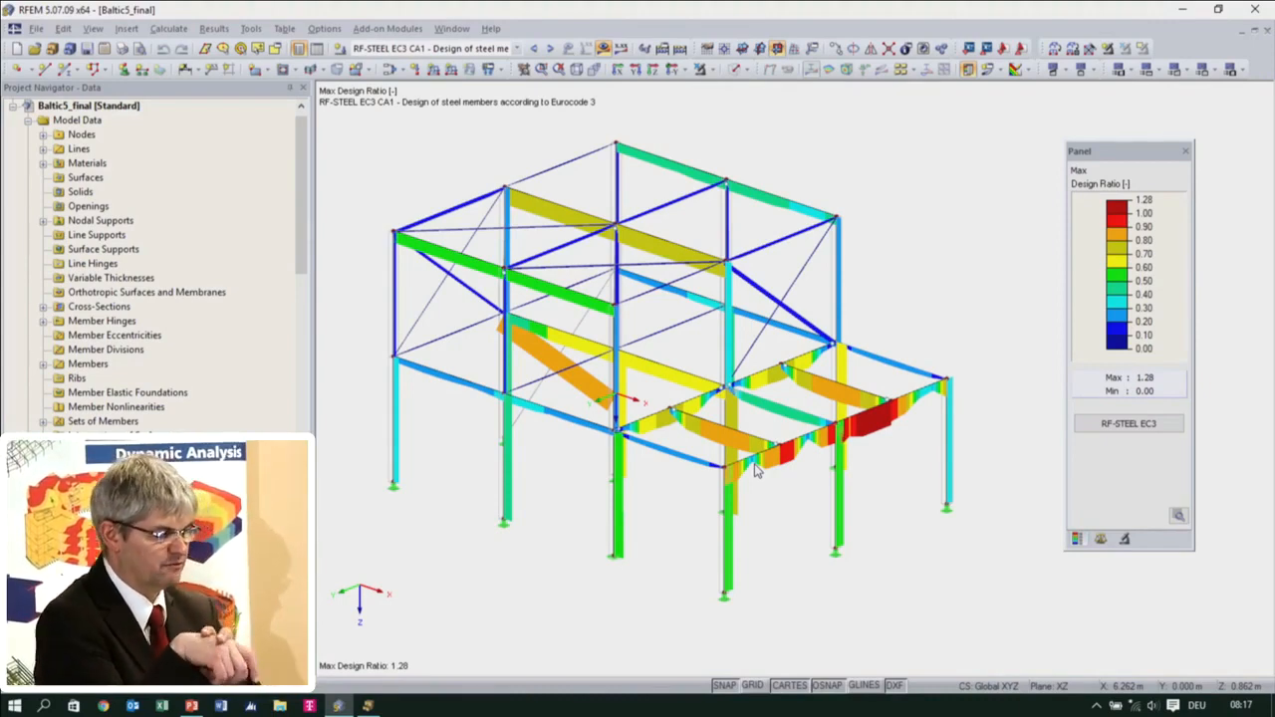
Create a 3D model named 1_22867 to EN 1990 with the LVS annex from the Baltic Steel Template, after viewing the standard's coefficients
scroll(615, 464, "down", 1)
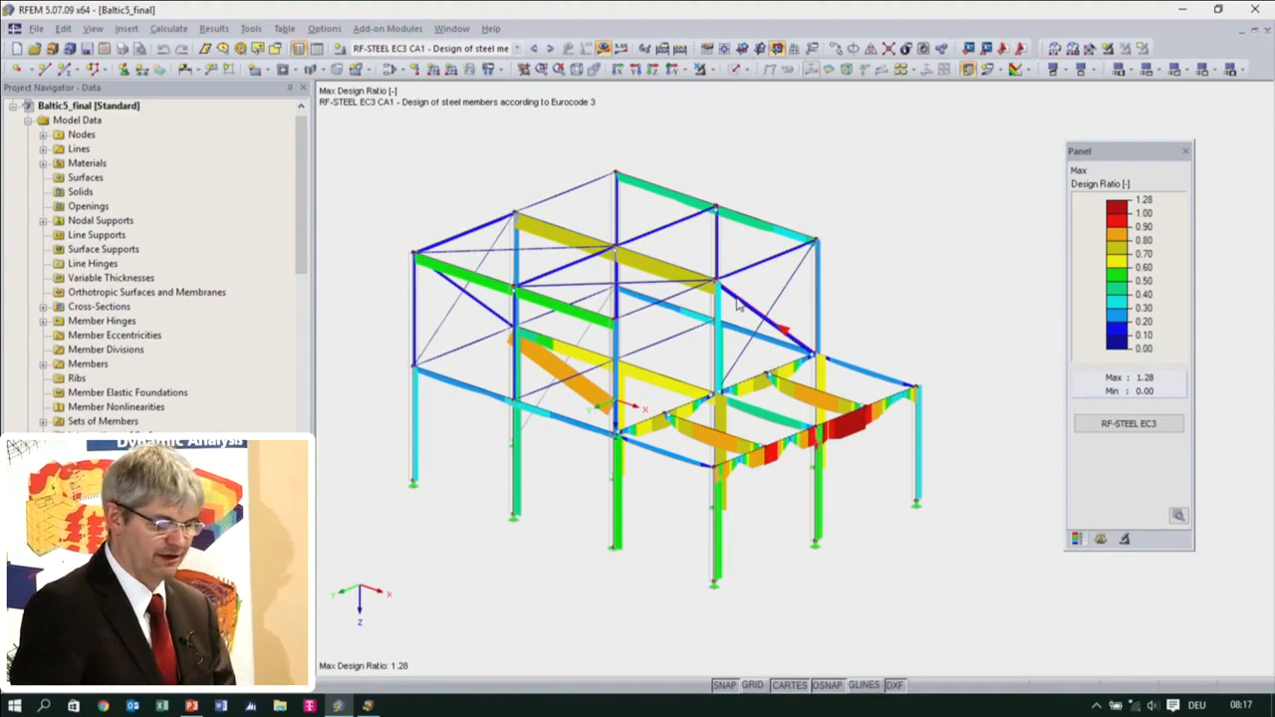
left_click(16, 50)
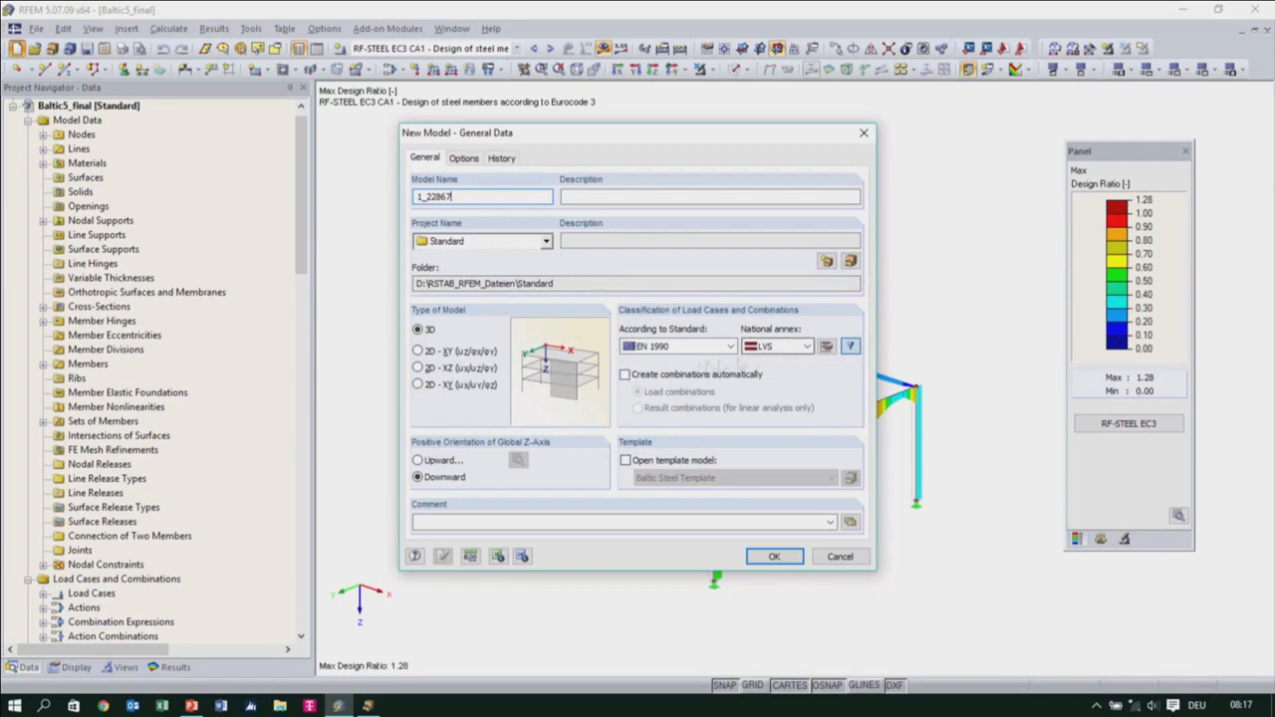
left_click(826, 346)
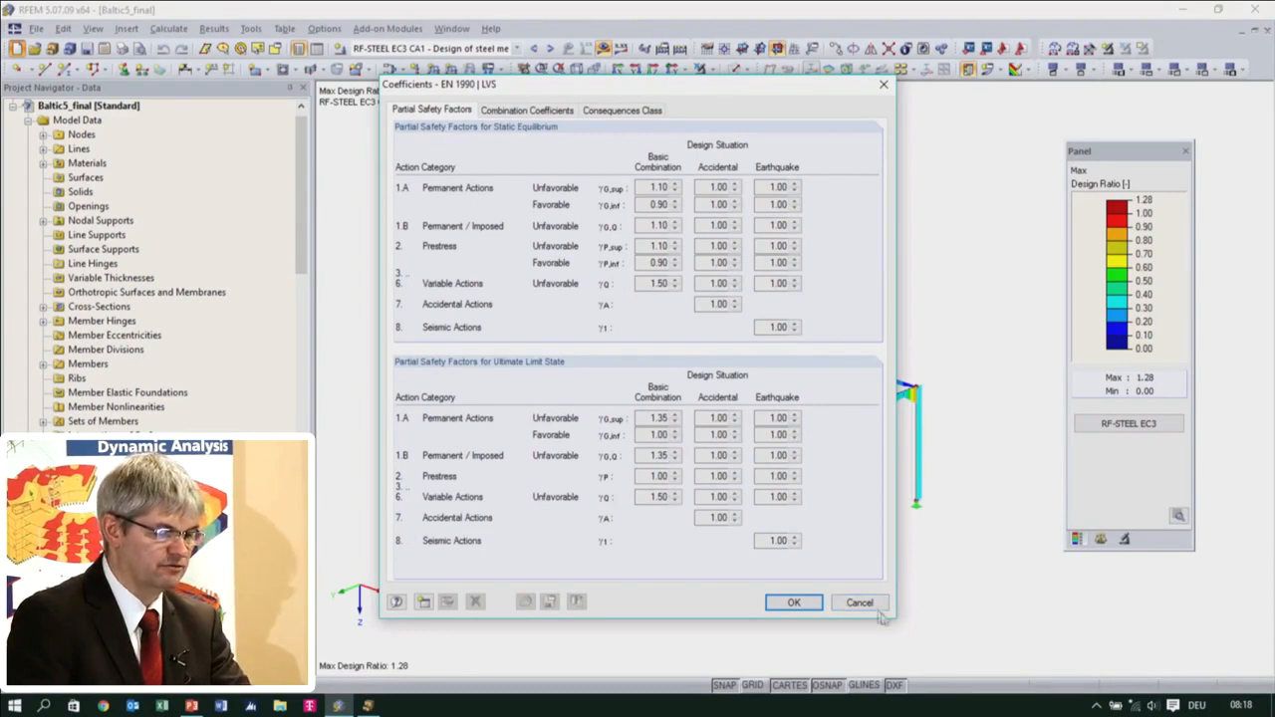
left_click(856, 602)
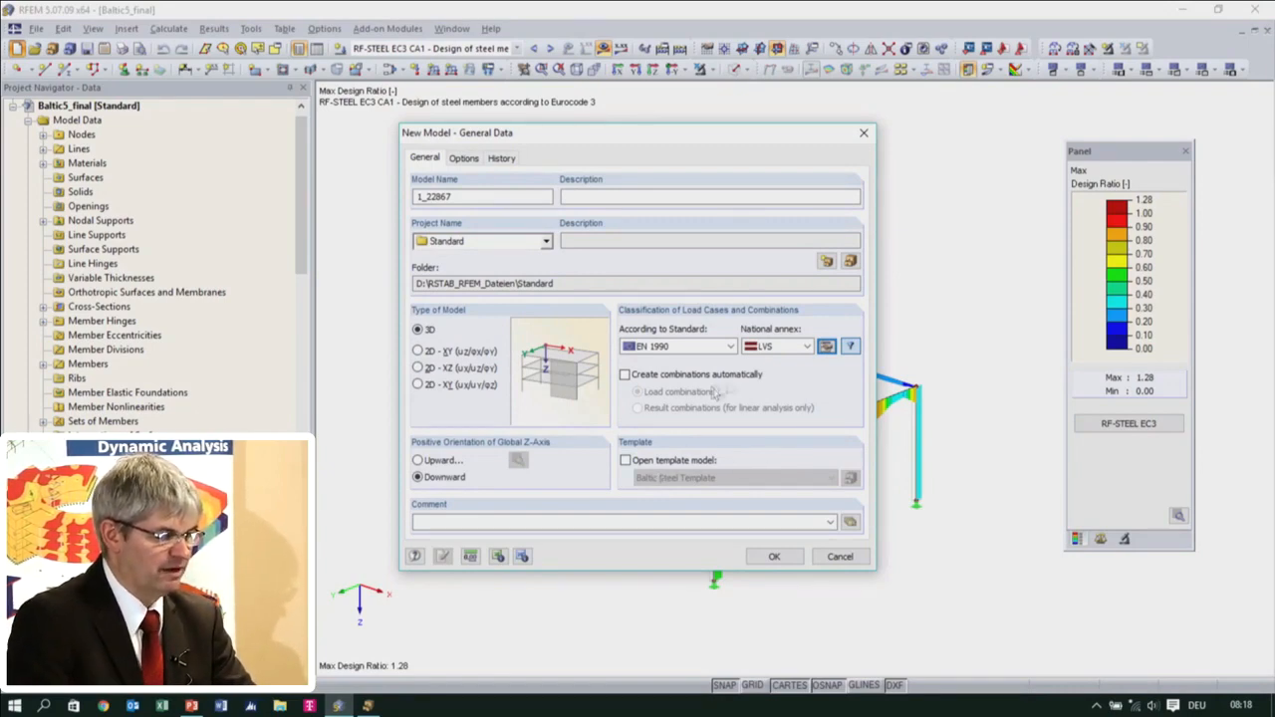
left_click(728, 347)
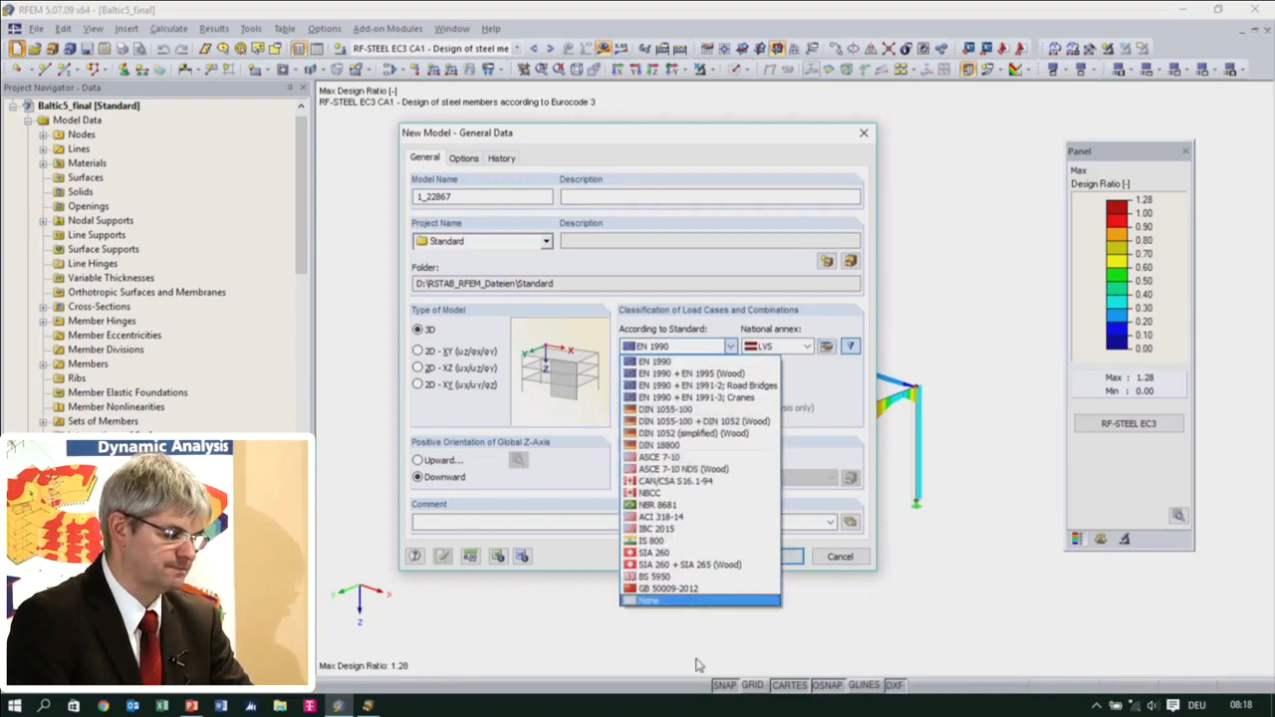
left_click(693, 357)
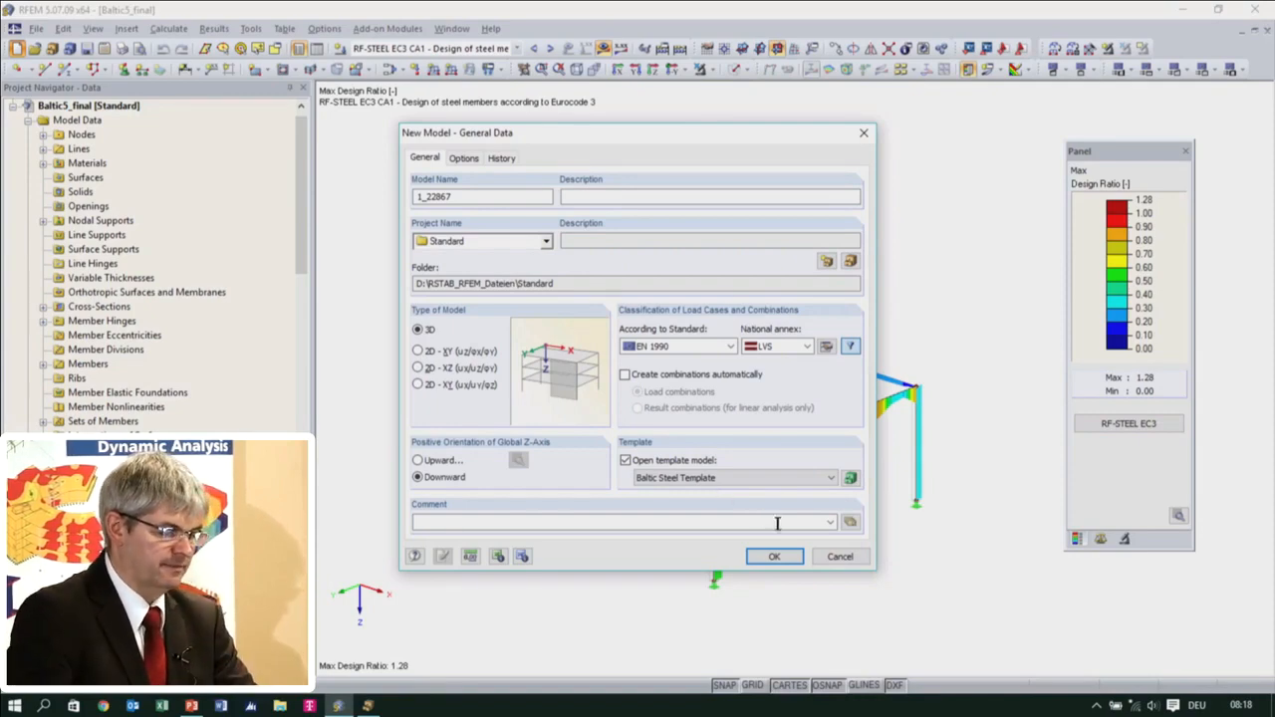
left_click(774, 557)
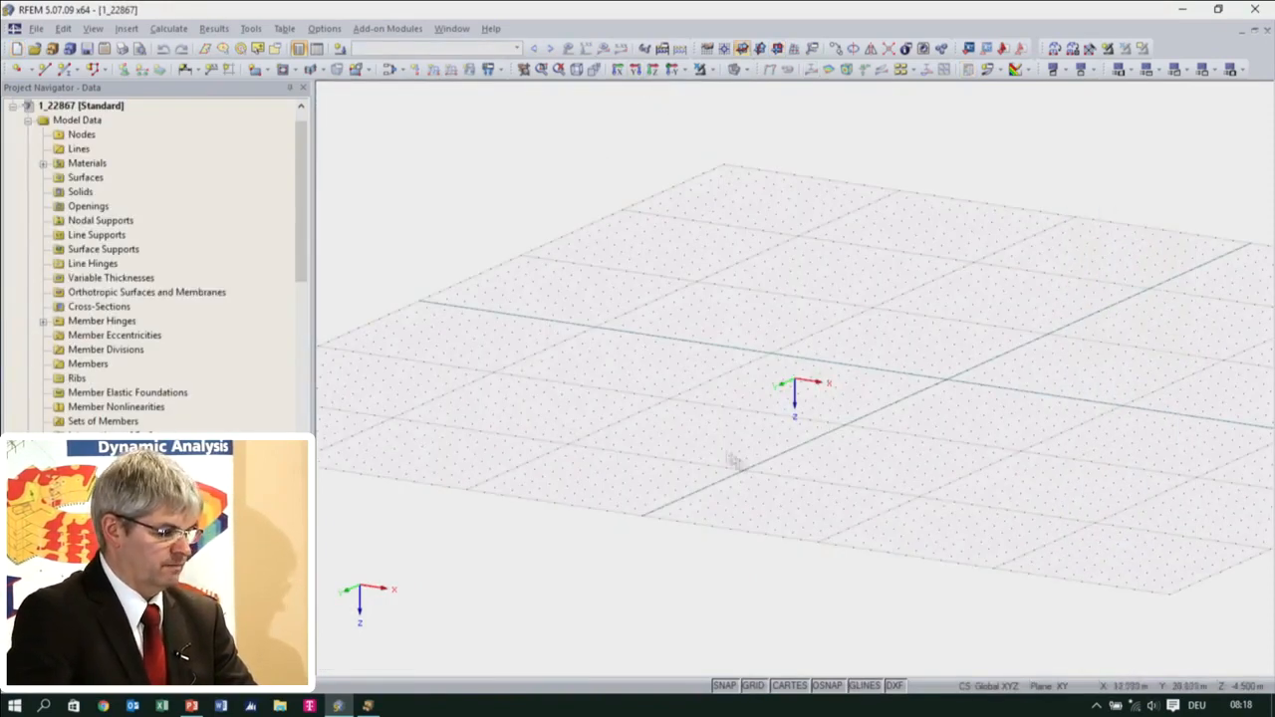
Display the input tables and look through the nodes, lines, materials and surfaces tables
scroll(802, 317, "down", 5)
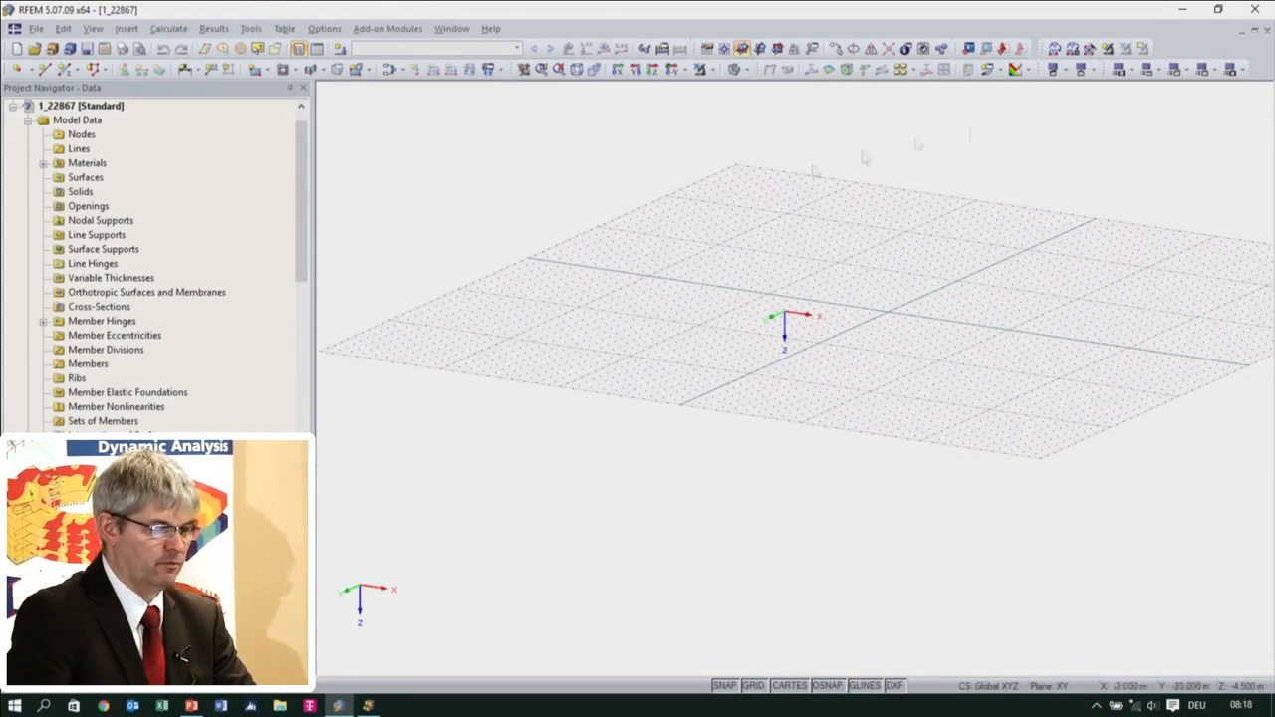
mouse_move(816, 390)
middle_mouse_down("ctrl")
mouse_move(792, 483)
mouse_move(822, 378)
middle_mouse_up("ctrl")
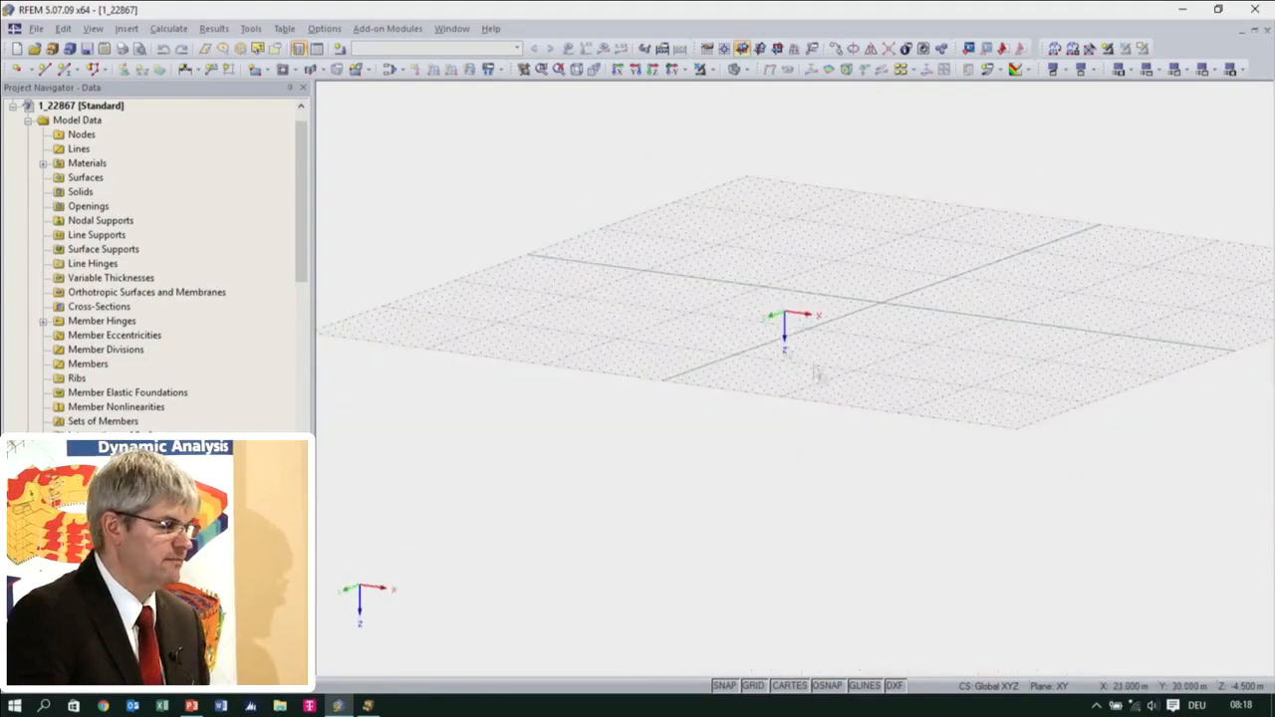
left_click(316, 50)
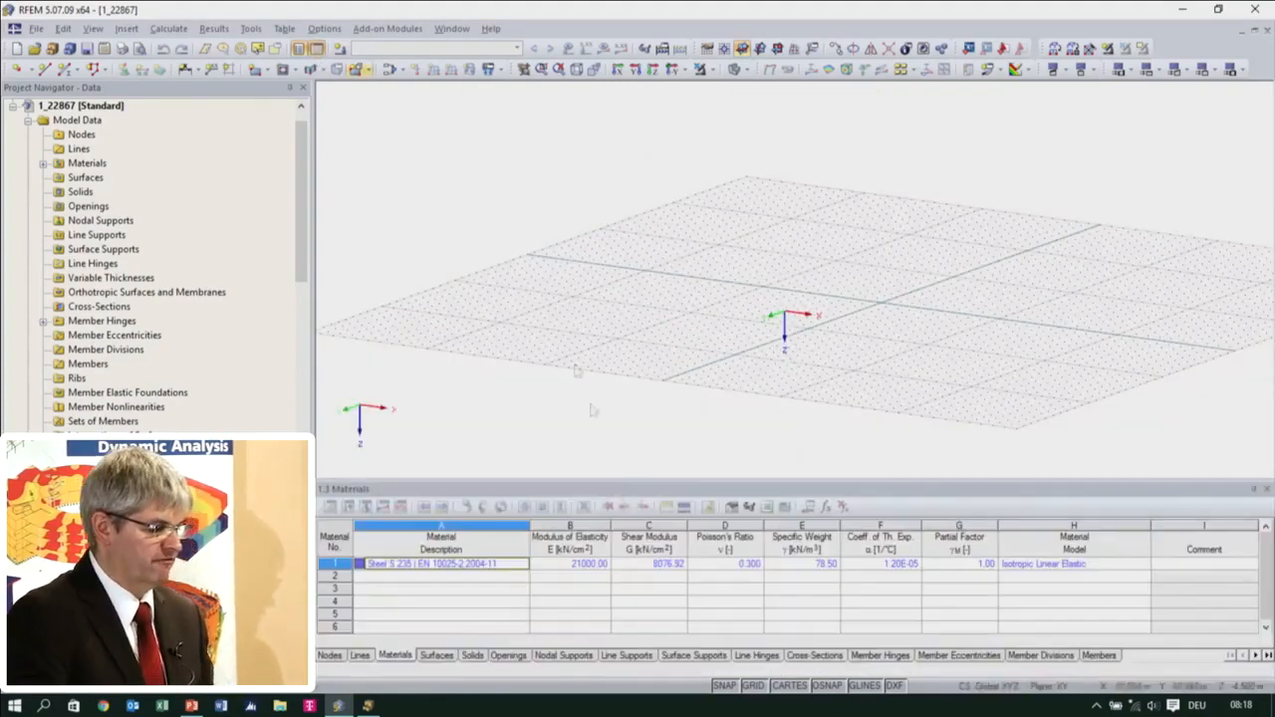
left_click(586, 589)
left_click(567, 615)
left_click(333, 659)
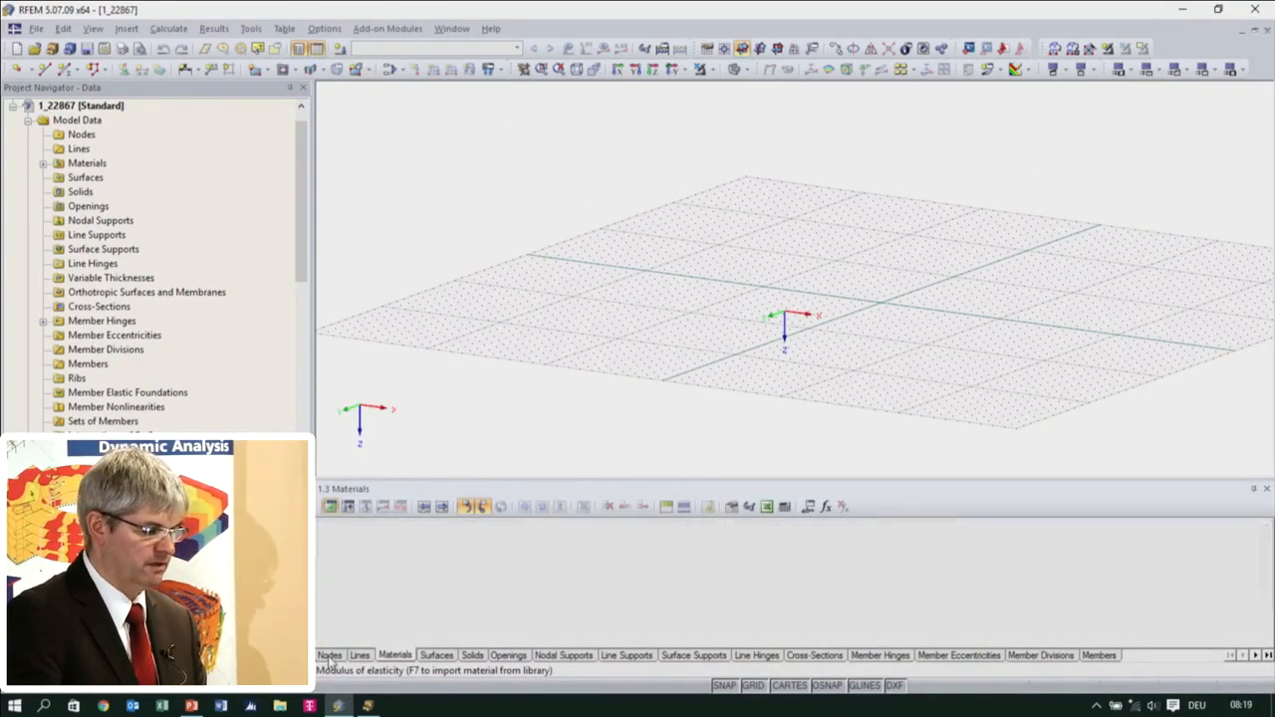
left_click(359, 657)
left_click(390, 657)
left_click(435, 655)
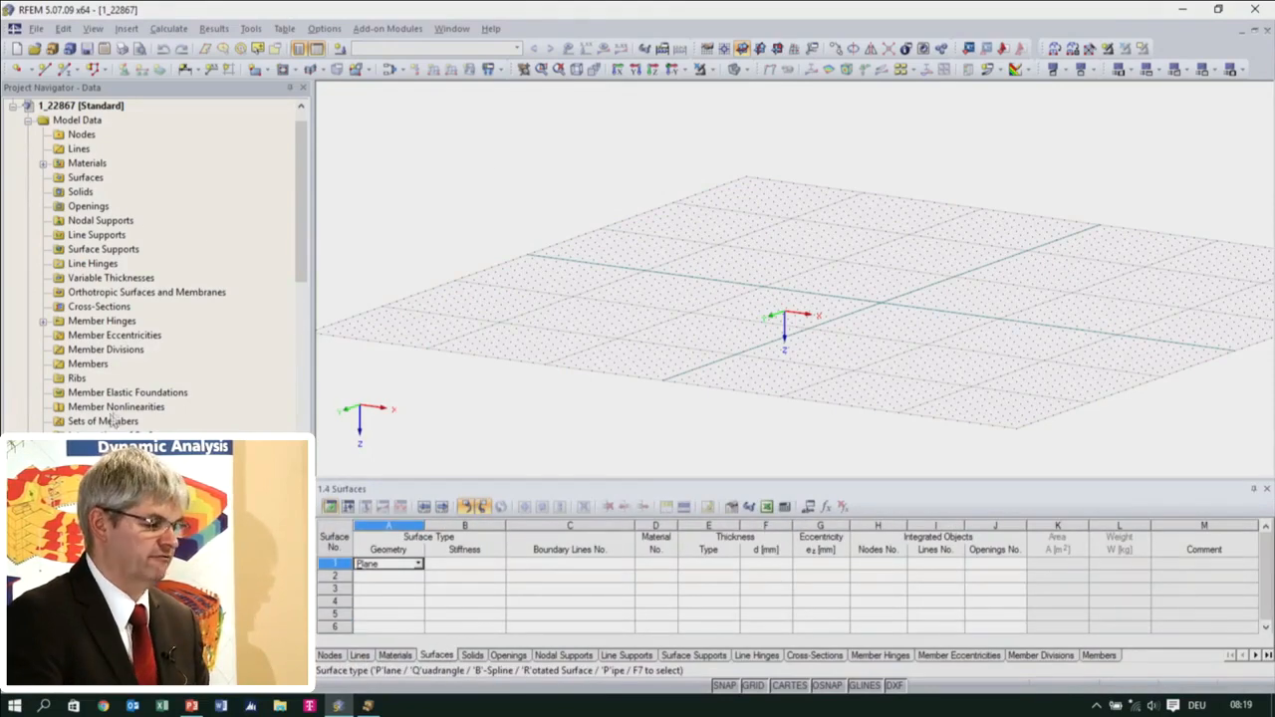
Set the work plane origin to the global origin at 0, 0, 0
middle_click_drag(855, 234, 798, 196)
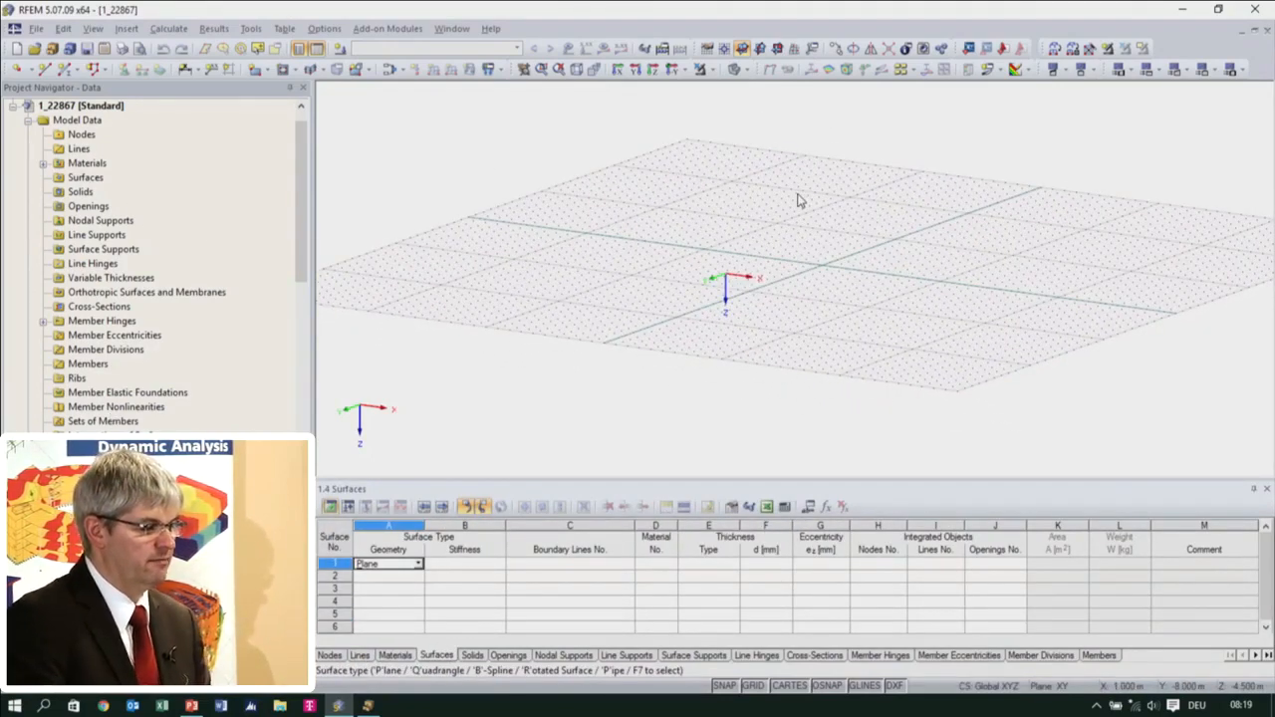
middle_click_drag(817, 320, 779, 362, "ctrl")
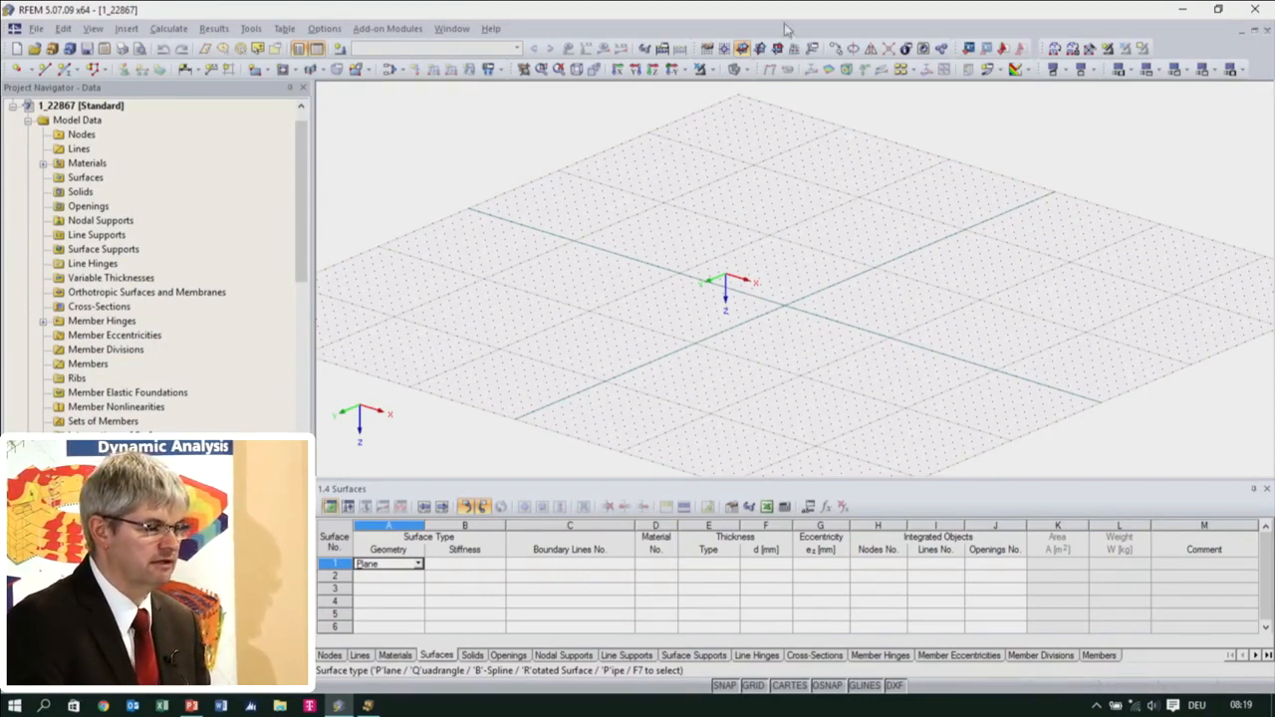
left_click(741, 47)
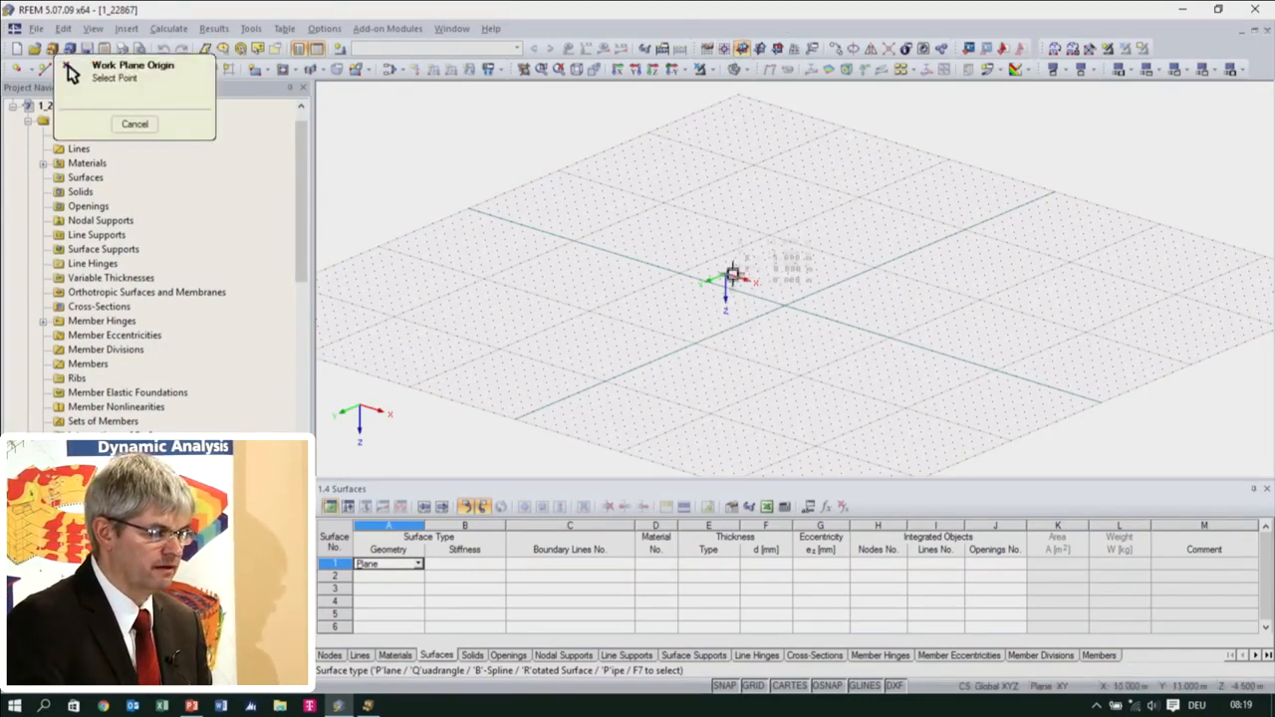
left_click(727, 275)
mouse_move(732, 298)
middle_mouse_down("ctrl")
mouse_move(749, 239)
mouse_move(741, 298)
middle_mouse_up("ctrl")
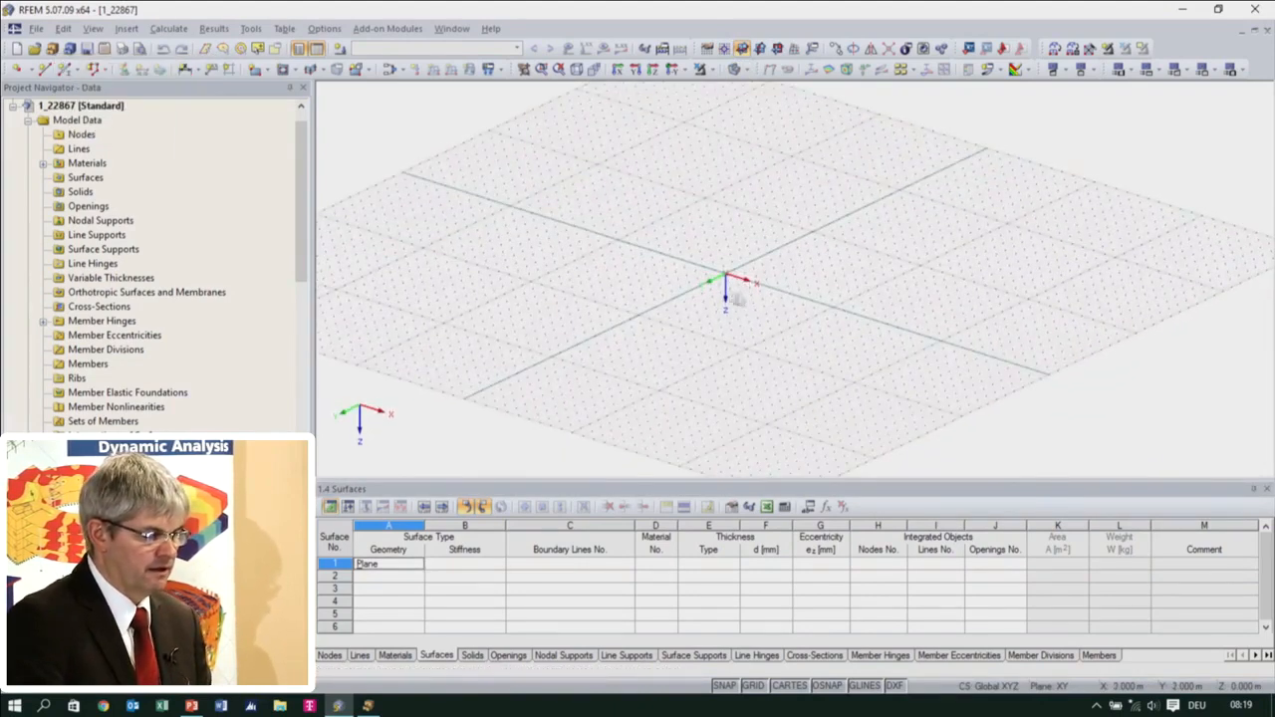
Review the work plane and grid settings, including the number and spacing of the grid points
right_click(751, 685)
left_click(769, 680)
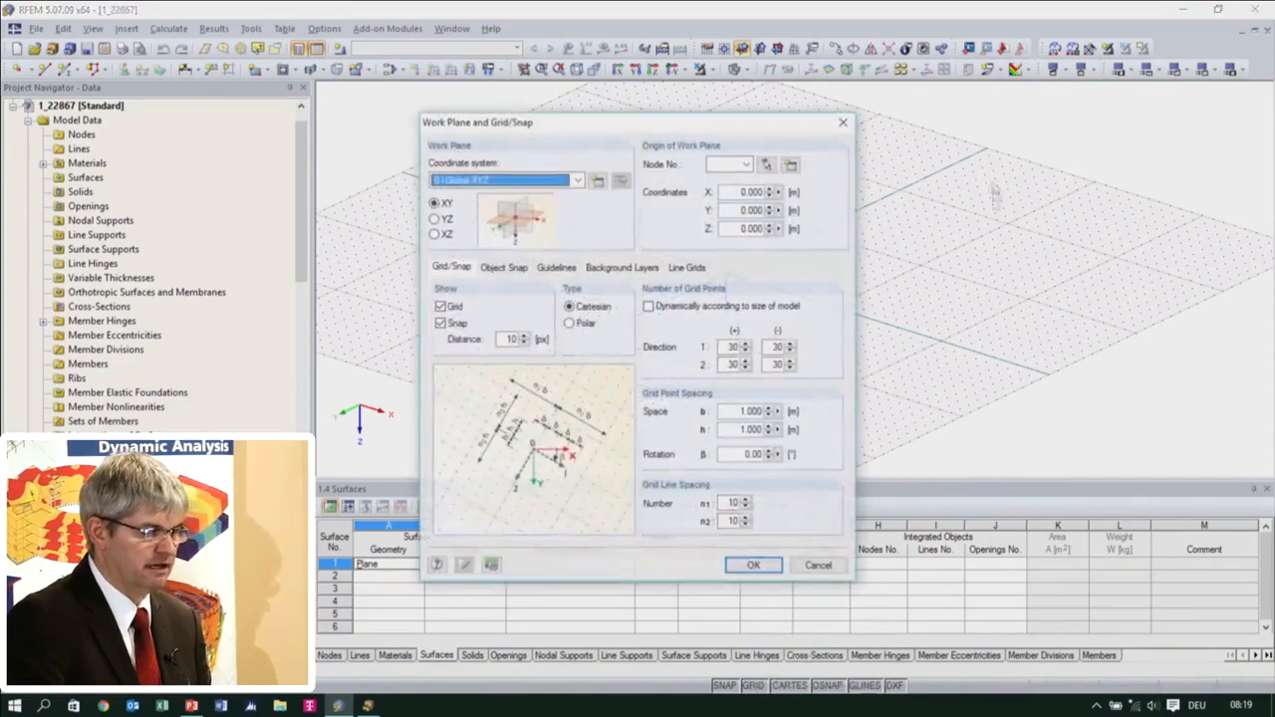
left_click(728, 364)
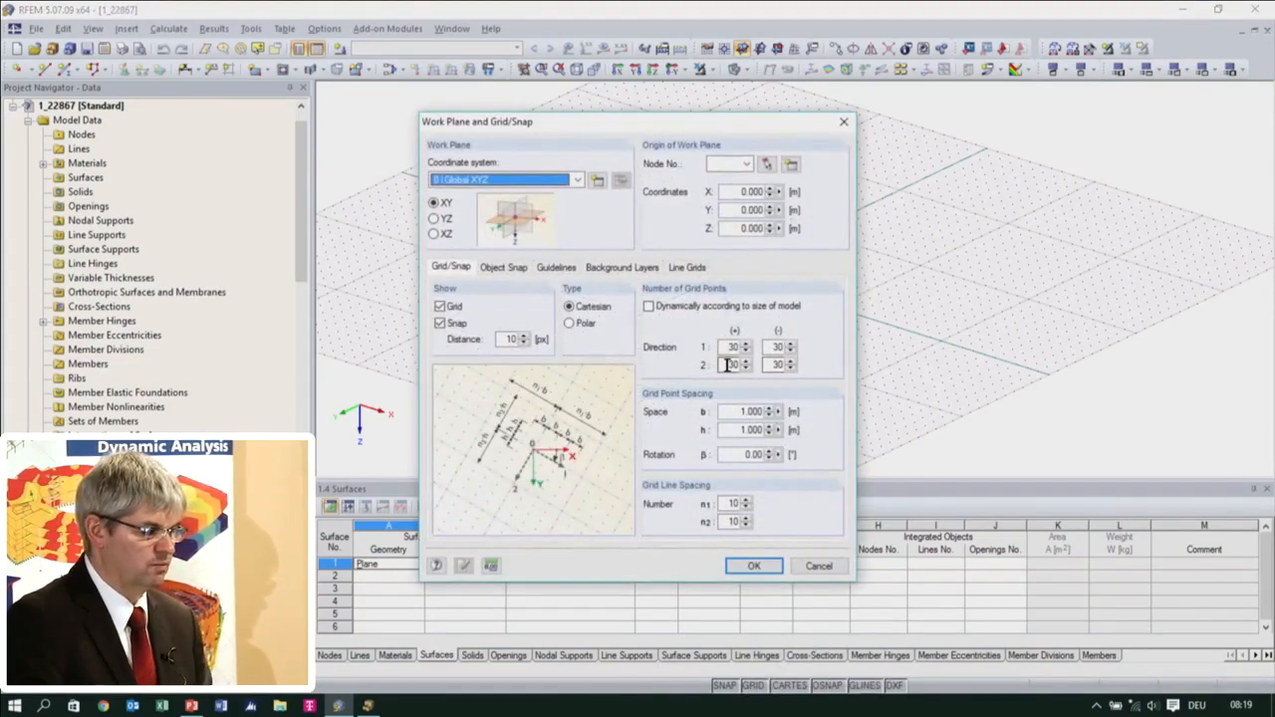
left_click(752, 565)
Switch the work plane to XZ and hide the input tables
left_click(777, 48)
scroll(783, 304, "up", 2)
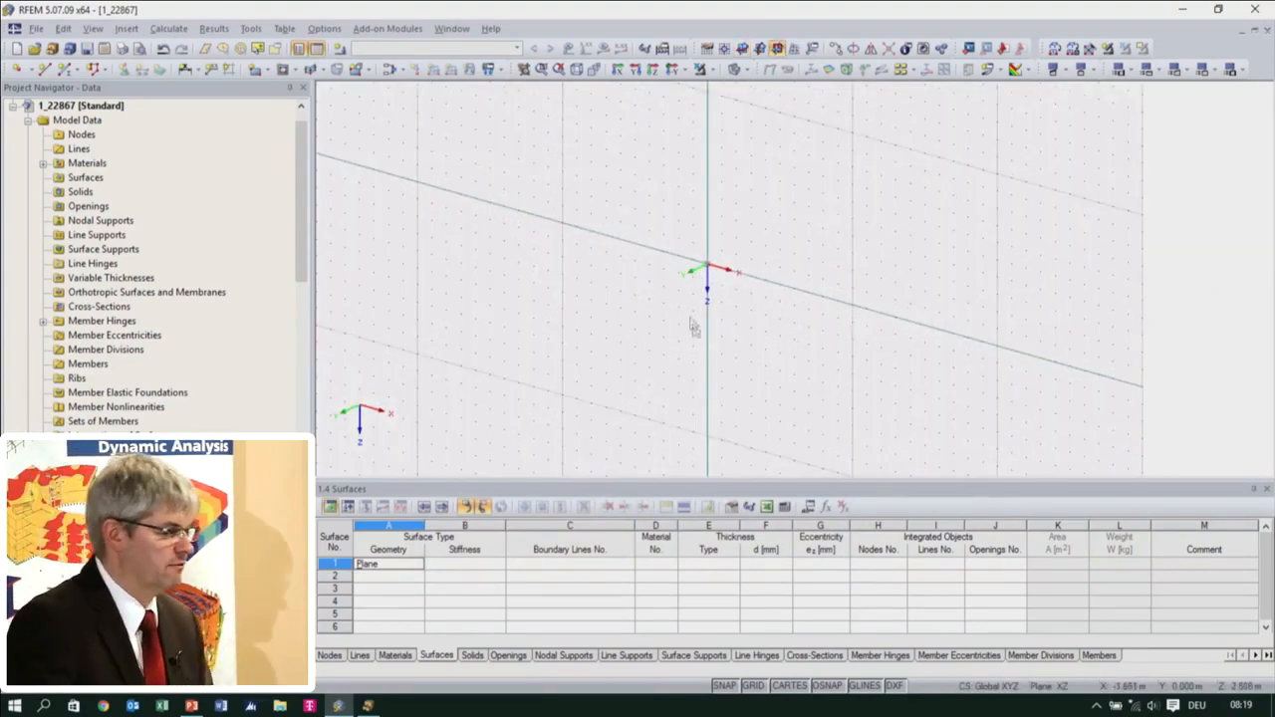
middle_click_drag(701, 304, 649, 365)
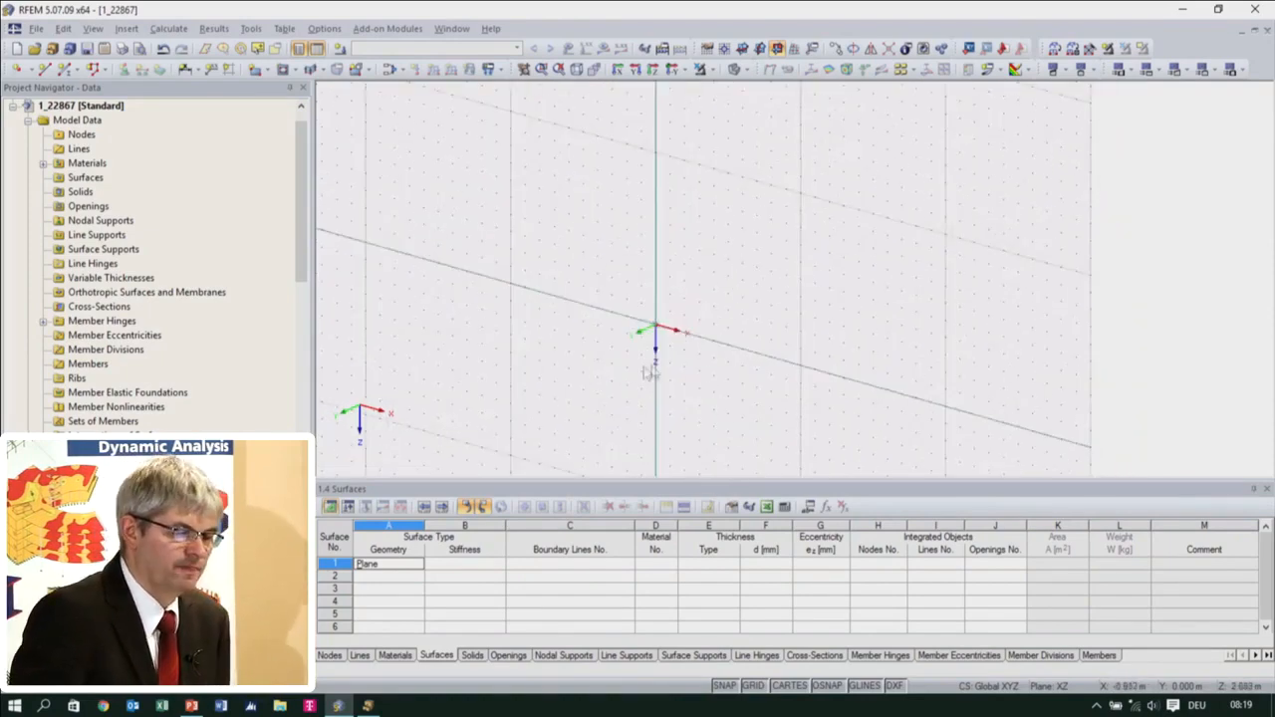
left_click(1267, 490)
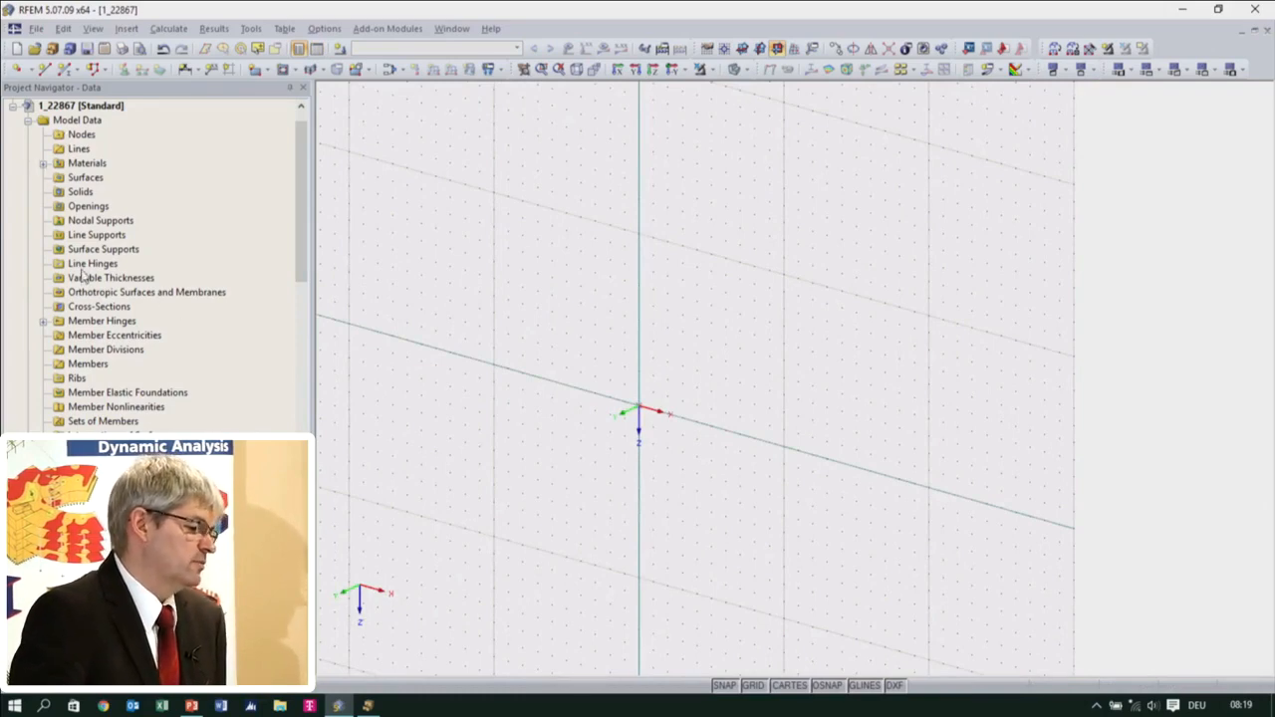
Open the Steel S 235 material for editing and bring up the material library from it
left_click(43, 163)
left_click(103, 180)
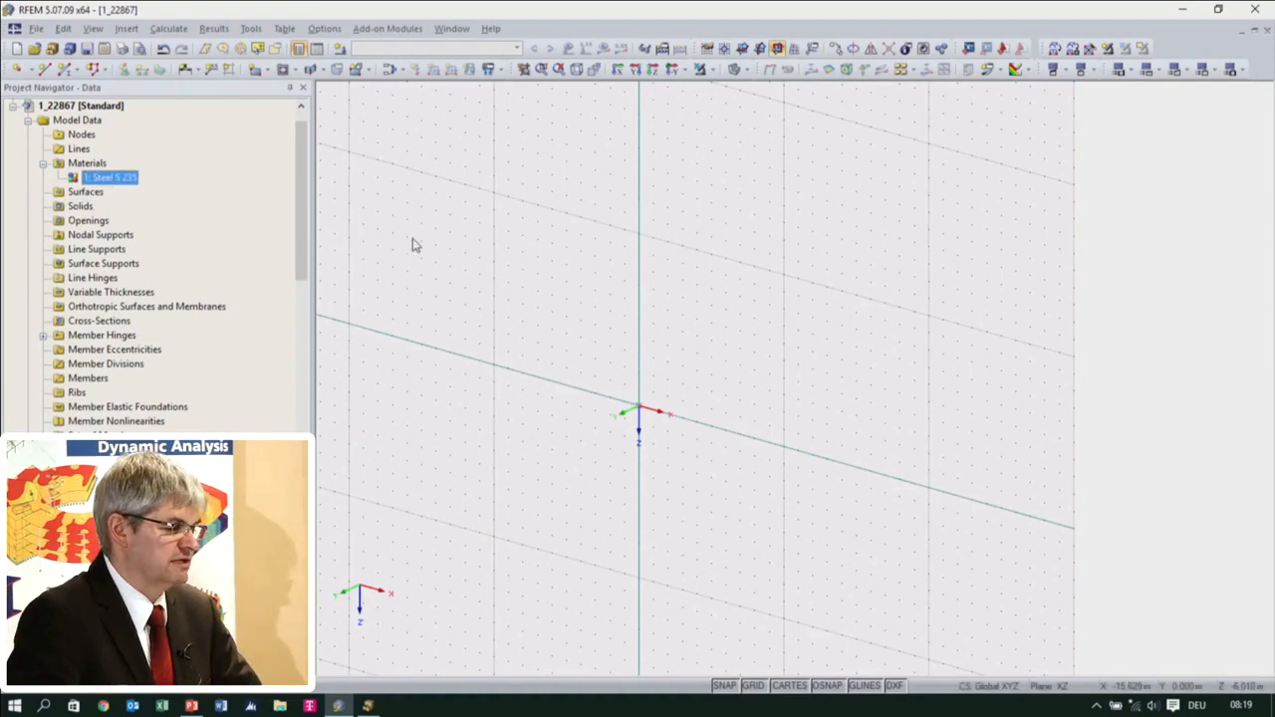
double_click(113, 179)
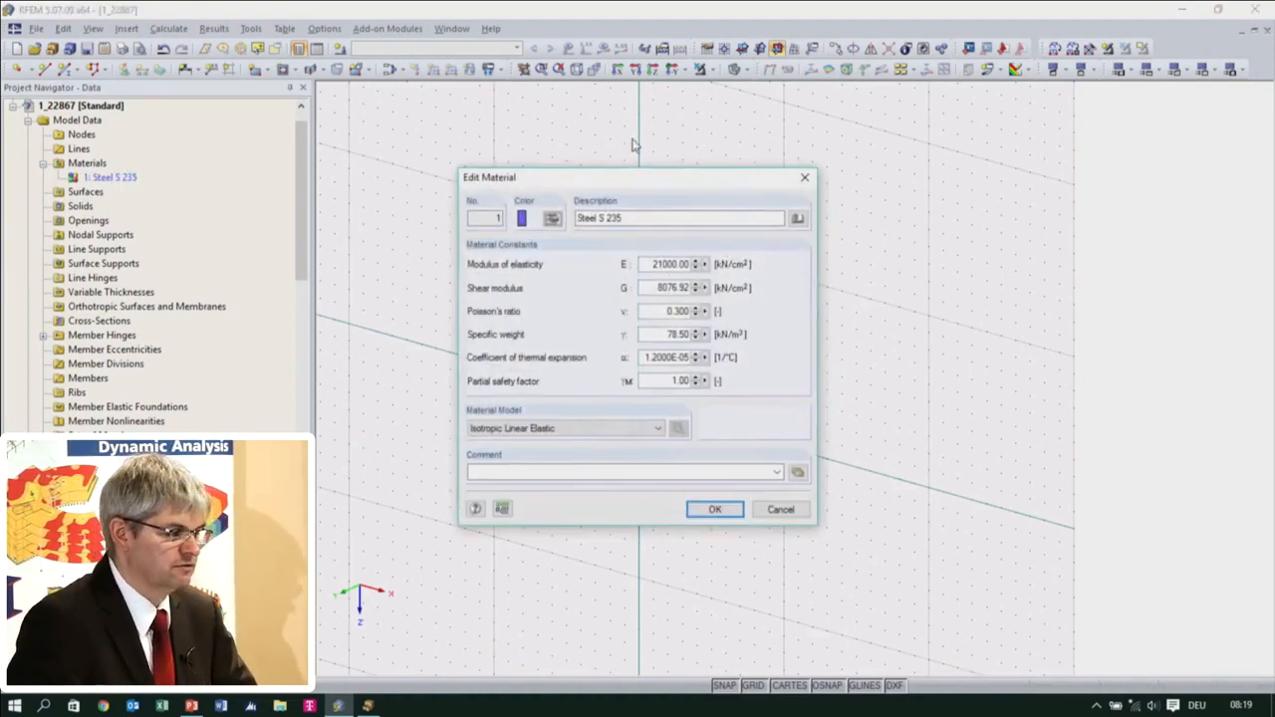
left_click(798, 218)
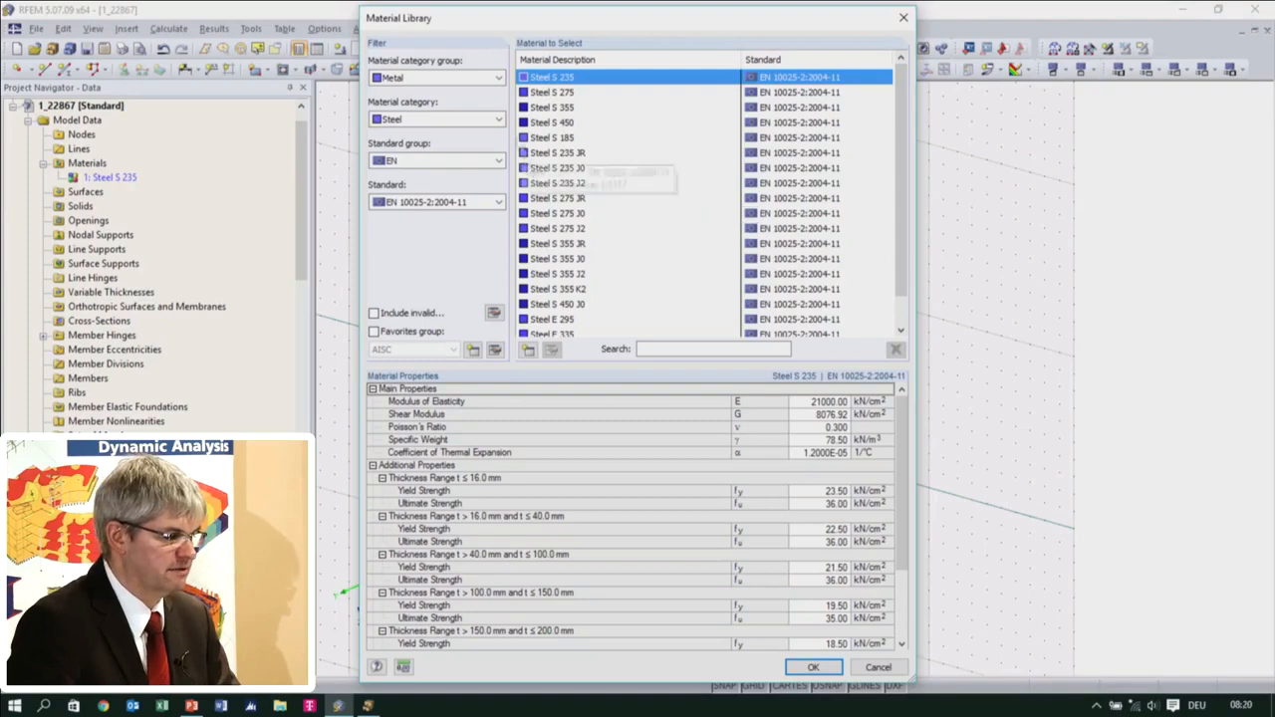
Filter the material library to all category groups and the Concrete category
left_click(469, 77)
left_click(468, 93)
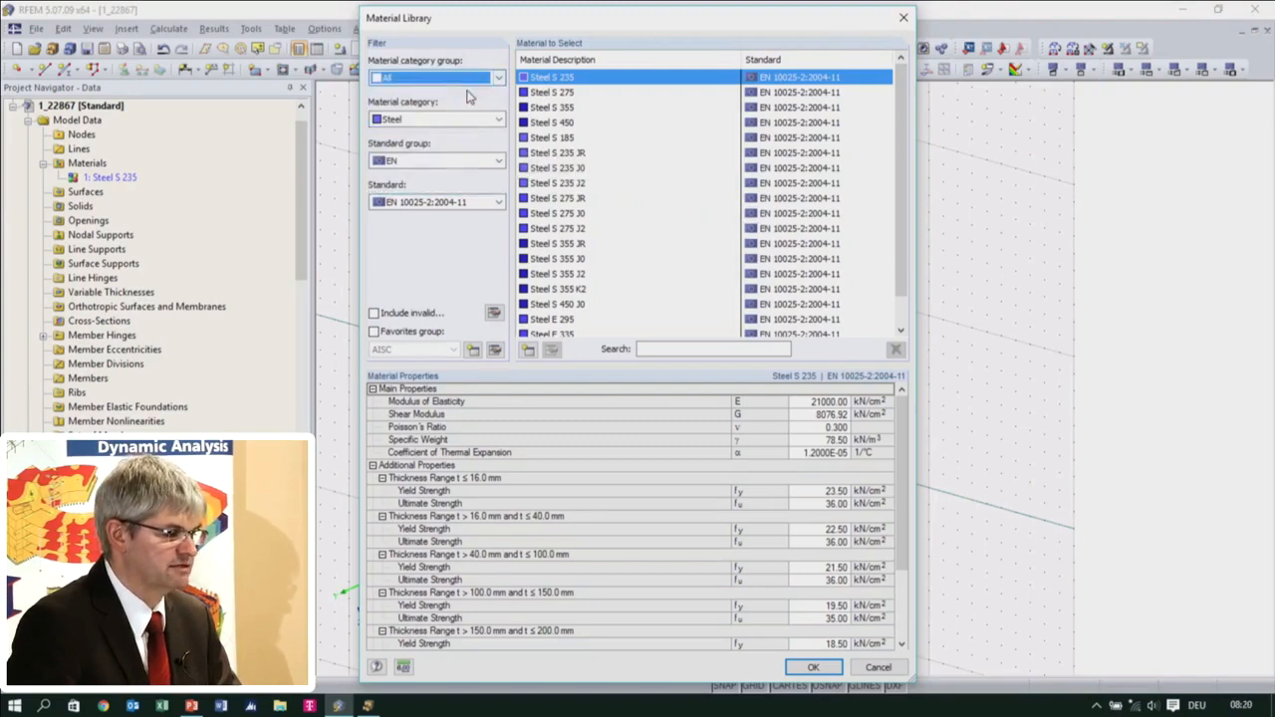
left_click(464, 122)
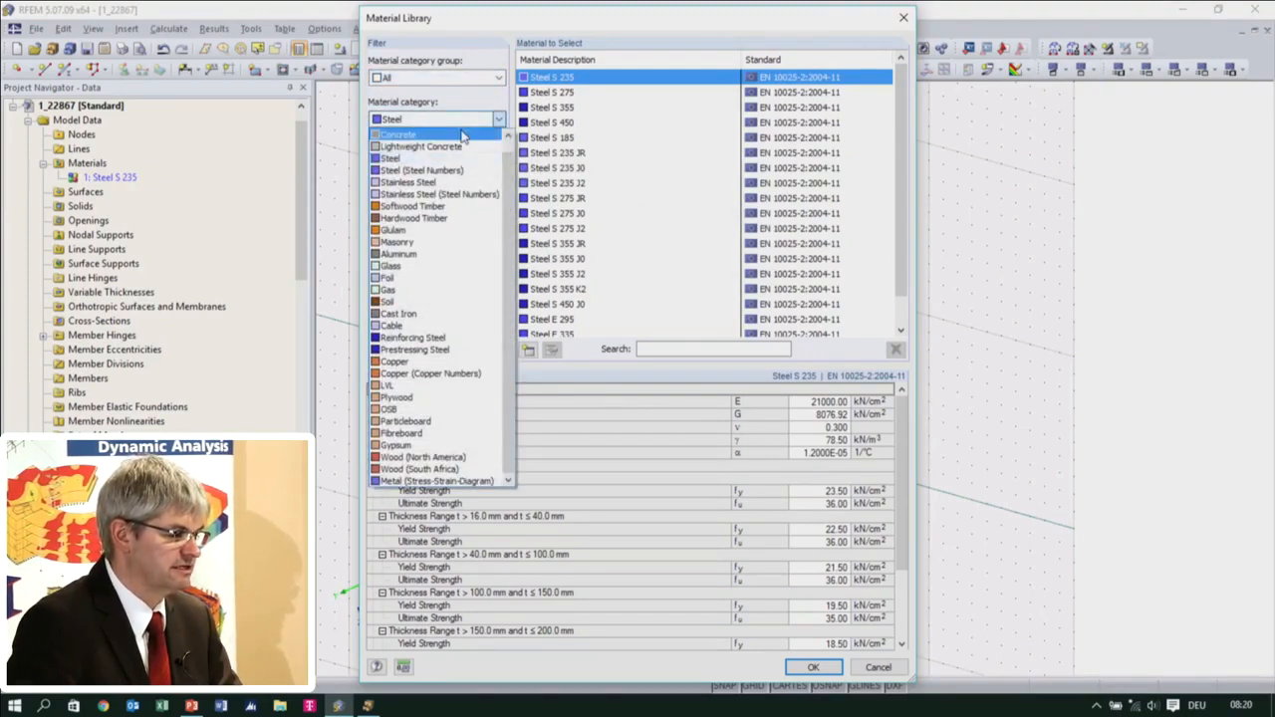
left_click(465, 136)
left_click(464, 126)
left_click(515, 186)
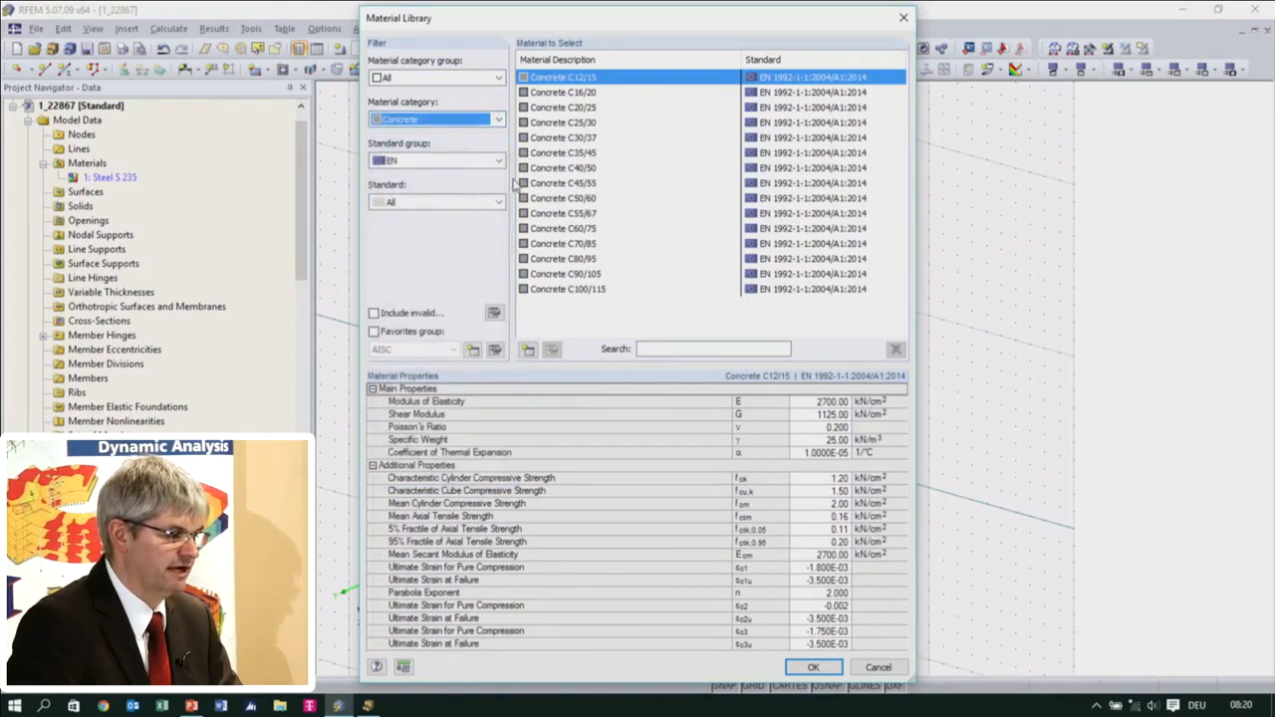
left_click(498, 120)
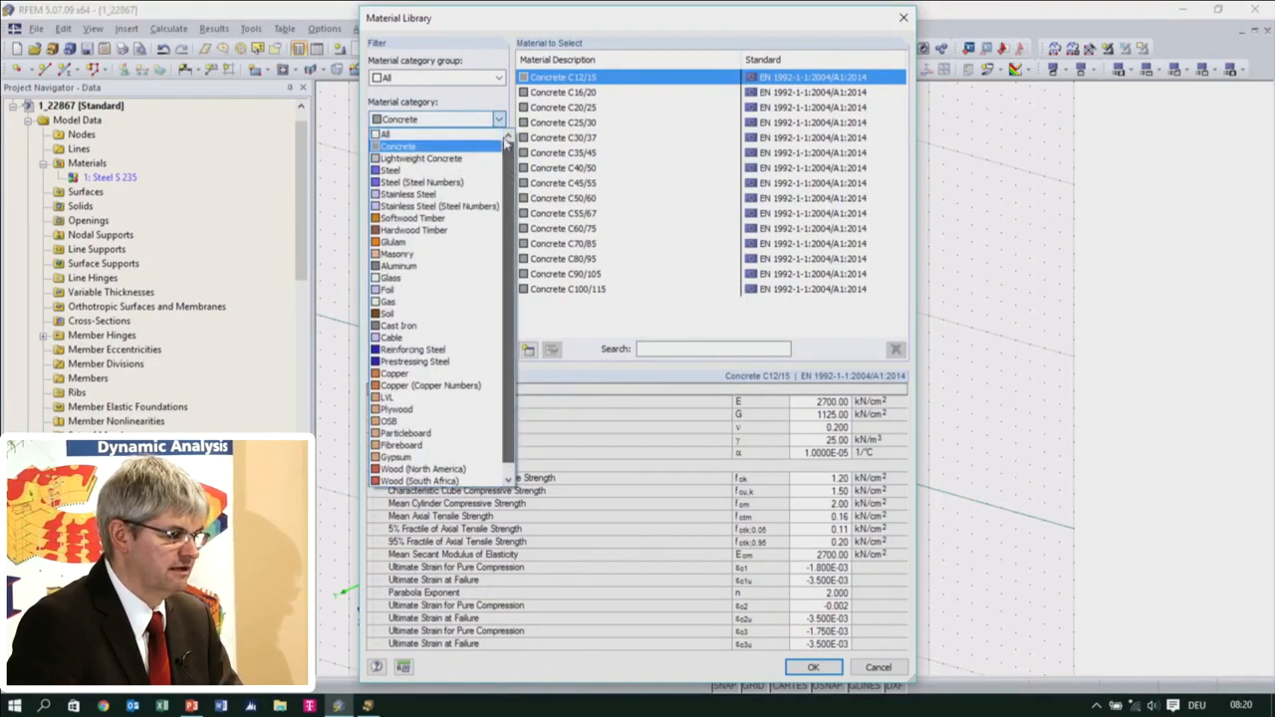
left_click(468, 147)
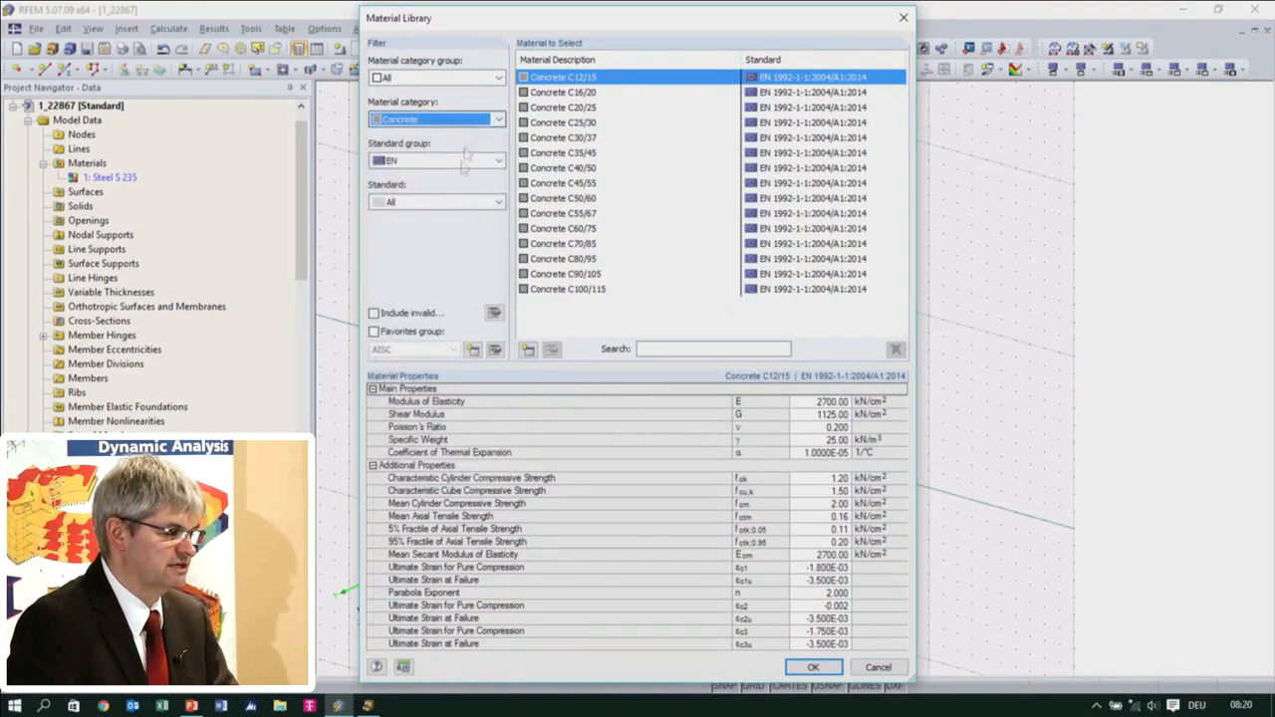
Limit the material library to the Standard favorites group
left_click(374, 332)
left_click(453, 350)
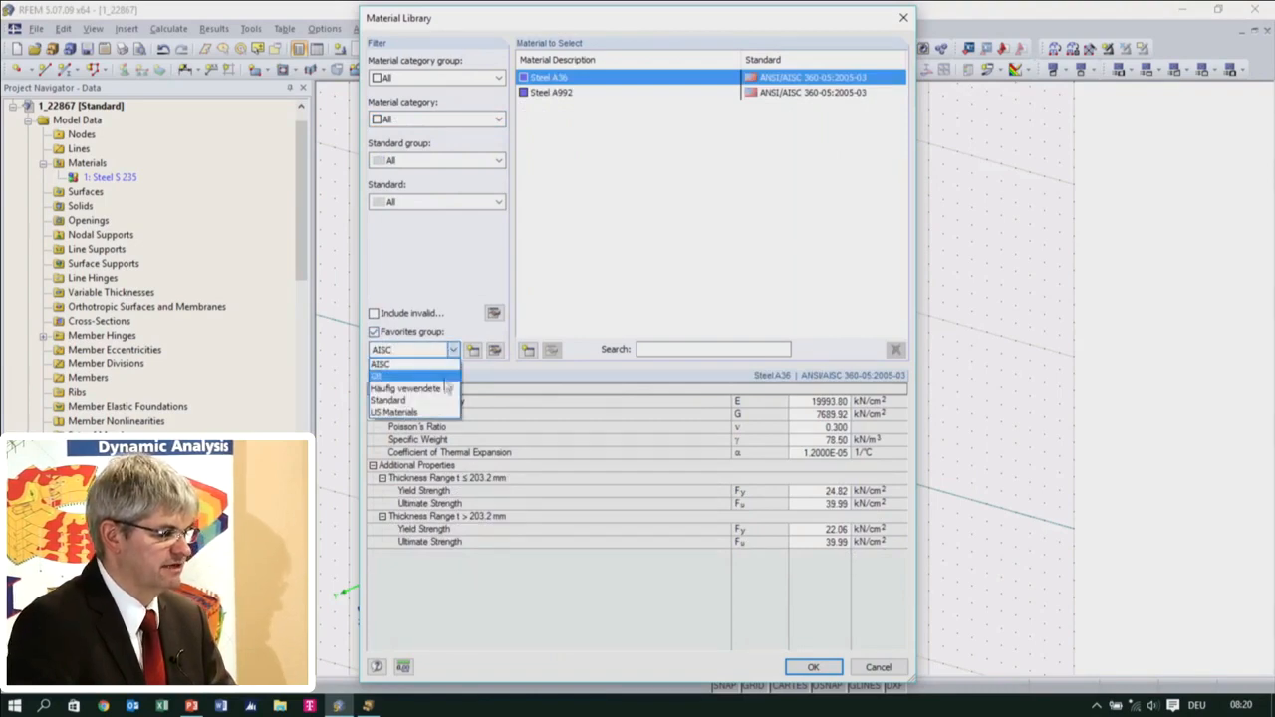
left_click(393, 400)
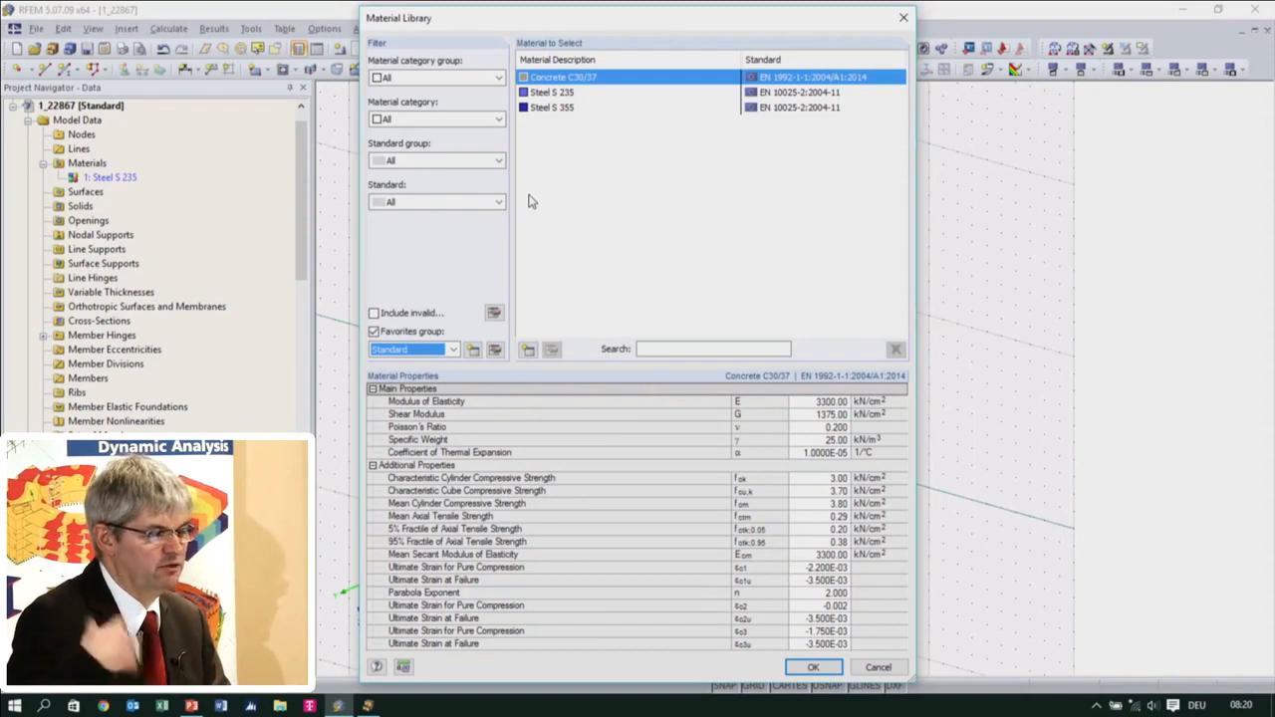
Search the material library for "steel", turn off the favorites group filter and browse the full list
left_click(692, 348)
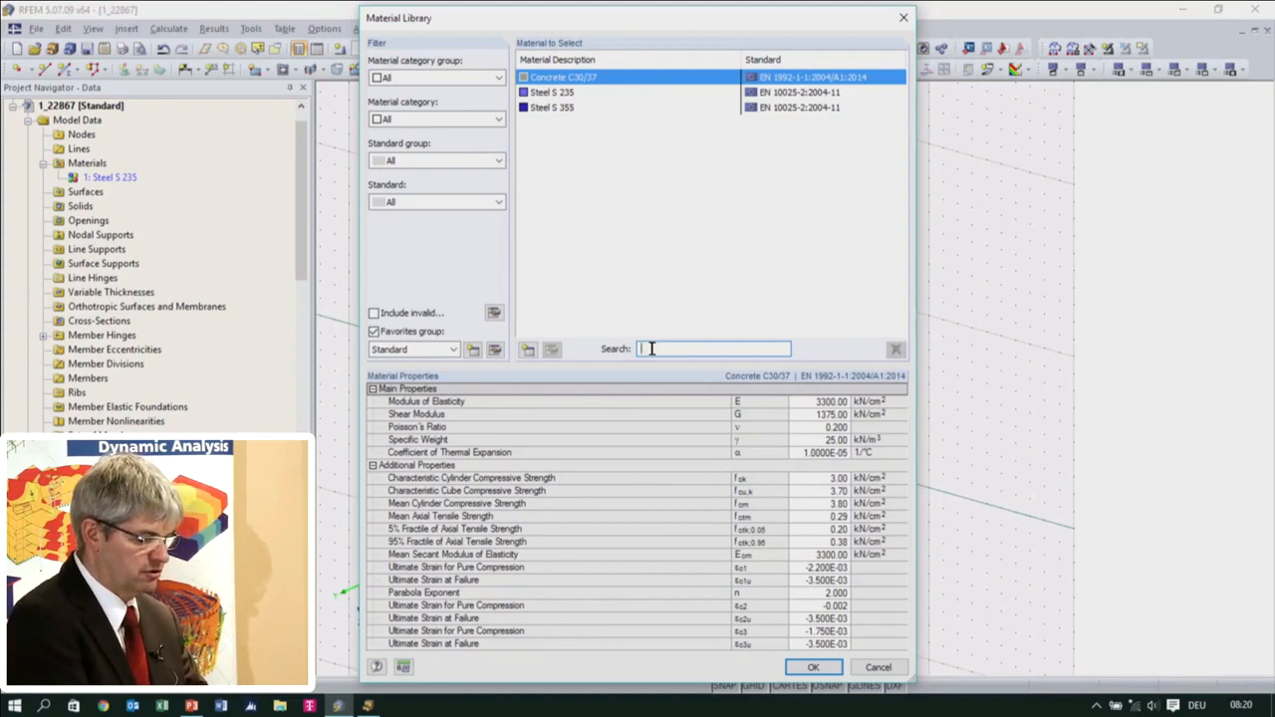
type("steel")
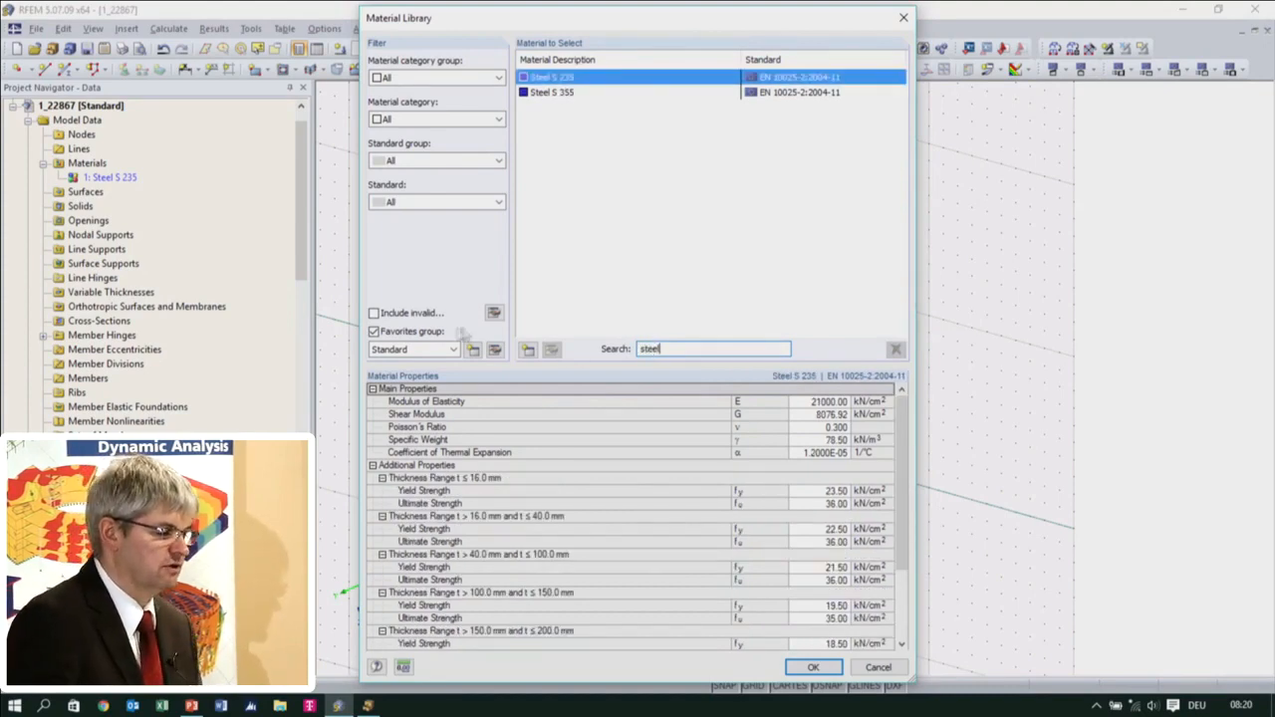
left_click(375, 332)
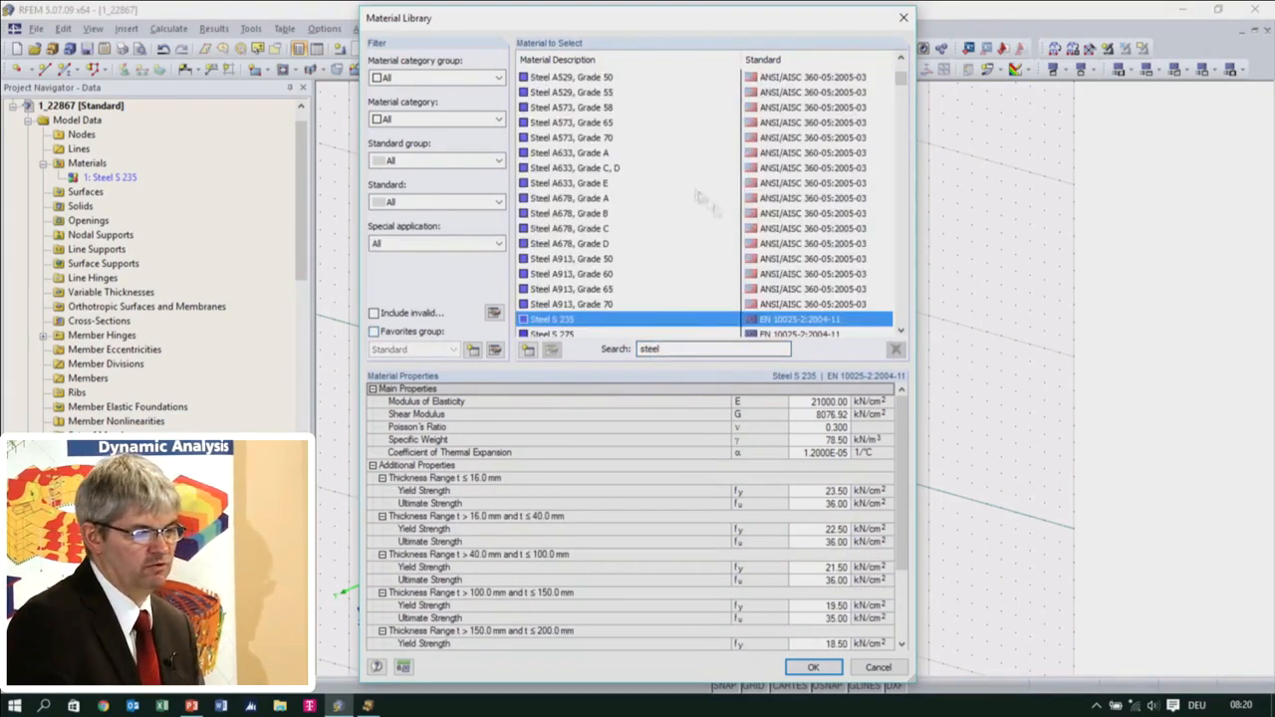
scroll(763, 242, "down", 6)
scroll(764, 244, "up", 7)
left_click(709, 350)
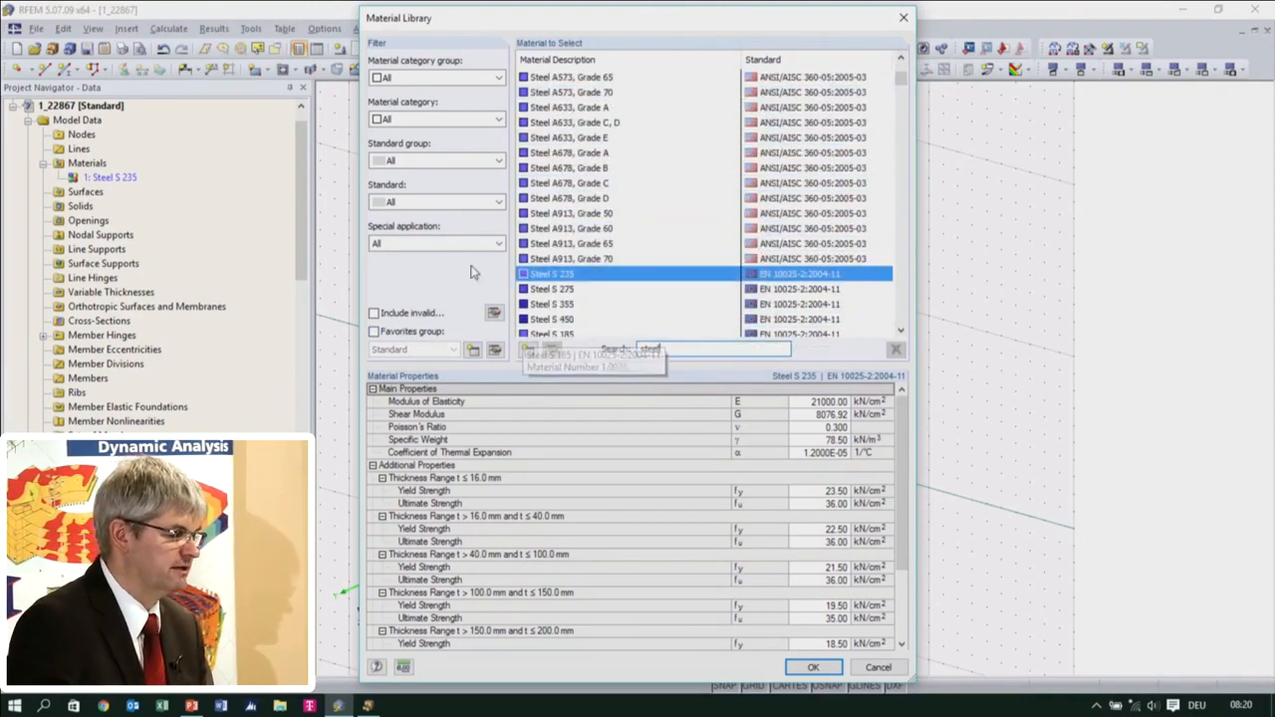
Leave the material library and the material editor without changing the Steel S 235 material
left_click(878, 667)
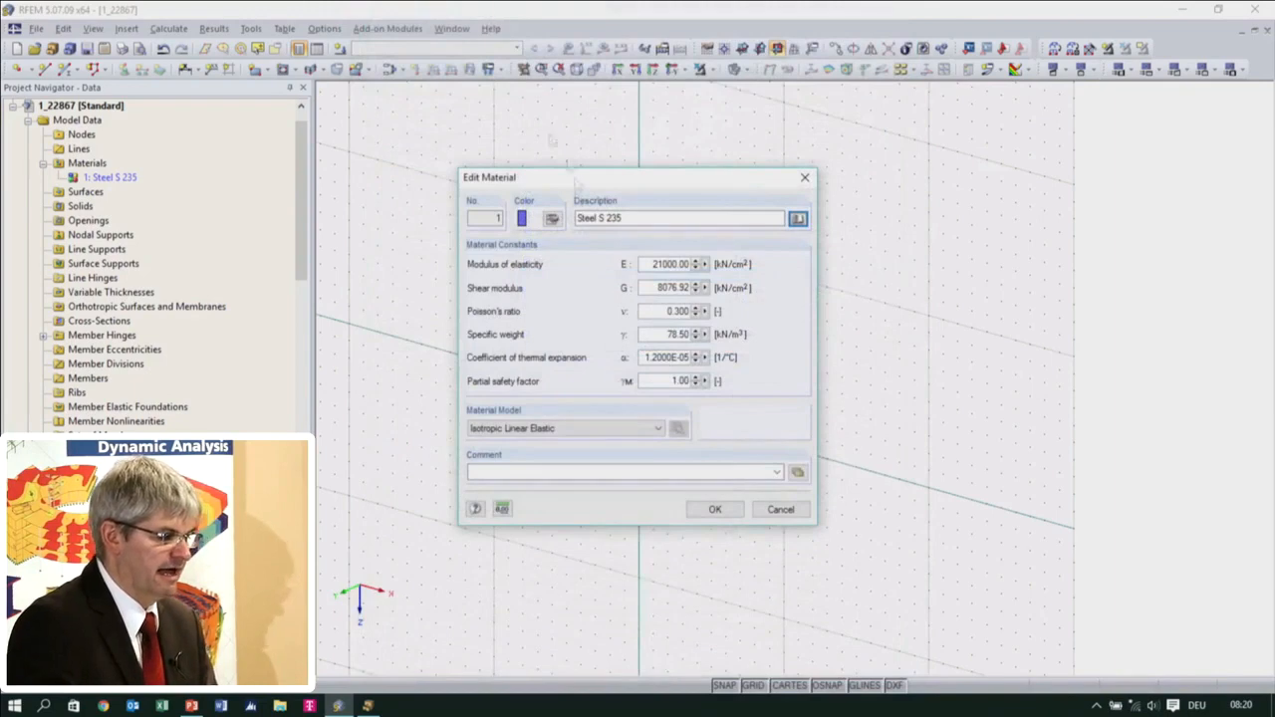
left_click(781, 509)
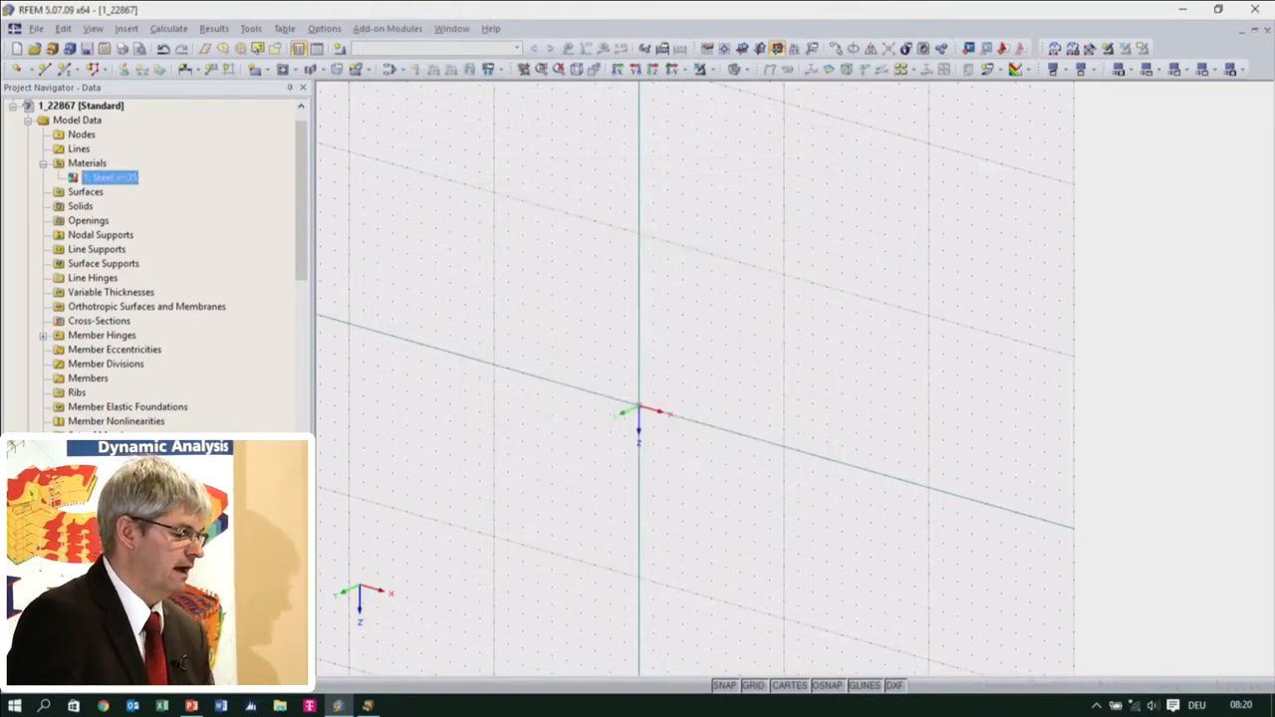
scroll(142, 399, "down", 2)
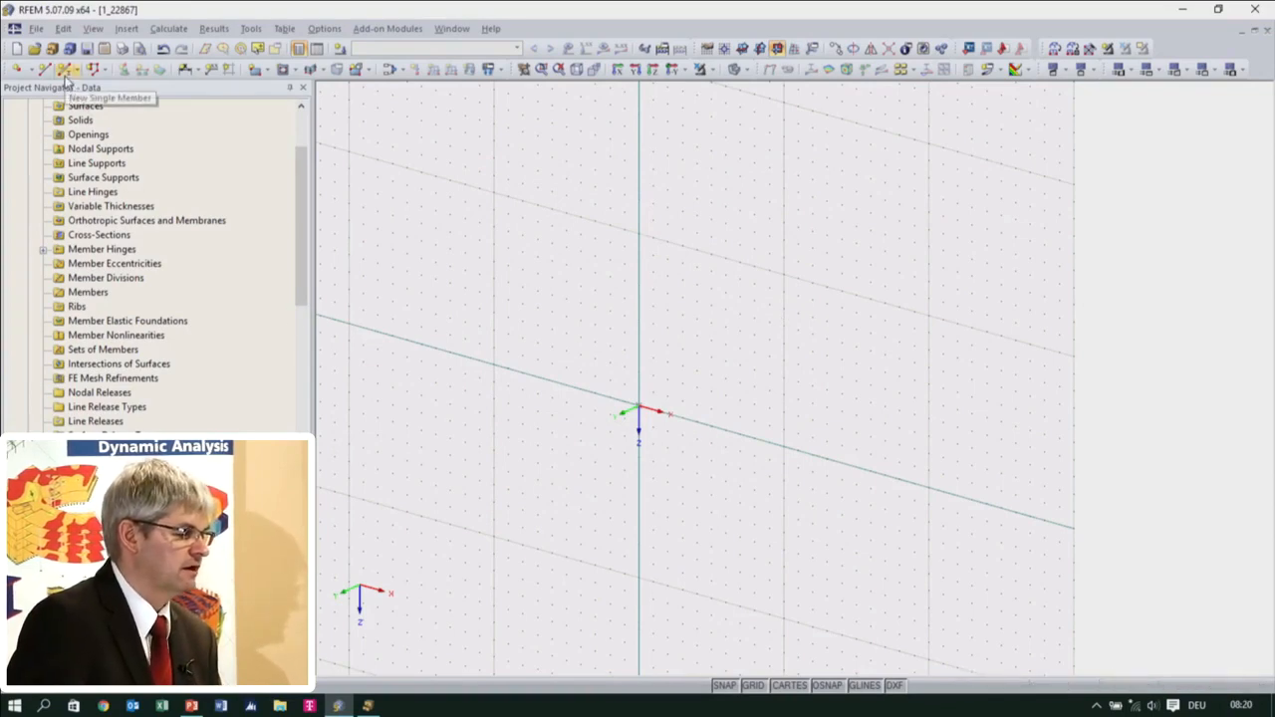
scroll(122, 285, "up", 3)
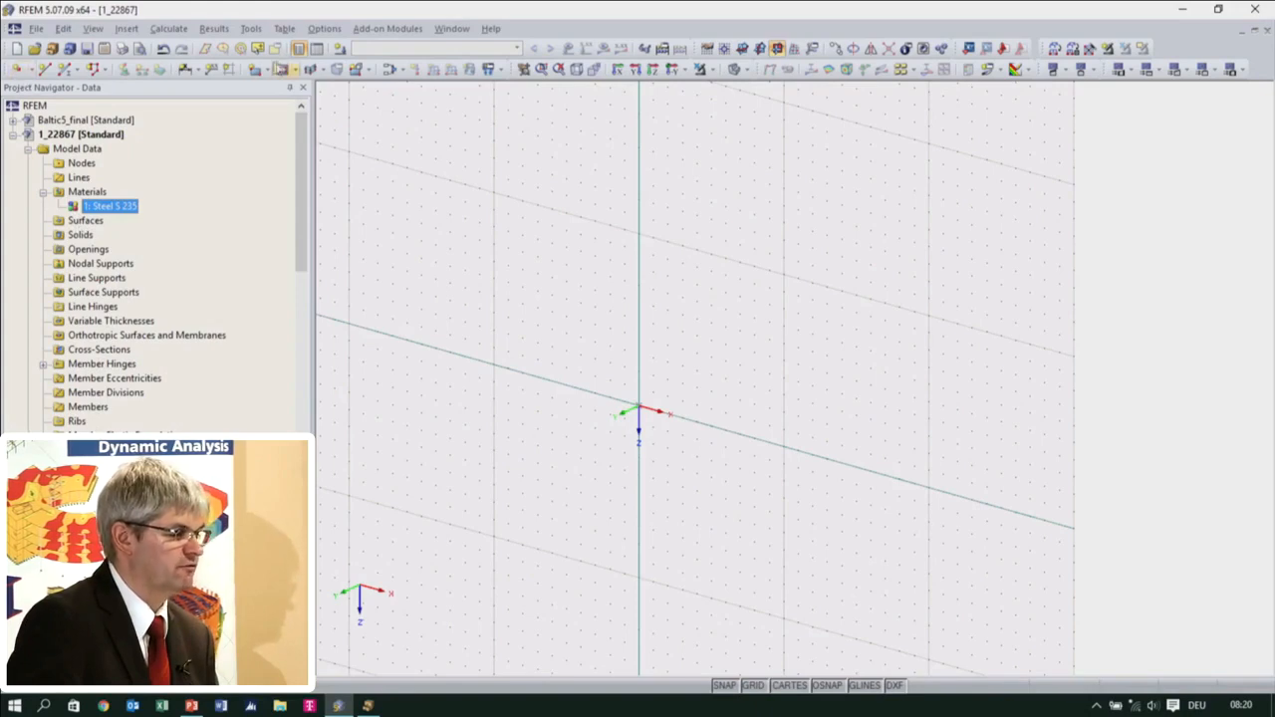
Start a new single beam member and give it a new rolled HEA 220 cross-section in Steel S 235
left_click(67, 72)
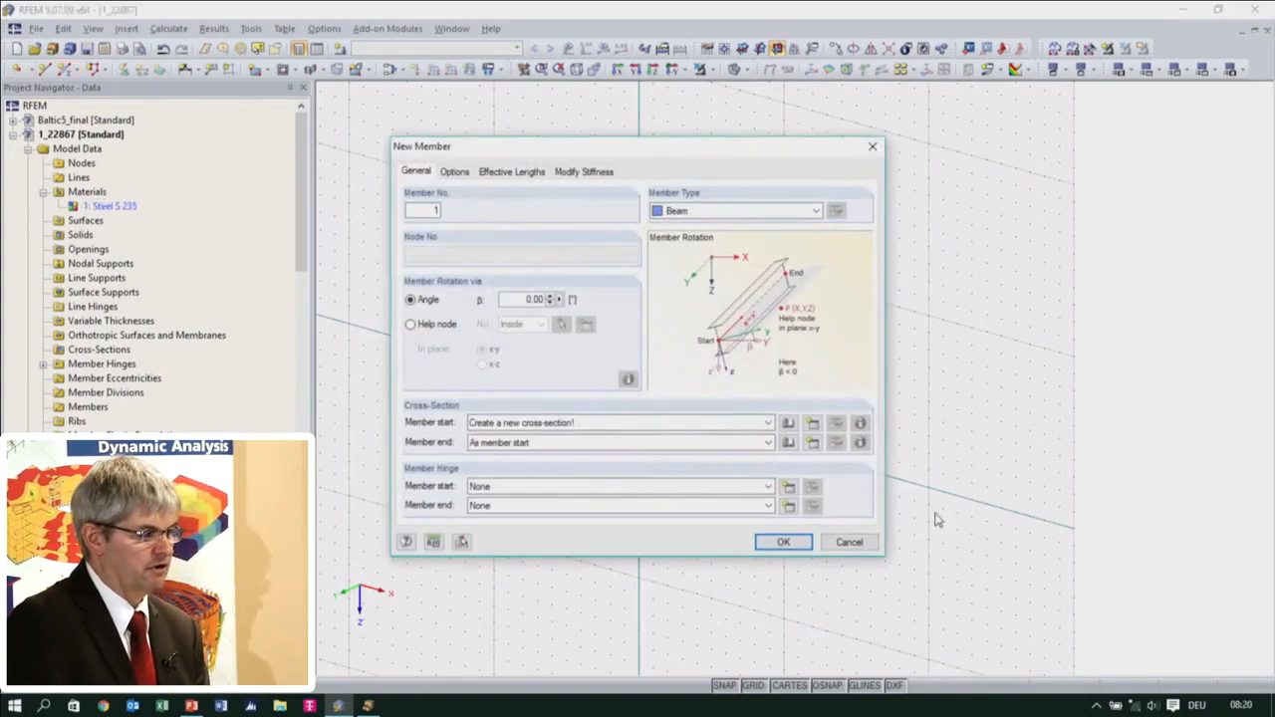
left_click(809, 427)
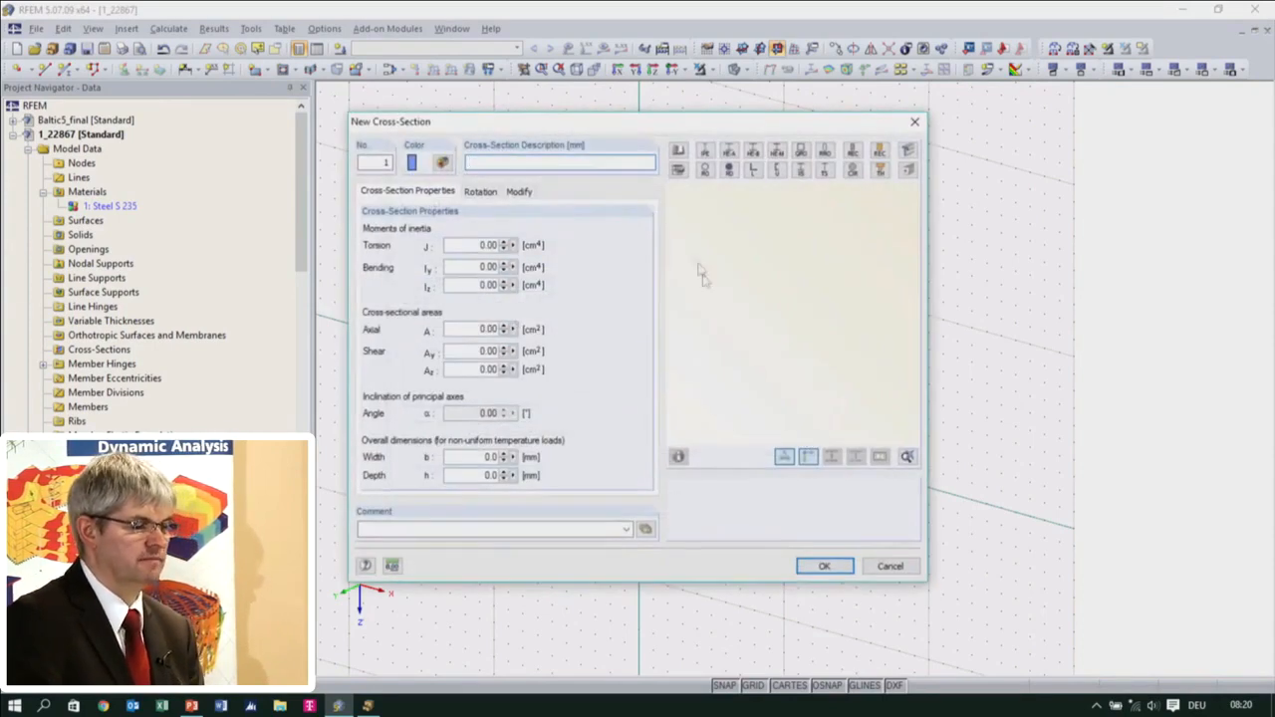
left_click(680, 153)
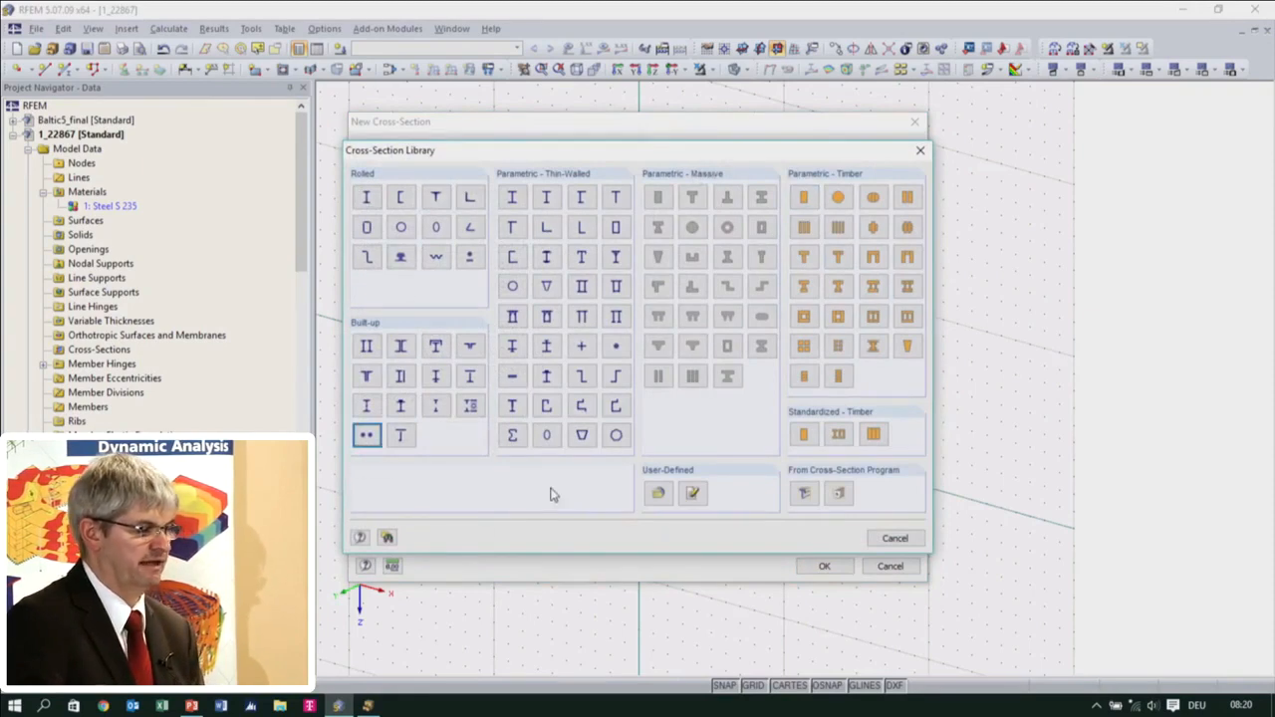
left_click(512, 197)
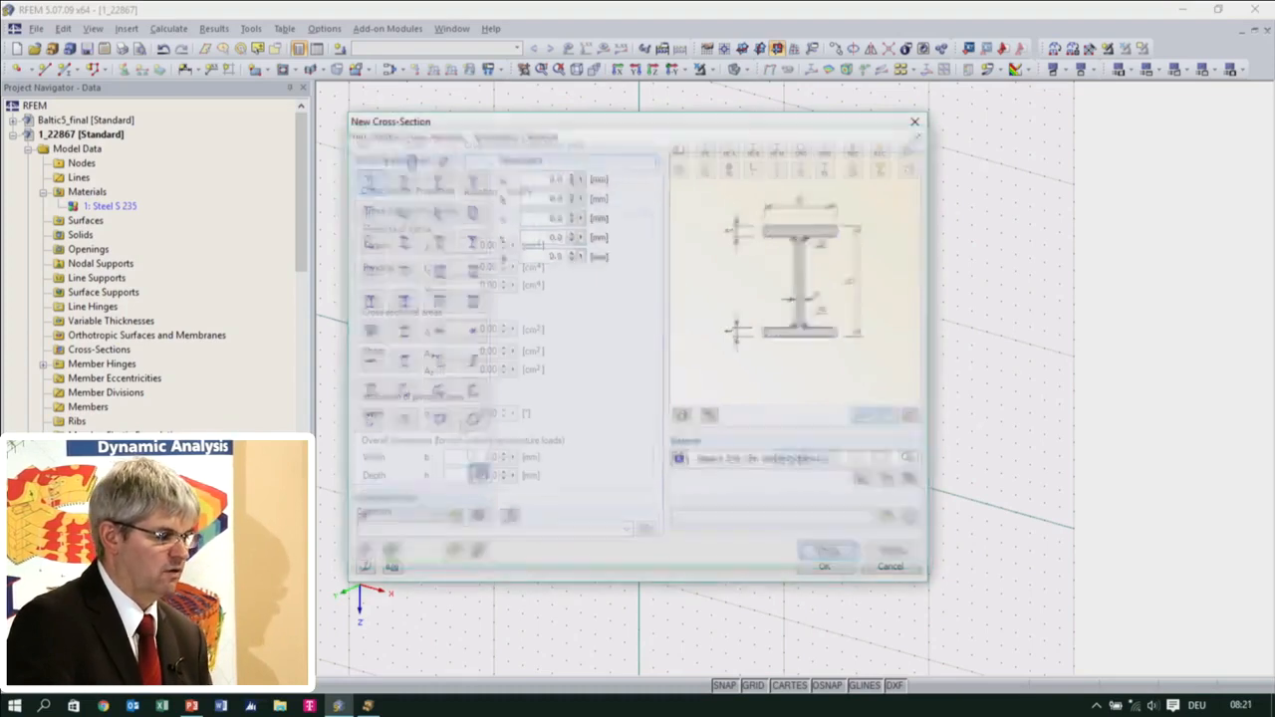
left_click(476, 472)
left_click(365, 198)
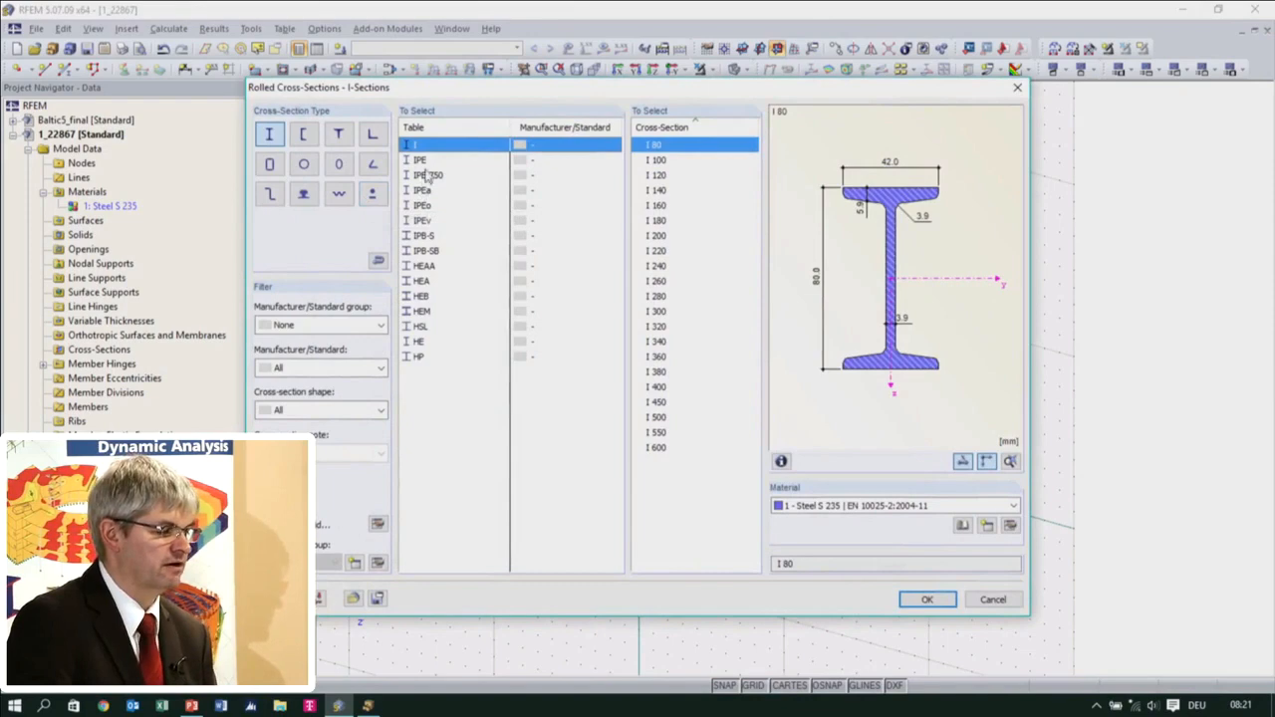
left_click(426, 161)
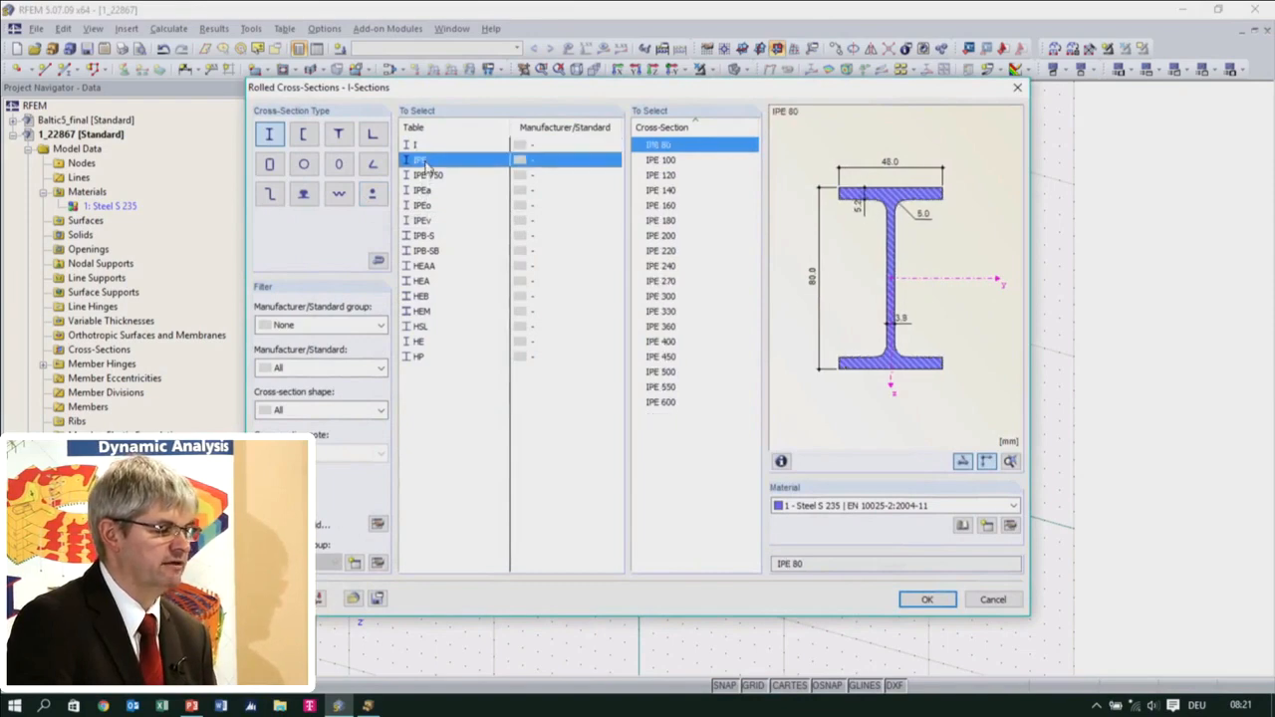
left_click(432, 282)
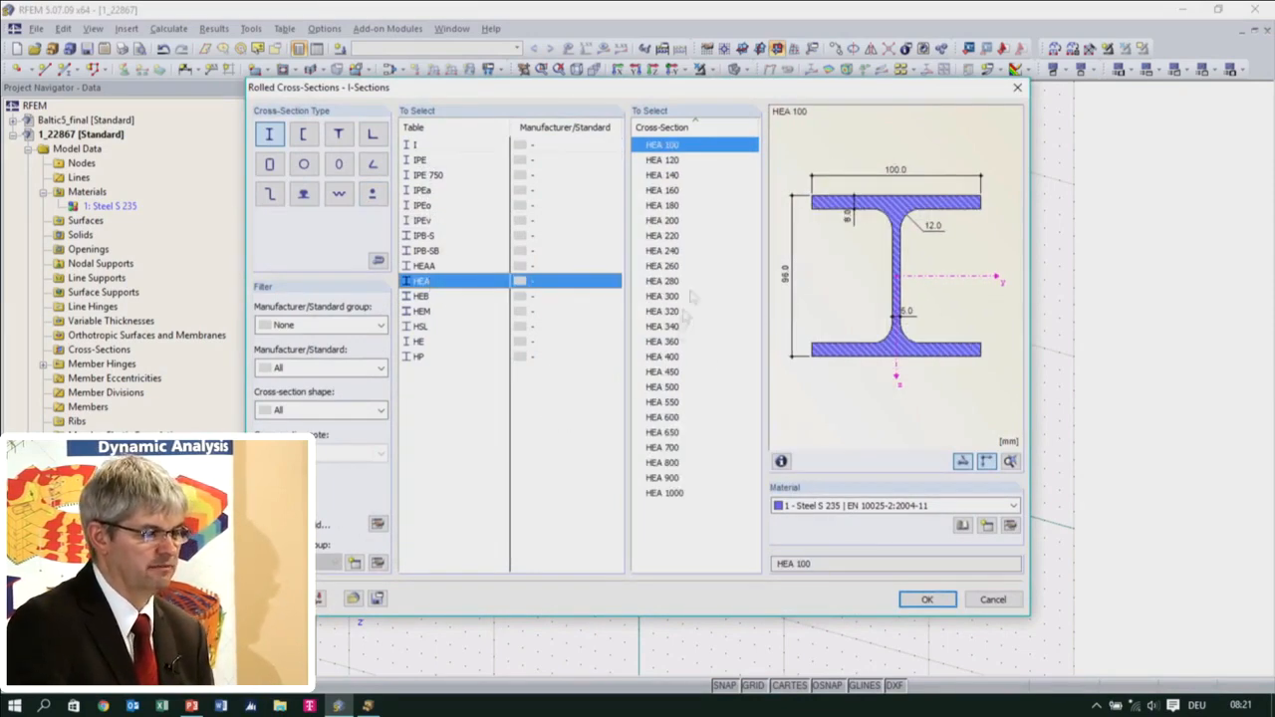
left_click(677, 236)
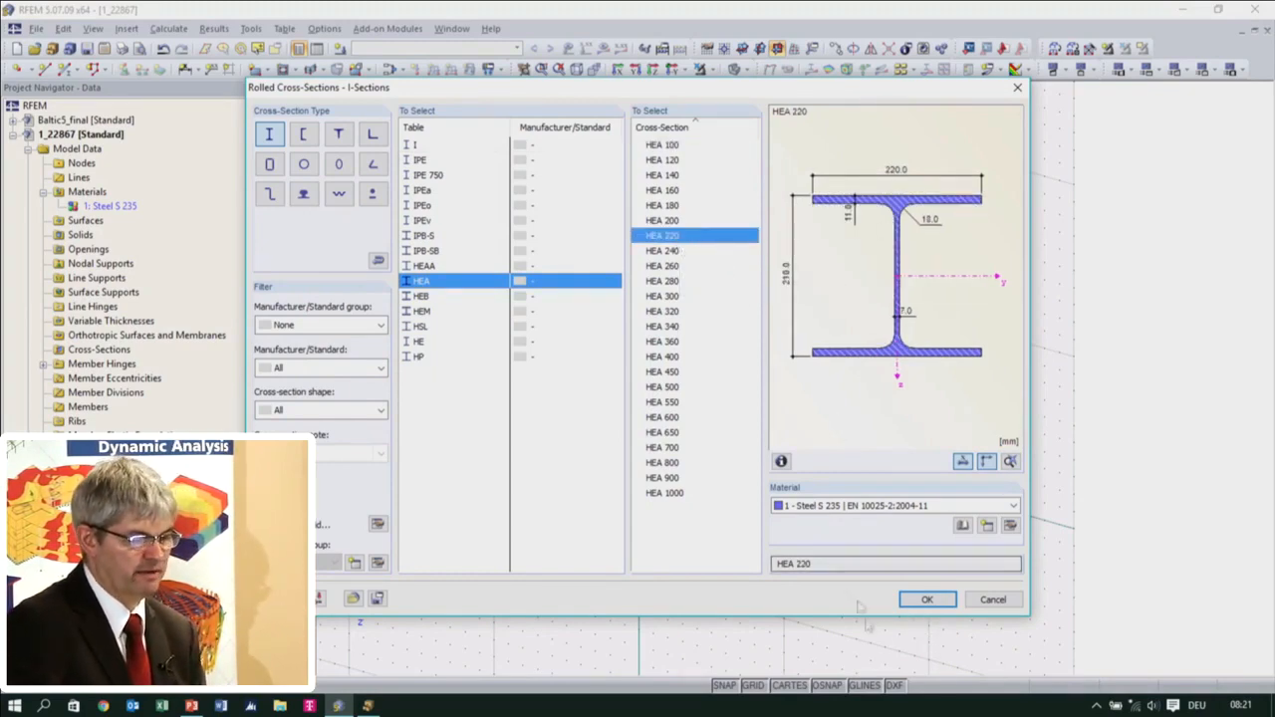
left_click(924, 600)
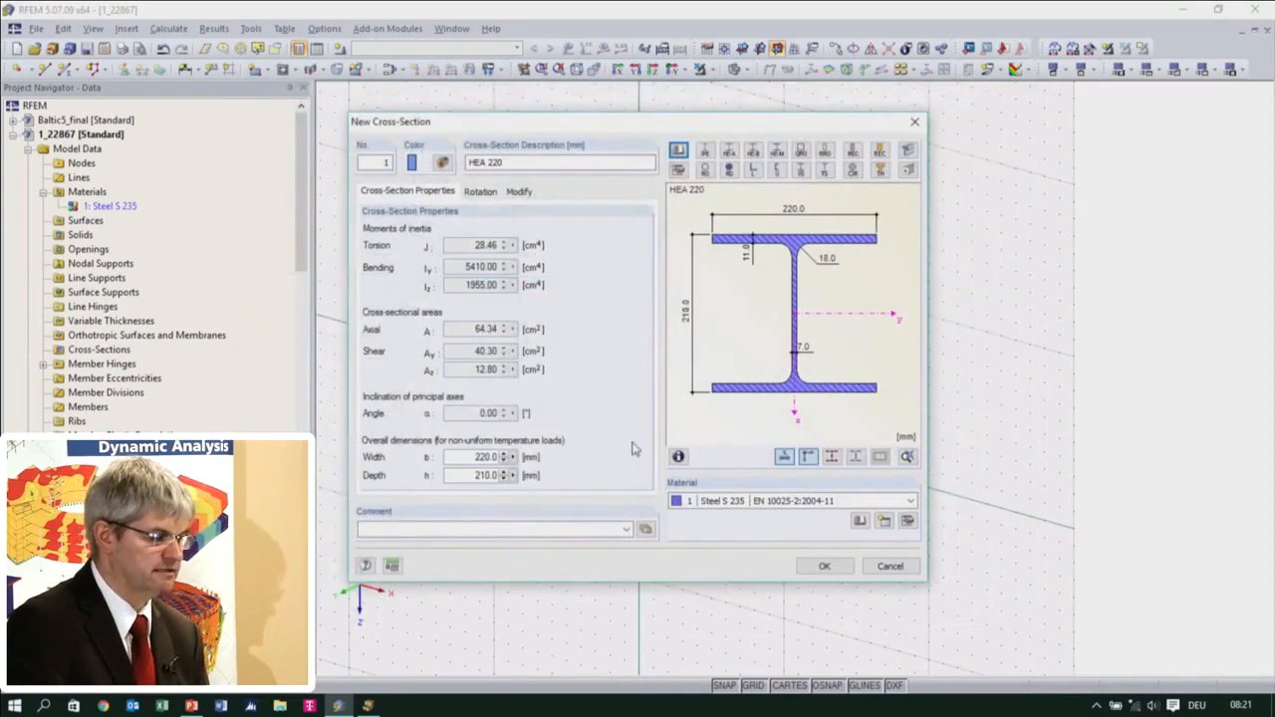
left_click(823, 564)
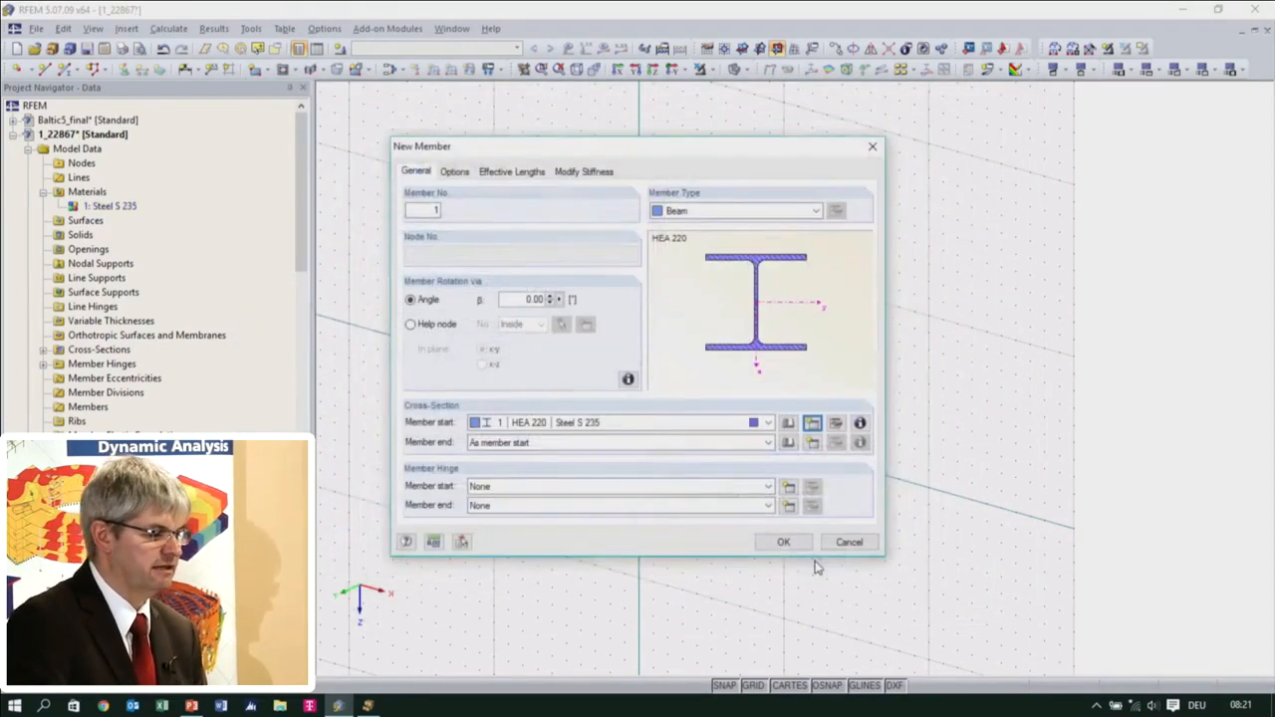
Draw three vertical HEA 220 columns, each 5 m high, from the X axis at X = 0, 5 and 10 m
left_click(789, 541)
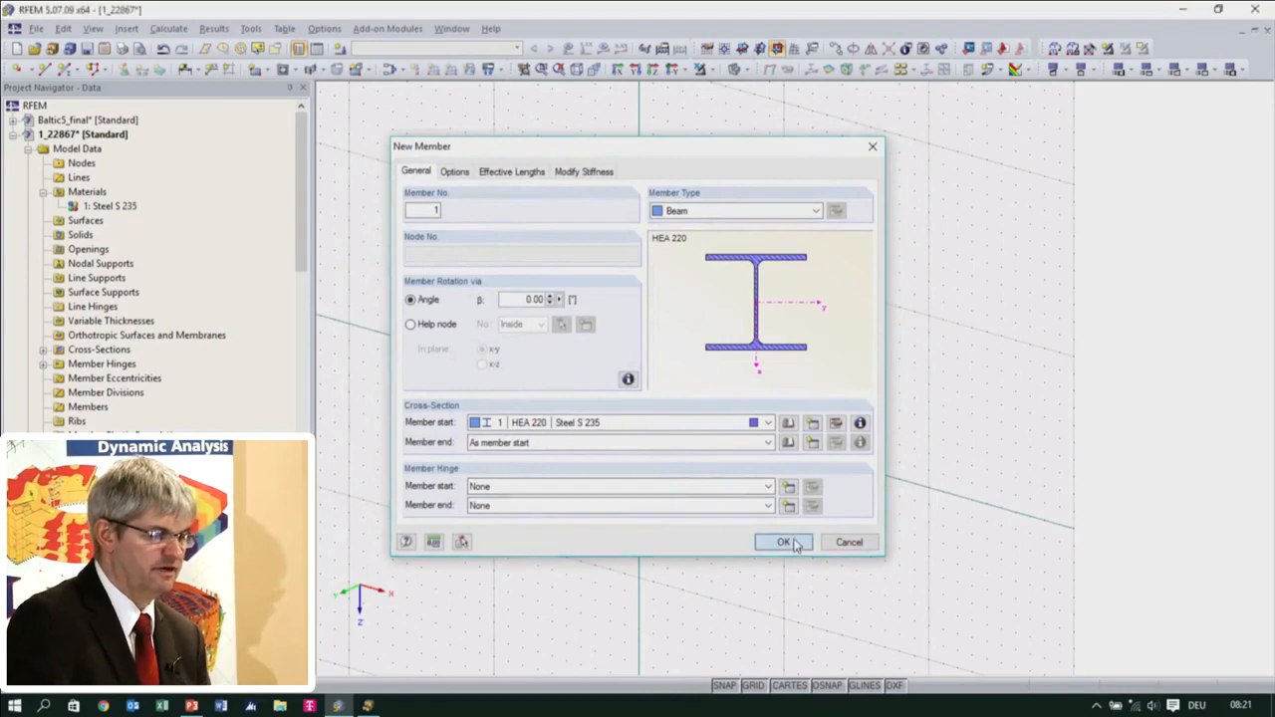
left_click(638, 409)
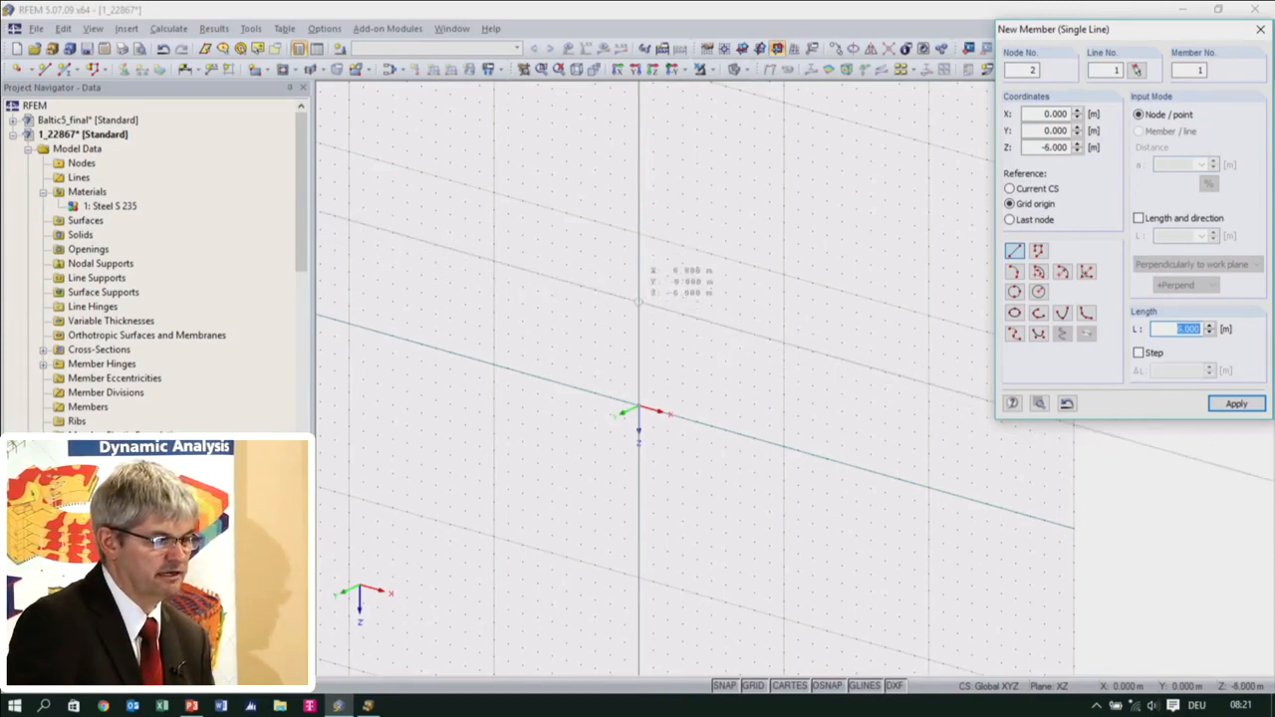
left_click(638, 318)
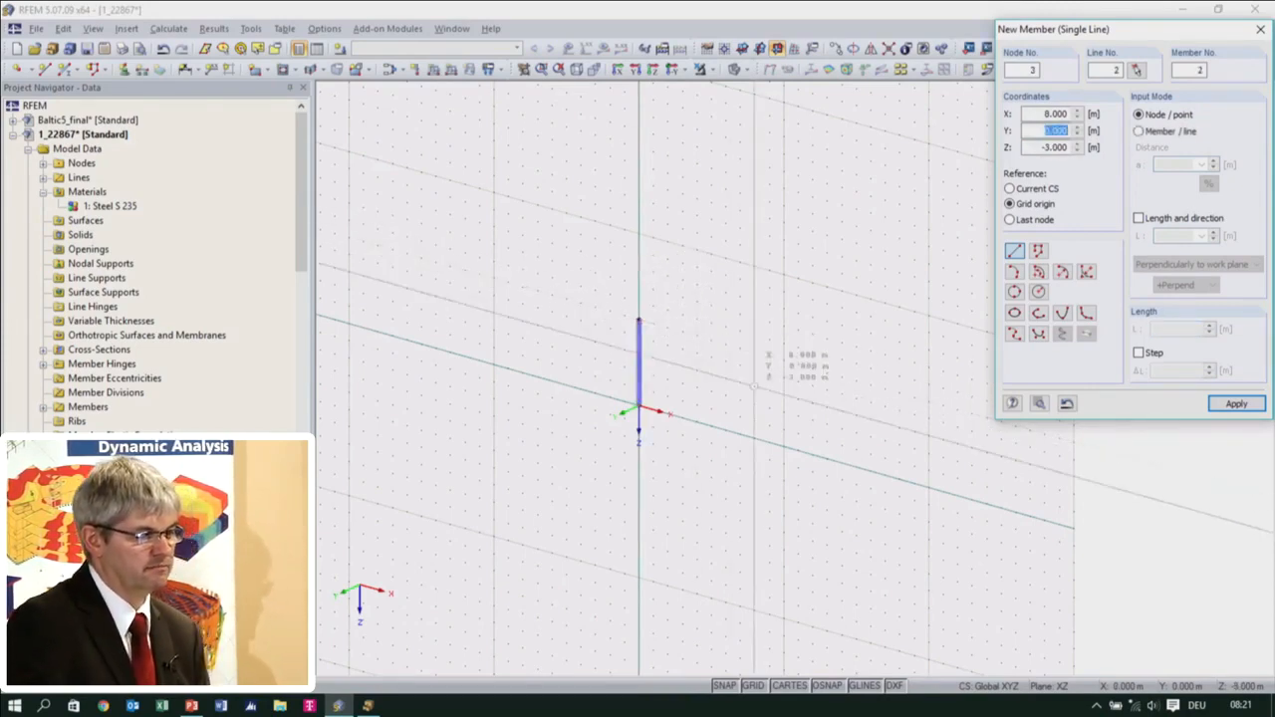
scroll(668, 344, "up", 2)
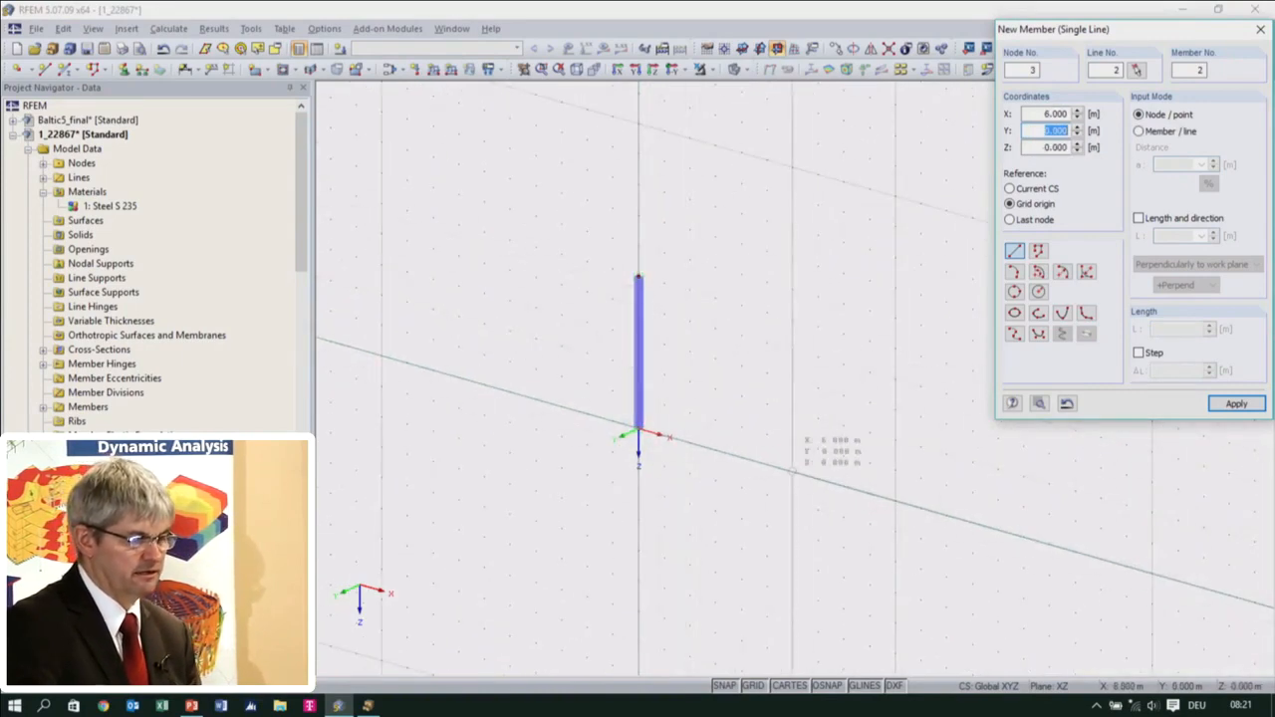
left_click(767, 464)
left_click(767, 314)
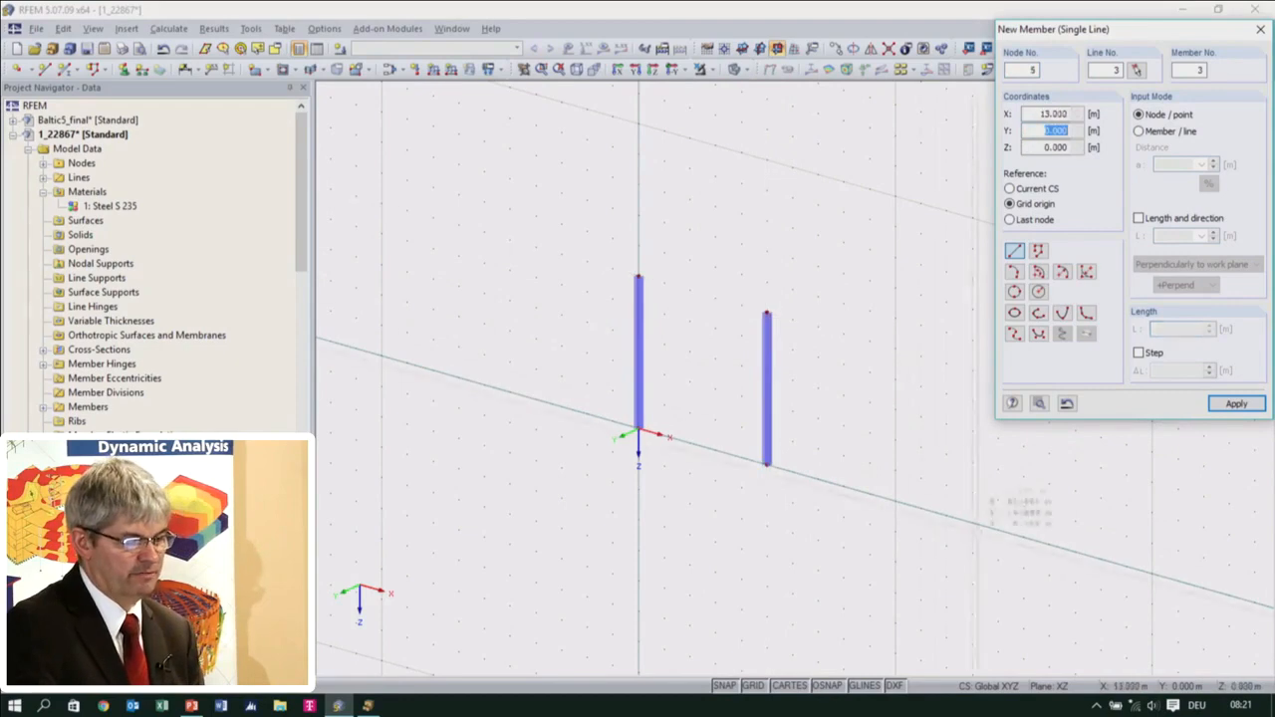
left_click(895, 501)
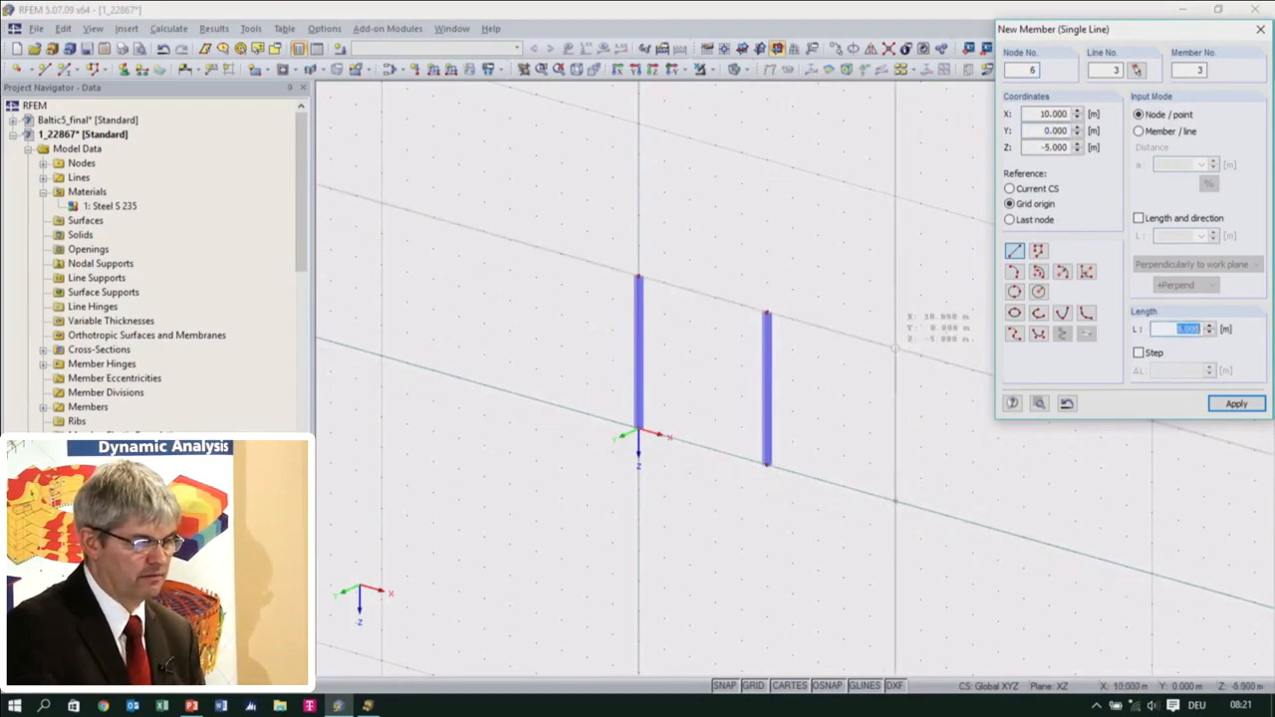
left_click(895, 349)
key("Escape")
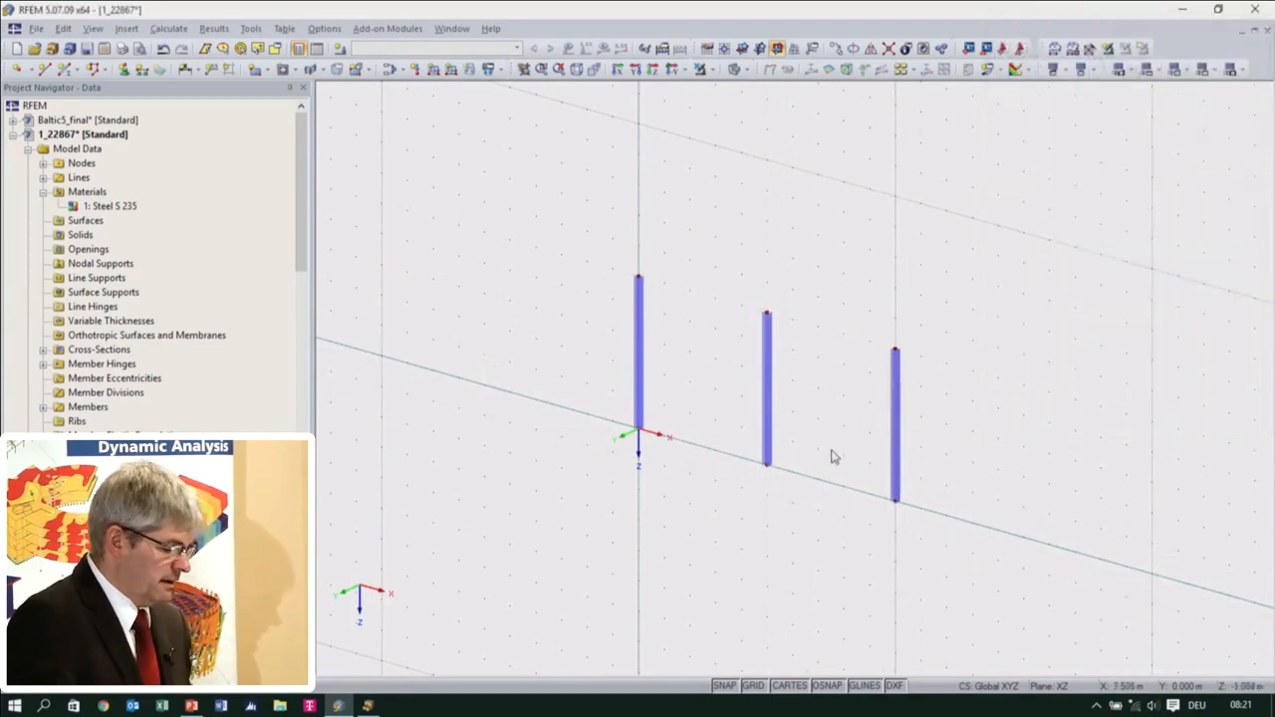
Start another single member and give it a new IPE 450 cross-section in Steel S 235
middle_click_drag(833, 456, 652, 436)
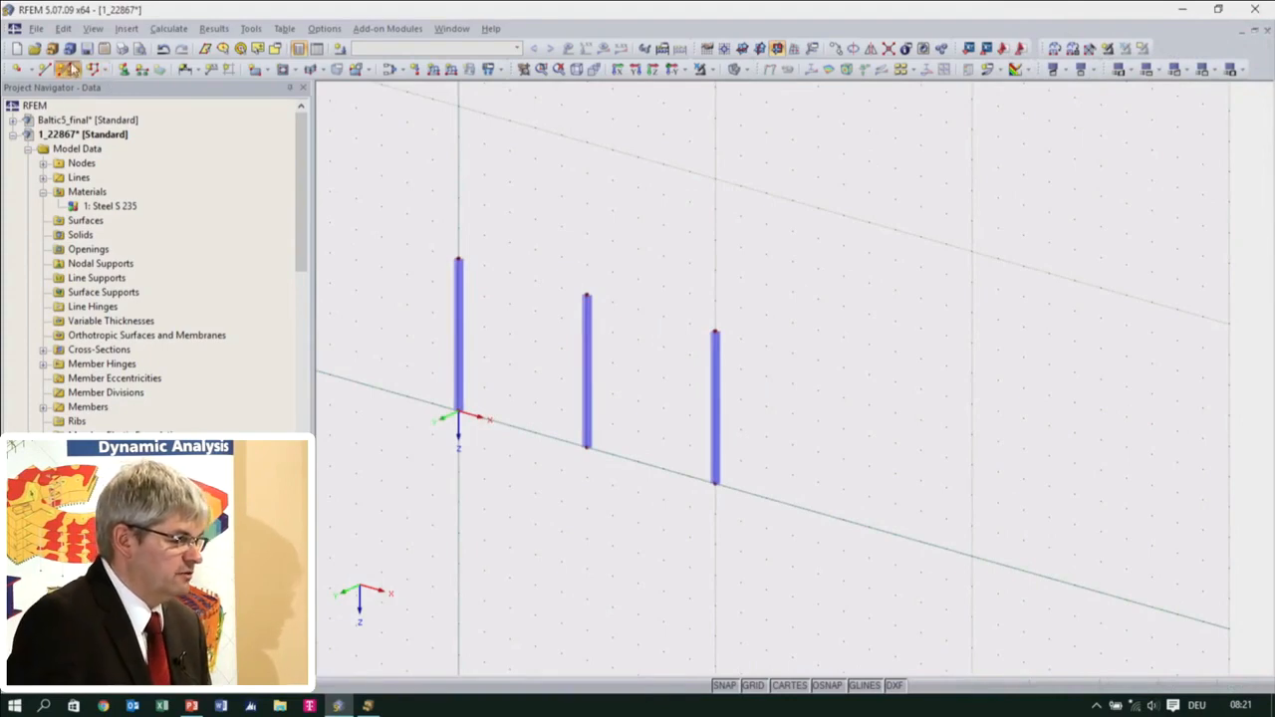
left_click(69, 67)
left_click(808, 423)
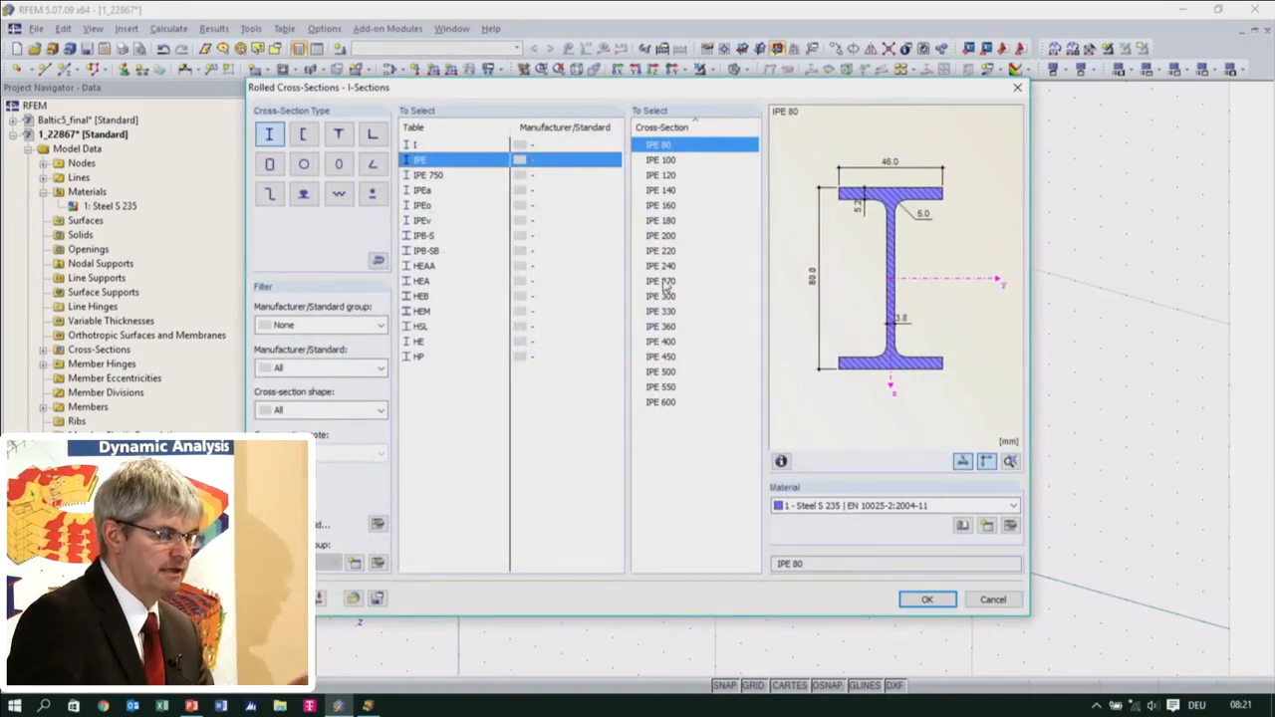
left_click(662, 356)
left_click(925, 598)
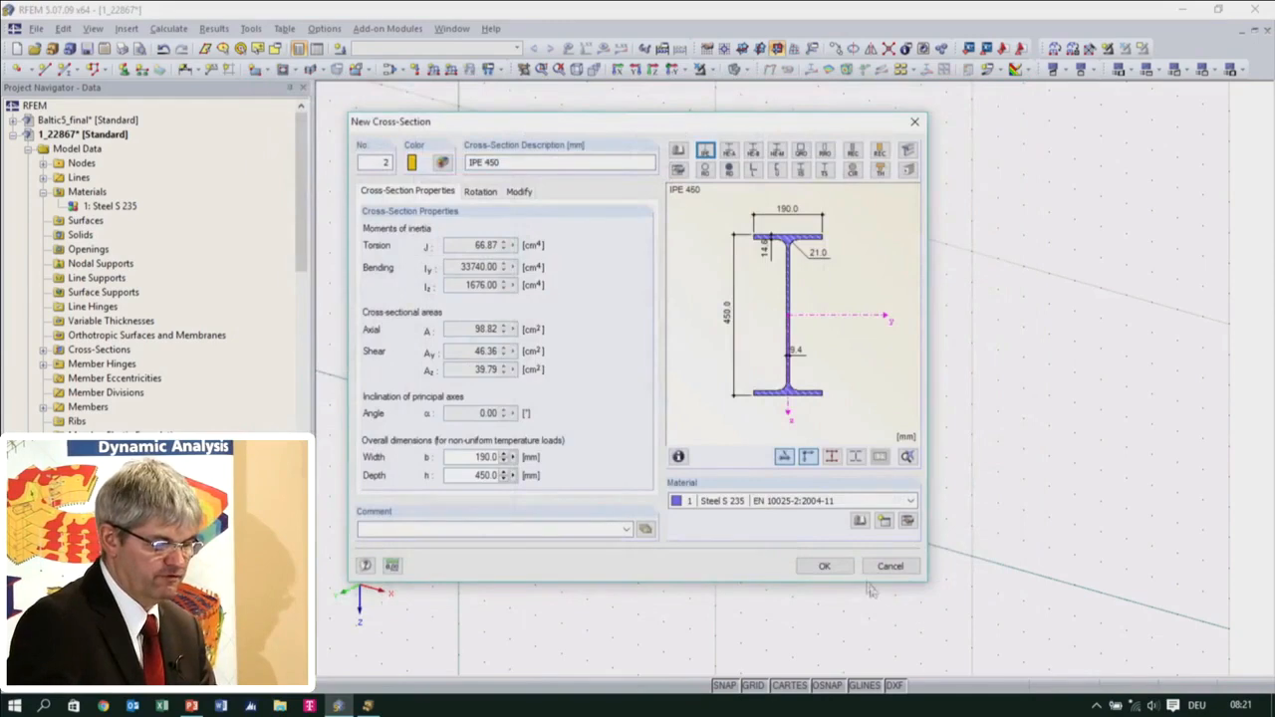
left_click(824, 566)
Draw two IPE 450 beams connecting the tops of the three columns
left_click(786, 542)
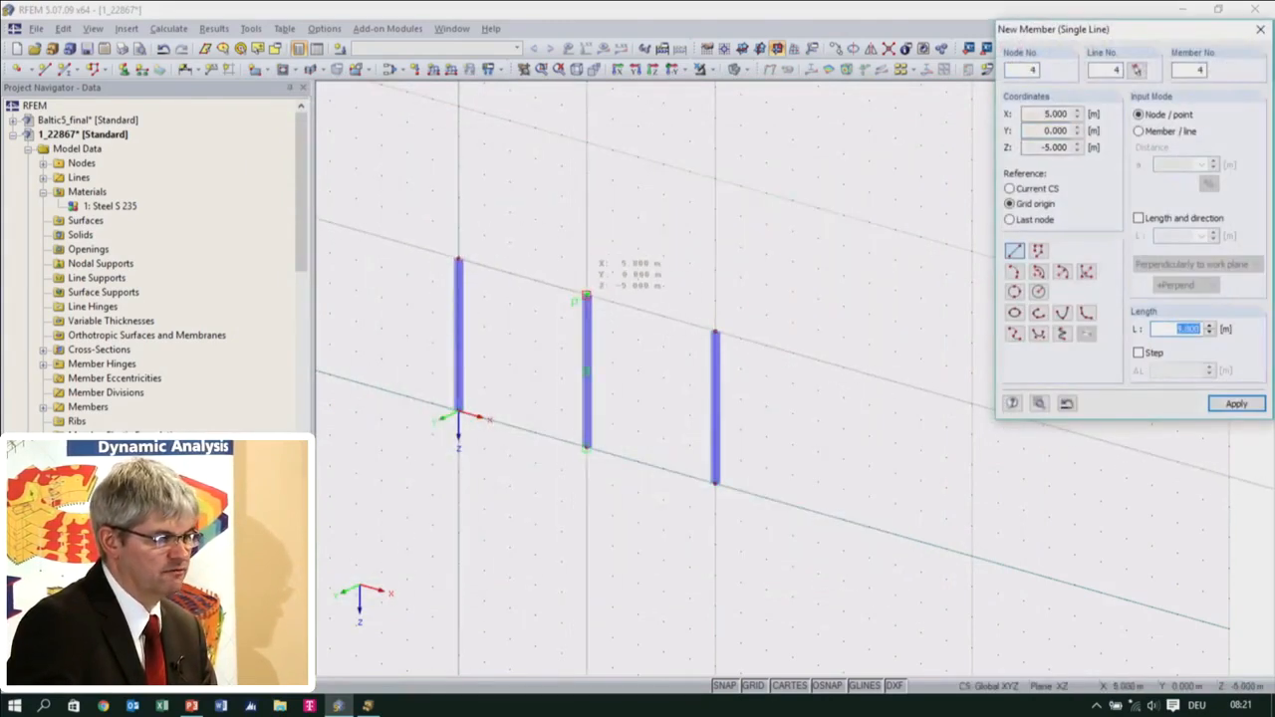
left_click(586, 294)
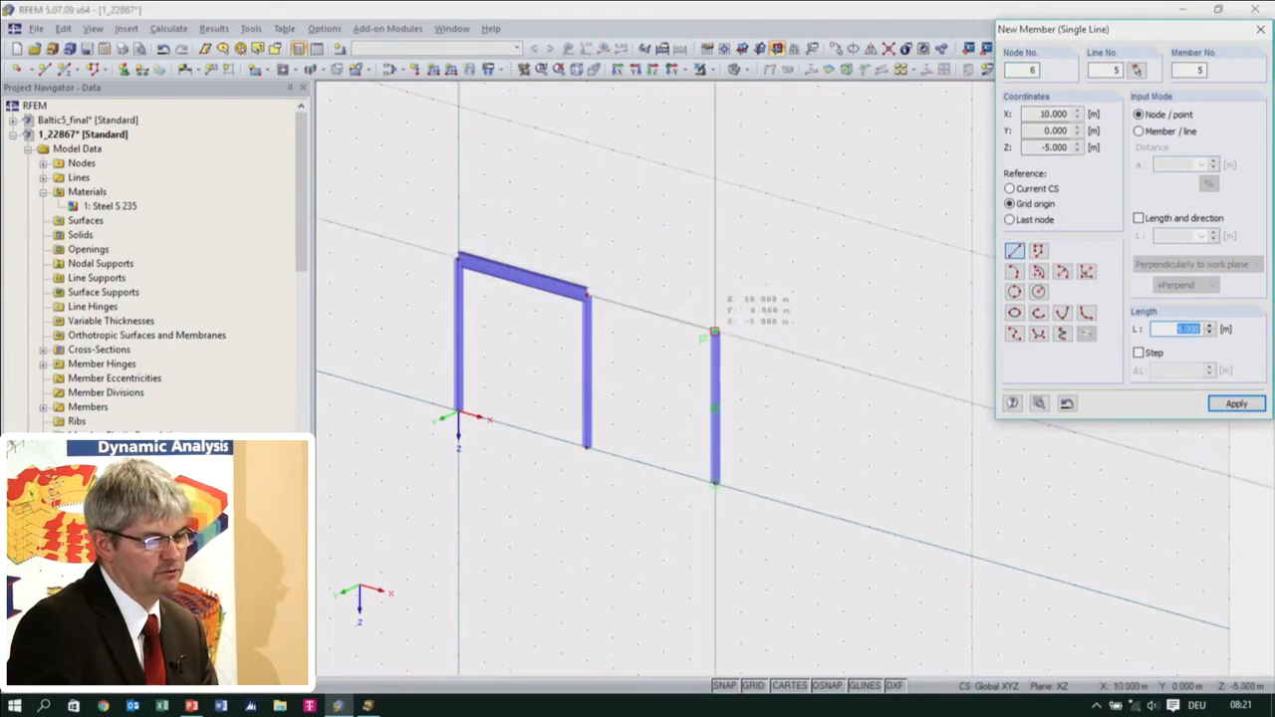
left_click(714, 330)
key("Escape")
Try out window selections around the second bay's beam and end column from both directions, clearing each selection
middle_click_drag(754, 447, 755, 355)
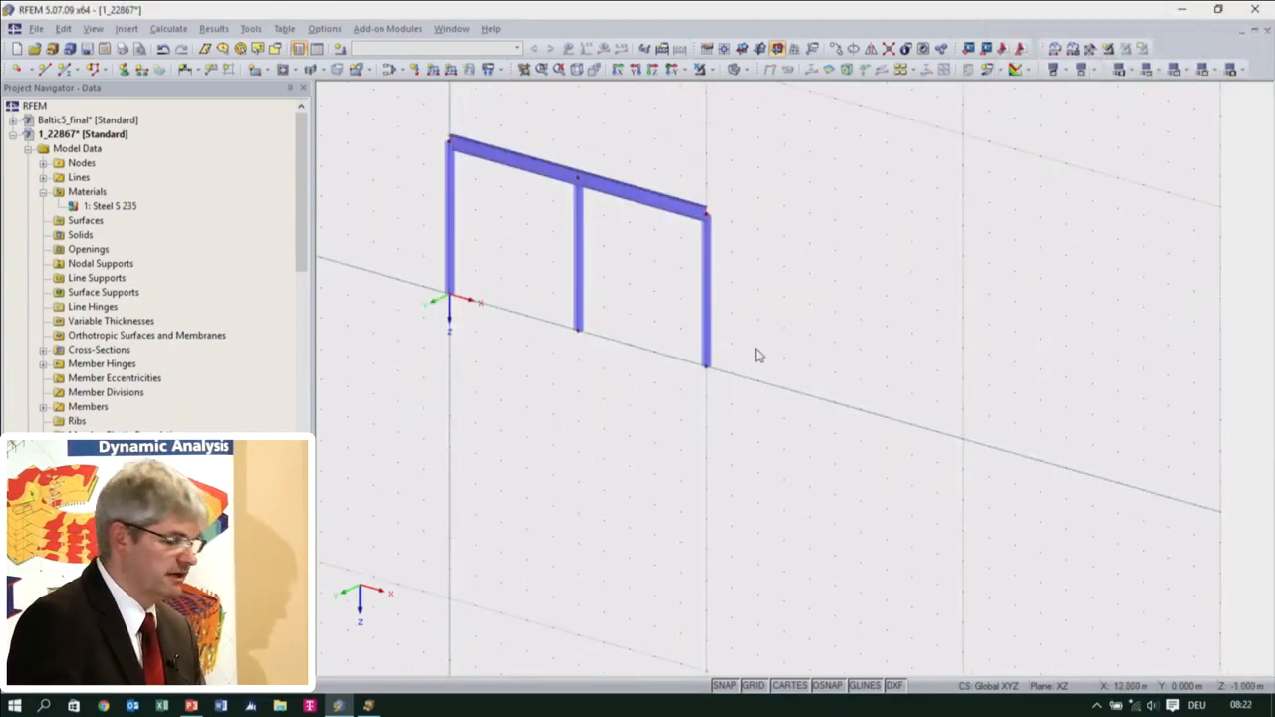
left_click_drag(788, 429, 682, 132)
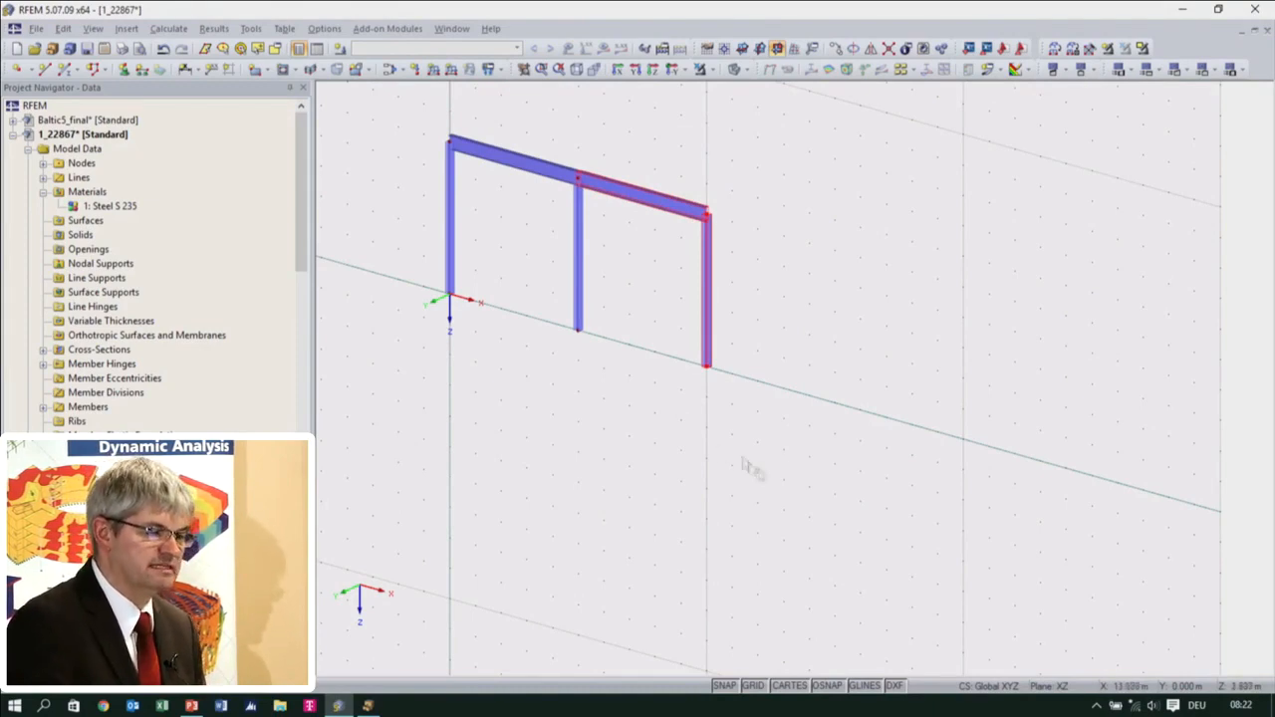
left_click(814, 456)
left_click_drag(820, 435, 657, 143)
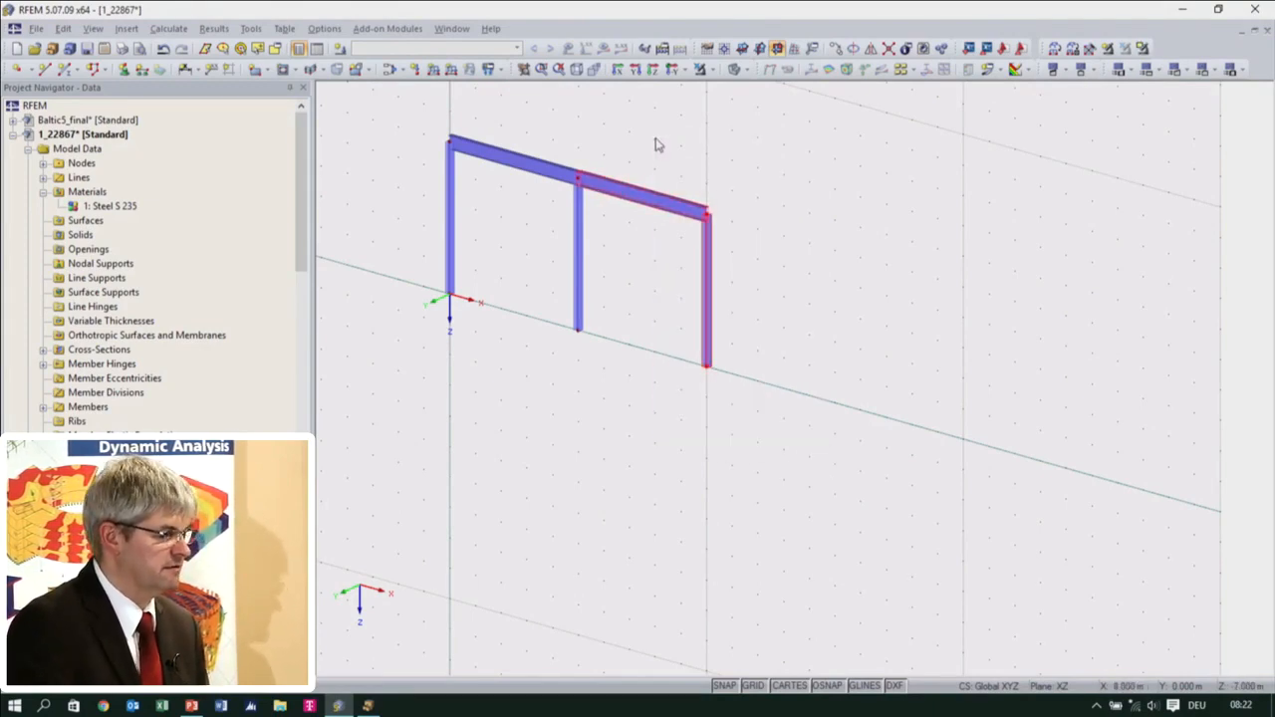
left_click(802, 430)
left_click_drag(562, 127, 799, 492)
left_click(809, 458)
Select the second bay's beam and end column and copy them 5 m along X to form a third bay
left_click_drag(801, 429, 673, 142)
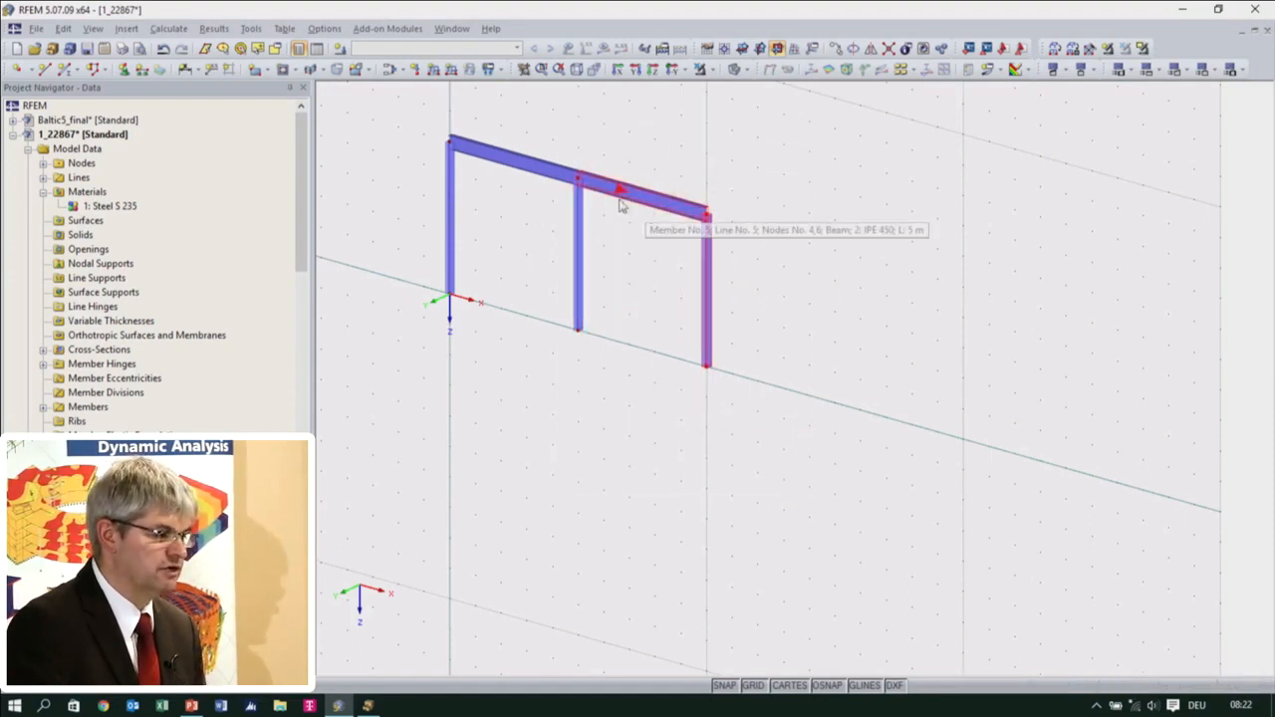
left_click_drag(613, 199, 740, 236)
left_click(763, 373)
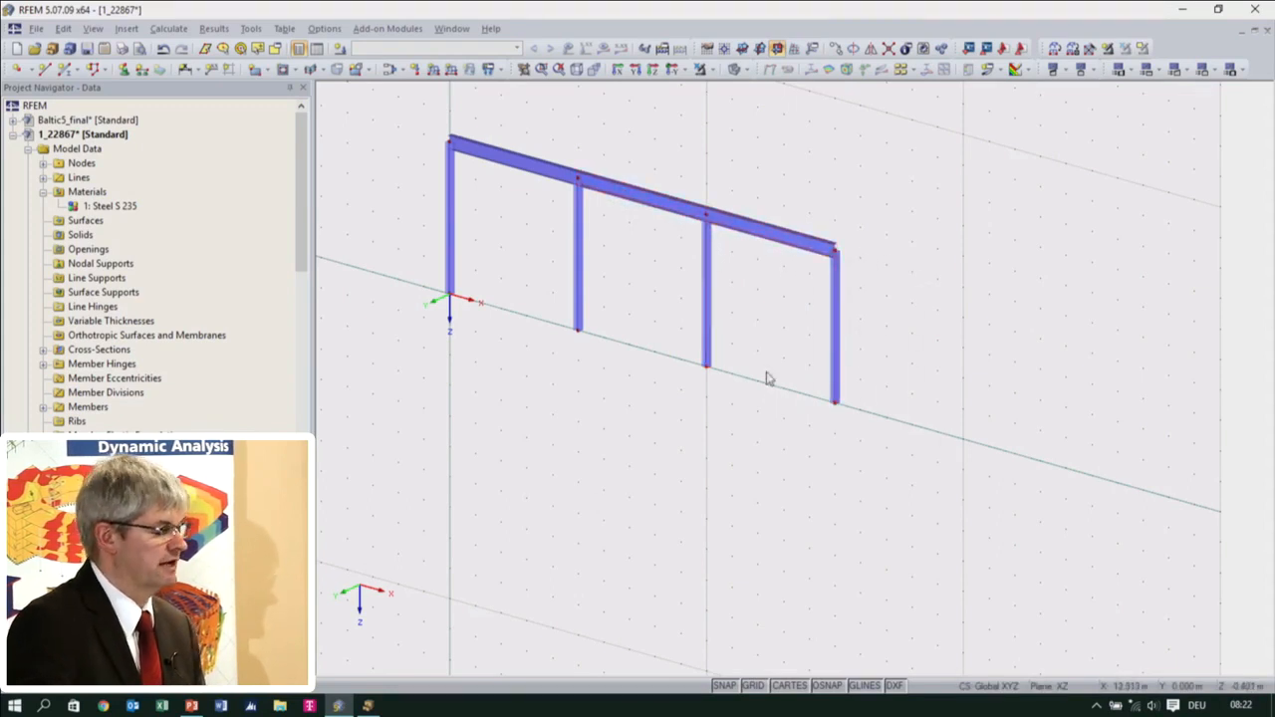
Select the columns and beams of the first two bays and copy them 5 m upward as a second storey
middle_click_drag(783, 408, 759, 498)
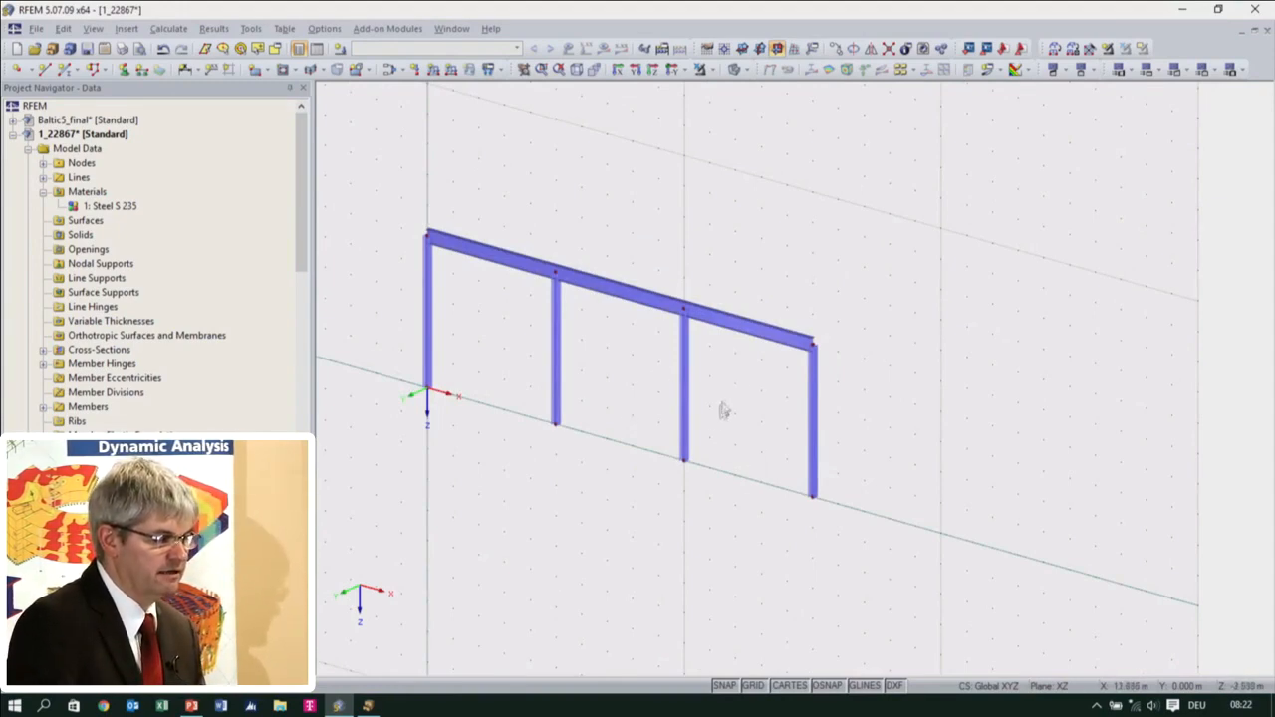
left_click_drag(400, 189, 741, 553)
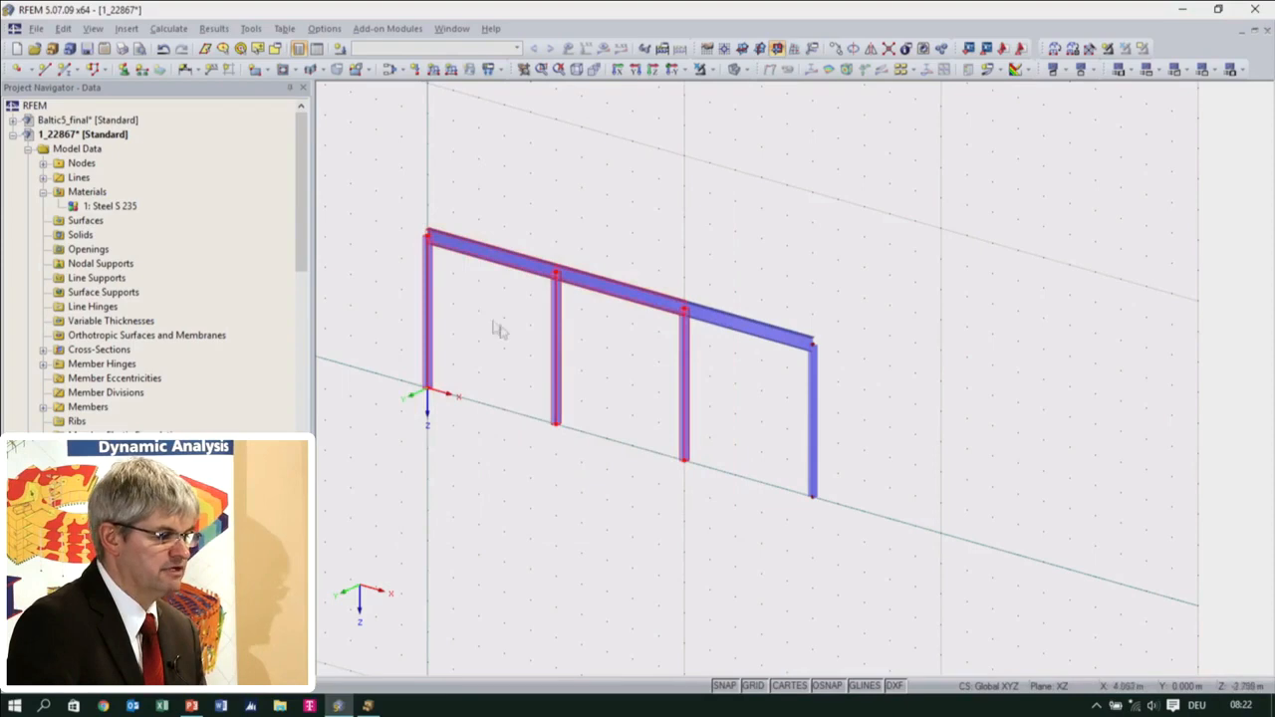
left_click_drag(432, 381, 428, 237)
left_click(558, 365)
middle_click_drag(558, 367, 604, 322)
scroll(649, 463, "down", 3)
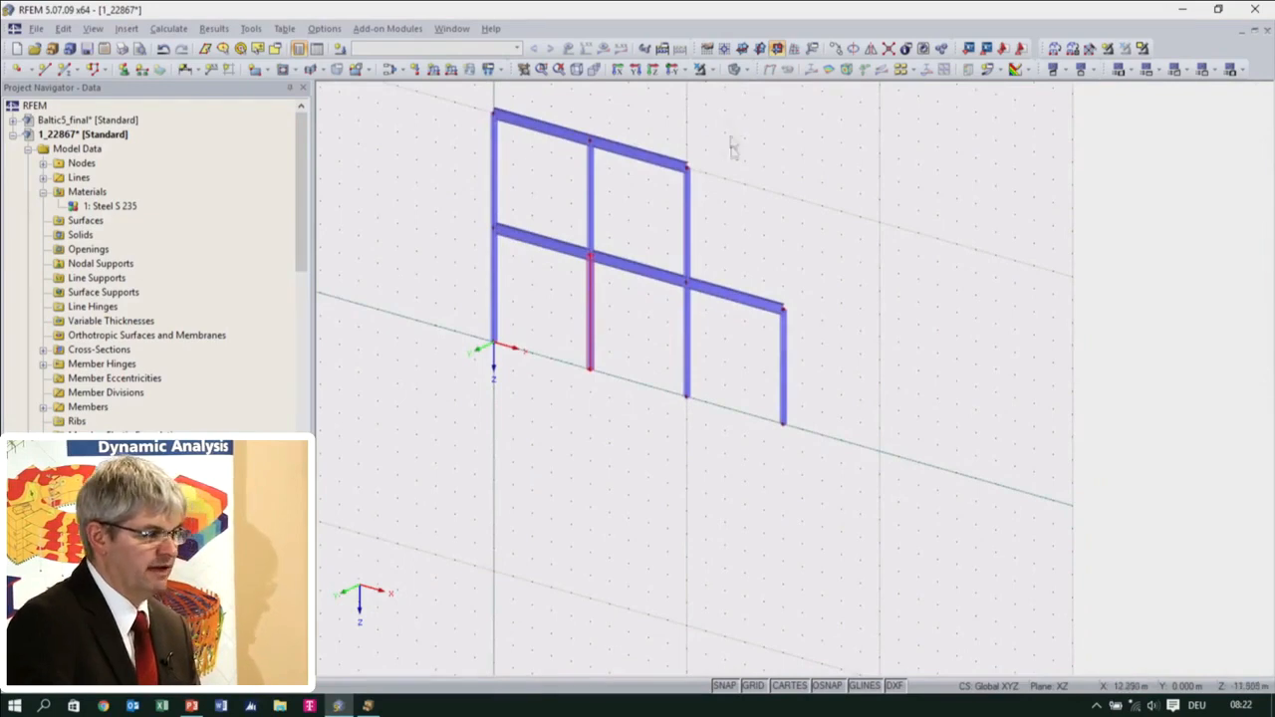
scroll(733, 249, "up", 1)
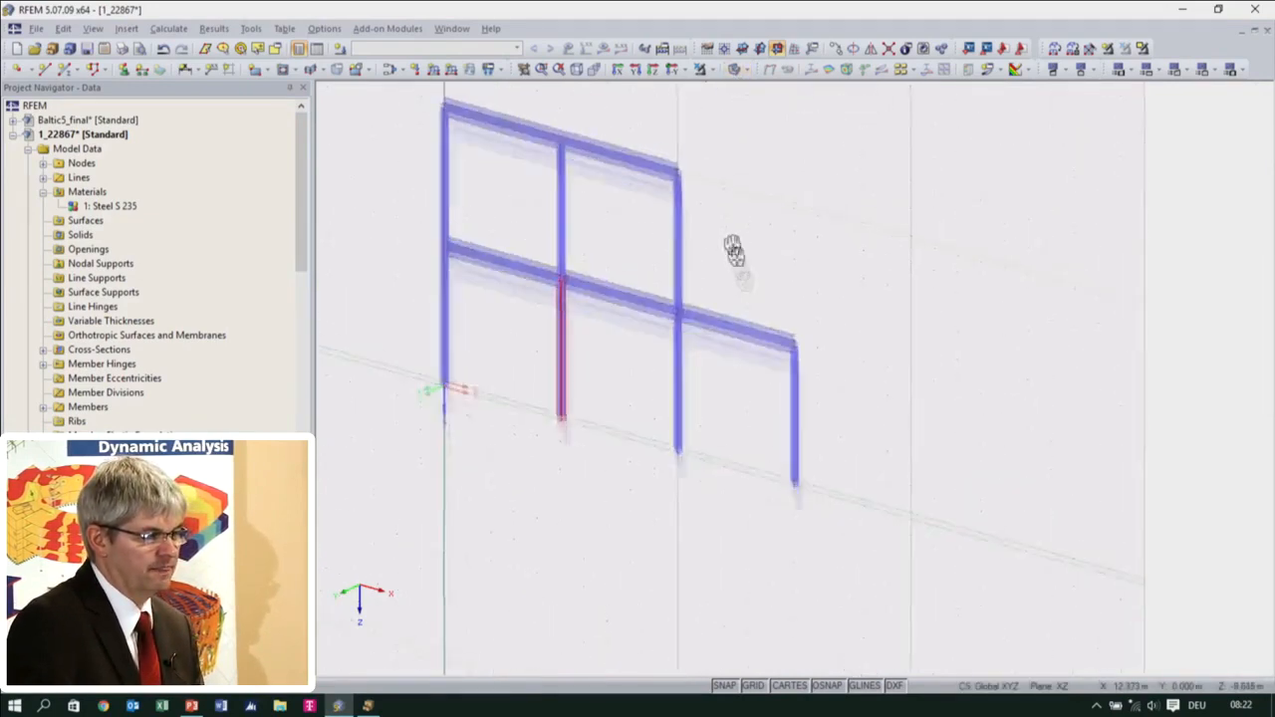
Toggle the model between wireframe and solid display, ending with the wireframe view
left_click(735, 68)
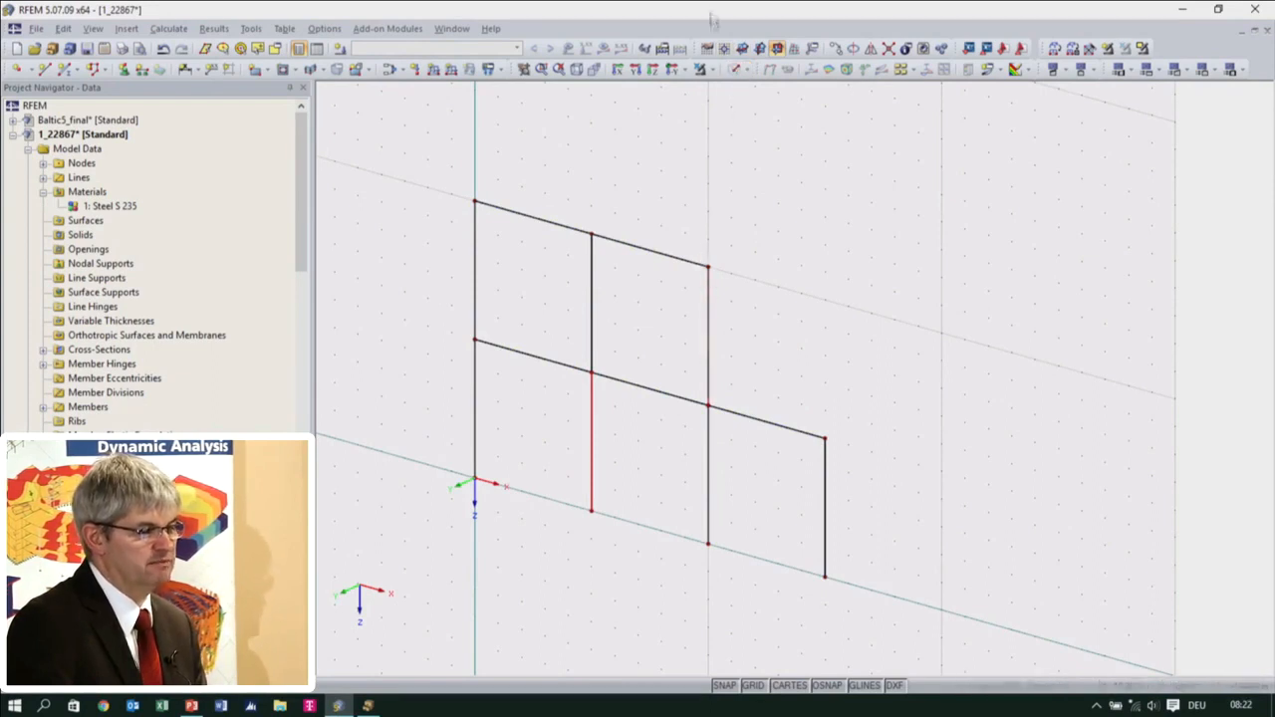
left_click(733, 69)
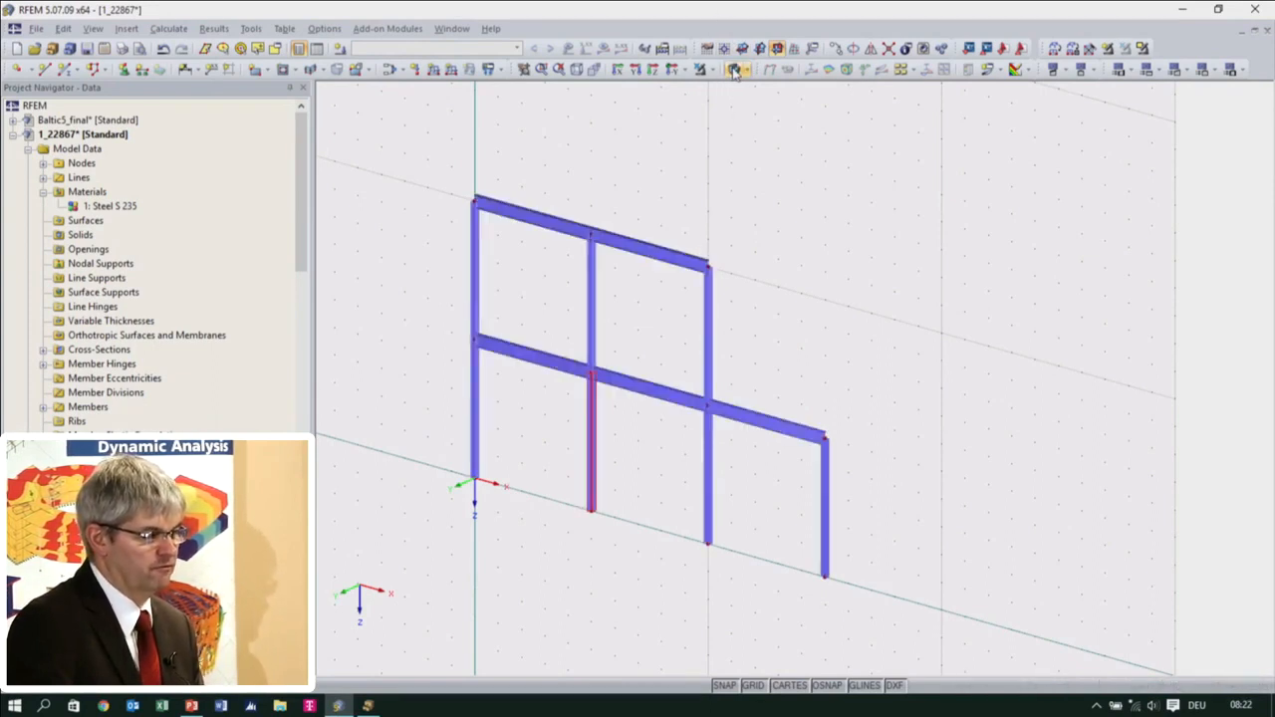
left_click(734, 69)
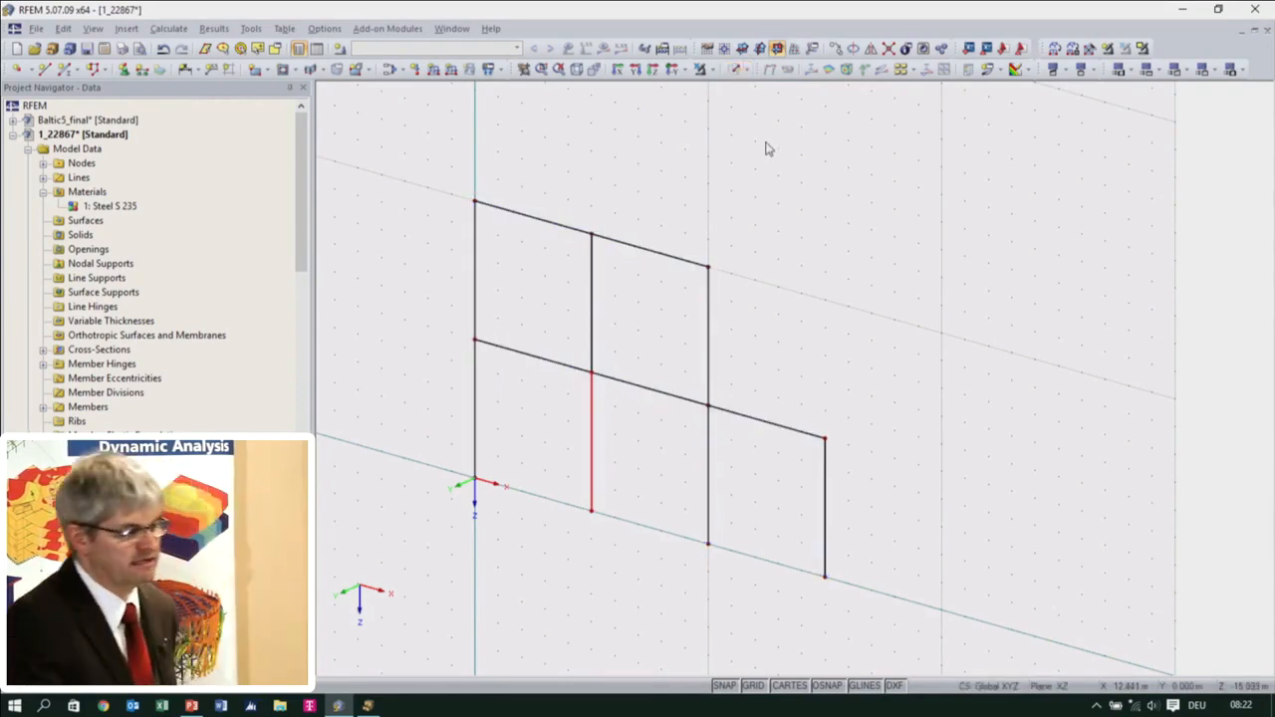
Select the entire planar frame and set up two copies of it with a displacement of 5 m along Y
middle_click_drag(882, 425, 879, 324)
scroll(890, 366, "down", 1)
left_click_drag(946, 462, 511, 146)
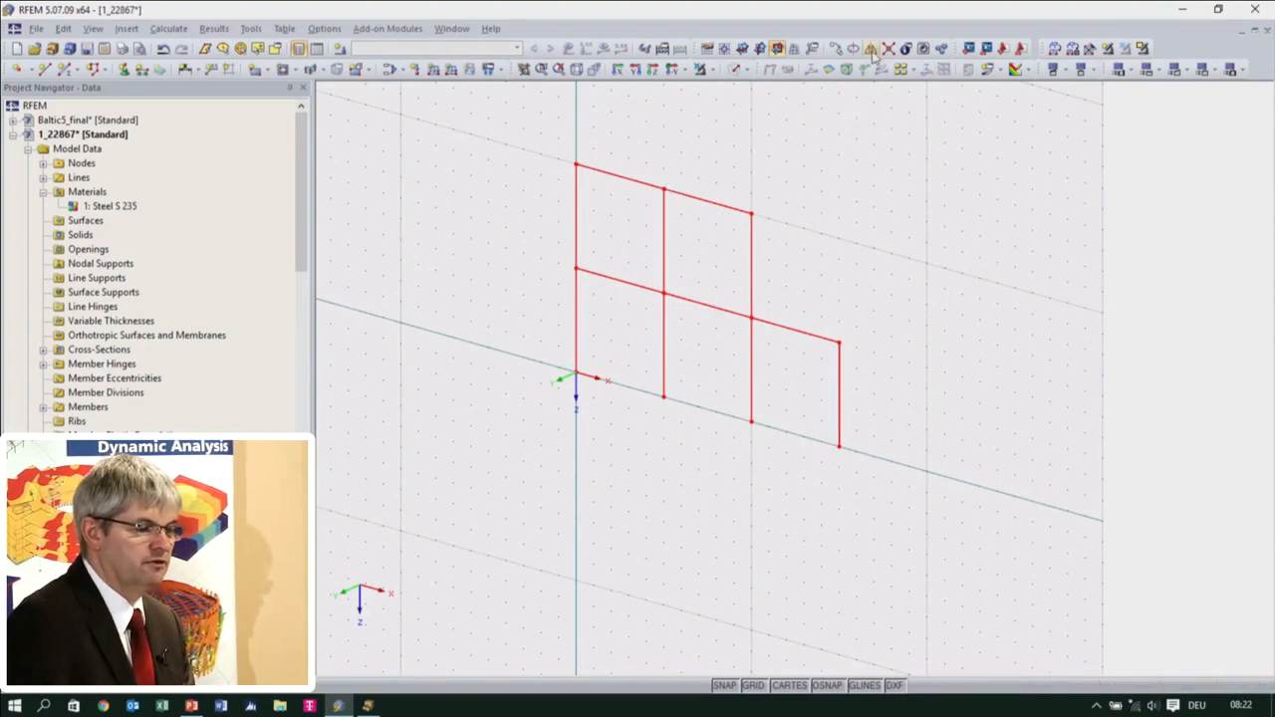
left_click(835, 50)
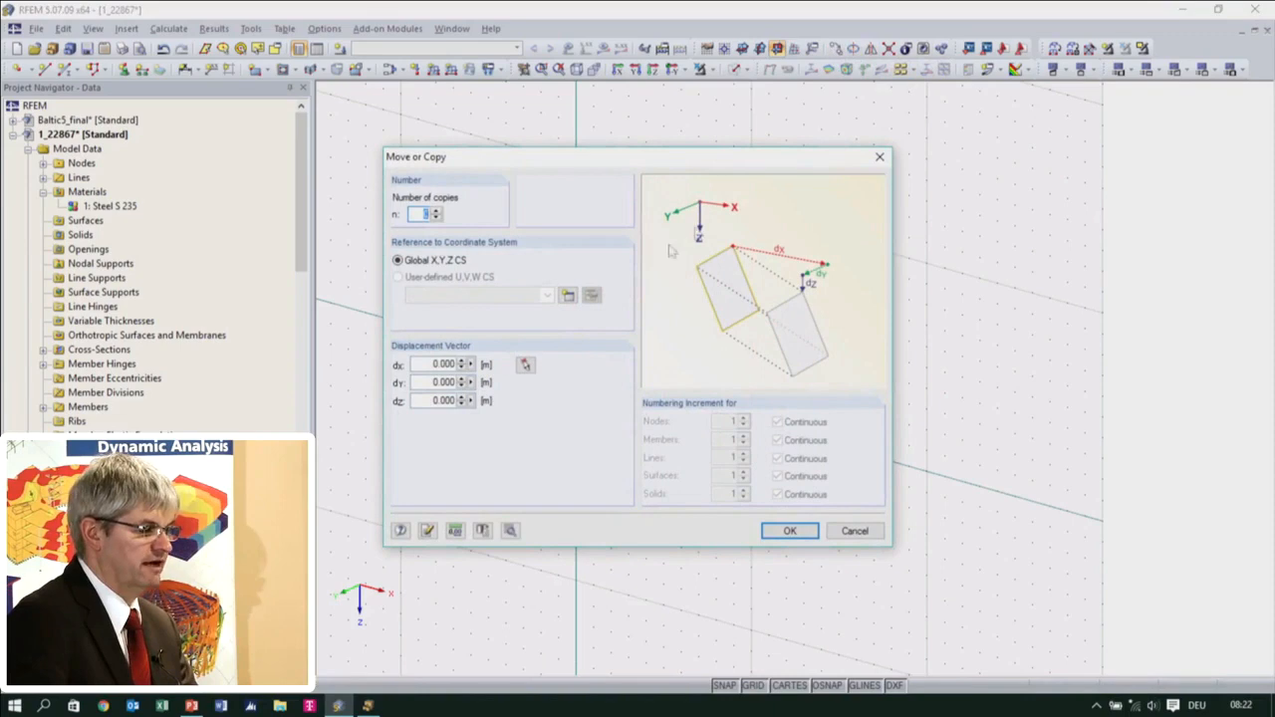
left_click(436, 212)
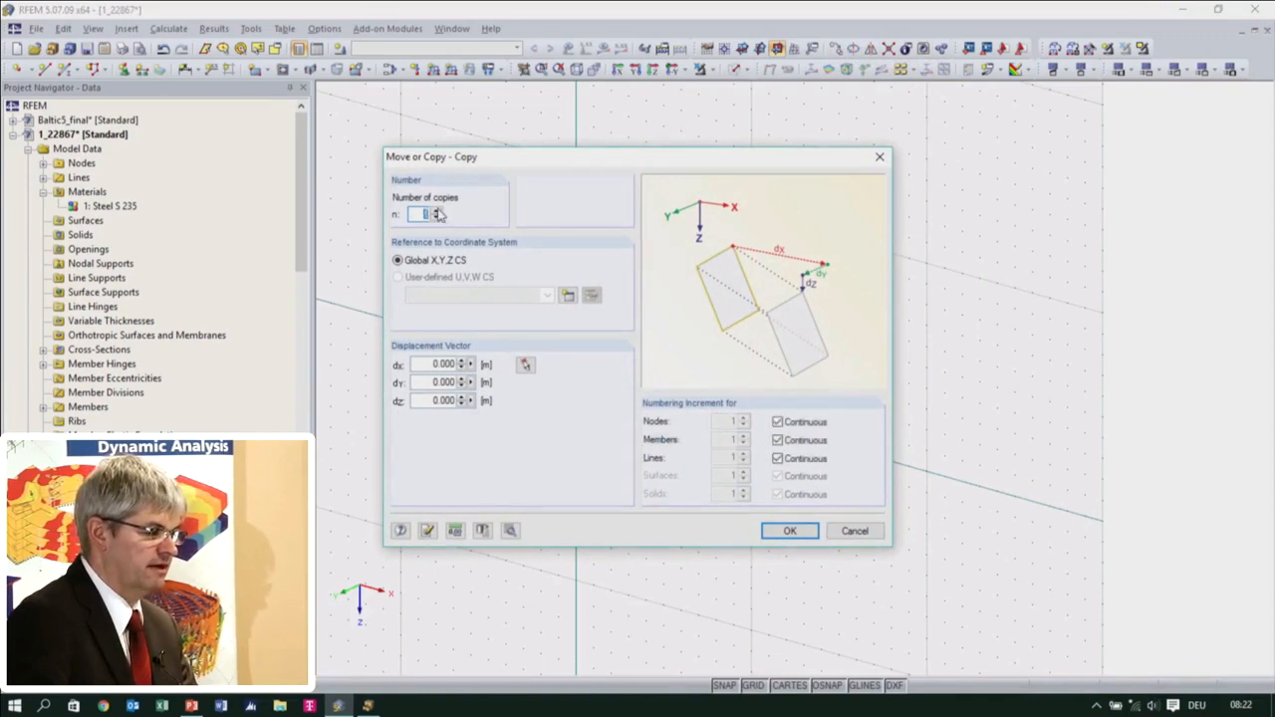
double_click(436, 382)
type("5")
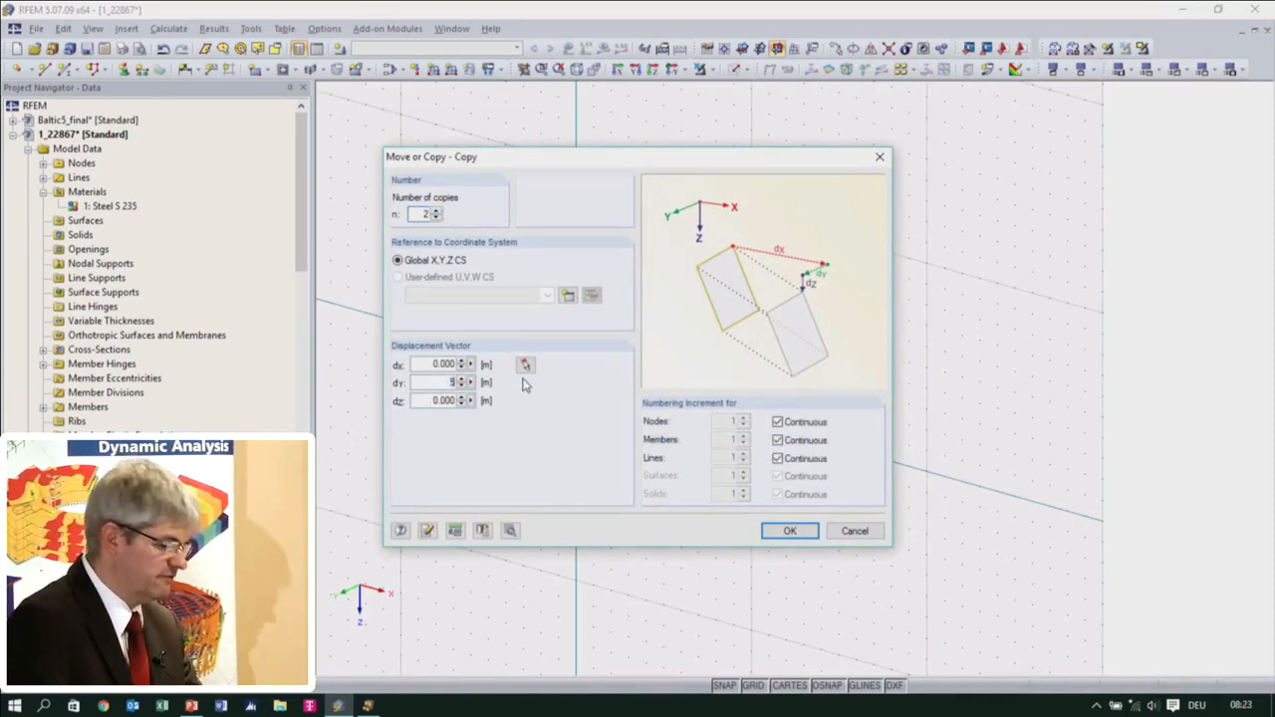
Enable new lines and members between the nodes and their copies, using the HEA 220 member 1 as template, and complete the copy
left_click(510, 531)
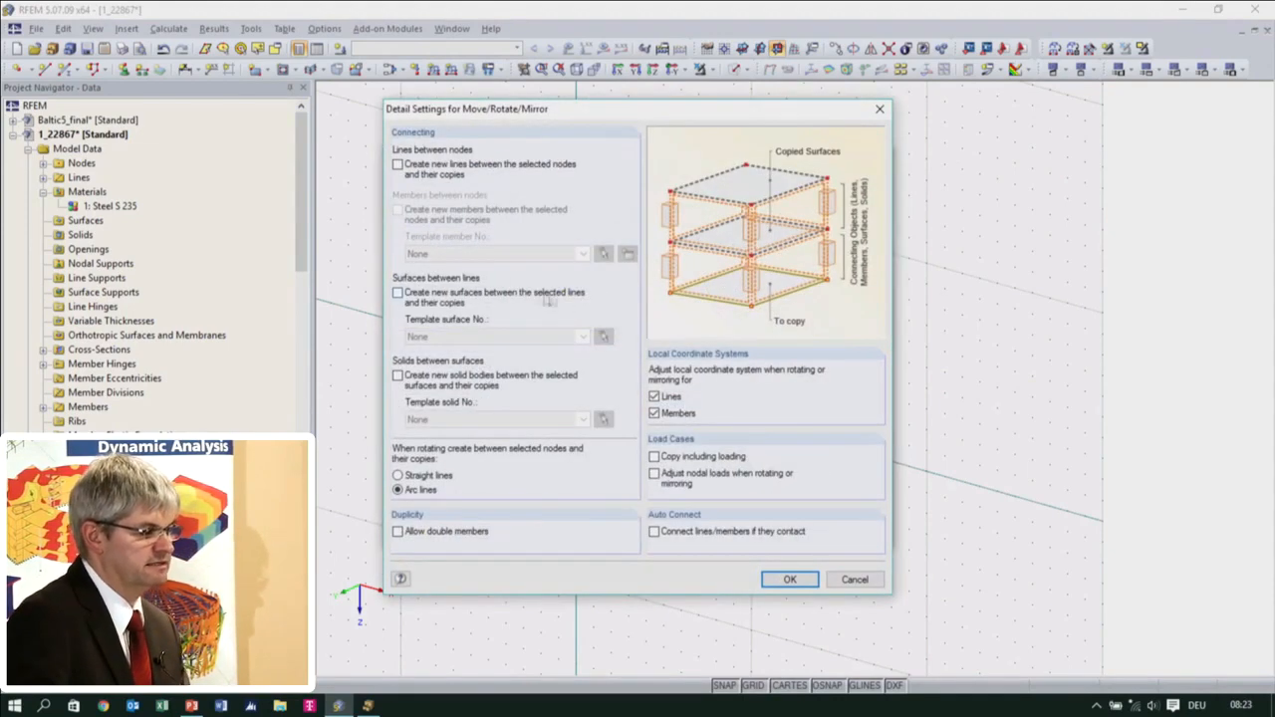
left_click_drag(557, 117, 594, 186)
left_click(434, 237)
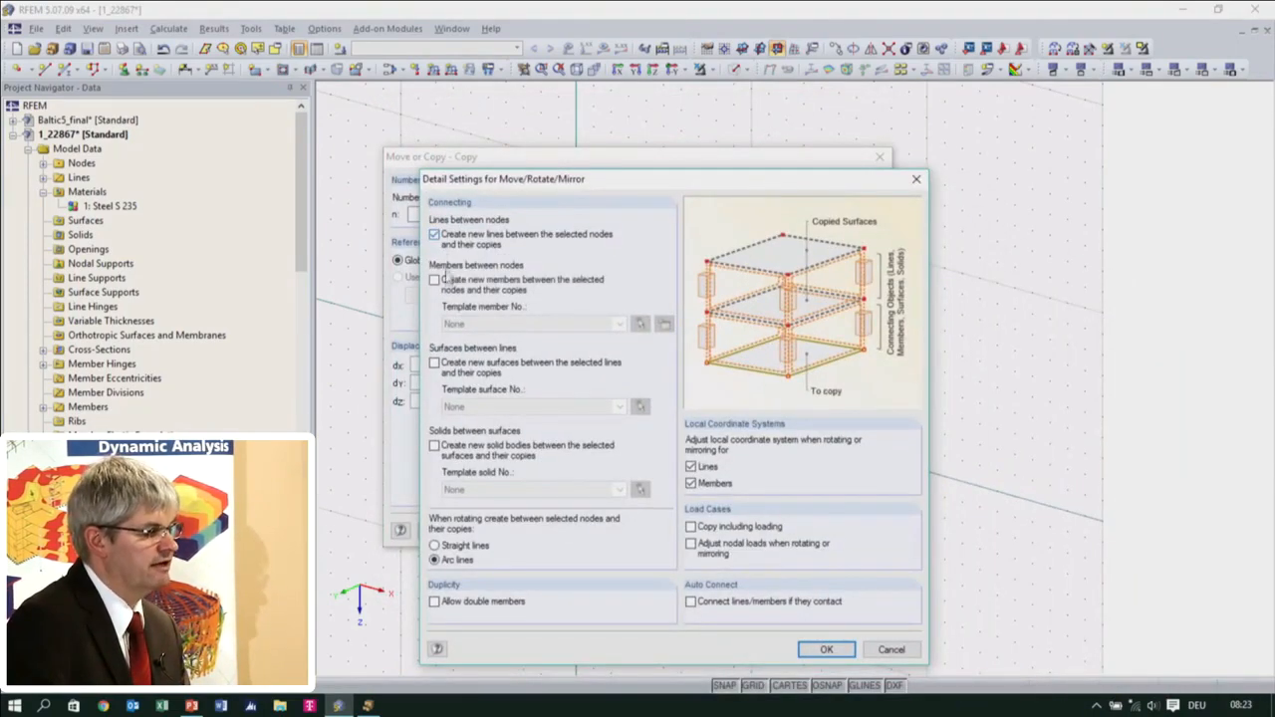
left_click(434, 280)
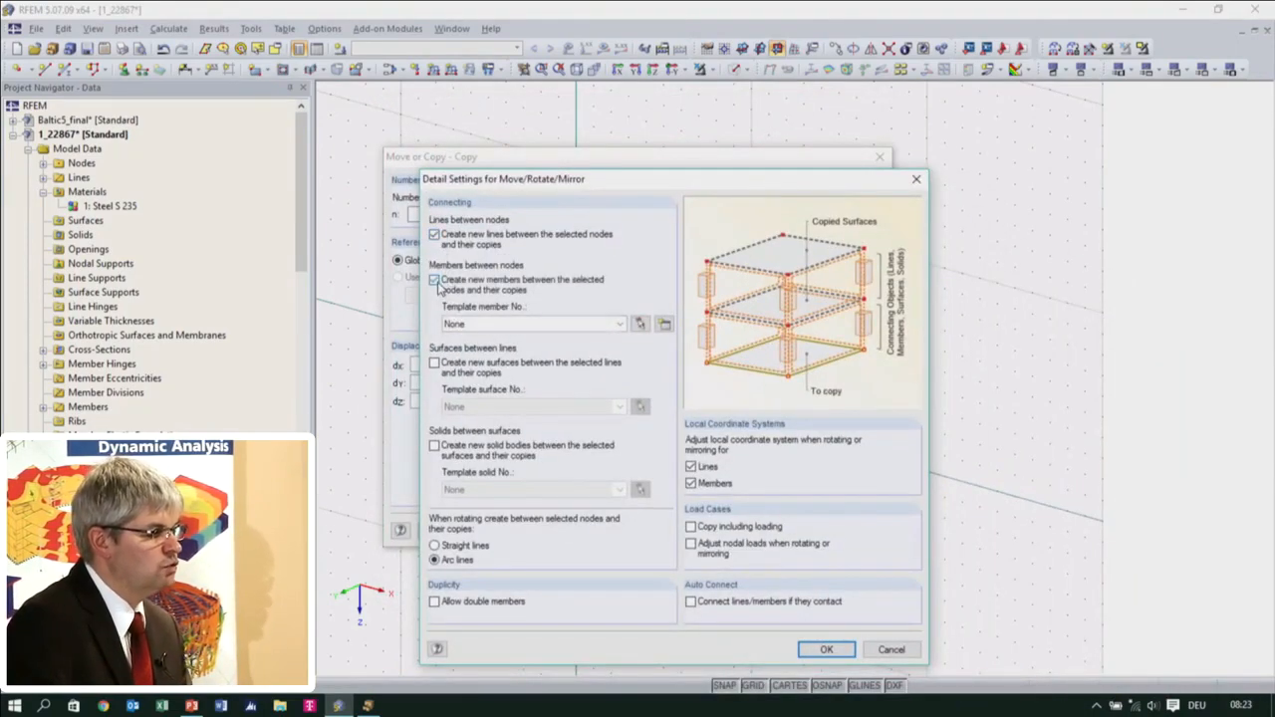
left_click(507, 325)
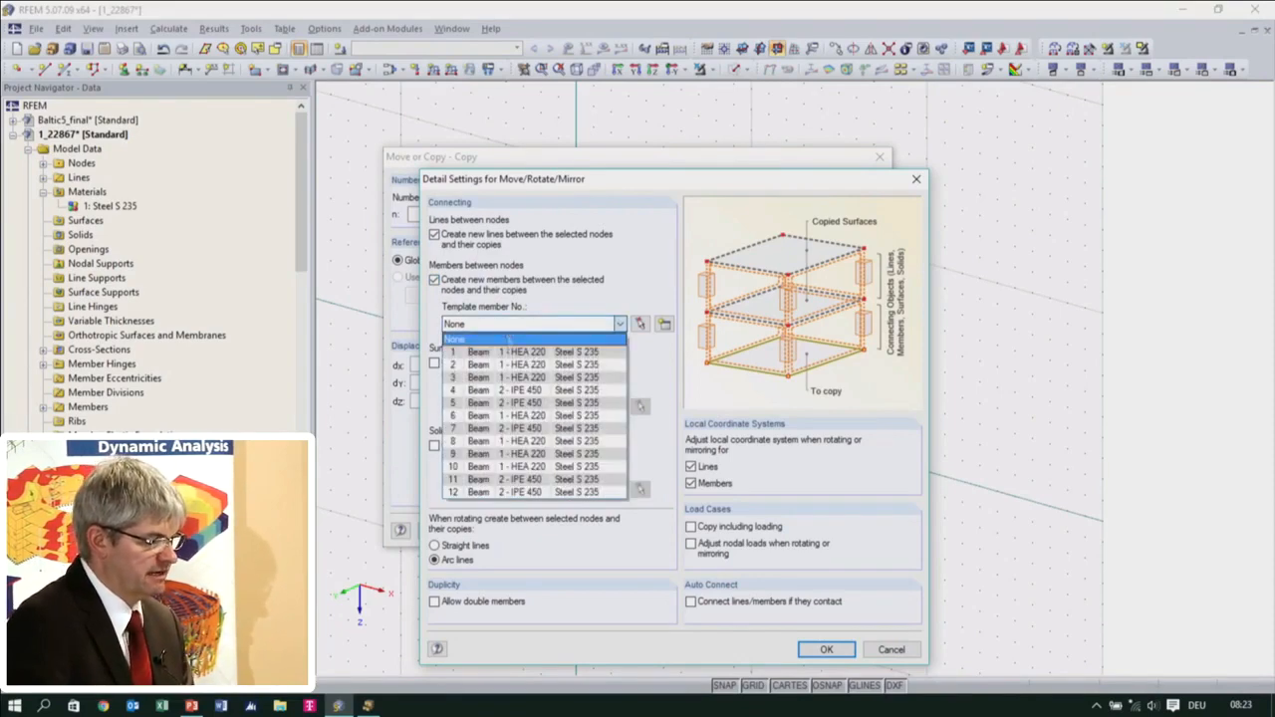
left_click(515, 353)
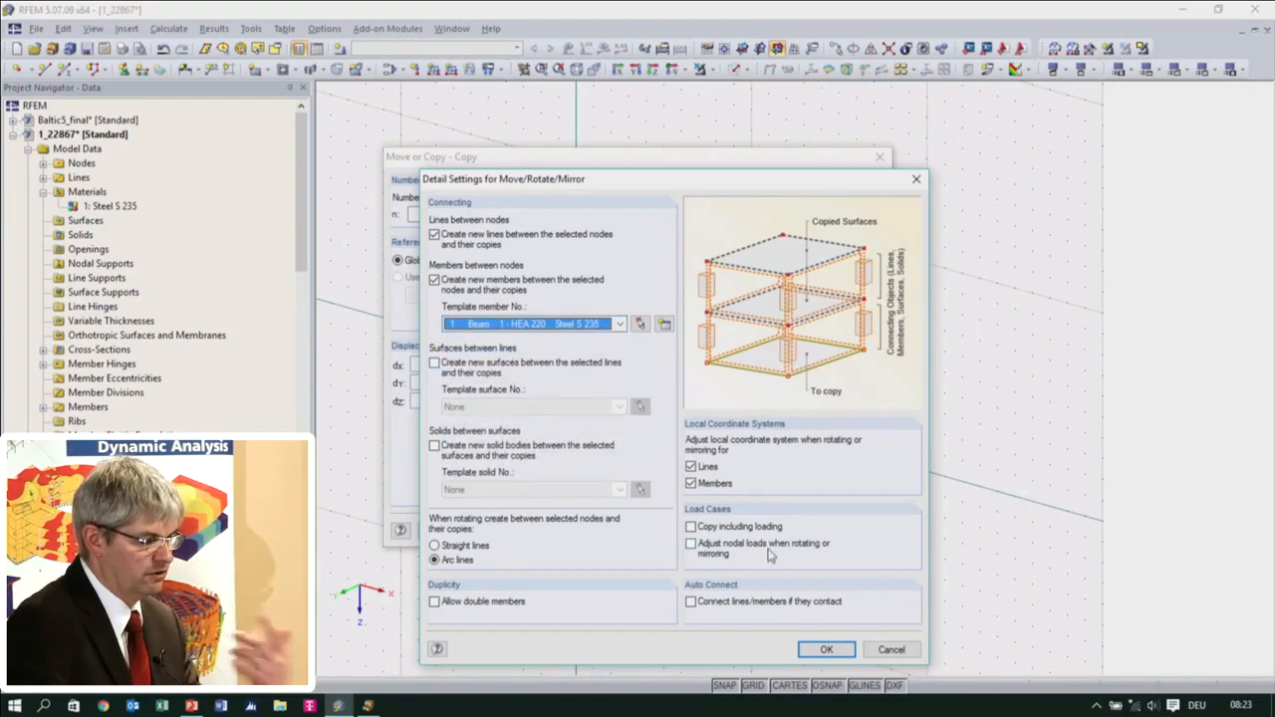
left_click(823, 650)
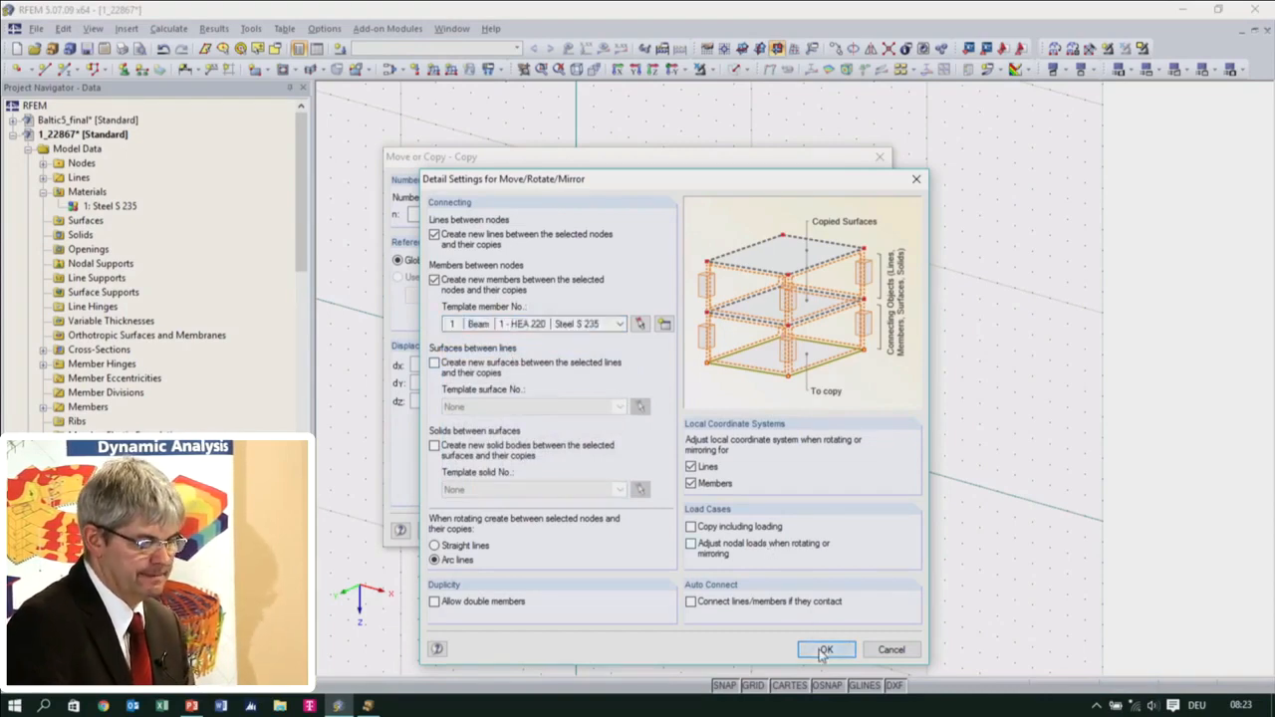
left_click(789, 531)
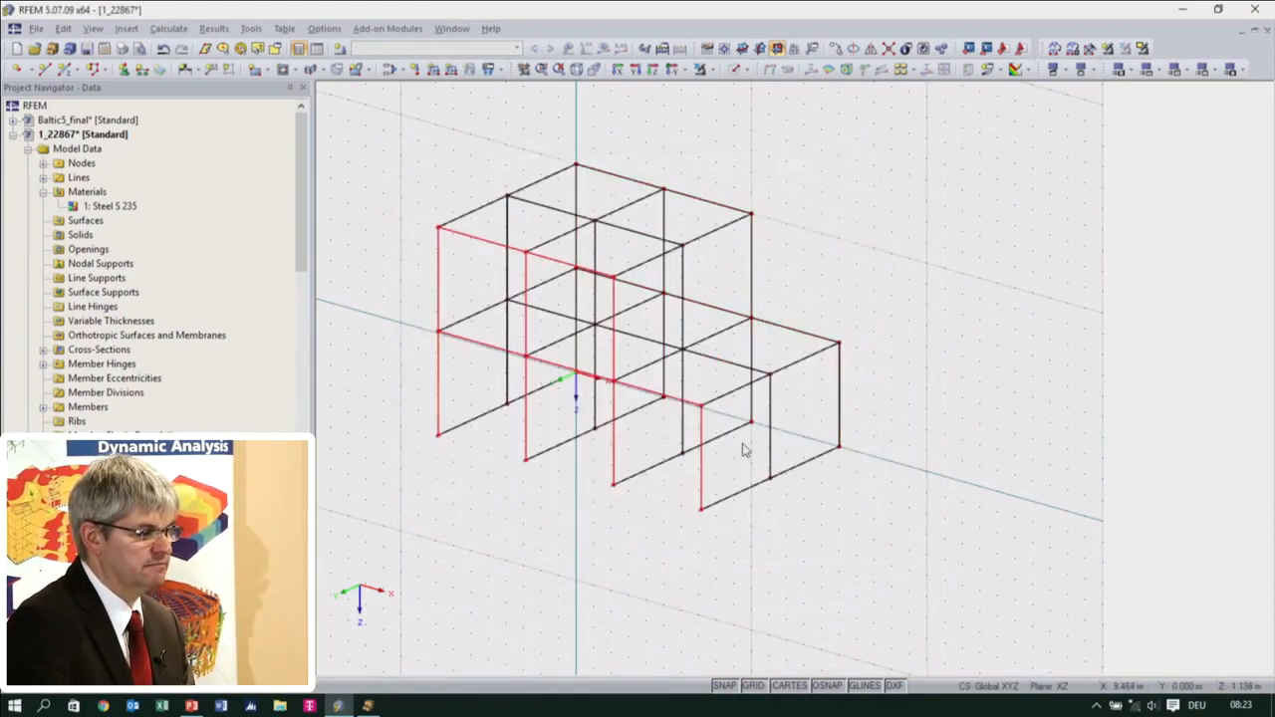
Delete the members running along Y between the column bases in both transverse bays
middle_click_drag(908, 464, 669, 518, "ctrl")
left_click(646, 548)
left_click_drag(621, 523, 574, 409)
middle_click_drag(680, 541, 620, 546, "ctrl")
left_click(734, 70)
middle_click_drag(659, 464, 691, 435, "ctrl")
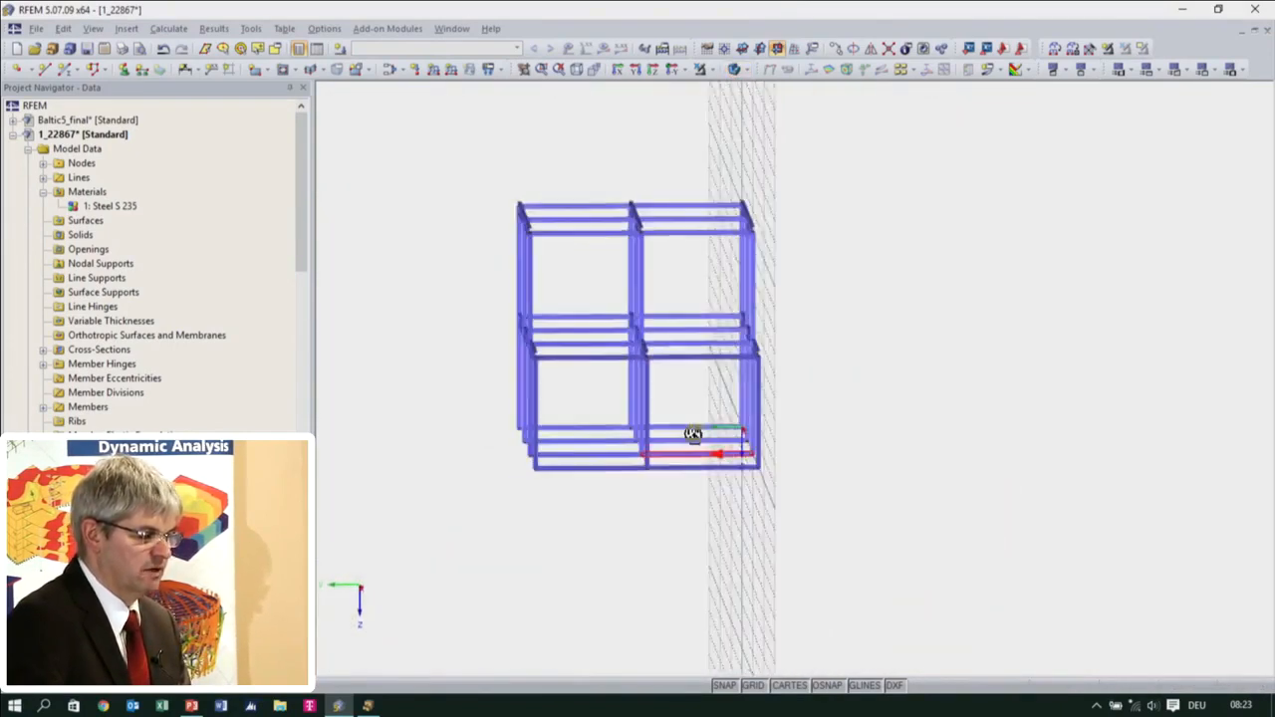
left_click_drag(587, 456, 580, 411)
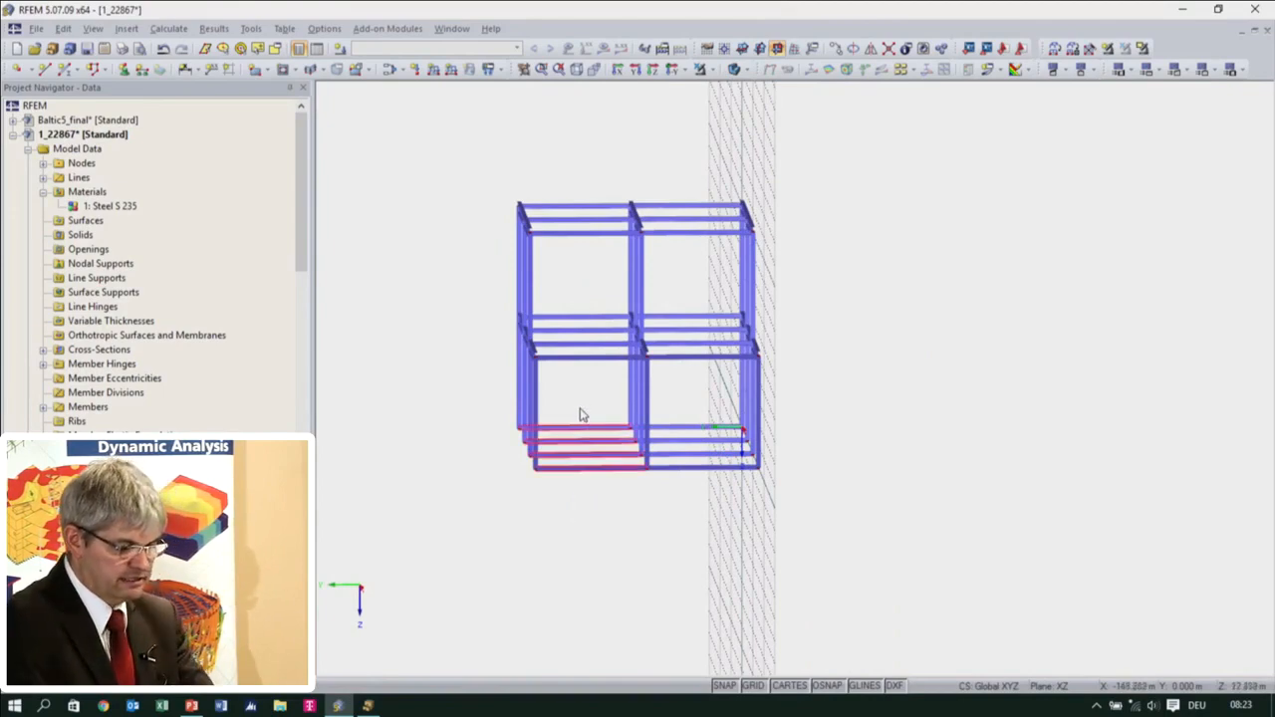
key("Delete")
left_click_drag(708, 485, 677, 406)
key("Delete")
middle_click_drag(612, 521, 793, 558, "ctrl")
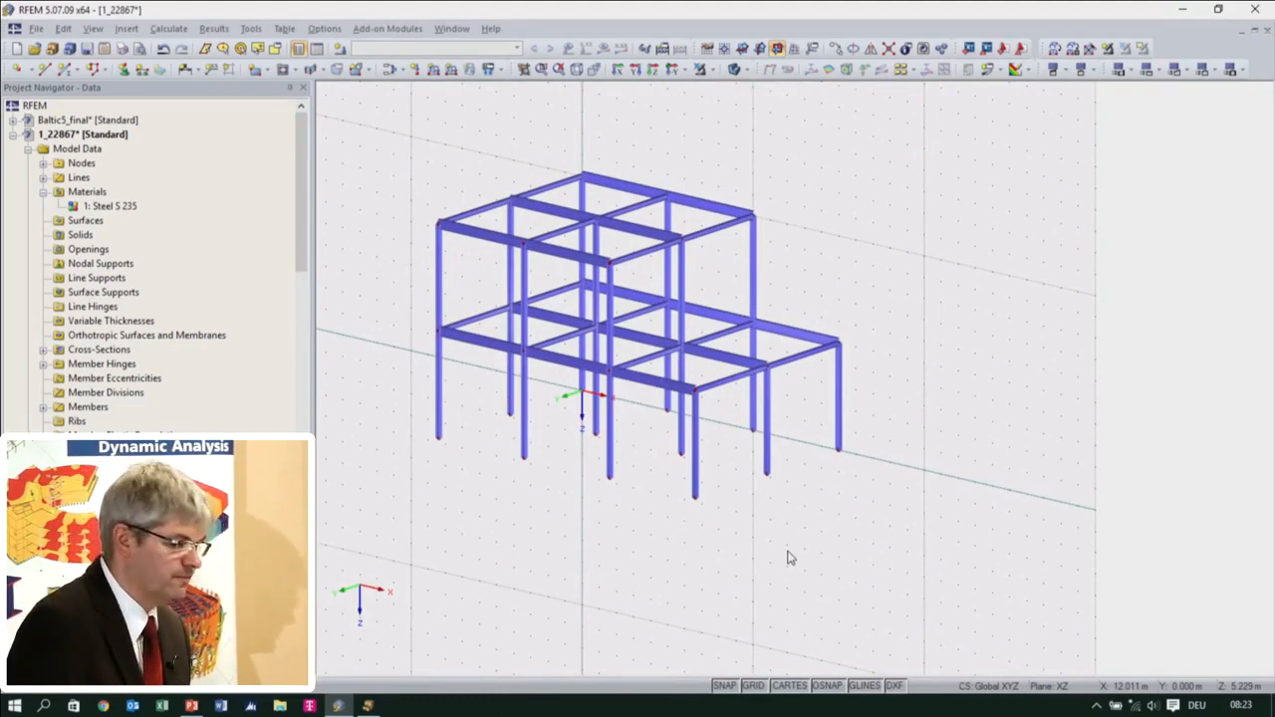
Select all transverse members at both storey levels and assign them a new HEA 160 cross-section in Steel S 235
left_click(733, 70)
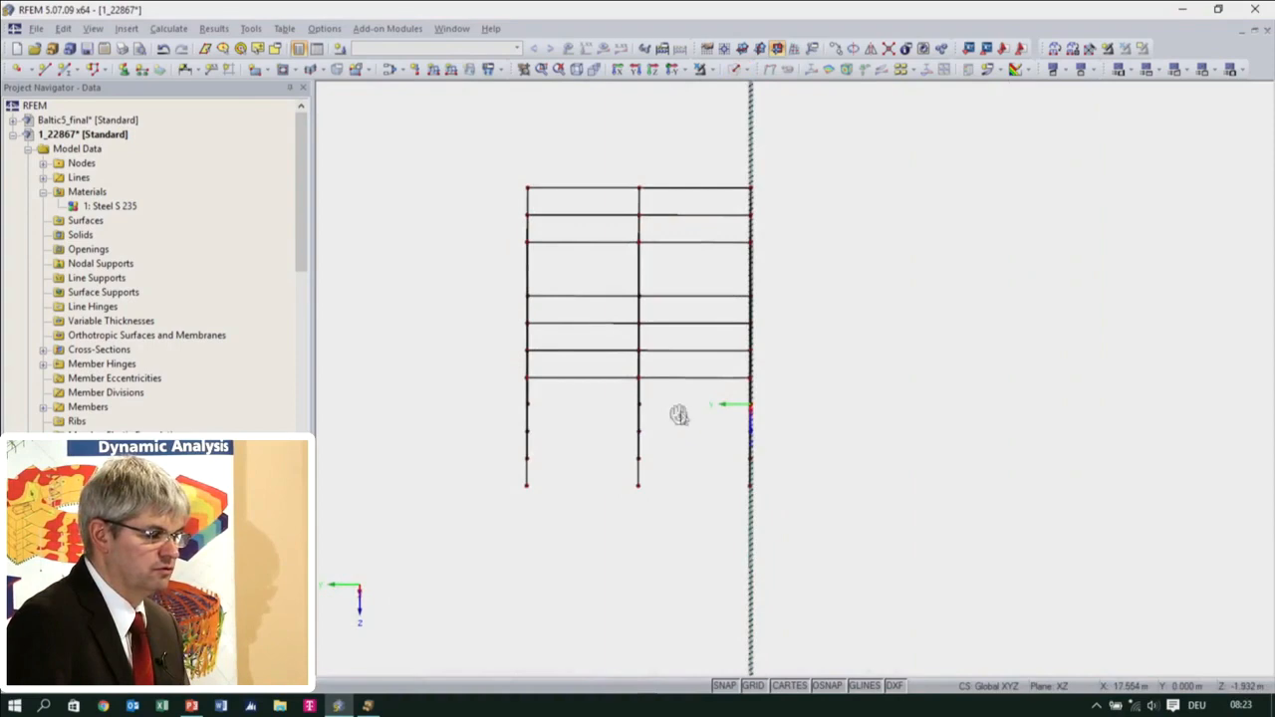
left_click_drag(595, 407, 575, 291)
left_click_drag(711, 405, 673, 189)
left_click_drag(601, 281, 549, 190)
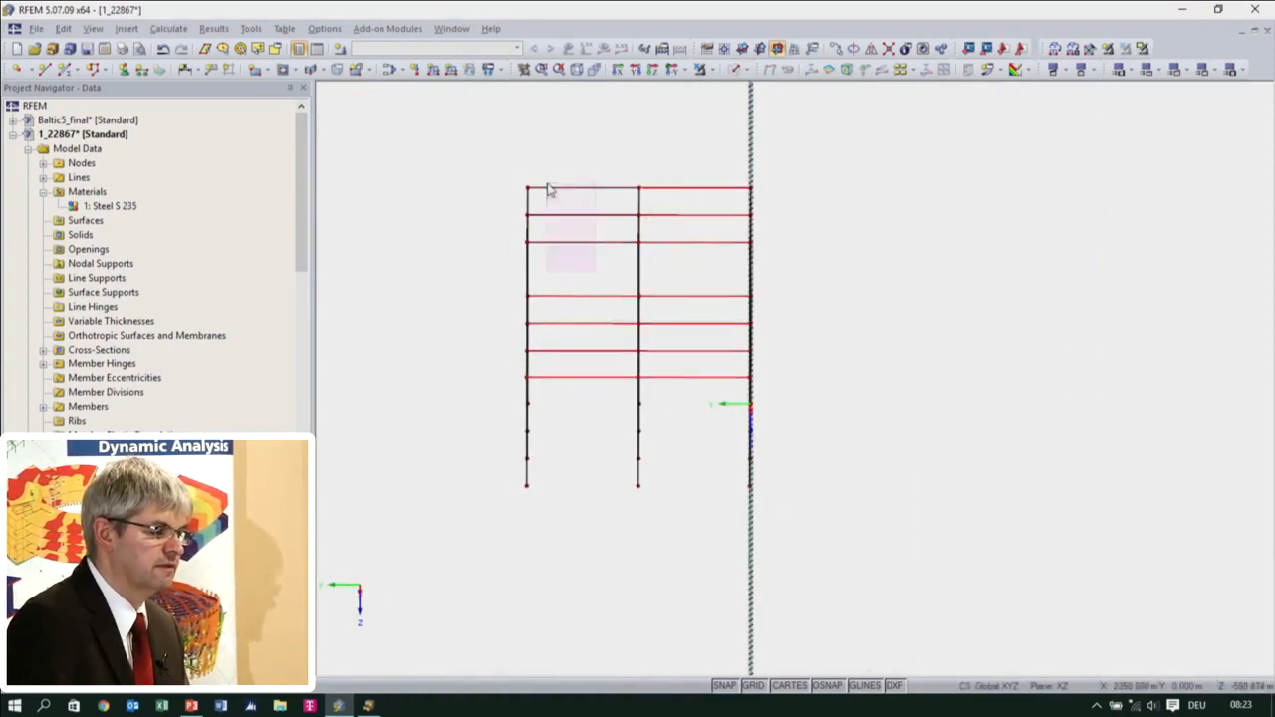
double_click(577, 247)
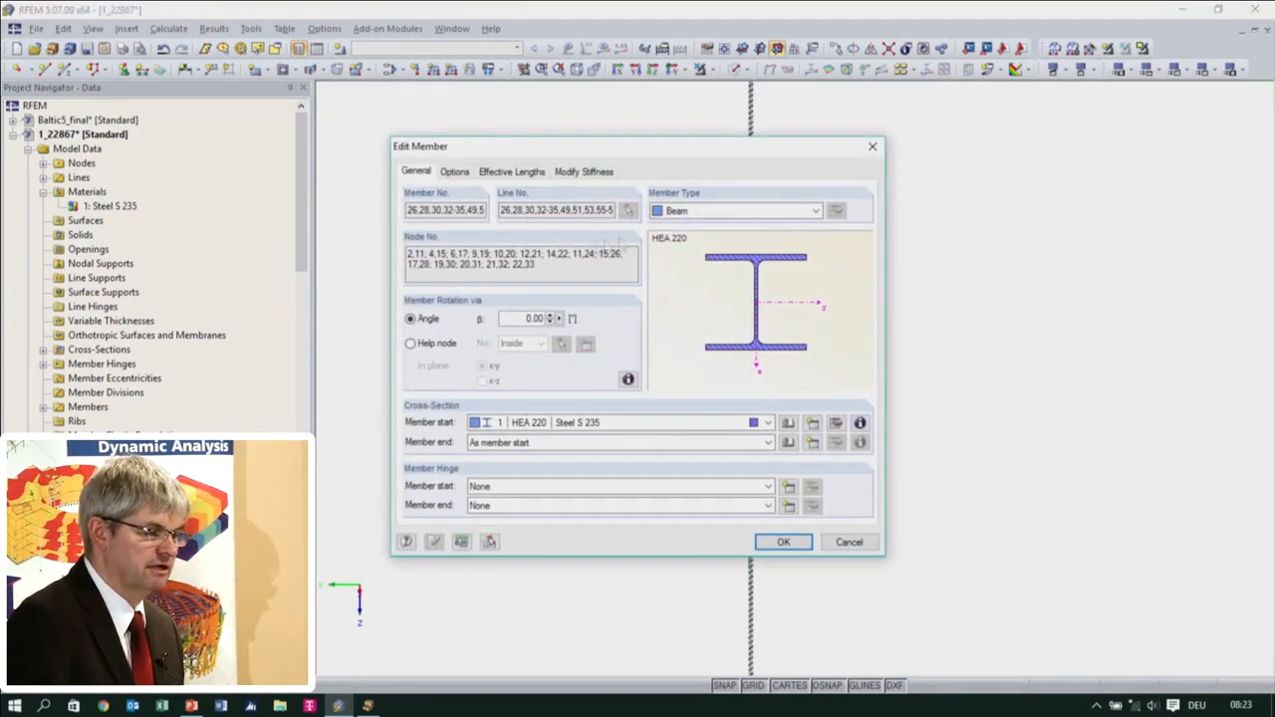
left_click(815, 428)
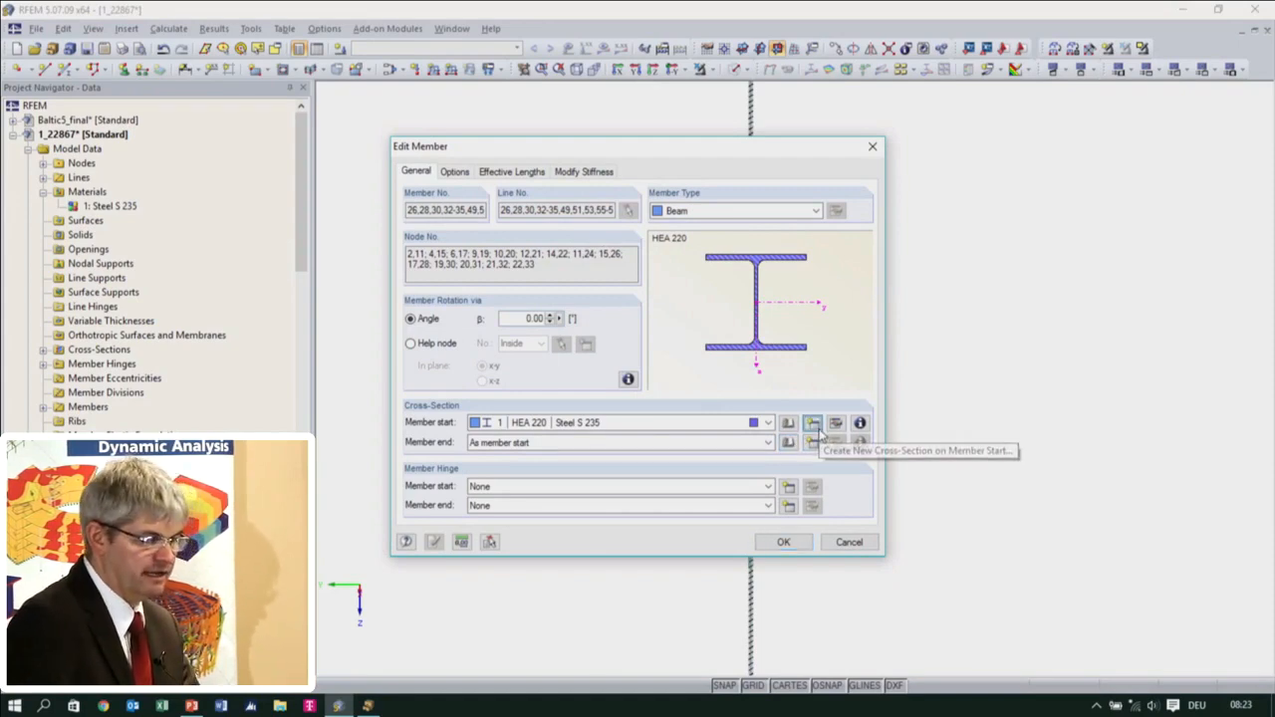
left_click(730, 149)
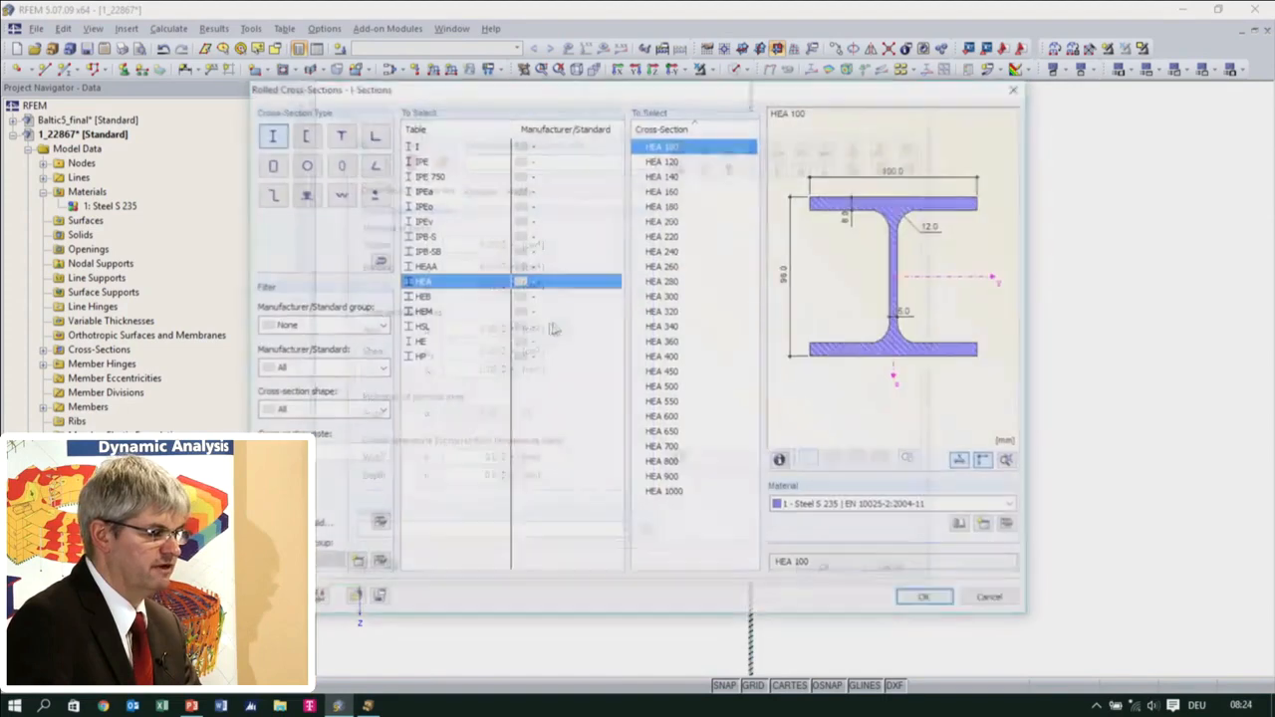
left_click(675, 191)
left_click(927, 599)
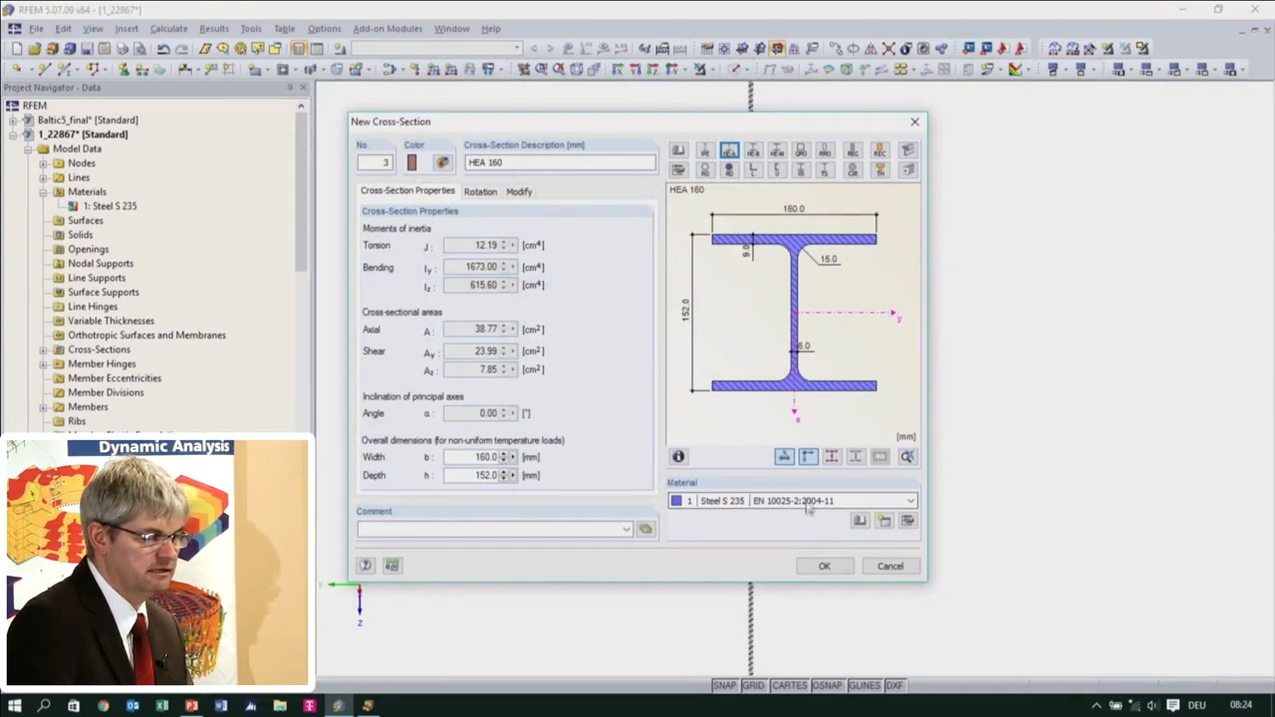
left_click(827, 564)
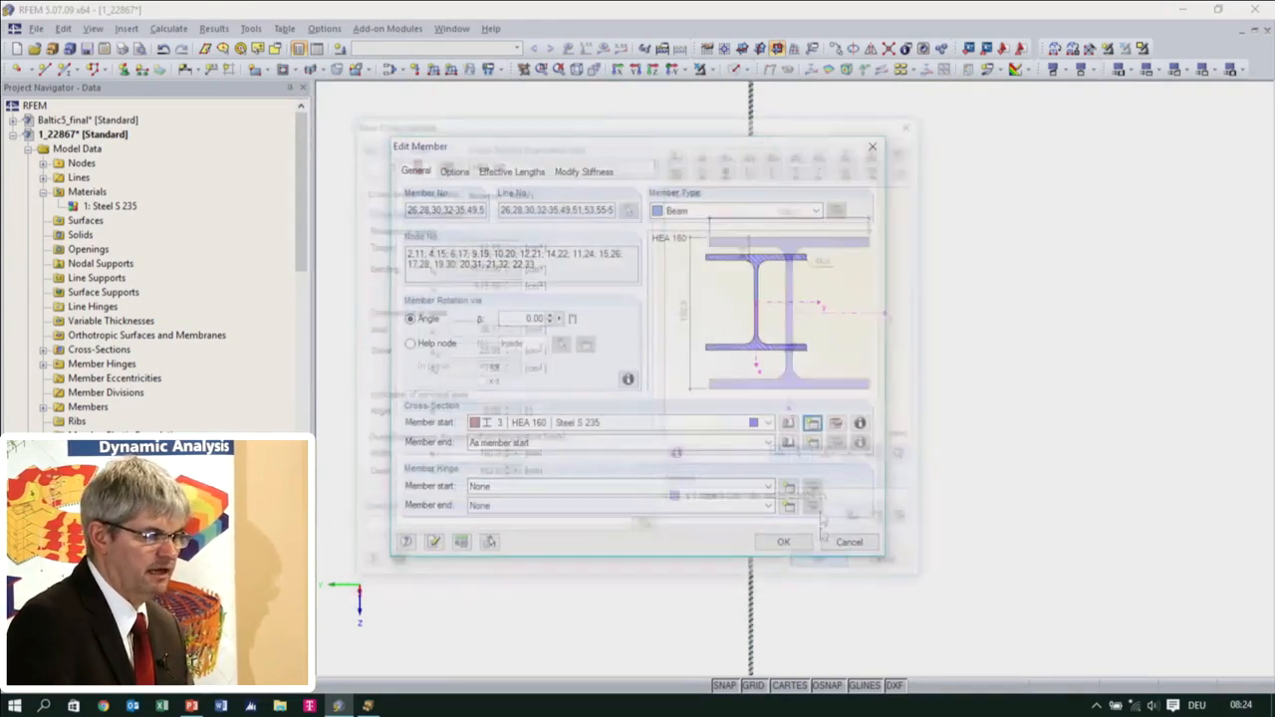
Set the member type of the selected transverse members to Truss and apply the member changes
left_click(795, 213)
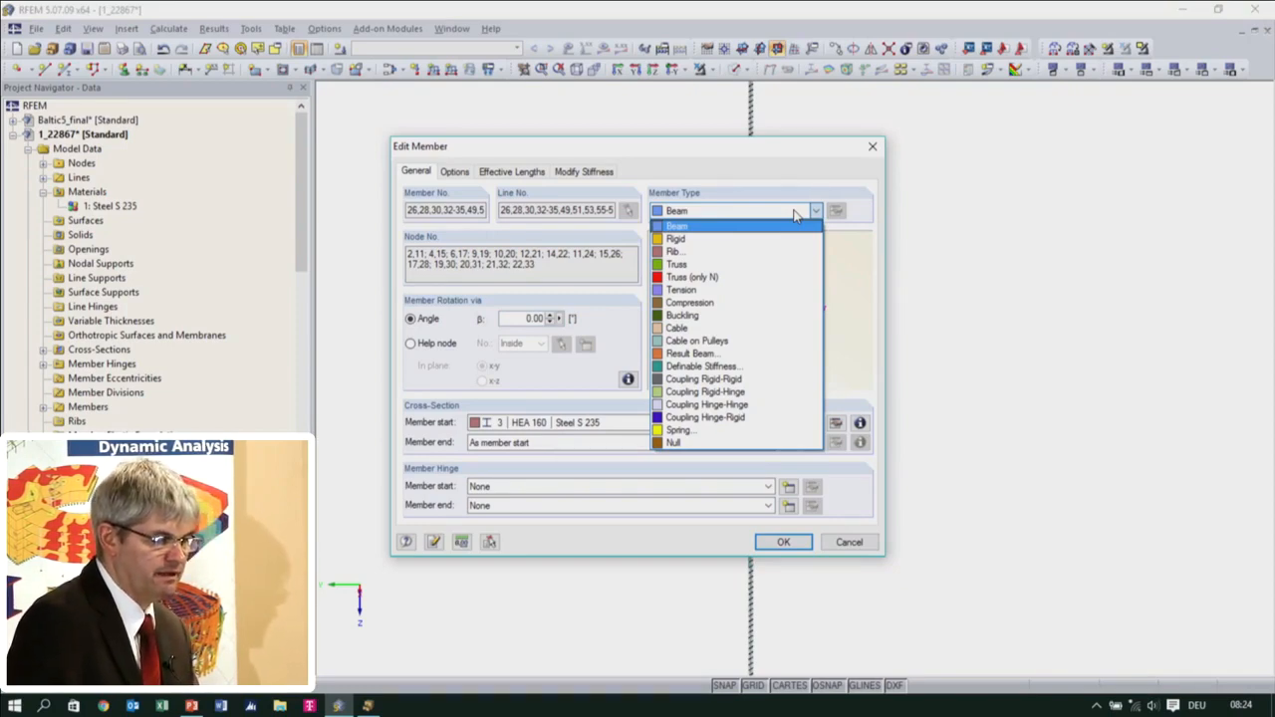
left_click(727, 265)
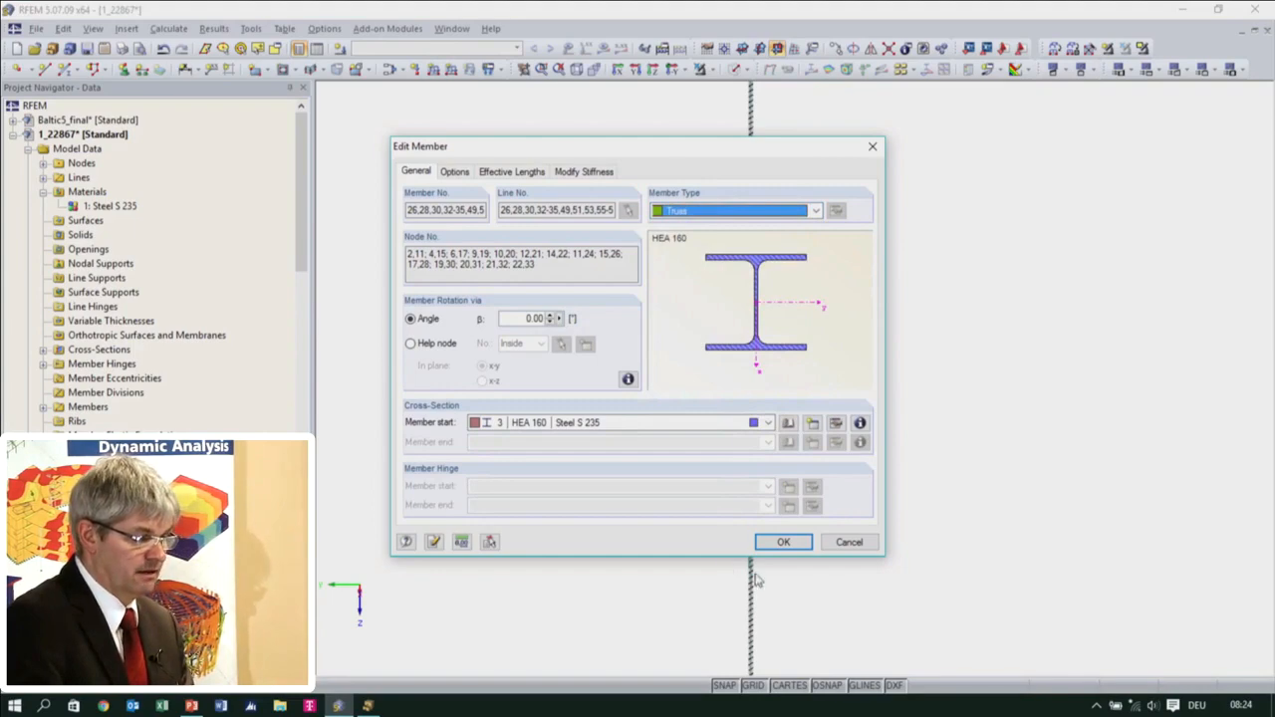
left_click(775, 542)
middle_click_drag(668, 512, 873, 526, "ctrl")
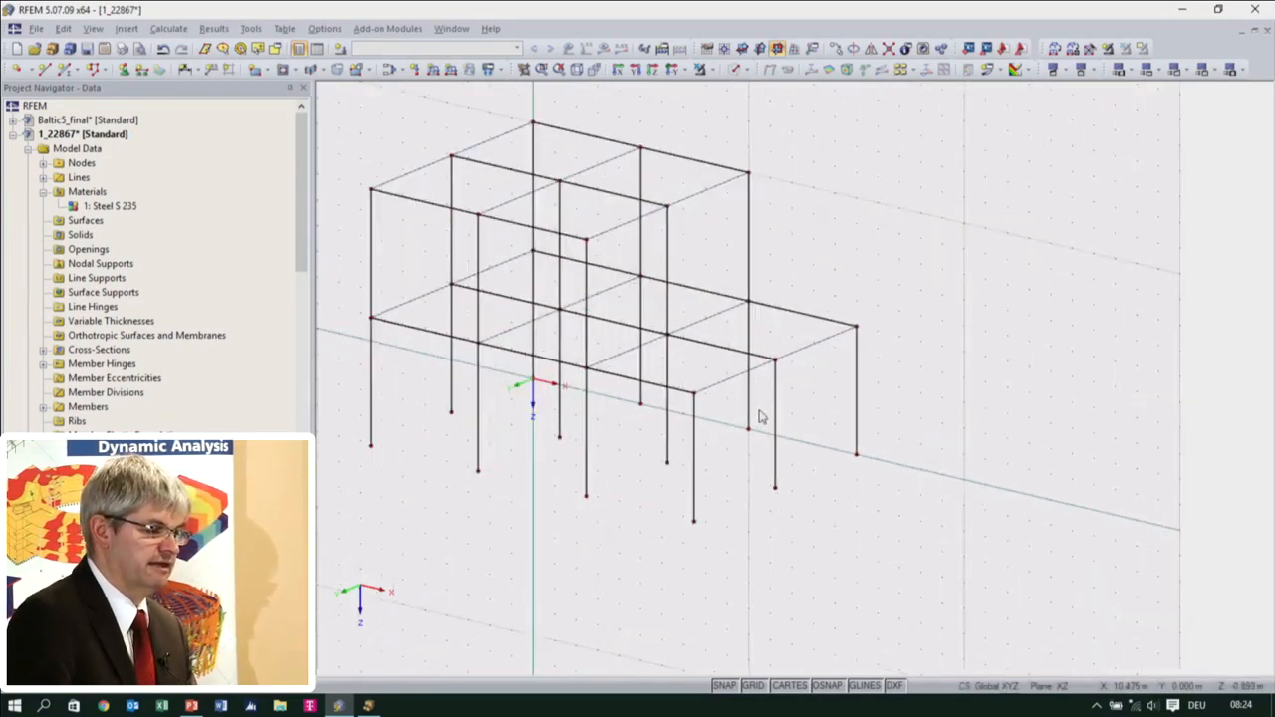
scroll(760, 415, "up", 2)
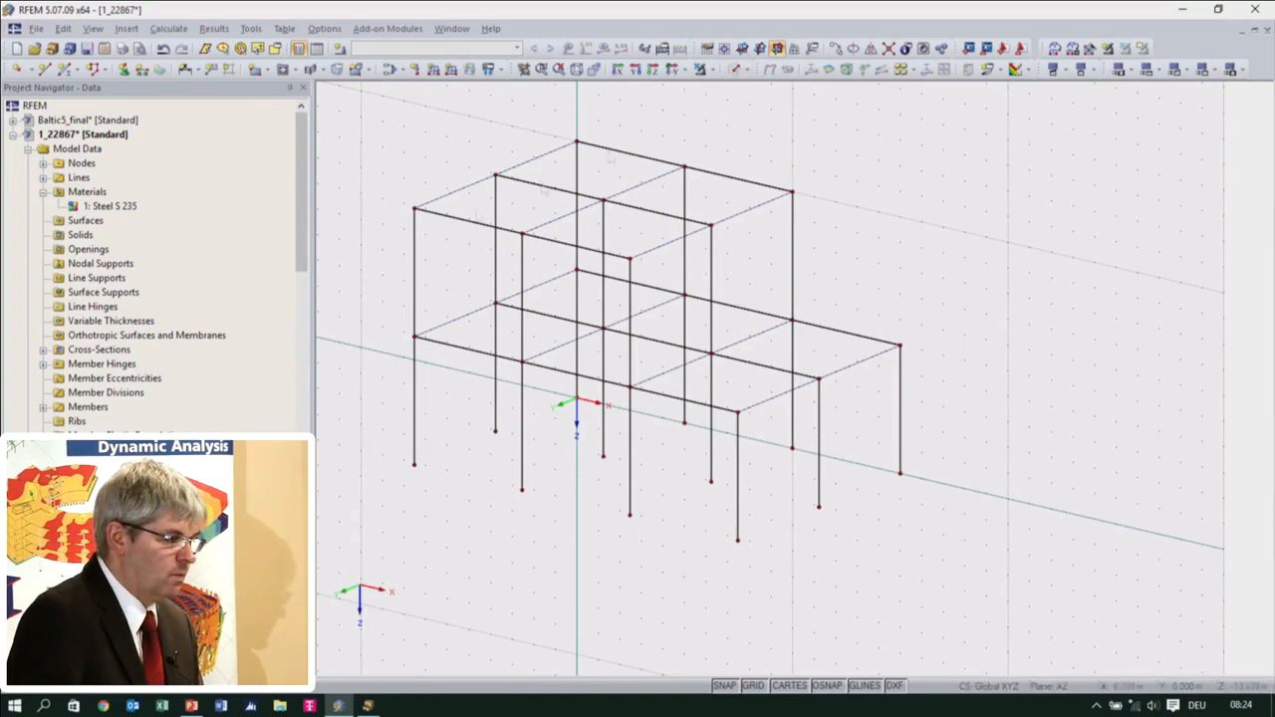
Turn on the display of cross-section outlines for the members
left_click(85, 670)
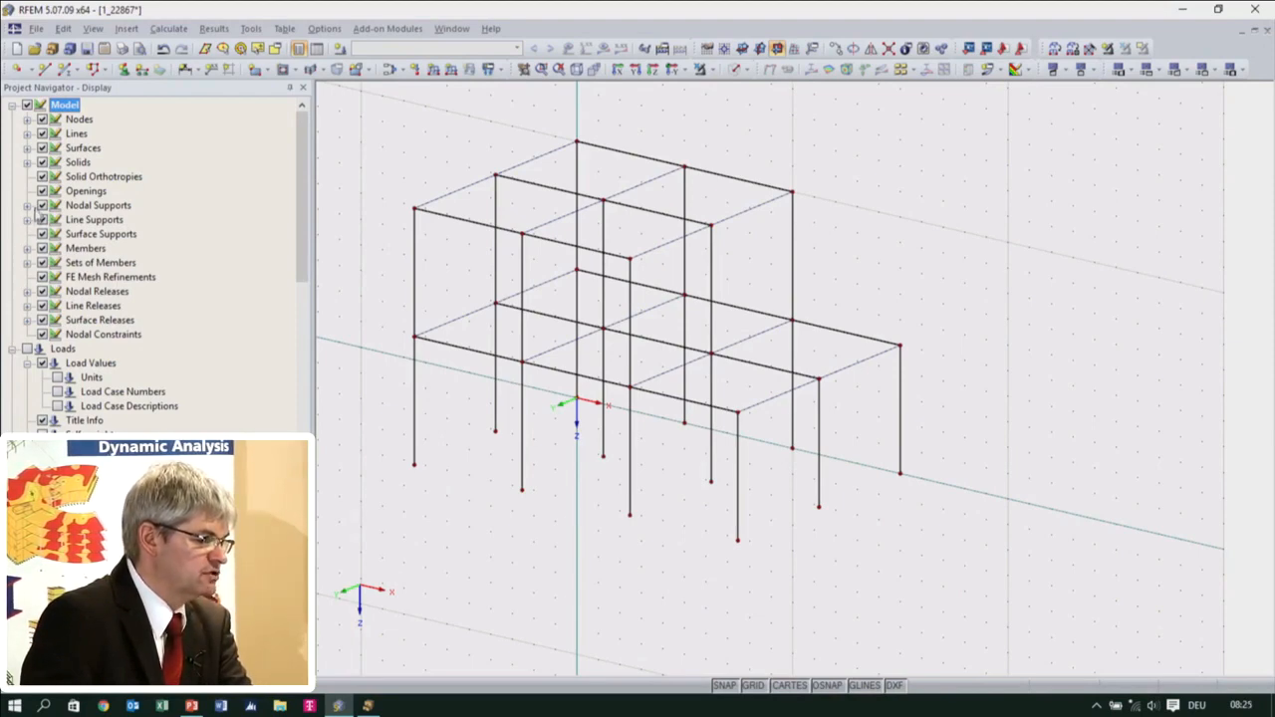
left_click(27, 248)
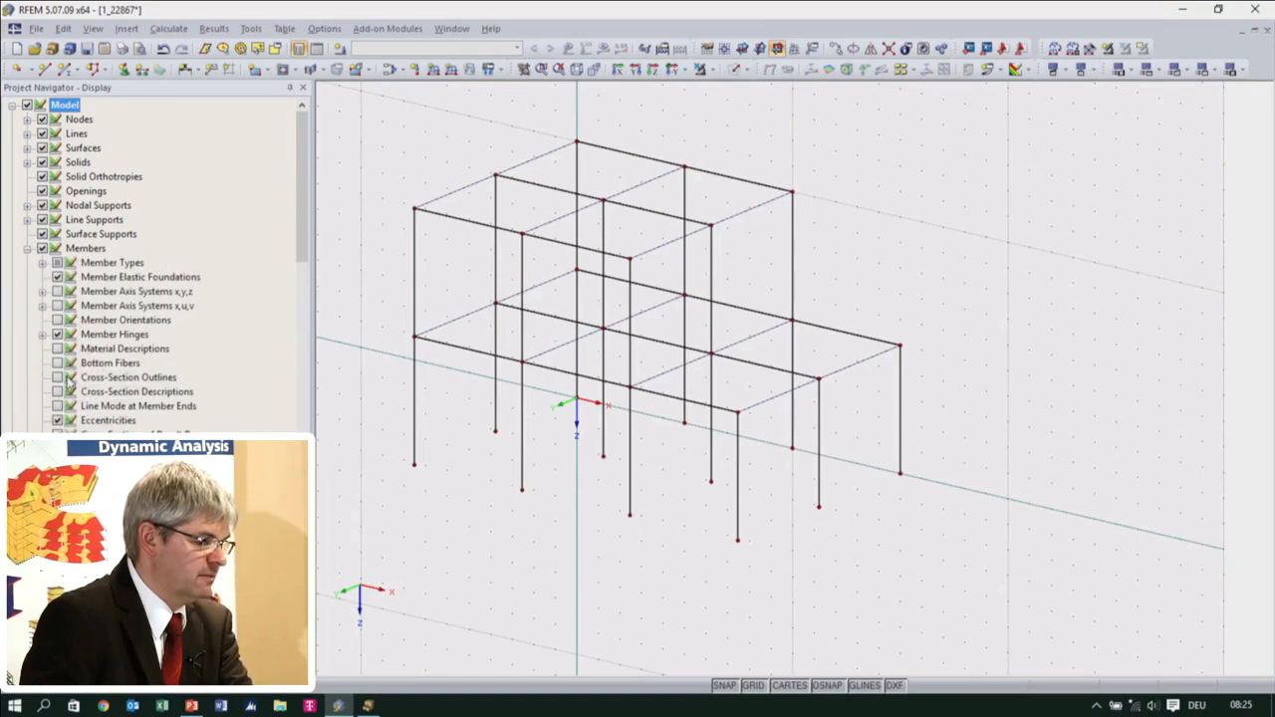
left_click(56, 377)
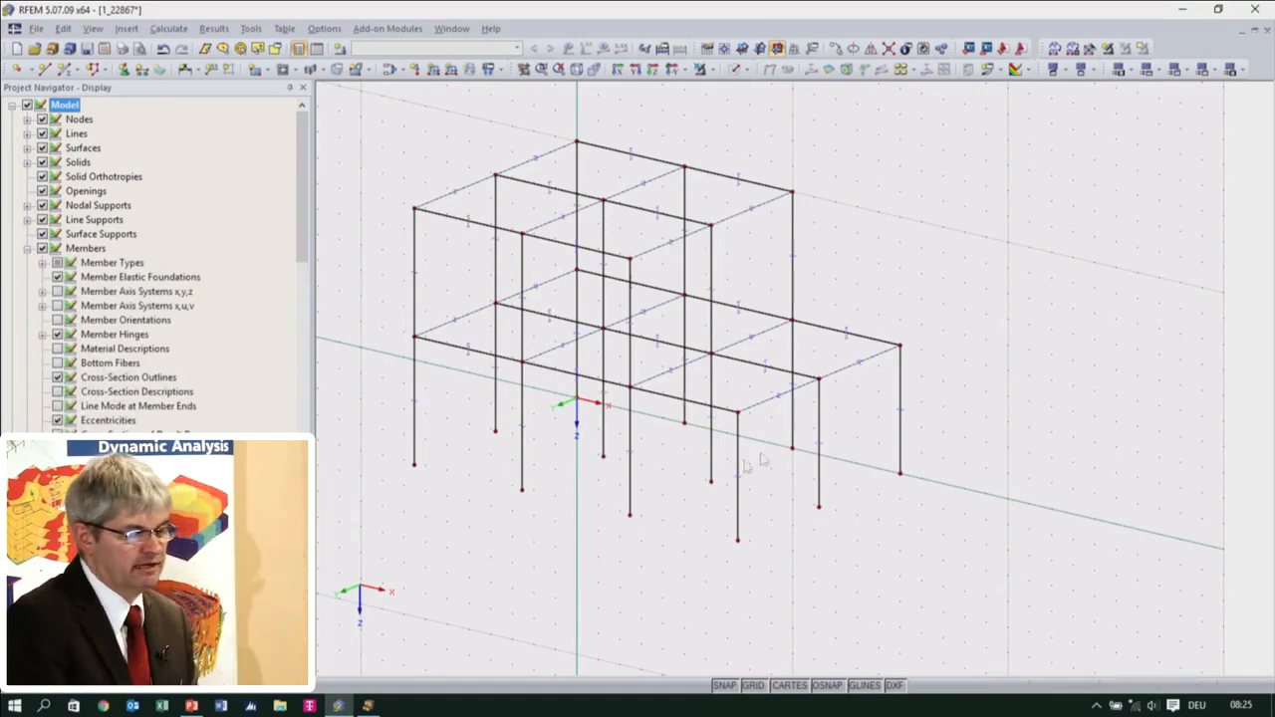
Select the three columns at the far X end of the single-storey bay and set their rotation angle β to 90°
scroll(782, 462, "up", 5)
scroll(786, 463, "up", 1)
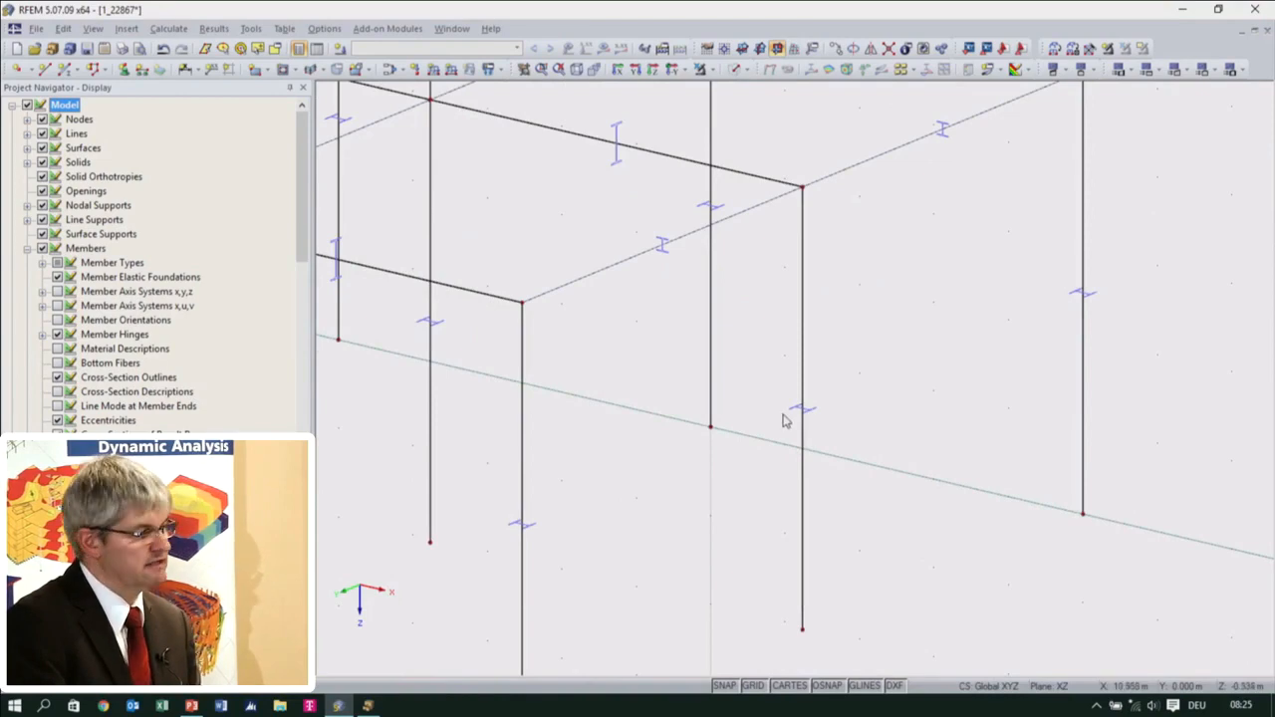
middle_click_drag(782, 423, 852, 369)
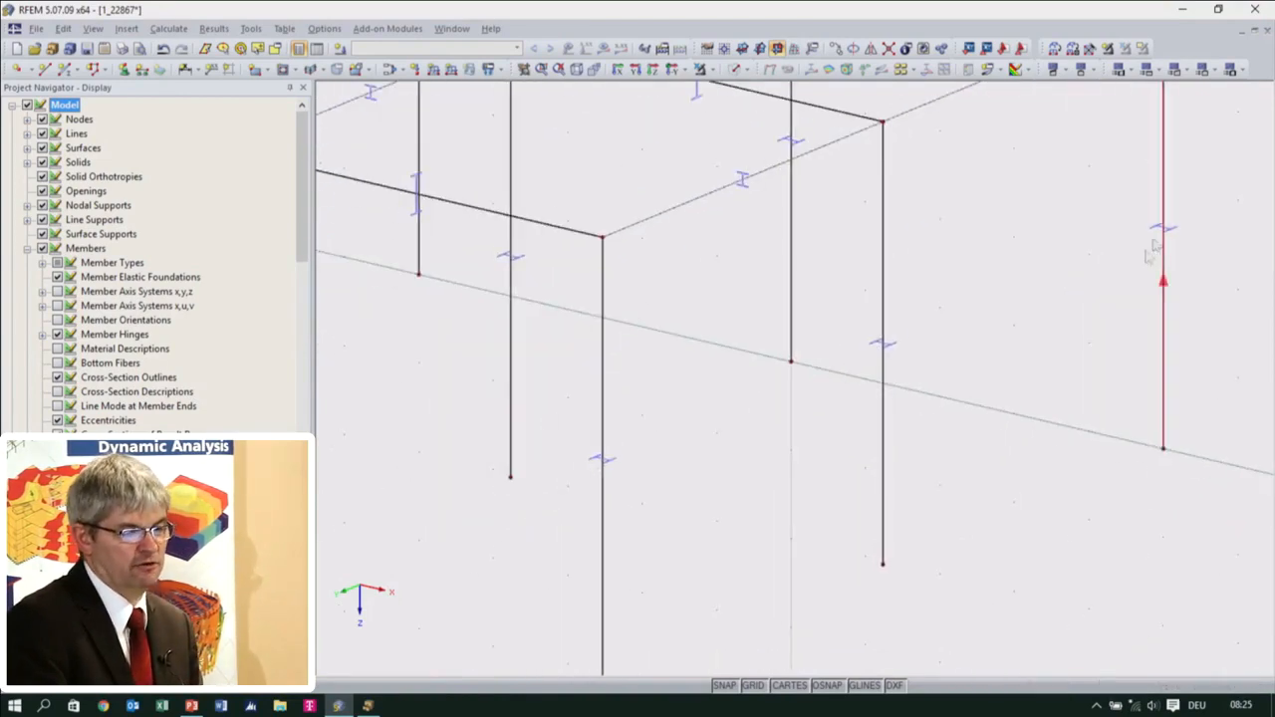
middle_click_drag(1026, 392, 1201, 312, "ctrl")
left_click_drag(1202, 310, 762, 224)
double_click(768, 236)
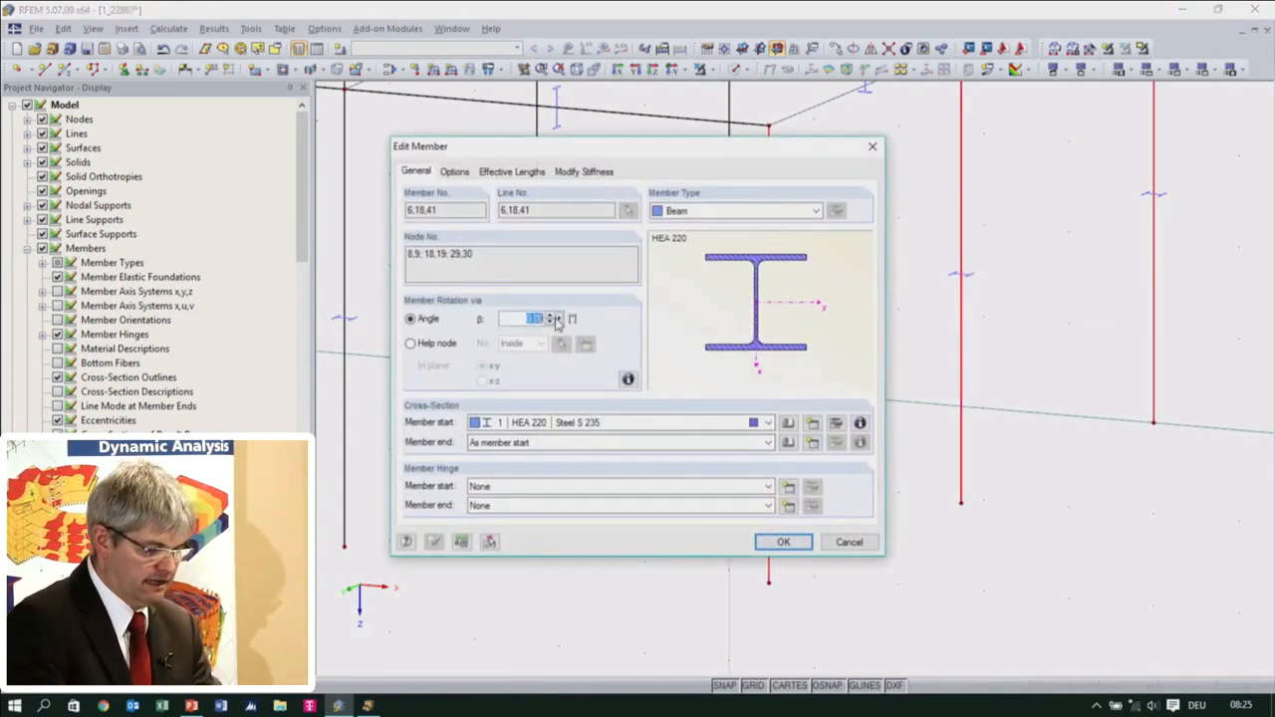
type("90")
left_click(796, 548)
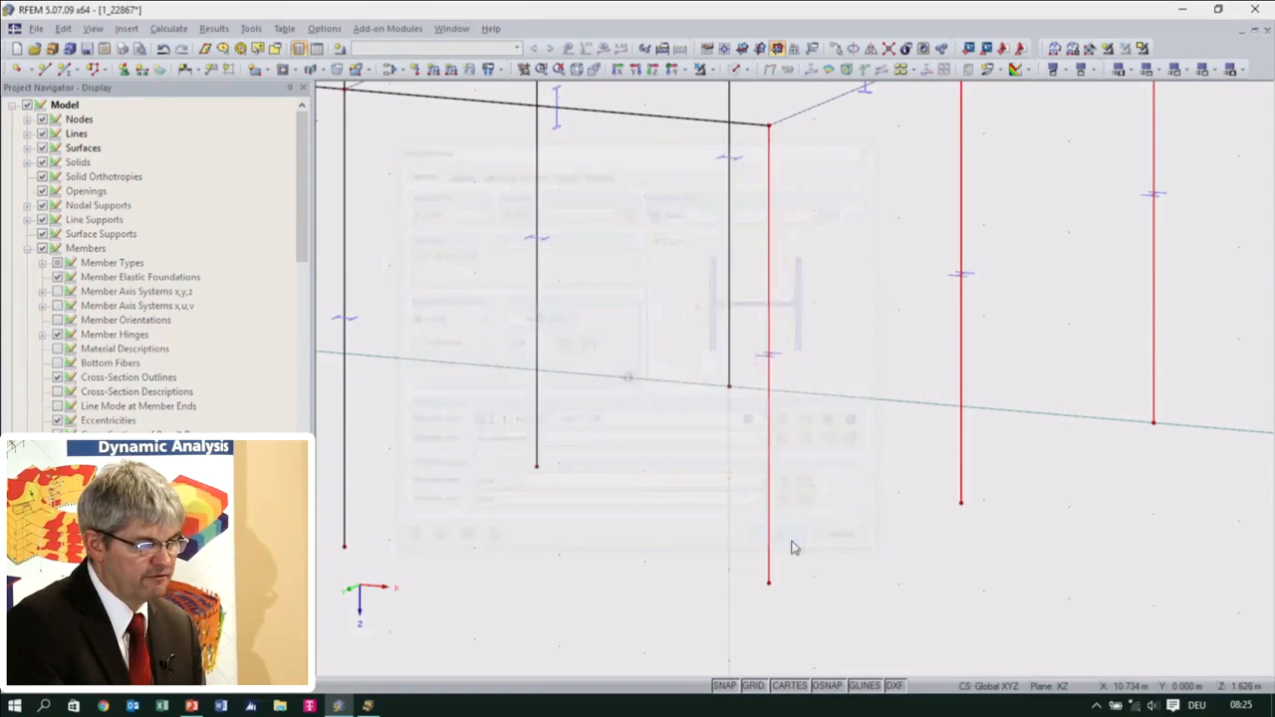
Set the member type of the two transverse members at the far X end of the single-storey bay to Beam
scroll(1030, 333, "up", 3)
scroll(985, 407, "down", 1)
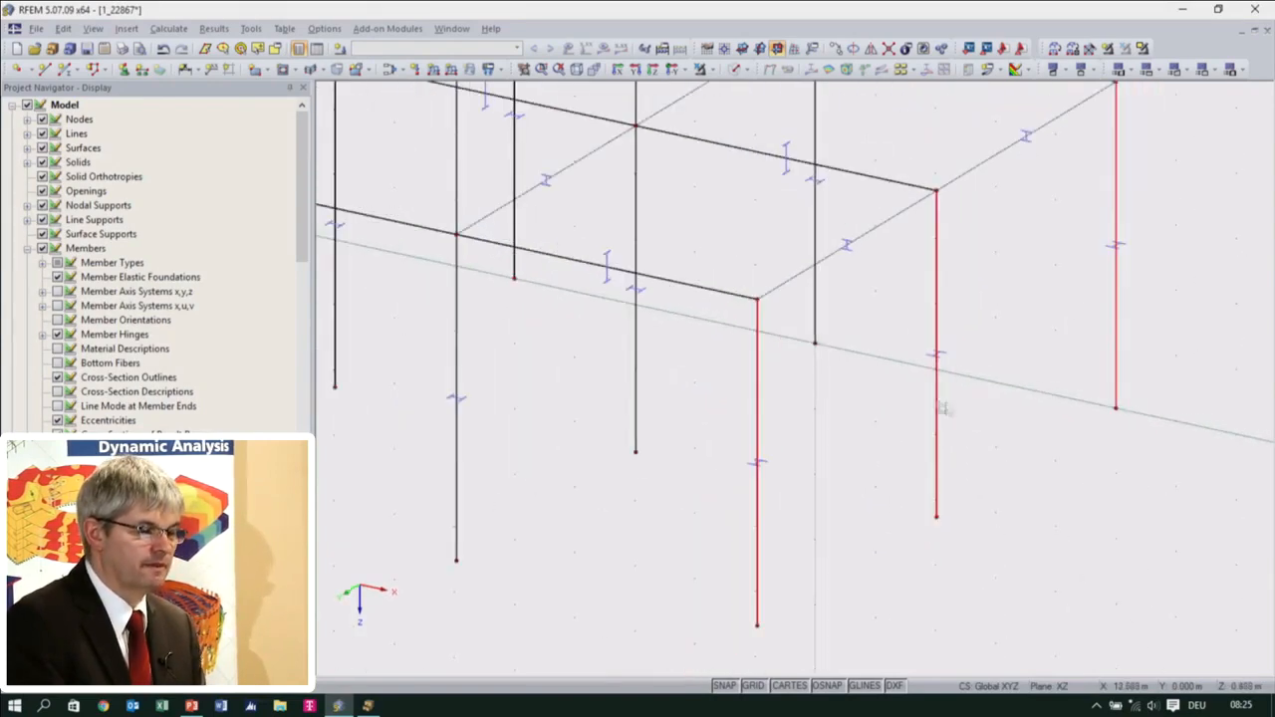
left_click(877, 224)
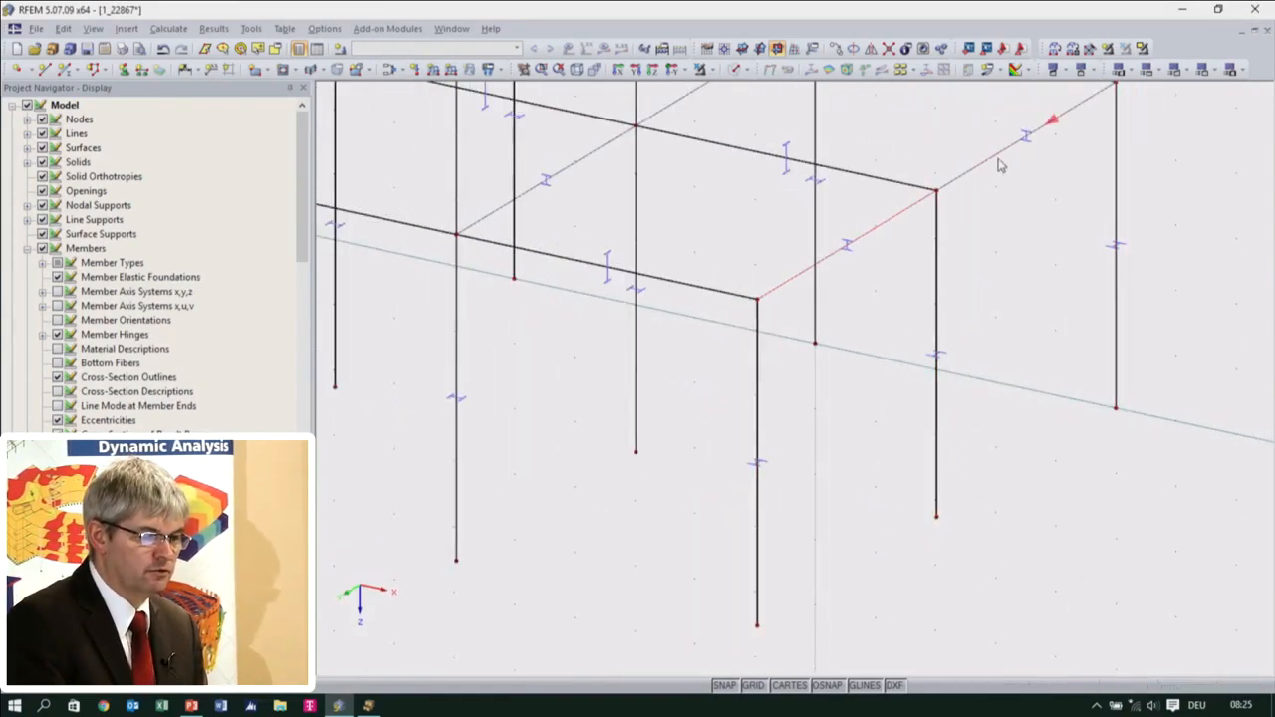
double_click(1001, 164)
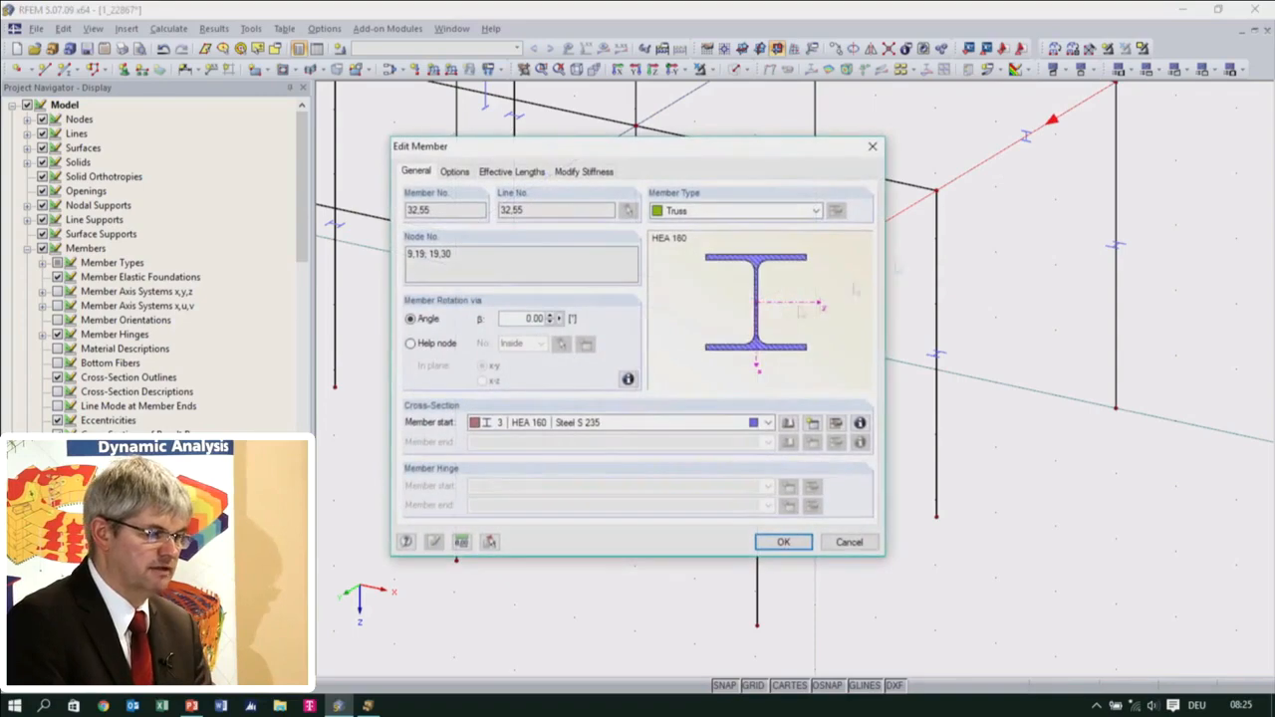
left_click(728, 212)
left_click(724, 232)
left_click(782, 541)
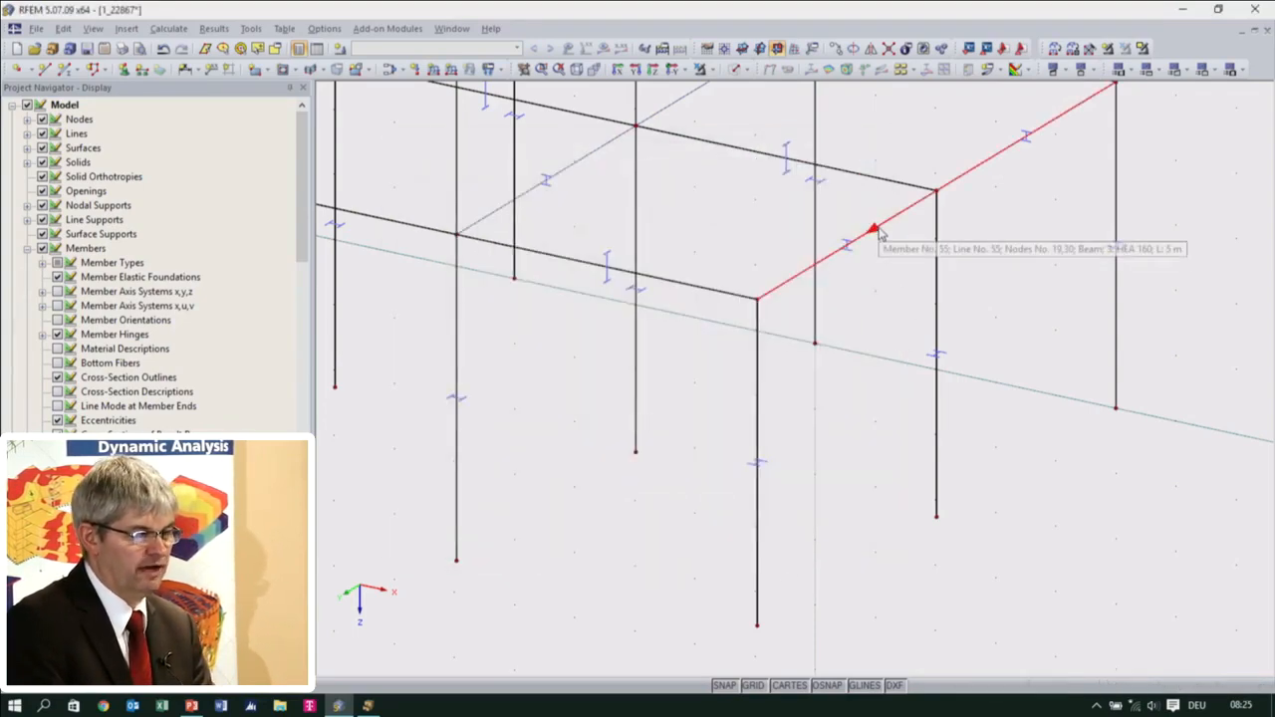
Assign a new IPE 360 cross-section in Steel S 235 to the two transverse end beams
double_click(878, 231)
left_click(812, 423)
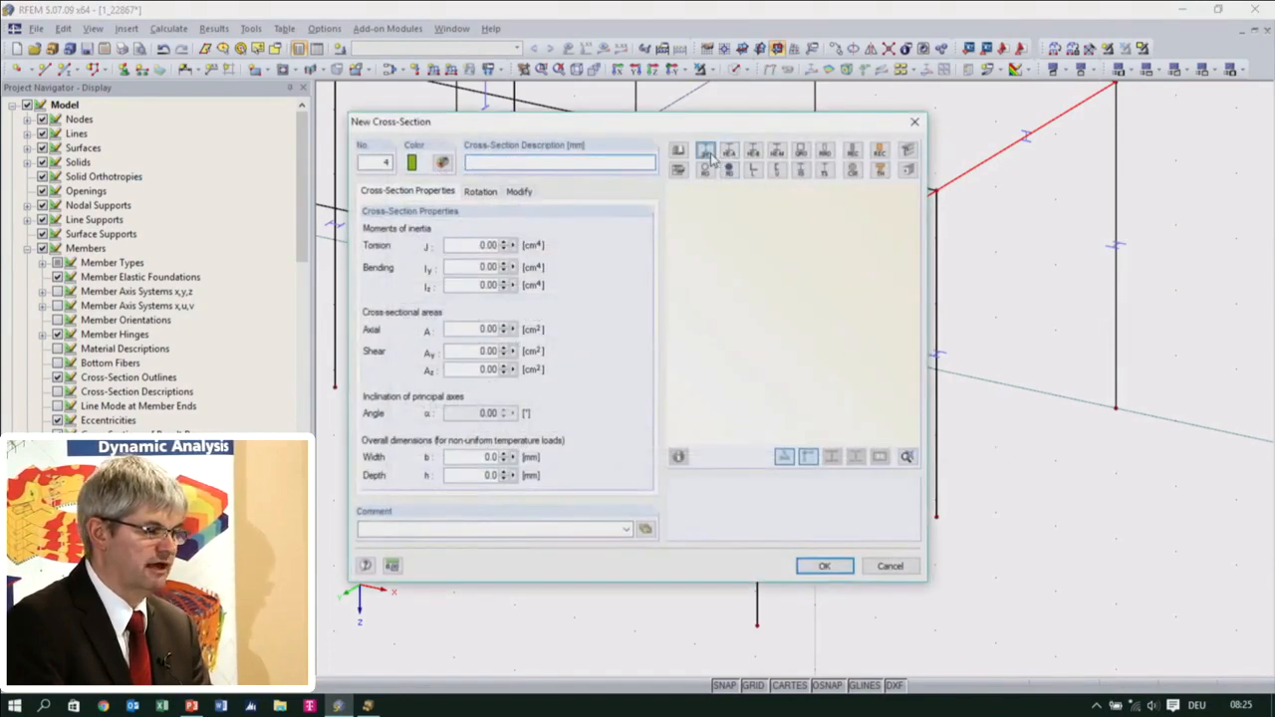
left_click(707, 152)
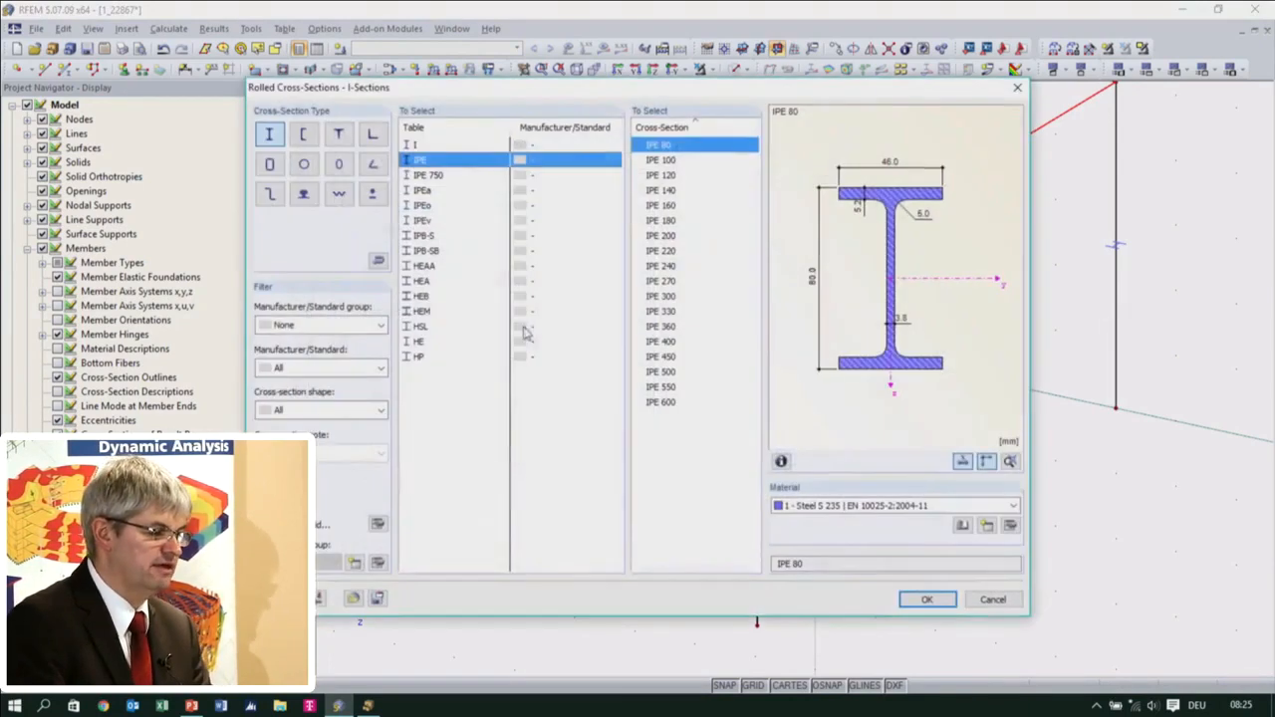
left_click(664, 327)
left_click(926, 600)
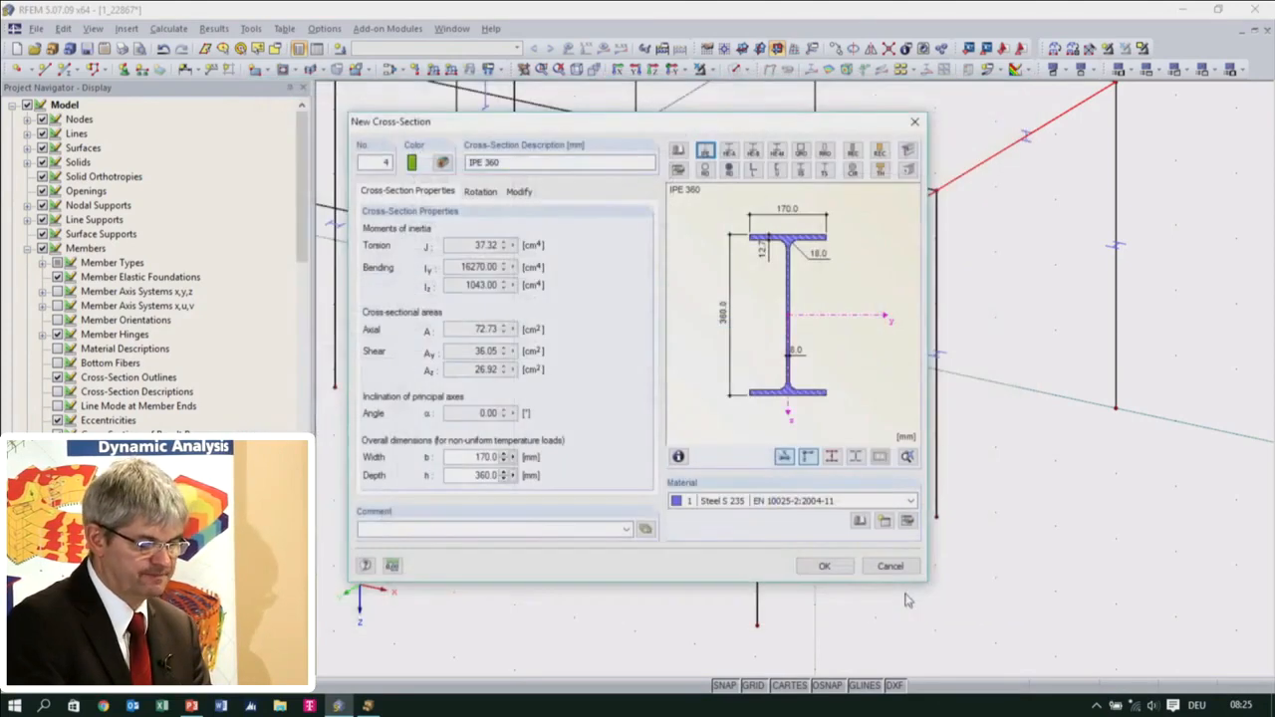
left_click(825, 565)
left_click(795, 548)
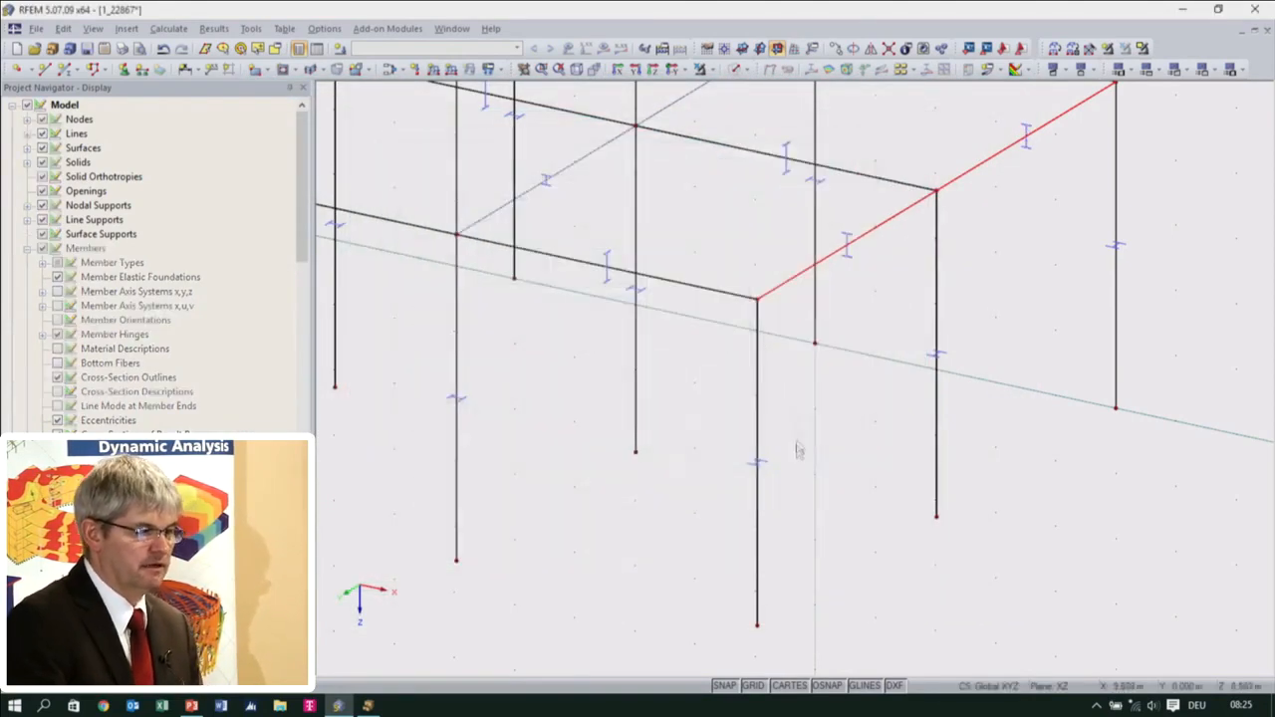
Select the three upper-storey columns in the middle row along X and start a new member hinge at their member end
scroll(757, 447, "down", 2)
middle_click_drag(663, 453, 911, 532)
middle_click_drag(829, 544, 967, 472, "ctrl")
middle_click_drag(850, 468, 783, 673)
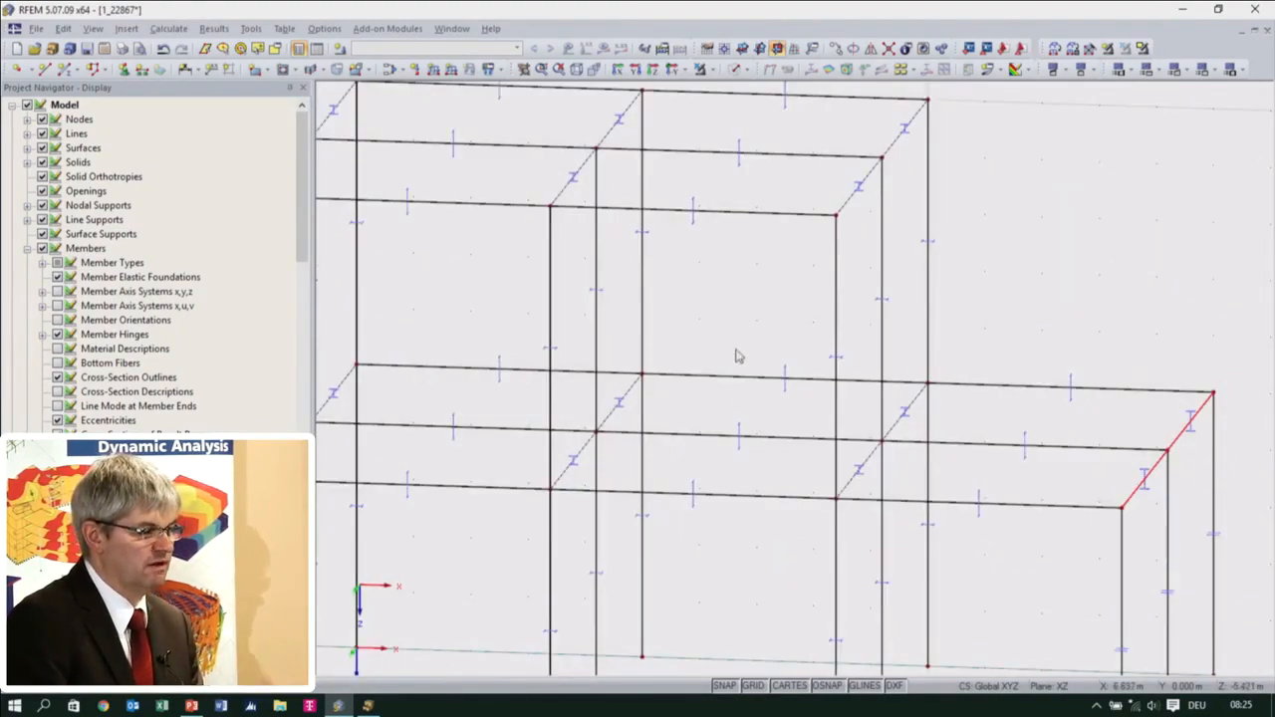
middle_click_drag(739, 339, 737, 293, "ctrl")
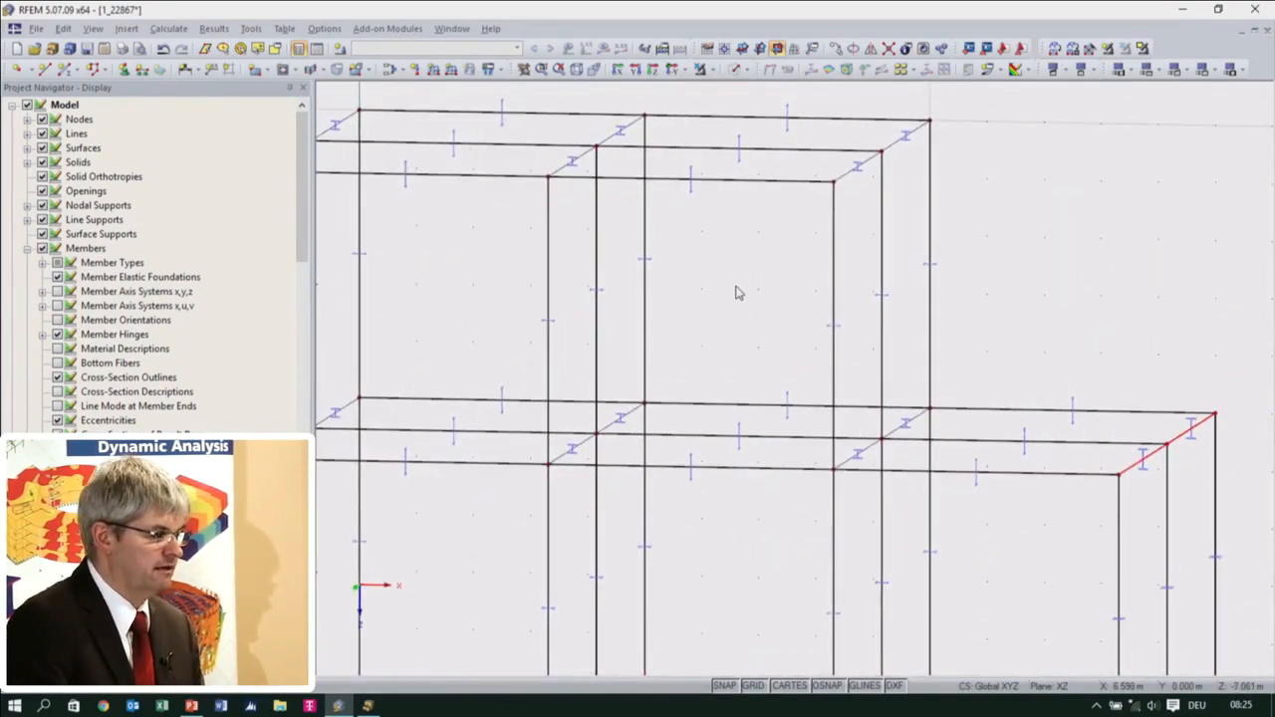
left_click(646, 296)
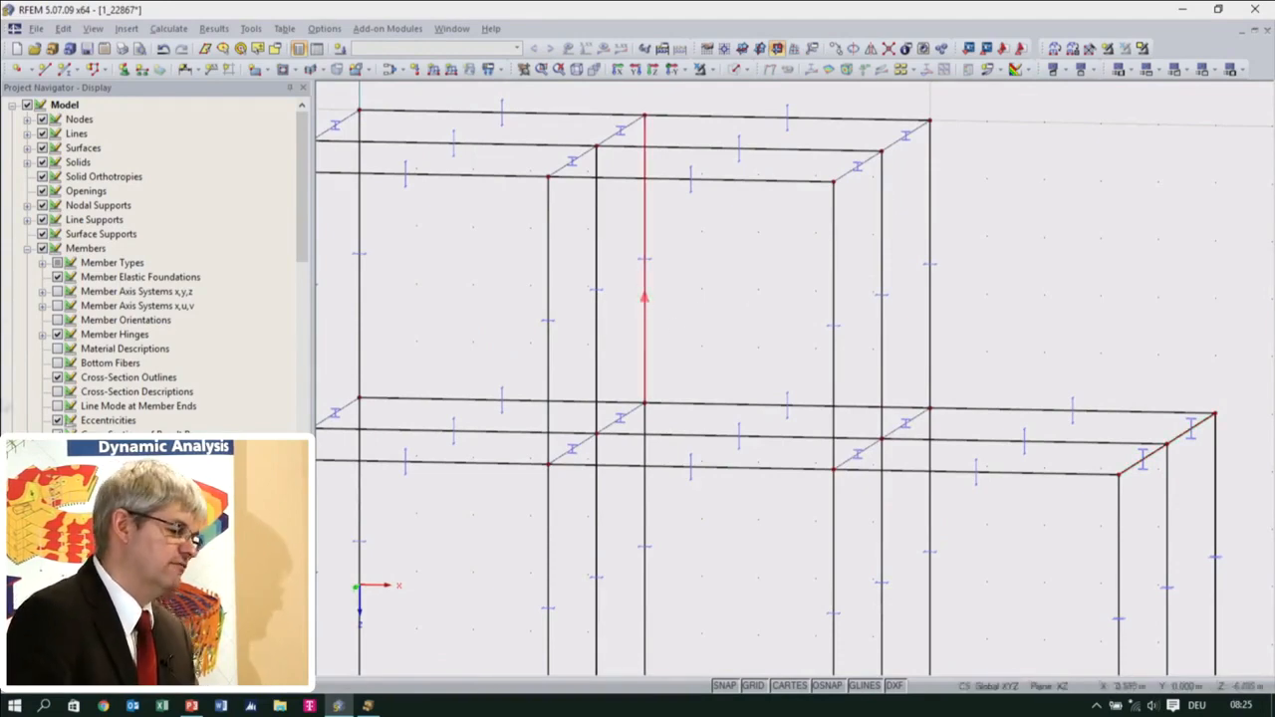
left_click(715, 286)
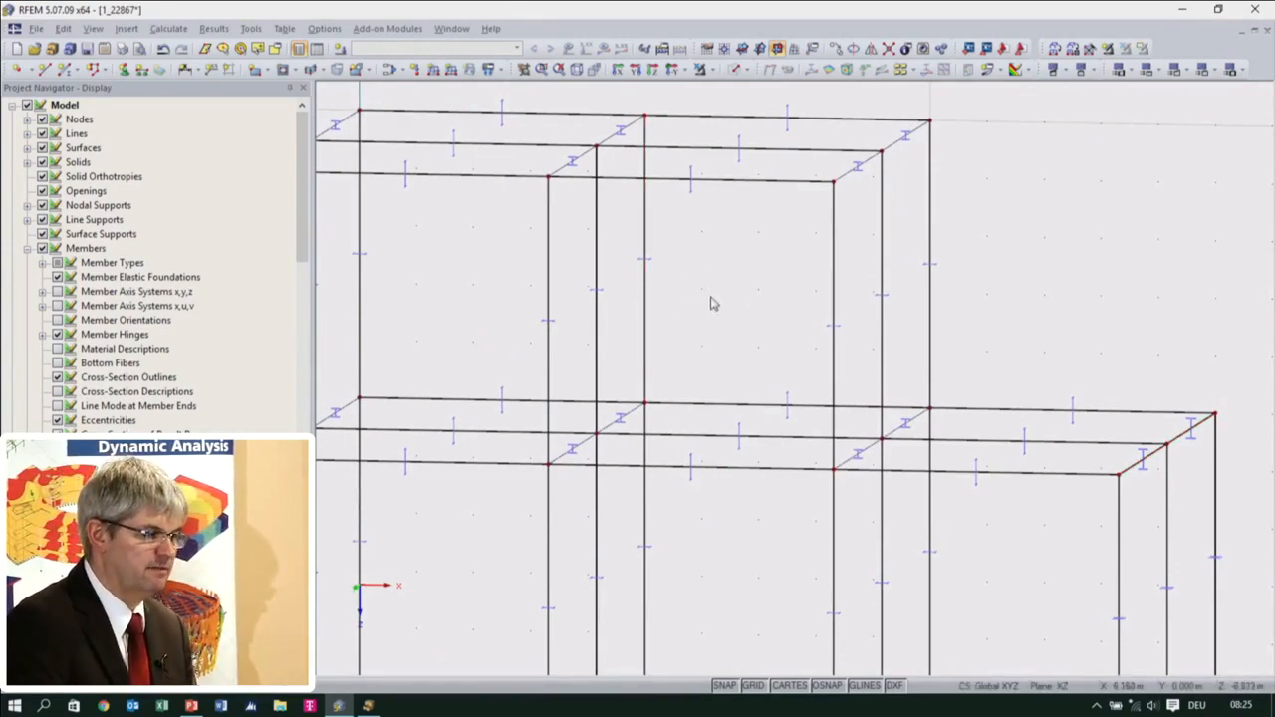
left_click_drag(708, 304, 521, 274)
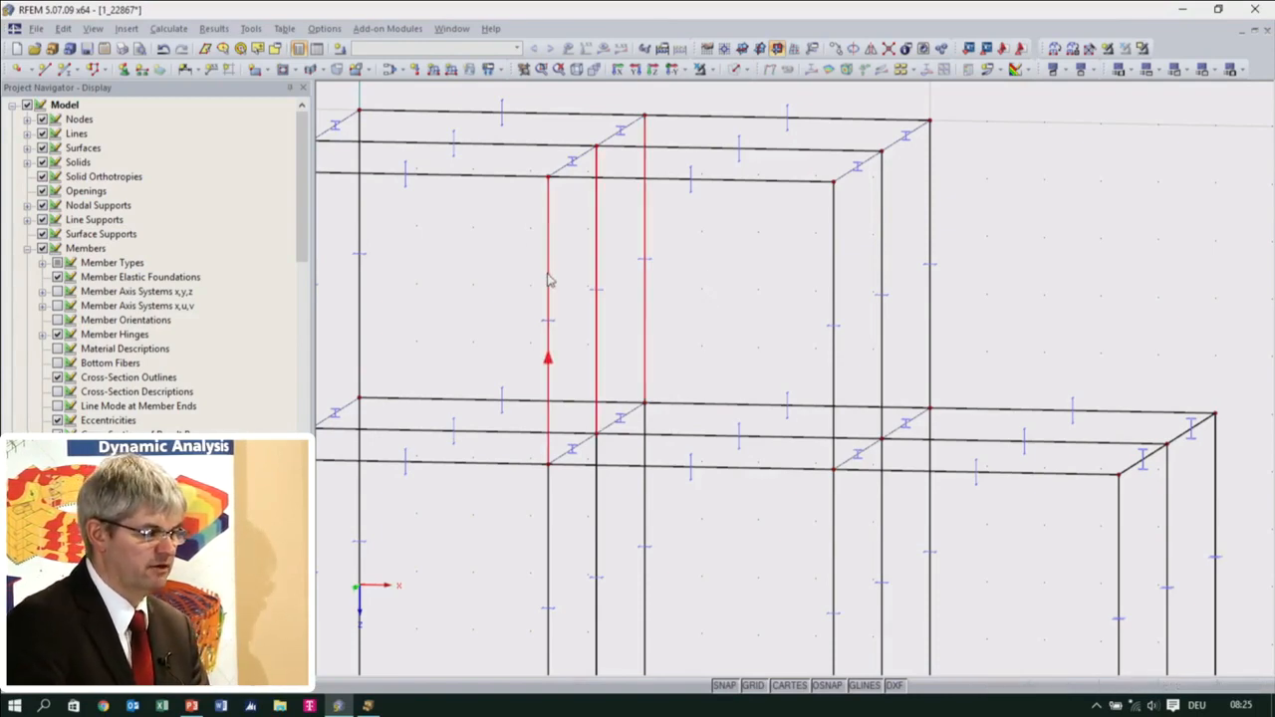
double_click(548, 355)
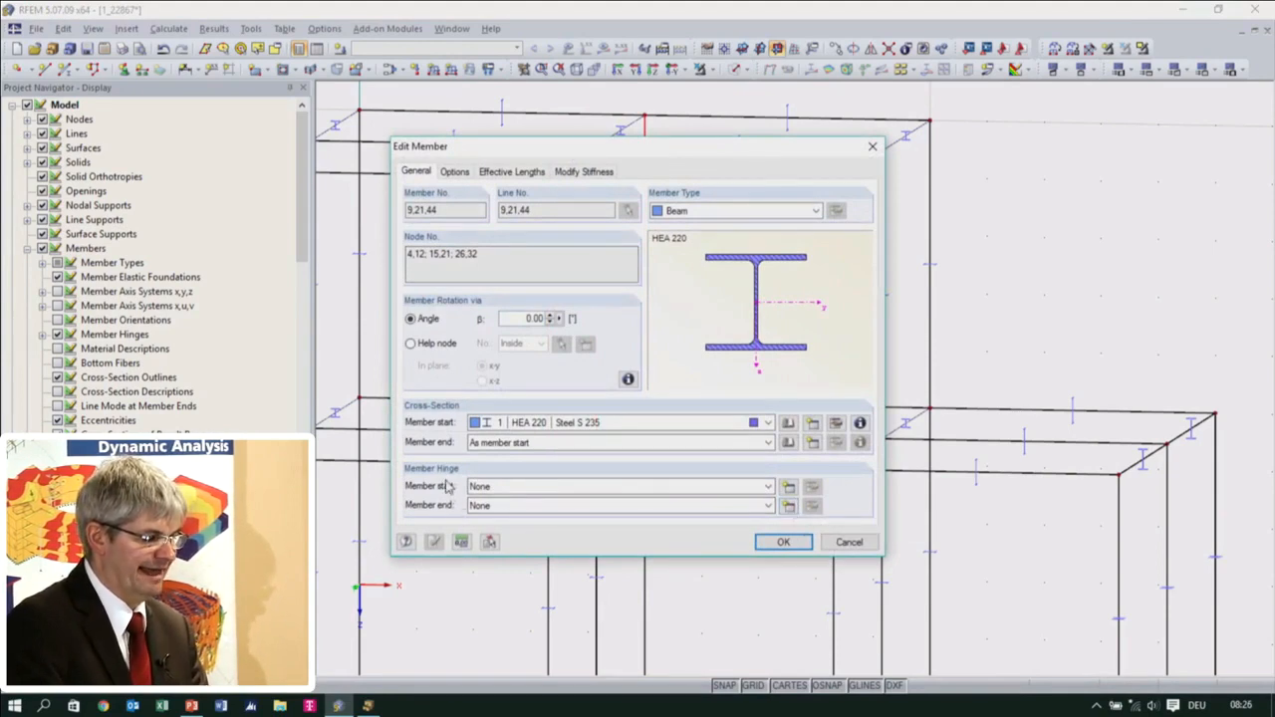
left_click(788, 505)
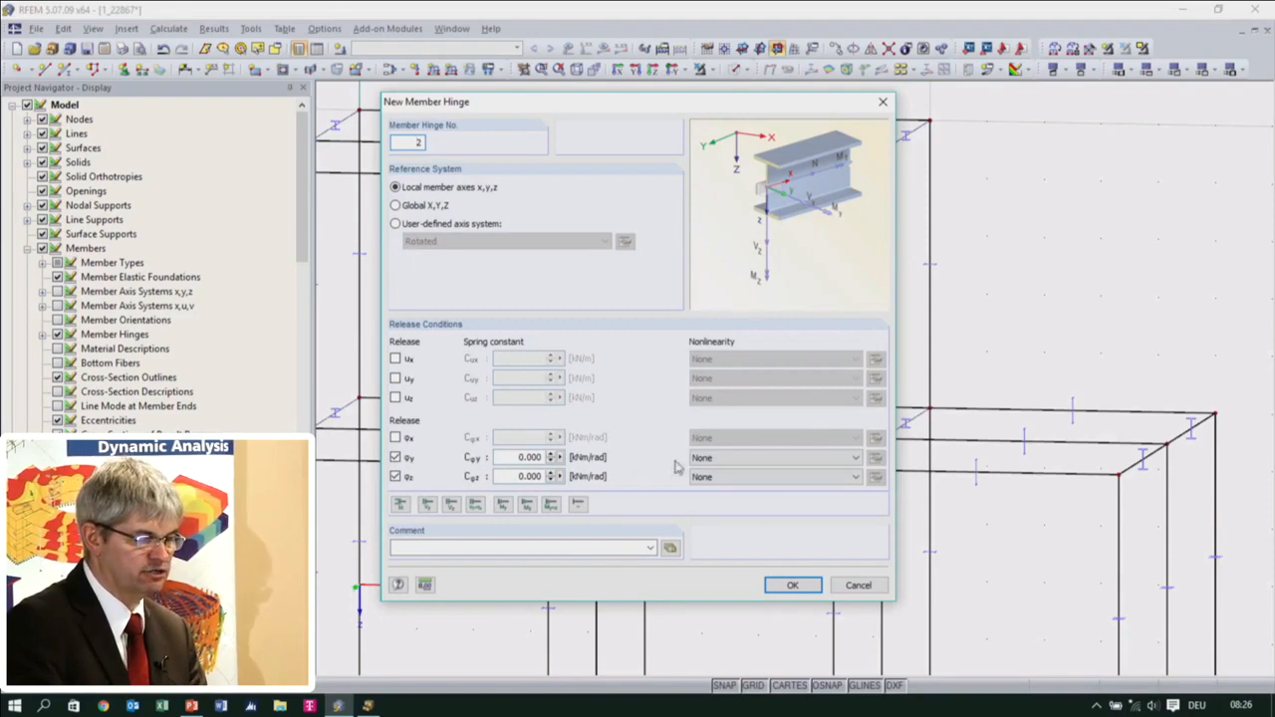
Try the Plastic Hinge nonlinearity for the φy release, examine its diagram parameters, and return the nonlinearity to None
left_click(715, 460)
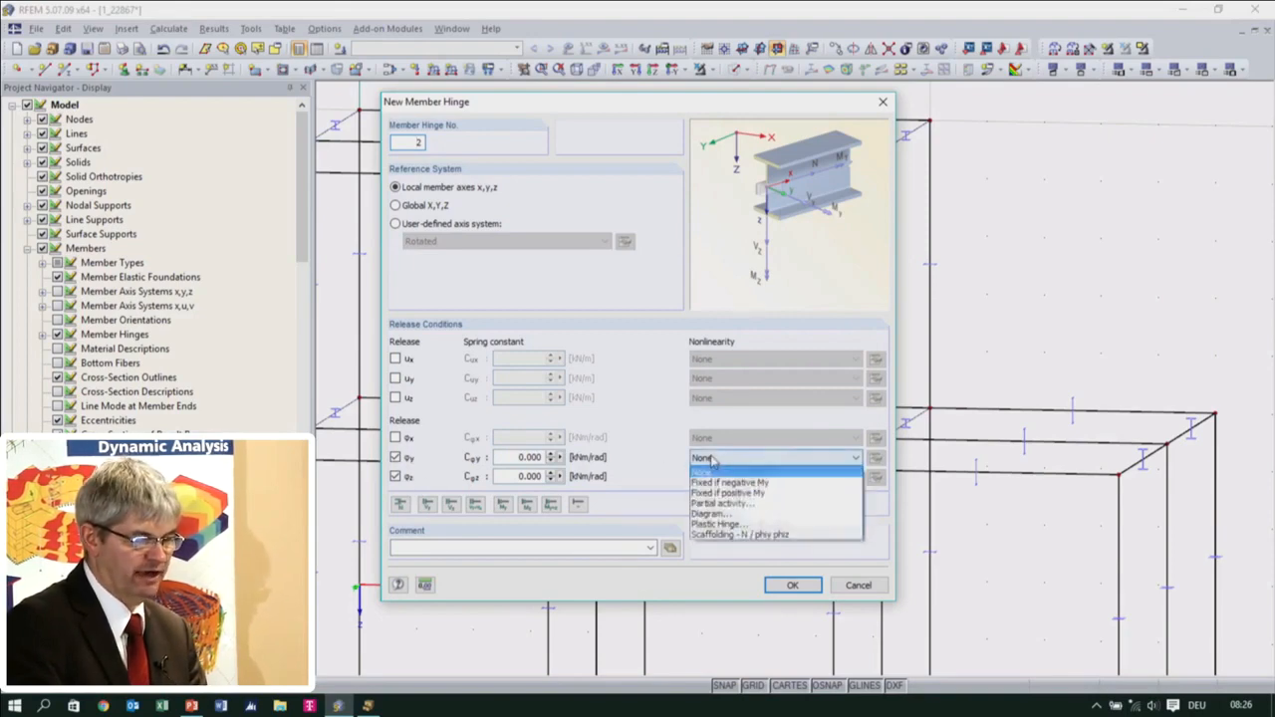
left_click(735, 525)
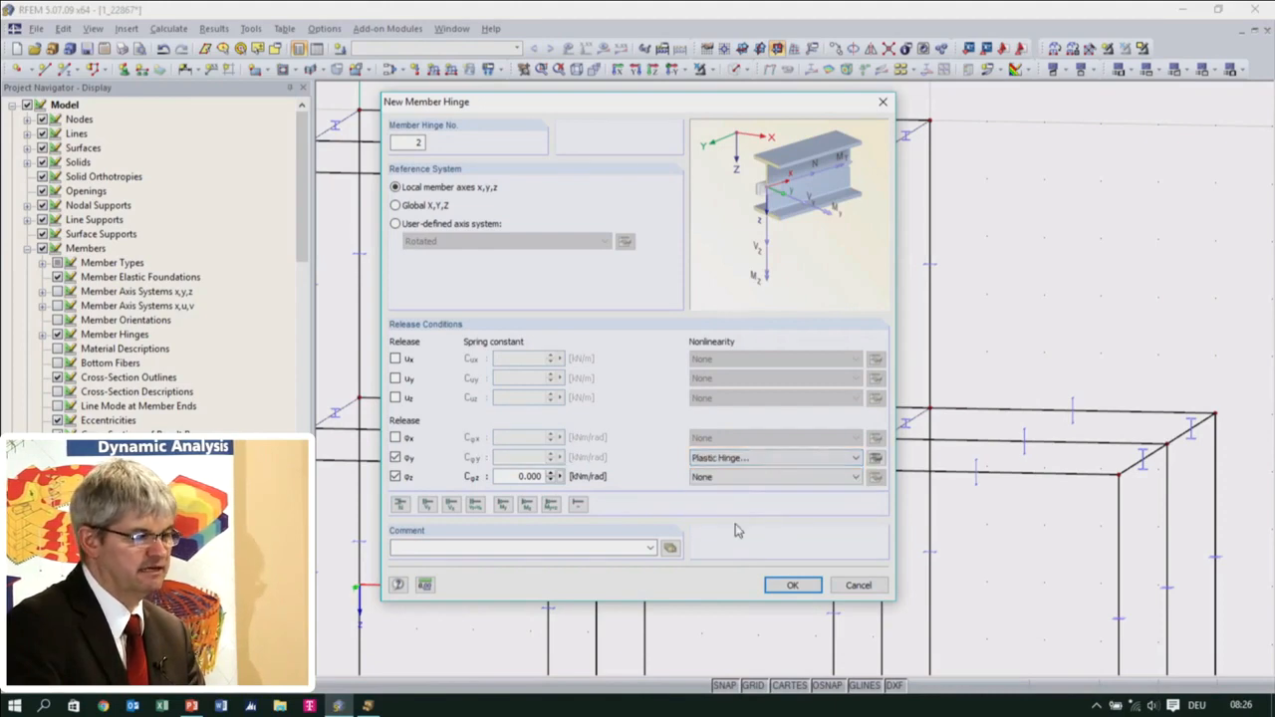
left_click(873, 460)
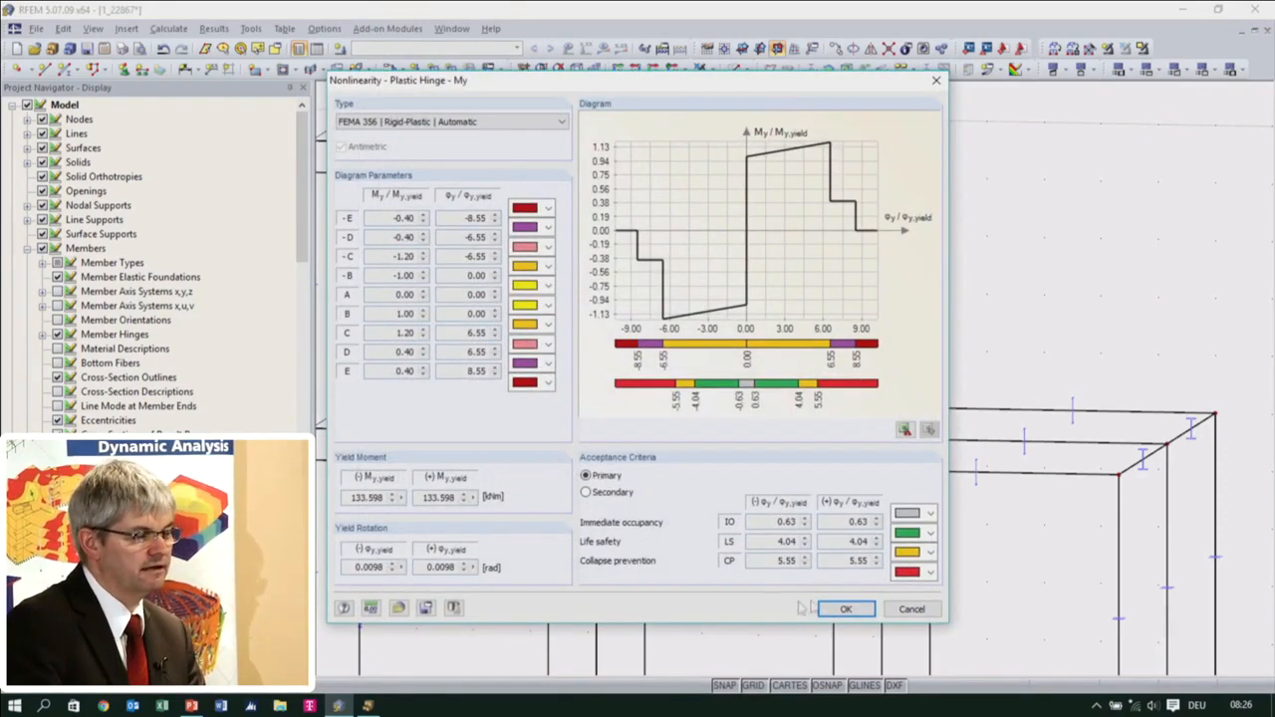
left_click(911, 609)
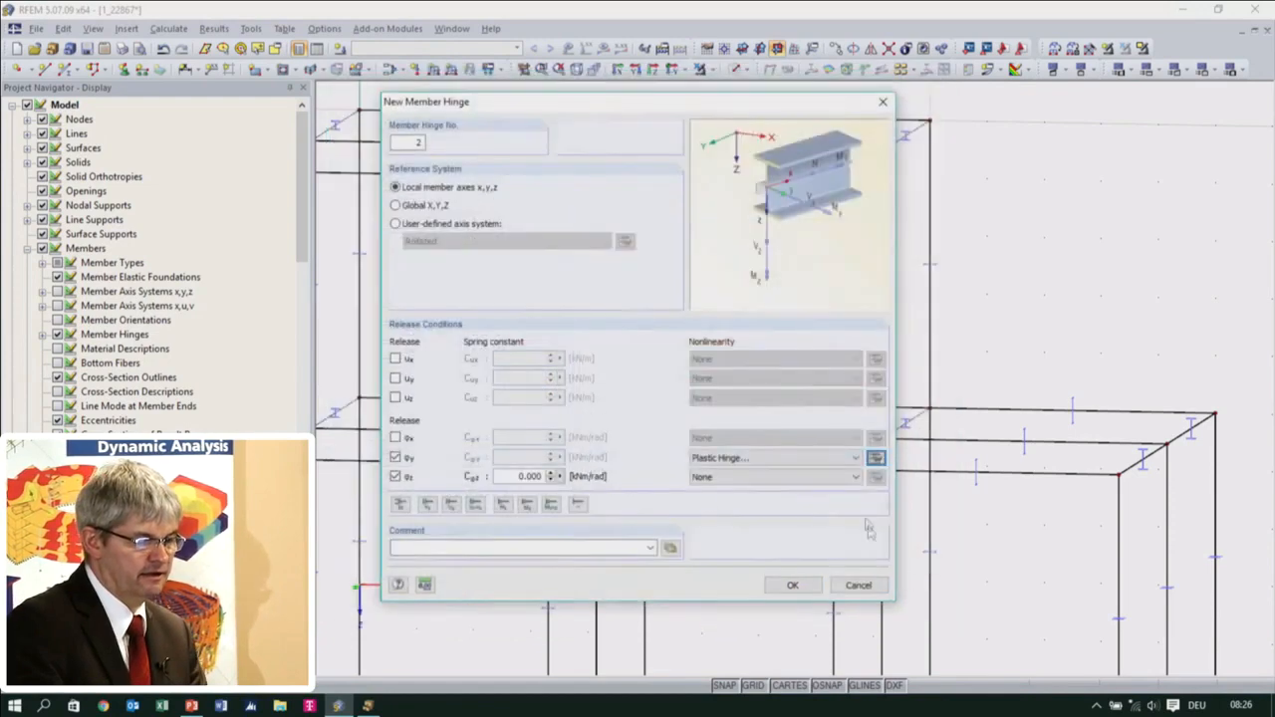
left_click(809, 457)
left_click(803, 472)
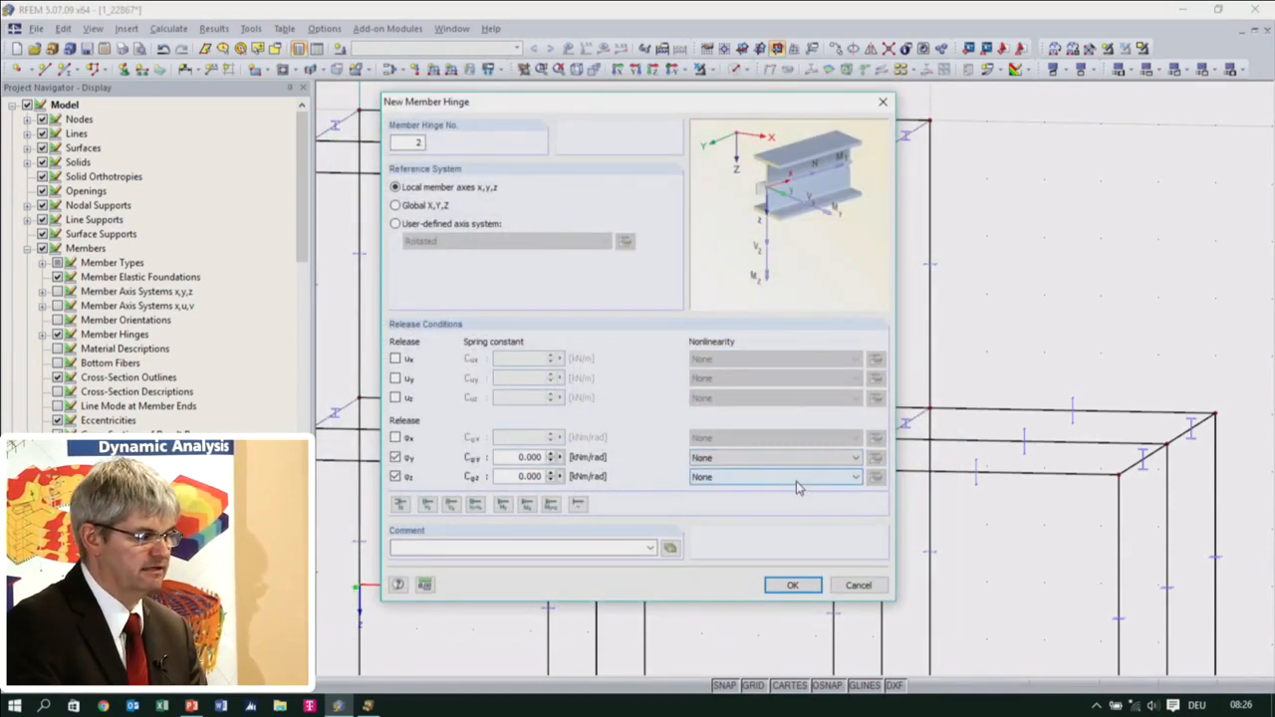
Apply the member hinge with φy and φz released to the end of the three upper-storey columns
left_click(791, 584)
left_click(778, 541)
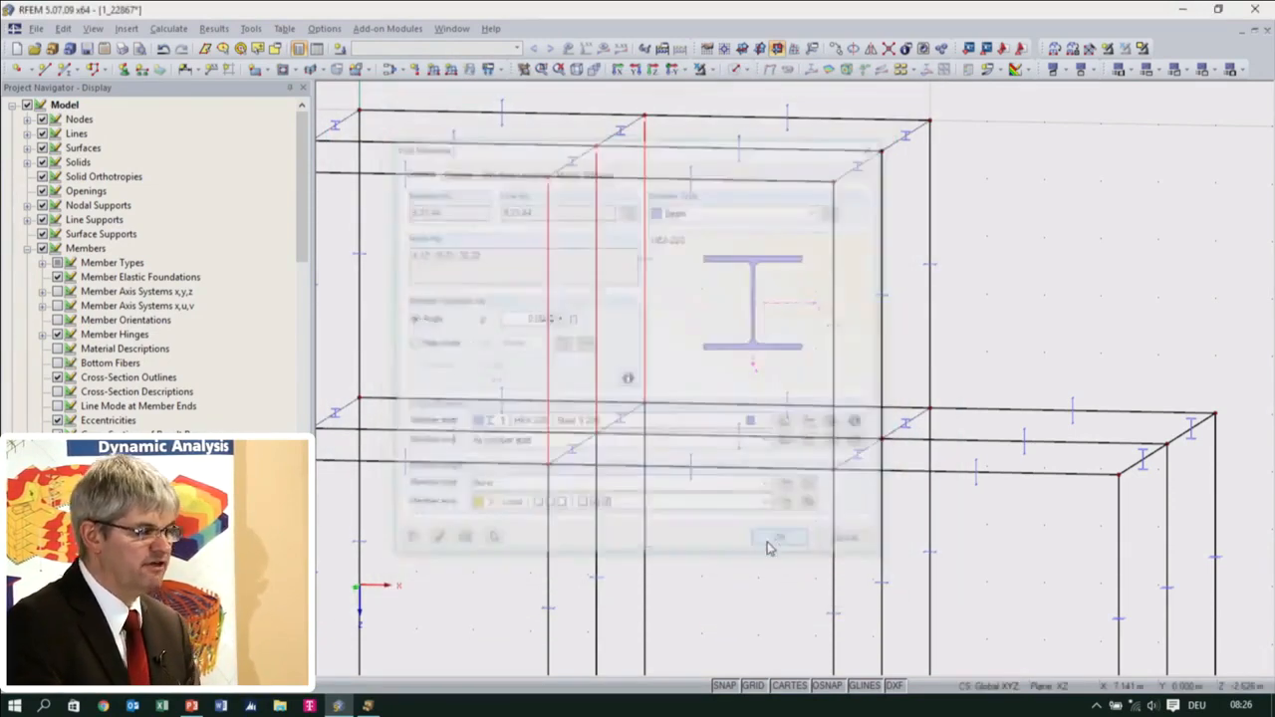
left_click(672, 304)
scroll(586, 156, "up", 5)
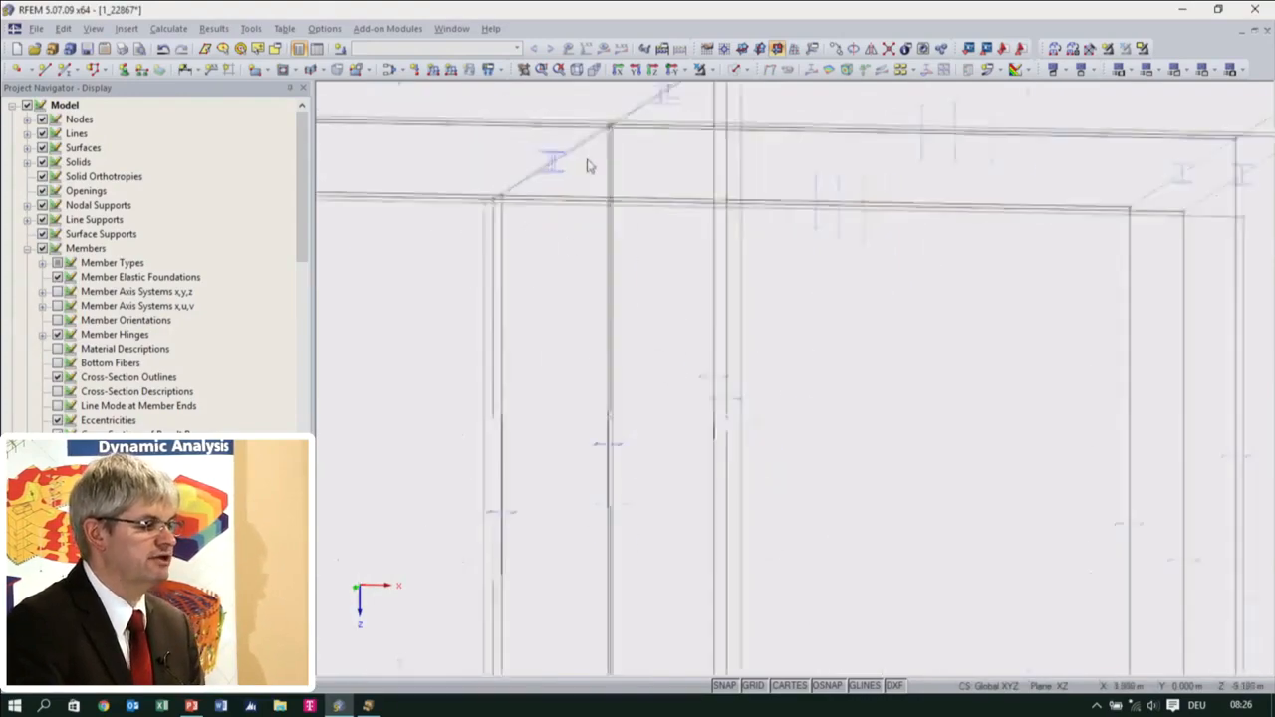
Place Hinged nodal supports on the base nodes of all columns
scroll(660, 370, "down", 6)
middle_click_drag(717, 489, 680, 395)
middle_click_drag(709, 466, 760, 513)
scroll(558, 574, "down", 3)
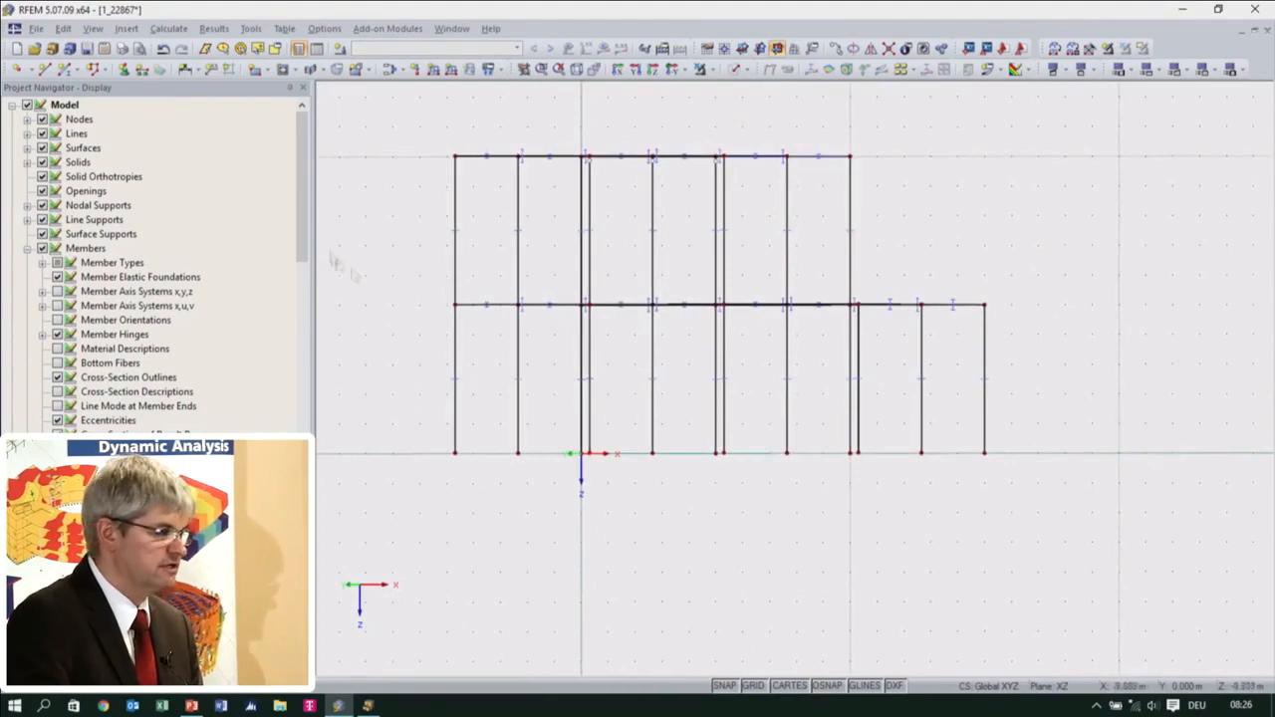
left_click(124, 70)
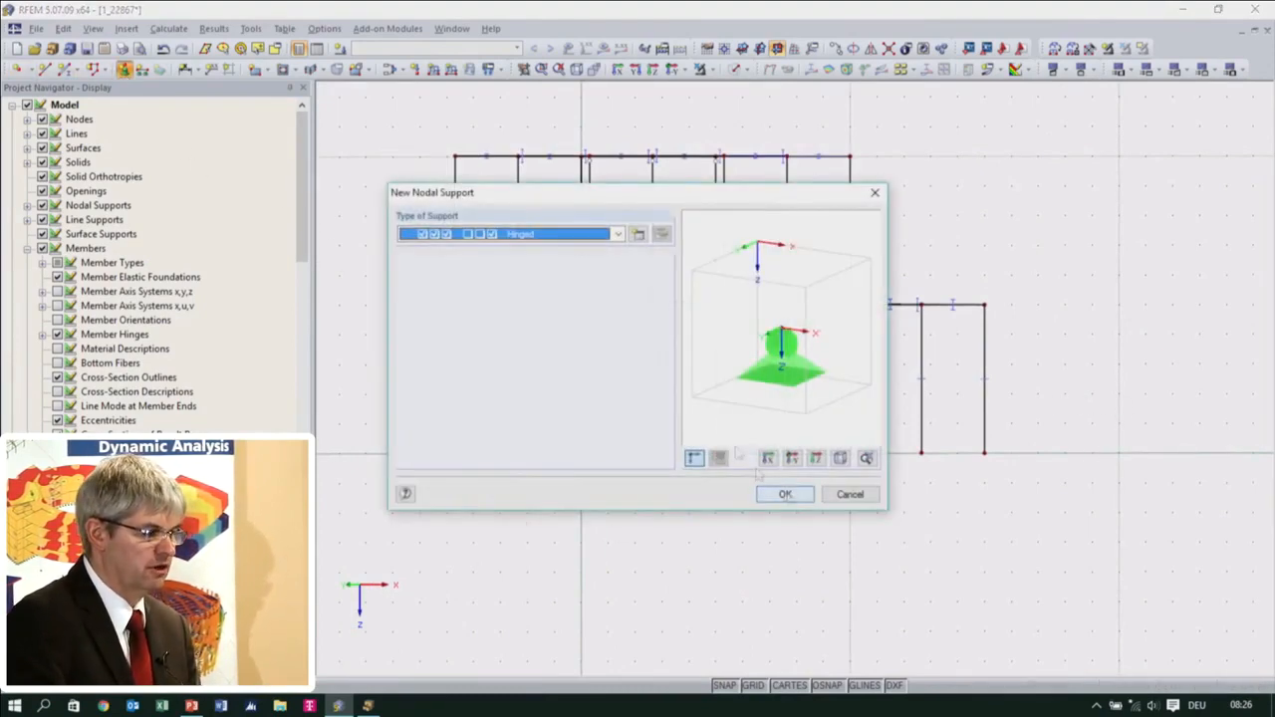
left_click(569, 235)
left_click(572, 237)
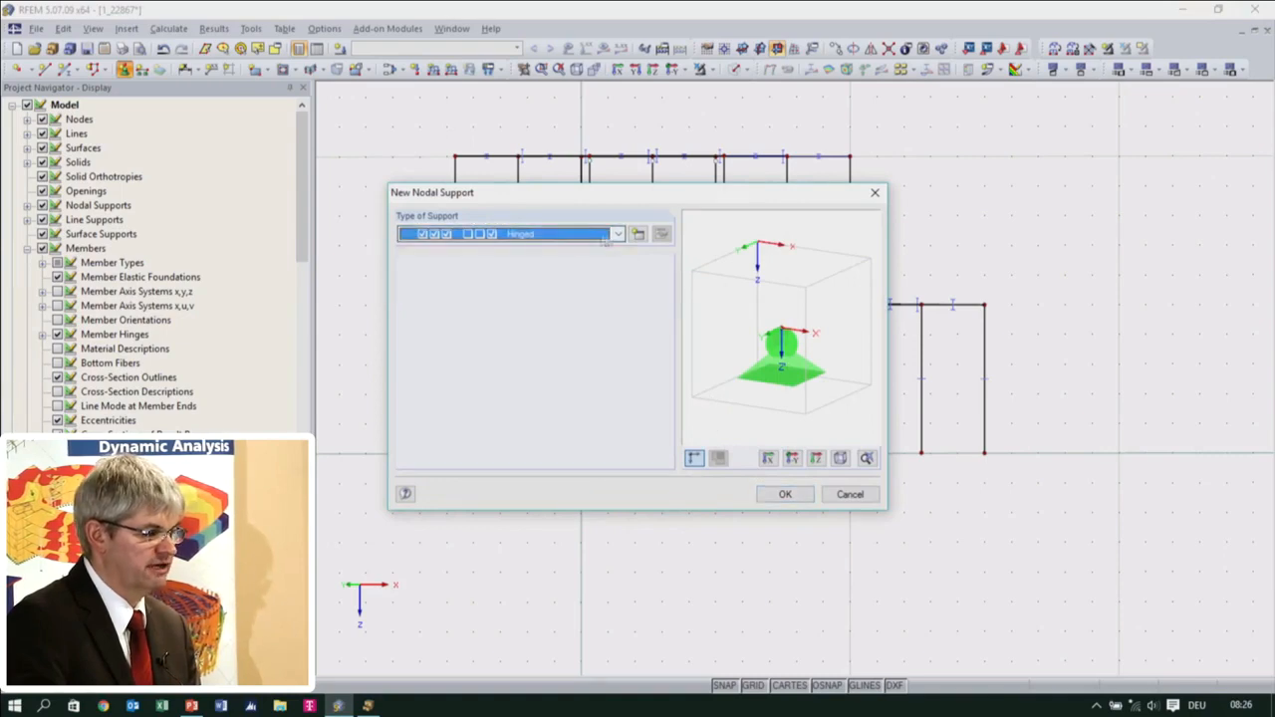
left_click(785, 495)
left_click_drag(395, 410, 1068, 516)
Give the three column bases between the two-storey part and the single-storey bay a new support type that also restrains φX and φY
middle_click_drag(826, 540, 942, 532, "ctrl")
scroll(826, 501, "up", 4)
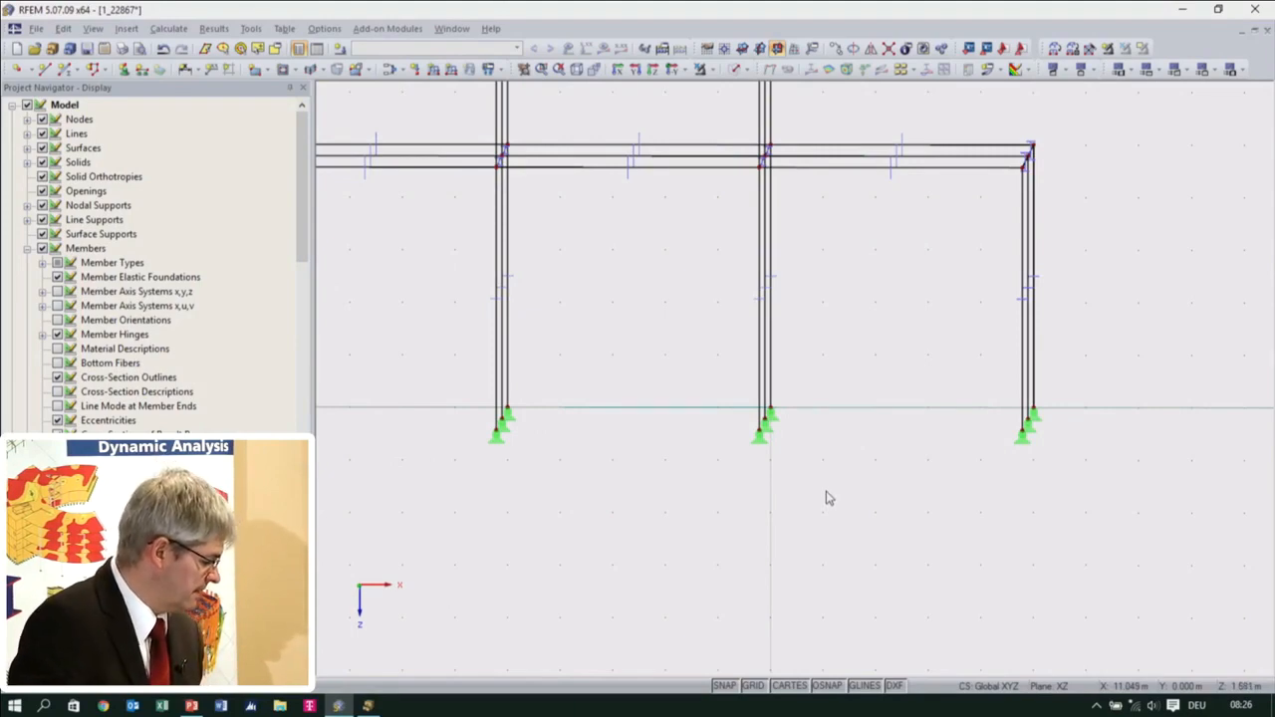
left_click_drag(703, 349, 797, 478)
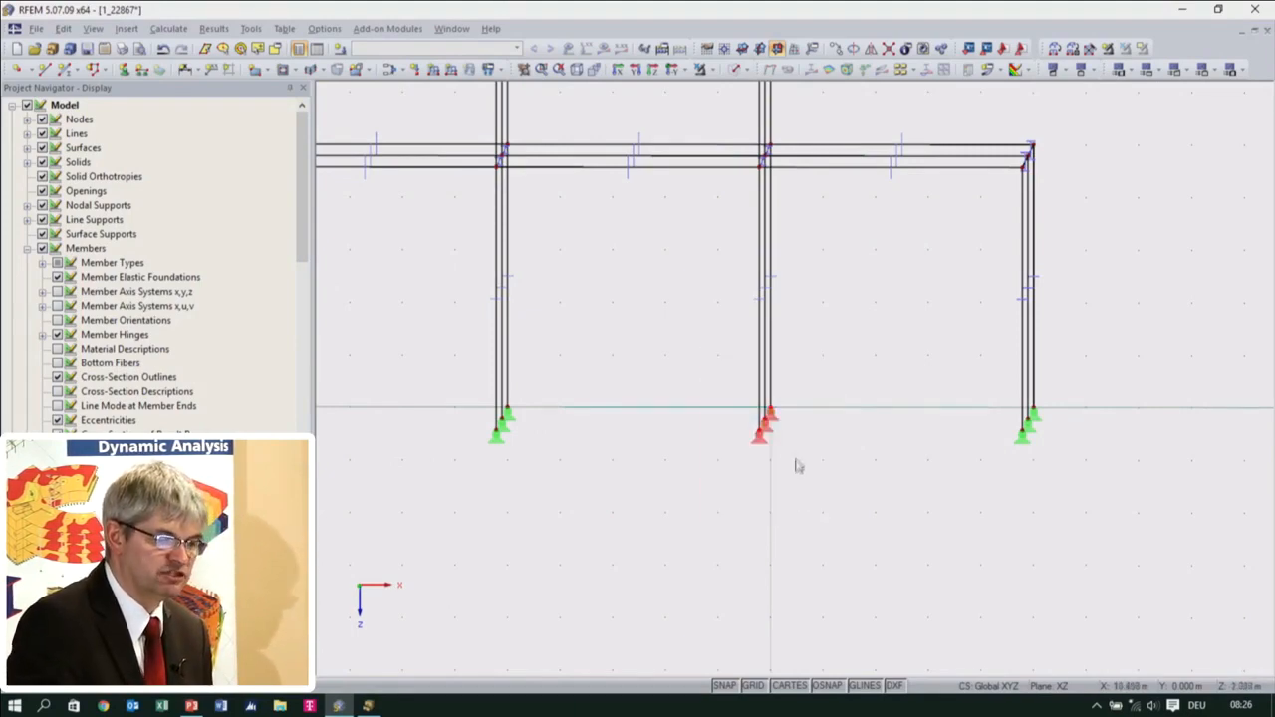
double_click(767, 427)
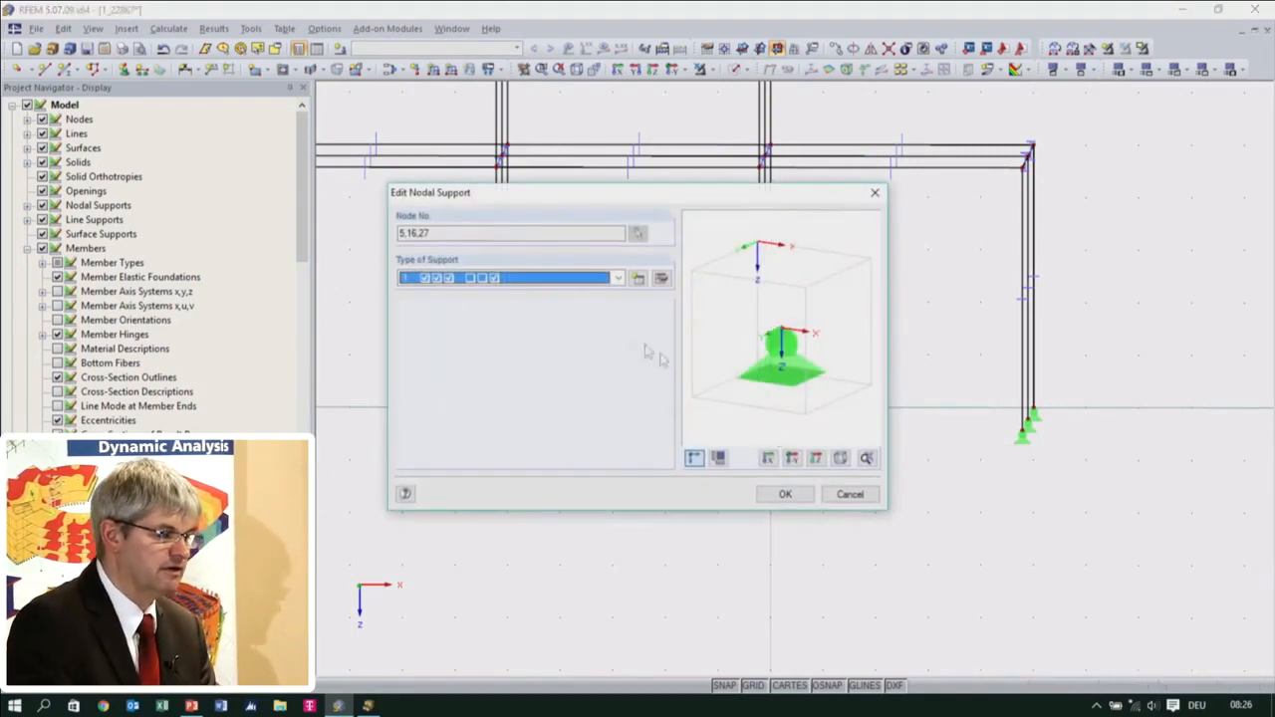
left_click(660, 279)
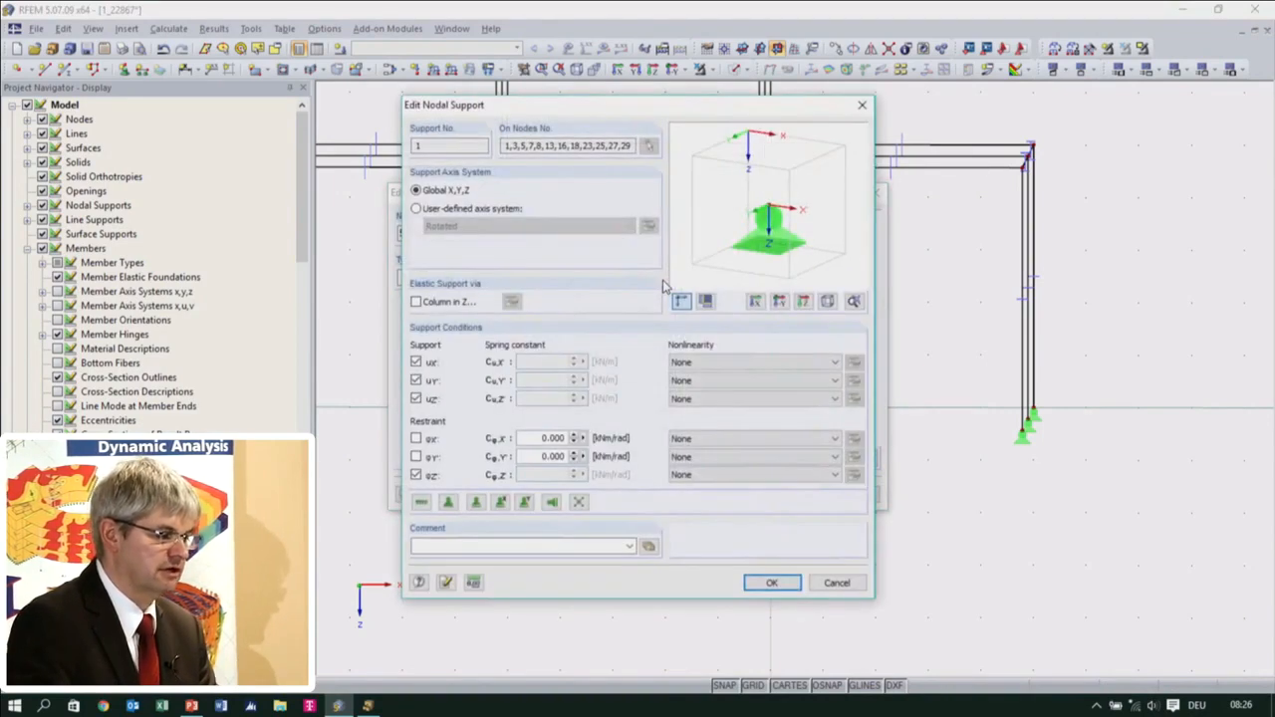
left_click(842, 584)
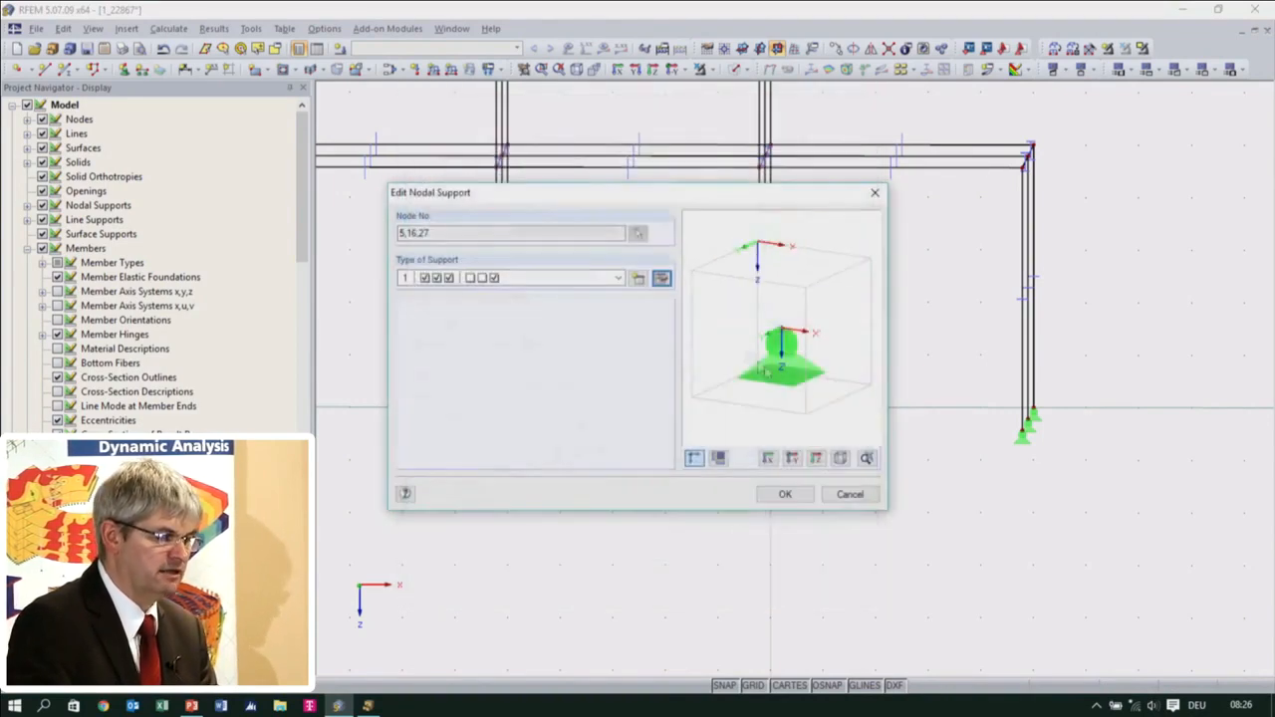
left_click(639, 278)
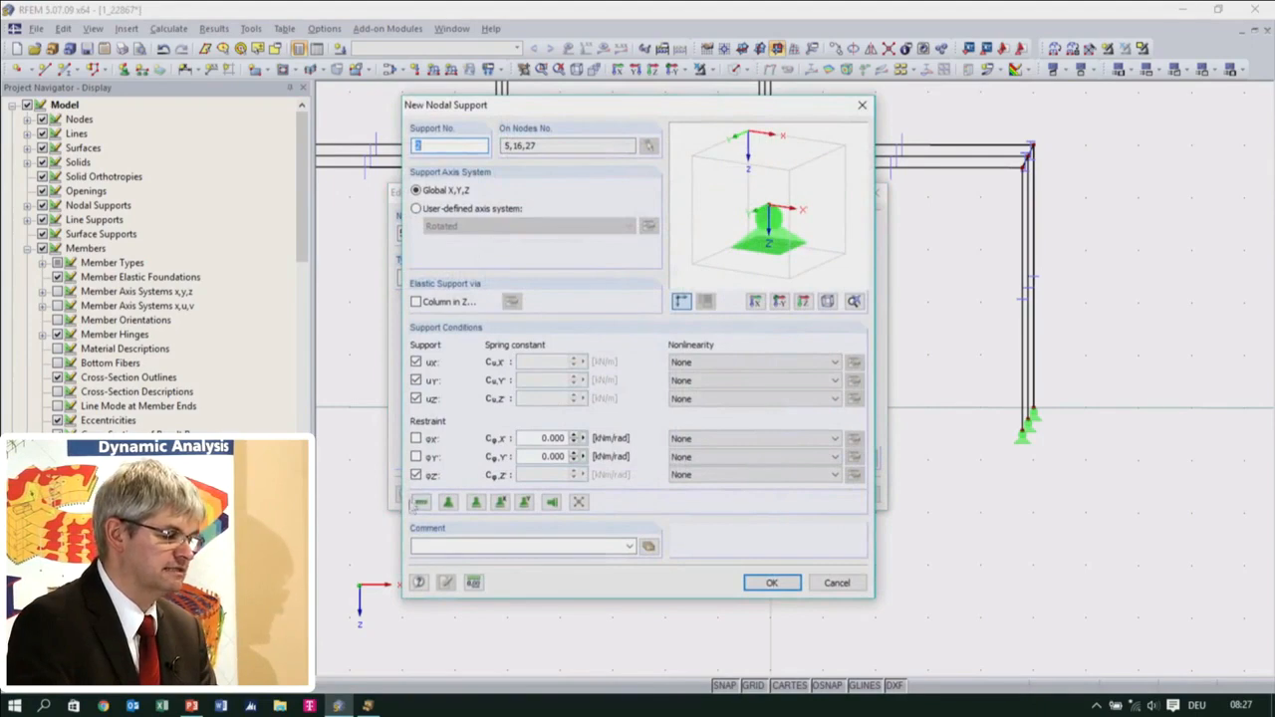
left_click(416, 439)
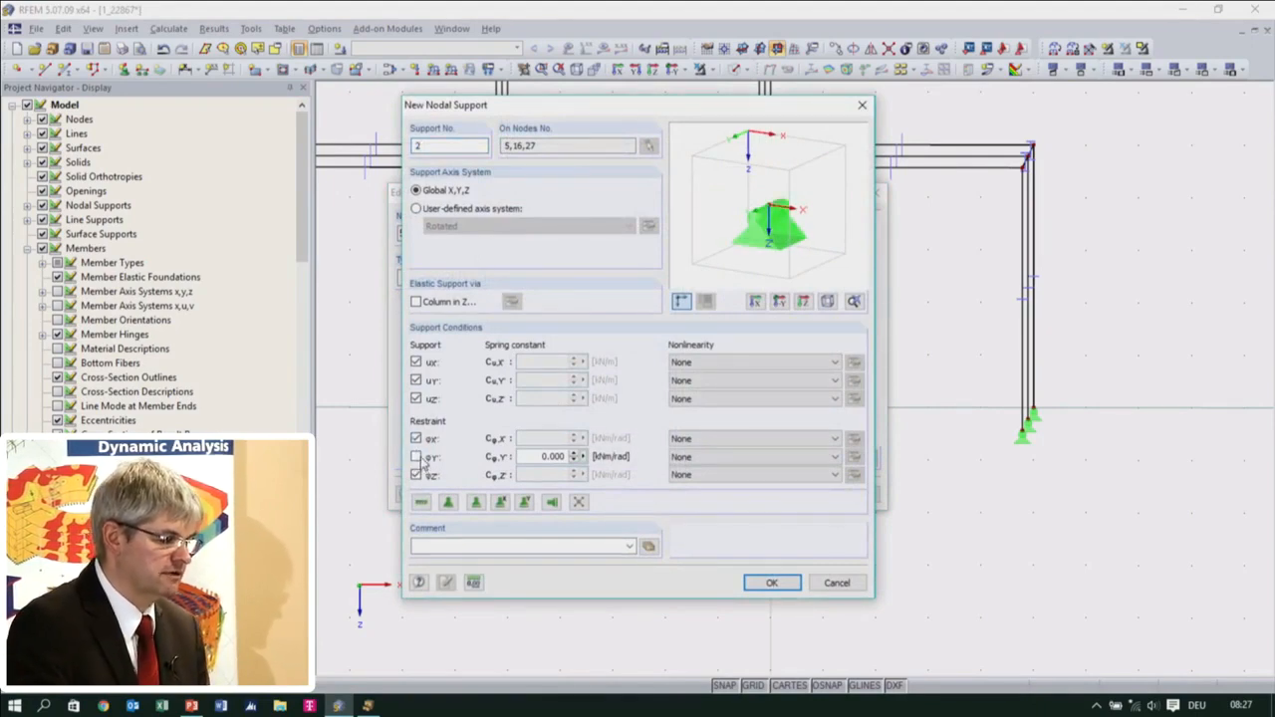
left_click(416, 456)
left_click(773, 584)
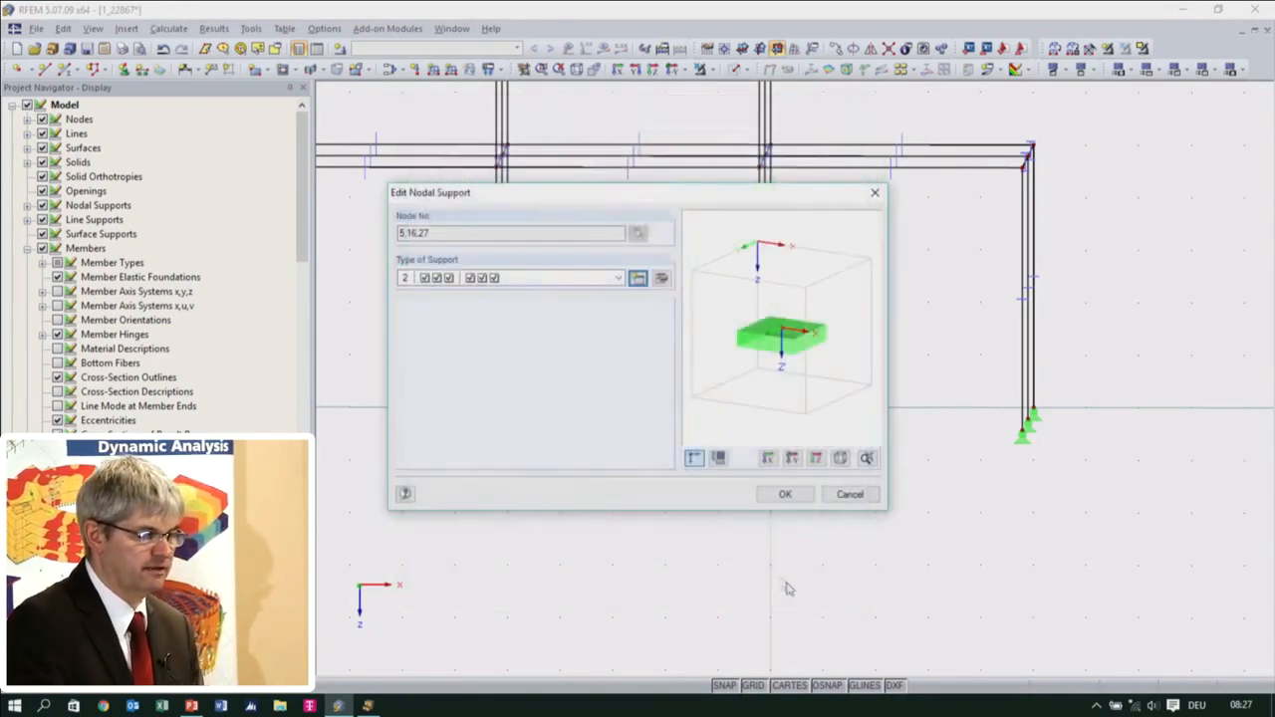
left_click(786, 500)
left_click(814, 456)
middle_click_drag(839, 440, 725, 523, "ctrl")
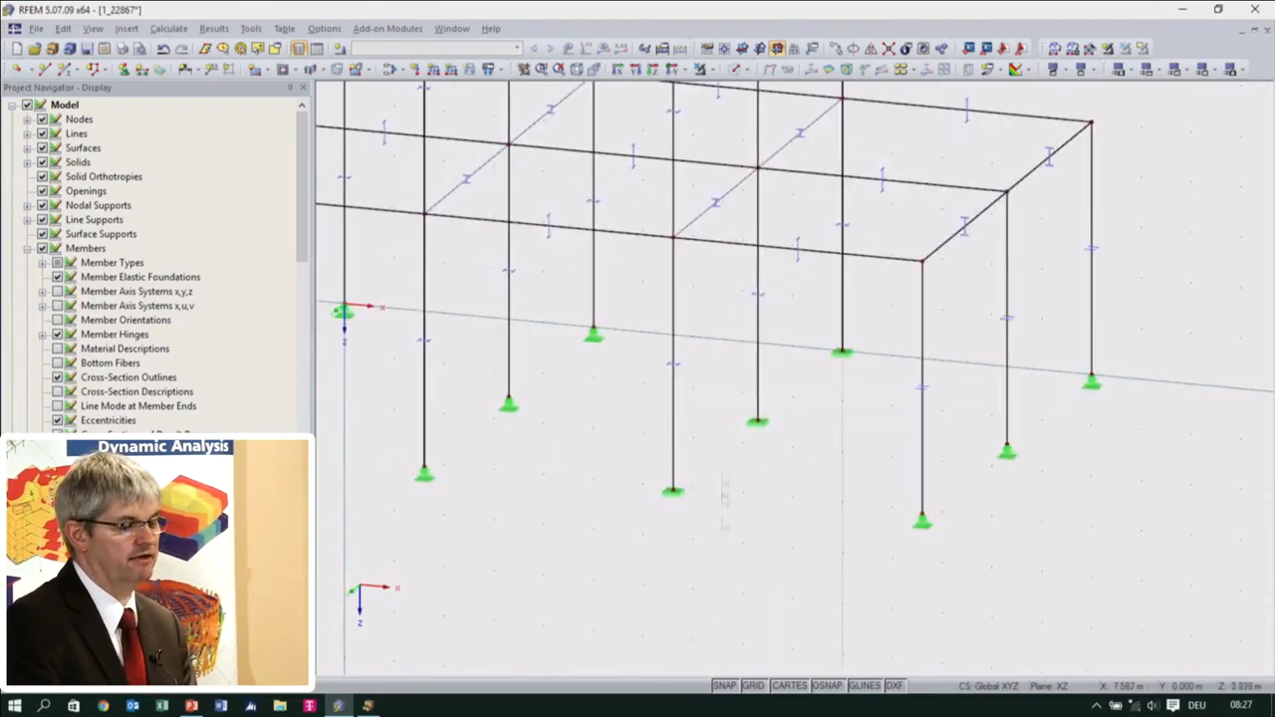
scroll(773, 434, "down", 5)
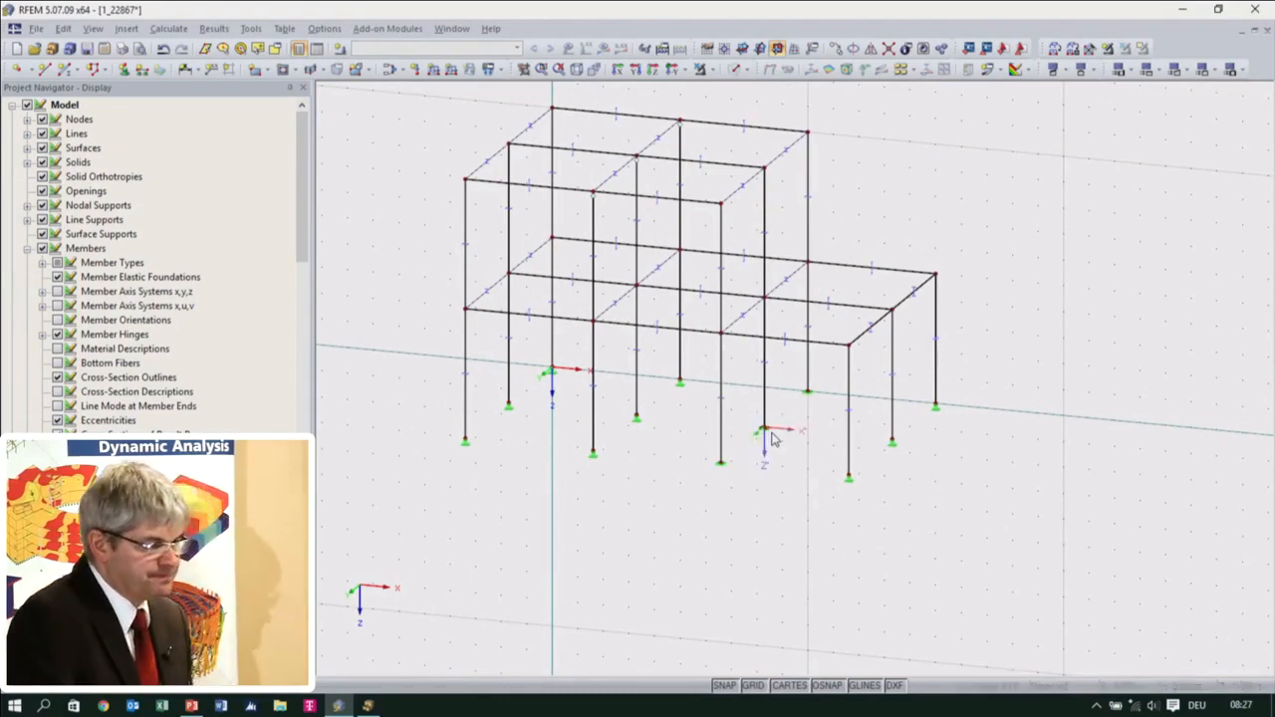
Start a new nodal constraint of type Diaphragm Constraint in the XY plane of the global coordinate system
middle_click_drag(775, 442, 830, 413, "ctrl")
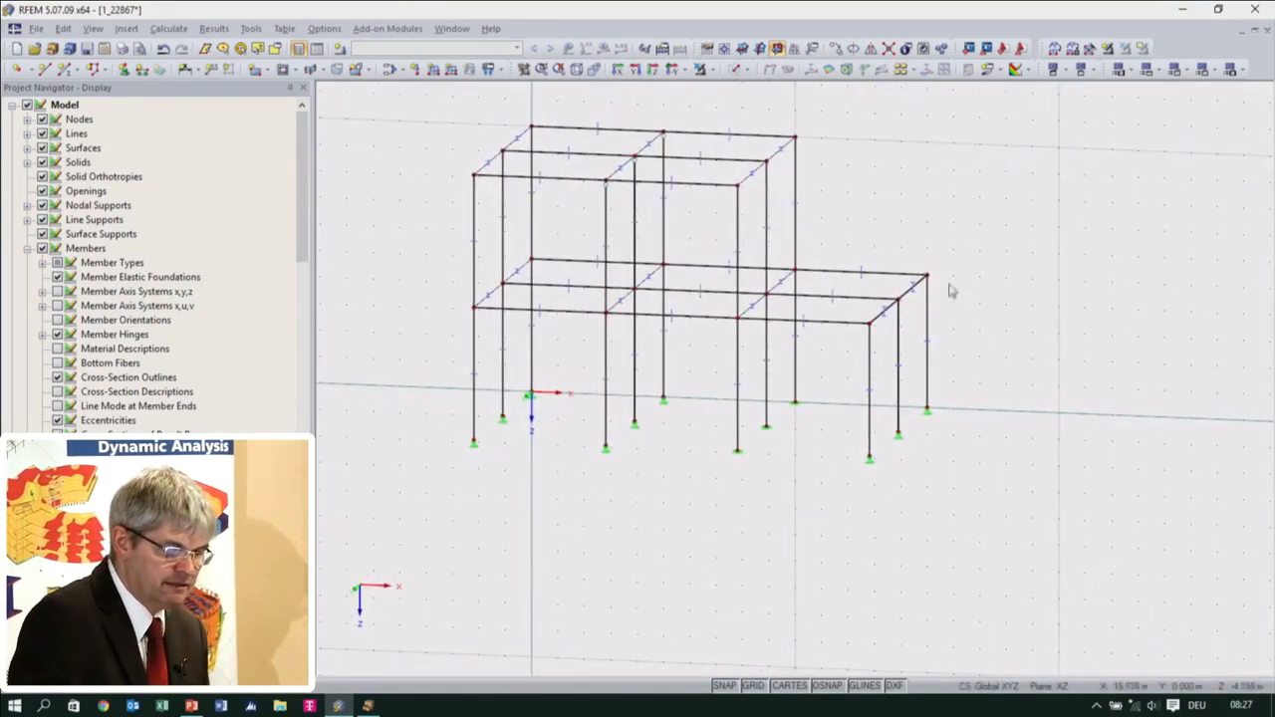
middle_click_drag(841, 458, 849, 450, "ctrl")
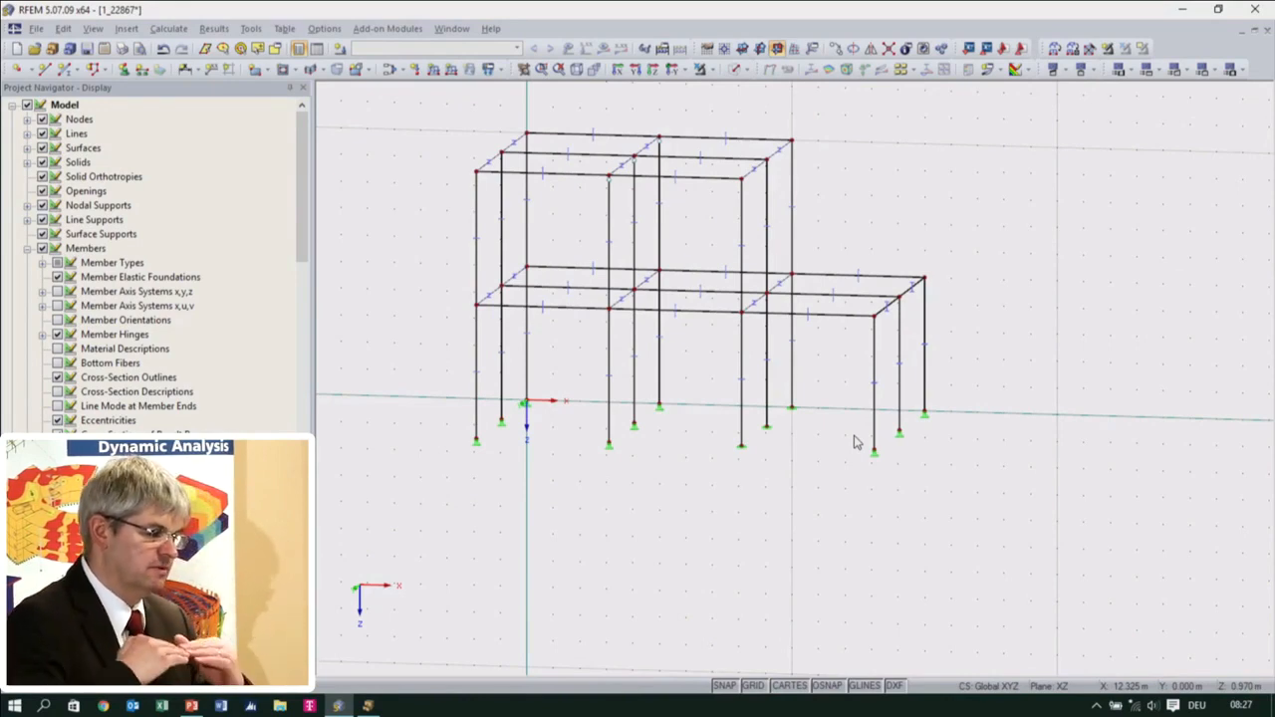
middle_click_drag(842, 417, 808, 406, "ctrl")
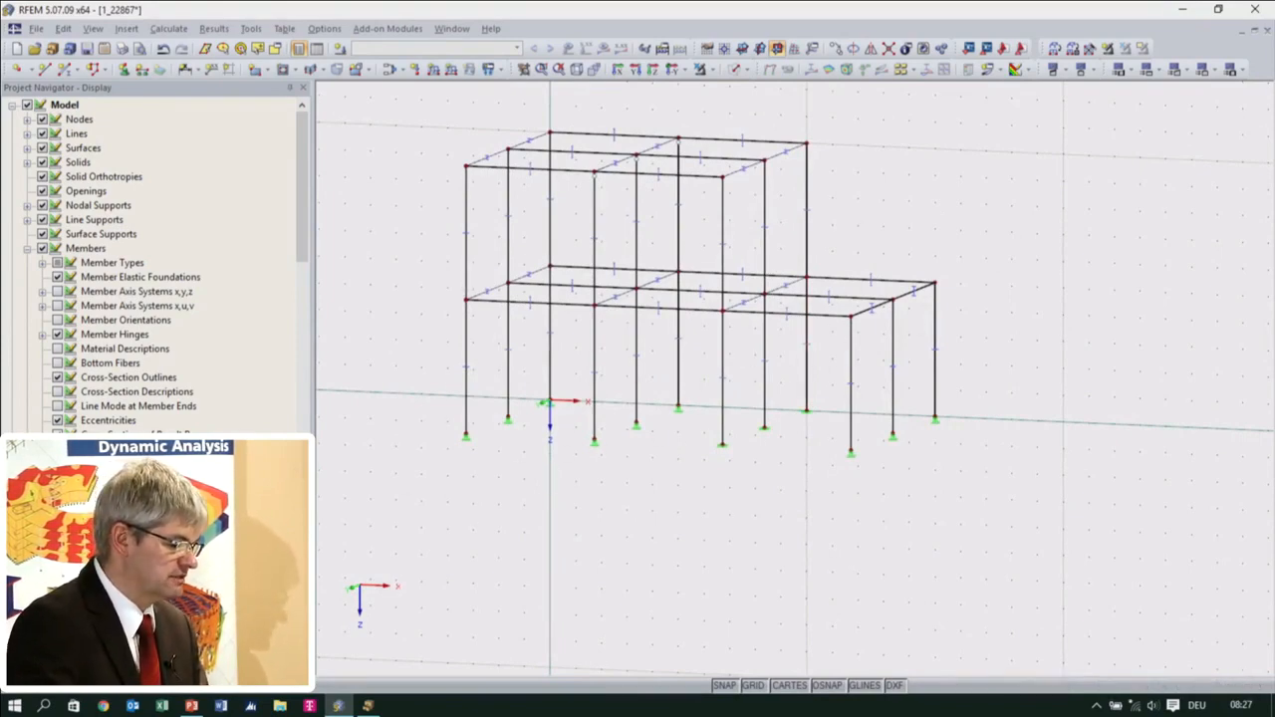
left_click(30, 683)
scroll(199, 463, "down", 13)
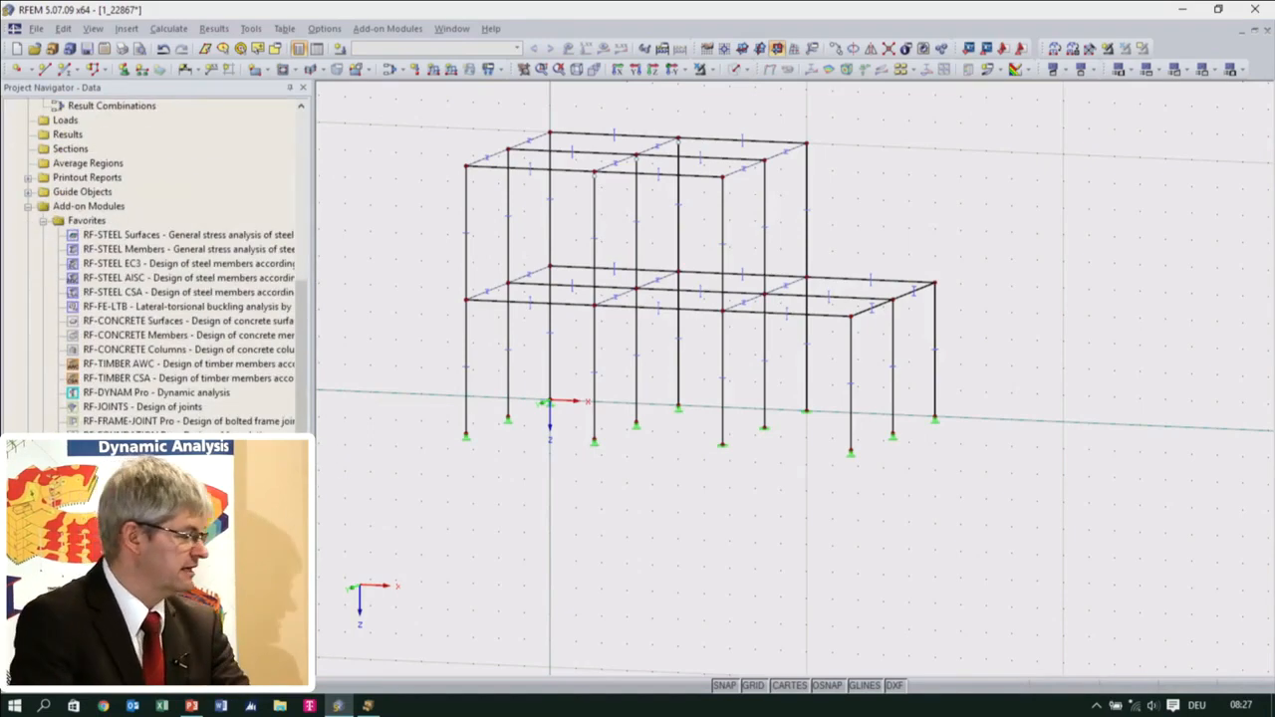
scroll(176, 335, "up", 5)
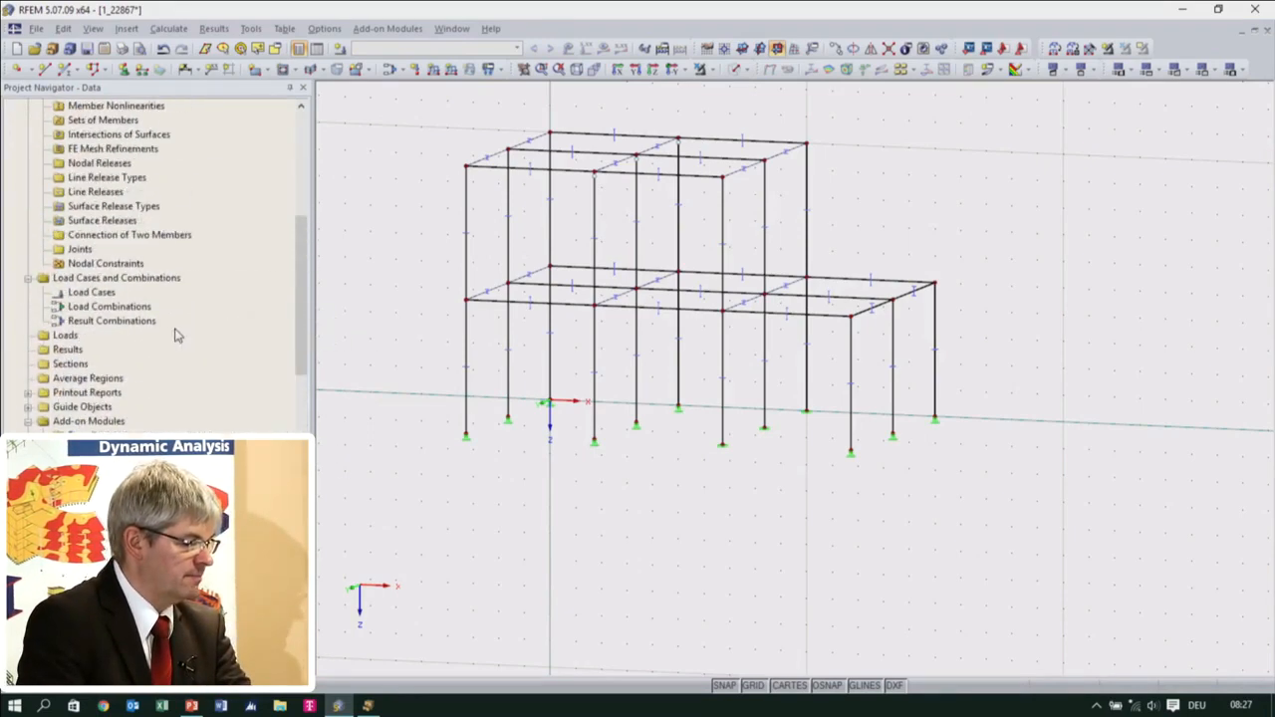
scroll(95, 355, "up", 1)
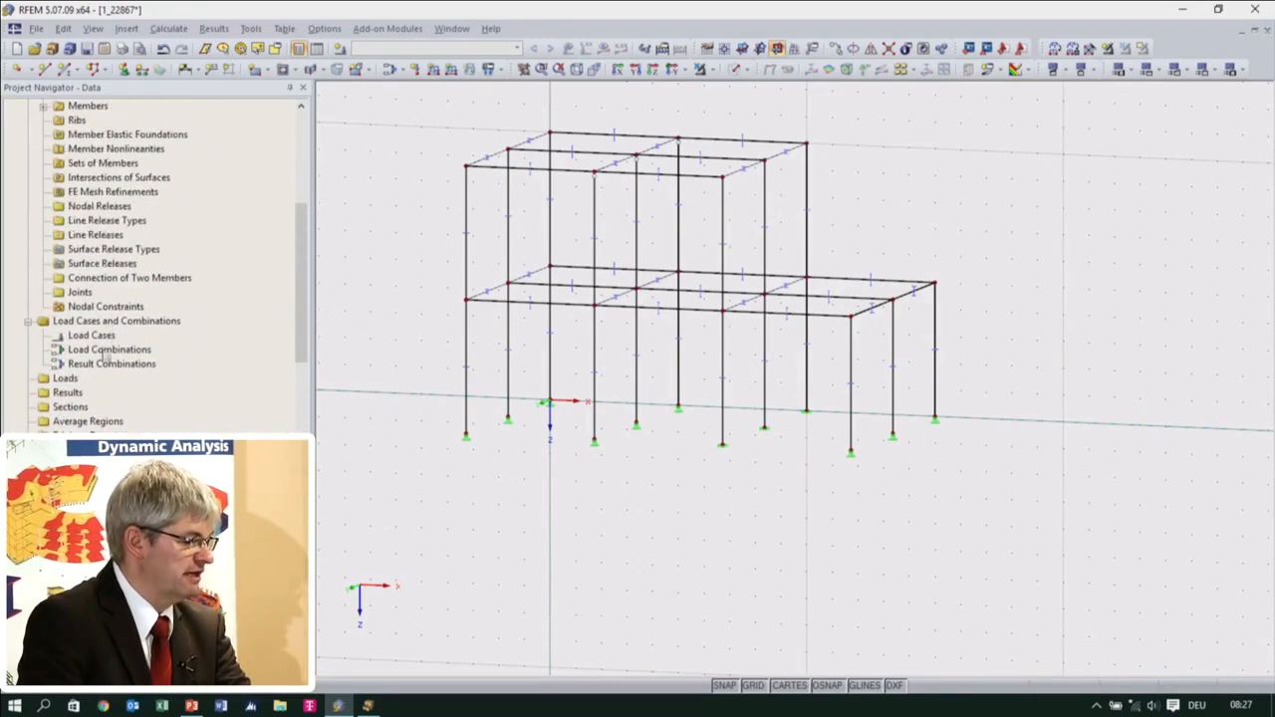
double_click(108, 306)
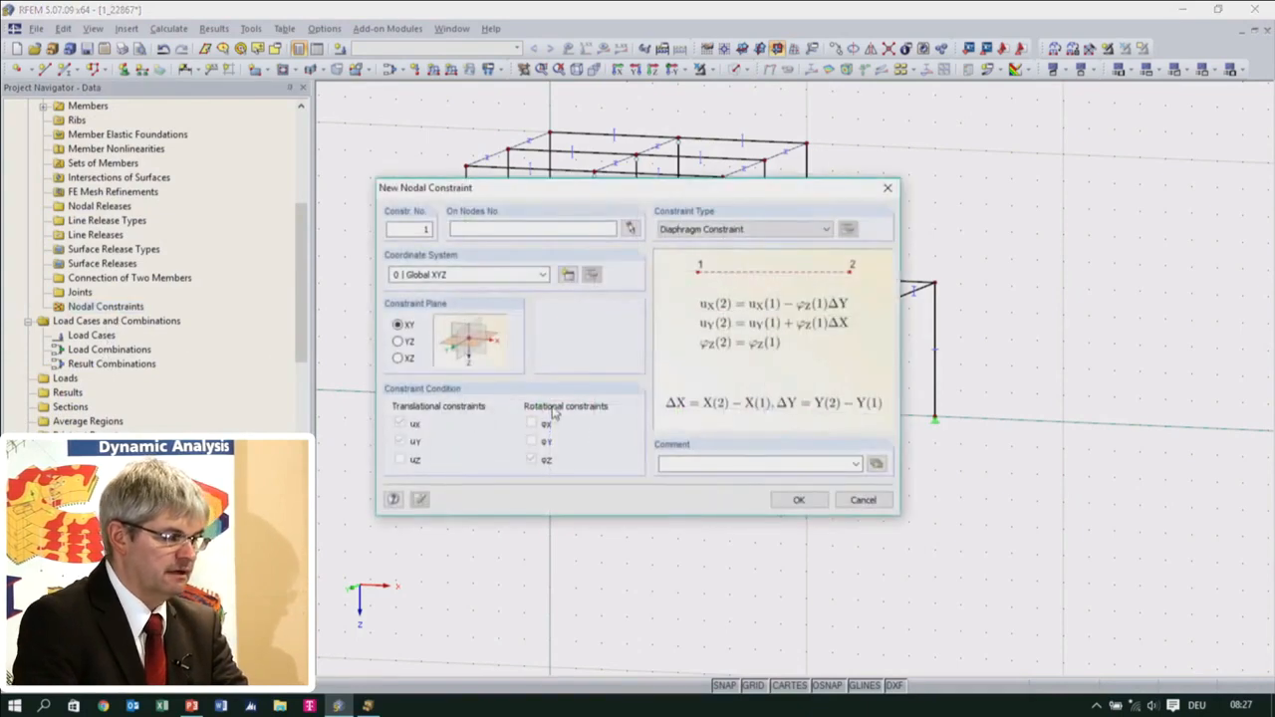
left_click(759, 229)
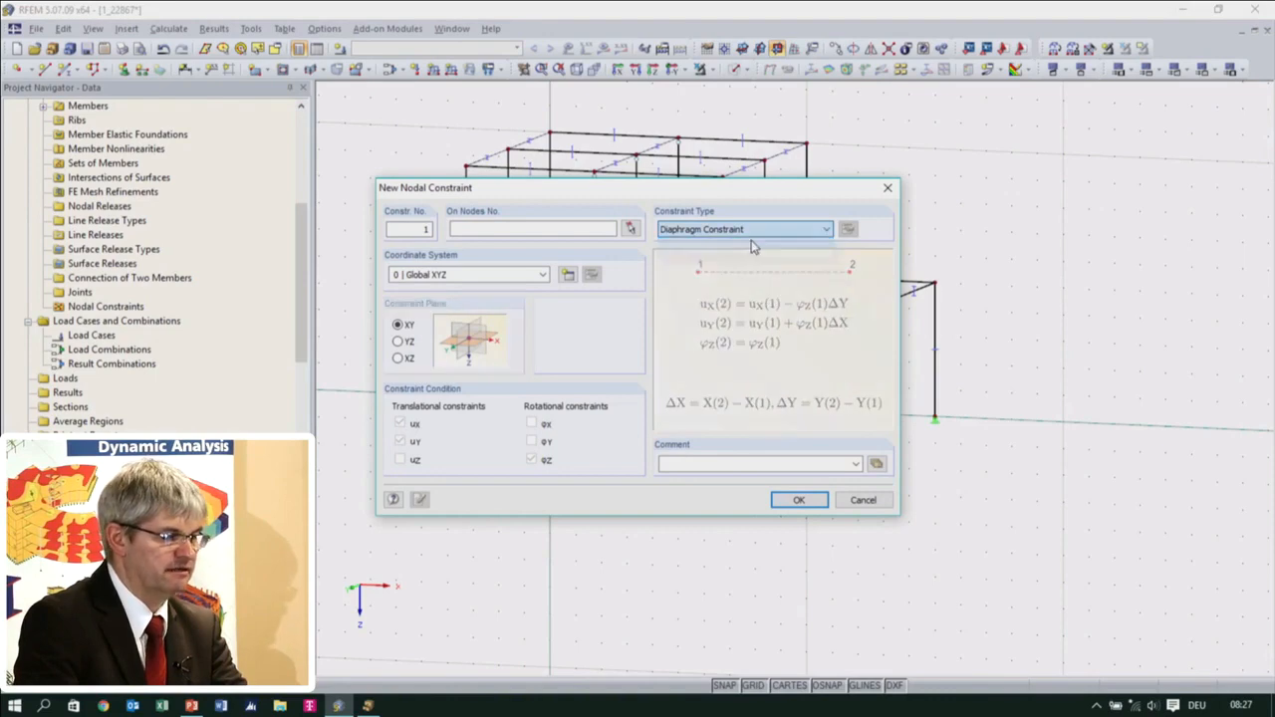
left_click(754, 244)
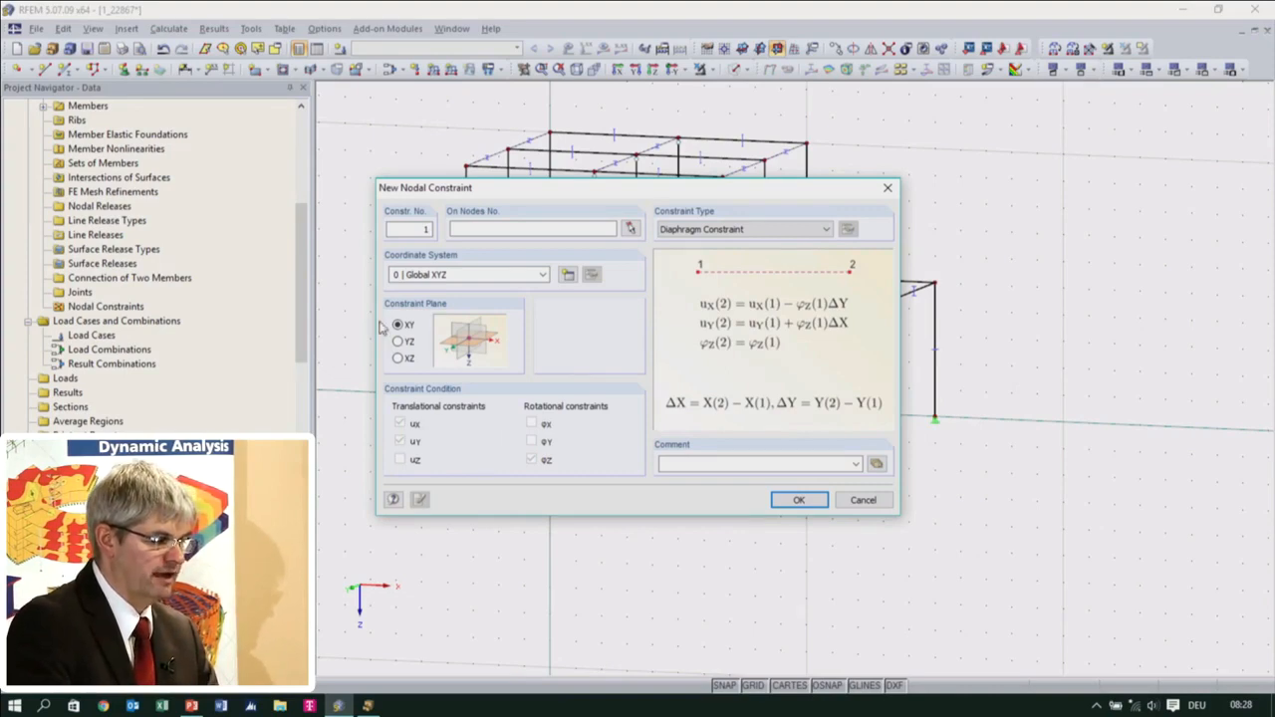
Assign the diaphragm constraint to all nodes at the lower floor level of the frame
left_click(799, 501)
left_click(637, 373)
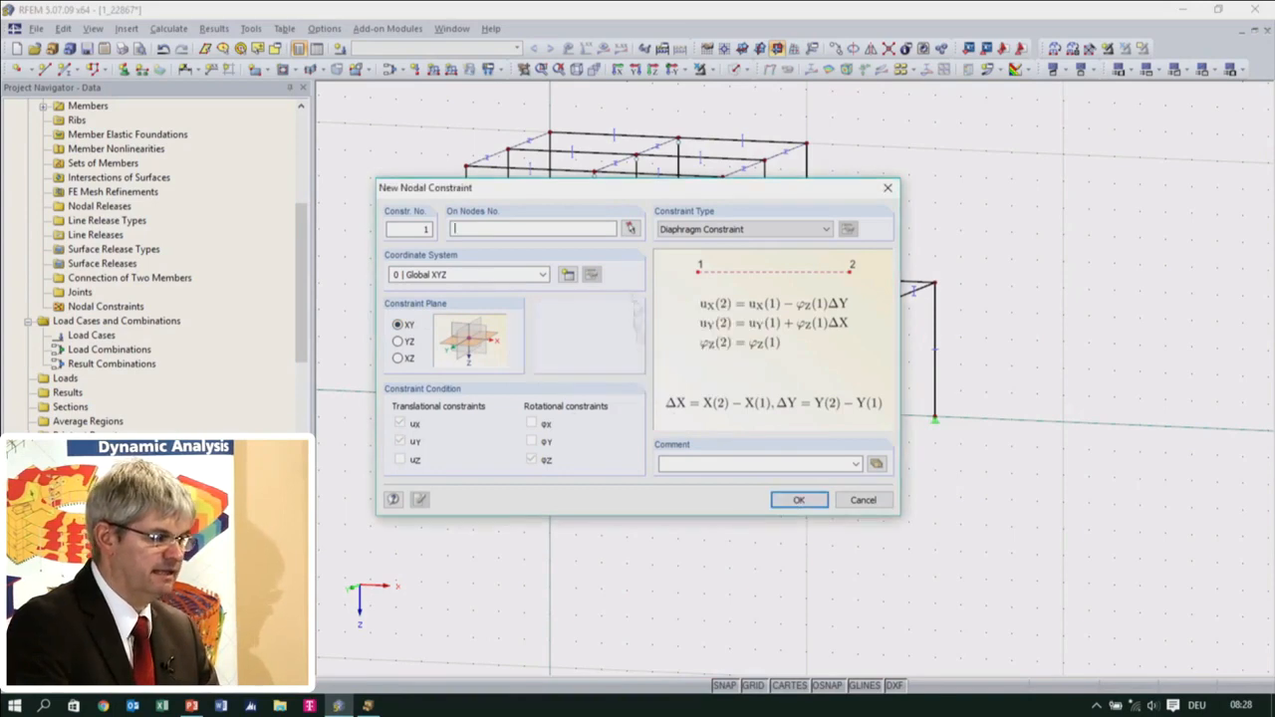
left_click(630, 227)
left_click_drag(443, 249, 1004, 341)
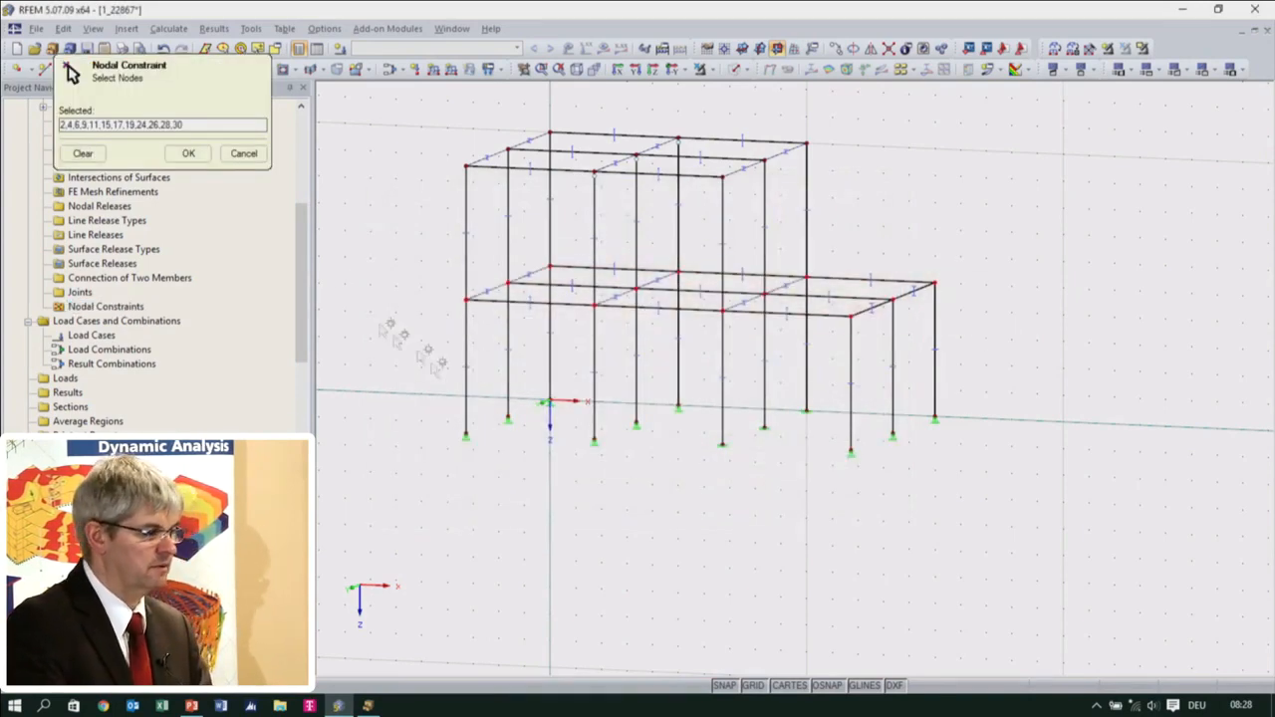
left_click(189, 152)
left_click(799, 499)
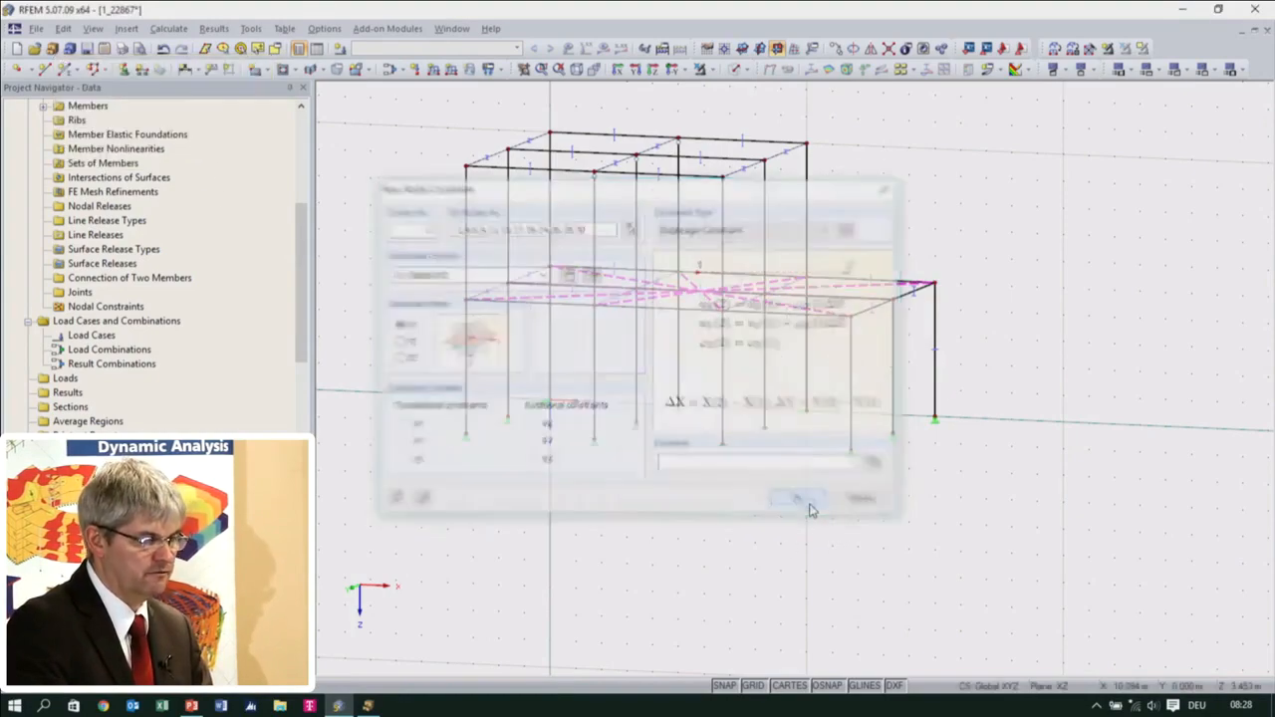
Hide the nodal constraints in the model display
middle_click_drag(736, 475, 786, 419, "ctrl")
middle_click_drag(764, 373, 732, 438, "ctrl")
left_click(731, 438)
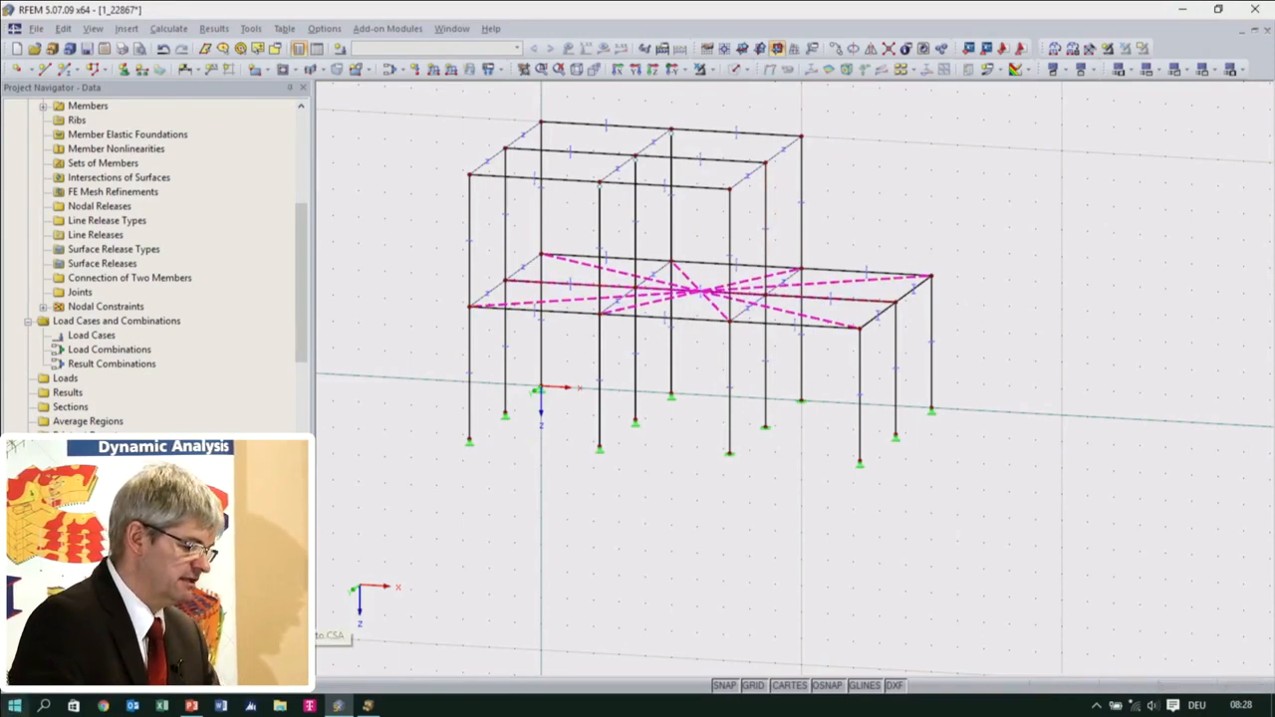
left_click(85, 669)
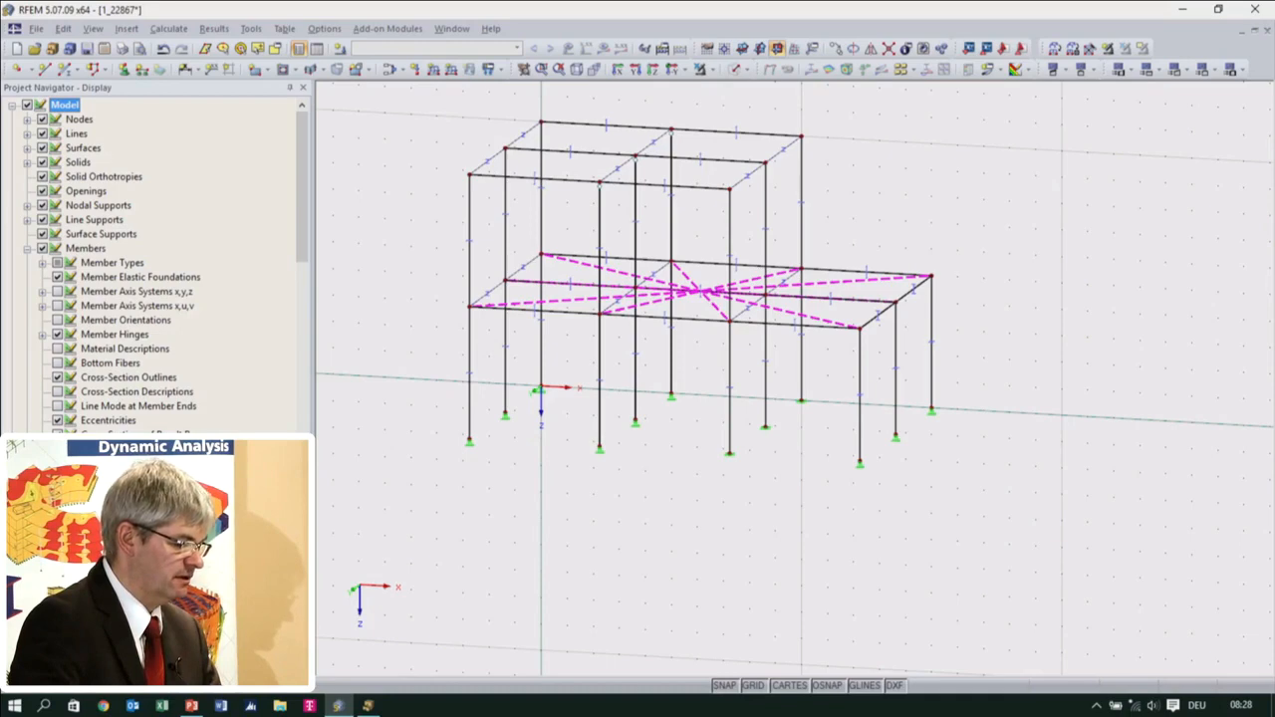
left_click(43, 550)
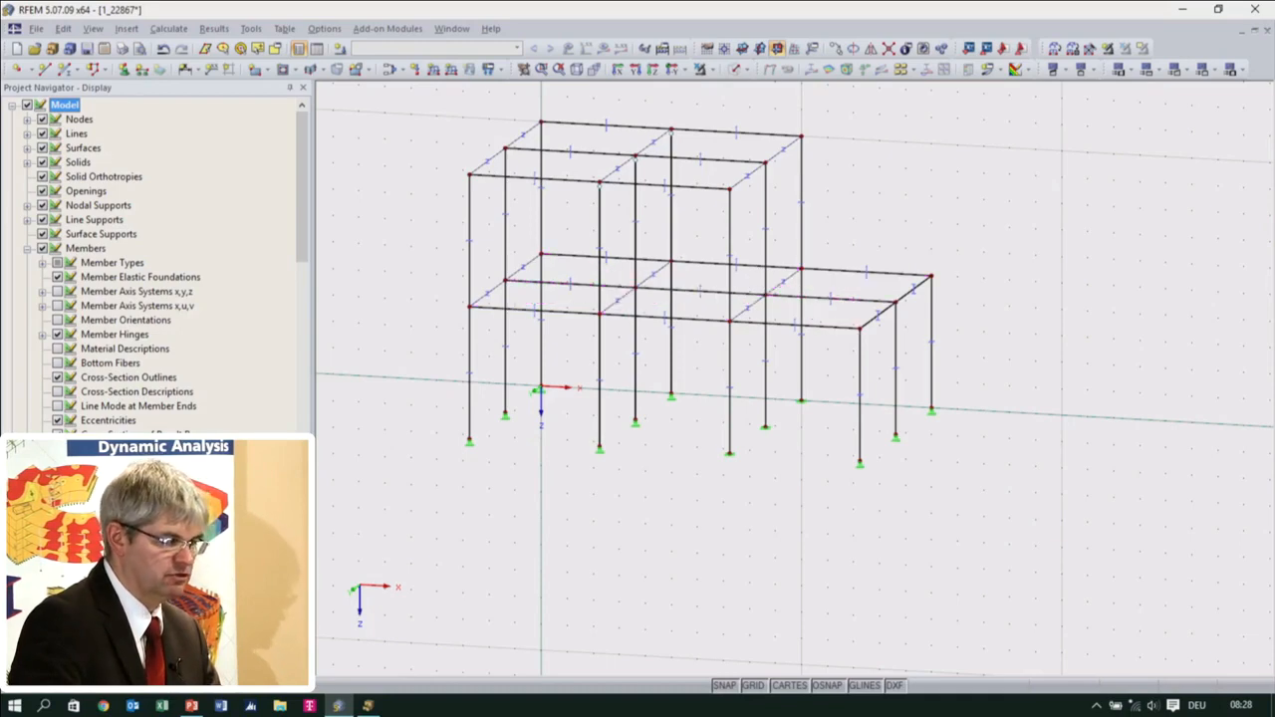
Start generating bracing in cells with Tension members and a new RD 24 cross-section in Steel S 235
middle_click_drag(858, 447, 698, 529, "ctrl")
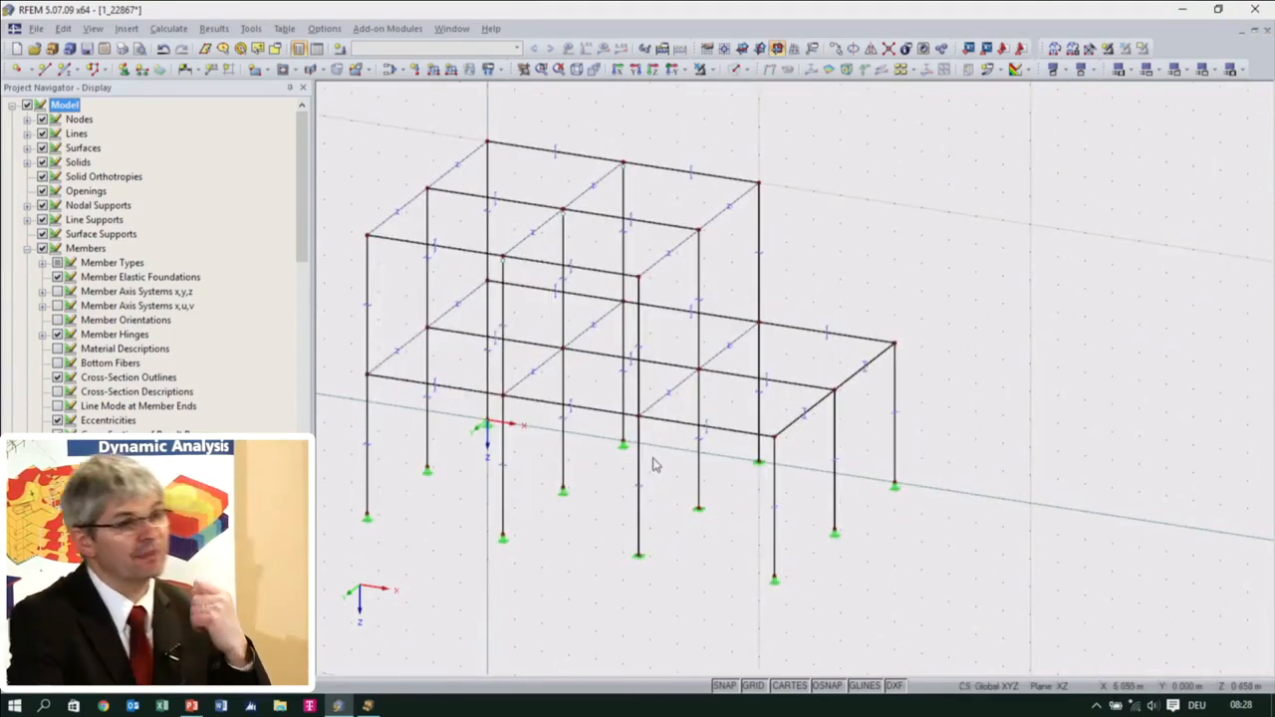
middle_click_drag(747, 463, 714, 293, "ctrl")
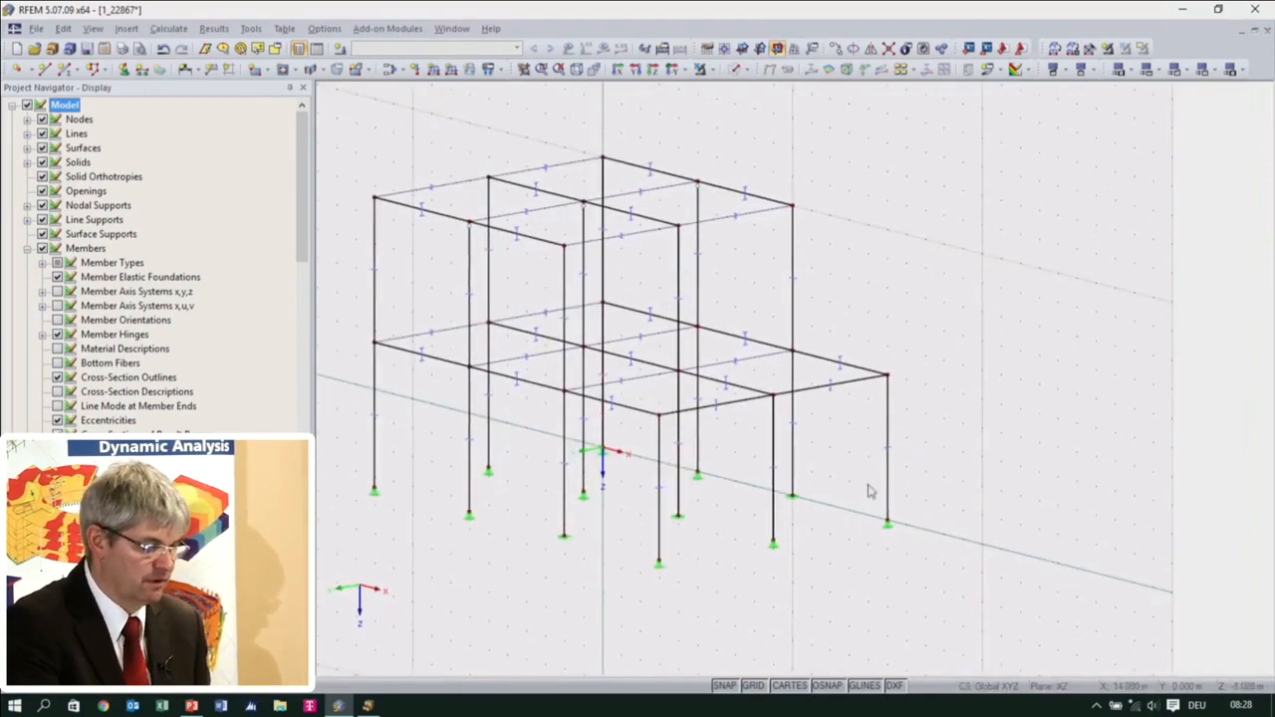
middle_click_drag(876, 537, 926, 416, "ctrl")
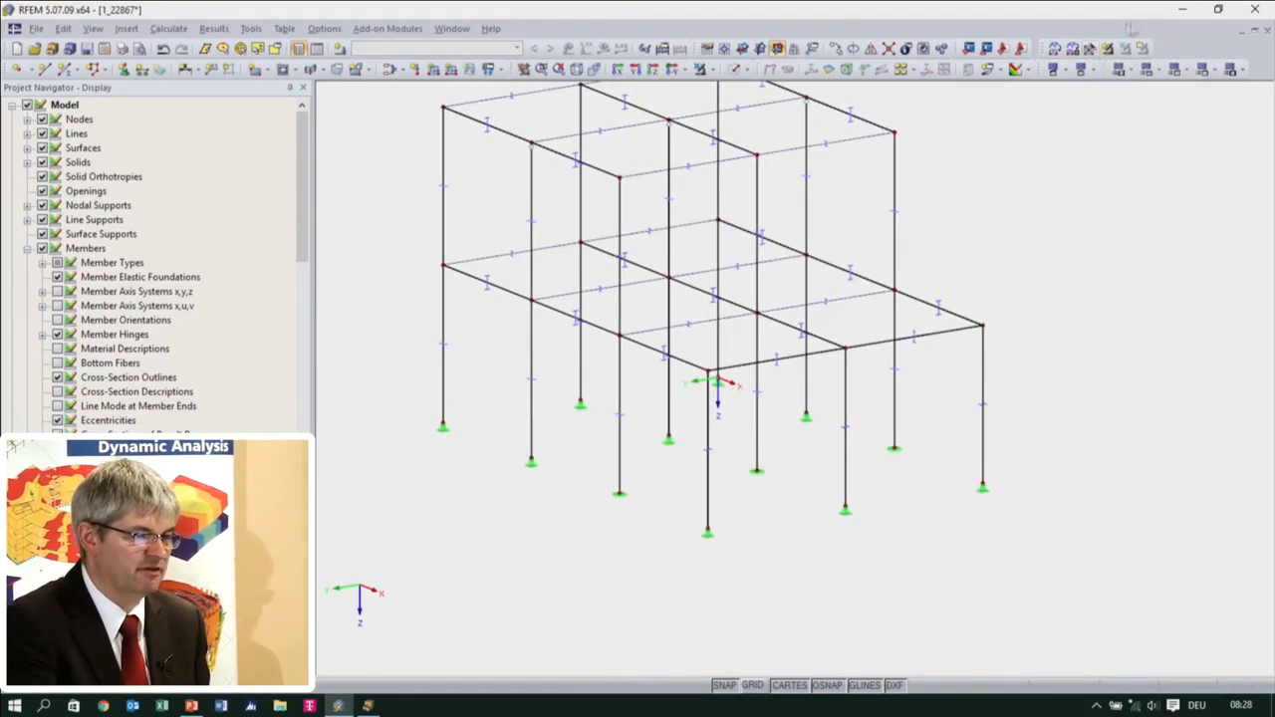
left_click(251, 29)
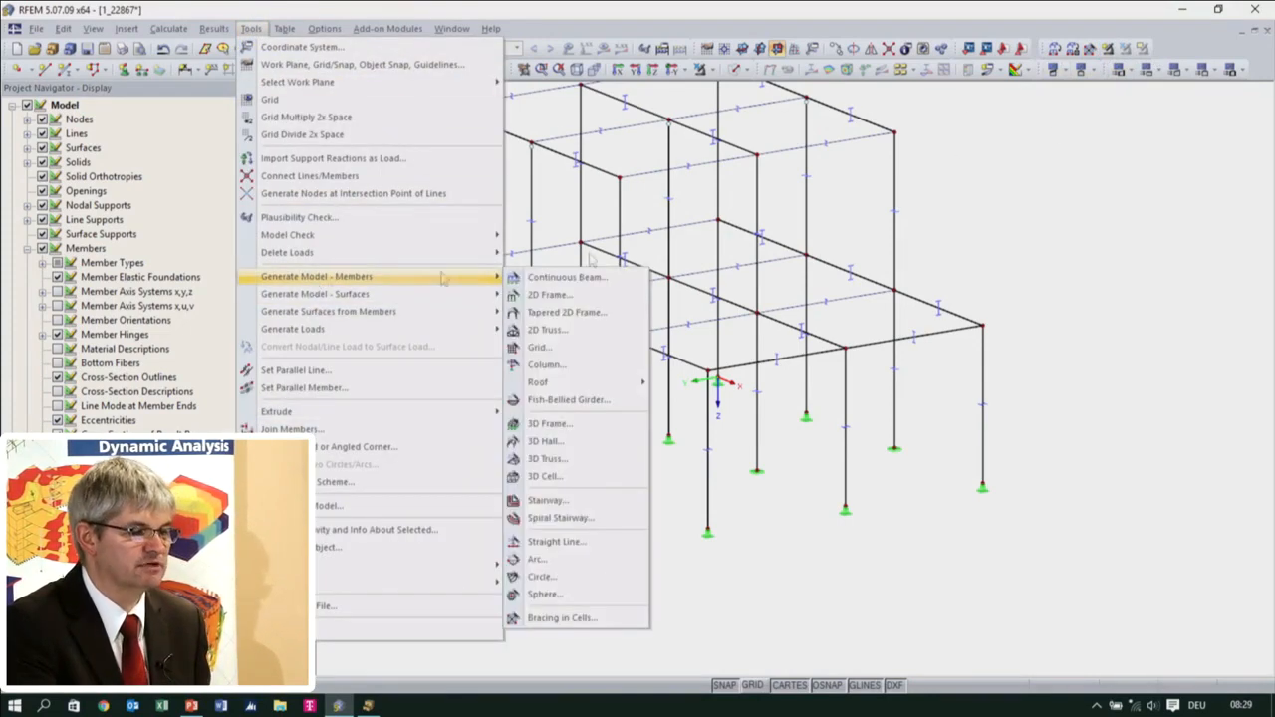
left_click(1116, 138)
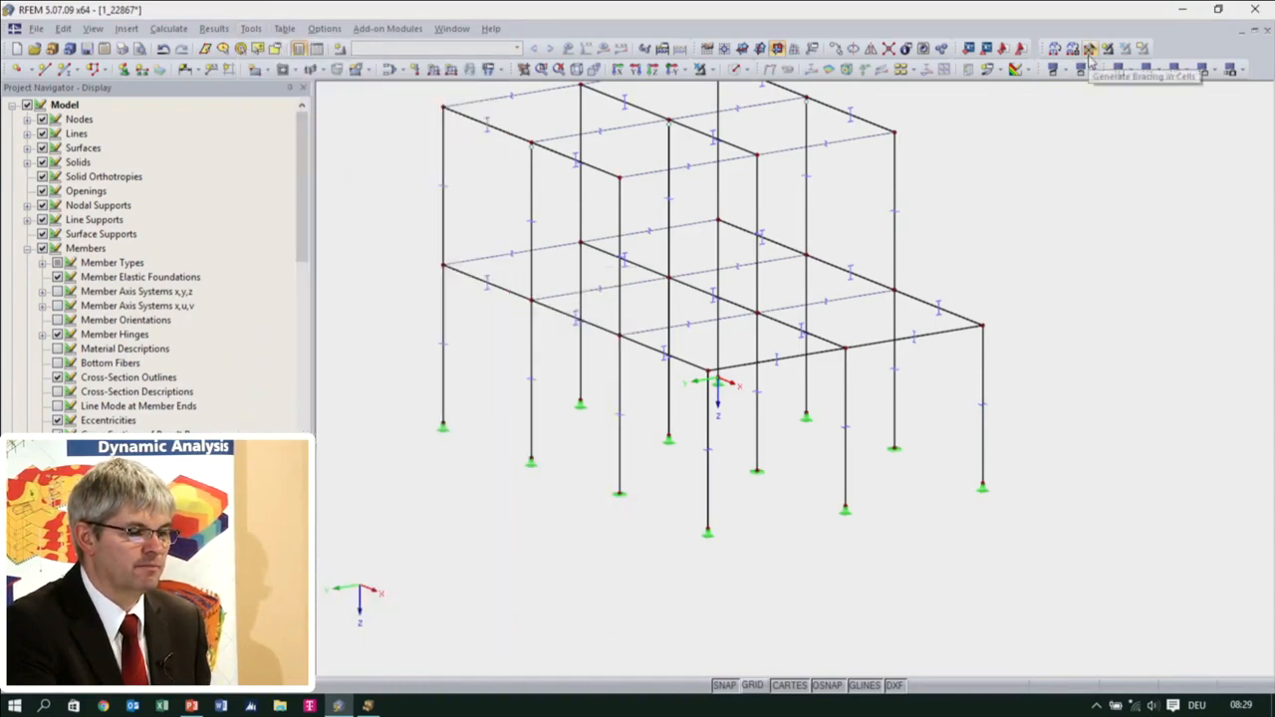
left_click(1090, 50)
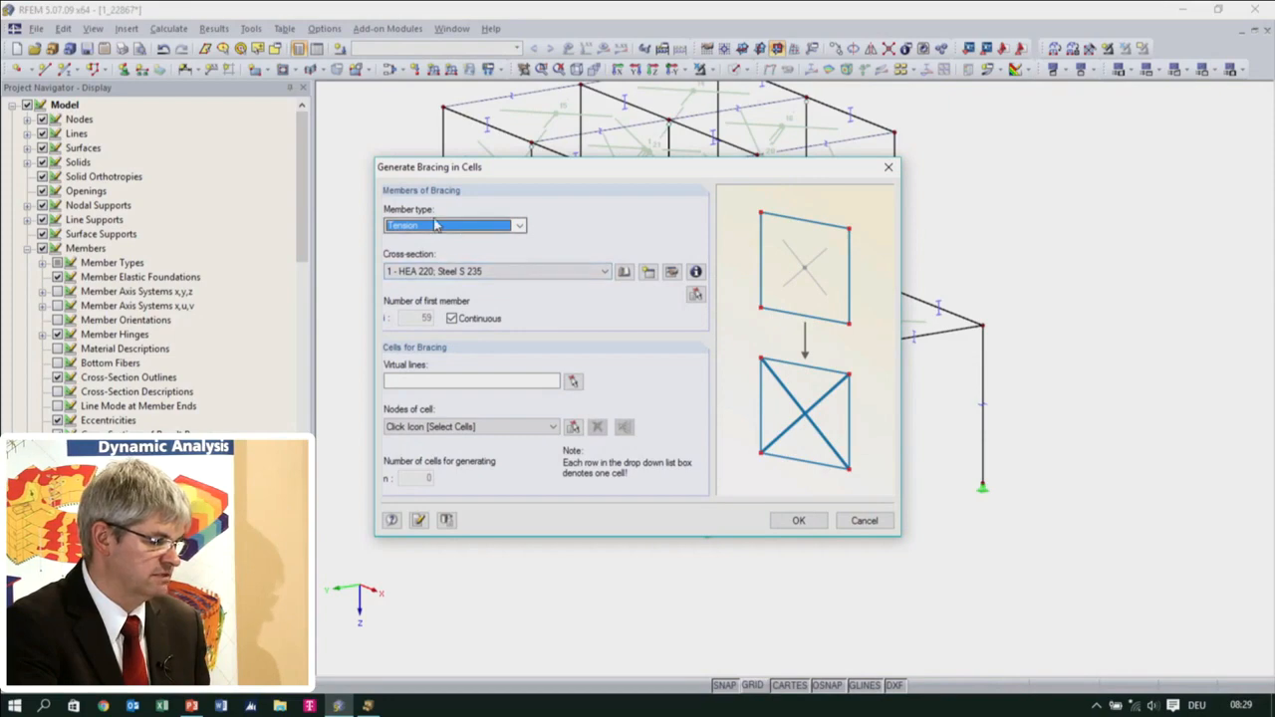
left_click(648, 274)
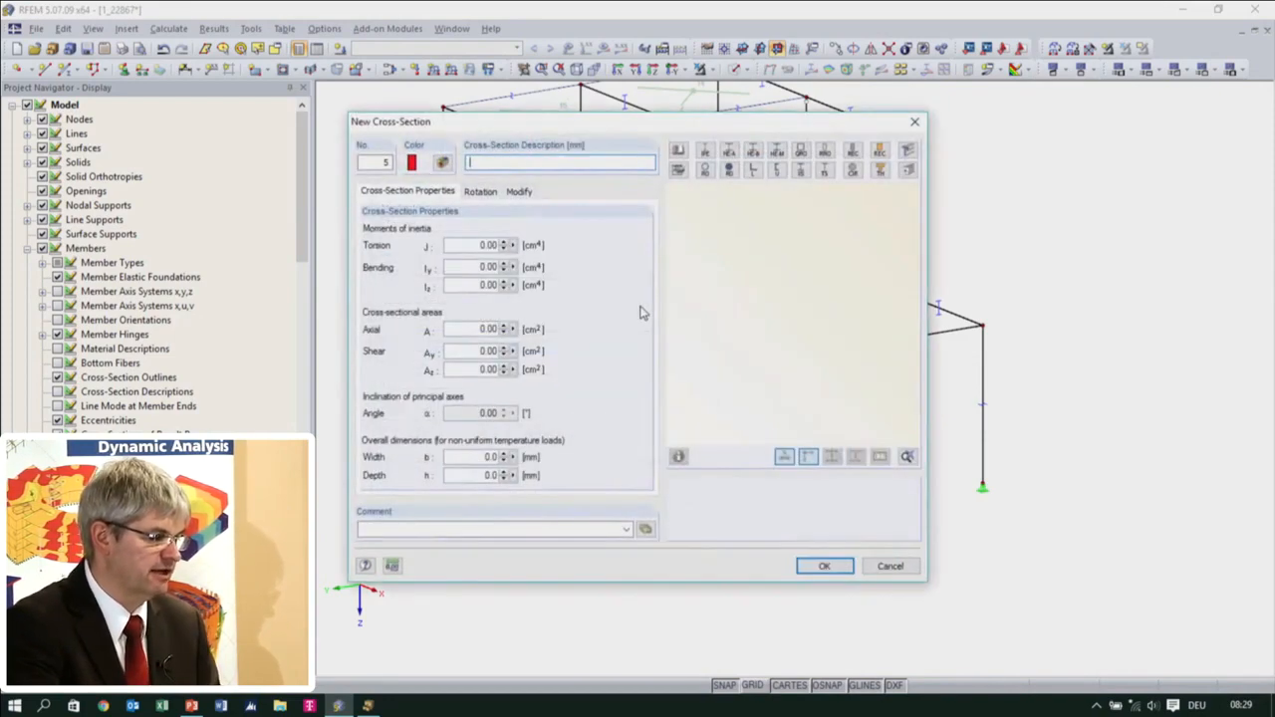
type("rd 24")
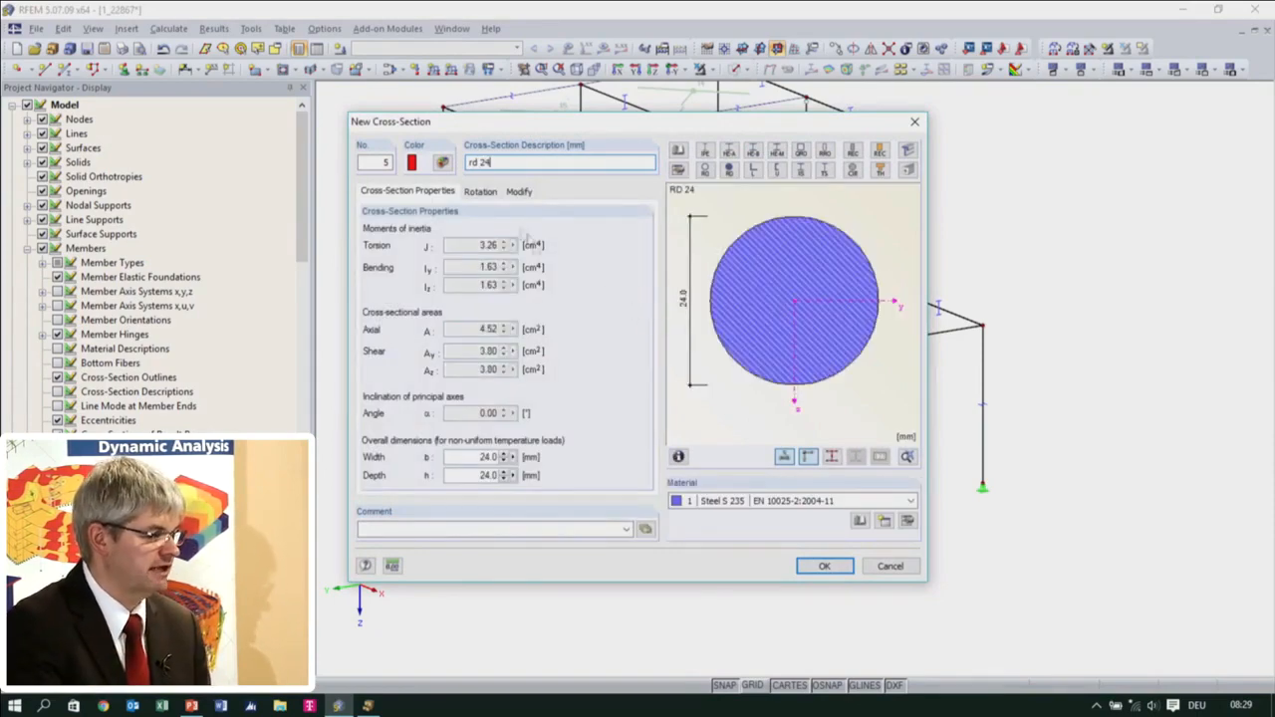
left_click(825, 567)
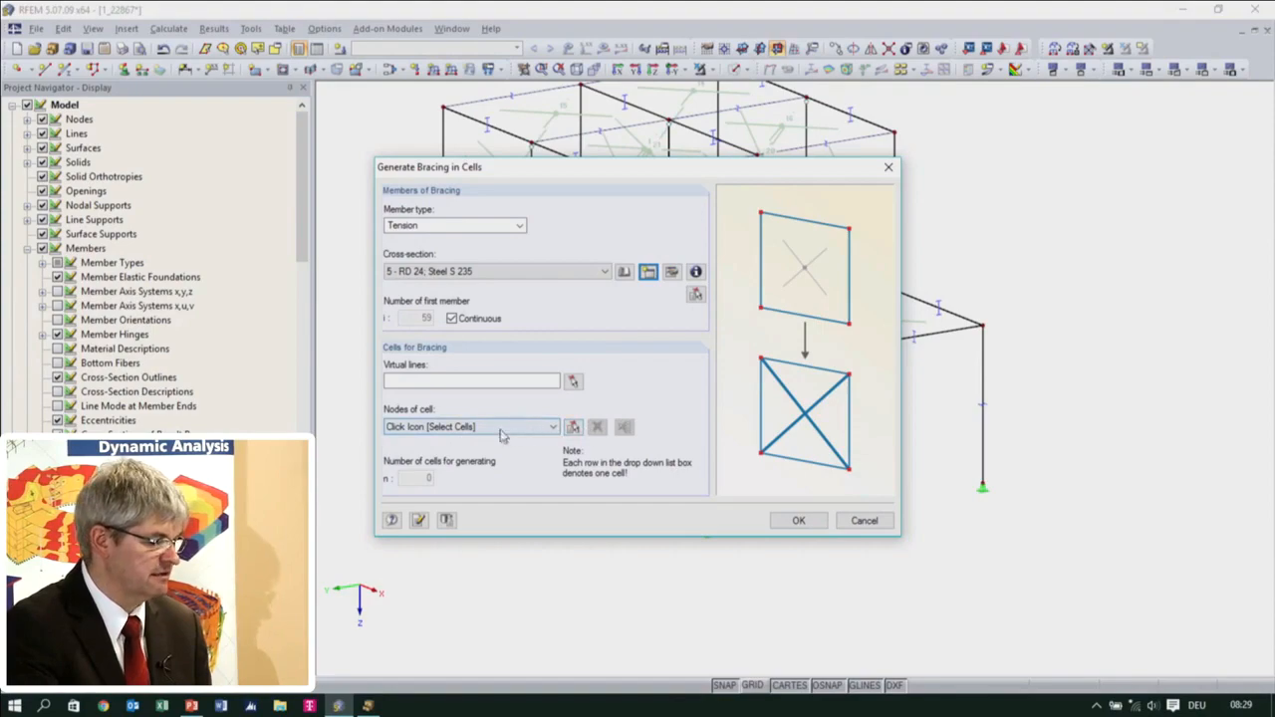
Generate the cross bracing in two adjacent roof cells and the matching upper-storey cell of each end wall (cells 7, 13, 15 and 22)
left_click(572, 426)
middle_click_drag(771, 358, 721, 493, "ctrl")
scroll(675, 313, "up", 1)
left_click(657, 235)
left_click(674, 313)
left_click(641, 276)
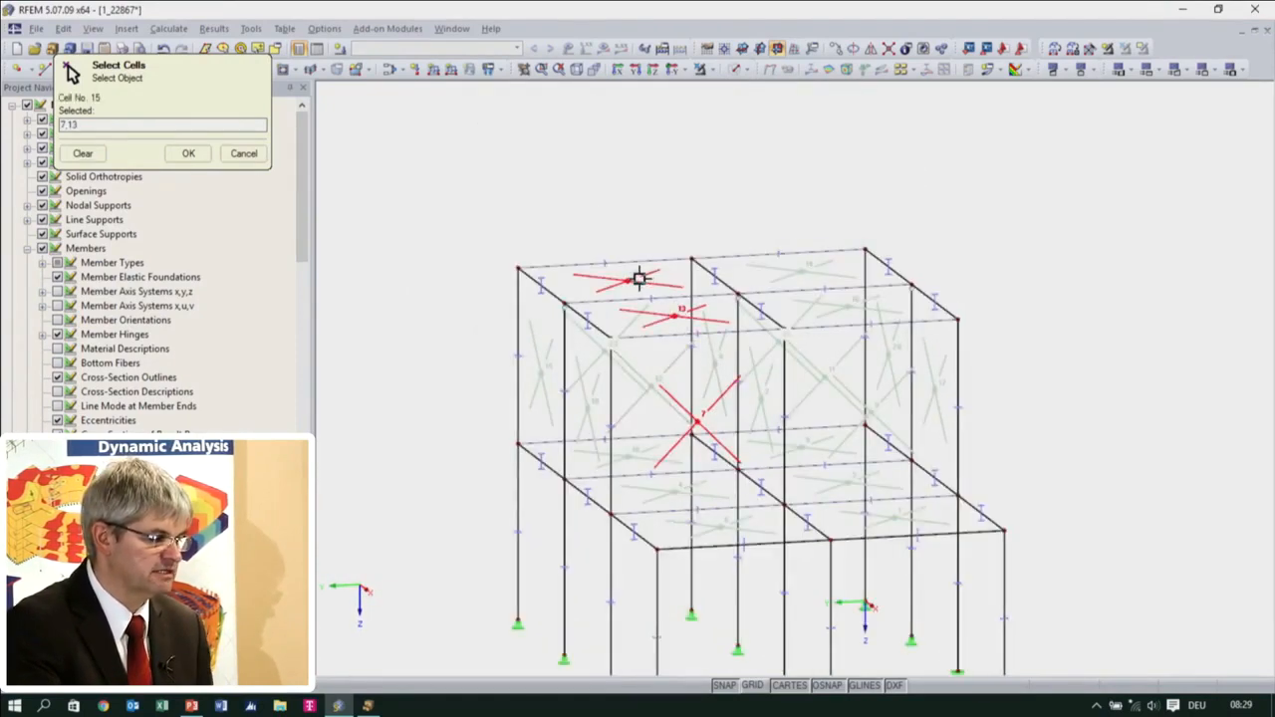
middle_click_drag(631, 387, 650, 427, "ctrl")
left_click(538, 382)
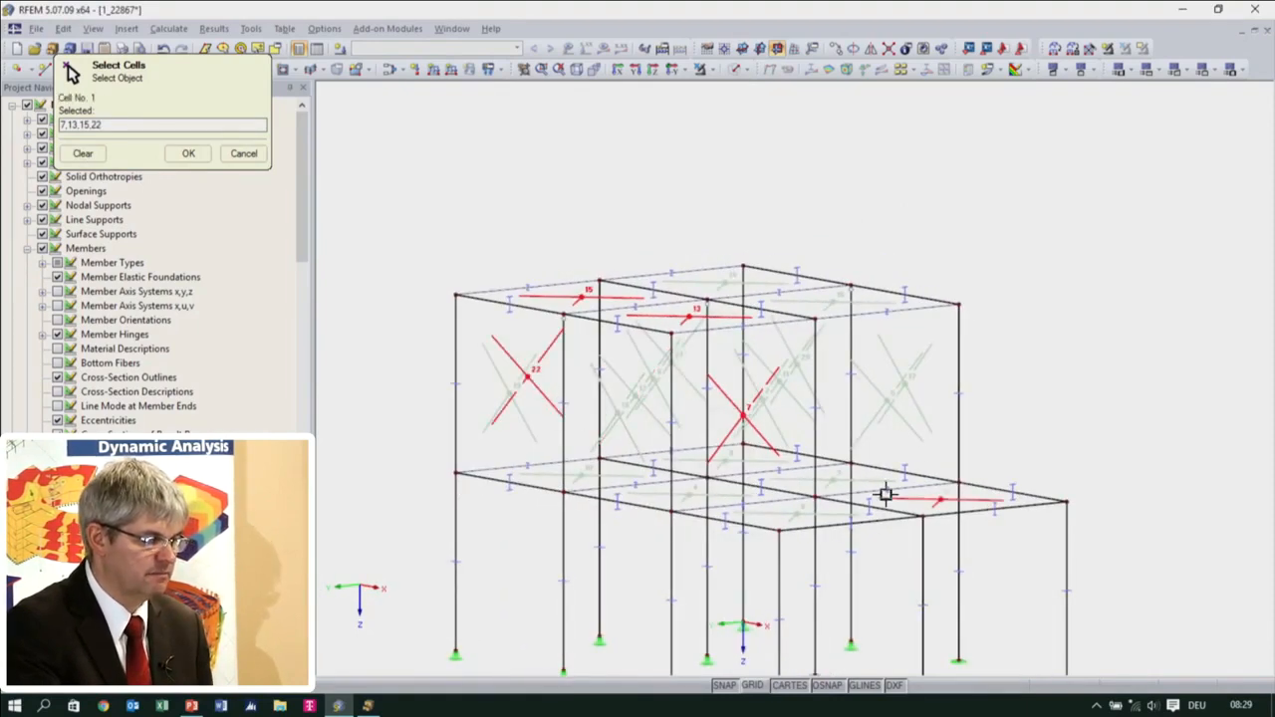
left_click(189, 155)
left_click(800, 521)
Move the upper-storey cross bracing on the wall facing the single-storey bay into the neighbouring cell of that wall
middle_click_drag(790, 555, 790, 372, "ctrl")
scroll(787, 373, "down", 5)
mouse_move(810, 430)
middle_mouse_down("ctrl")
mouse_move(747, 431)
mouse_move(805, 422)
middle_mouse_up("ctrl")
scroll(788, 412, "up", 4)
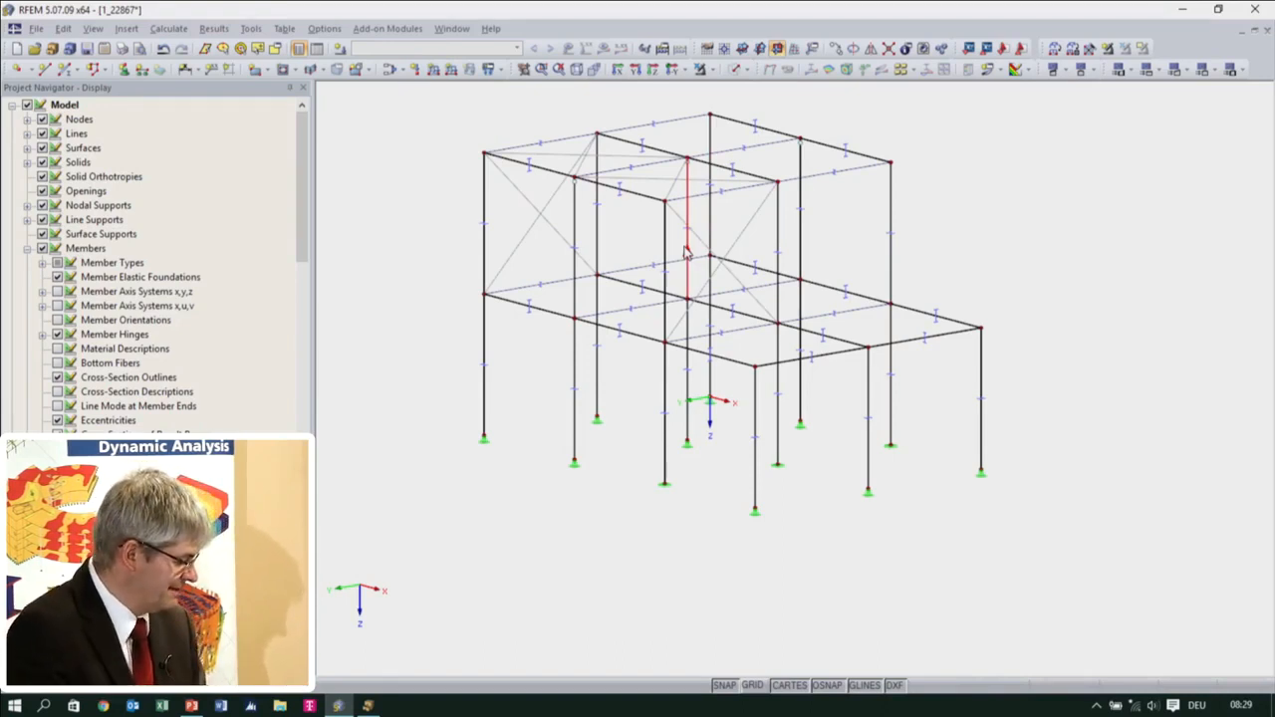
middle_click_drag(685, 254, 767, 267, "ctrl")
left_click(745, 257)
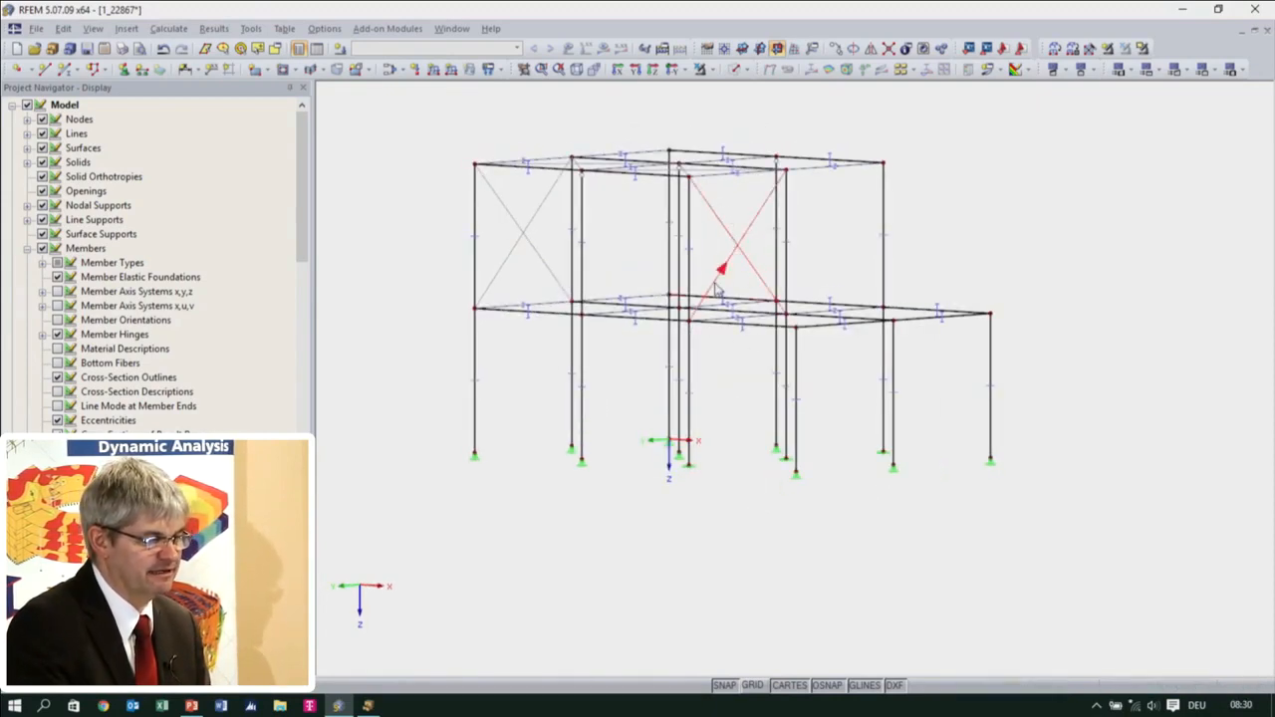
left_click_drag(716, 288, 794, 324)
middle_click_drag(1000, 323, 875, 498, "ctrl")
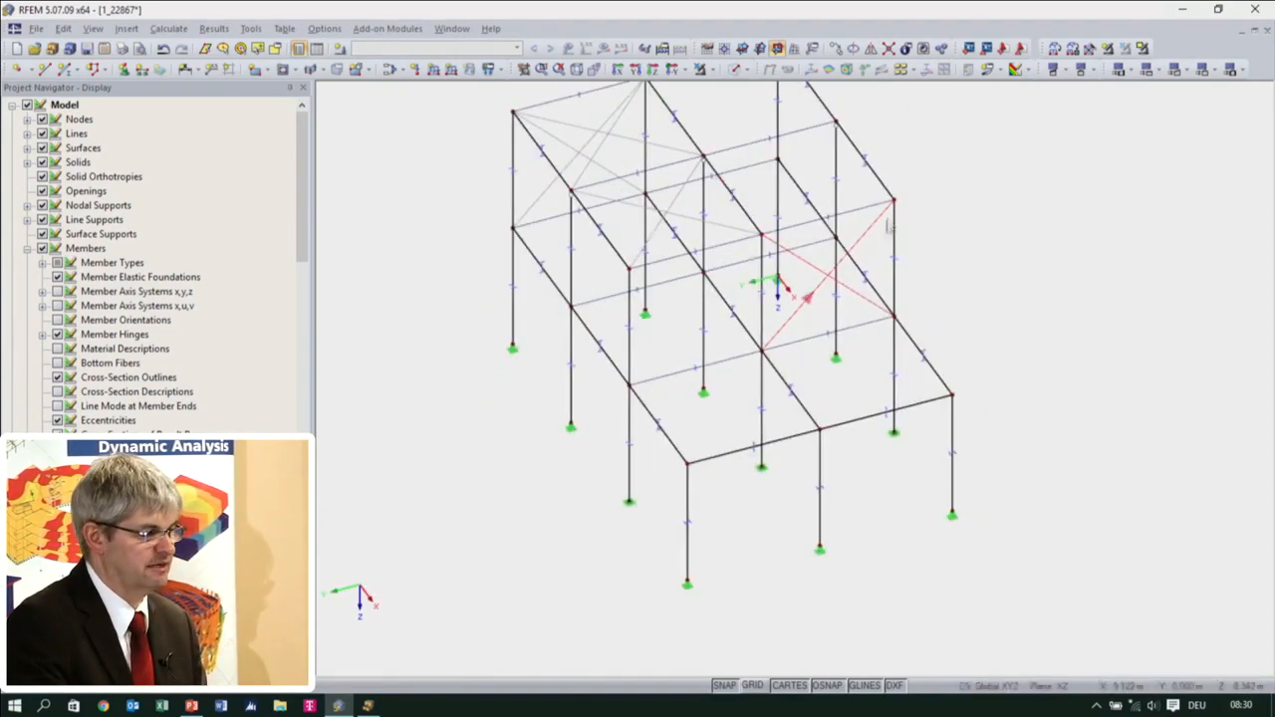
Copy the upper-storey cross bracing of the opposite end wall into the diagonally adjacent cell of its lower storey
middle_click_drag(896, 209, 926, 280, "ctrl")
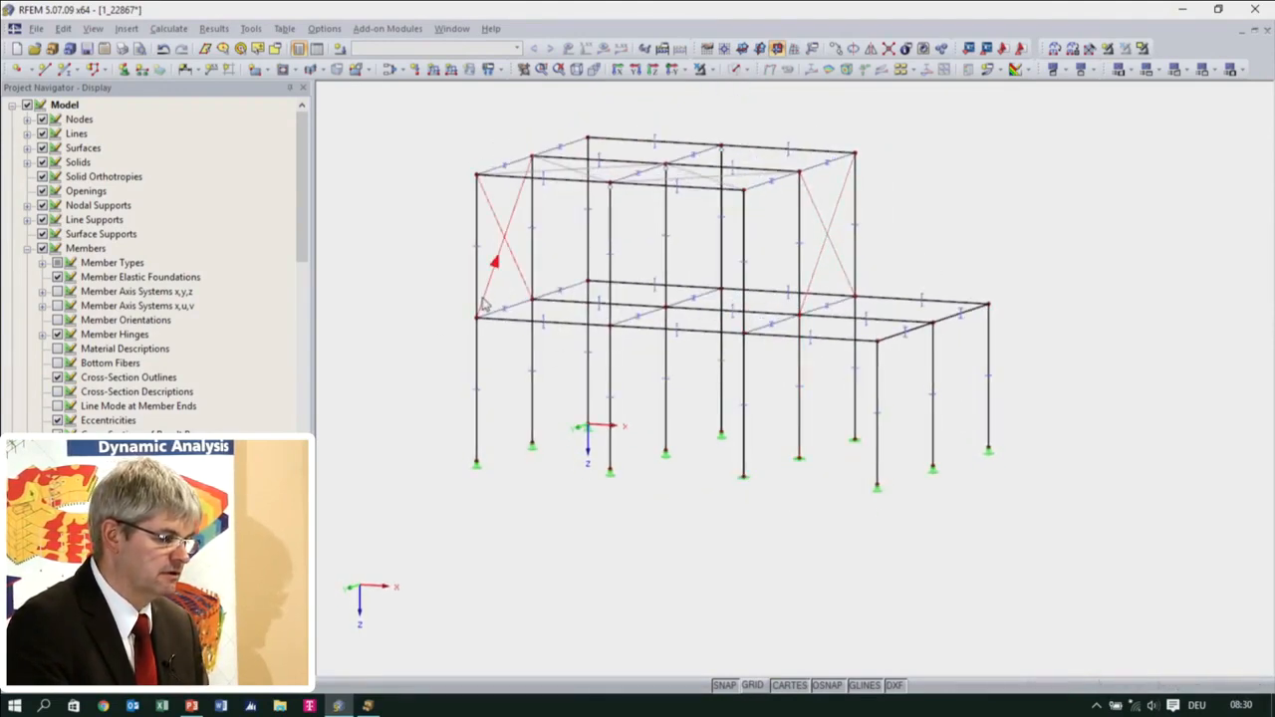
left_click_drag(479, 312, 534, 444, "ctrl")
left_click(562, 463)
middle_click_drag(571, 469, 510, 591, "ctrl")
Hide the cross-section outlines of the members in the model display
middle_click_drag(419, 560, 630, 517, "ctrl")
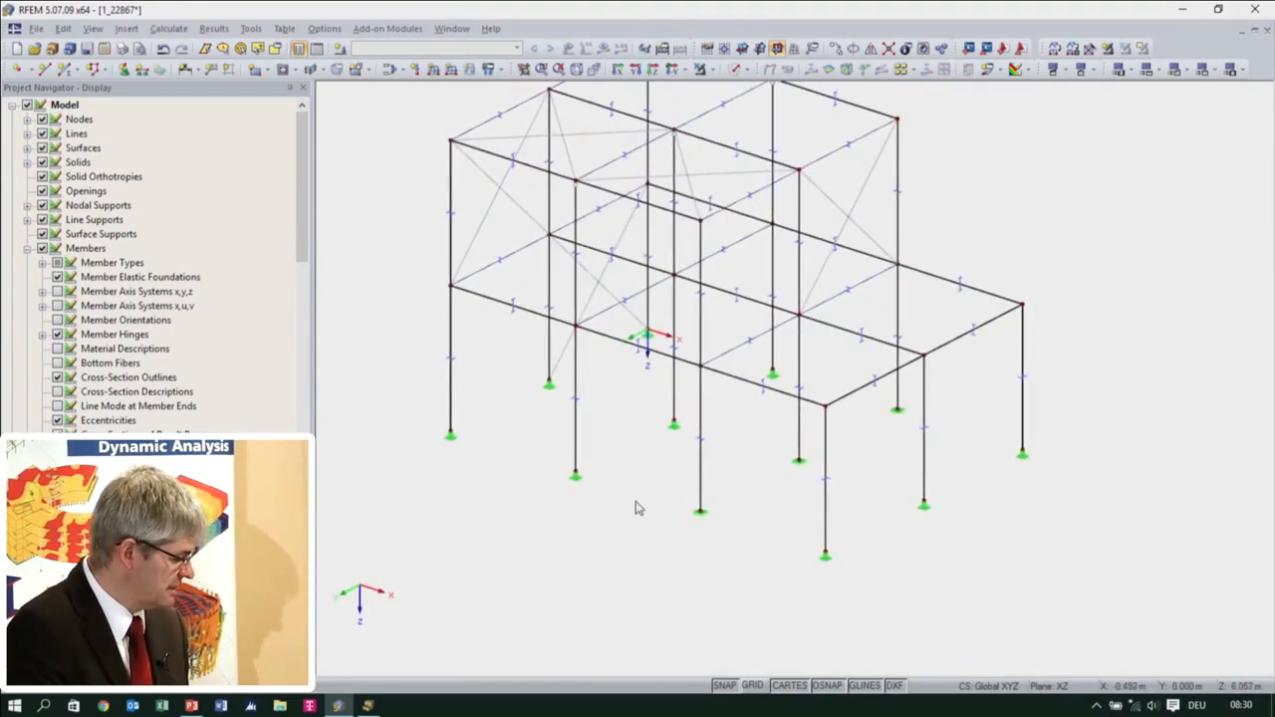
middle_click_drag(717, 512, 754, 555, "ctrl")
right_click(754, 554)
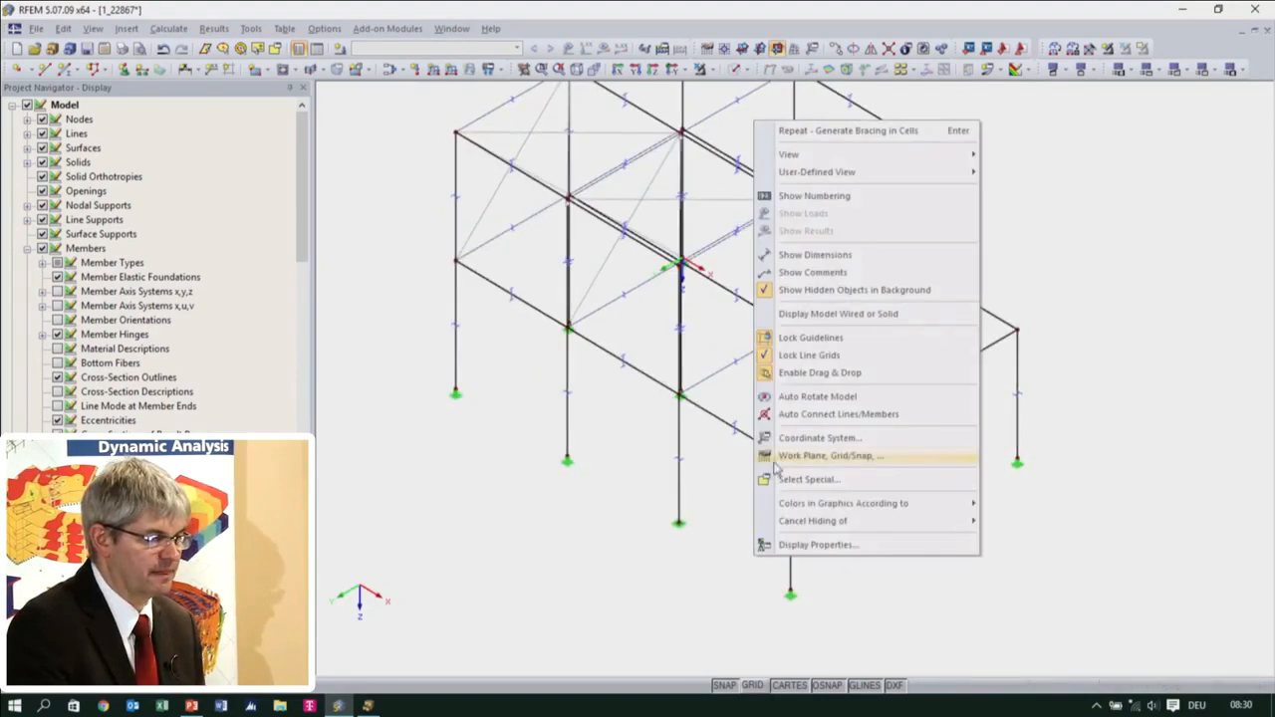
left_click(679, 527)
middle_click_drag(684, 514, 657, 607, "ctrl")
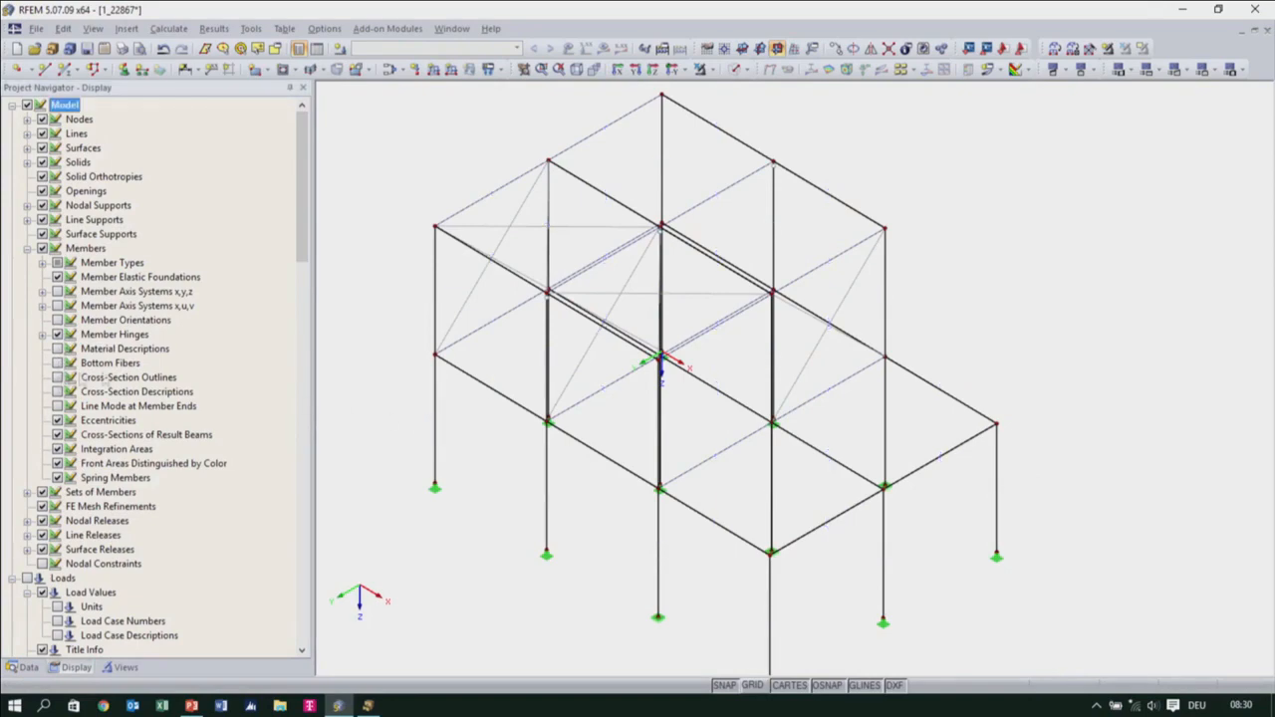
Open the Building line grid for editing from the model's guide objects
middle_click_drag(484, 401, 518, 326, "ctrl")
middle_click_drag(614, 373, 604, 330)
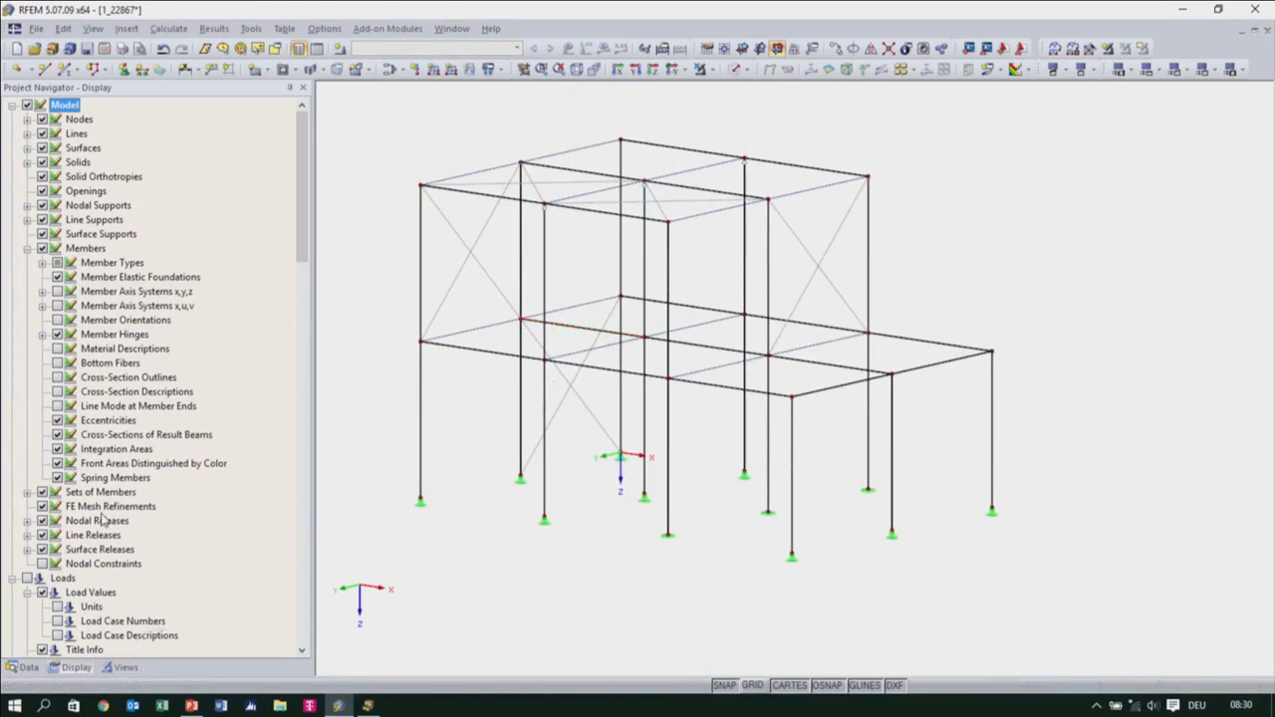
left_click(25, 667)
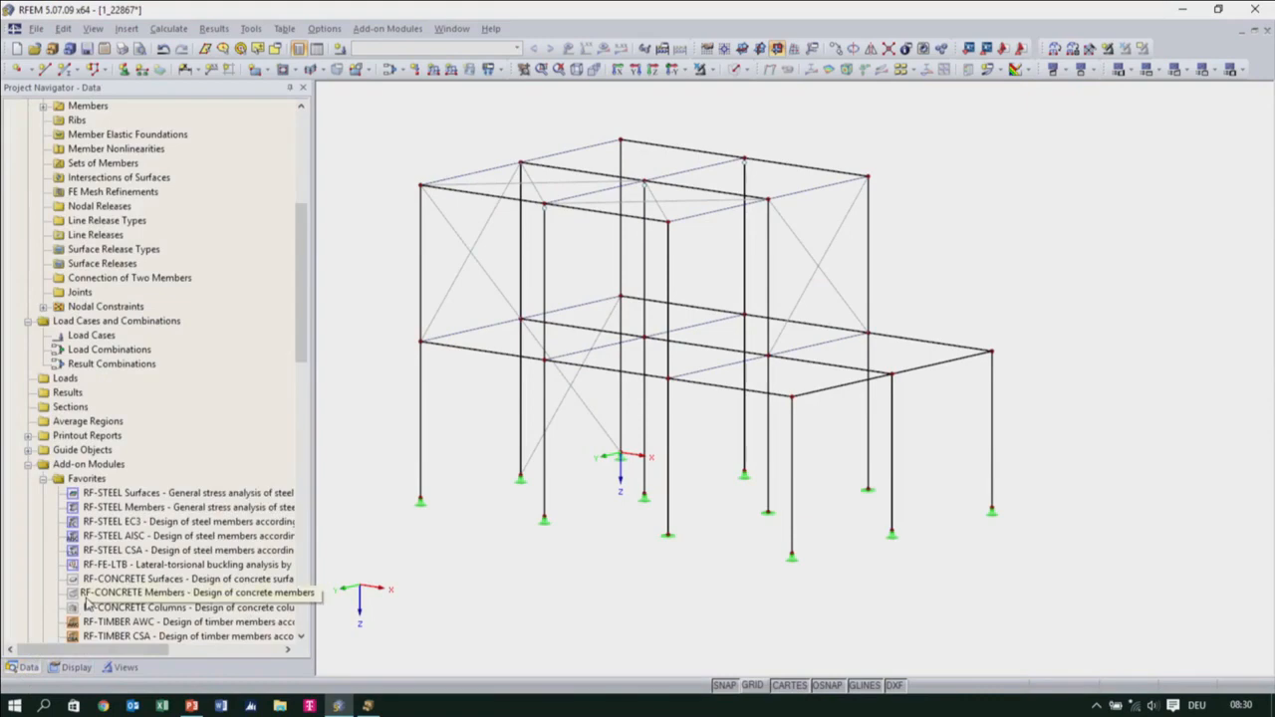
scroll(120, 370, "up", 3)
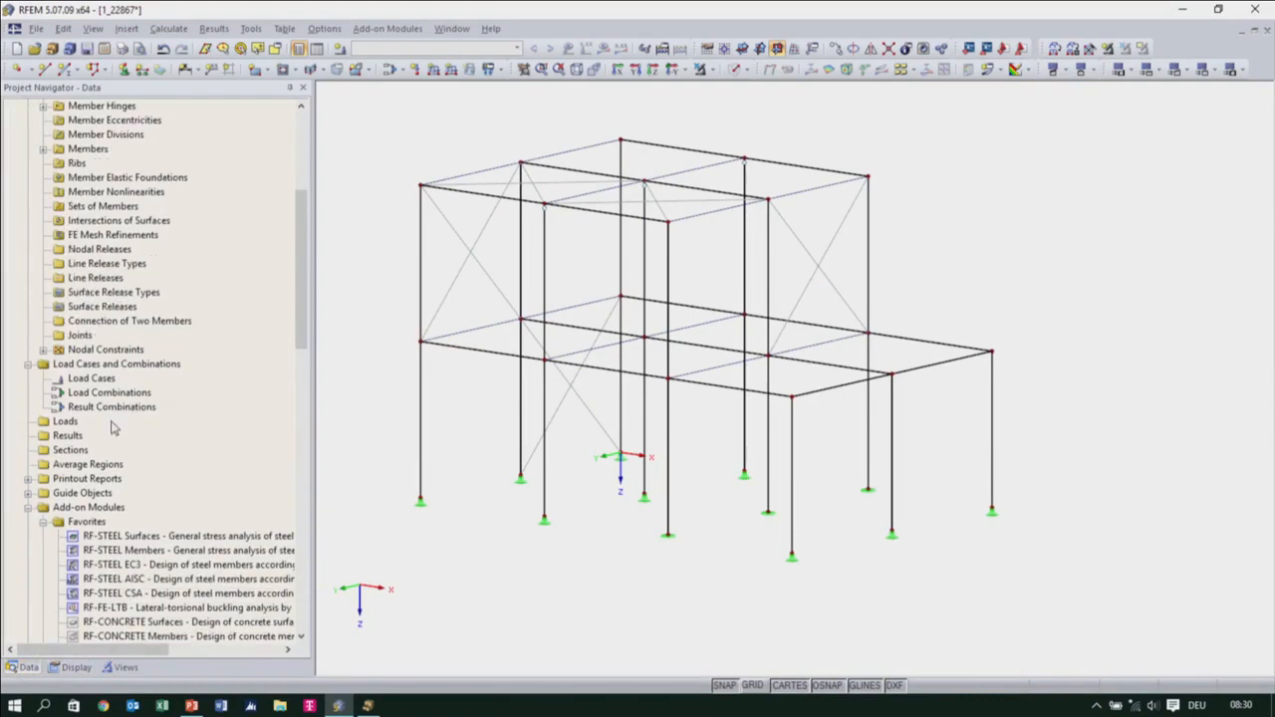
scroll(113, 426, "down", 4)
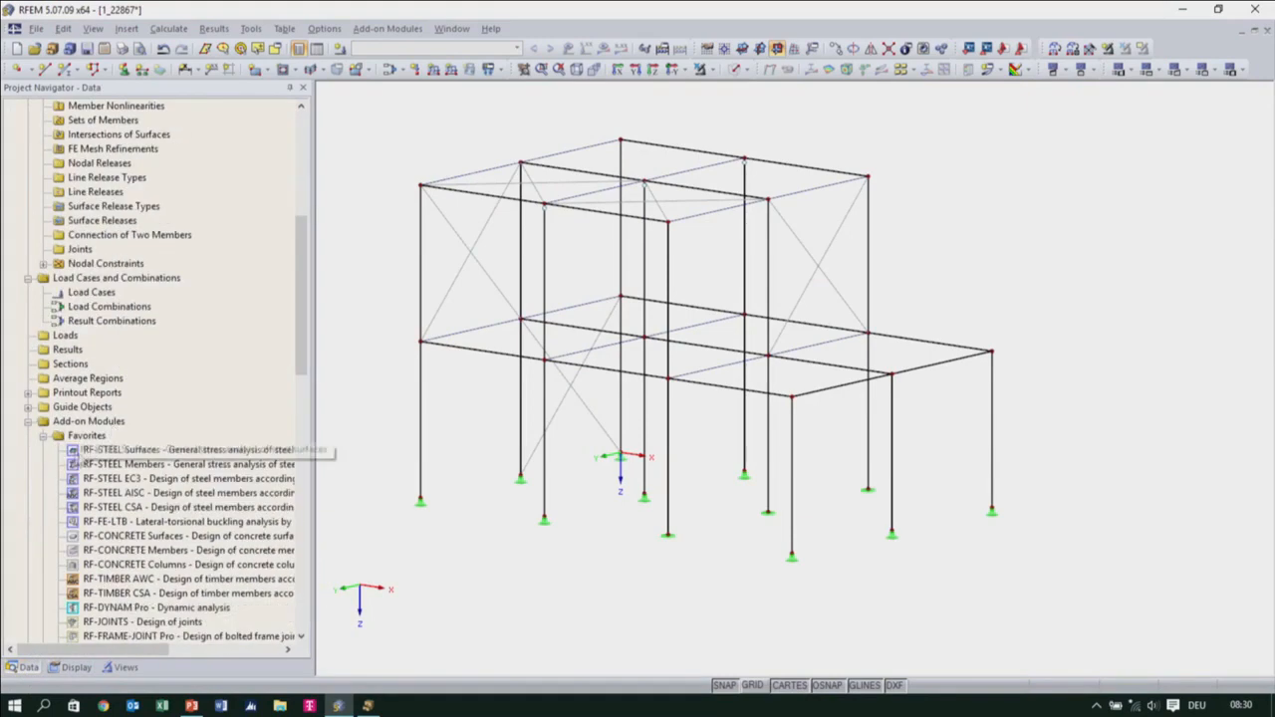
left_click(27, 407)
scroll(113, 427, "down", 1)
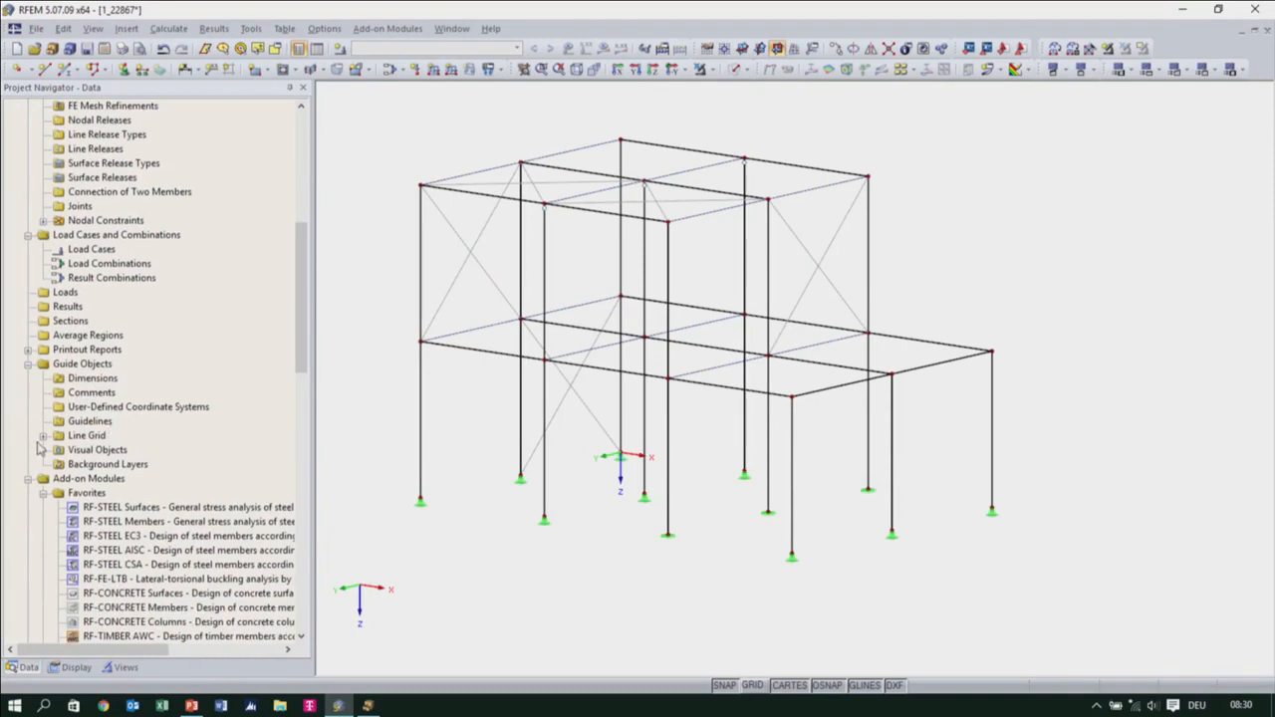
left_click(43, 435)
left_click(107, 450)
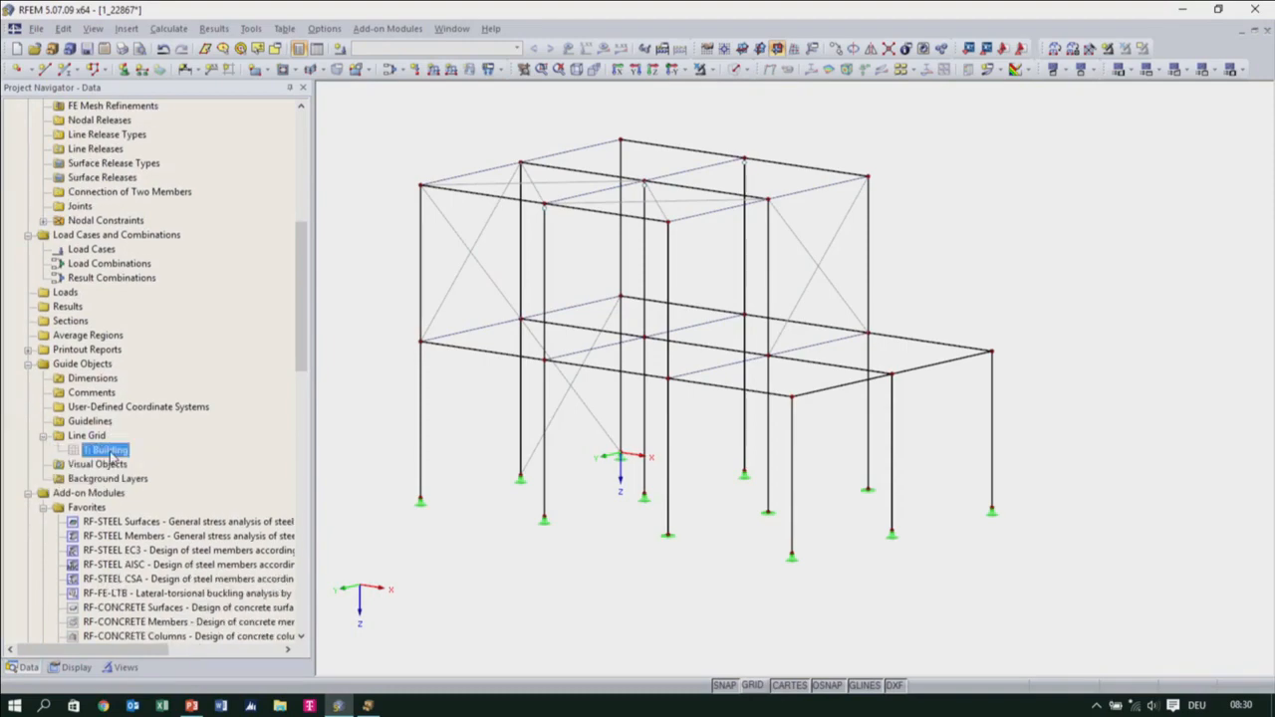
double_click(109, 451)
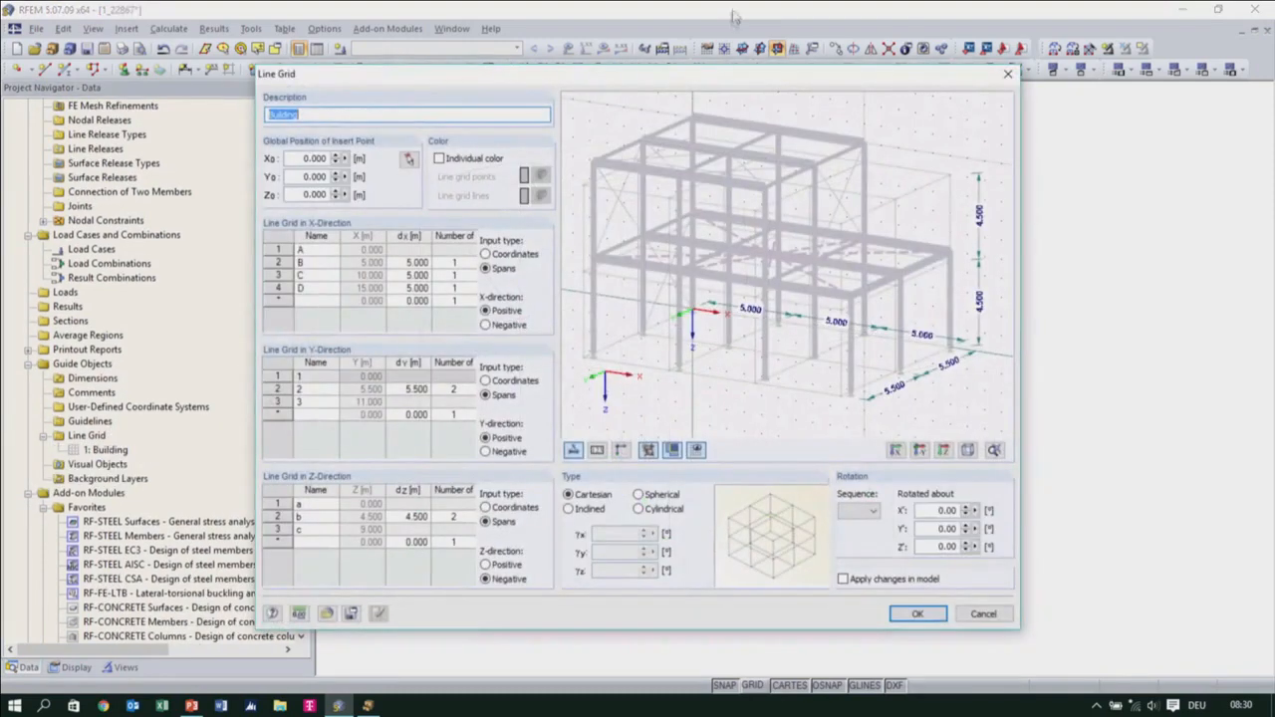
left_click_drag(715, 77, 685, 66)
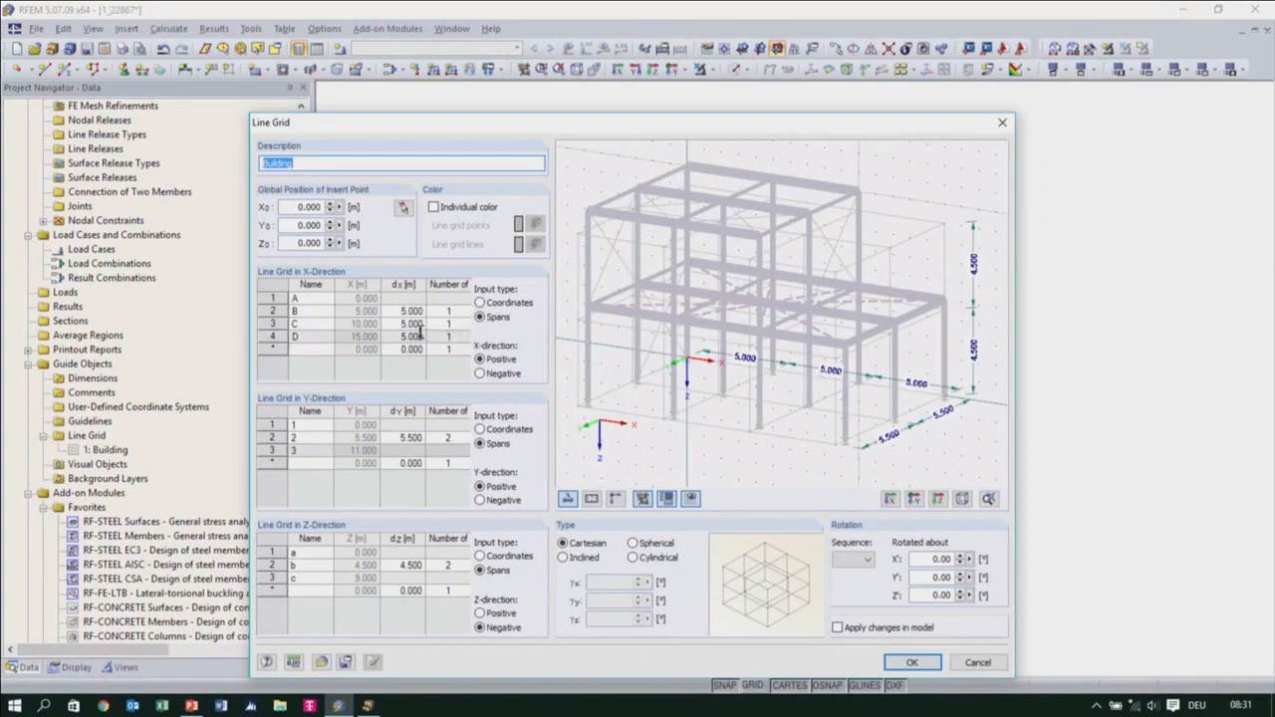
Set the Building line grid's spans to 5.000 m in the Y-direction and 5.000 m in the Z-direction
left_click(416, 437)
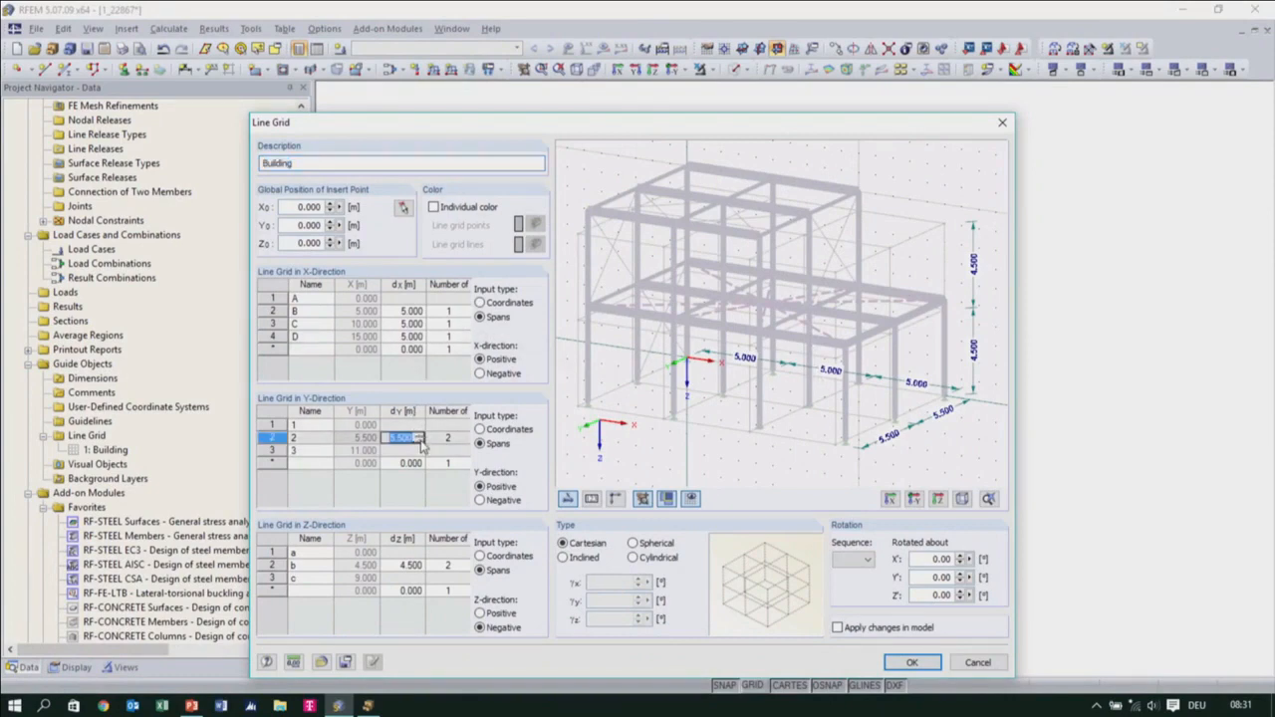
type("5.000")
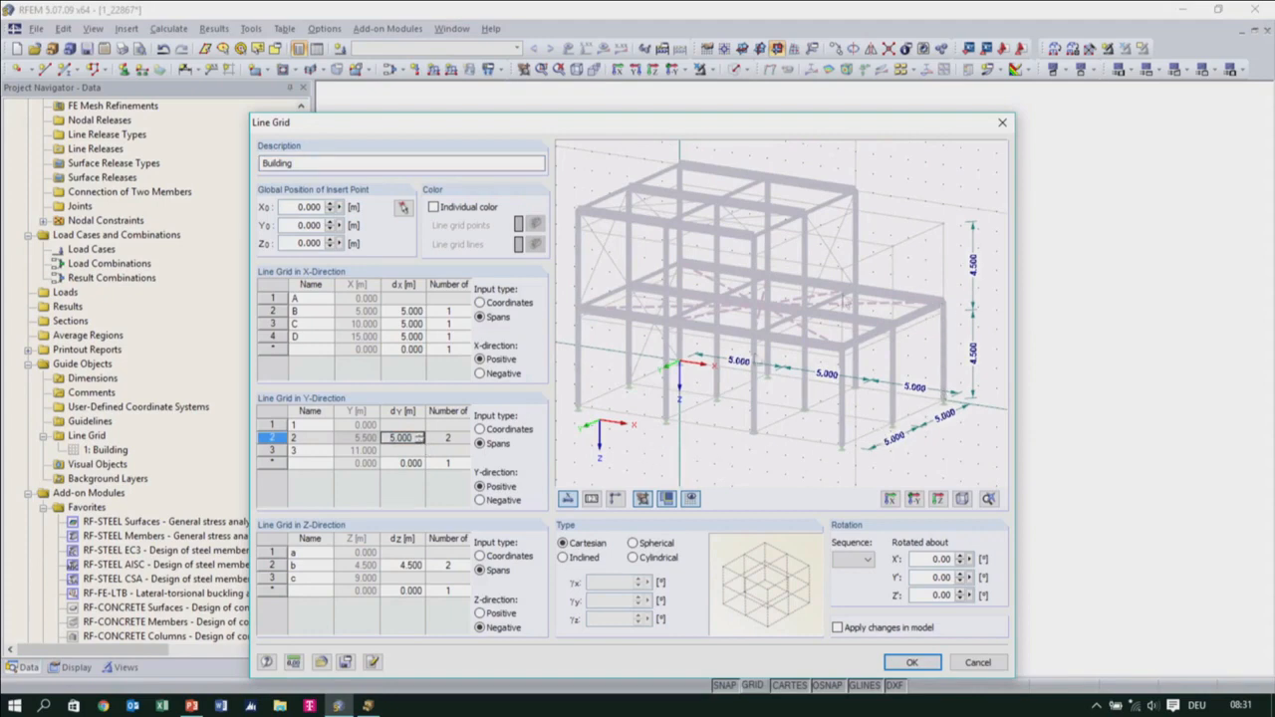
left_click(416, 564)
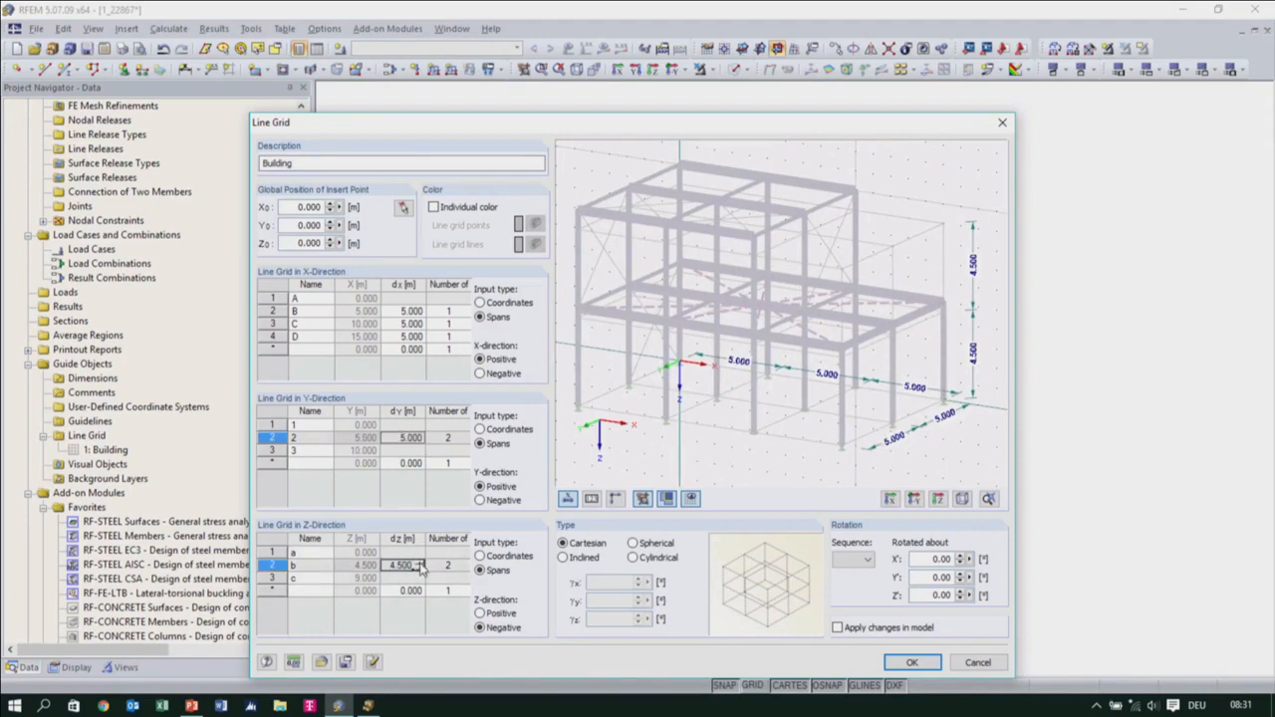
type("5.000")
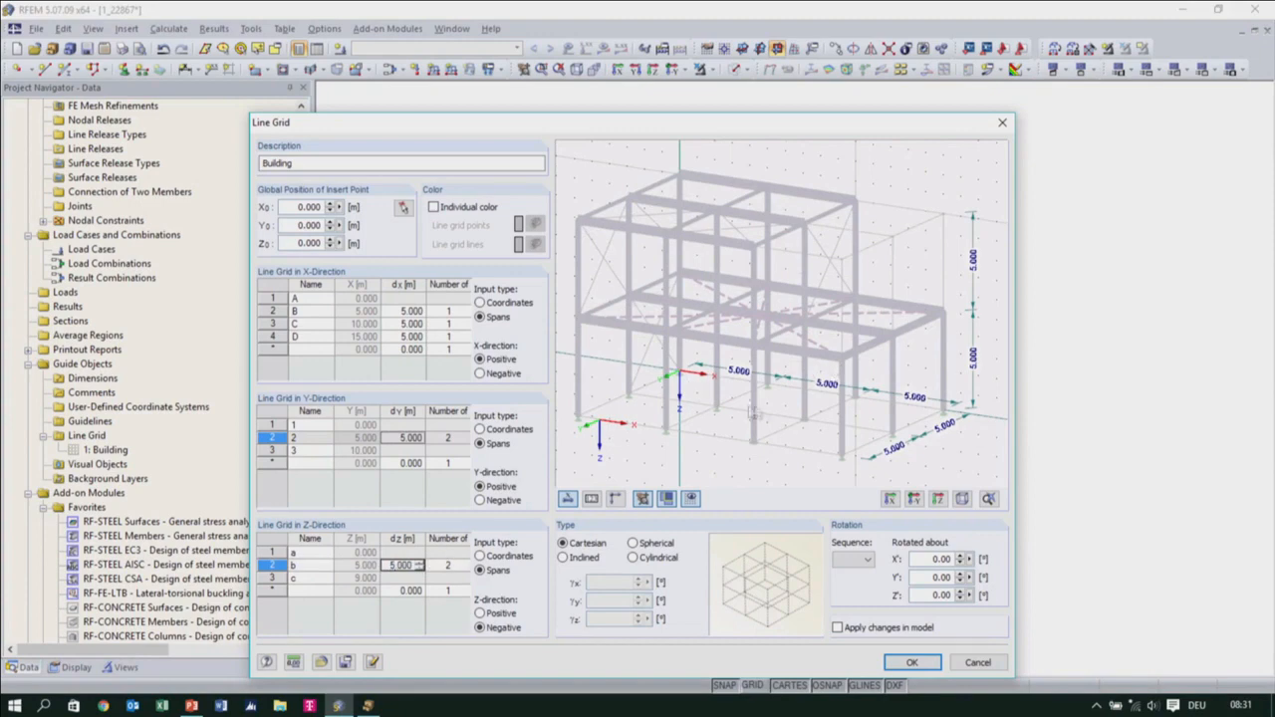
left_click(910, 664)
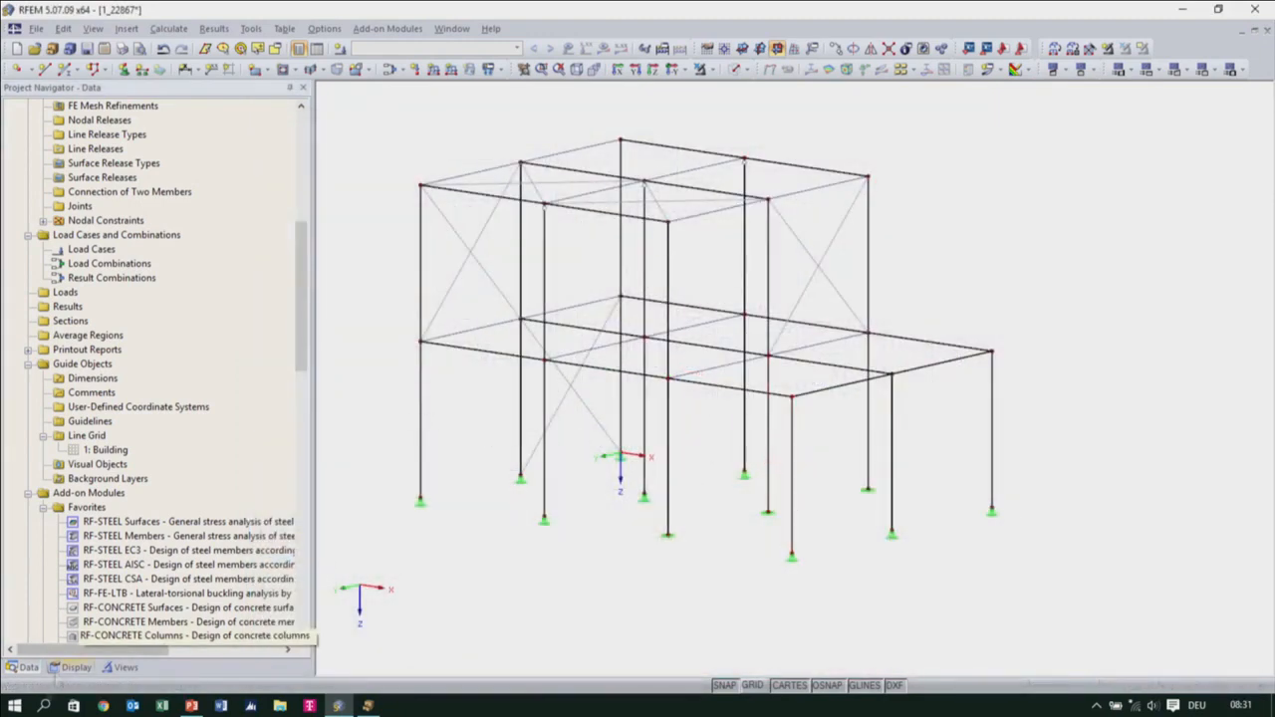
Show the line grids among the guide objects in the model display
left_click(72, 668)
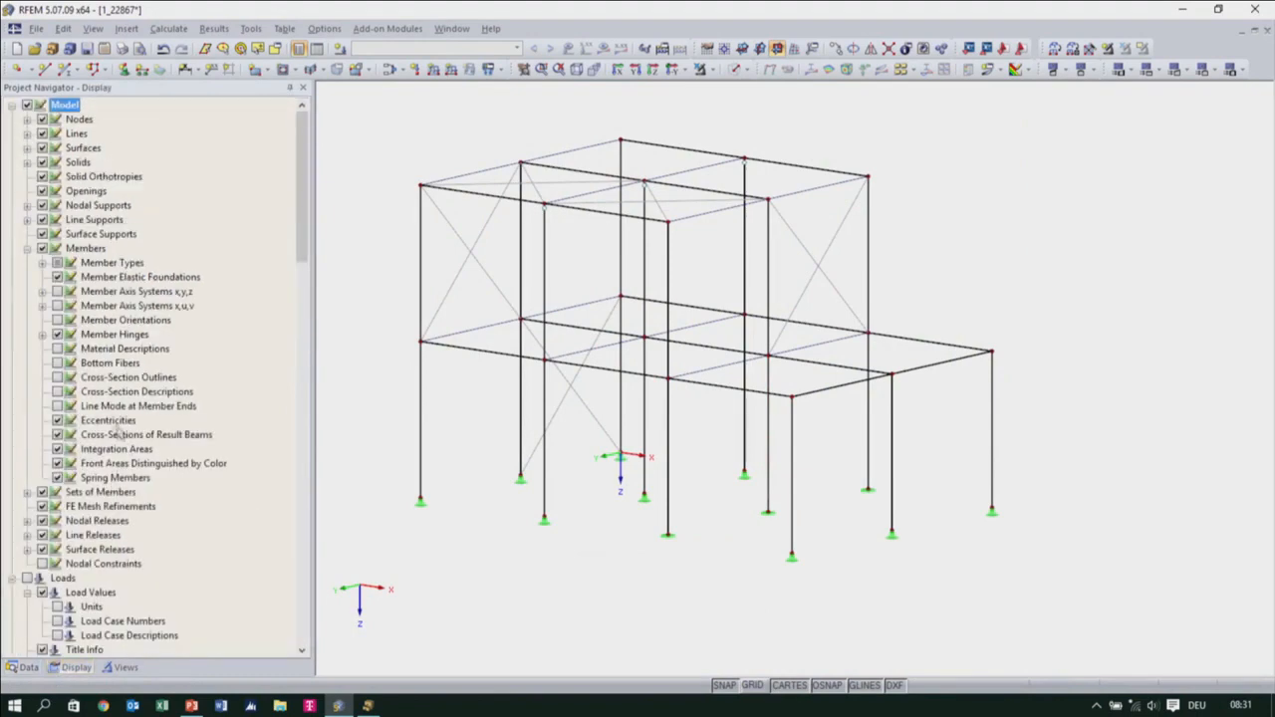
scroll(96, 422, "down", 6)
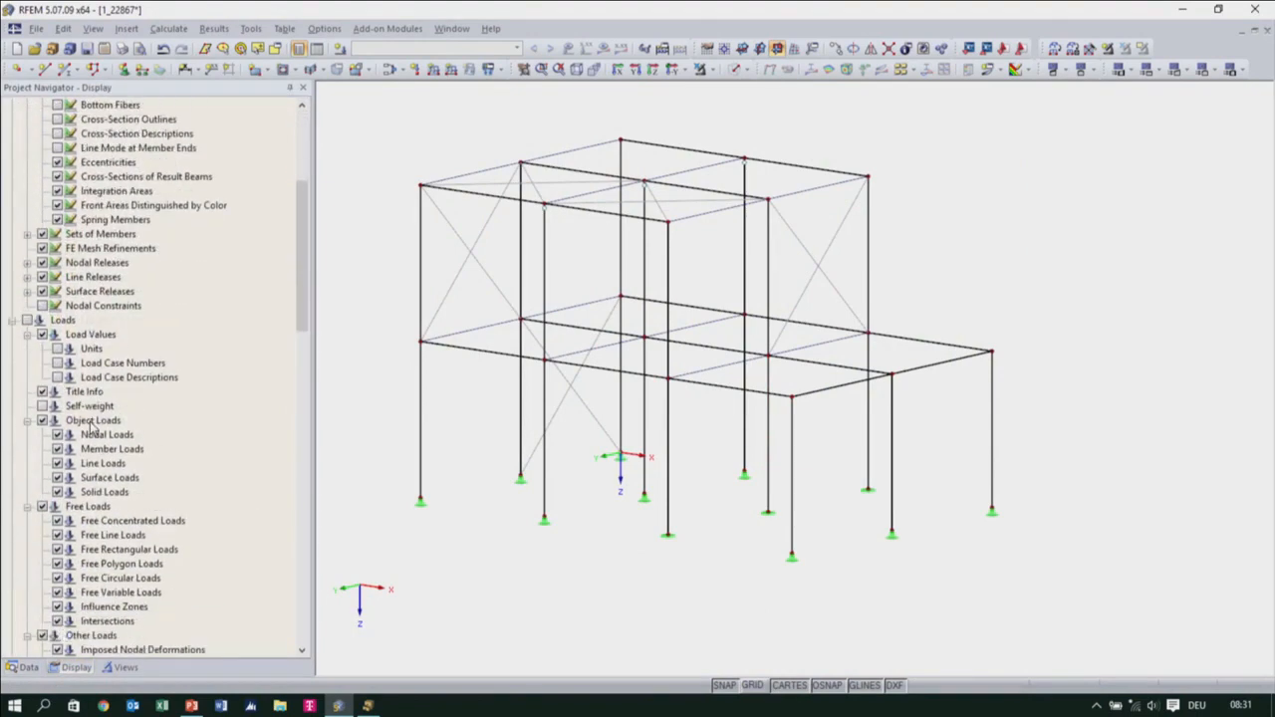
scroll(98, 483, "down", 3)
scroll(100, 483, "down", 1)
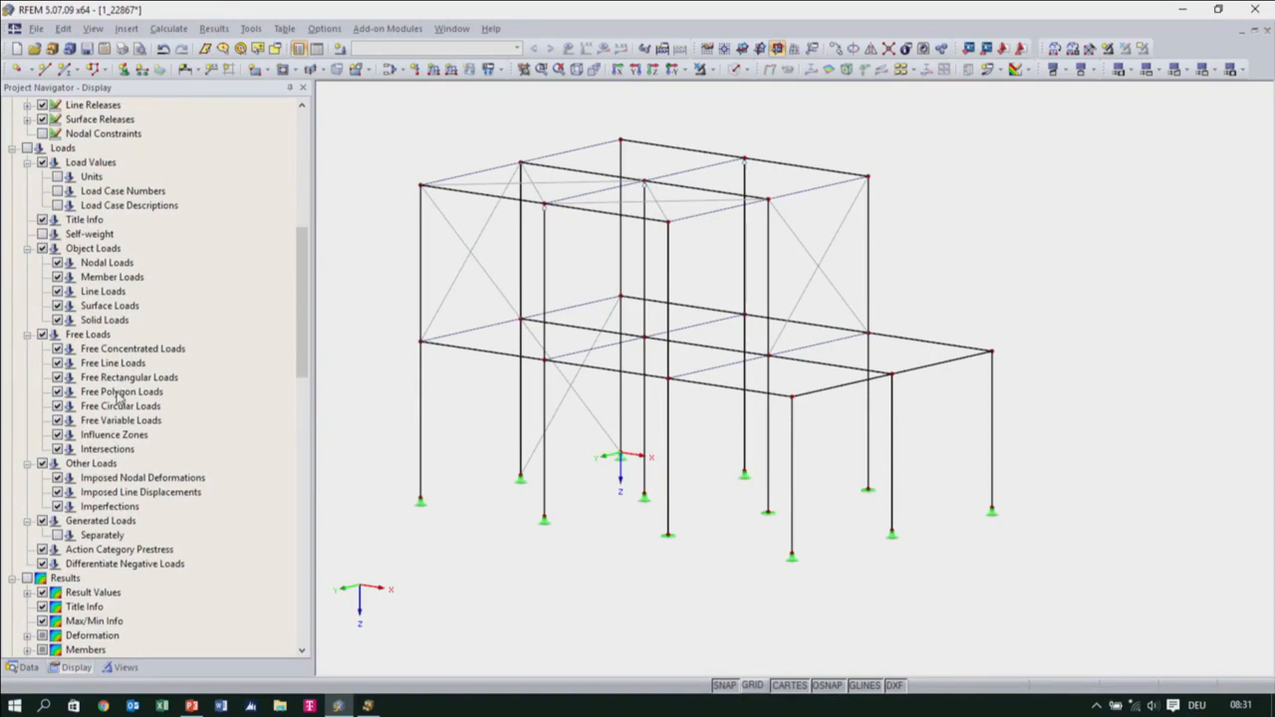
scroll(118, 396, "down", 7)
scroll(117, 397, "down", 3)
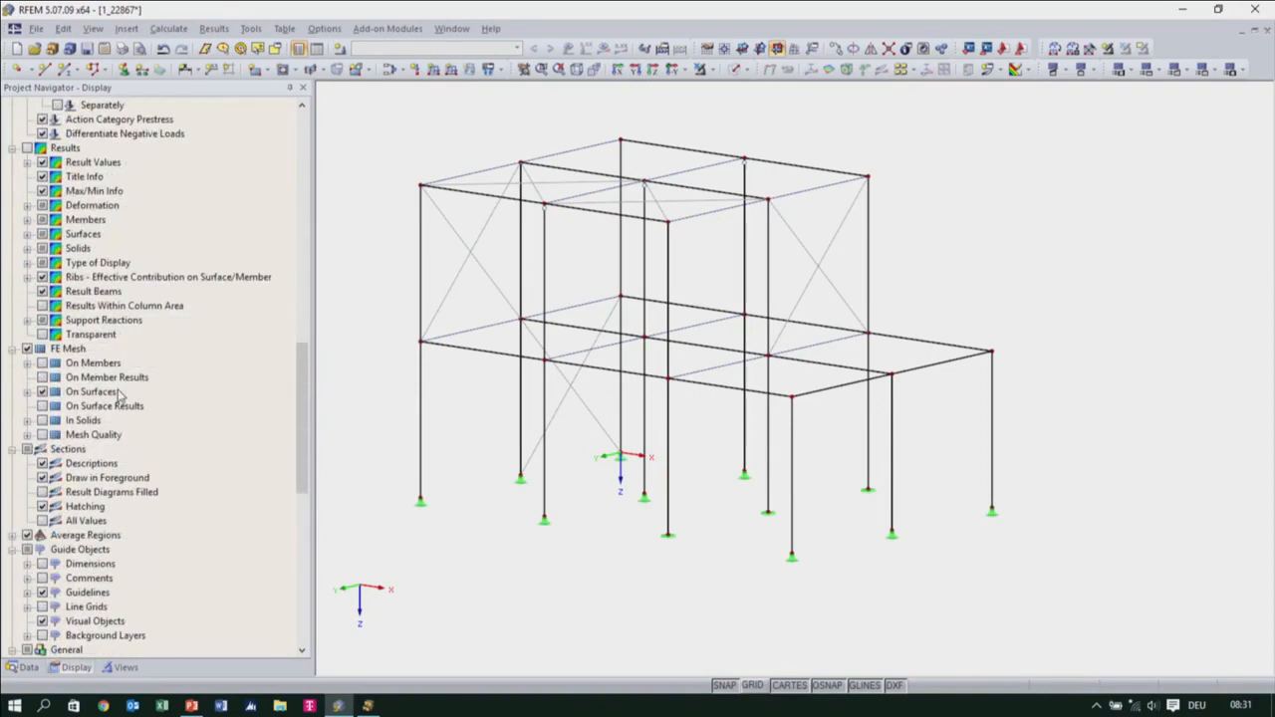
scroll(117, 397, "down", 3)
scroll(118, 394, "down", 1)
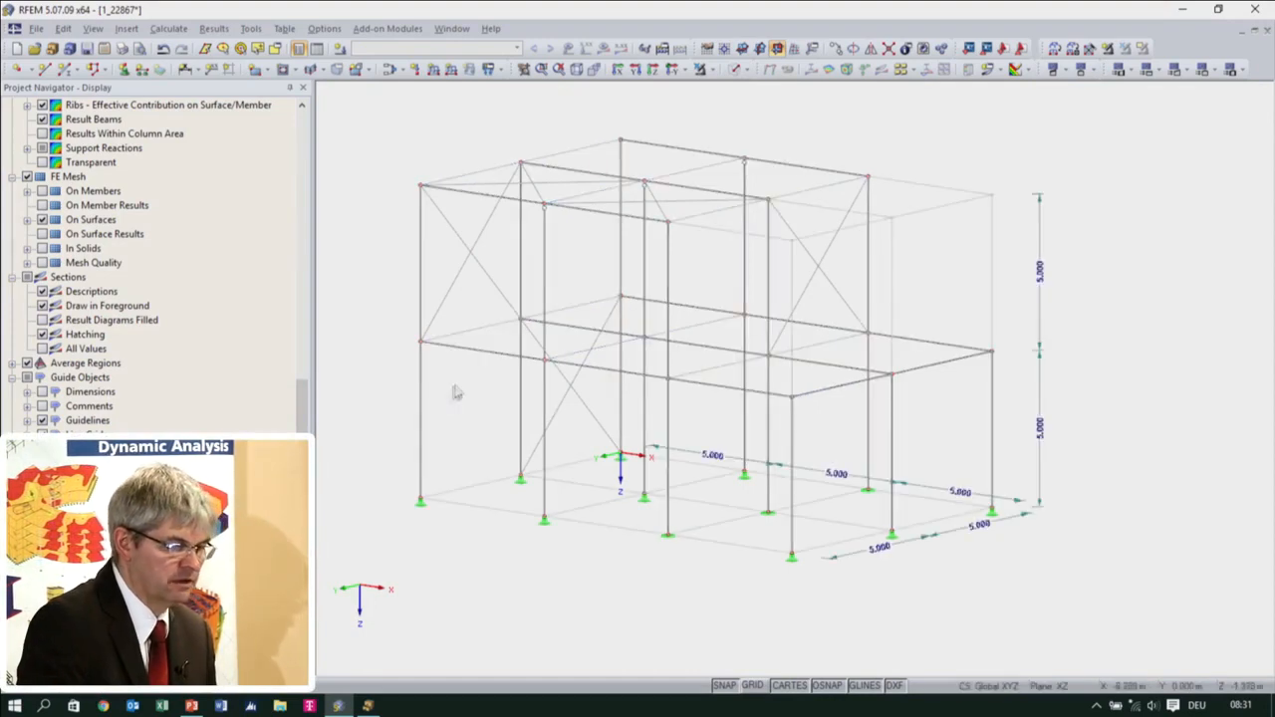
middle_click_drag(455, 392, 451, 470, "ctrl")
middle_click_drag(755, 424, 766, 356)
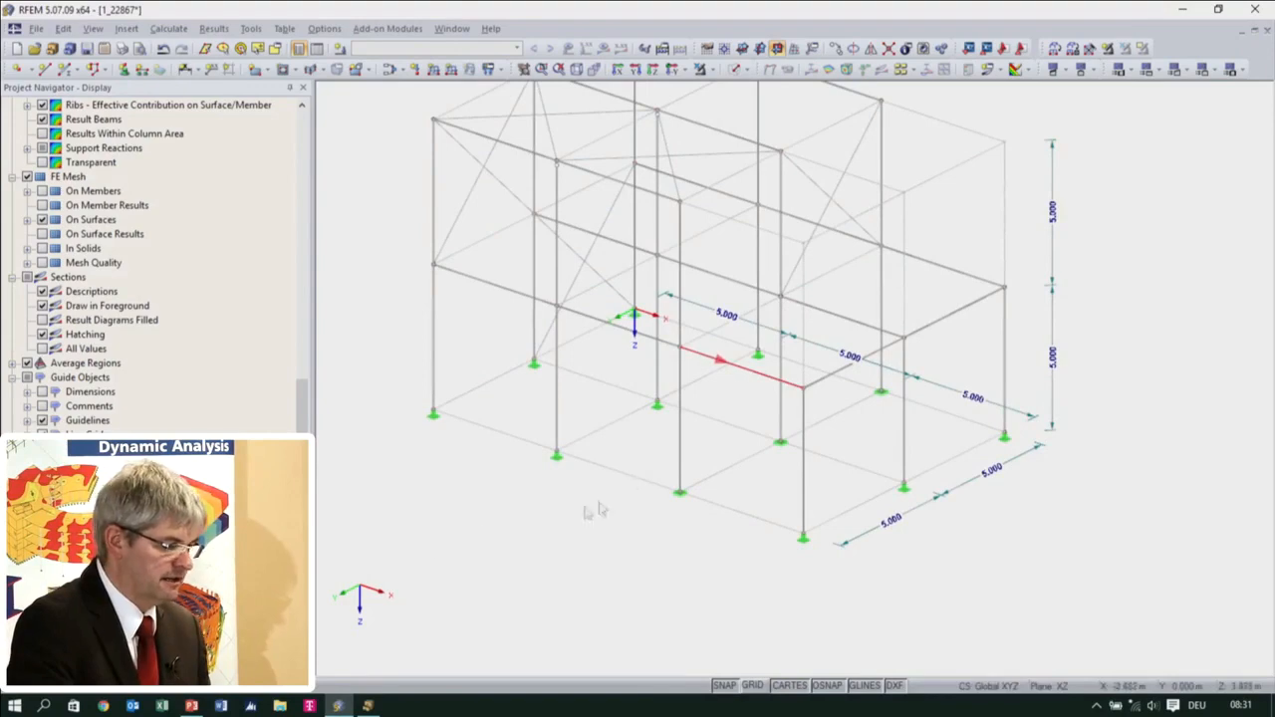
Turn on the axis labels of the Building line grid so its lines carry their names in the model
left_click(38, 671)
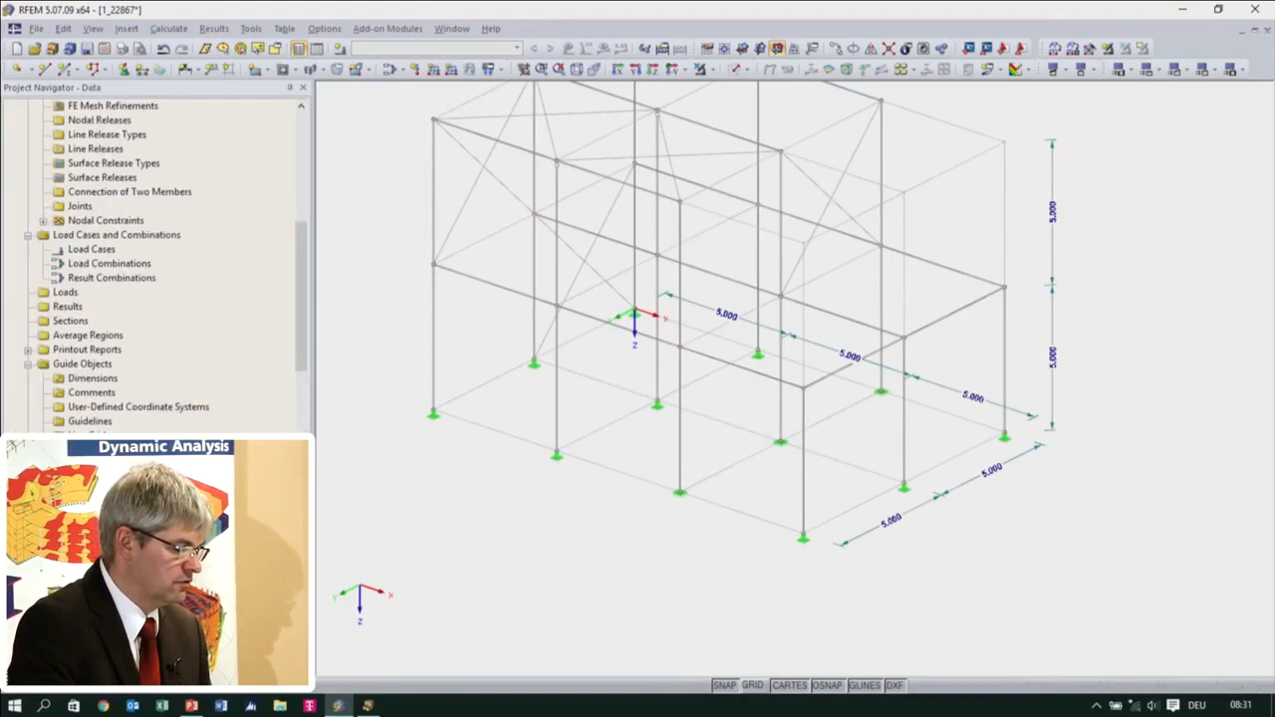
double_click(457, 424)
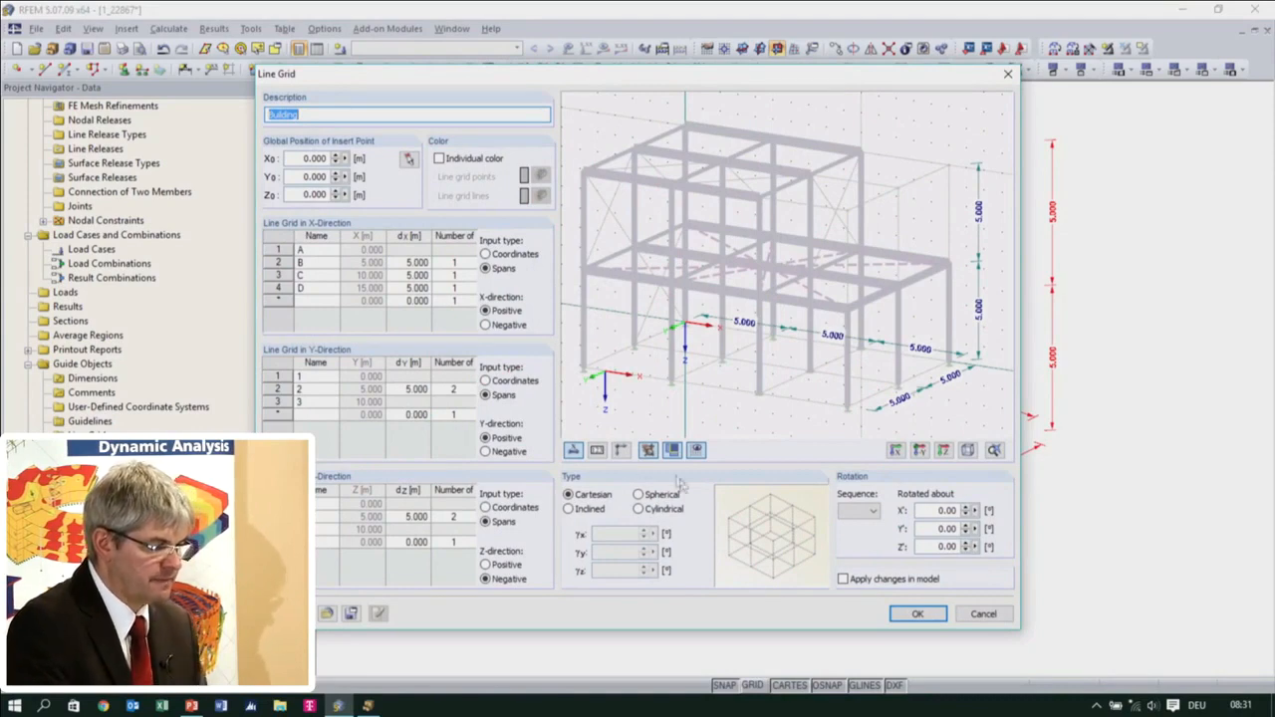
left_click(596, 449)
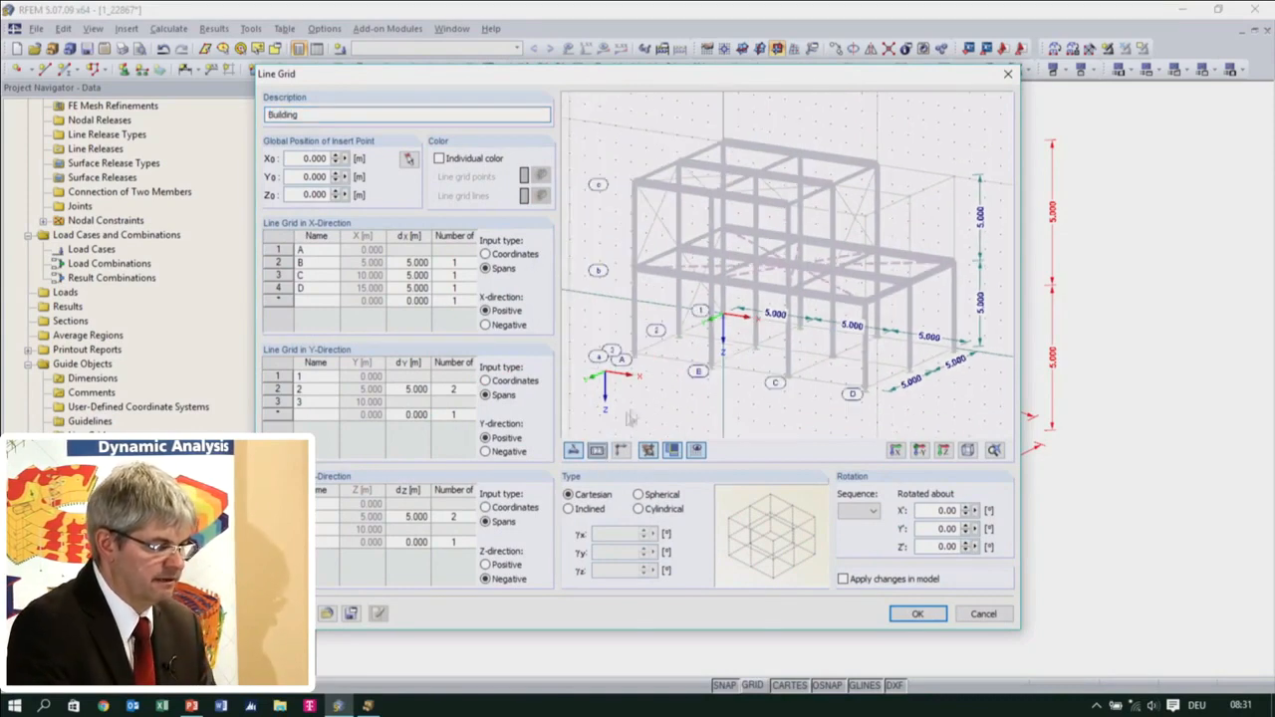
left_click(918, 613)
middle_click_drag(719, 556, 721, 592)
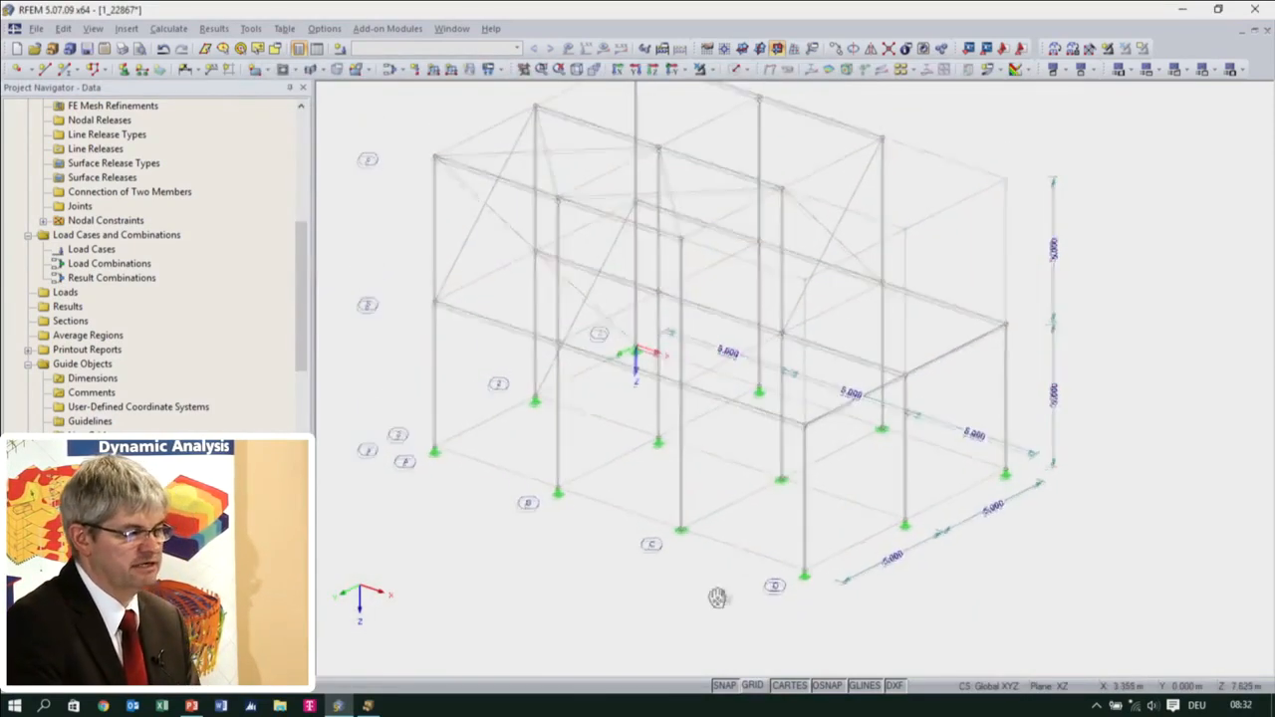
scroll(728, 580, "down", 2)
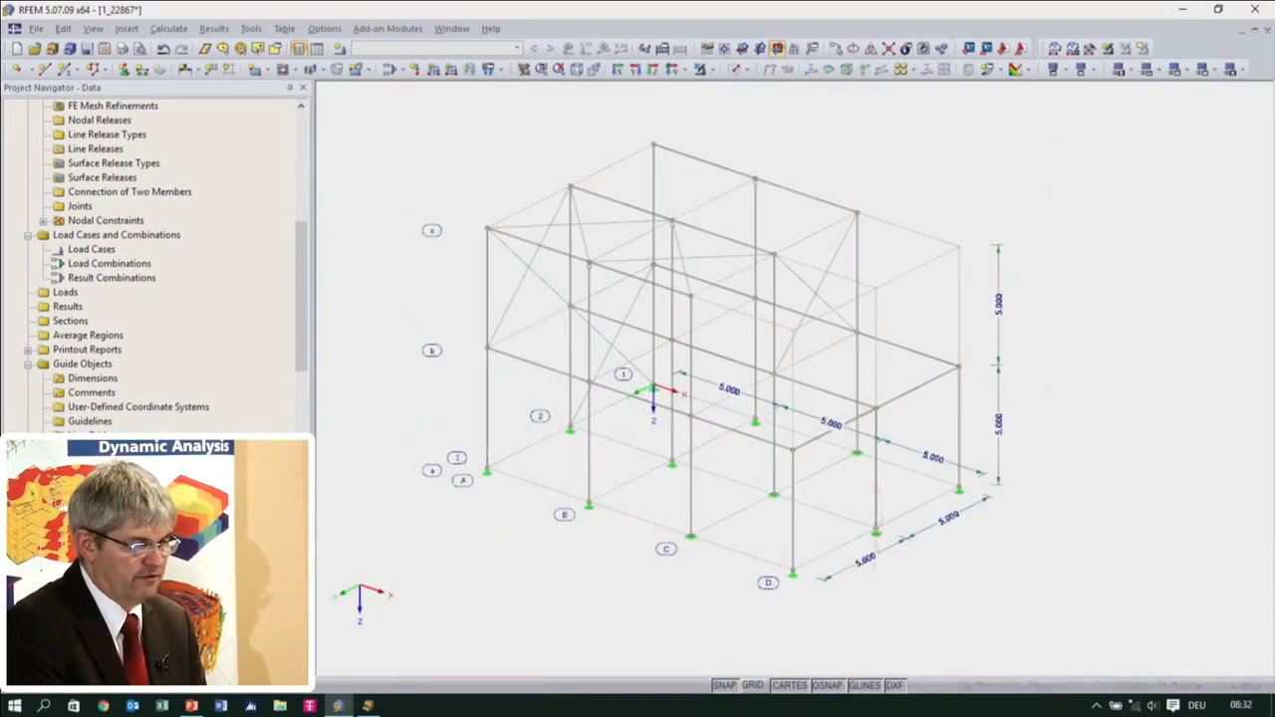
Edit the Building line grid so that changes apply in the model, with Z-direction spans of 4.500 m
left_click(876, 503)
double_click(652, 473)
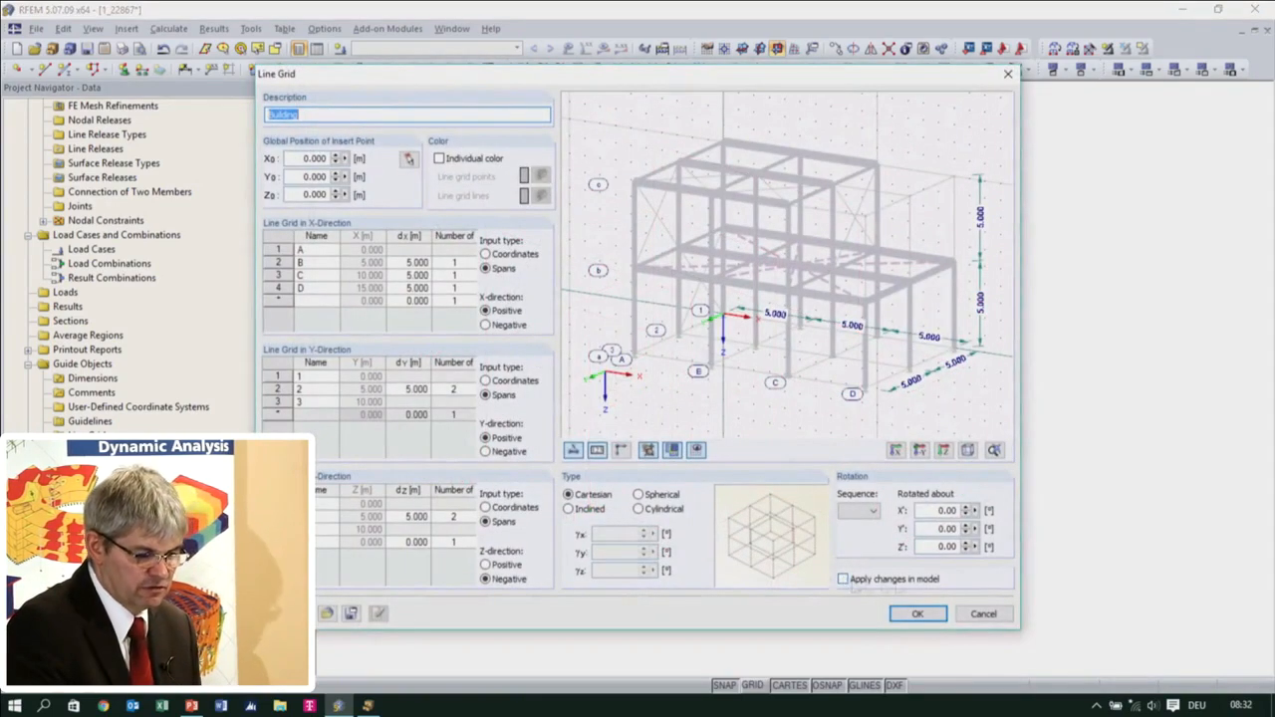
left_click(843, 579)
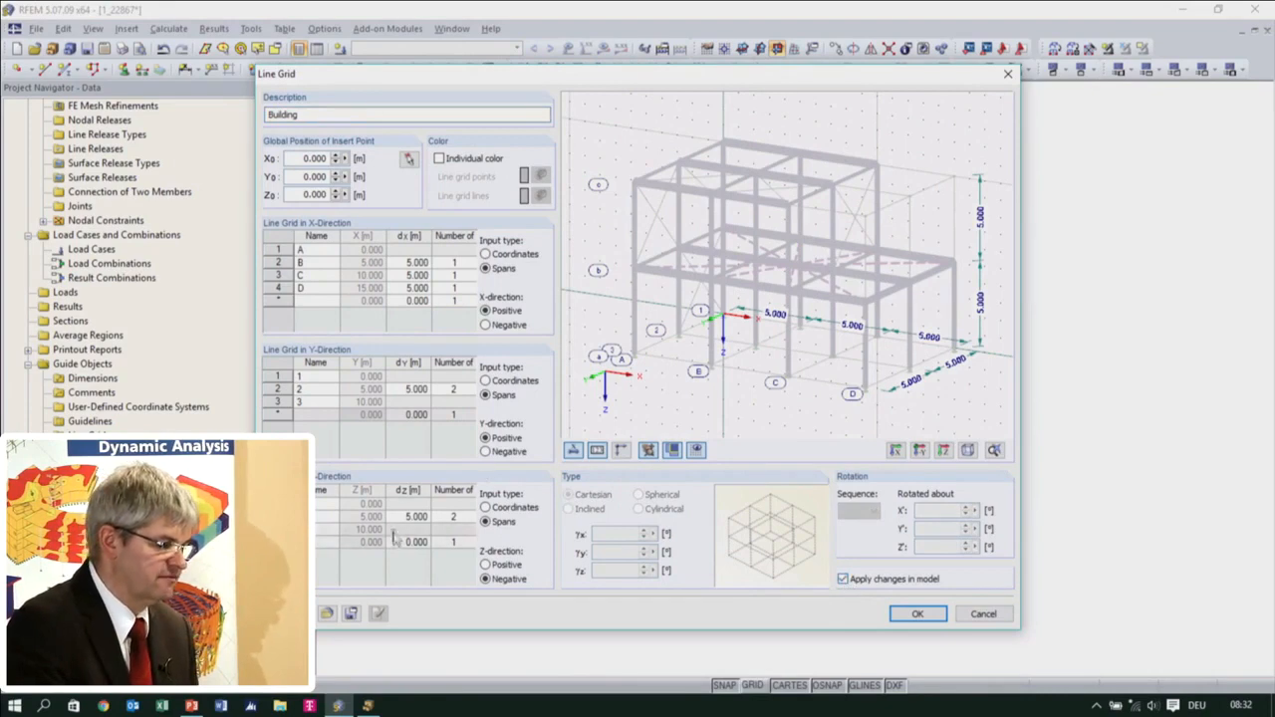
left_click(402, 520)
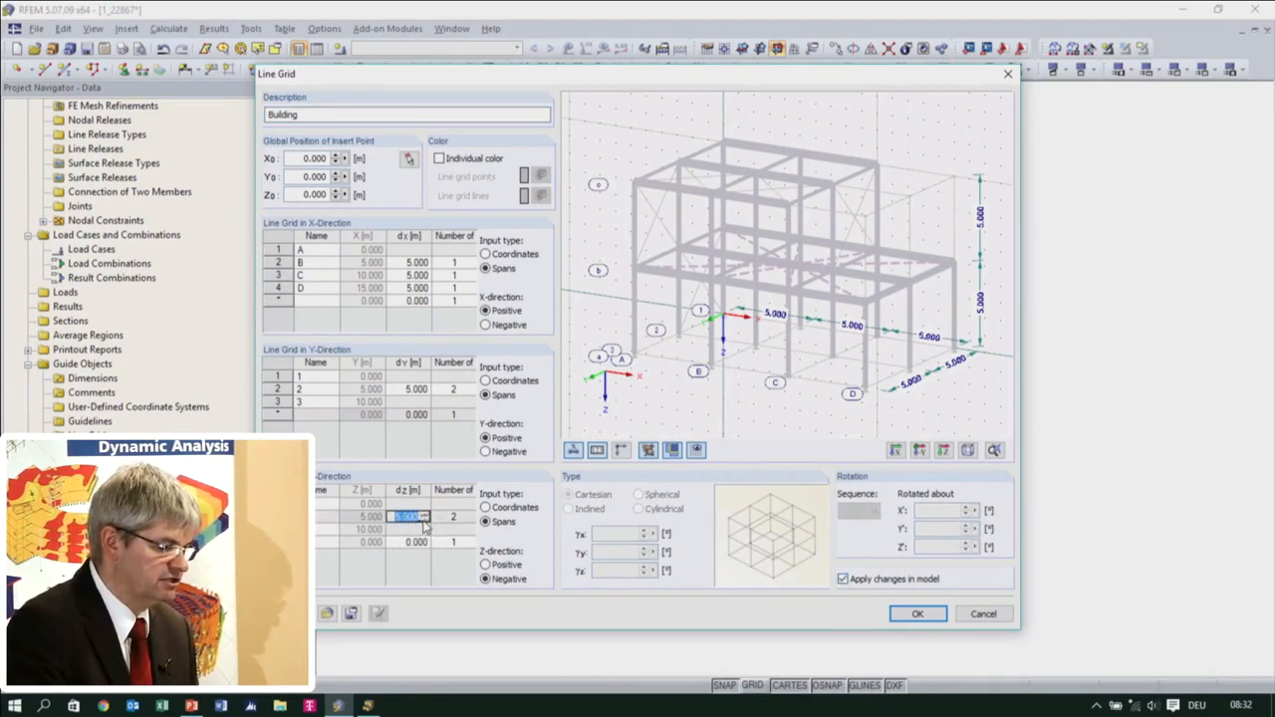
left_click(424, 520)
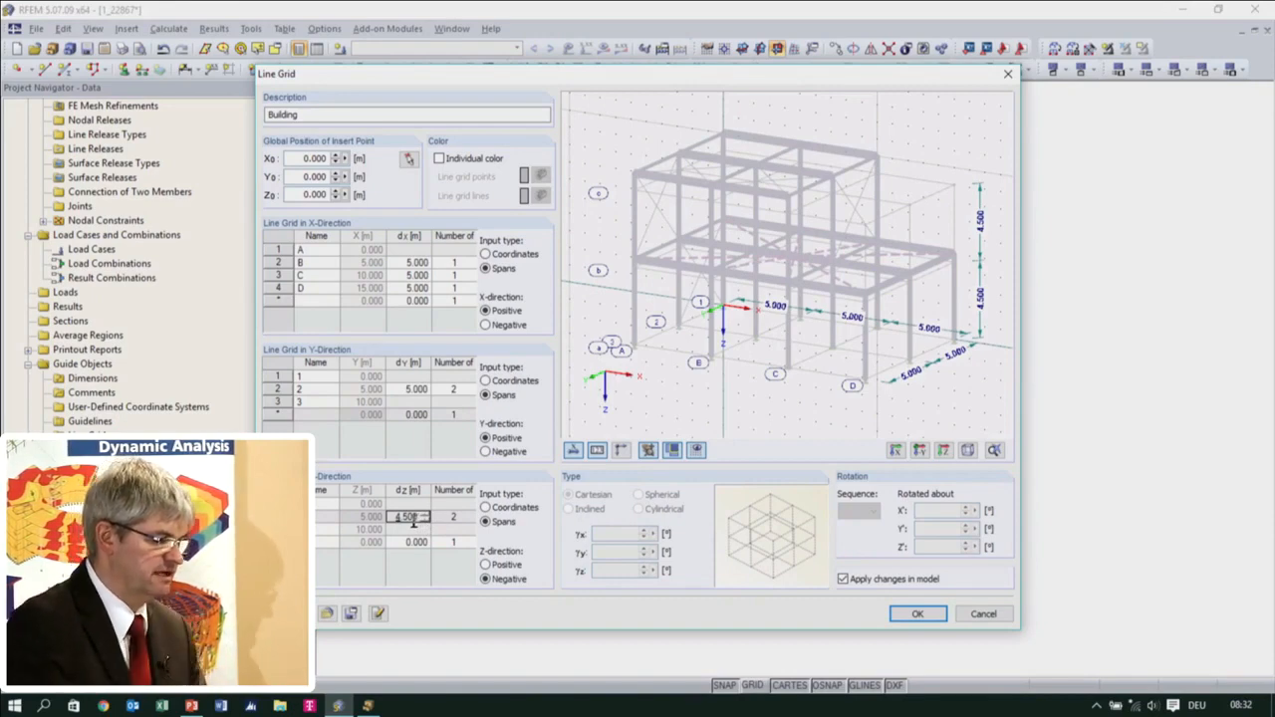
key("Return")
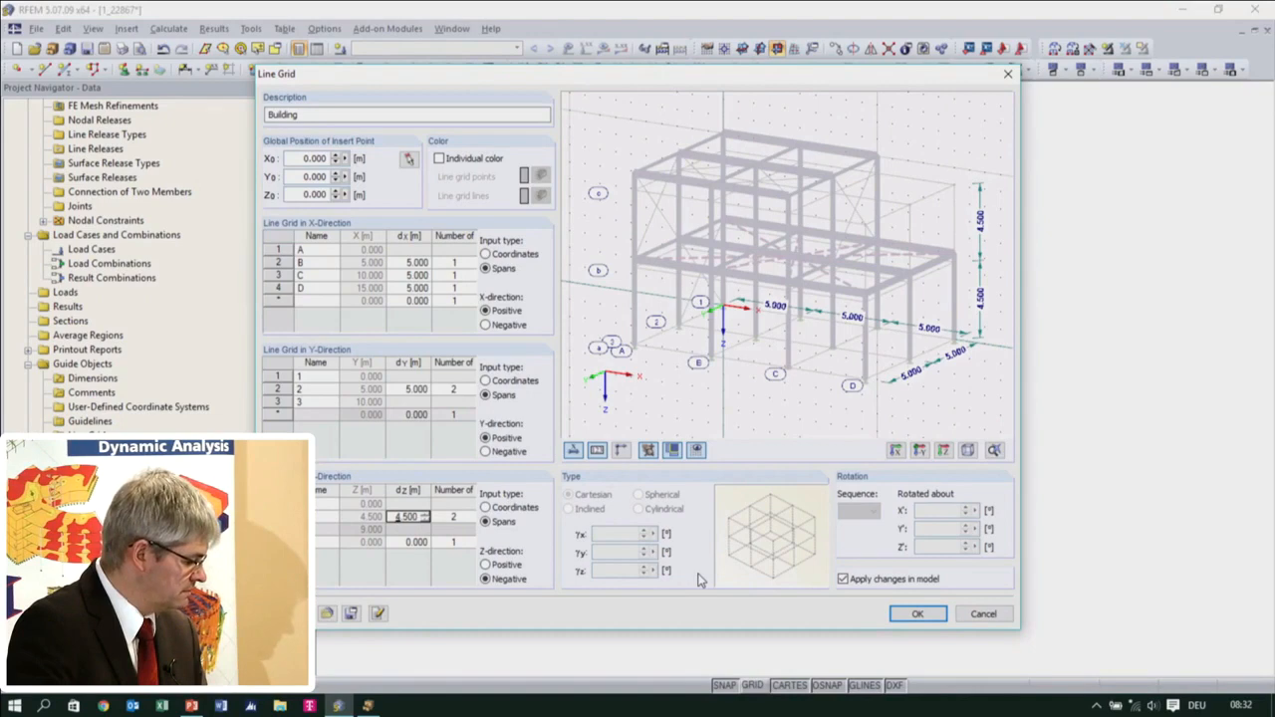
Set the grid's Y-direction spans to 5.500 m and apply the new spacing to the structure
left_click(422, 389)
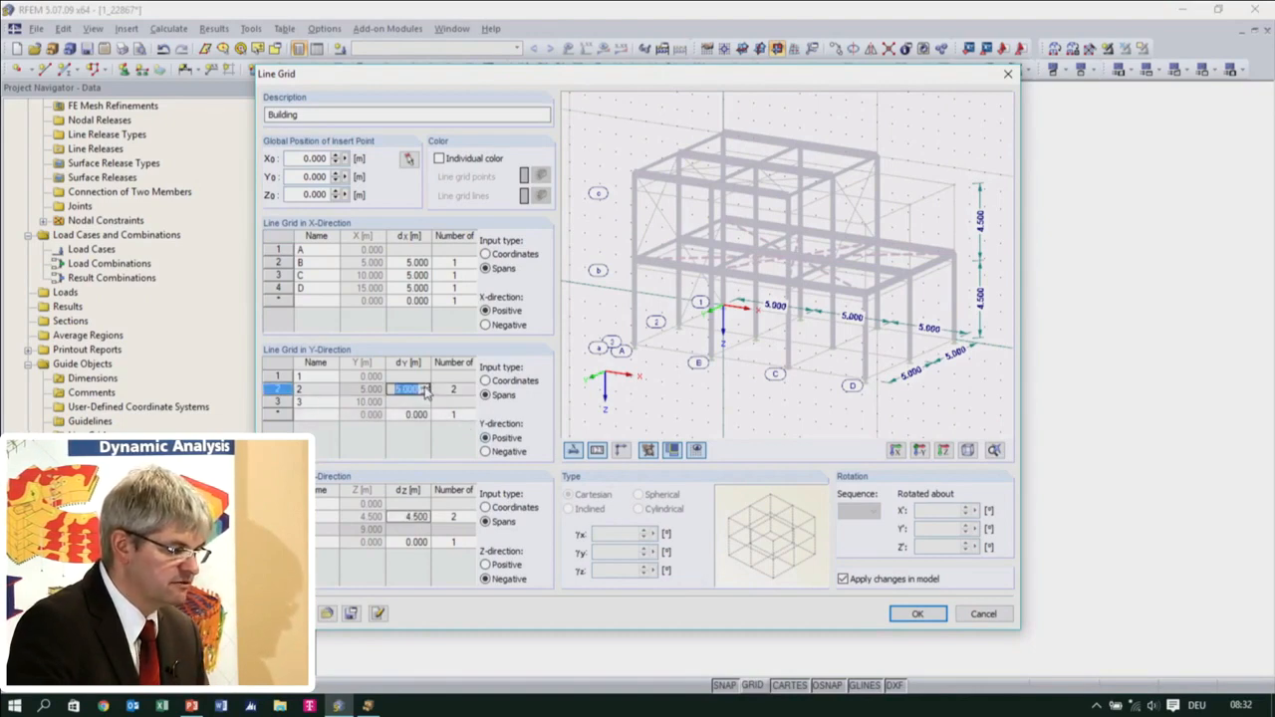
left_click(425, 388)
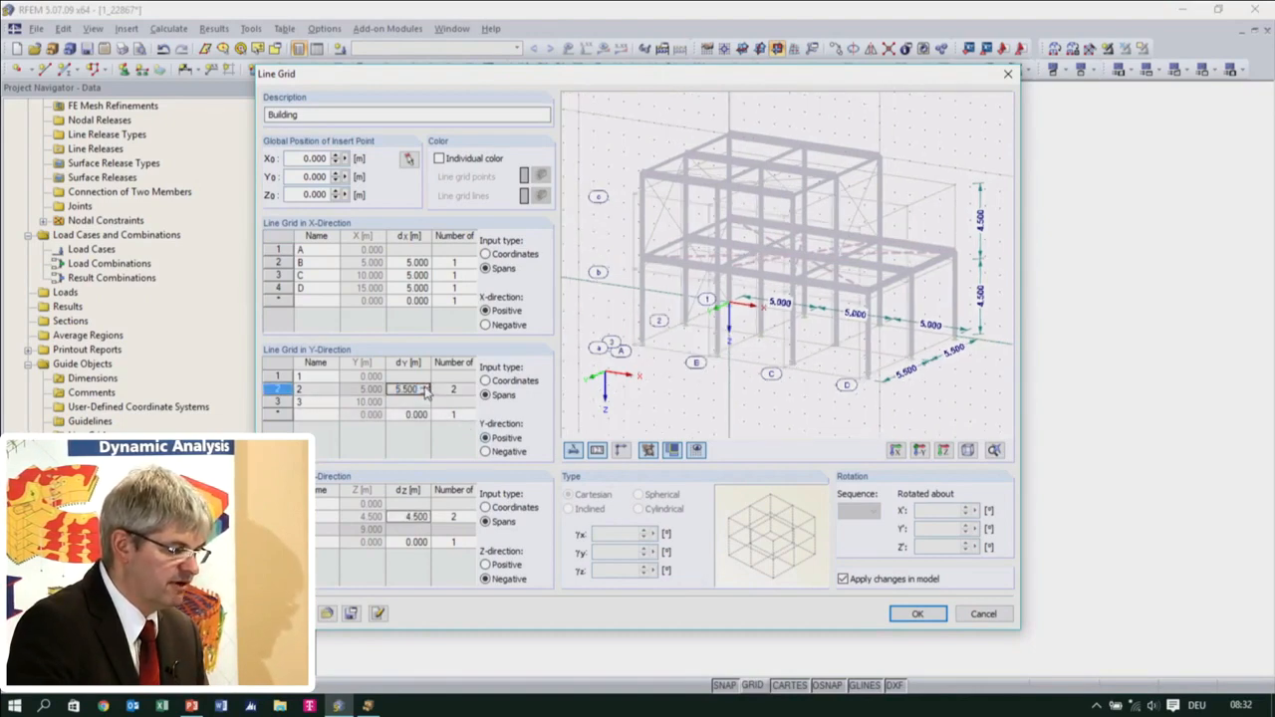
left_click(916, 614)
middle_click_drag(920, 613, 893, 547, "ctrl")
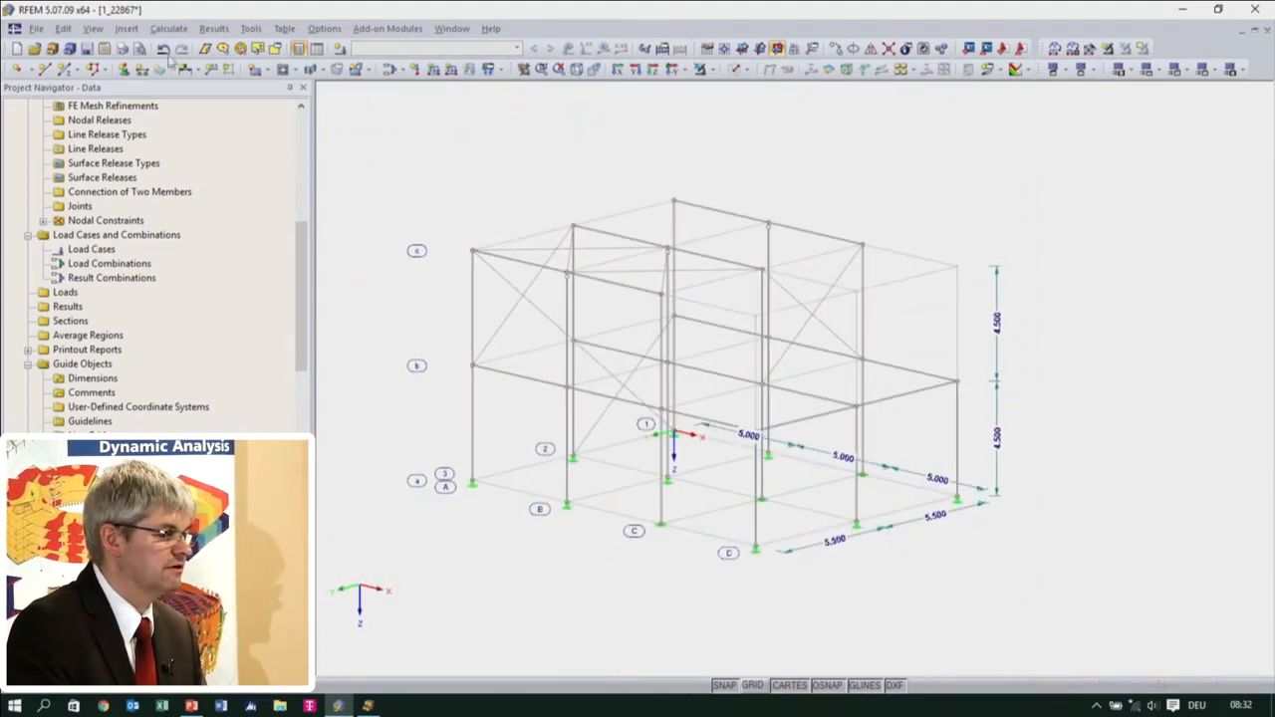
Undo the last line grid change and redo it to compare the two building geometries
left_click(163, 49)
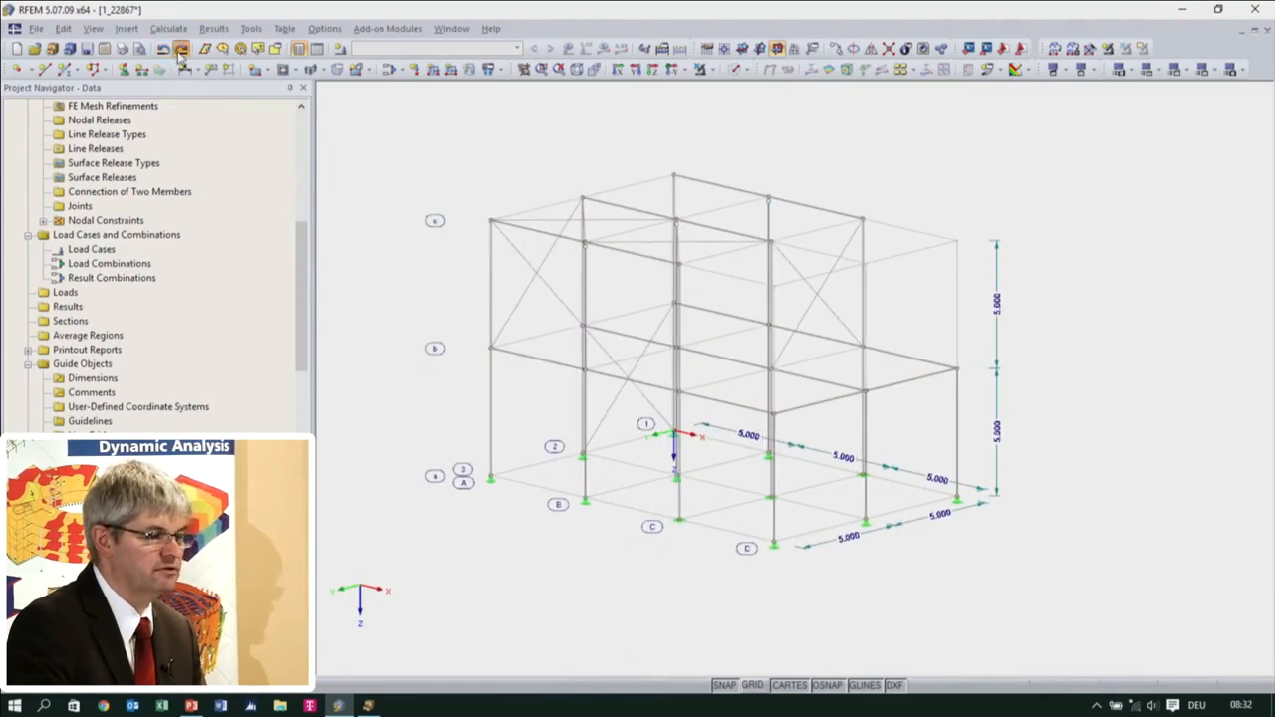
left_click(181, 49)
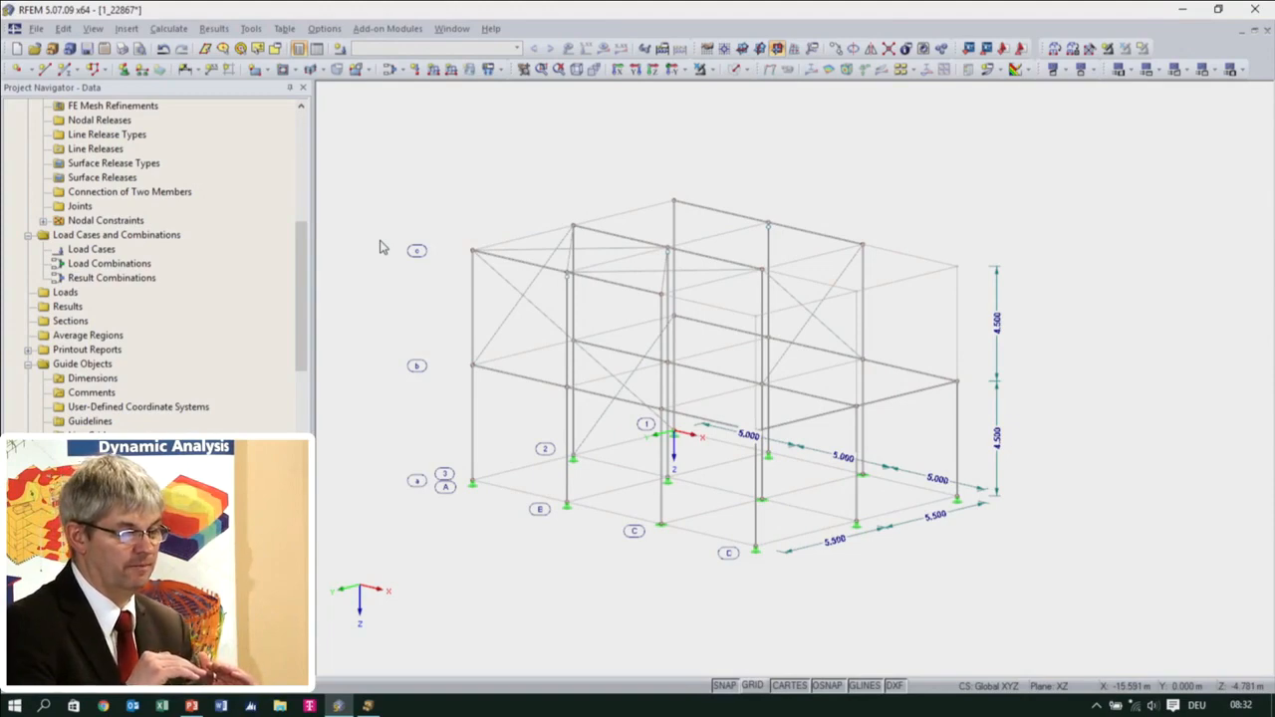
middle_click_drag(775, 451, 794, 475, "ctrl")
scroll(796, 393, "up", 1)
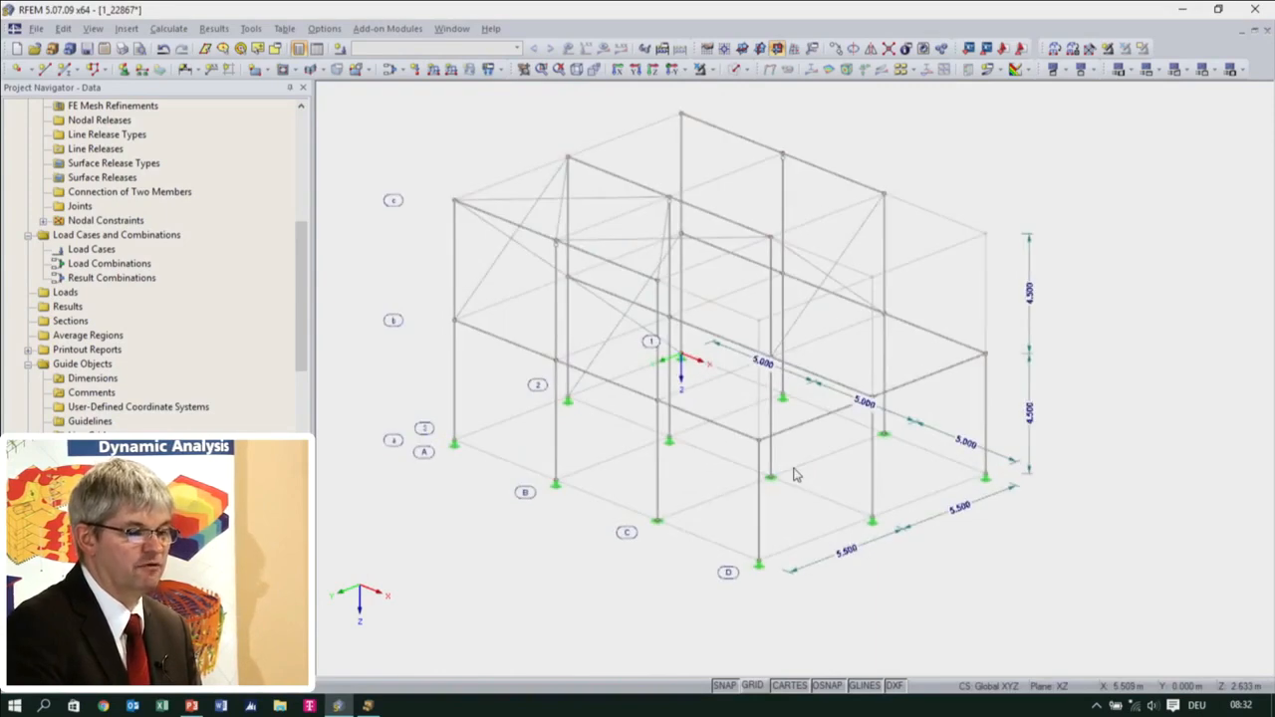
Check the Building line grid's settings without changing them and hide the line grid in the model view
double_click(817, 538)
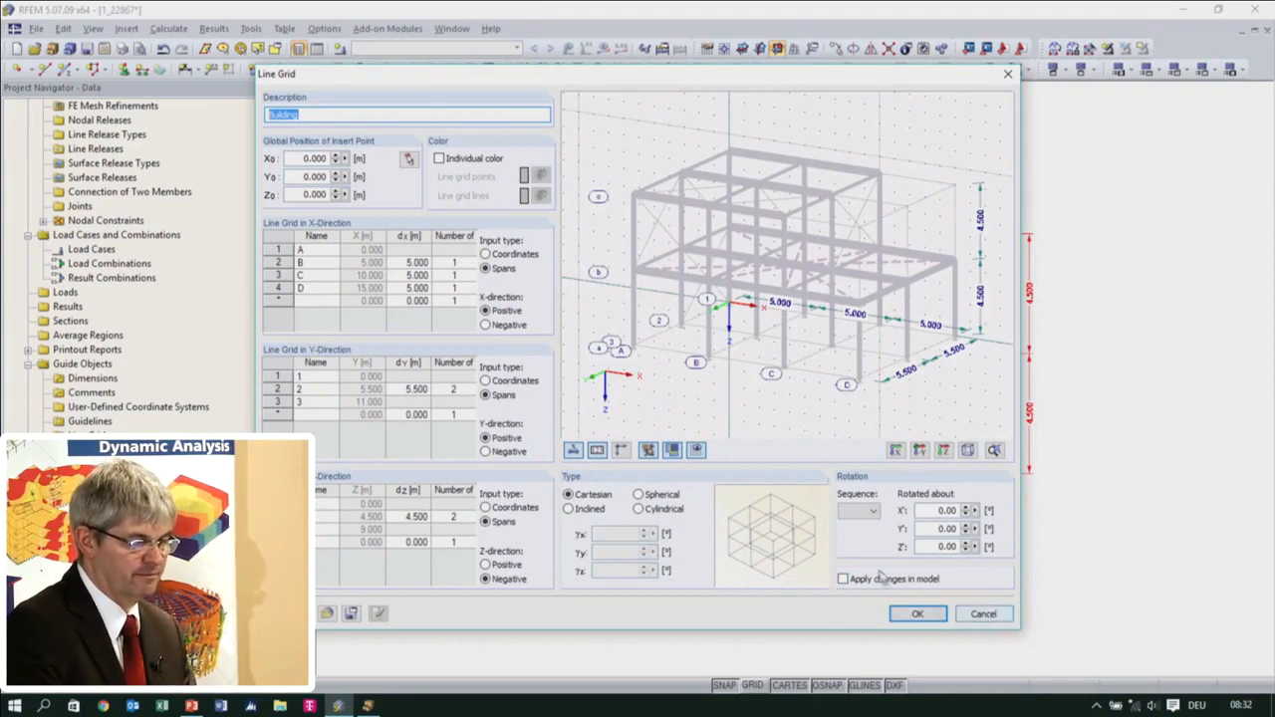
left_click(982, 614)
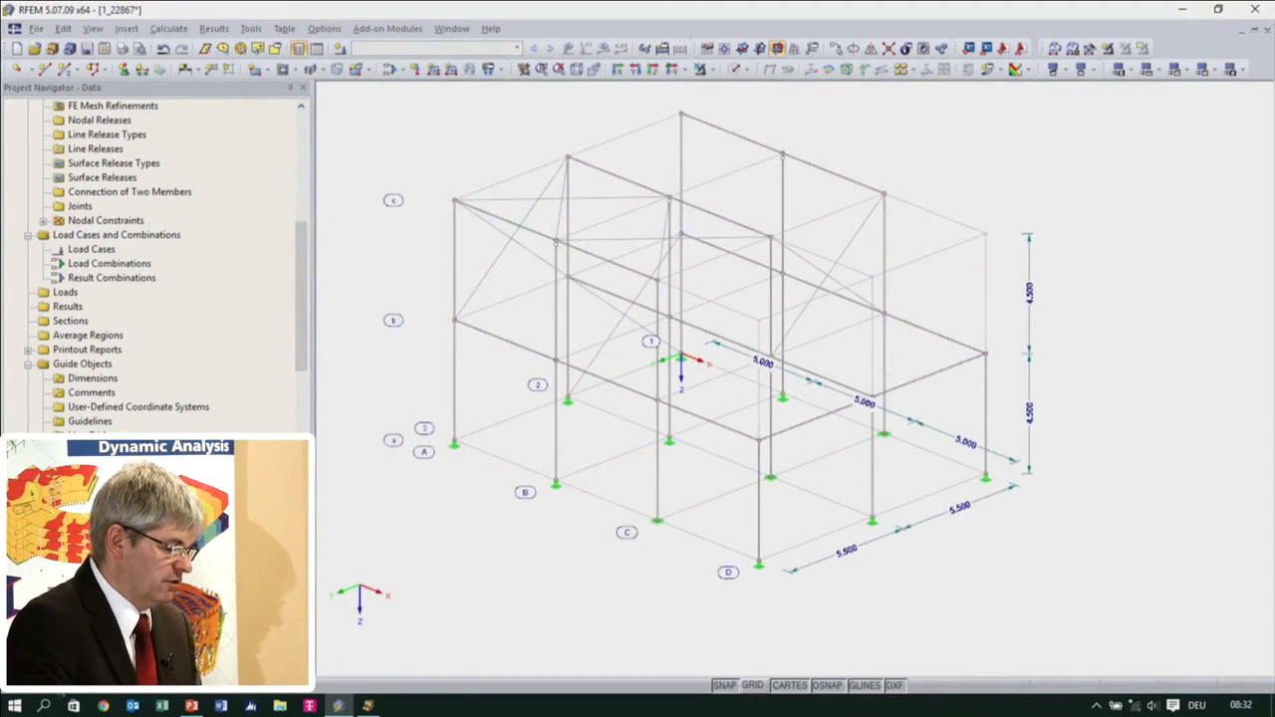
left_click(68, 673)
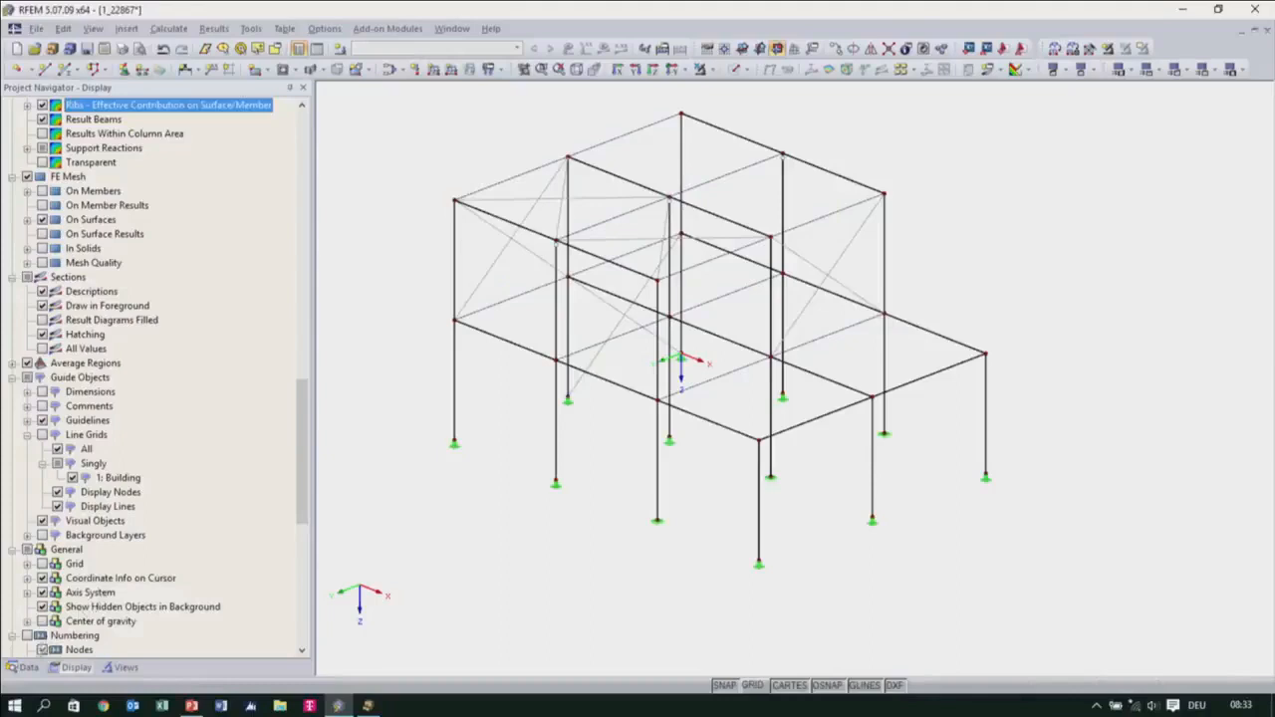
left_click(24, 667)
Create the first load case as Self-weight with the Permanent action category and self-weight active at factor 1.000 in Z
scroll(120, 236, "up", 10)
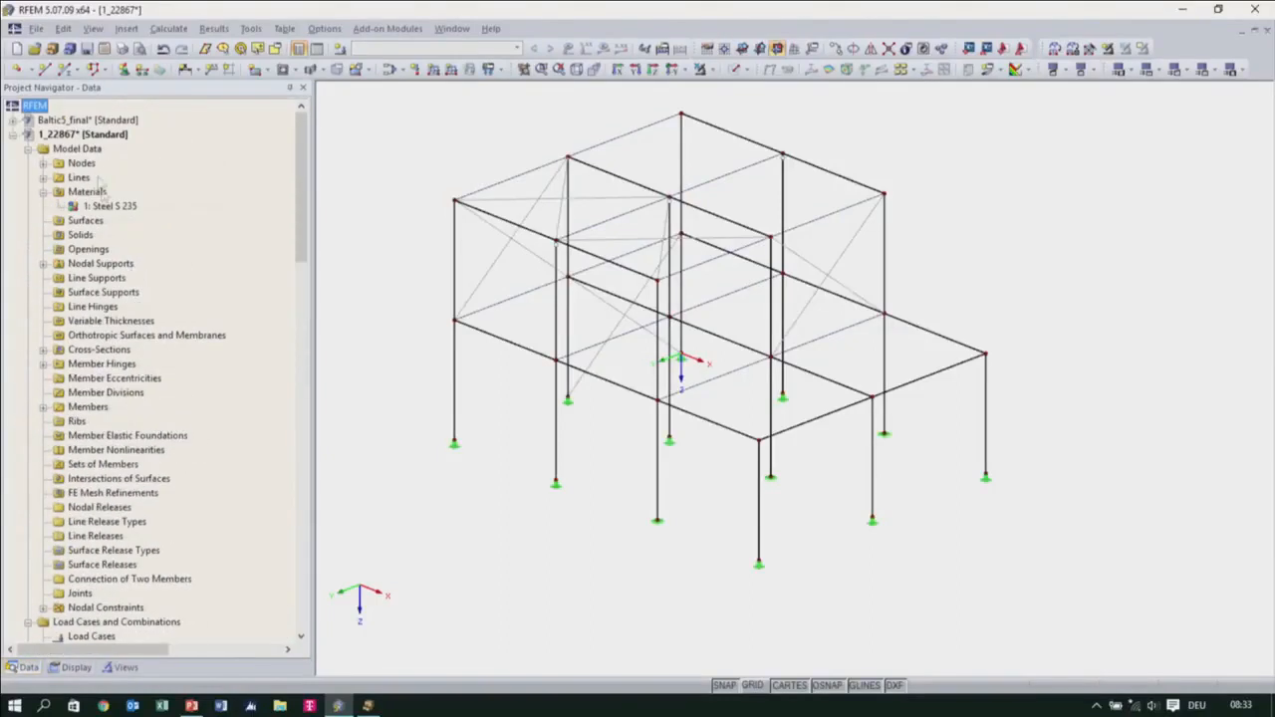
scroll(90, 399, "down", 4)
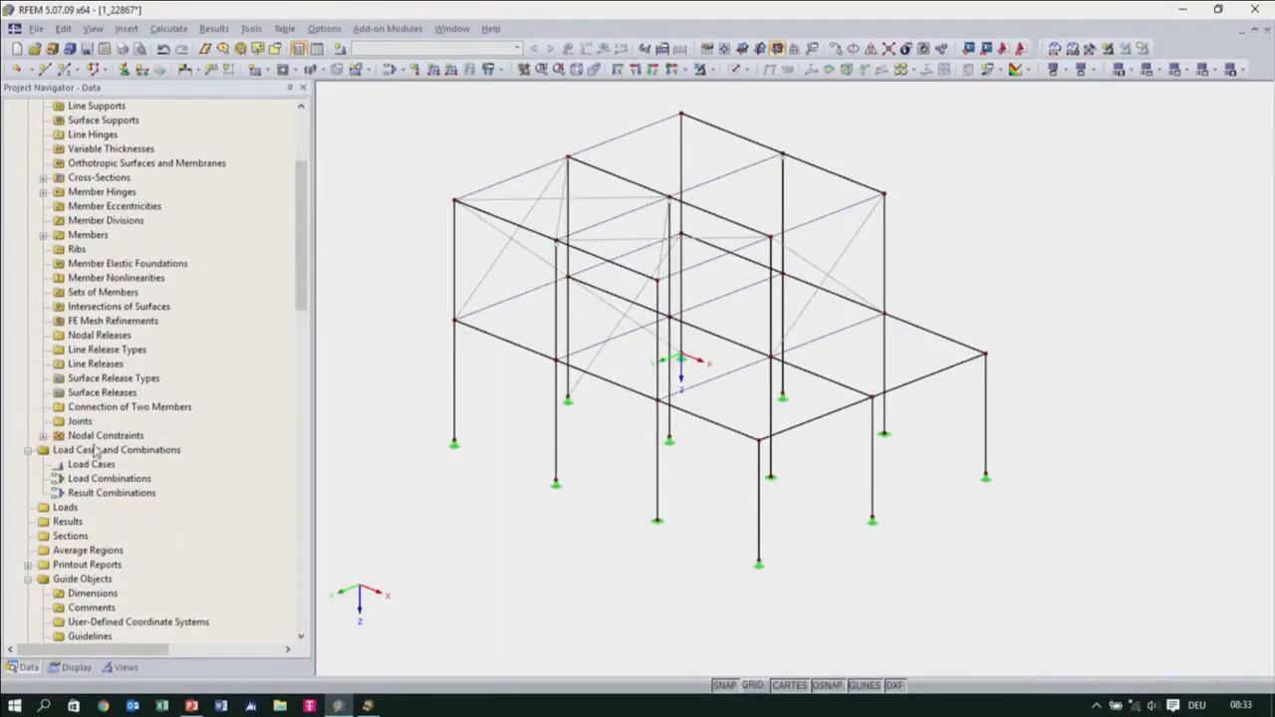
left_click(82, 468)
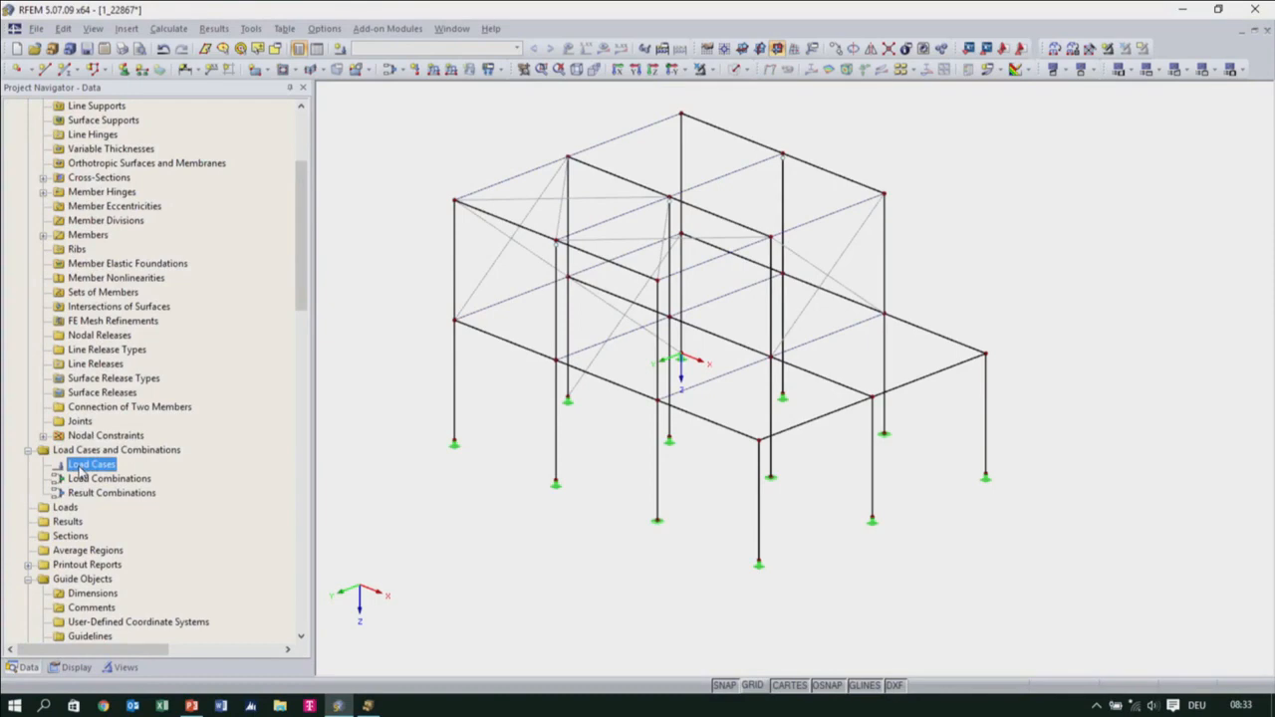
right_click(82, 468)
left_click(109, 497)
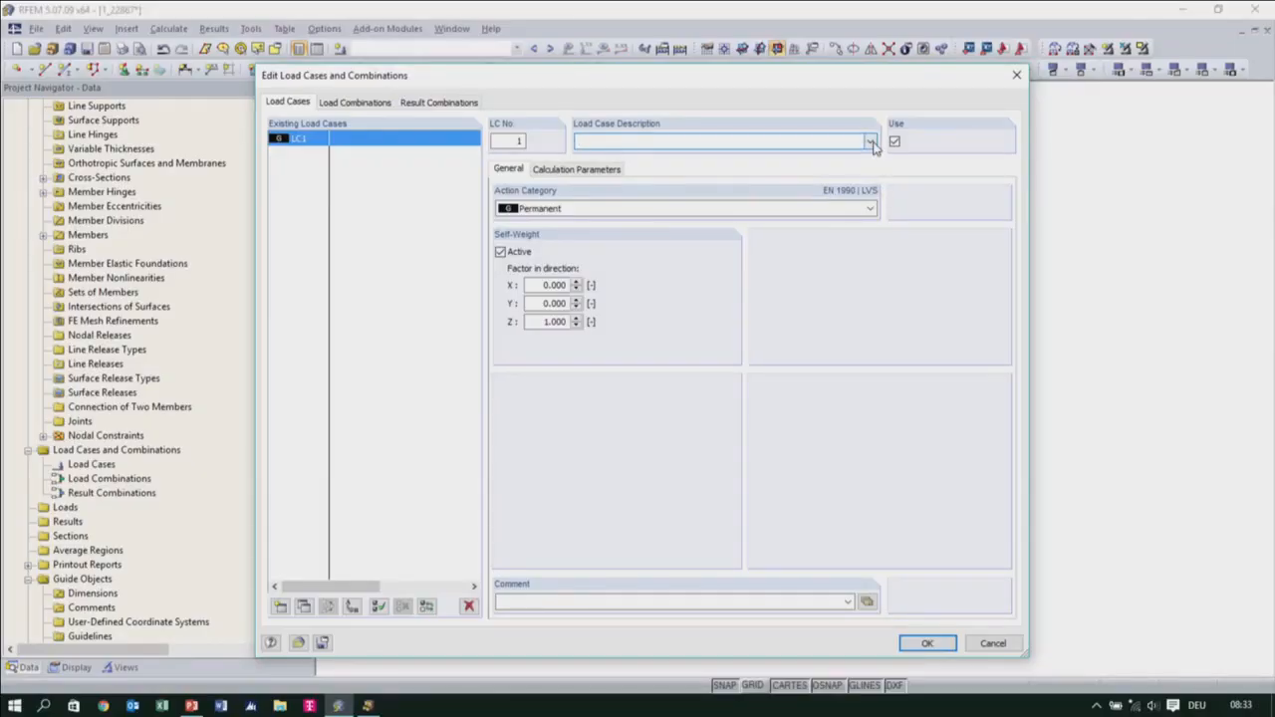
left_click(869, 142)
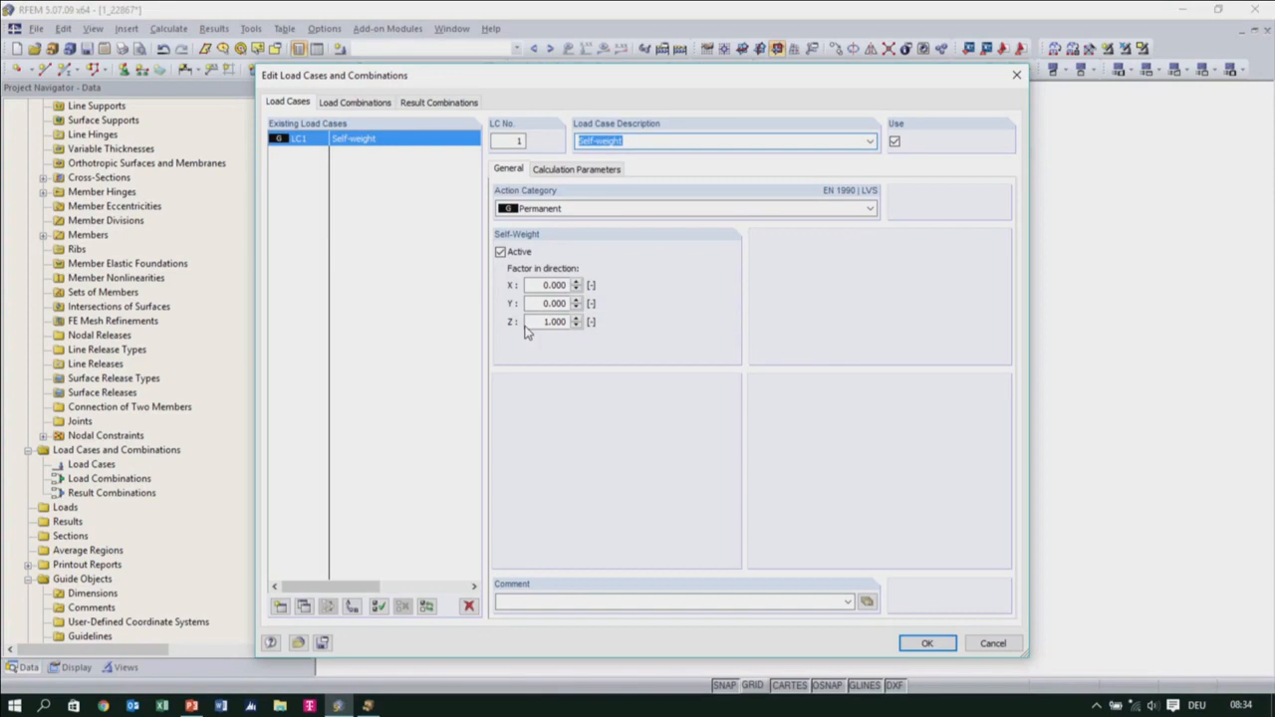
Add a second load case described as Snow
left_click(280, 606)
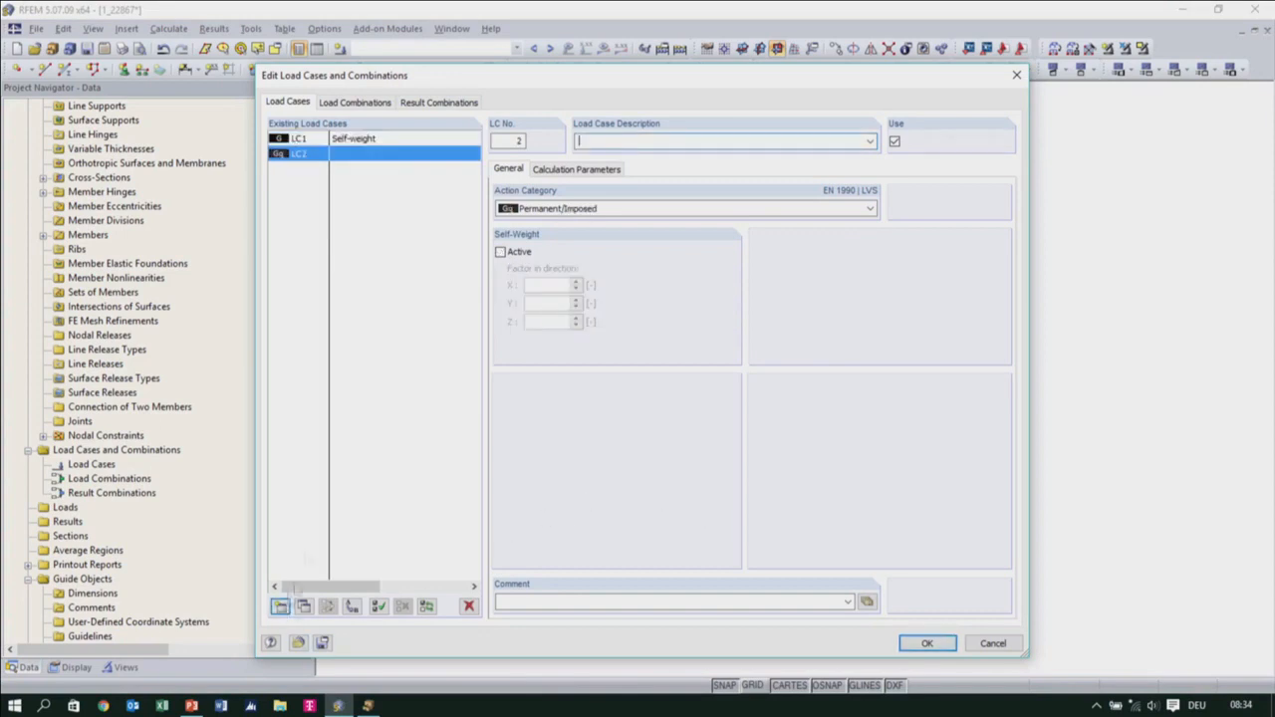
left_click(862, 142)
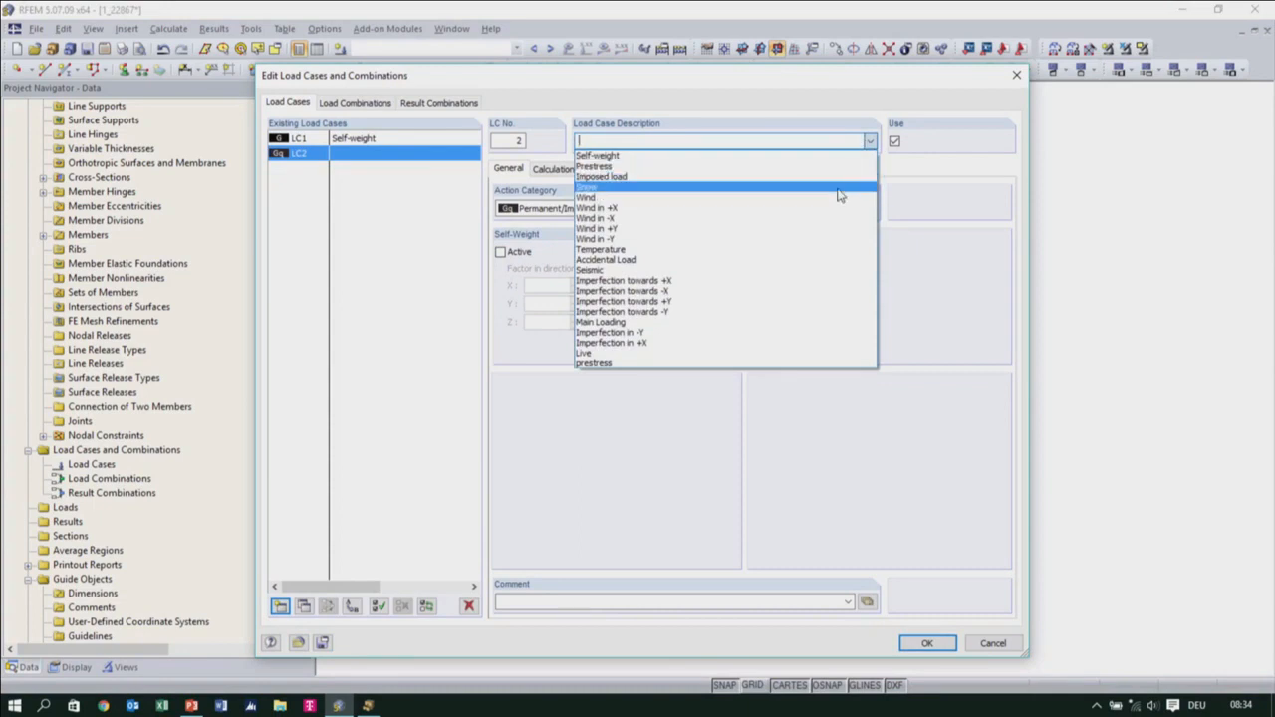
left_click(840, 189)
Add two wind load cases, Wind in +X and Wind in +Y
left_click(280, 606)
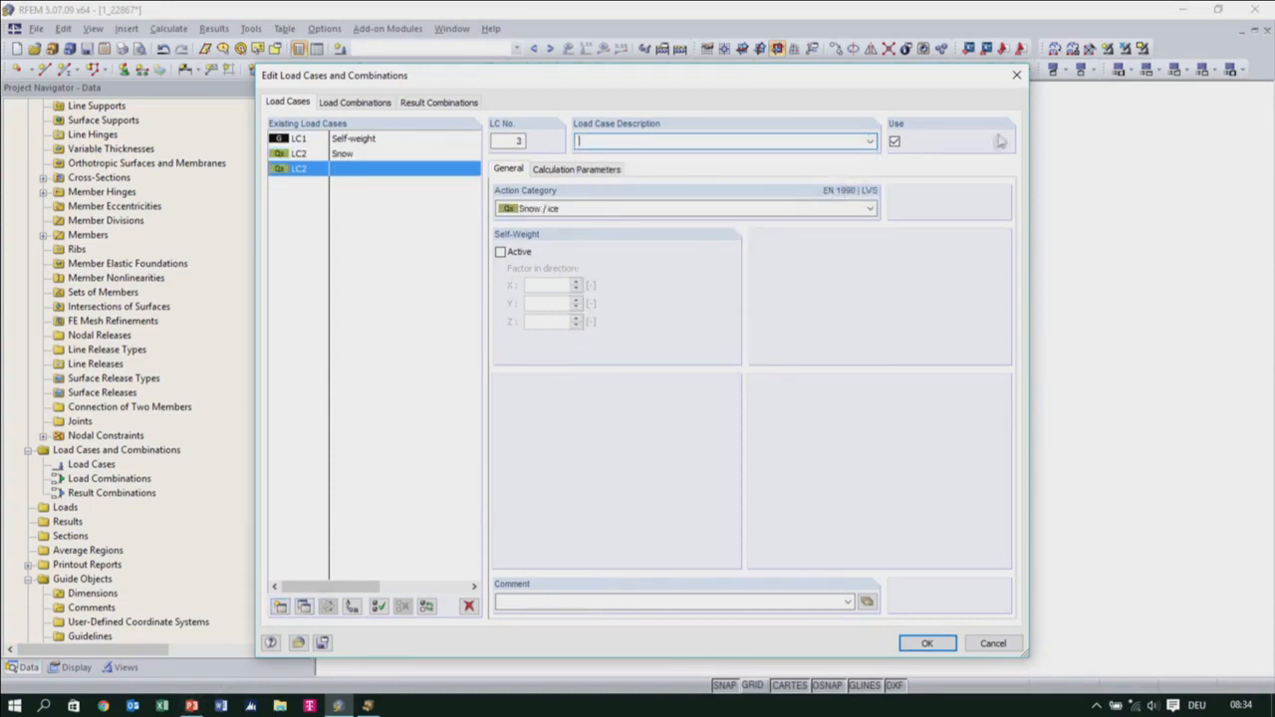
left_click(867, 142)
left_click(638, 199)
left_click(280, 607)
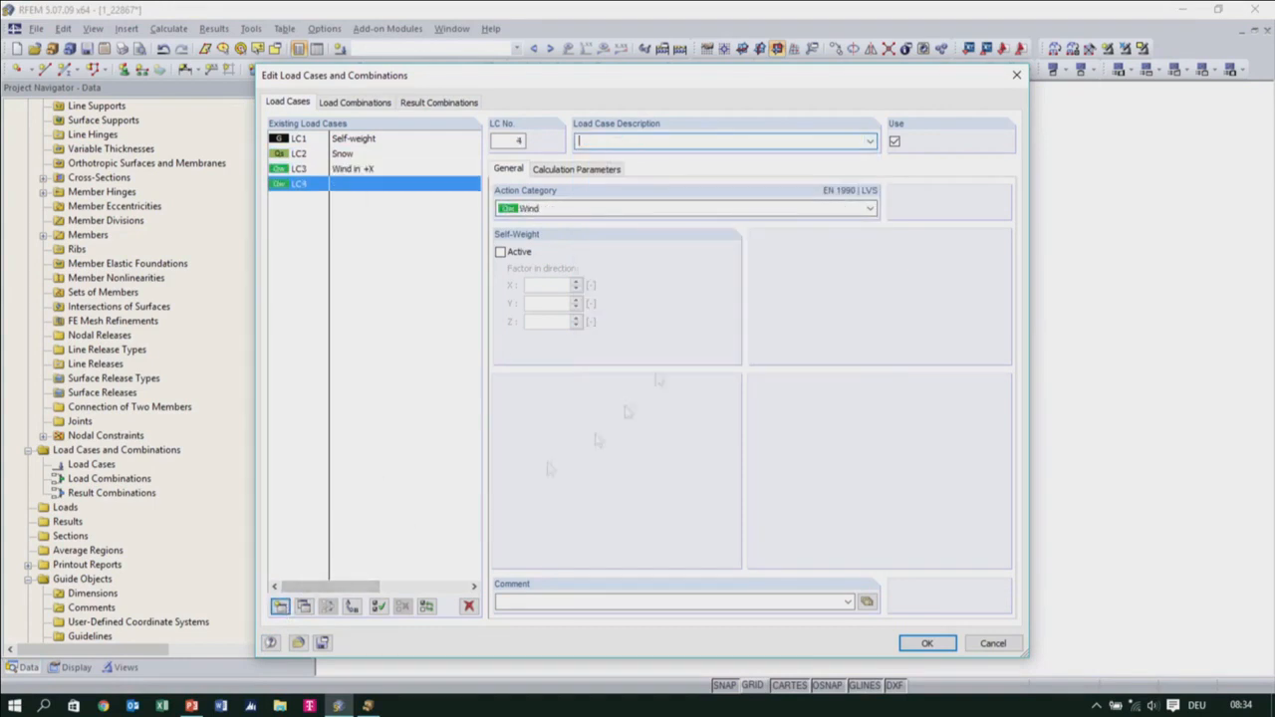
left_click(869, 141)
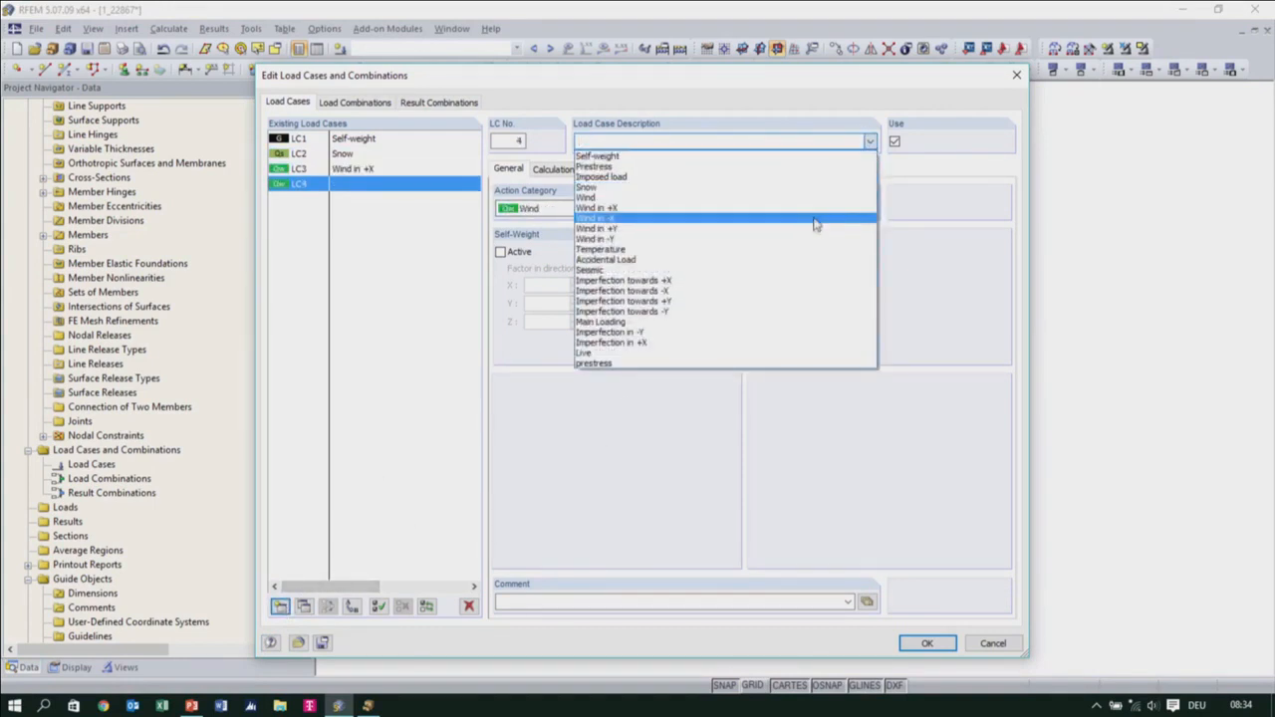
left_click(815, 229)
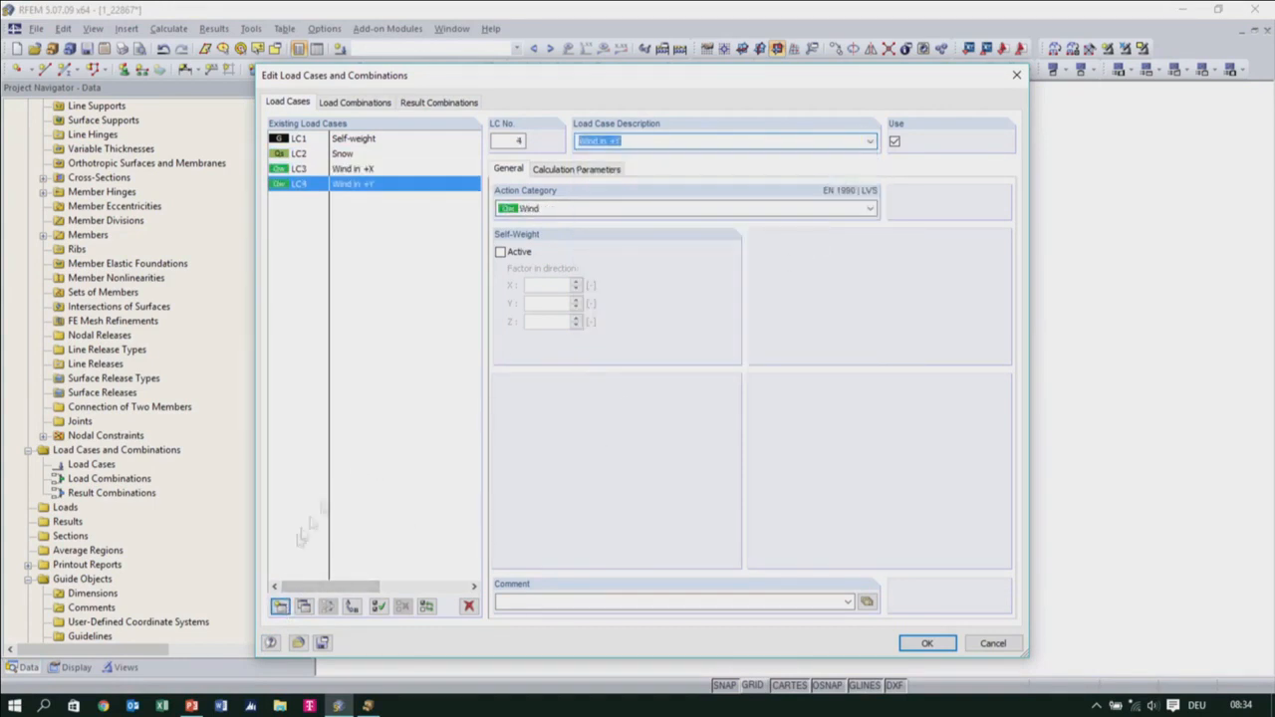
Add a Live load case with the action category Imposed - Category E: storage areas and accept the load cases
left_click(280, 606)
left_click(870, 140)
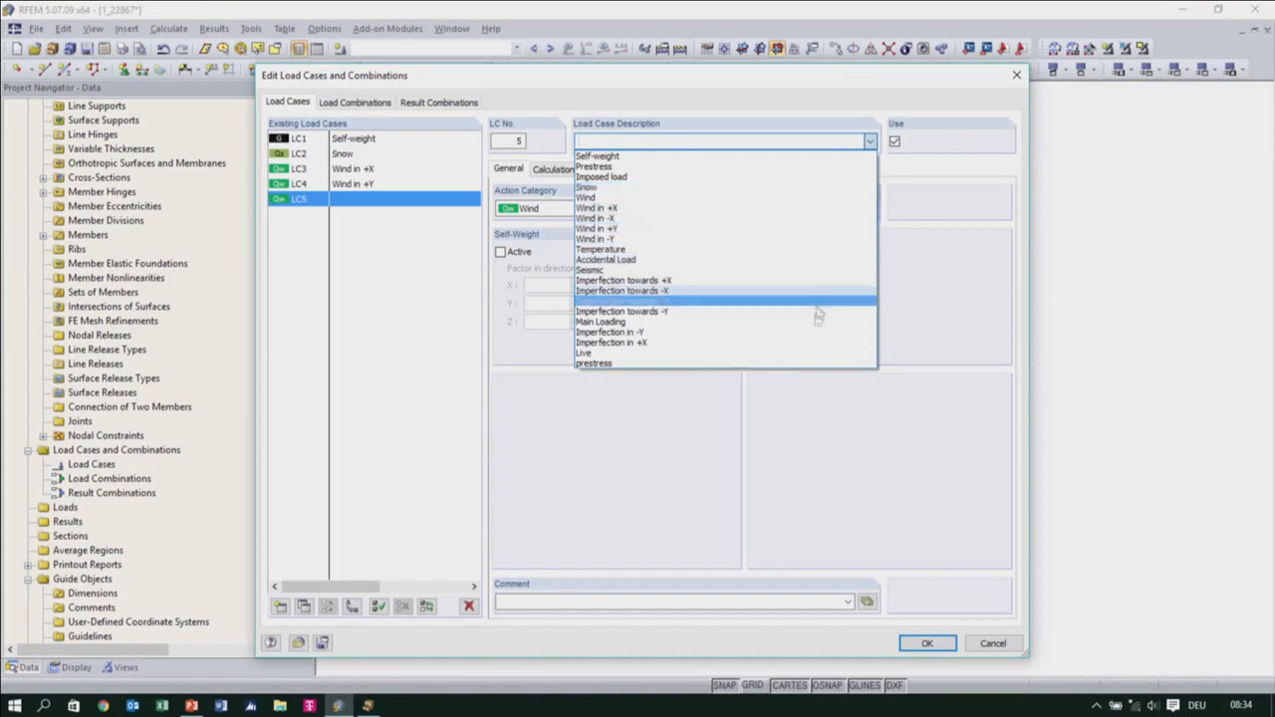
left_click(657, 352)
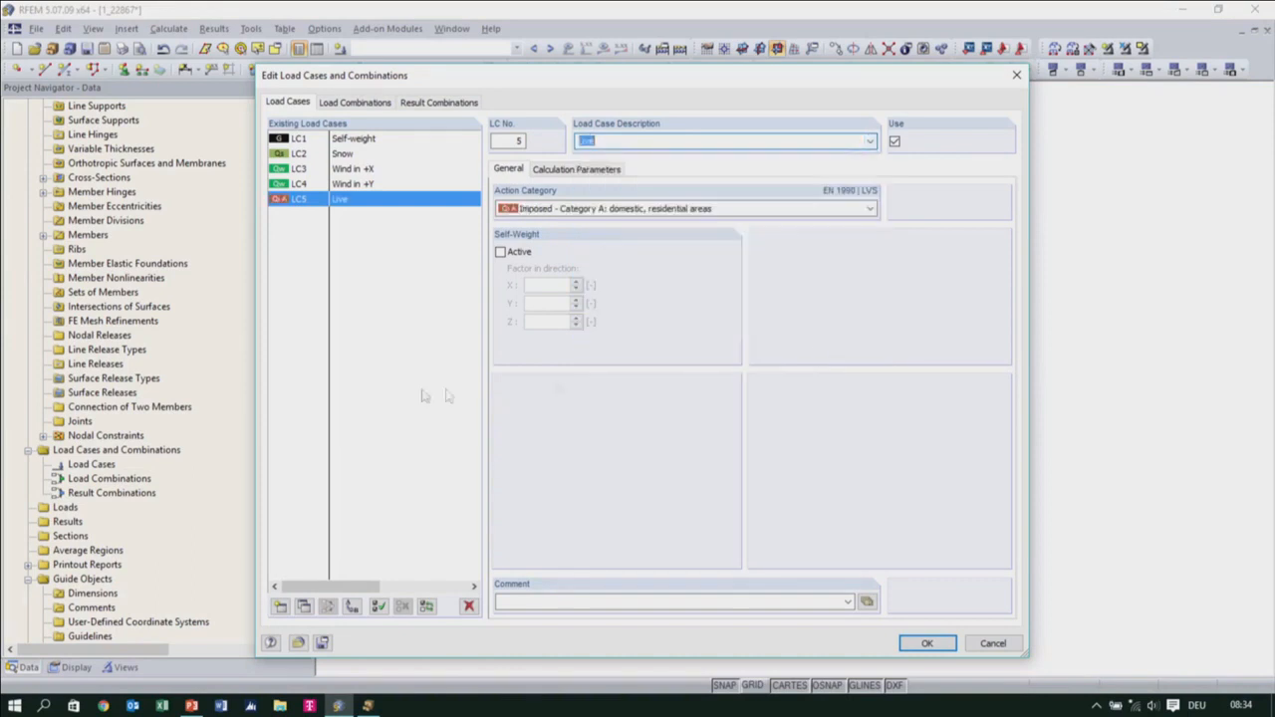
left_click(678, 211)
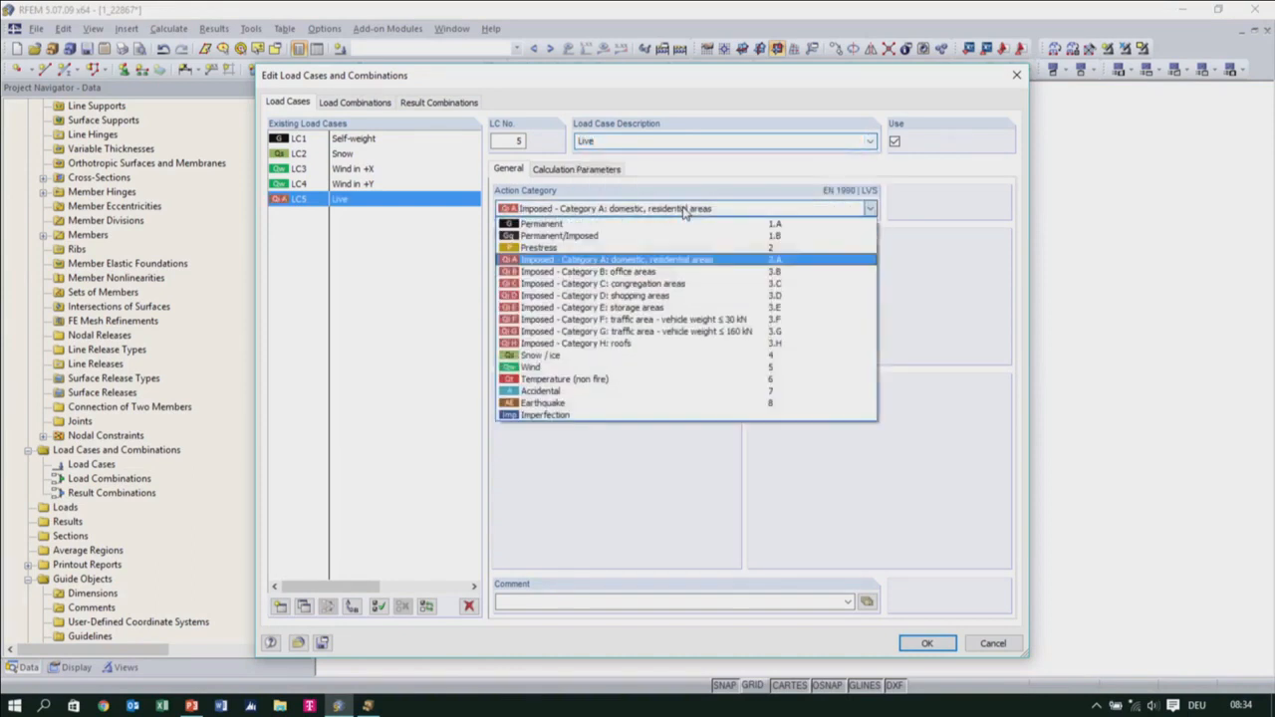
left_click(691, 308)
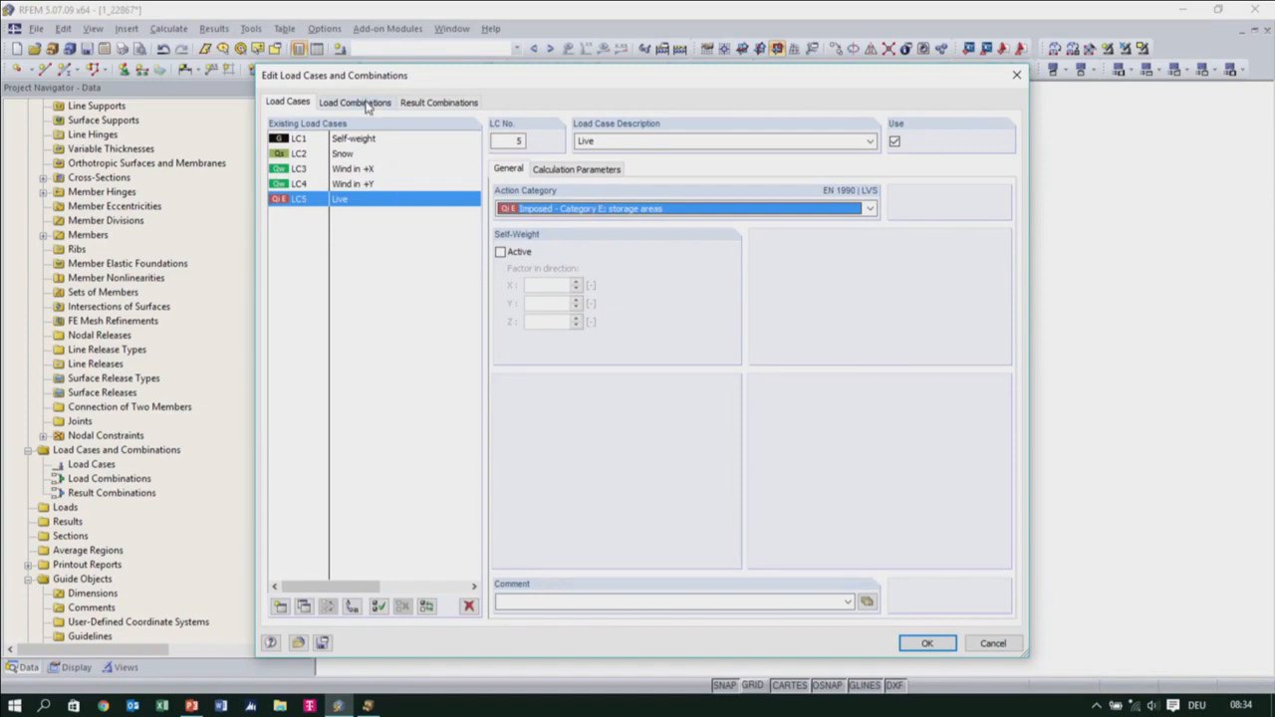
left_click(926, 643)
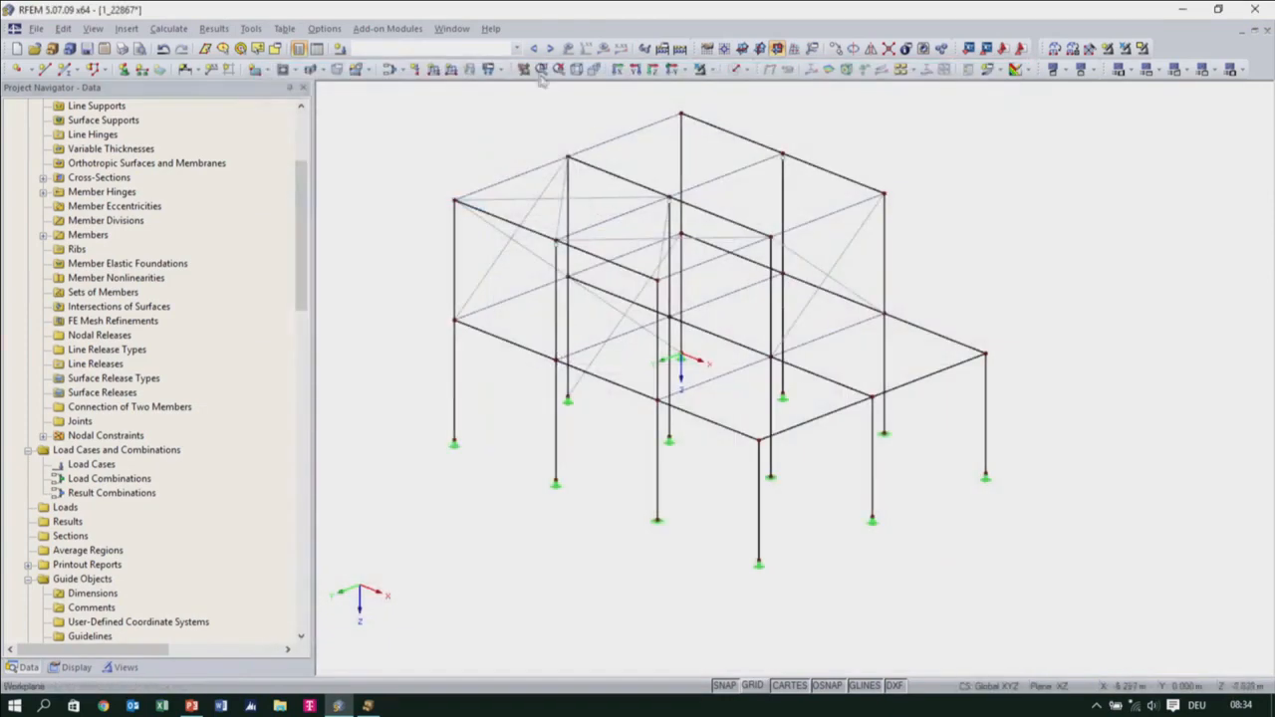
Make LC1 - Self-weight the current load case
left_click(510, 48)
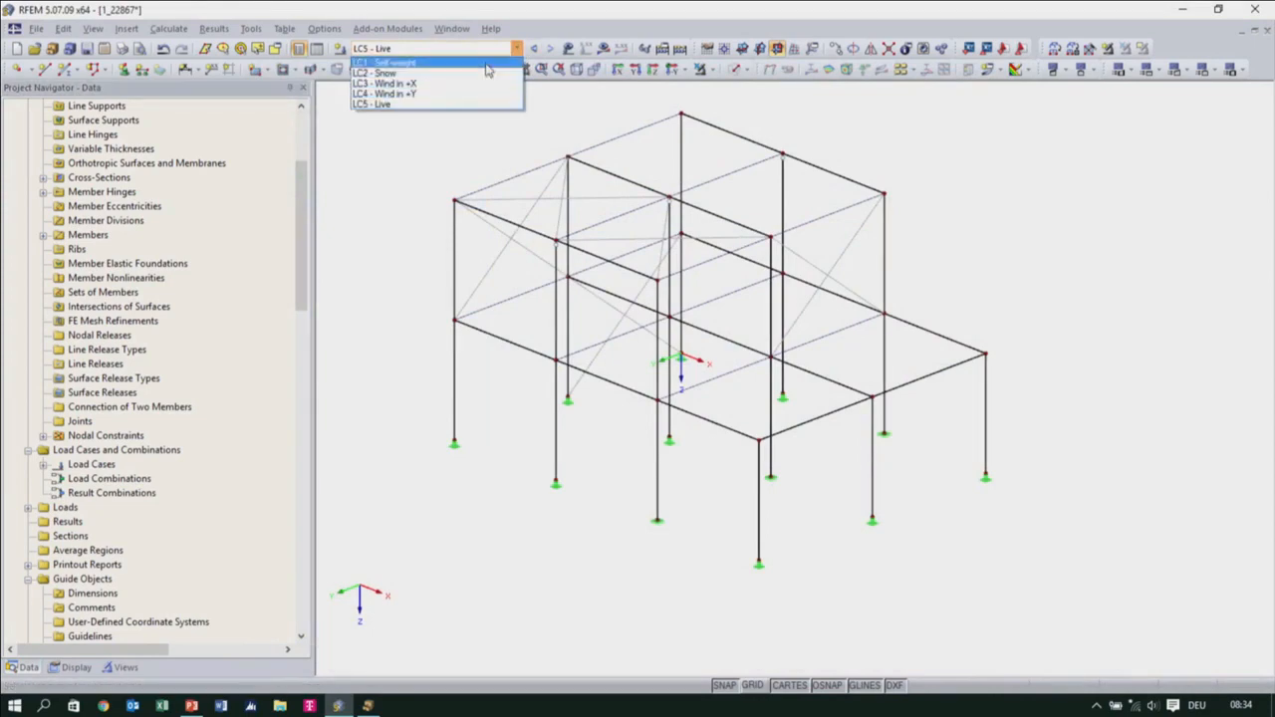
left_click(488, 61)
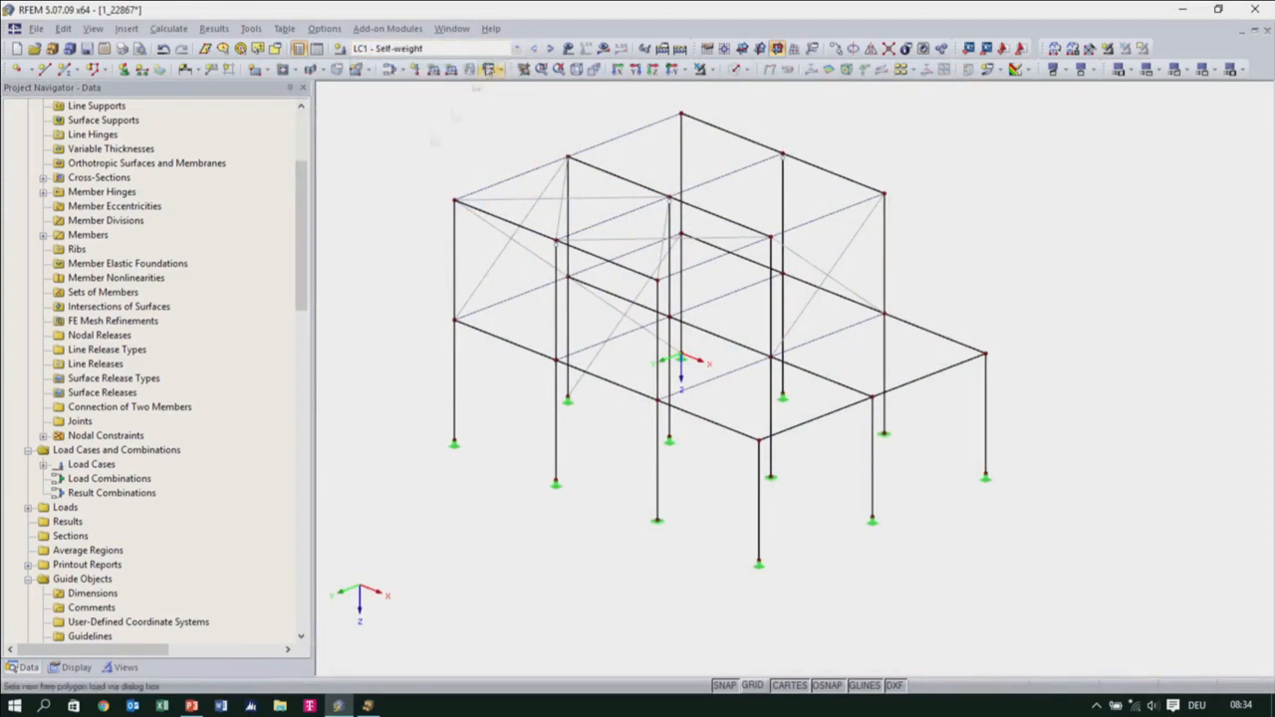
left_click(55, 666)
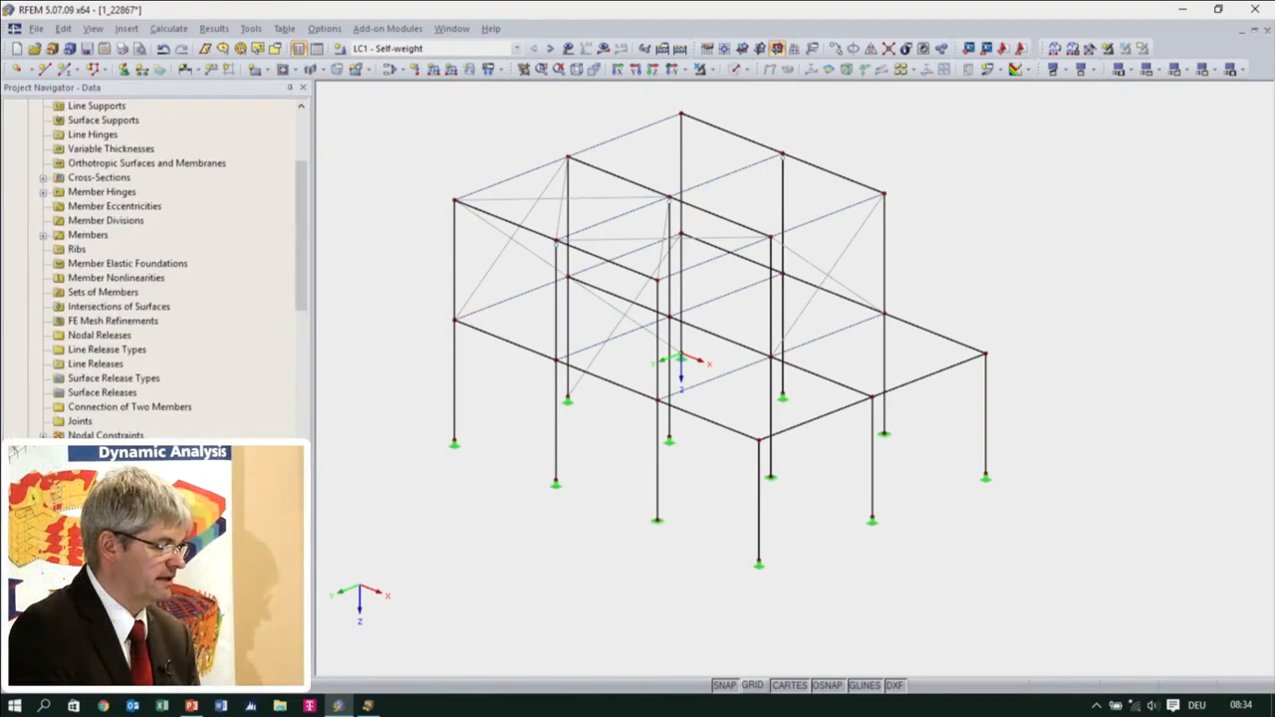
Enable automatic creation of load combinations according to EN 1990 with the LVS annex in the model's general data
right_click(42, 129)
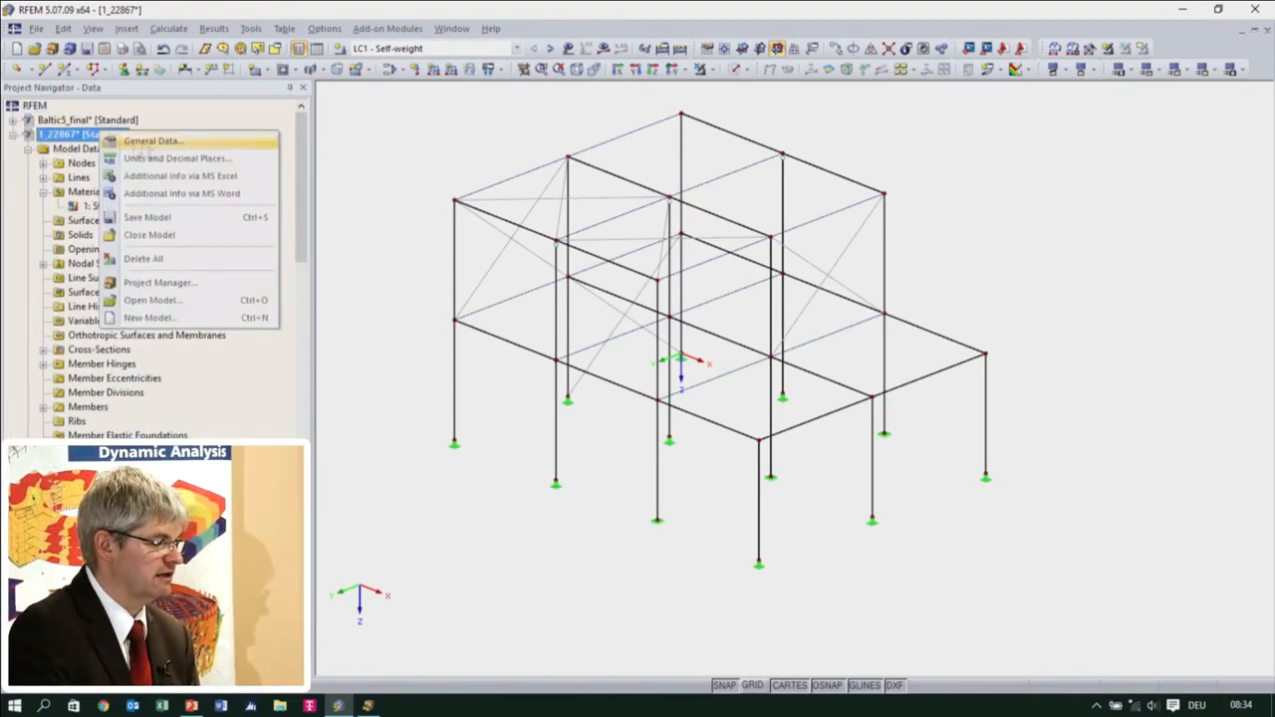
left_click(110, 139)
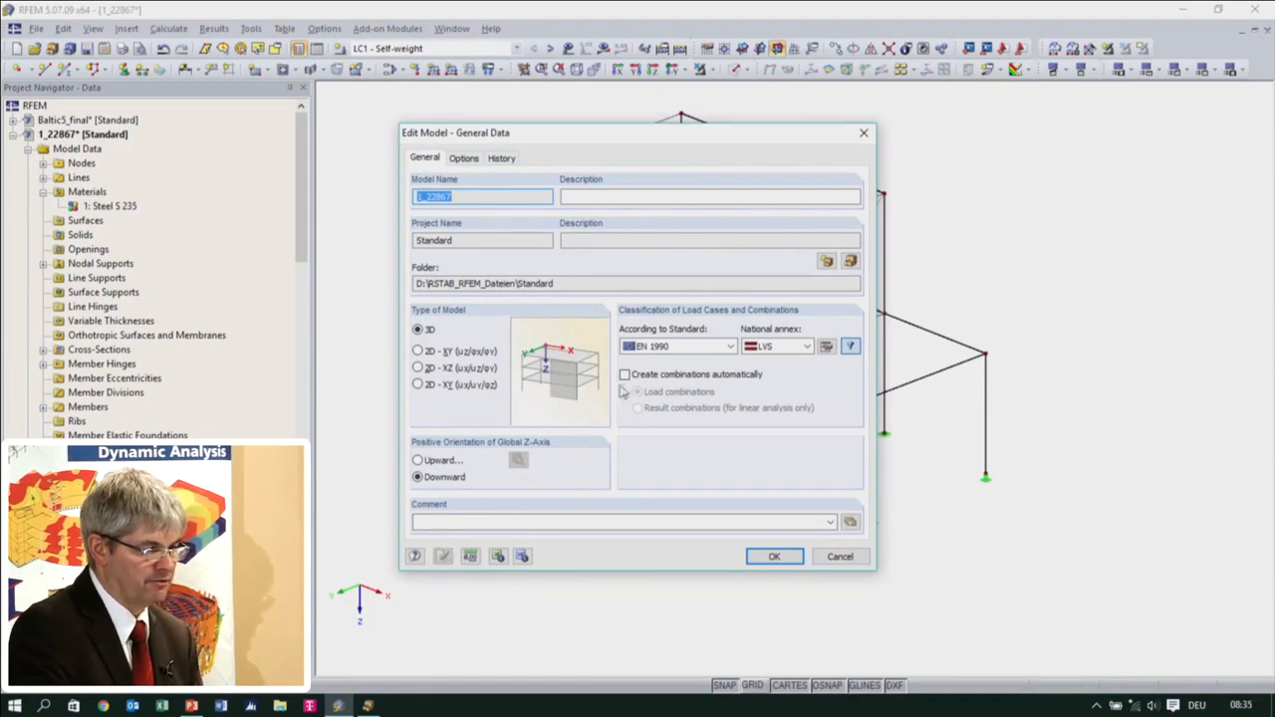
left_click(624, 375)
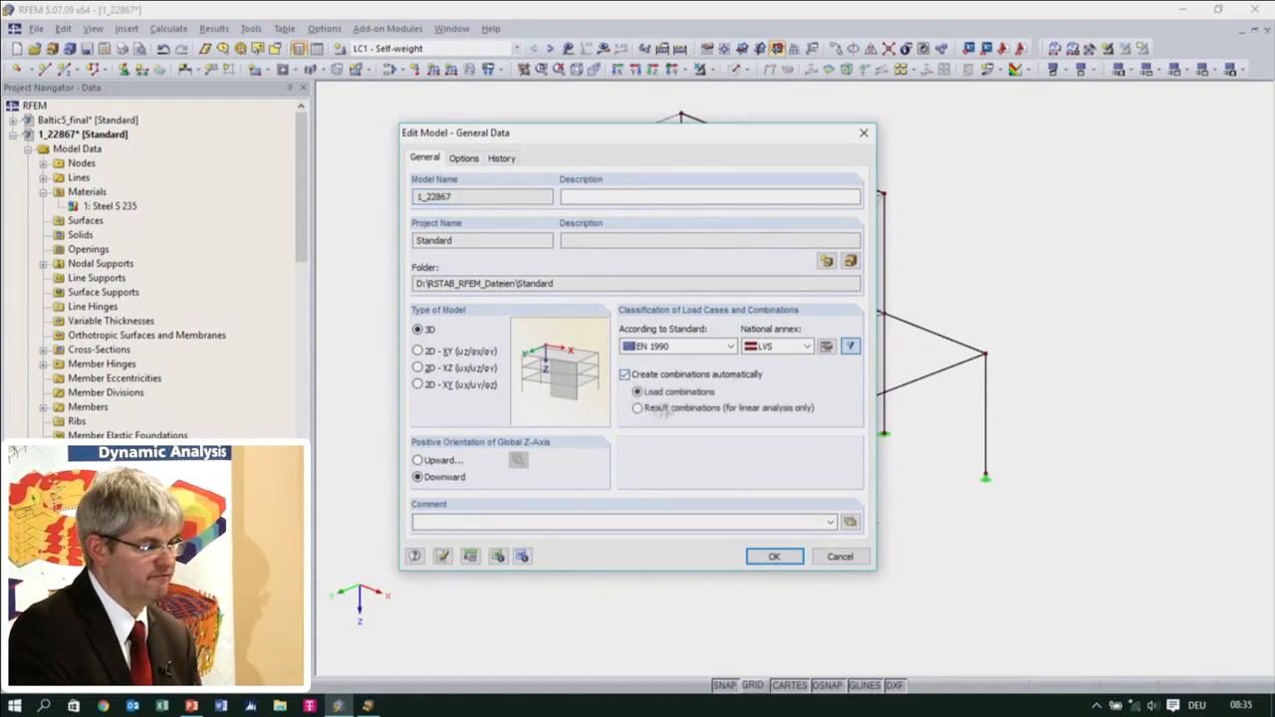
left_click(774, 555)
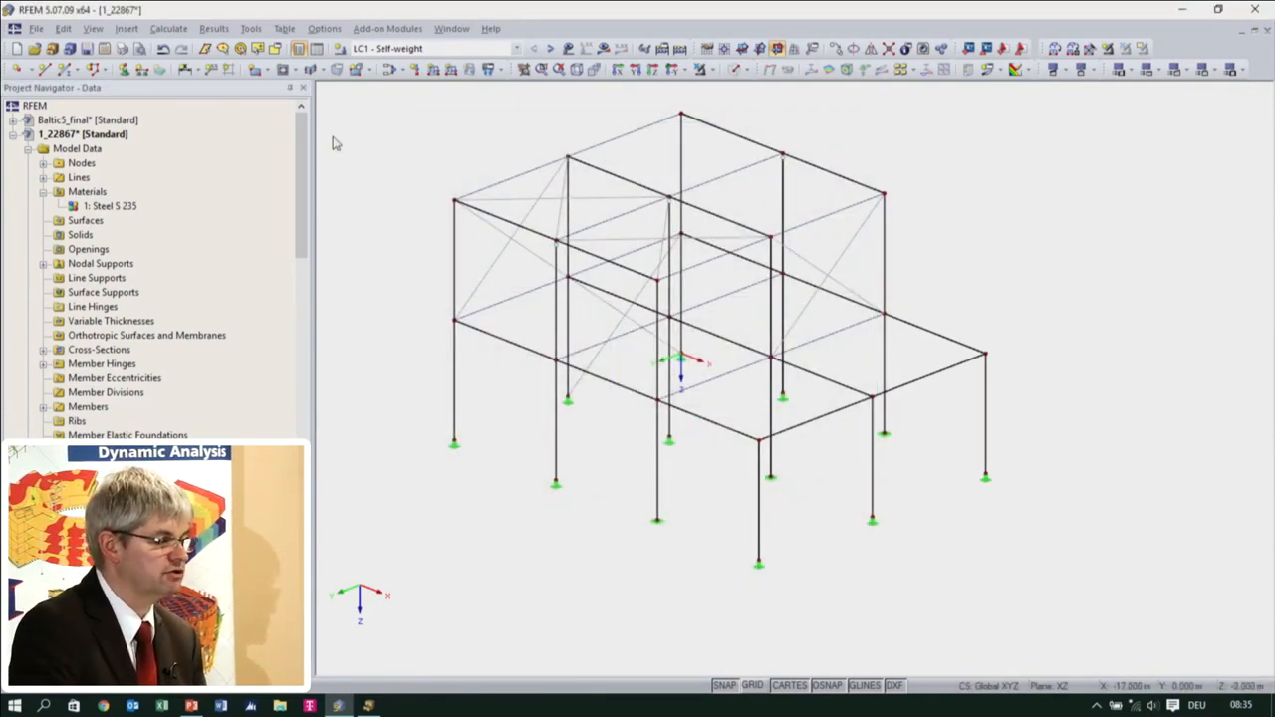
Examine the Permanent, Snow / ice, Wind and Imposed actions and the load cases assigned to each
middle_click_drag(515, 378, 419, 128, "ctrl")
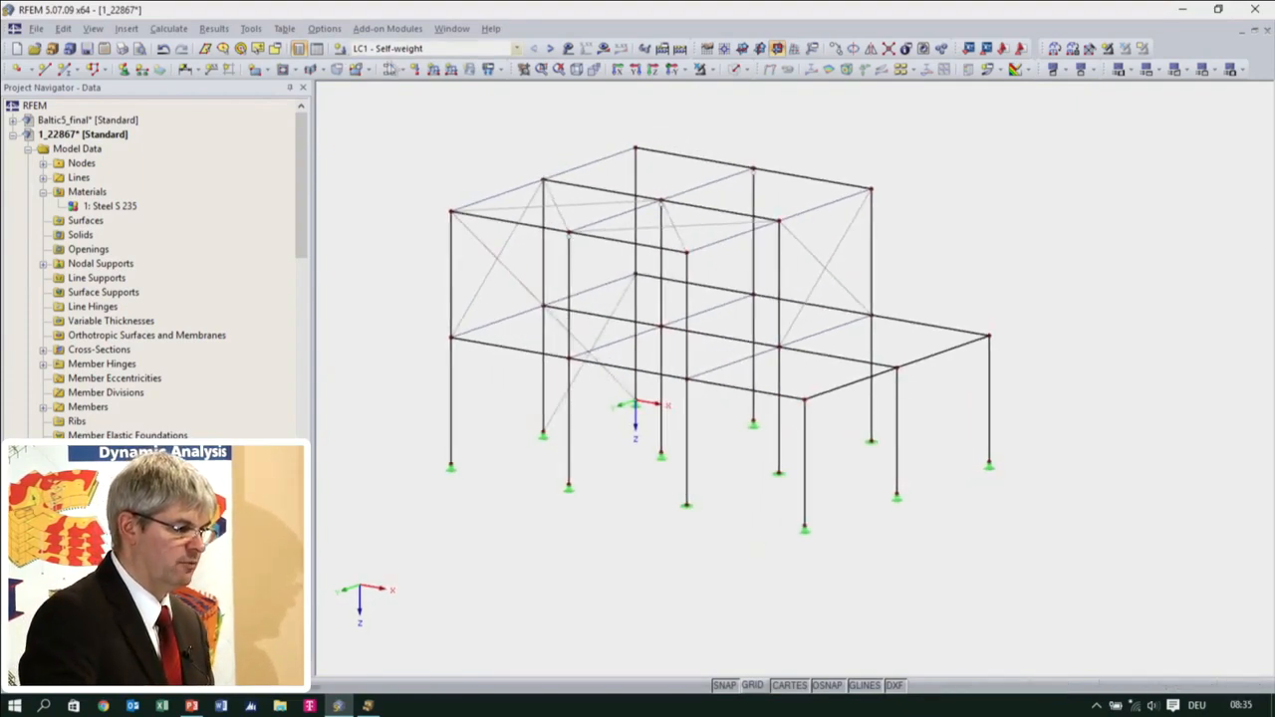
left_click(389, 69)
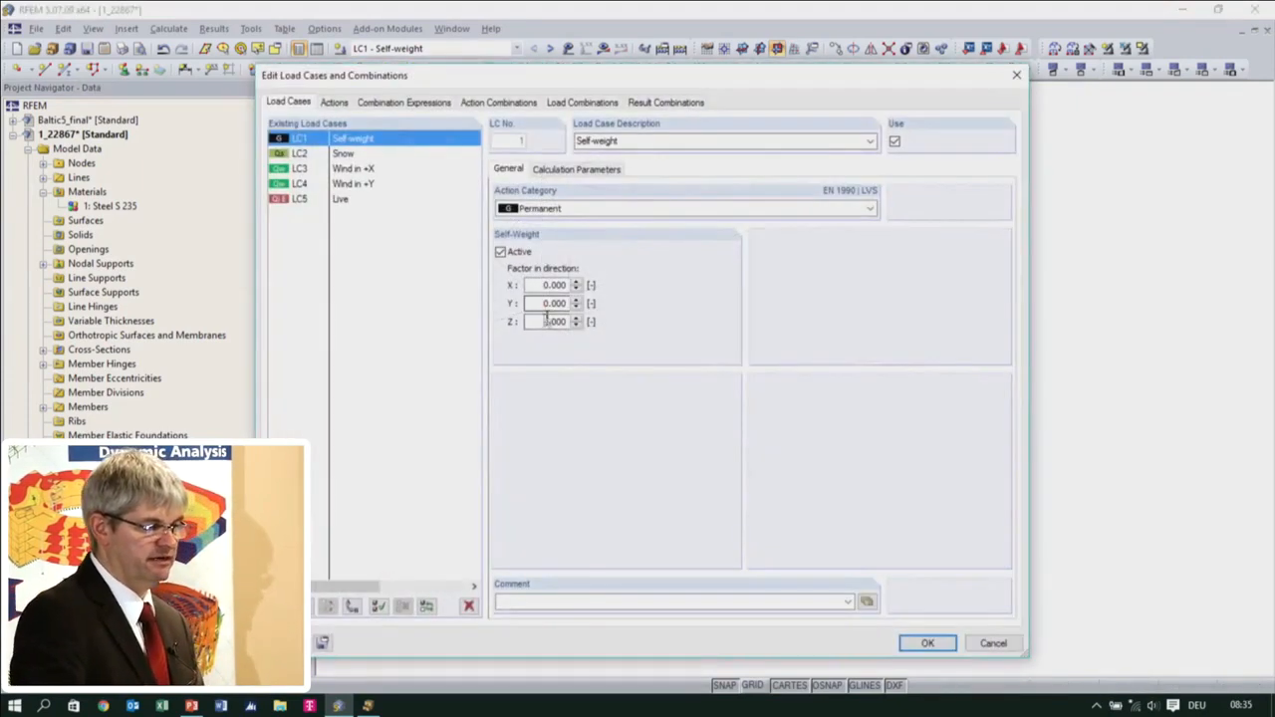
left_click(333, 103)
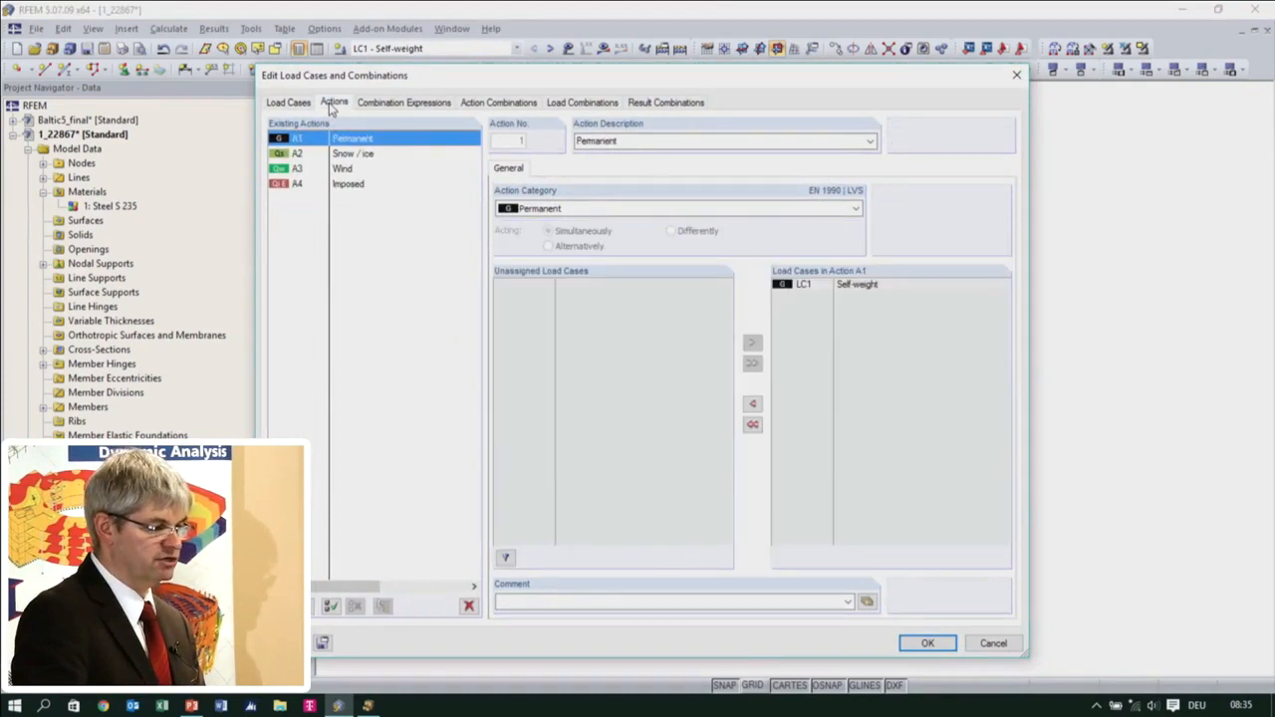
left_click(337, 155)
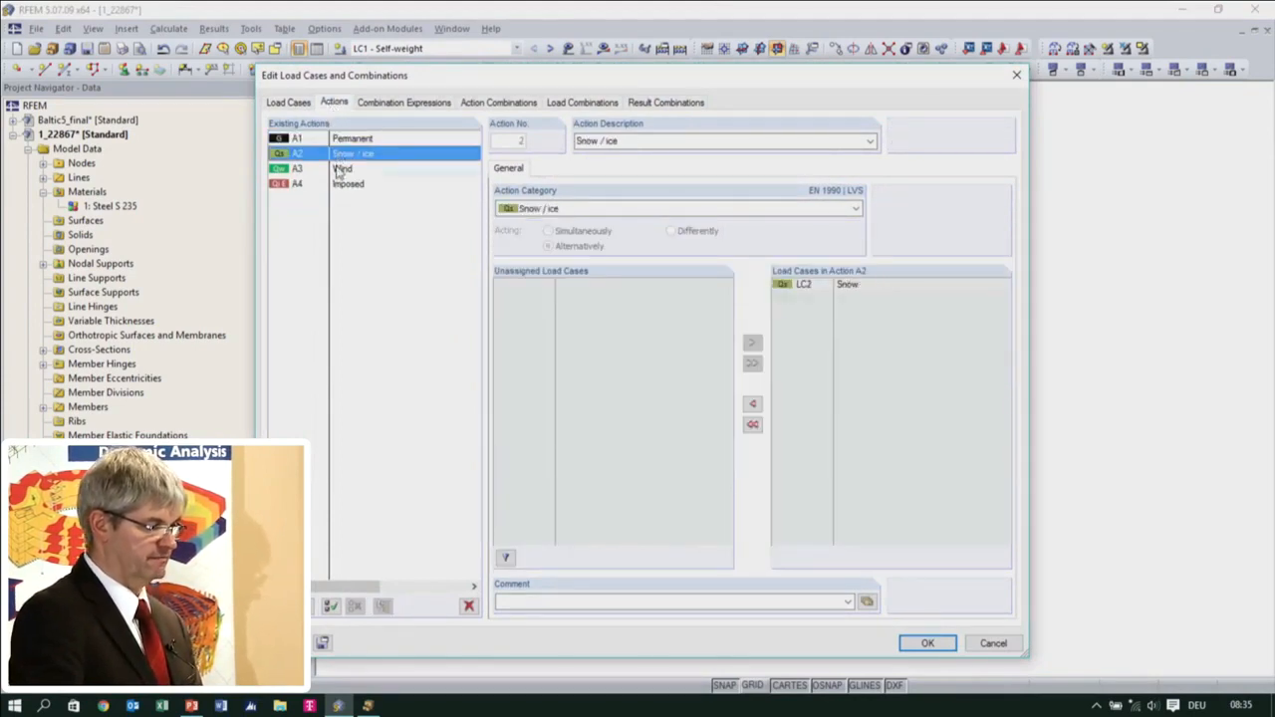
left_click(338, 169)
left_click(339, 185)
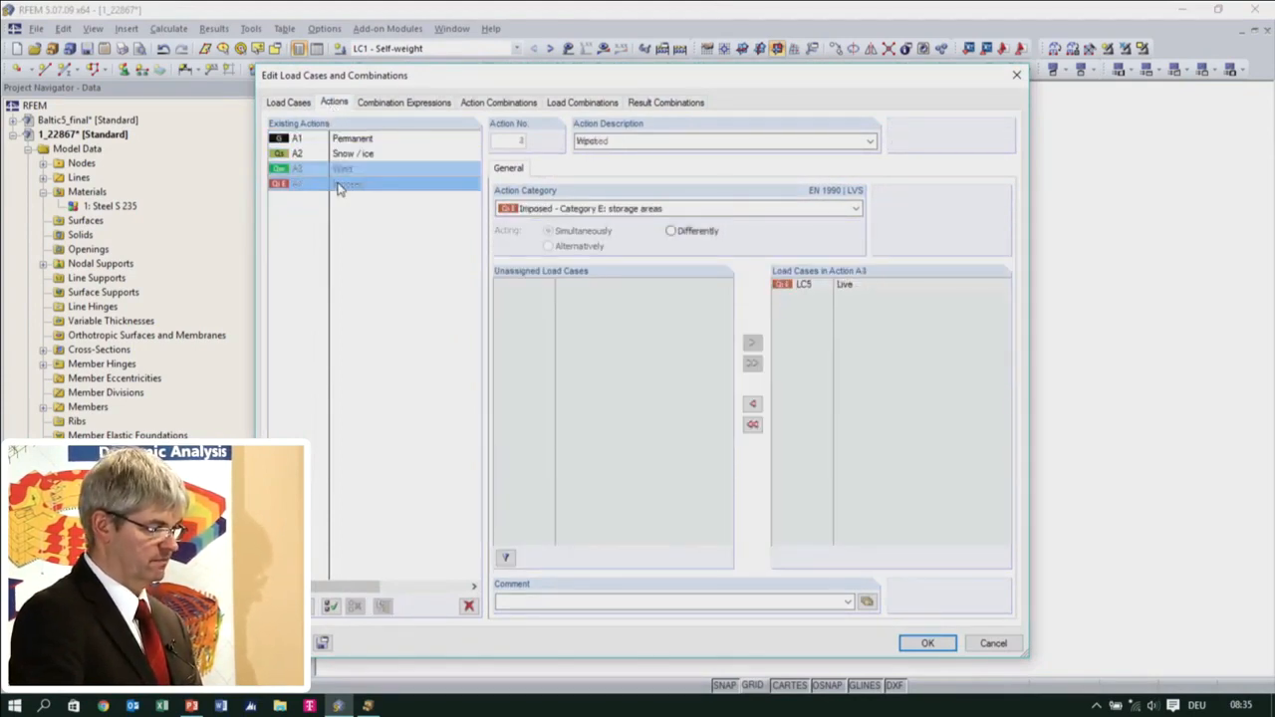
Delete all three SLS combination expressions, CE2, CE3 and CE4, keeping only the ULS expression
left_click(403, 102)
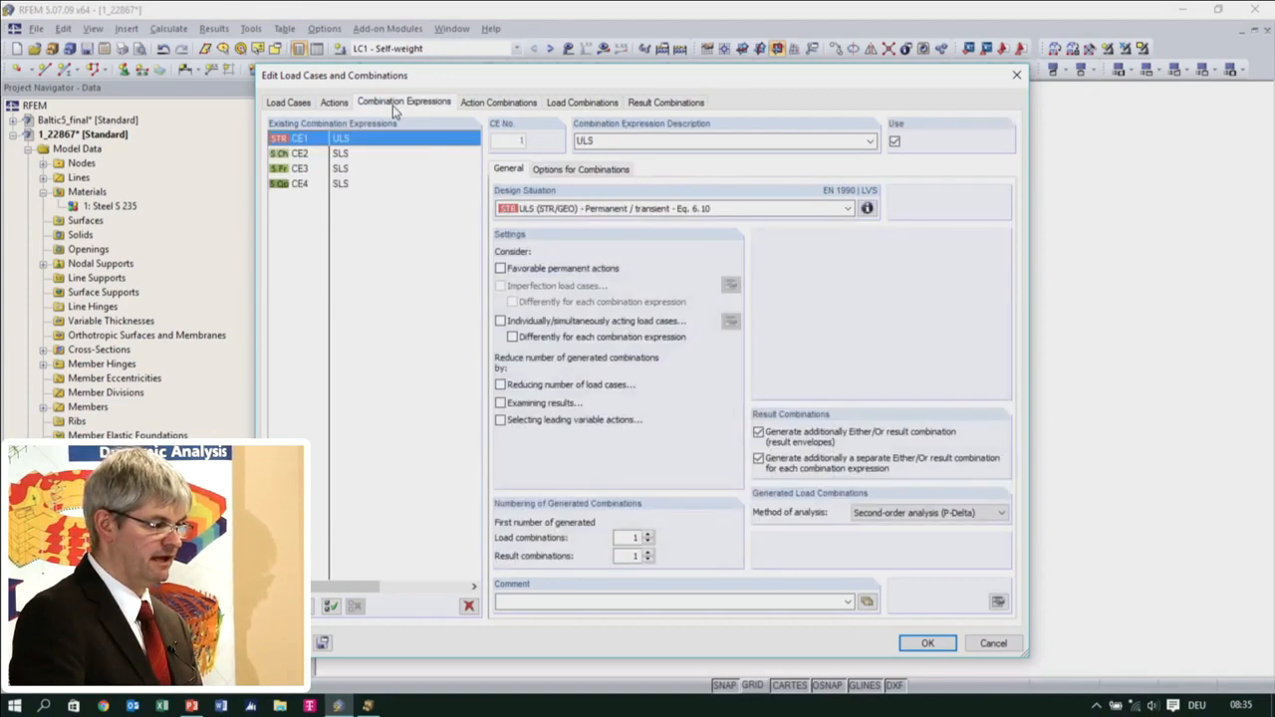
left_click(361, 157)
left_click(357, 170)
left_click(353, 156)
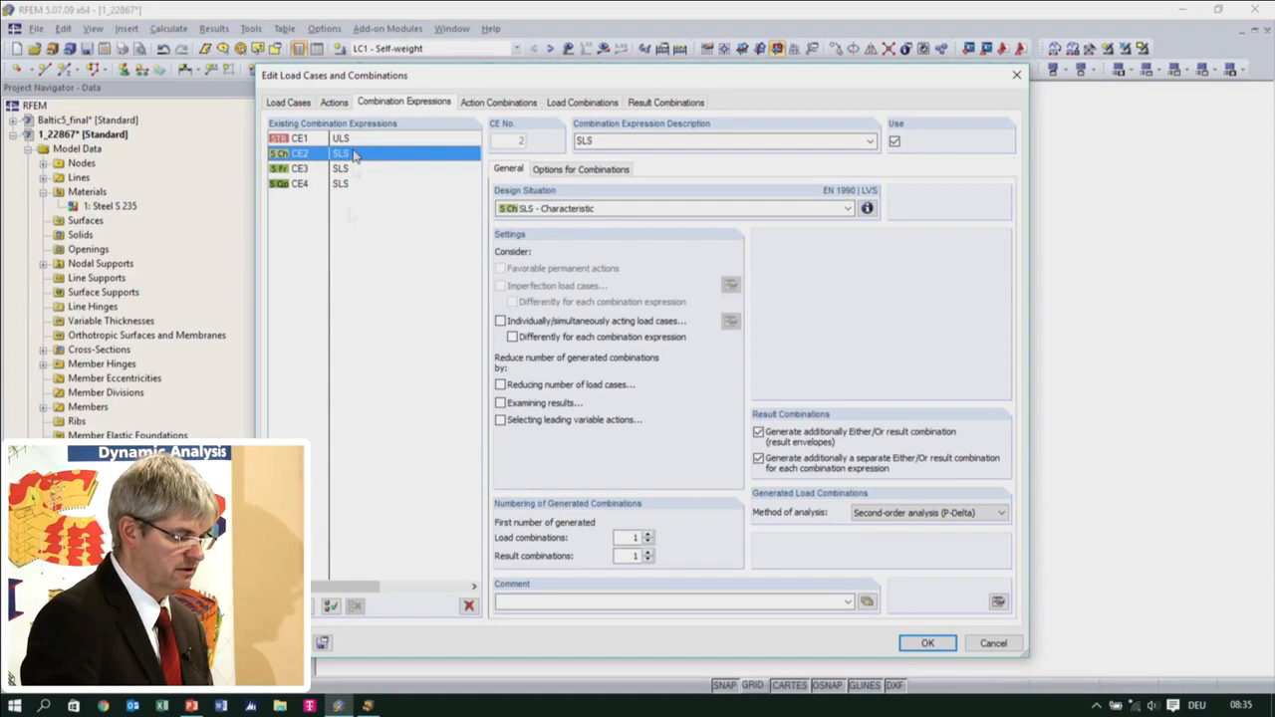
left_click(468, 606)
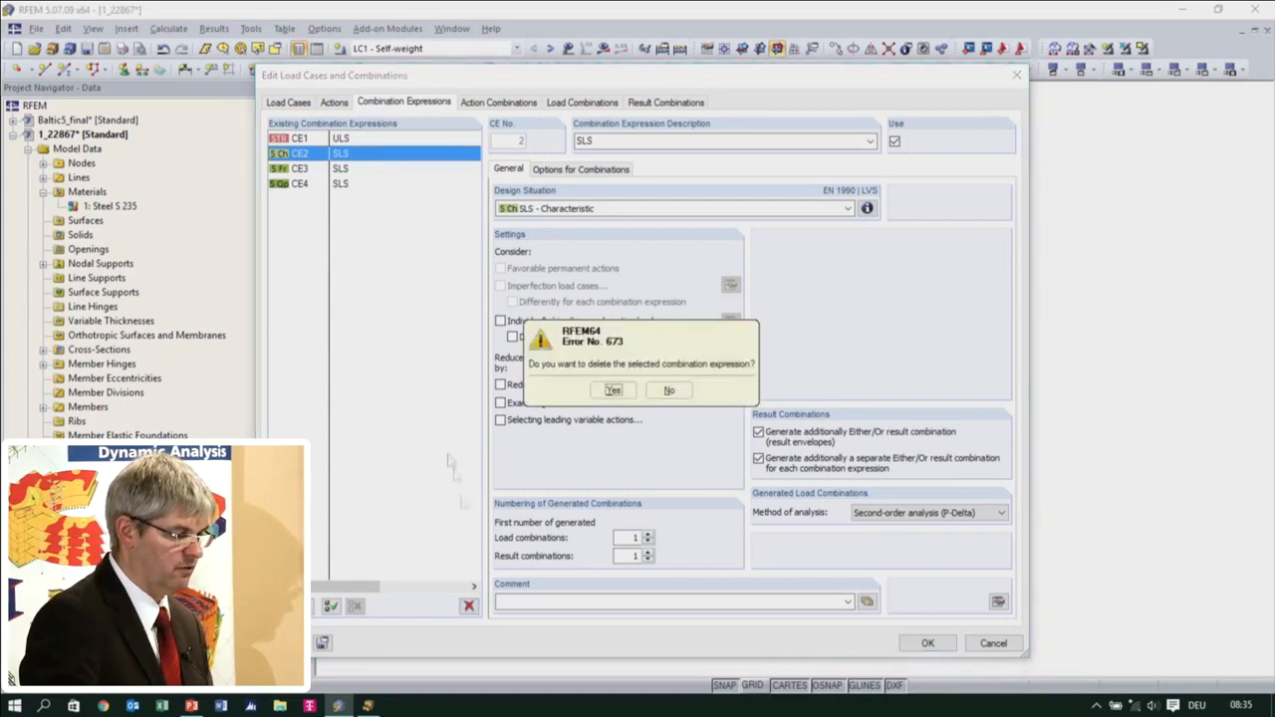
left_click(612, 390)
left_click(351, 169, "shift")
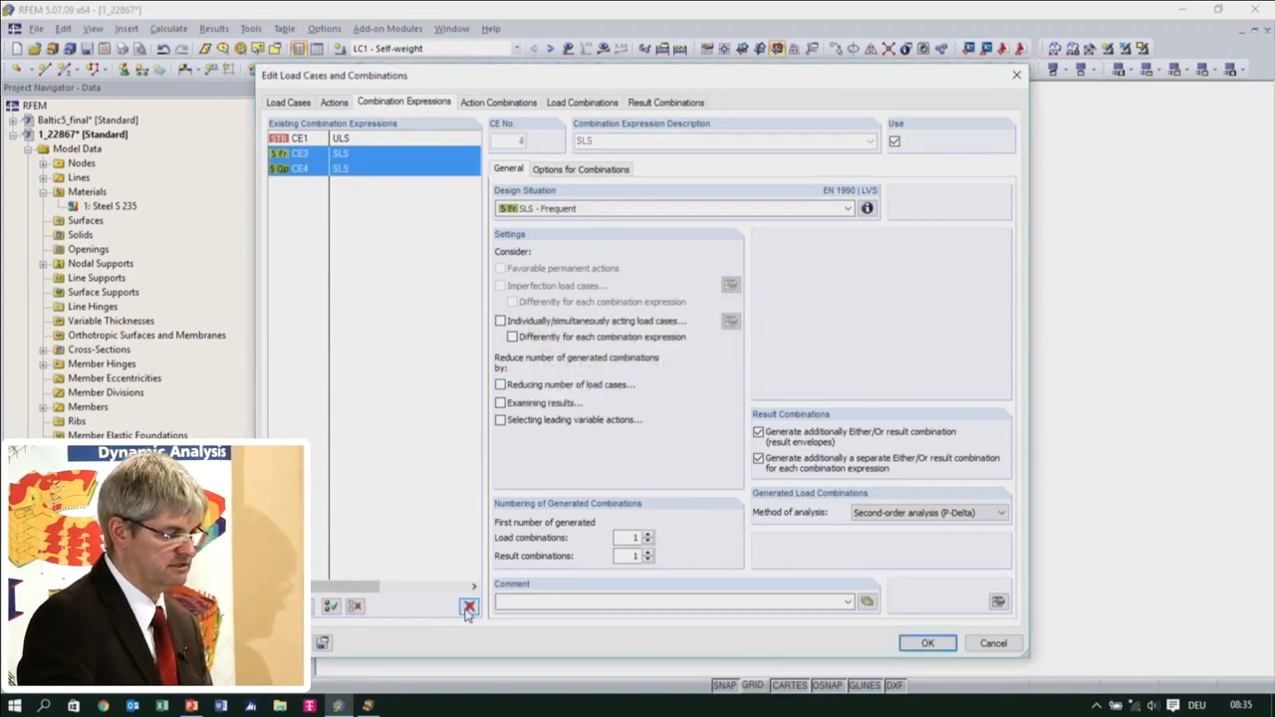
left_click(467, 606)
left_click(613, 390)
Review the generated action combinations and load combinations, including the load cases and factors in CO5
left_click(498, 102)
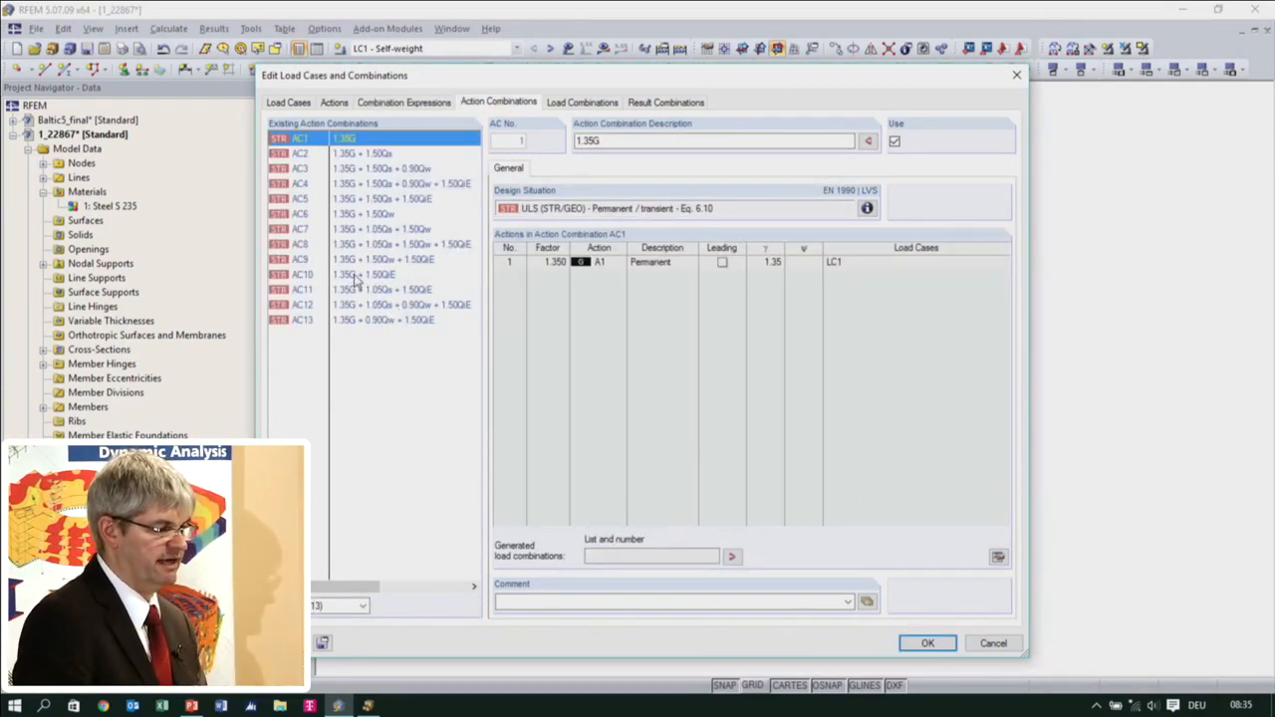
left_click(582, 102)
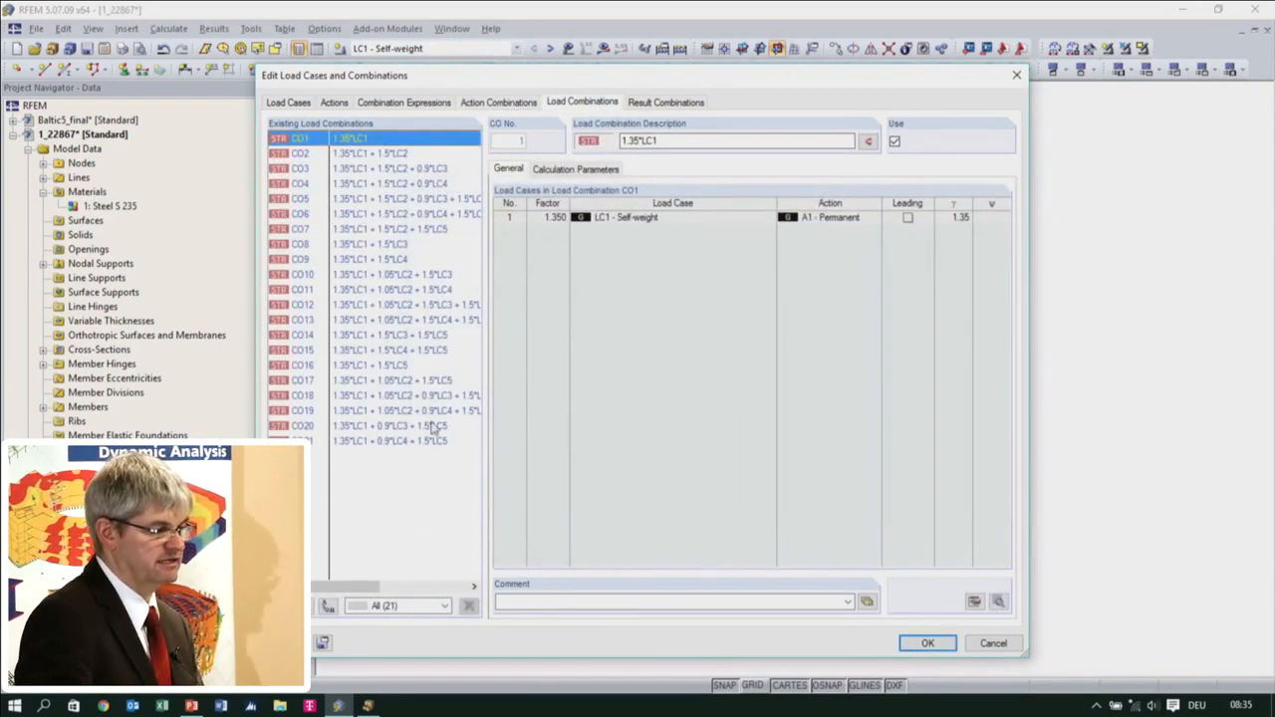
left_click(409, 202)
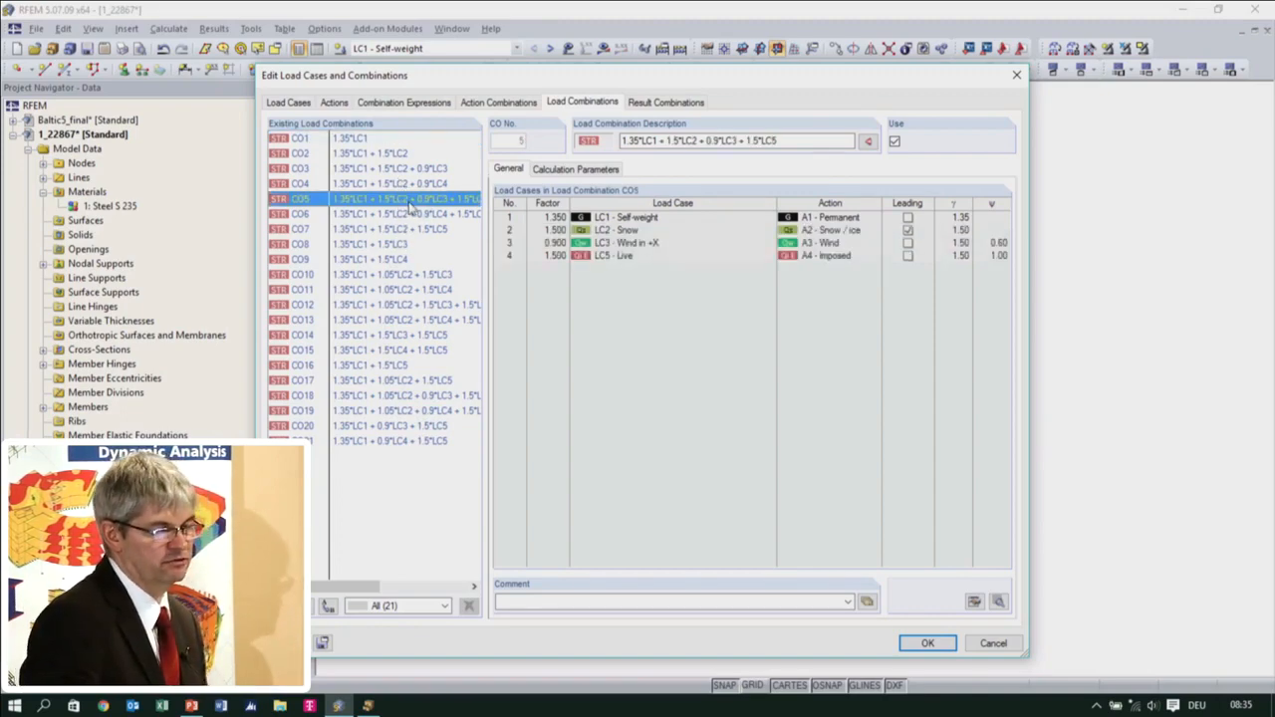
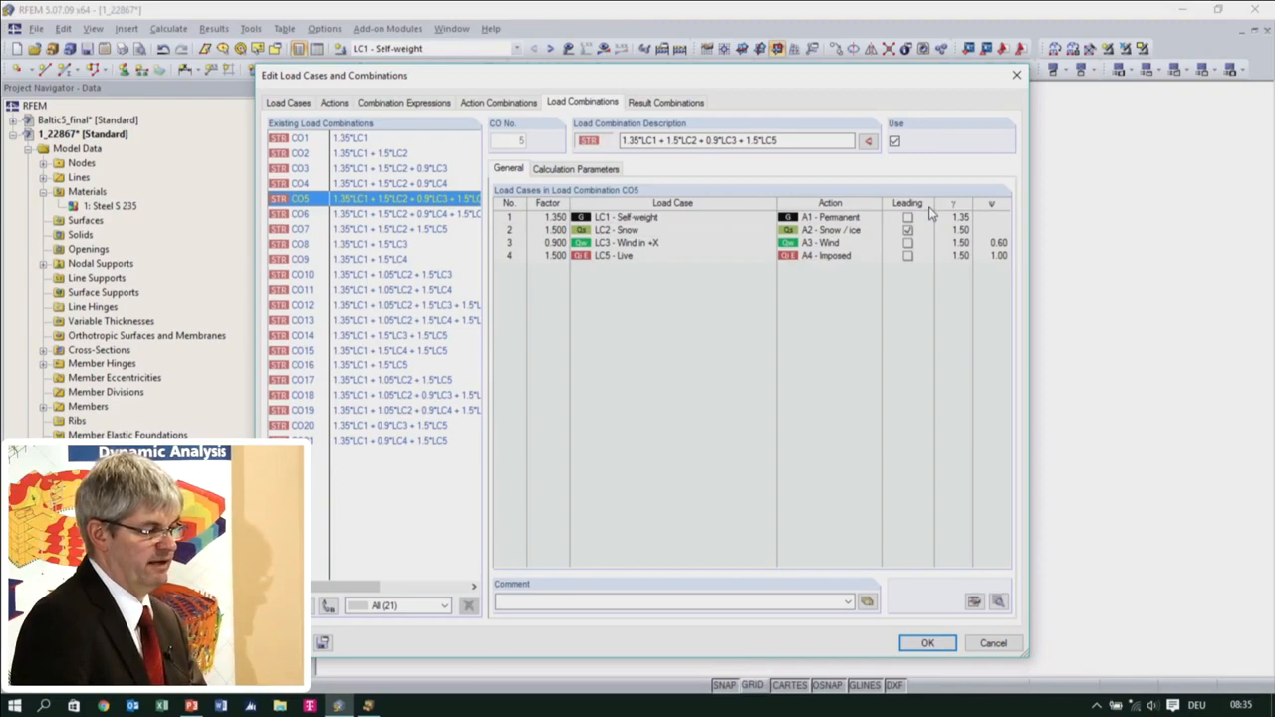
Review the loading in result combination RC1 and accept the load cases and combinations
left_click(687, 103)
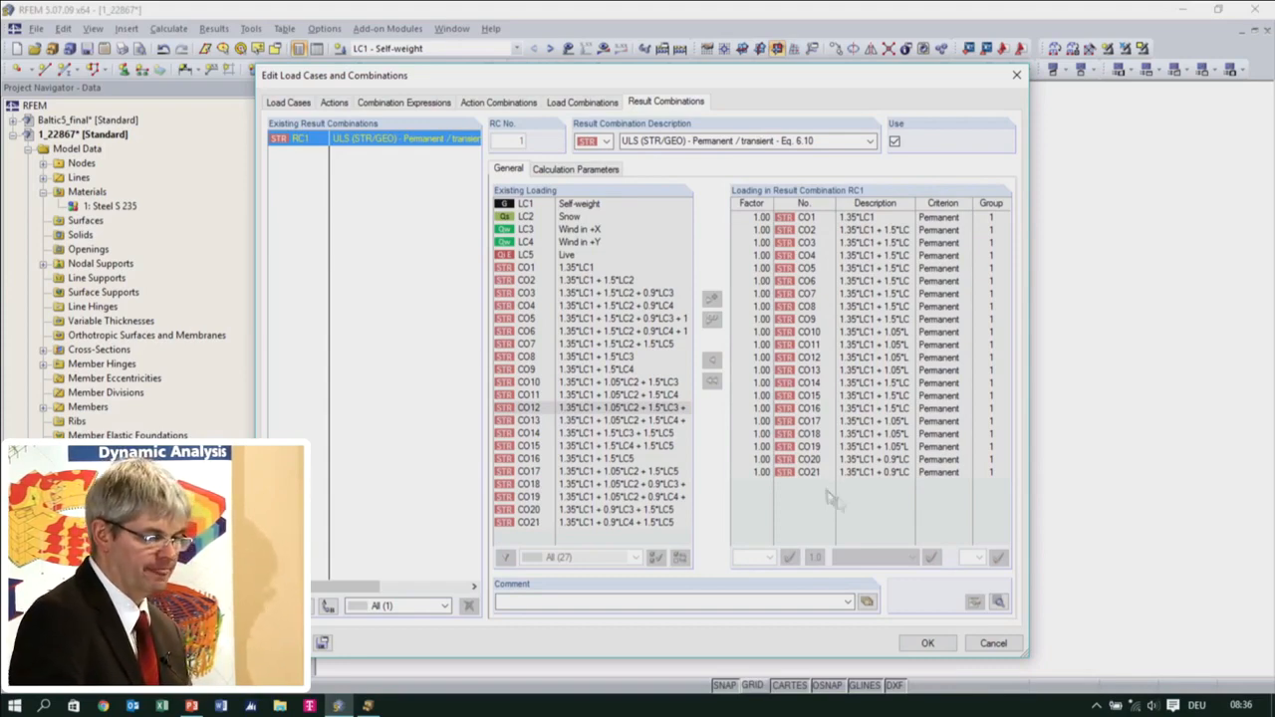
left_click(942, 648)
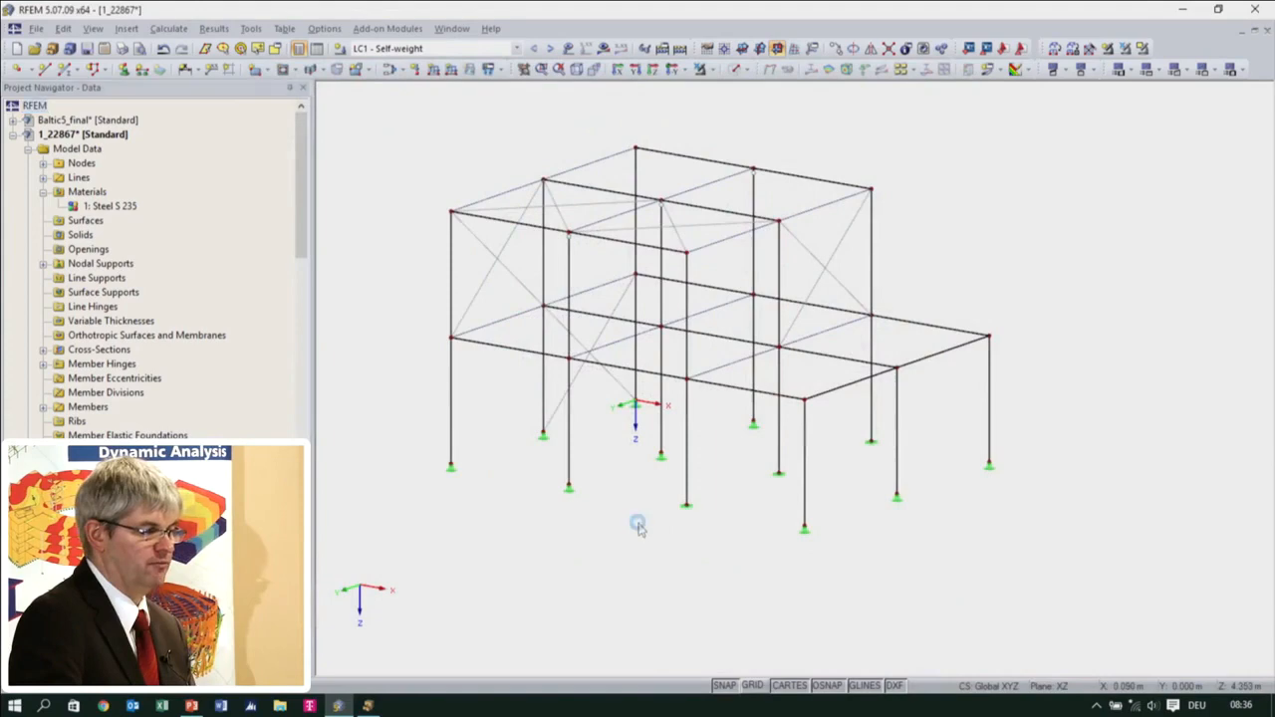
middle_click_drag(643, 529, 596, 529)
scroll(596, 529, "up", 1)
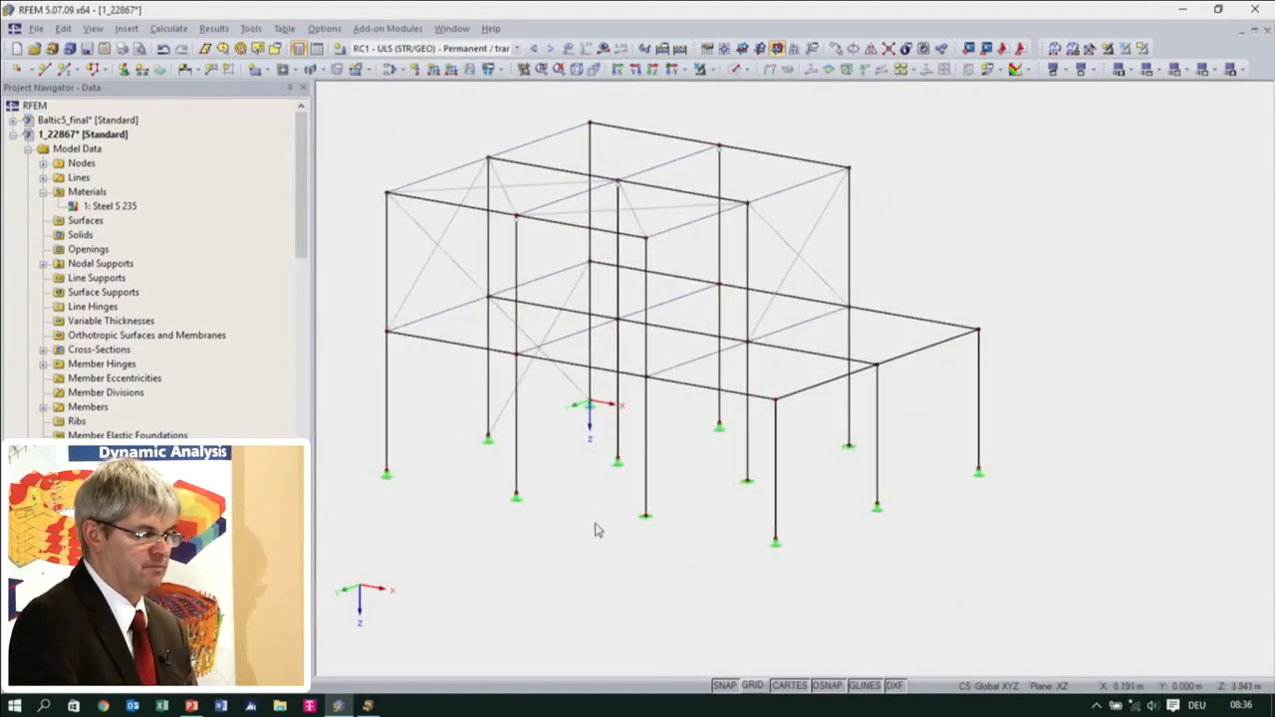
Set LC1 - Self-weight as the current load case for the steel frame
left_click(506, 47)
left_click(504, 64)
middle_click_drag(421, 429, 421, 393, "ctrl")
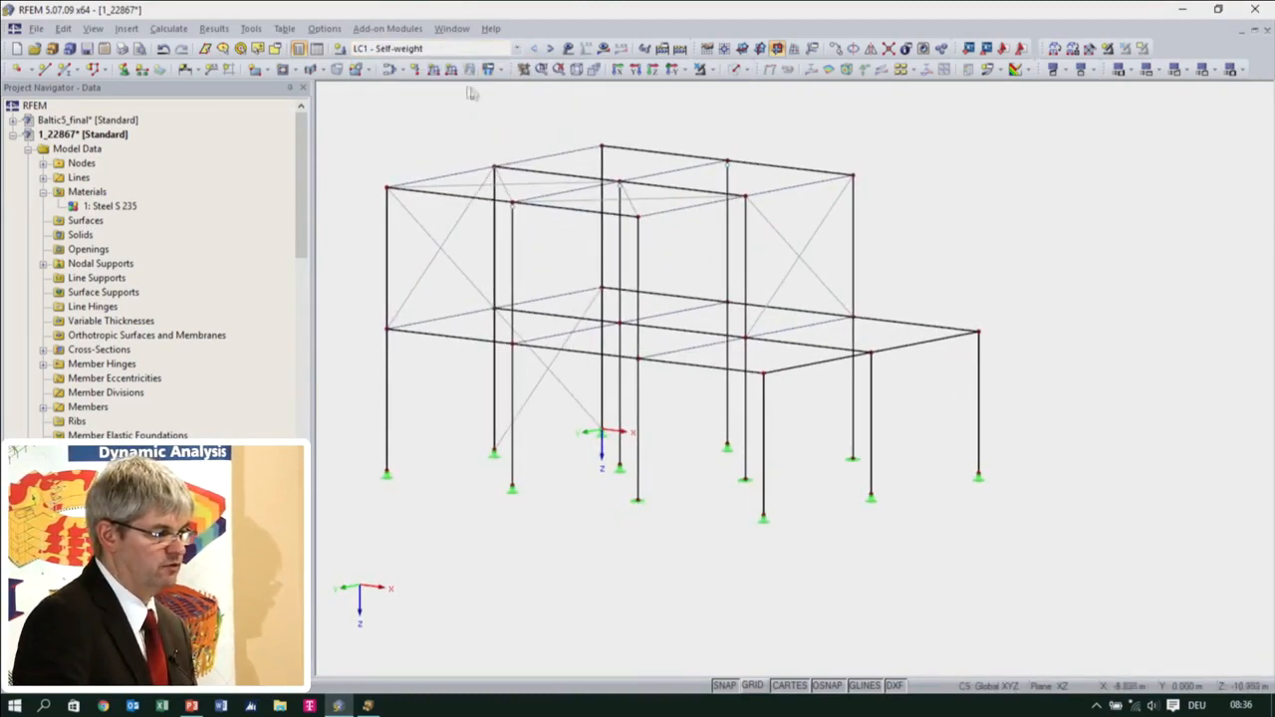
Compare the previews of the ZP, ZL and YL load directions for a new uniform member load, creating no load
left_click(436, 74)
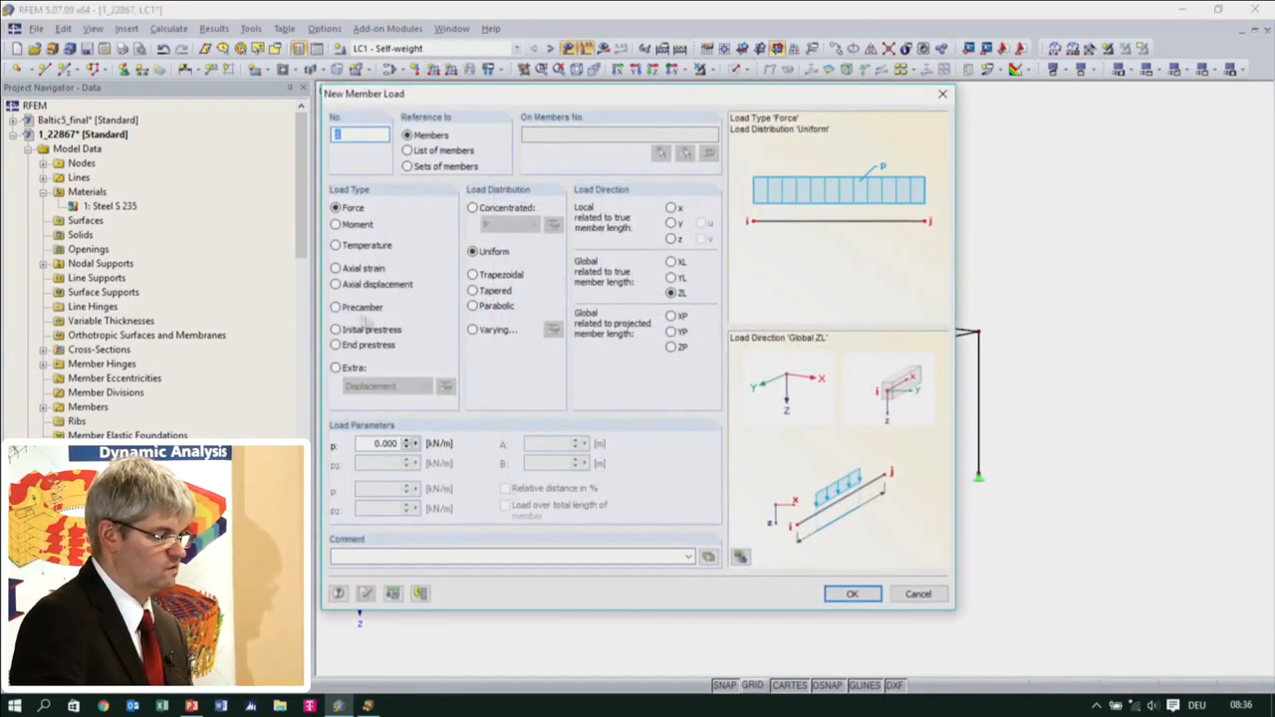
left_click(670, 347)
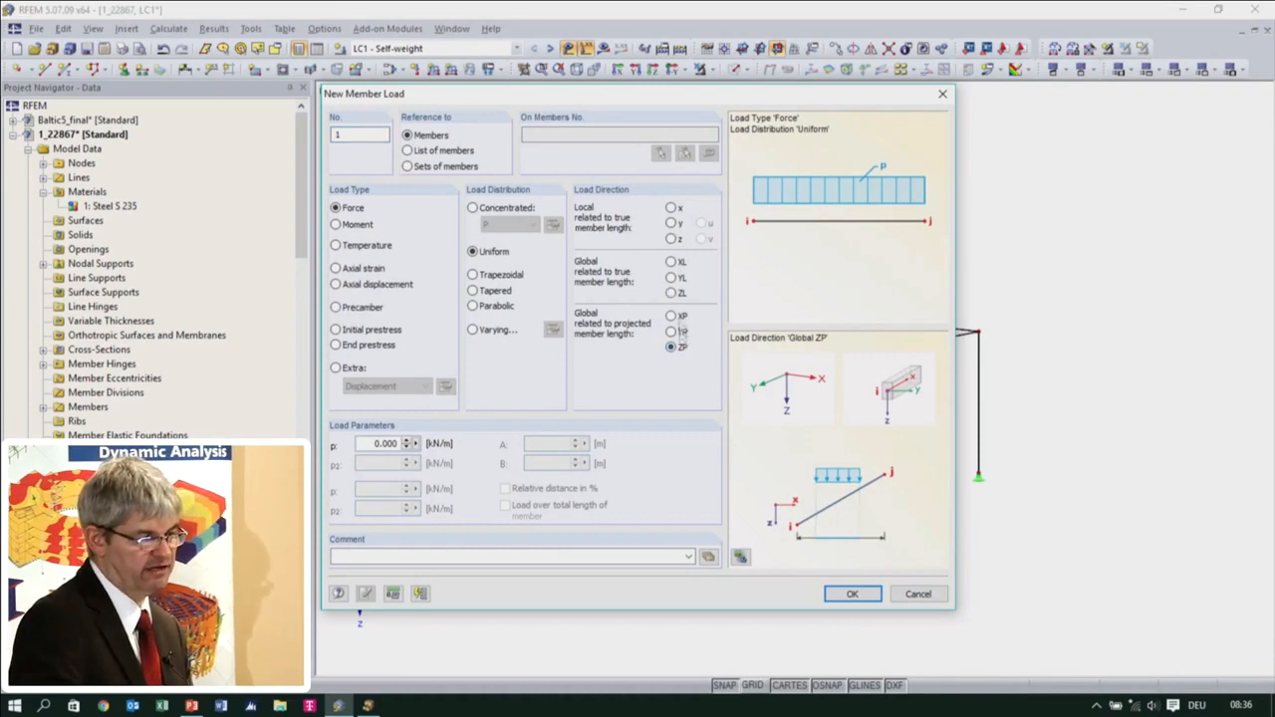
left_click(673, 294)
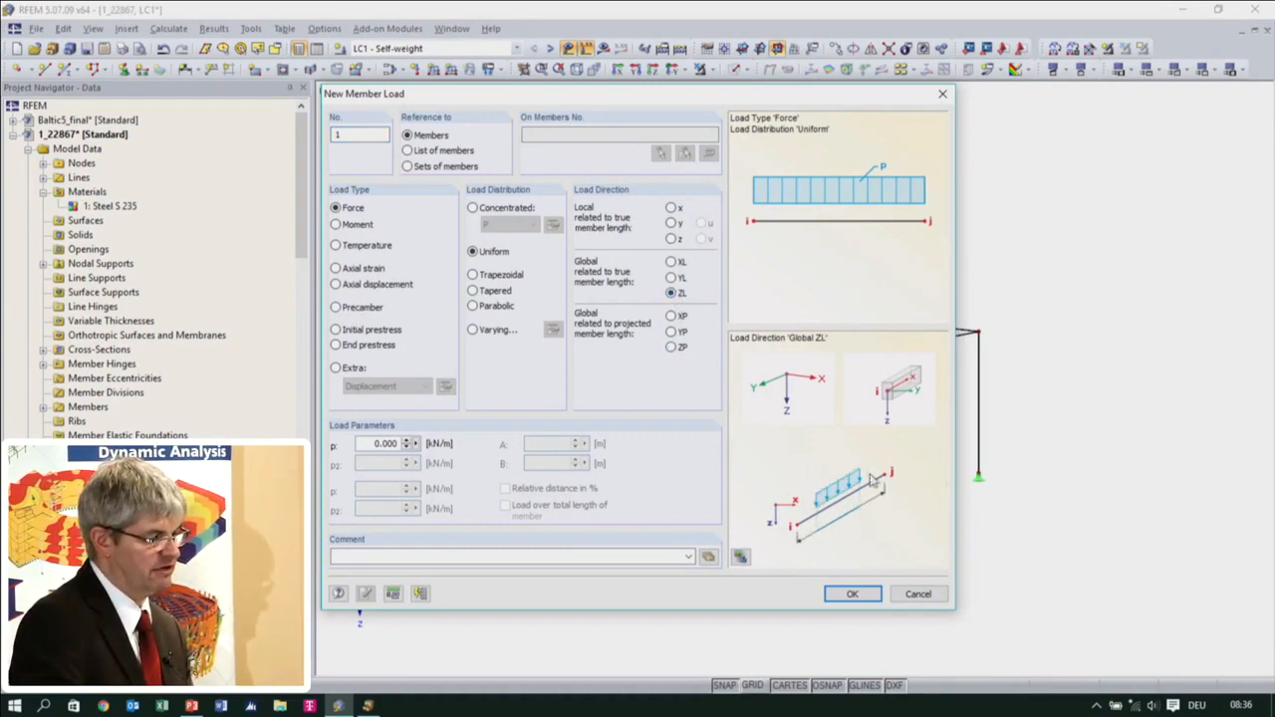
left_click(672, 278)
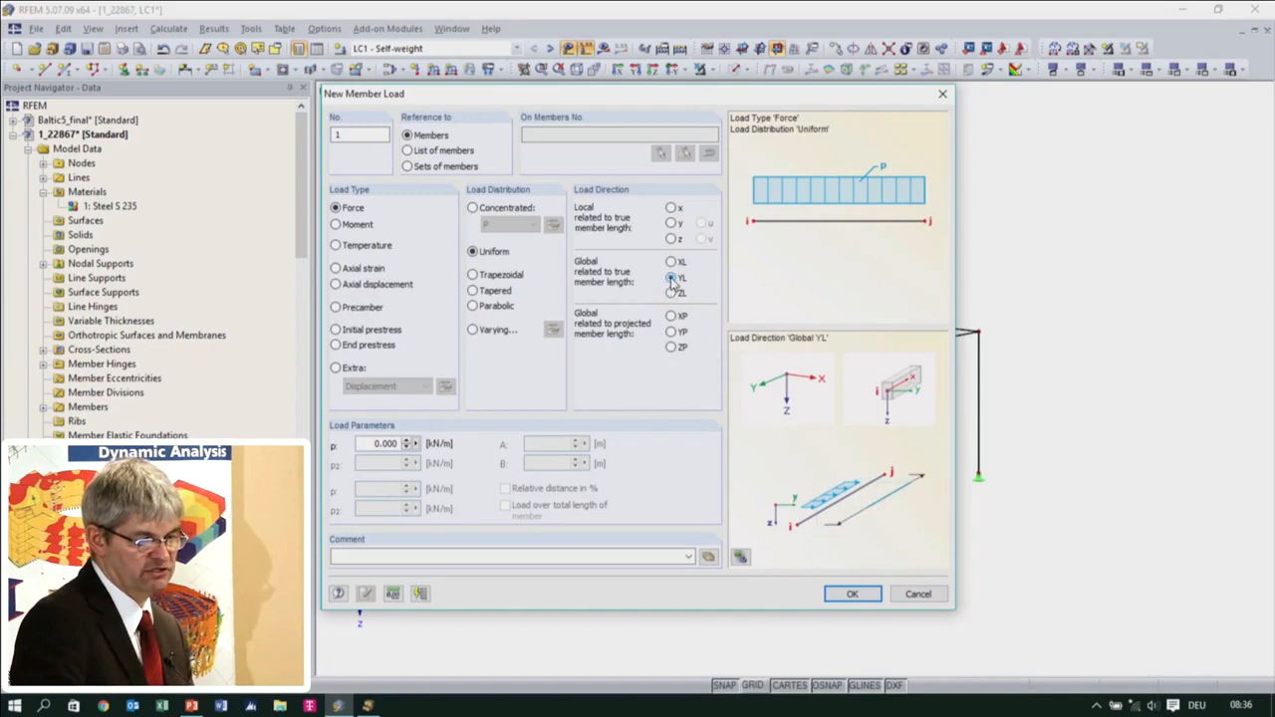
left_click(673, 347)
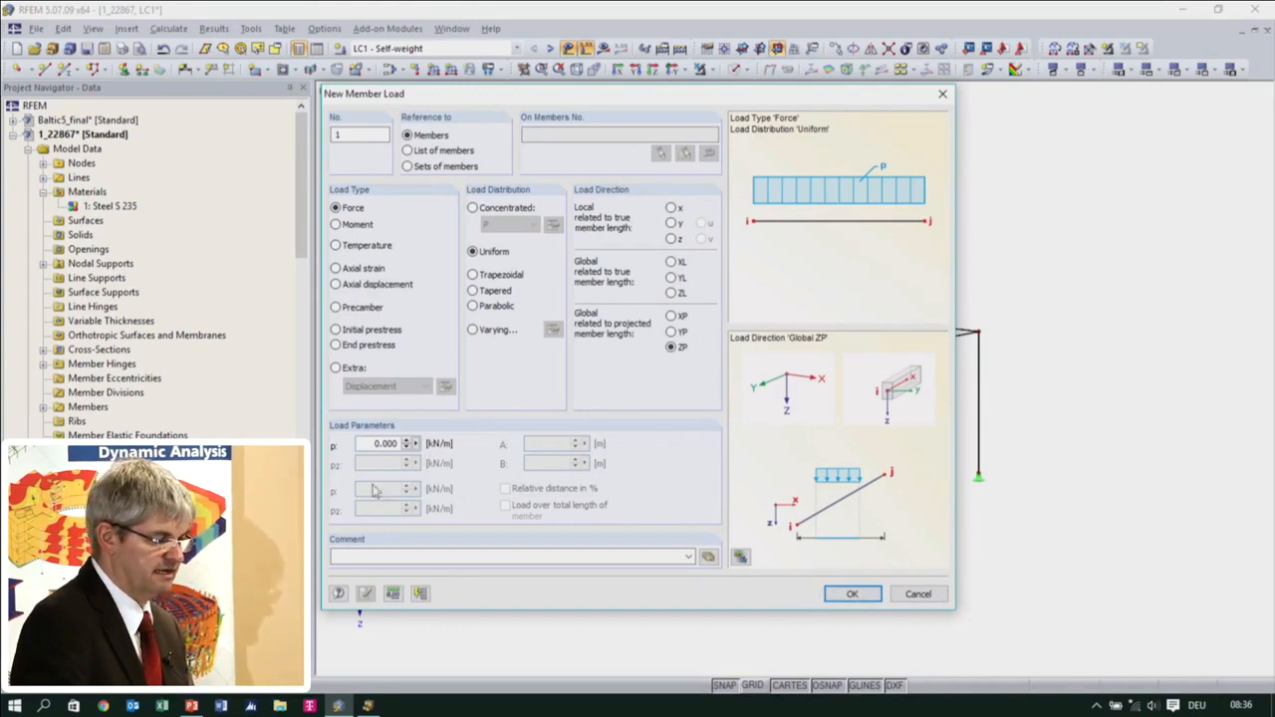
left_click(926, 594)
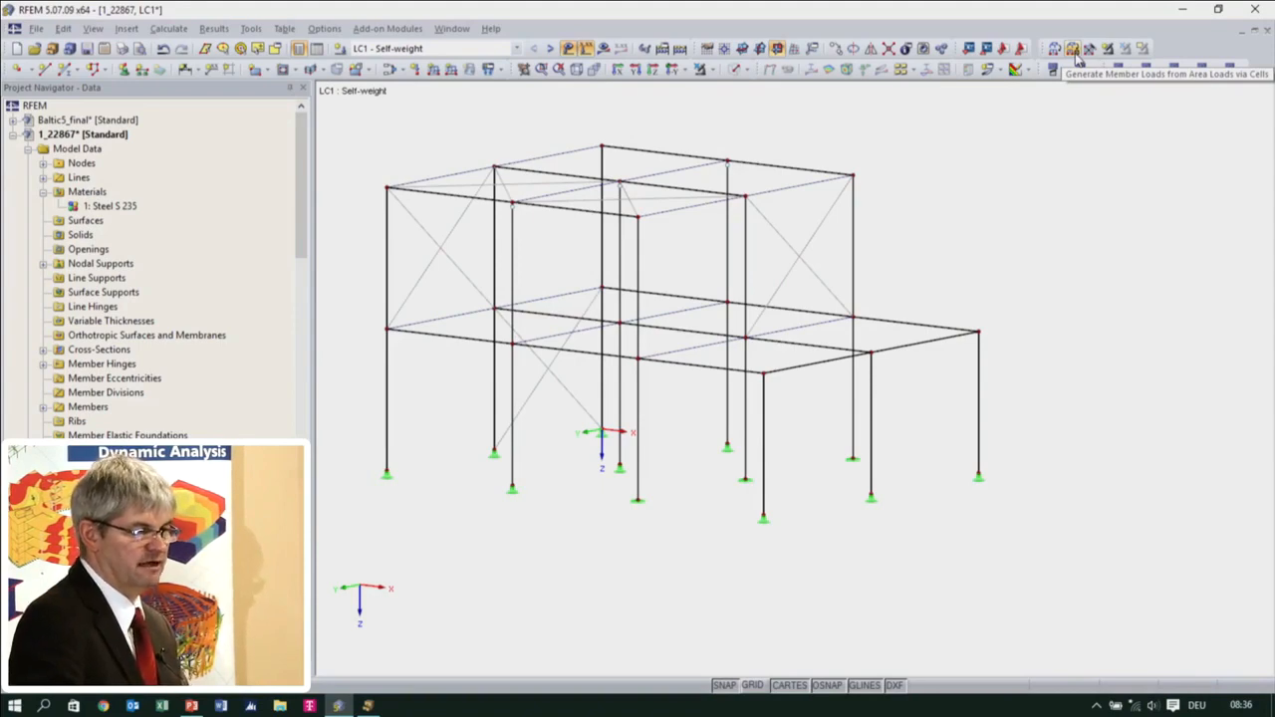
Set up a conversion of an area load to member loads via cells, with 1 kN/m² on the four roof cells
left_click(1072, 50)
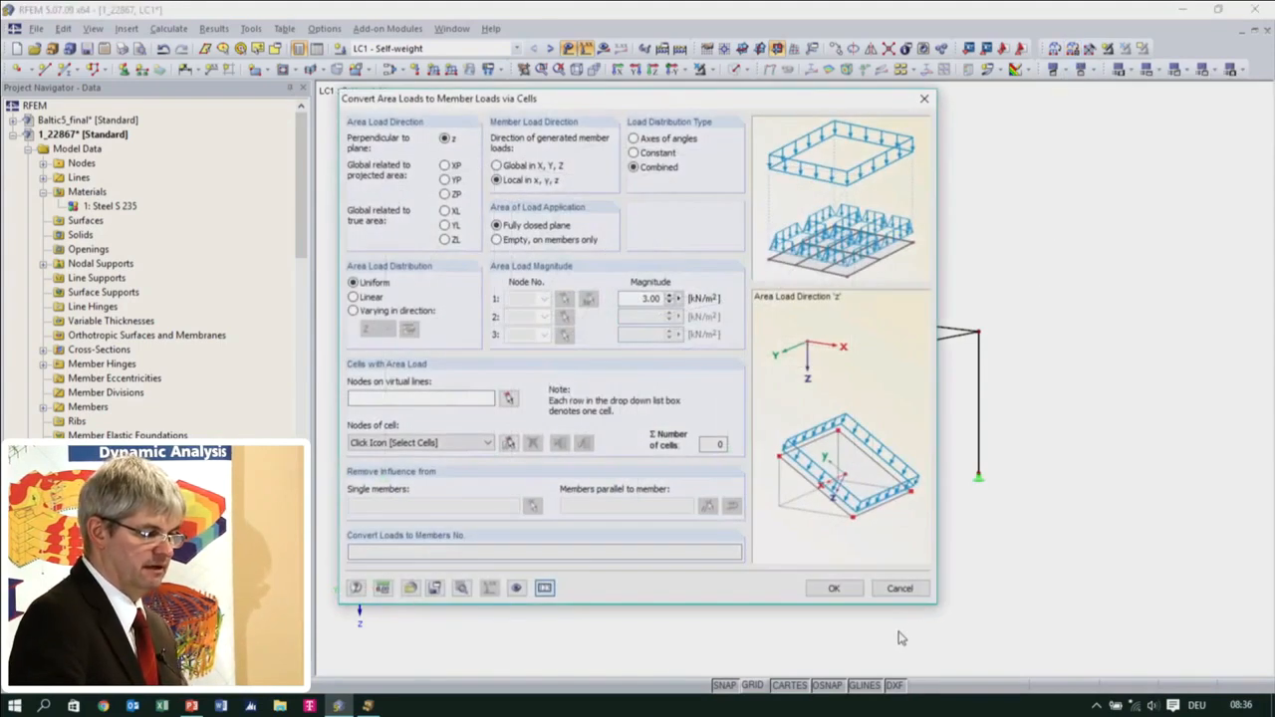
left_click_drag(631, 104, 619, 211)
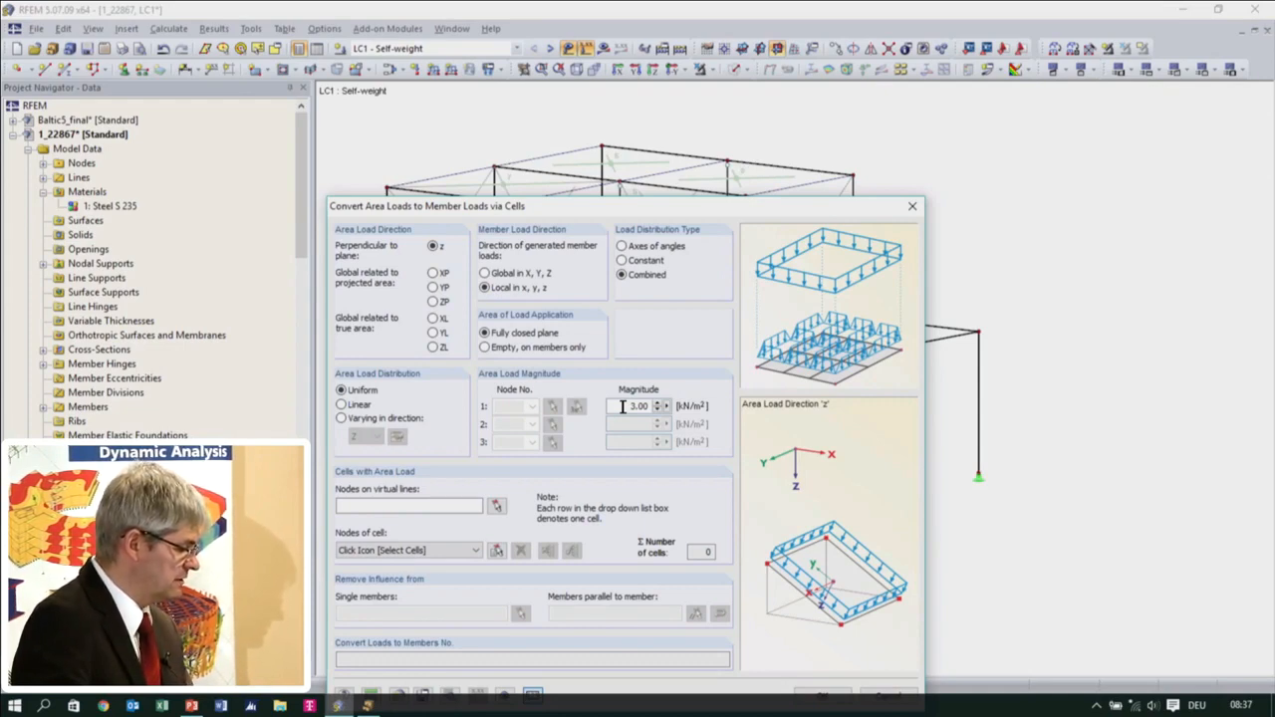
left_click_drag(622, 406, 657, 409)
type("1")
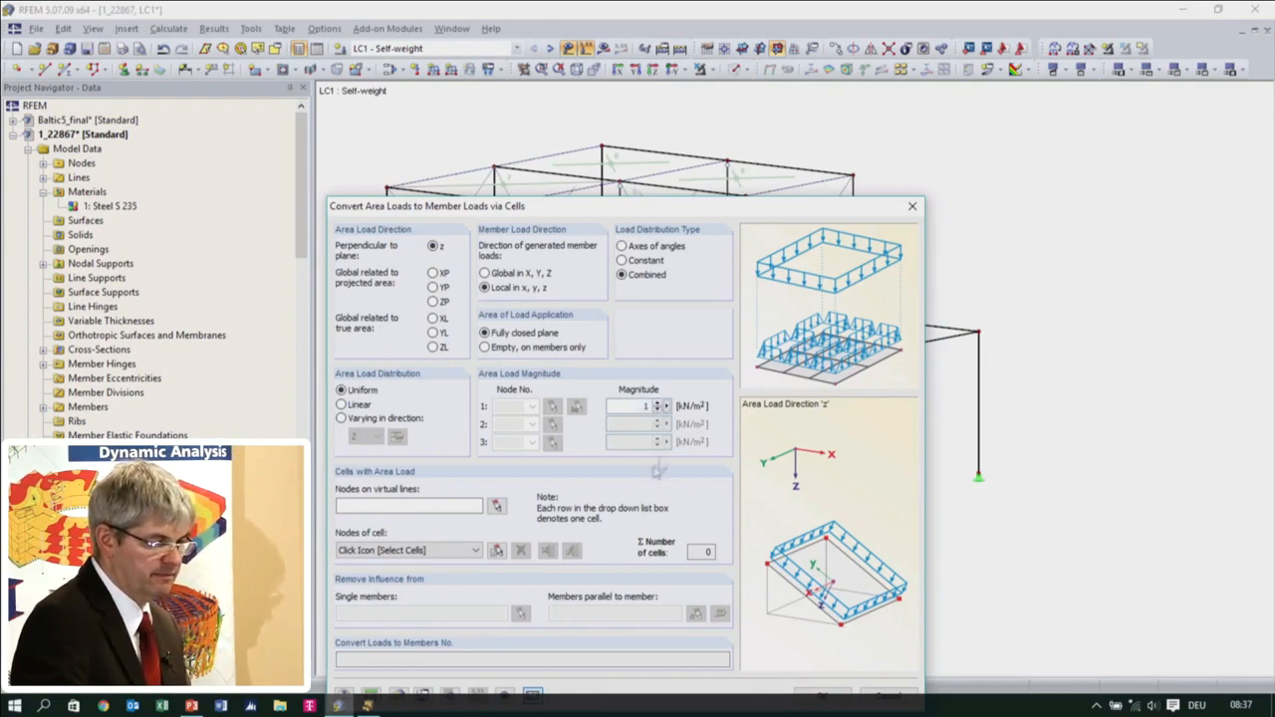
left_click(496, 550)
left_click(504, 187)
left_click(623, 194)
left_click(619, 164)
left_click(732, 169)
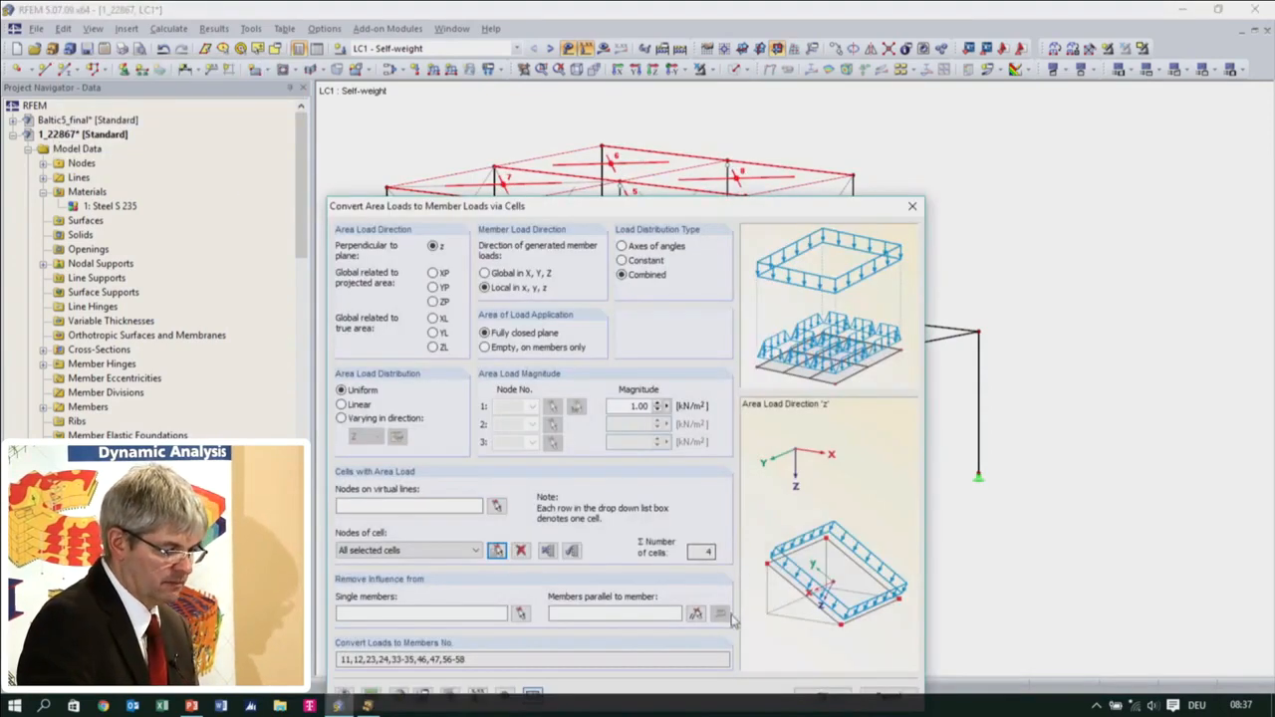
Remove the load influence from the roof members parallel to member 58 and generate the roof member loads
left_click_drag(737, 209, 735, 141)
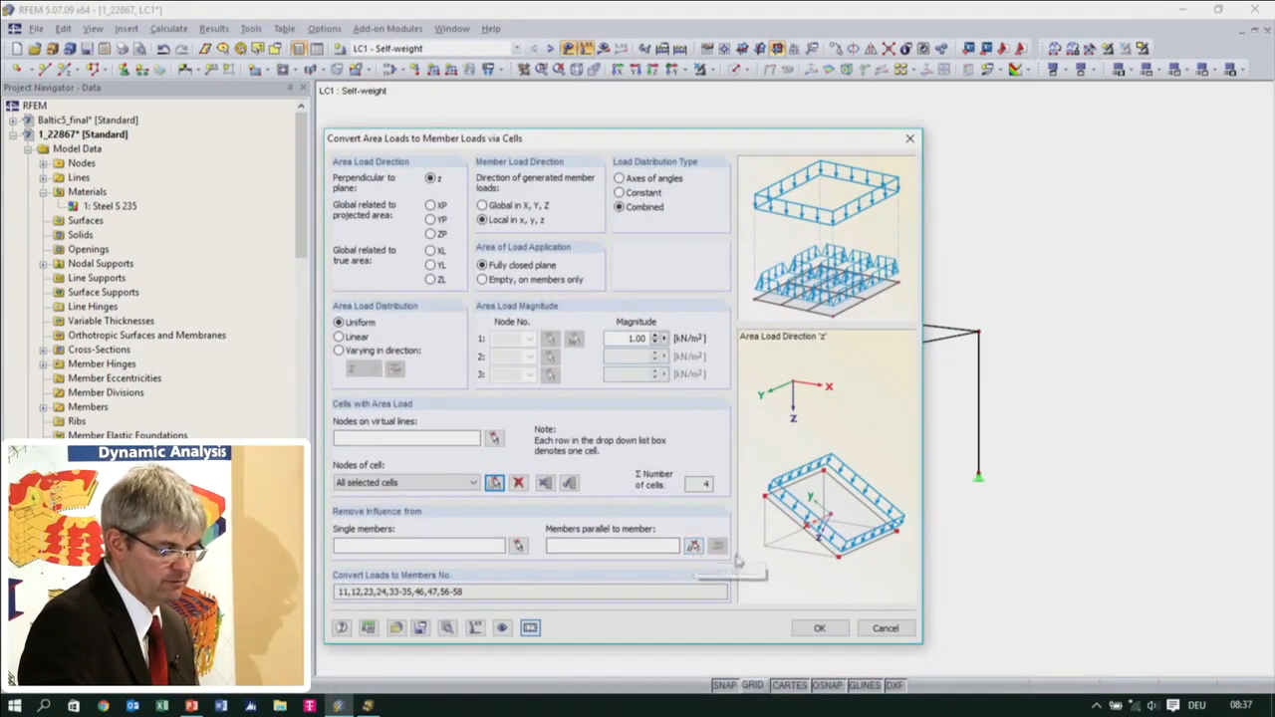
left_click(695, 550)
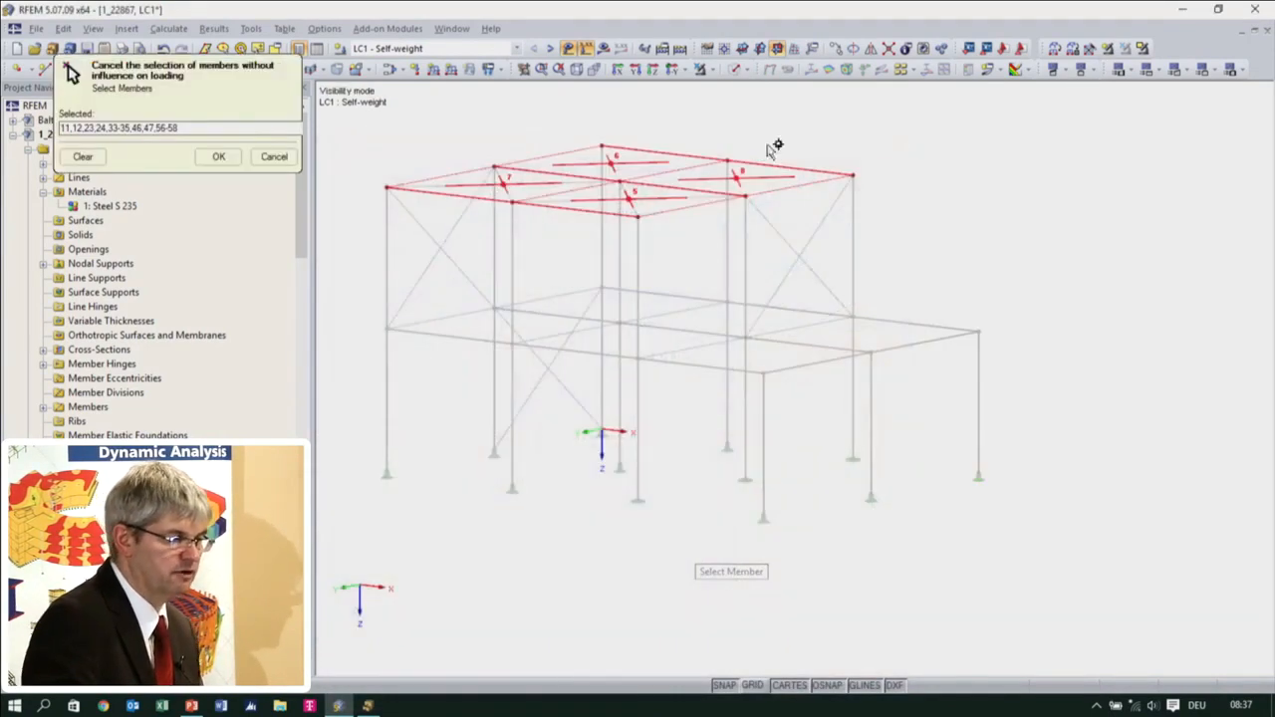
middle_click_drag(703, 232, 703, 284, "ctrl")
left_click(686, 247)
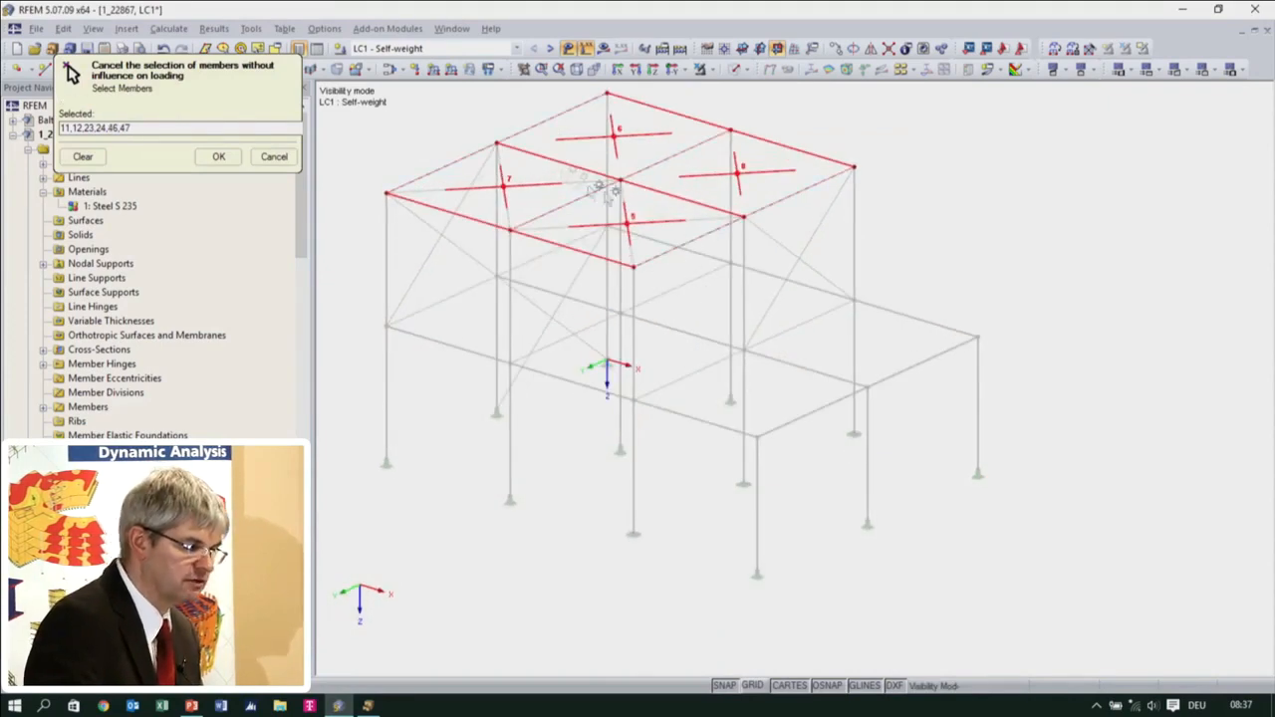
left_click(220, 159)
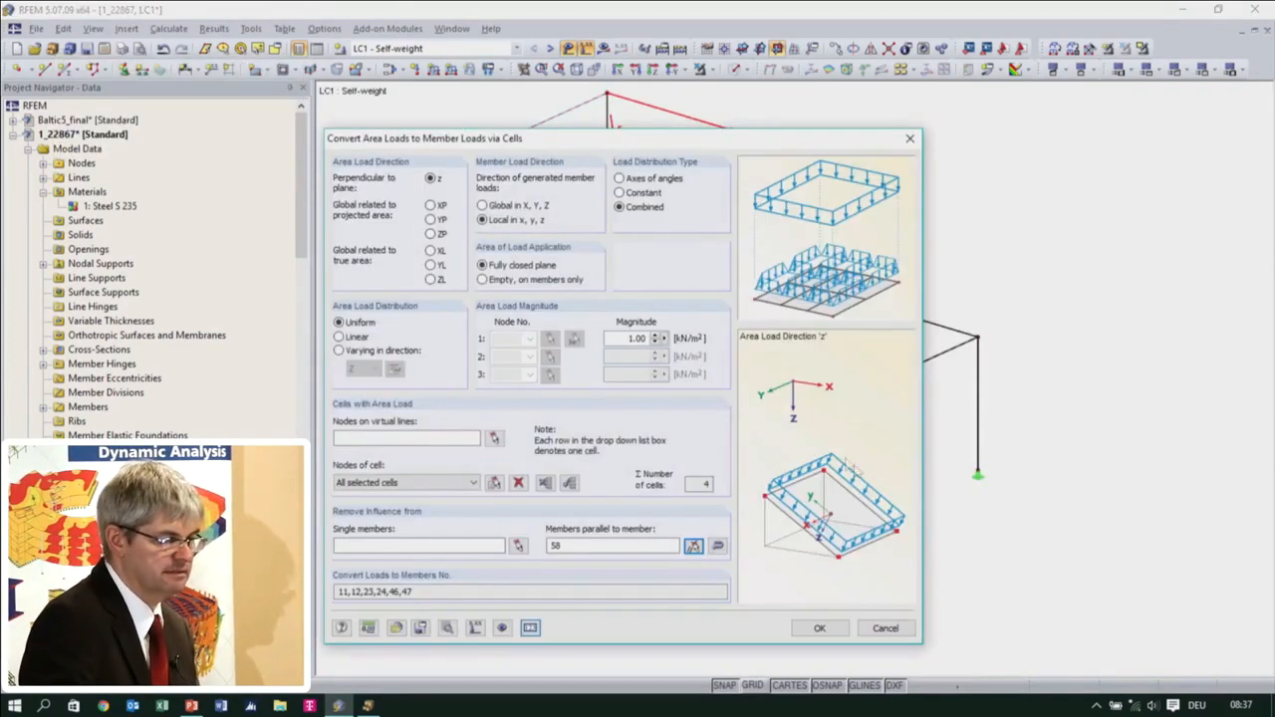
left_click(815, 628)
left_click(737, 496)
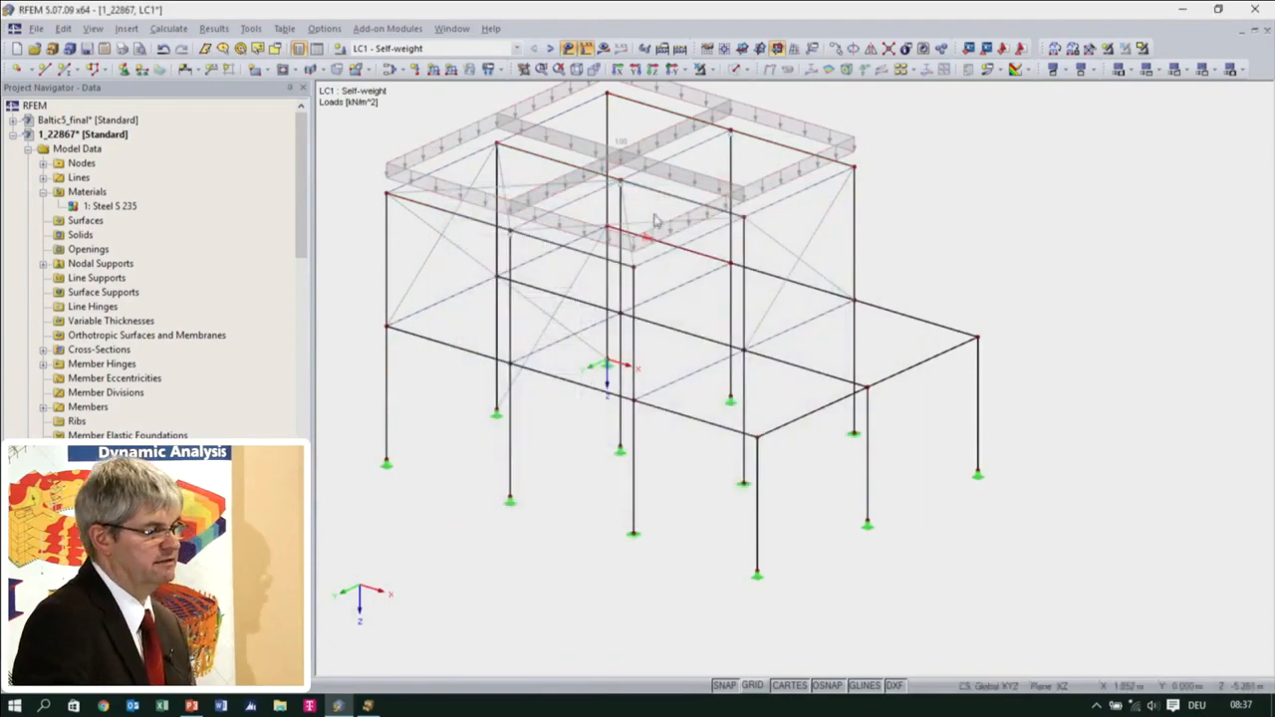
Display the generated roof load separately as individual member loads and check its conversion settings
scroll(787, 349, "up", 3)
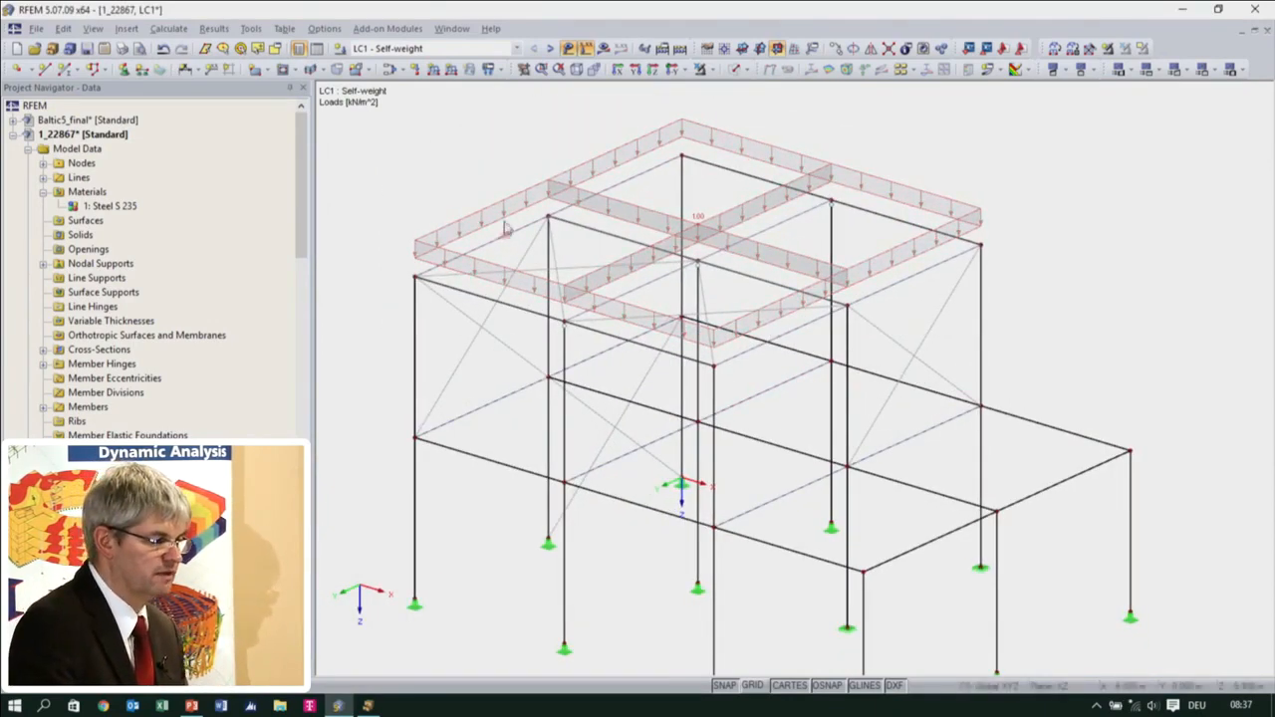
right_click(506, 215)
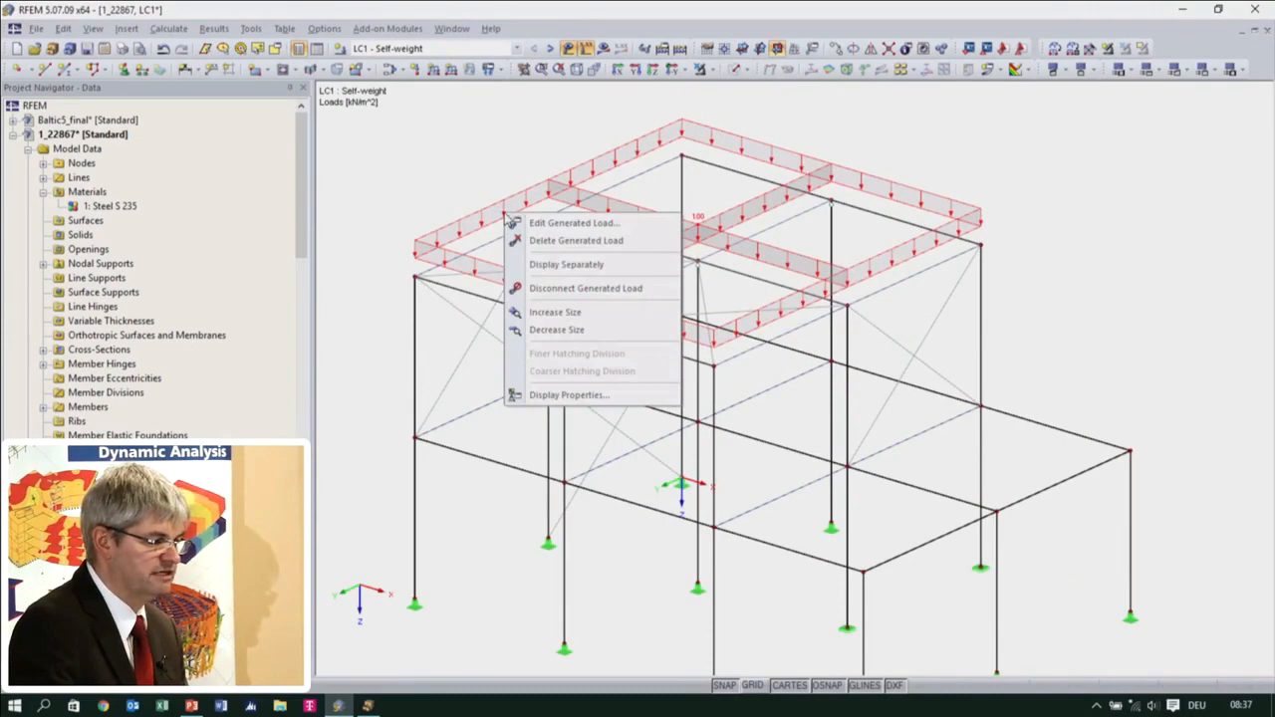
left_click(546, 265)
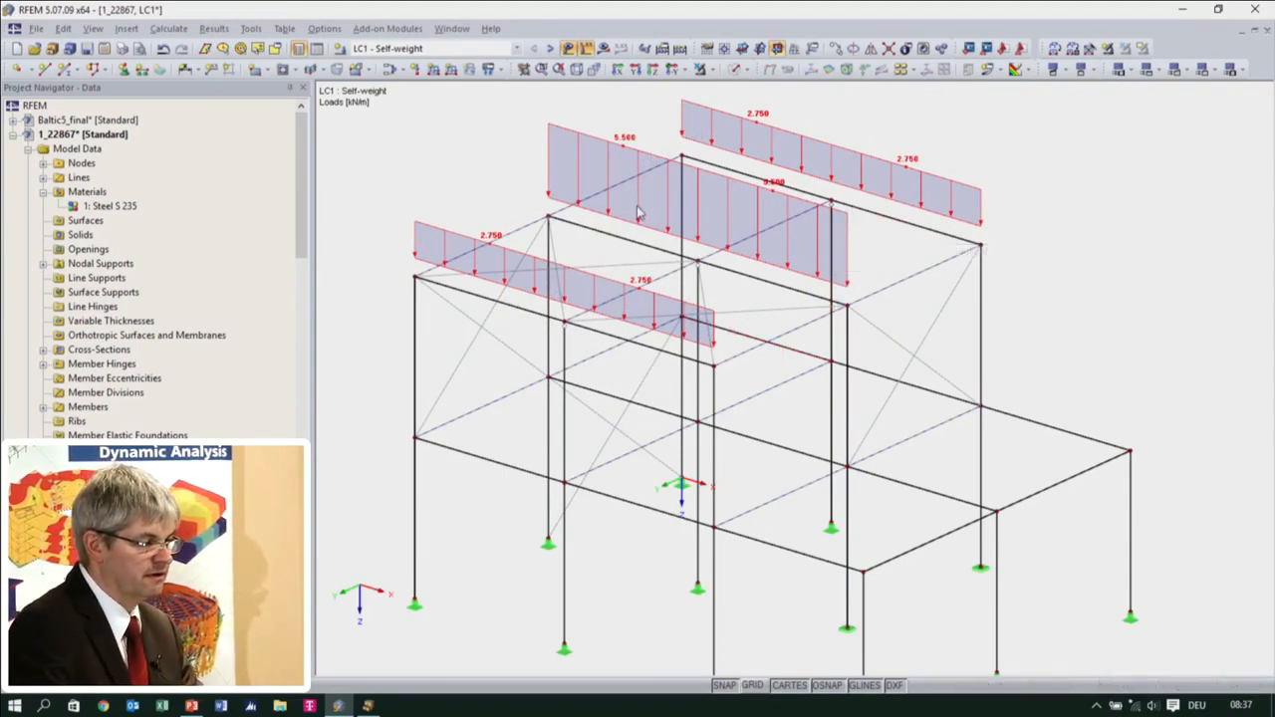
middle_click_drag(796, 452, 779, 428)
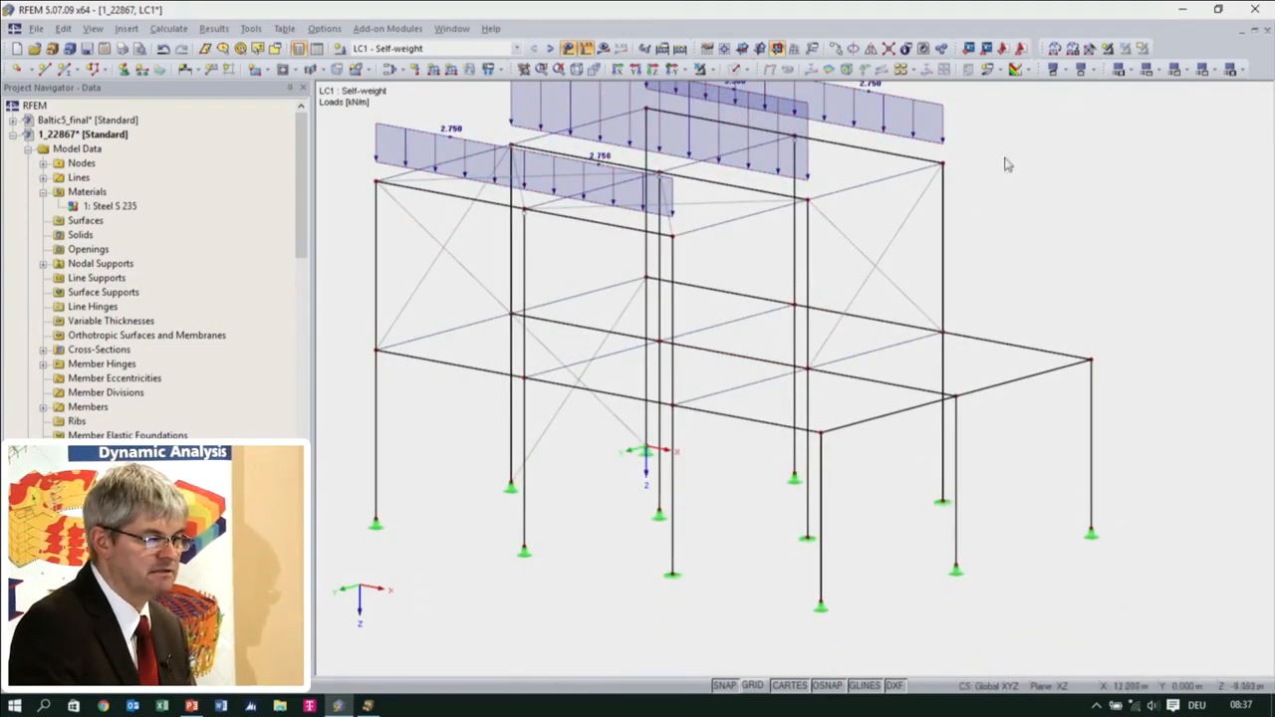
double_click(941, 136)
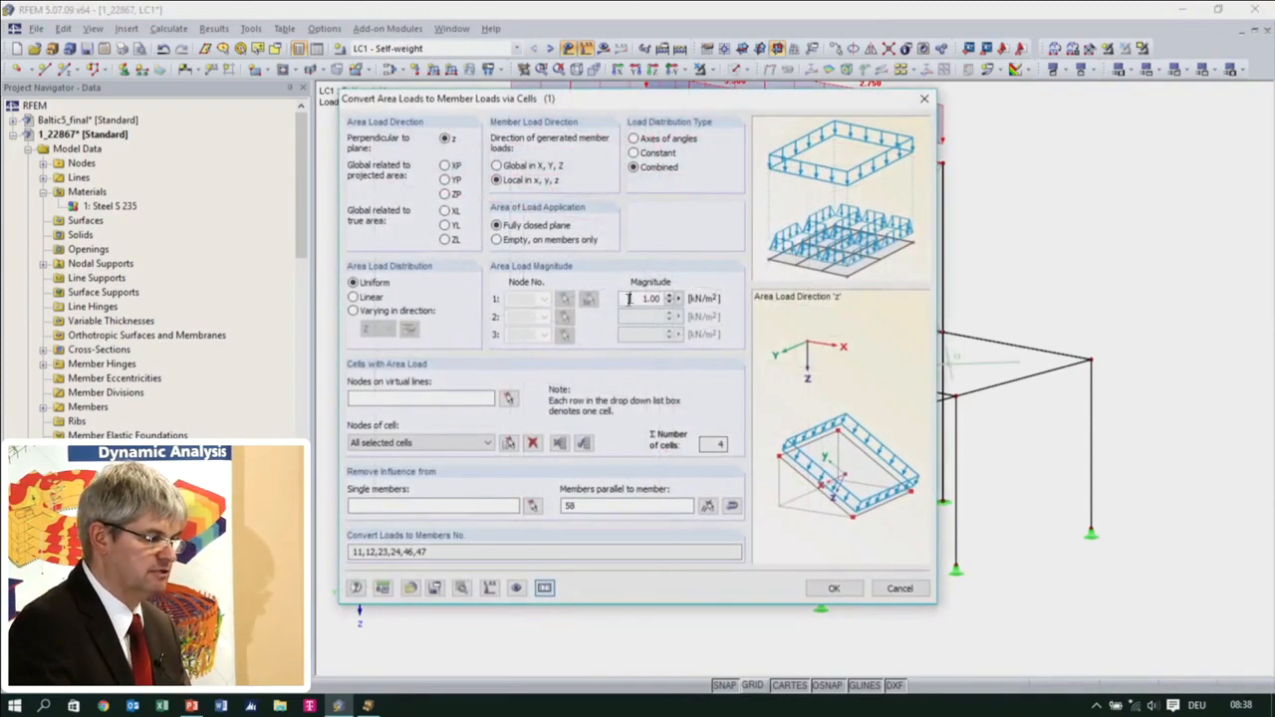
left_click(898, 588)
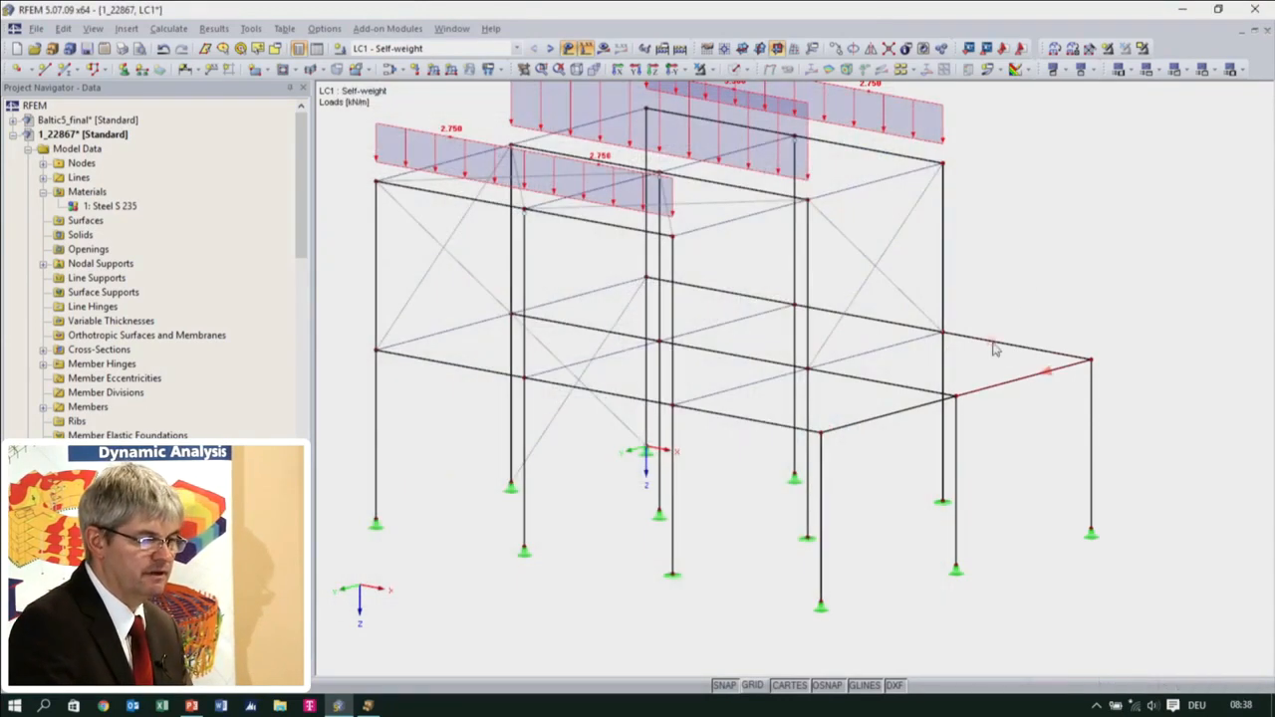
Start another area load conversion via cells with a magnitude of 3 kN/m² and clear the previously selected roof cells
left_click(1069, 55)
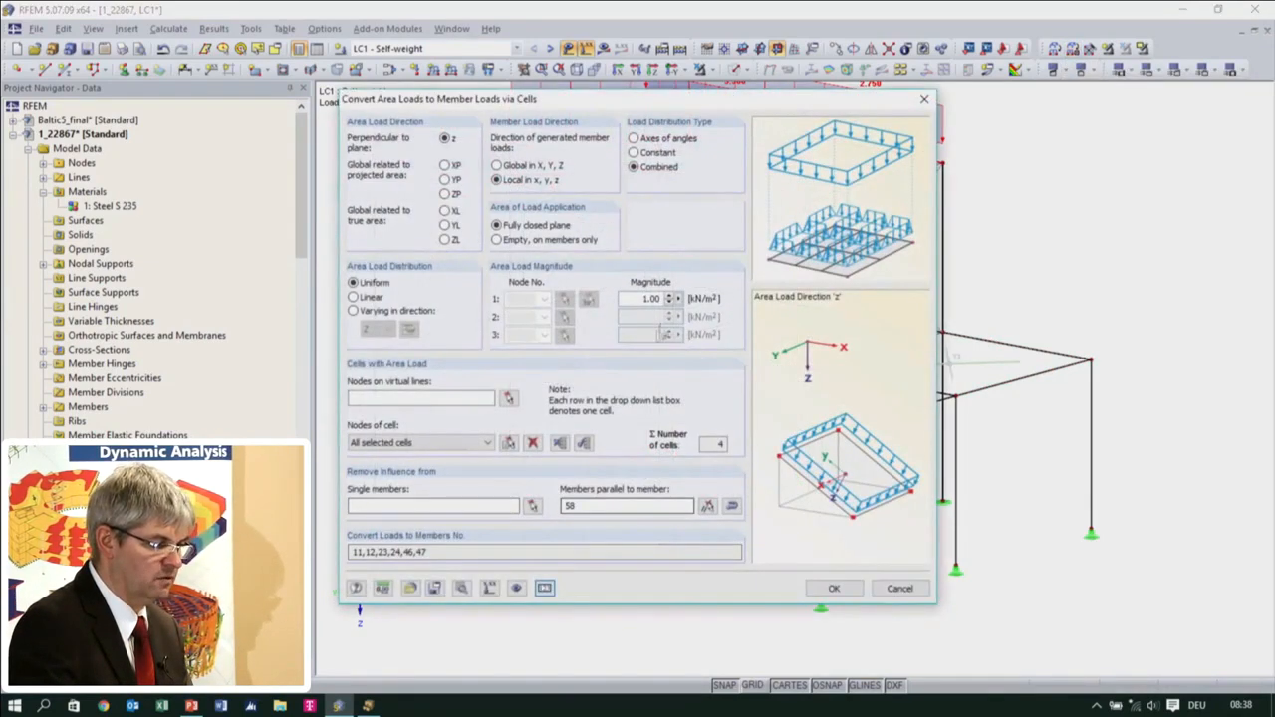
double_click(649, 297)
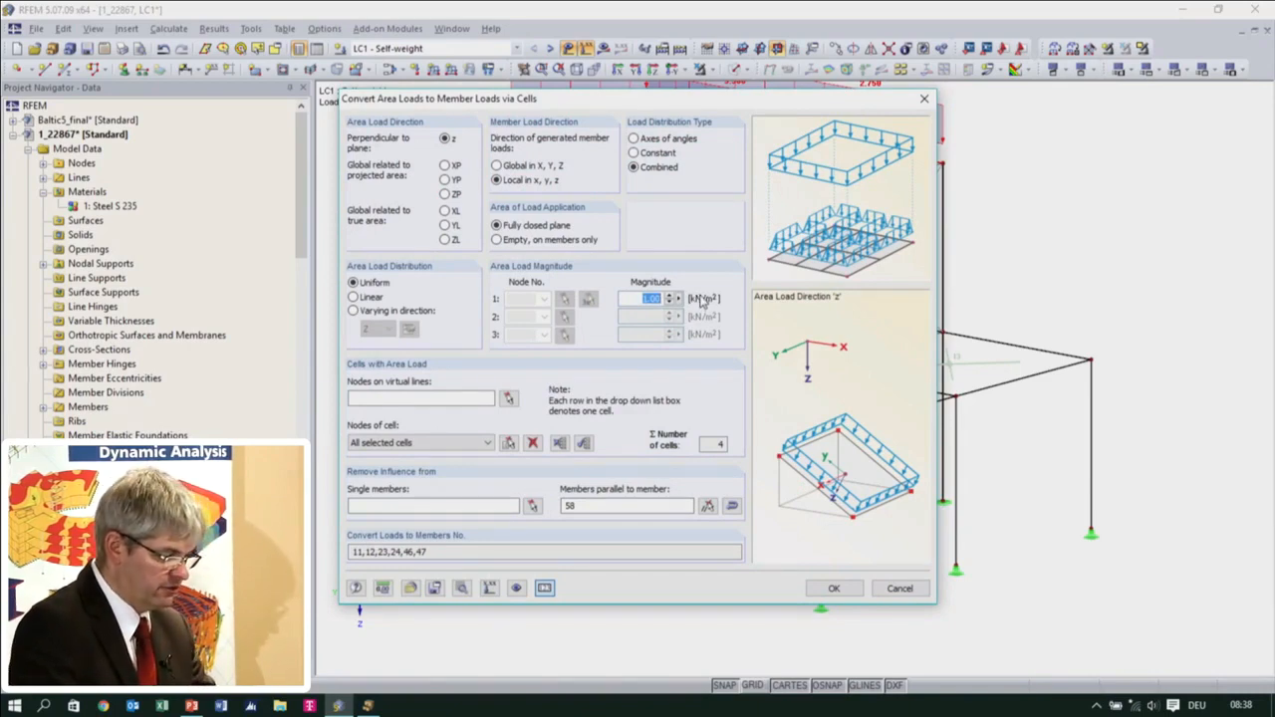
type("1")
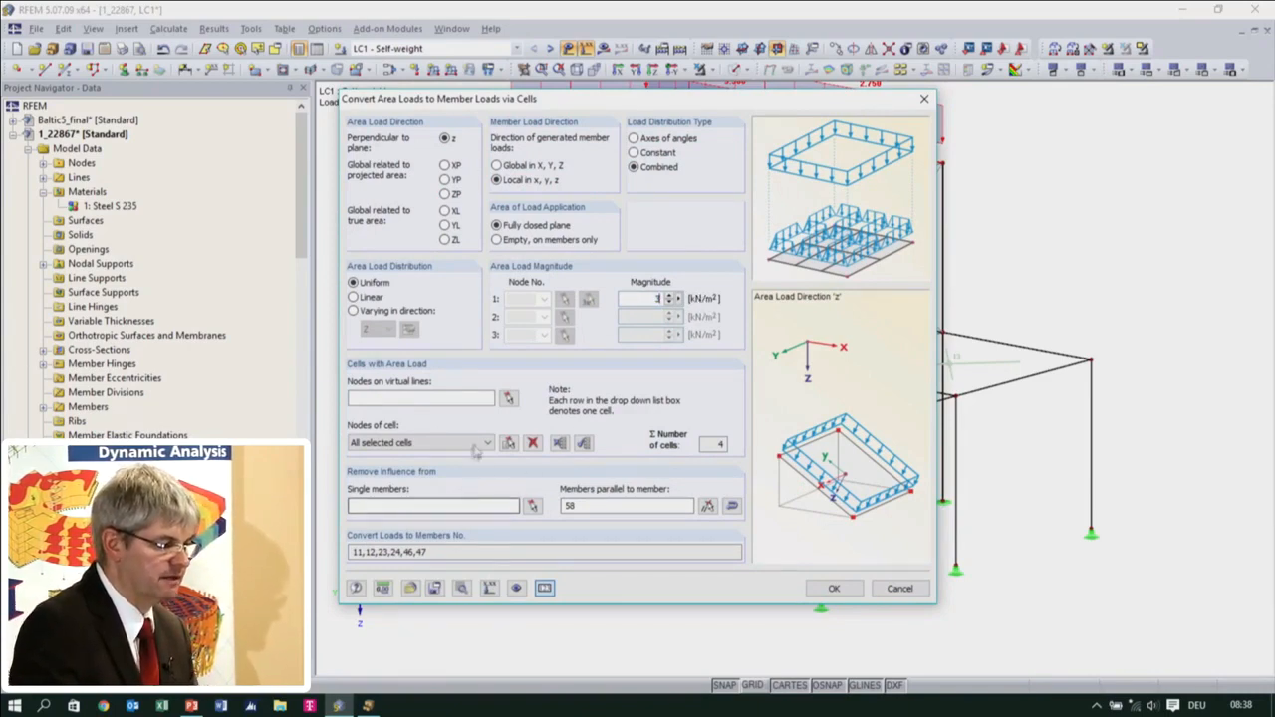
left_click(533, 443)
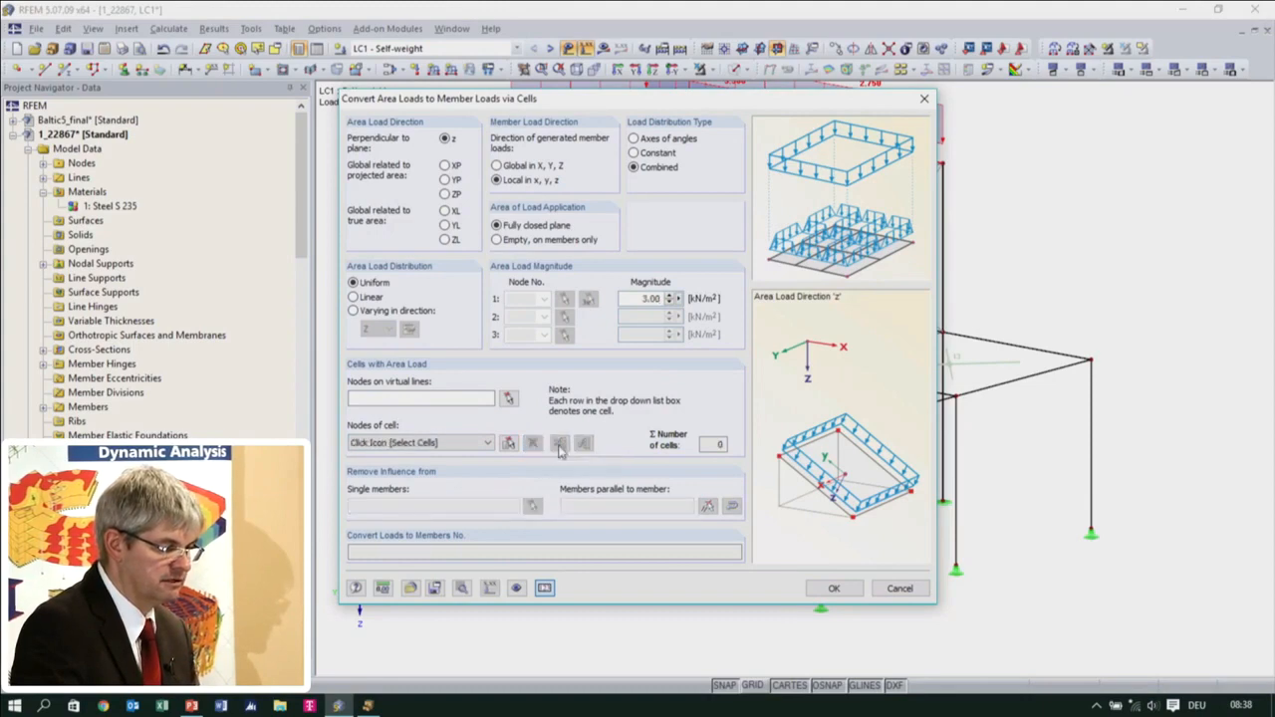
left_click(513, 402)
middle_click_drag(780, 468, 848, 421, "ctrl")
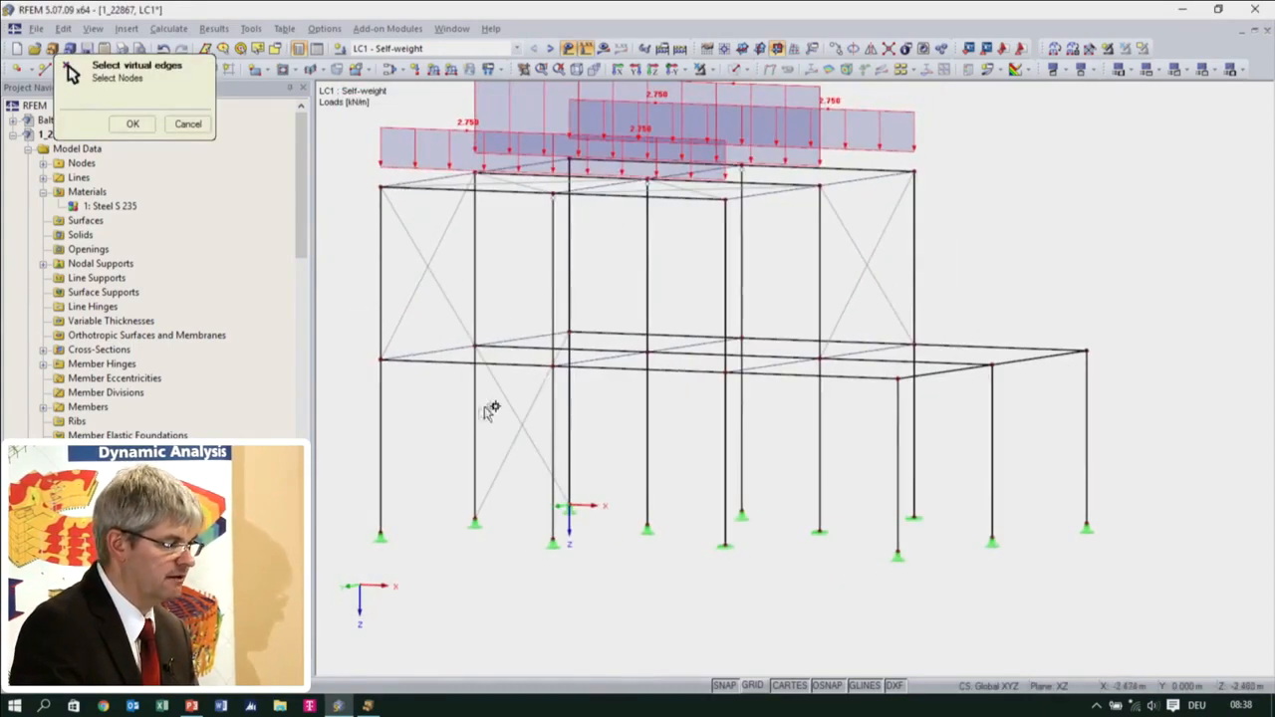
left_click(188, 123)
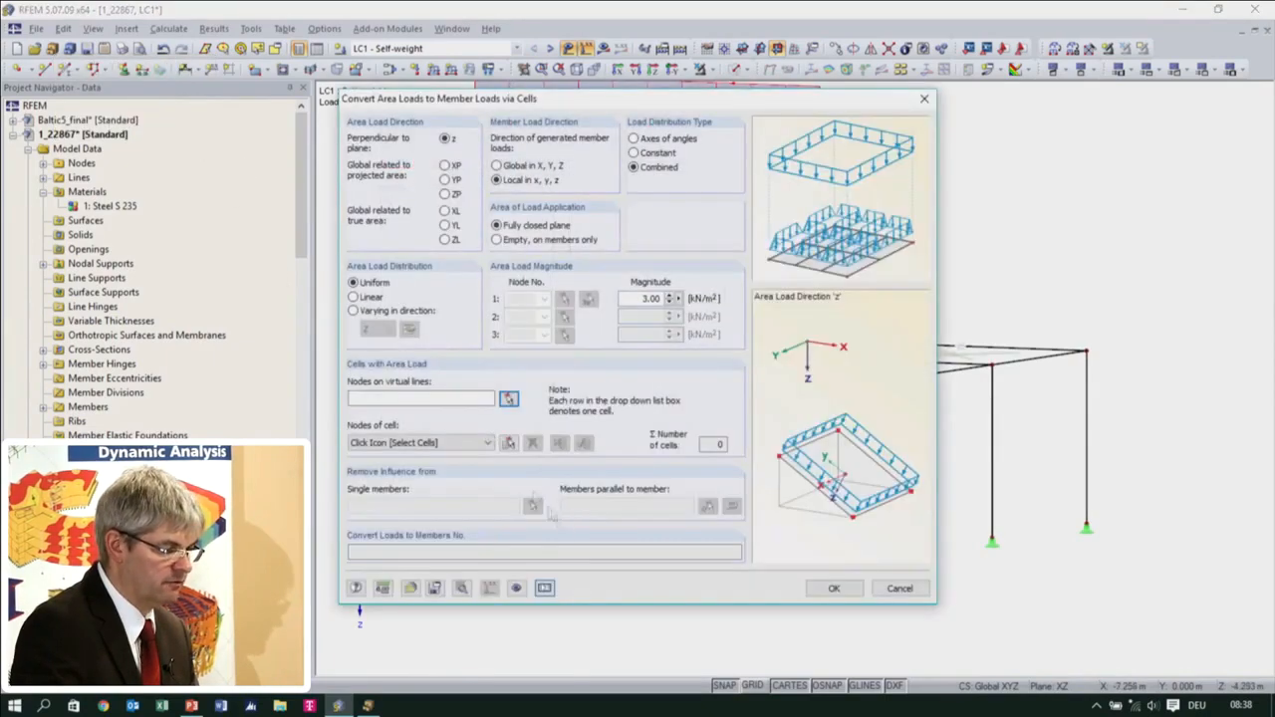
Apply the area load to all six cells of the intermediate floor and generate its member loads
left_click(508, 444)
middle_click_drag(565, 419, 551, 485, "ctrl")
middle_click_drag(571, 434, 708, 355, "ctrl")
left_click_drag(365, 332, 1198, 399)
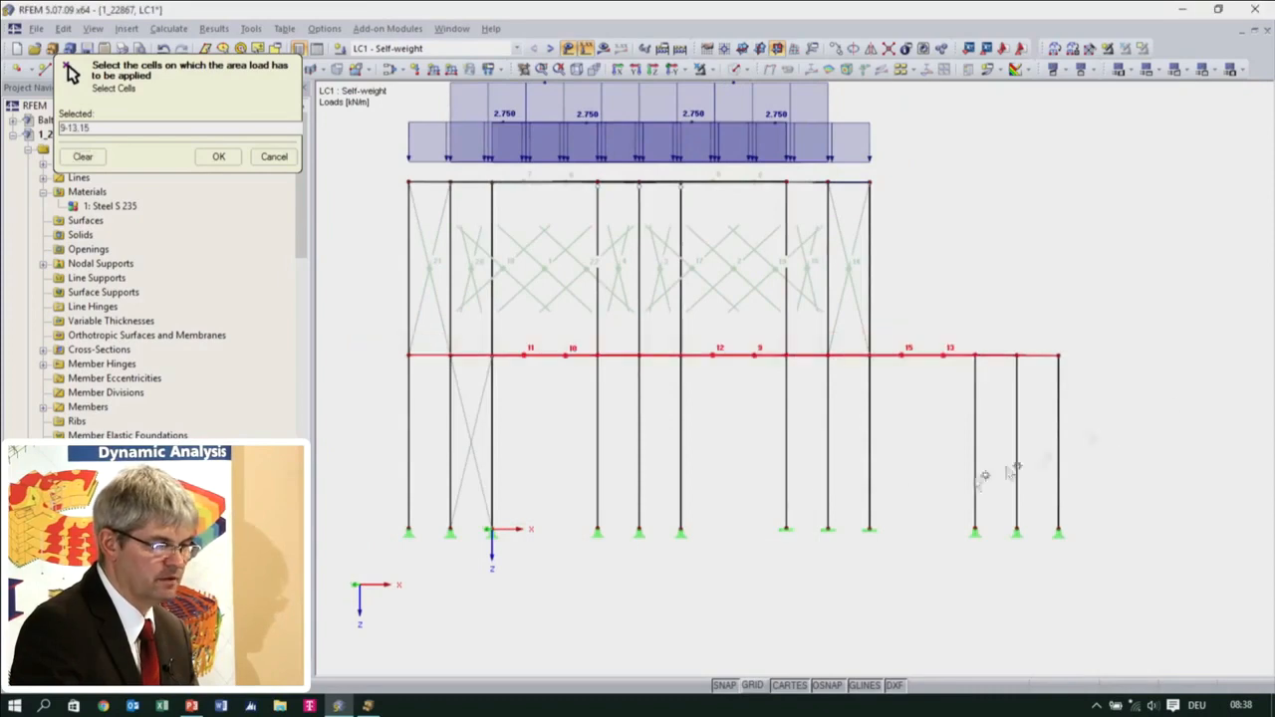
left_click(218, 157)
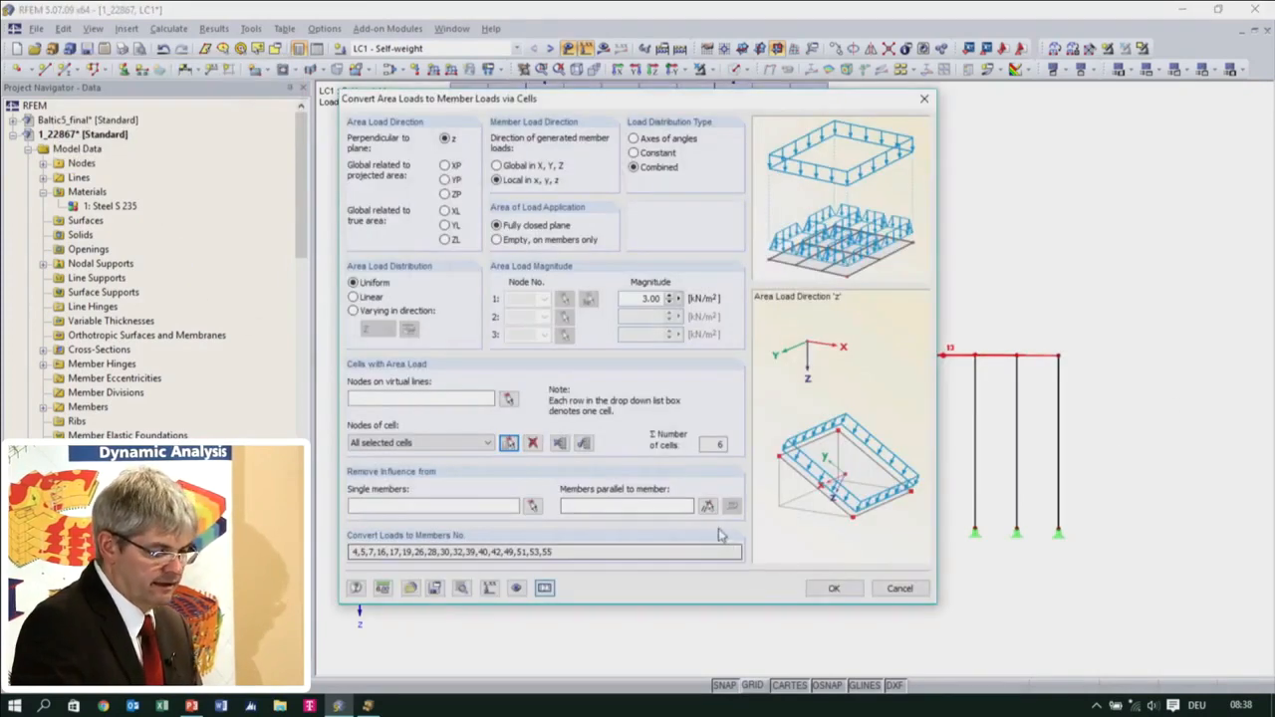
left_click(815, 591)
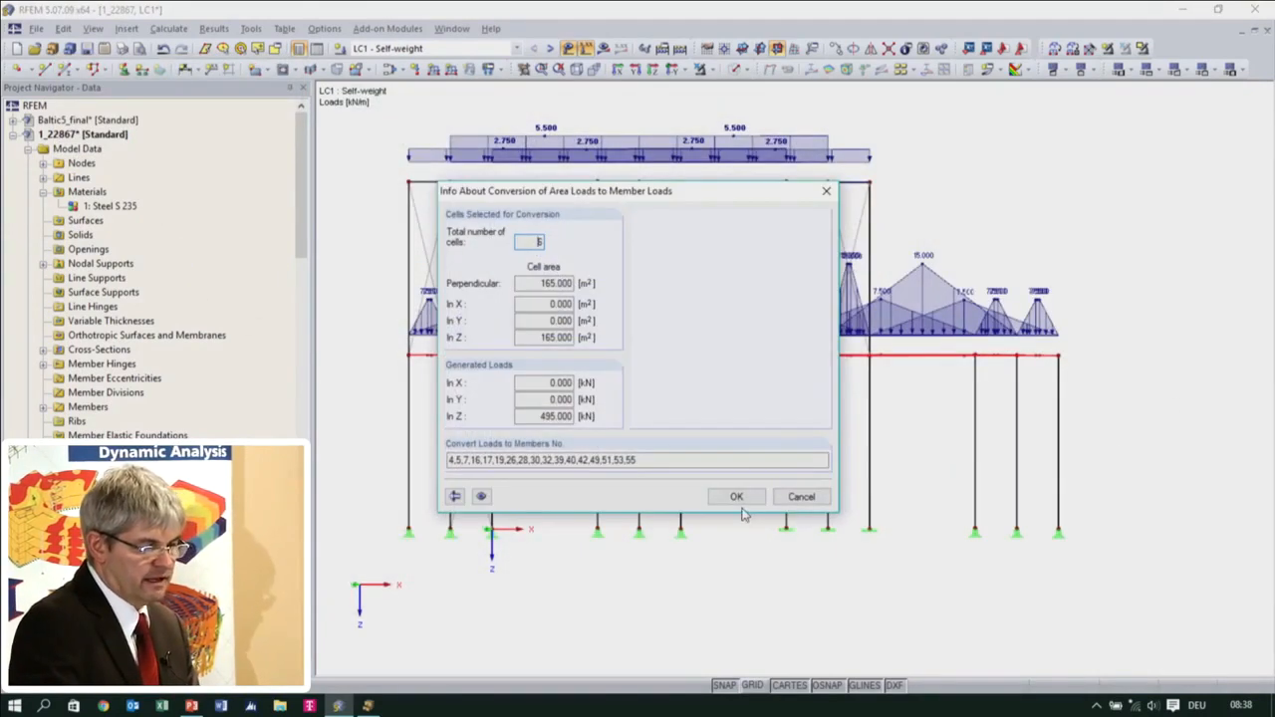
left_click(736, 496)
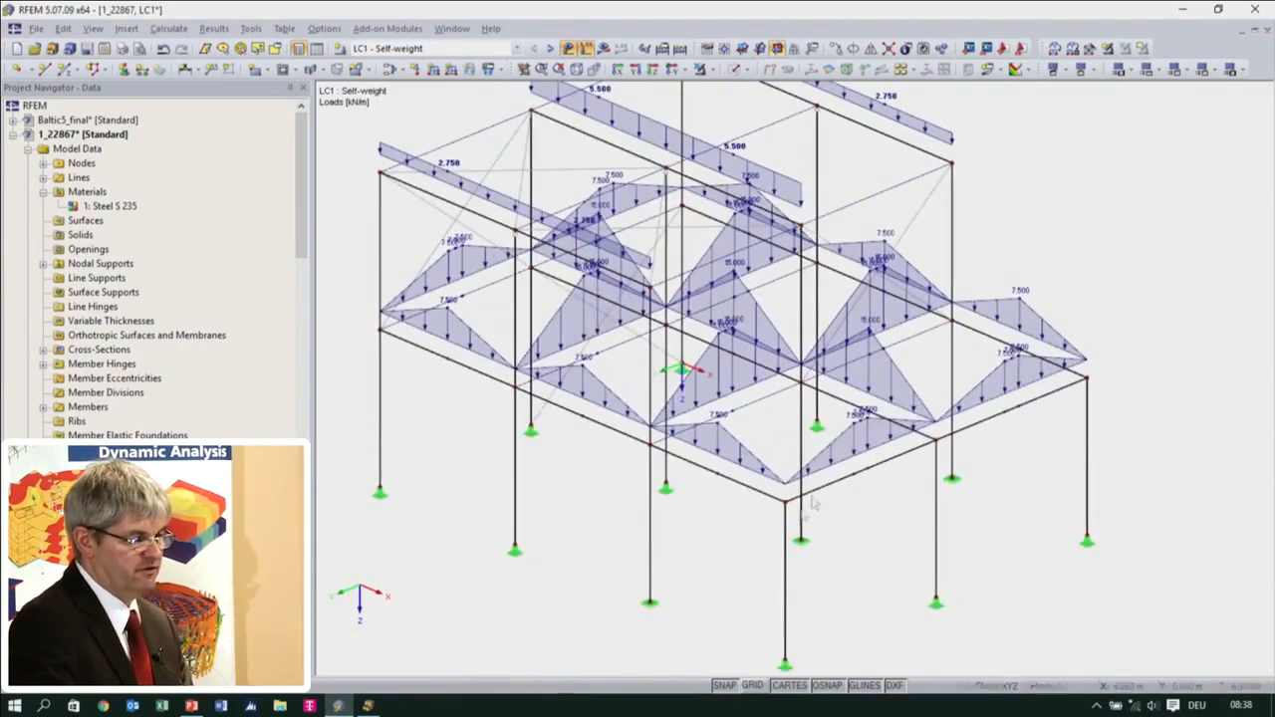
Reopen the floor area load conversion, remove the influence from members parallel to member 55, and regenerate the floor member loads
scroll(867, 435, "up", 2)
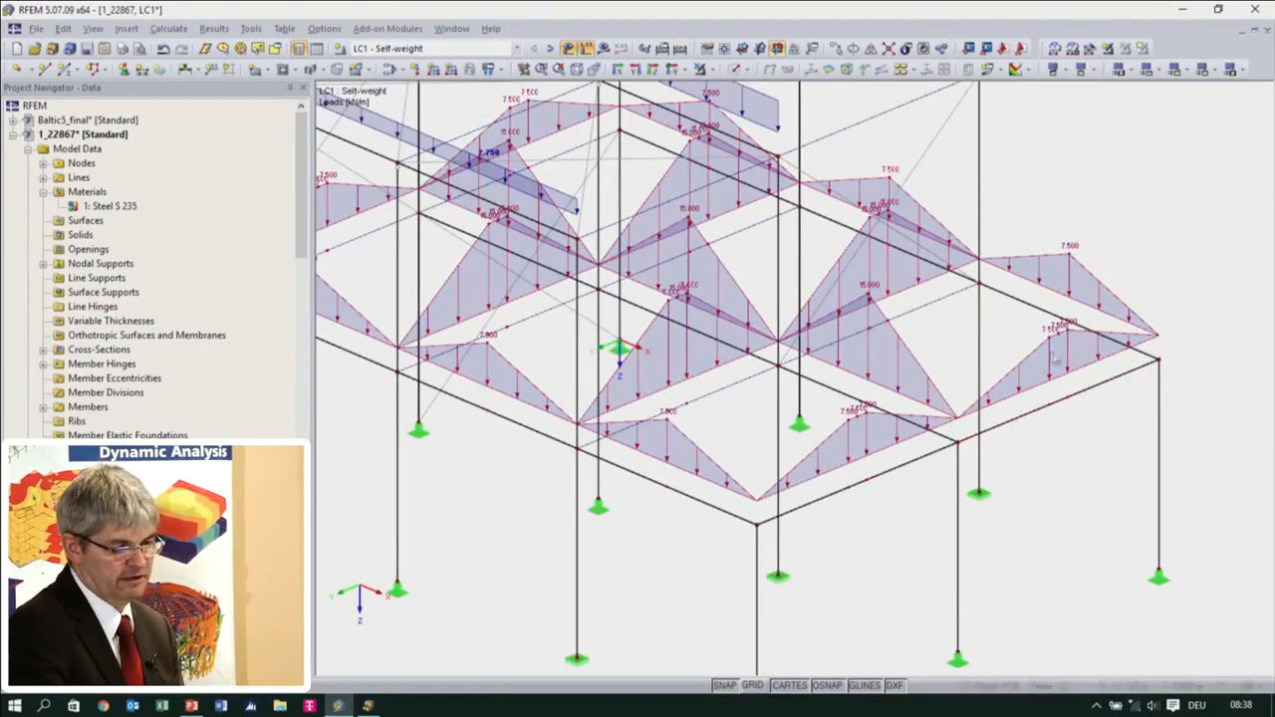
double_click(1019, 384)
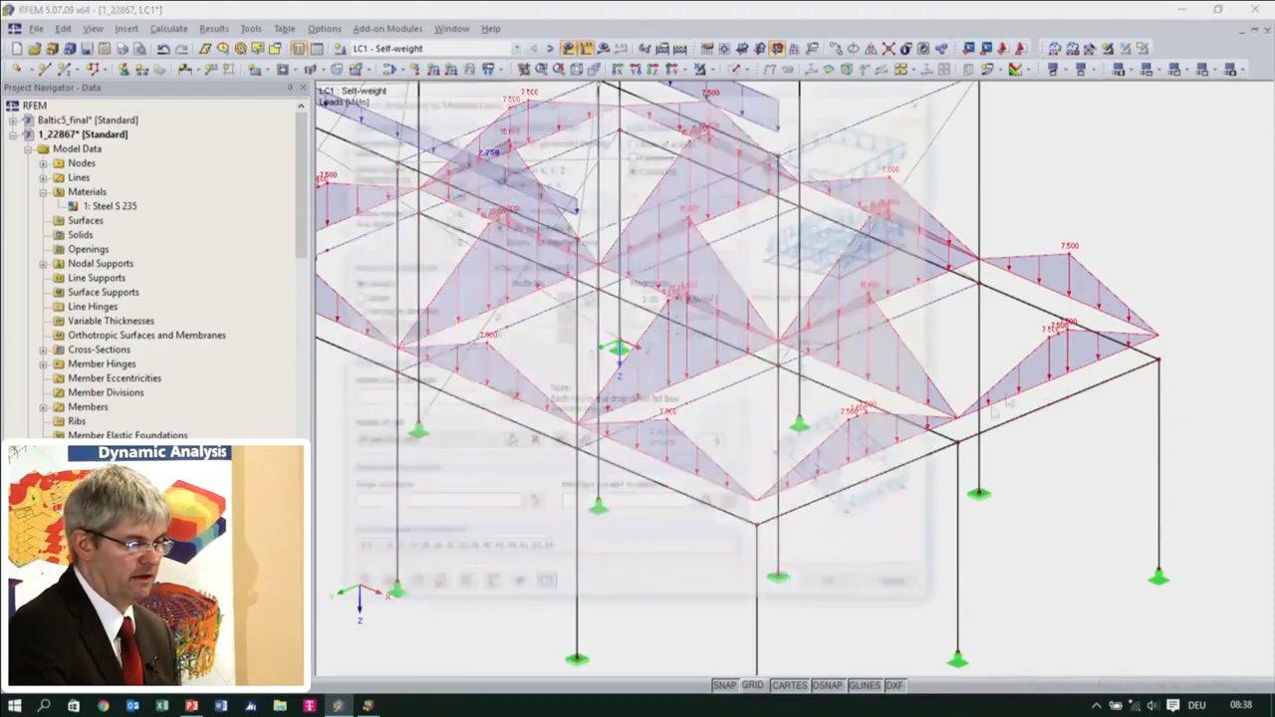
left_click(704, 508)
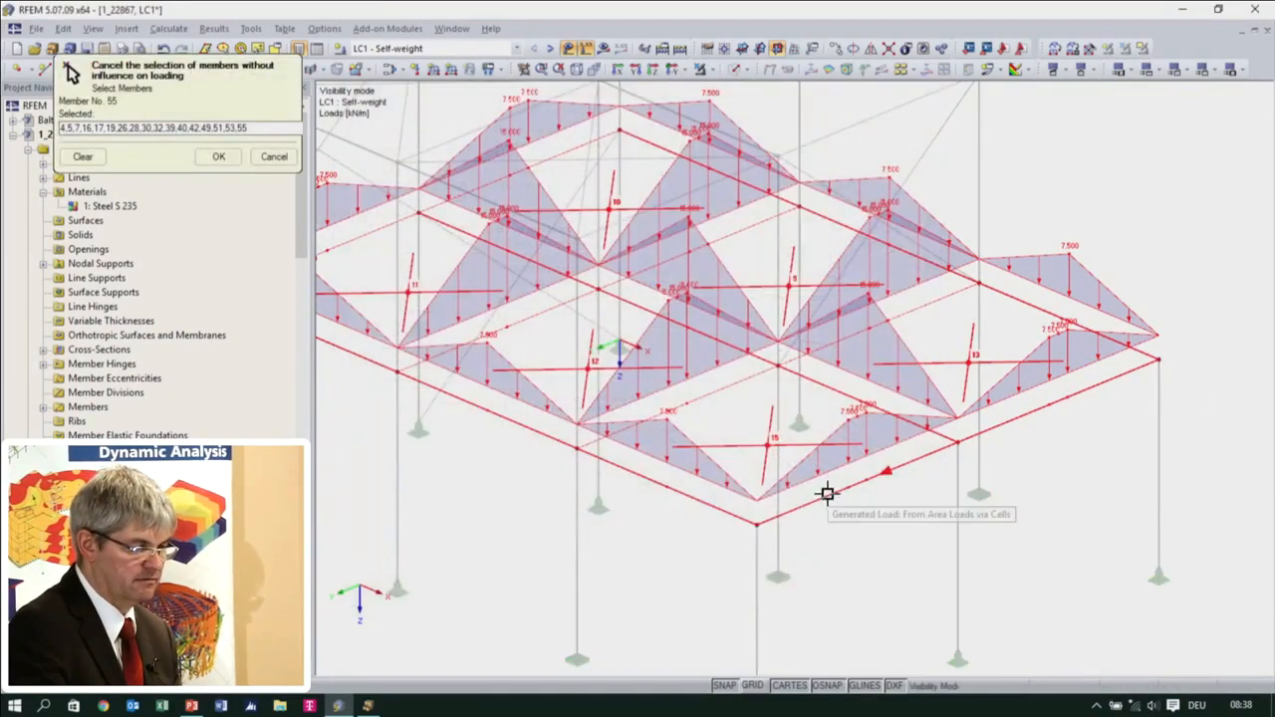
left_click(826, 493)
left_click(218, 156)
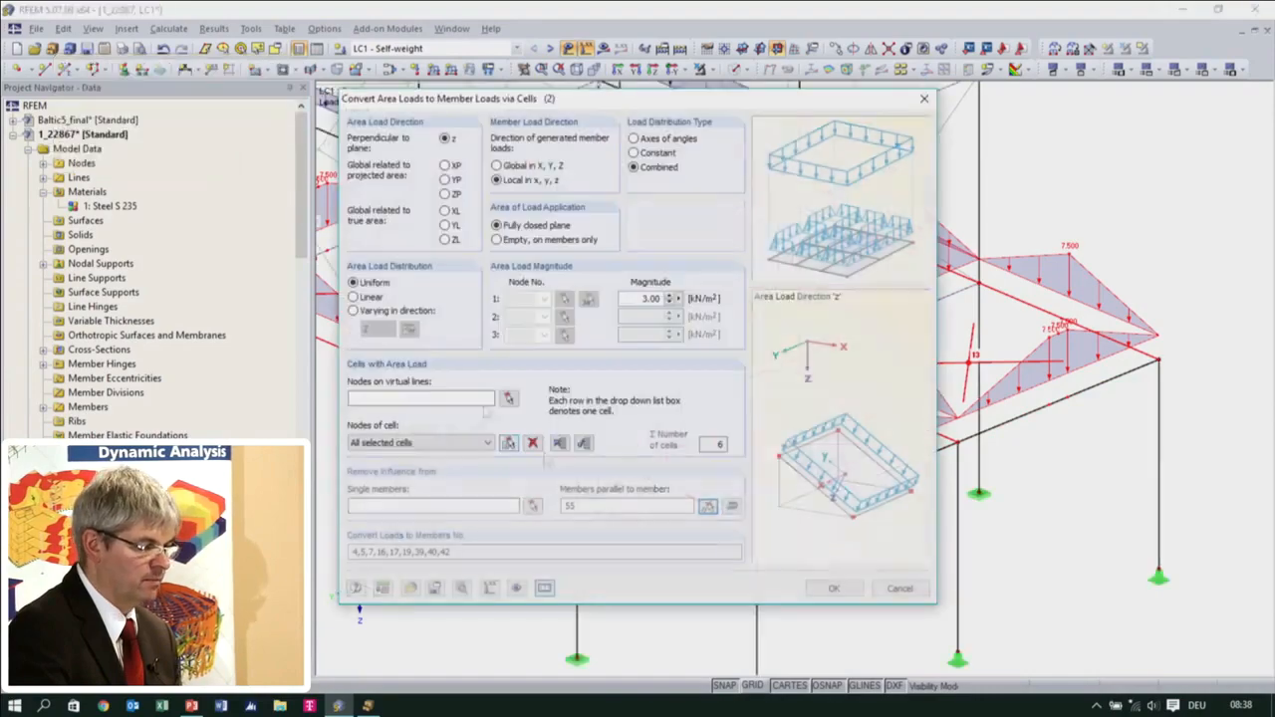
left_click(833, 591)
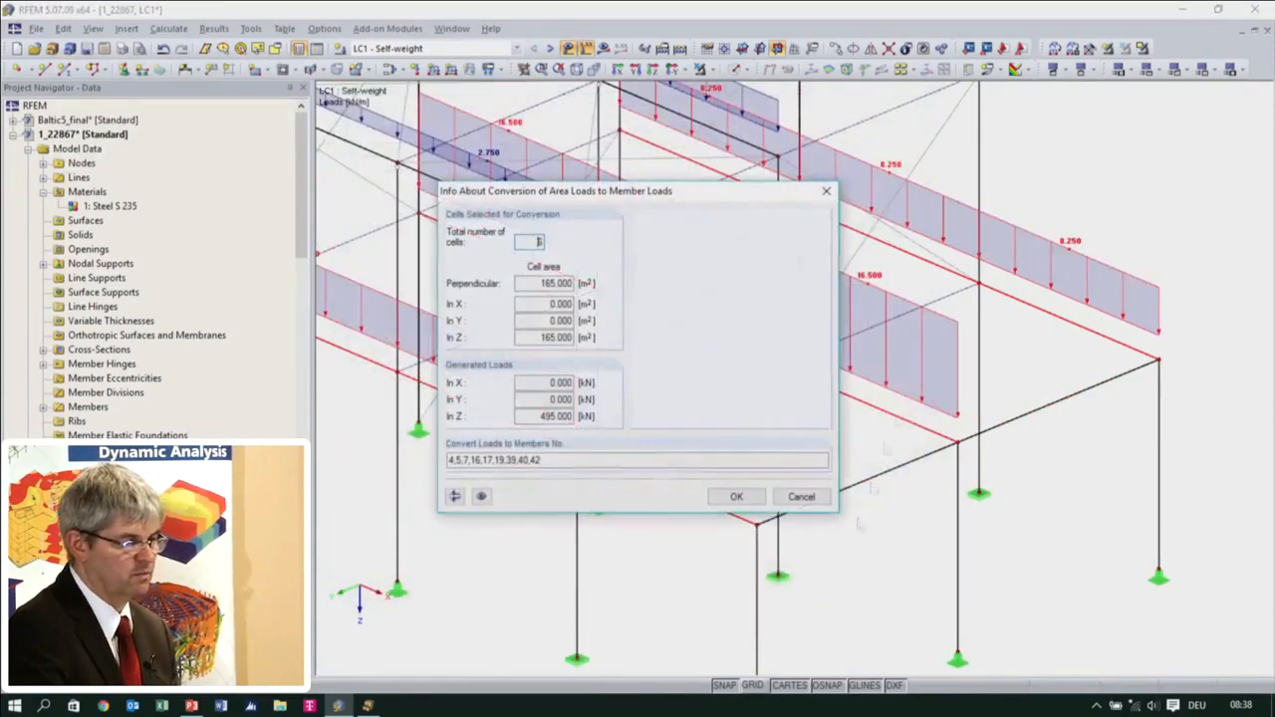
left_click(736, 496)
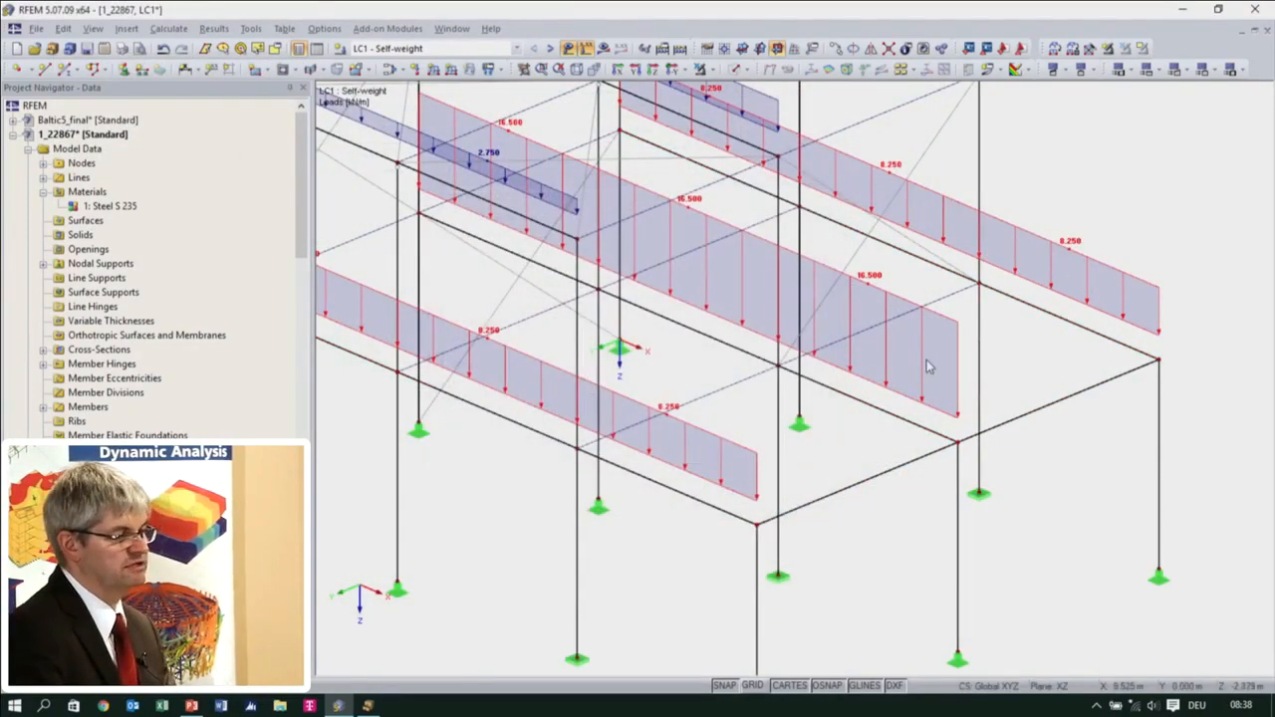
left_click(883, 463)
Inspect the generated roof and floor loads of LC1 on the whole structure and view the Snow load case LC2
scroll(883, 464, "down", 2)
middle_click_drag(884, 465, 972, 496, "ctrl")
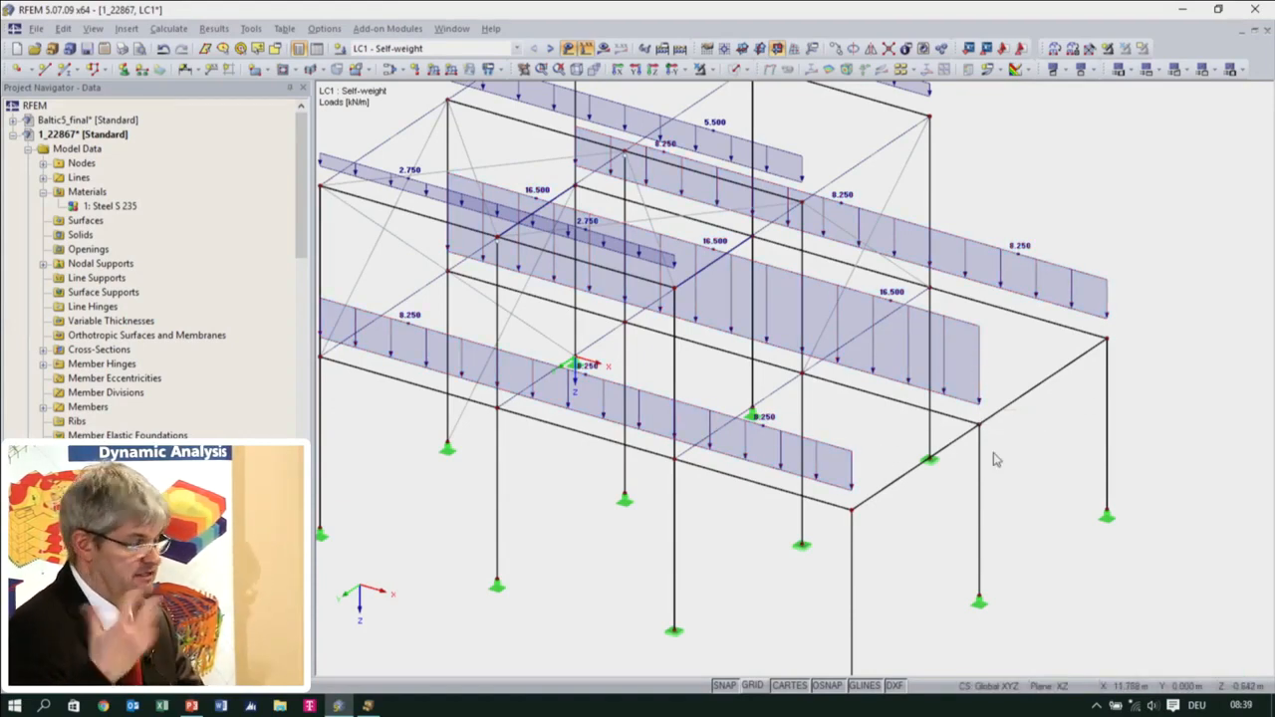
scroll(953, 508, "down", 3)
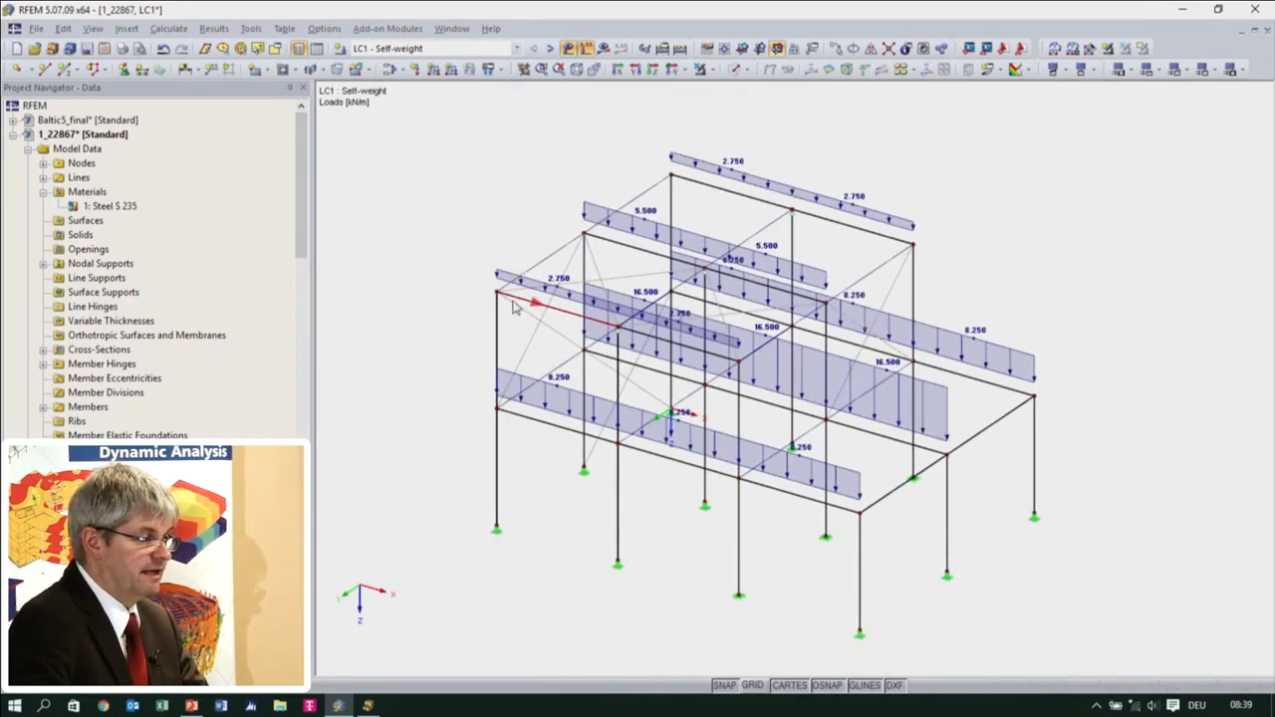
left_click(551, 50)
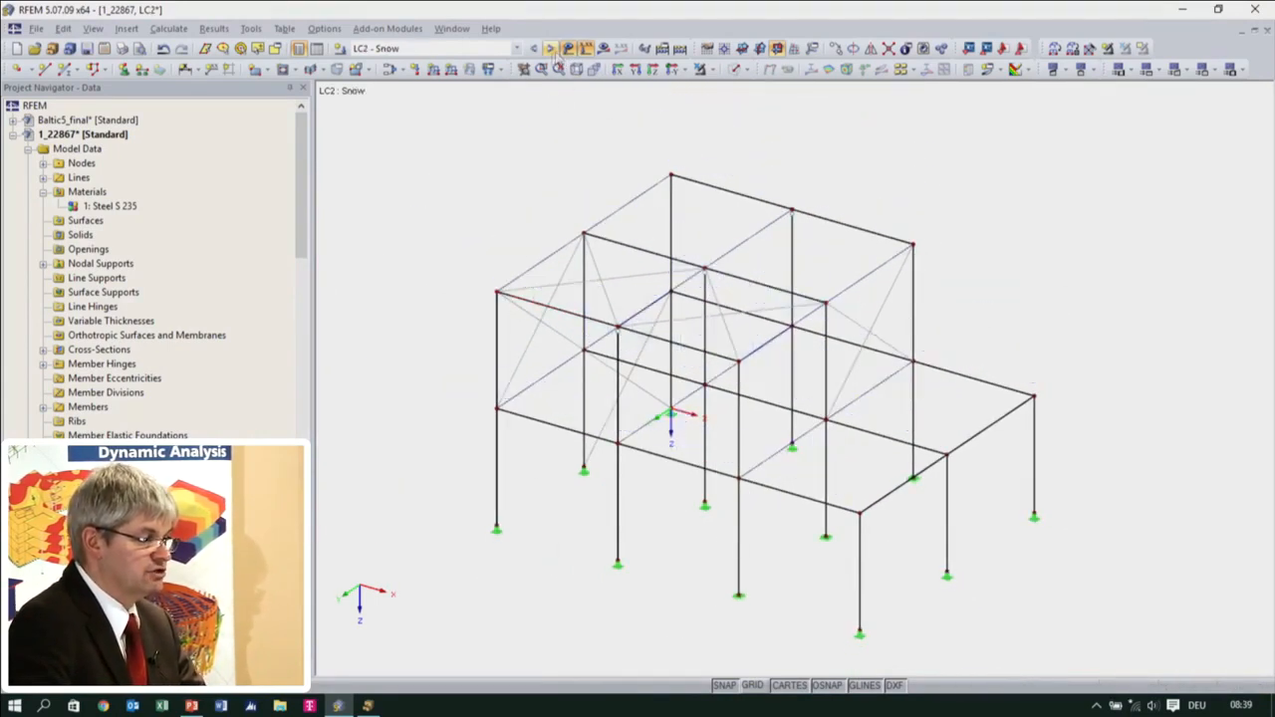
left_click(534, 49)
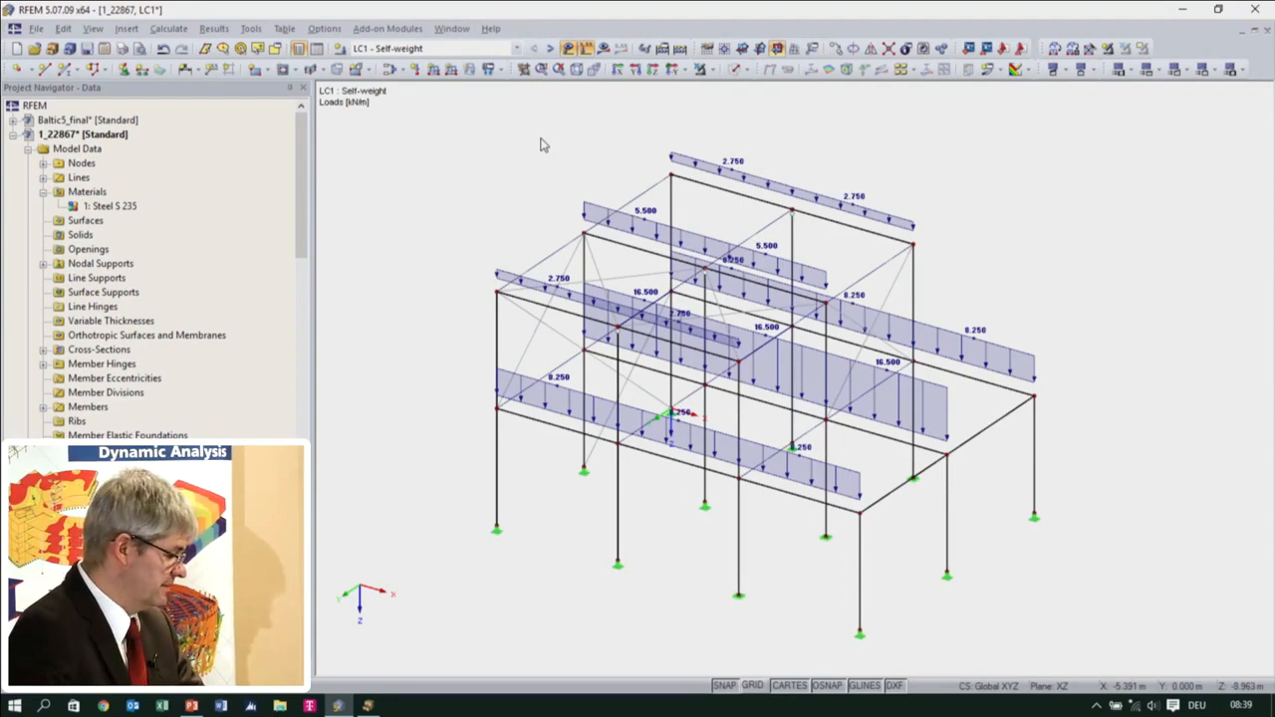
Save the current model and open the Baltic2_BasicLoadsOnly model from the Standard project
left_click(103, 50)
left_click(800, 506)
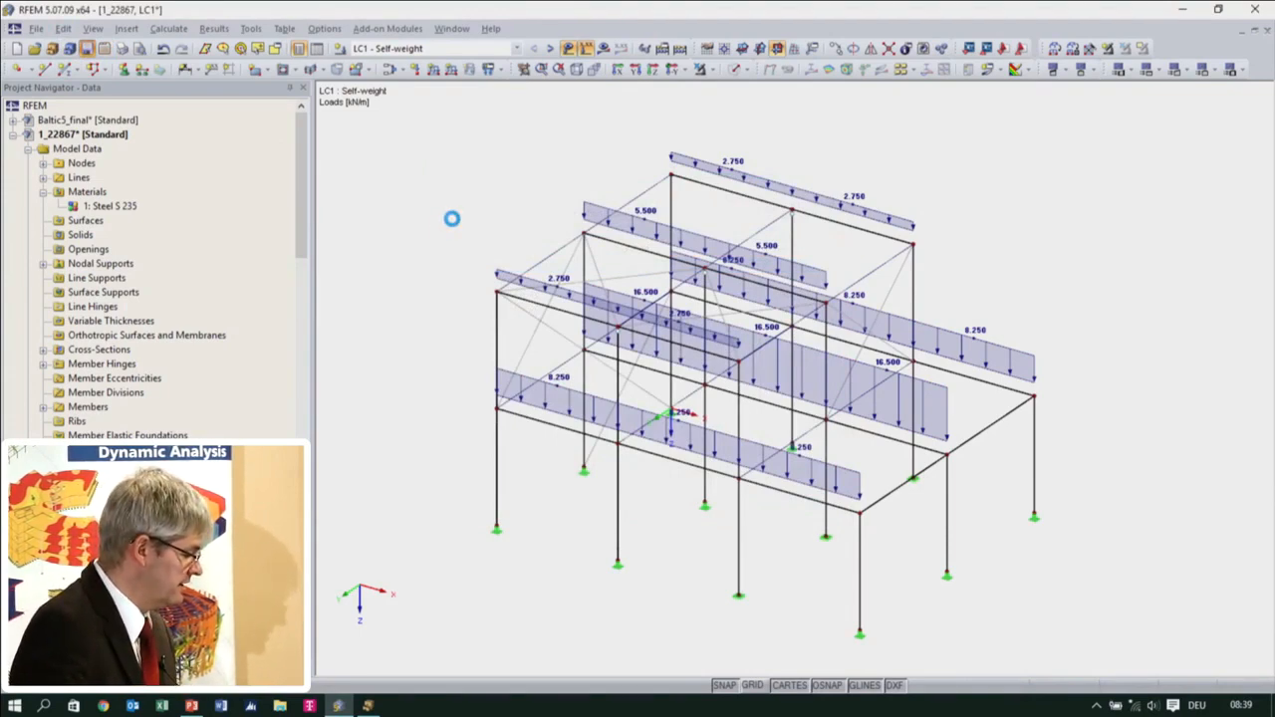
left_click(54, 48)
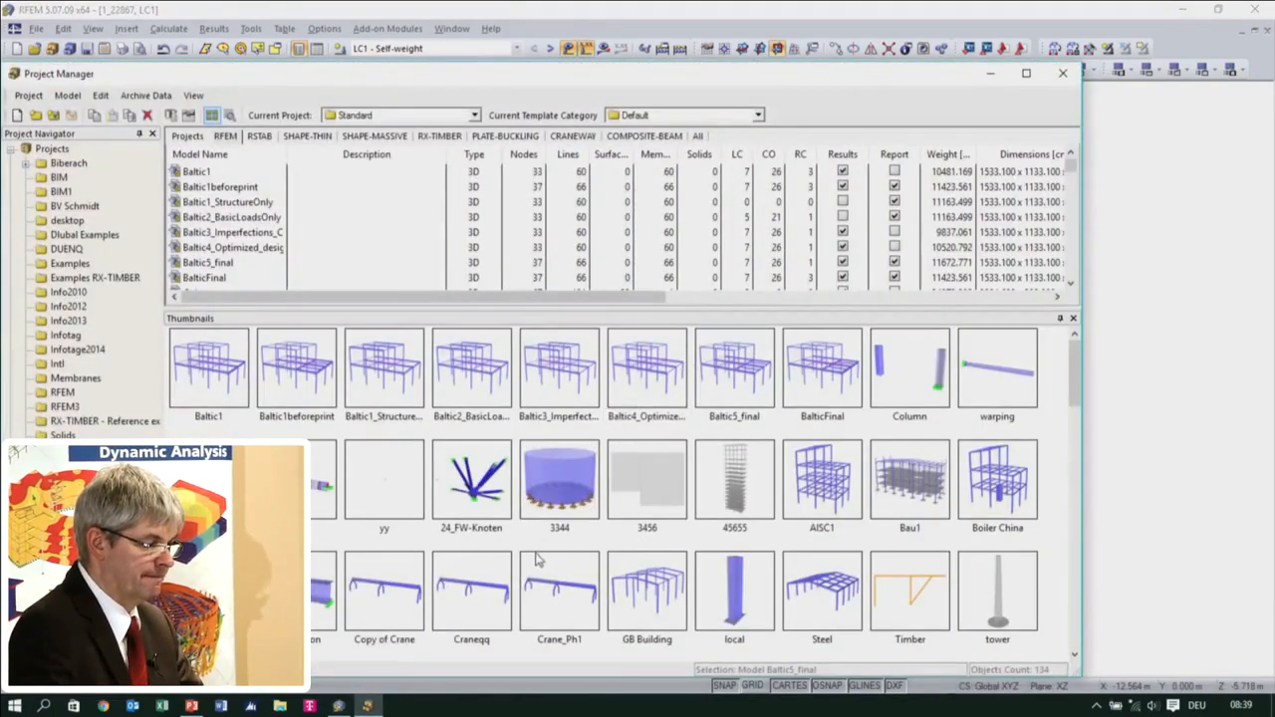
left_click(481, 417)
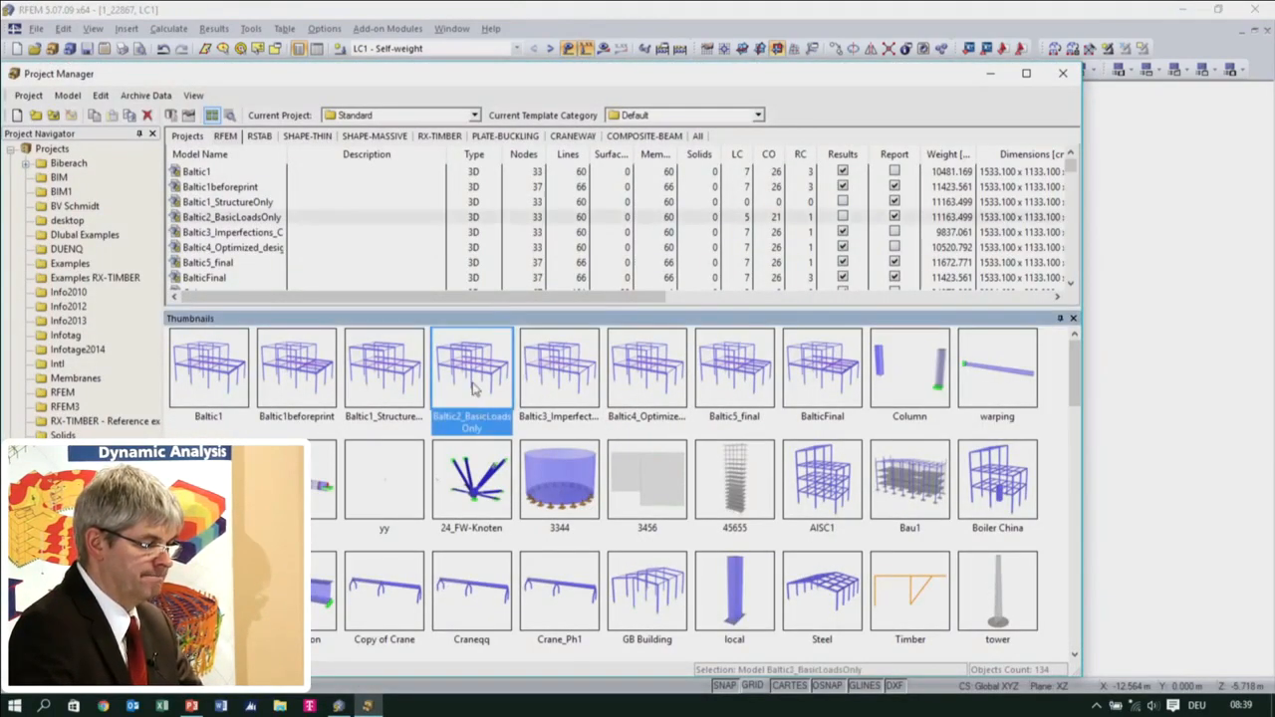
double_click(474, 388)
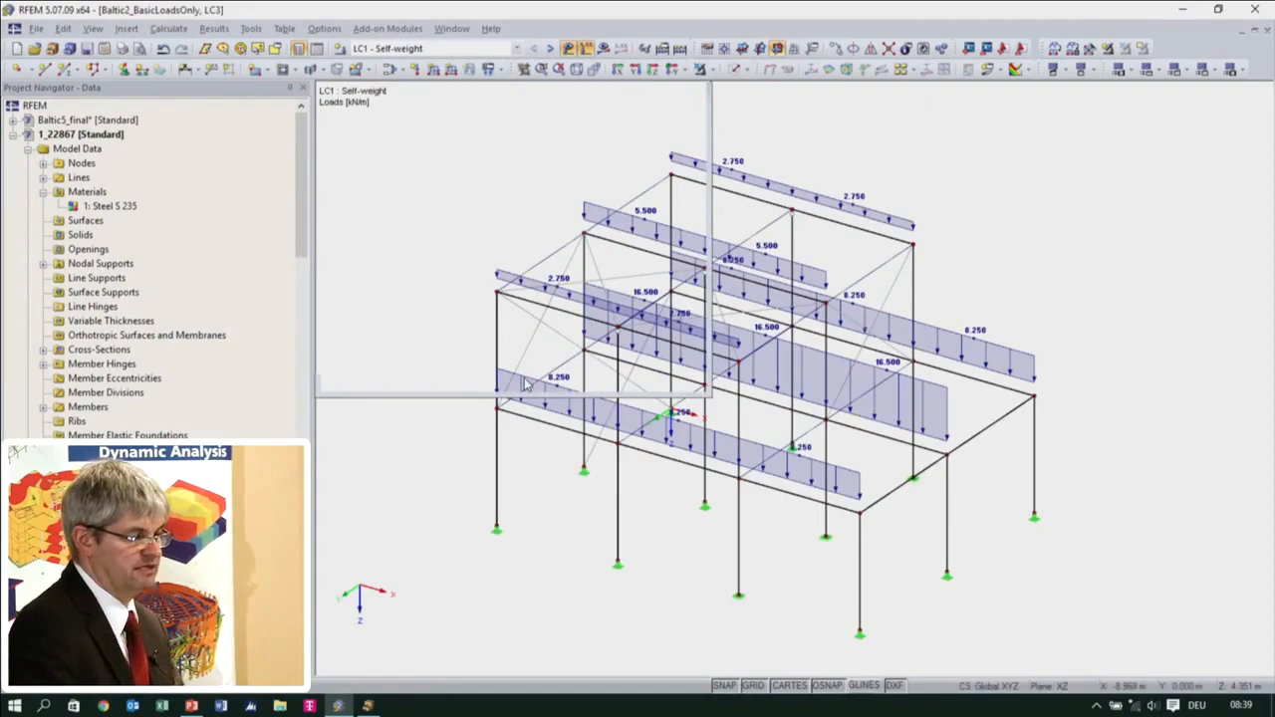
Review the loads of load cases LC1 to LC5 and load combination CO1 on the structure one after another
middle_click_drag(672, 437, 727, 400, "ctrl")
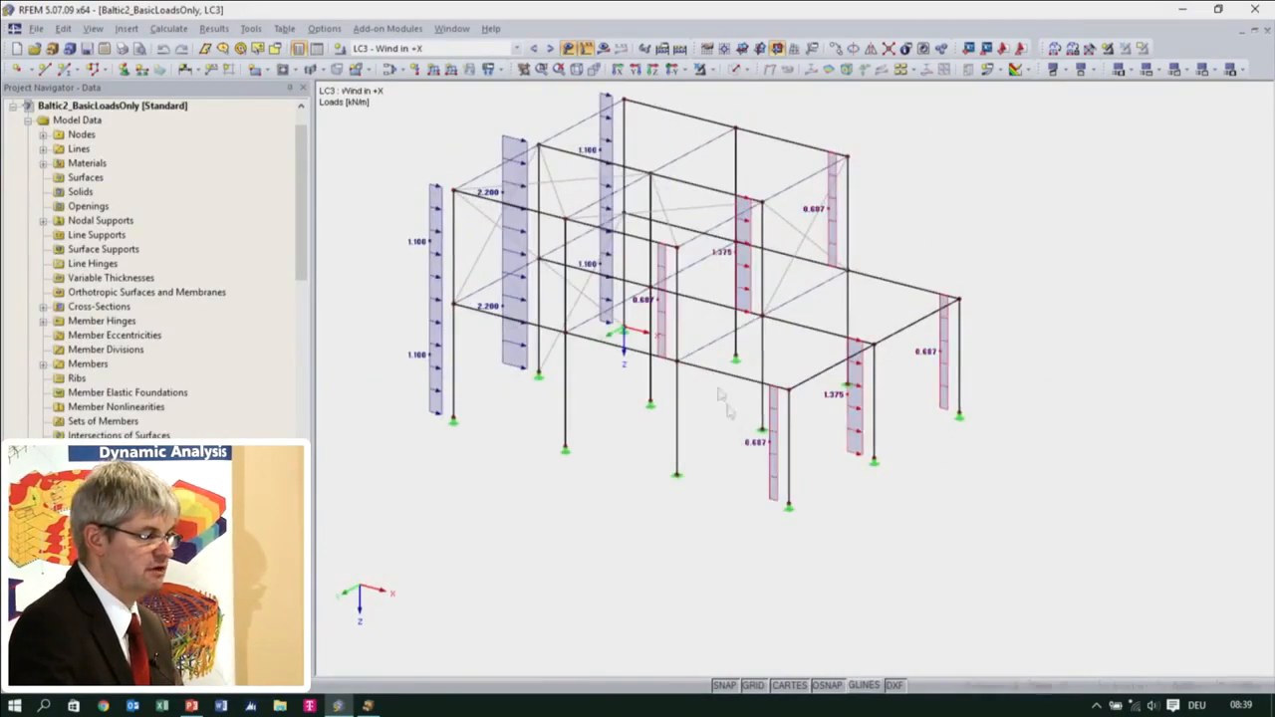
left_click(517, 48)
left_click(510, 64)
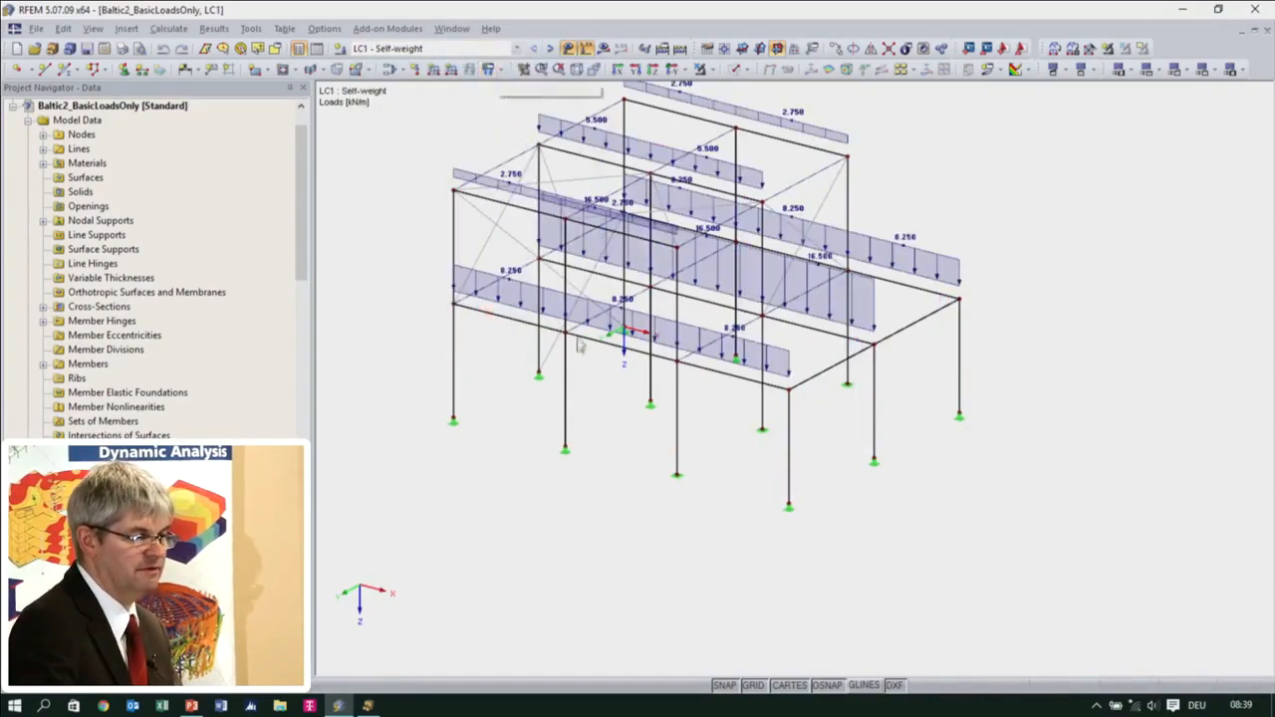
mouse_move(596, 441)
middle_mouse_down("ctrl")
mouse_move(498, 469)
mouse_move(575, 410)
mouse_move(601, 418)
mouse_move(594, 443)
middle_mouse_up("ctrl")
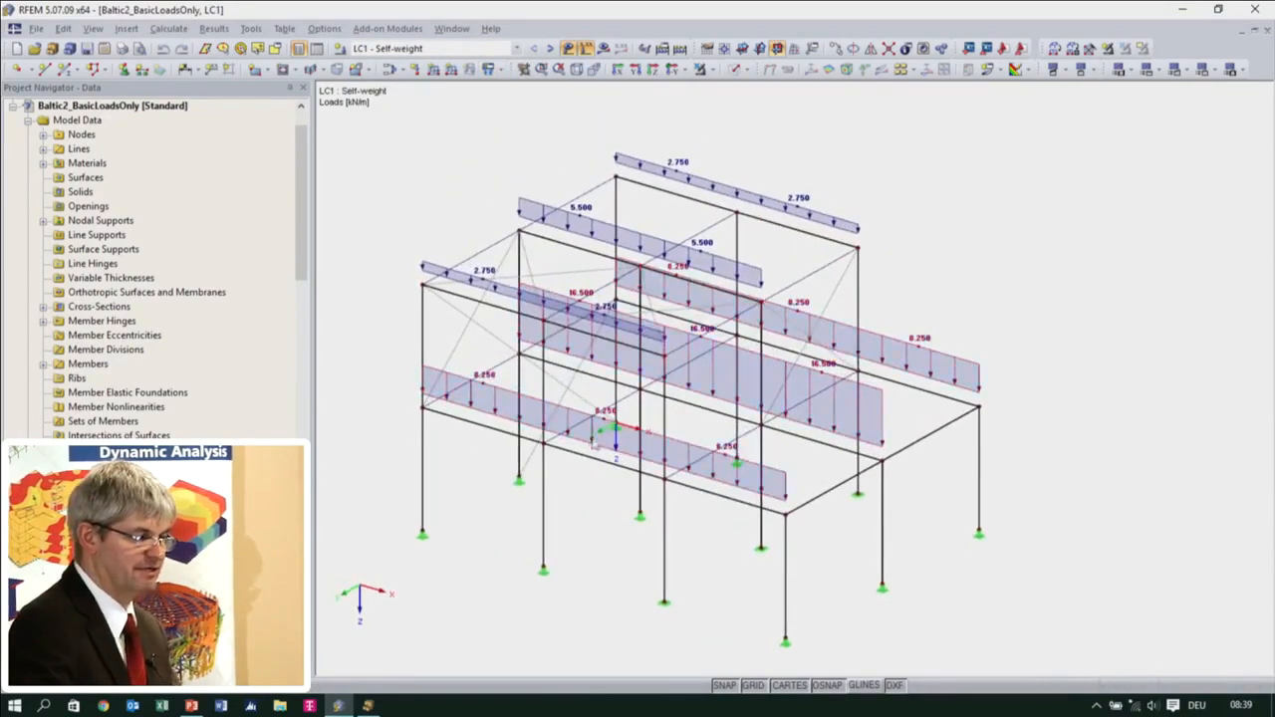
left_click(551, 49)
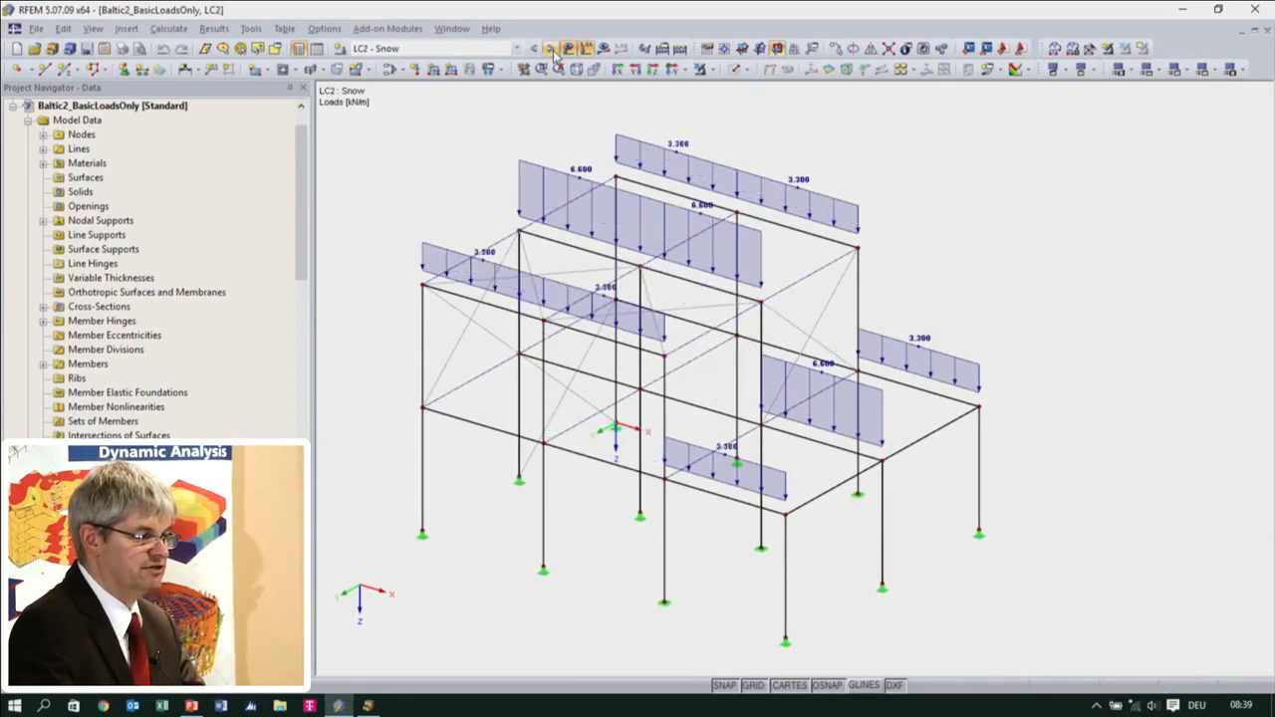
left_click(551, 48)
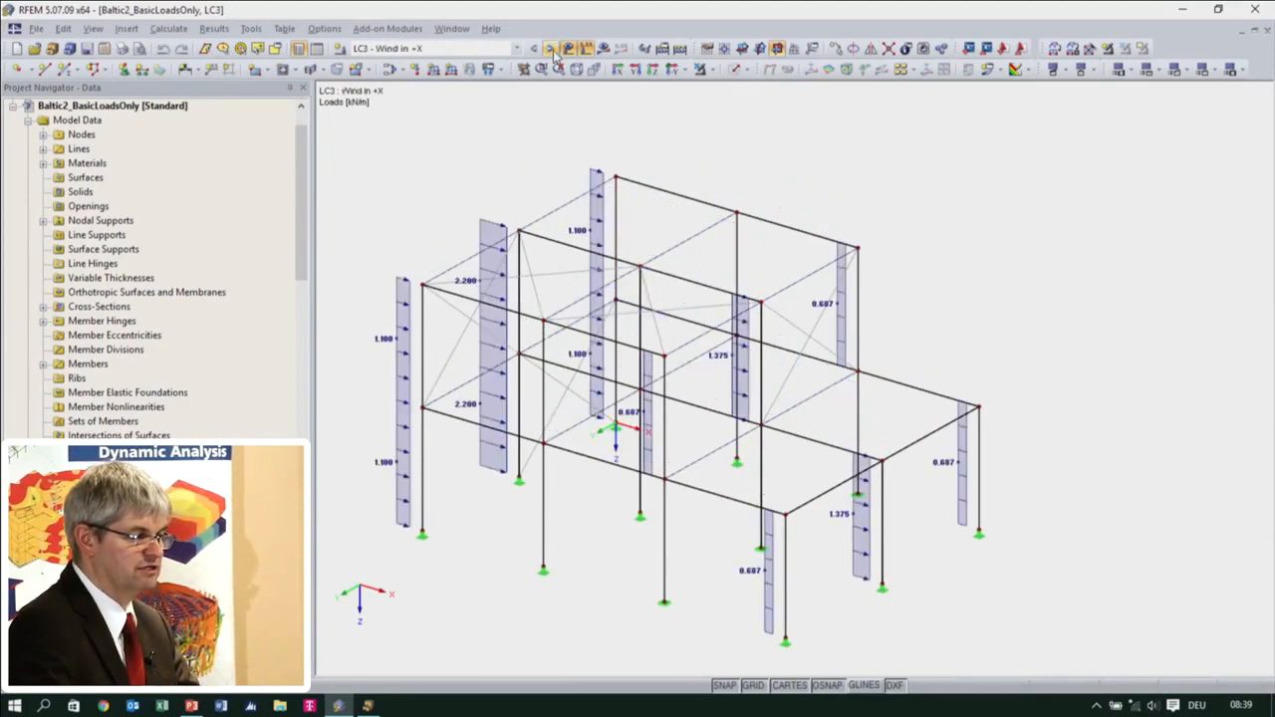
left_click(551, 49)
left_click(551, 49)
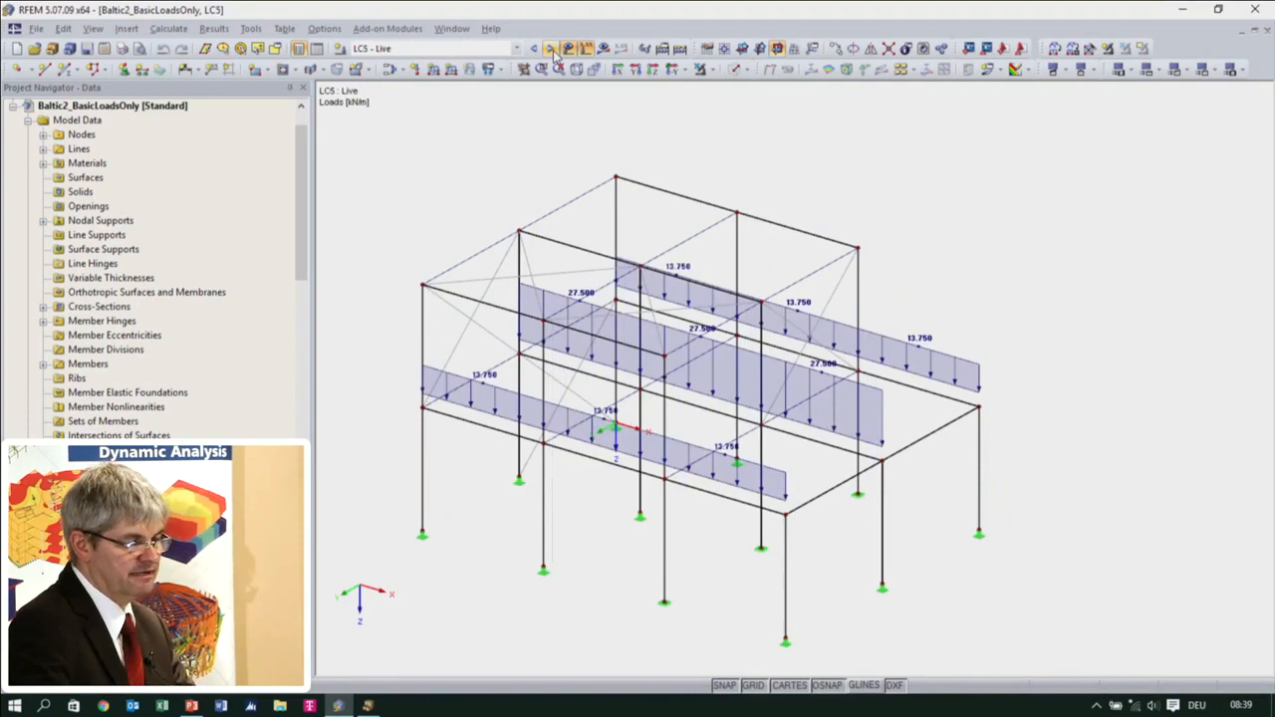
left_click(551, 49)
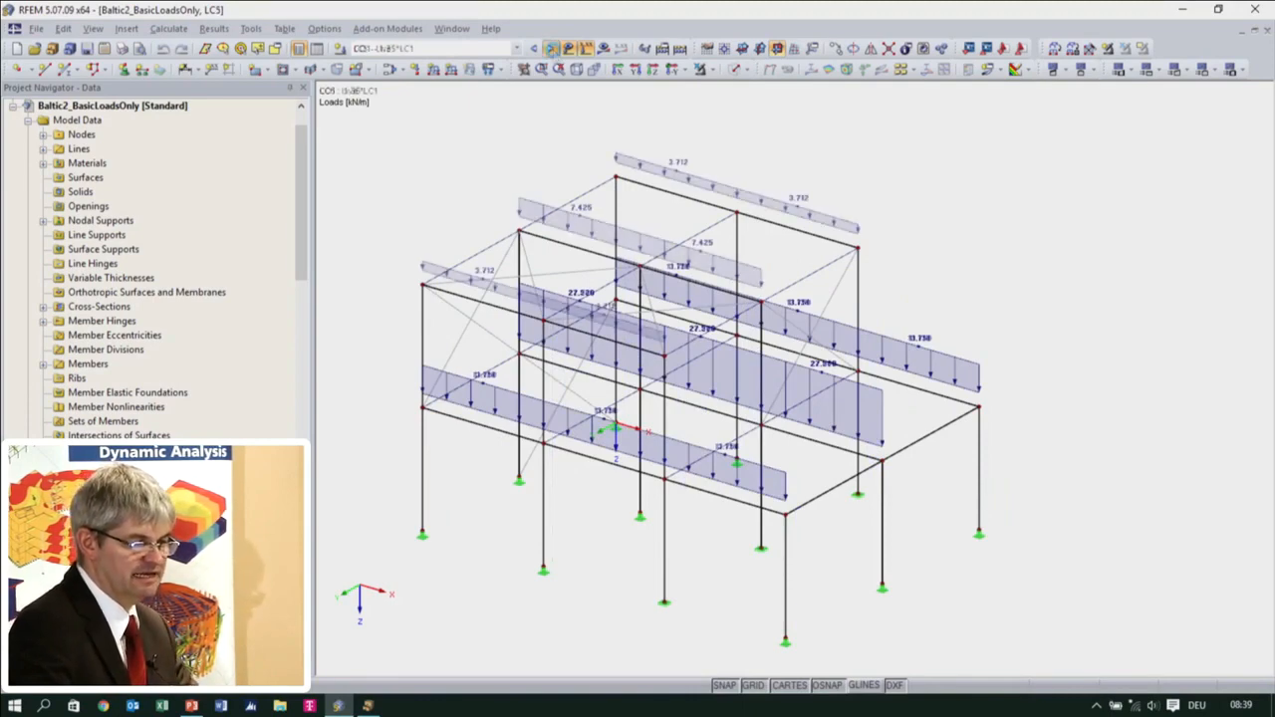
left_click(533, 49)
left_click(534, 49)
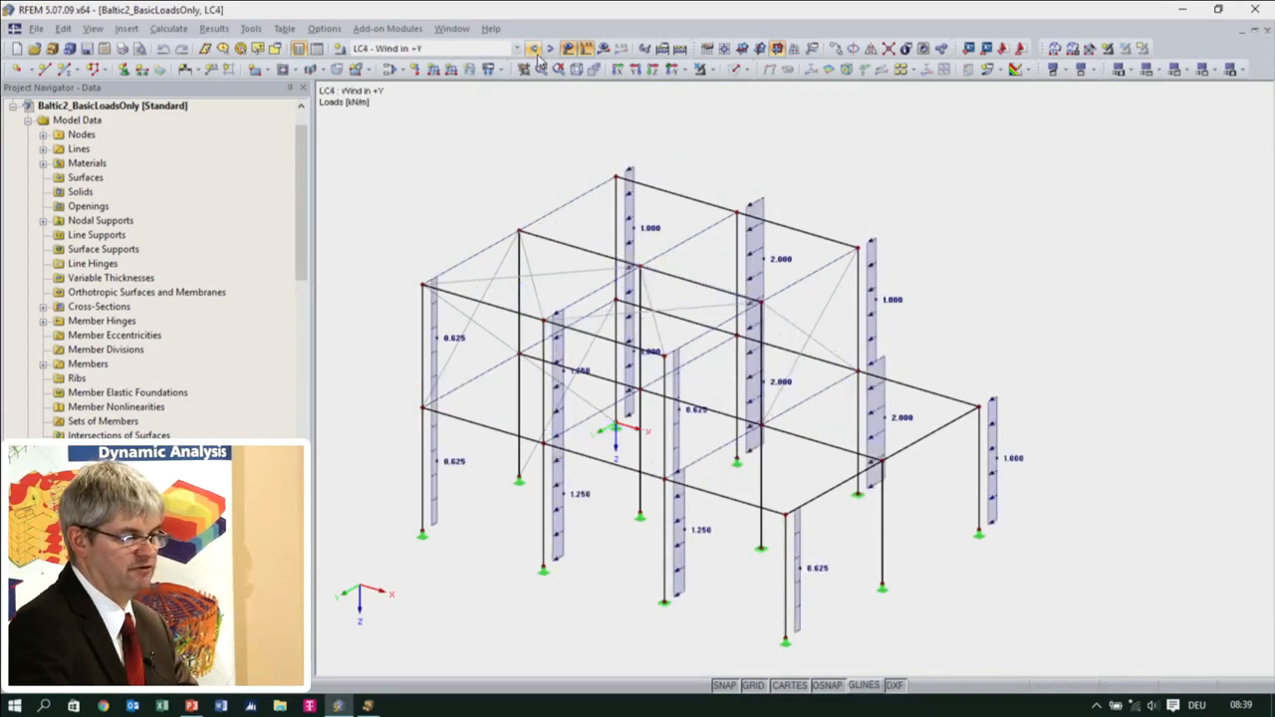
left_click(549, 50)
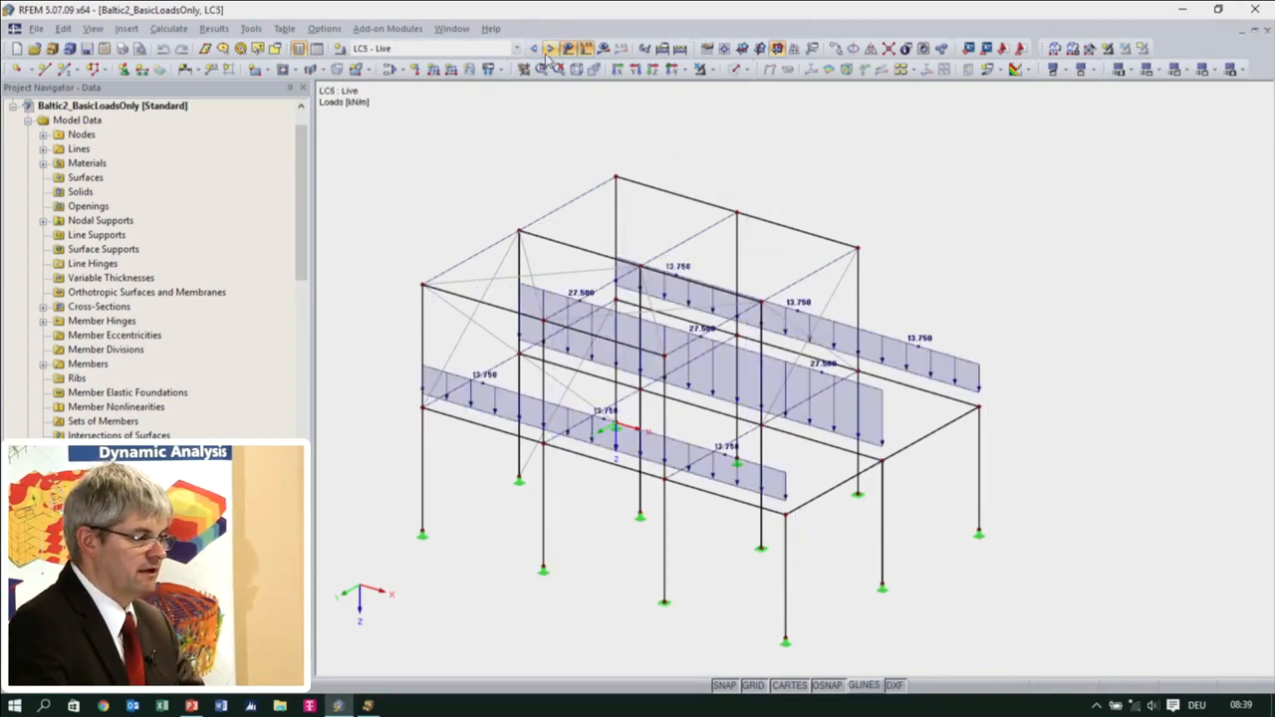
Make result combination RC1 the current loading and examine which load combinations its definition contains
left_click(517, 49)
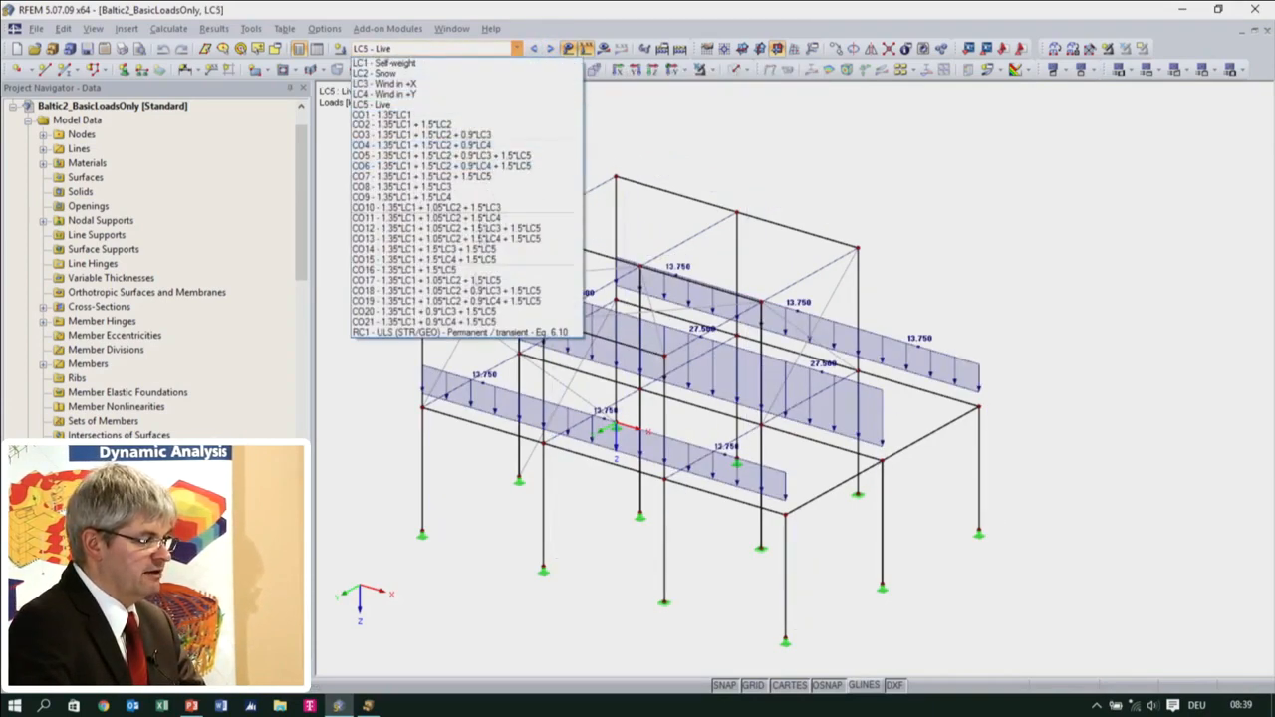
left_click(487, 332)
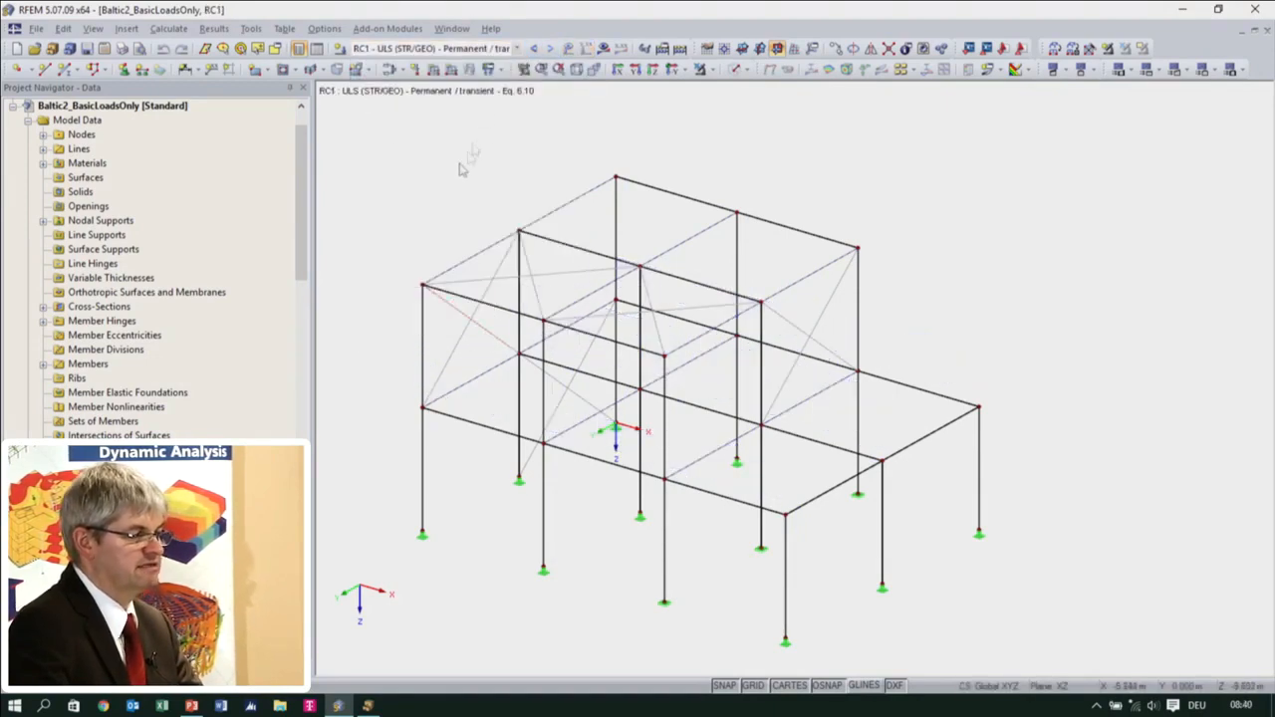
left_click(396, 69)
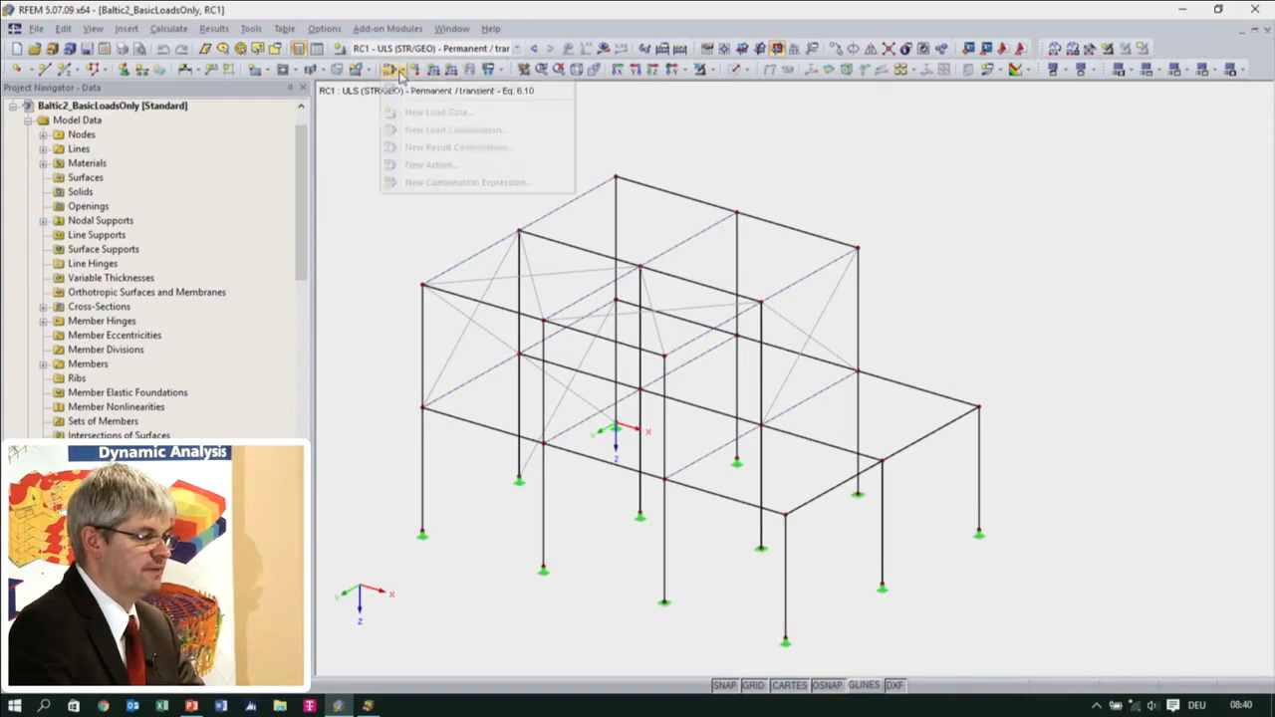
left_click(439, 88)
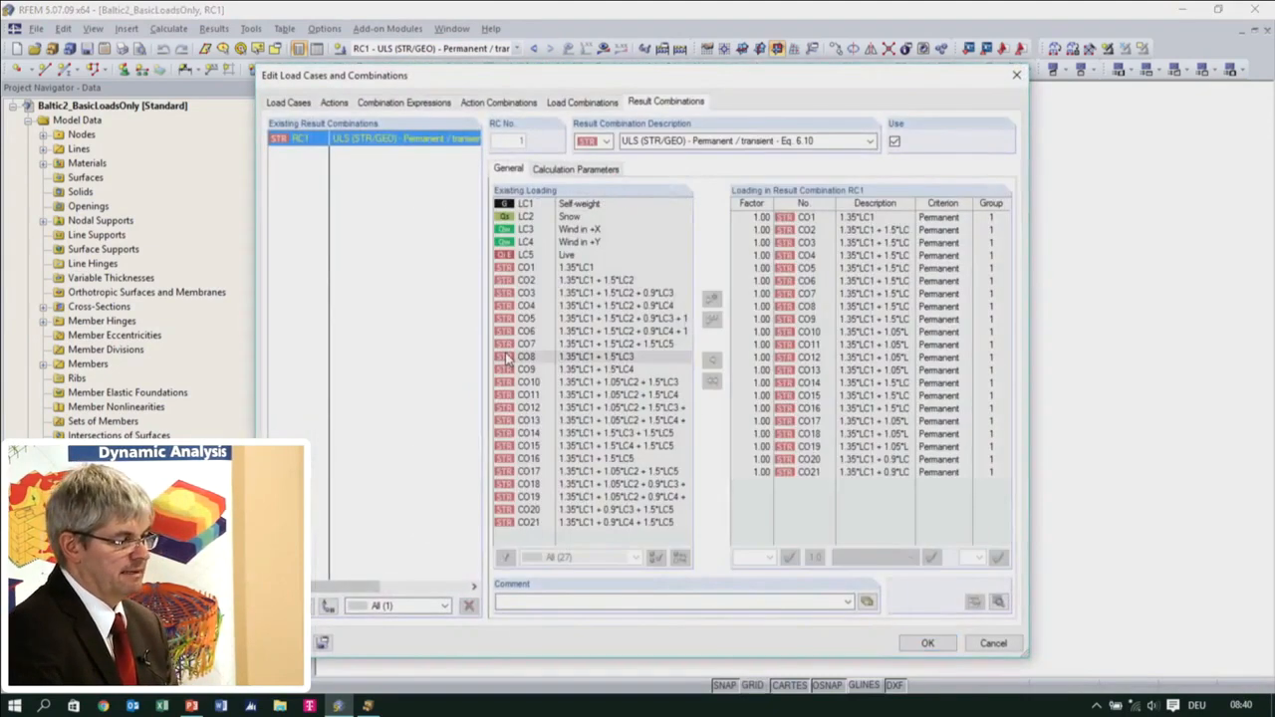
left_click(566, 171)
left_click(510, 169)
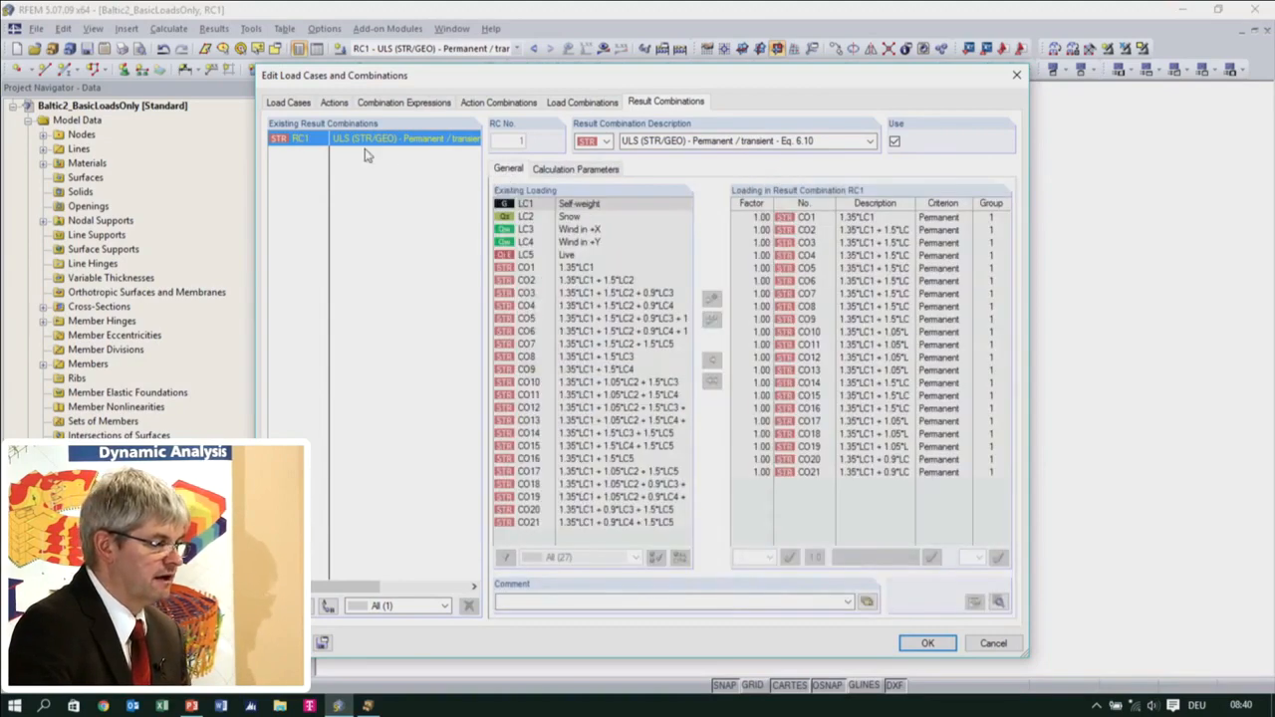
Examine the load cases and calculation parameters of load combination CO1, including its method of analysis, and discard the dialog
left_click(582, 102)
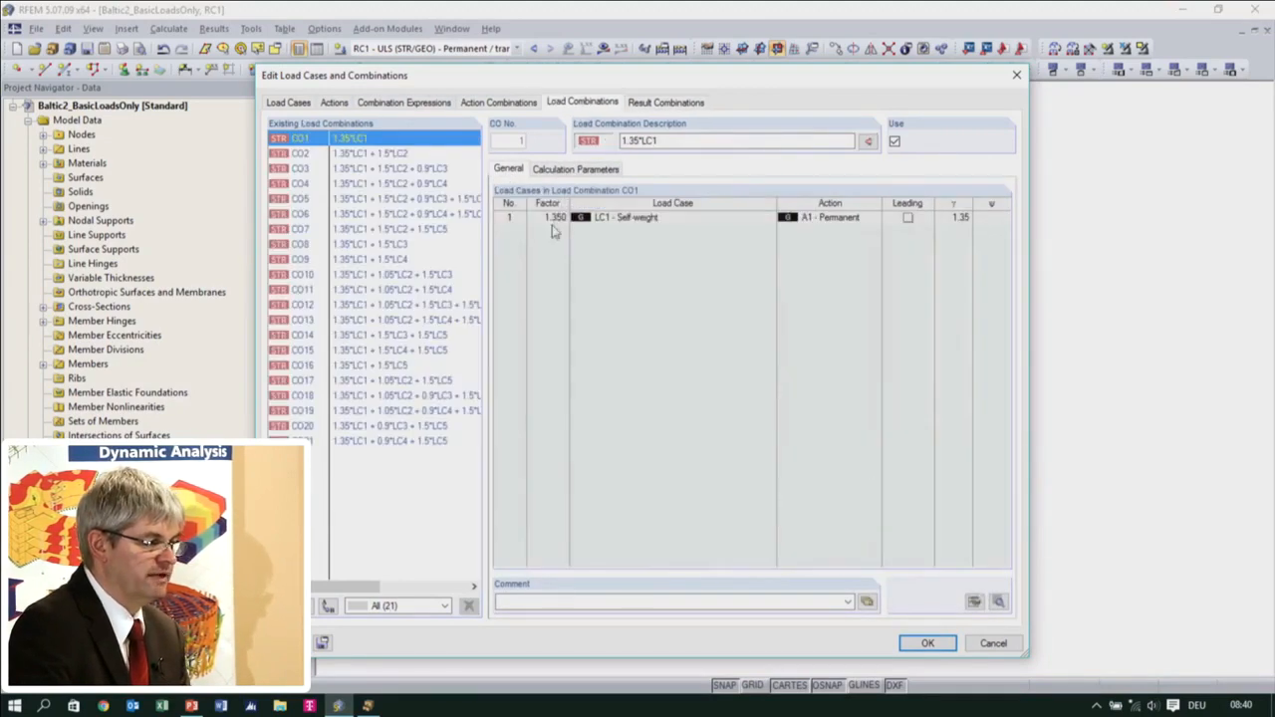
left_click(575, 168)
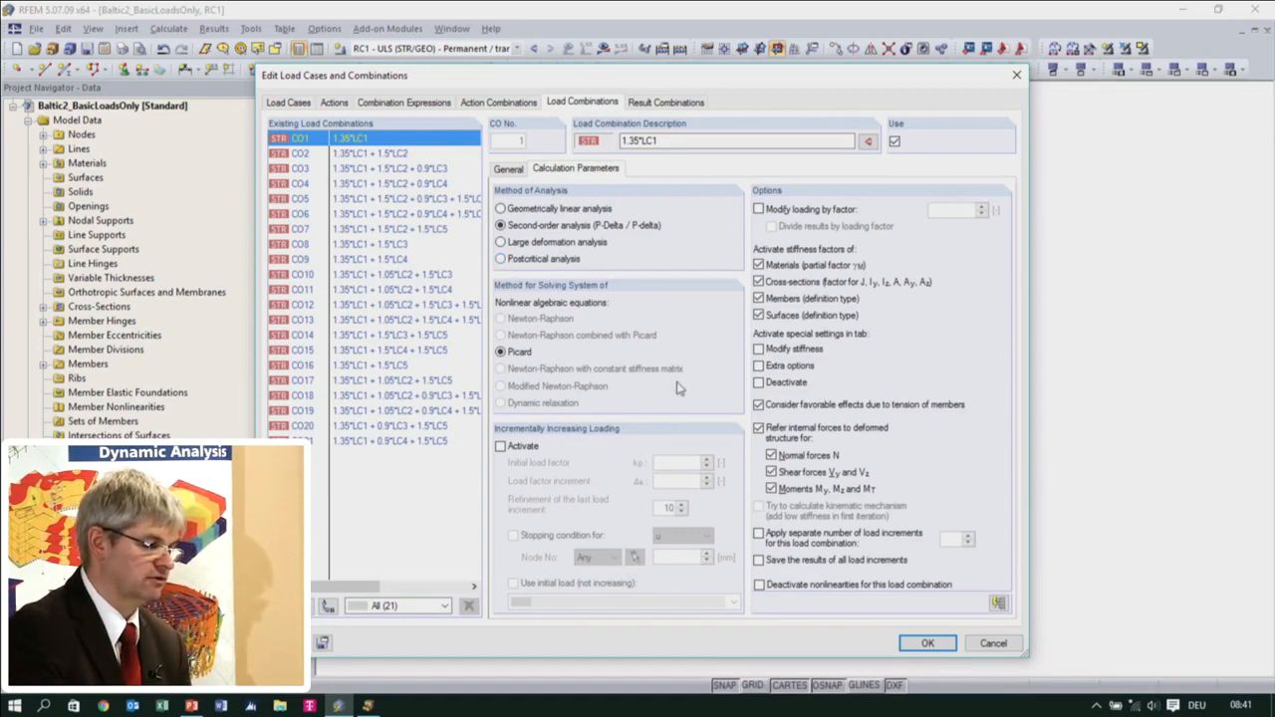
left_click(1000, 644)
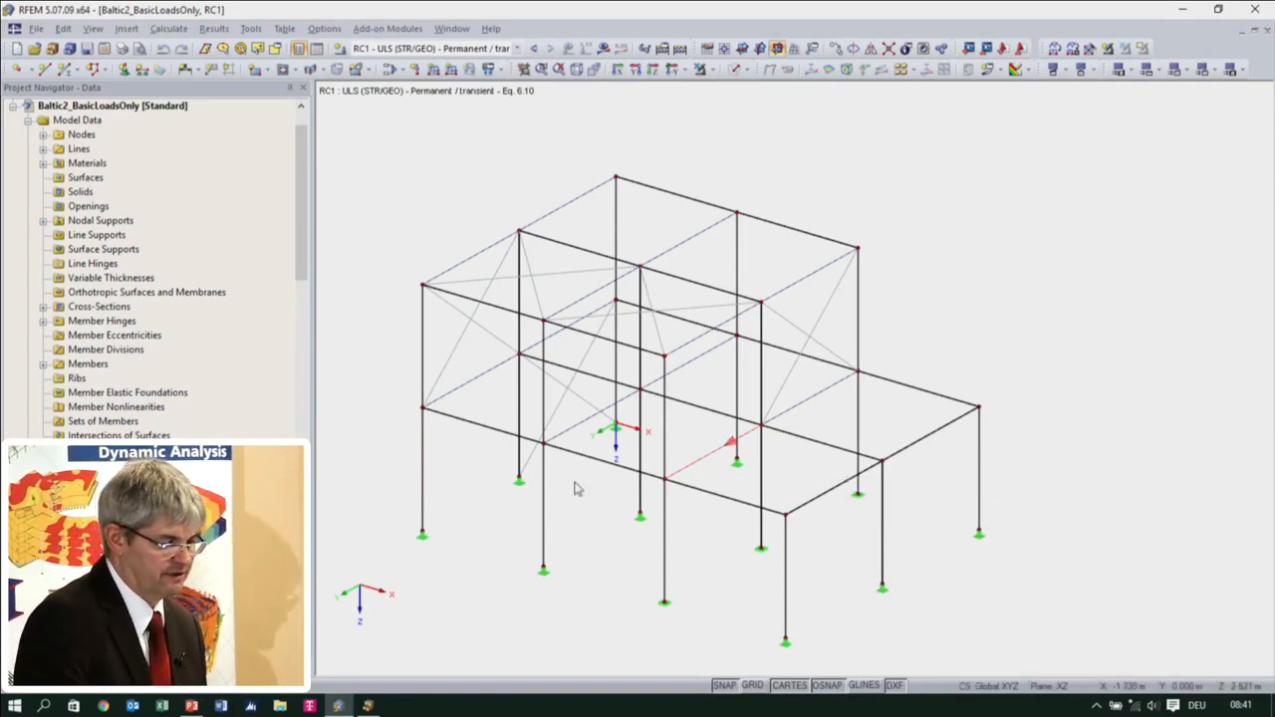
Calculate result combination RC1 and display its results on the structure
mouse_move(657, 481)
middle_mouse_down("ctrl")
mouse_move(674, 382)
mouse_move(682, 480)
mouse_move(639, 482)
middle_mouse_up("ctrl")
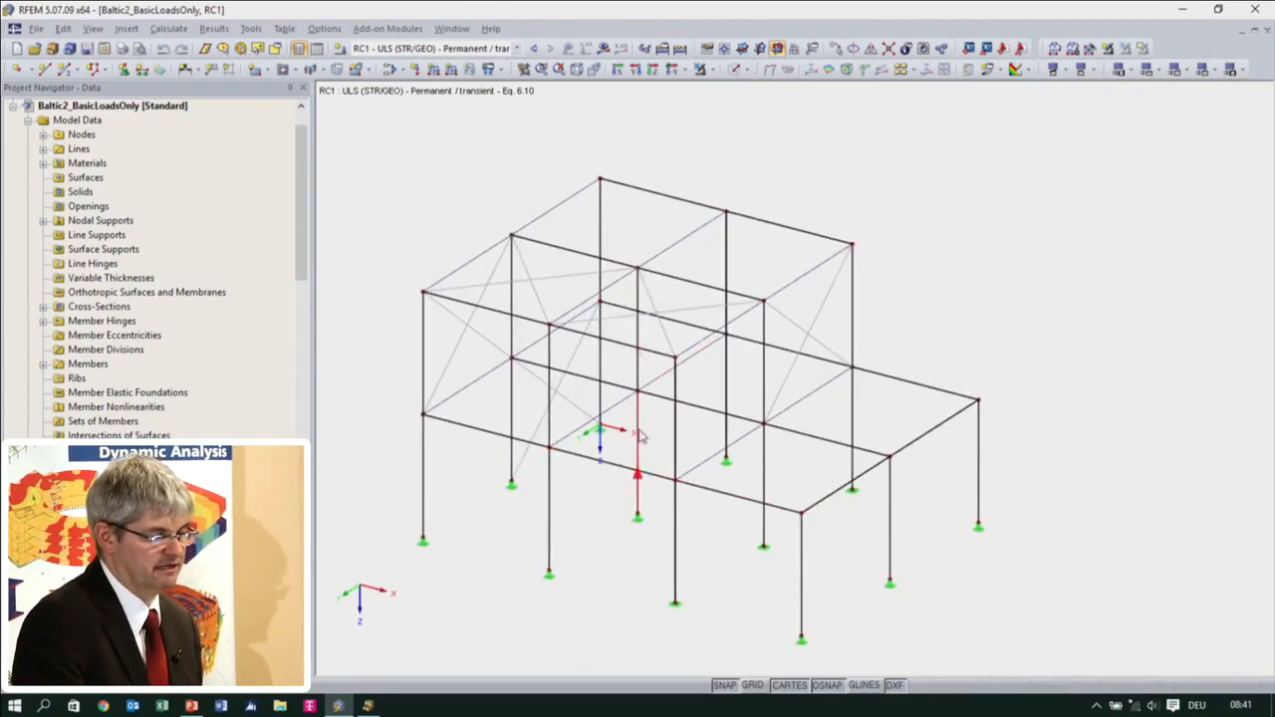
middle_click_drag(674, 482, 683, 440)
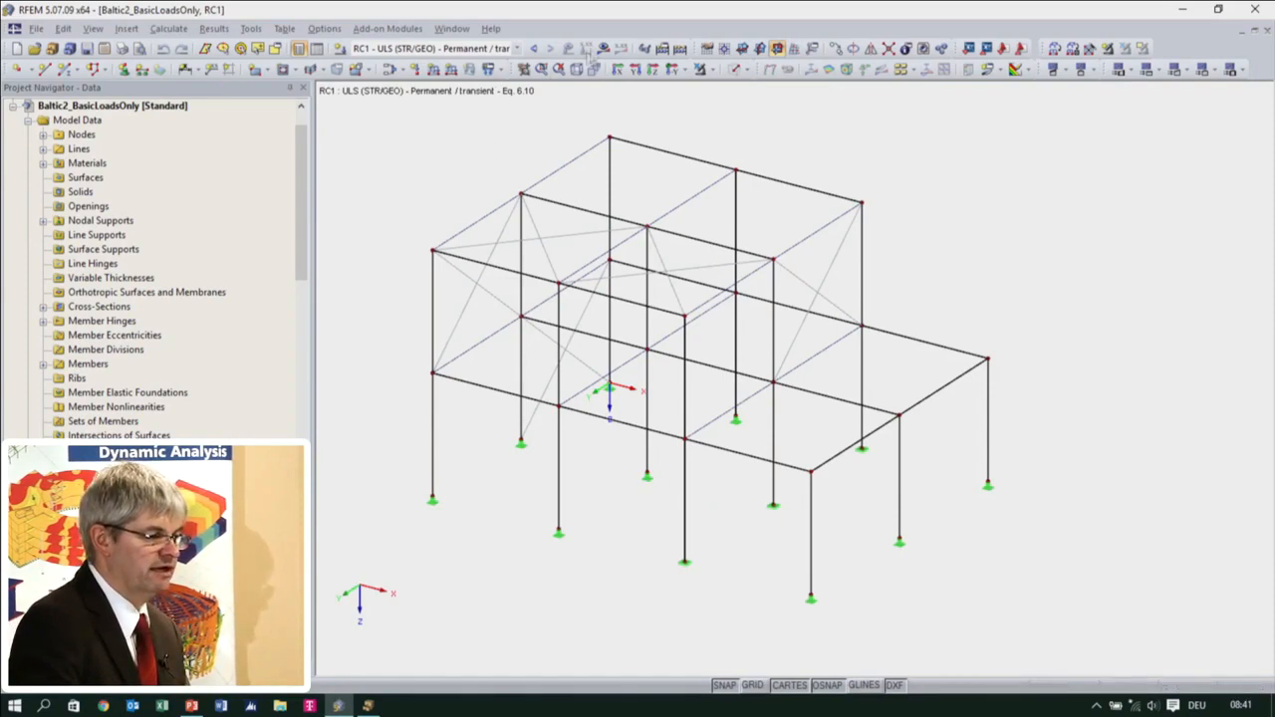
left_click(604, 48)
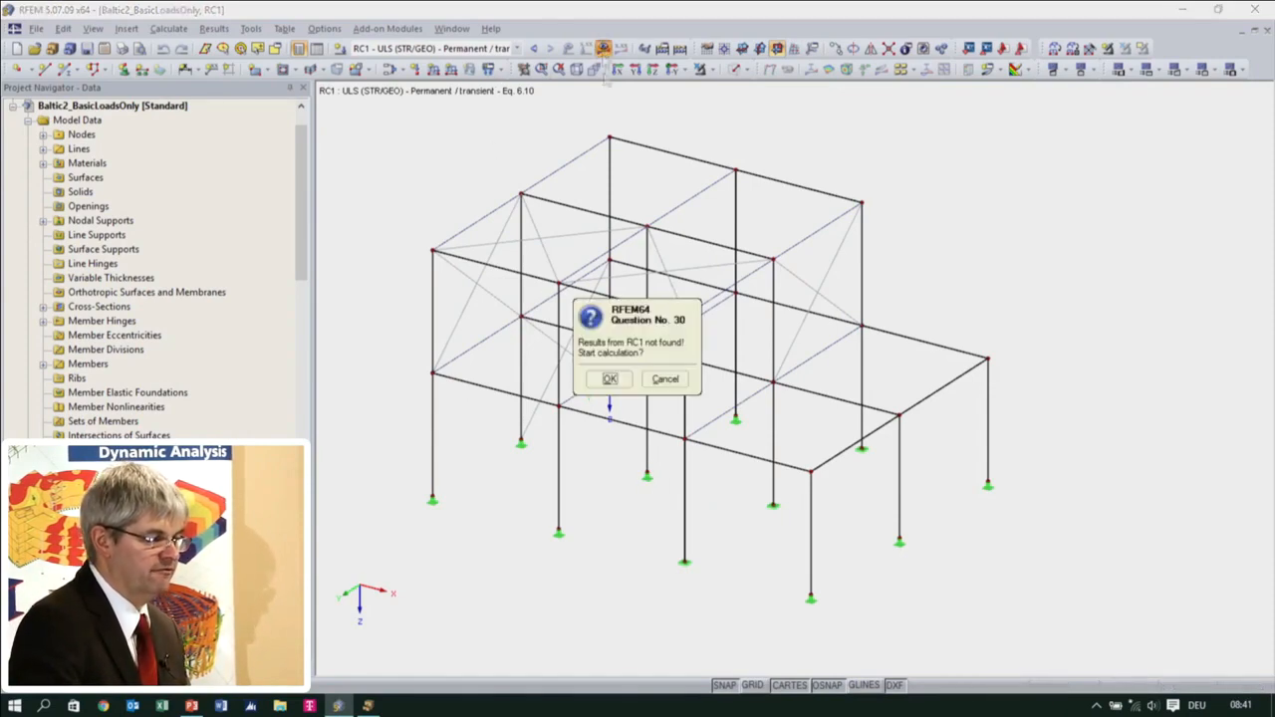
left_click(610, 379)
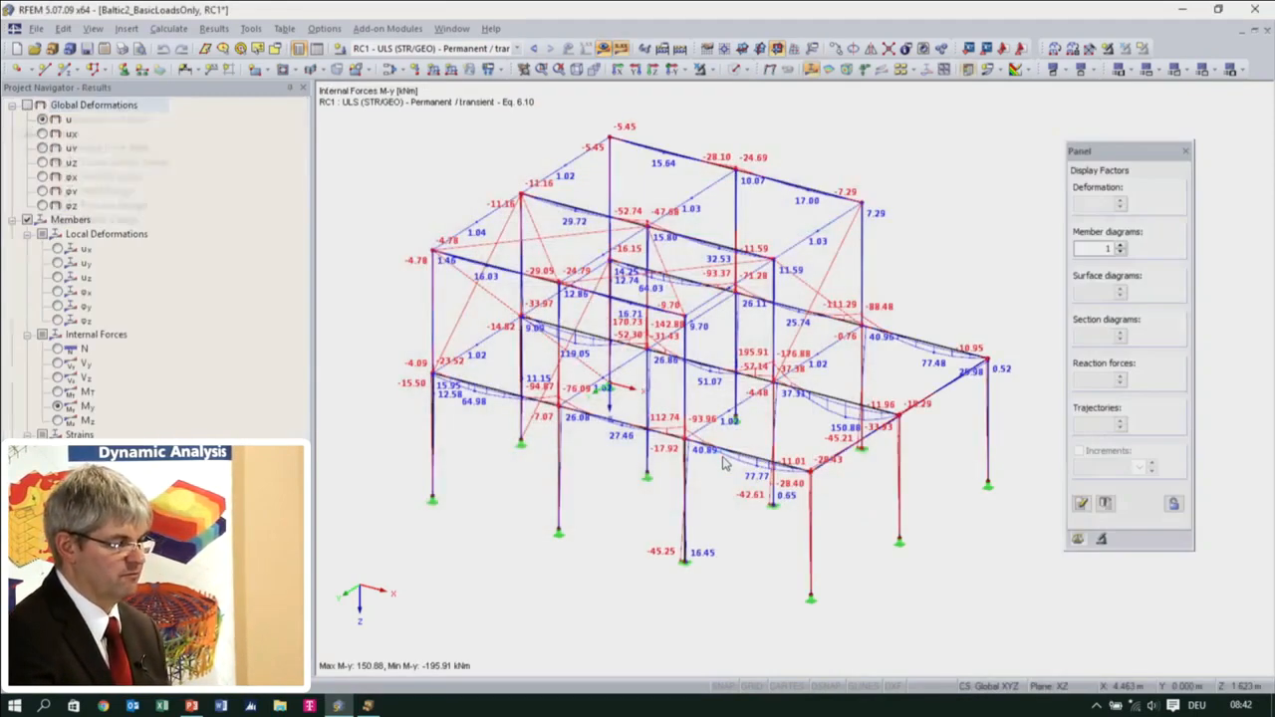
Switch from RC1 to load combination CO21 and hide the loads drawn on the structure
scroll(795, 421, "up", 1)
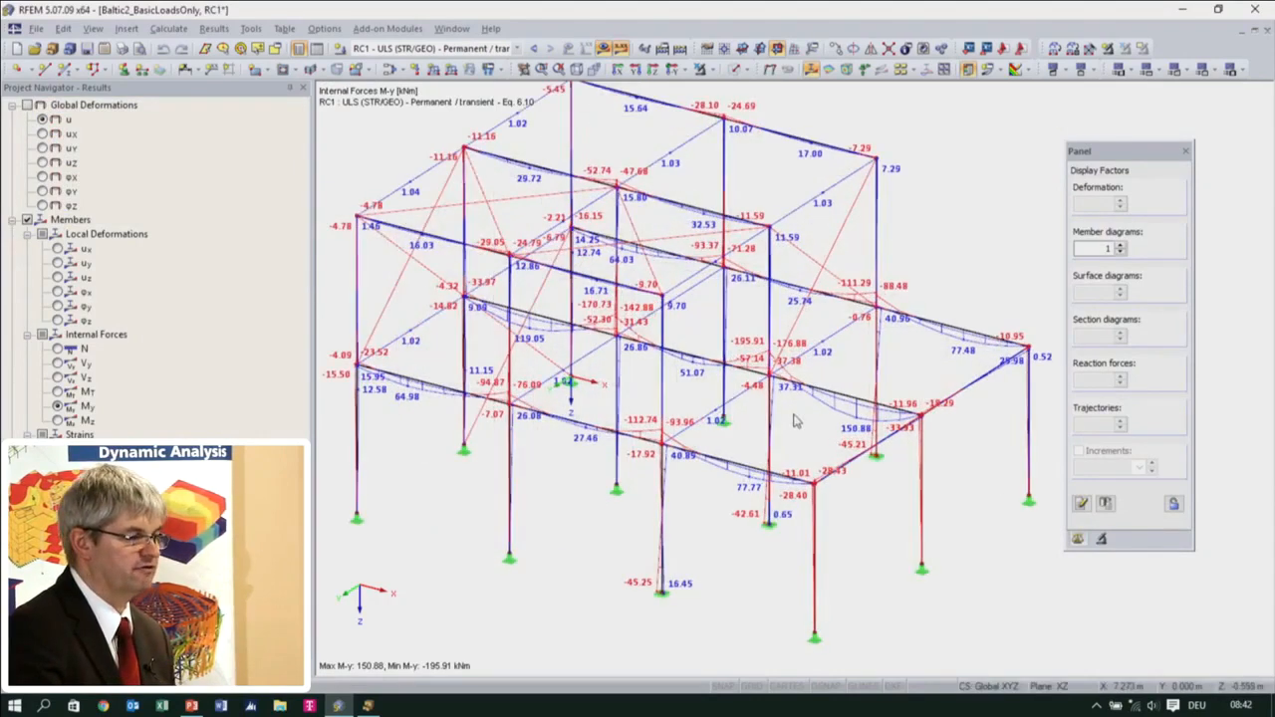
scroll(777, 413, "up", 1)
scroll(782, 416, "up", 1)
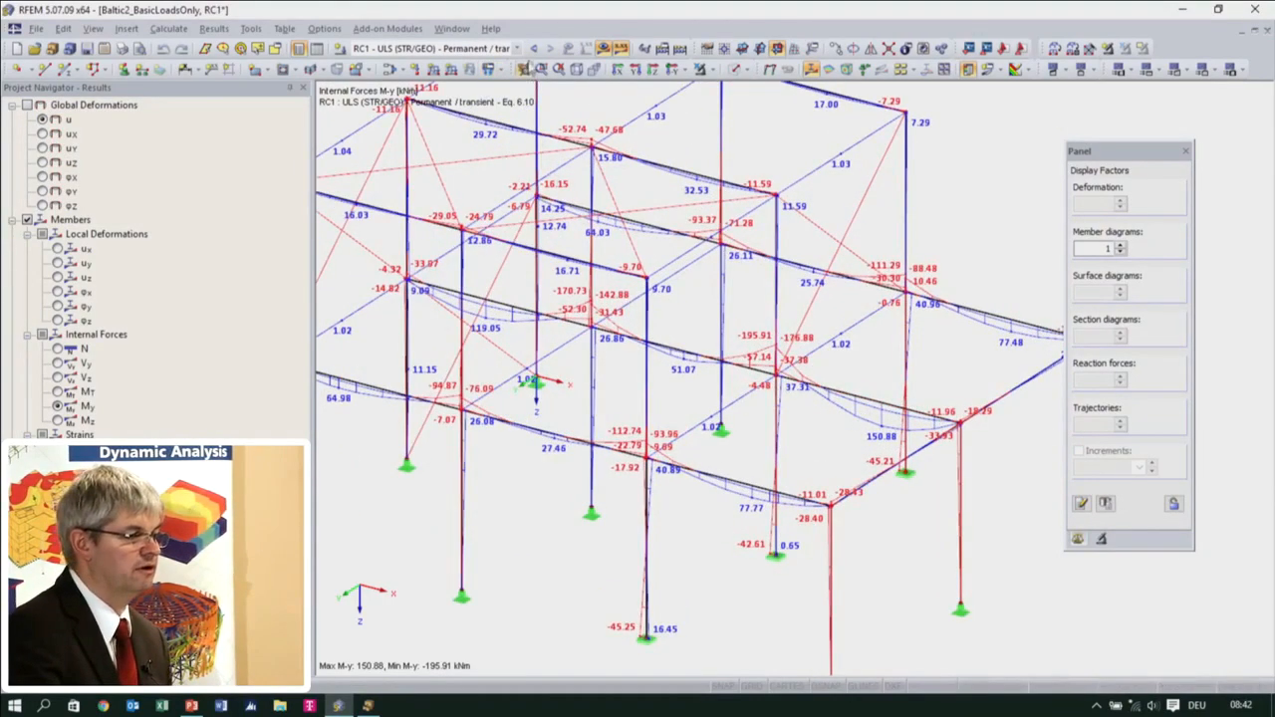
left_click(534, 49)
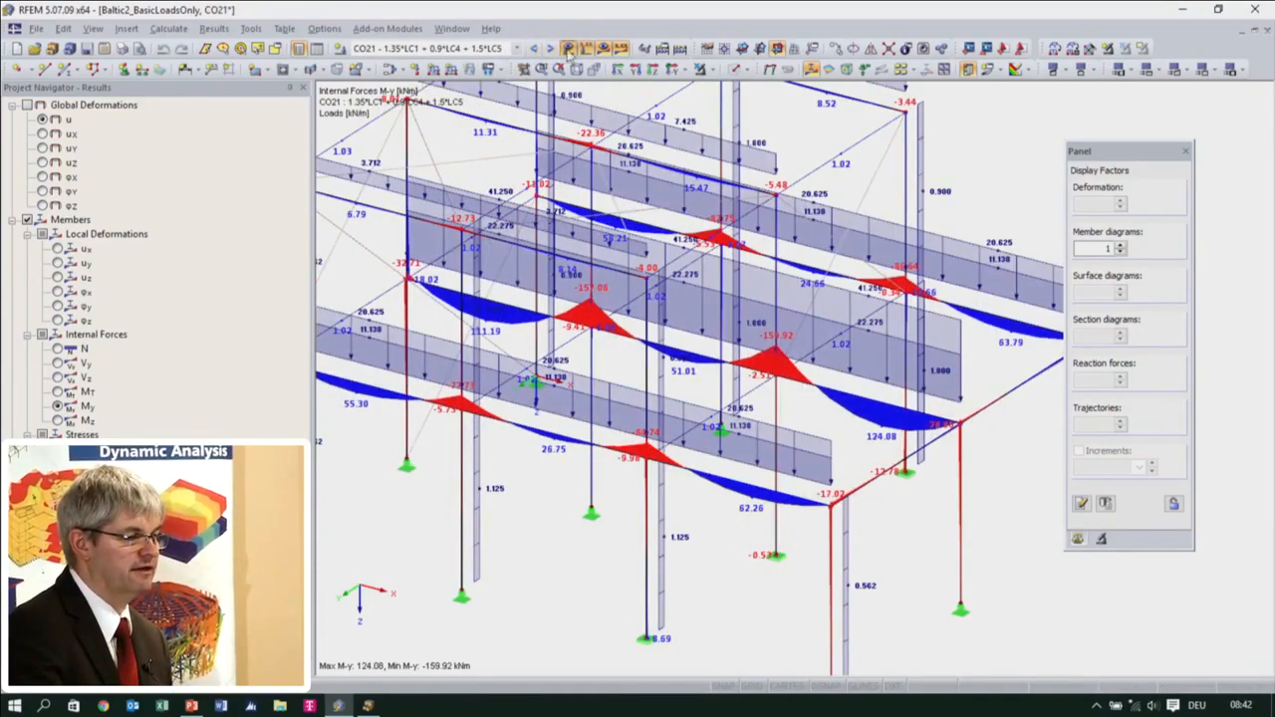
left_click(569, 47)
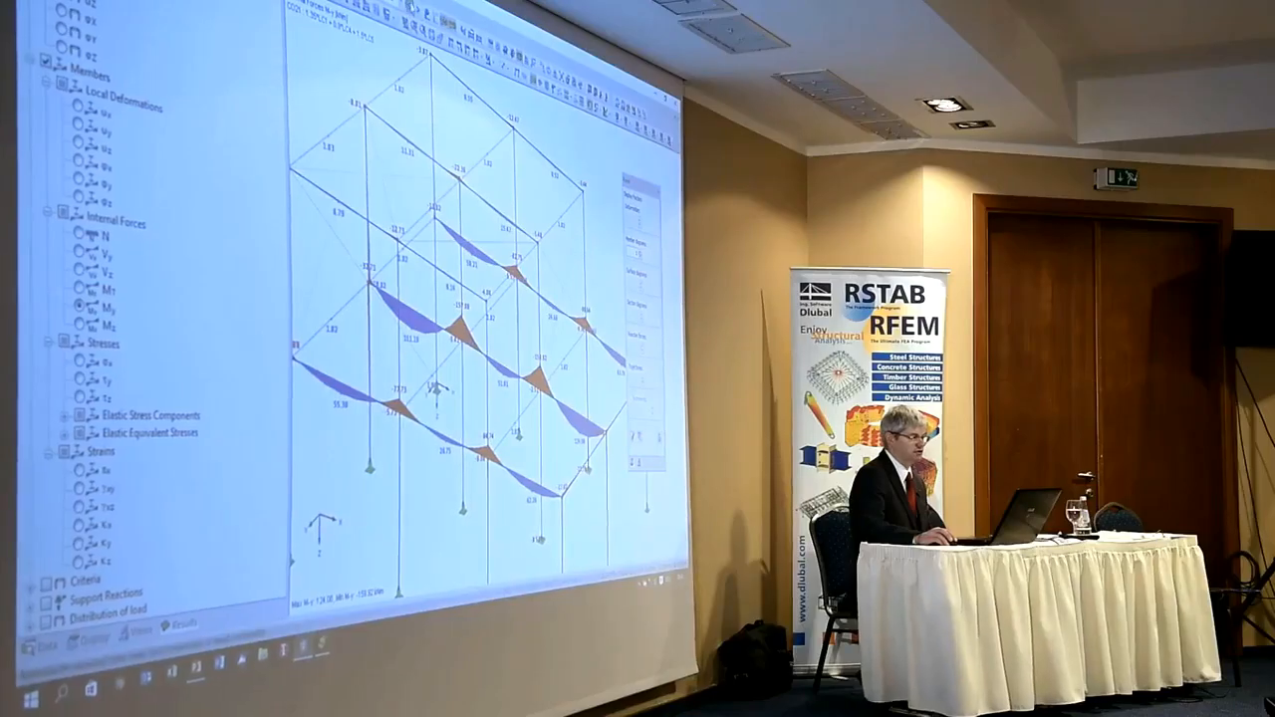
Step back to load combination CO18 and display the axial forces N of the members
left_click(413, 10)
left_click(413, 10)
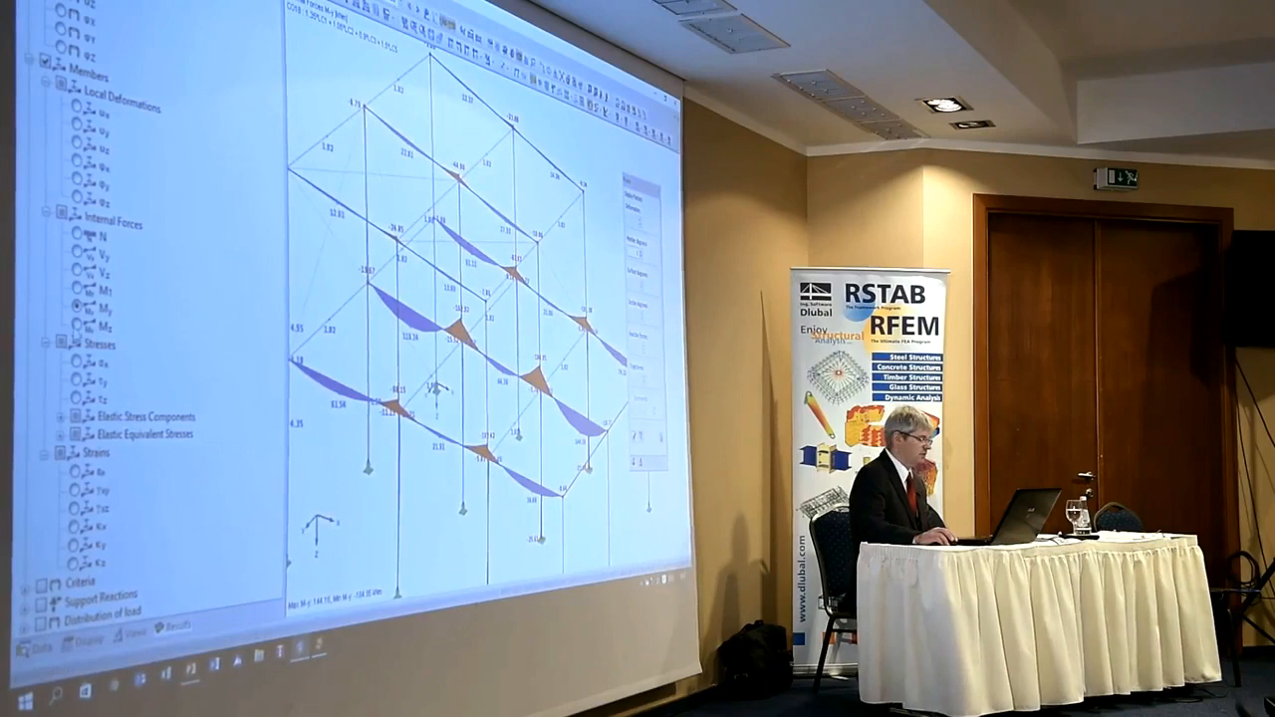
left_click(77, 235)
middle_click_drag(398, 424, 433, 356)
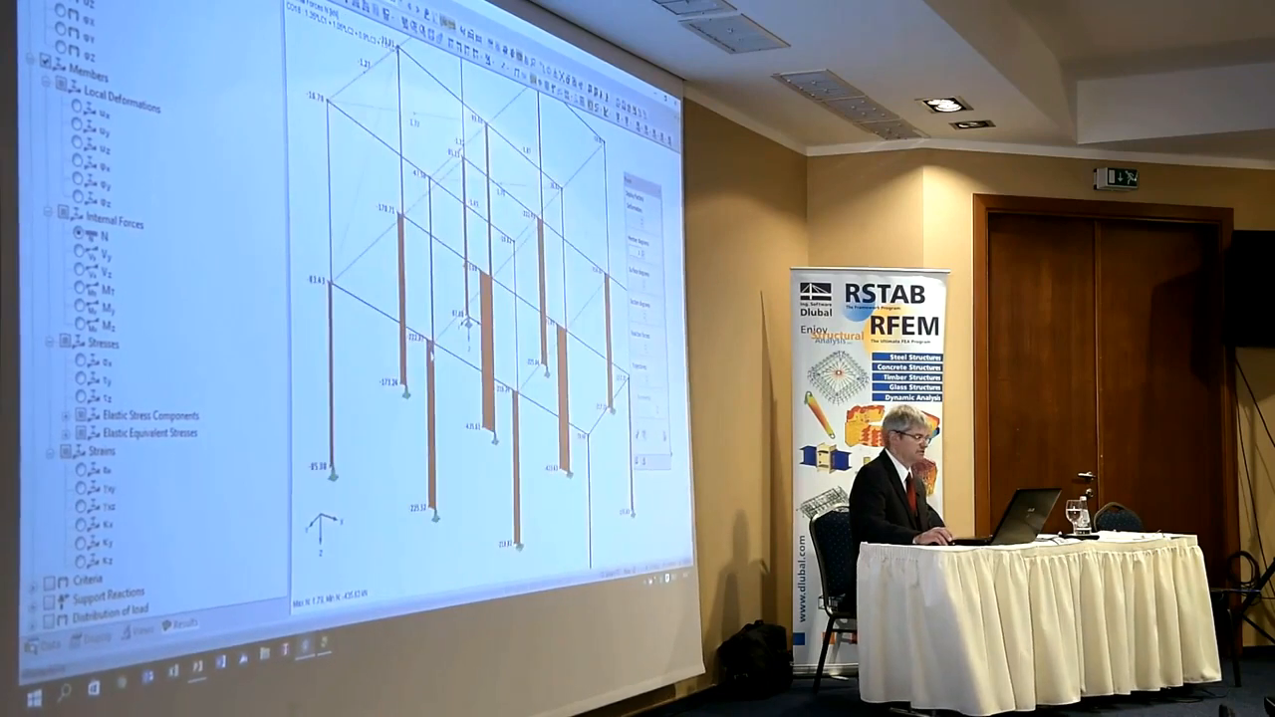
Show the member result diagrams unfilled, with hatching only
left_click(107, 638)
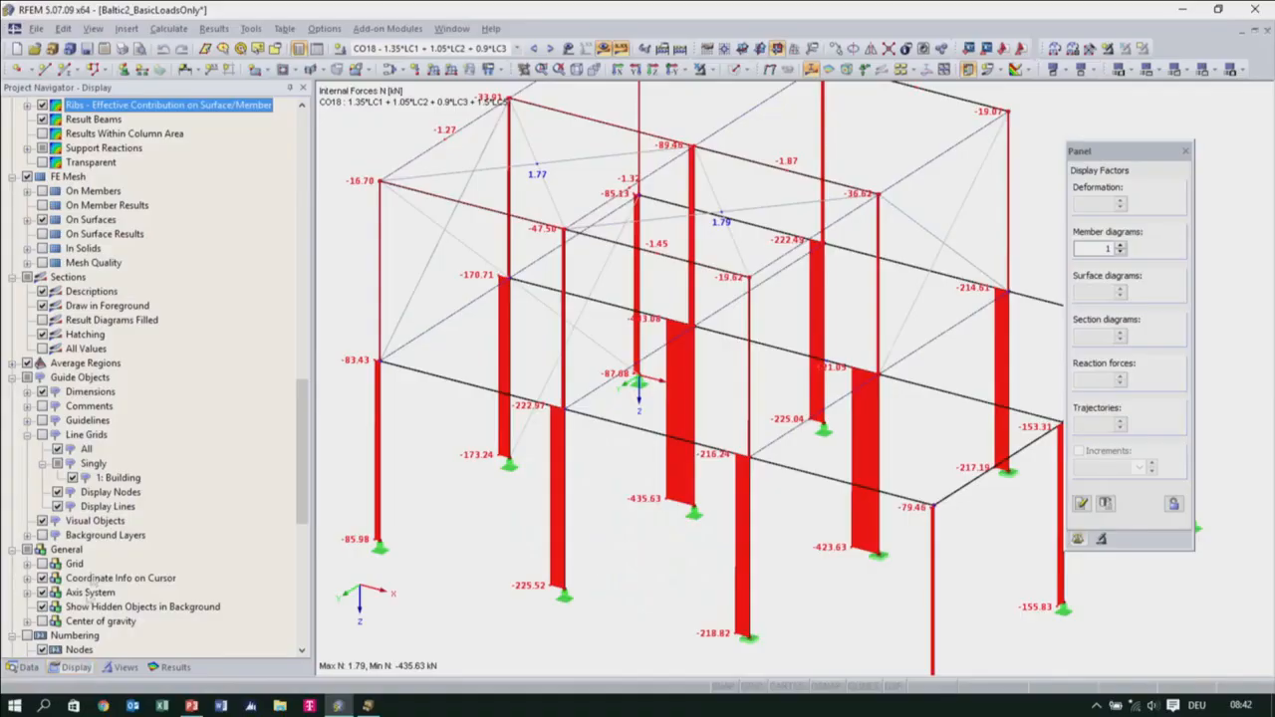
scroll(620, 403, "down", 1)
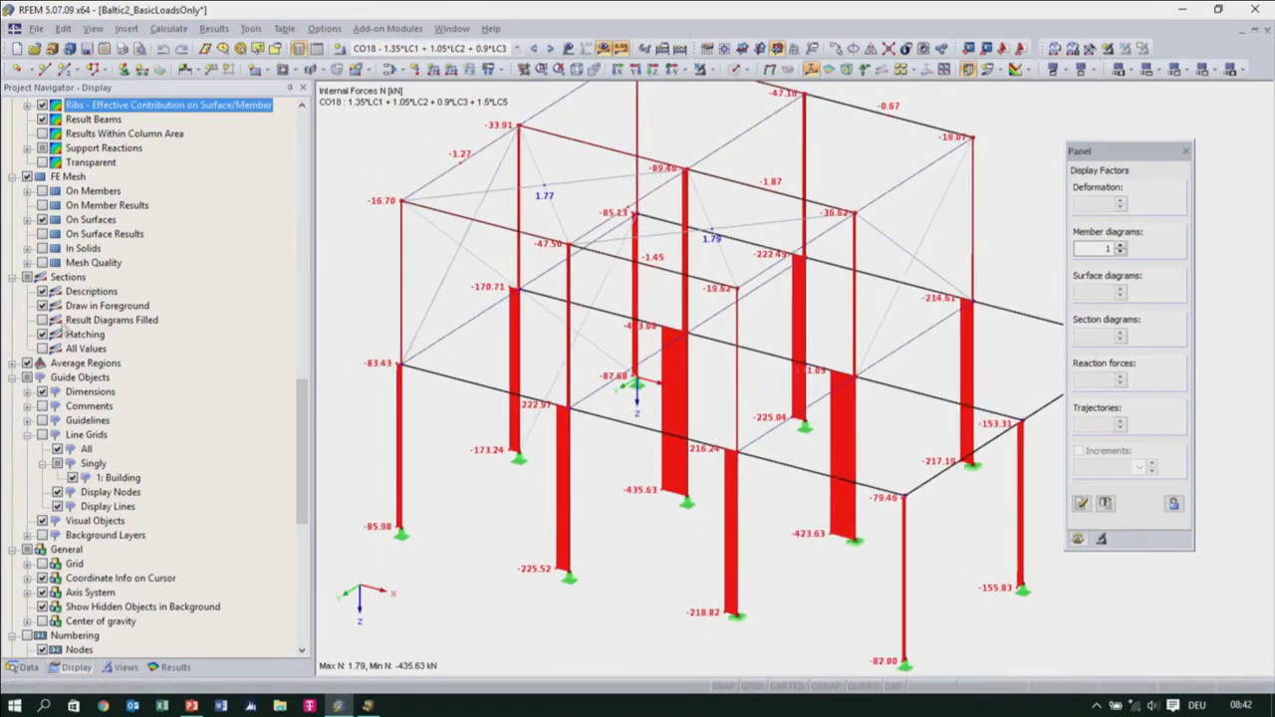
scroll(68, 291, "up", 2)
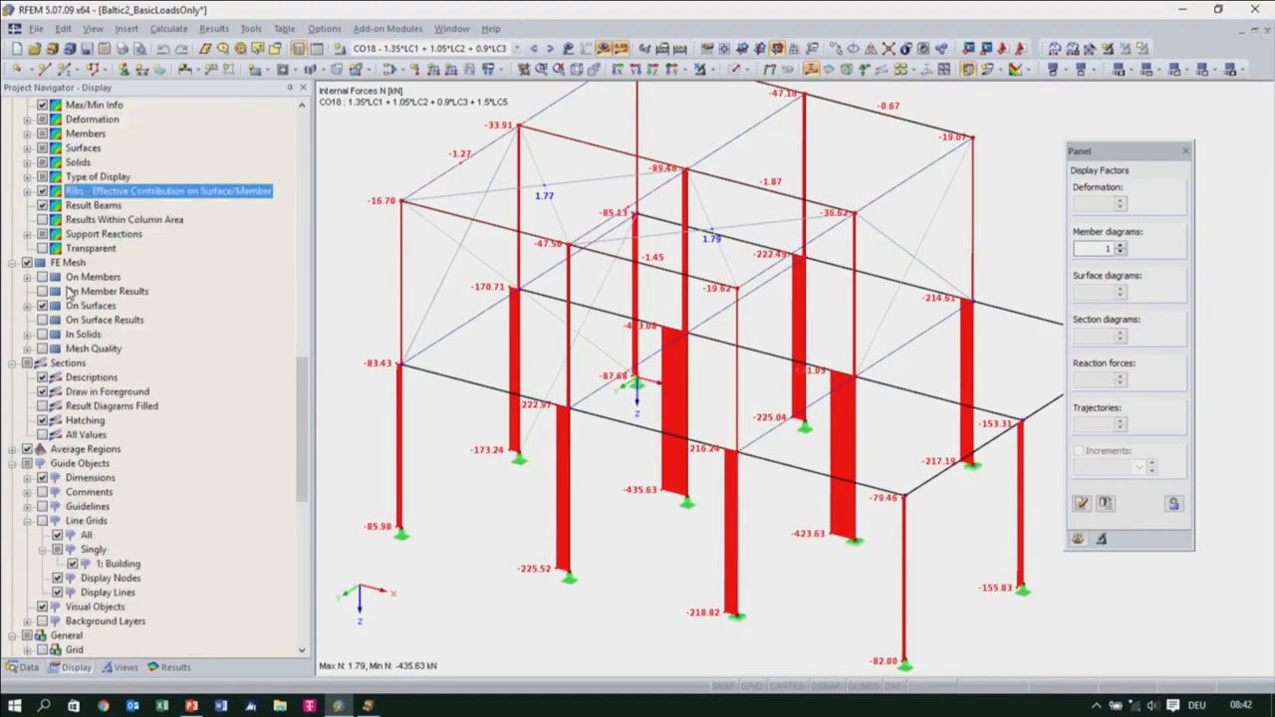
scroll(70, 299, "up", 7)
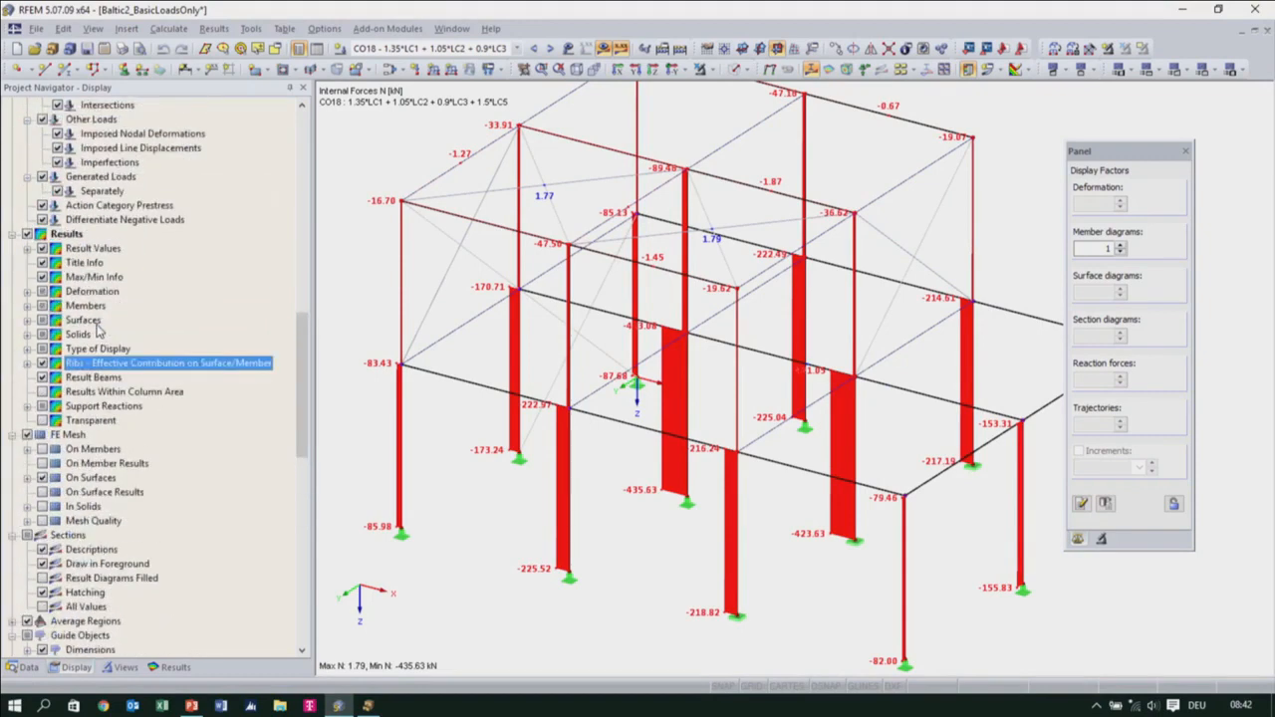
left_click(28, 435)
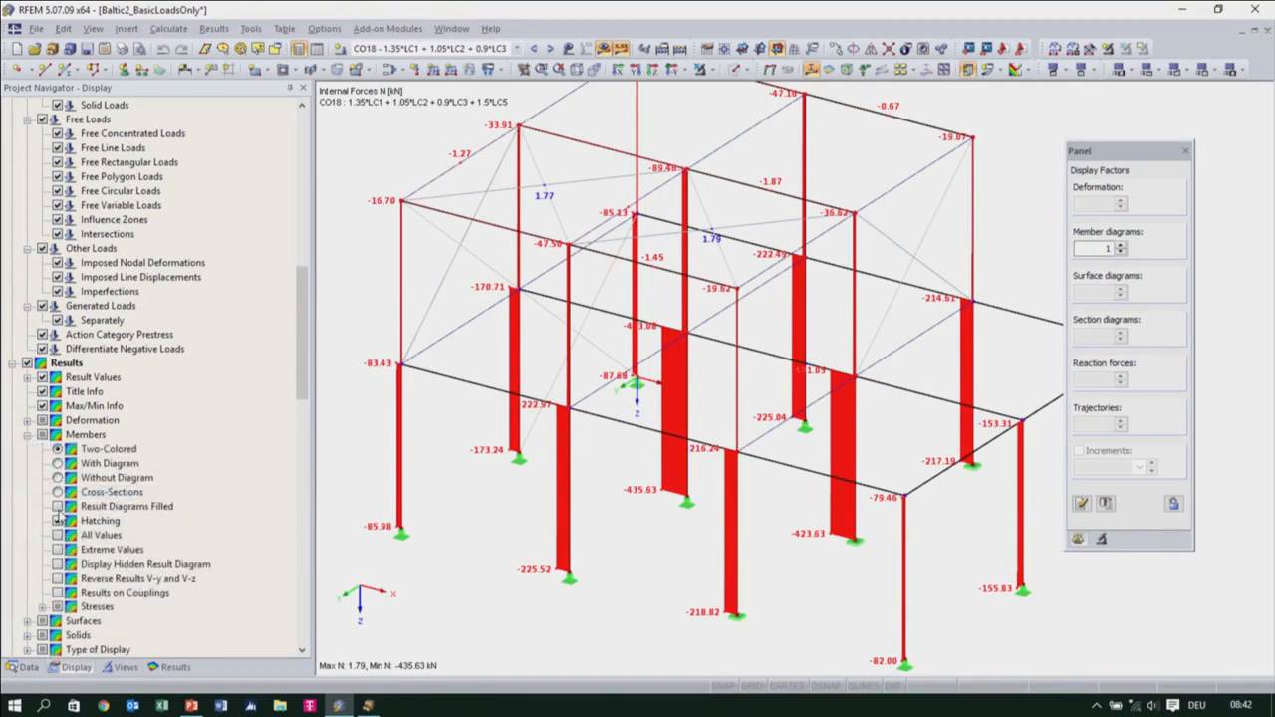
left_click(58, 520)
middle_click_drag(689, 538, 690, 478)
scroll(690, 478, "up", 1)
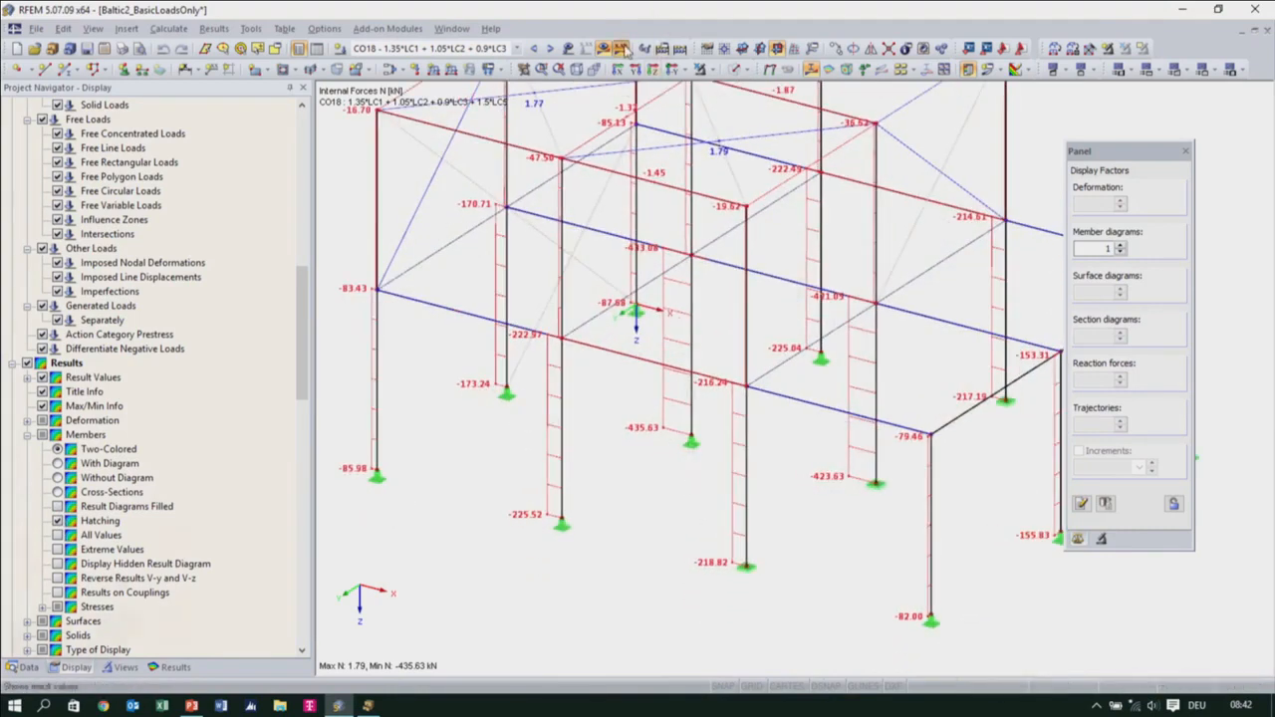
Toggle the display of results and loads on the structure, and leave the result values hidden
left_click(624, 48)
scroll(606, 392, "down", 2)
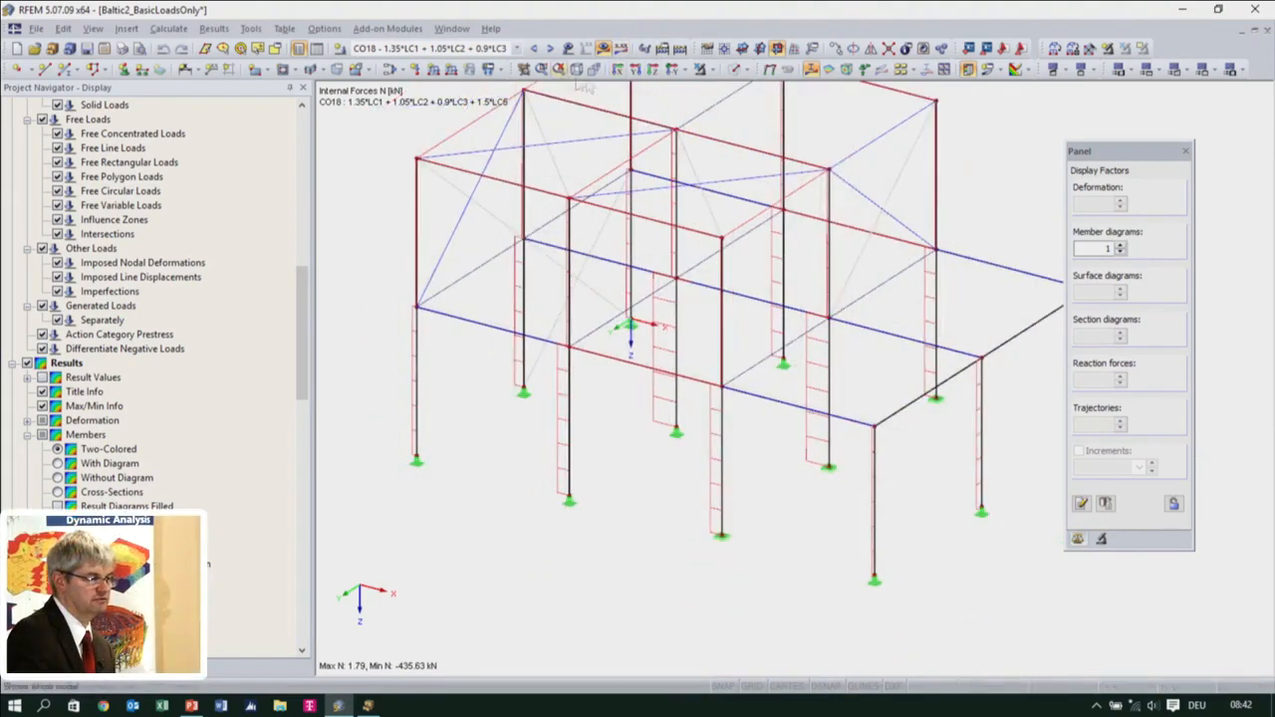
left_click(623, 49)
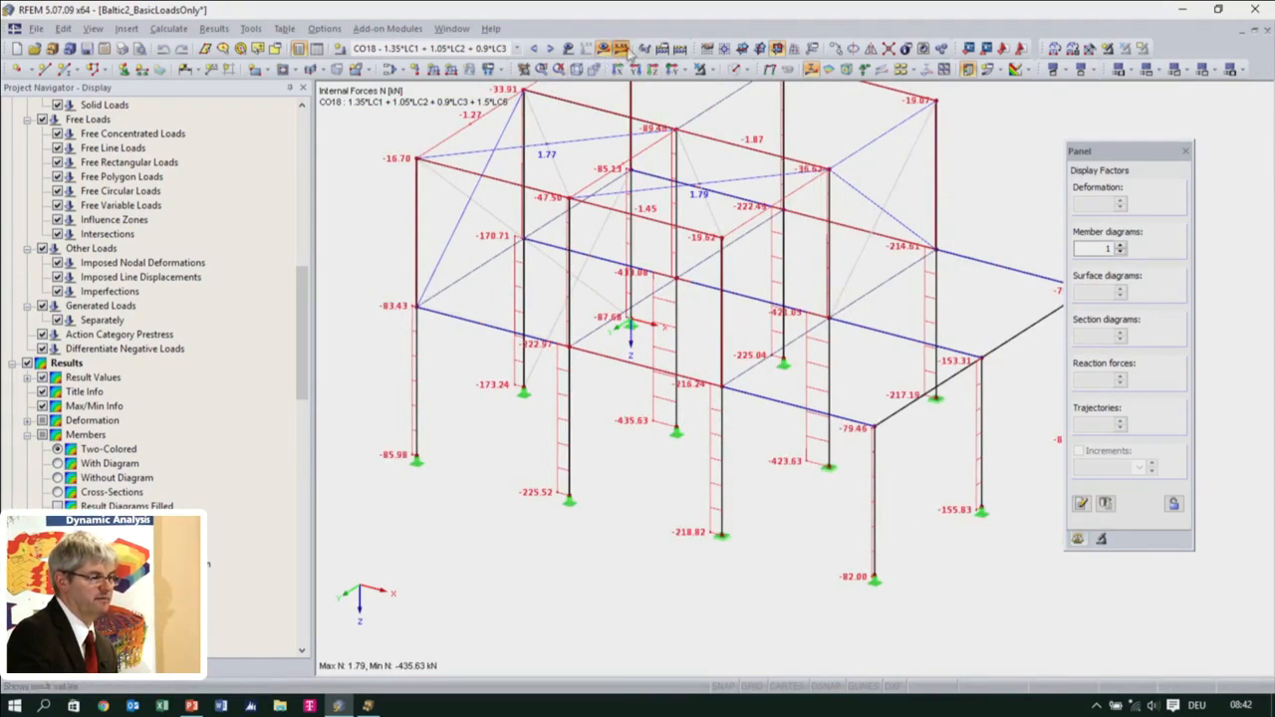
left_click(605, 50)
left_click(568, 48)
scroll(601, 367, "down", 3)
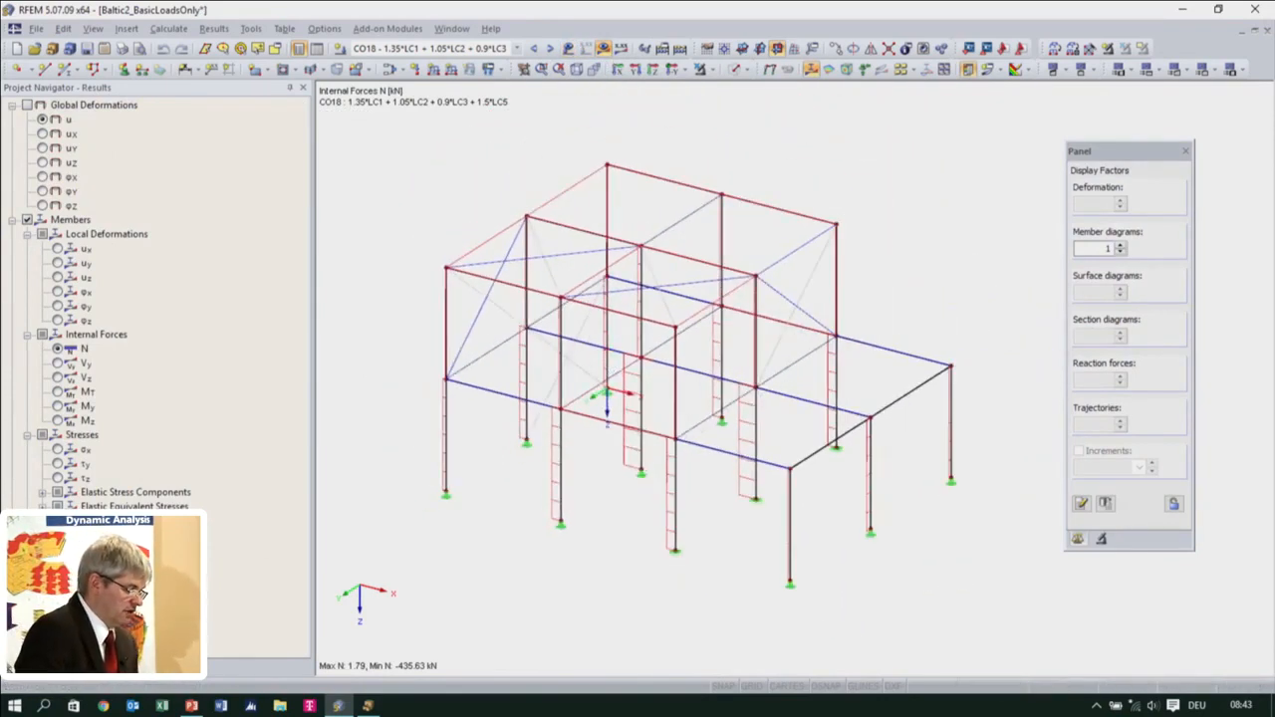
Open the RF-STEEL EC3 add-on module for the design of steel members
left_click(27, 676)
scroll(219, 458, "down", 12)
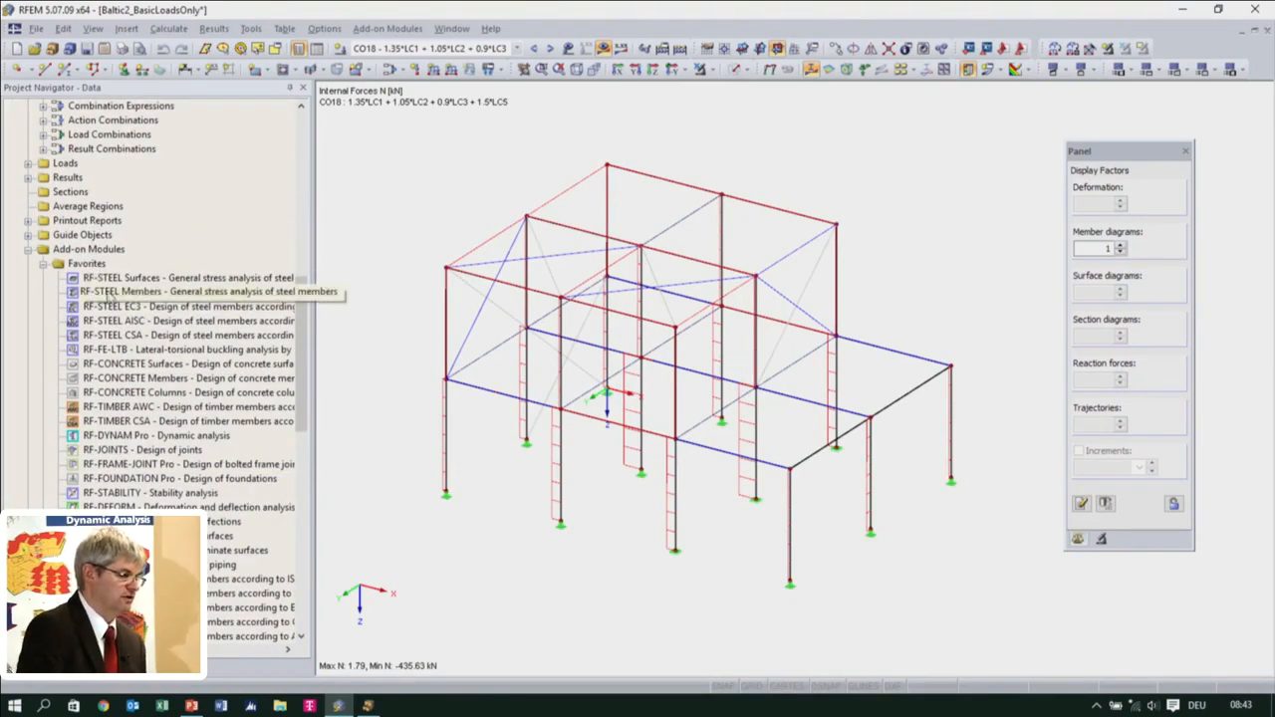
double_click(114, 306)
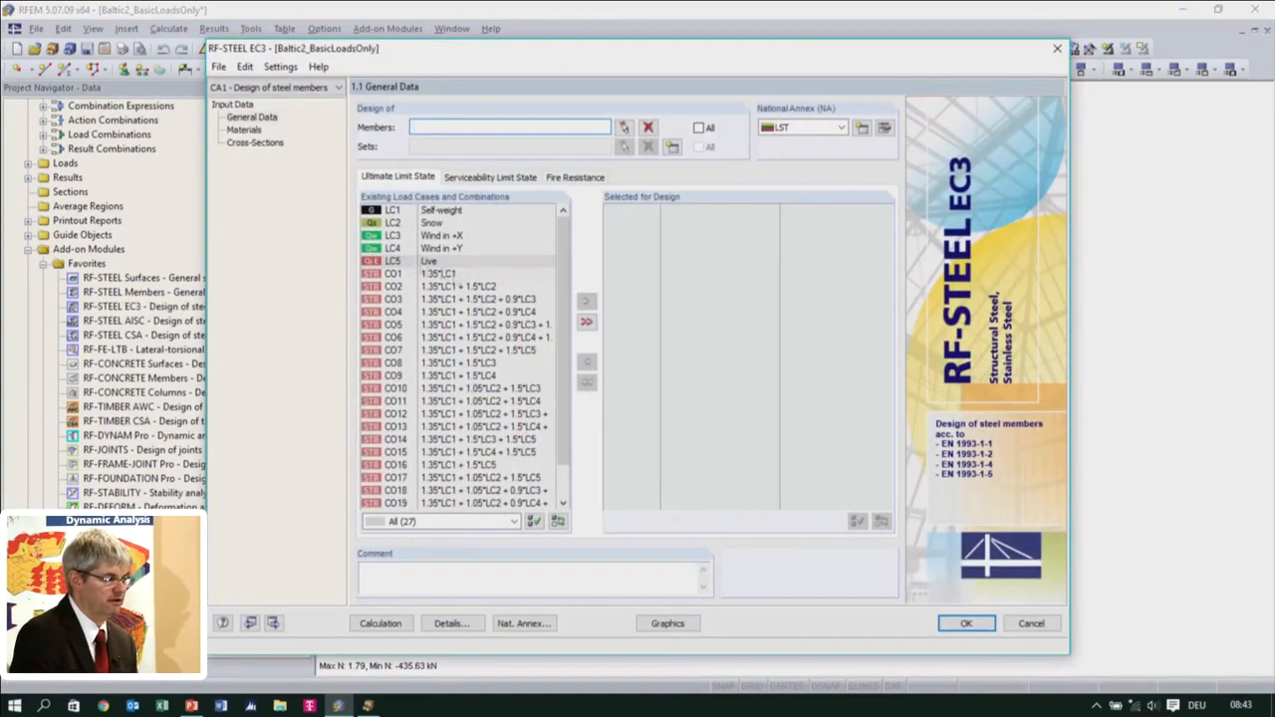
Add load combinations CO1 to CO21 to the ultimate limit state design and include all members
left_click(428, 273)
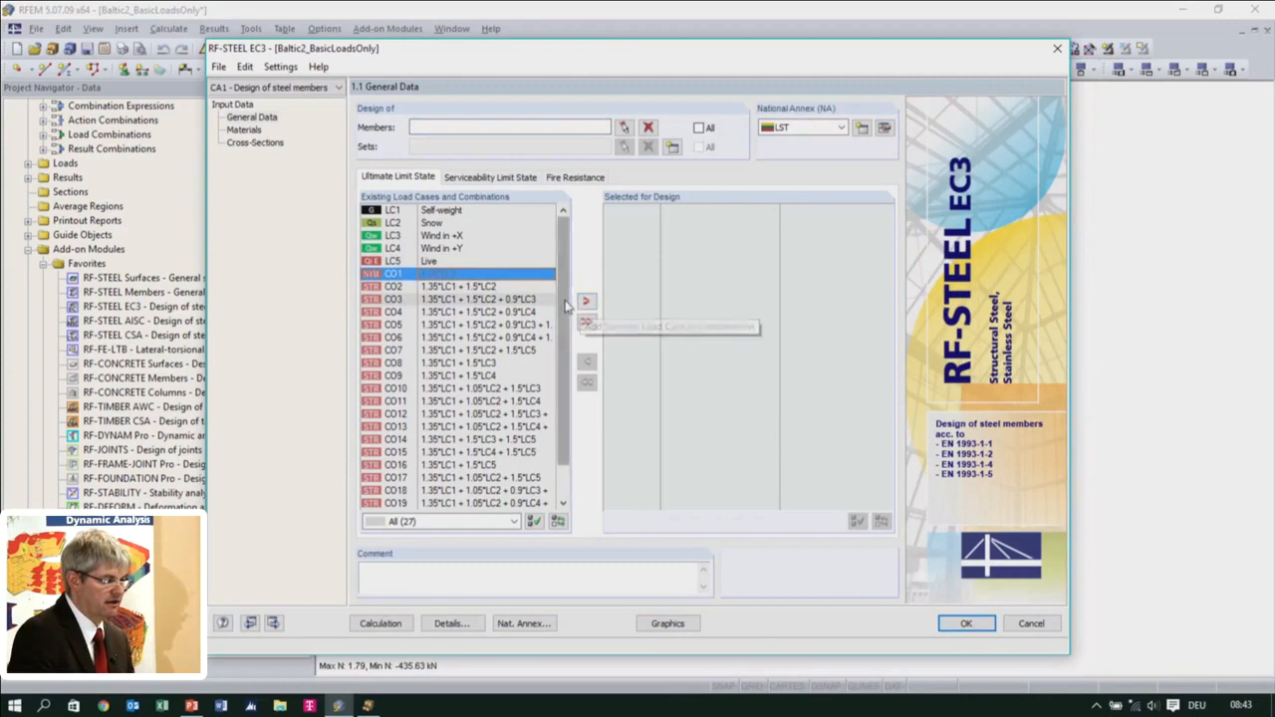
scroll(565, 304, "down", 1)
left_click(428, 490, "ctrl")
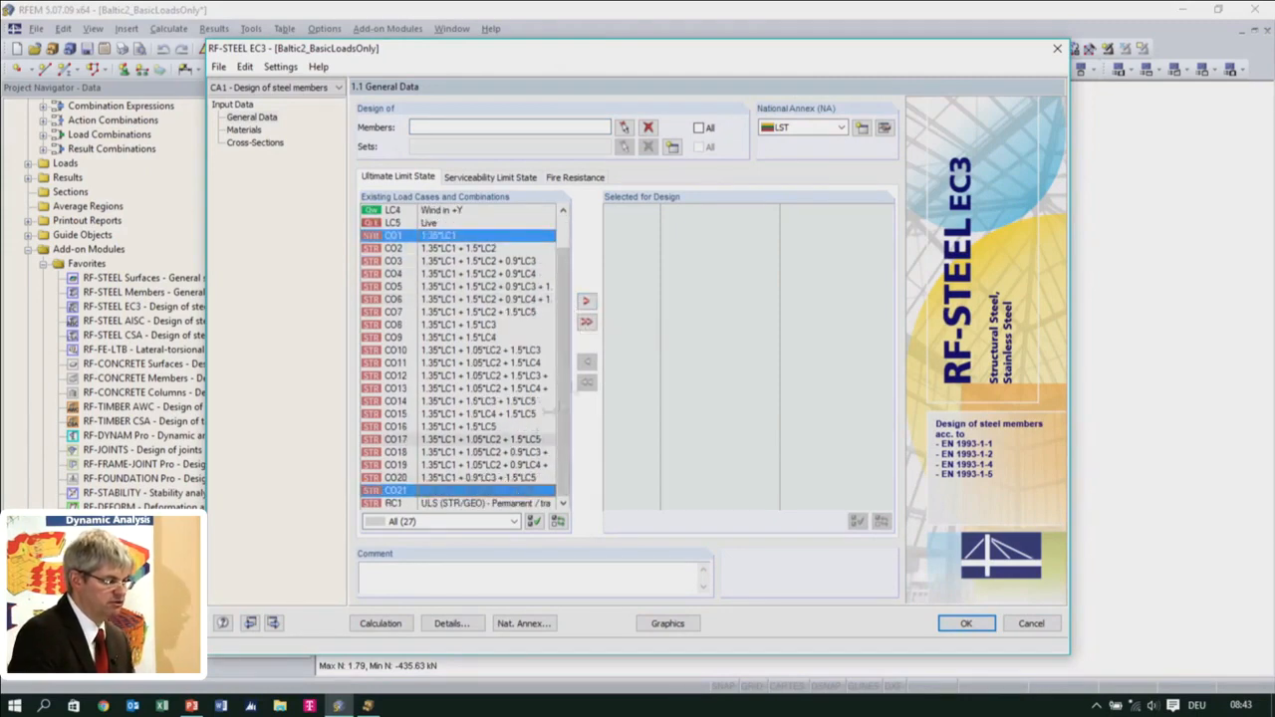
left_click(489, 238)
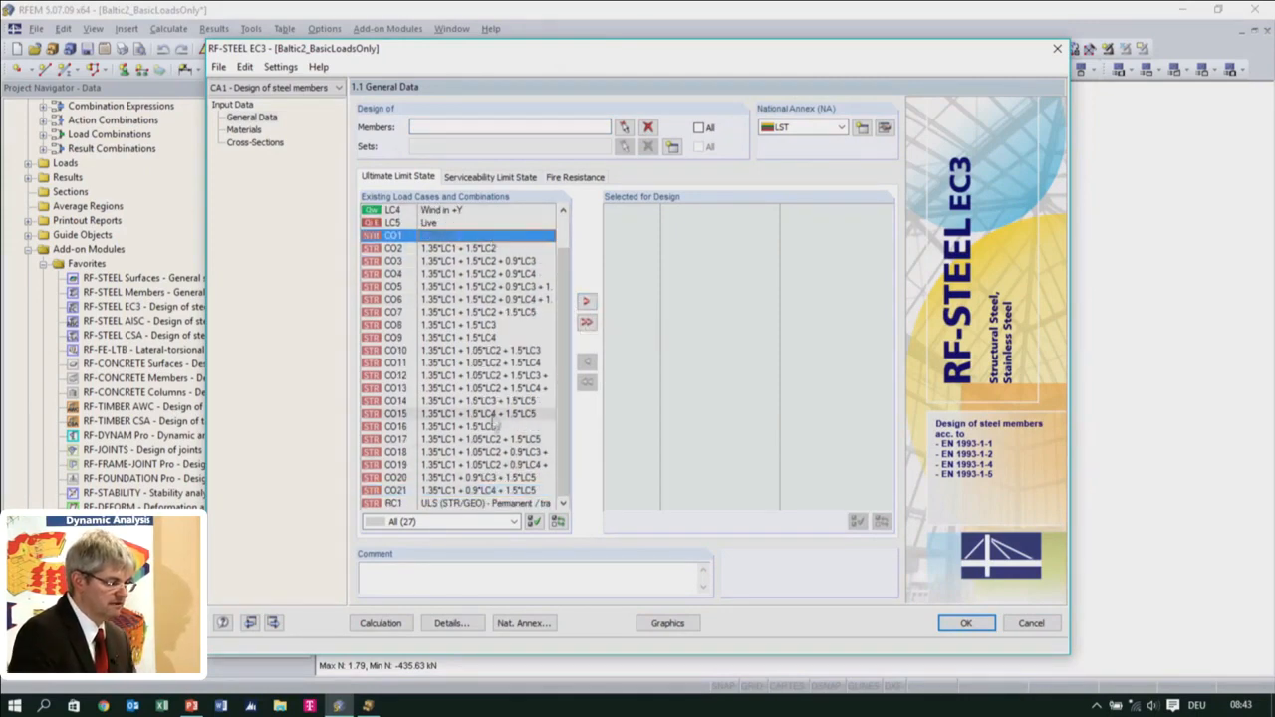
left_click(458, 490, "shift")
left_click(585, 300)
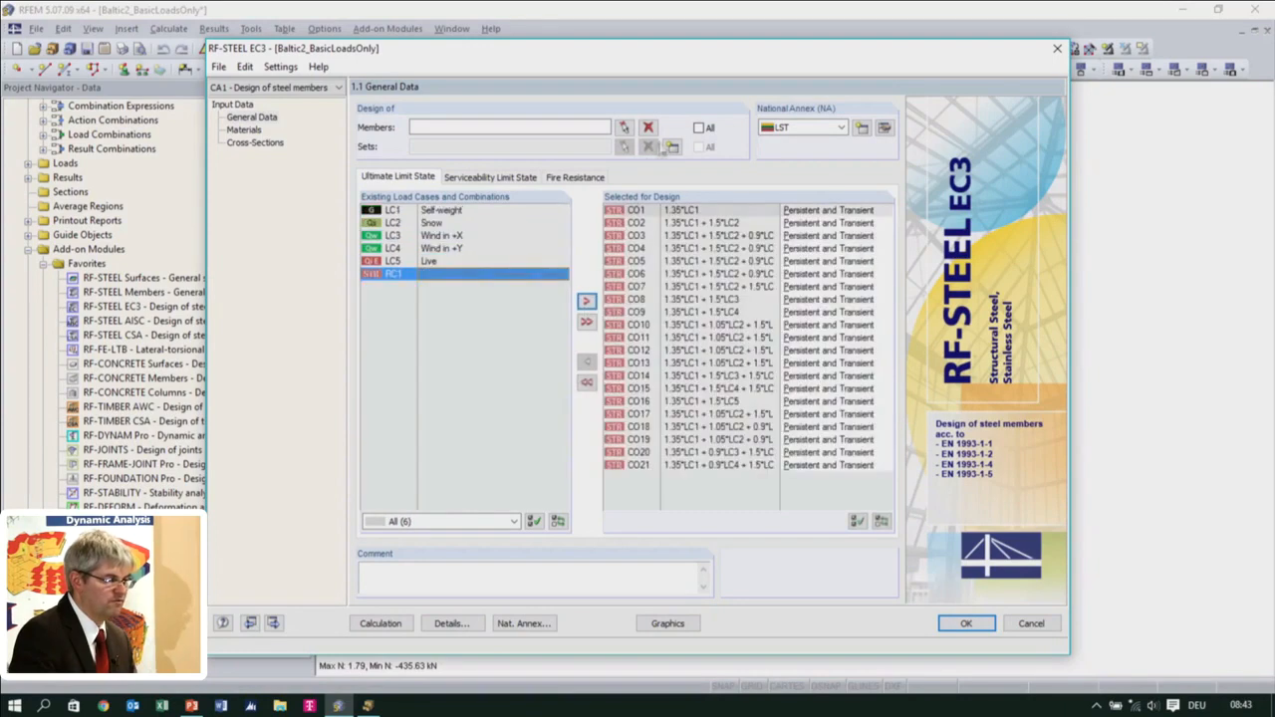
left_click(698, 129)
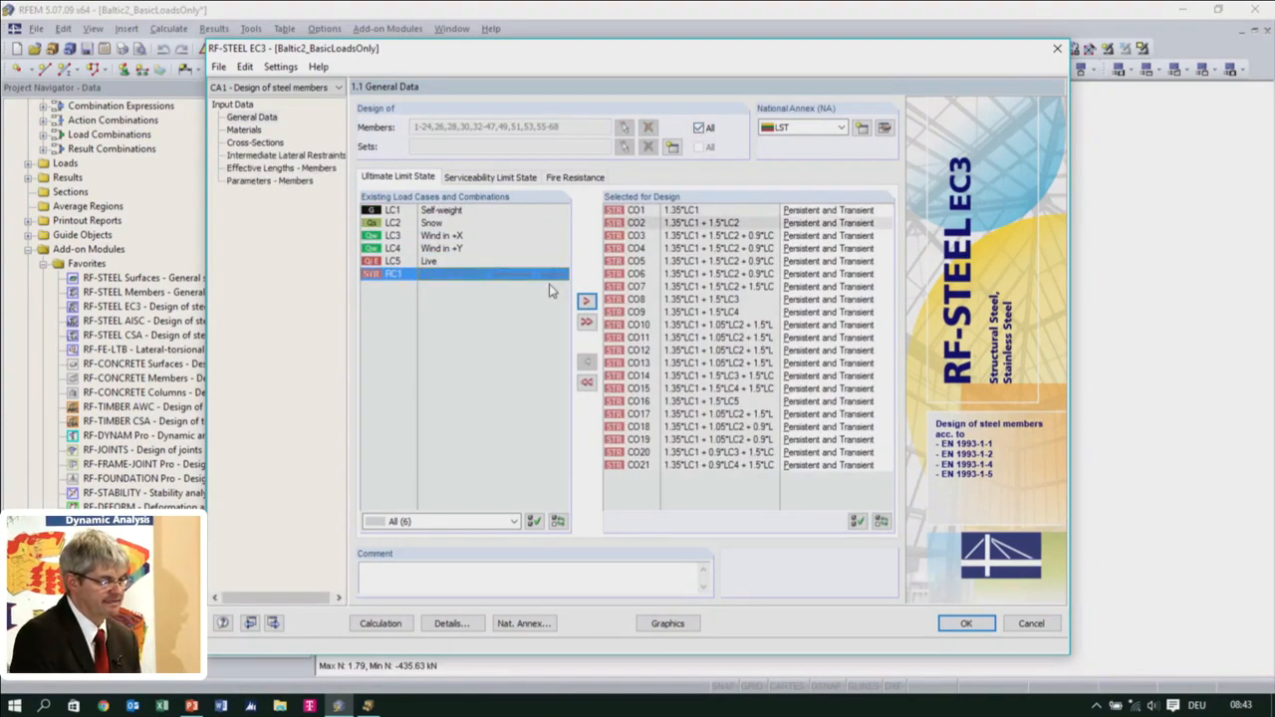
Deactivate the stability analysis in the design details
left_click(452, 623)
left_click(462, 107)
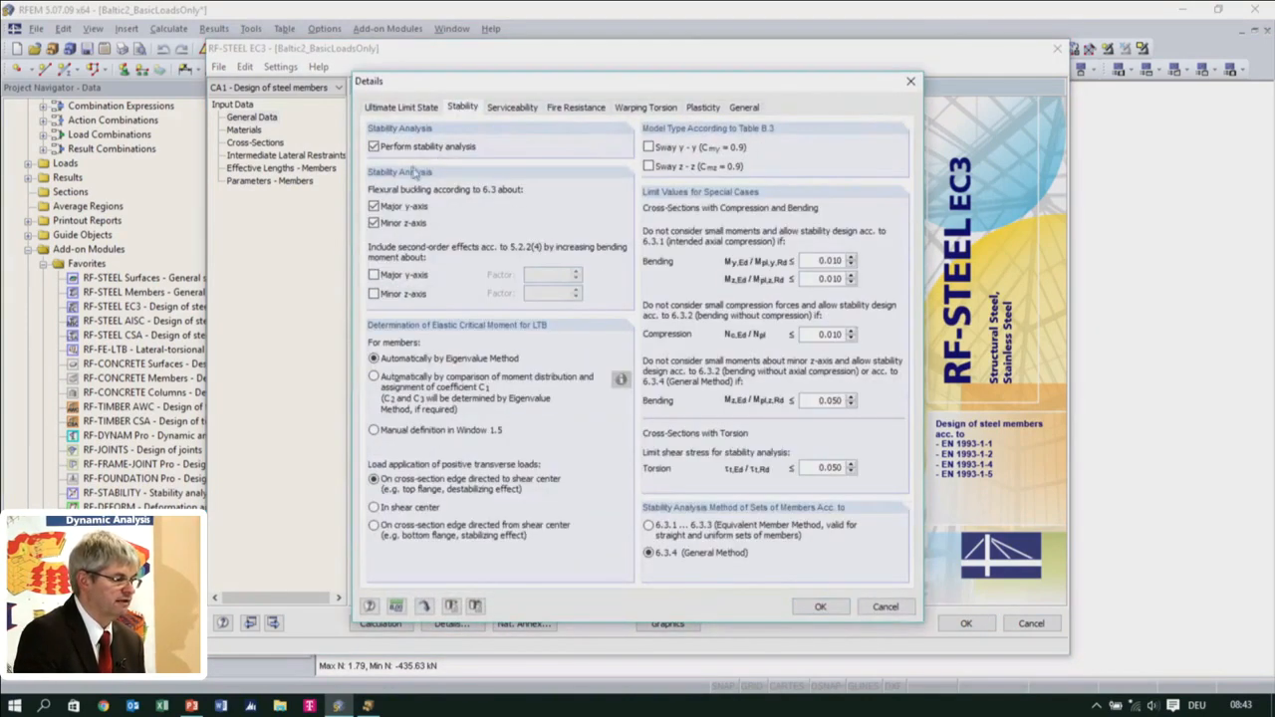
left_click(375, 147)
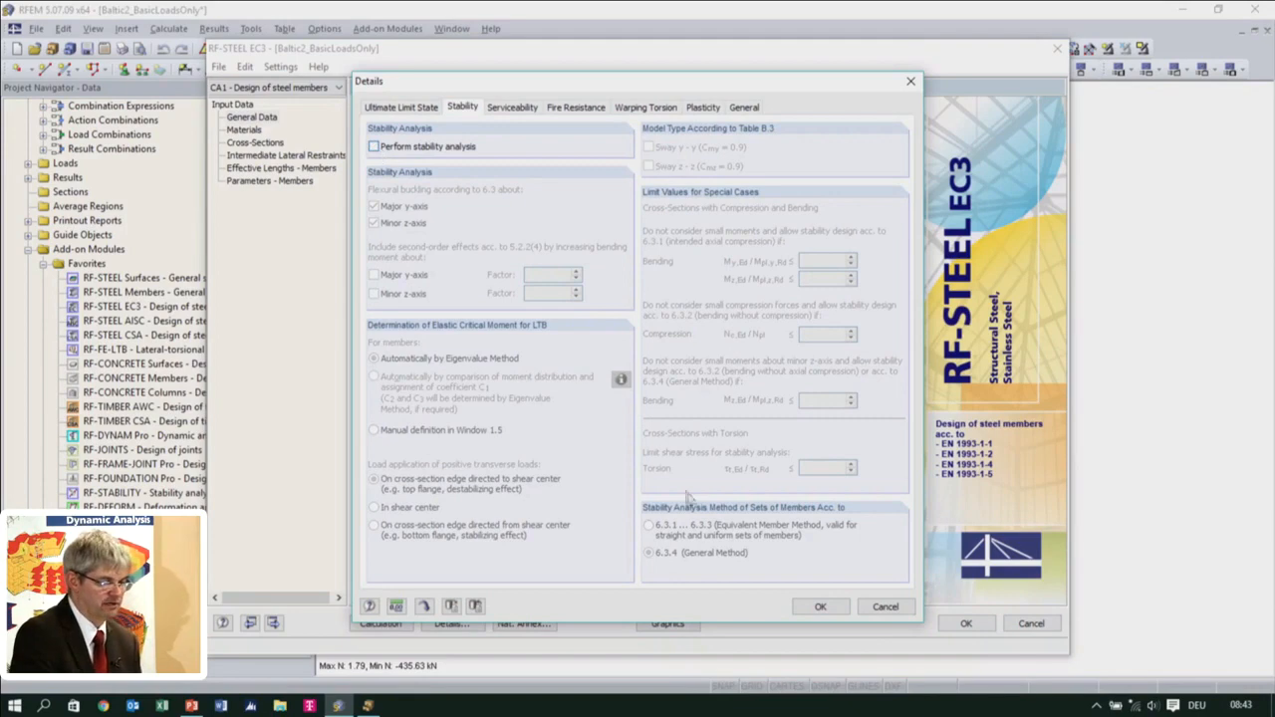
left_click(817, 607)
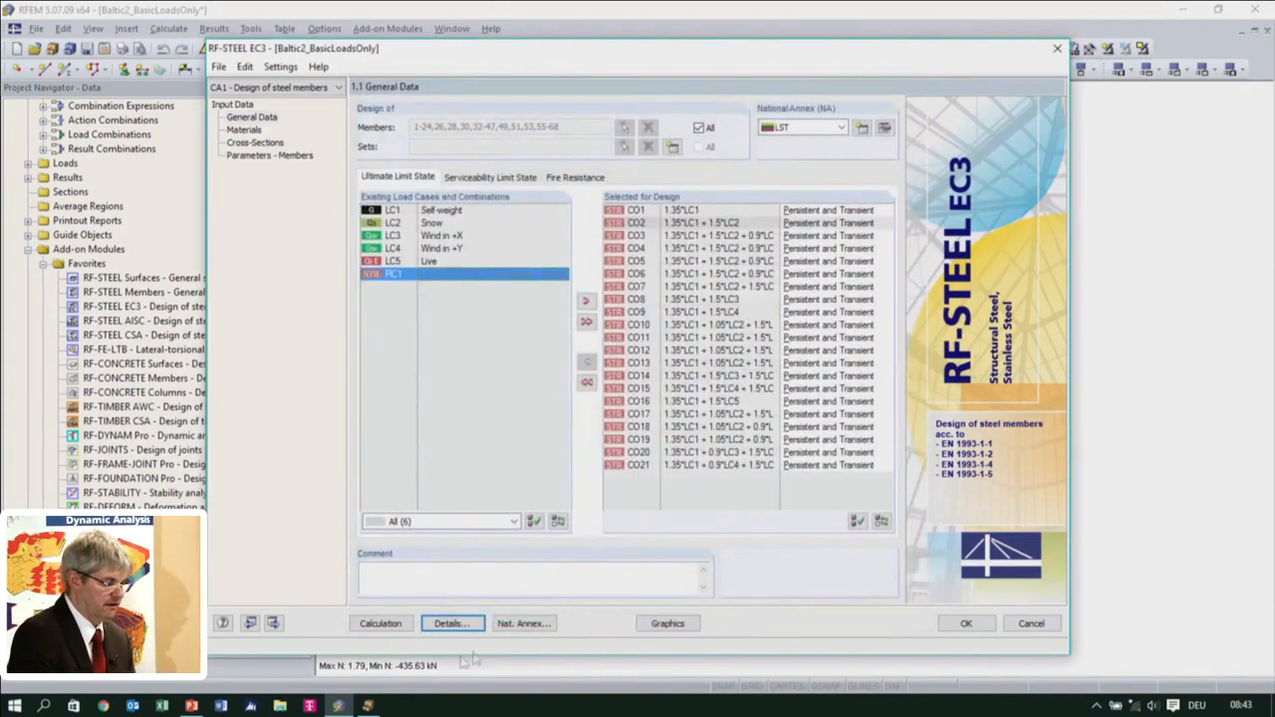
Calculate the steel design and inspect the design details by load case for CO4 and CO6
left_click(381, 624)
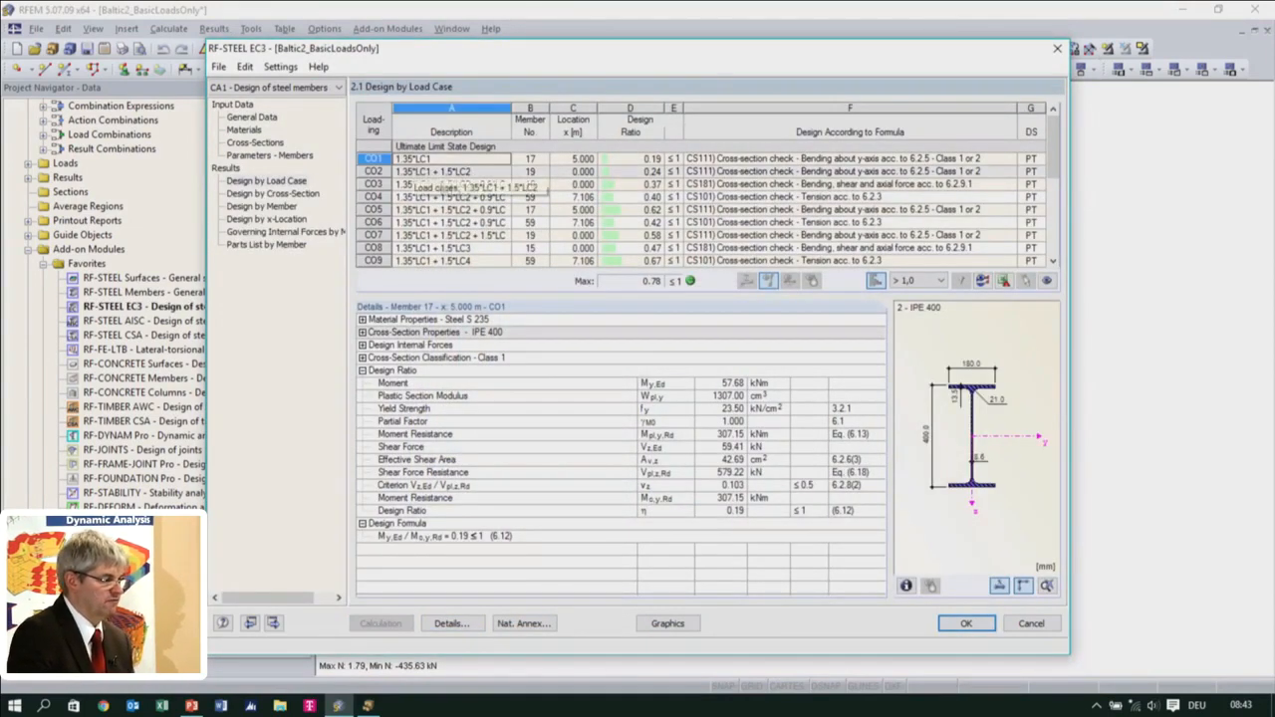
left_click(464, 198)
left_click(468, 224)
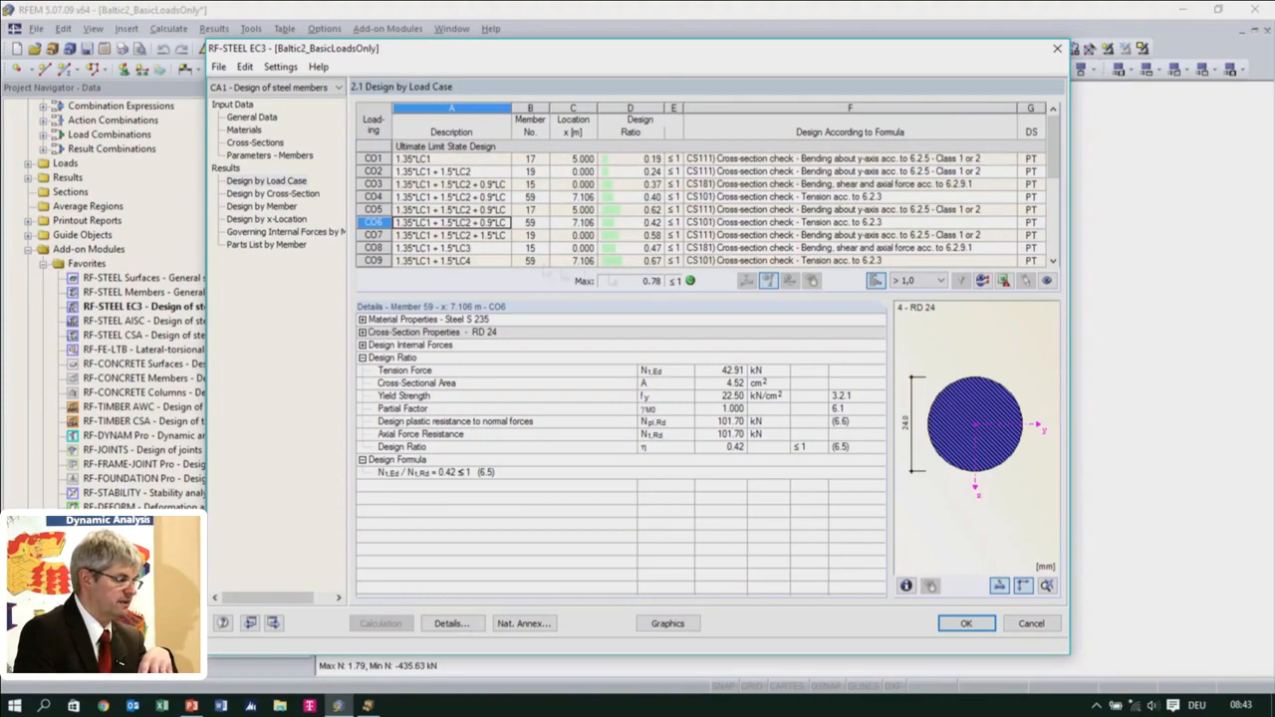
List the design results by cross-section and set the design ratio filter to Max
left_click(275, 193)
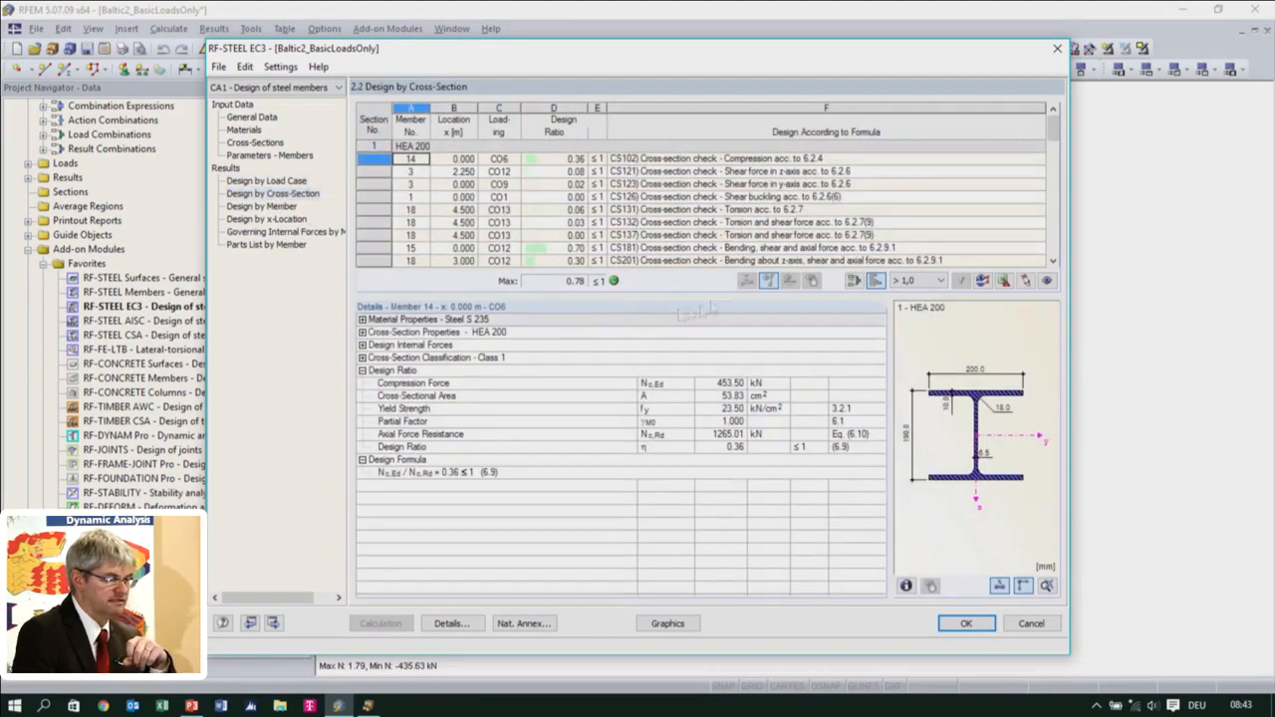
left_click(920, 283)
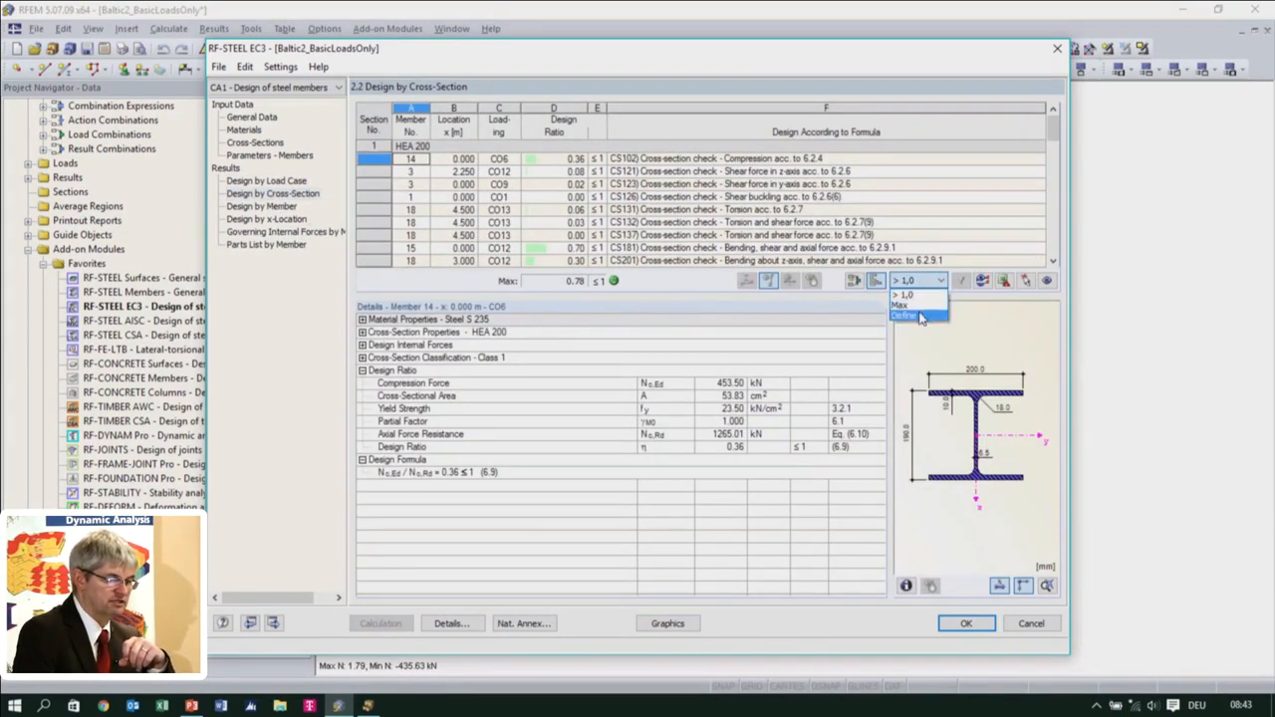
left_click(916, 306)
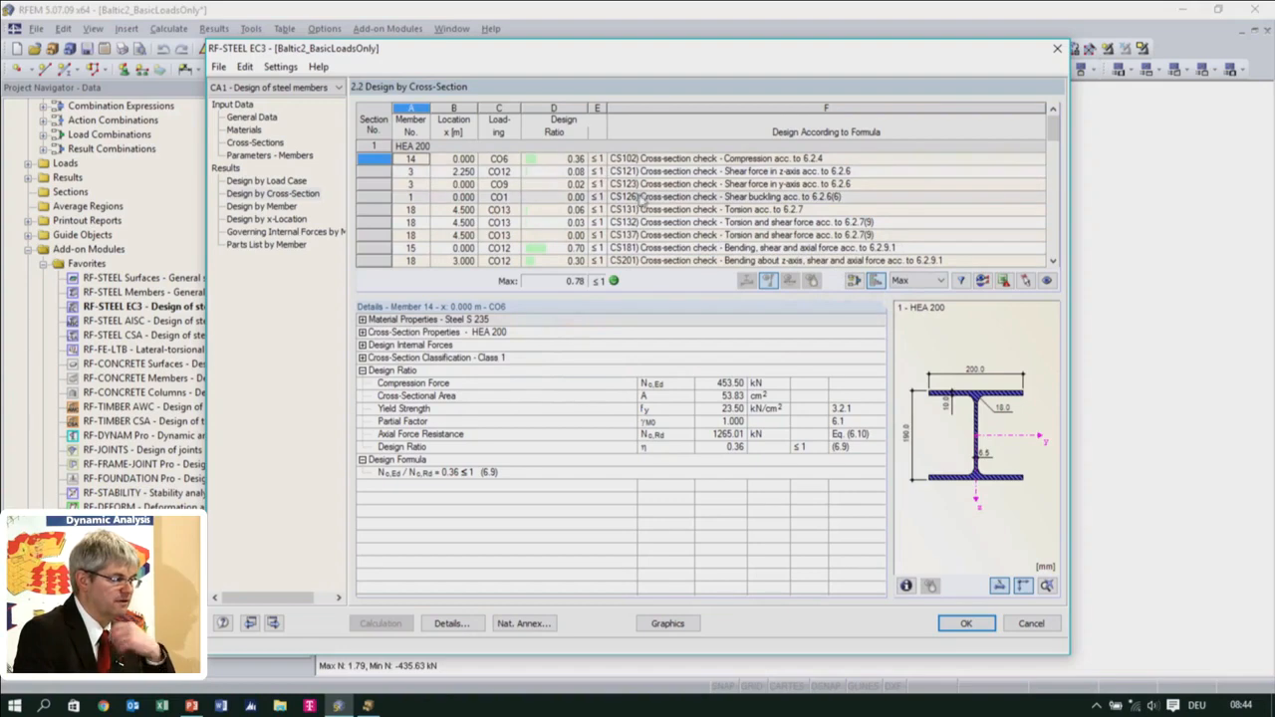
Examine the individual cross-section checks and their design details for HEA 200 and IPE 400
left_click(503, 171)
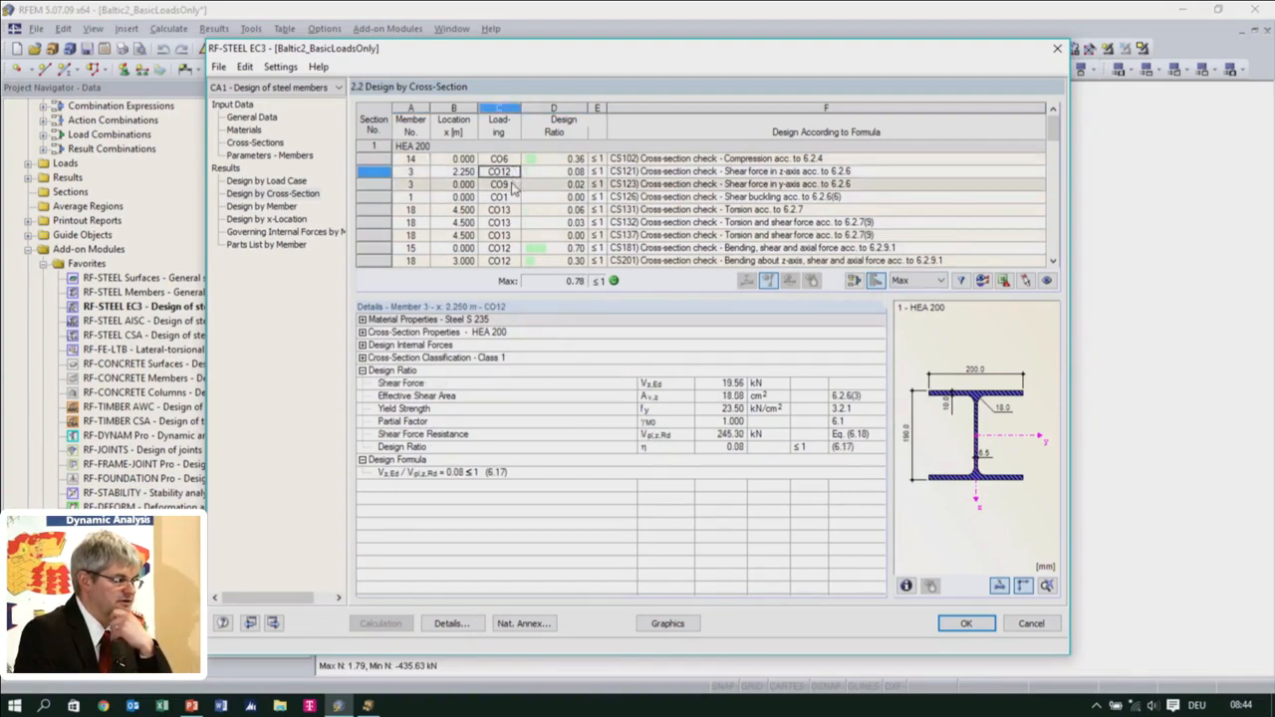
scroll(513, 164, "down", 1)
left_click(520, 147)
key("Down")
key("Down")
key("Down")
key("Down")
key("Down")
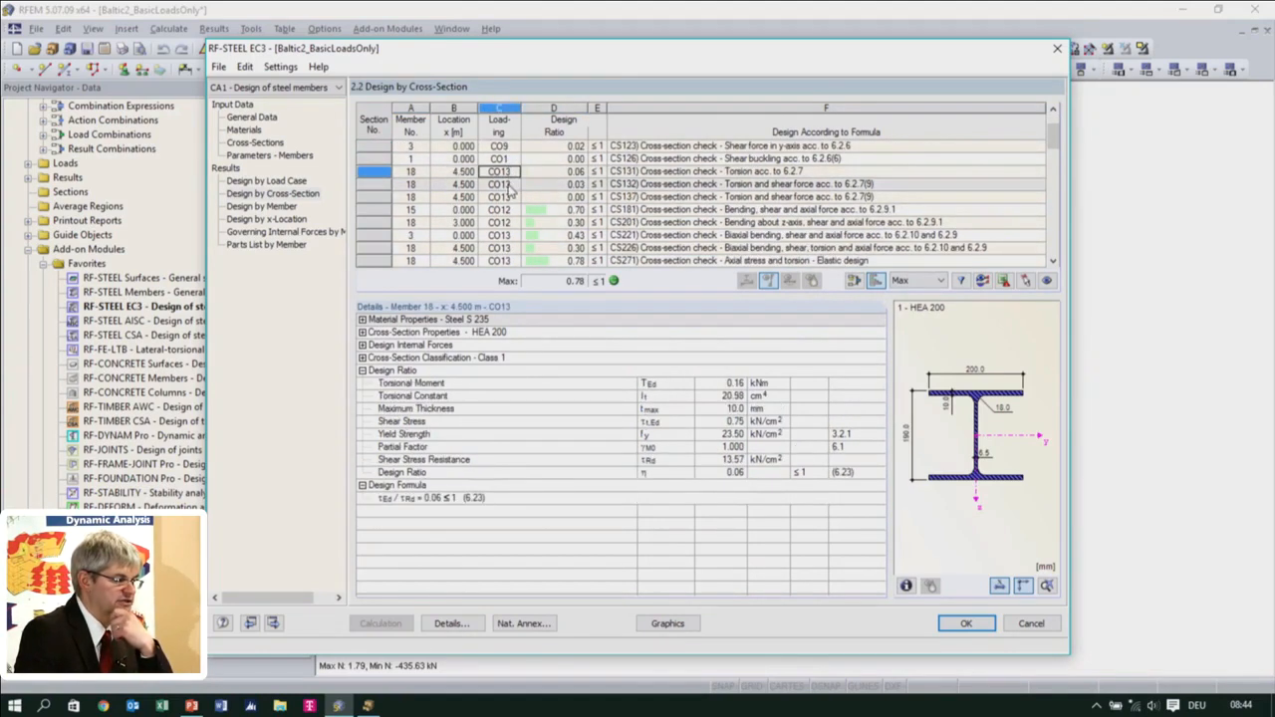
left_click(518, 225)
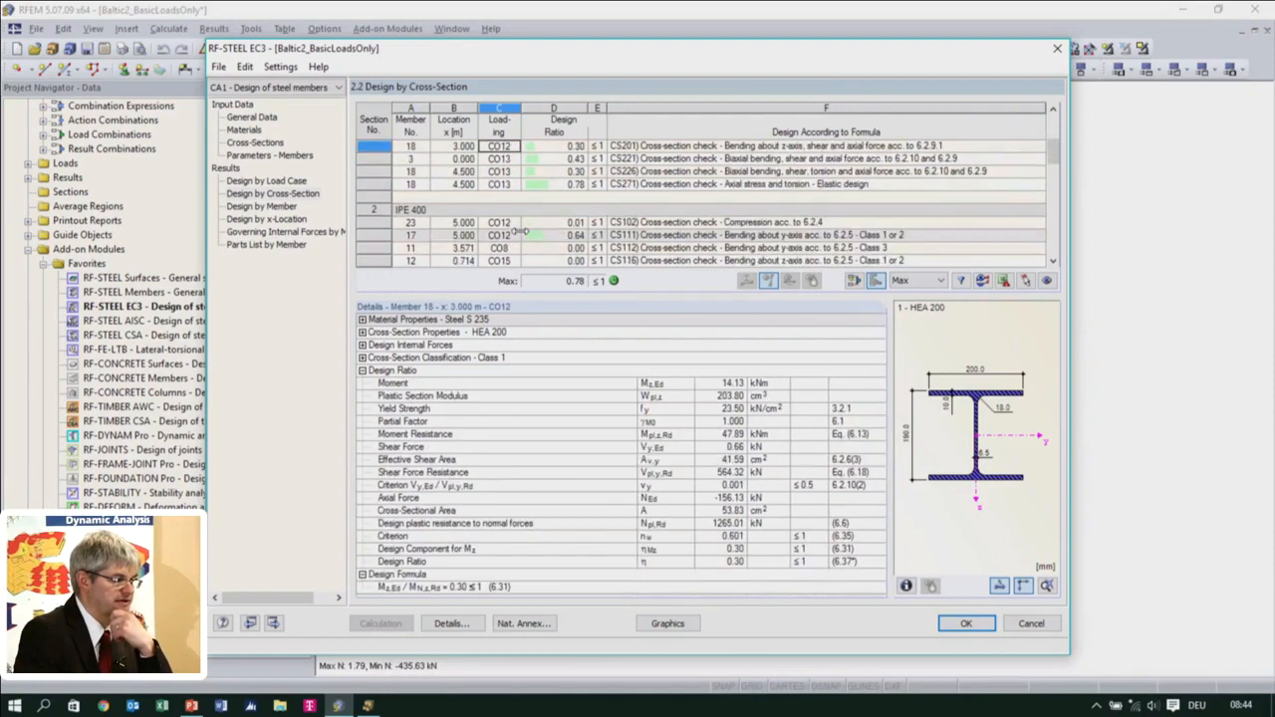
scroll(521, 229, "down", 5)
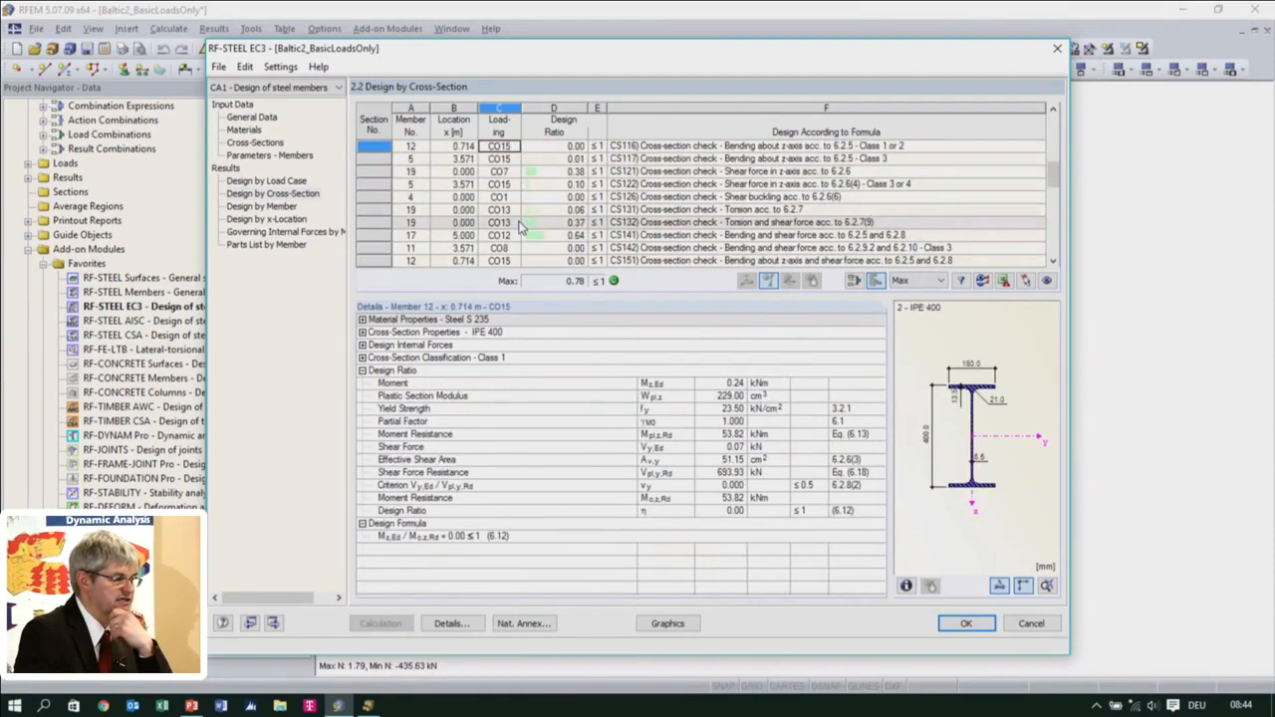
Filter the cross-section design results with a user-defined design ratio limit of 0.50
left_click(941, 281)
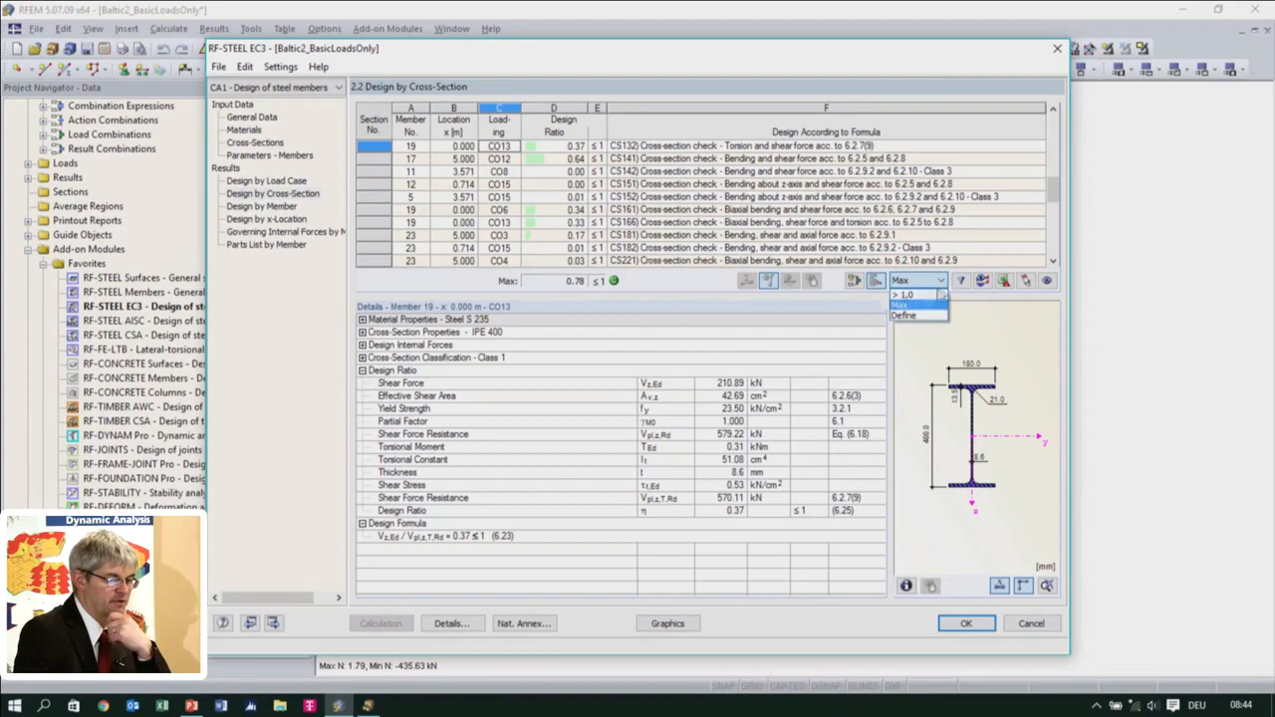
left_click(904, 316)
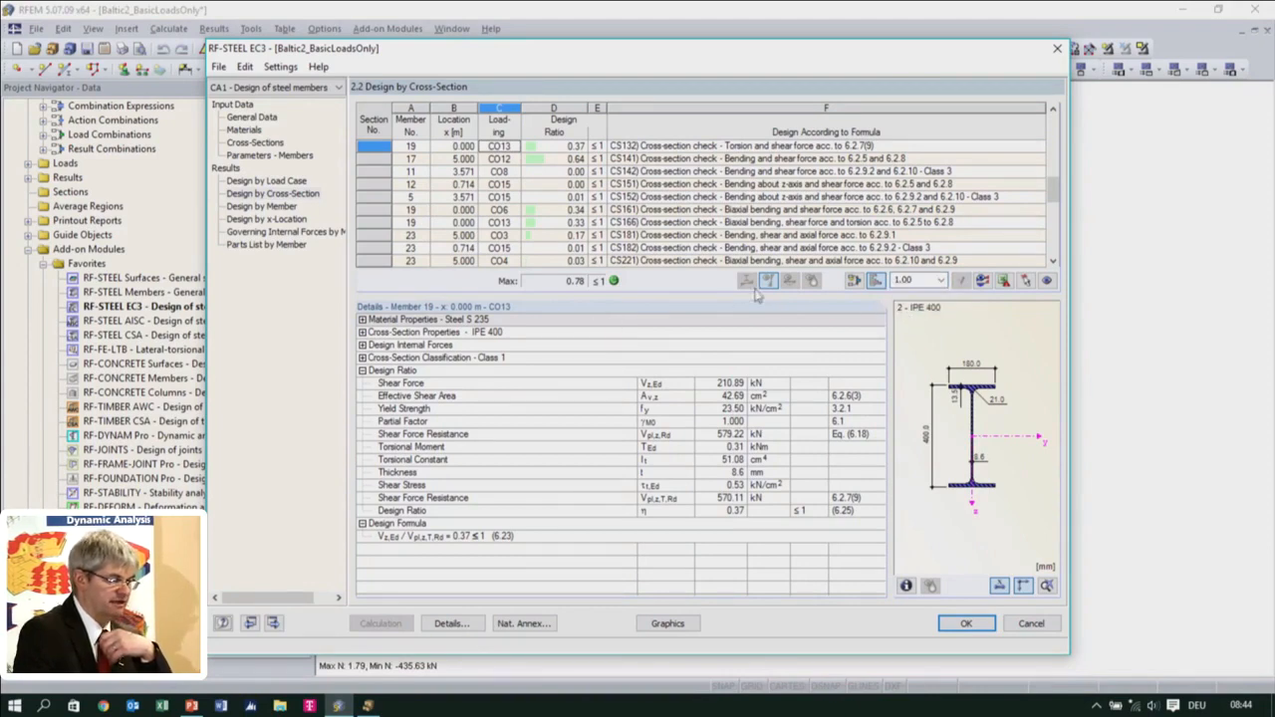
double_click(922, 280)
type("0")
type(",5")
left_click(960, 280)
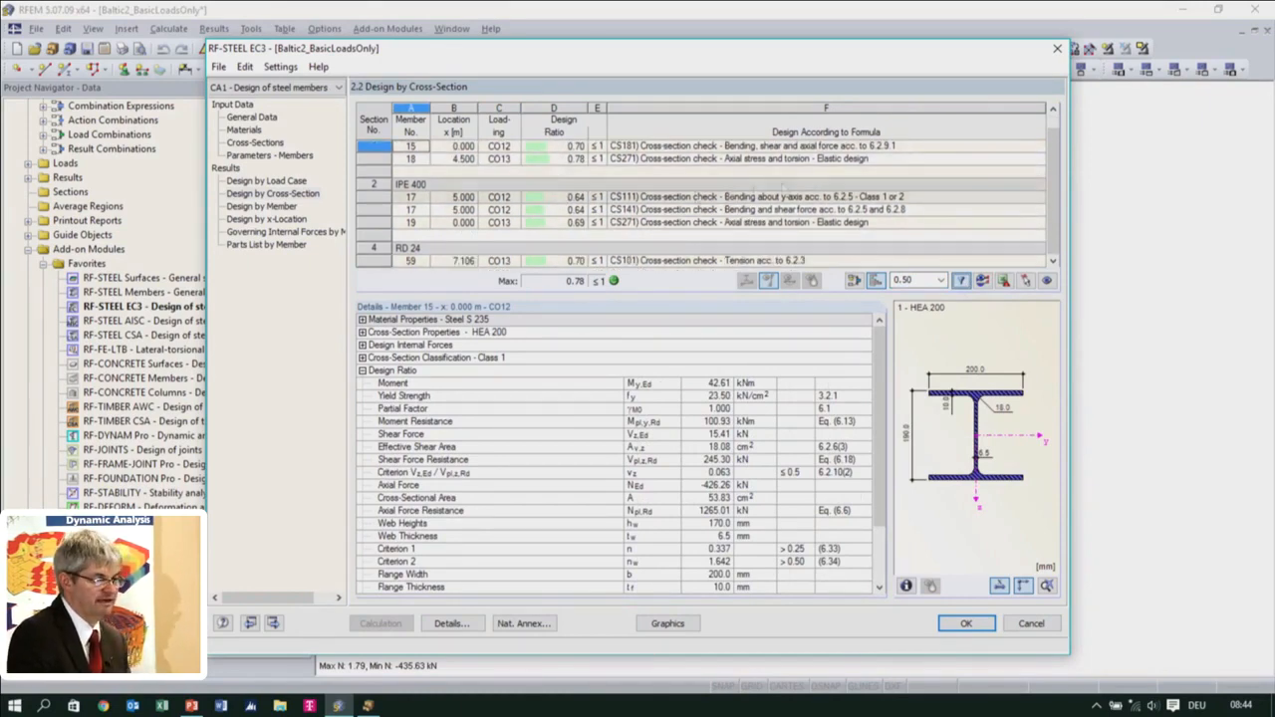
Examine the filtered checks for IPE 400 members 17 and 19, and close the steel design module
scroll(783, 186, "up", 1)
scroll(641, 214, "down", 1)
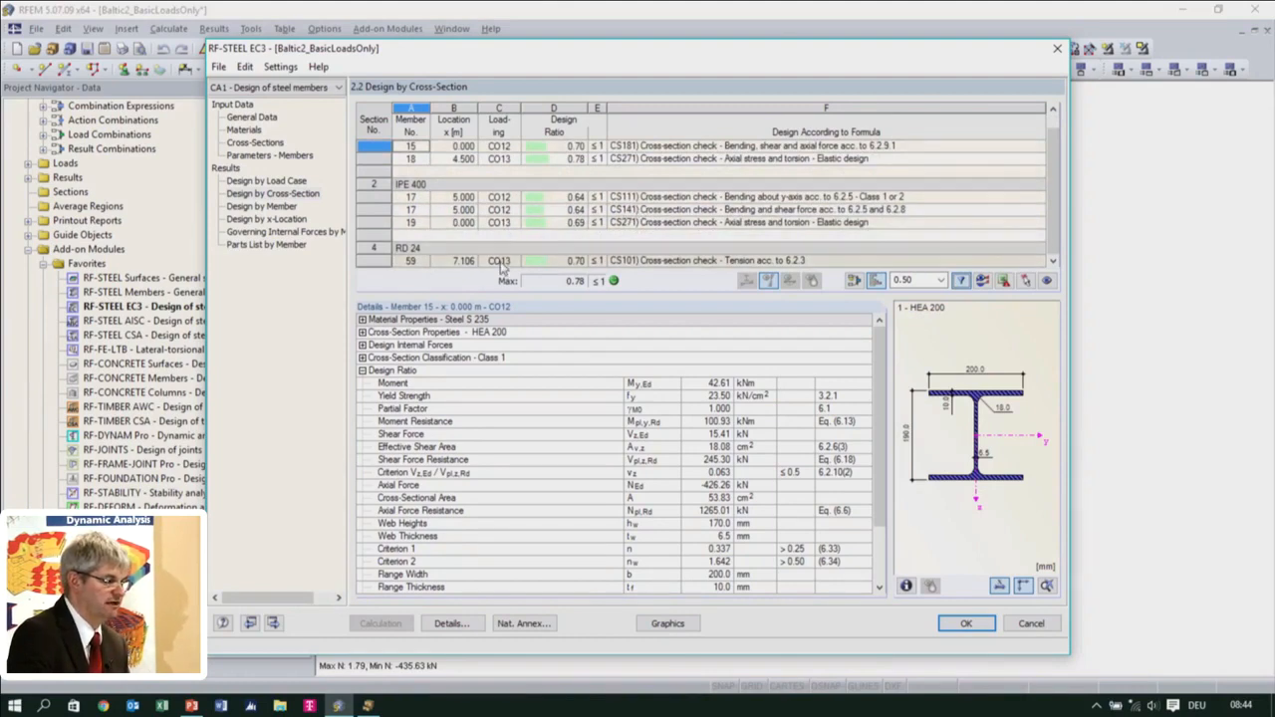
left_click(508, 223)
left_click(511, 211)
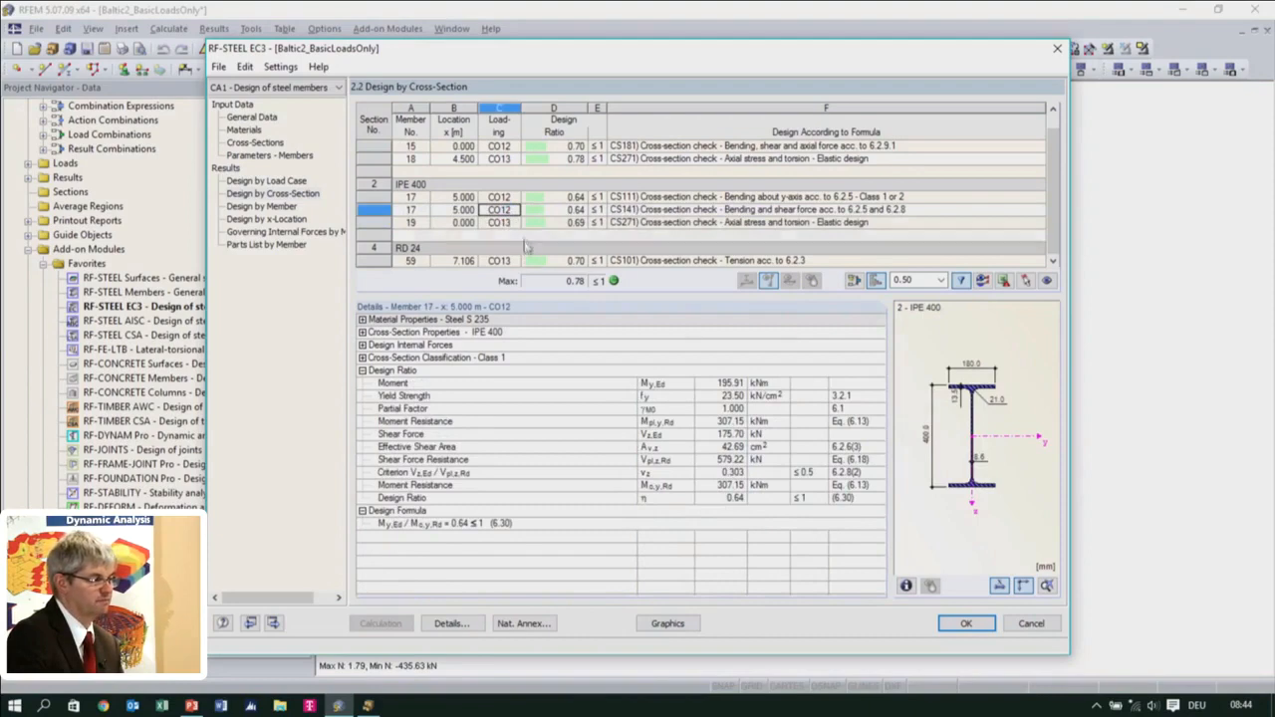
left_click(510, 222)
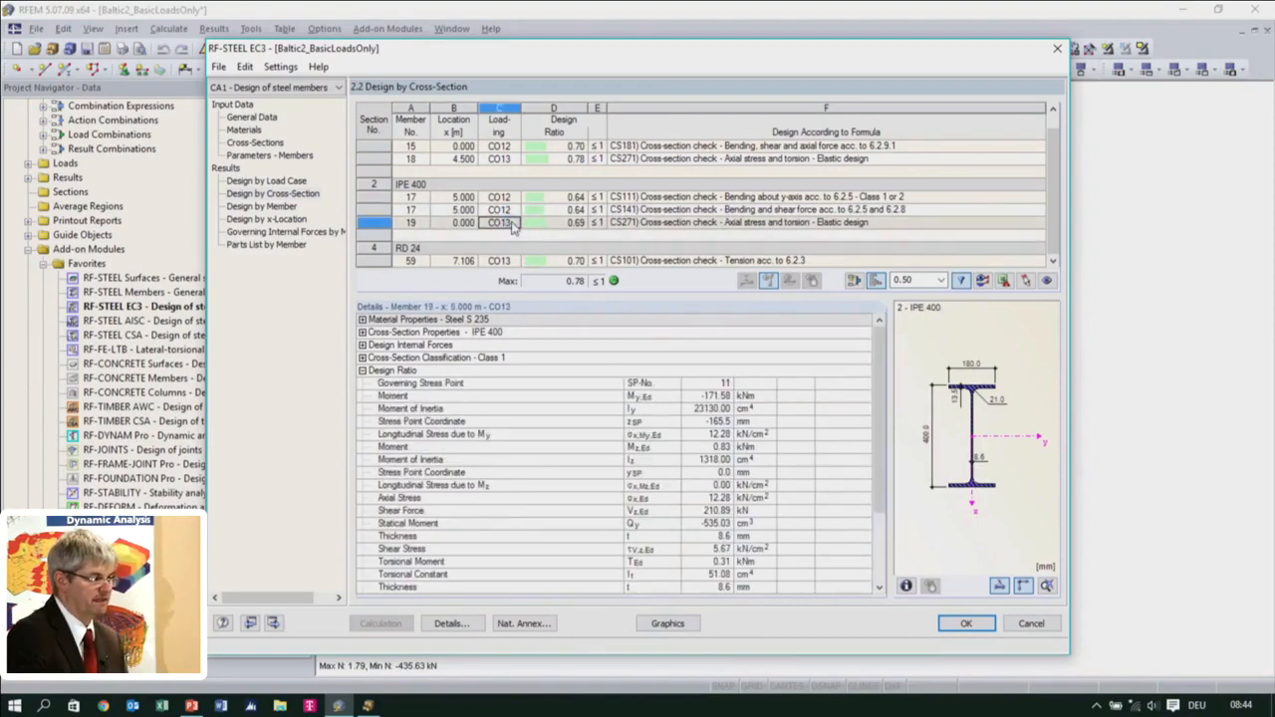
left_click(965, 622)
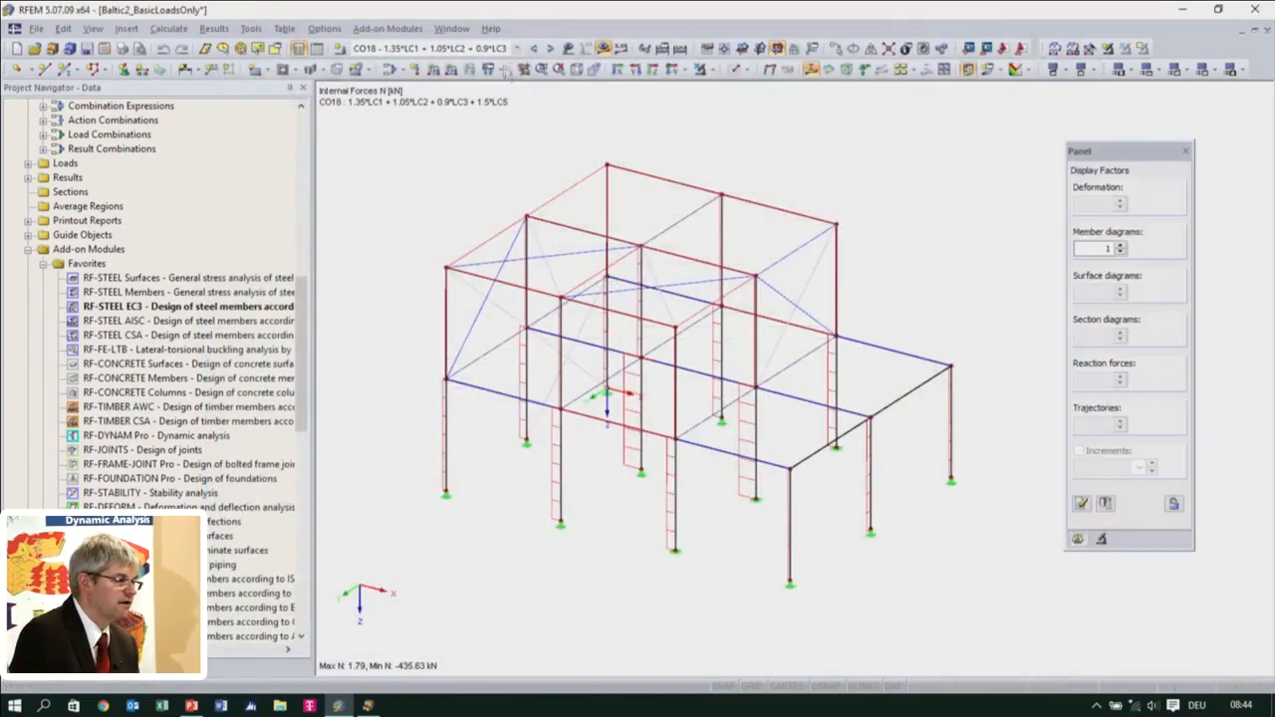
Display the internal forces for CO13, check its applied loads on the model, and hide the loads again
left_click(503, 50)
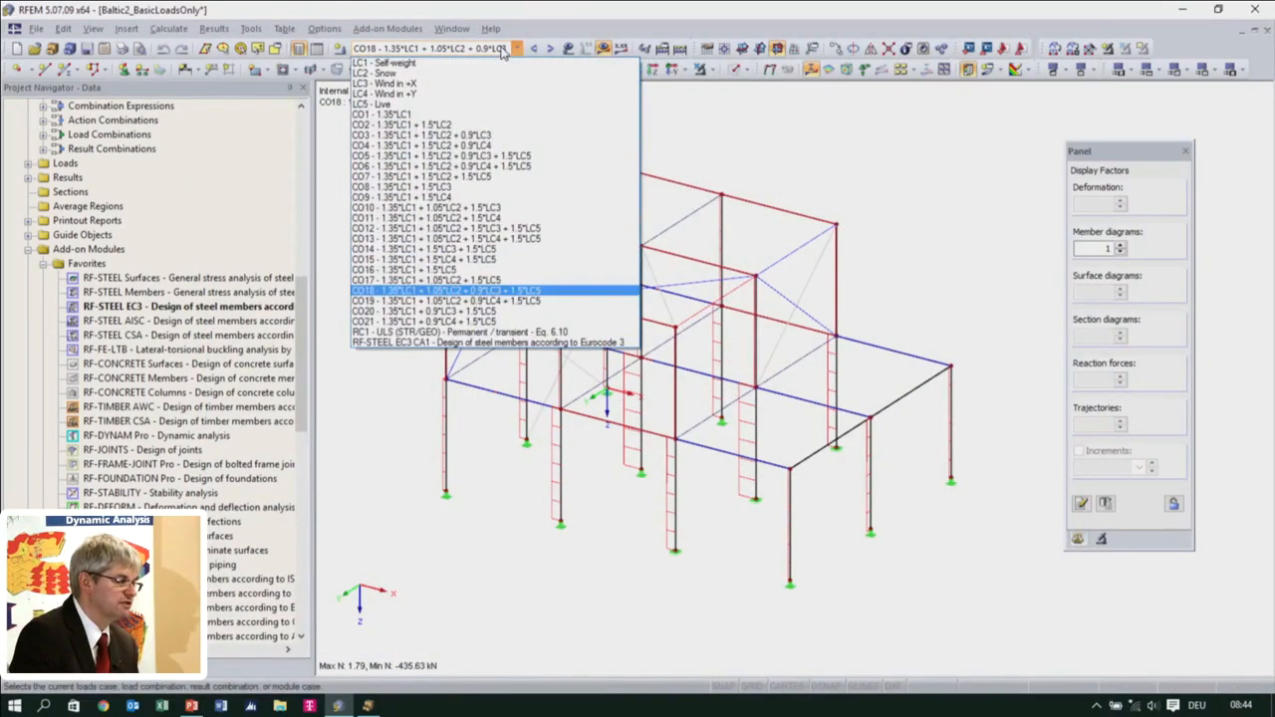
left_click(480, 240)
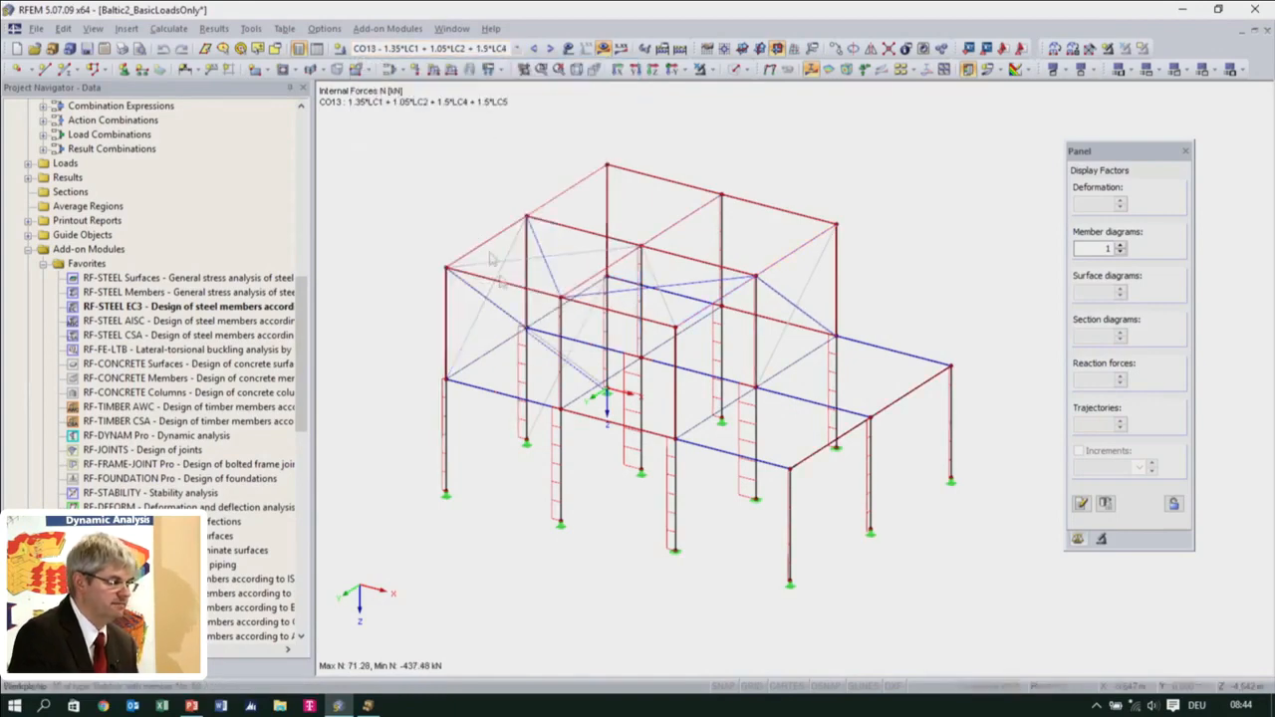
left_click(569, 49)
middle_click_drag(602, 531, 556, 547, "ctrl")
middle_click_drag(733, 495, 820, 563, "ctrl")
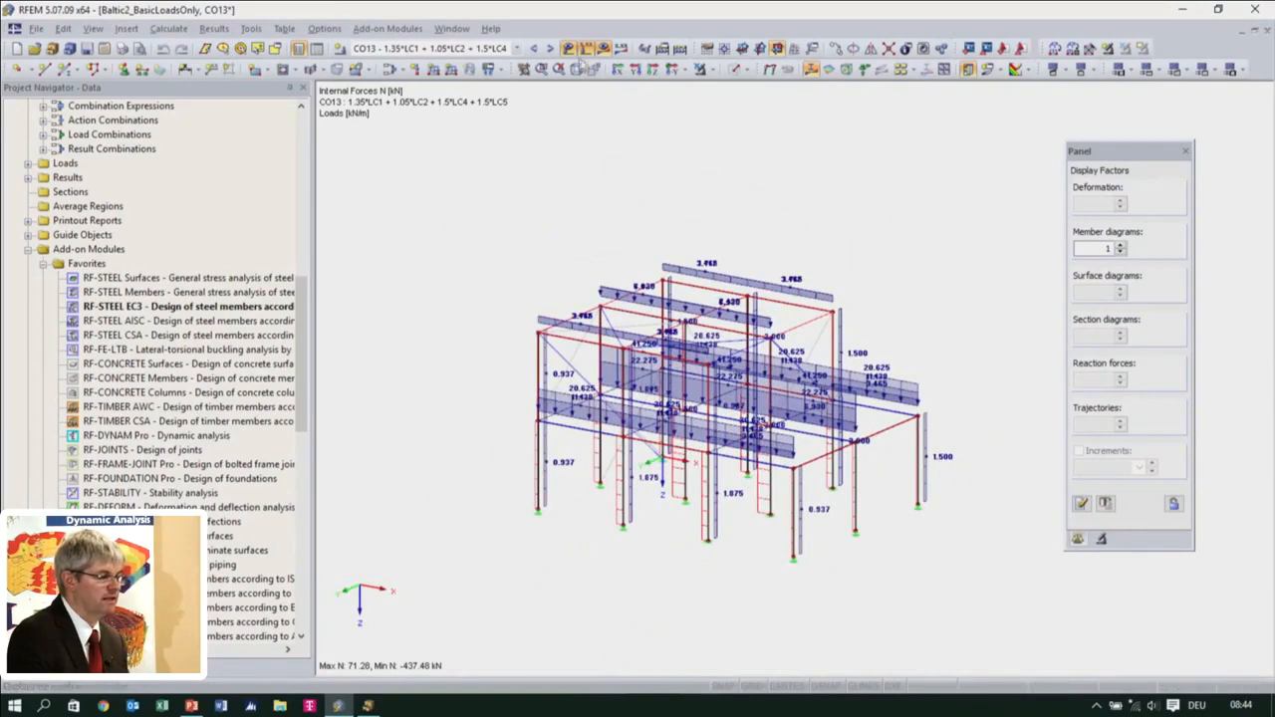
left_click(571, 50)
scroll(842, 418, "up", 3)
middle_click_drag(811, 498, 843, 402)
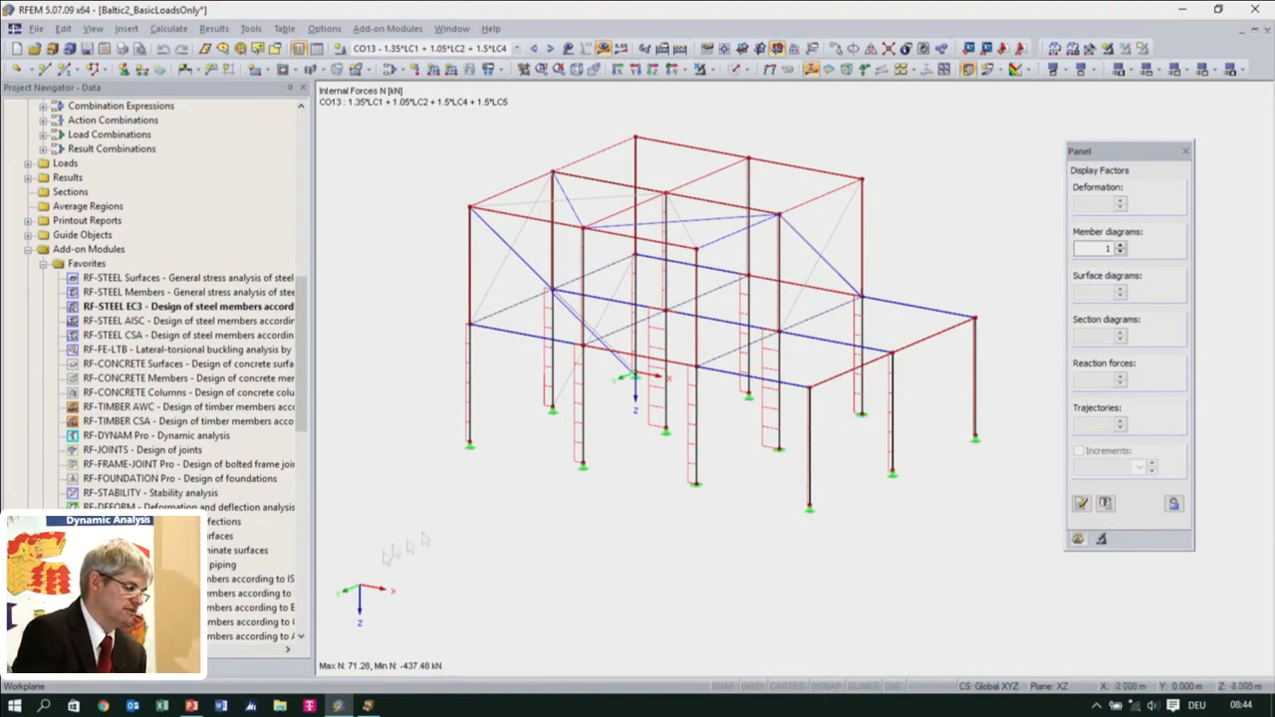
Run an RF-STABILITY eigenvalue analysis with axial forces imported from CO13
scroll(164, 378, "down", 3)
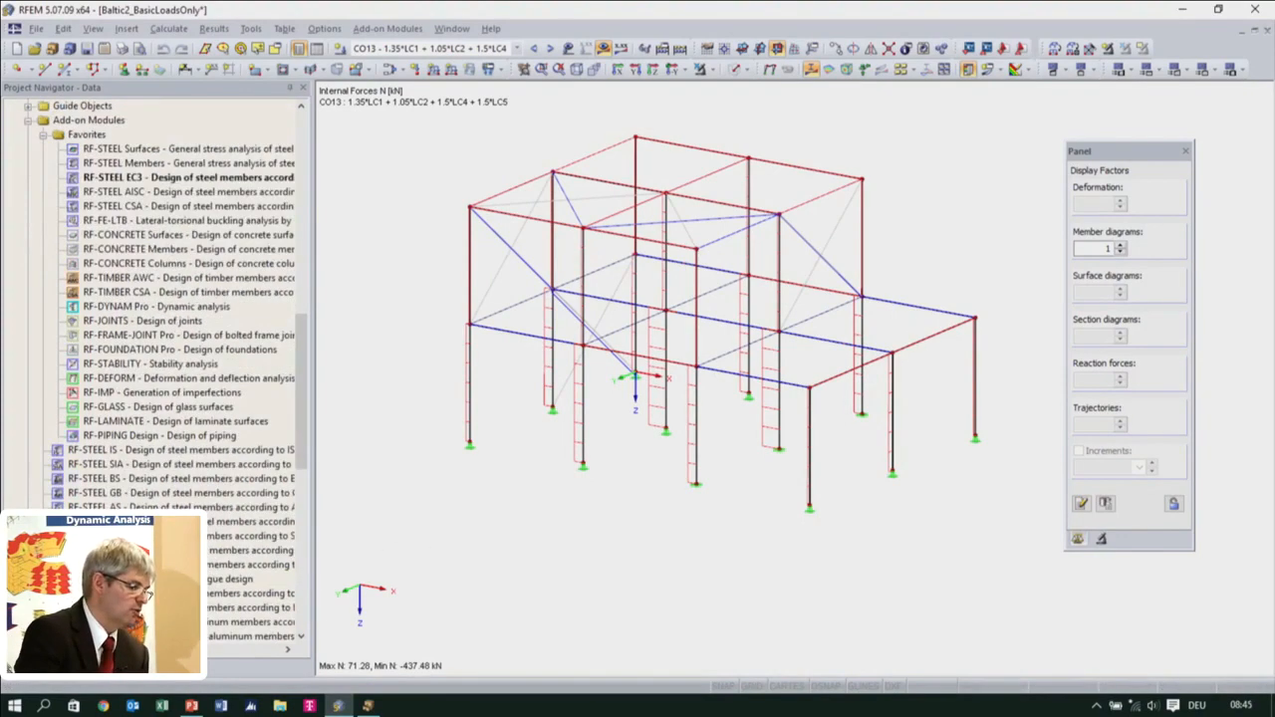
double_click(118, 364)
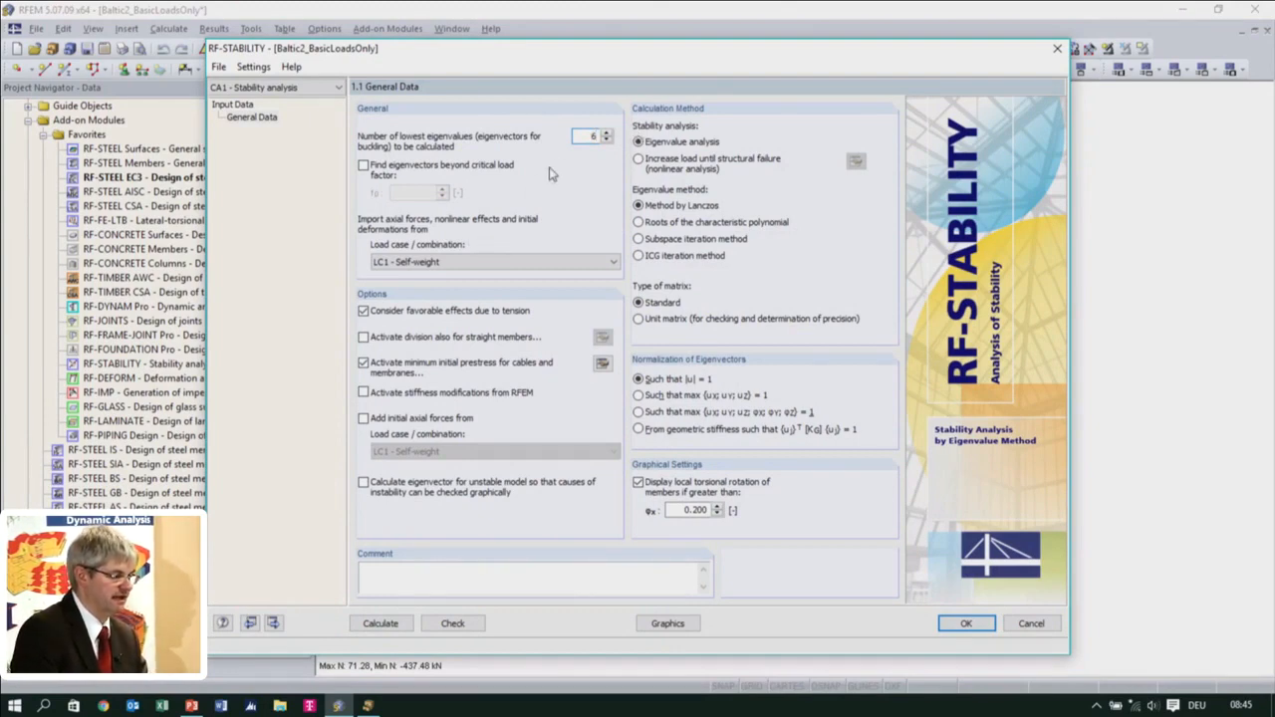
left_click(506, 264)
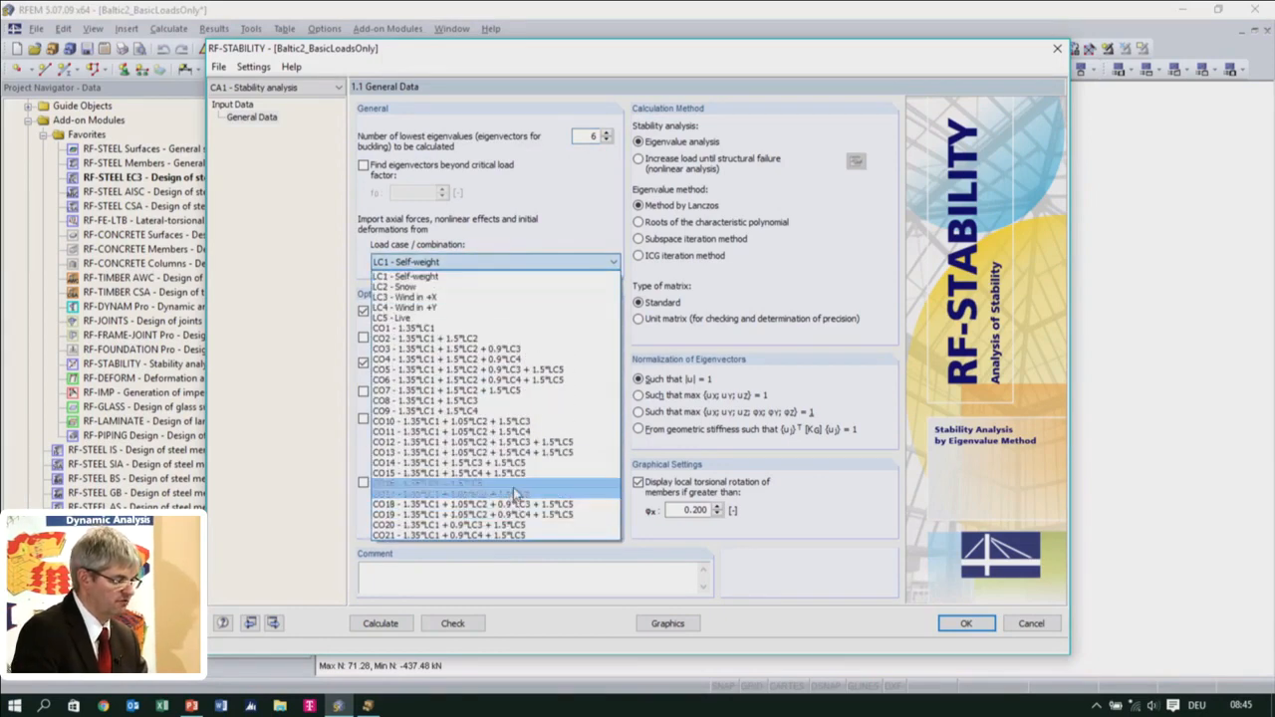
left_click(516, 452)
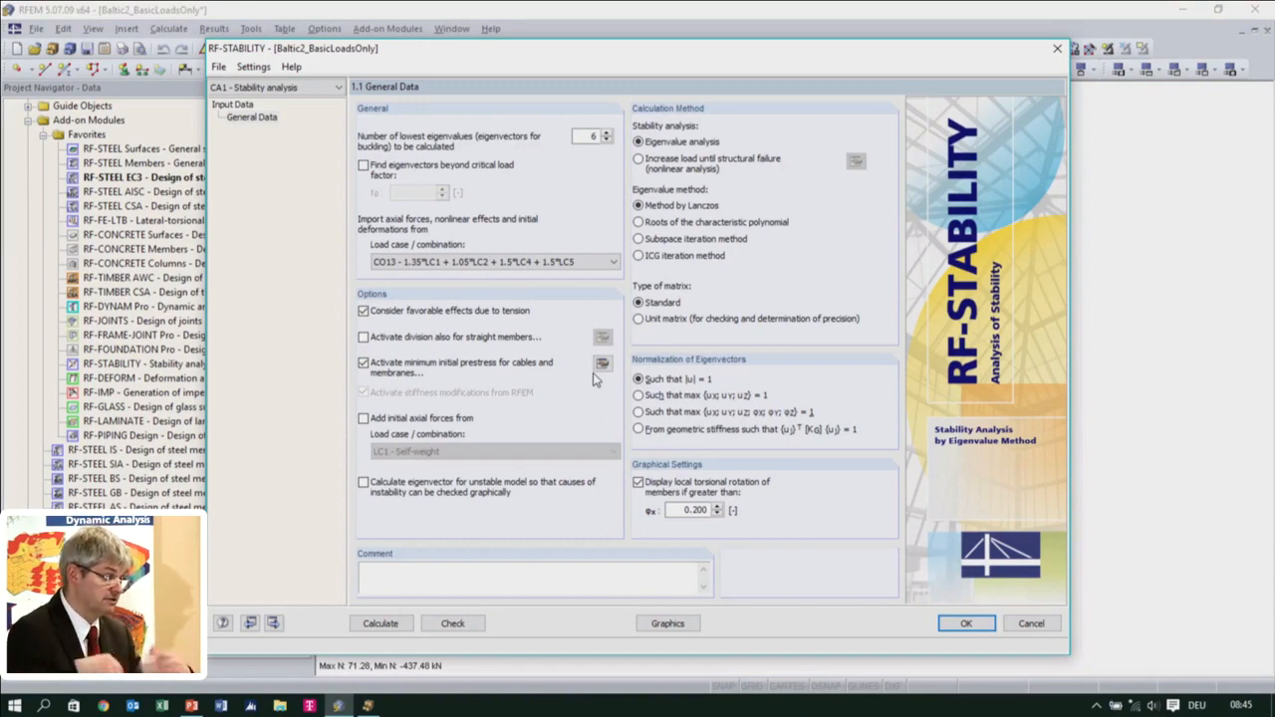
left_click(381, 624)
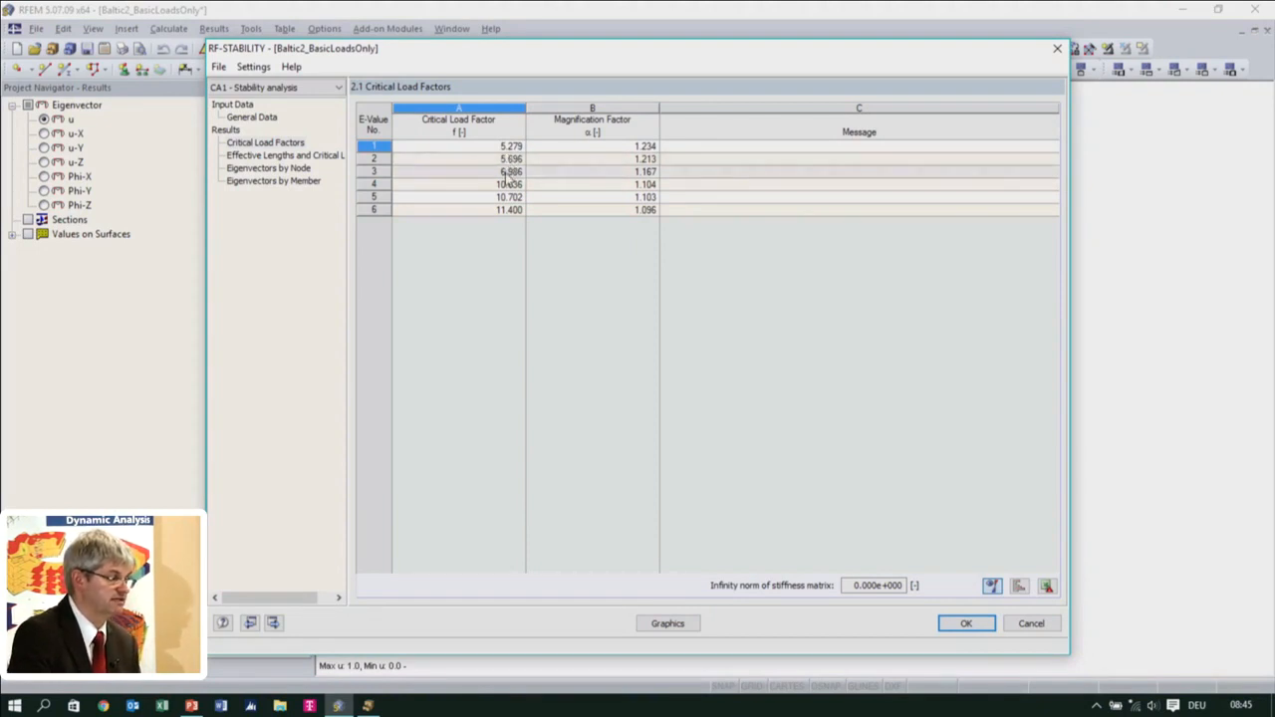
Review the critical load factors and show the first eigenvector graphically on the model
left_click(508, 173)
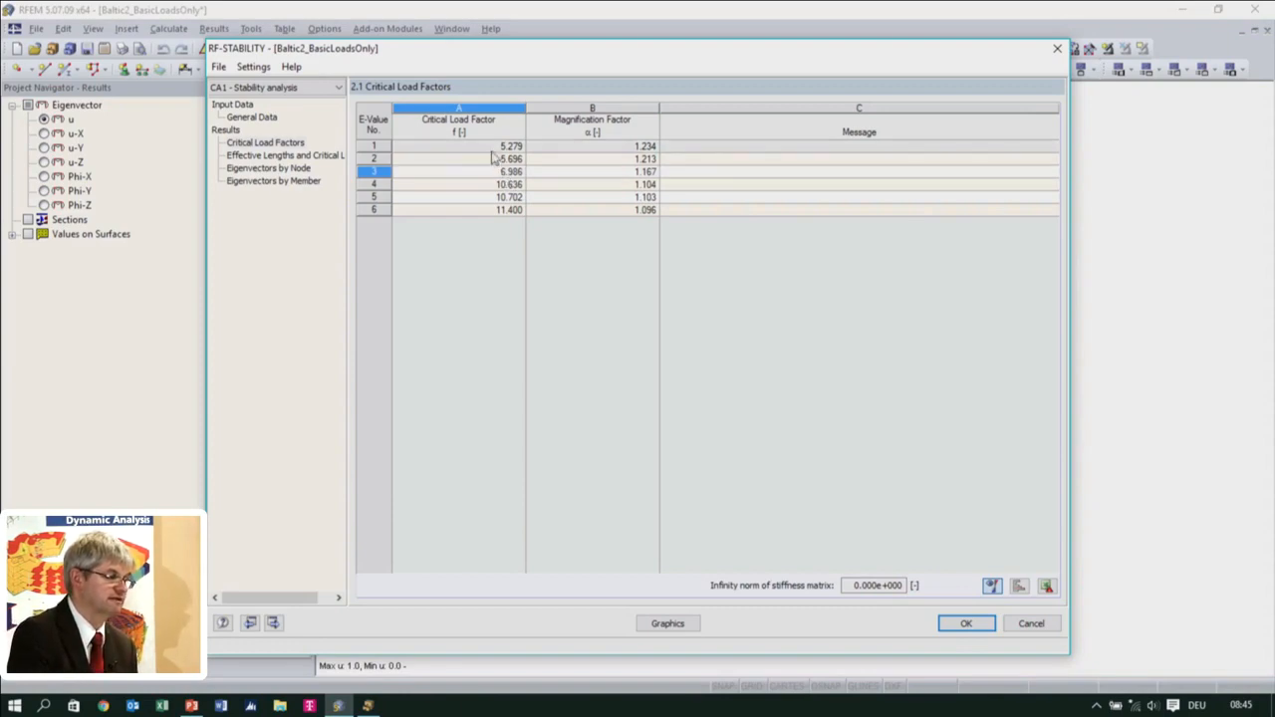
left_click(504, 147)
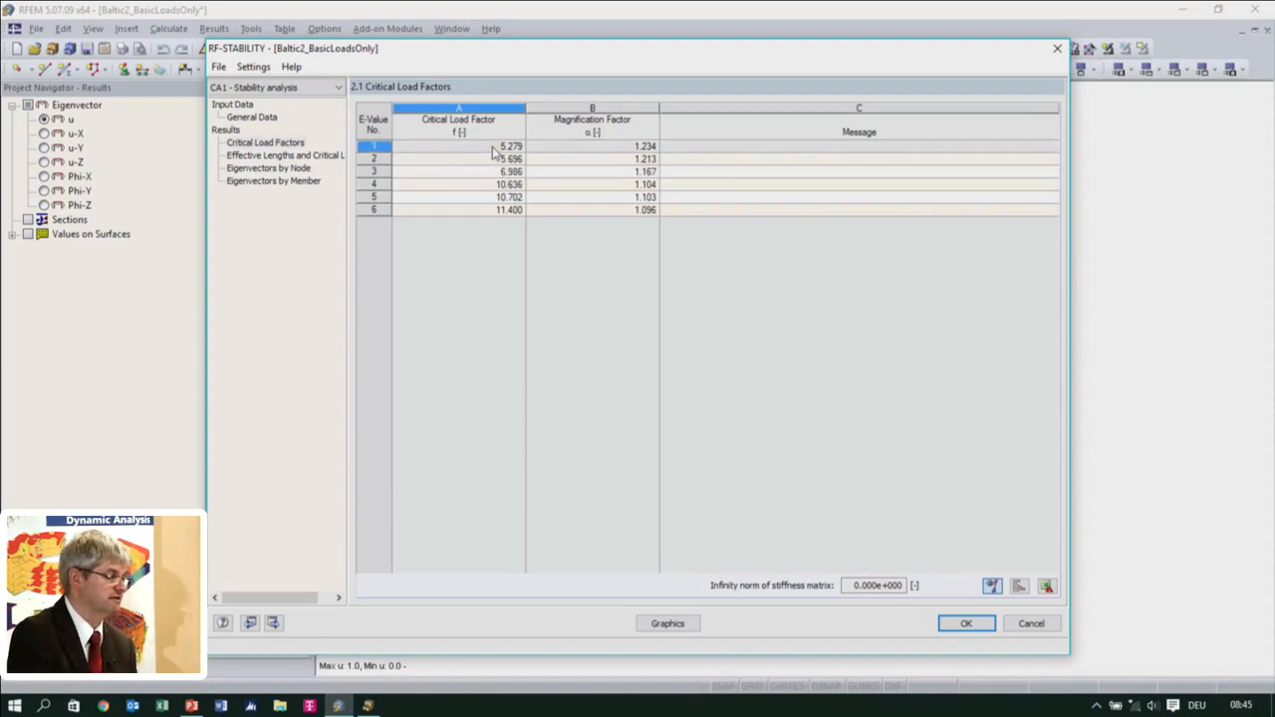
left_click(668, 623)
middle_click_drag(797, 498, 716, 538, "ctrl")
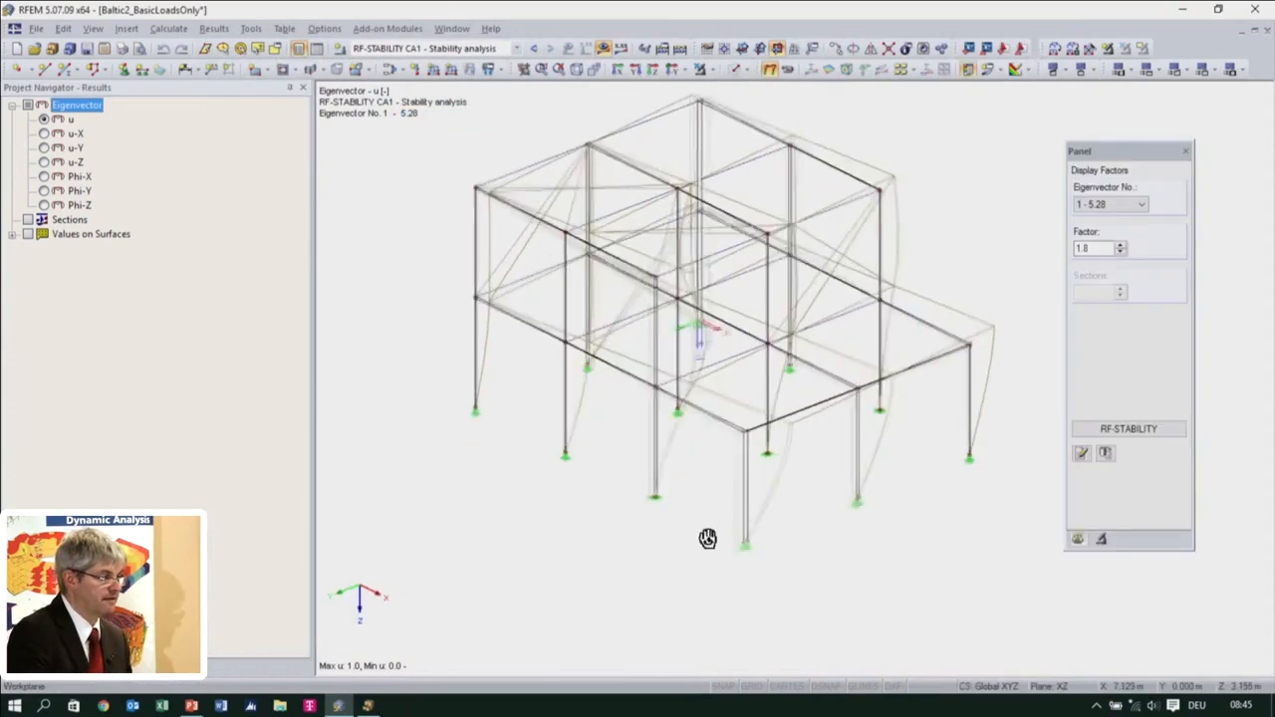
left_click(1123, 205)
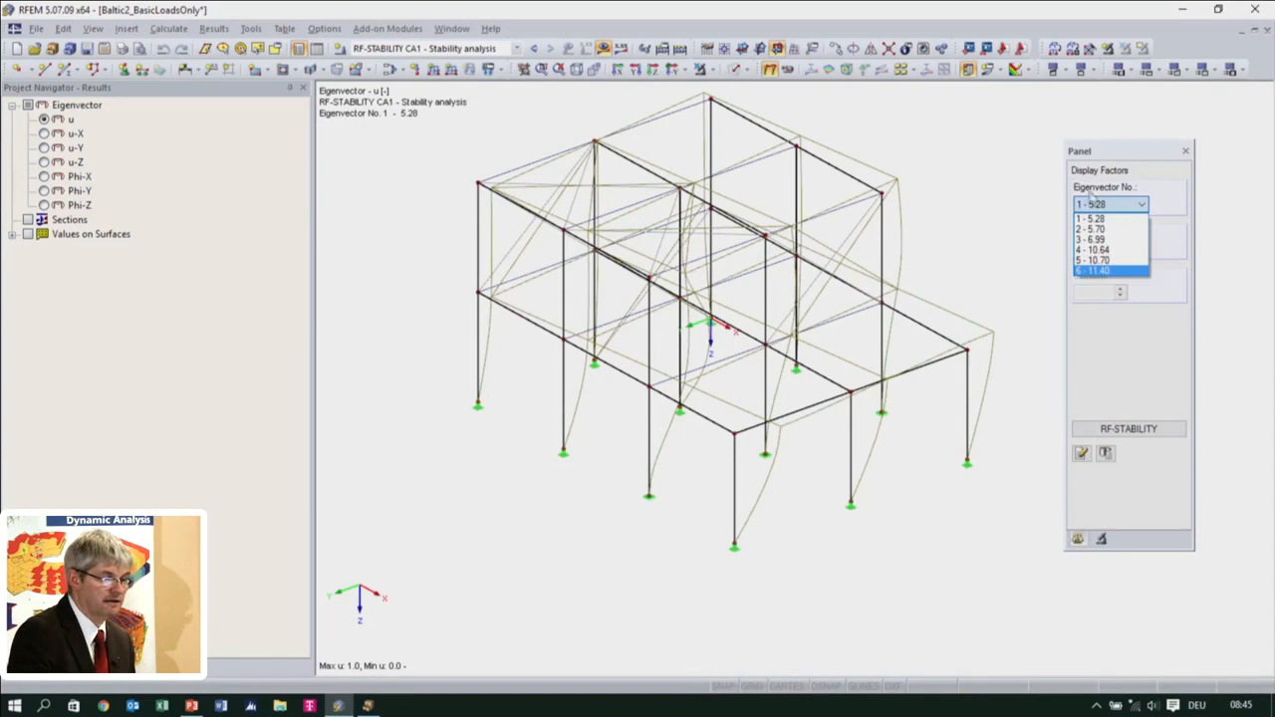
left_click(1098, 202)
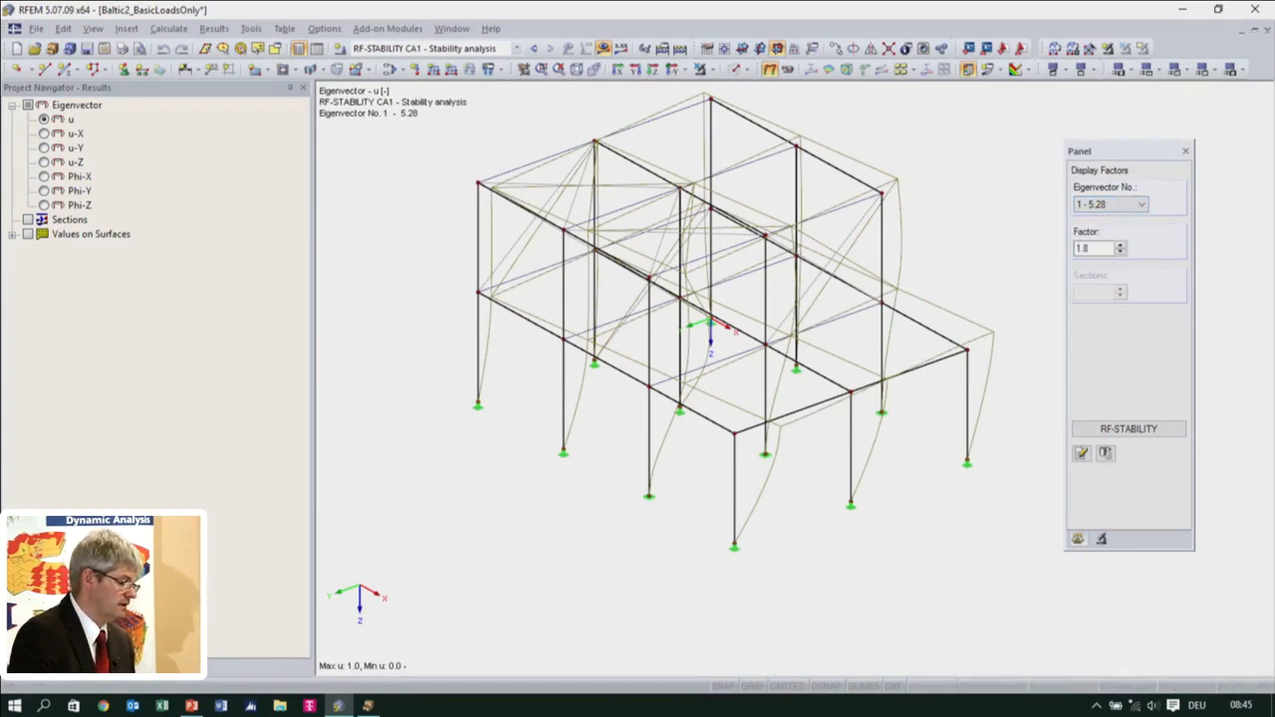
Apply the user-defined view Deformation colored and display the RF-STABILITY CA1 results in it
left_click(127, 666)
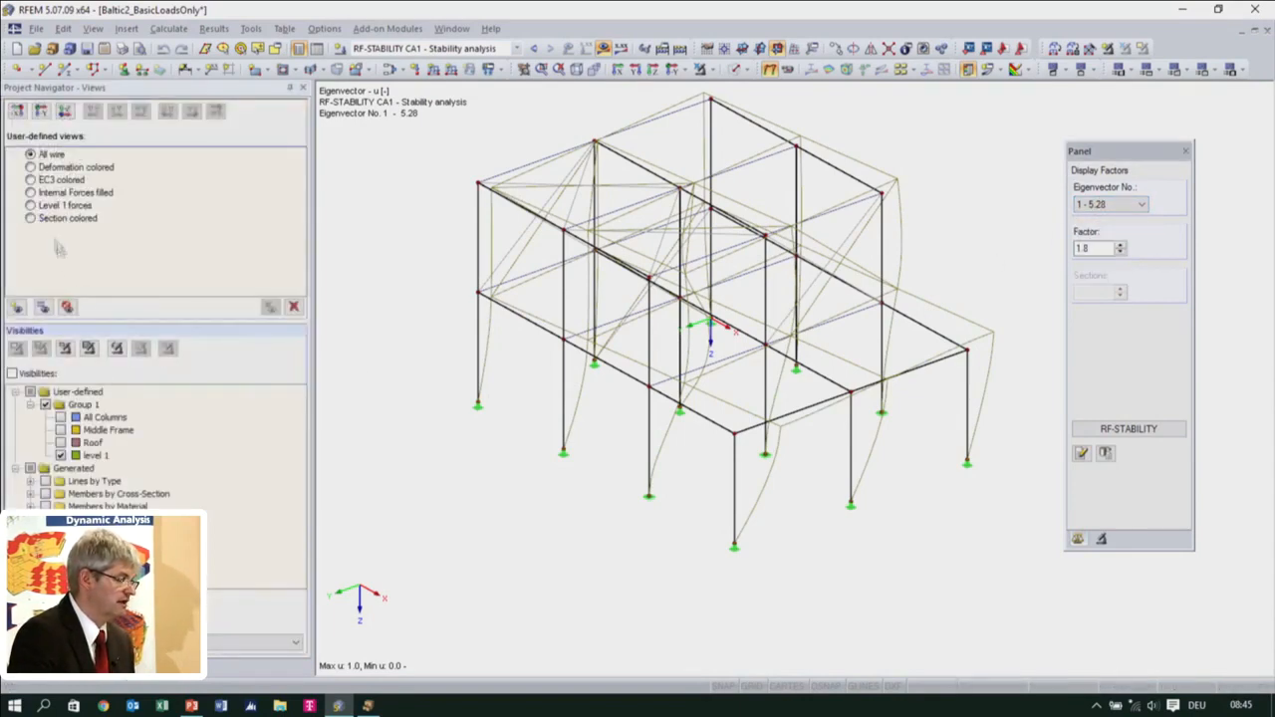
left_click(30, 167)
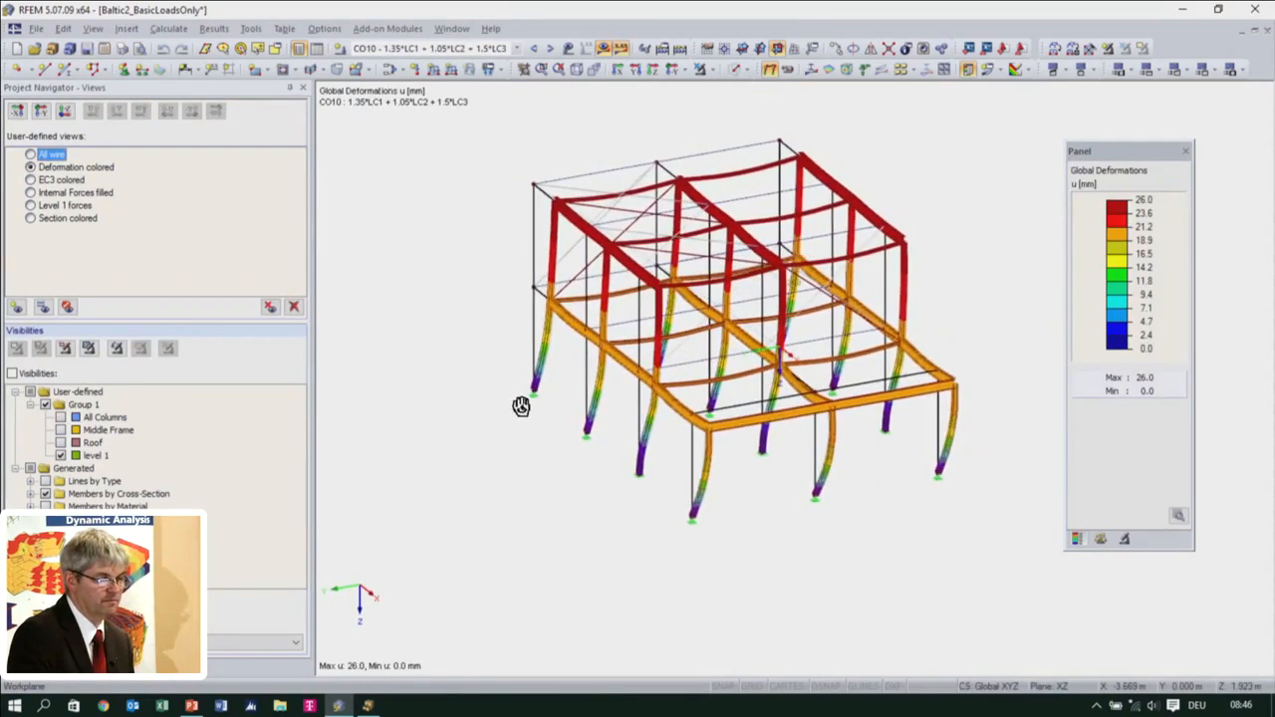
left_click(1100, 539)
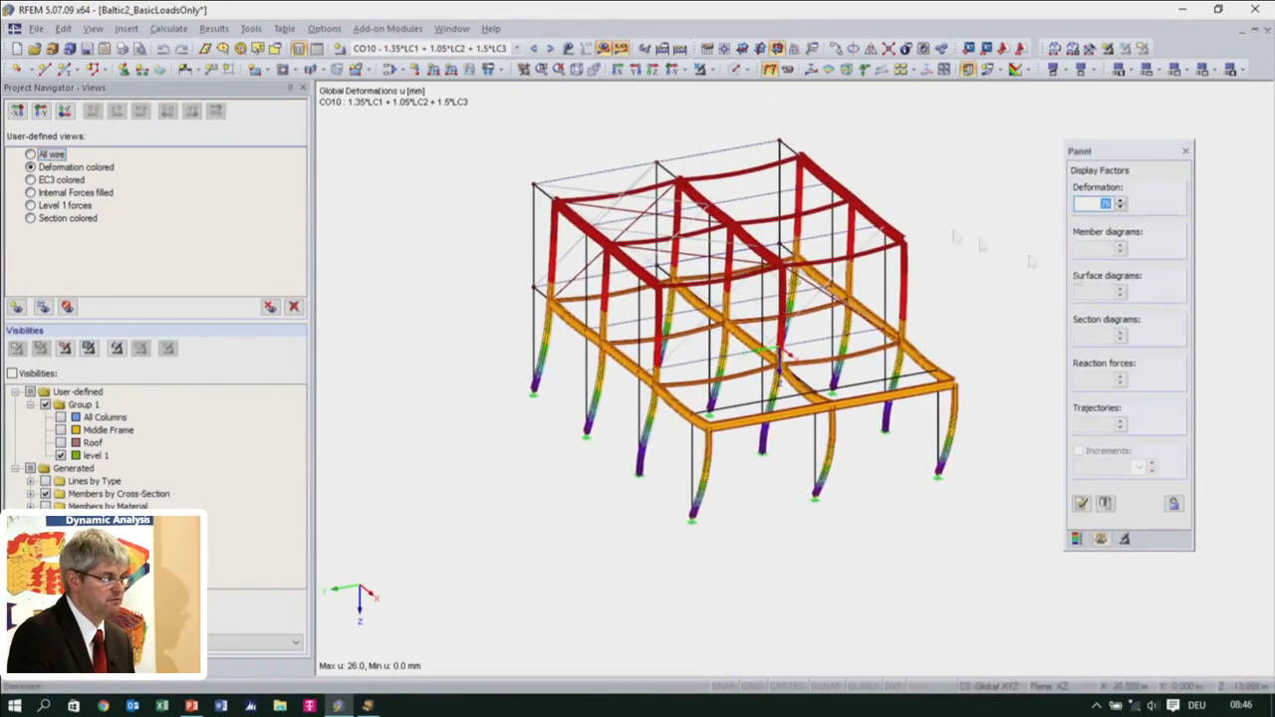
left_click(514, 48)
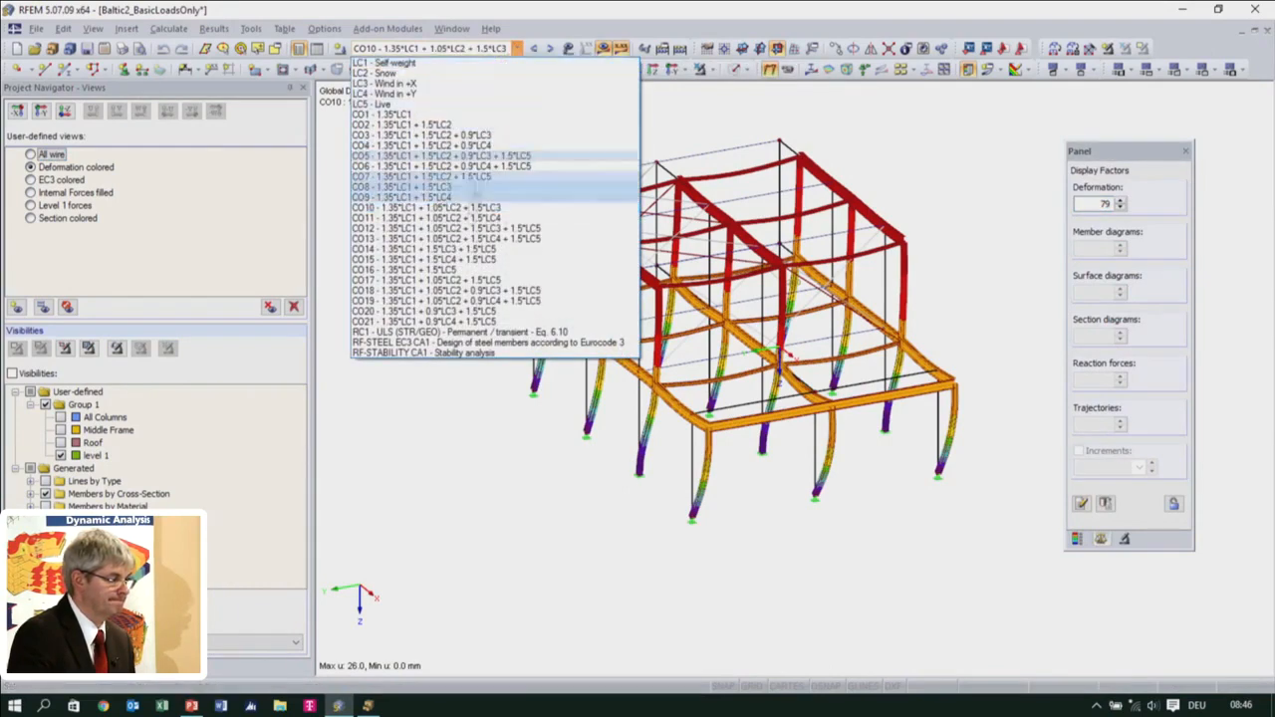
left_click(446, 353)
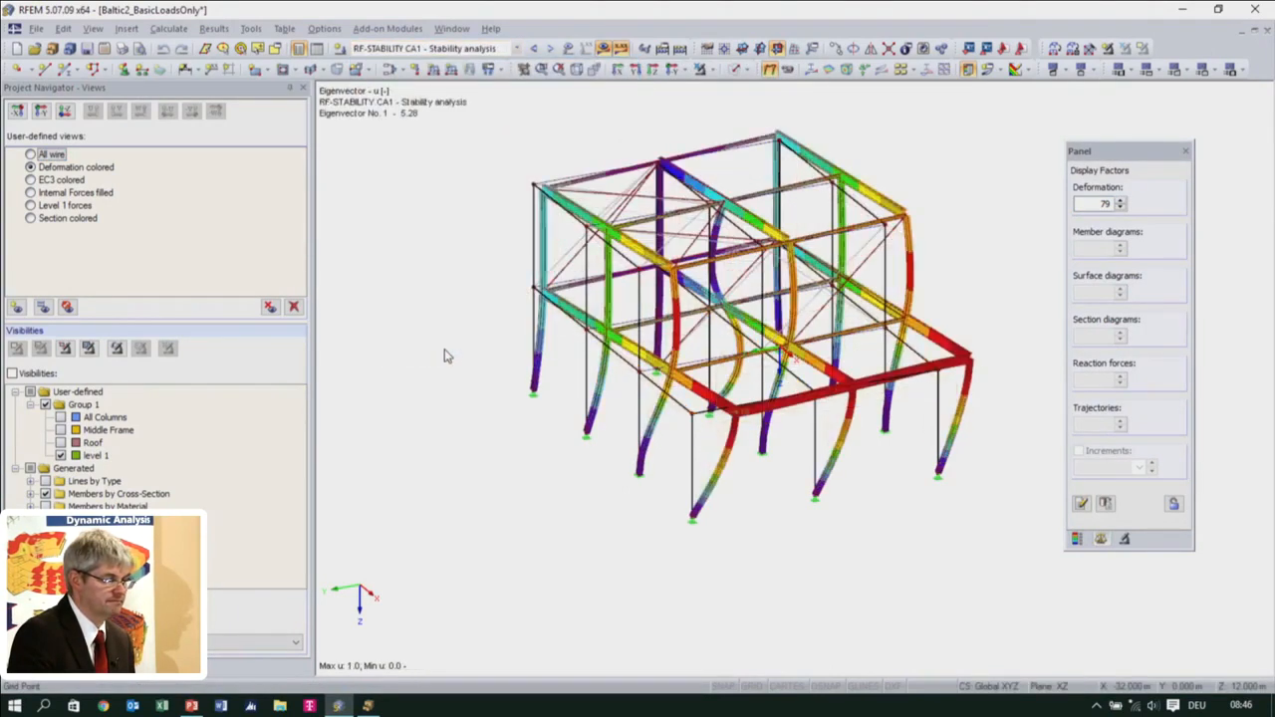
Display eigenvectors 2 and 3 in turn and inspect each buckling shape from several angles
left_click(1129, 206)
left_click(1124, 227)
middle_click_drag(885, 338, 786, 356, "ctrl")
left_click(1129, 204)
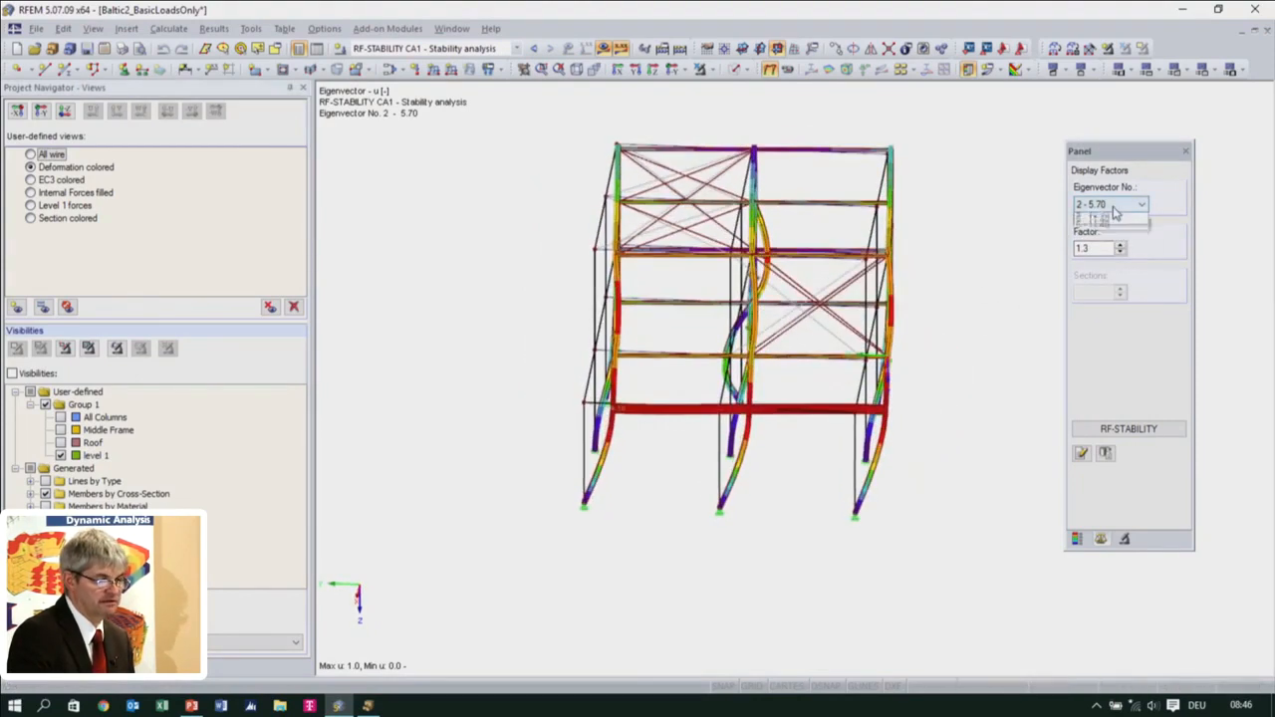
left_click(1109, 239)
mouse_move(760, 355)
middle_mouse_down("ctrl")
mouse_move(549, 379)
mouse_move(450, 361)
mouse_move(974, 282)
mouse_move(1005, 319)
mouse_move(967, 335)
middle_mouse_up("ctrl")
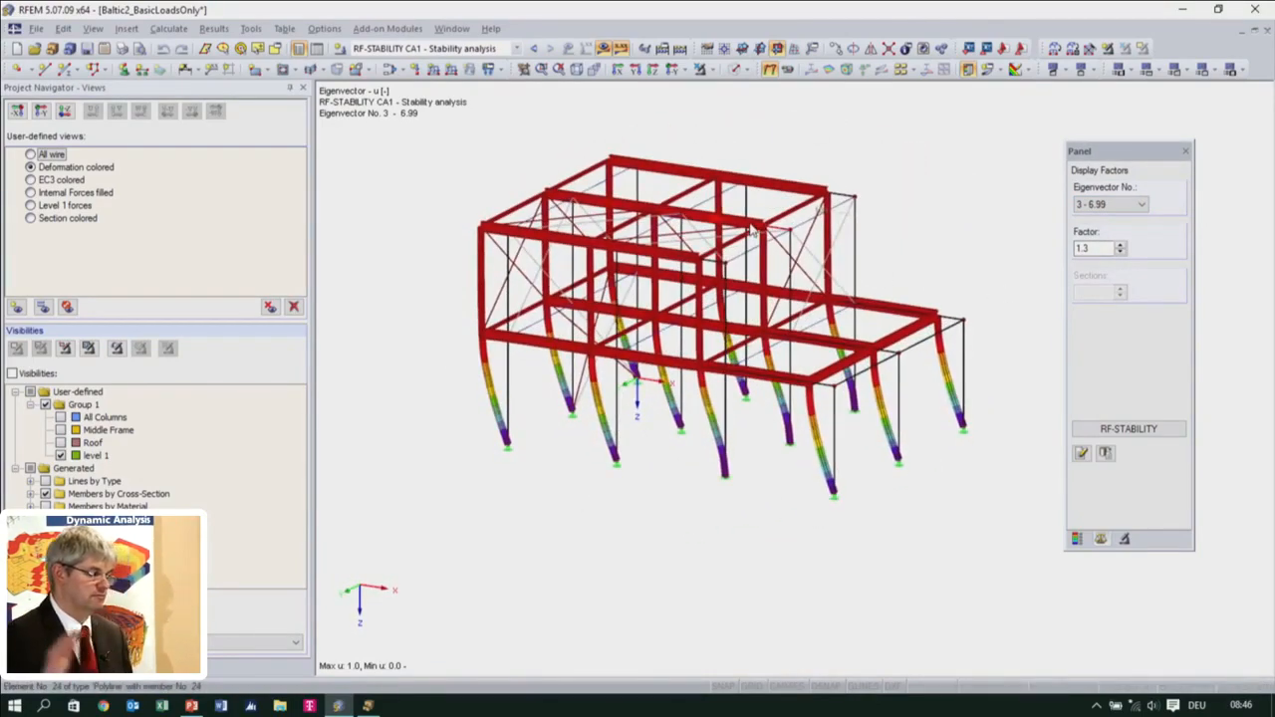
Compare the buckling shapes of eigenvectors 1 and 2 from the side and in oblique views
left_click(1106, 204)
left_click(1096, 217)
middle_click_drag(820, 376, 554, 419, "ctrl")
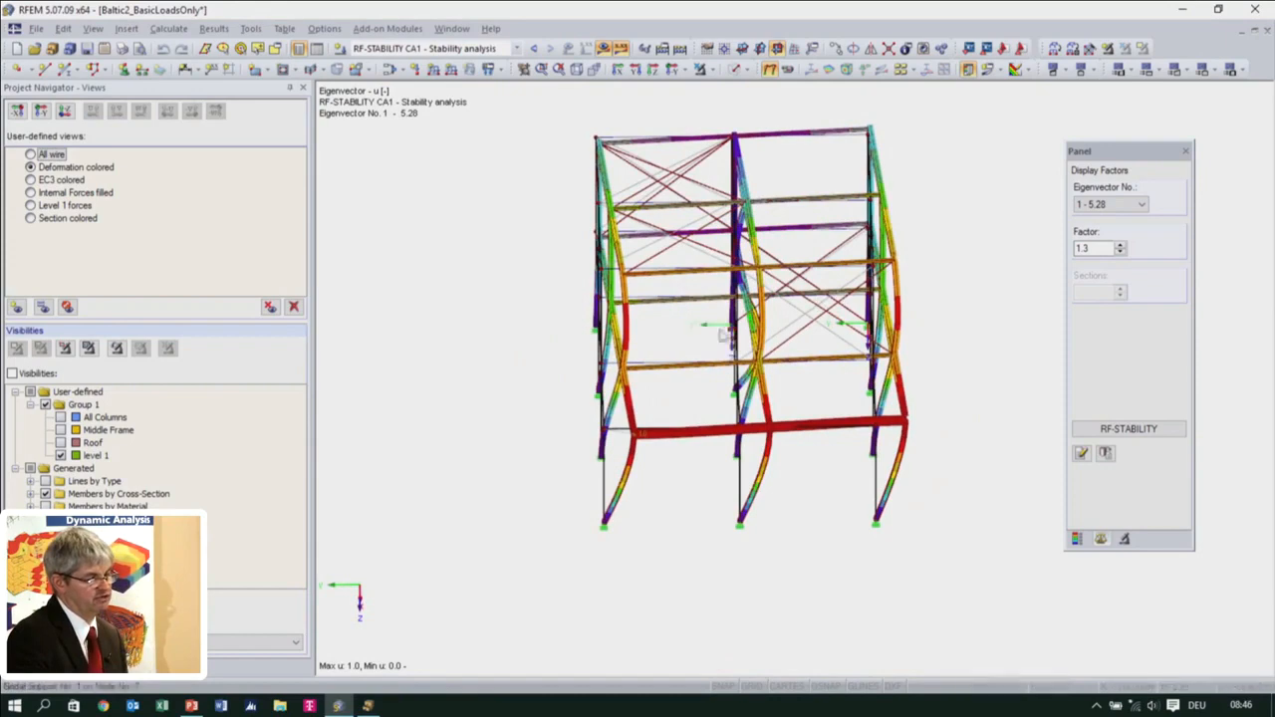
middle_click_drag(772, 432, 934, 396, "ctrl")
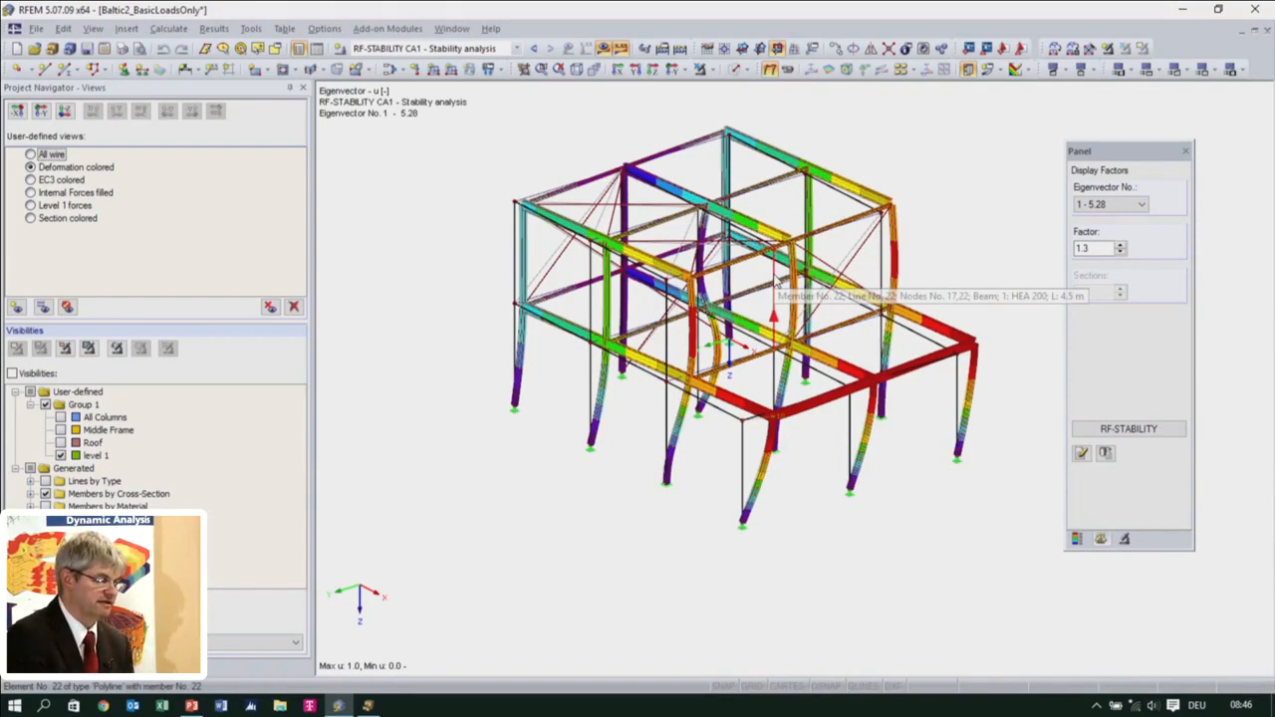
left_click(1110, 205)
left_click(1110, 229)
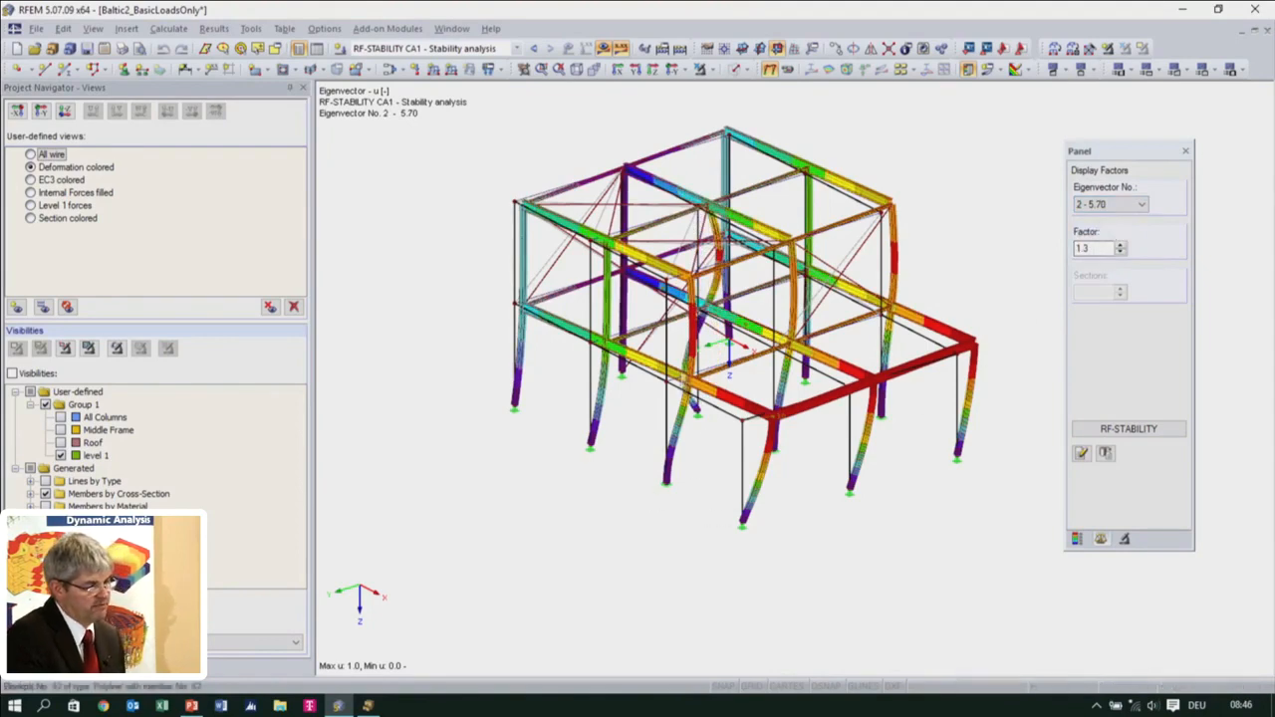
middle_click_drag(708, 426, 645, 443, "ctrl")
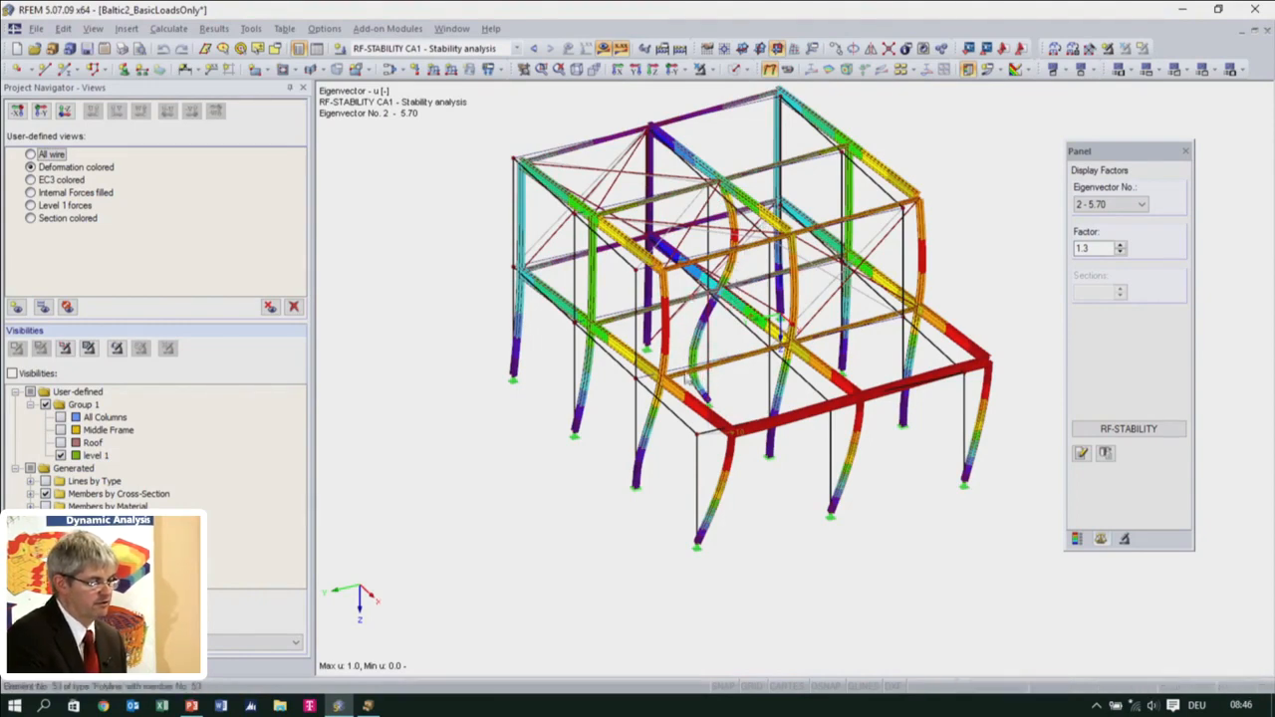
Switch back to eigenvector 1 and examine its column buckling shape from different directions
left_click(1104, 205)
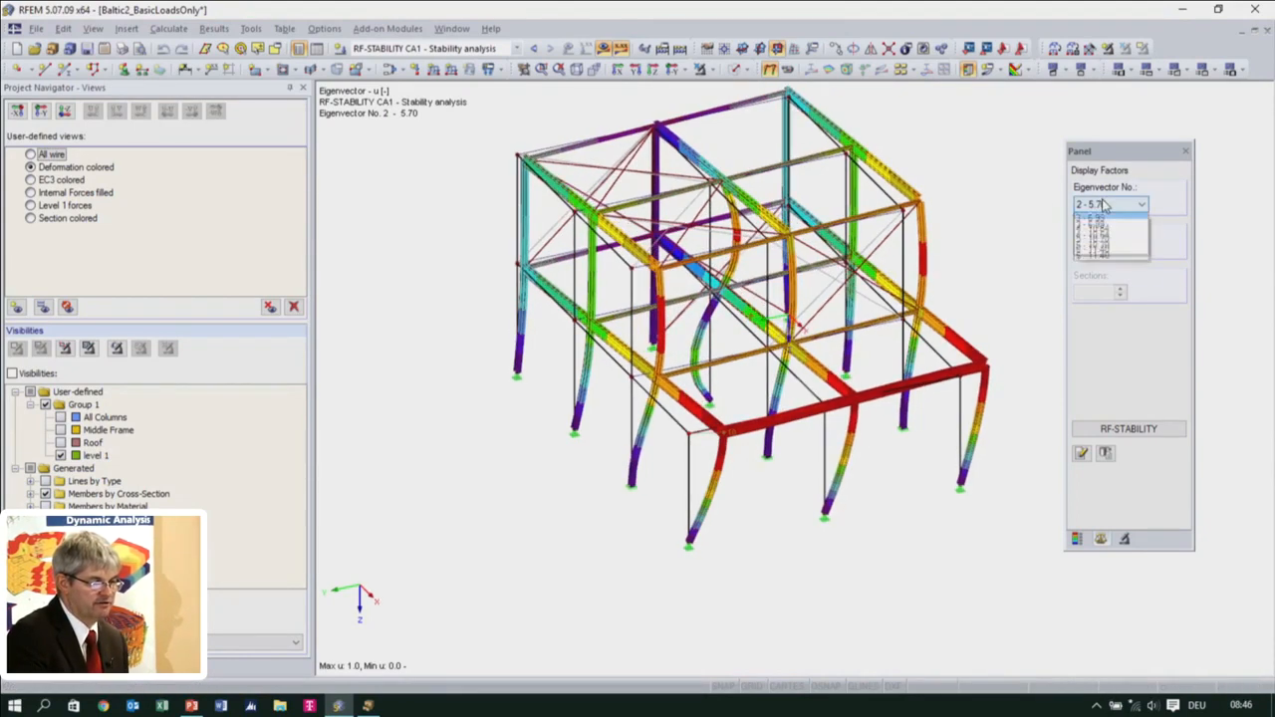
left_click(1101, 219)
middle_click_drag(662, 386, 600, 344, "ctrl")
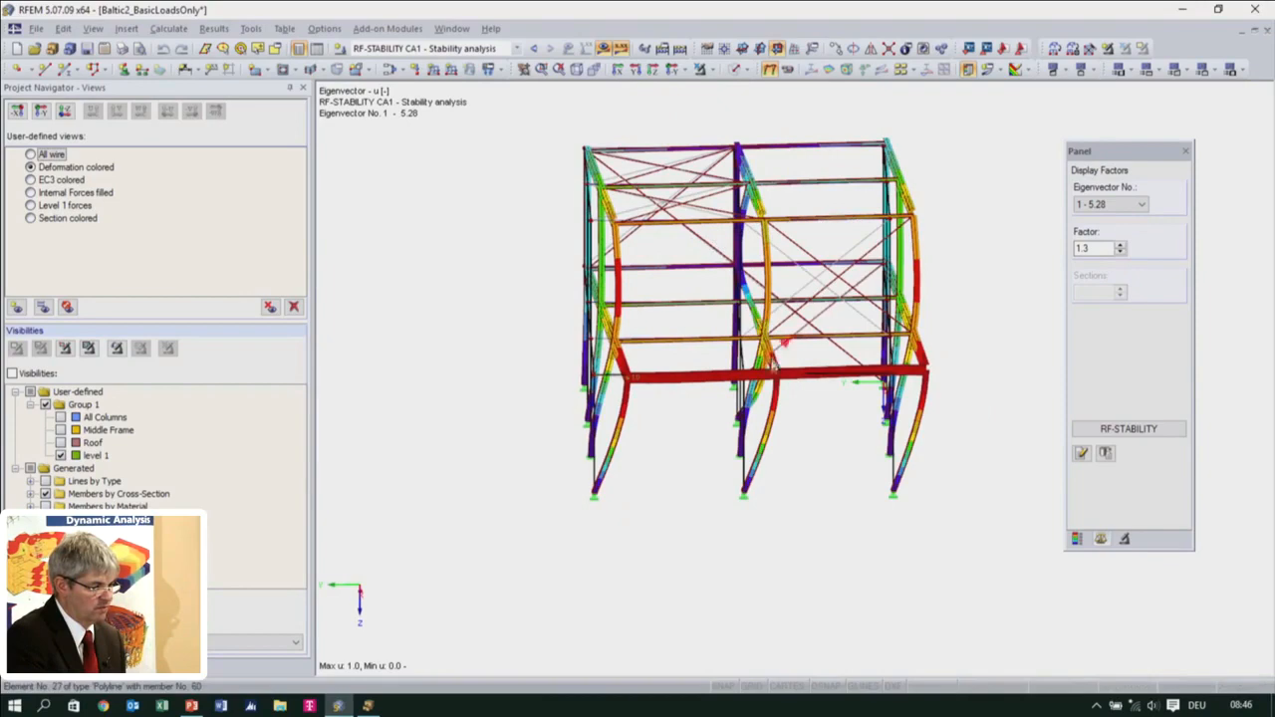
middle_click_drag(774, 364, 700, 458, "ctrl")
middle_click_drag(818, 448, 845, 450, "ctrl")
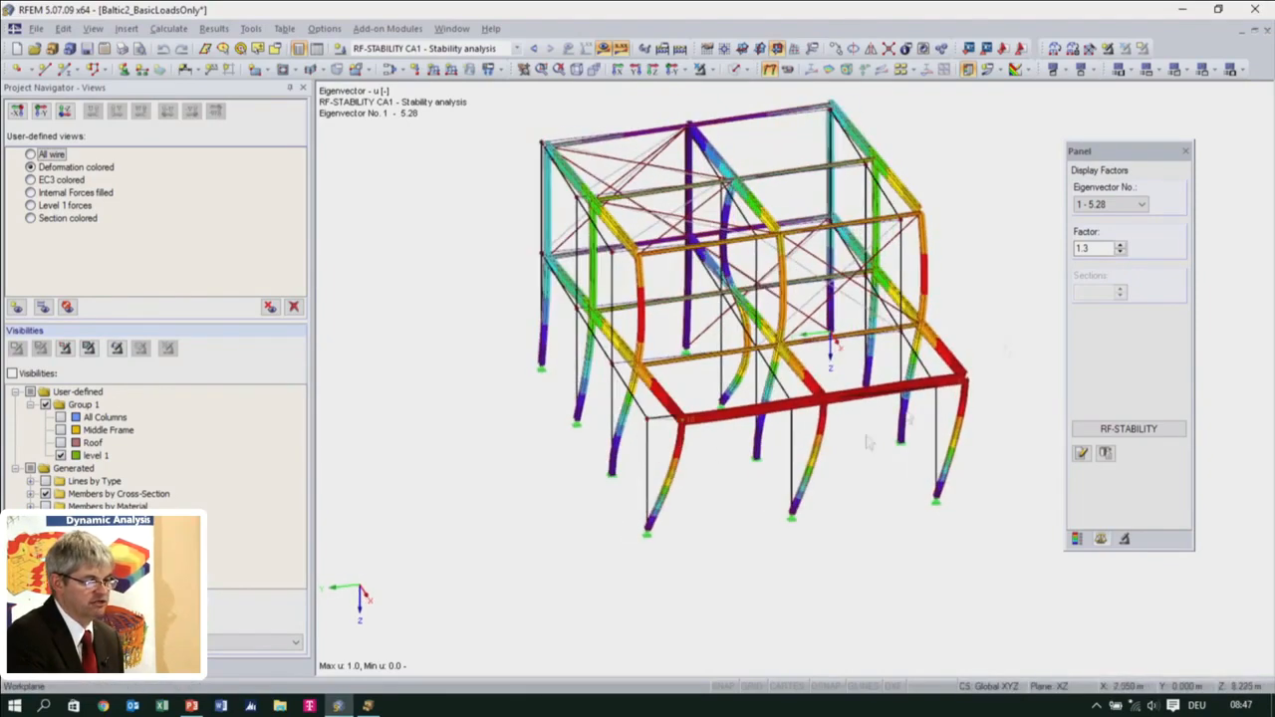
Display eigenvector 3 in the RF-STABILITY results and examine its buckling shape from another direction
left_click(1103, 206)
left_click(1108, 240)
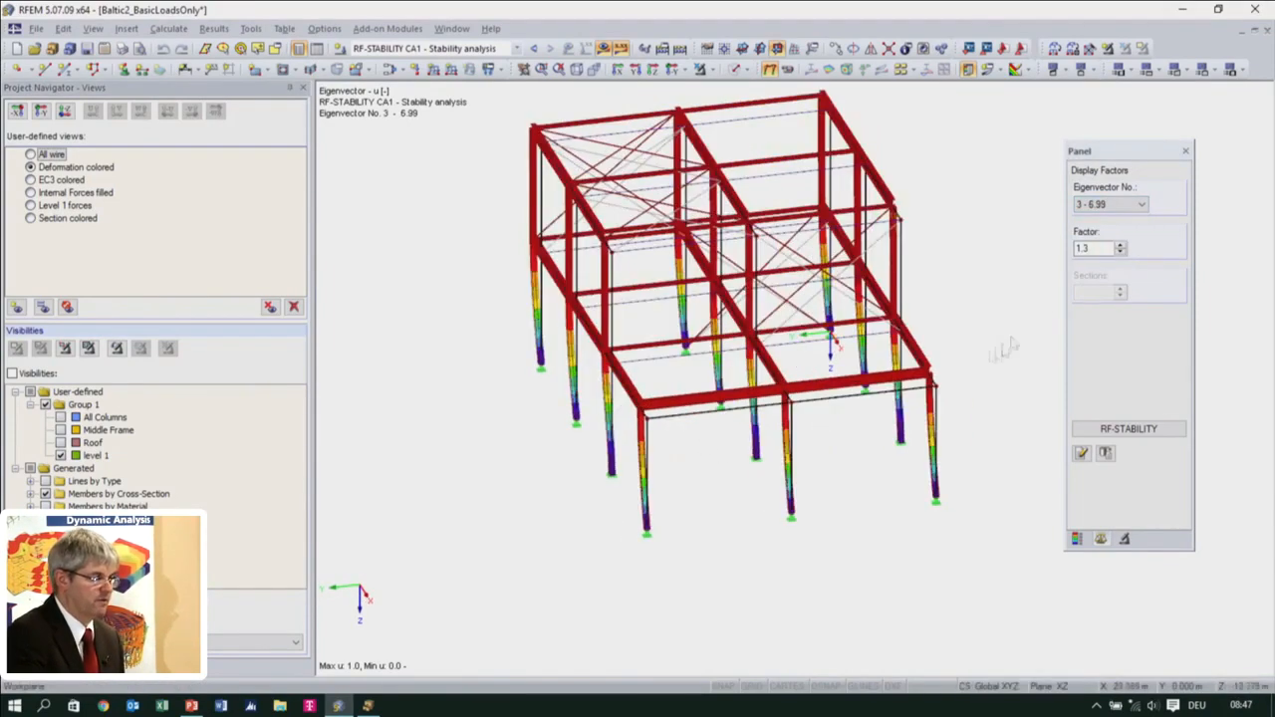
middle_click_drag(762, 514, 981, 455, "ctrl")
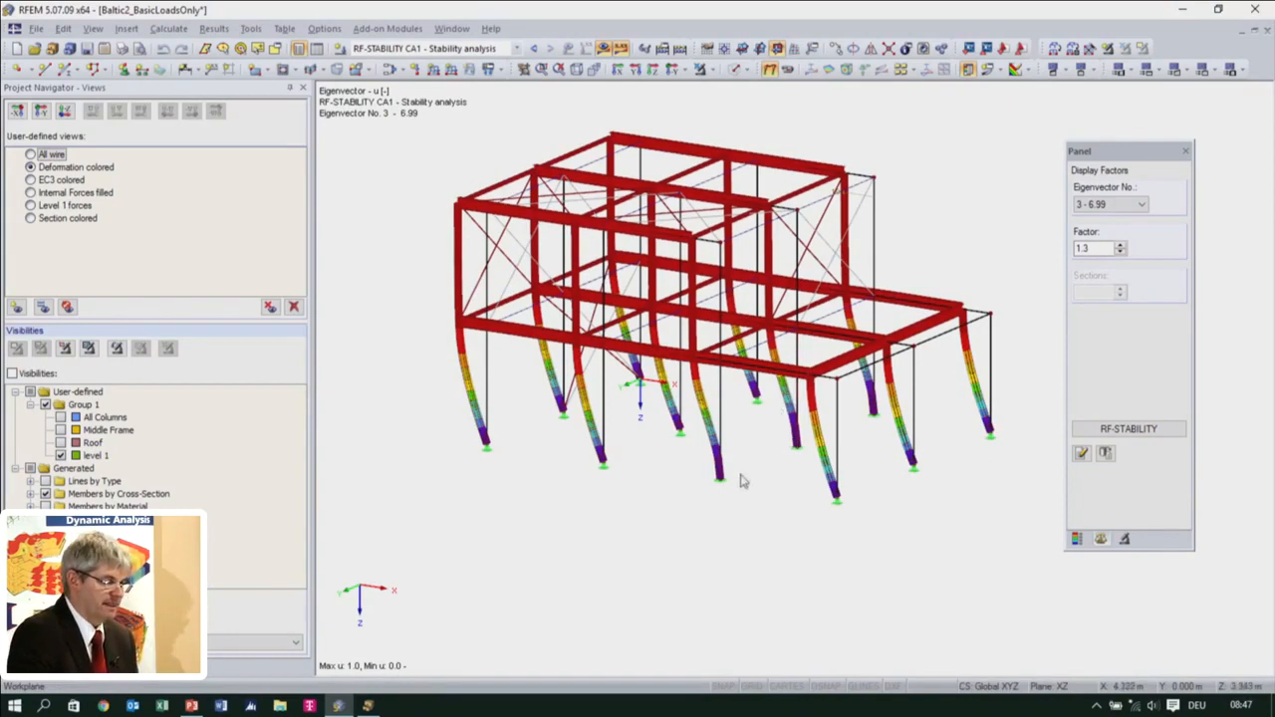
Set up an RF-IMP case based on the RF-STABILITY CA1 buckling mode, describe its load case as Imperfection in +Y and save the case
left_click(27, 669)
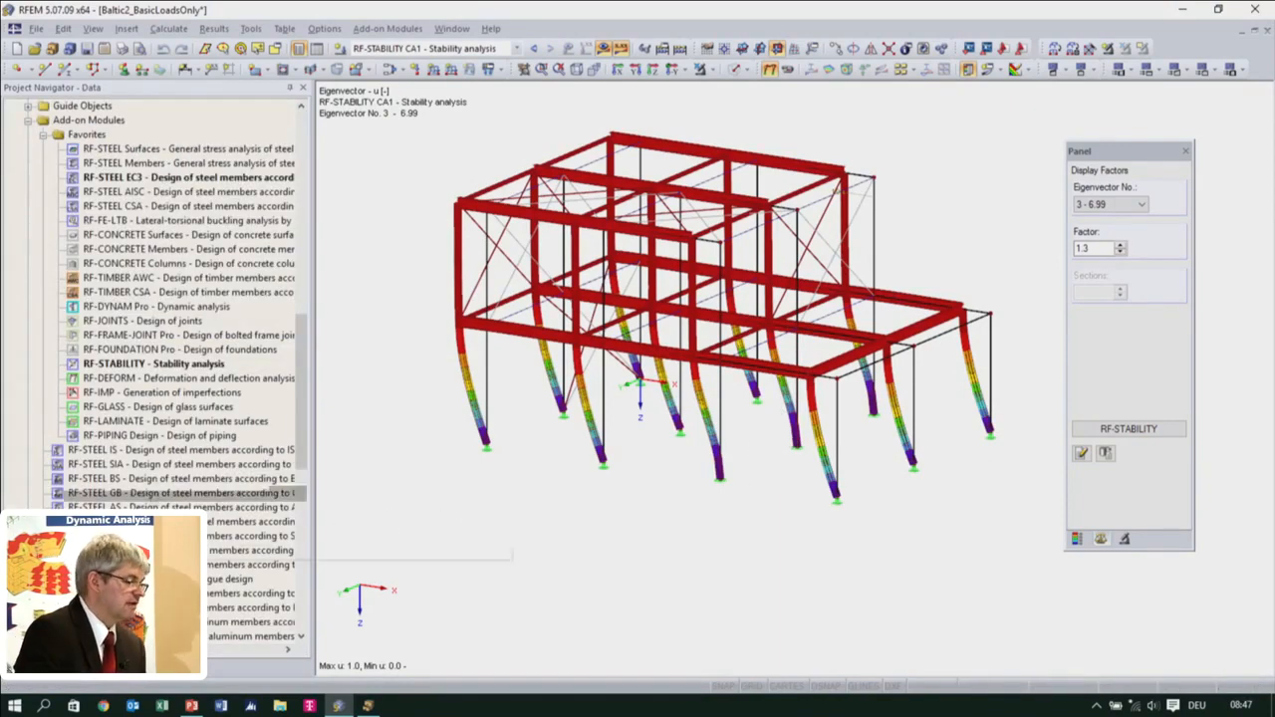
left_click(134, 394)
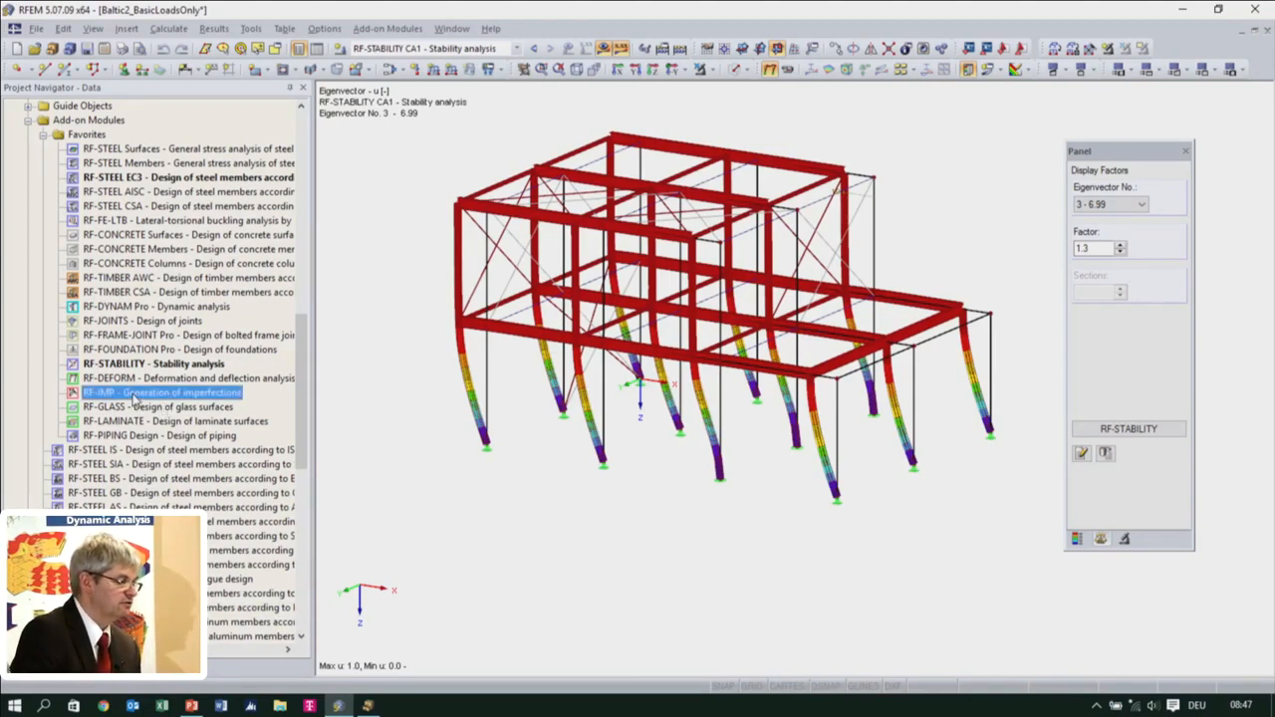
double_click(135, 395)
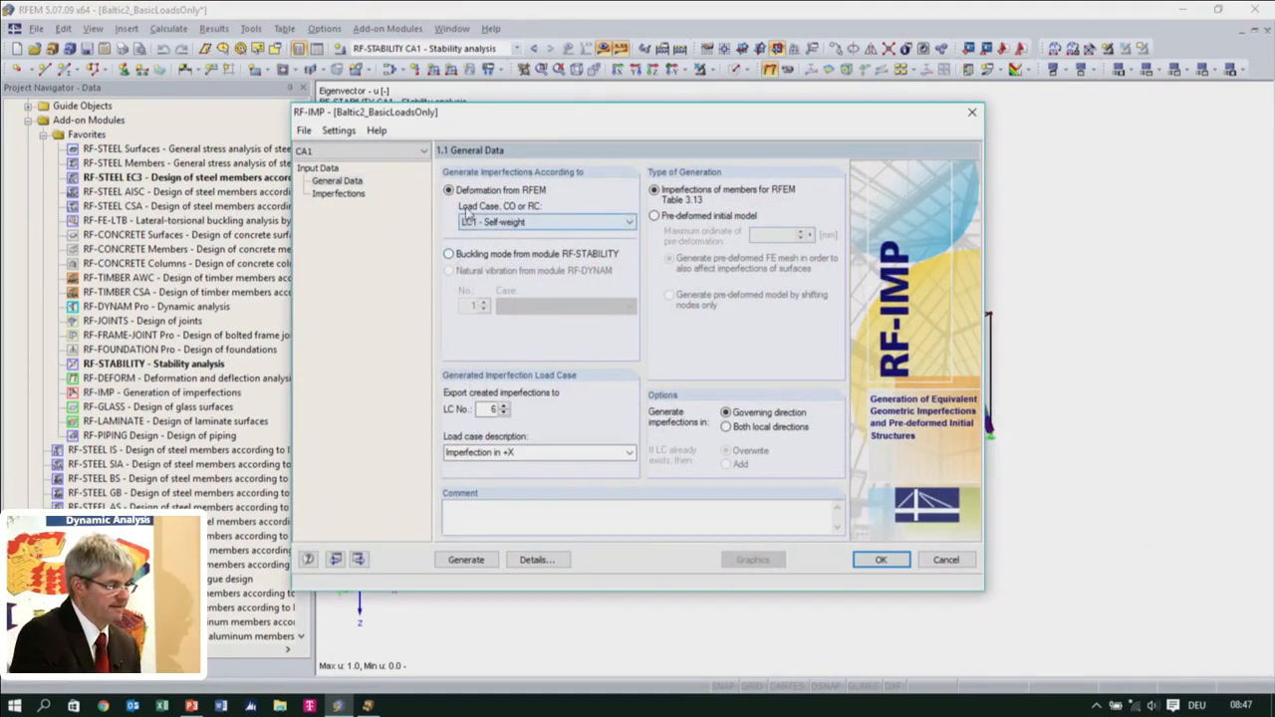
left_click(450, 254)
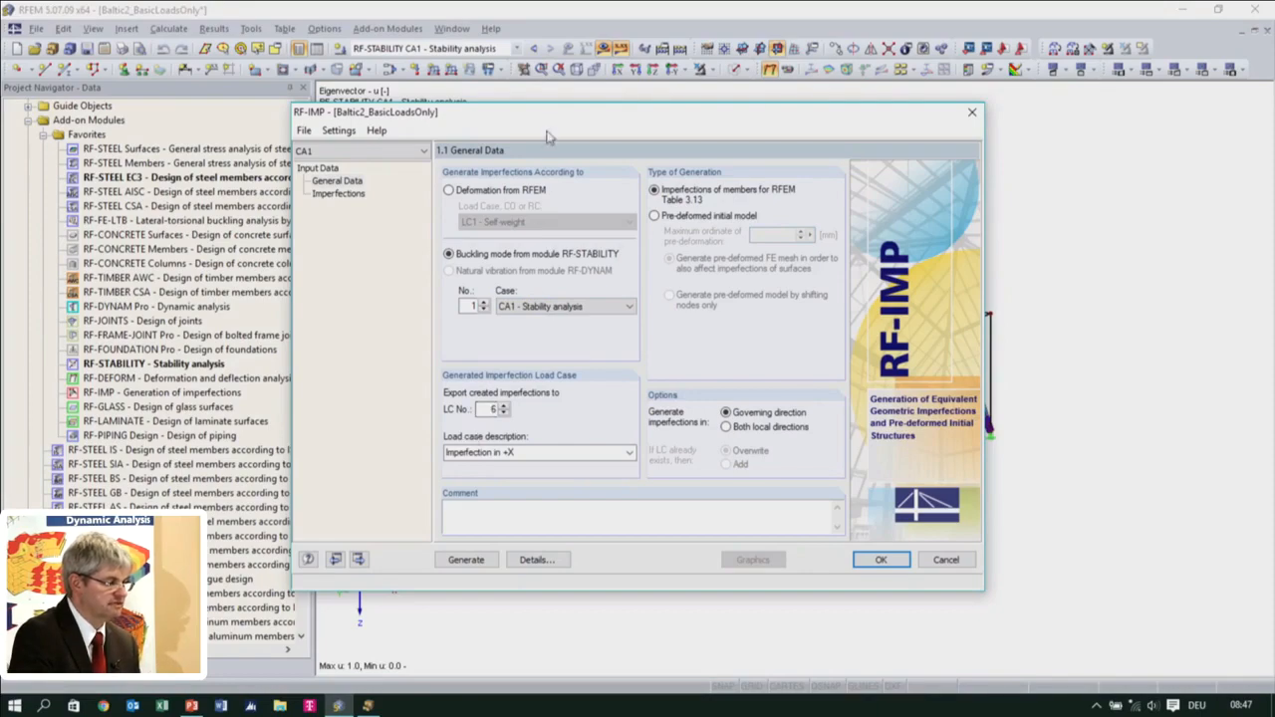
left_click_drag(623, 127, 769, 112)
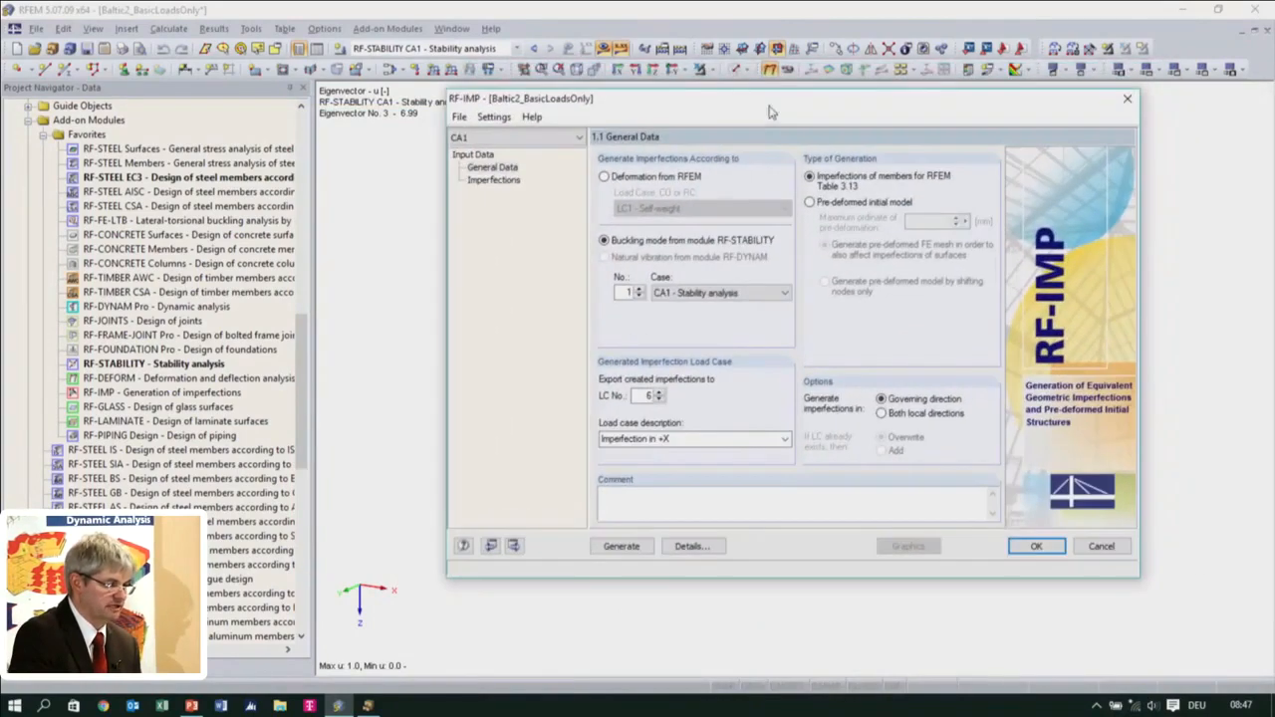
left_click(763, 439)
left_click(757, 476)
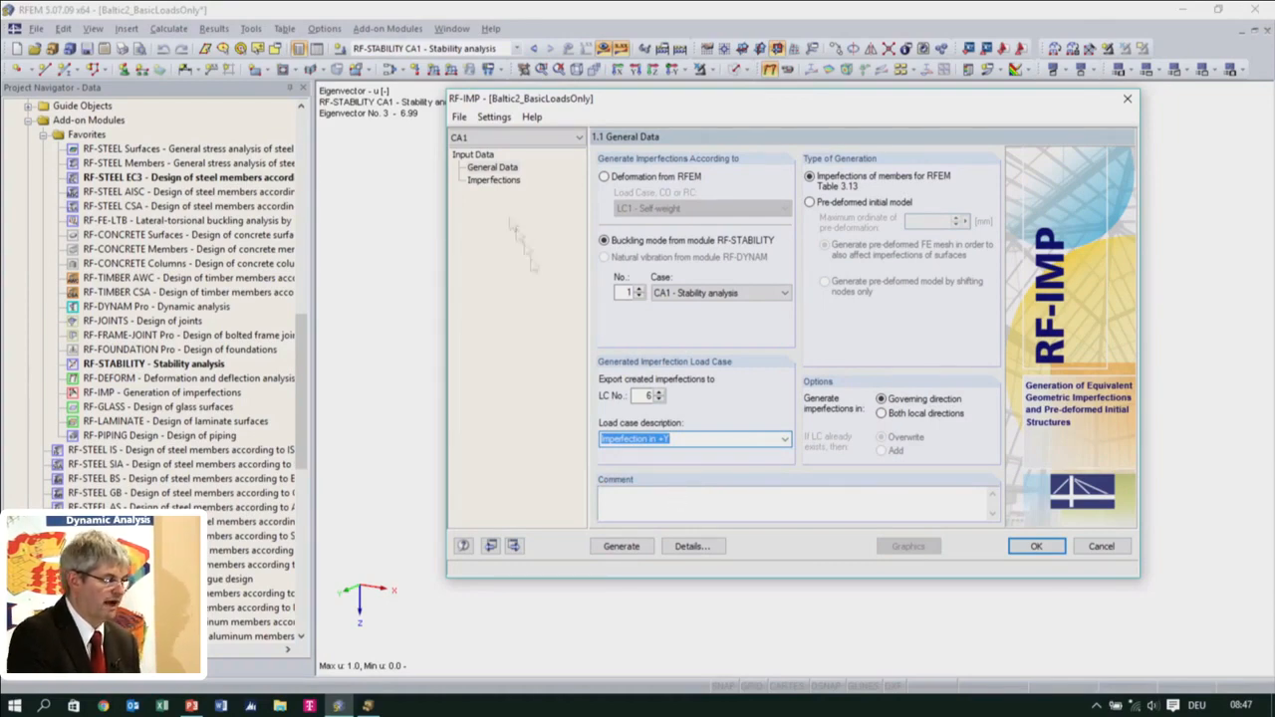
left_click(1059, 549)
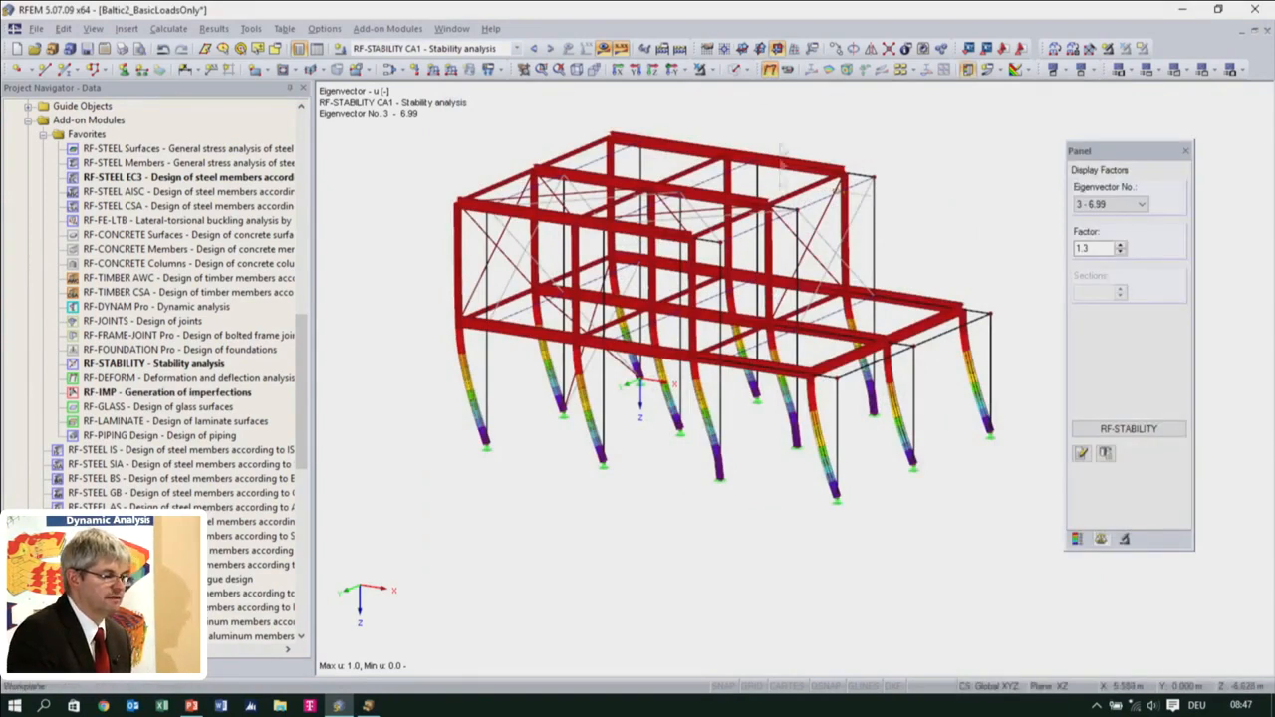
Hide the RF-STABILITY eigenvector results so that only the wireframe model is displayed
left_click(608, 53)
middle_click_drag(661, 430, 558, 419, "ctrl")
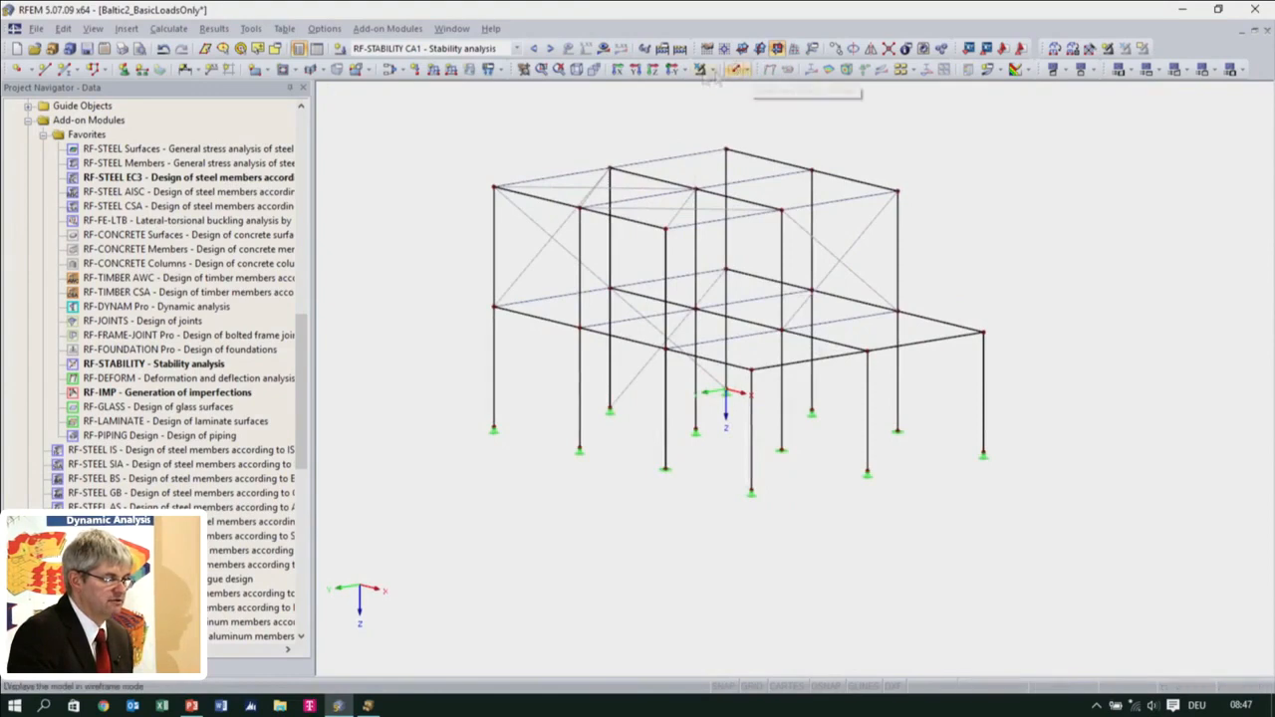
left_click(603, 48)
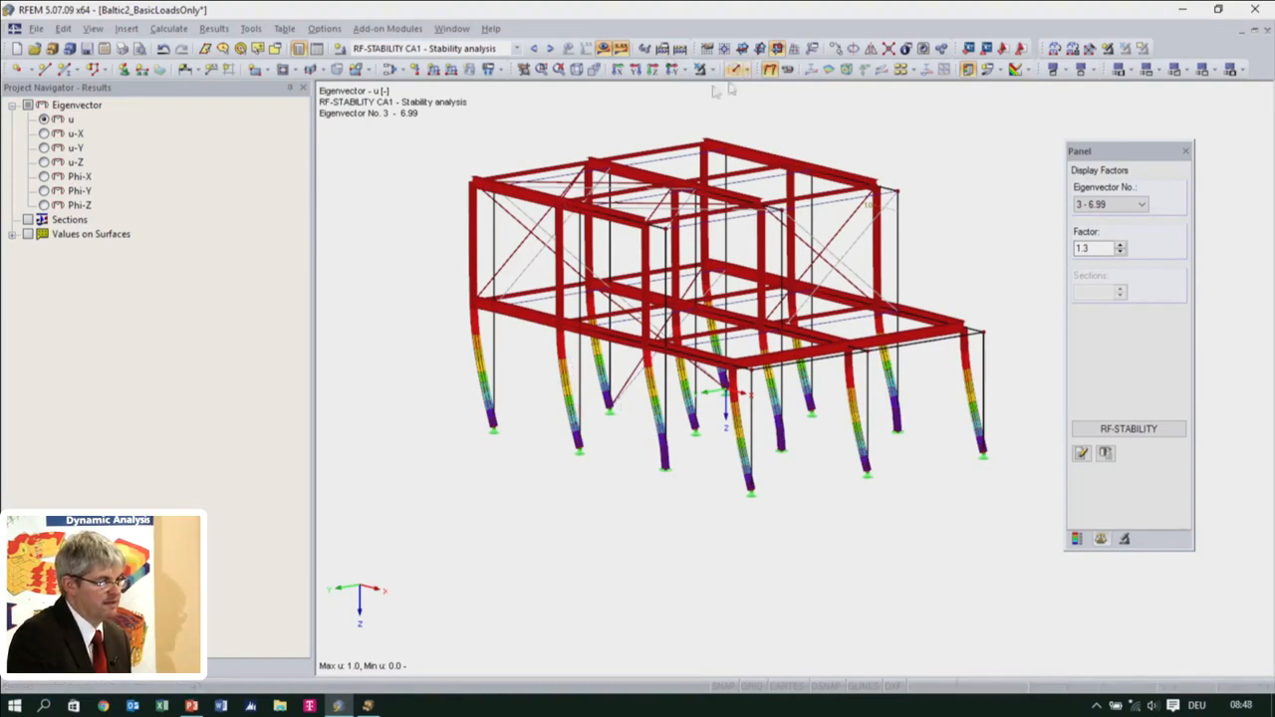
left_click(603, 52)
middle_click_drag(606, 361, 730, 304, "ctrl")
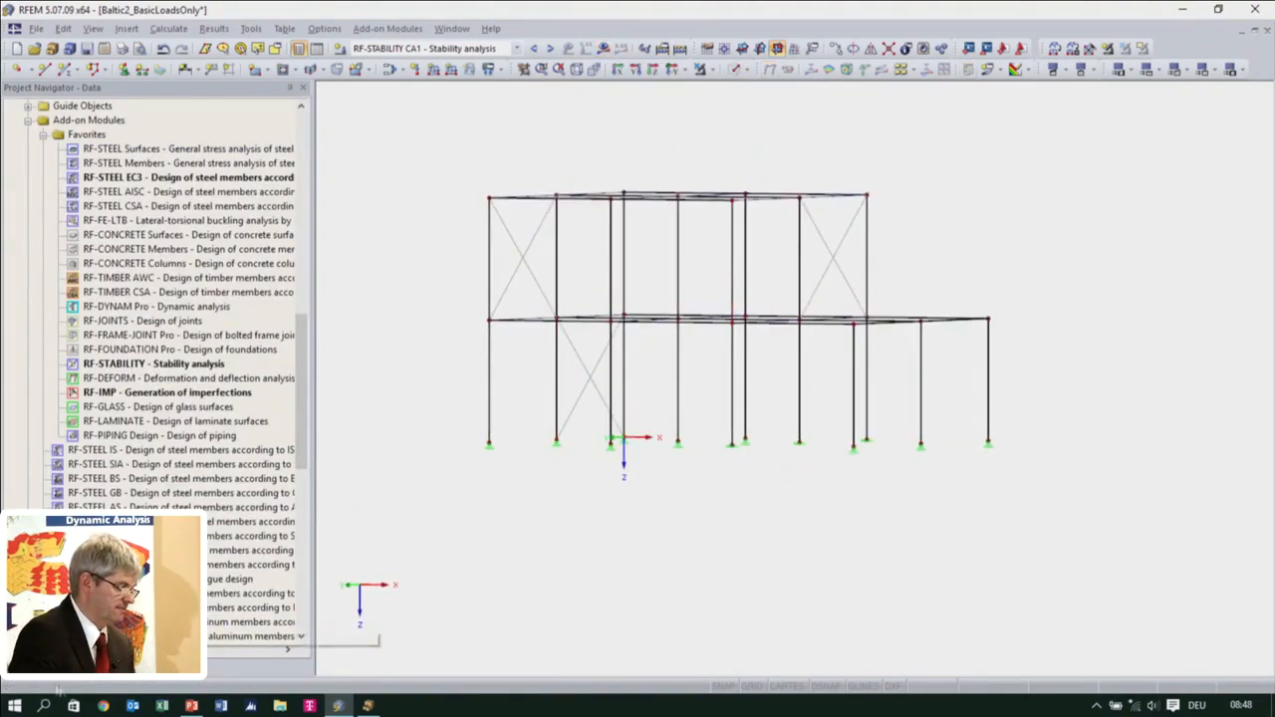
Restrict the visible members to those with cross-section 1 - HEA 200 using the generated visibilities
left_click(132, 669)
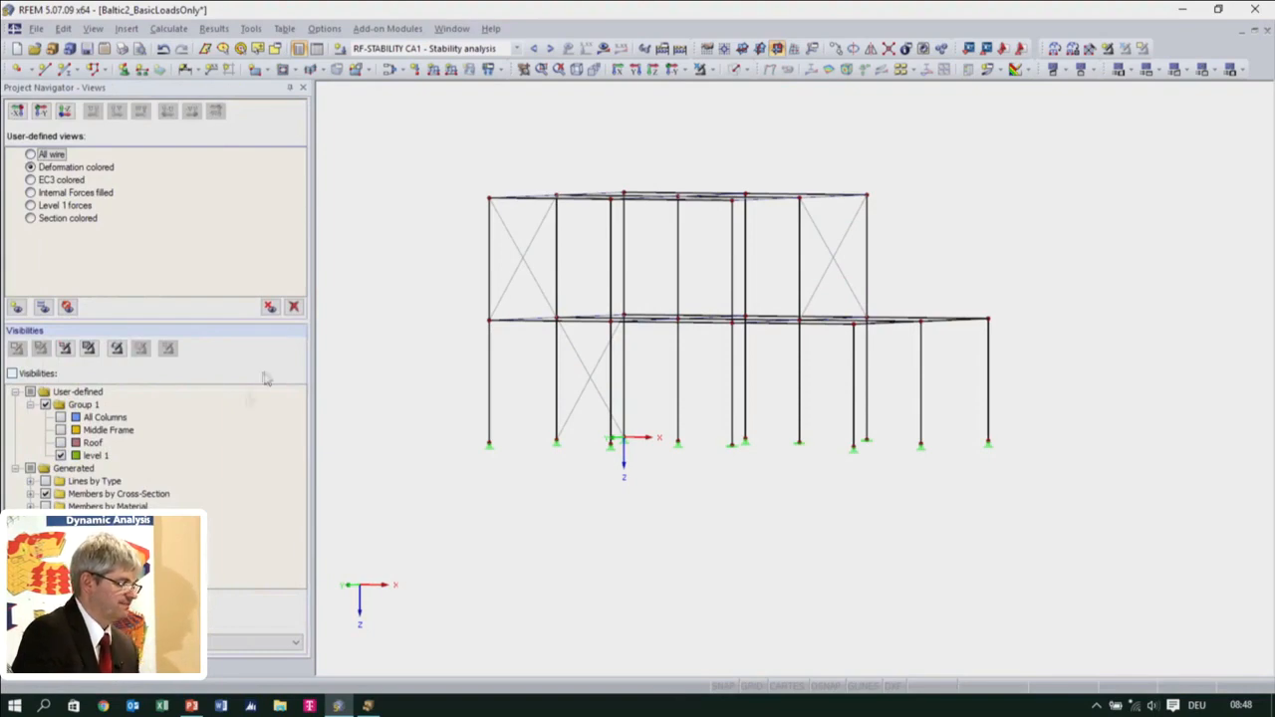
left_click(31, 494)
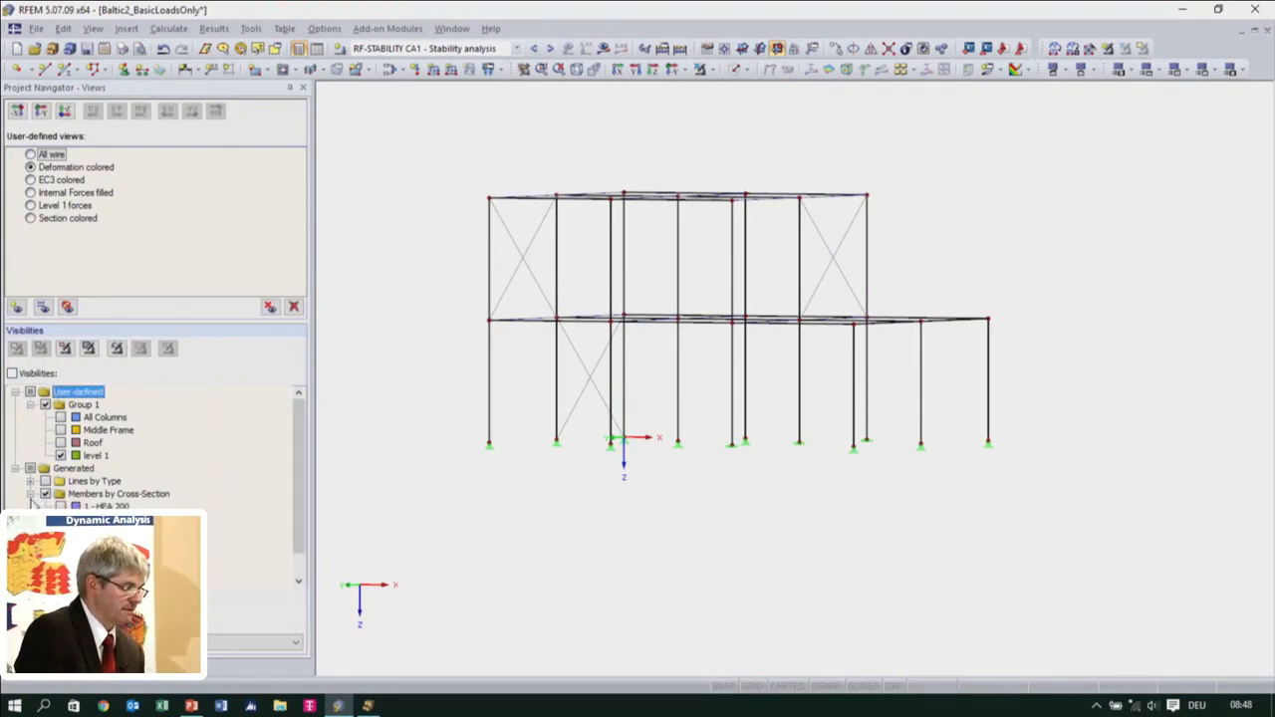
left_click(61, 507)
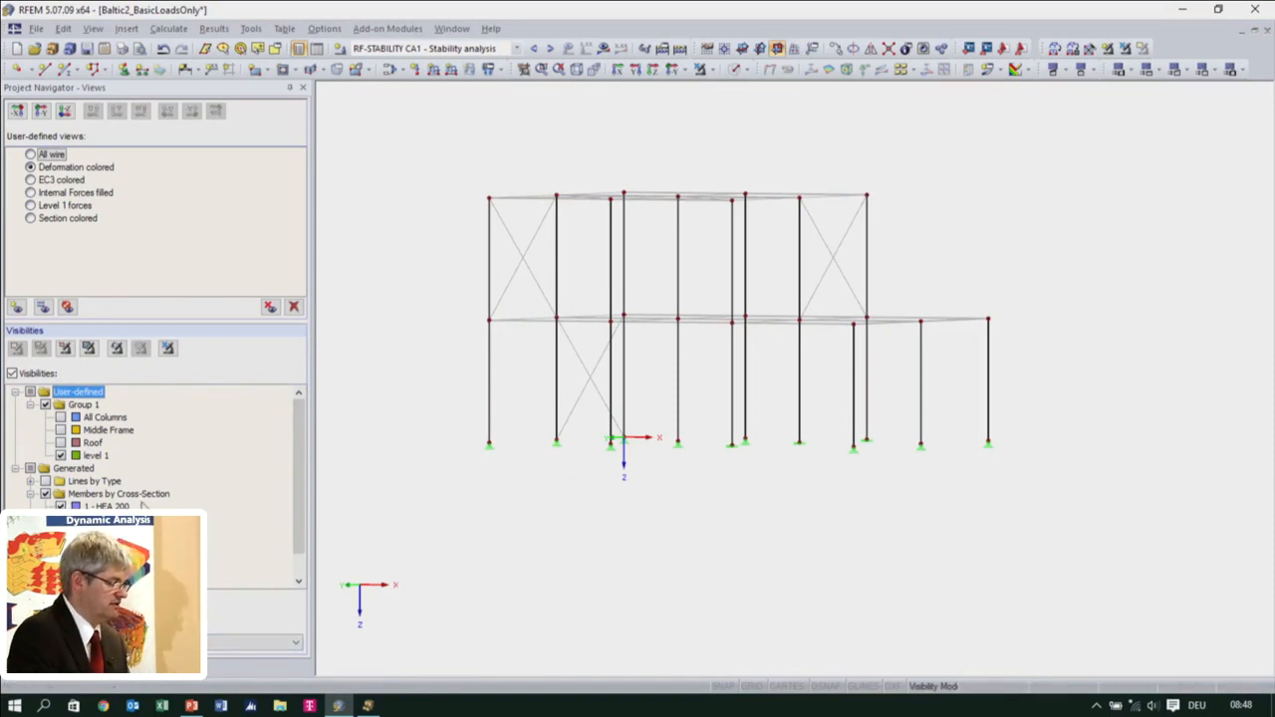
Select all visible HEA 200 columns, create sets of continuous members from them, and clear the selection
middle_click_drag(608, 468, 617, 421, "ctrl")
left_click_drag(447, 127, 1056, 525)
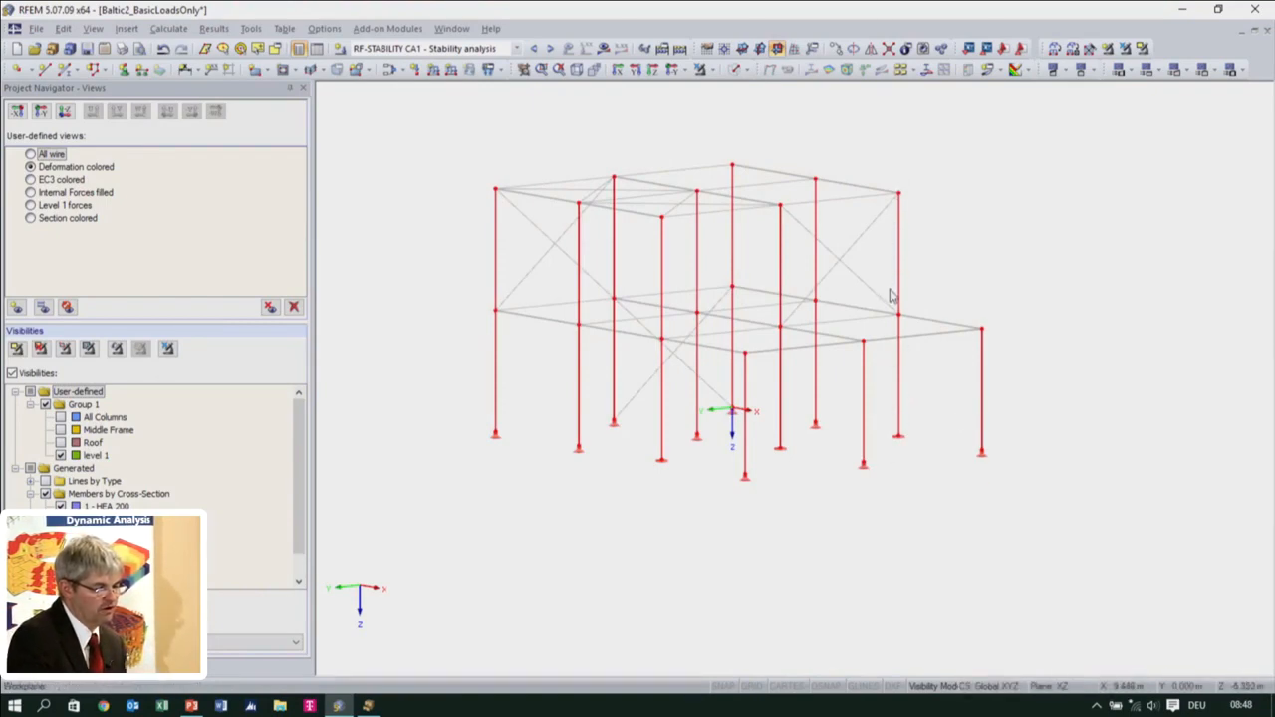
right_click(899, 403)
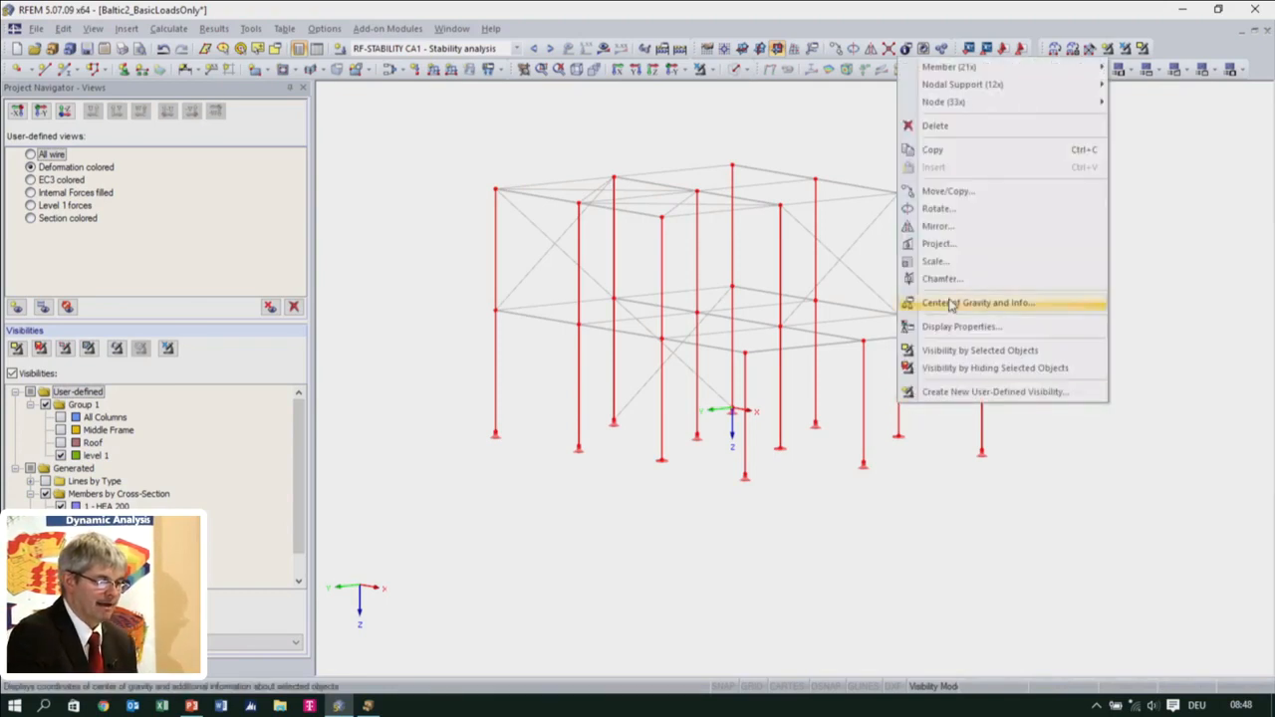
mouse_move(969, 68)
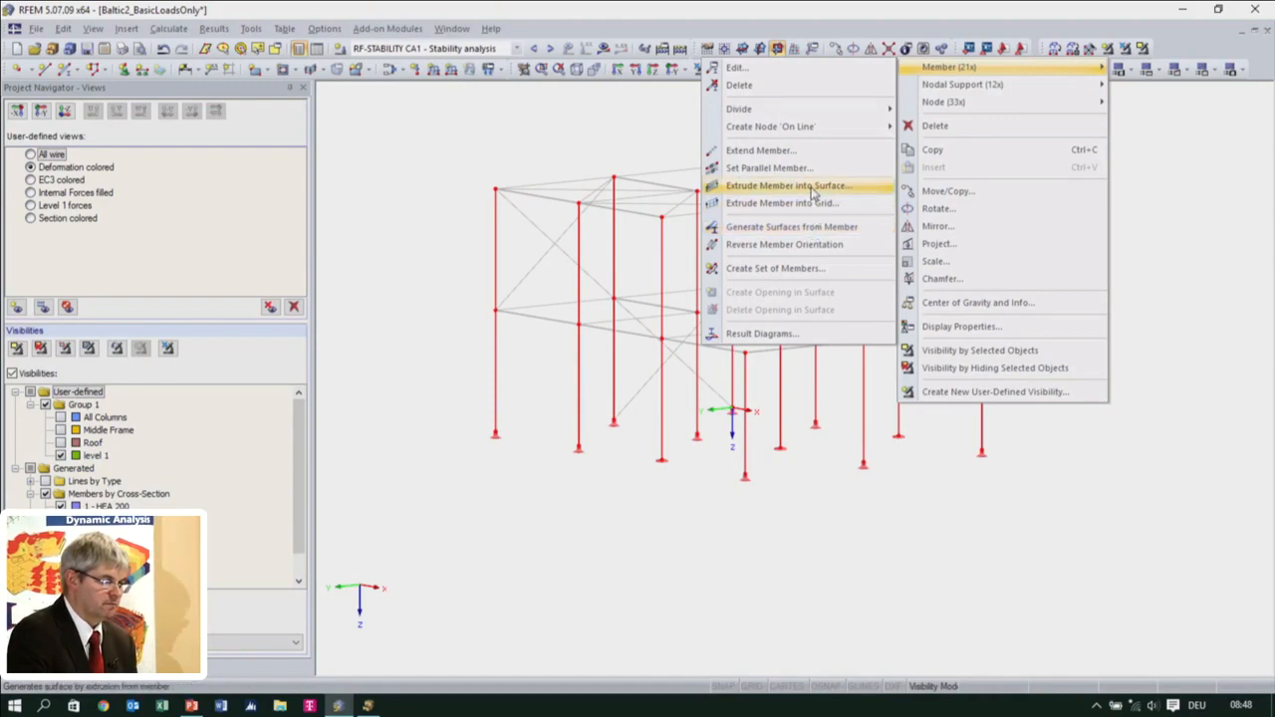
left_click(775, 268)
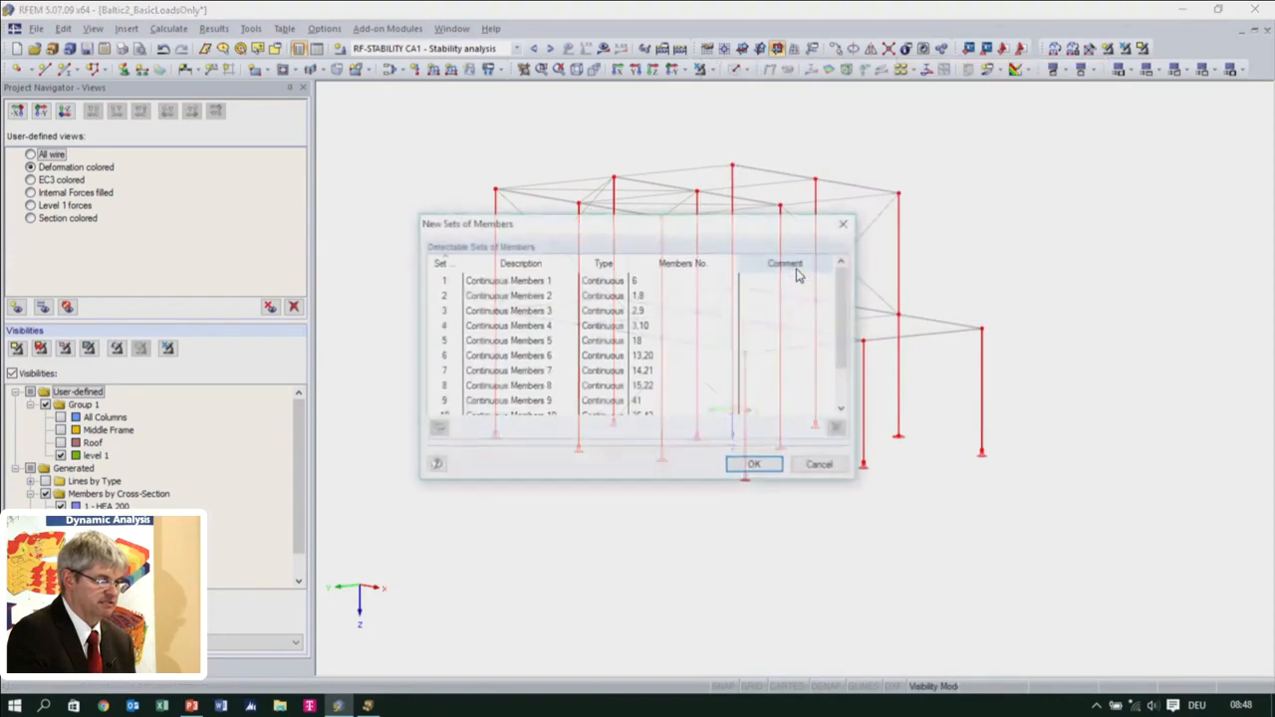
left_click(757, 467)
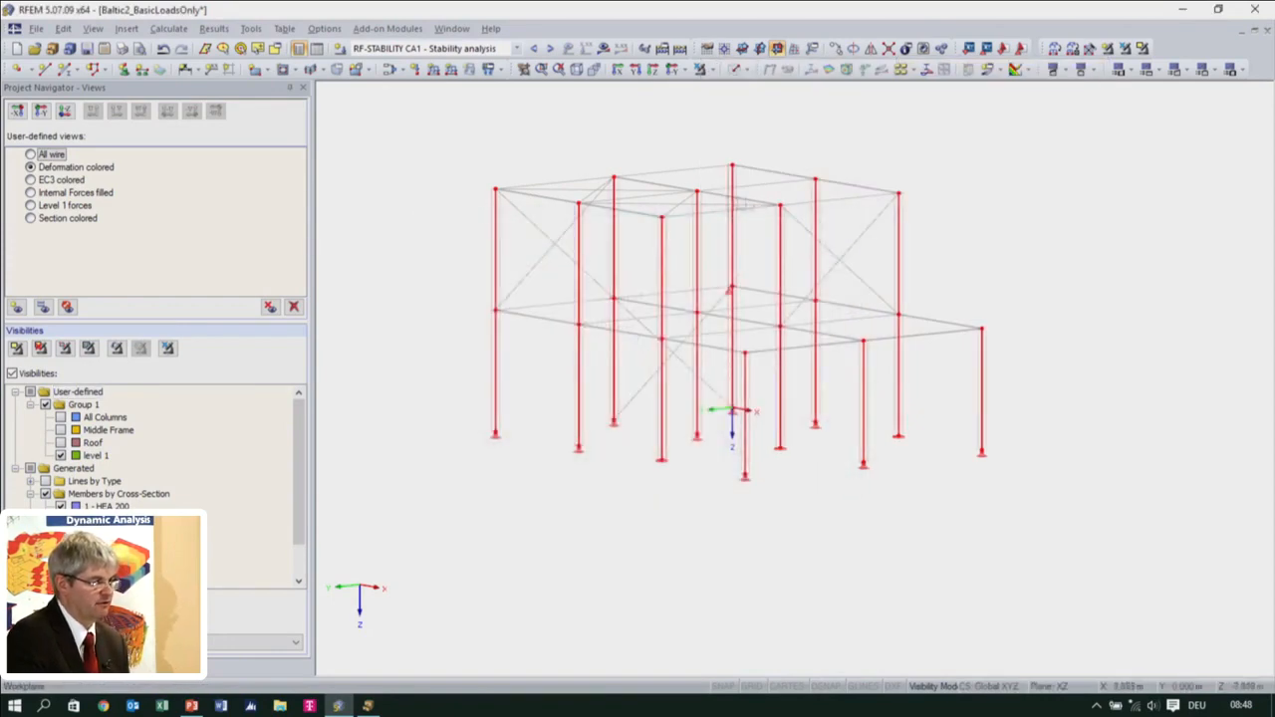
left_click(640, 505)
middle_click_drag(654, 478, 717, 514, "ctrl")
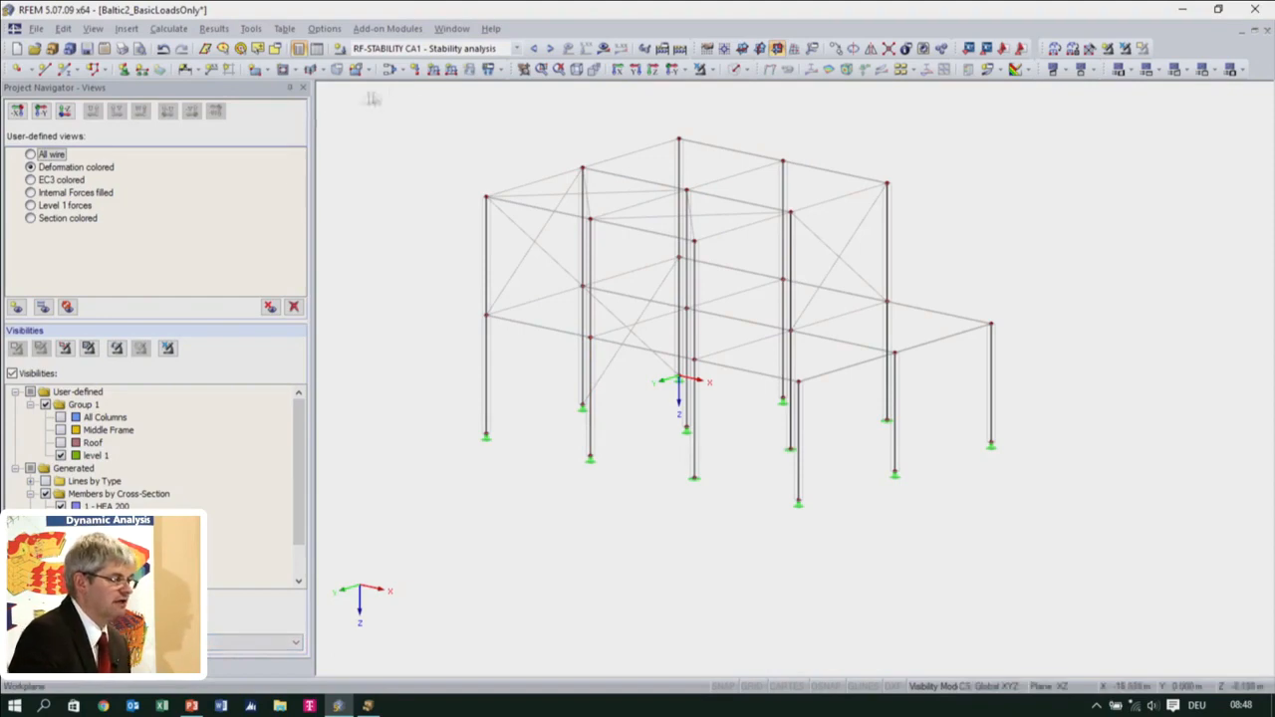
Reopen RF-IMP CA1 from the load case list and import all sets of members for imperfection generation
left_click(428, 48)
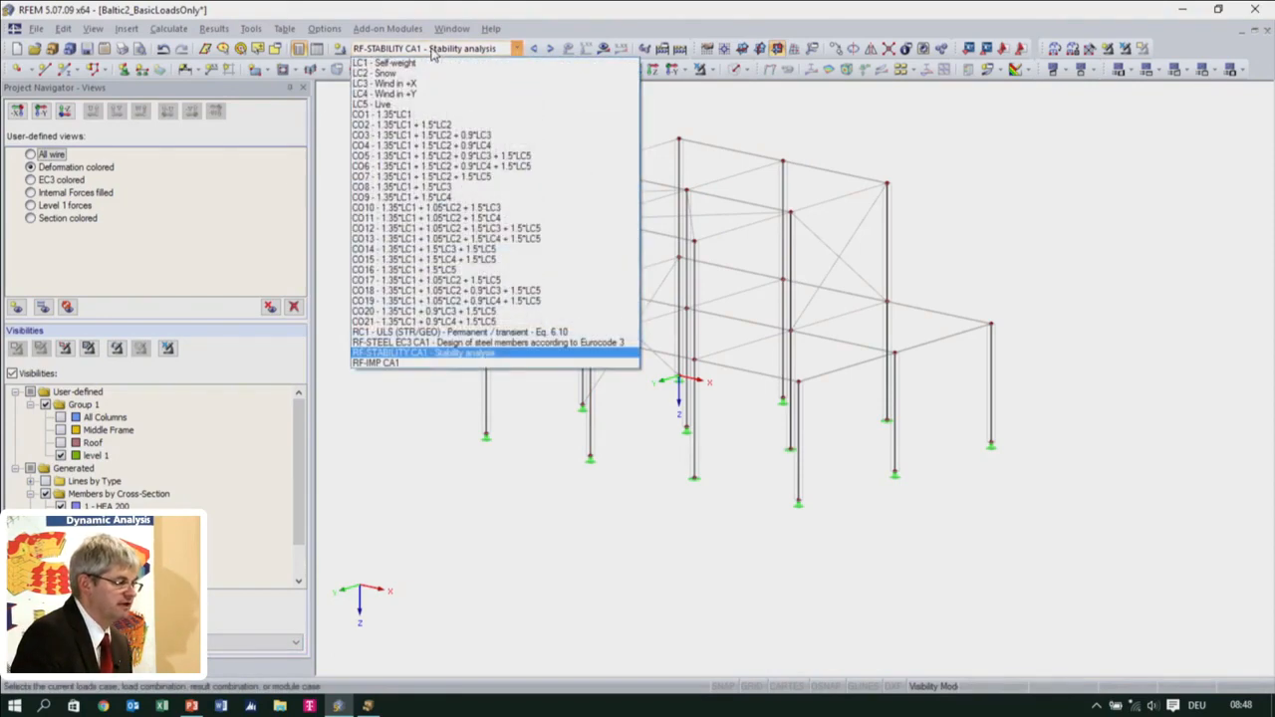
left_click(396, 363)
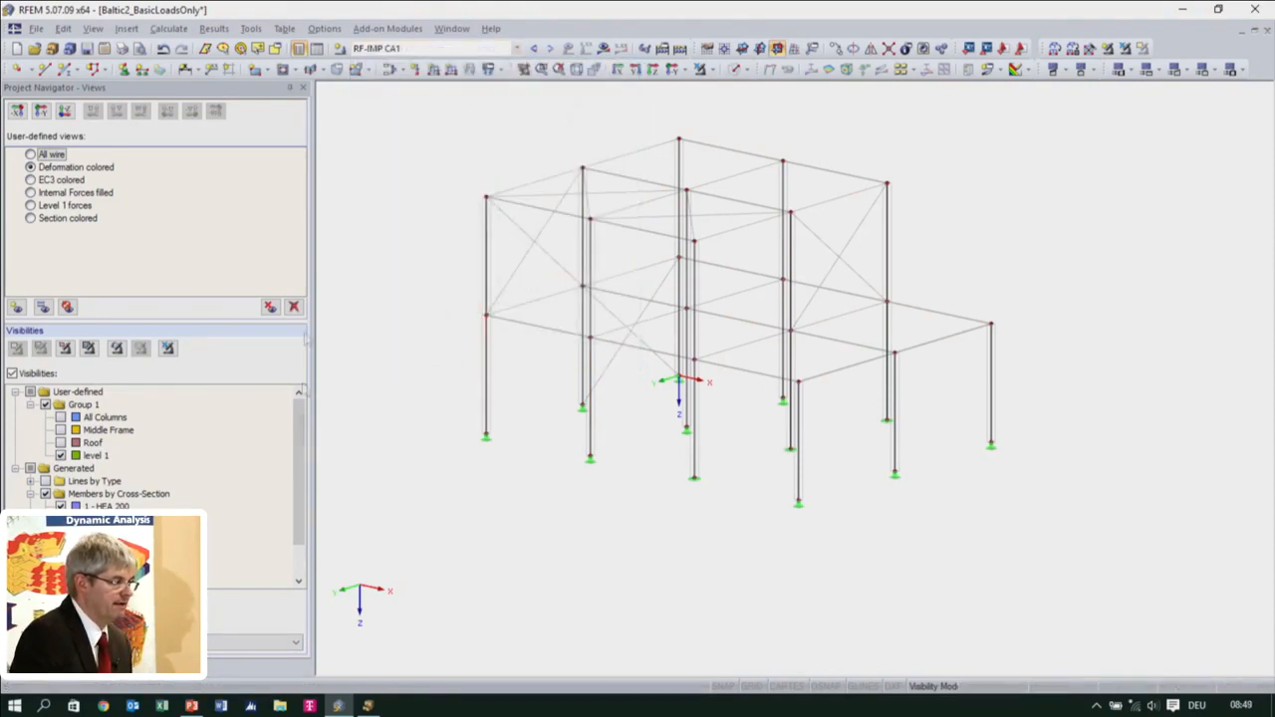
left_click(391, 31)
left_click(400, 47)
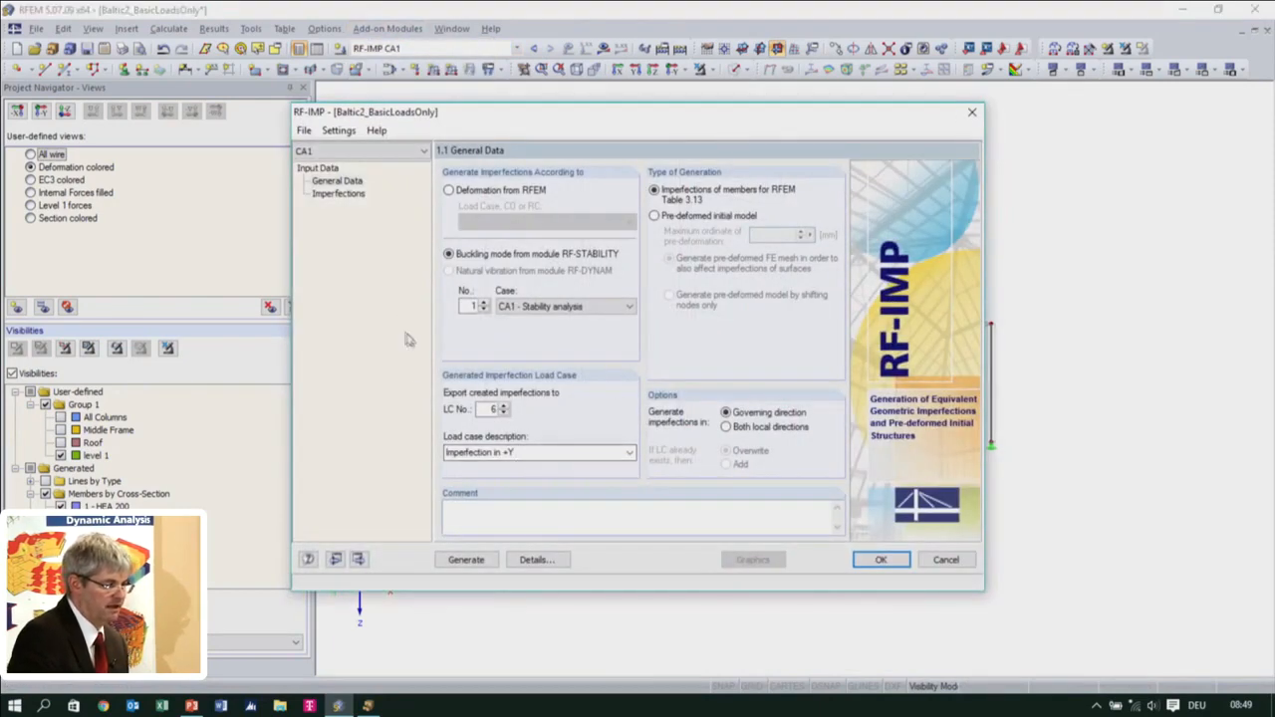
left_click(338, 194)
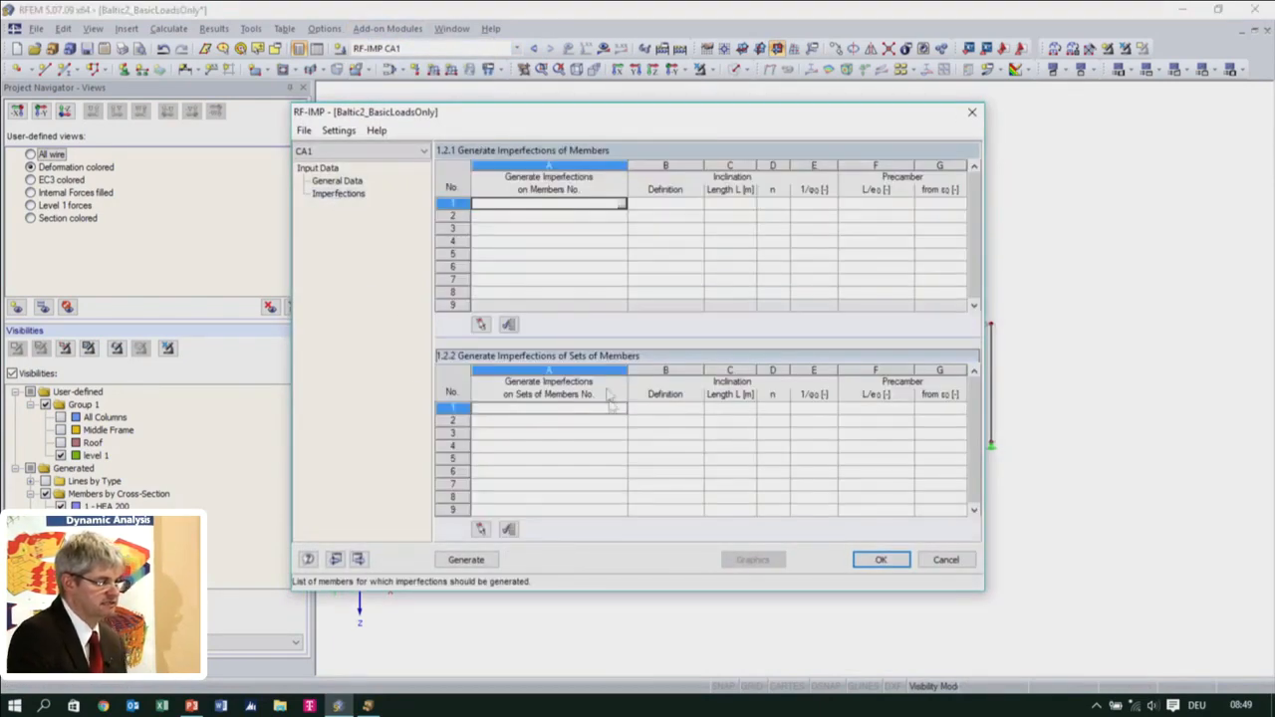
left_click(509, 531)
For the first member set row, choose EN 1993-1-1: 2005-07 (Eurocode 3) as inclination definition and EN 1993-1-1 Plastic as precamber
left_click(688, 413)
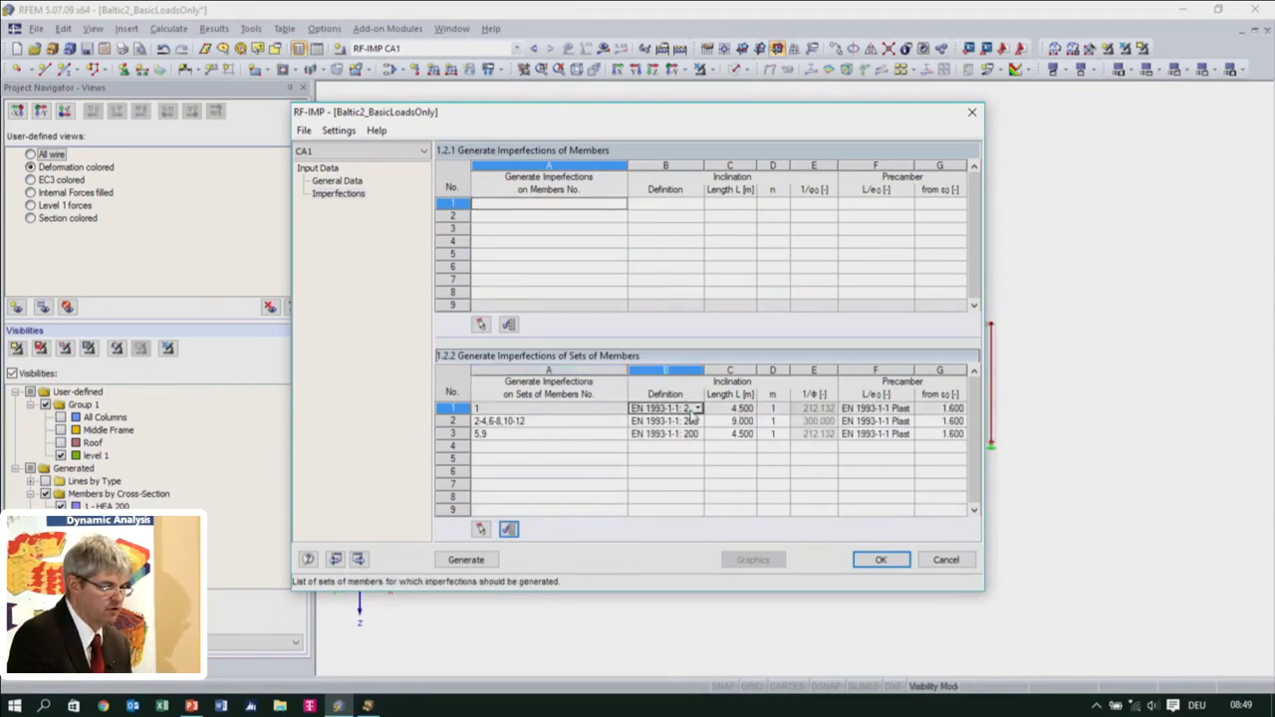
left_click(698, 410)
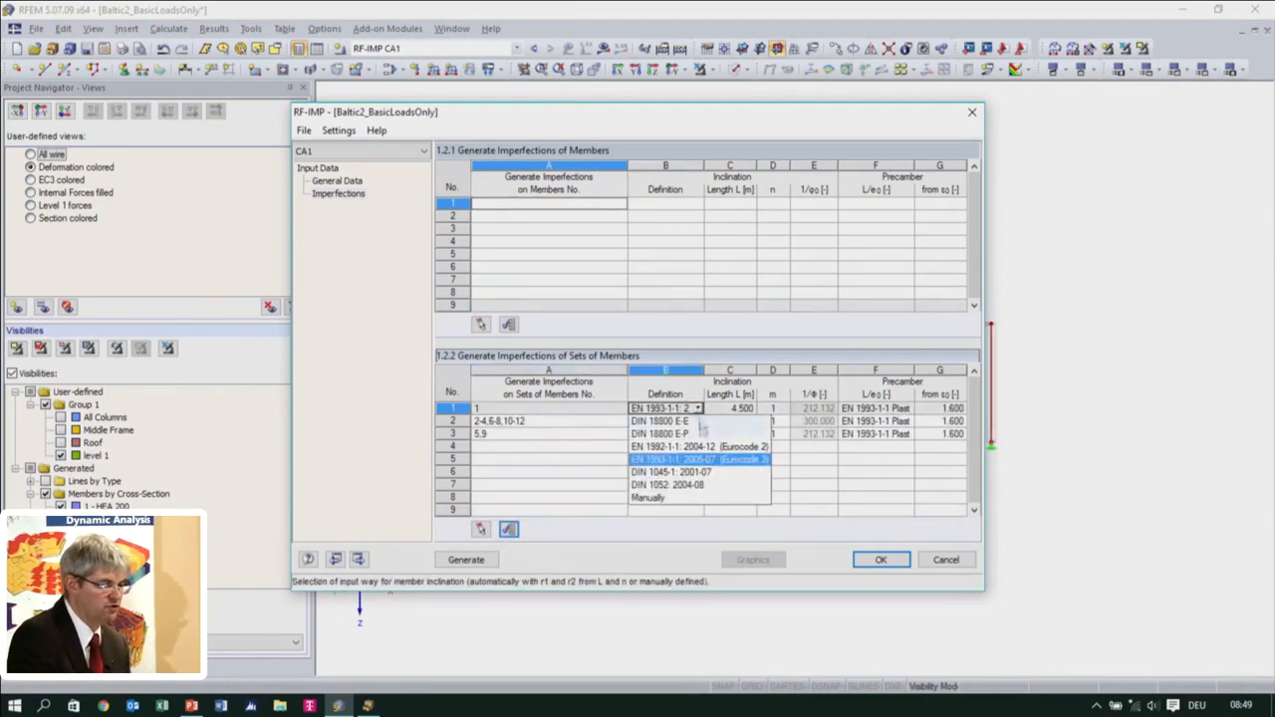
left_click(698, 460)
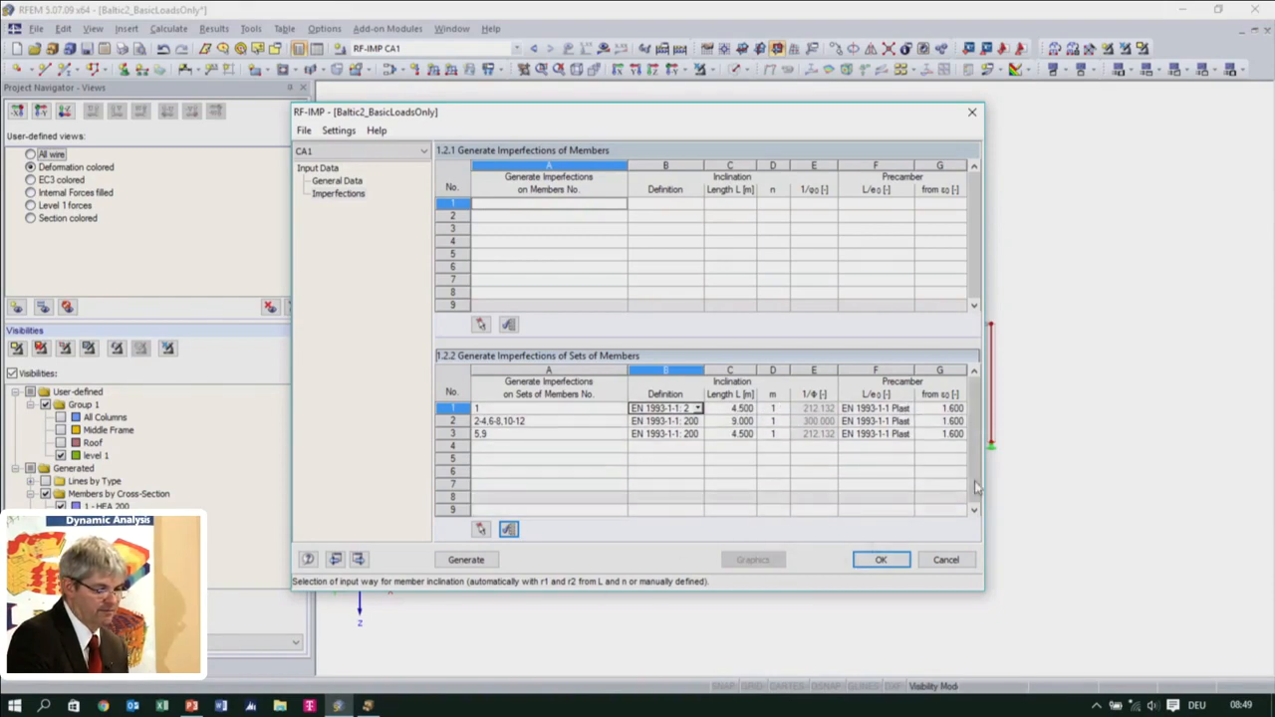
left_click(895, 410)
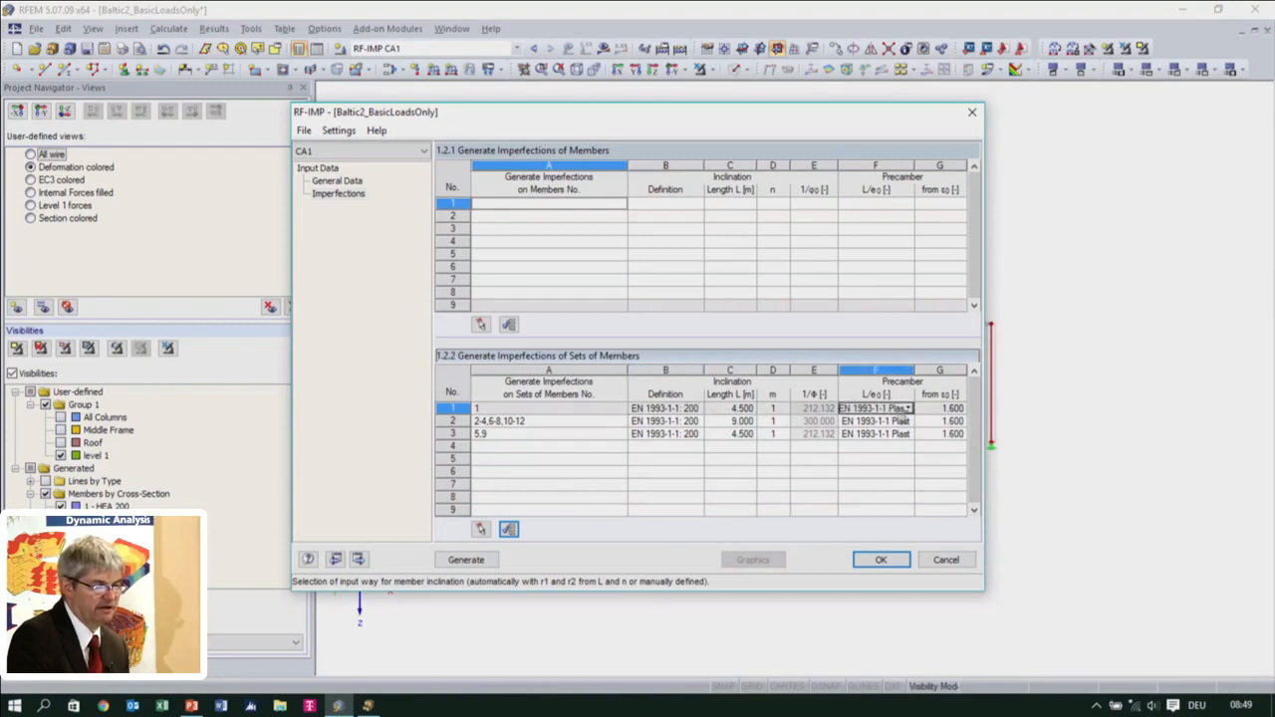
left_click(907, 410)
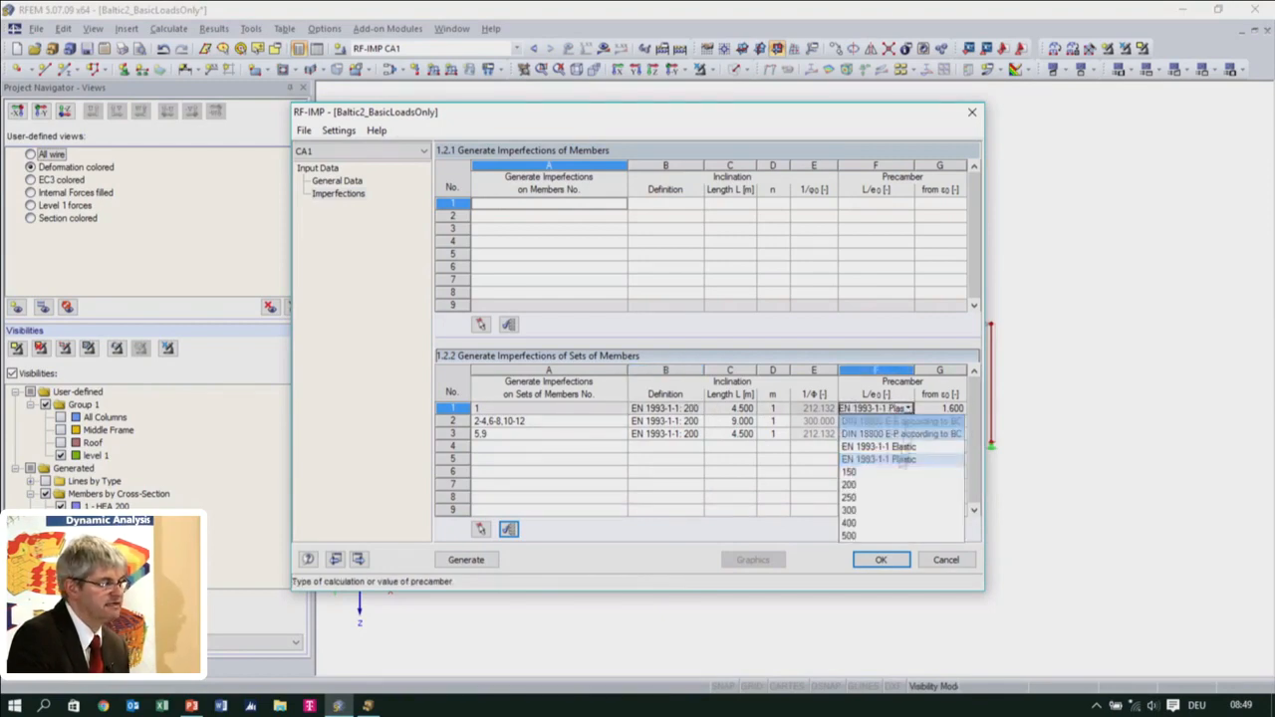
left_click(896, 461)
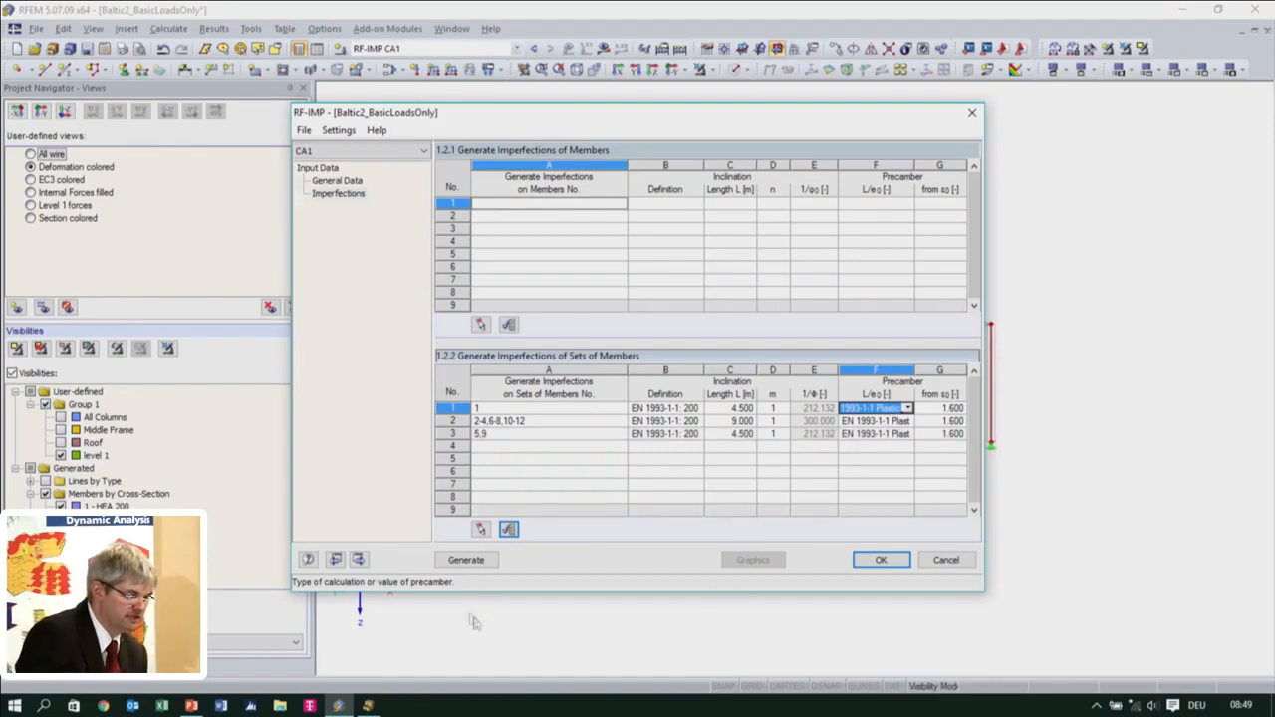
Generate the imperfections for the sets of members and export them from the graphical display to load case LC6
left_click(466, 560)
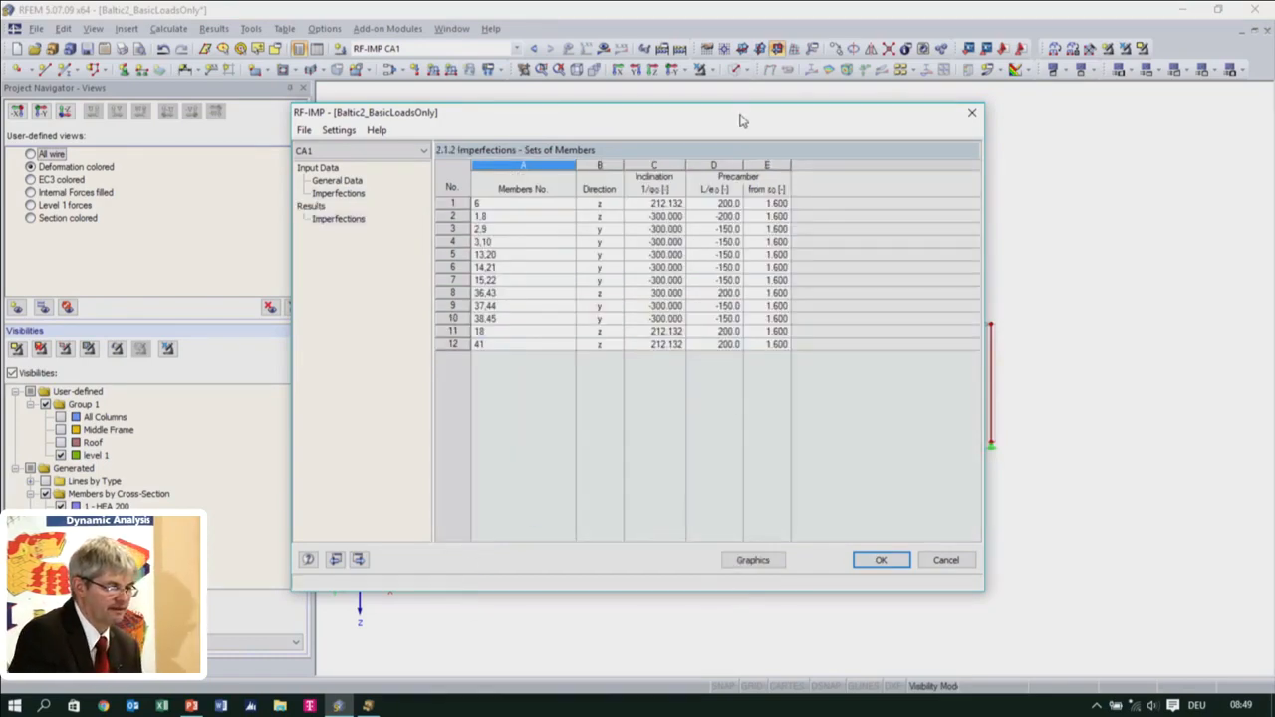
left_click(765, 563)
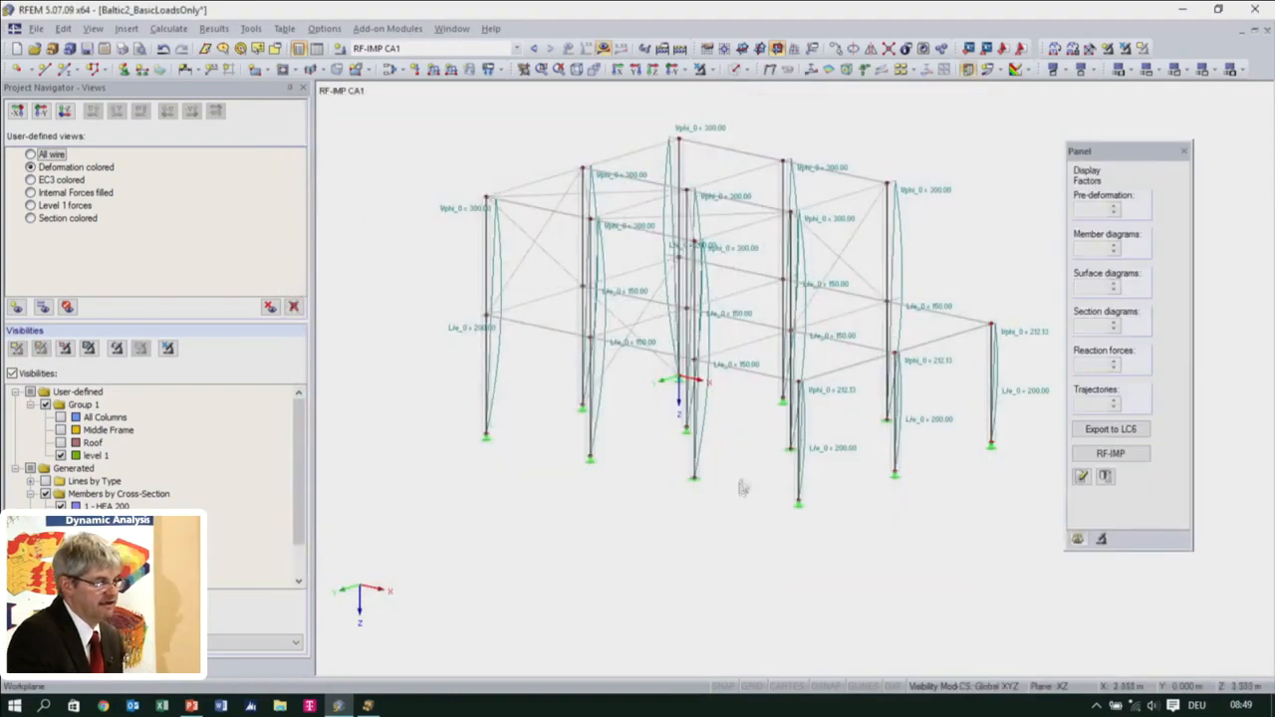
middle_click_drag(763, 469, 703, 501, "ctrl")
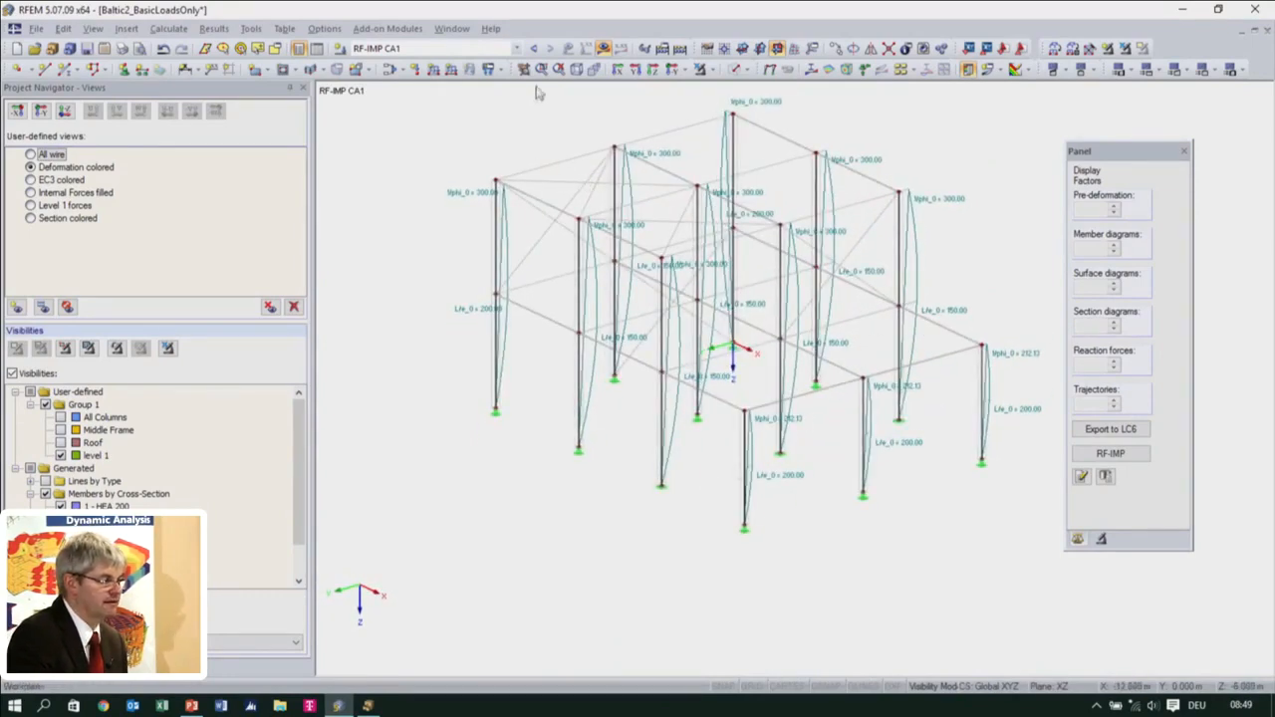
left_click(1111, 428)
left_click(1068, 377)
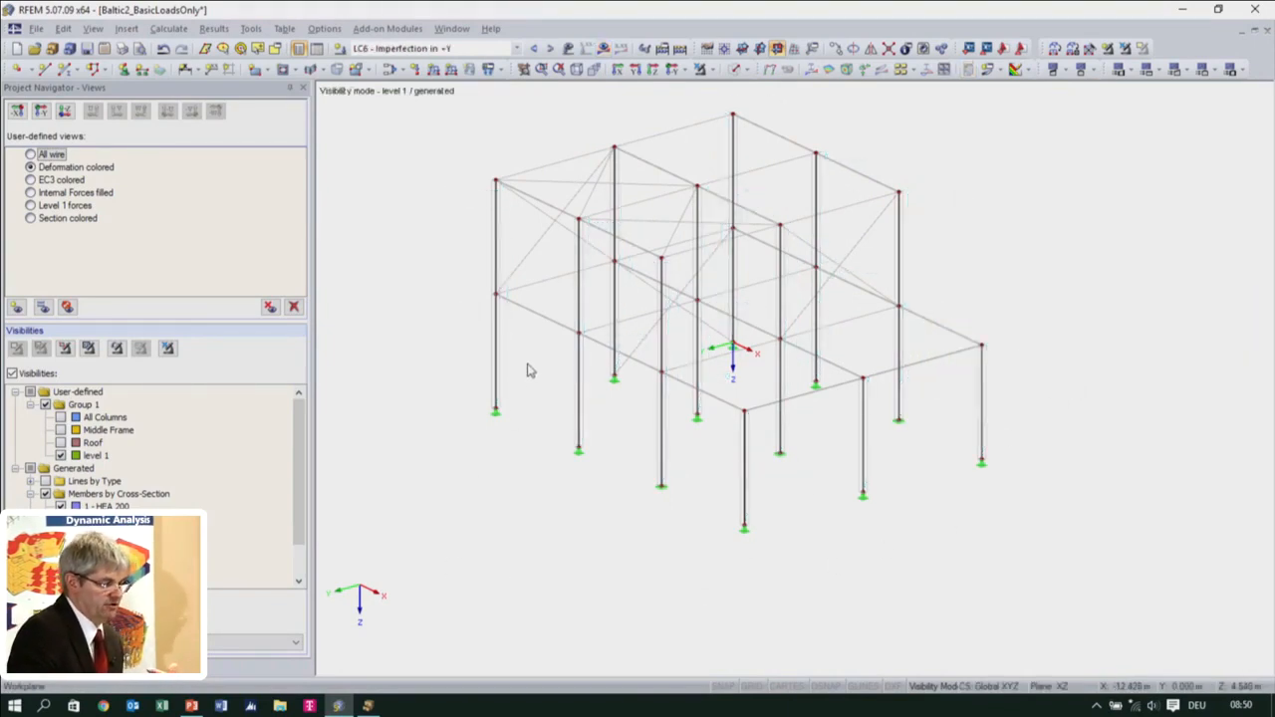
Reopen RF-IMP and copy case CA1 to a new case No. 2 with the description "Imperfection in x"
scroll(398, 409, "down", 3)
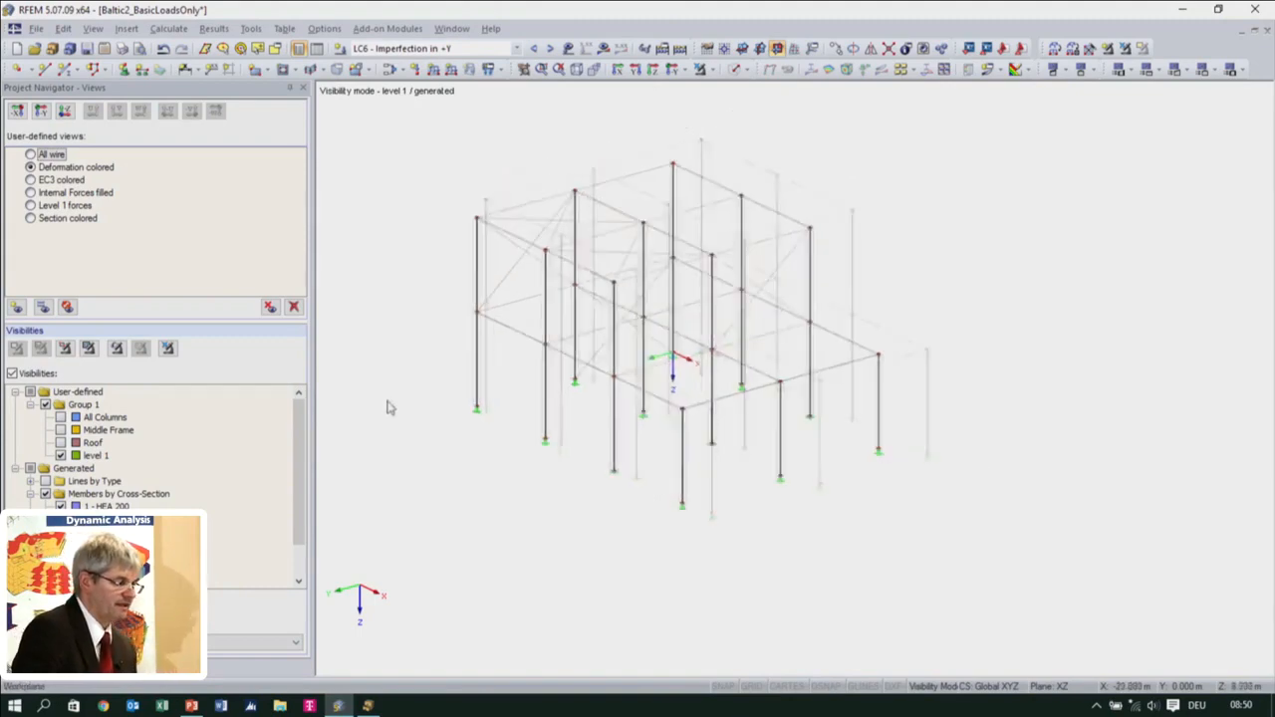
middle_click_drag(441, 441, 429, 395)
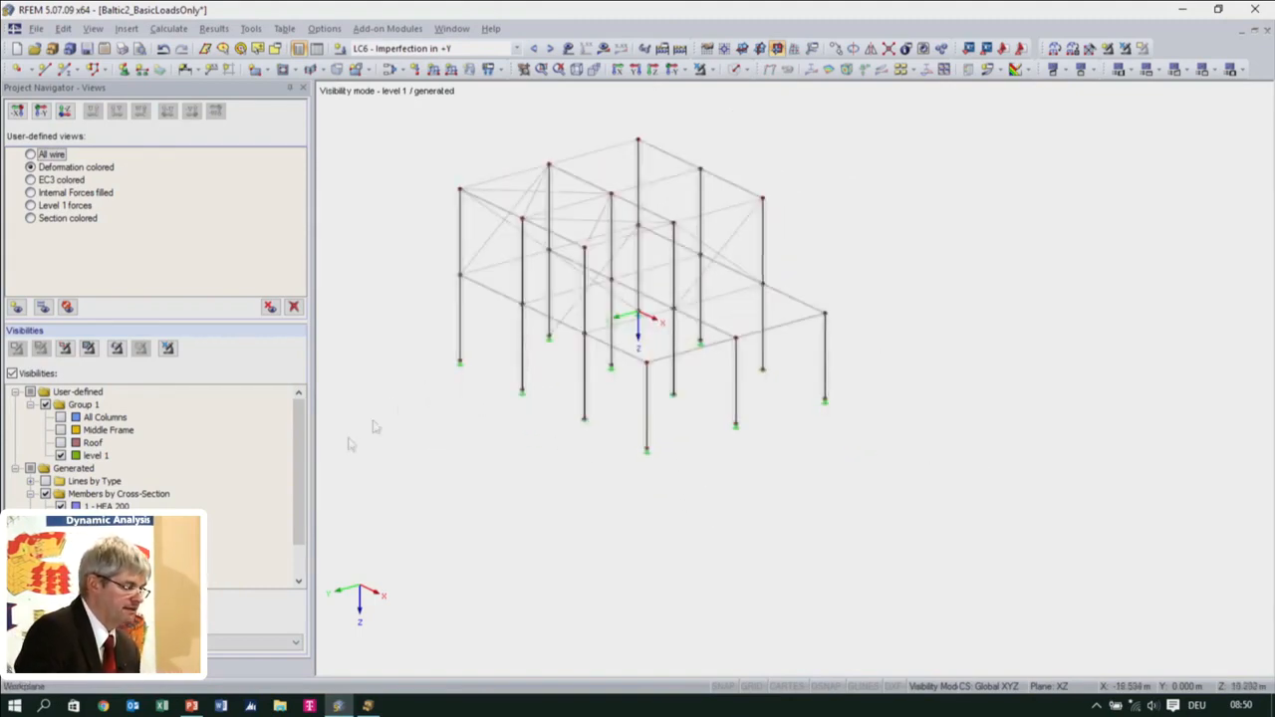
left_click(25, 669)
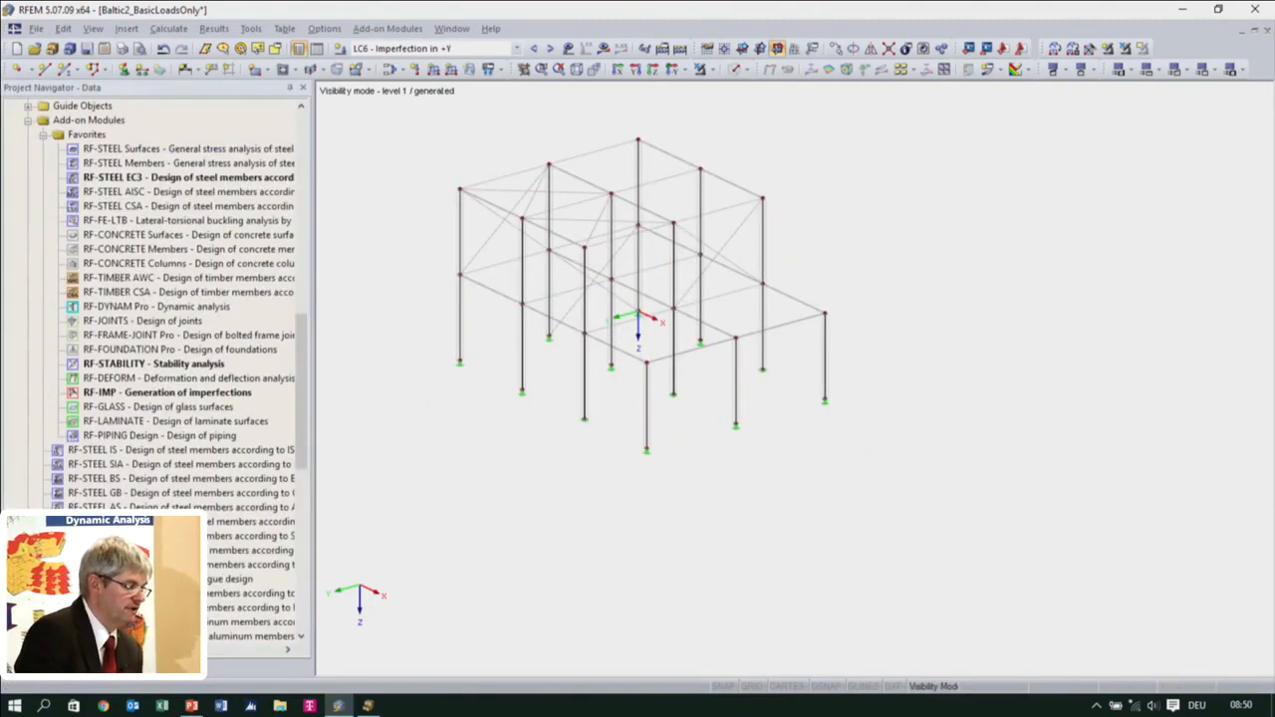
double_click(135, 395)
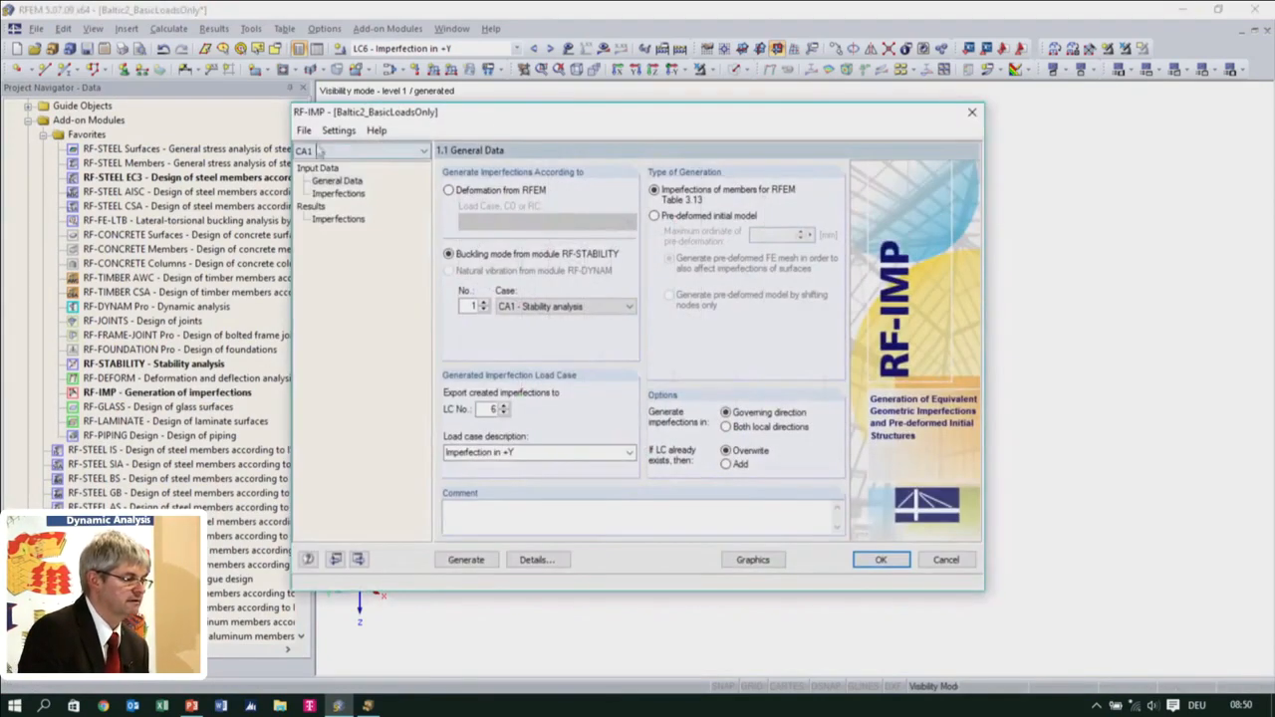
left_click(304, 130)
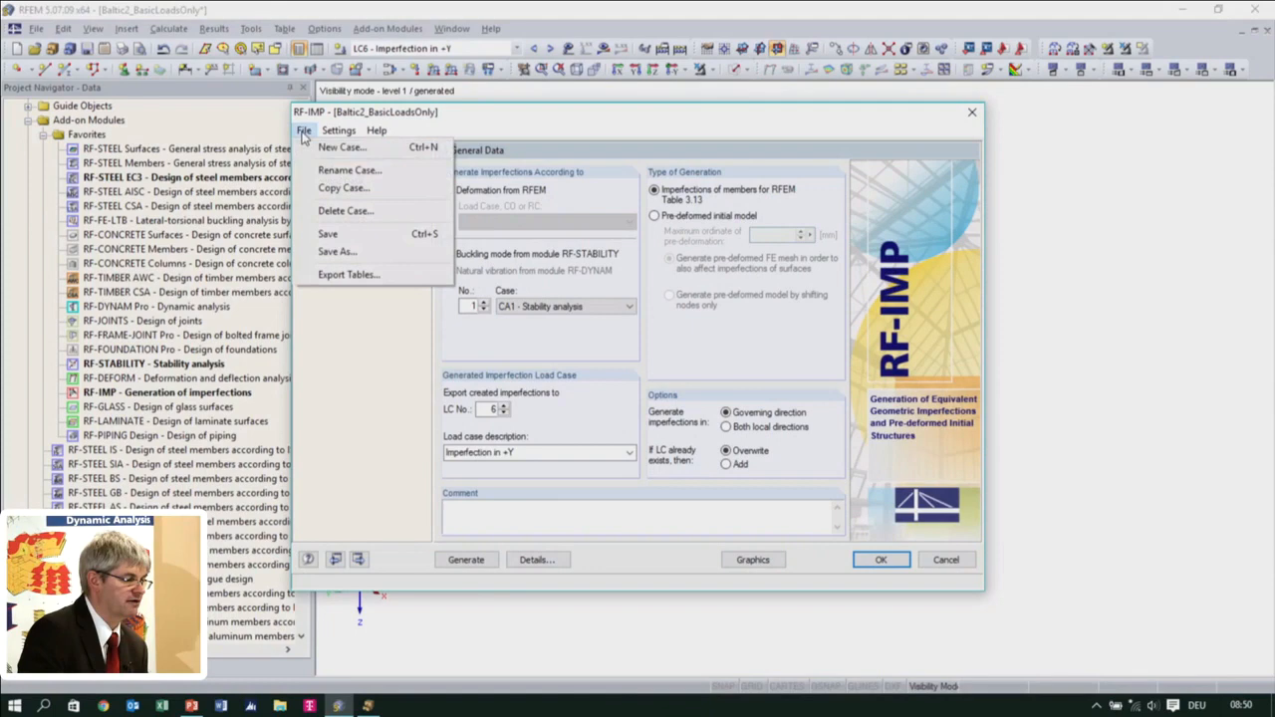
left_click(342, 188)
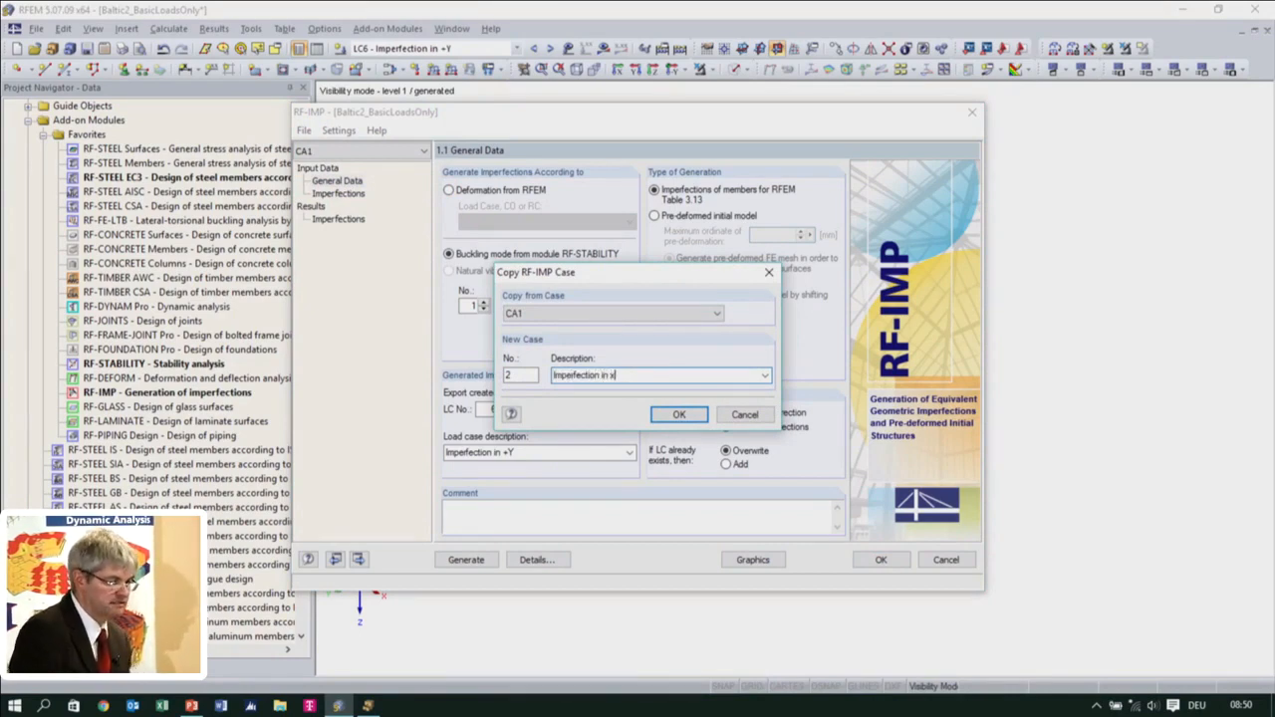
left_click(665, 416)
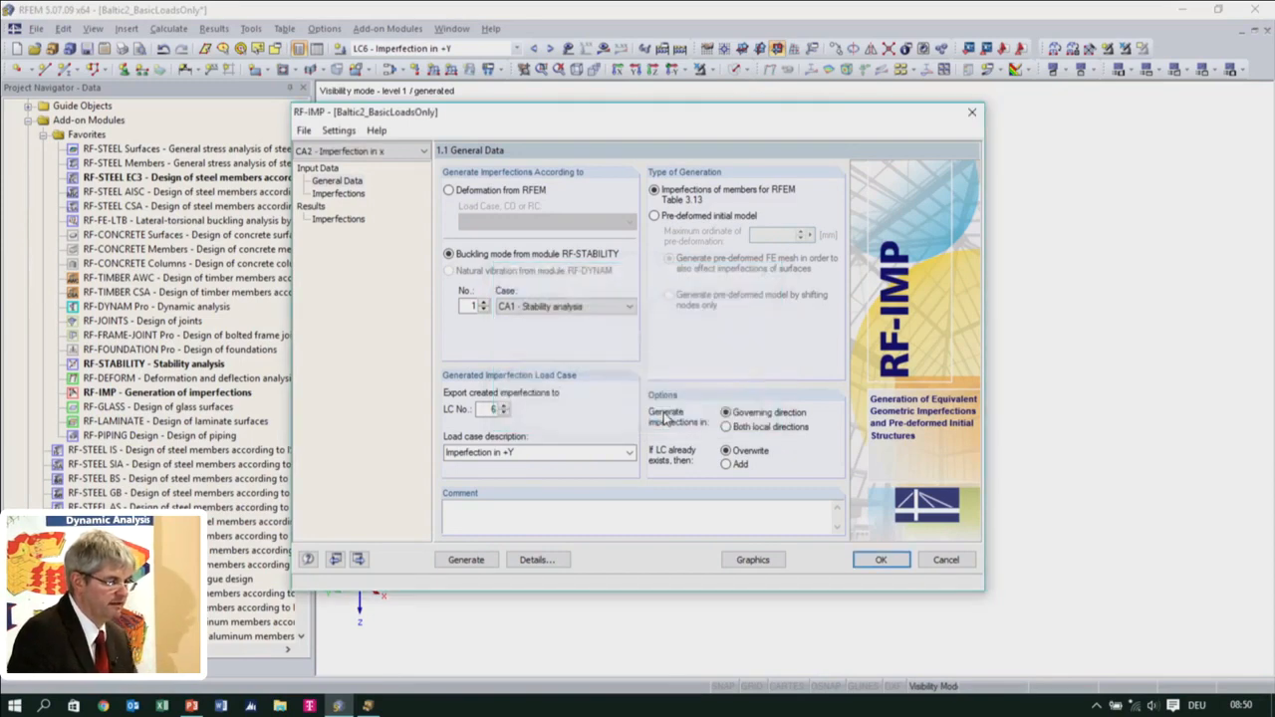
Set the exported imperfections to load case No. 7 with the description "Imperfection in +X"
left_click(505, 404)
left_click(523, 452)
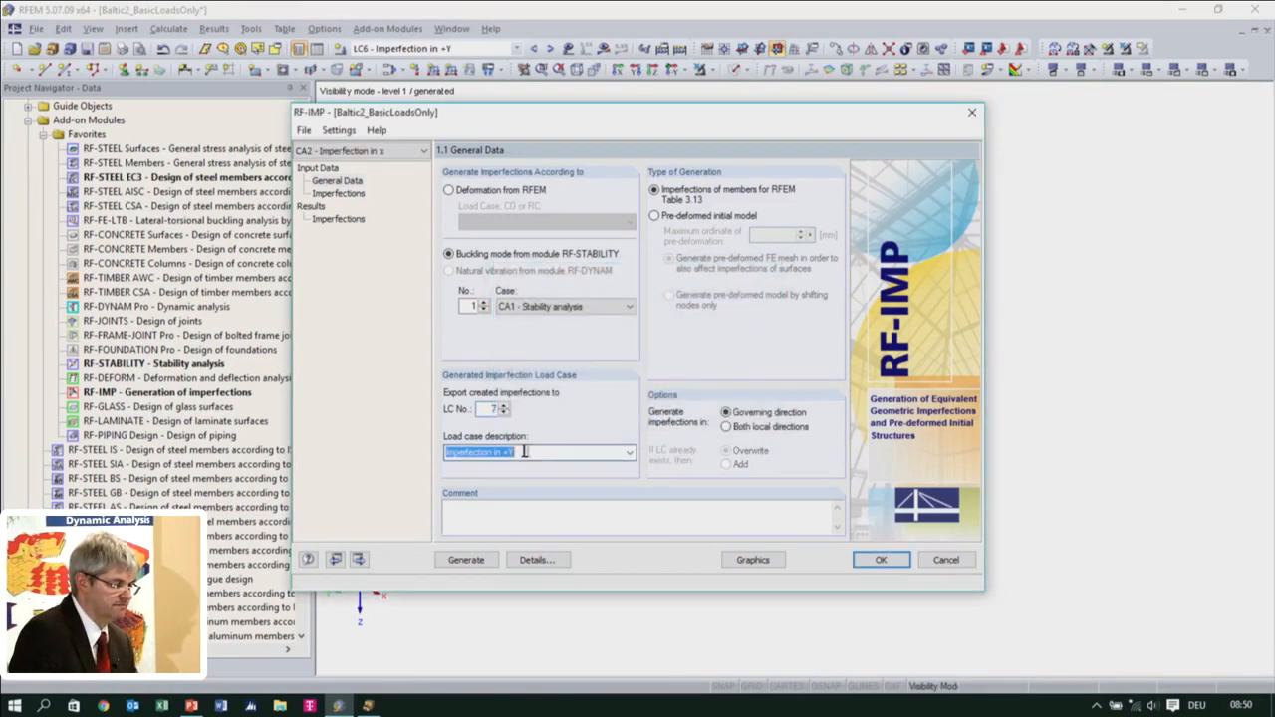
left_click(634, 453)
left_click(552, 466)
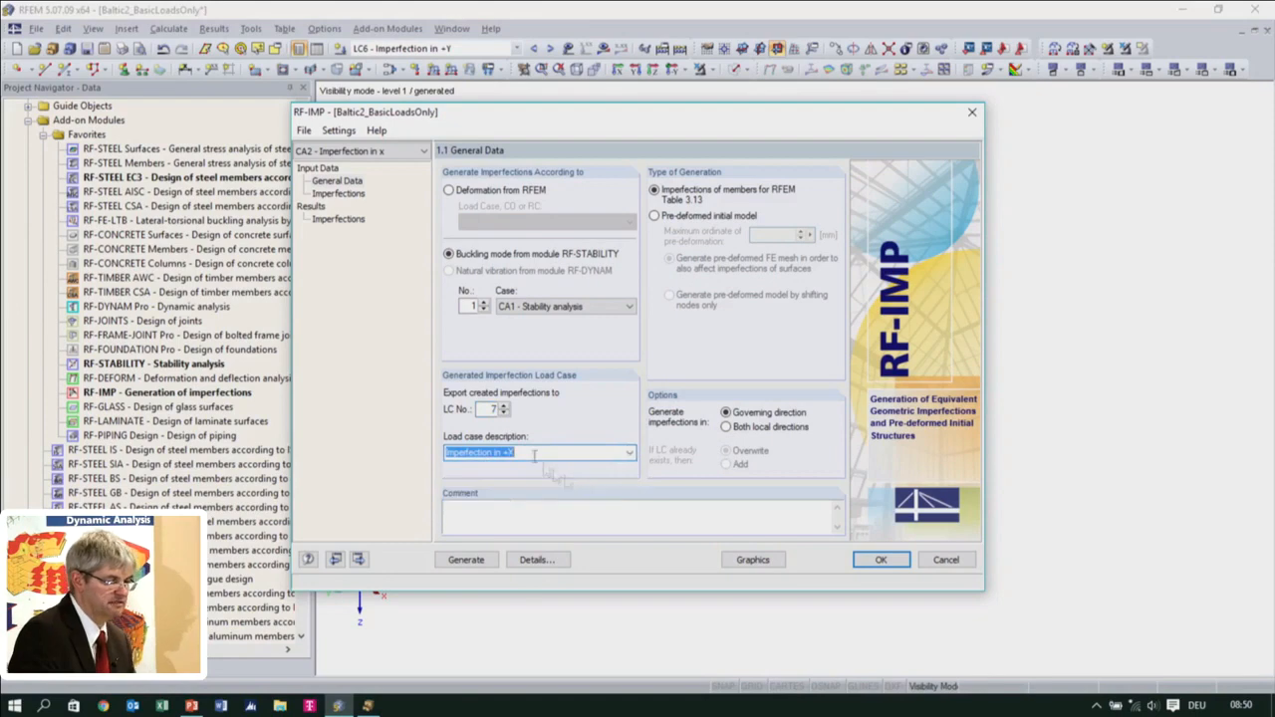
Check the imperfection tables for the sets of members, and choose buckling mode No. 3 of CA1 - Stability analysis
left_click(338, 219)
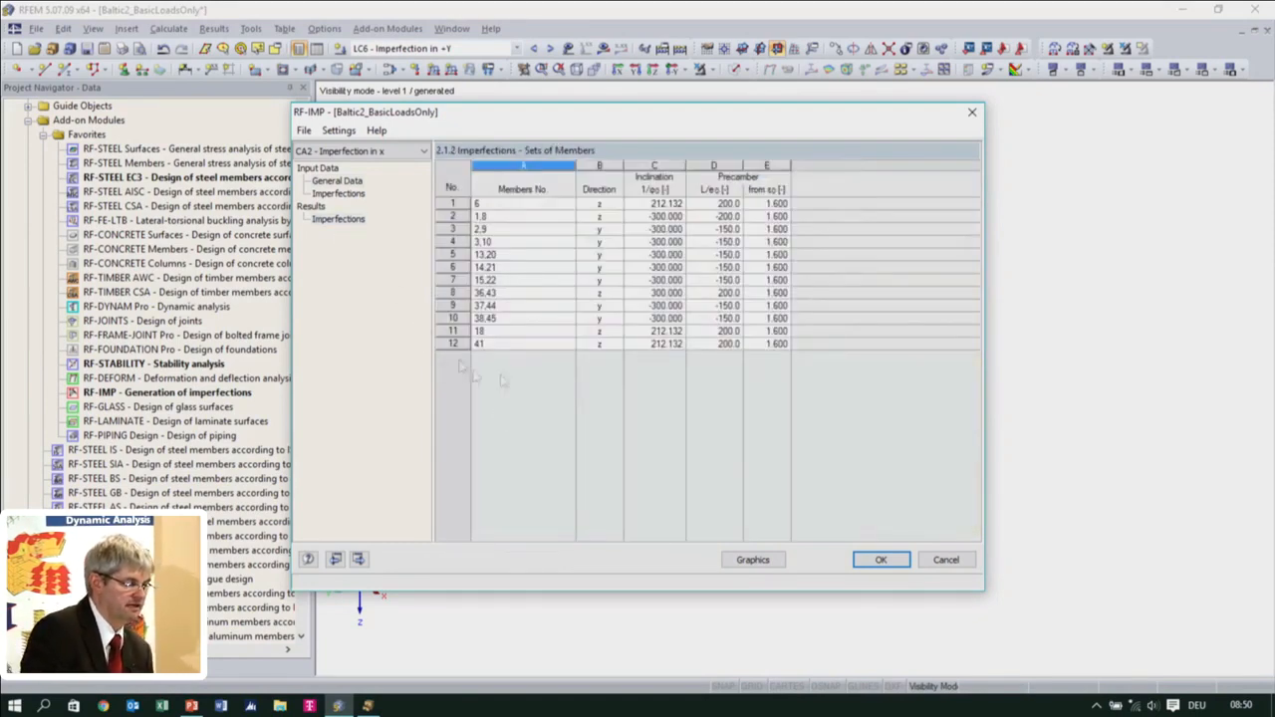
left_click(338, 194)
left_click(551, 408)
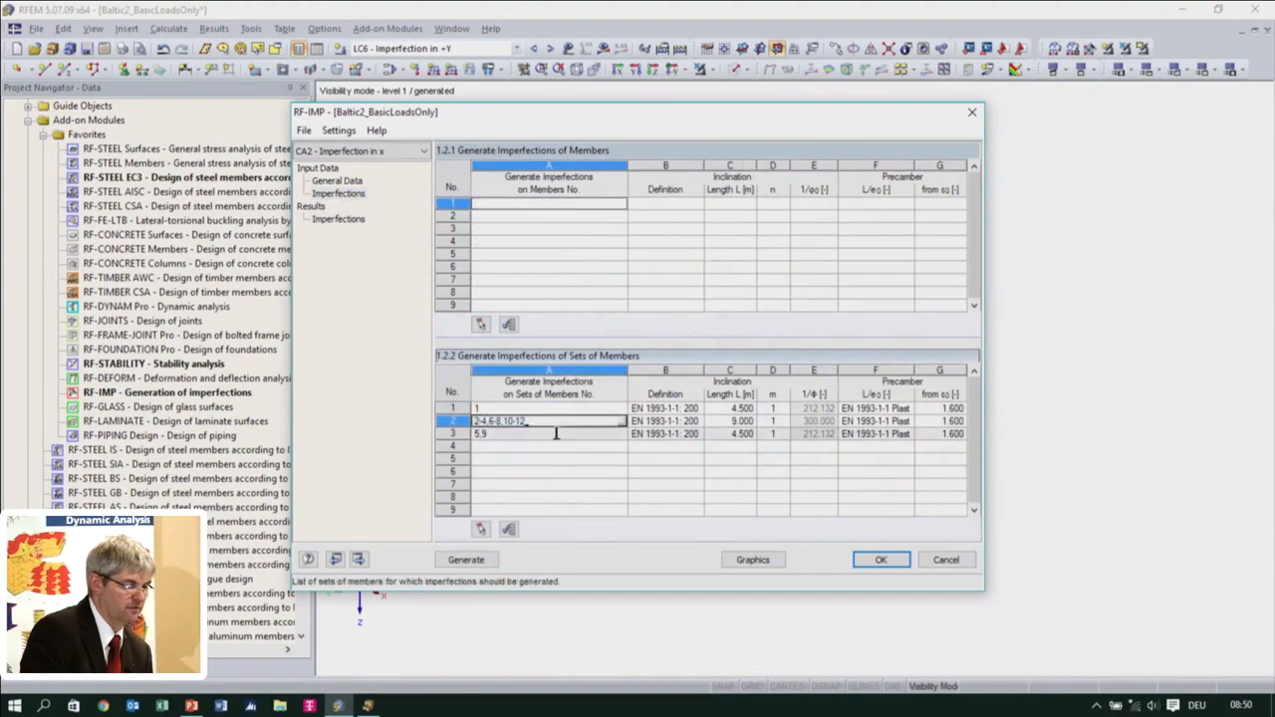
left_click(336, 181)
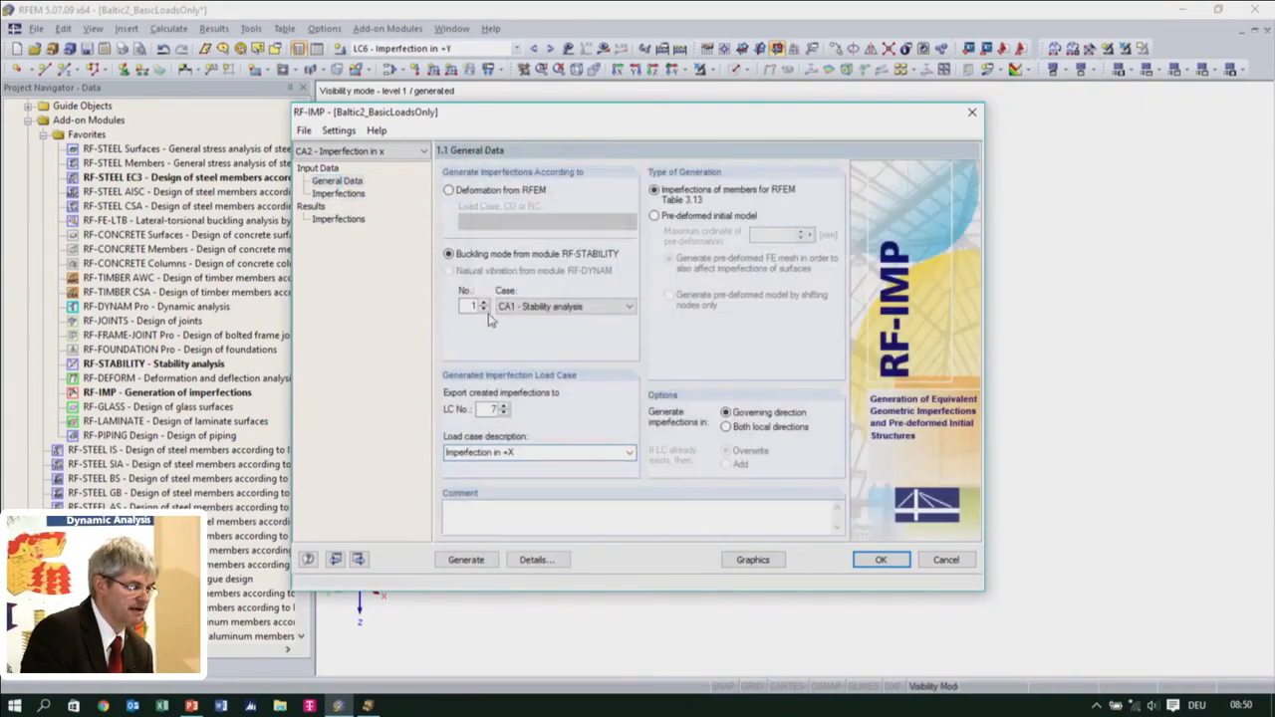
left_click(484, 304)
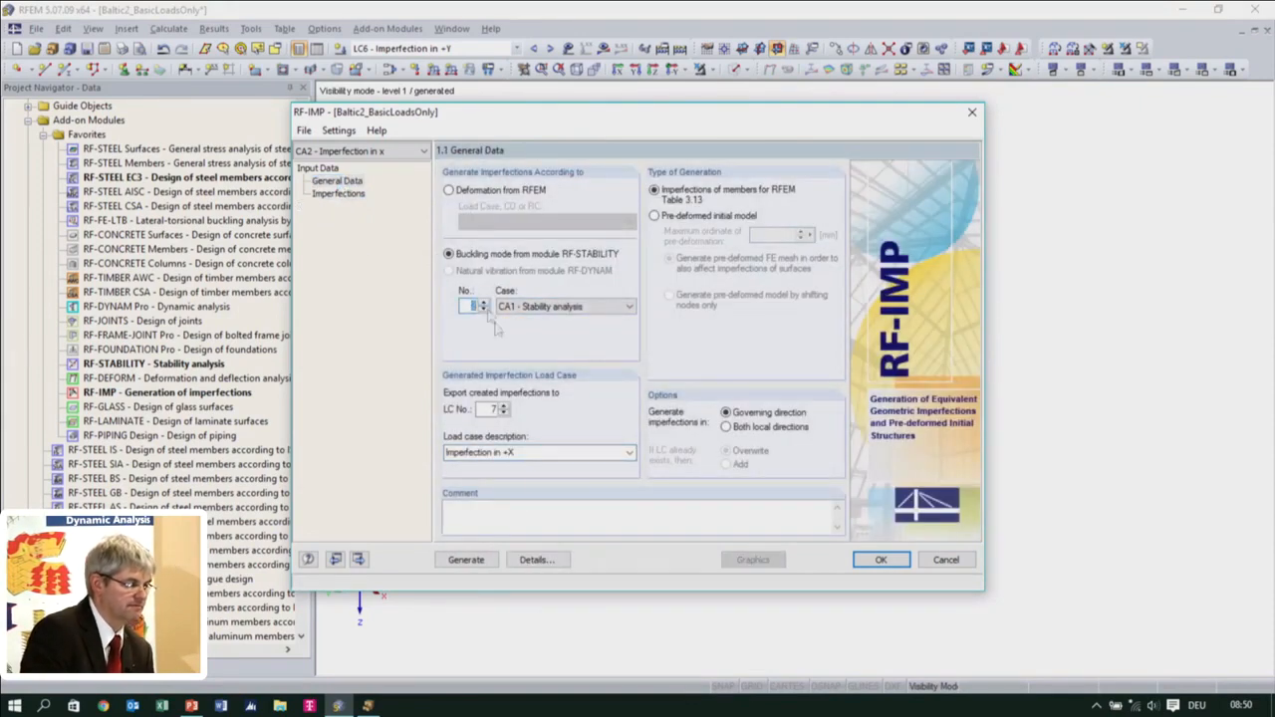
Generate the imperfections for RF-IMP case CA2 and inspect them graphically on the structure
left_click(466, 560)
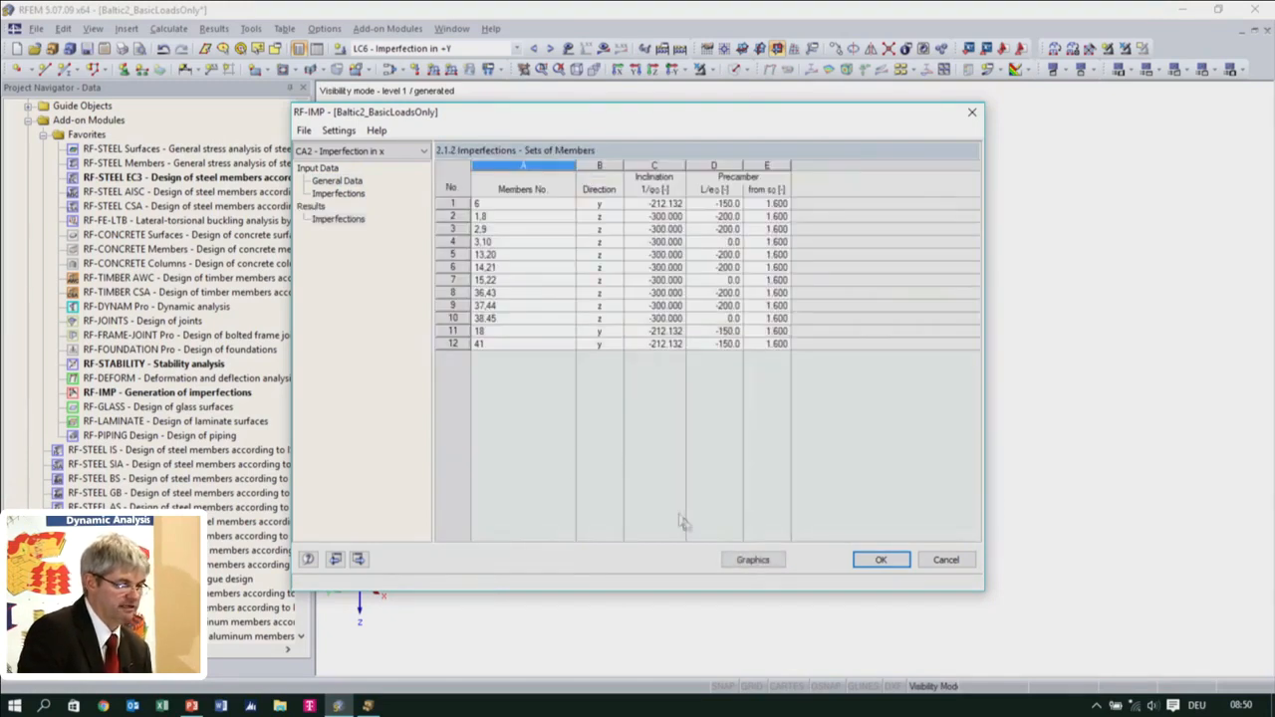
left_click(753, 560)
middle_click_drag(734, 441, 834, 421)
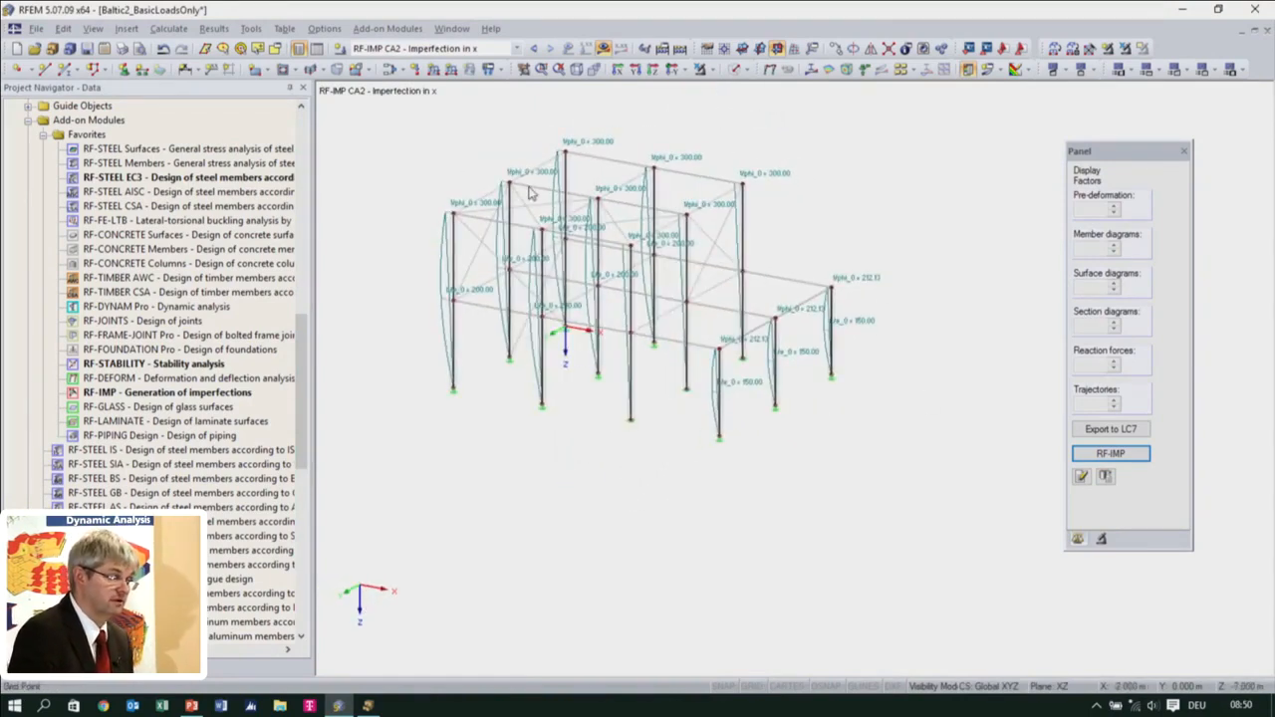
middle_click_drag(750, 522, 807, 564, "ctrl")
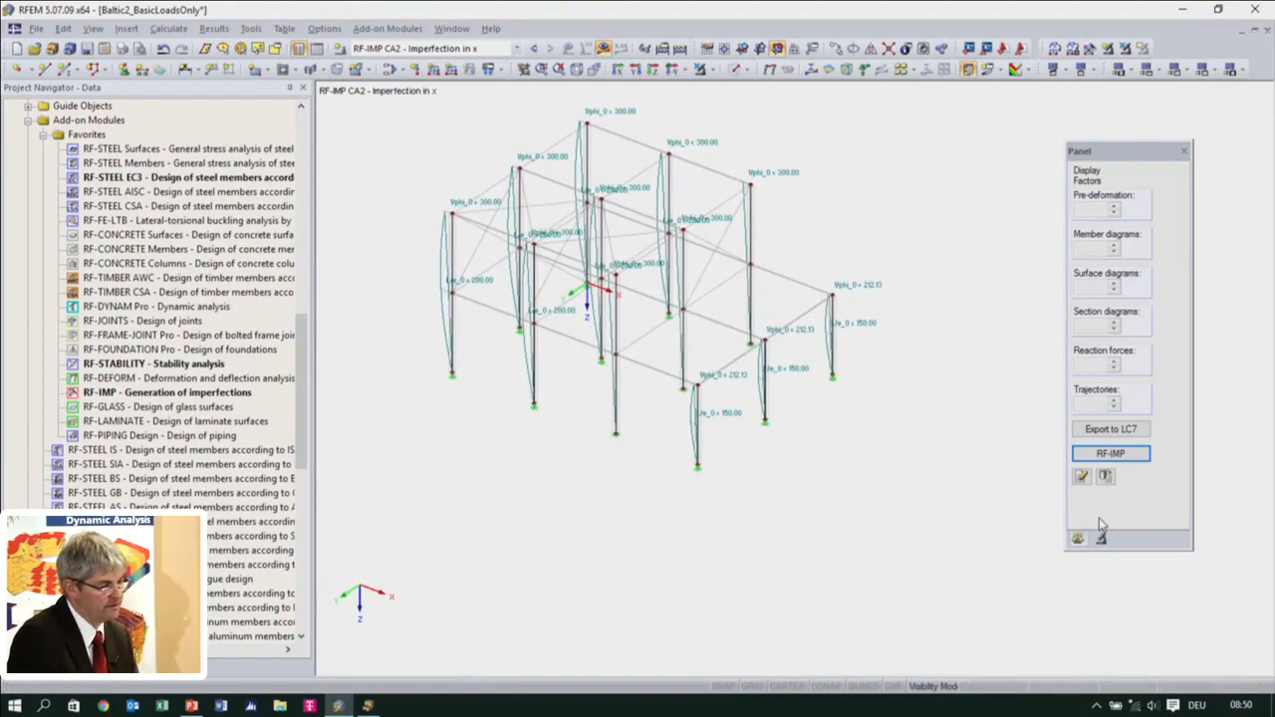
Regenerate the CA2 imperfections in RF-IMP and export them to load case LC7
left_click(1098, 454)
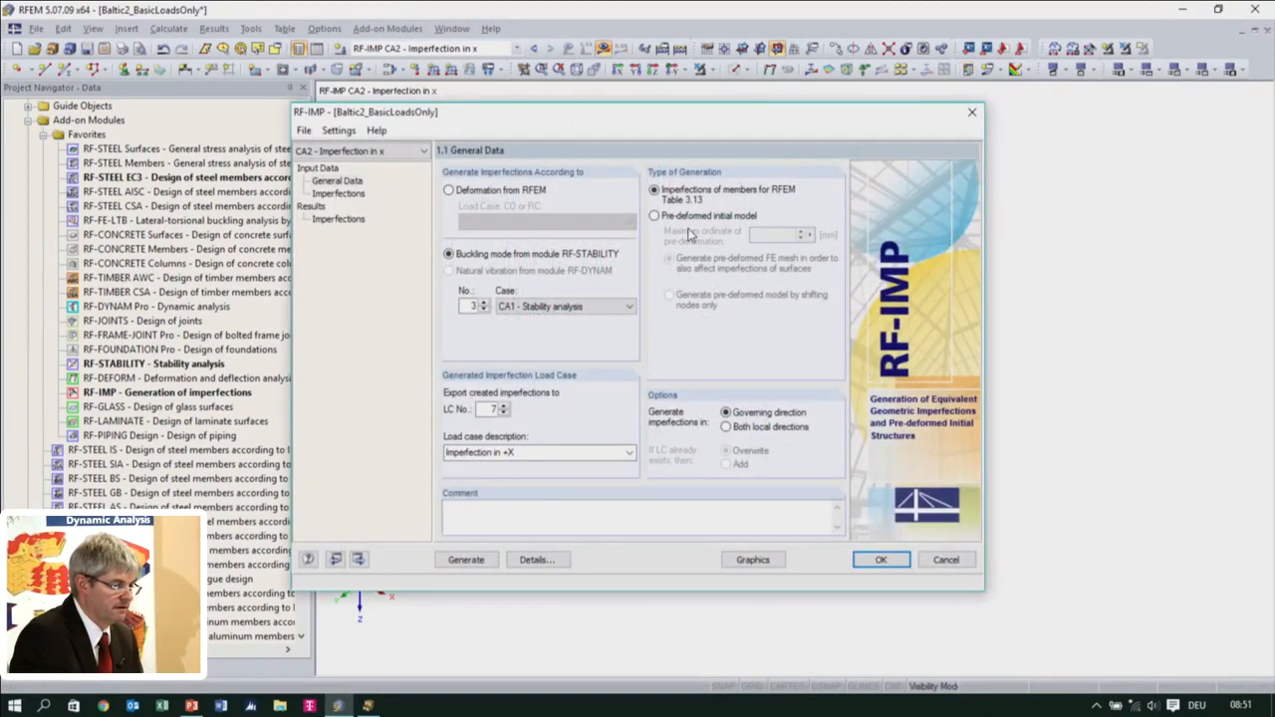
left_click(465, 560)
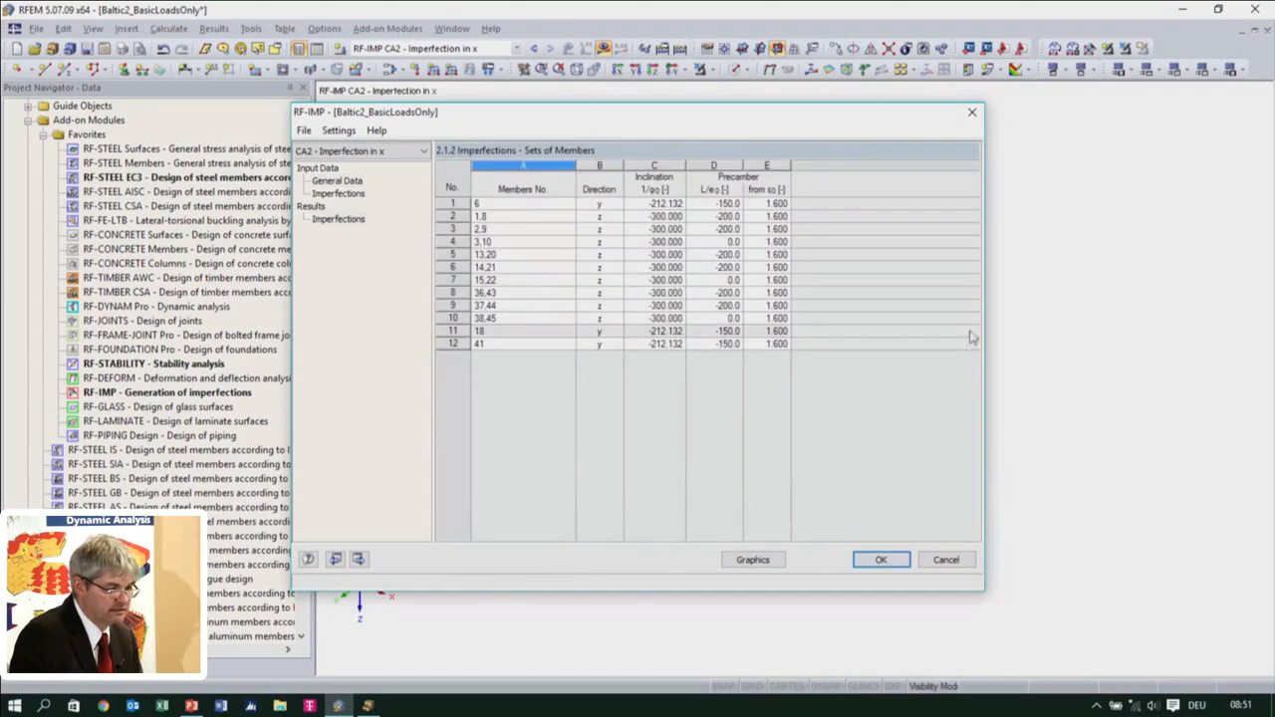
left_click(880, 560)
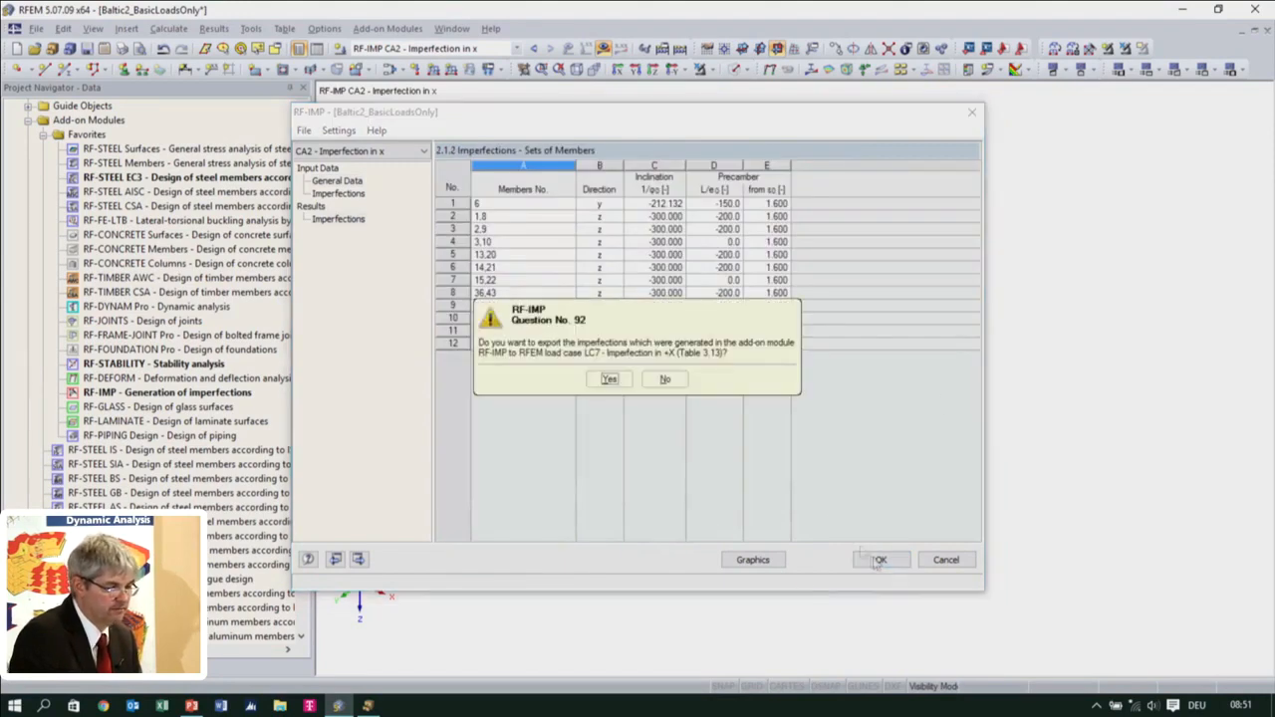
left_click(608, 378)
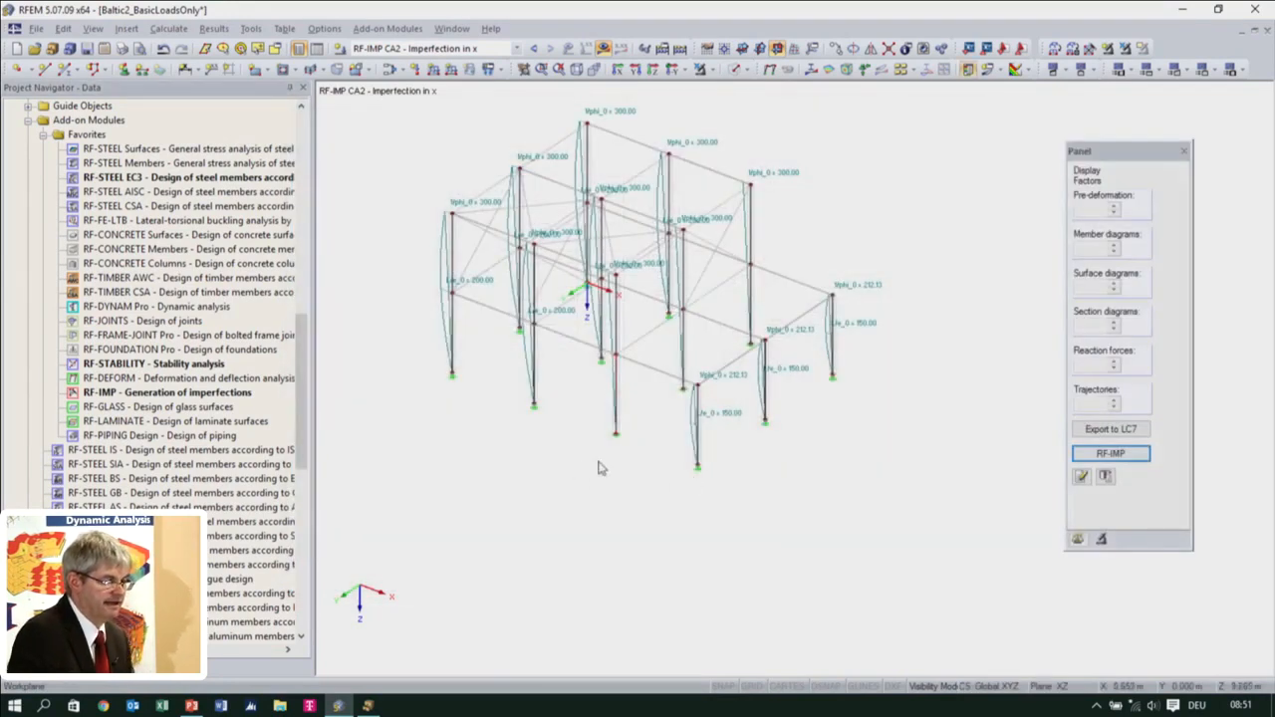
Edit load case LC7 - Imperfection in +X so its loading is modified by a factor of -1.000
scroll(233, 355, "up", 8)
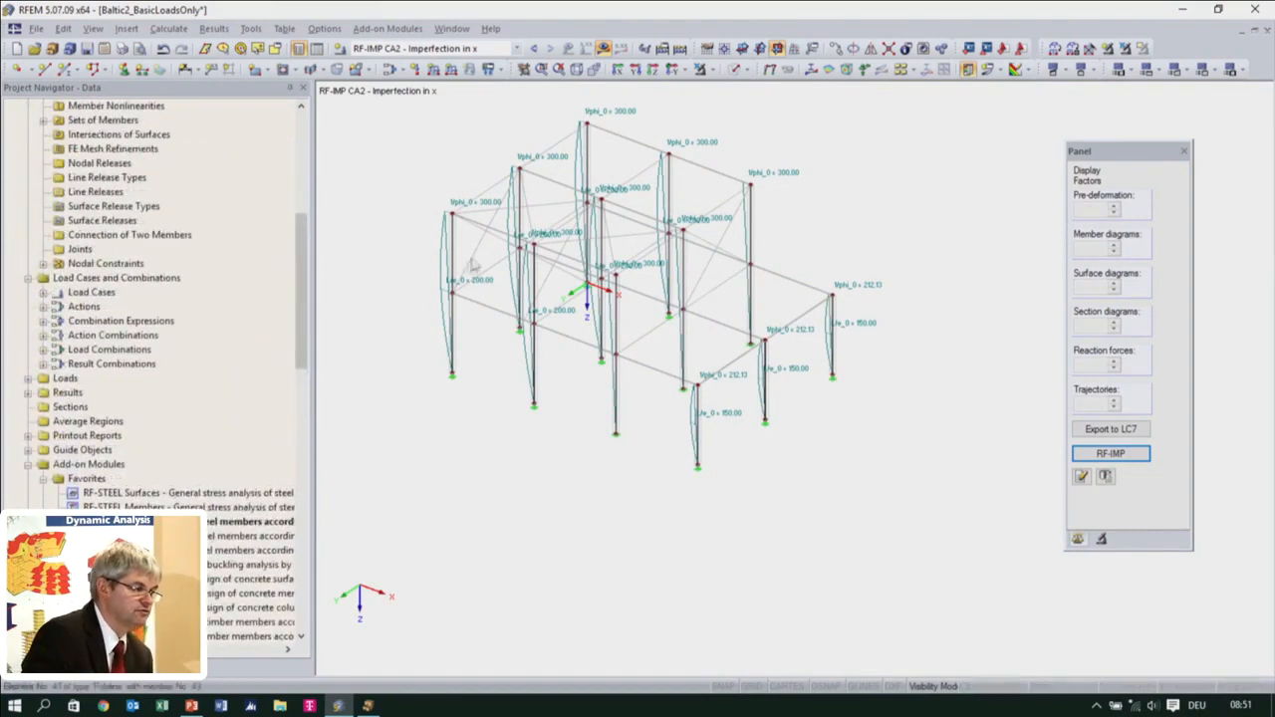
scroll(482, 223, "up", 2)
scroll(481, 223, "up", 1)
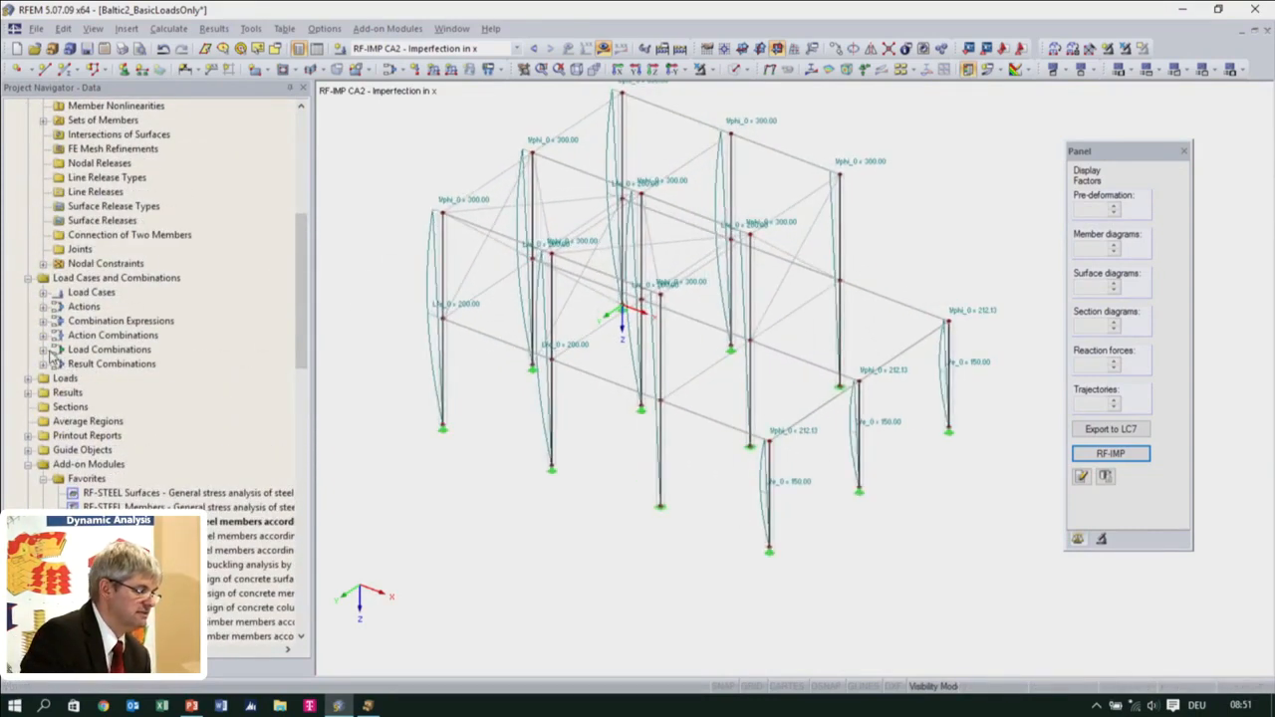
left_click(43, 293)
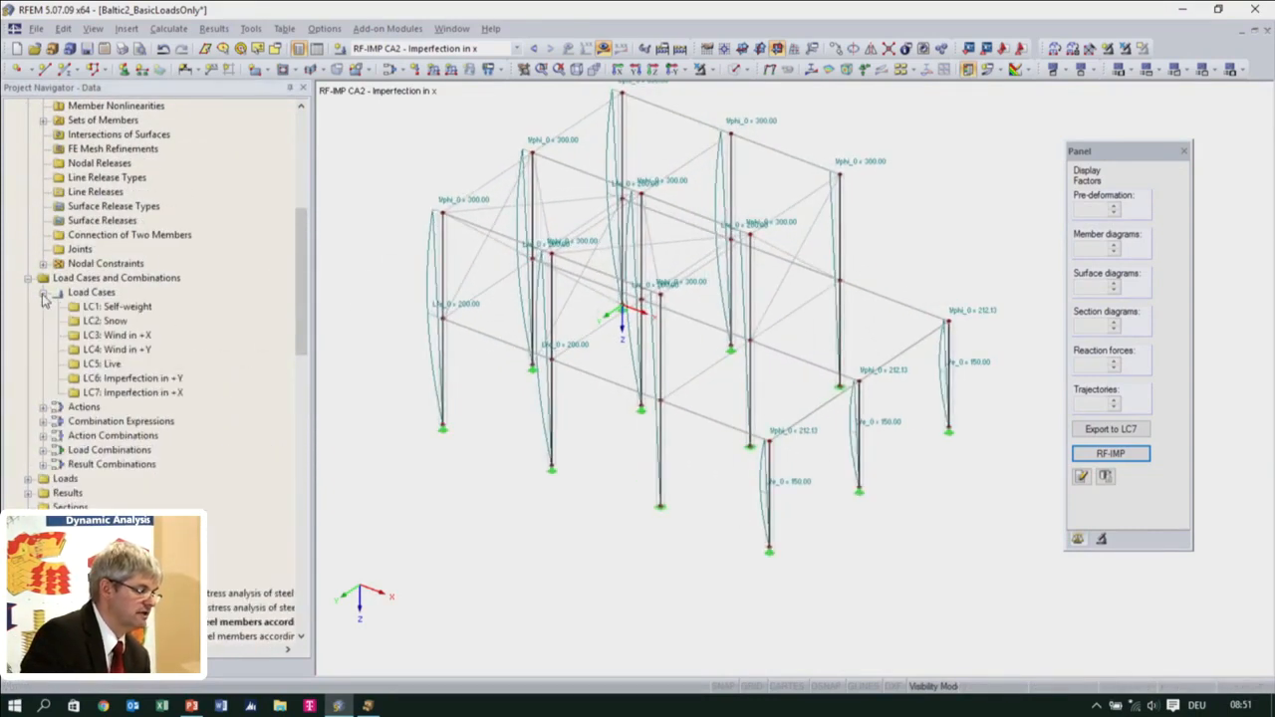
left_click(126, 392)
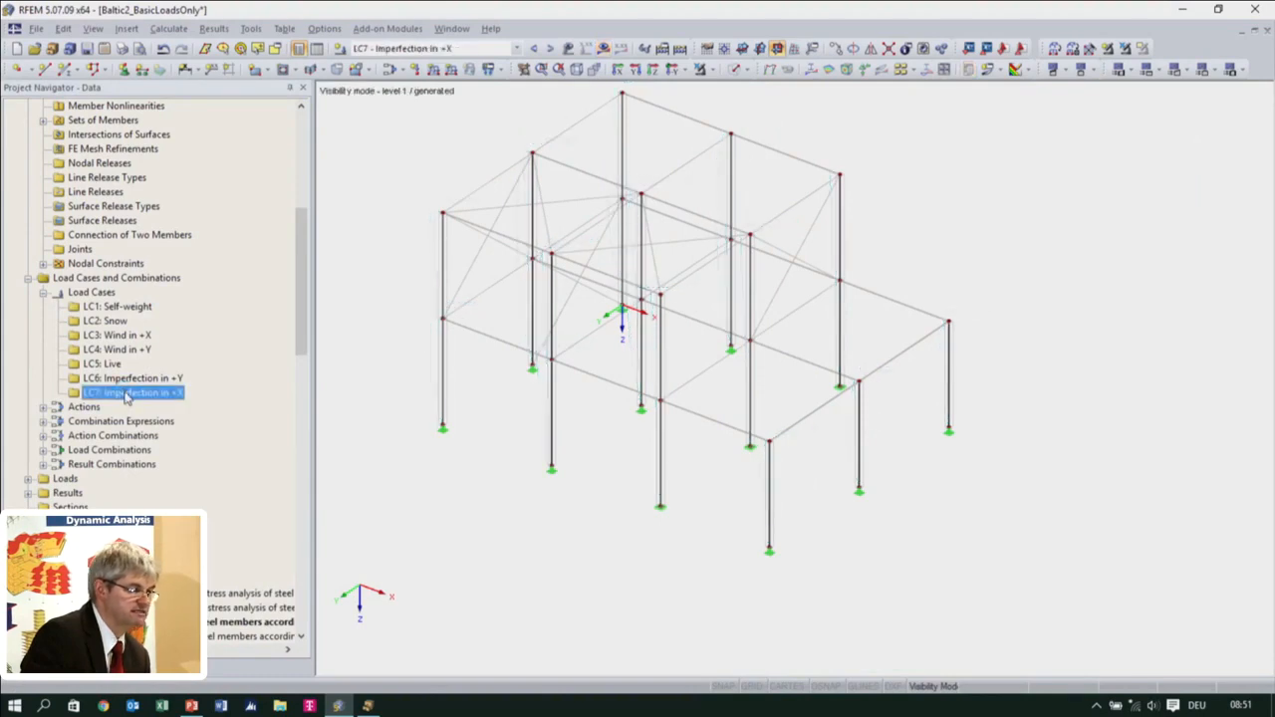
double_click(126, 392)
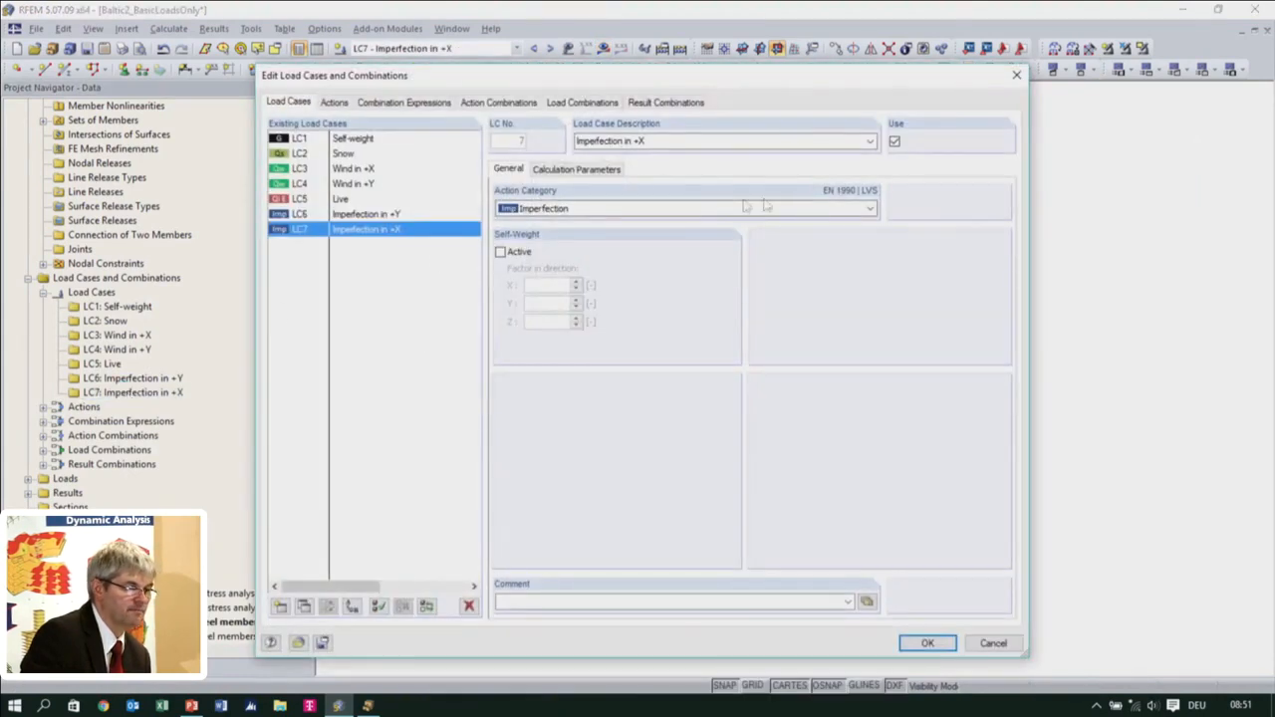
left_click(582, 171)
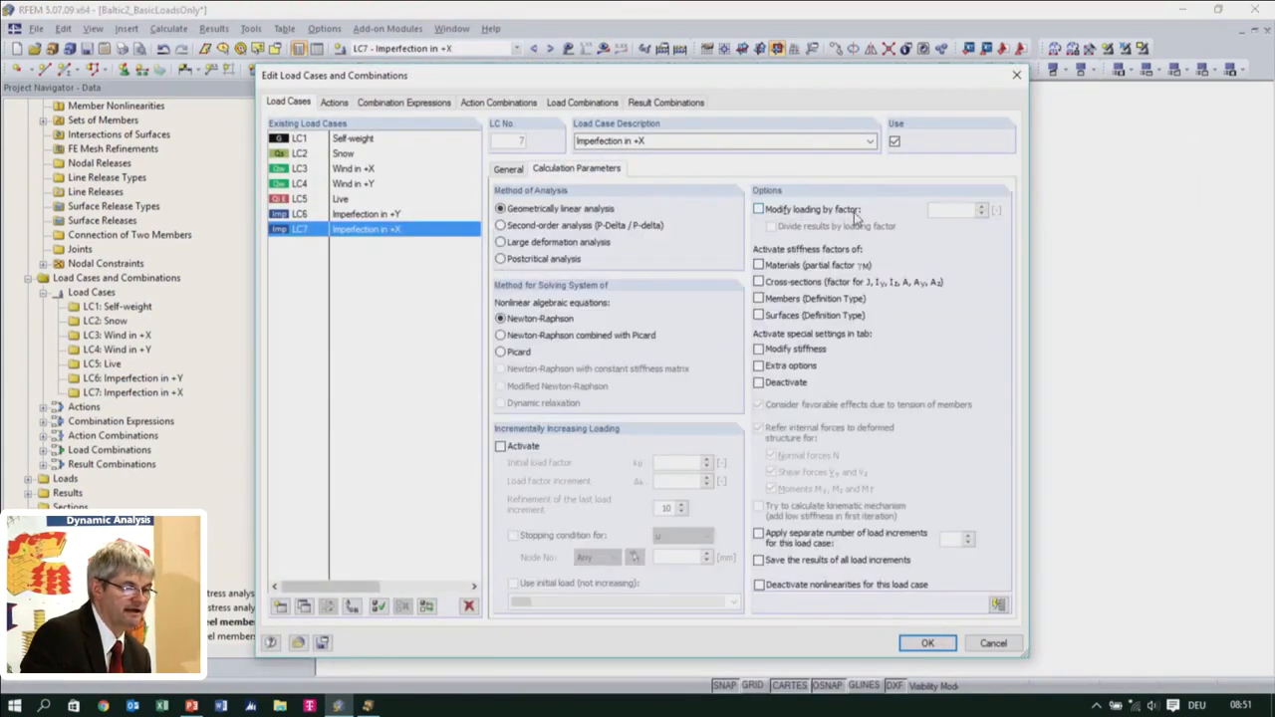
left_click(759, 211)
left_click(943, 211)
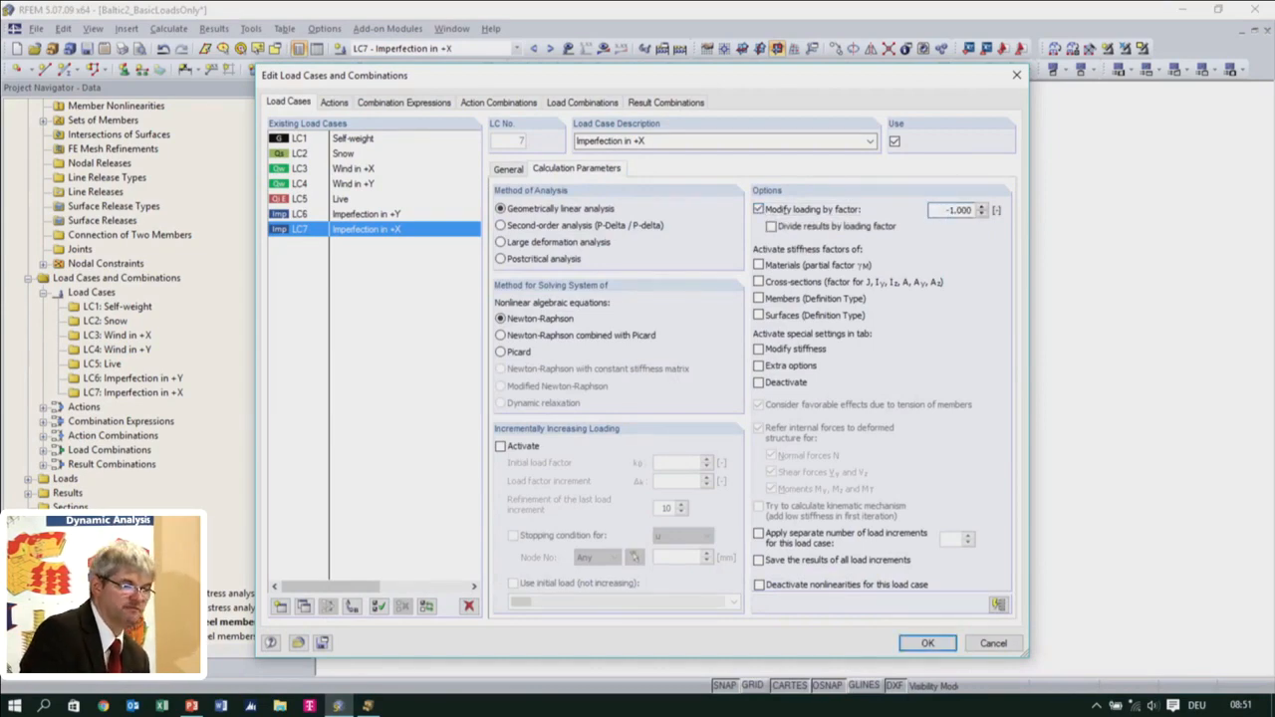
left_click(927, 642)
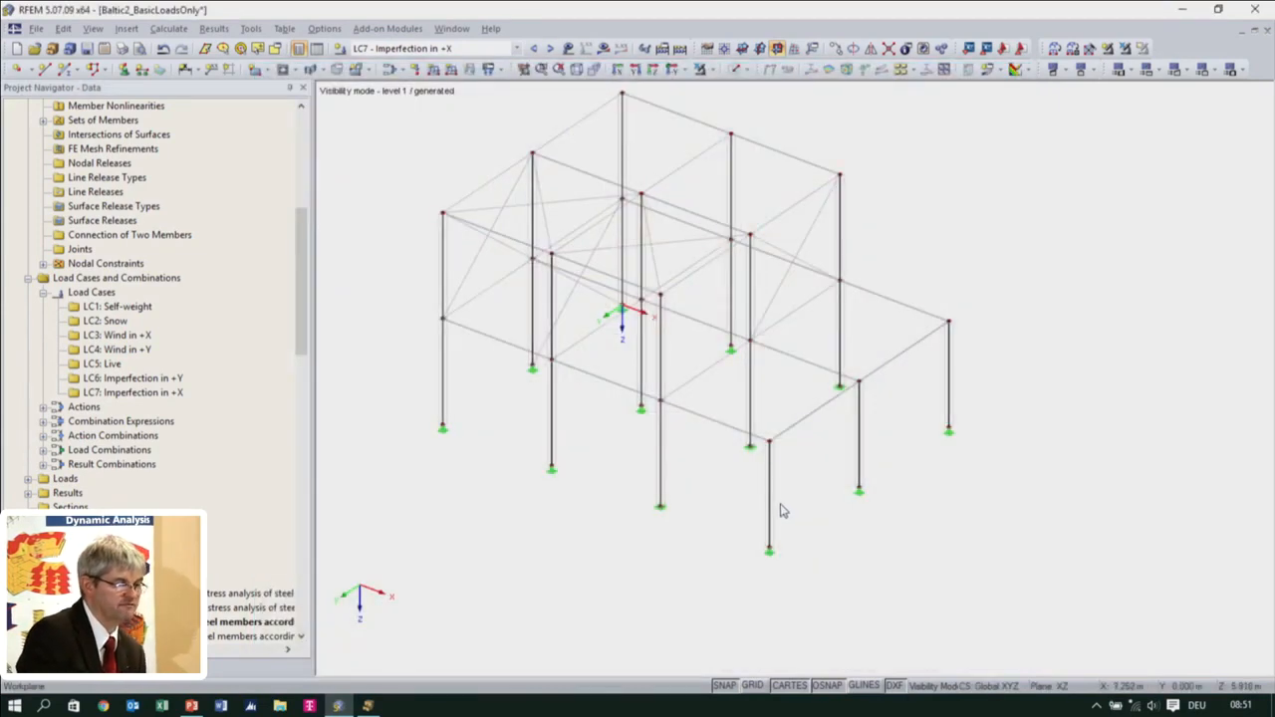
Display the load case loads on the model and compare the imperfection directions of LC7 and LC6
left_click(568, 48)
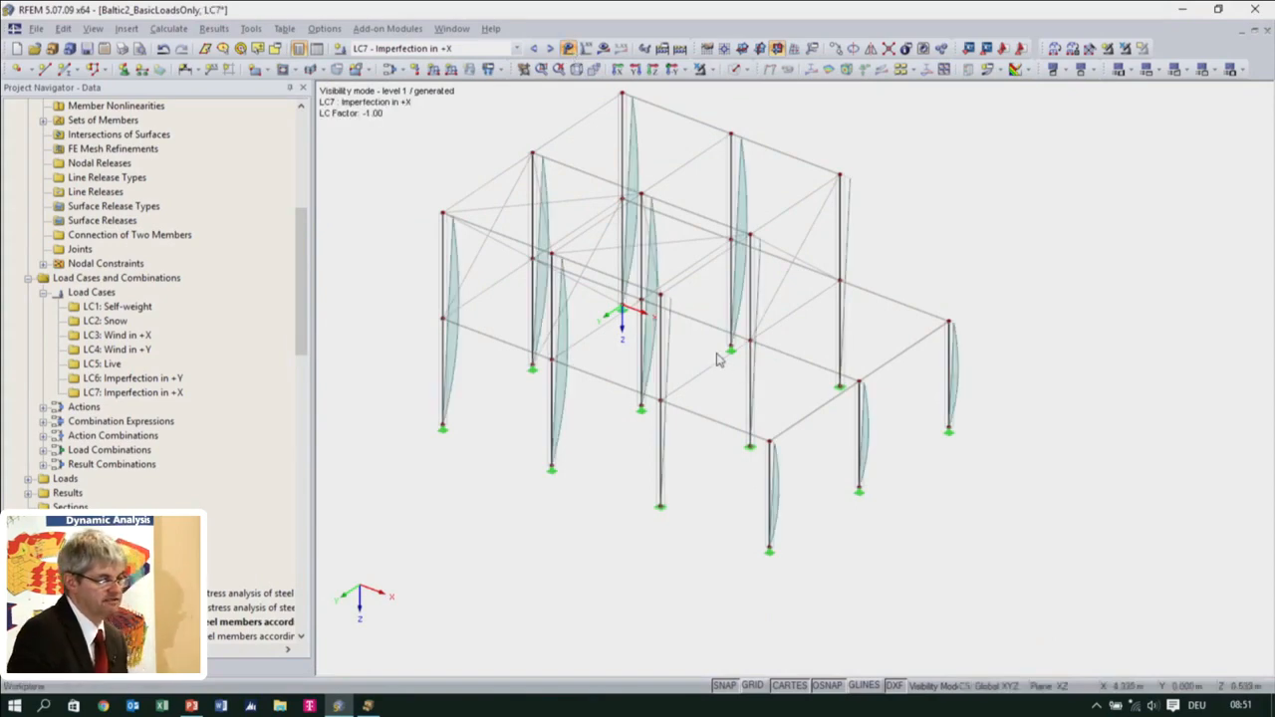
middle_click_drag(708, 392, 827, 378, "ctrl")
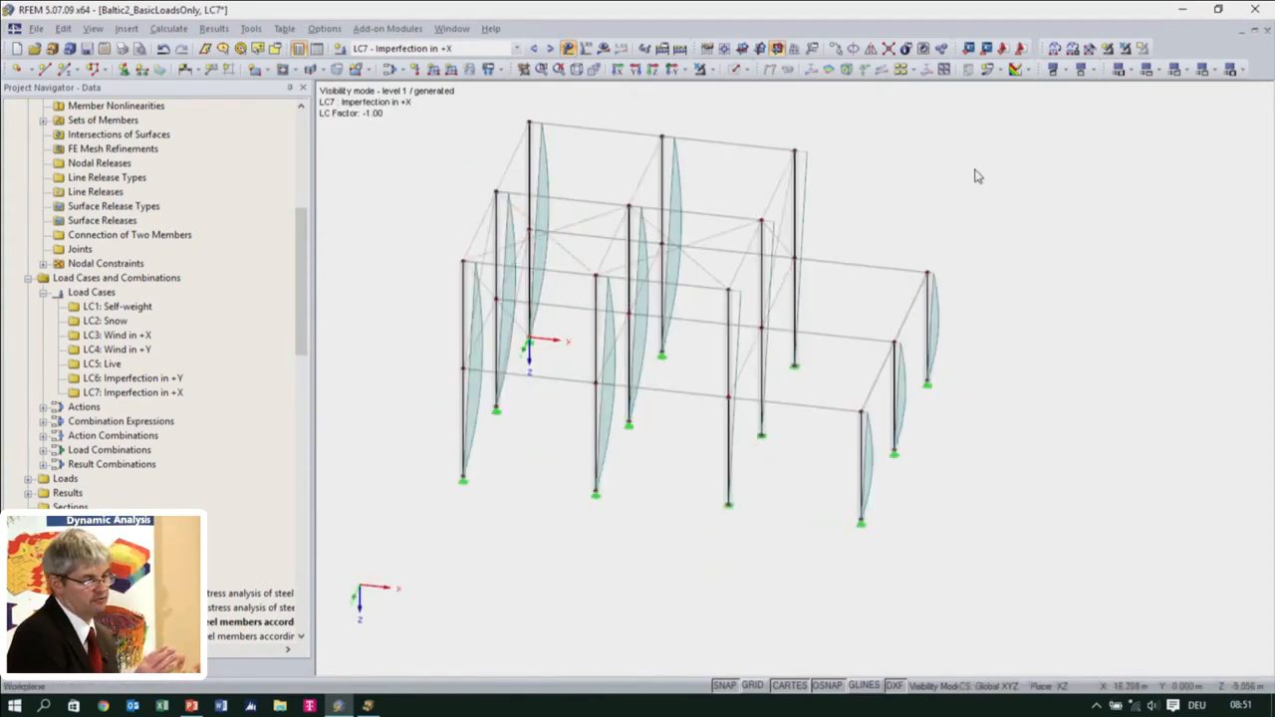
left_click(534, 48)
left_click(549, 49)
middle_click_drag(704, 210, 657, 275, "ctrl")
middle_click_drag(747, 243, 576, 109, "ctrl")
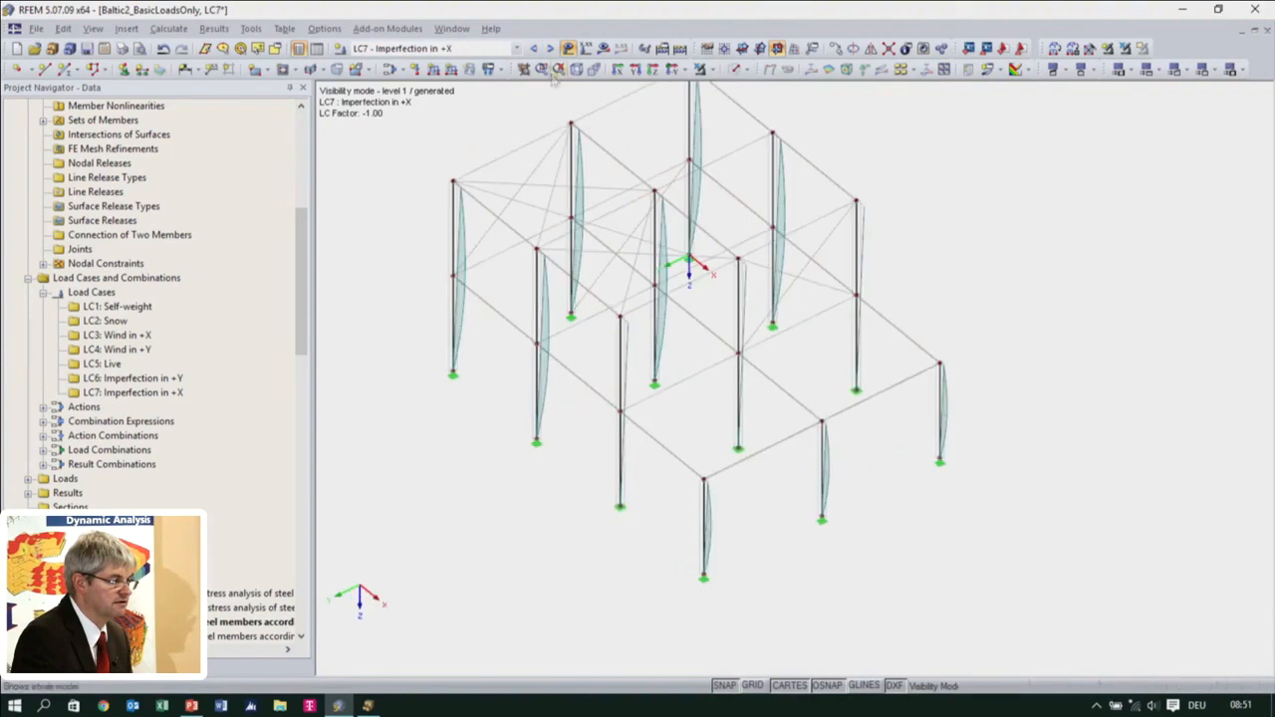
left_click(535, 52)
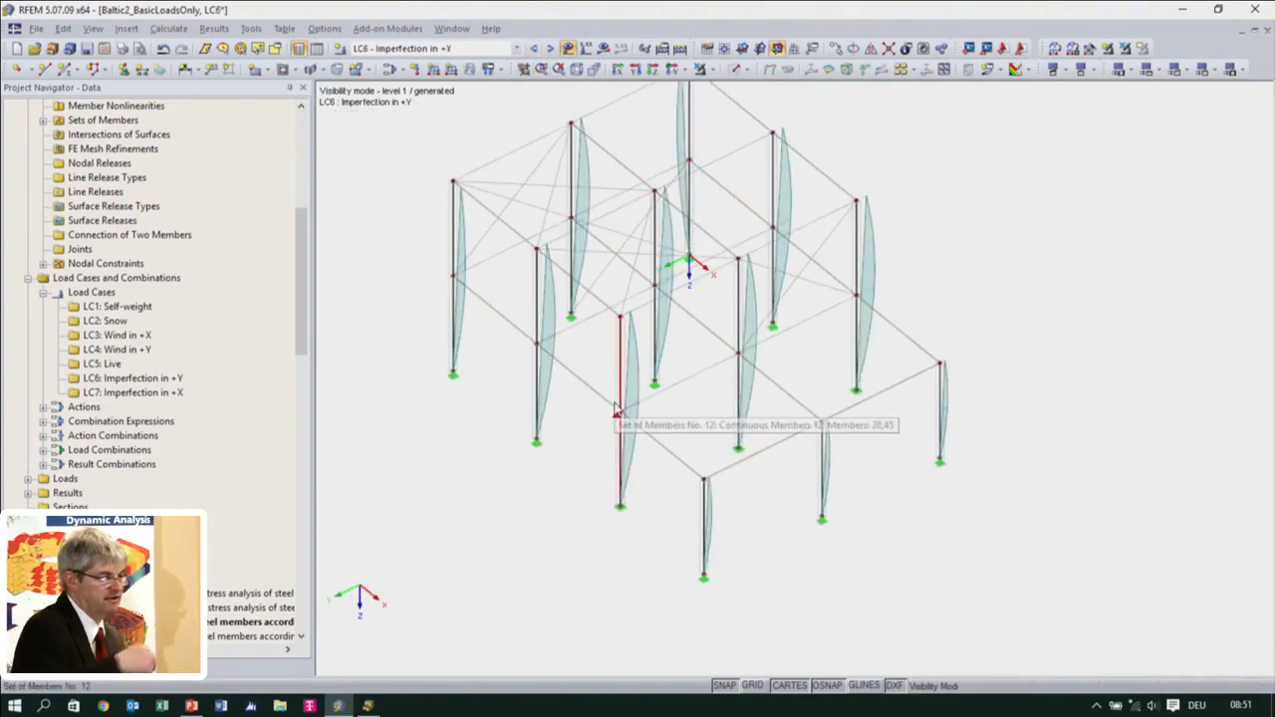
Edit load case LC6 - Imperfection in +Y so that its loading is modified by a factor of -1.000
left_click(128, 380)
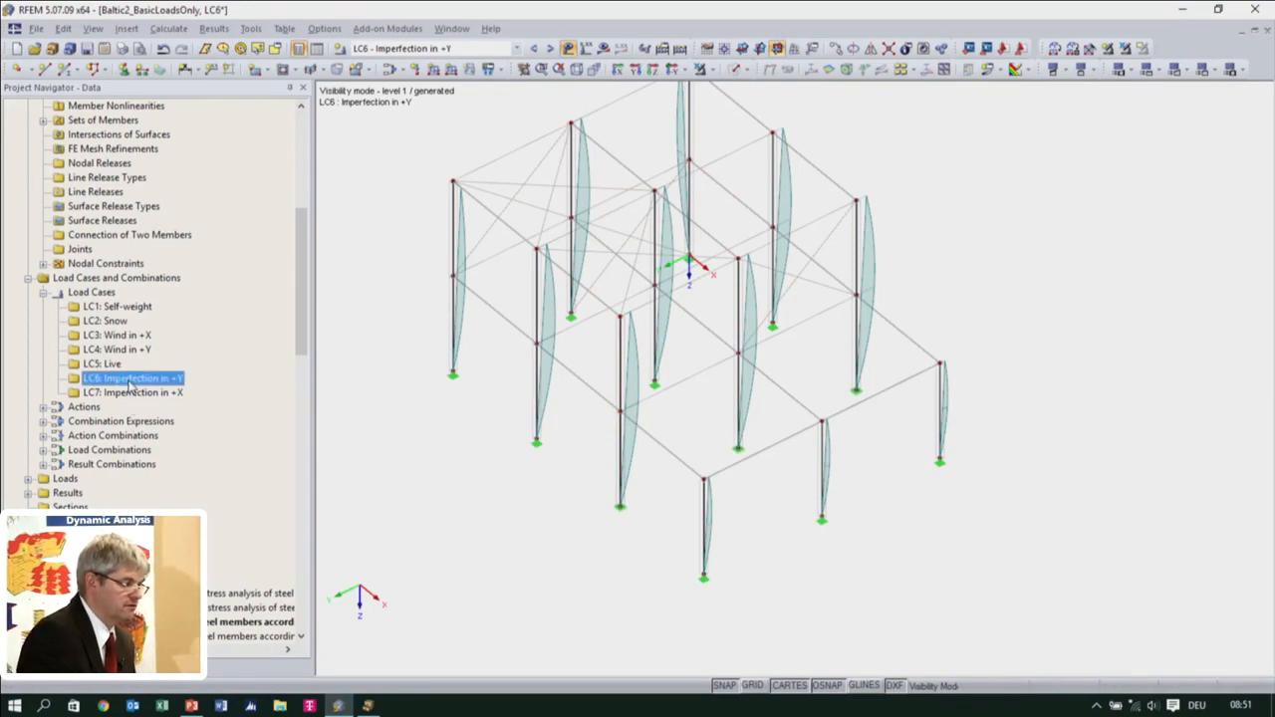
double_click(129, 386)
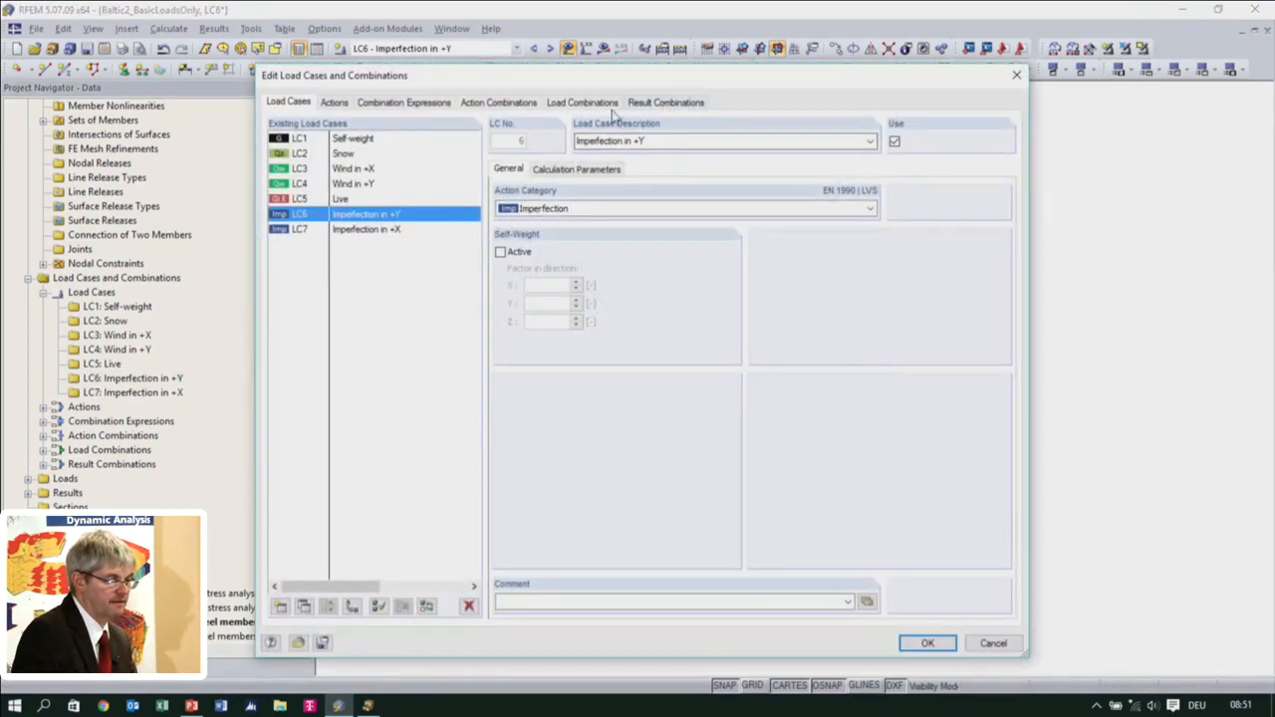
left_click(577, 169)
left_click(758, 210)
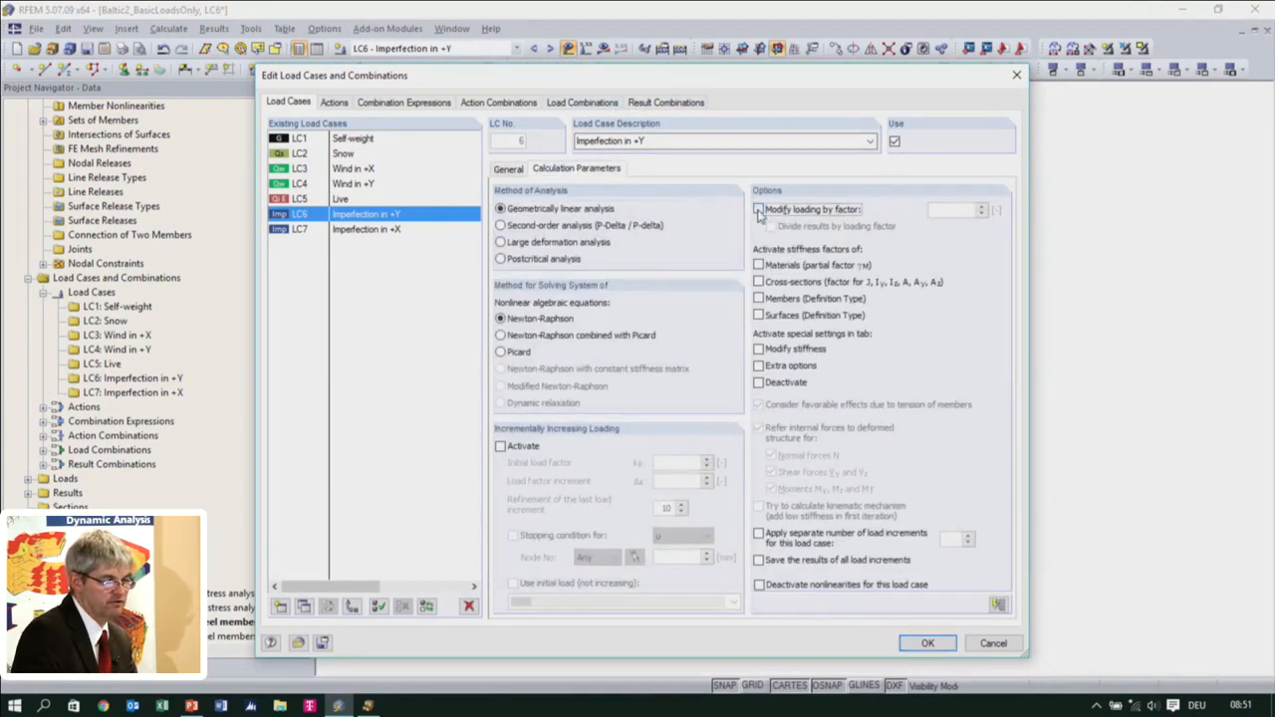
left_click(946, 210)
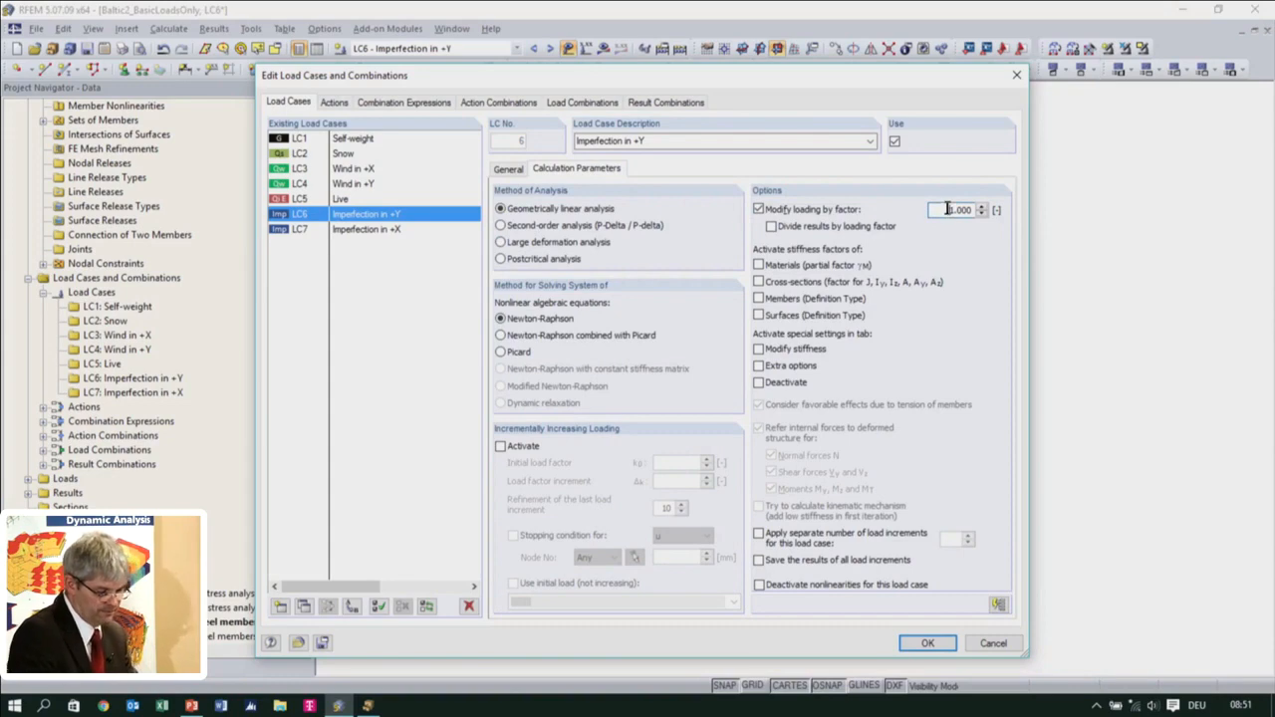
left_click(926, 643)
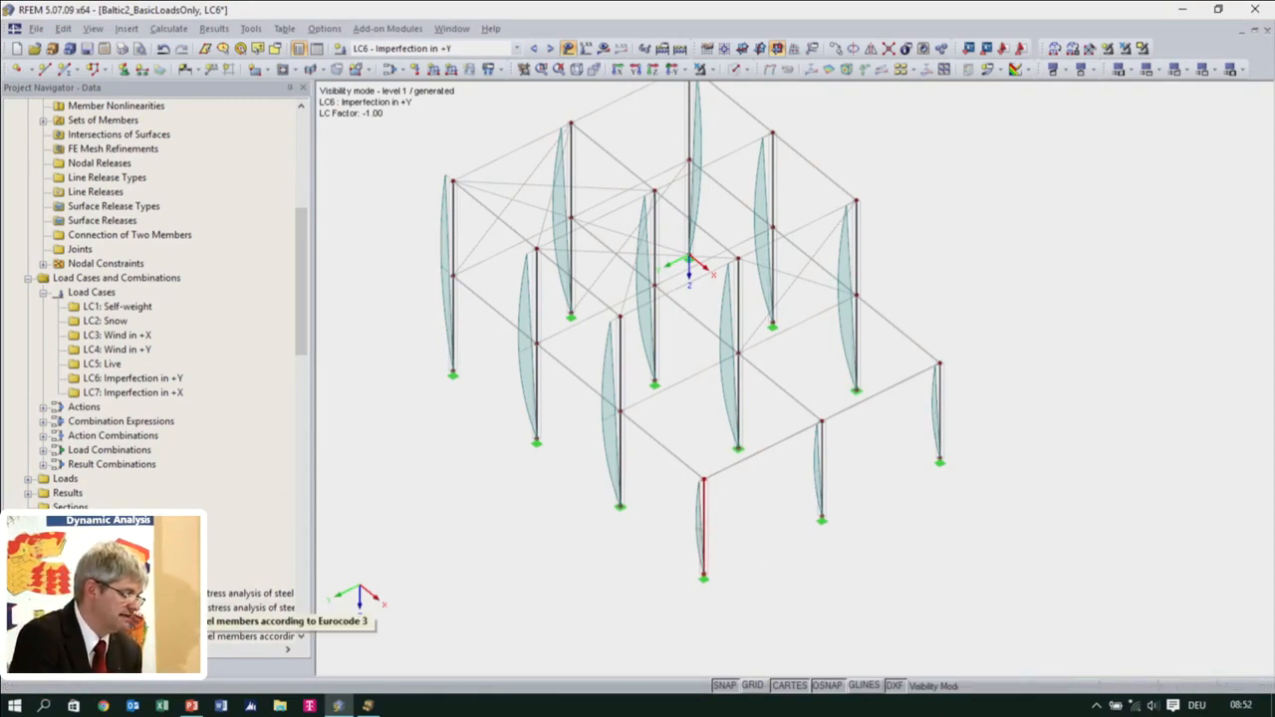
Activate the stability analysis in the design details of the RF-STEEL EC3 case for steel members
double_click(249, 621)
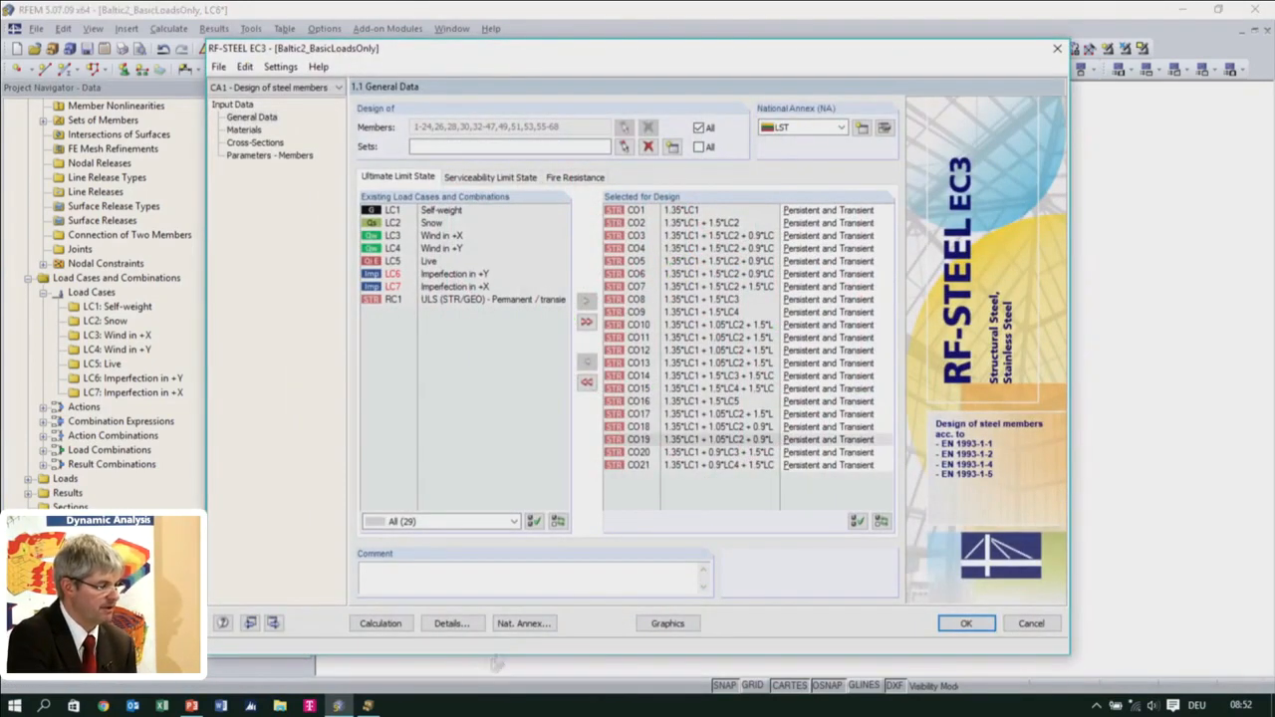
left_click(450, 624)
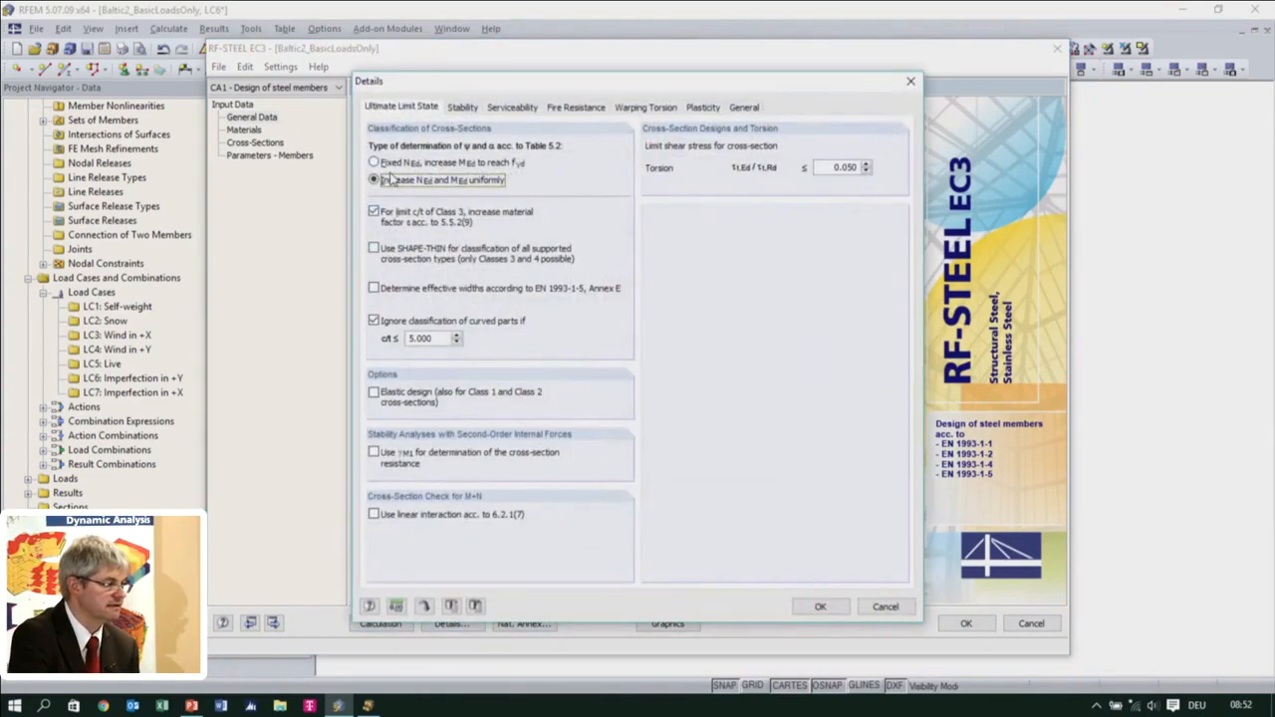
left_click(463, 107)
left_click(375, 146)
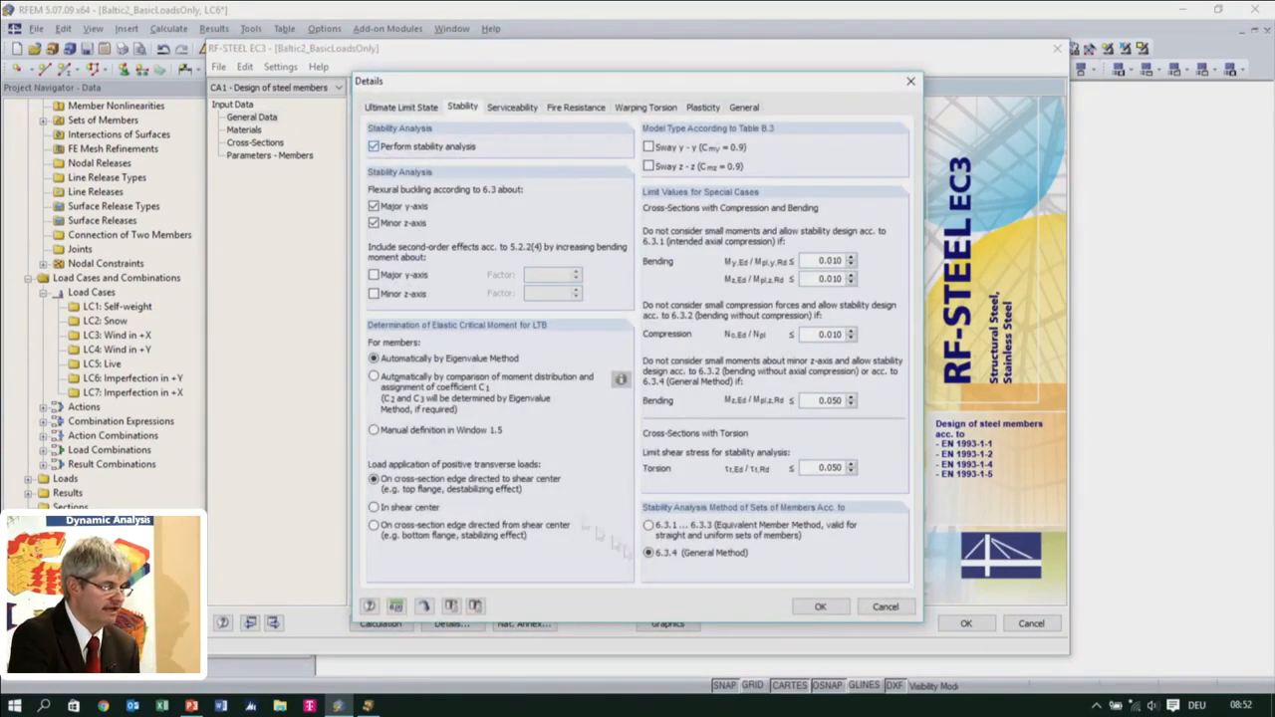
left_click(820, 606)
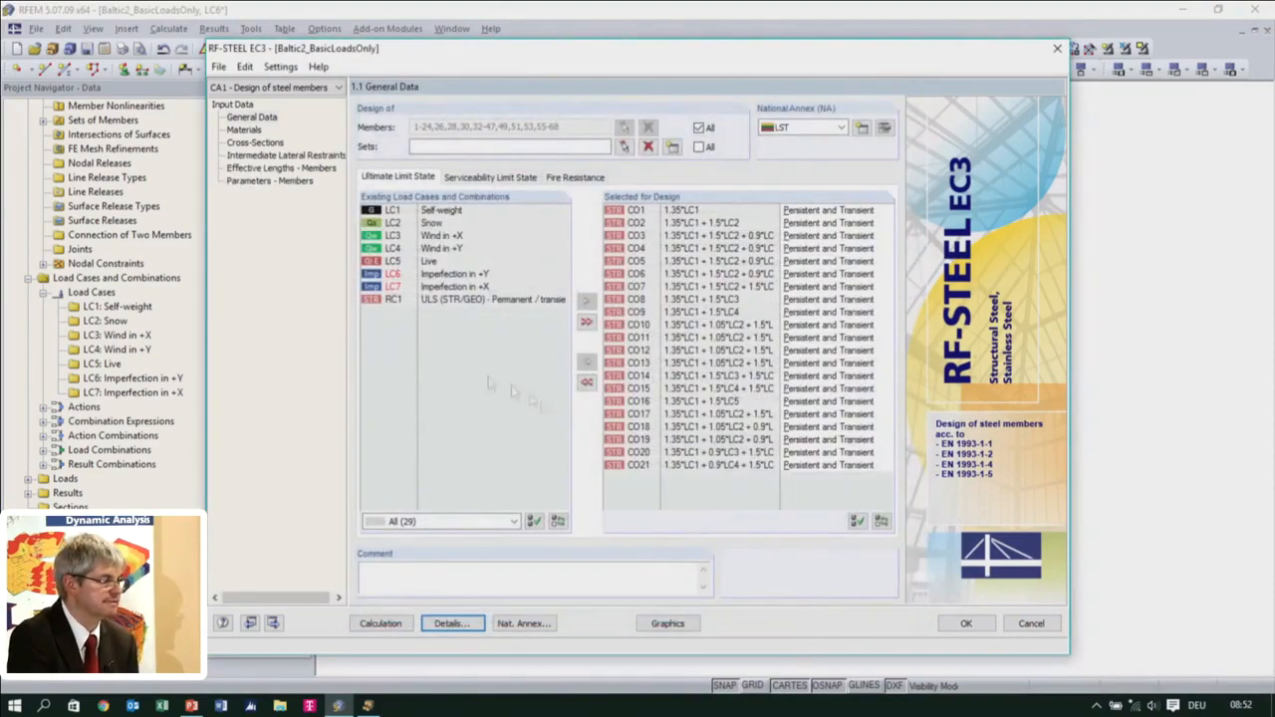
Review the design material and the effective lengths about axis y for members 1, 2 and 4, and accept the RF-STEEL EC3 input
left_click(249, 131)
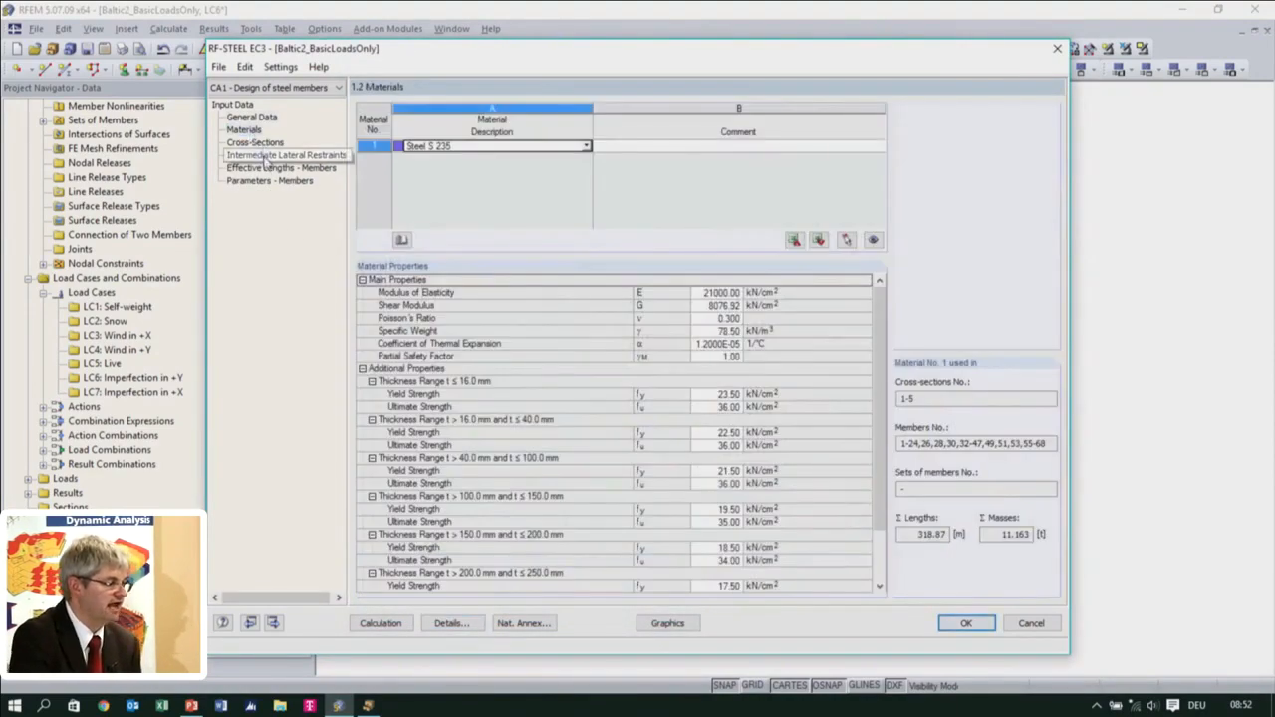
left_click(277, 168)
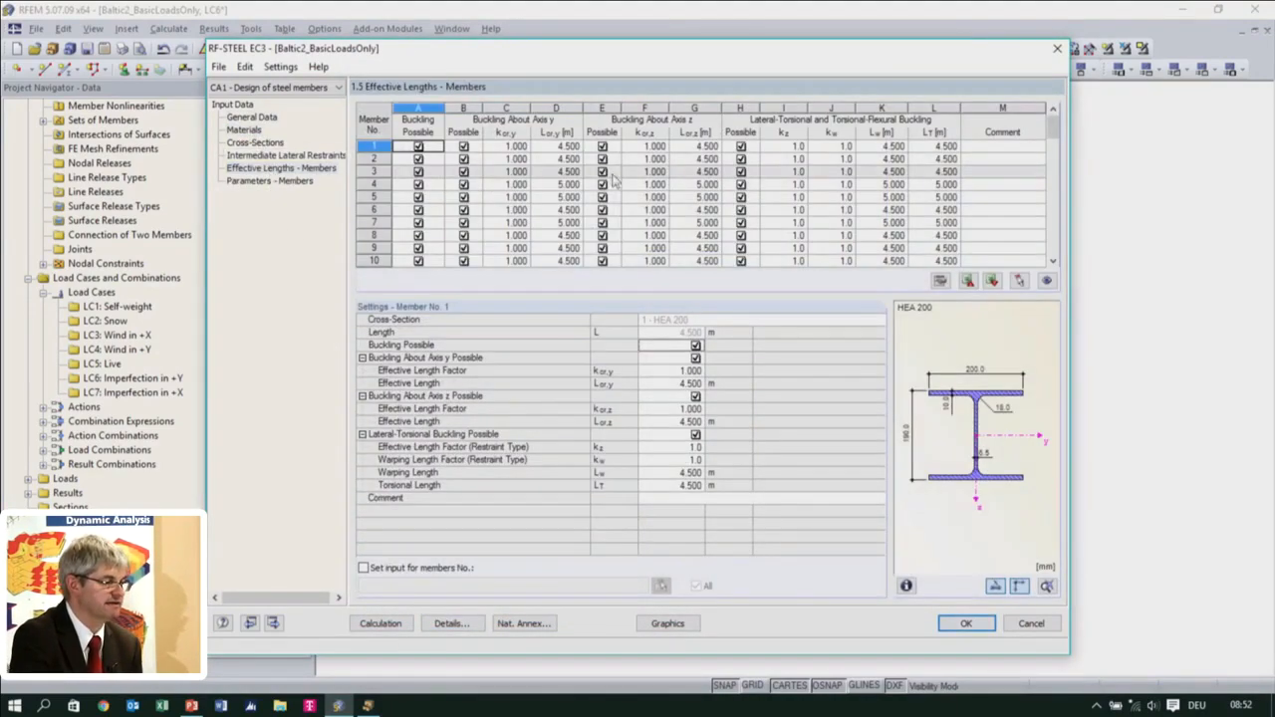
left_click(554, 147)
left_click(550, 159)
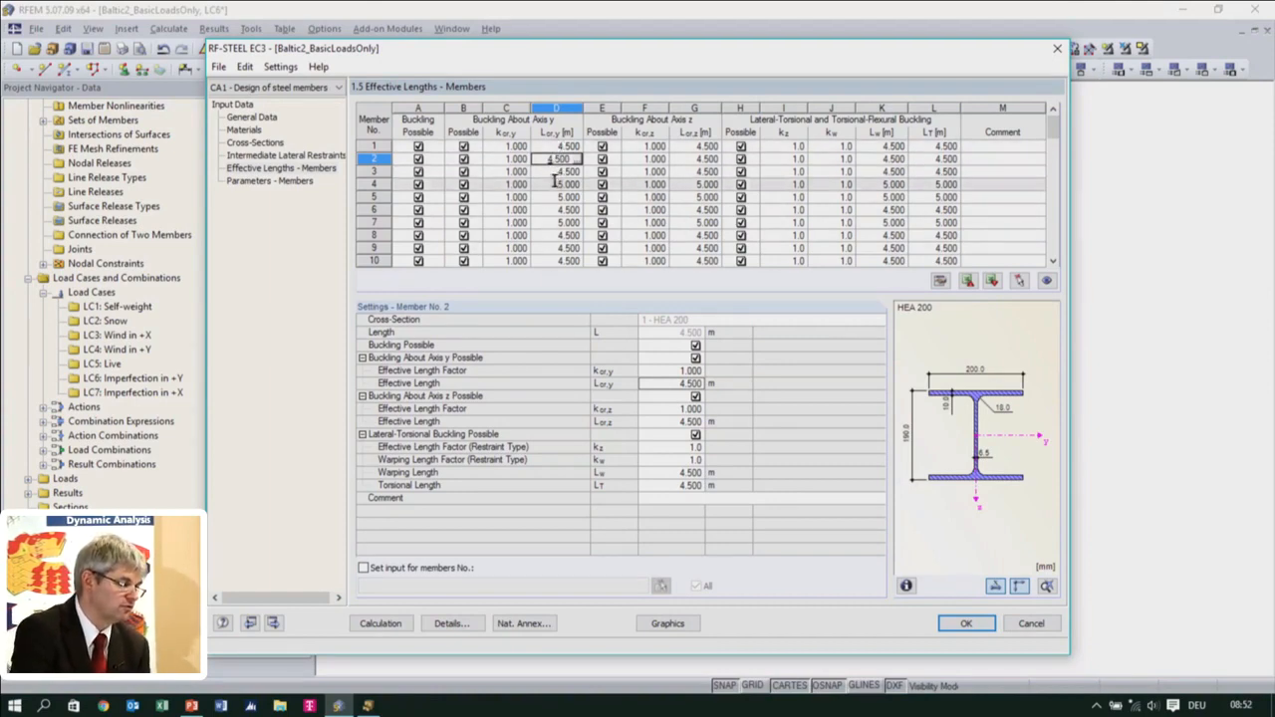
left_click(556, 183)
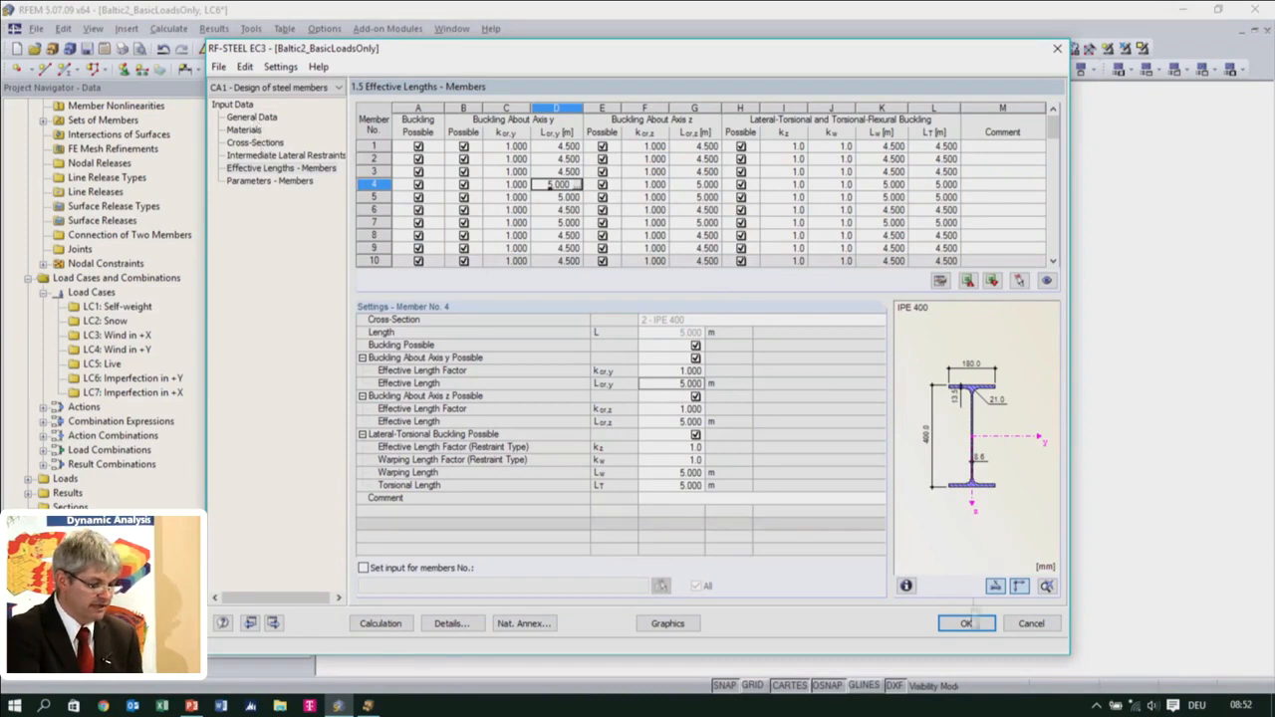
left_click(966, 625)
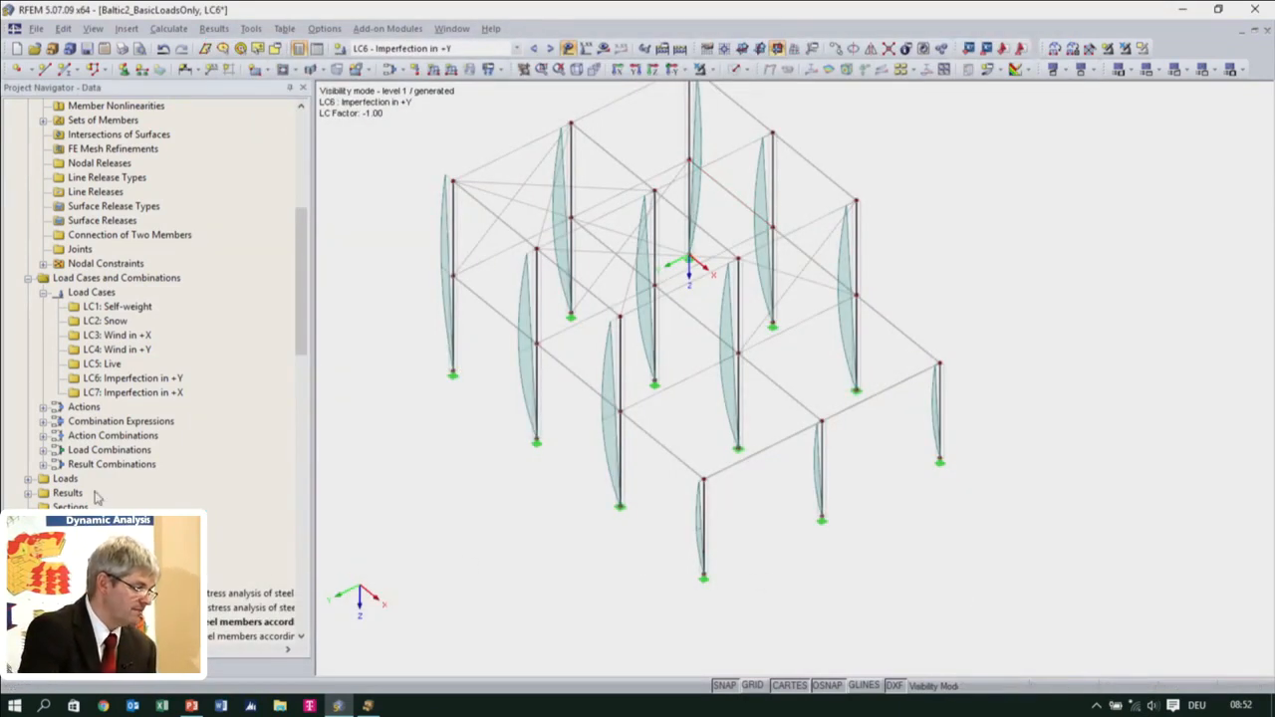
Review load cases LC6 and LC7 and the actions, and include imperfection load cases in the ULS combination expression
left_click(43, 407)
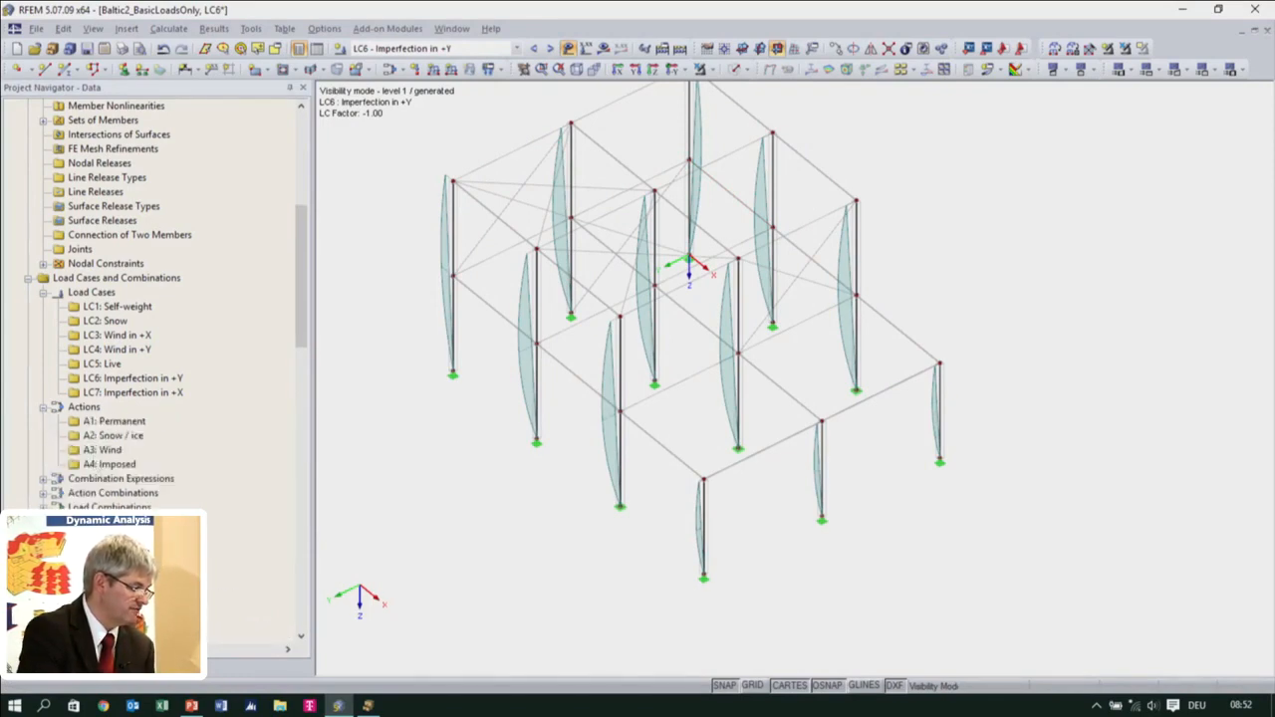
left_click(392, 71)
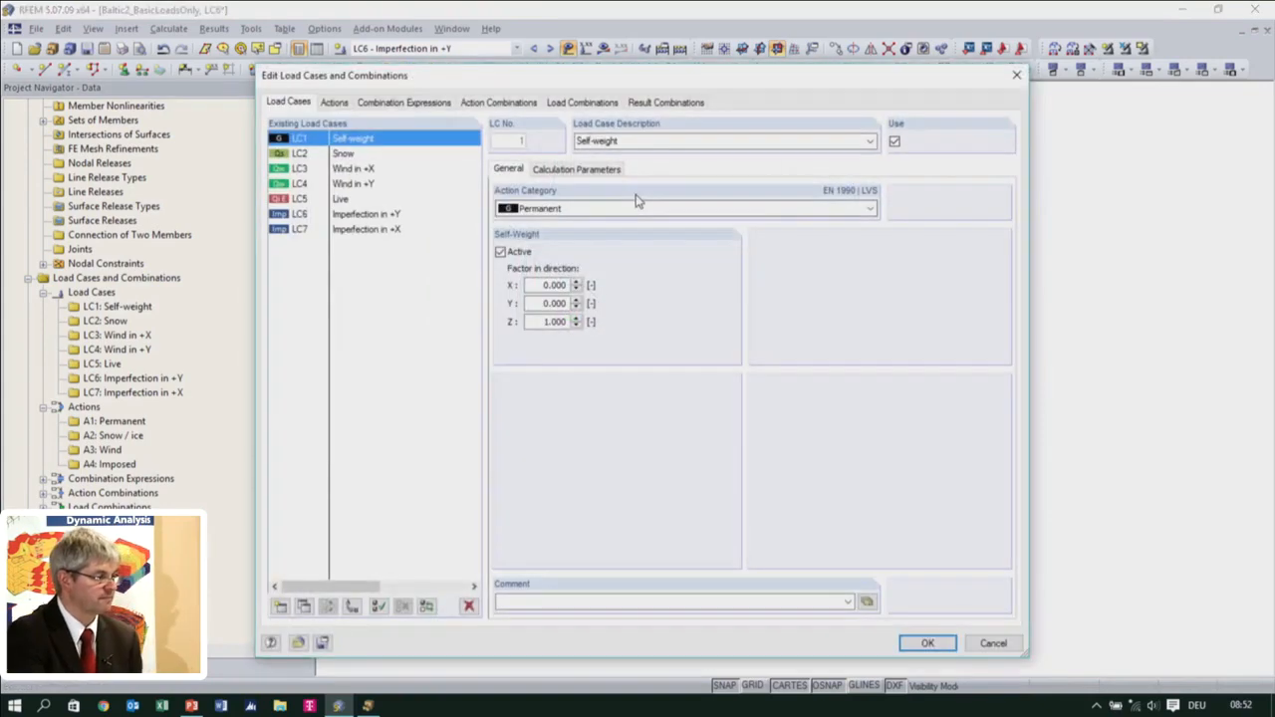
left_click(360, 214)
left_click(361, 230)
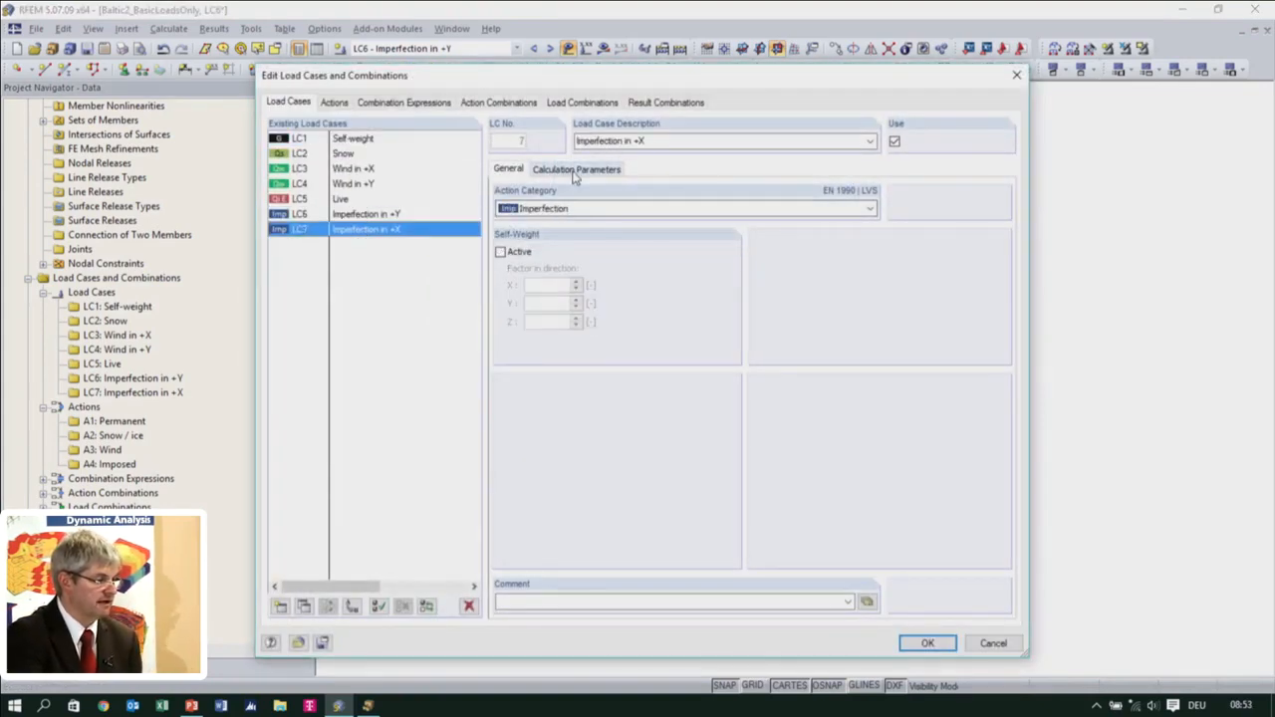
left_click(336, 103)
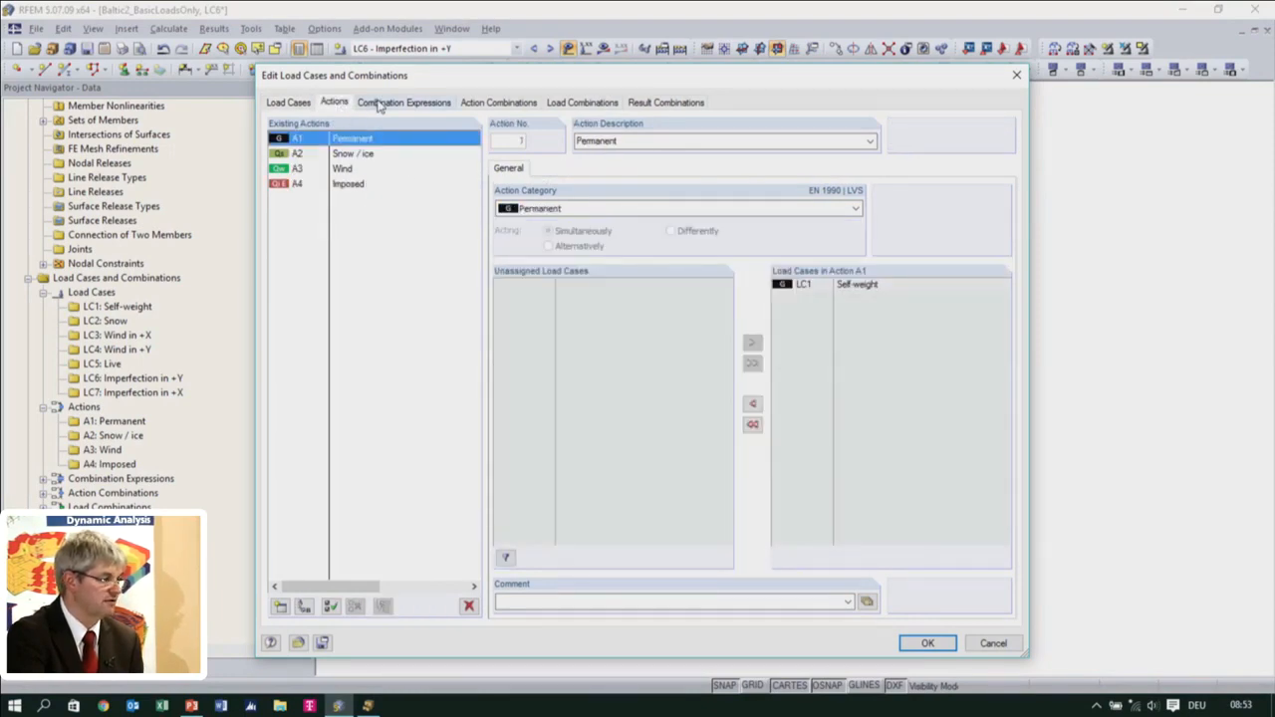
left_click(379, 103)
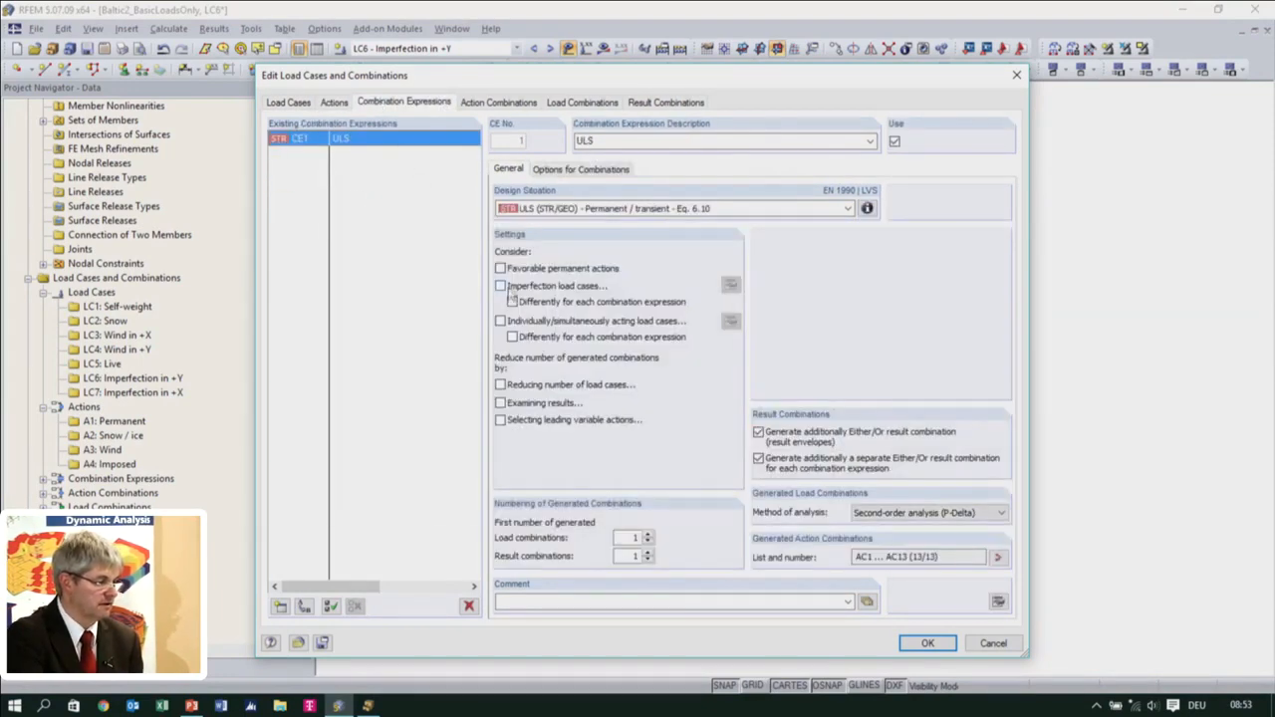
left_click(500, 286)
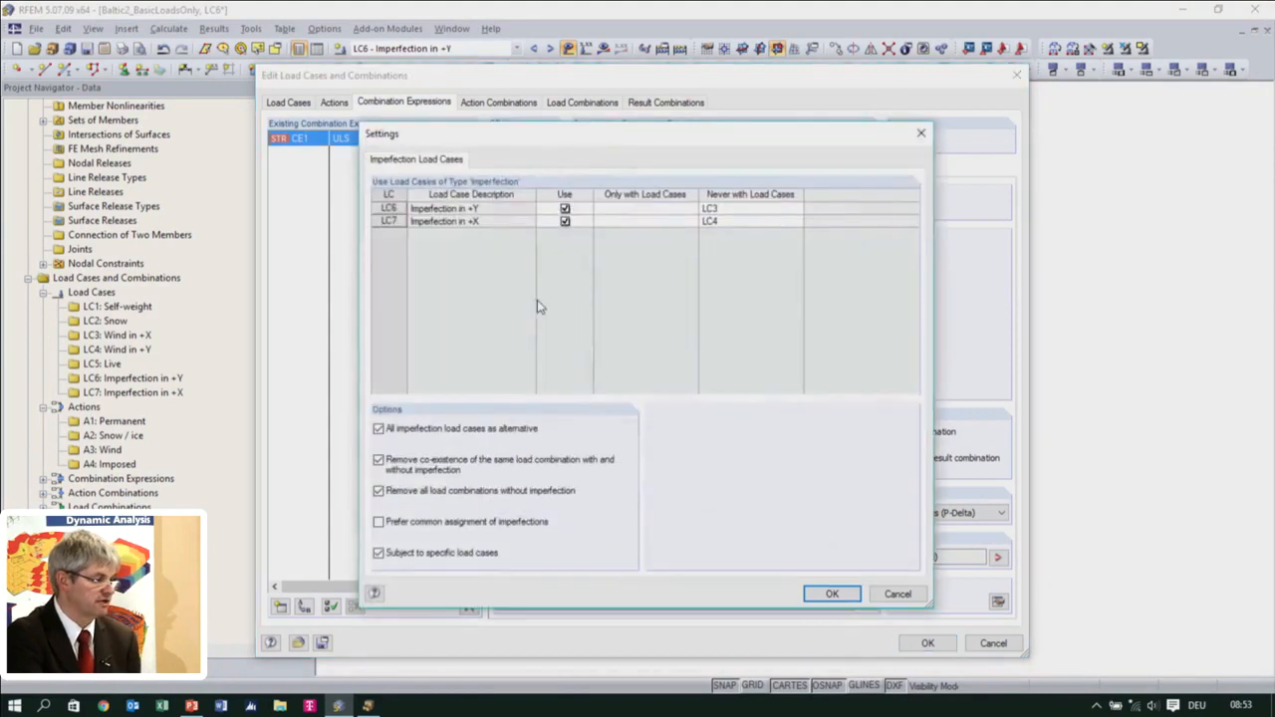
Clear the never-with load case restrictions of imperfection cases LC6 and LC7 and accept the imperfection settings
left_click(744, 209)
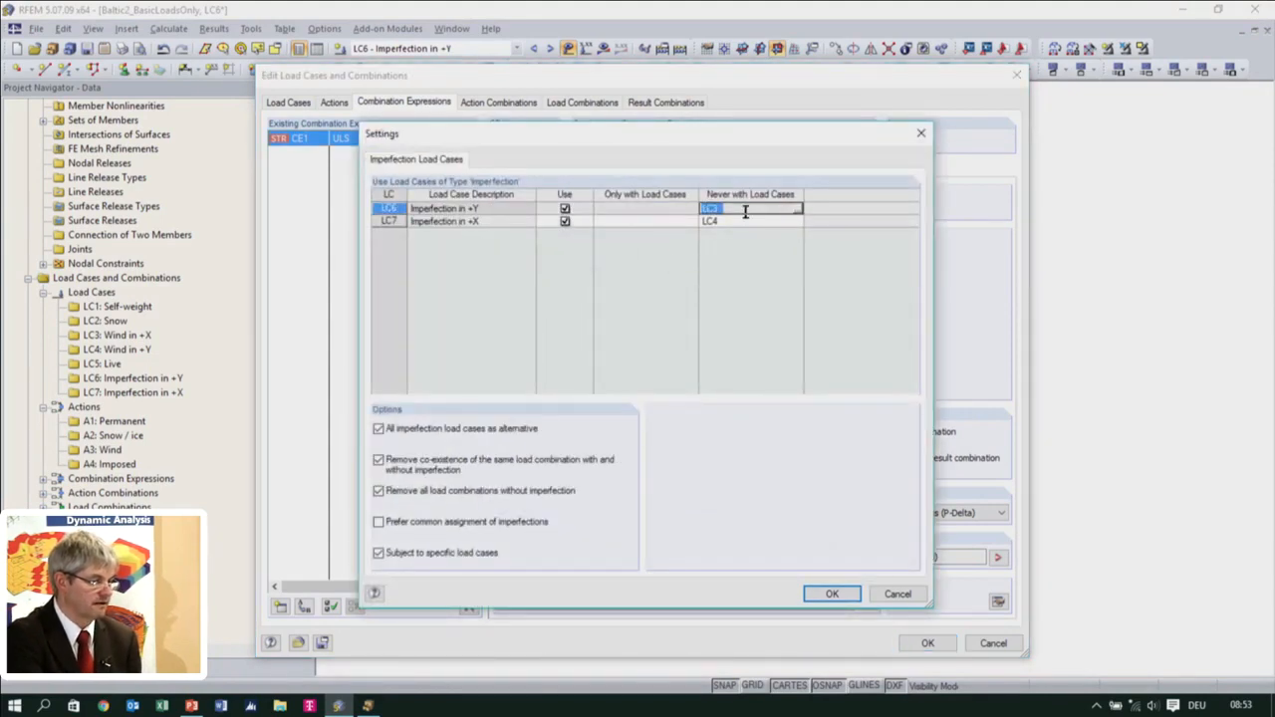
key("Delete")
left_click(747, 222)
key("Delete")
left_click(659, 209)
left_click(659, 221)
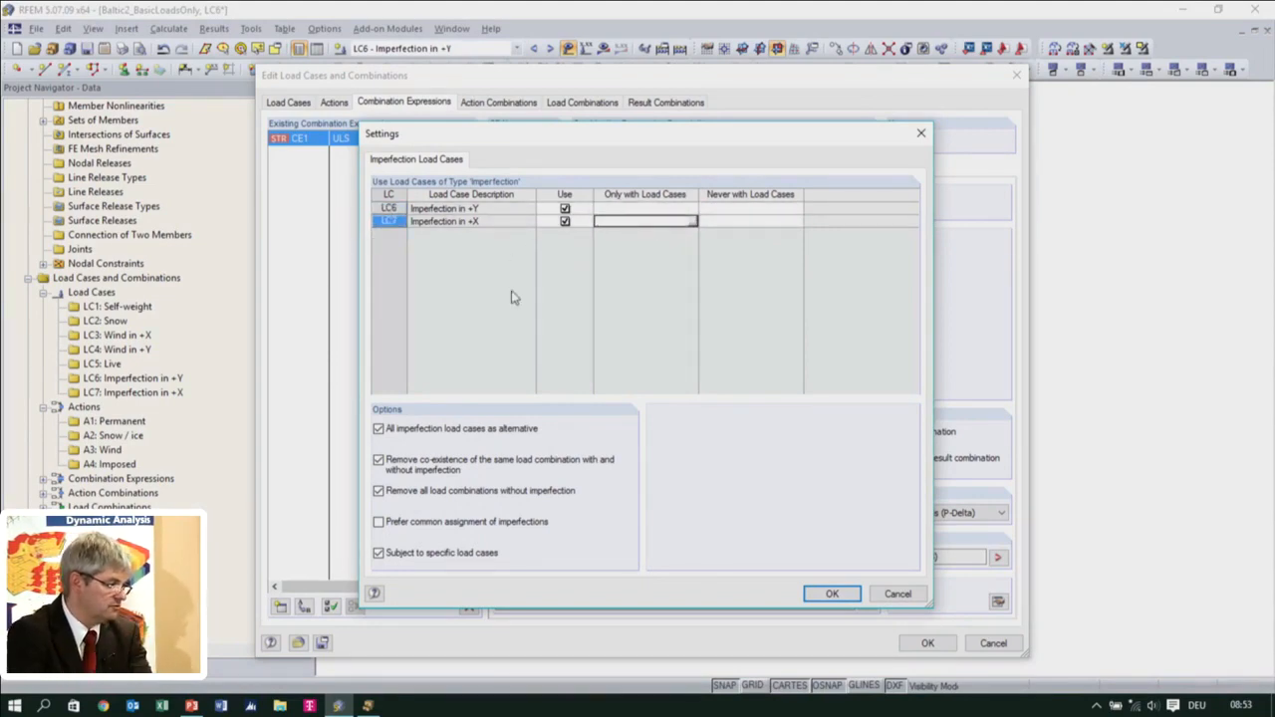
left_click(821, 598)
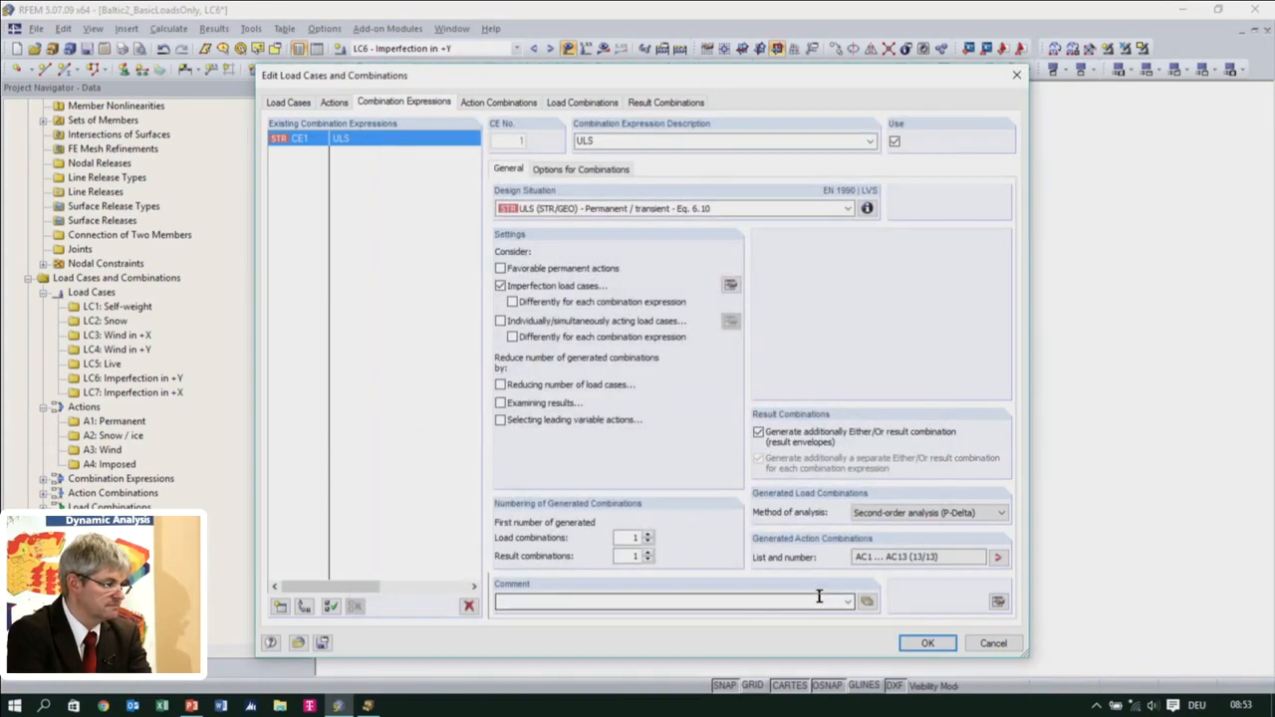
Examine the generated action combinations and load combinations that include the imperfection cases
left_click(498, 101)
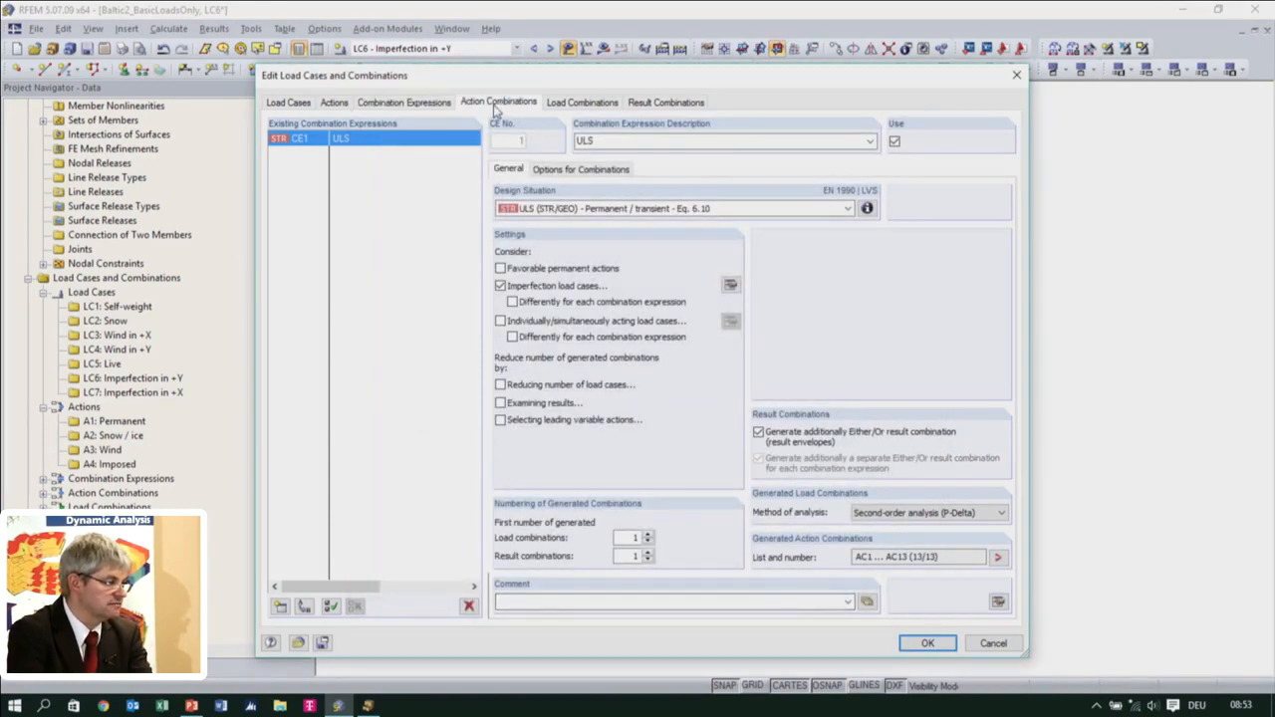
left_click(574, 104)
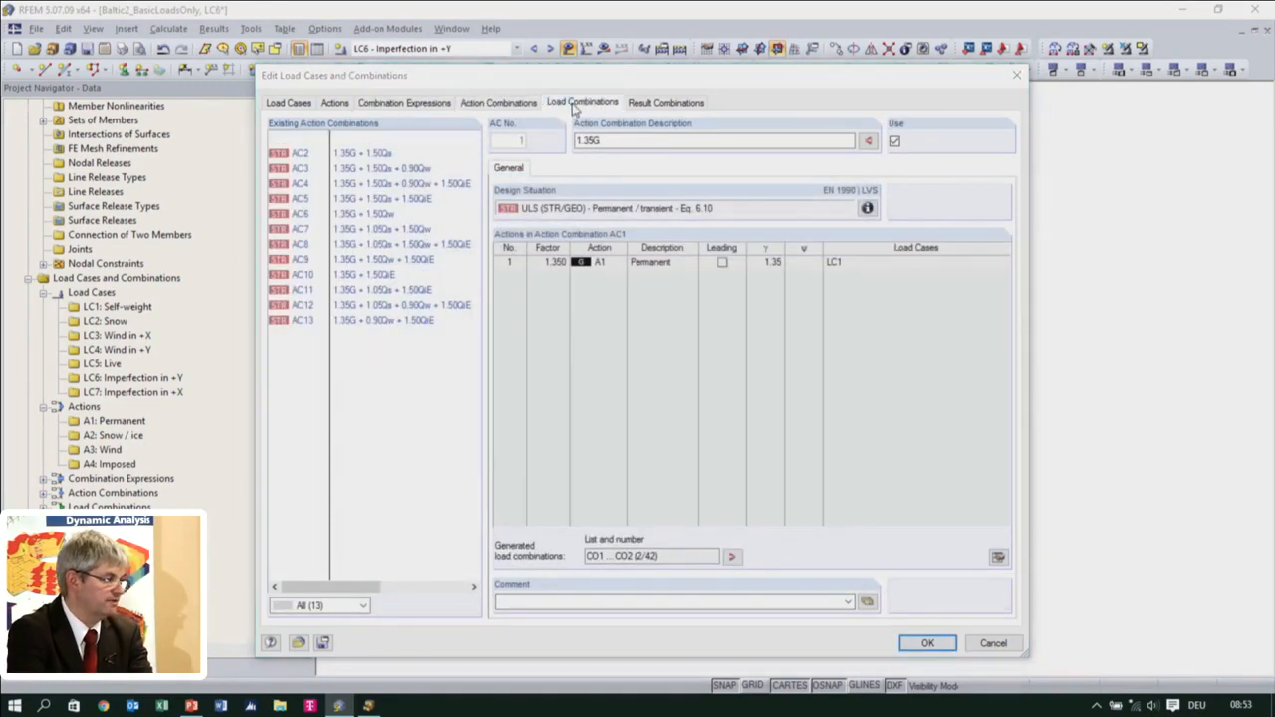
left_click_drag(472, 317, 474, 554)
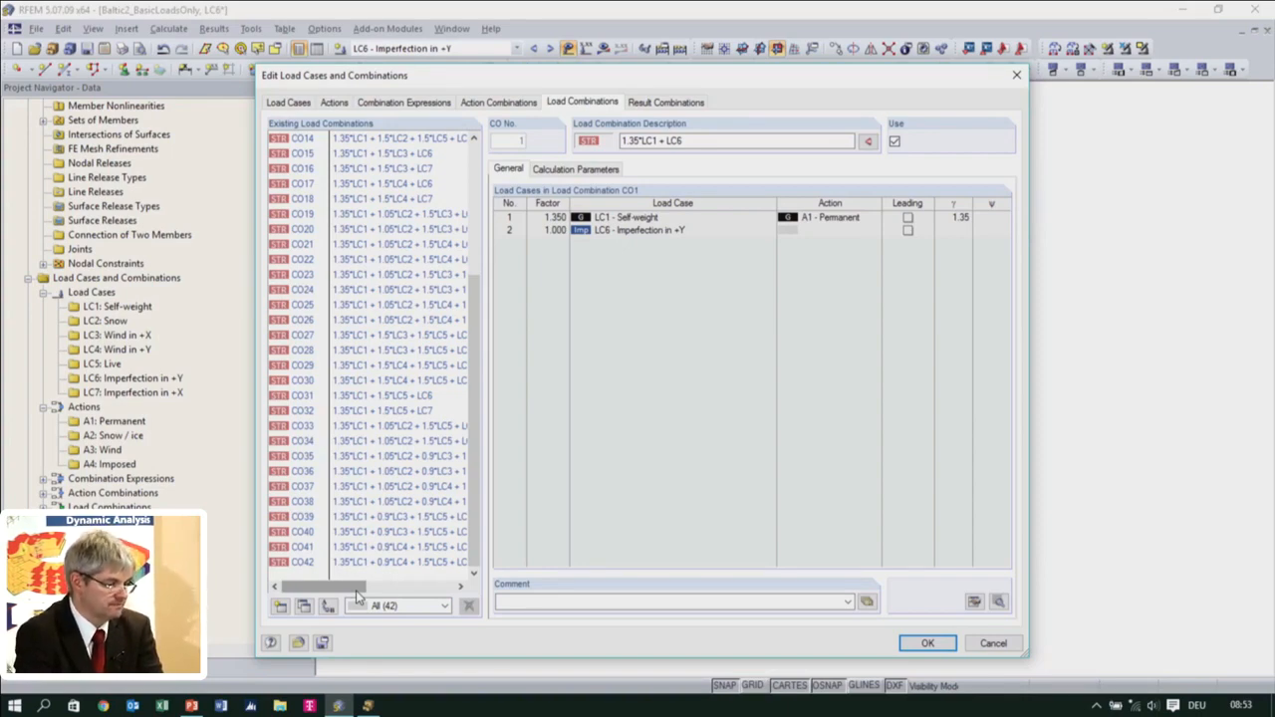
In the ULS expression's imperfection settings, specify that LC6 - Imperfection in +Y never acts with LC3 - Wind in +X
left_click(413, 104)
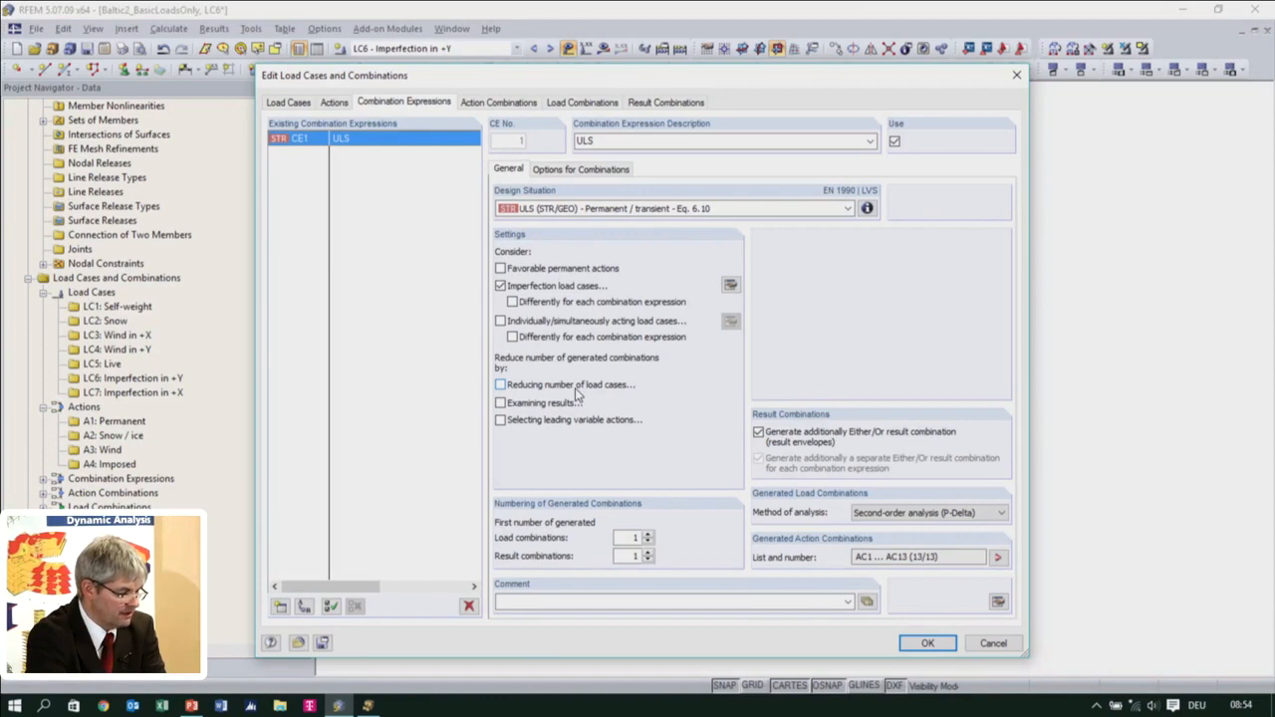
left_click(730, 285)
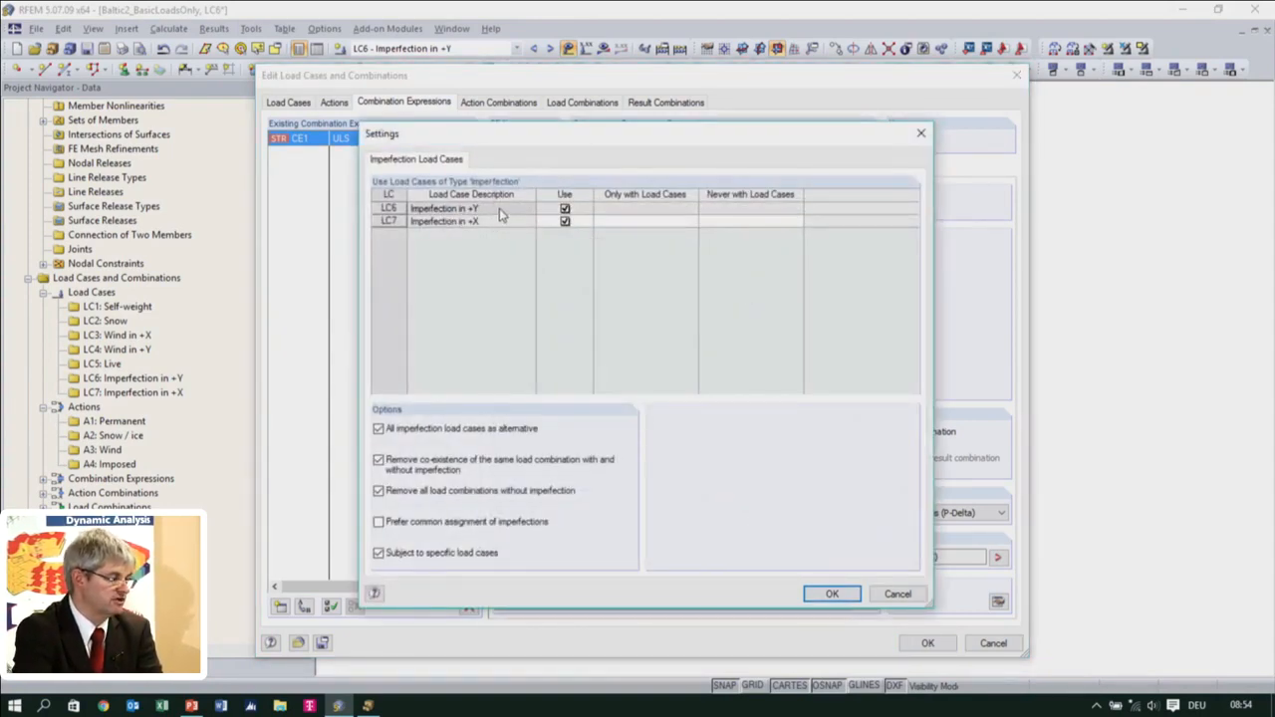
left_click(749, 210)
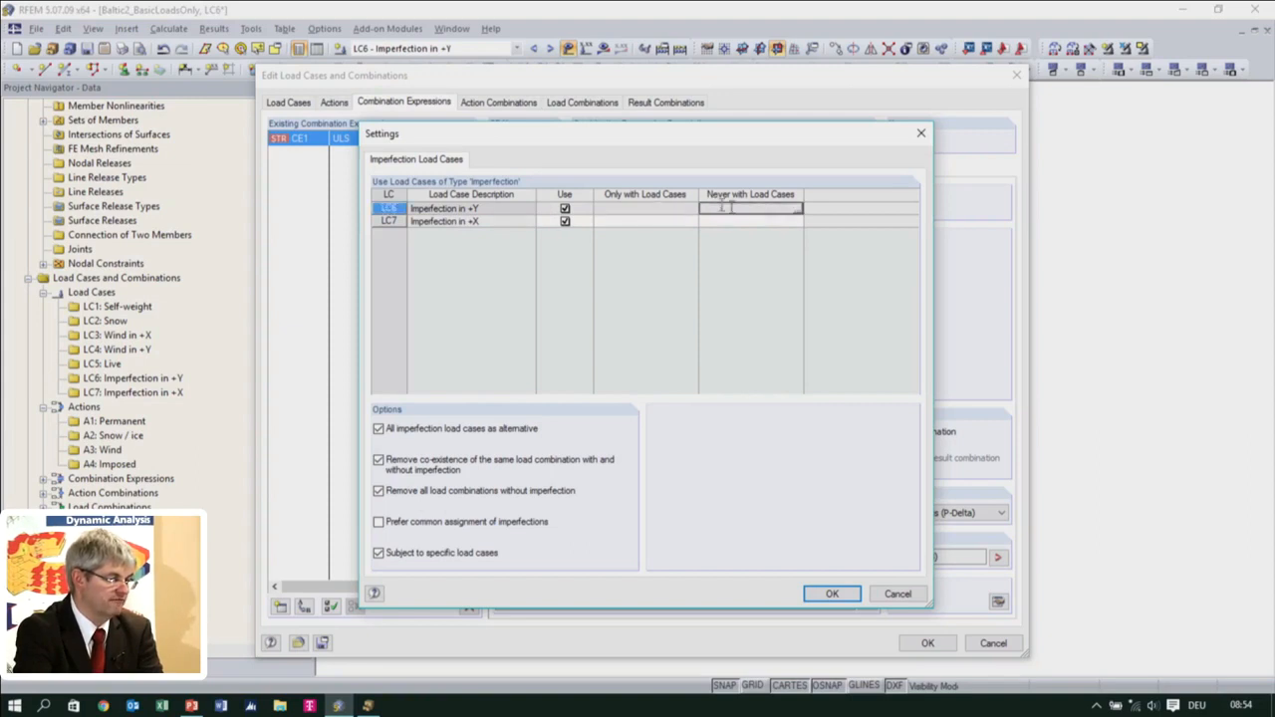
left_click(797, 211)
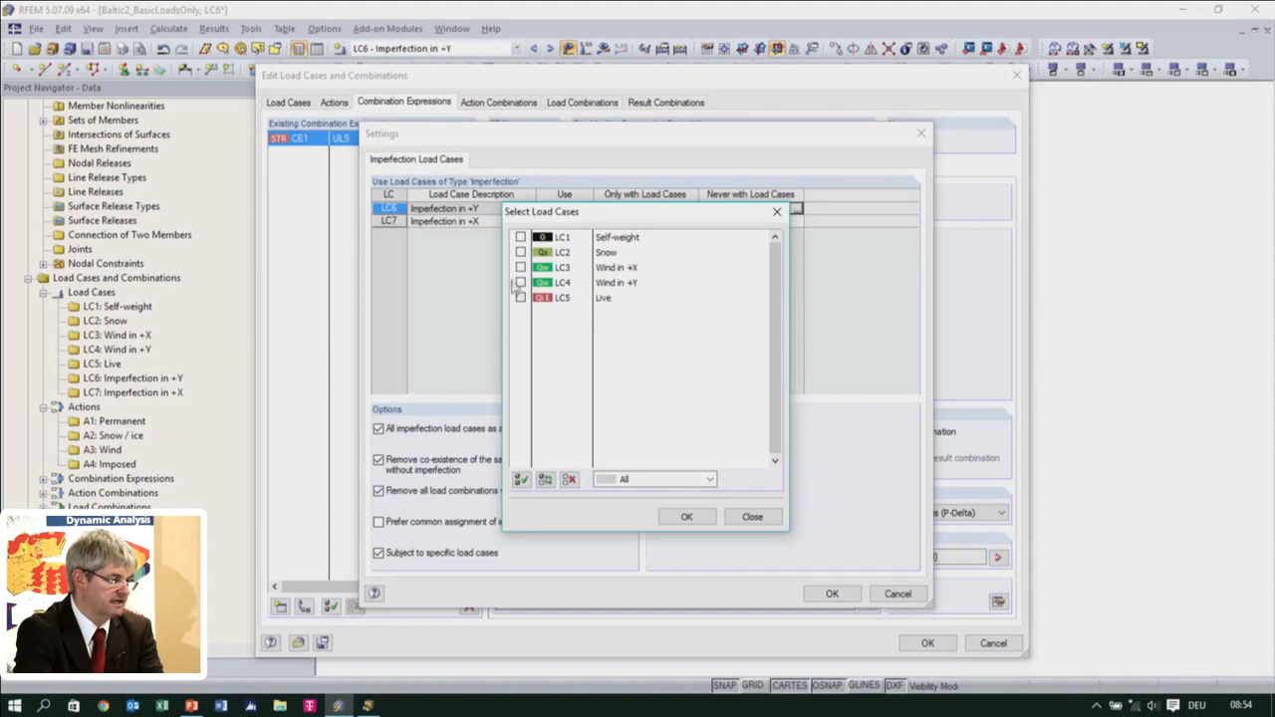
left_click(520, 268)
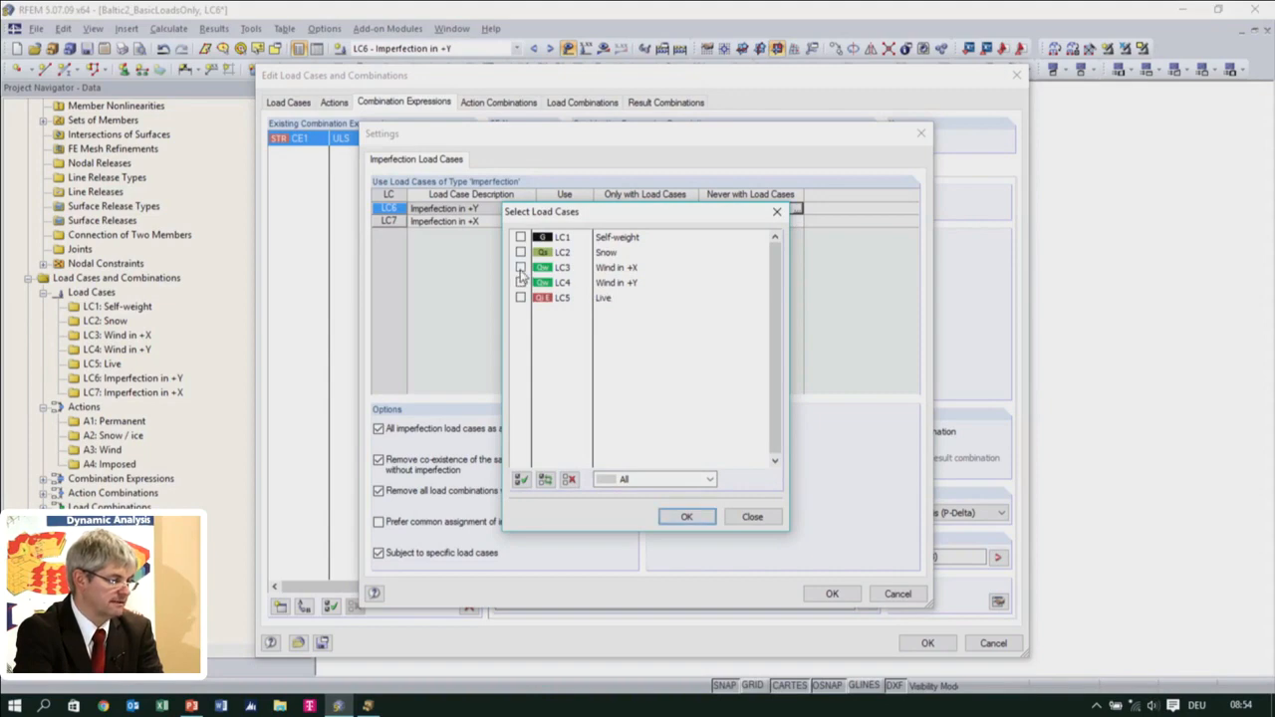
left_click(686, 516)
Specify that LC7 - Imperfection in +X never acts with LC4 - Wind in +Y and accept the imperfection settings
left_click(745, 220)
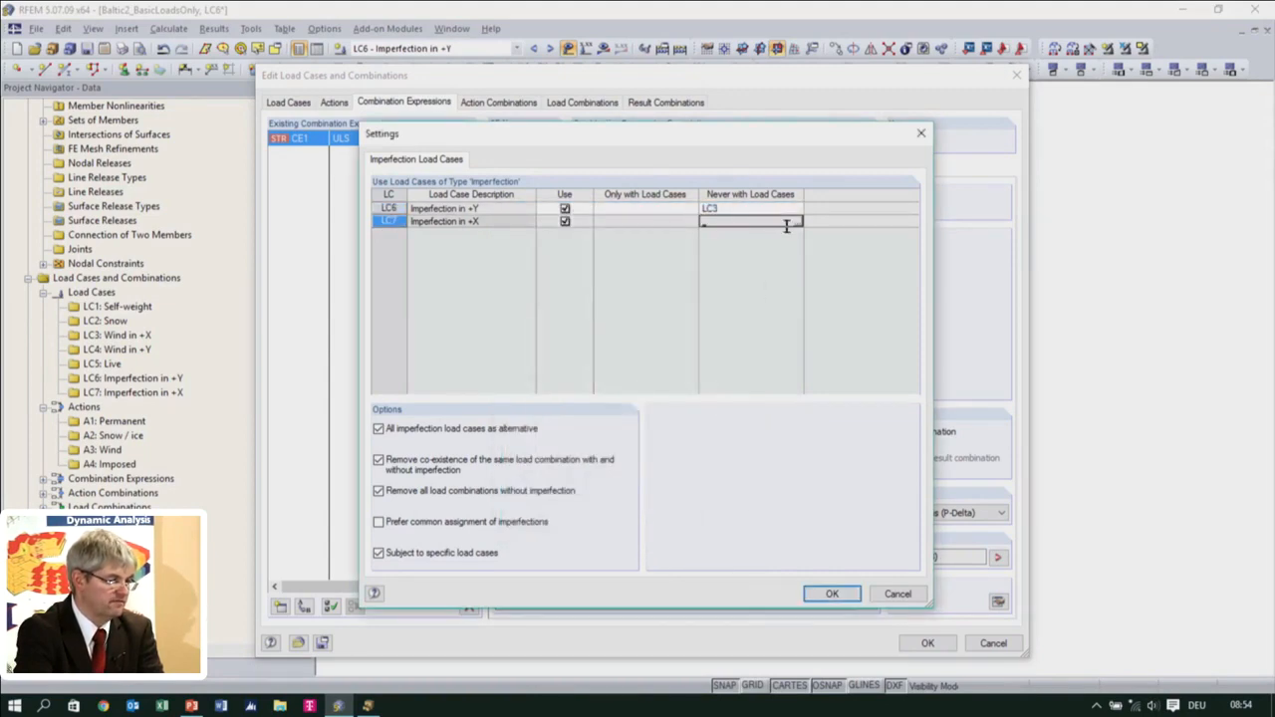
left_click(797, 221)
left_click(520, 283)
left_click(685, 517)
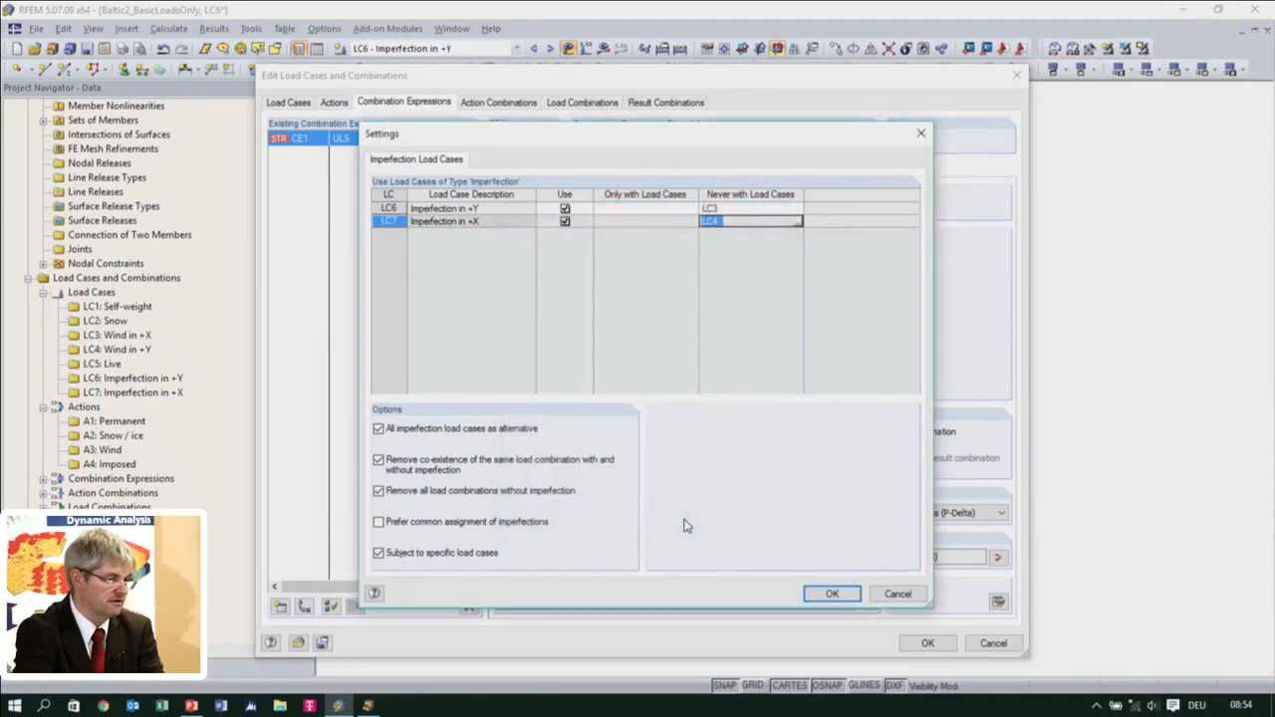
left_click(738, 217)
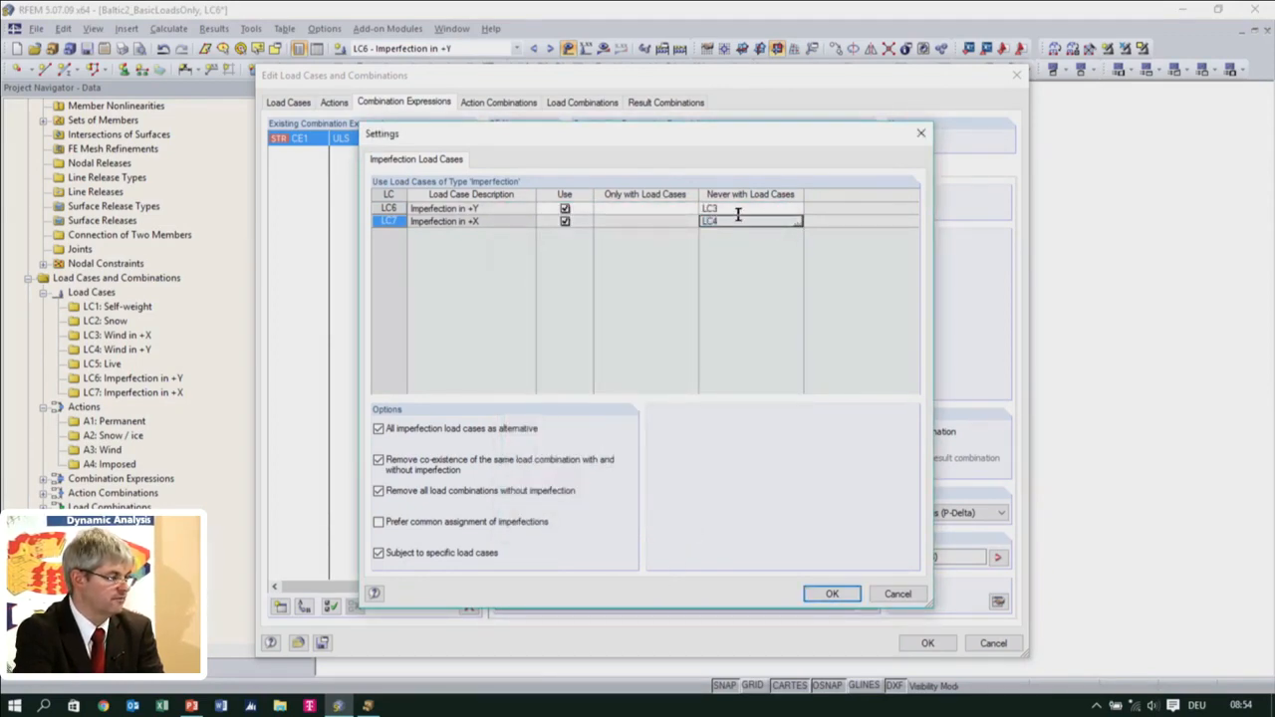
left_click(826, 594)
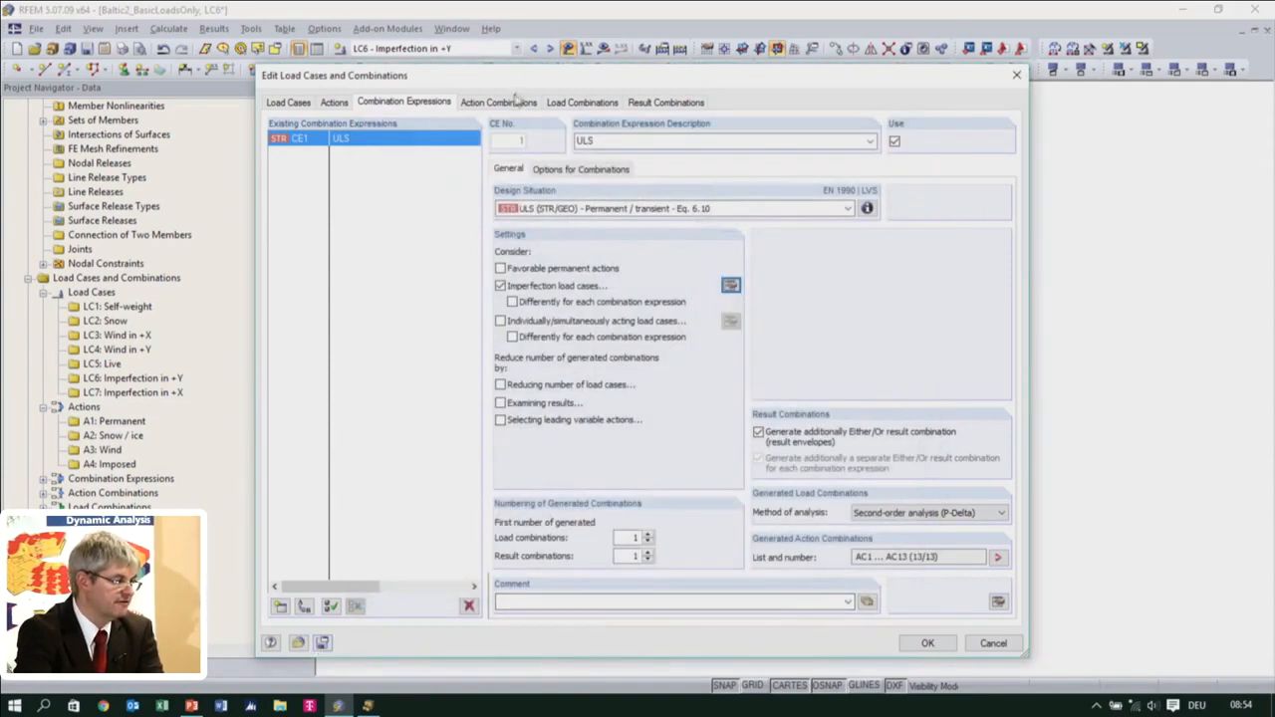
Examine the load cases, factors and leading actions contained in the regenerated load combinations, from CO26 up to CO19, CO20 and CO22
left_click(581, 101)
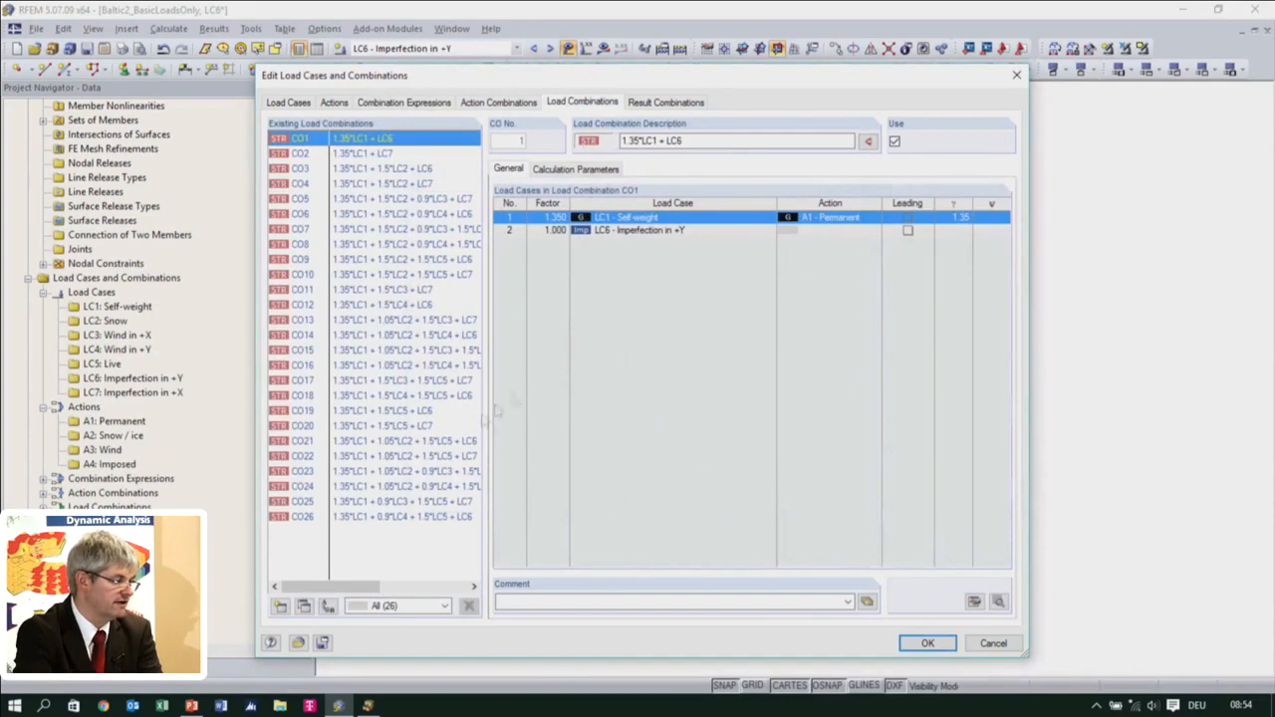
left_click(343, 517)
left_click(349, 501)
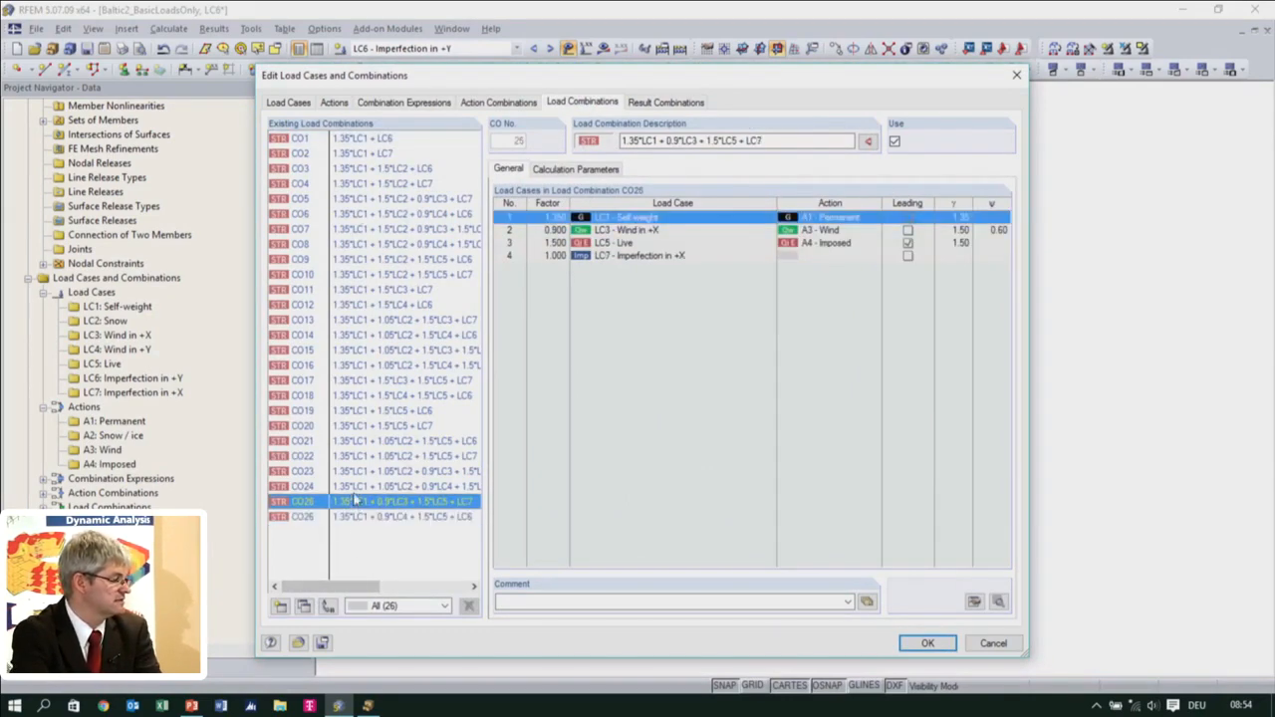
left_click(356, 486)
left_click(364, 470)
left_click(374, 455)
left_click(379, 440)
left_click(384, 411)
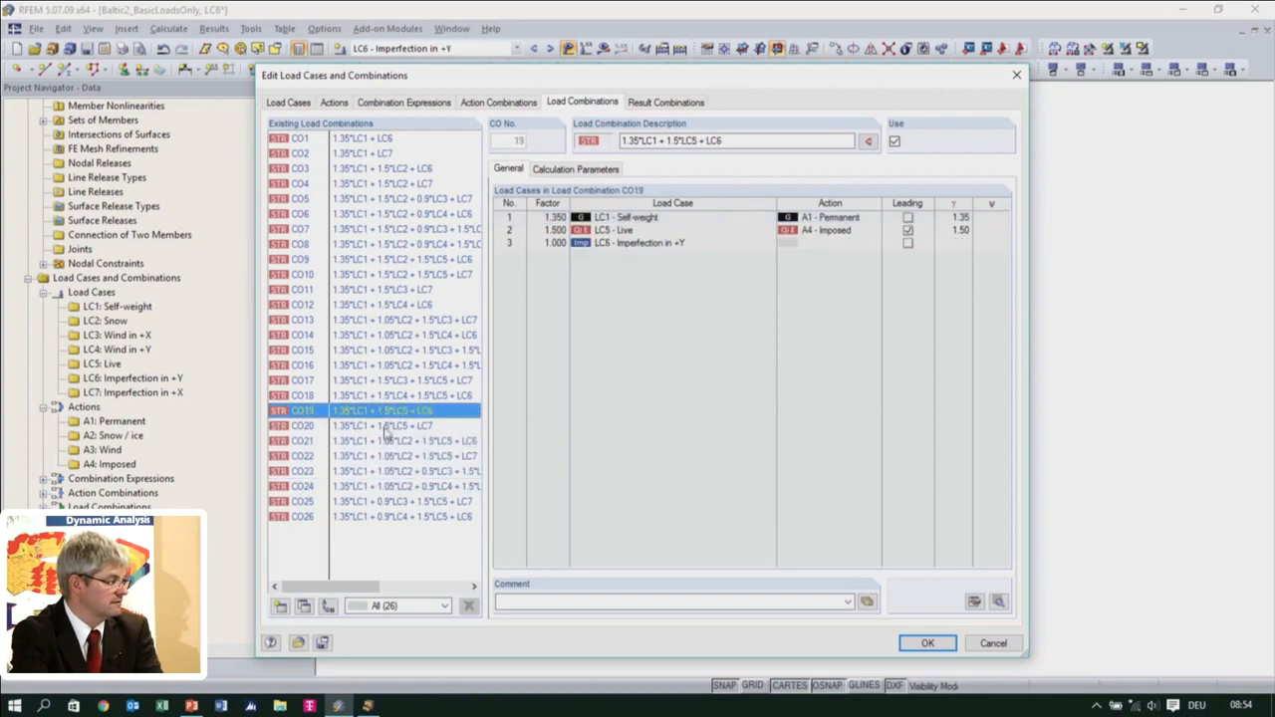
left_click(386, 425)
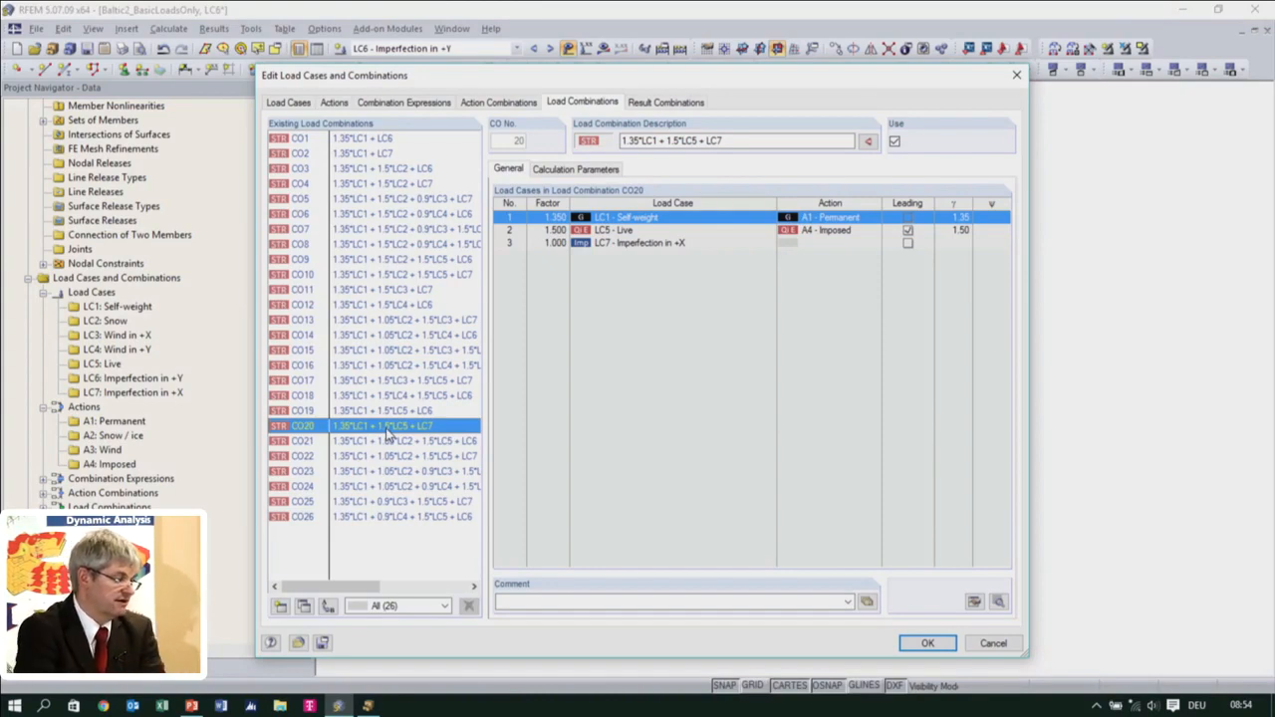
left_click(416, 456)
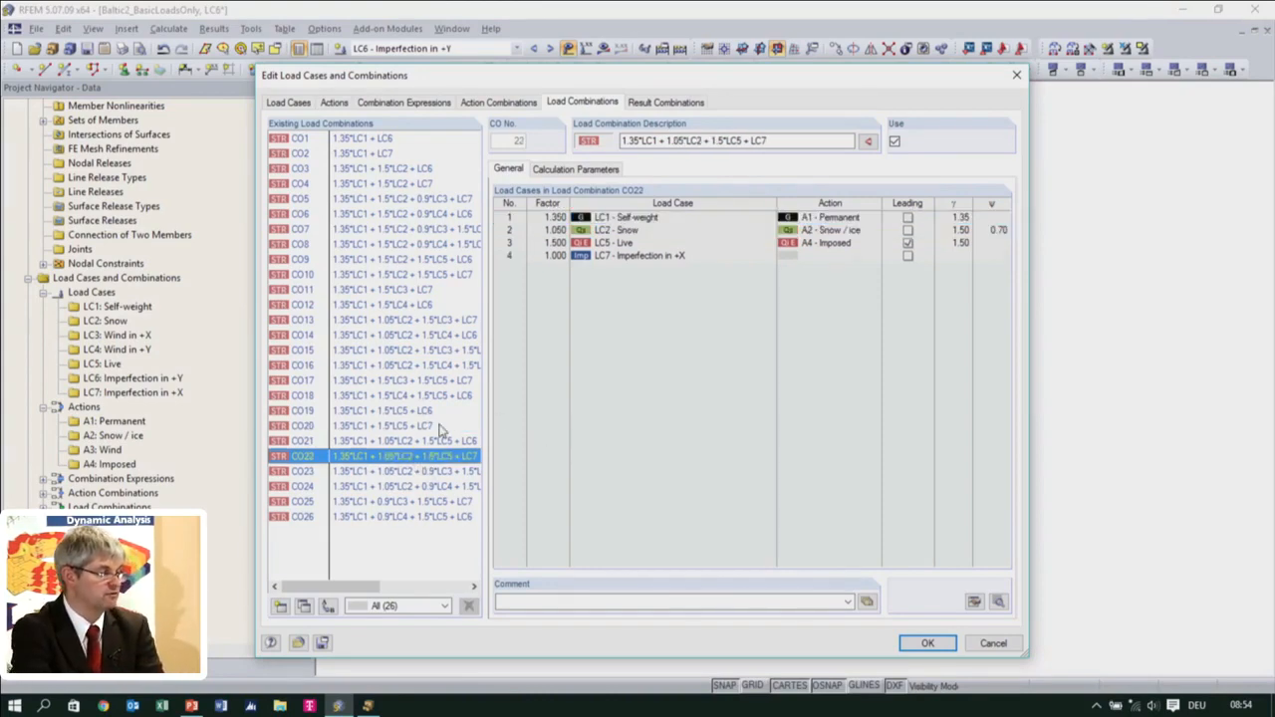
Review the loading of result combination RC1 through its last load combination and accept the load cases and combinations
left_click(671, 104)
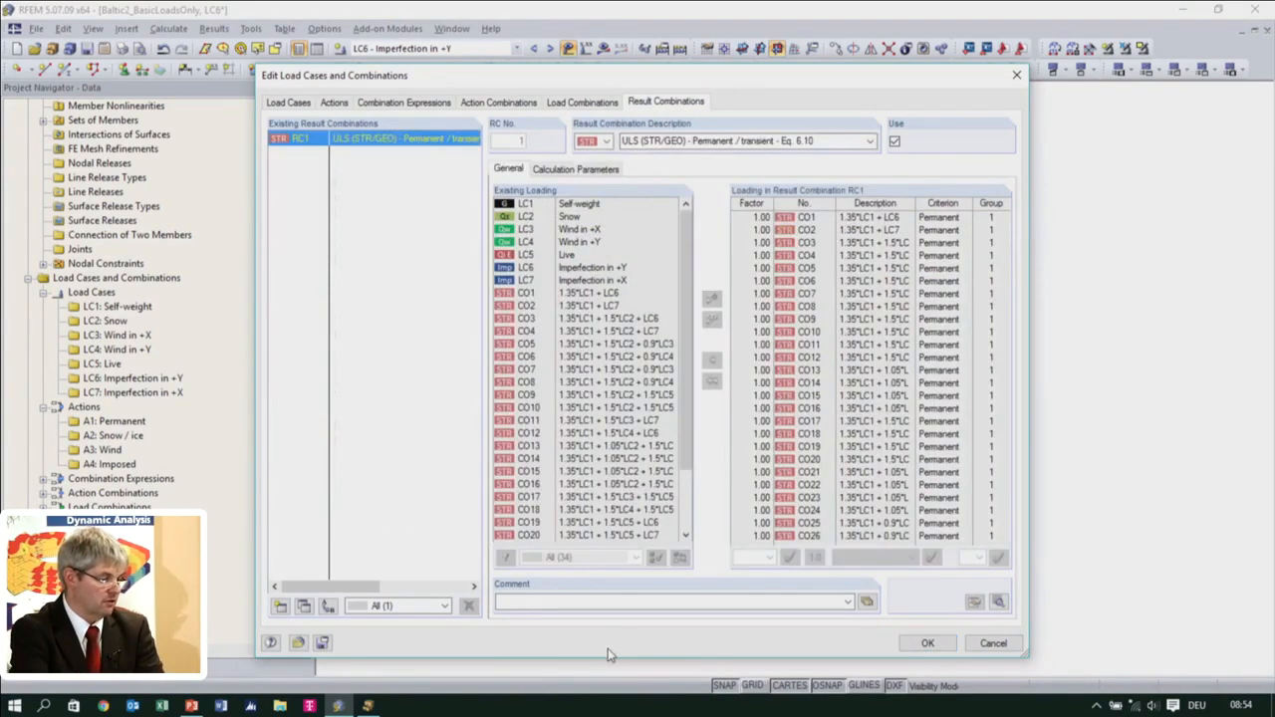
left_click_drag(687, 406, 599, 612)
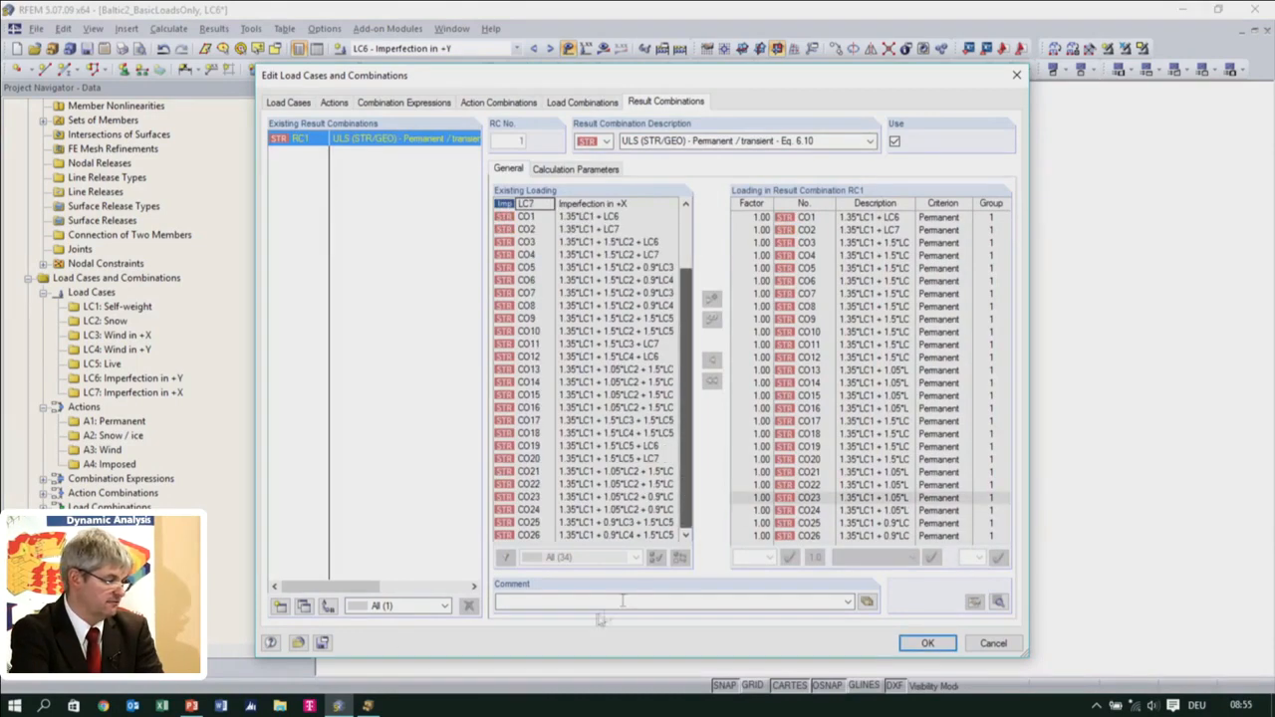
left_click(925, 644)
Open the RF-STEEL EC3 module and add load combinations CO22 to CO26 to the ultimate limit state design
scroll(254, 563, "down", 4)
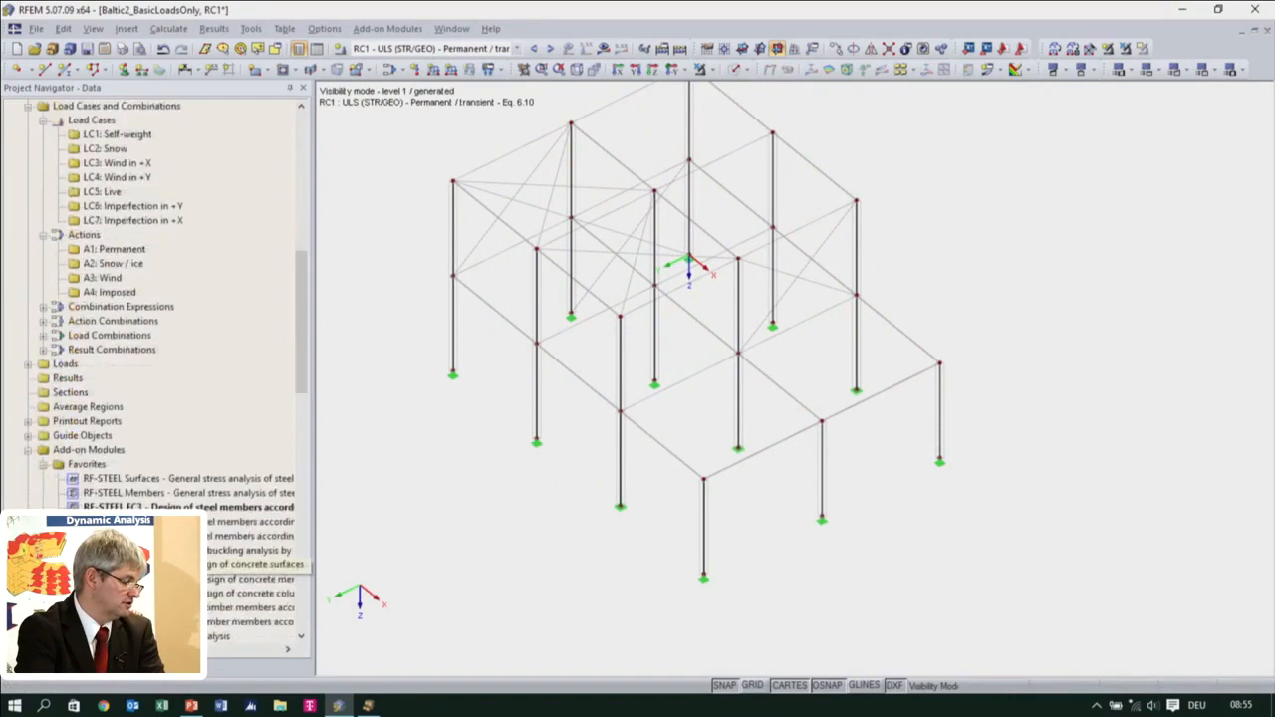
scroll(254, 564, "down", 2)
double_click(159, 420)
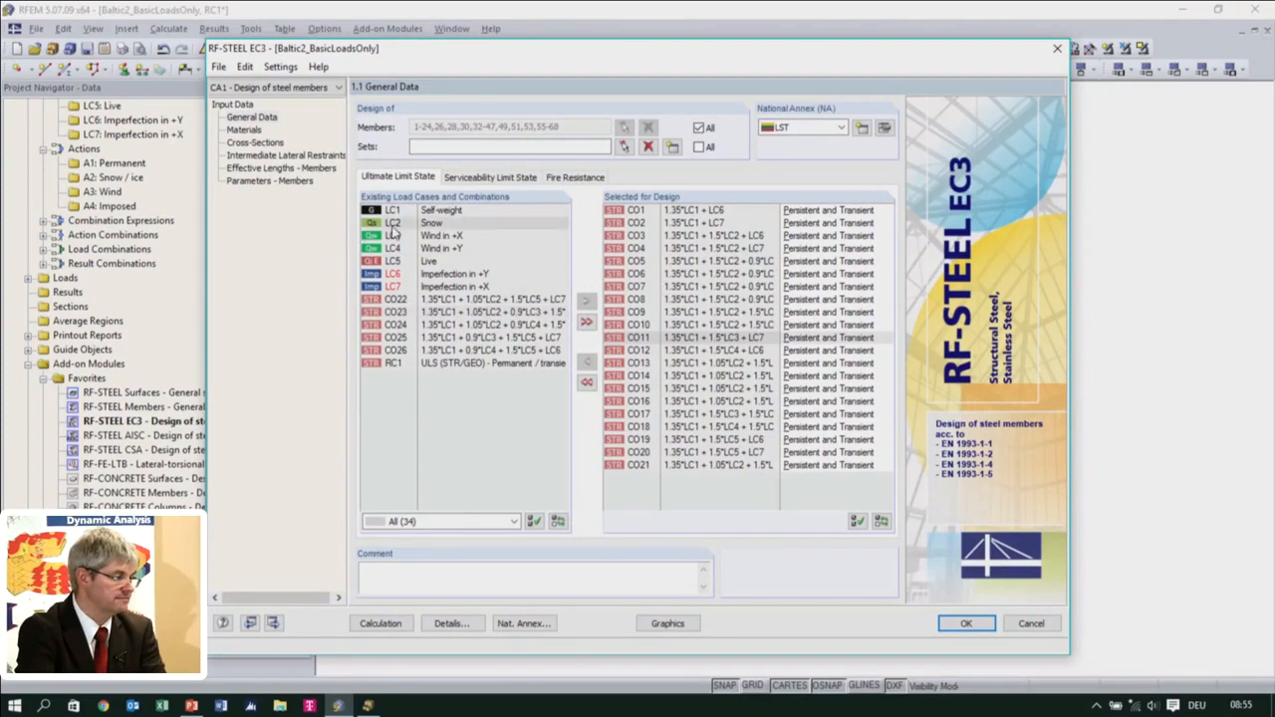
double_click(407, 303)
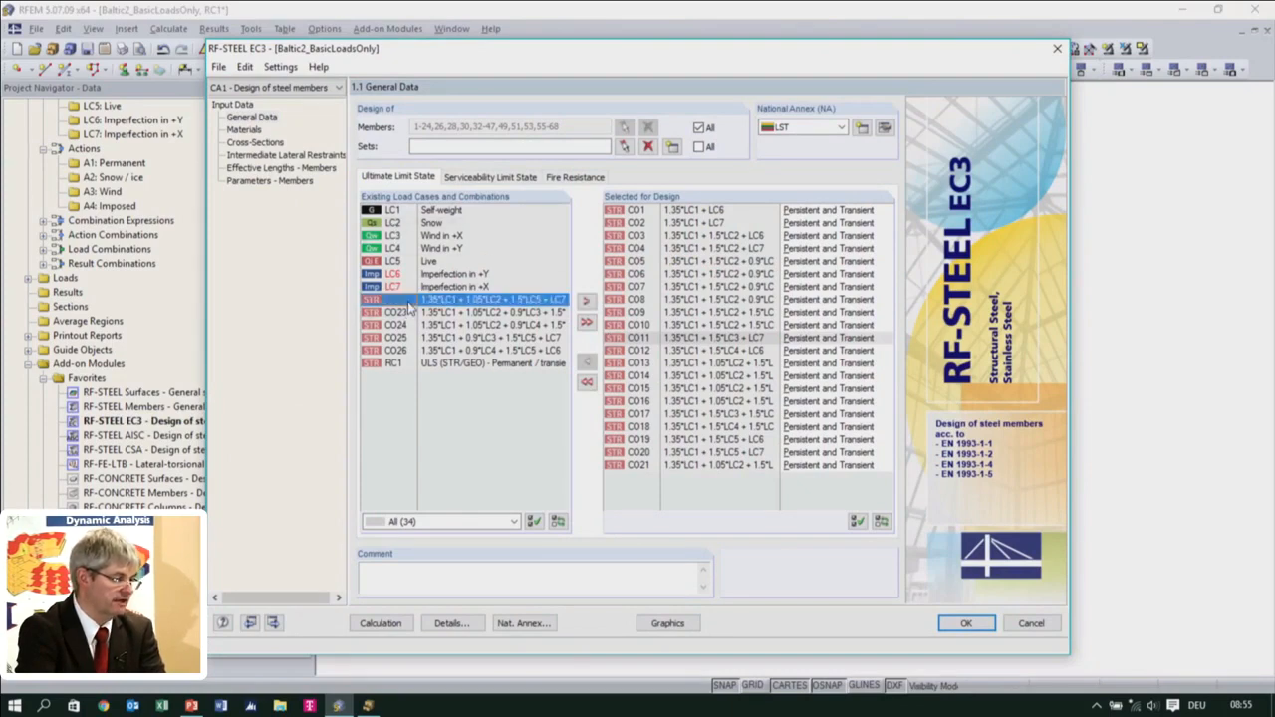
double_click(407, 303)
double_click(408, 303)
double_click(407, 302)
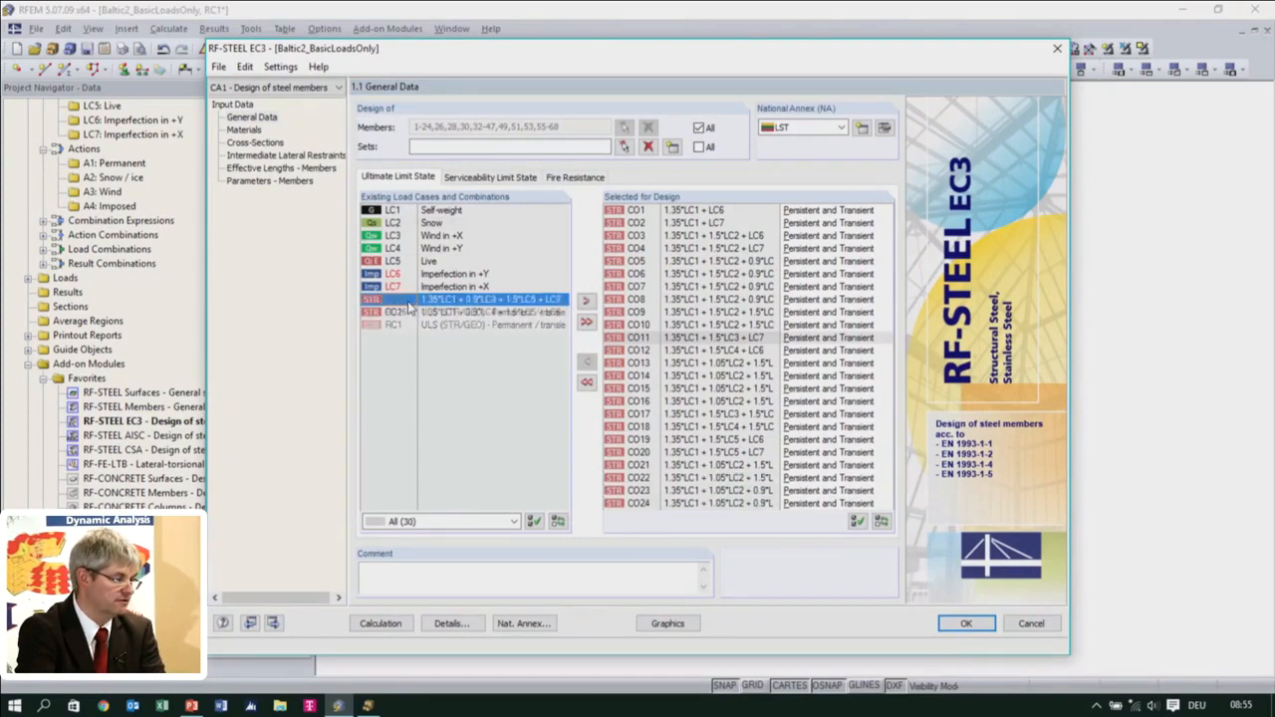
Check the stability analysis settings in the design details, accept them and start the RF-STEEL EC3 calculation
left_click(450, 622)
left_click(462, 107)
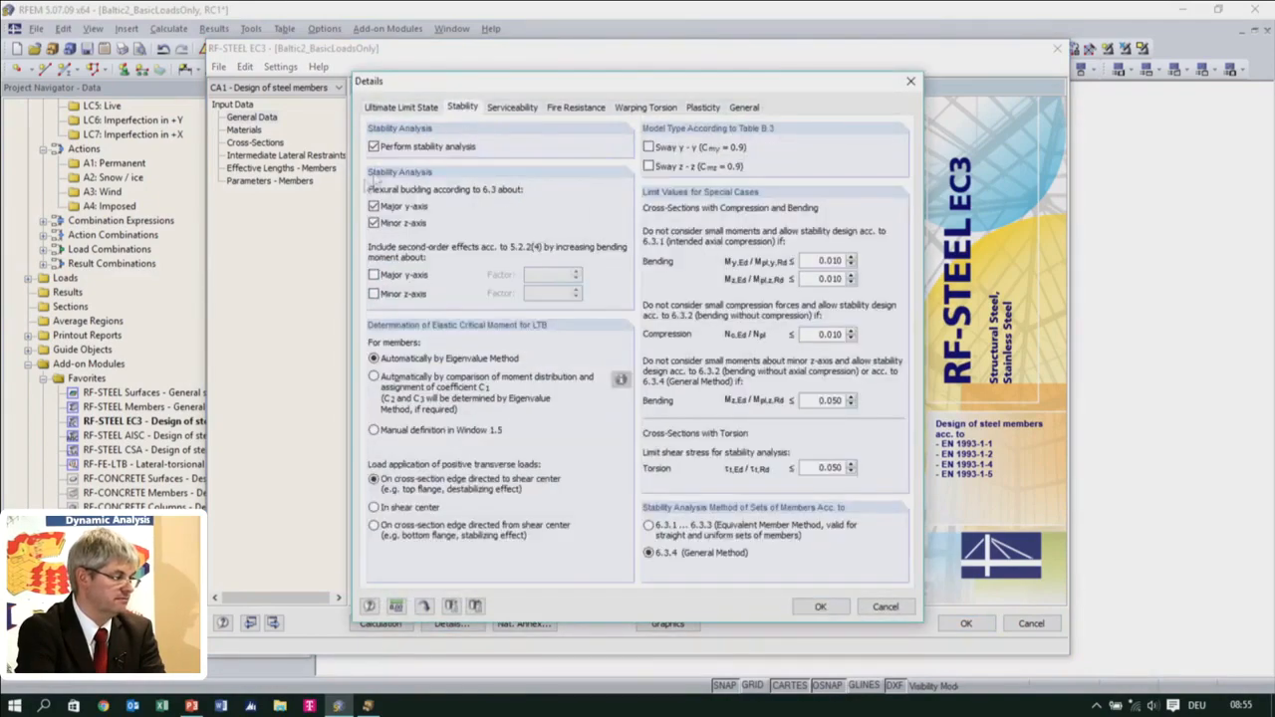
left_click(819, 606)
left_click(384, 628)
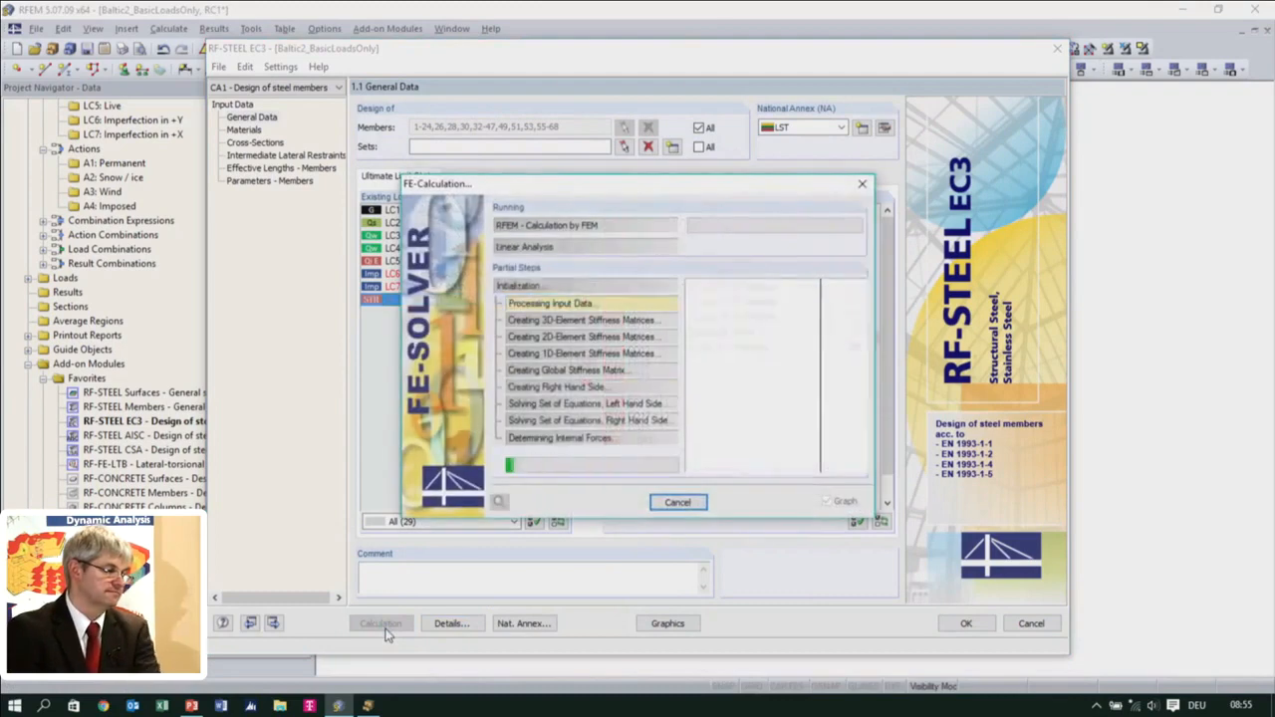
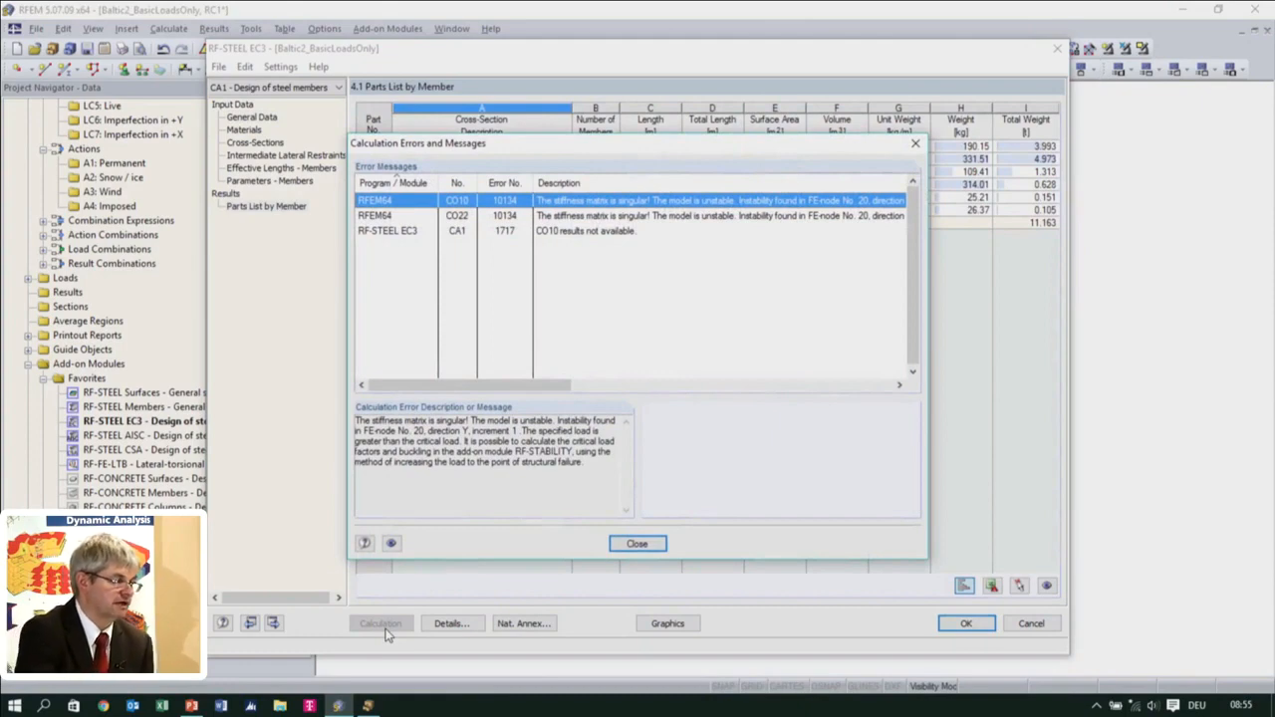
Review the calculation error for CO22, leave the RF-STEEL EC3 module and examine the unstable node in the model
left_click(627, 217)
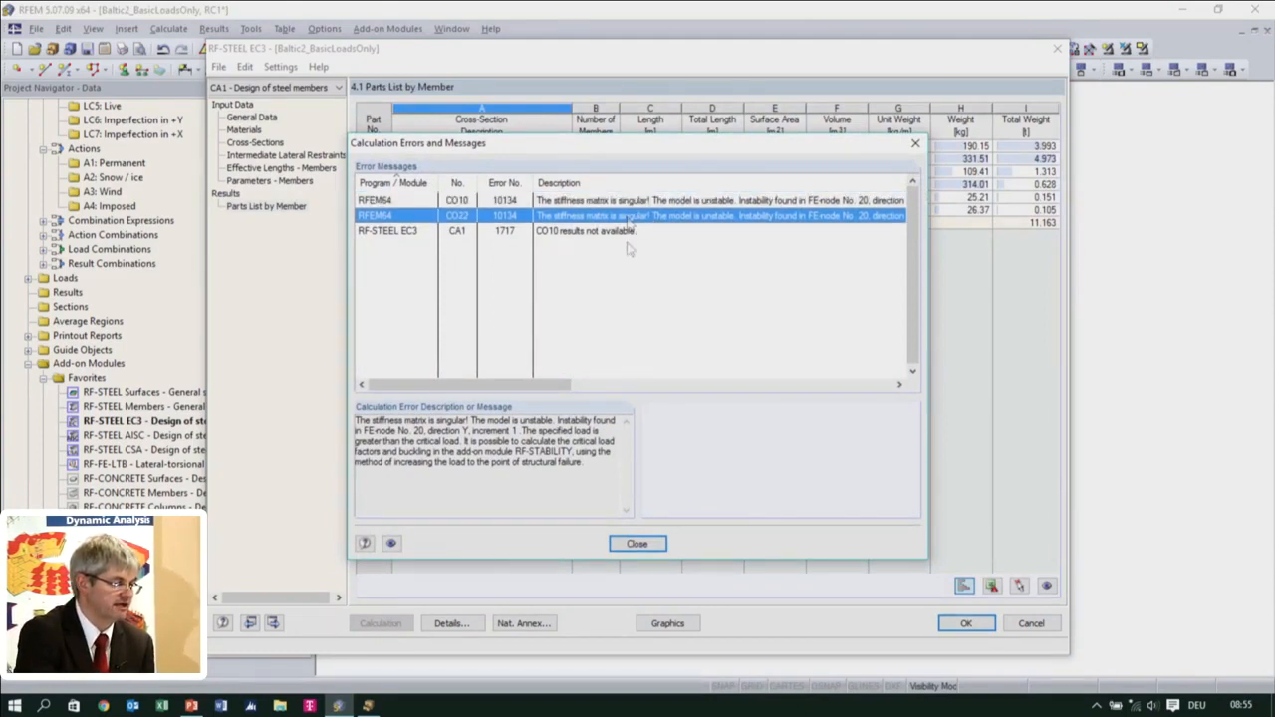
left_click(638, 547)
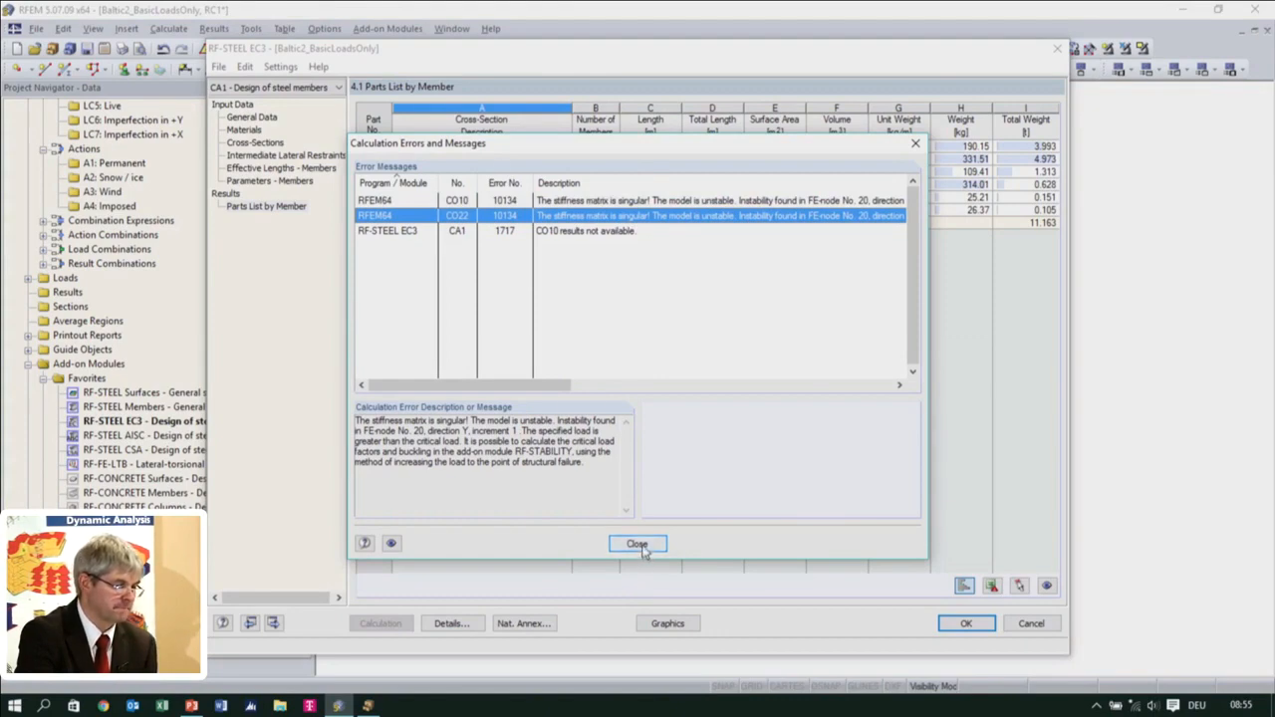
left_click(966, 624)
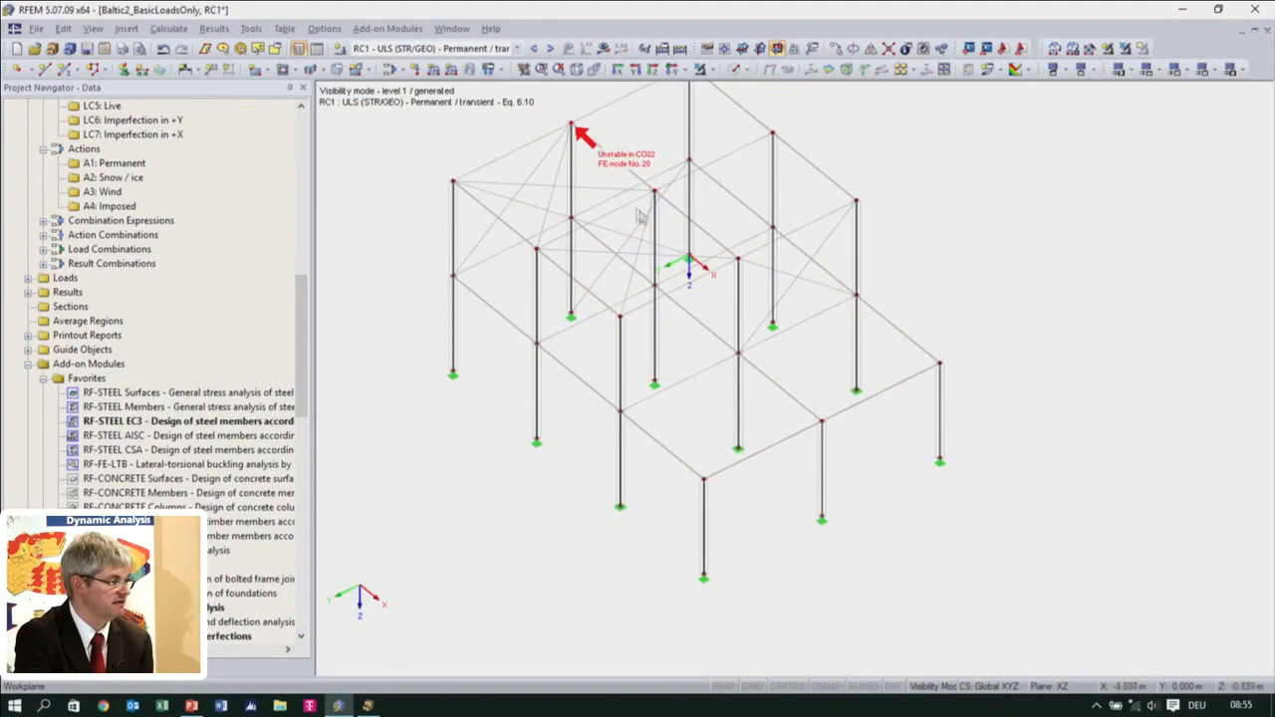
middle_click_drag(635, 265, 667, 373)
scroll(668, 374, "up", 2)
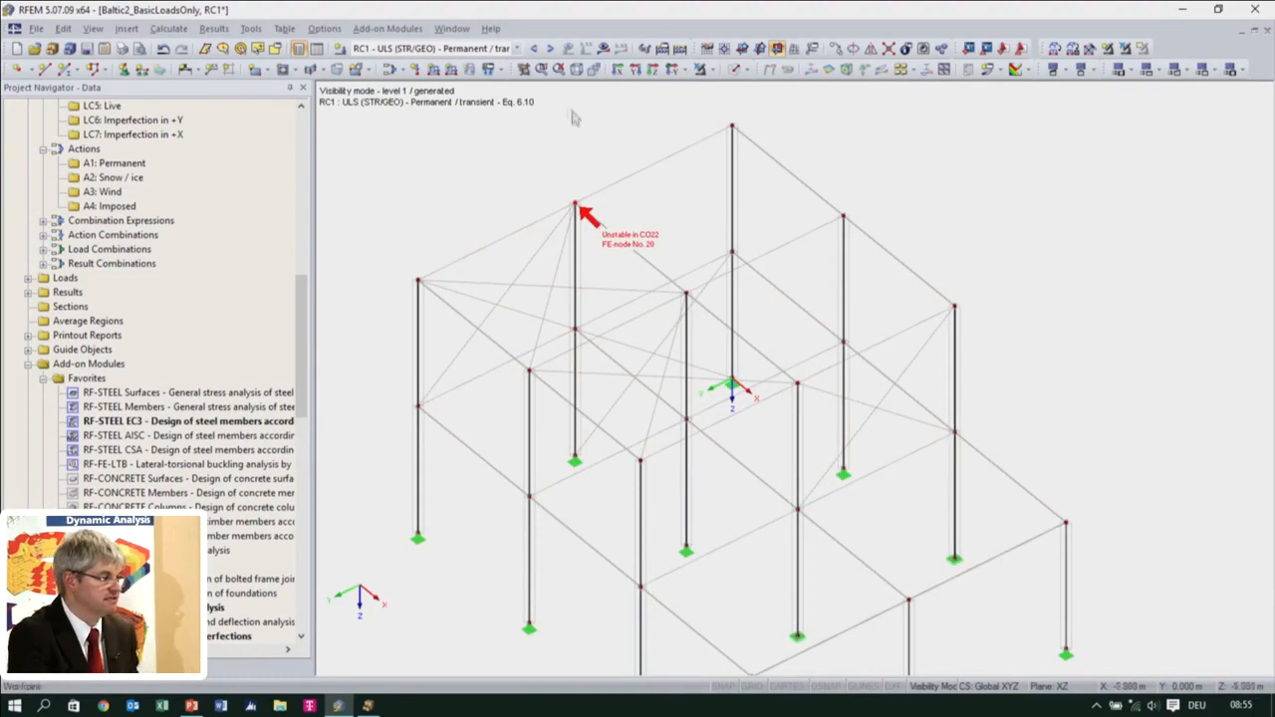
Calculate load combination CO10 on its own and close the calculation error report
left_click(516, 48)
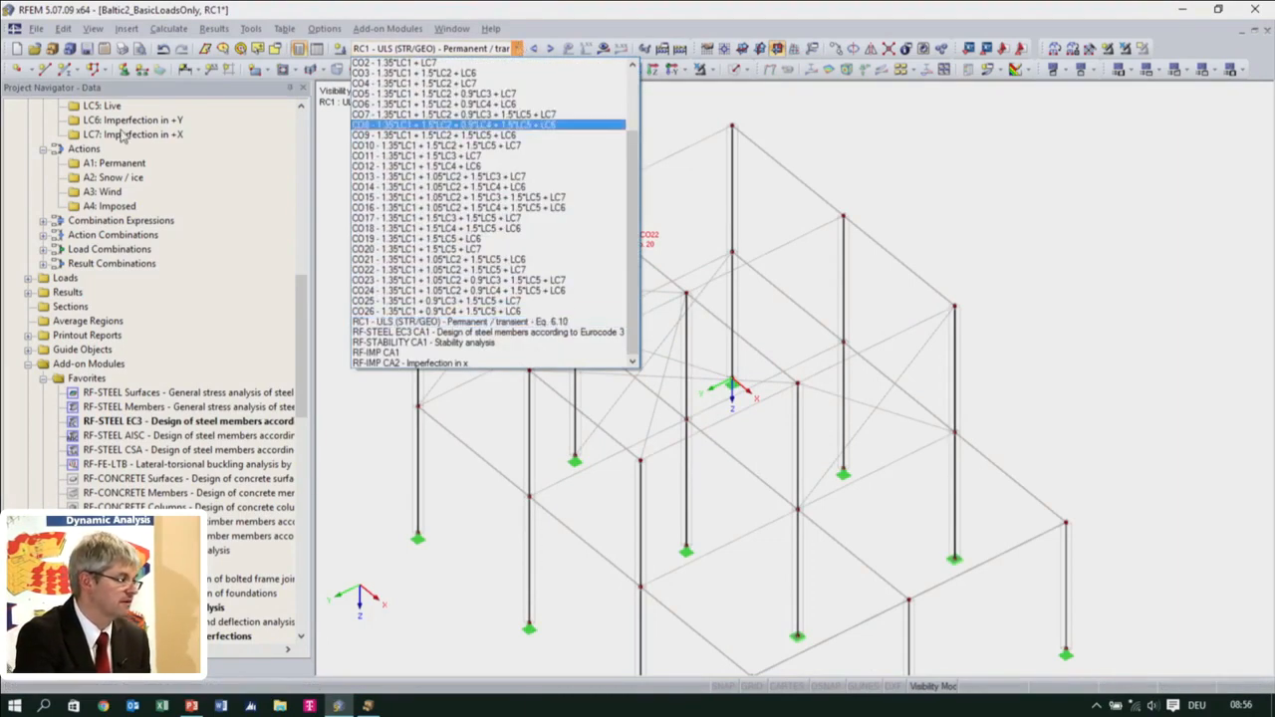
left_click(171, 29)
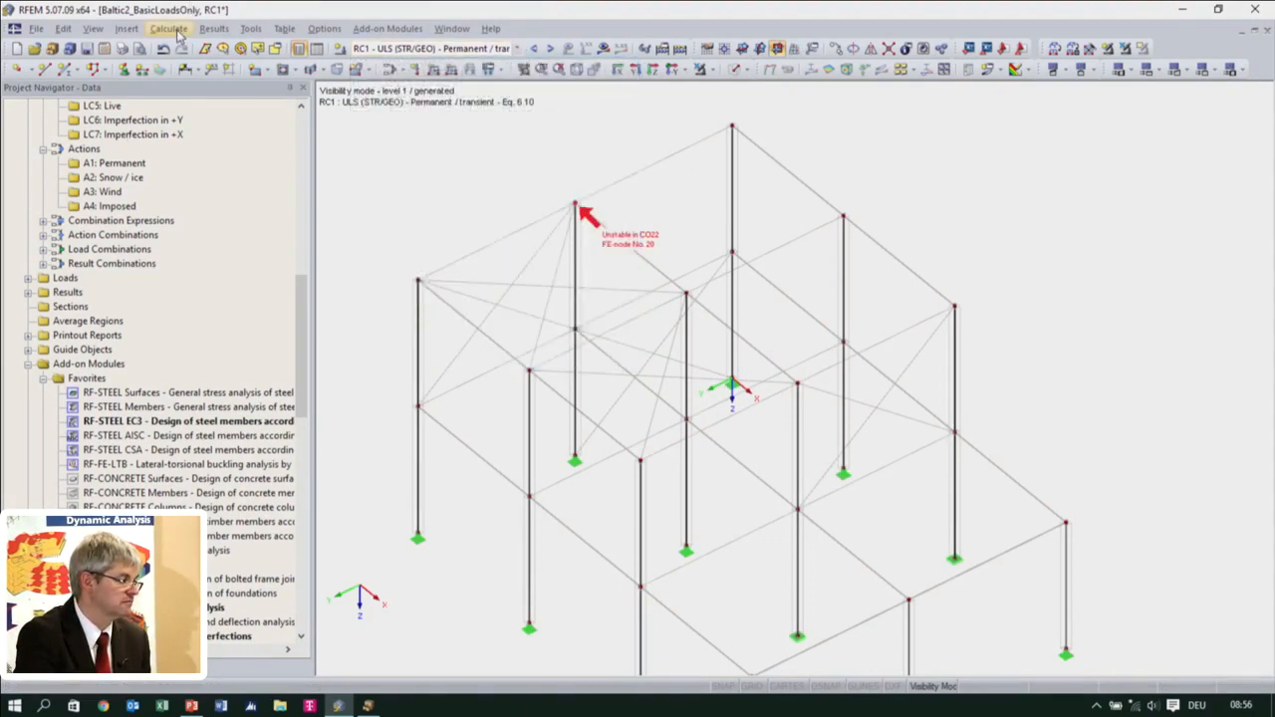
left_click(169, 28)
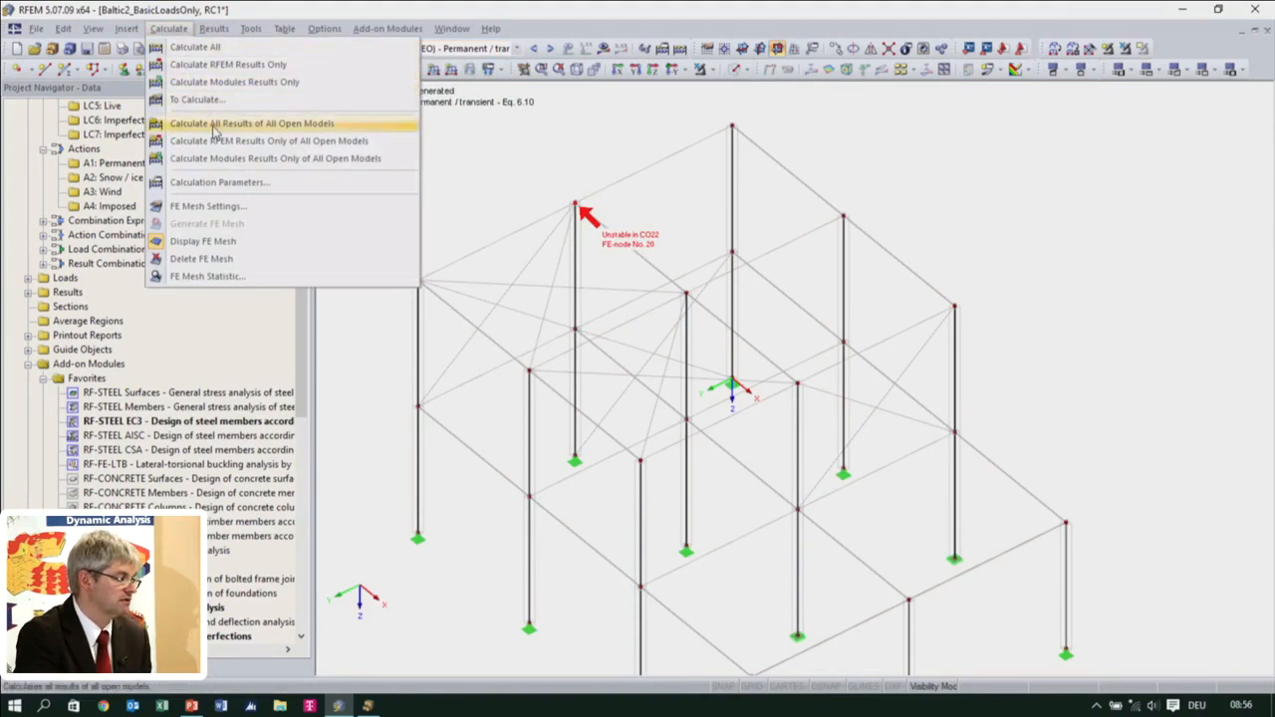
left_click(211, 99)
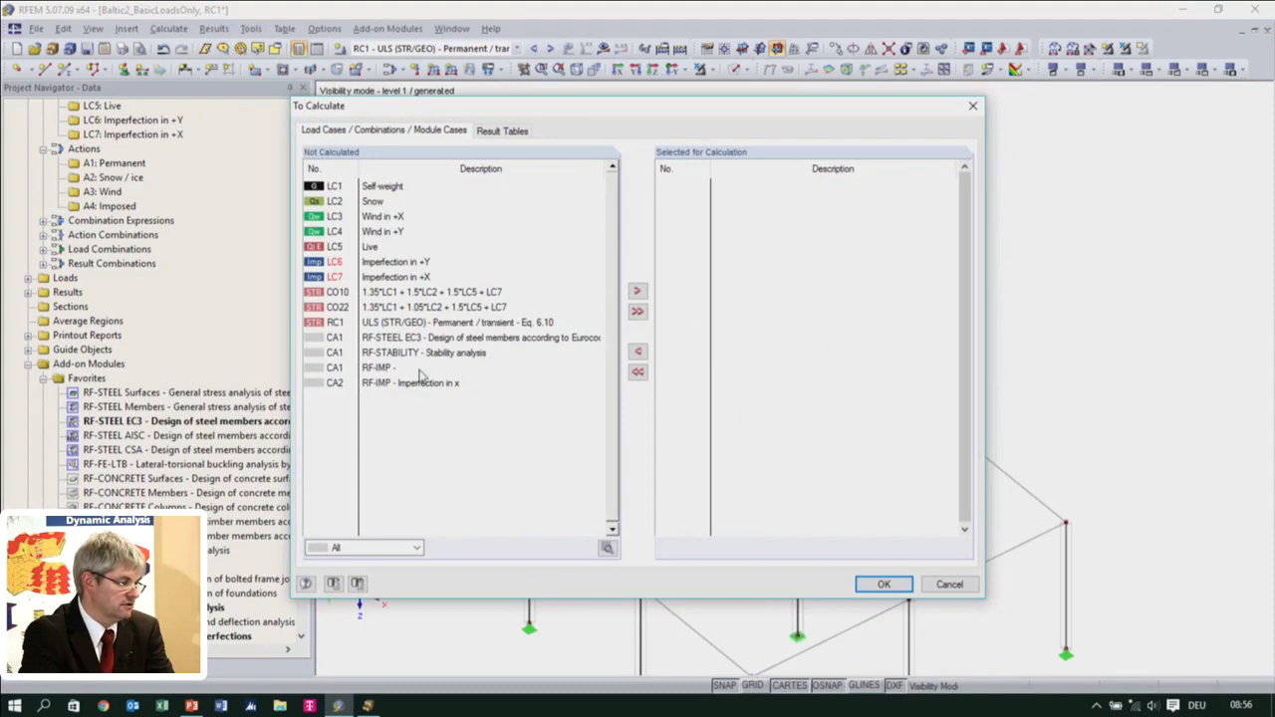
double_click(422, 296)
left_click(883, 582)
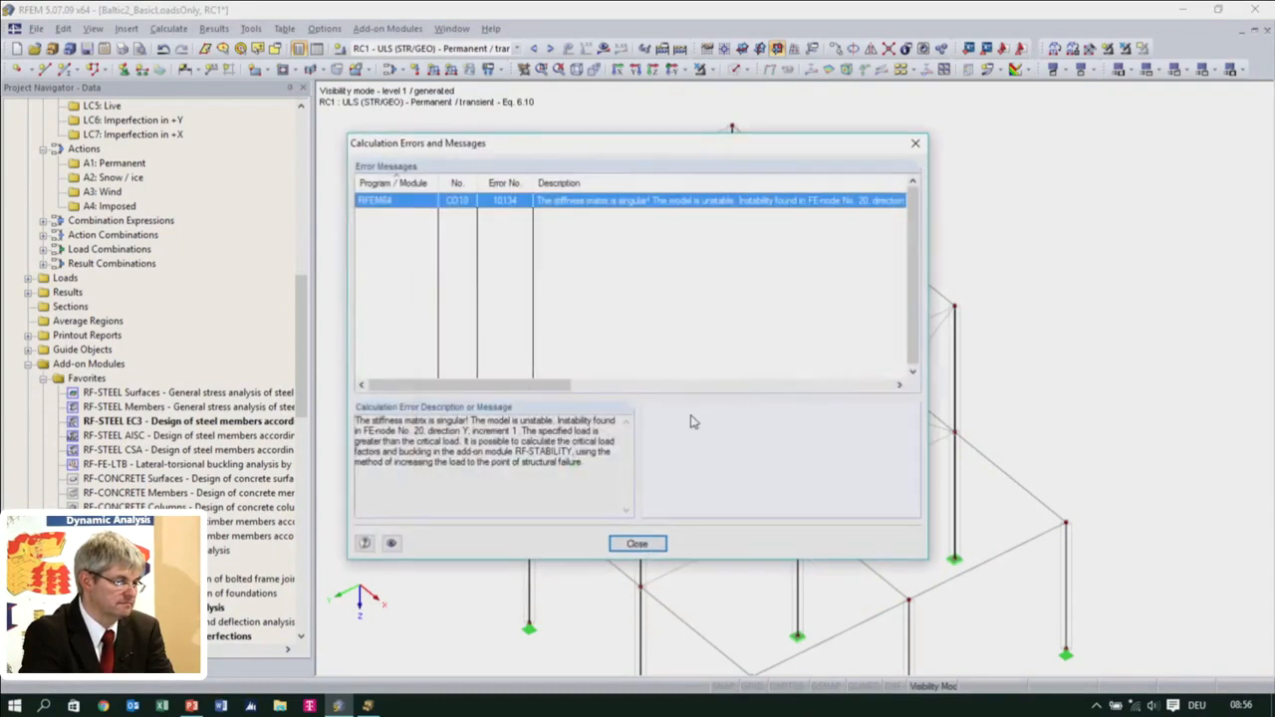
left_click(661, 542)
Set the model graphics to be colored by cross-section
middle_click_drag(648, 447, 759, 315)
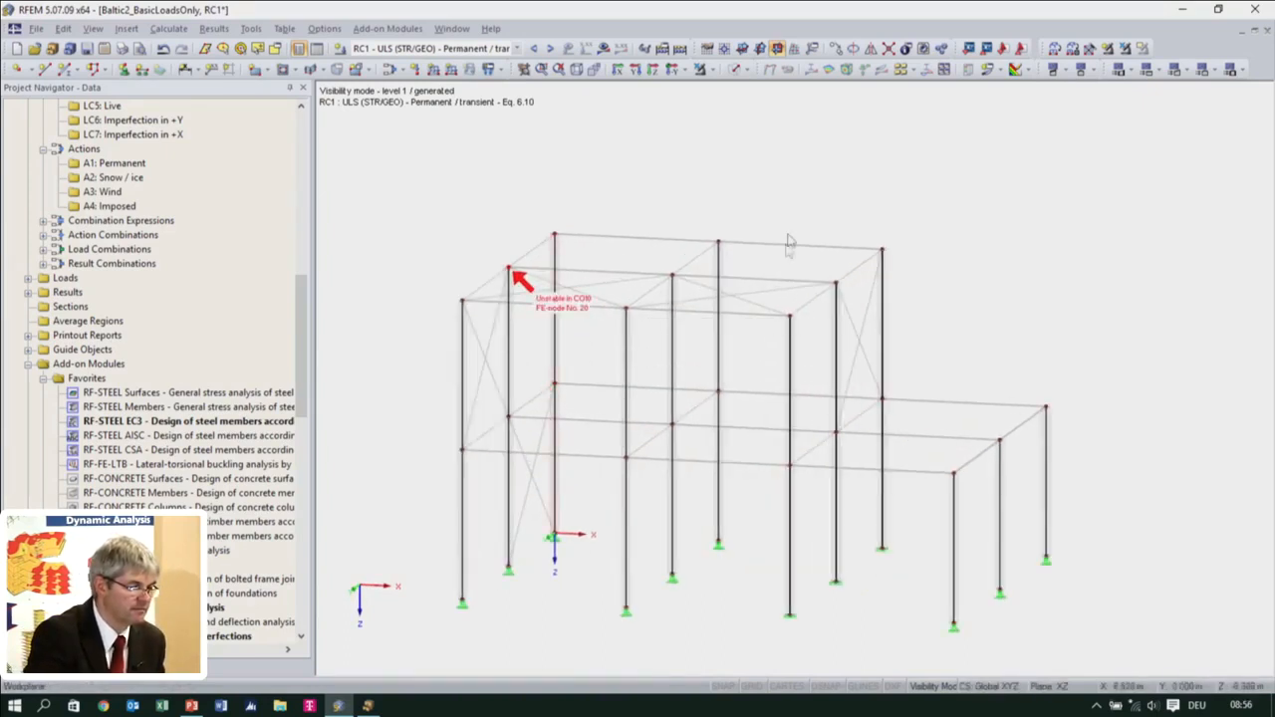
left_click(123, 682)
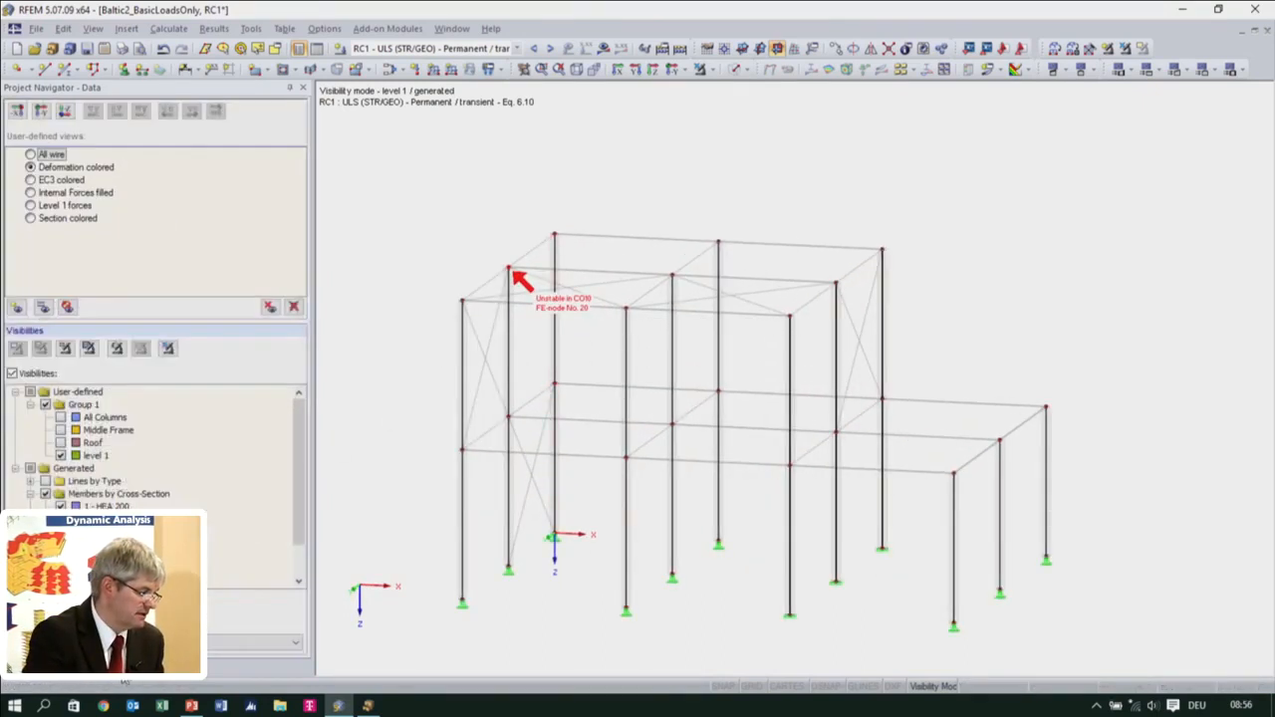
left_click(76, 669)
scroll(150, 298, "down", 20)
scroll(149, 299, "down", 2)
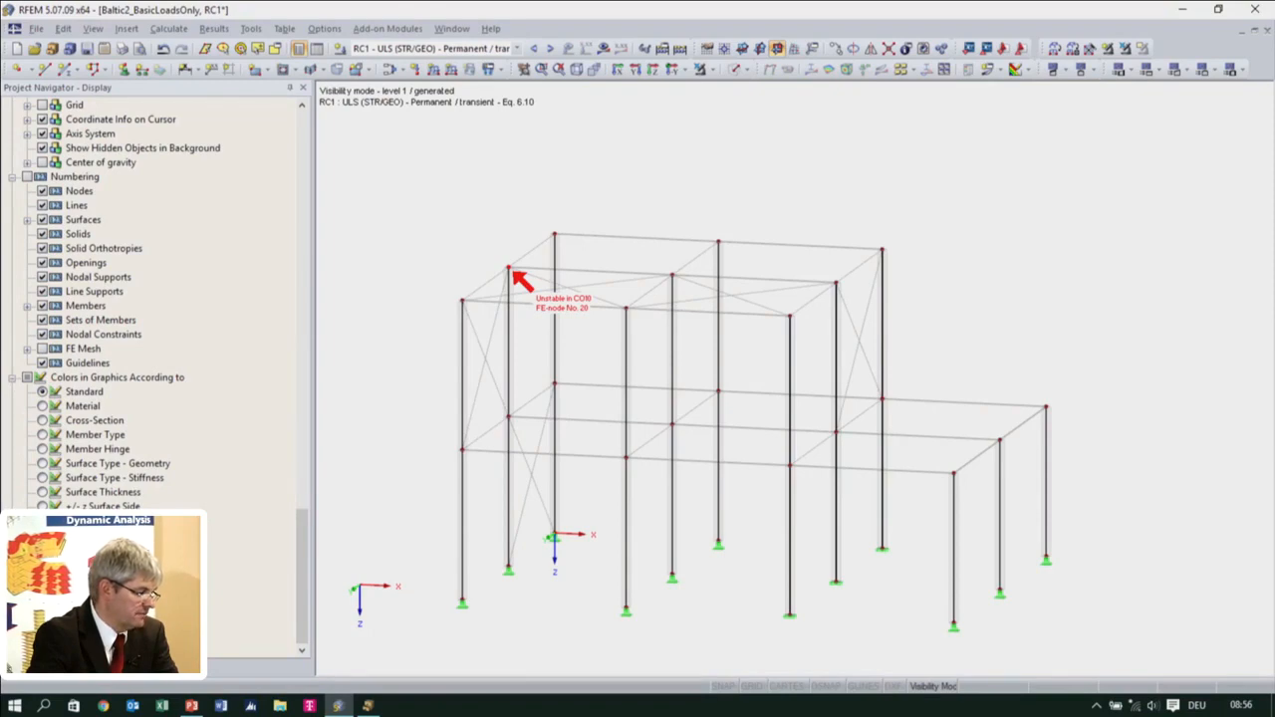
left_click(43, 421)
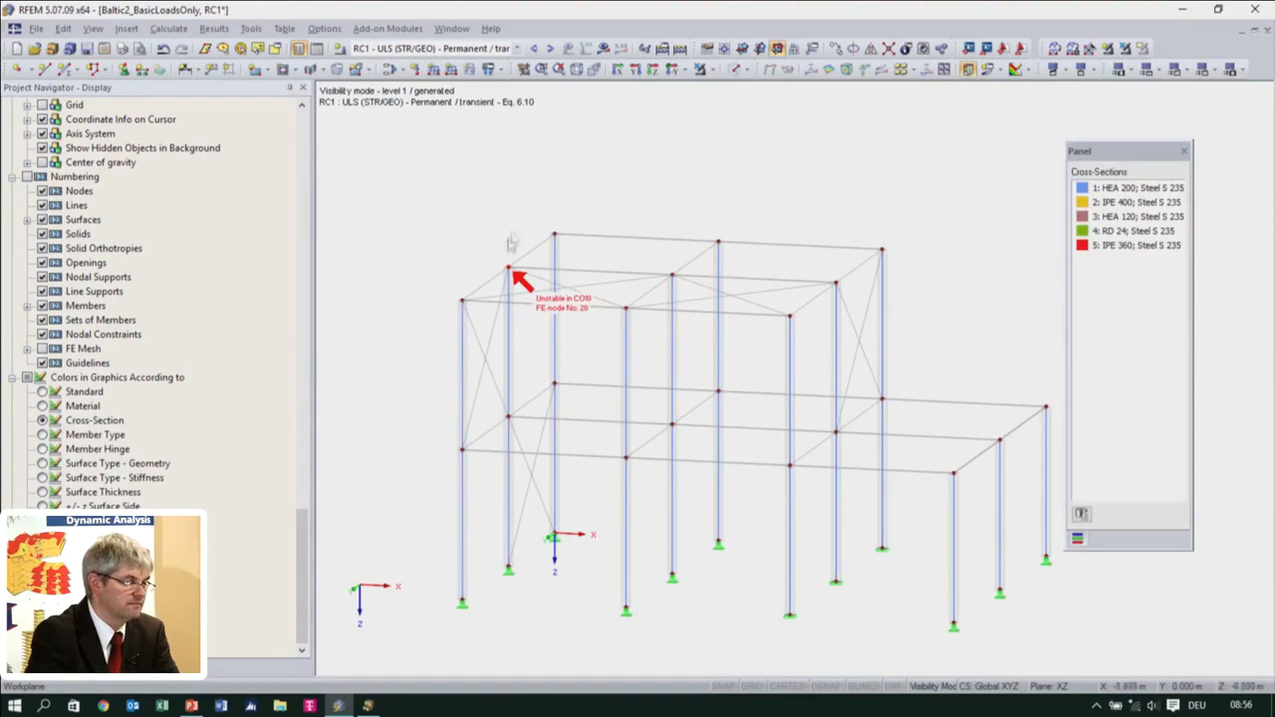
Turn off the visibilities filter to show the whole structure and render its members as solids
left_click(127, 672)
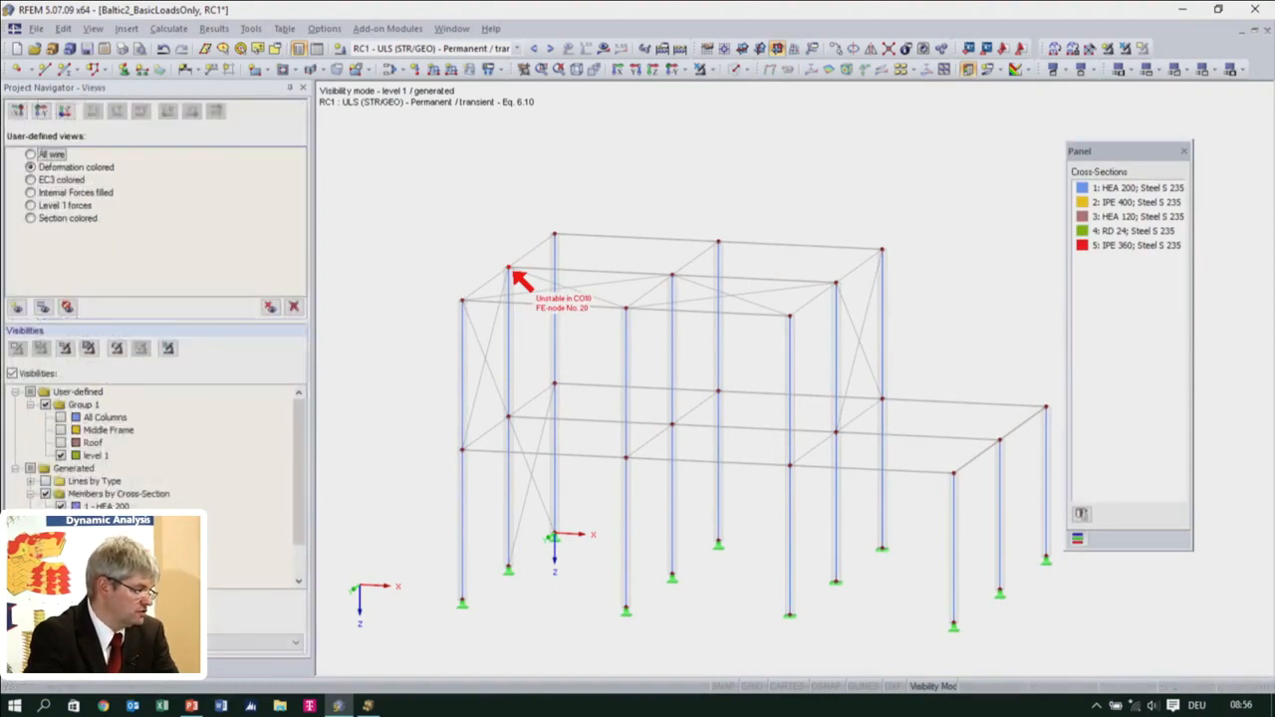
left_click(78, 392)
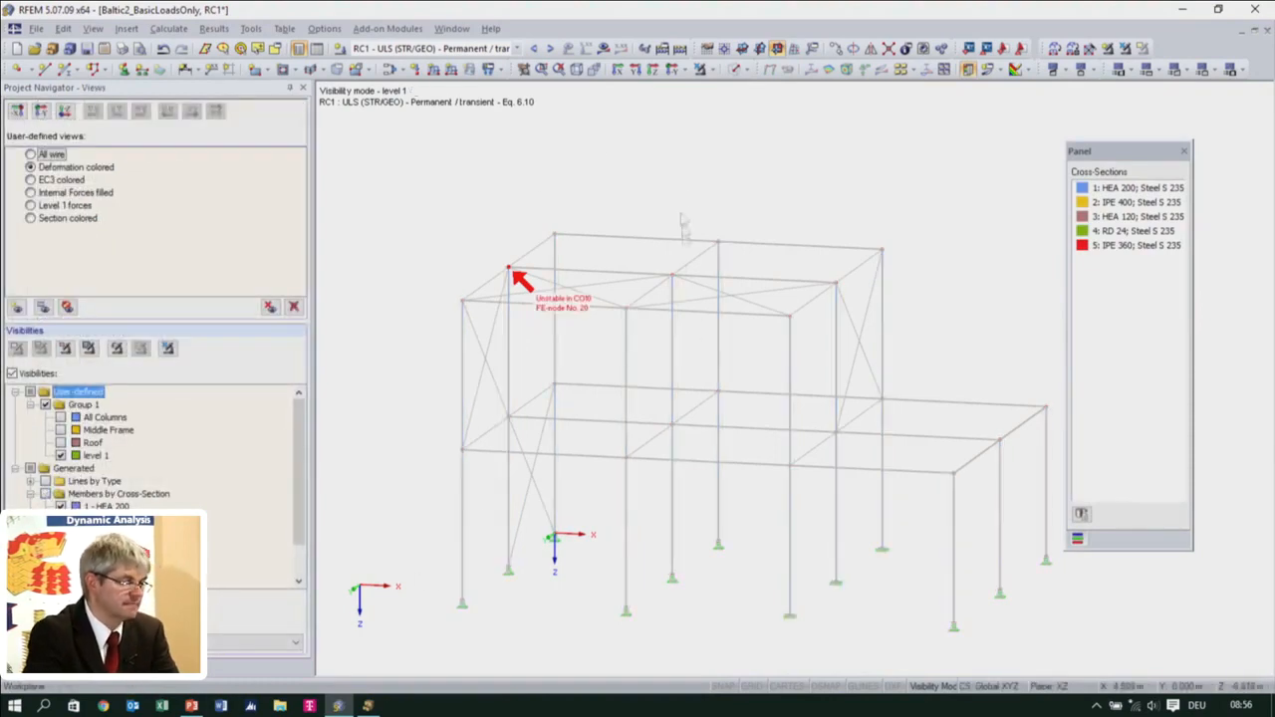
left_click(13, 374)
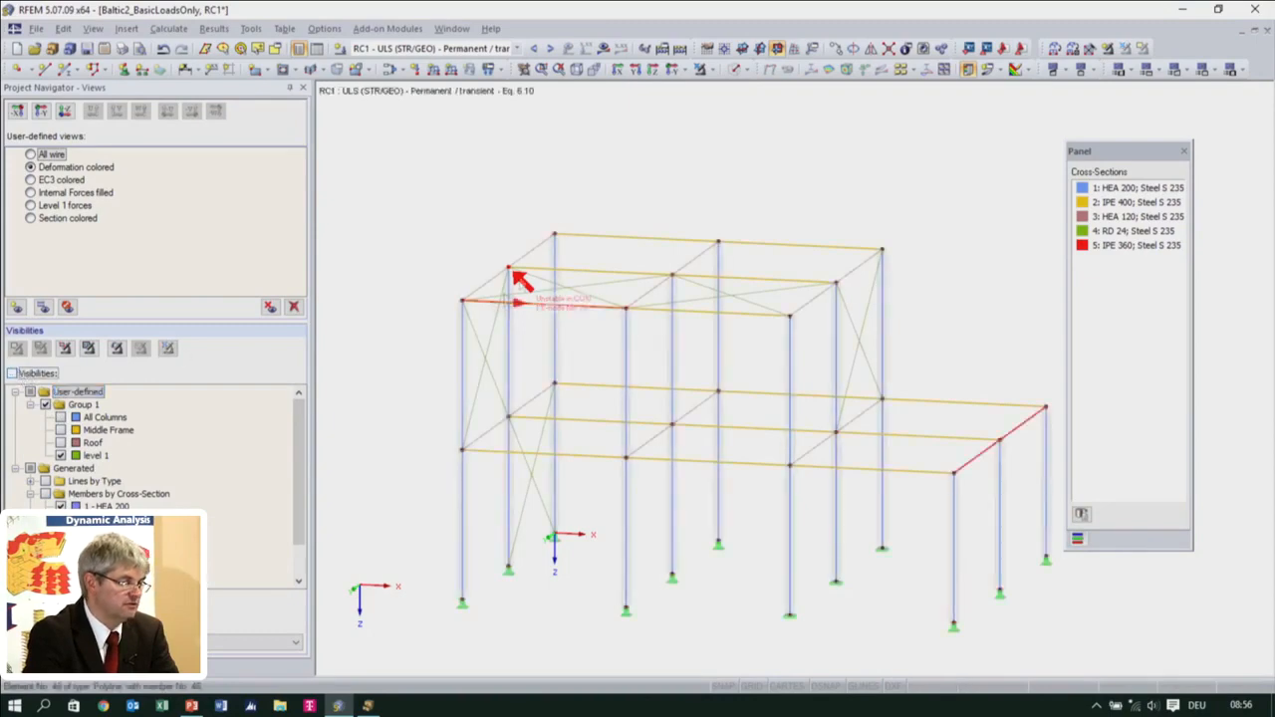
left_click(733, 70)
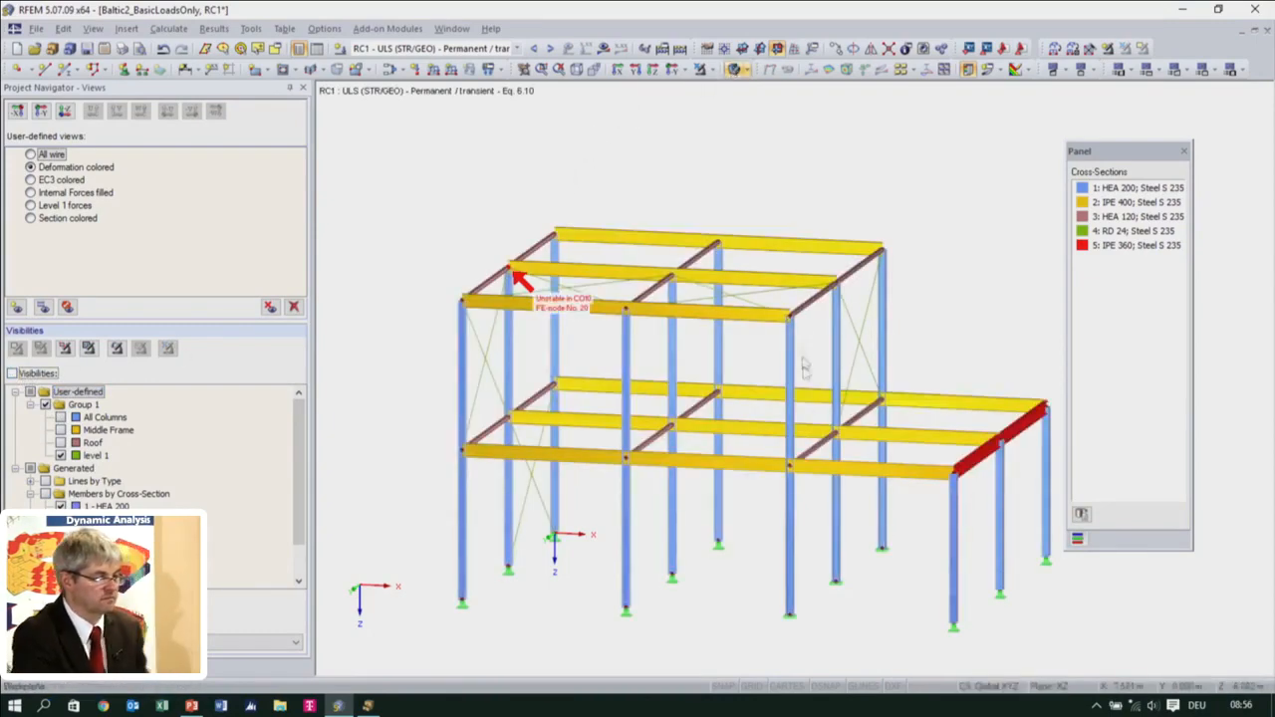
Inspect the rendered structure from several angles, checking the bracing, the lower bay and the surroundings of the unstable node
middle_click_drag(838, 472, 646, 558, "ctrl")
scroll(635, 391, "up", 1)
middle_click_drag(644, 351, 710, 282, "ctrl")
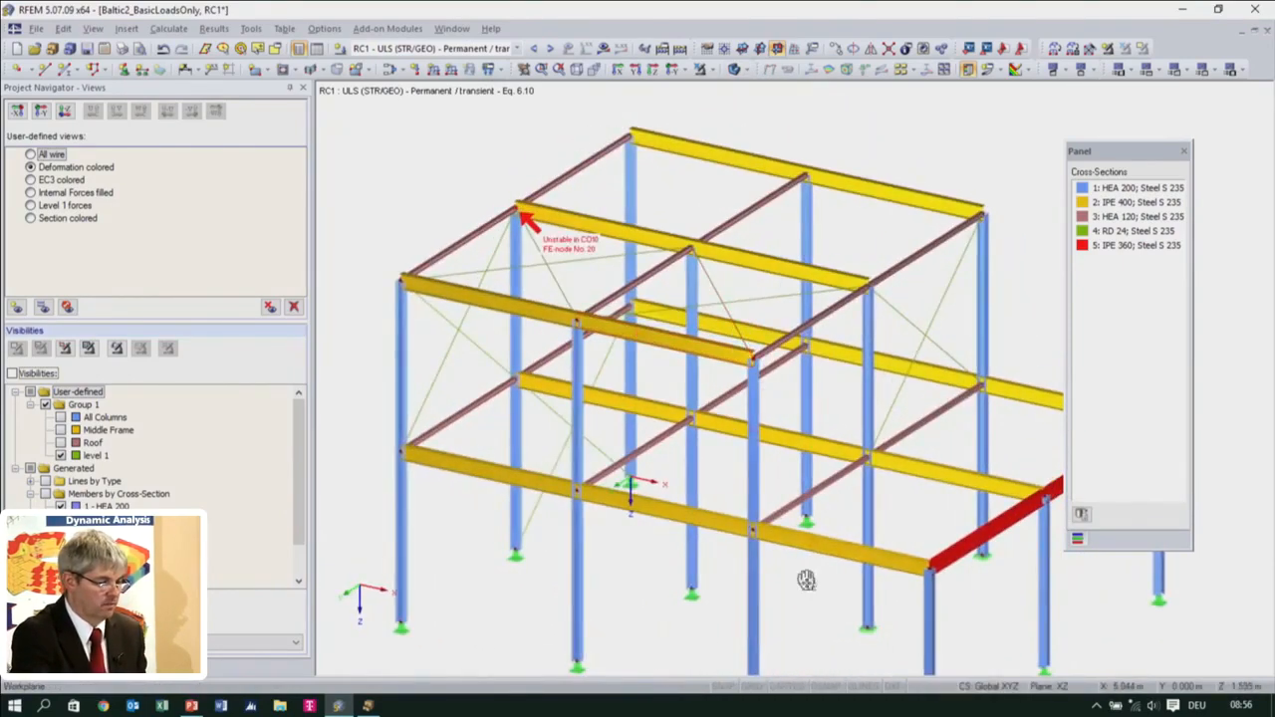
middle_click_drag(806, 581, 798, 502)
scroll(832, 539, "up", 1)
middle_click_drag(856, 544, 687, 478)
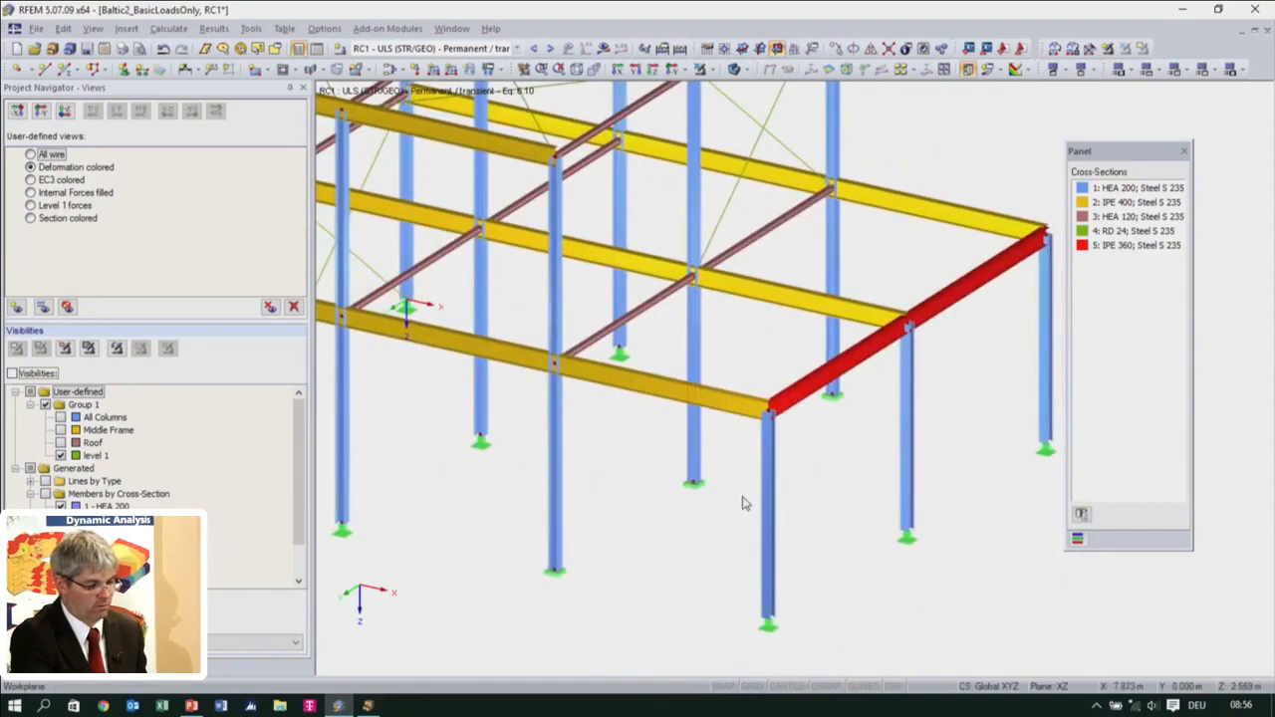
scroll(795, 478, "up", 1)
mouse_move(796, 478)
middle_mouse_down()
mouse_move(761, 527)
mouse_move(788, 485)
middle_mouse_up()
scroll(737, 478, "down", 5)
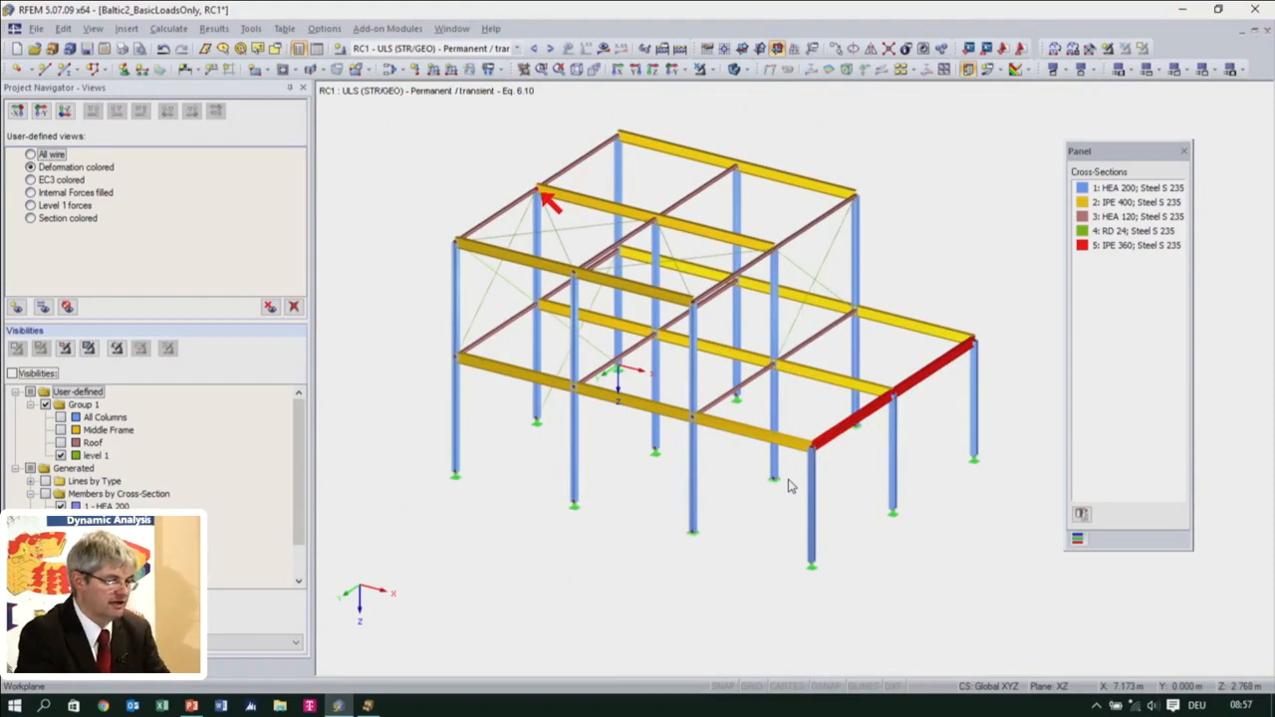
middle_click_drag(826, 495, 754, 471, "ctrl")
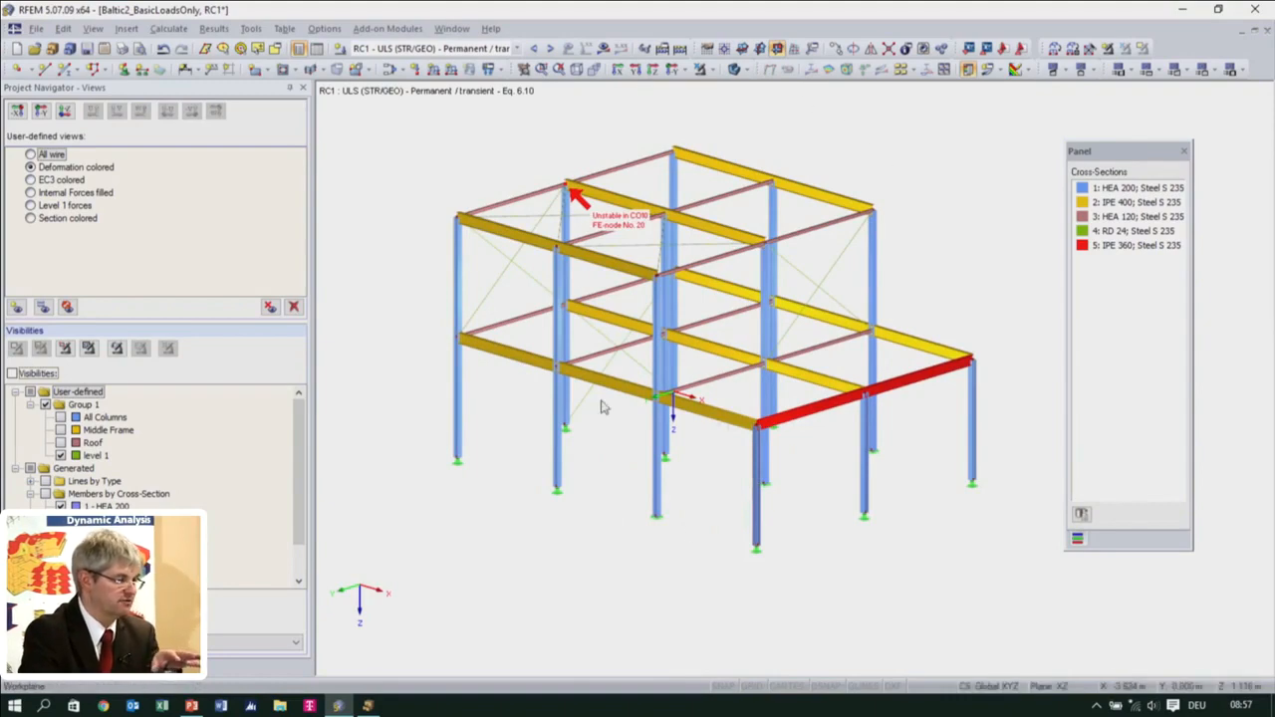
left_click(36, 29)
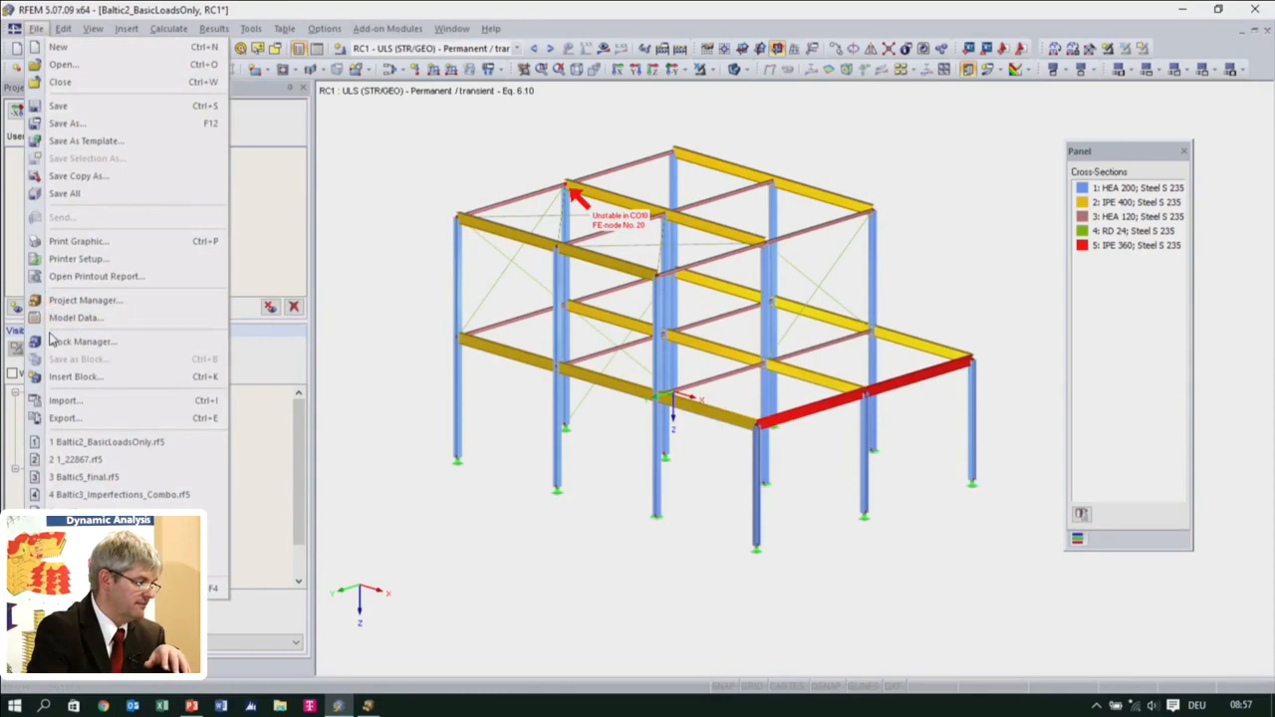
left_click(62, 64)
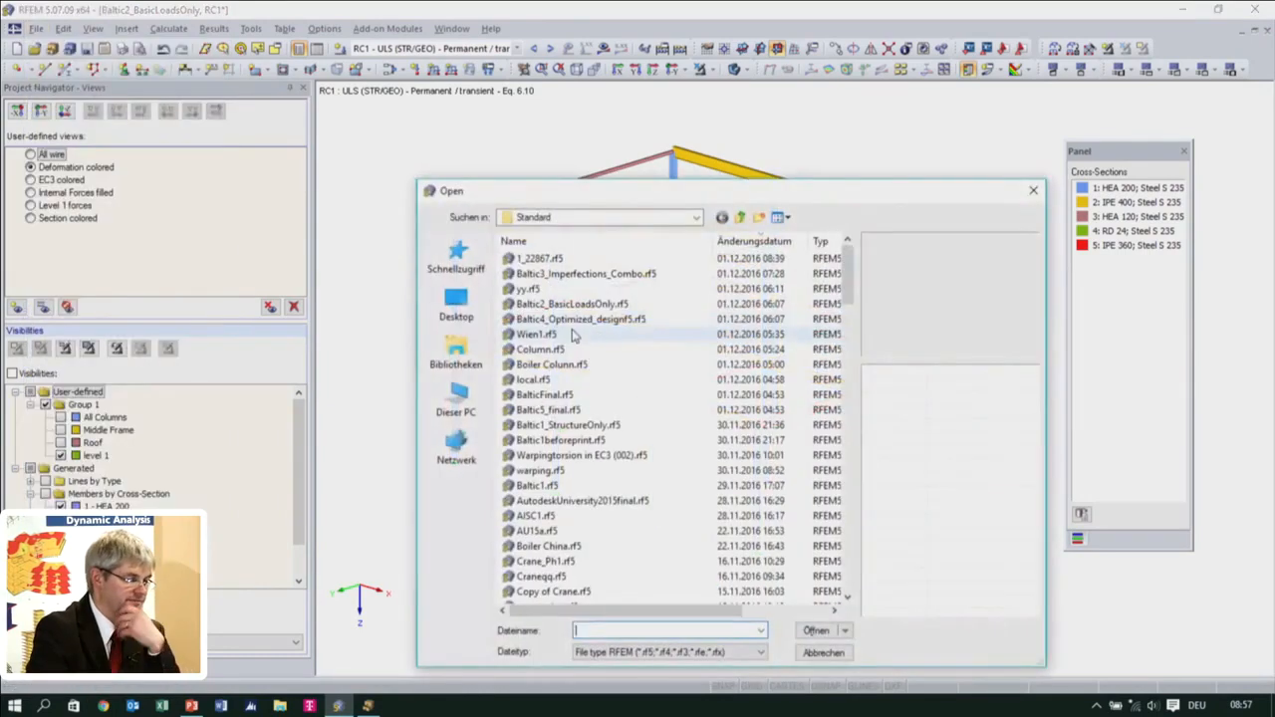
left_click(827, 654)
Open the model Baltic3_Imperfections_Combo from the Standard project in the Project Manager
left_click(52, 50)
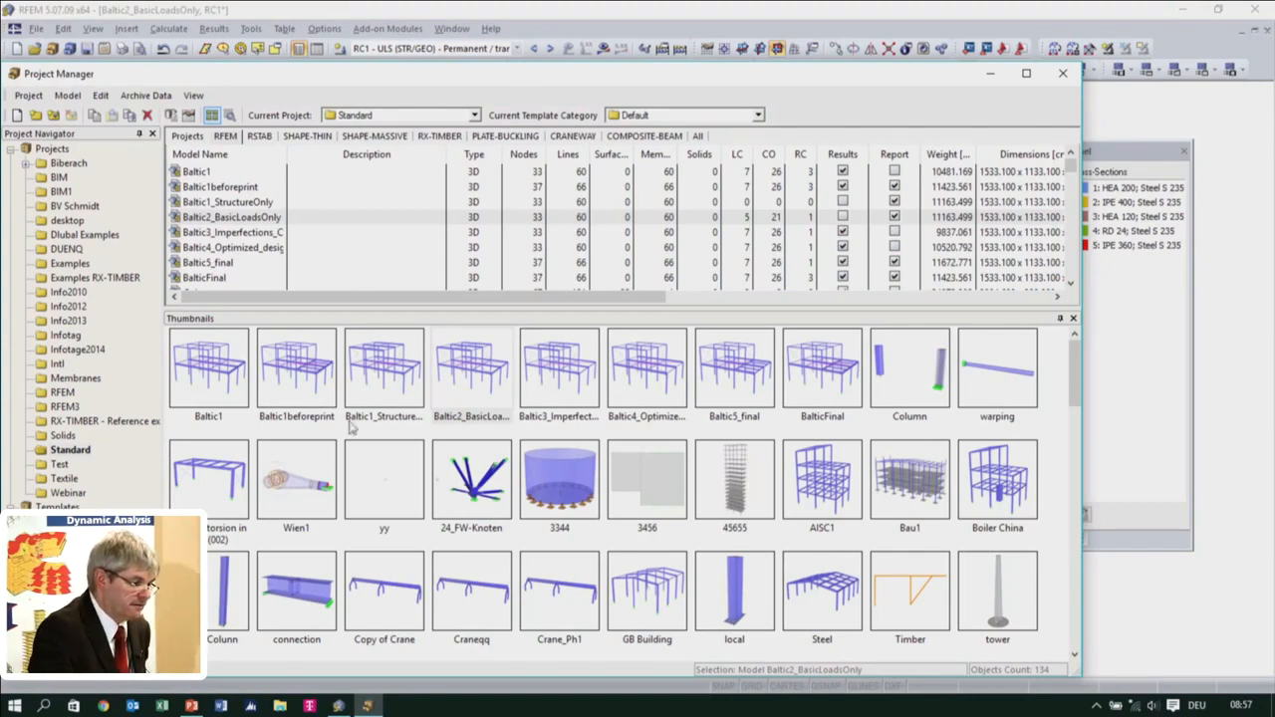
left_click(468, 422)
left_click(561, 420)
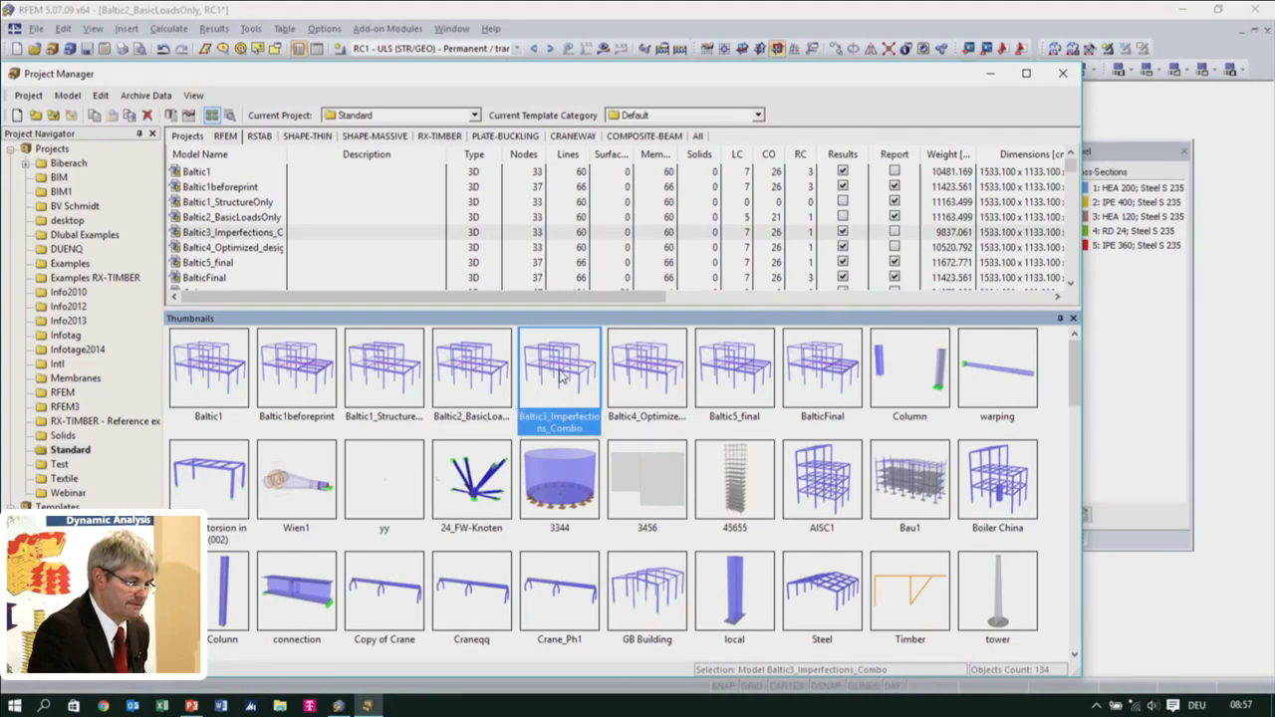
double_click(561, 375)
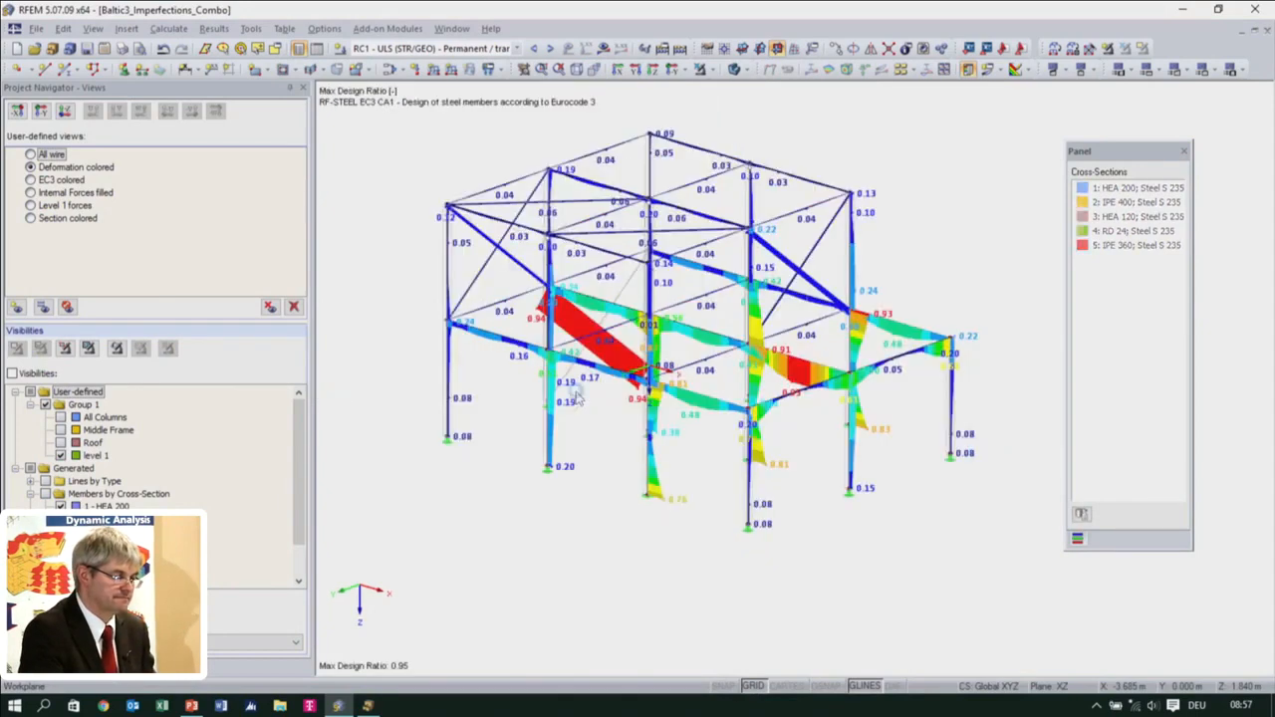
Display the EC3 colored view and review the load combinations selected for ultimate limit state design in RF-STEEL EC3
middle_click_drag(554, 503, 549, 543)
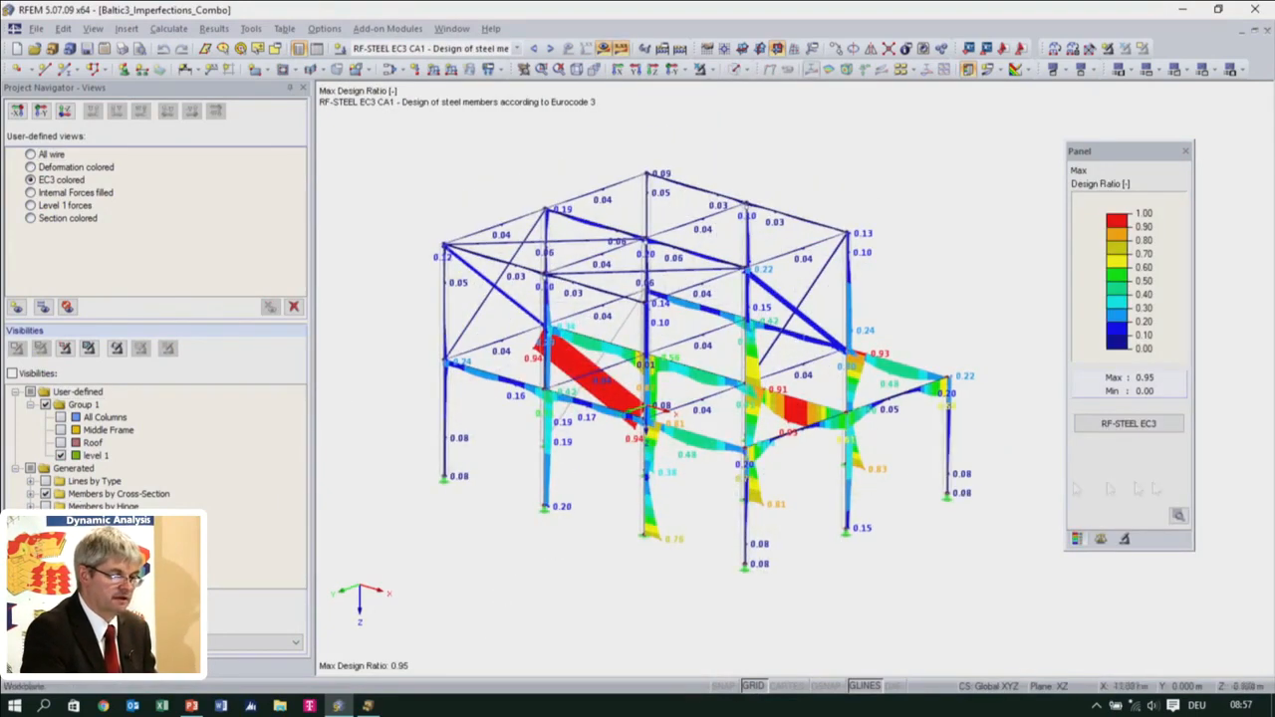
left_click(1143, 424)
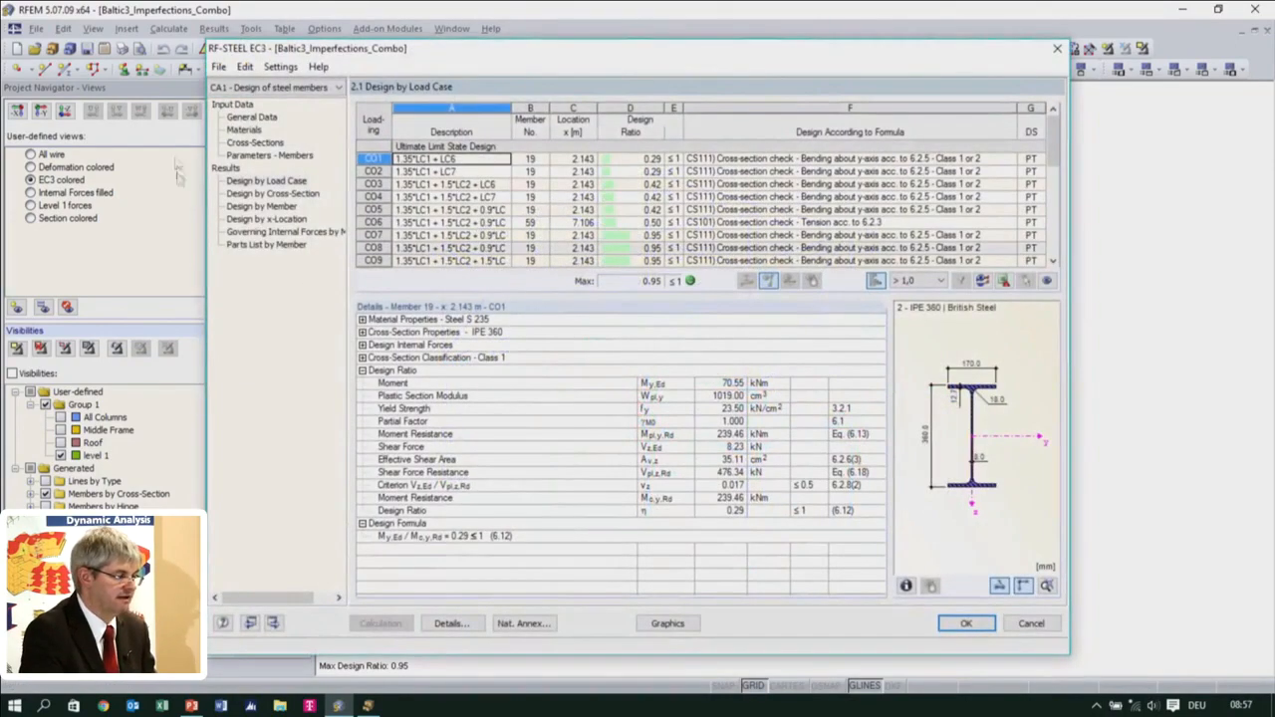
left_click(241, 117)
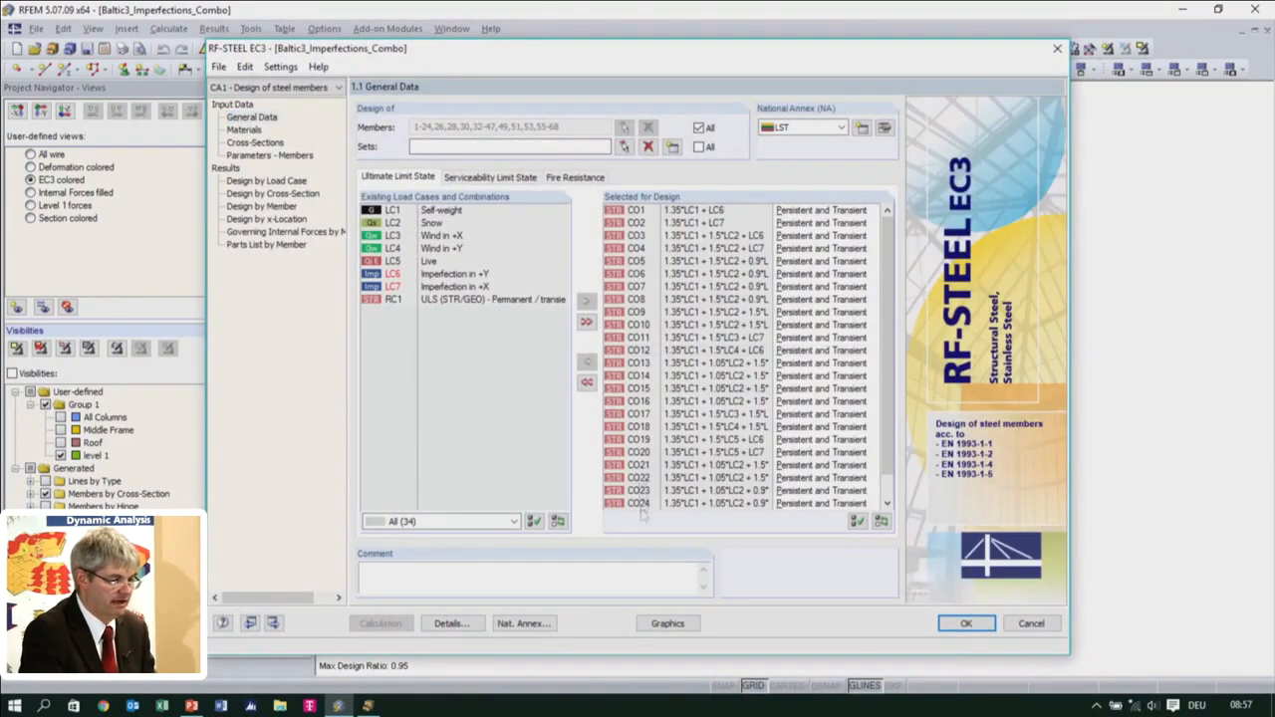
scroll(648, 503, "down", 2)
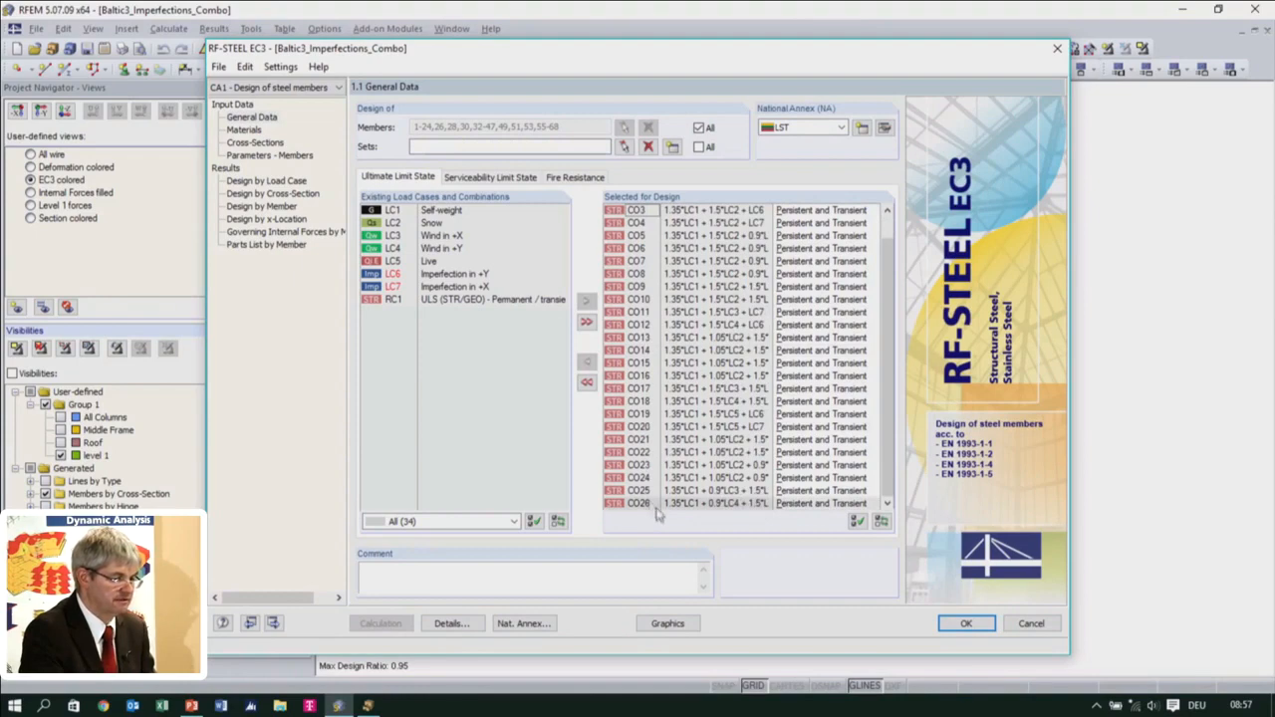
Review the material and load case results, and check the maximum design ratios of the HEA 200 and IPE 360 cross-sections
left_click(249, 132)
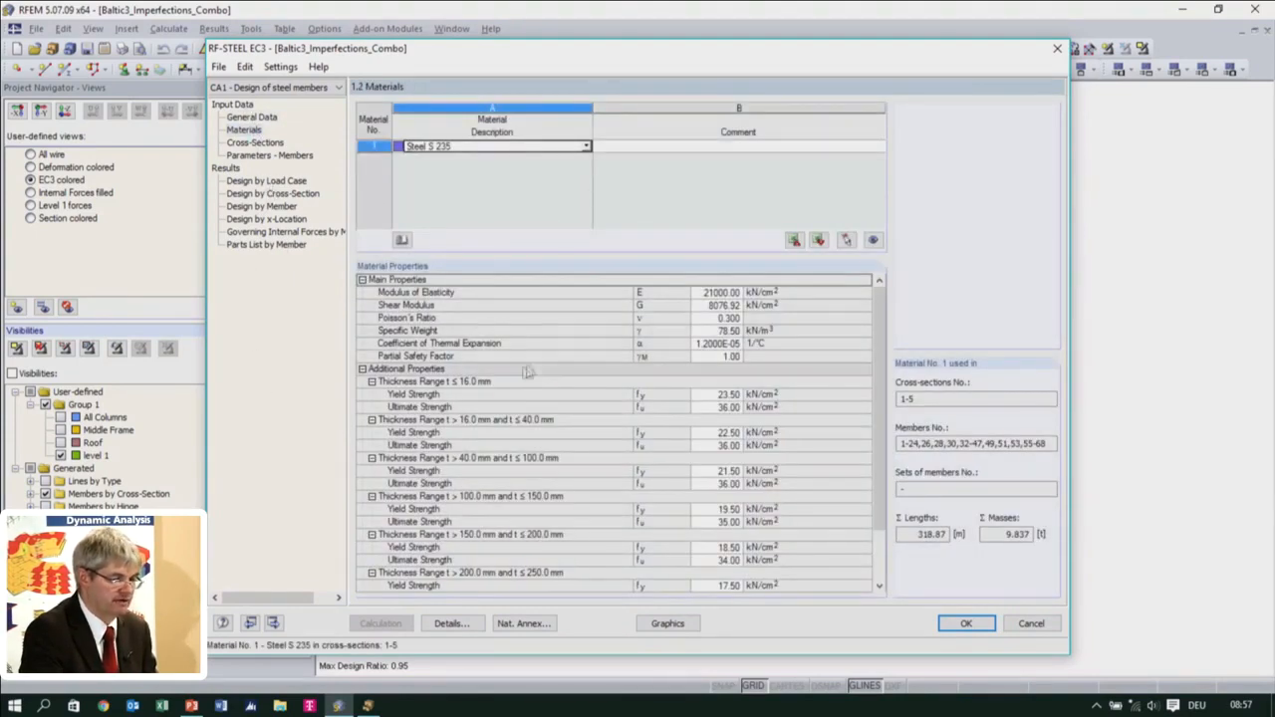
left_click(267, 181)
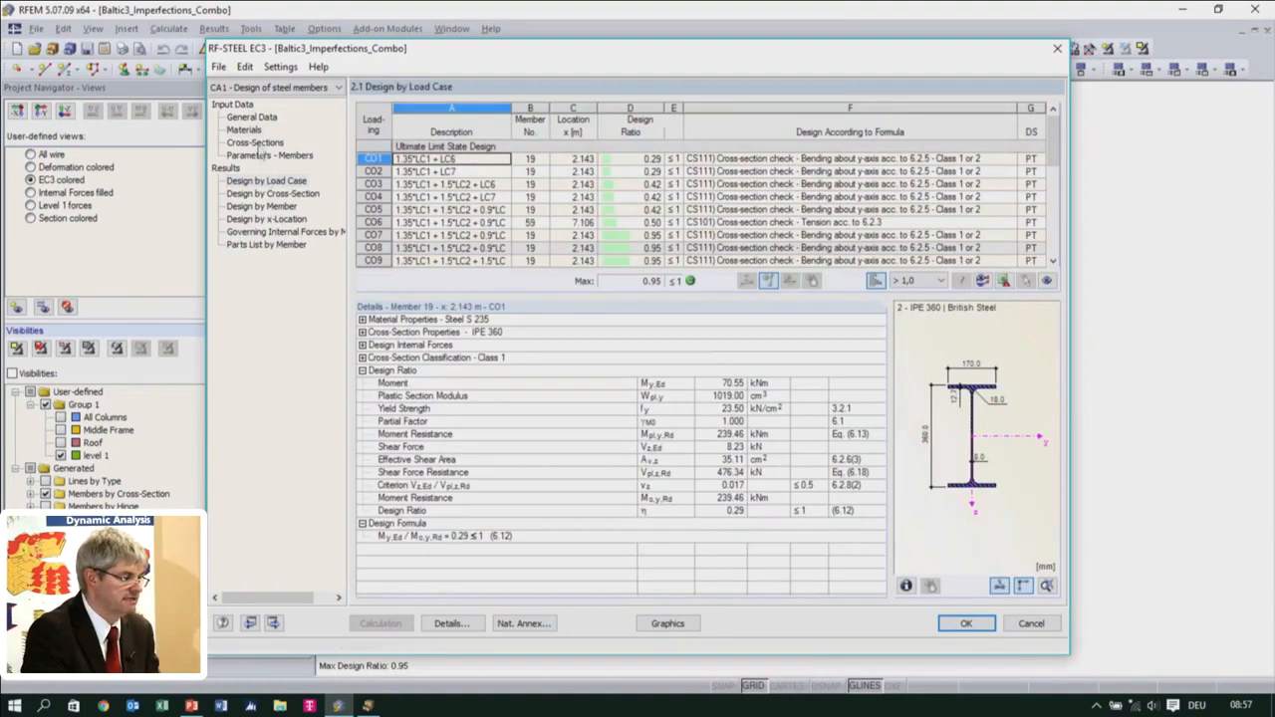
left_click(255, 142)
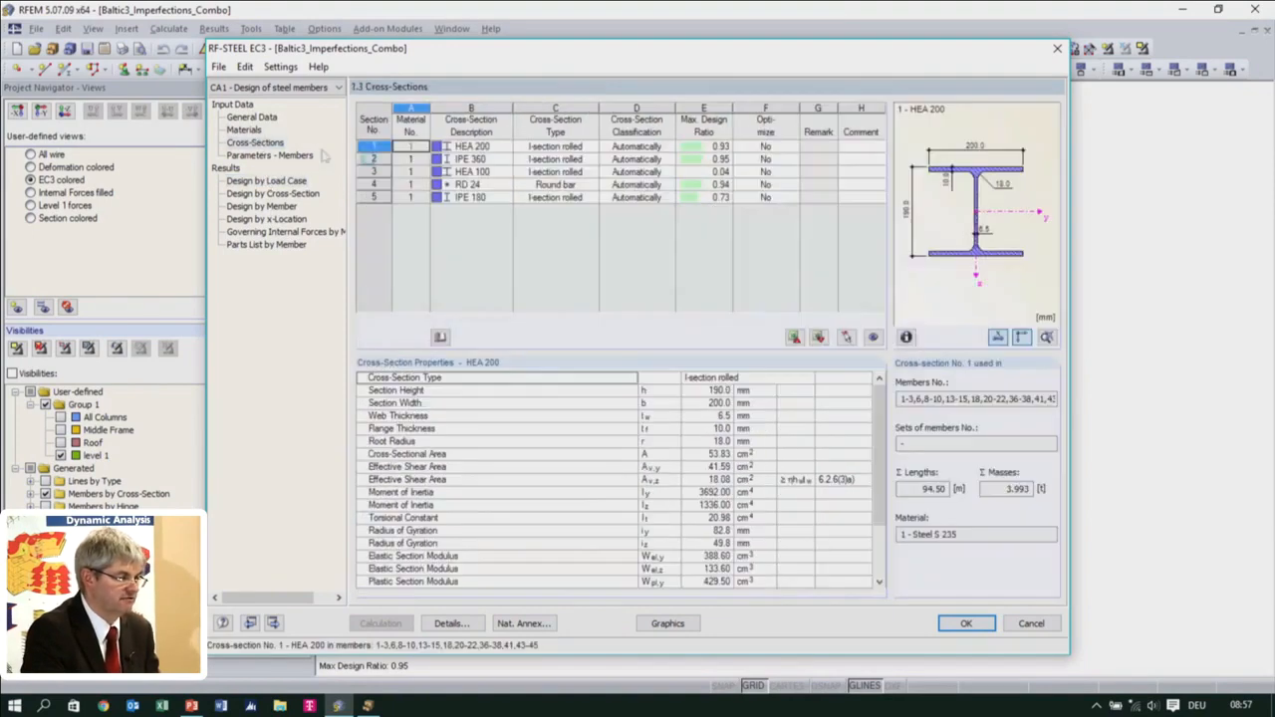
left_click(708, 147)
left_click(707, 159)
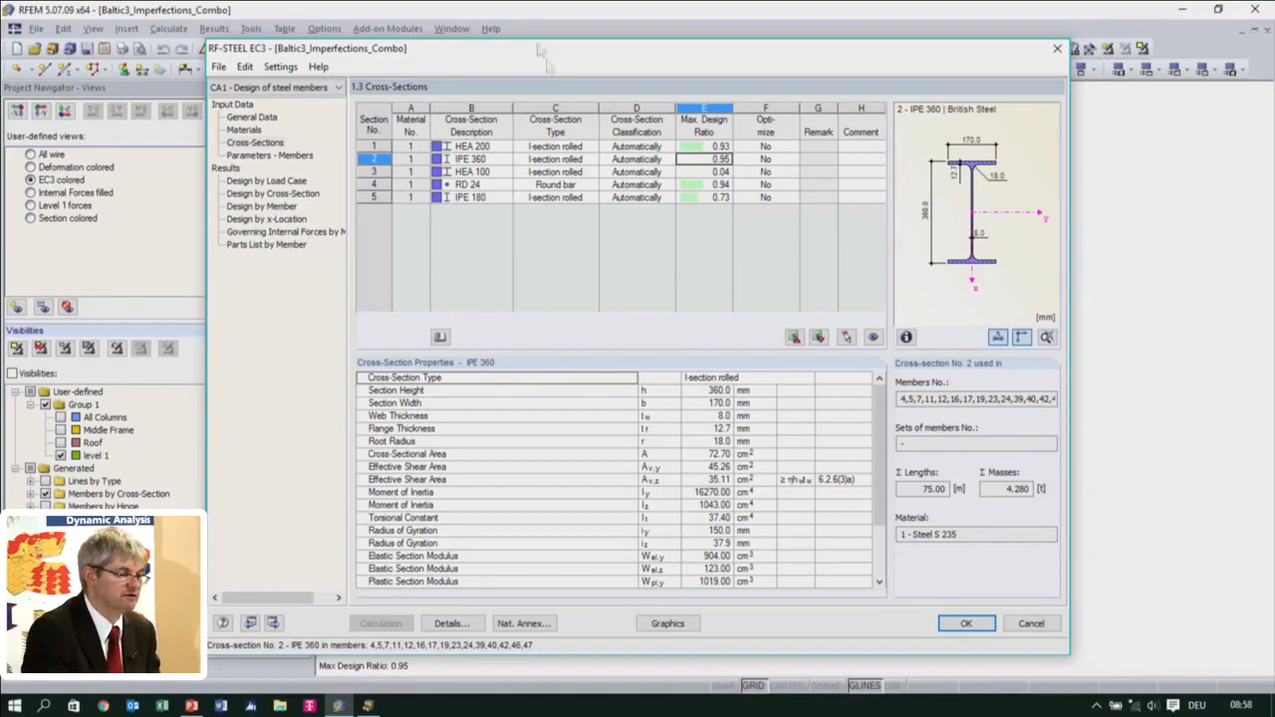
left_click_drag(545, 55, 516, 174)
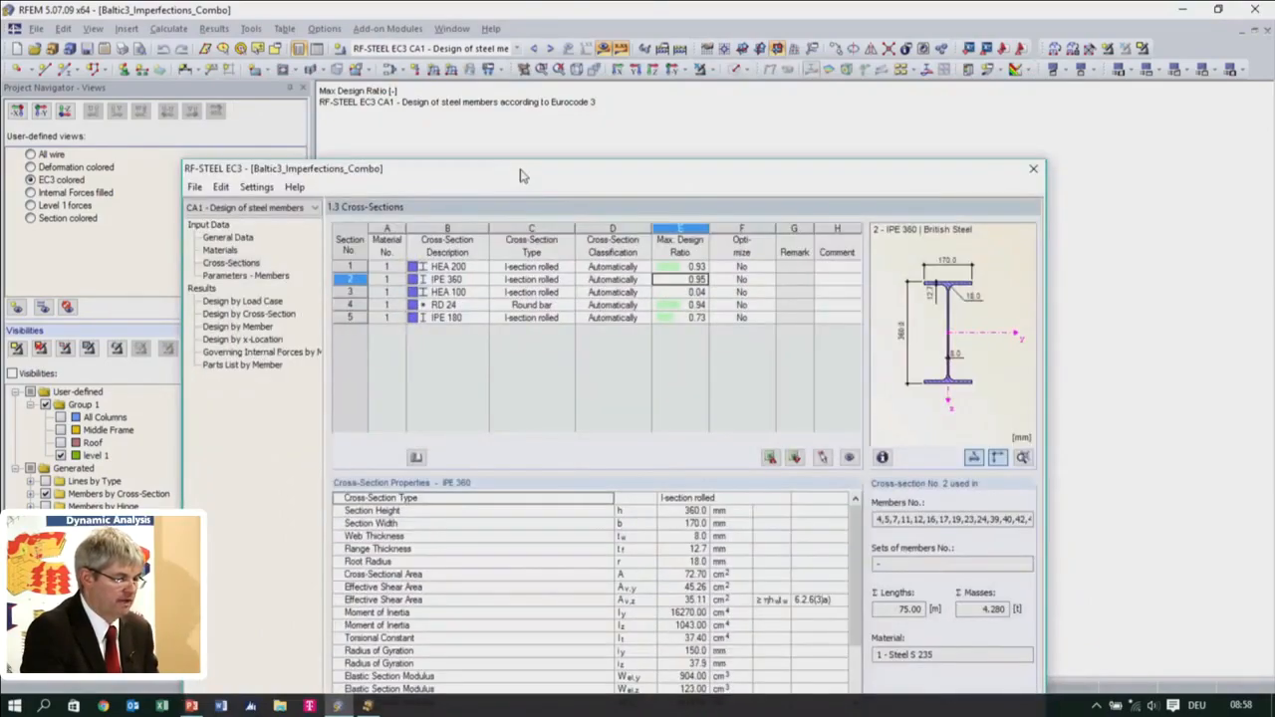
Check the design ratio of the IPE 180 cross-section, close the RF-STEEL EC3 module and inspect the frame's single-storey end bay
left_click(473, 317)
left_click_drag(560, 175, 516, 69)
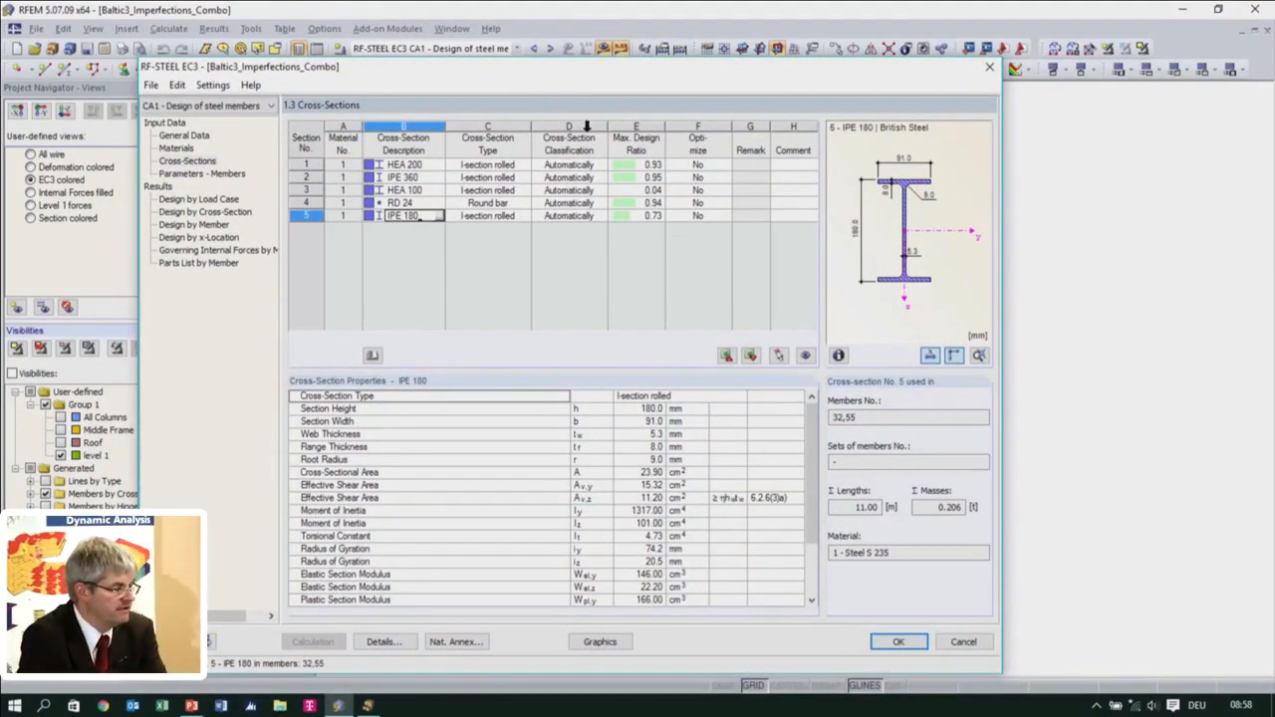
left_click(899, 643)
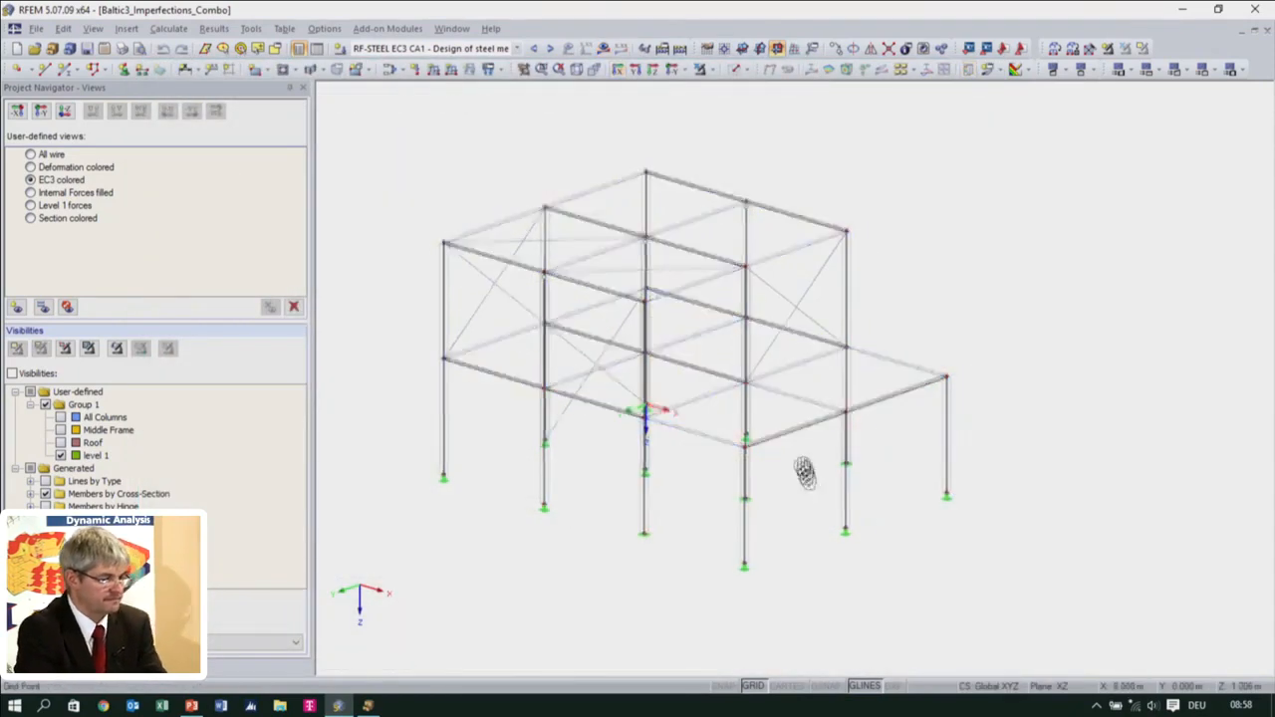
middle_click_drag(804, 472, 771, 401)
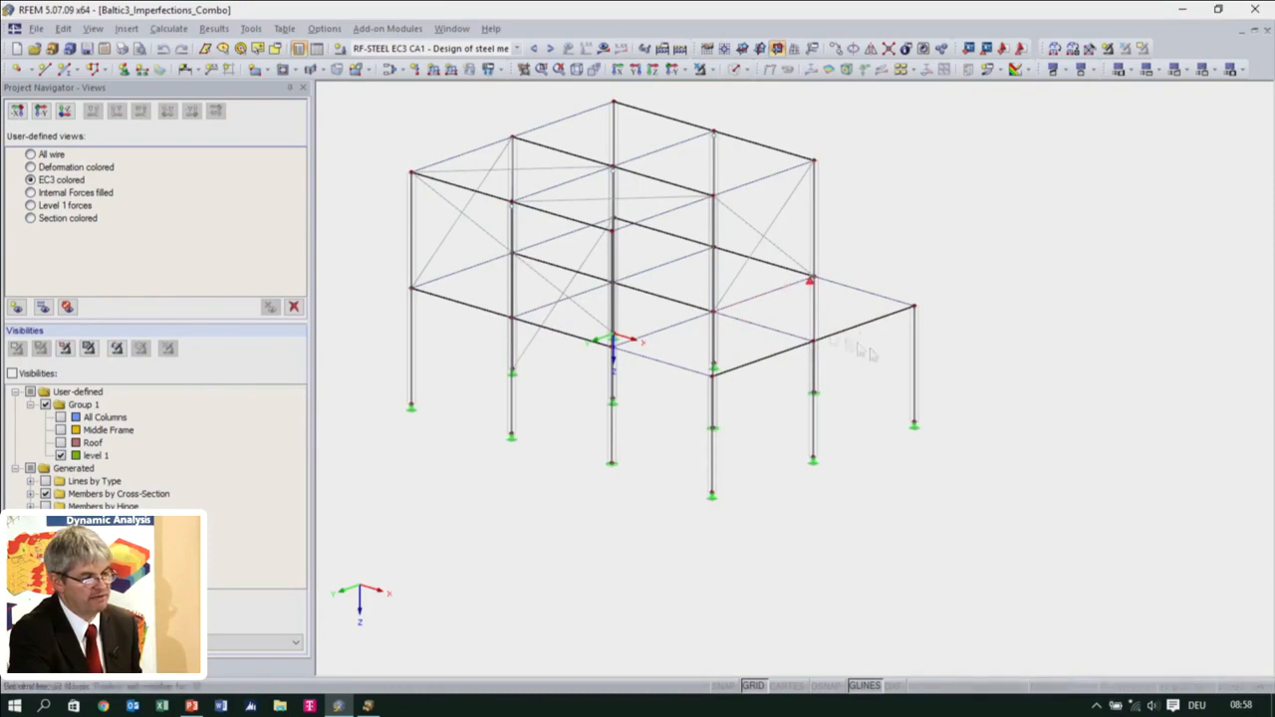
middle_click_drag(822, 402, 826, 438, "ctrl")
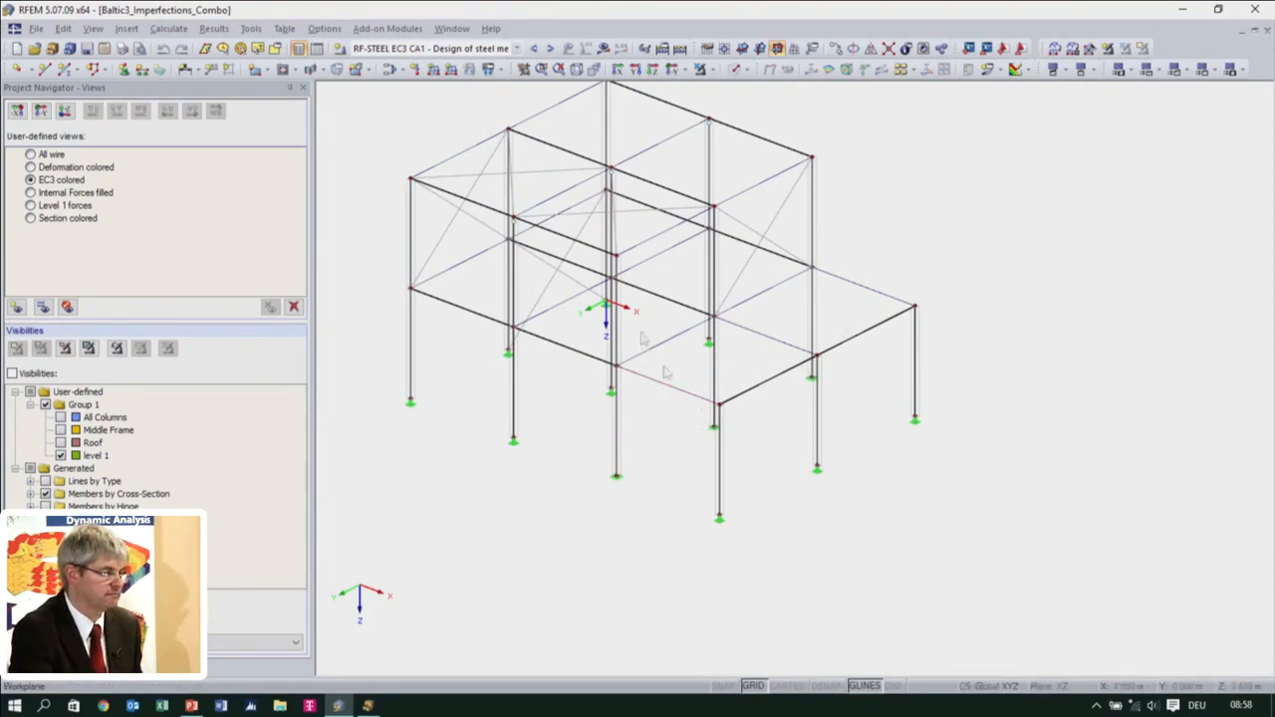
Switch to load case LC1 - Self-weight and display its loads on the model
left_click(516, 48)
scroll(509, 203, "up", 5)
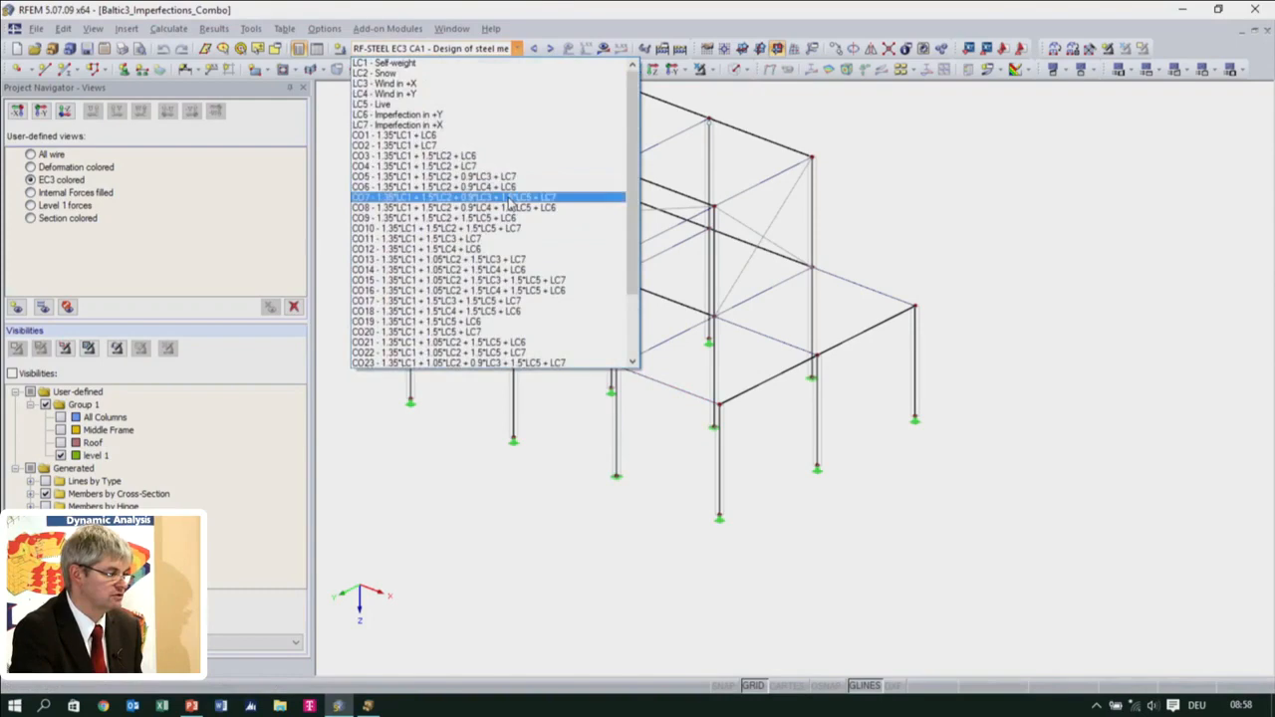
left_click(468, 63)
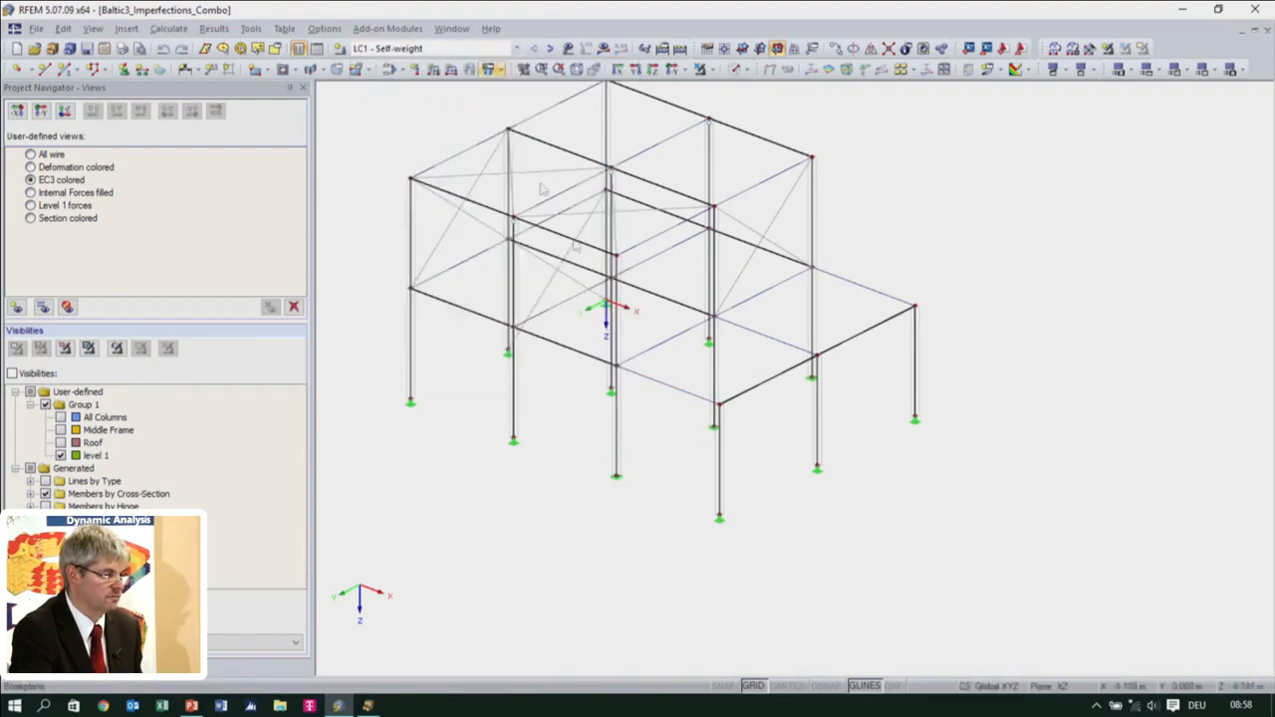
left_click(569, 49)
middle_click_drag(735, 440, 697, 448, "ctrl")
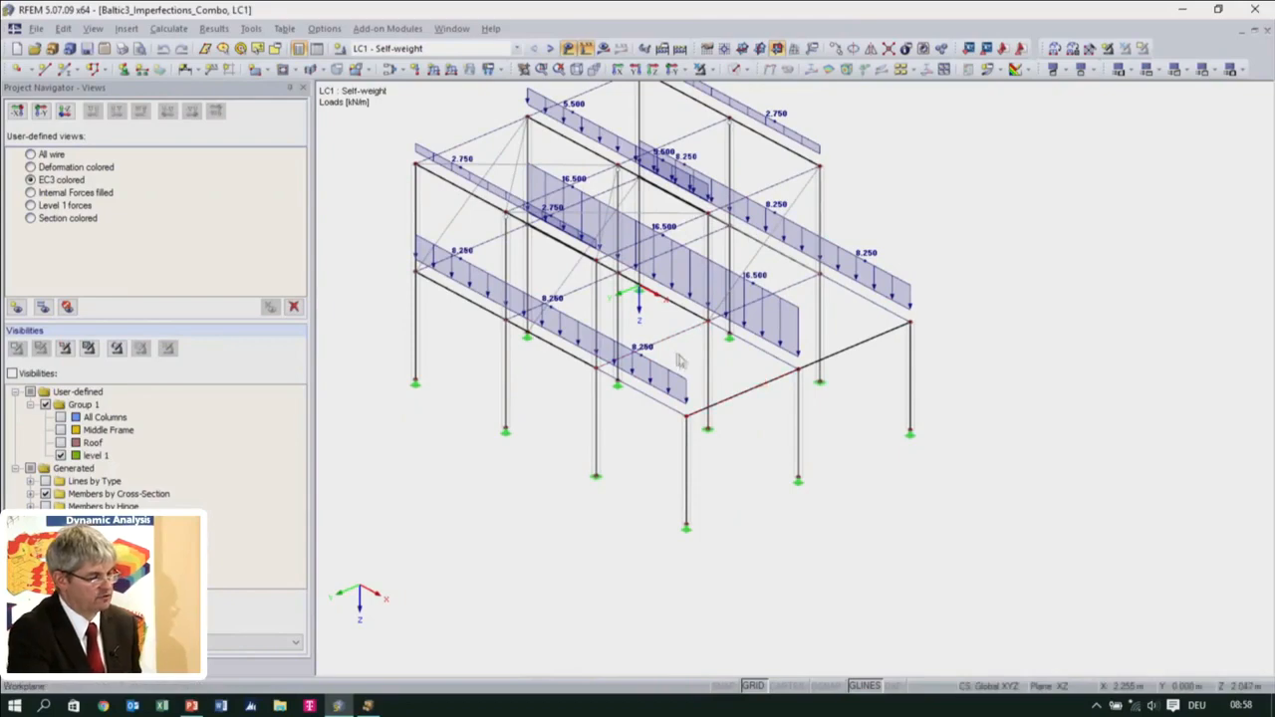
Start a new member and define an IPE 360 cross-section in Steel S 235 for it
left_click(62, 71)
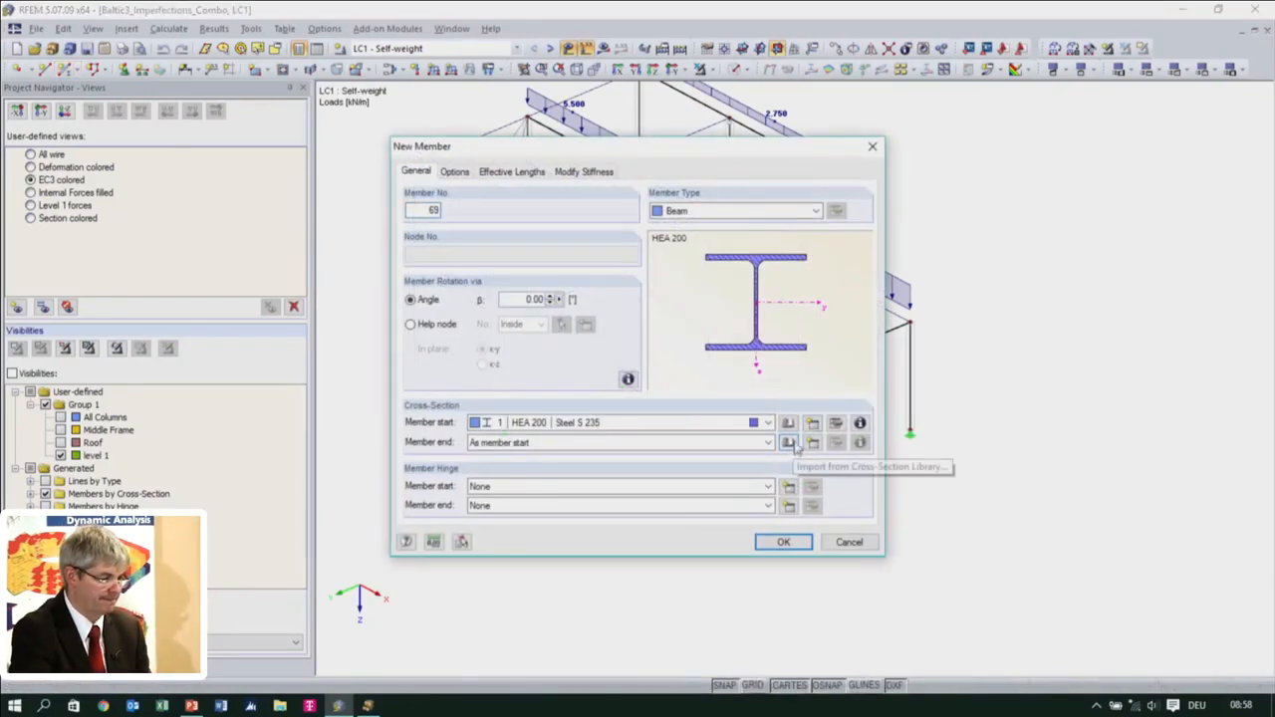
left_click(813, 424)
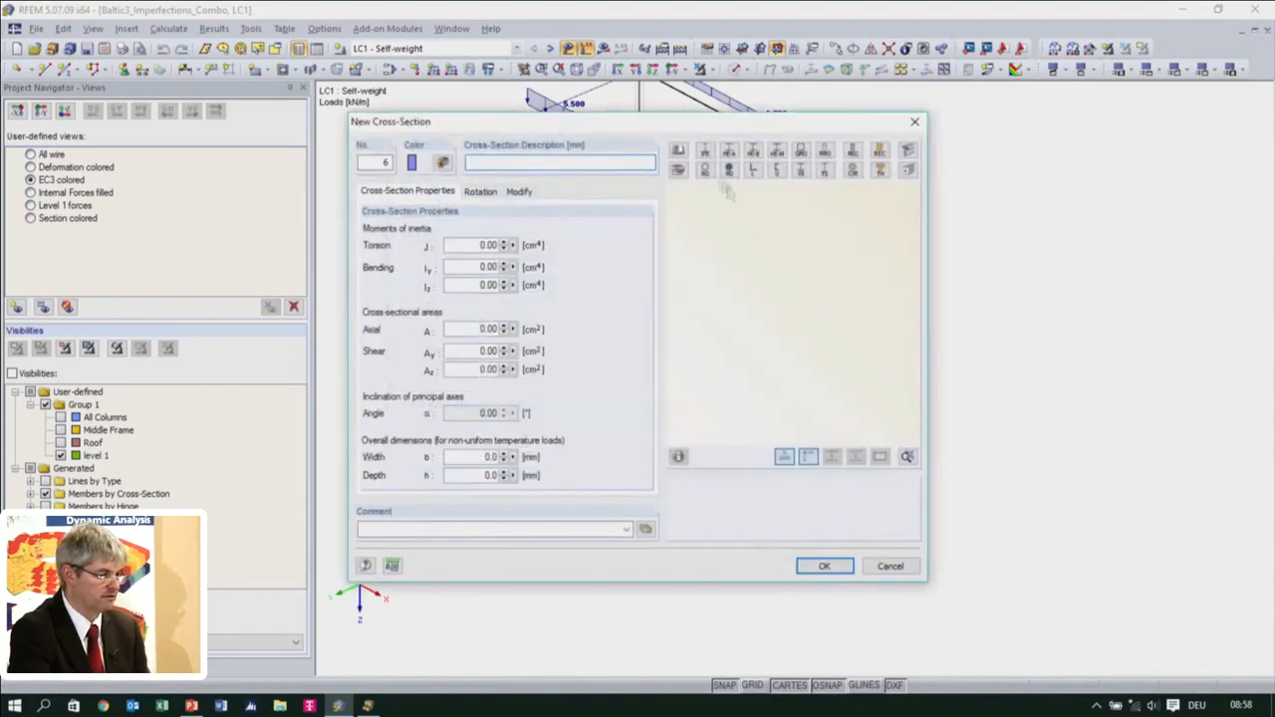
left_click(706, 150)
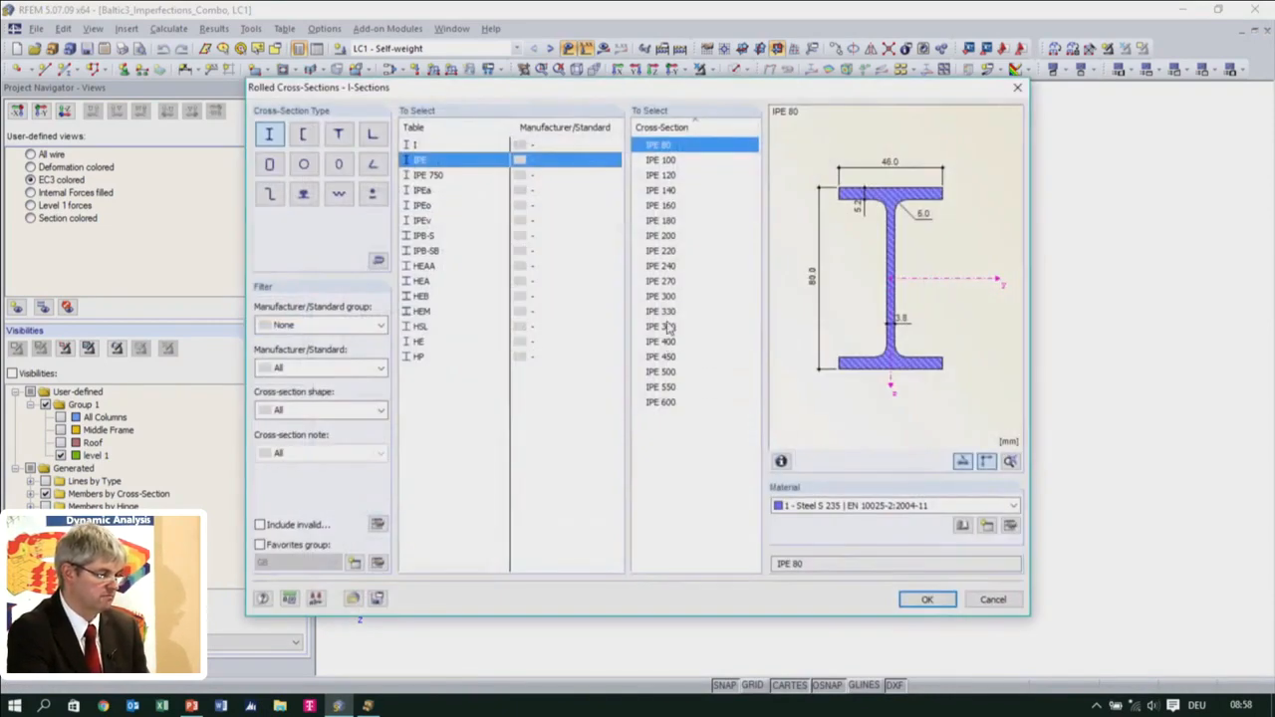
left_click(667, 325)
left_click(926, 599)
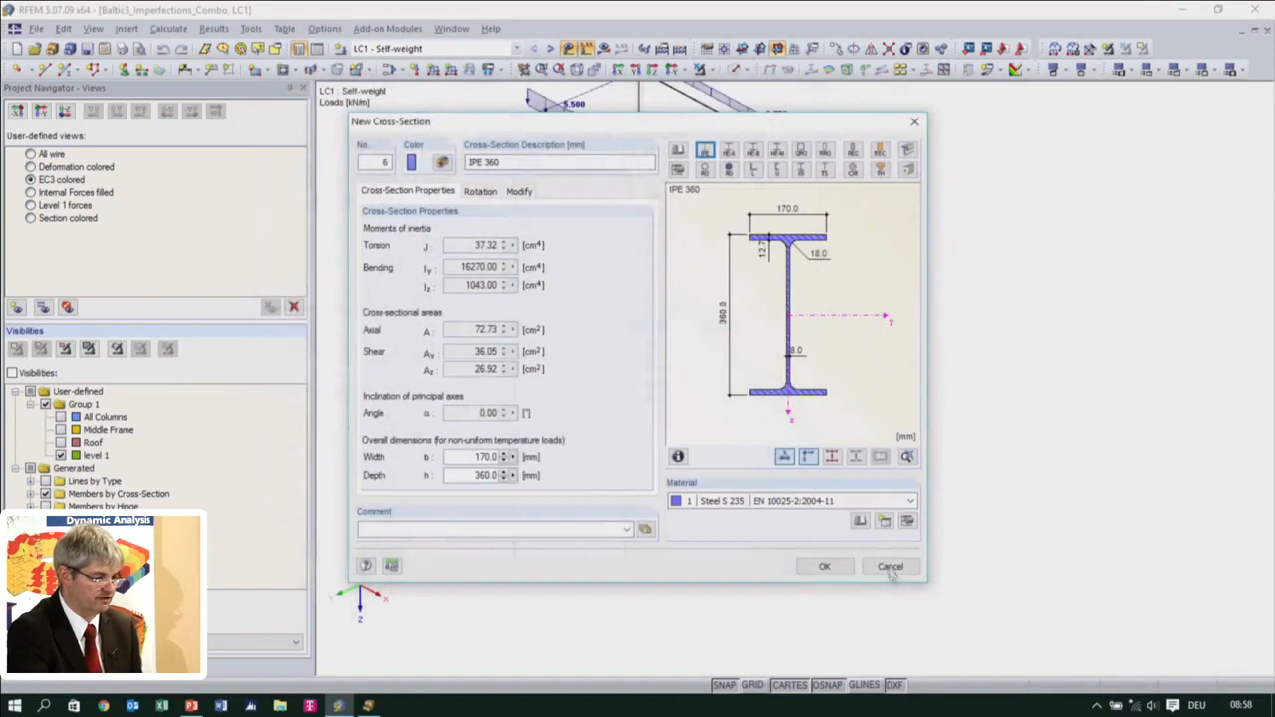
left_click(823, 566)
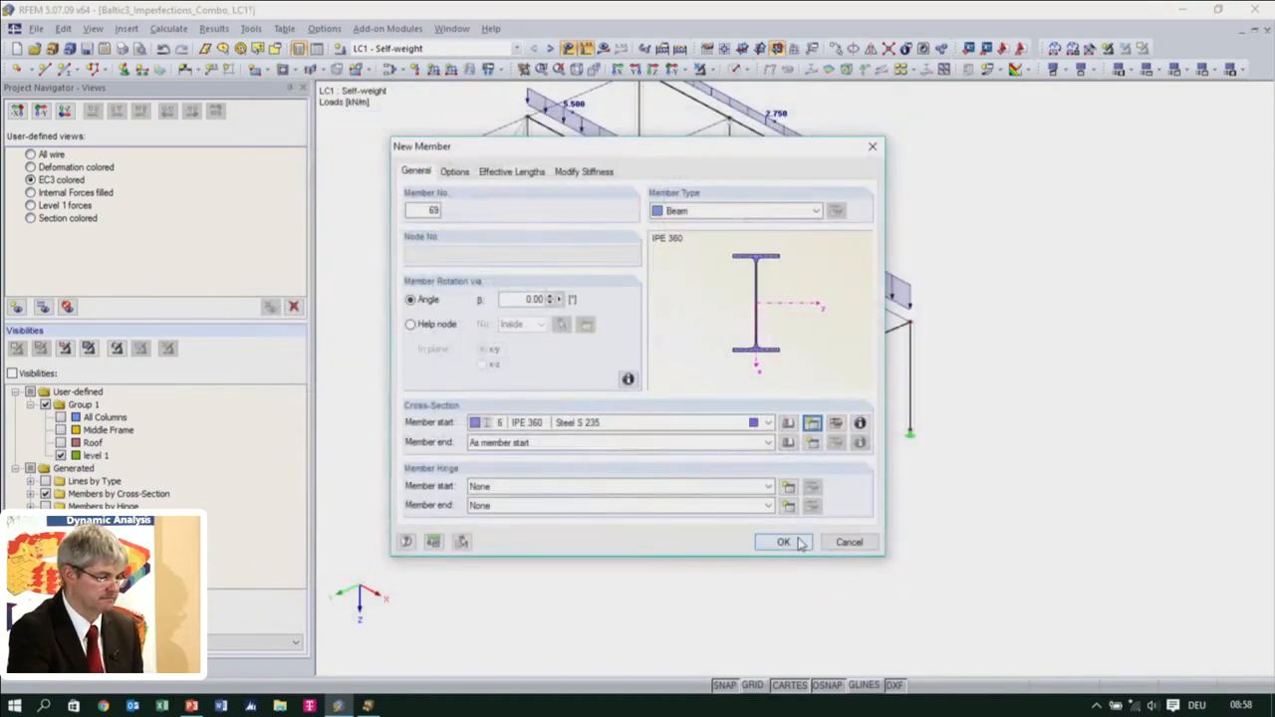
Keep the new member as a beam and assign hinge 1 (Local) to both its start and end
left_click(815, 211)
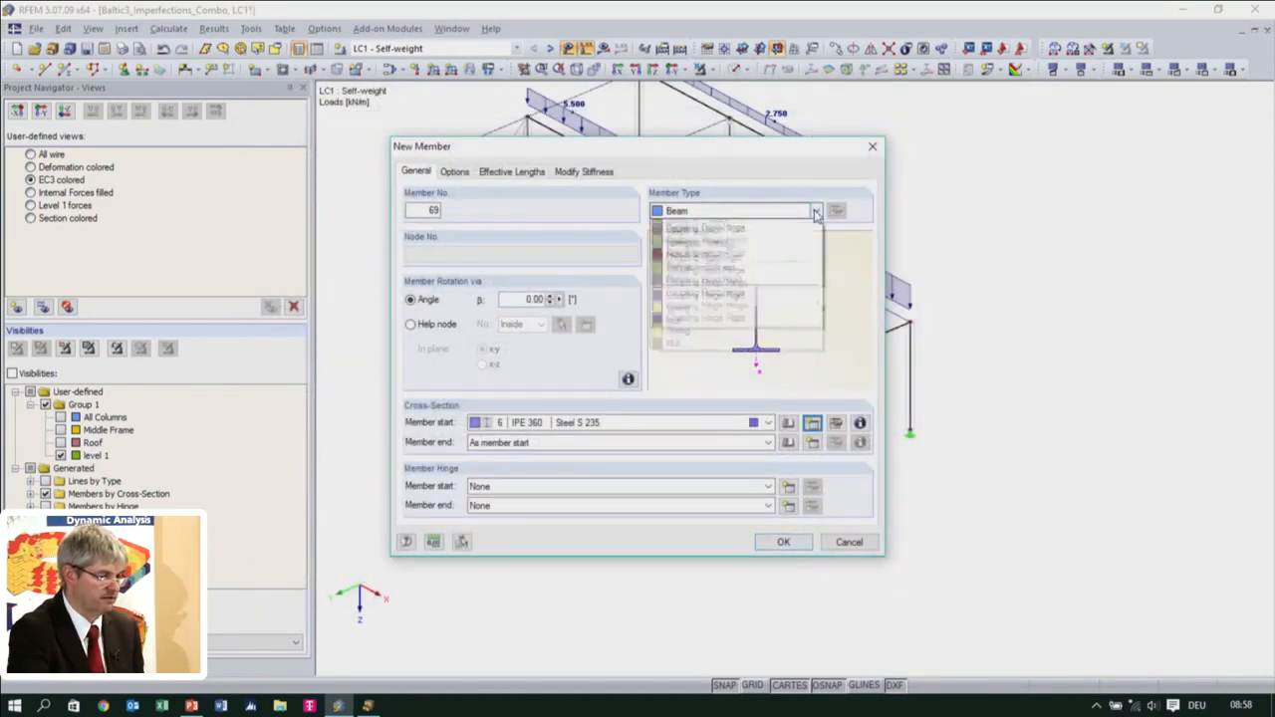
left_click(815, 212)
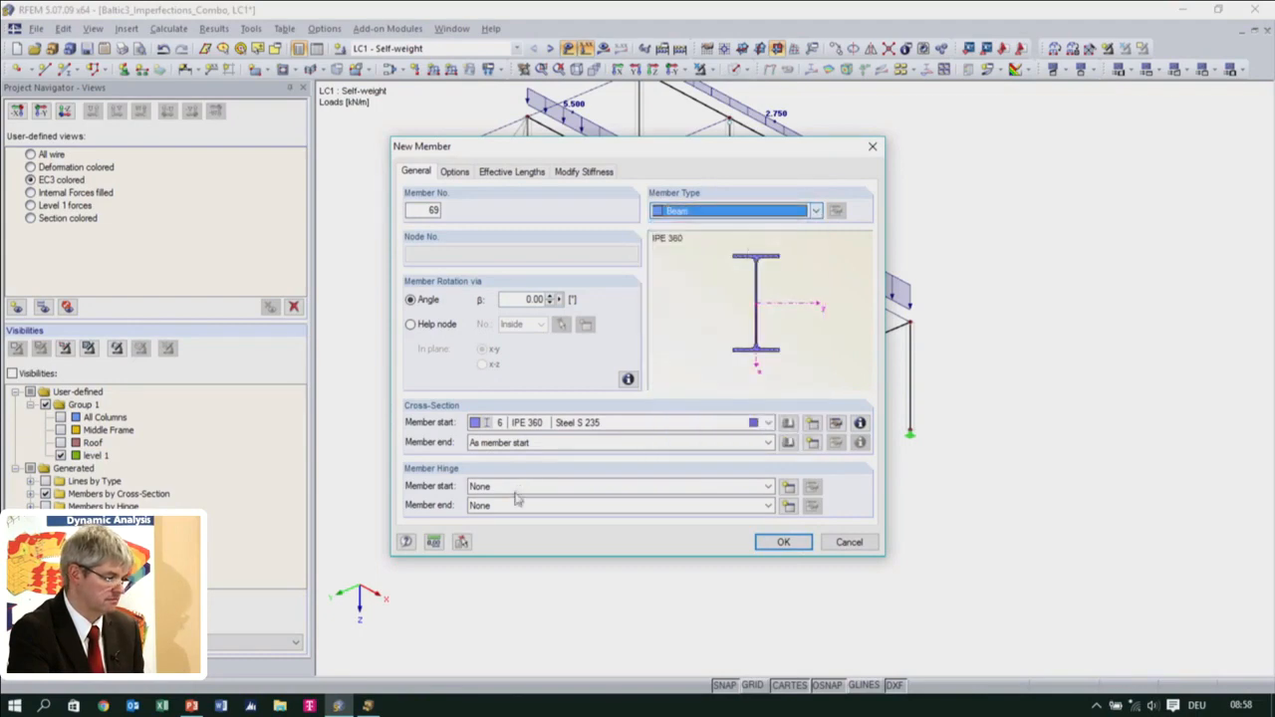
left_click(549, 487)
left_click(551, 513)
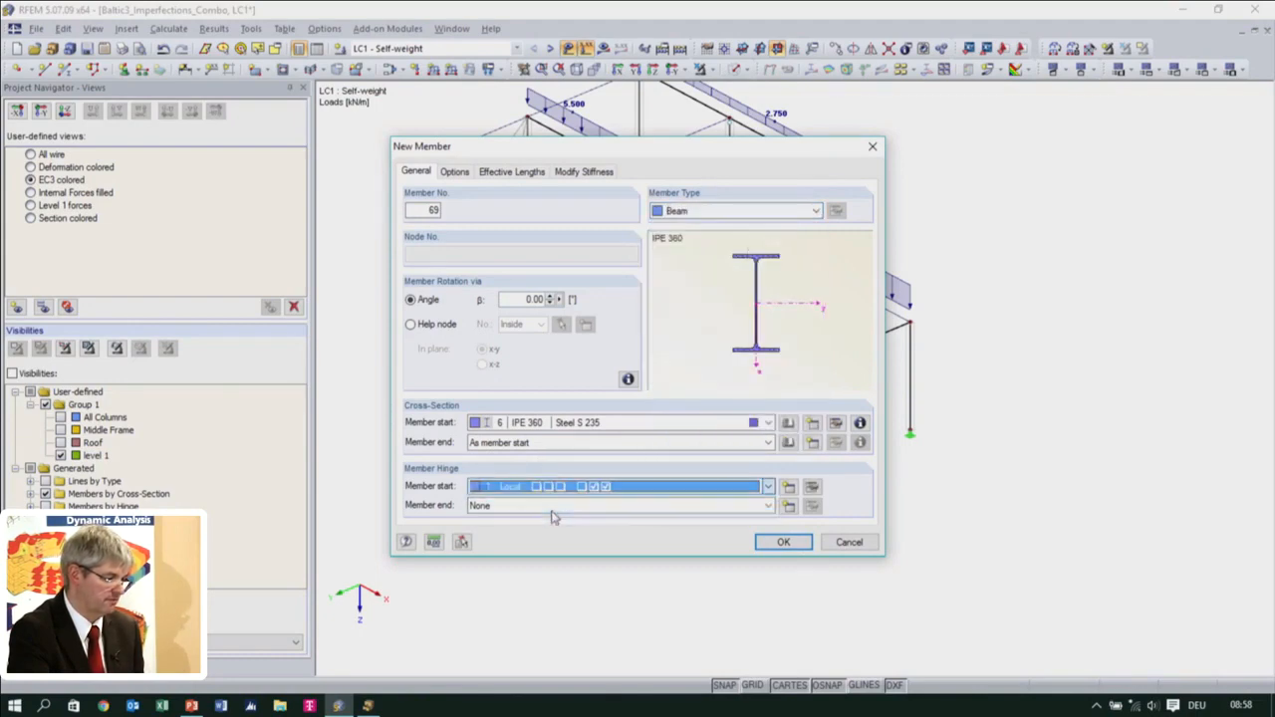
left_click(768, 505)
left_click(607, 530)
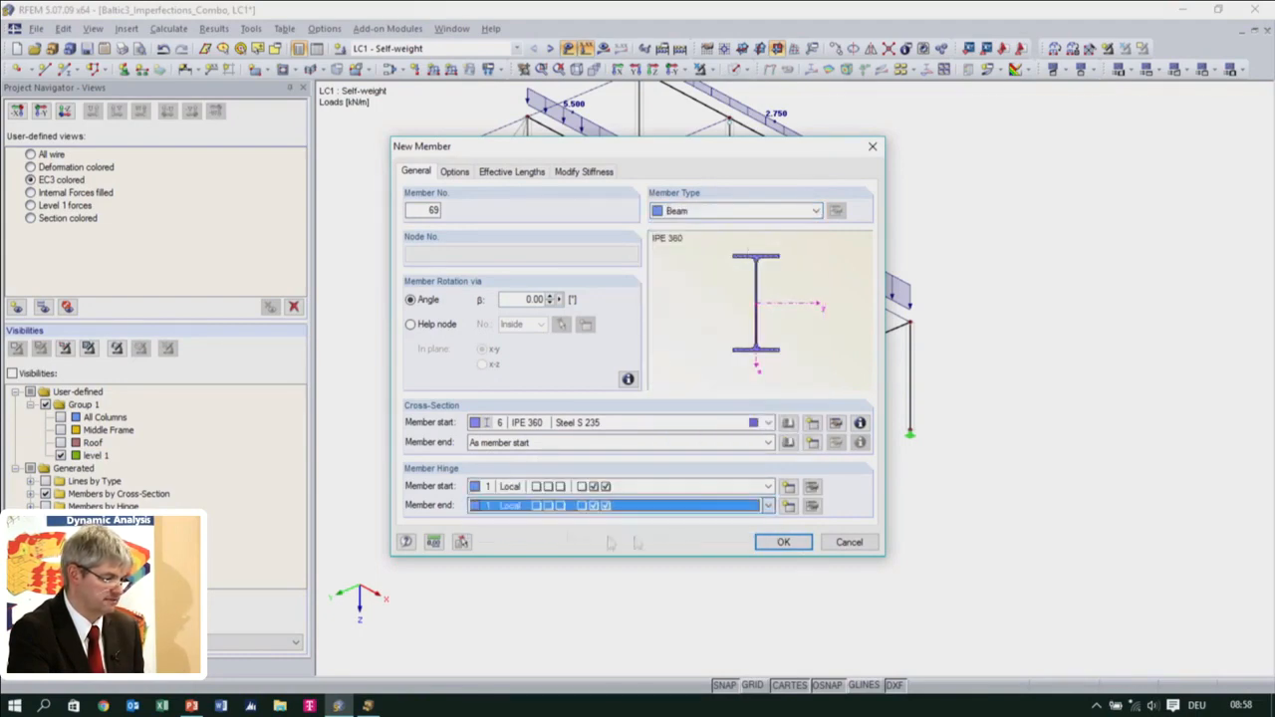
left_click(762, 546)
Draw two beams across the single-storey end bay from the outer edge beams' midpoints, ending at X 10 m, Y 8.25 m and X 10 m, Y 2.484 m
left_click(741, 392)
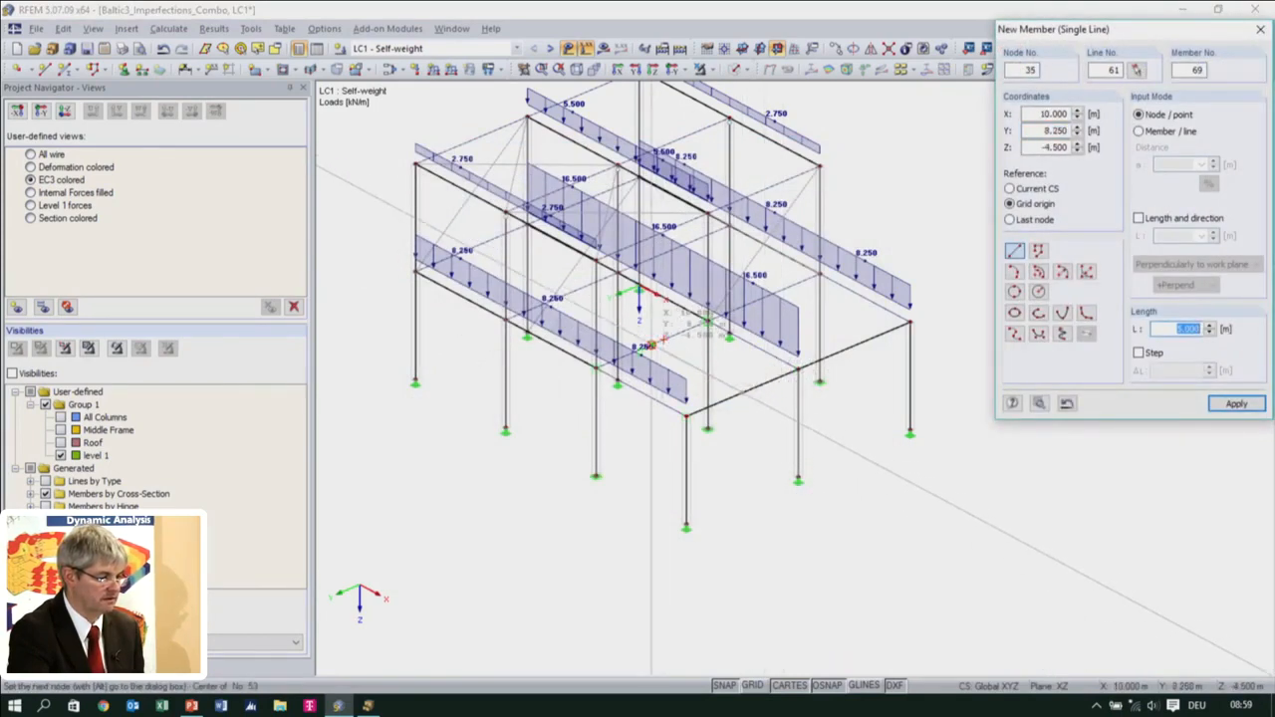
scroll(661, 343, "up", 3)
left_click(630, 334)
middle_click_drag(953, 451, 765, 478)
left_click(839, 363)
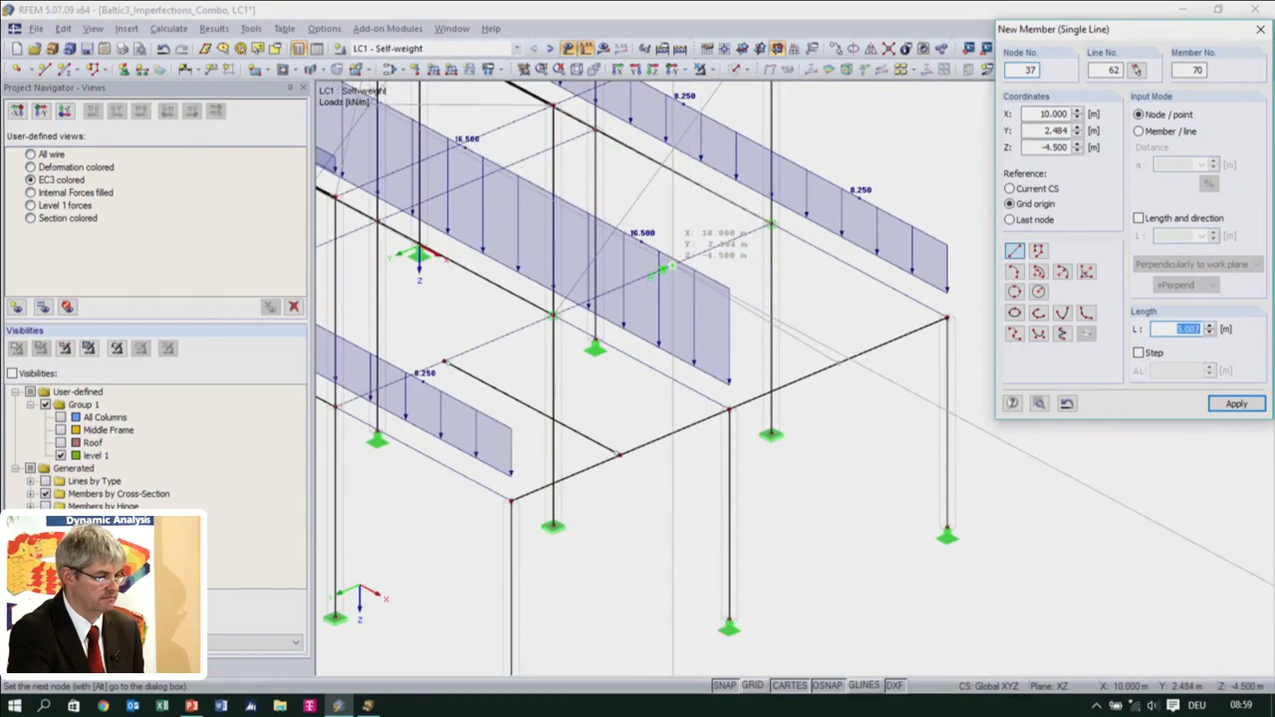
left_click(670, 267)
key("Escape")
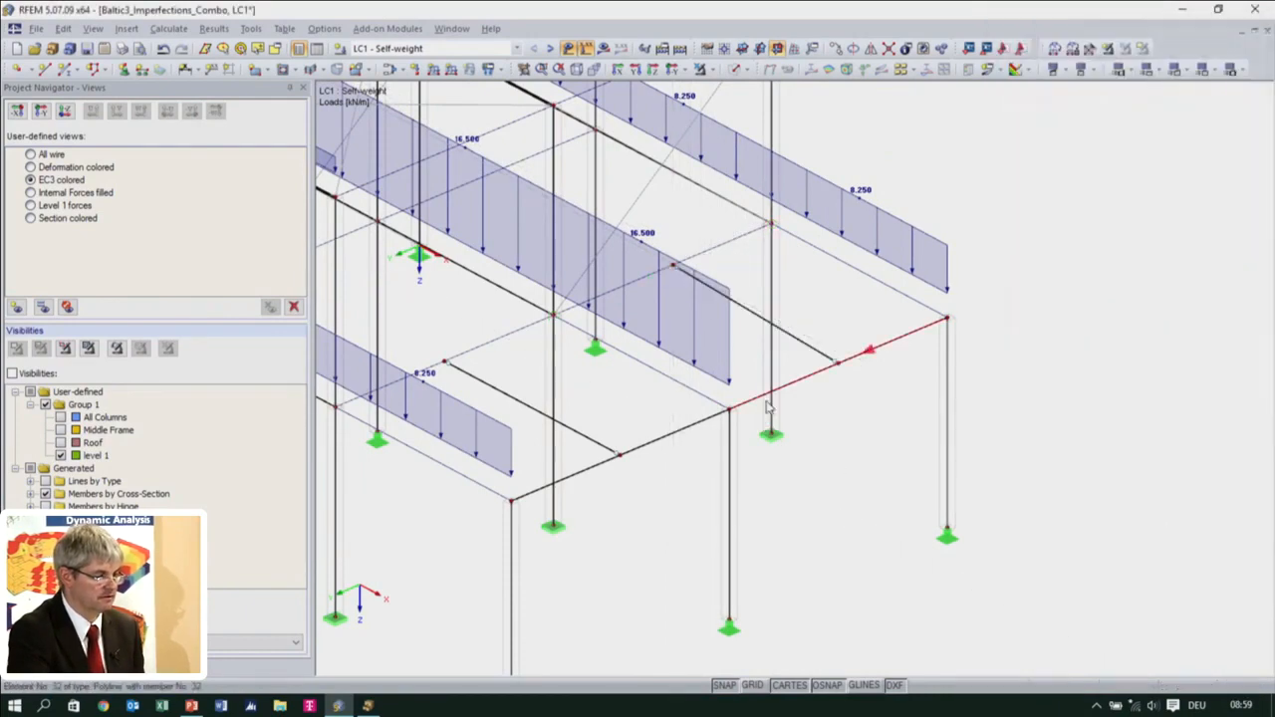
Move the second new beam's inner end node to the midpoint of the truss member it meets
middle_click_drag(784, 428, 700, 529, "ctrl")
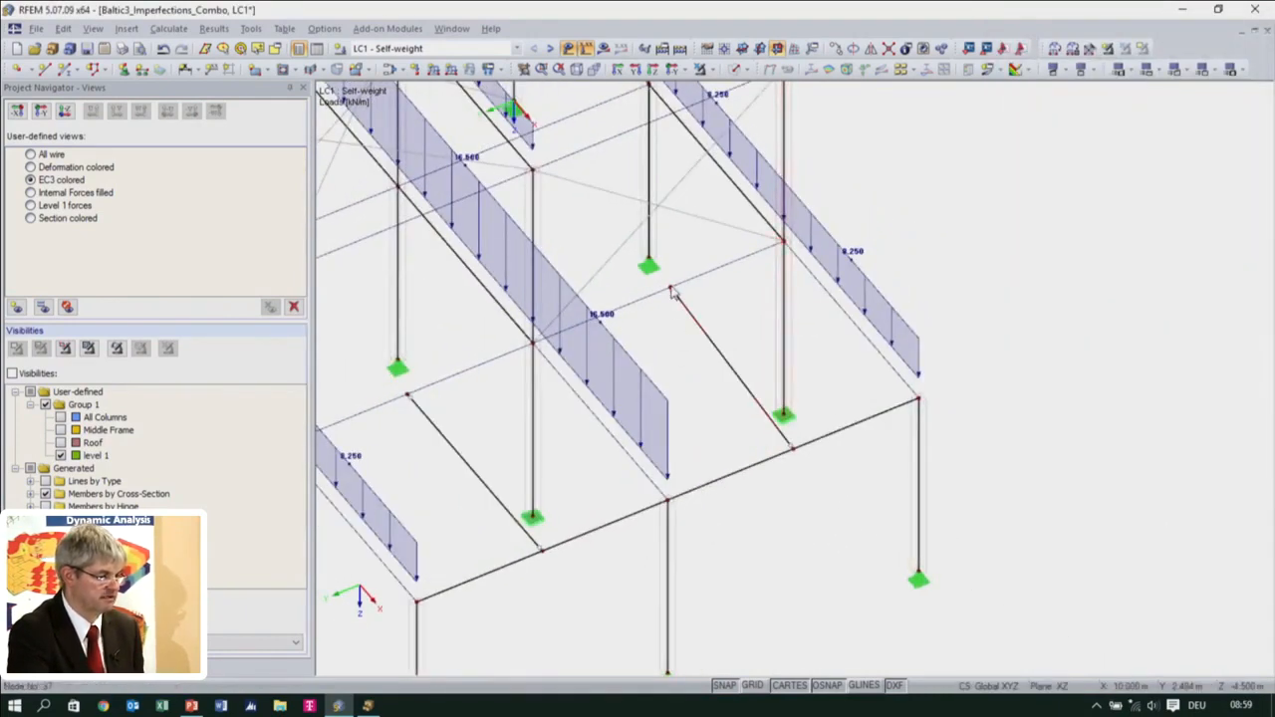
mouse_move(670, 288)
left_mouse_down()
mouse_move(663, 305)
mouse_move(658, 292)
left_mouse_up()
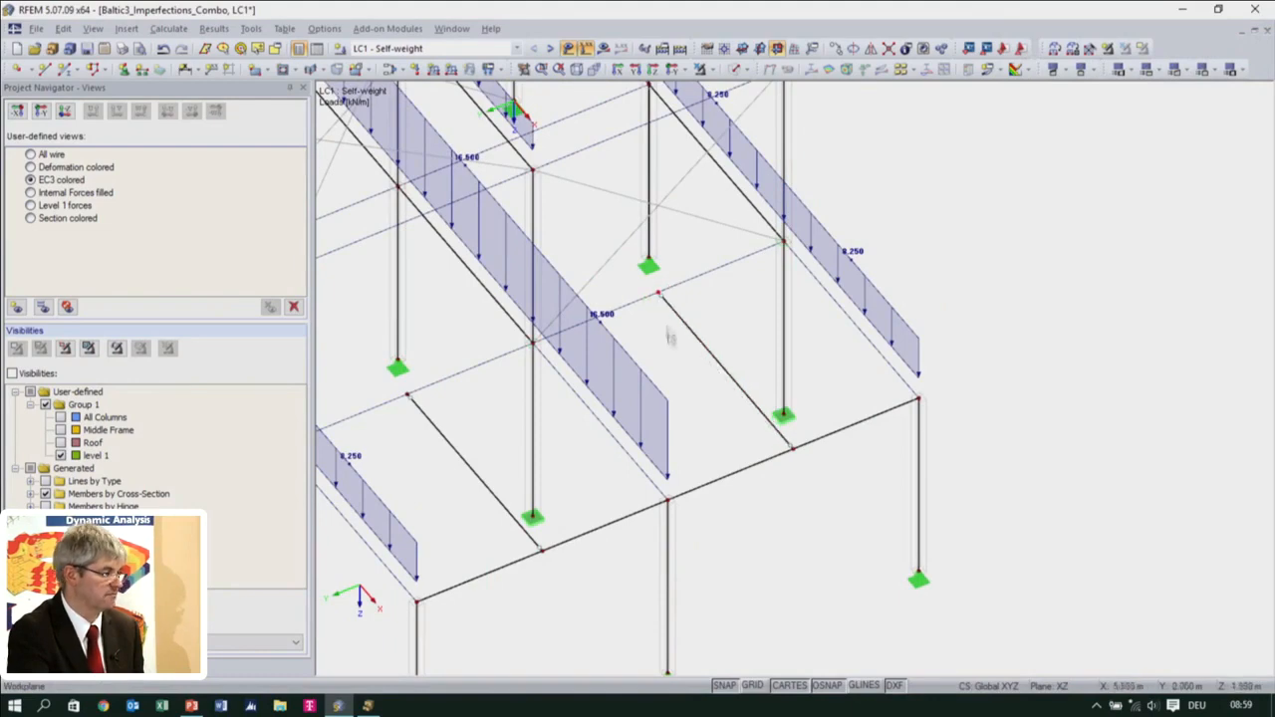
mouse_move(683, 371)
middle_mouse_down("ctrl")
mouse_move(740, 322)
mouse_move(748, 399)
mouse_move(670, 349)
middle_mouse_up("ctrl")
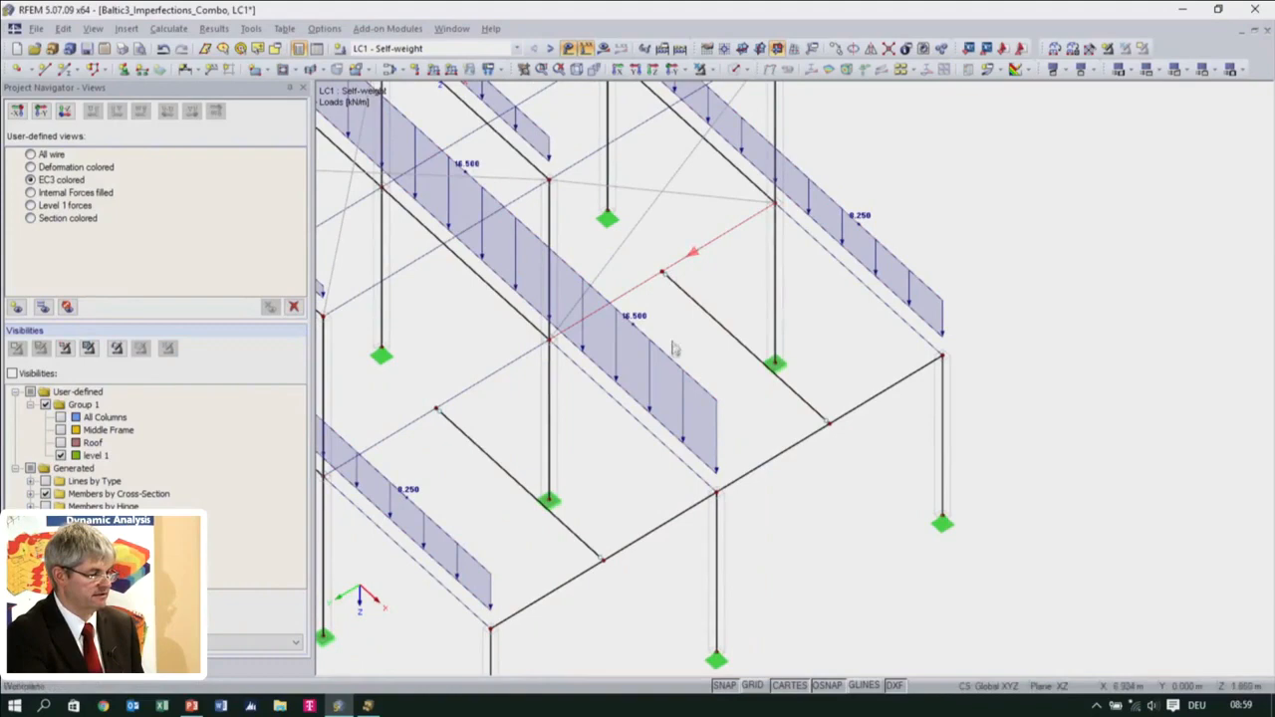
Edit both HEA 100 truss members at the new beams' inner ends, importing the properties of the outer IPE 180 edge beam
middle_click_drag(725, 484, 901, 325)
middle_click_drag(857, 438, 819, 478, "ctrl")
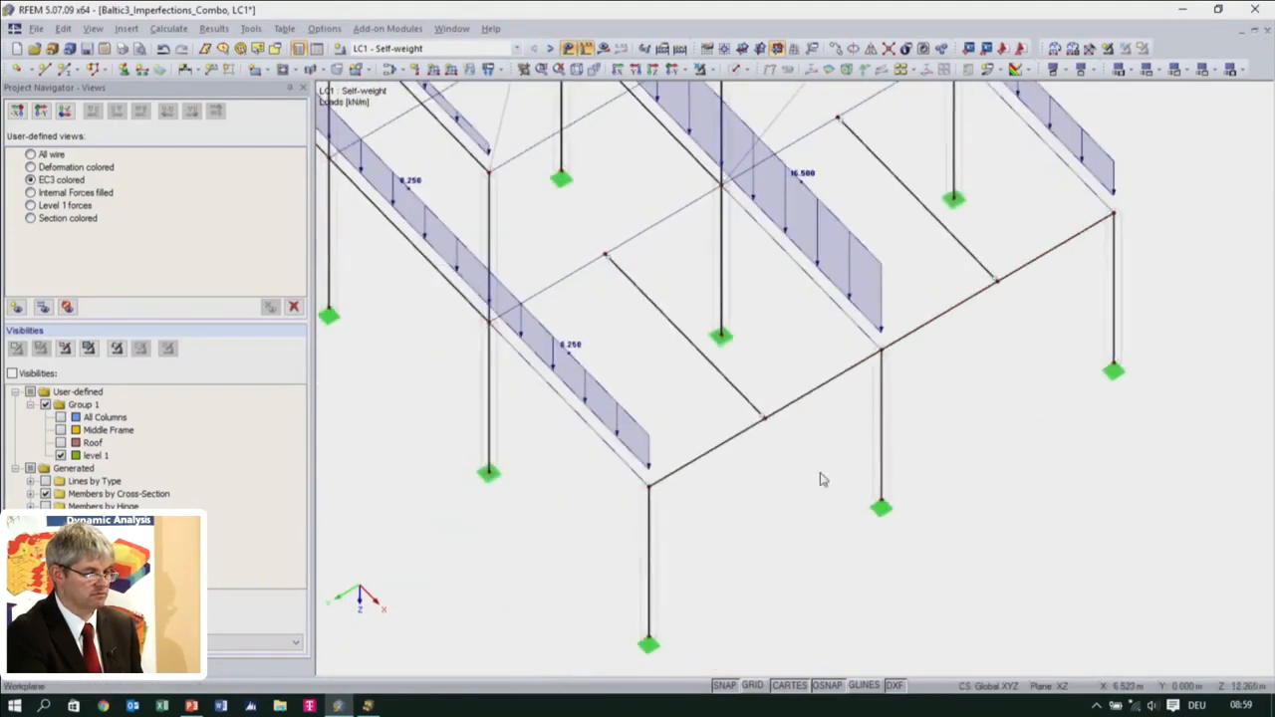
left_click(819, 385)
left_click(962, 306, "ctrl")
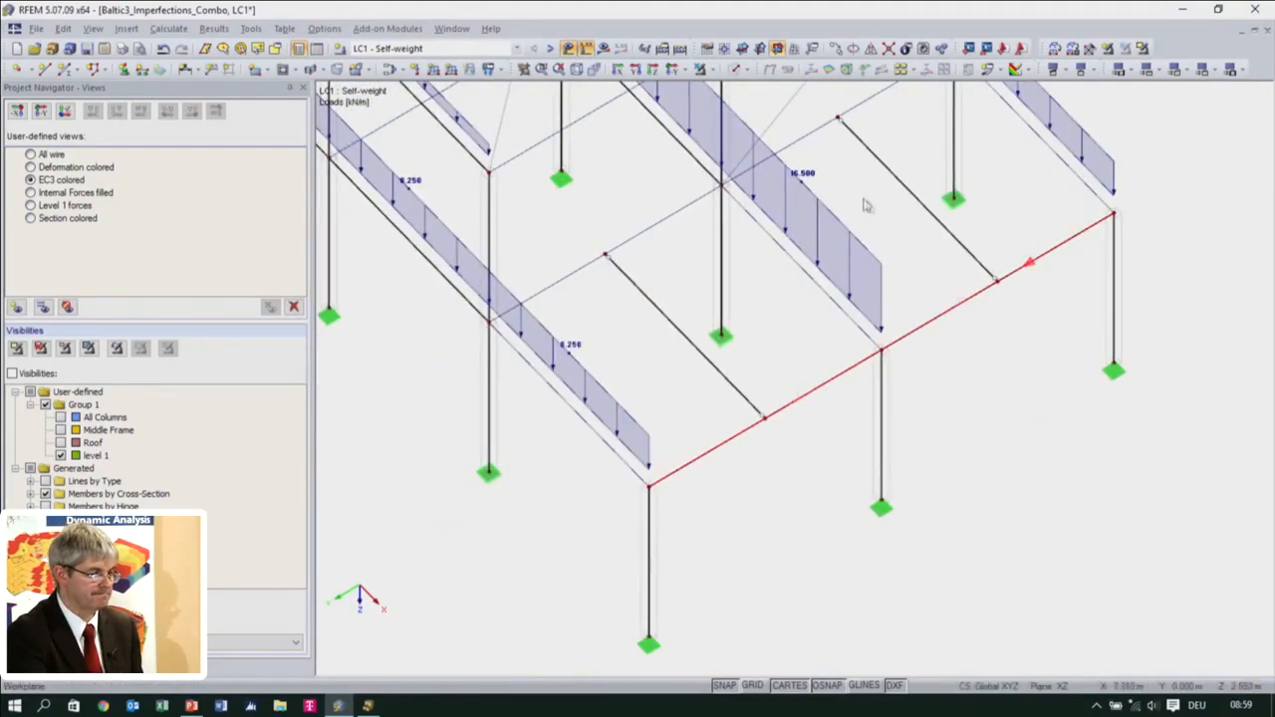
left_click(808, 136)
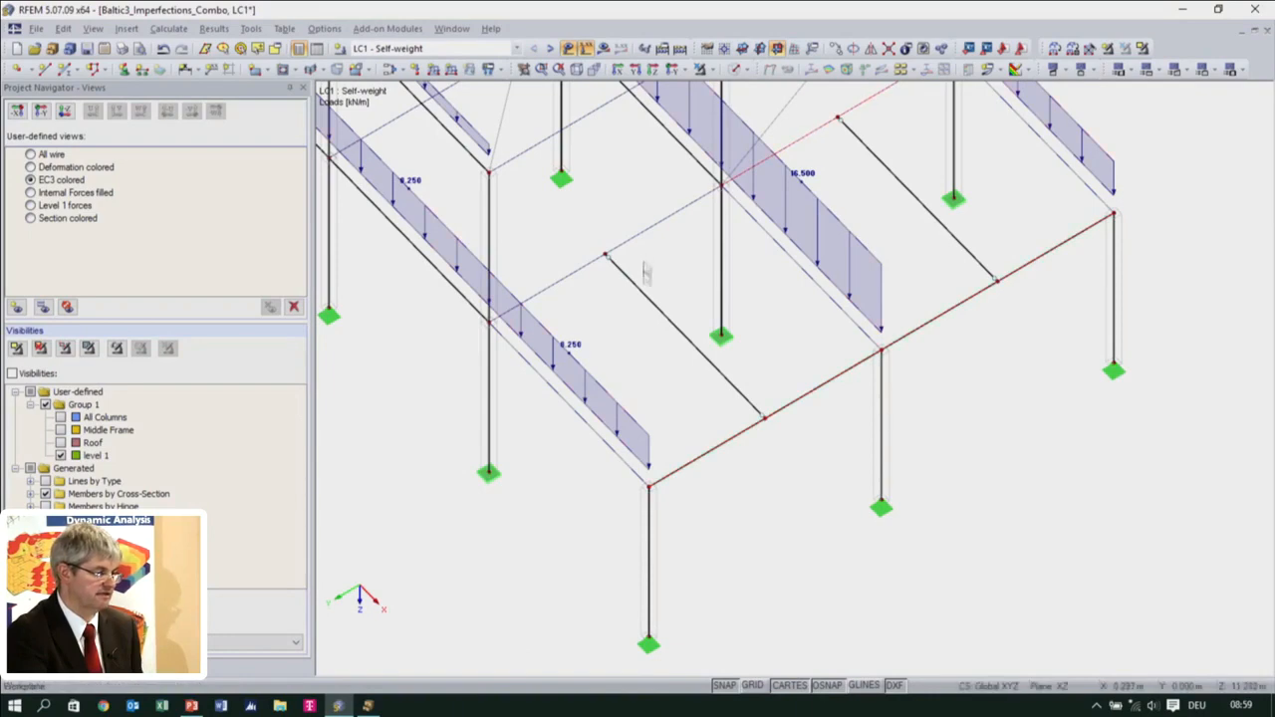
double_click(656, 235)
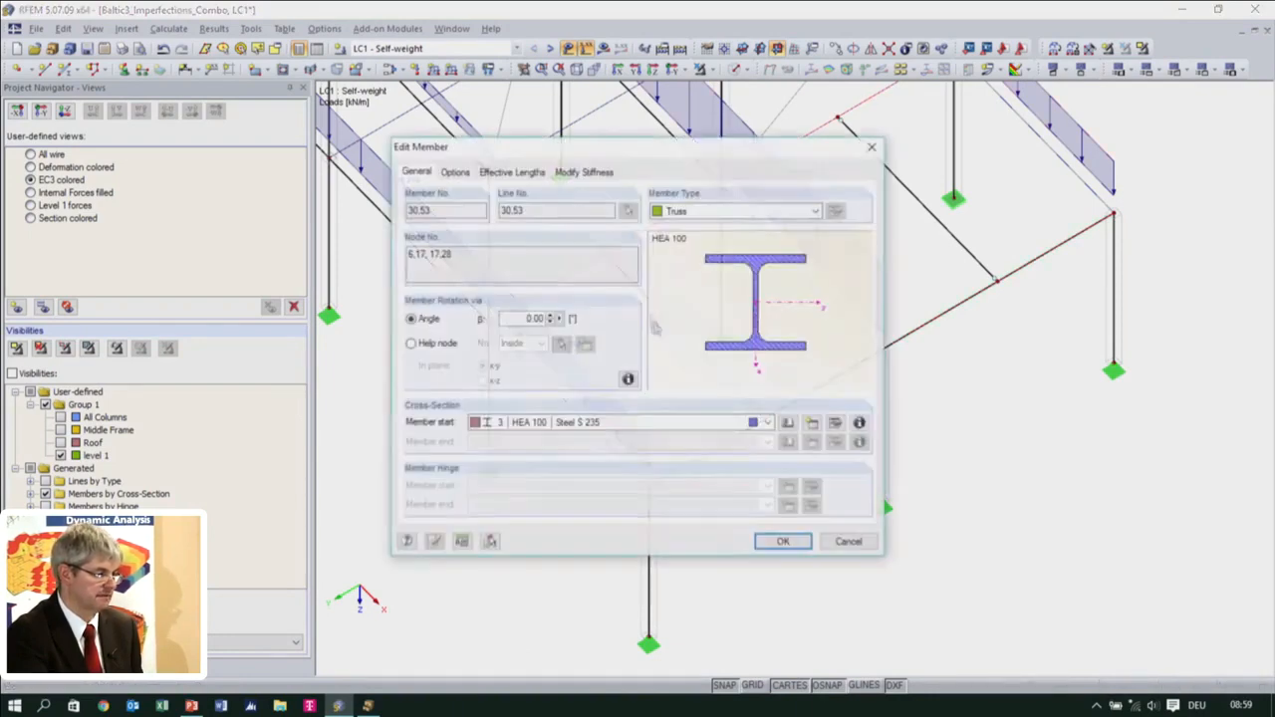
left_click(489, 543)
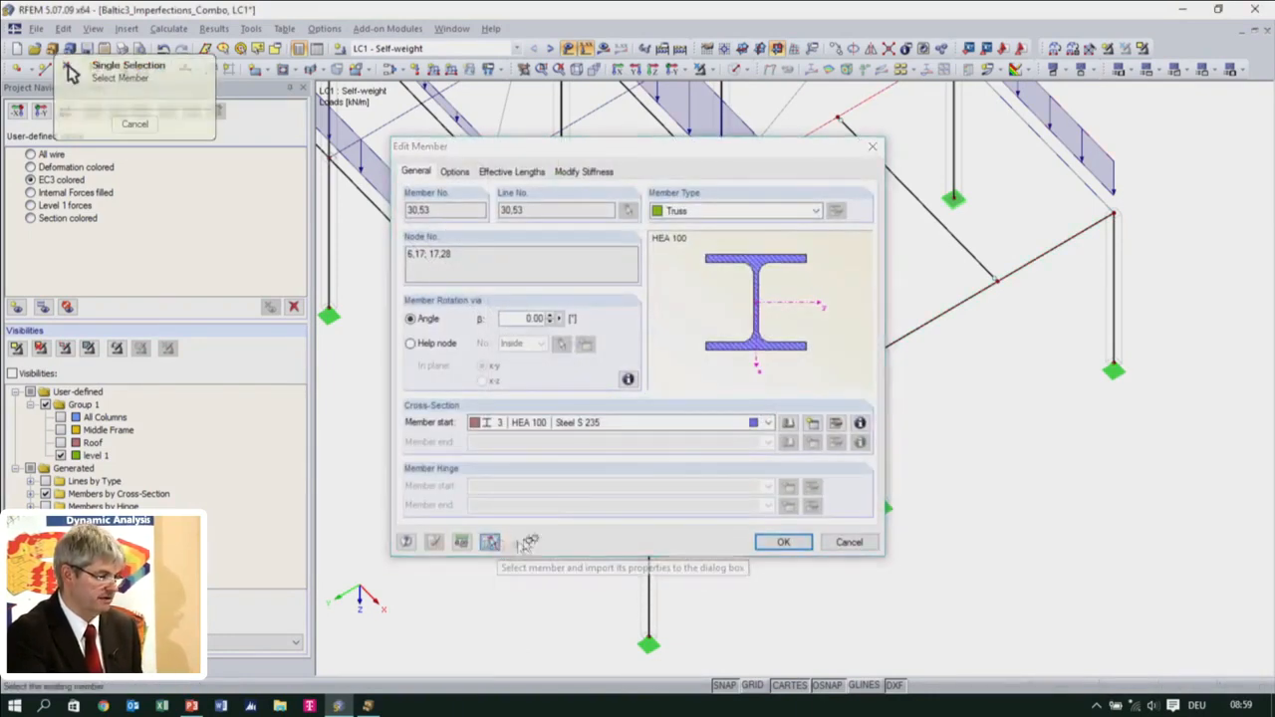
left_click(831, 385)
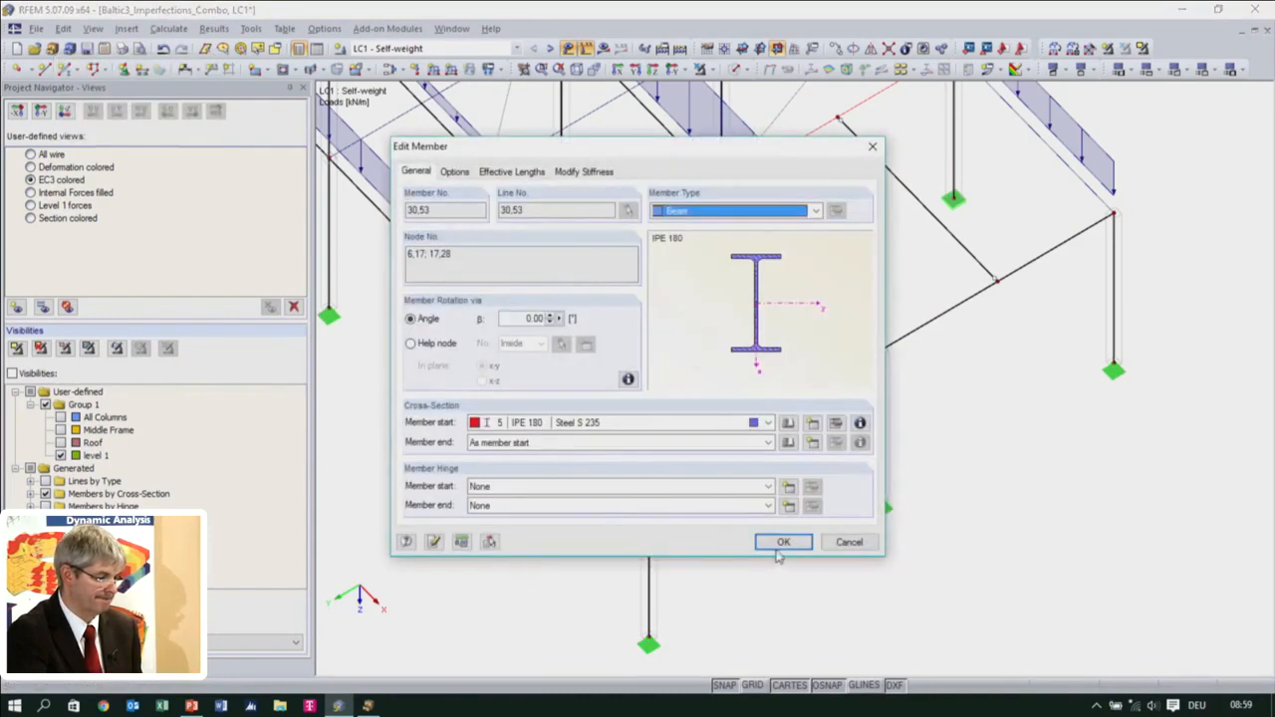
Assign hinge 1 (Local) to the start and end of the two edited IPE 180 beams
left_click(741, 489)
left_click(735, 515)
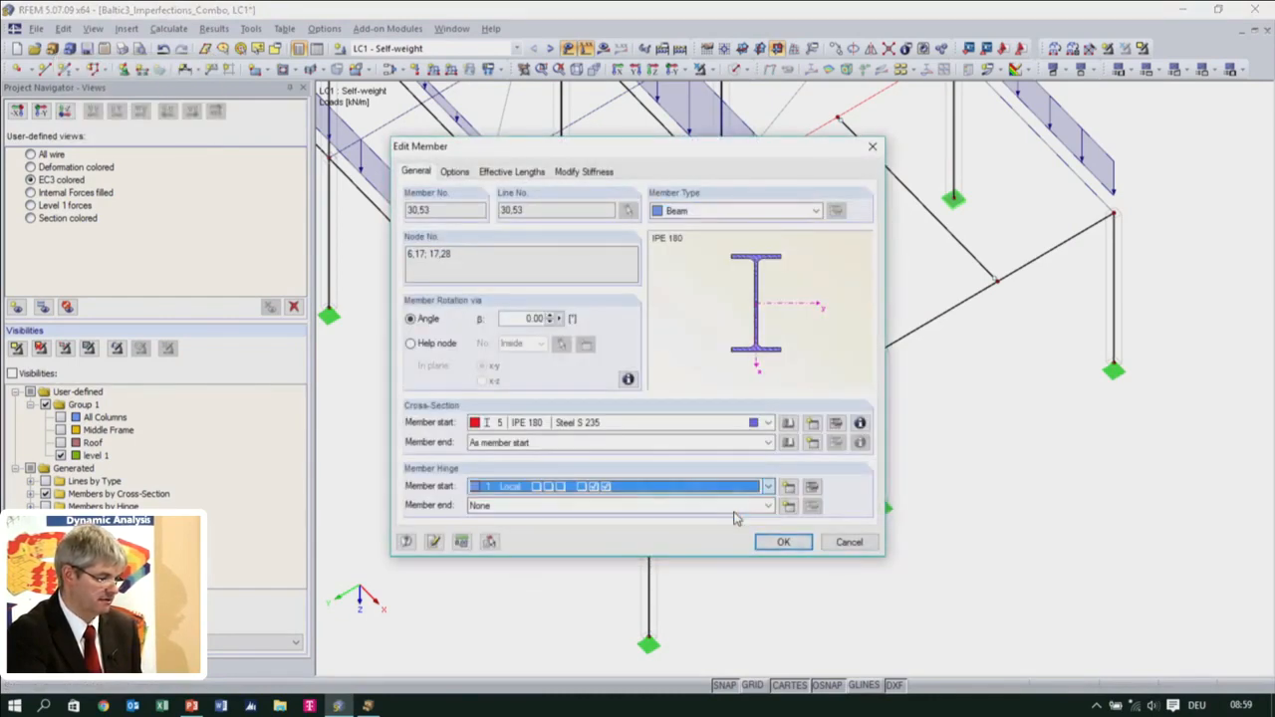
left_click(742, 505)
left_click(737, 529)
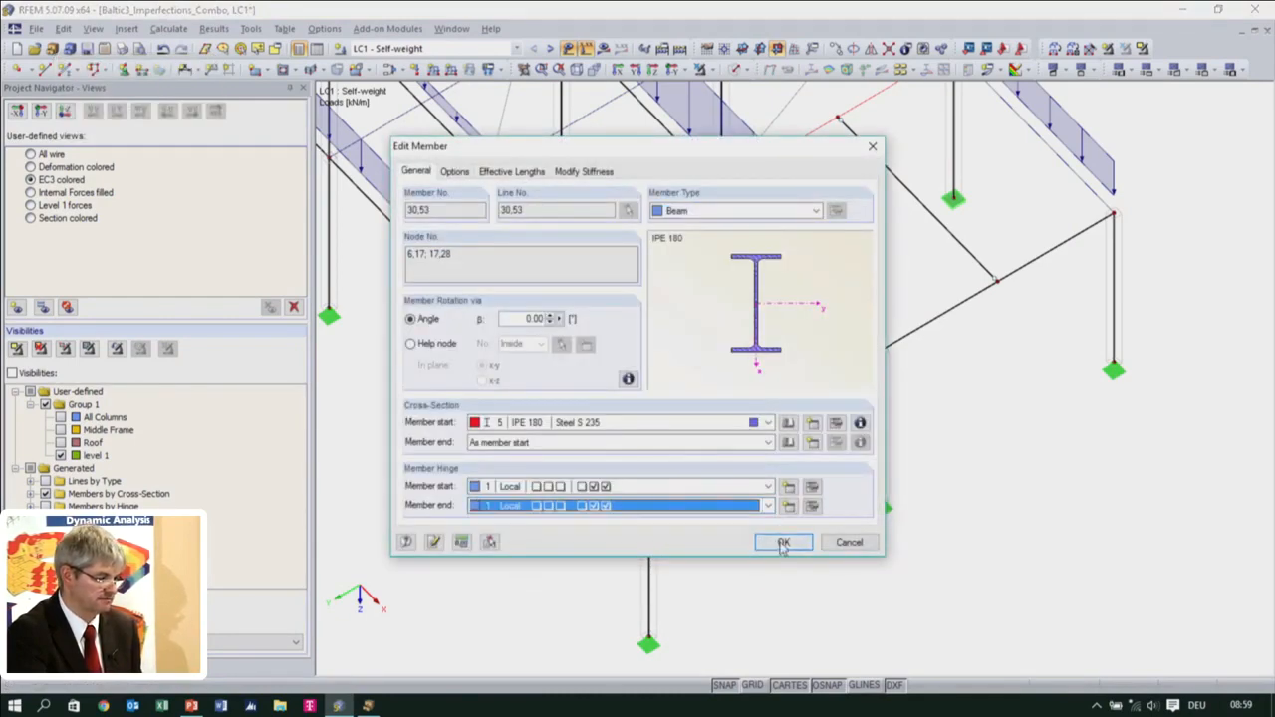
left_click(780, 540)
left_click(741, 447)
Connect the touching members at all four end points of the two new beams with the Connect Lines or Members tool
middle_click_drag(696, 299, 684, 483, "ctrl")
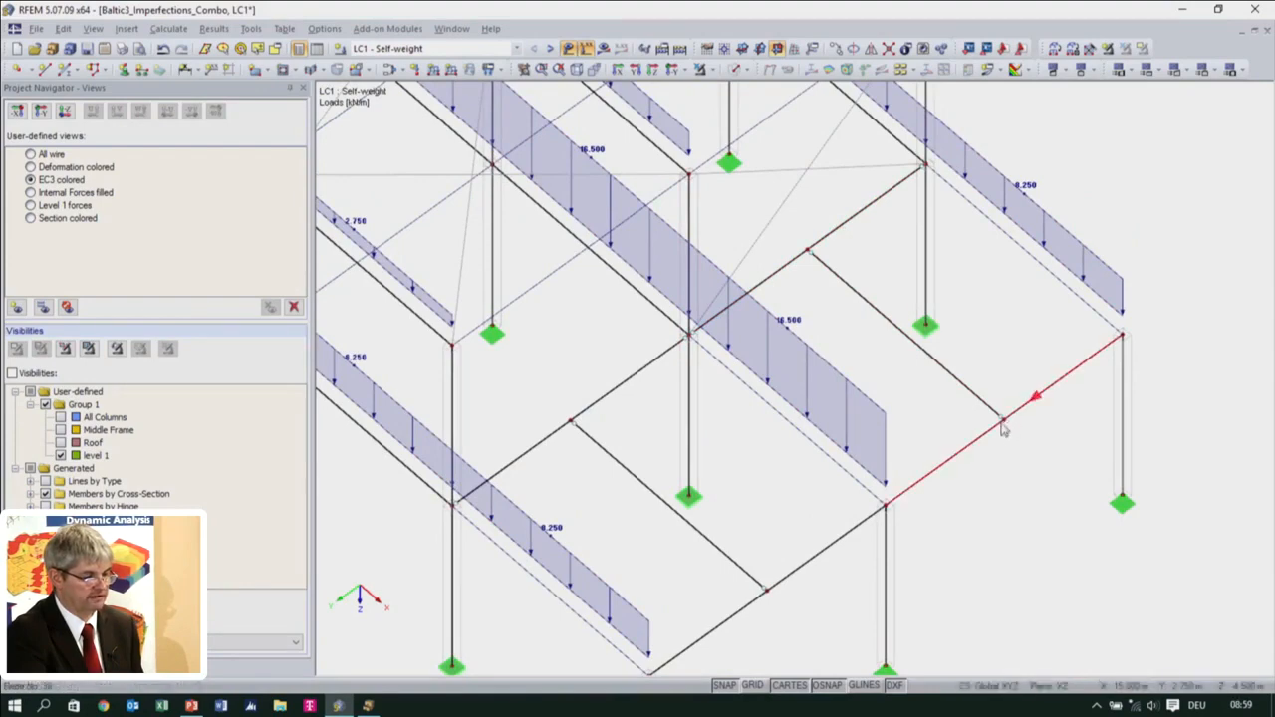
left_click(888, 49)
left_click_drag(788, 230, 849, 287)
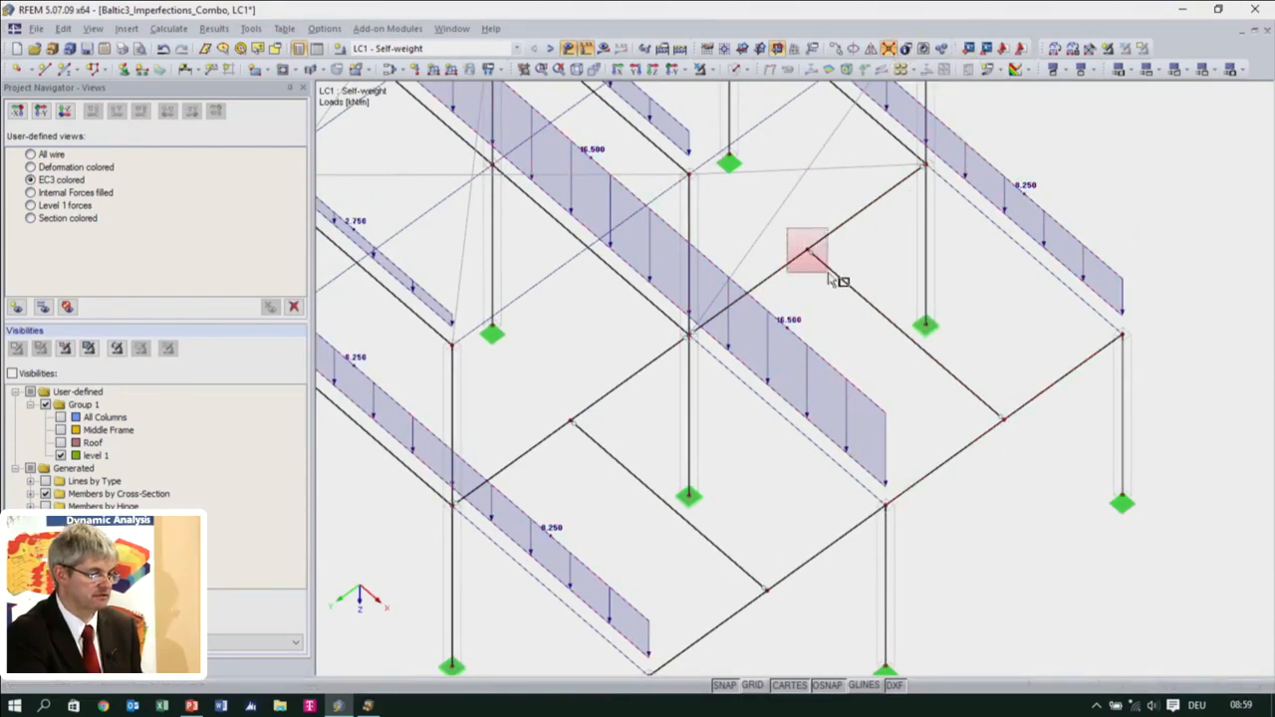
left_click_drag(989, 383, 1059, 471)
left_click_drag(749, 557, 797, 631)
left_click_drag(531, 388, 628, 490)
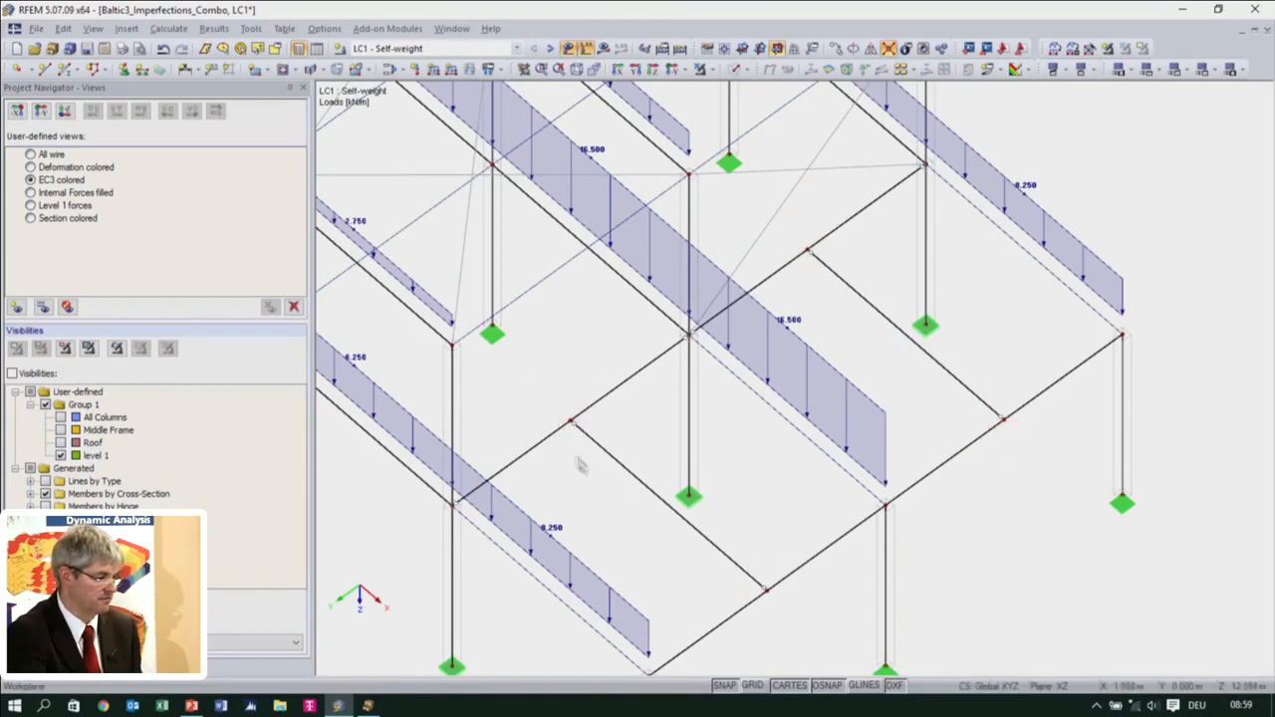
Calculate load case LC1 and inspect the My bending moments in the end bay's beams
scroll(808, 475, "down", 1)
middle_click_drag(873, 424, 904, 300, "ctrl")
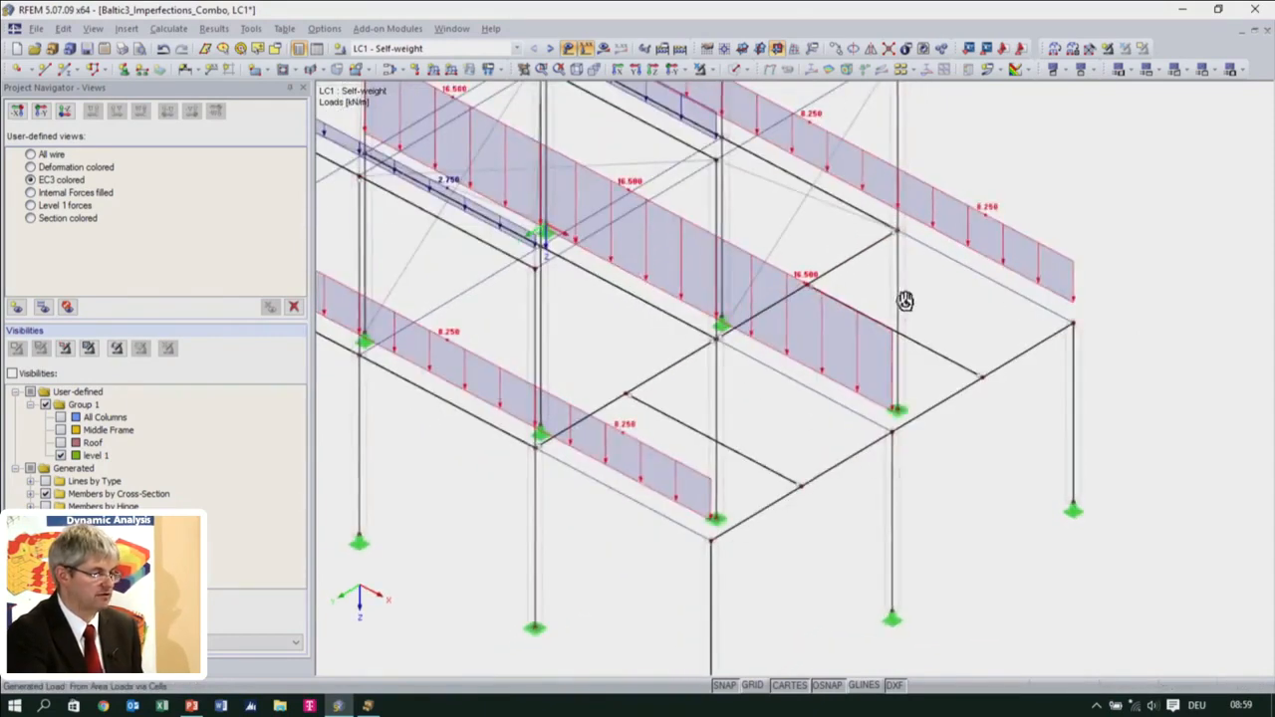
scroll(902, 302, "down", 2)
left_click(600, 50)
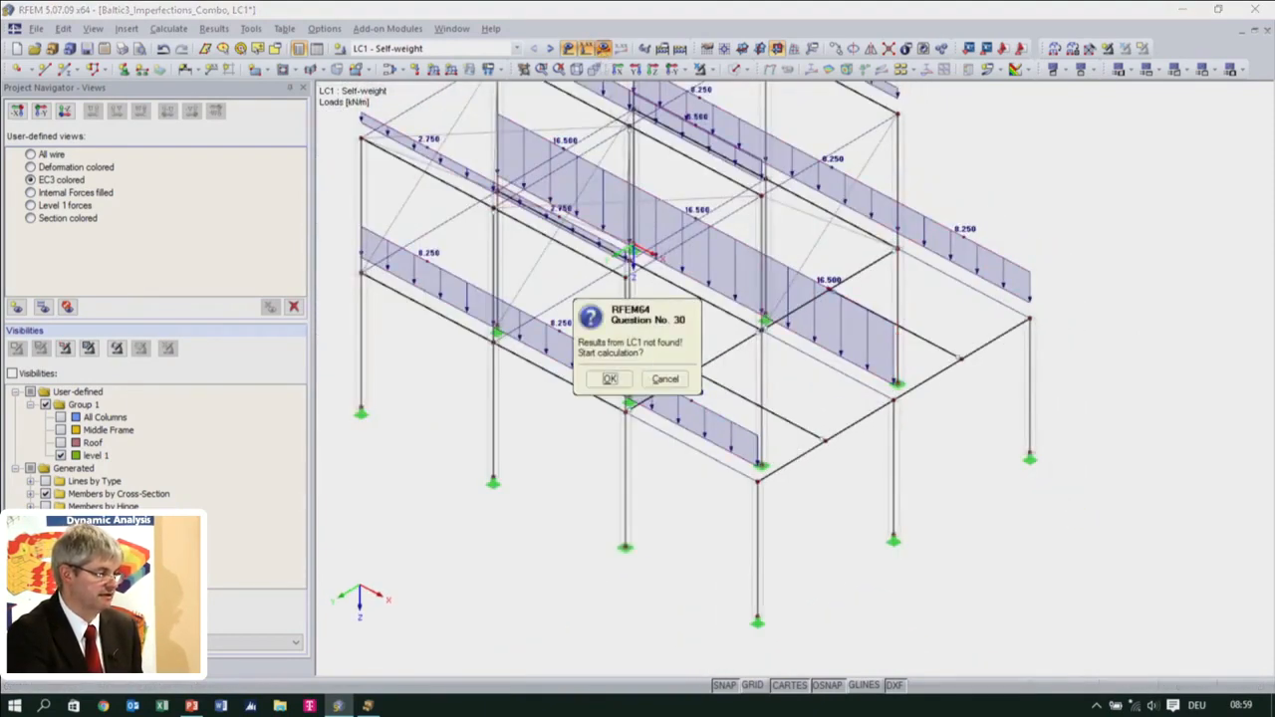
left_click(604, 396)
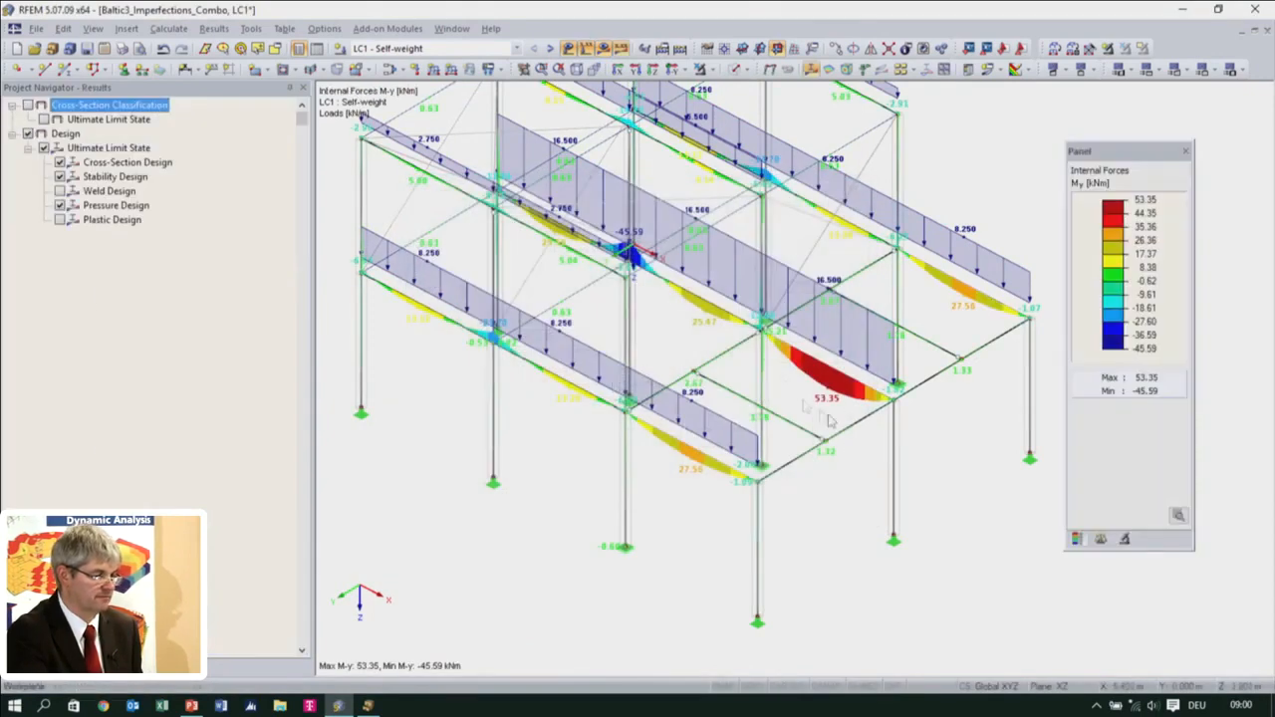
left_click(603, 50)
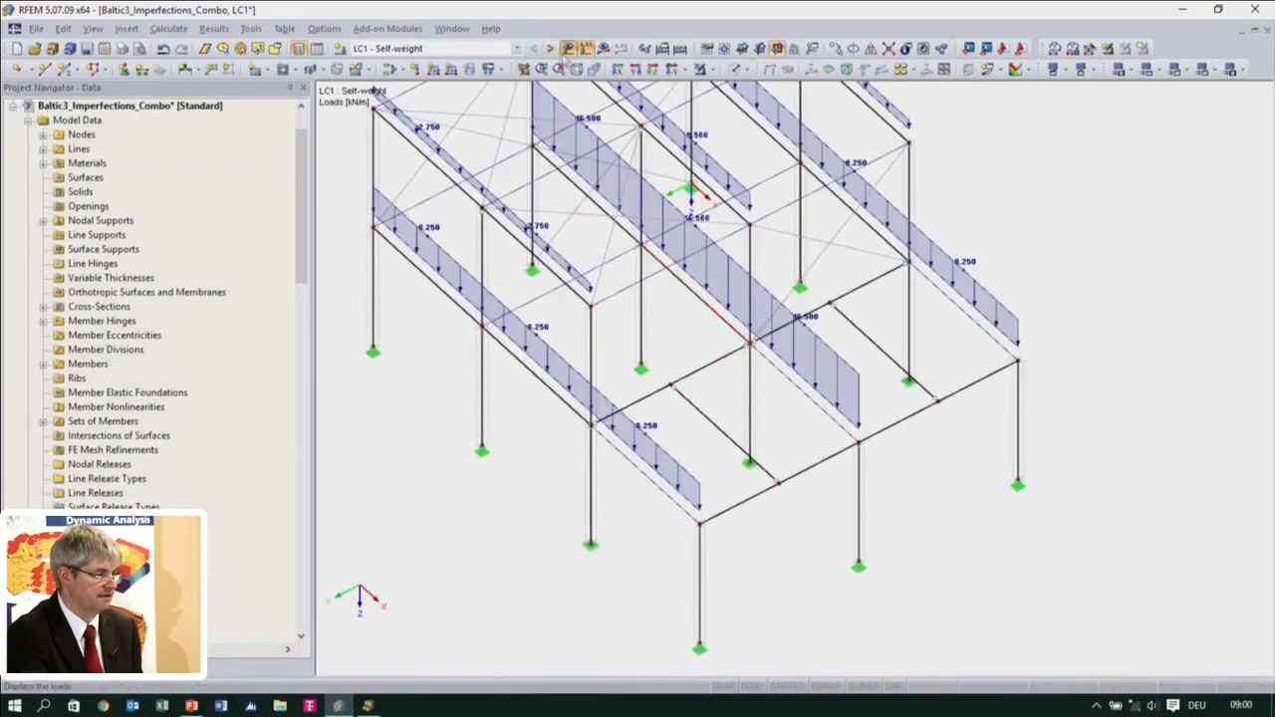
Open LC1's 3.00 kN/m² generated floor load for editing and accept the removal of its invalid cells
left_click(566, 48)
left_click(567, 48)
middle_click_drag(767, 231, 806, 256)
scroll(807, 256, "down", 2)
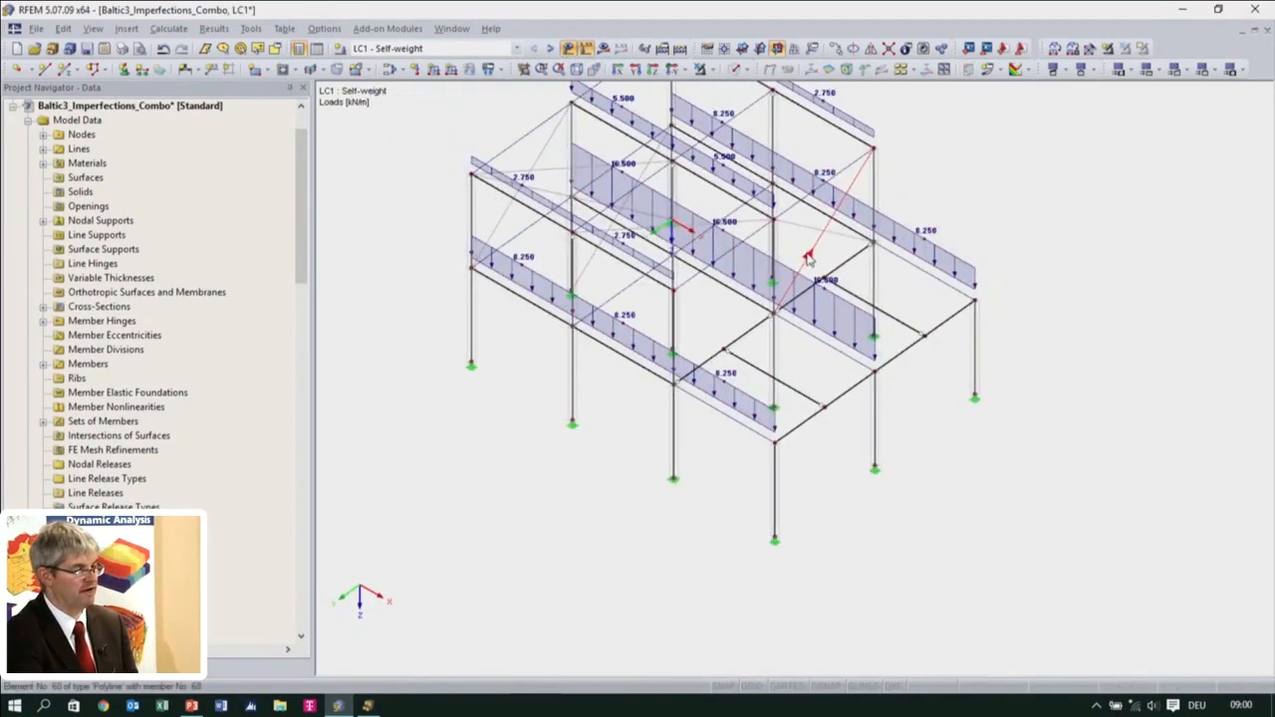
double_click(855, 321)
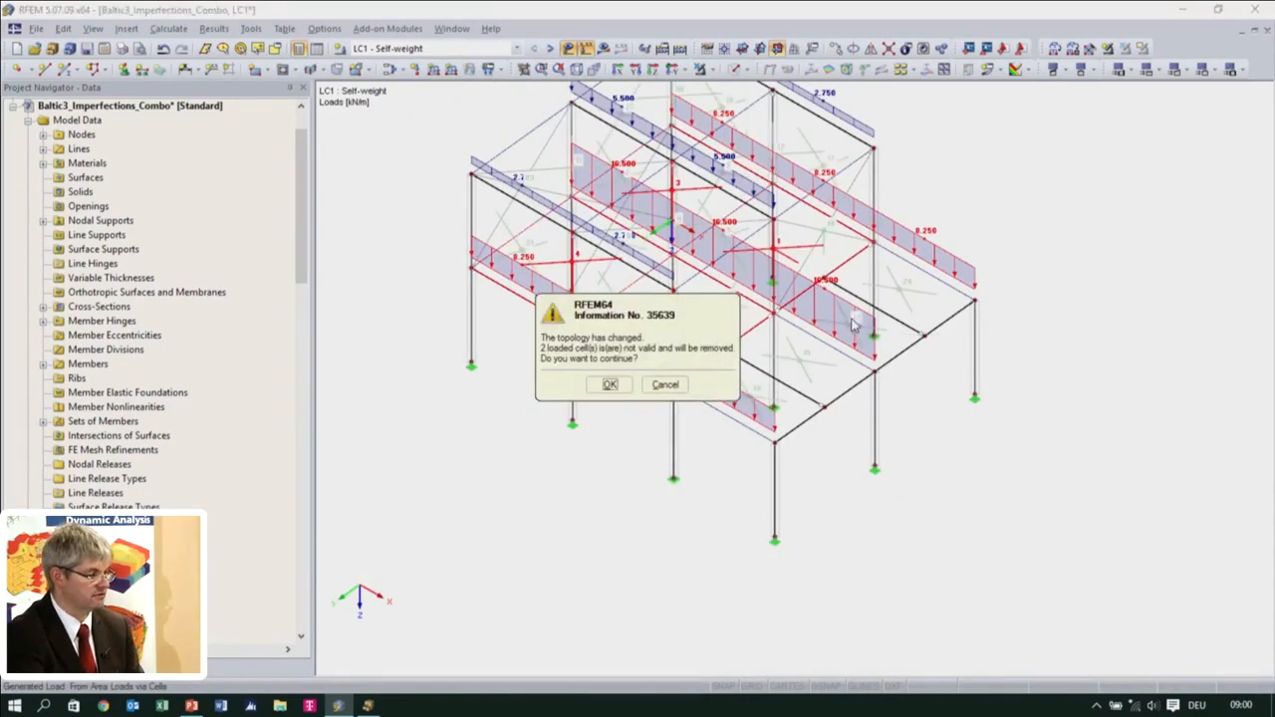
left_click(610, 384)
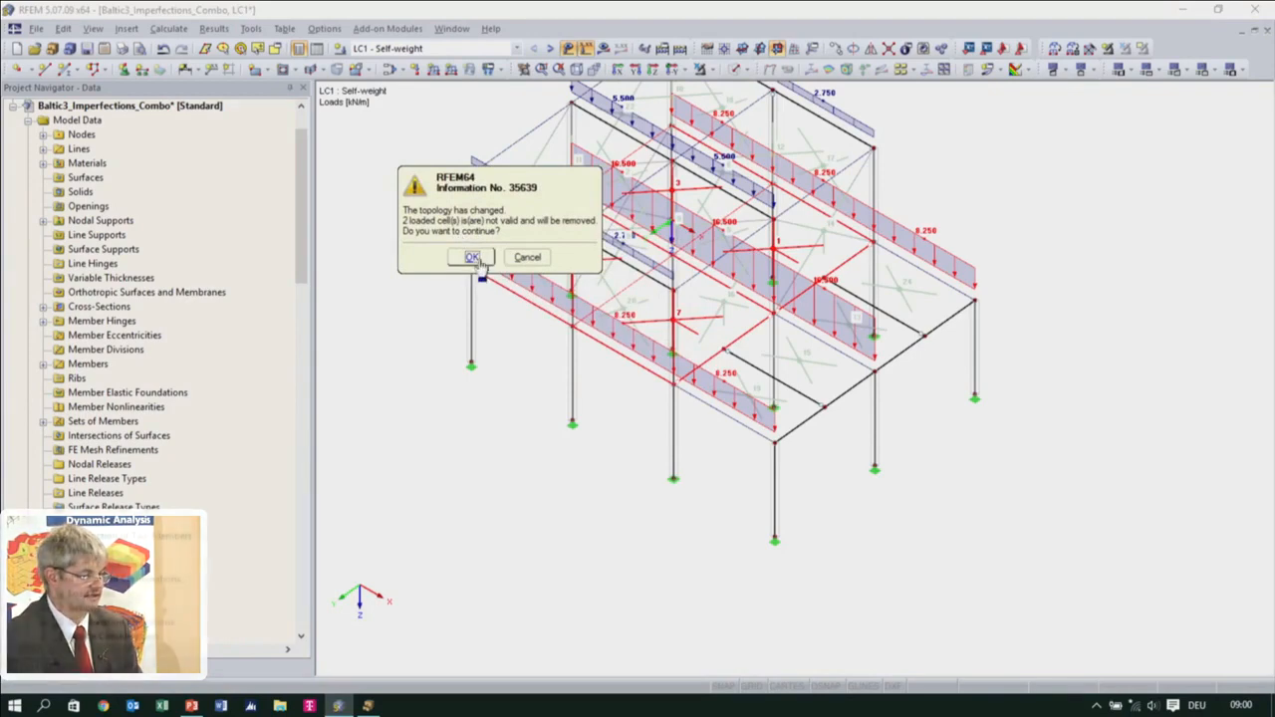
left_click(476, 258)
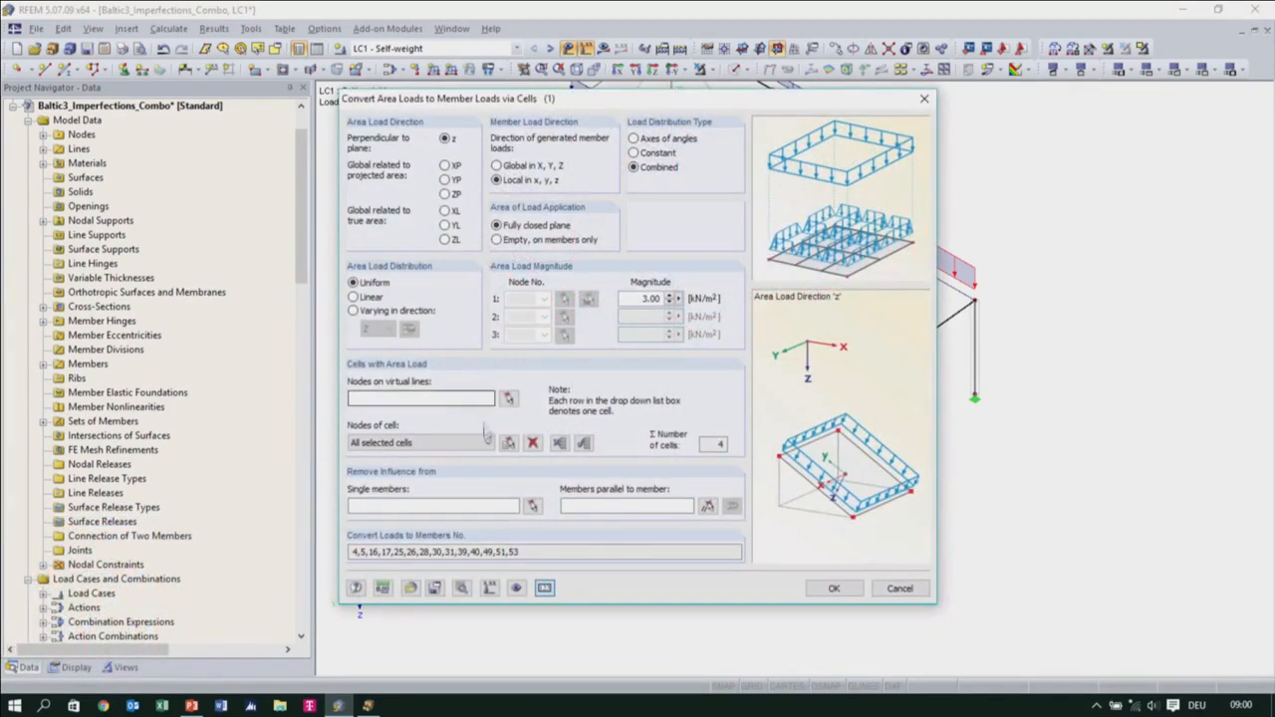
left_click_drag(621, 107, 294, 88)
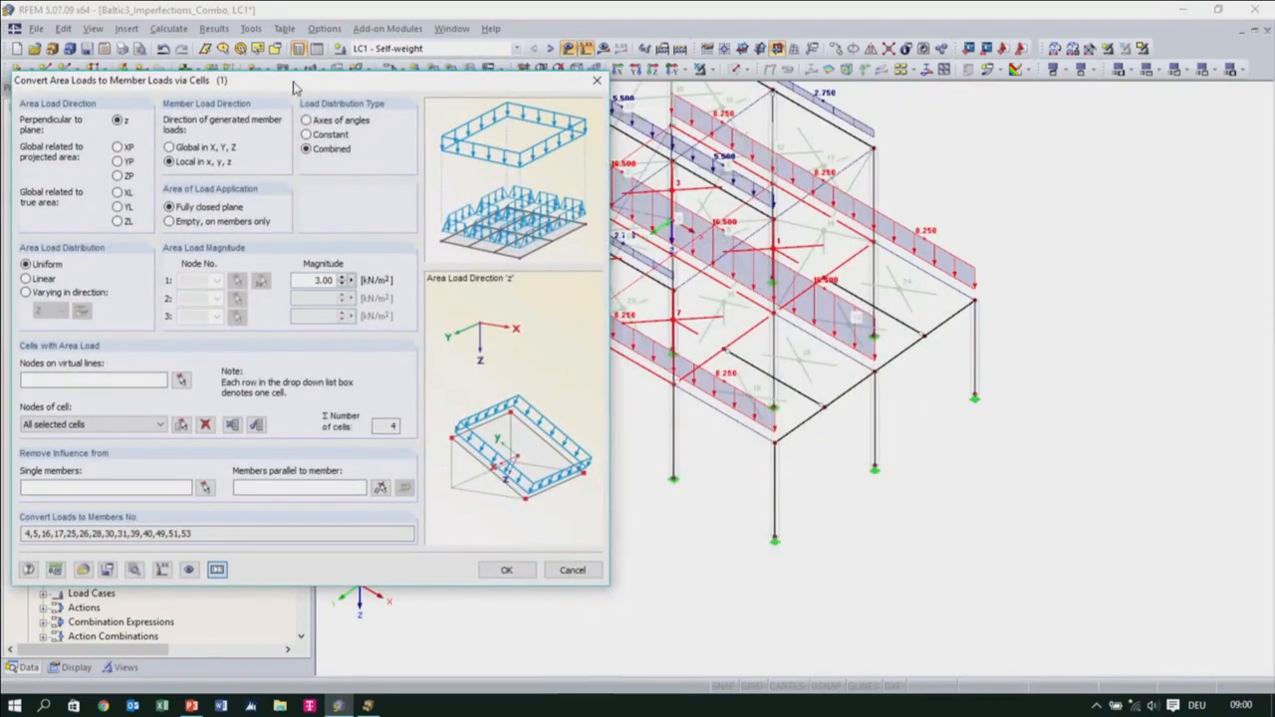
Add the four end-bay cells 13, 15, 19 and 24 to the LC1 area load
left_click(181, 425)
left_click(763, 395)
left_click(803, 360)
left_click(855, 322)
left_click(904, 283)
left_click(563, 270)
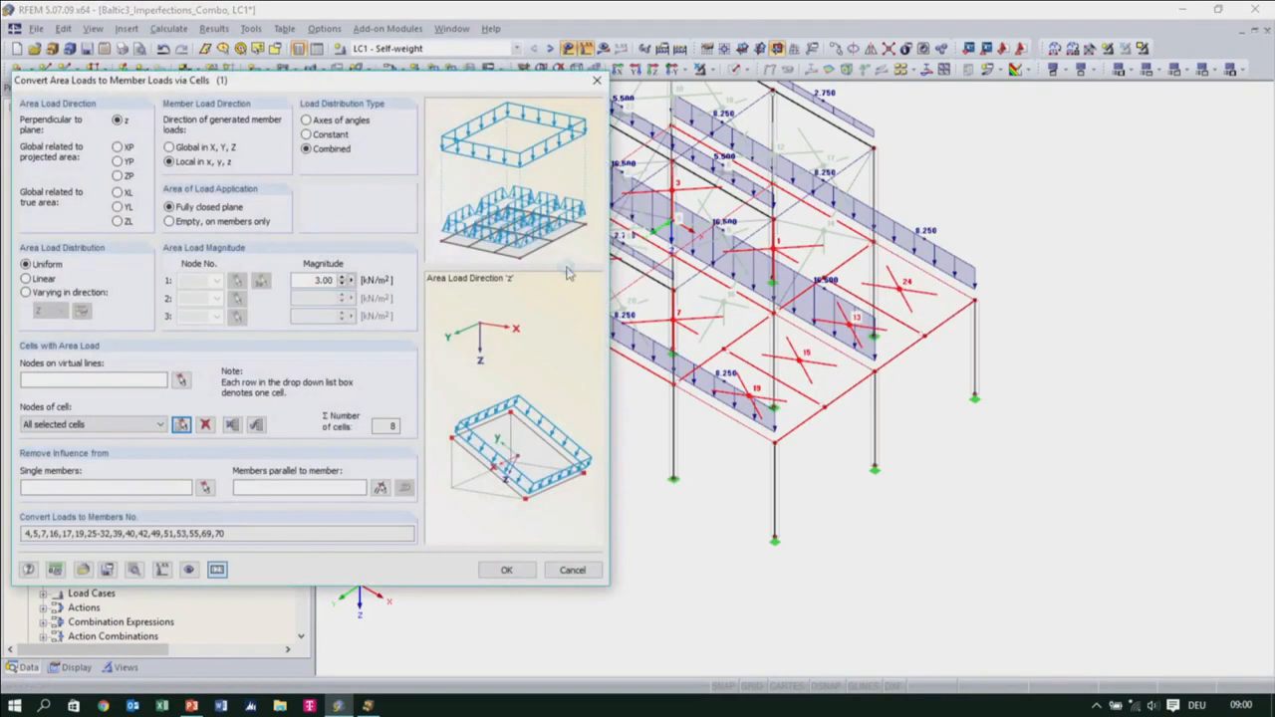
Remove the LC1 area load's influence from members parallel to member 29, and convert it to member loads
left_click(381, 488)
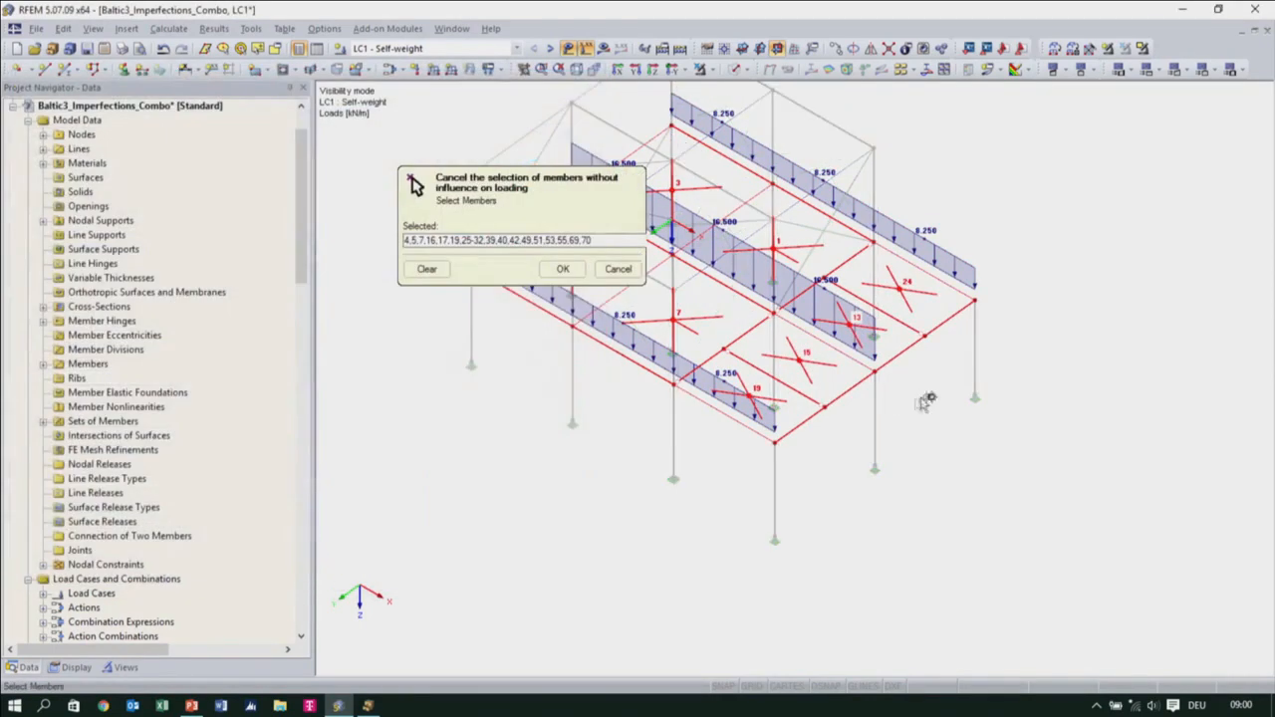
left_click(806, 421)
left_click(564, 270)
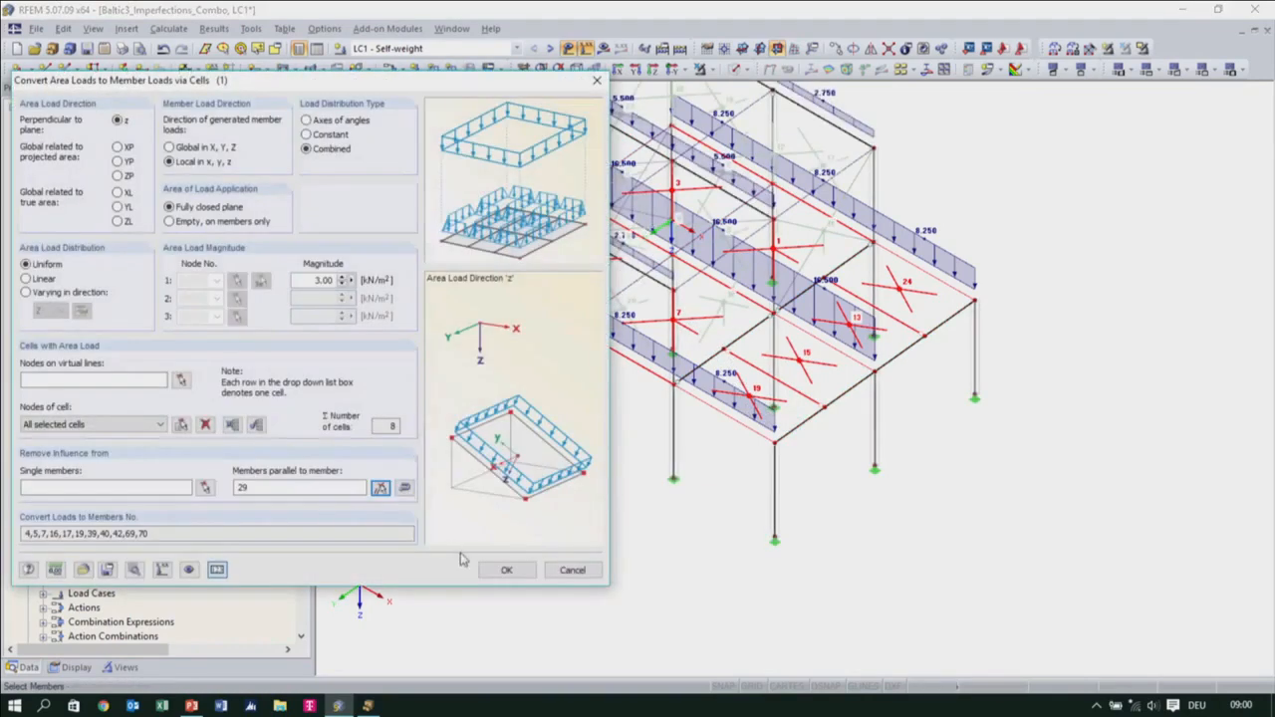
left_click(503, 570)
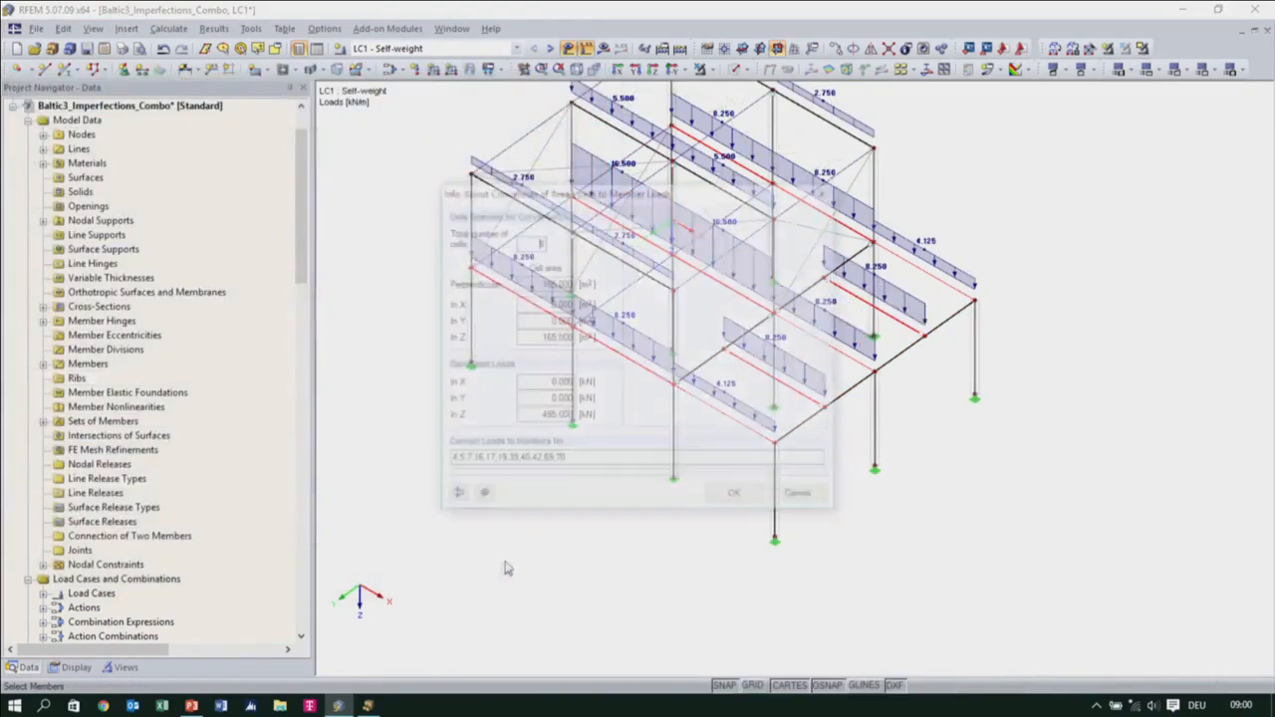
left_click(713, 497)
middle_click_drag(768, 436, 783, 416, "ctrl")
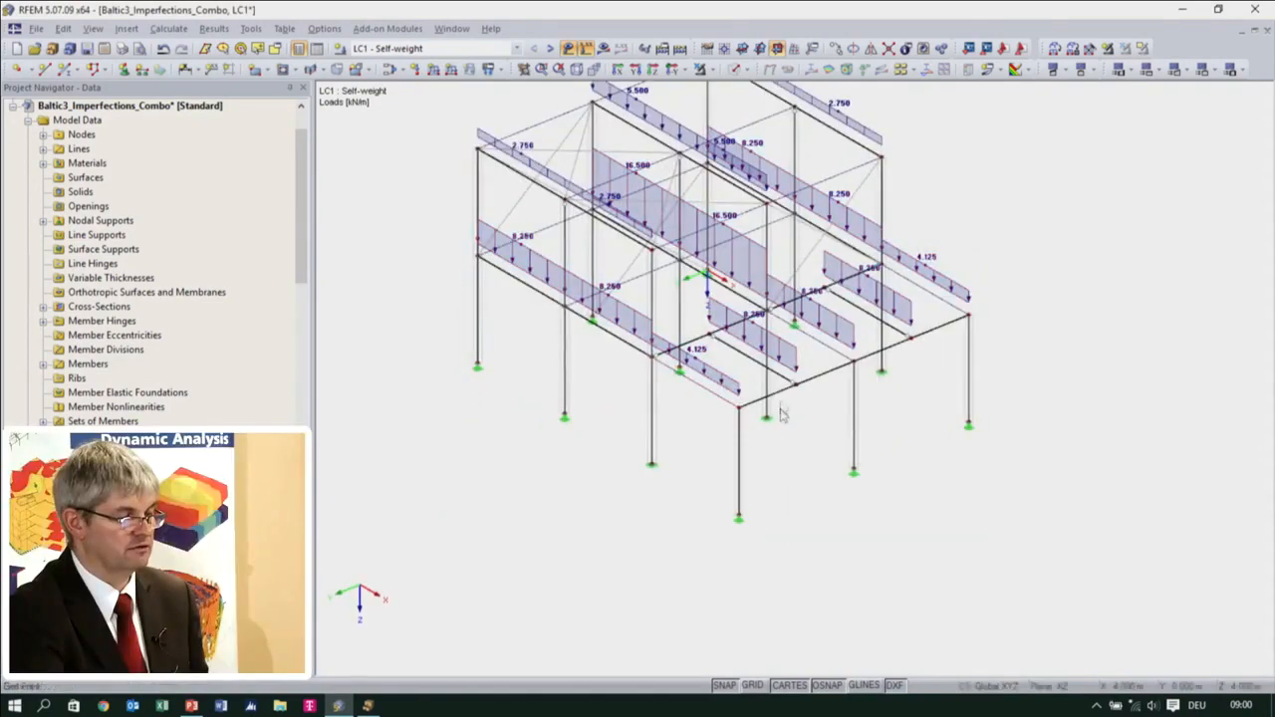
left_click(868, 313)
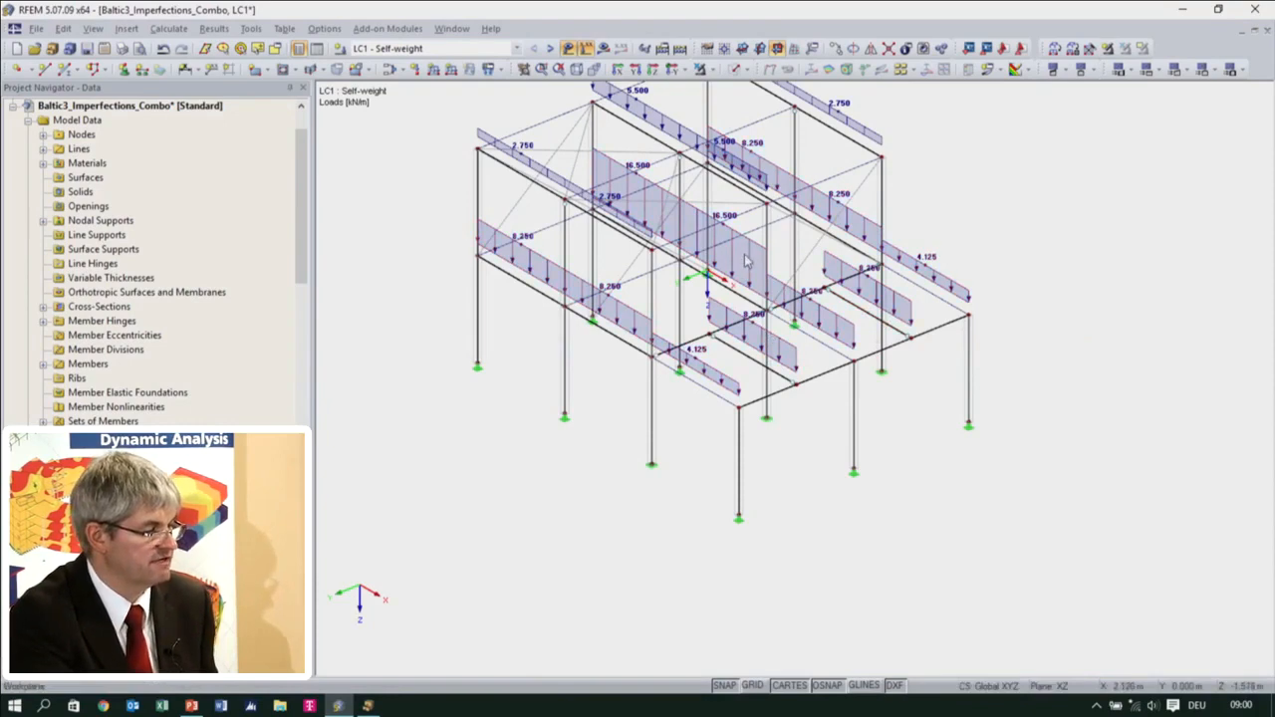
In LC2 Snow, edit the end bay's 1.20 kN/m² generated load, removing its invalid cells and selecting cells 13, 15, 19 and 24
left_click(550, 49)
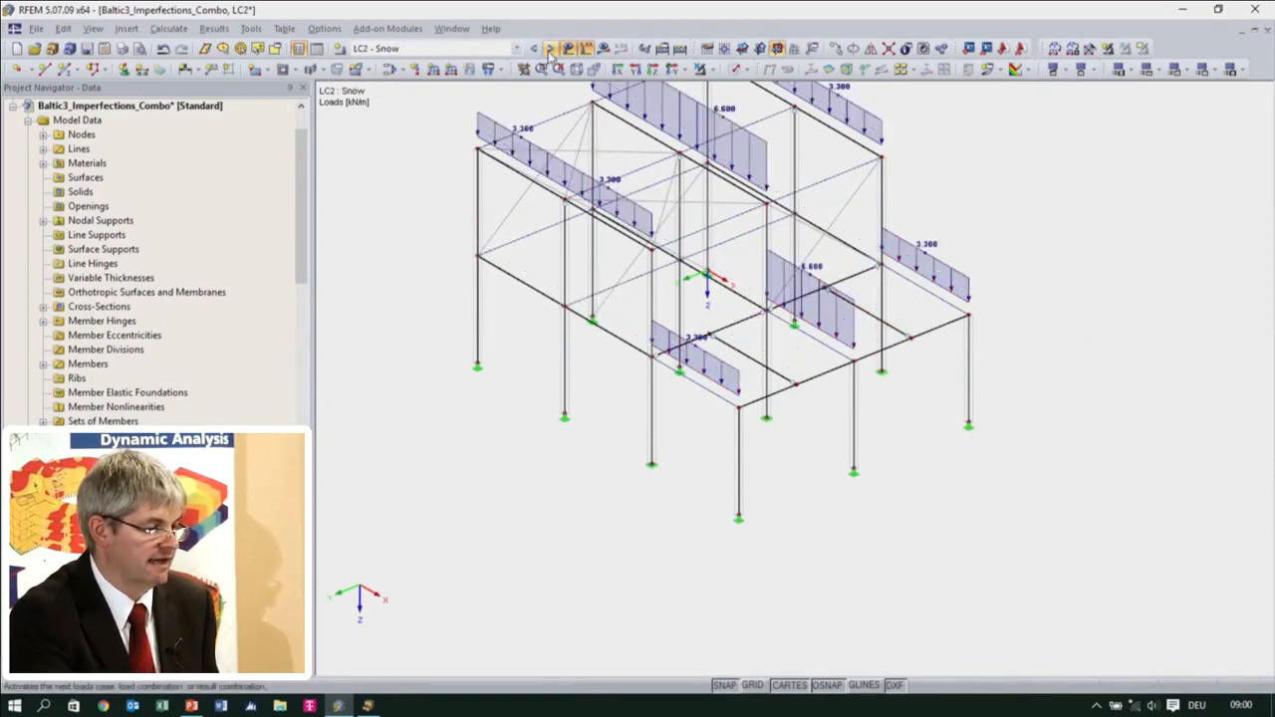
double_click(842, 334)
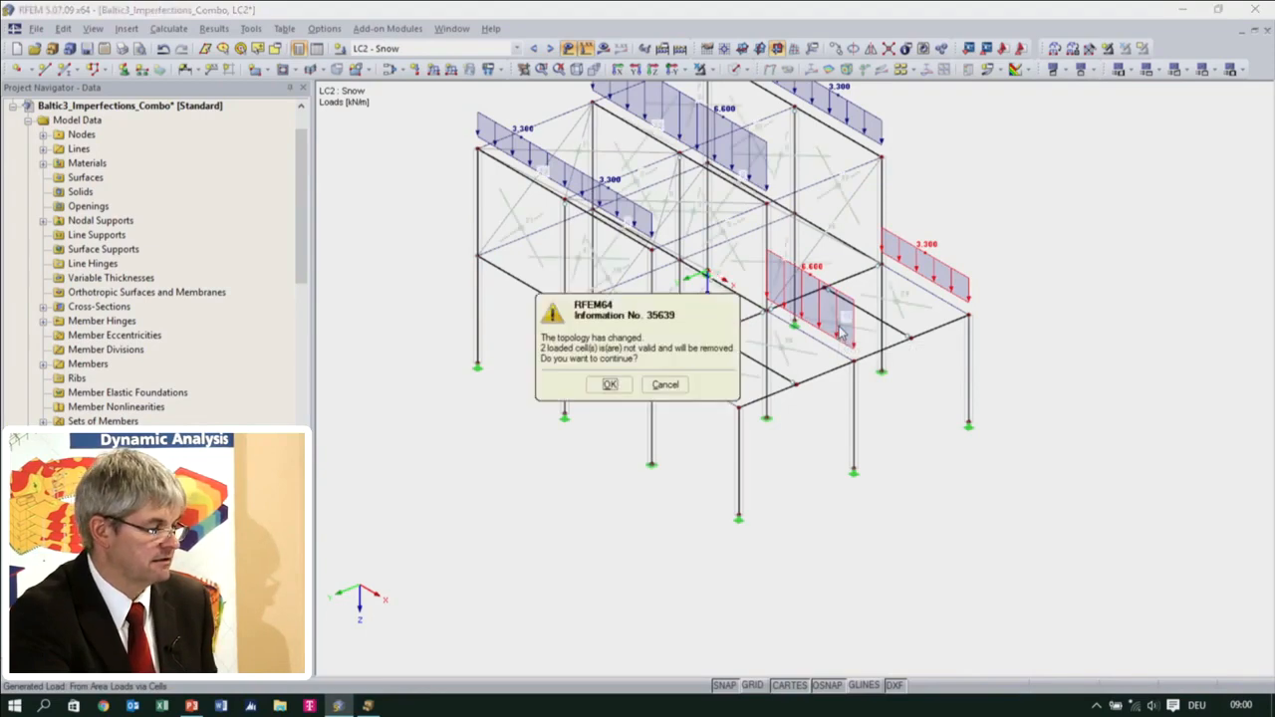
left_click(607, 384)
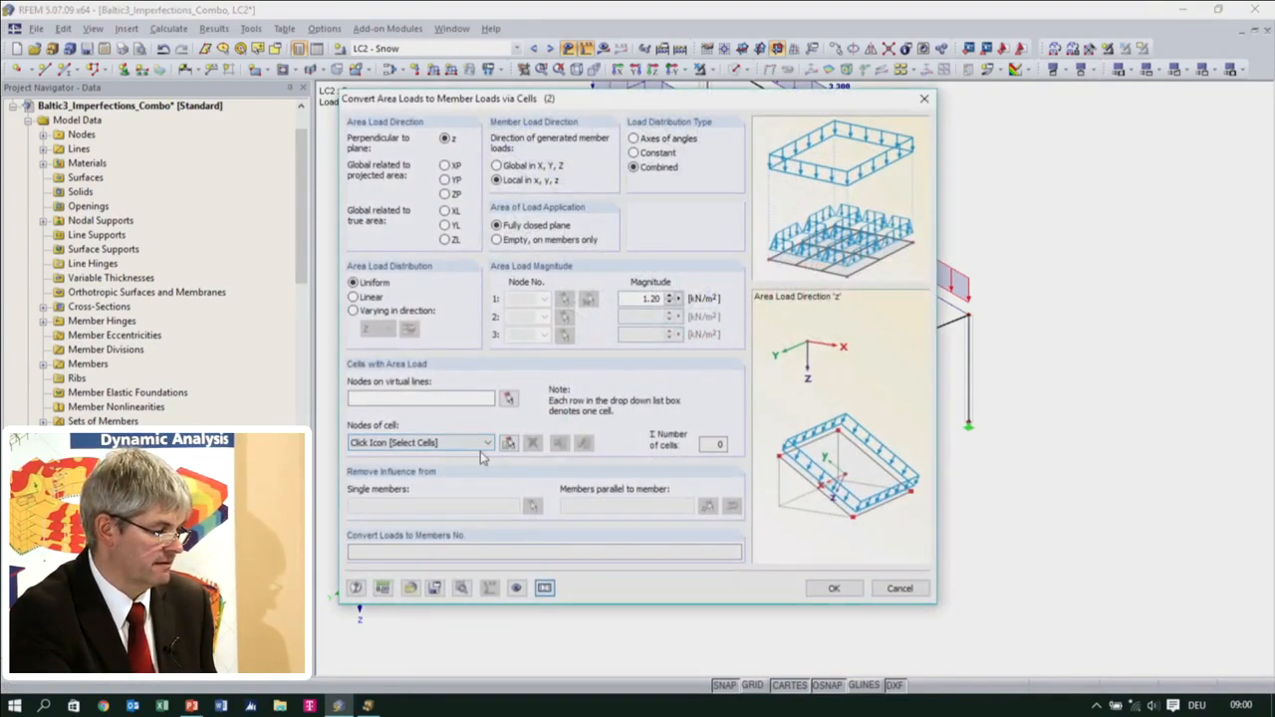
left_click(501, 447)
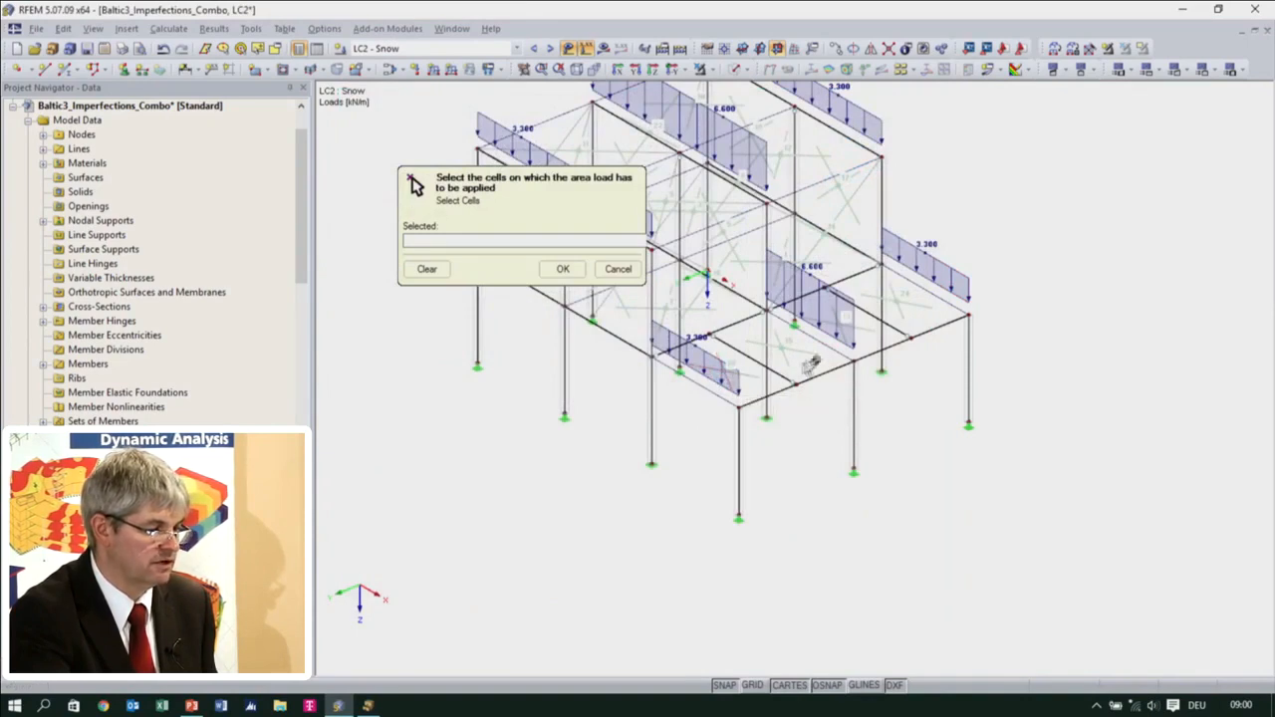
left_click(724, 374)
left_click(779, 351)
left_click(841, 327)
left_click(882, 308)
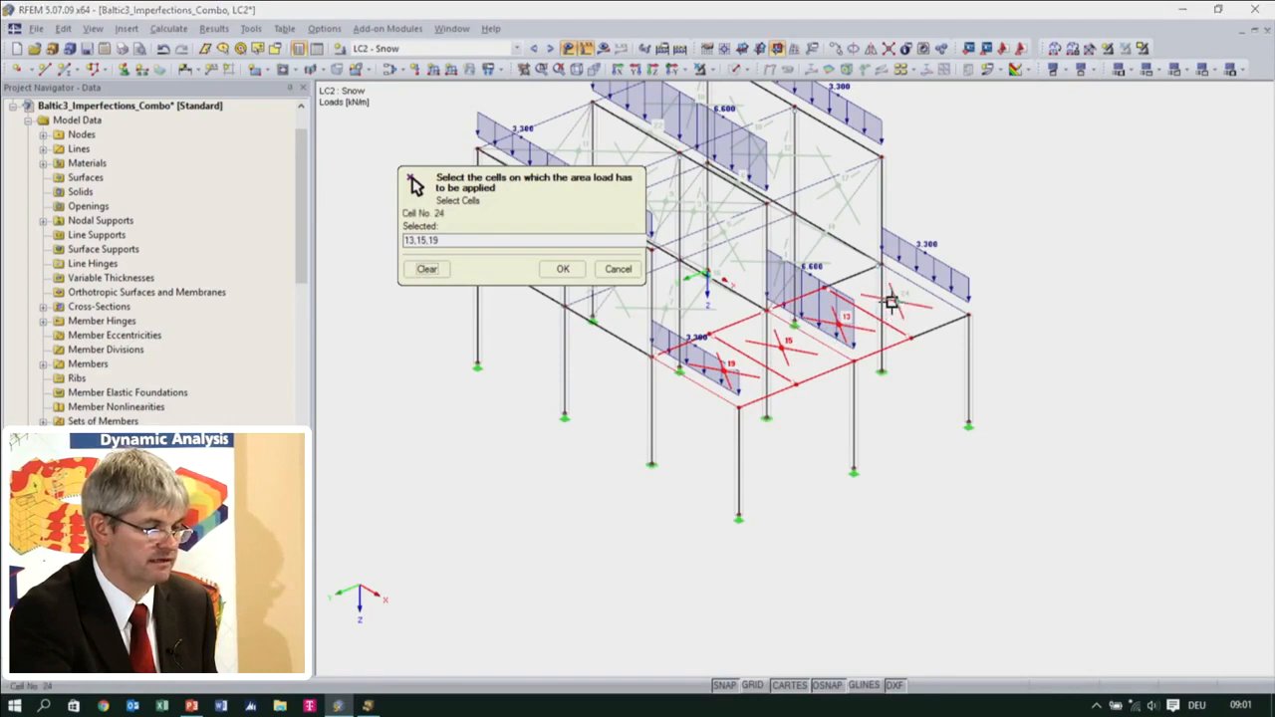
left_click(563, 269)
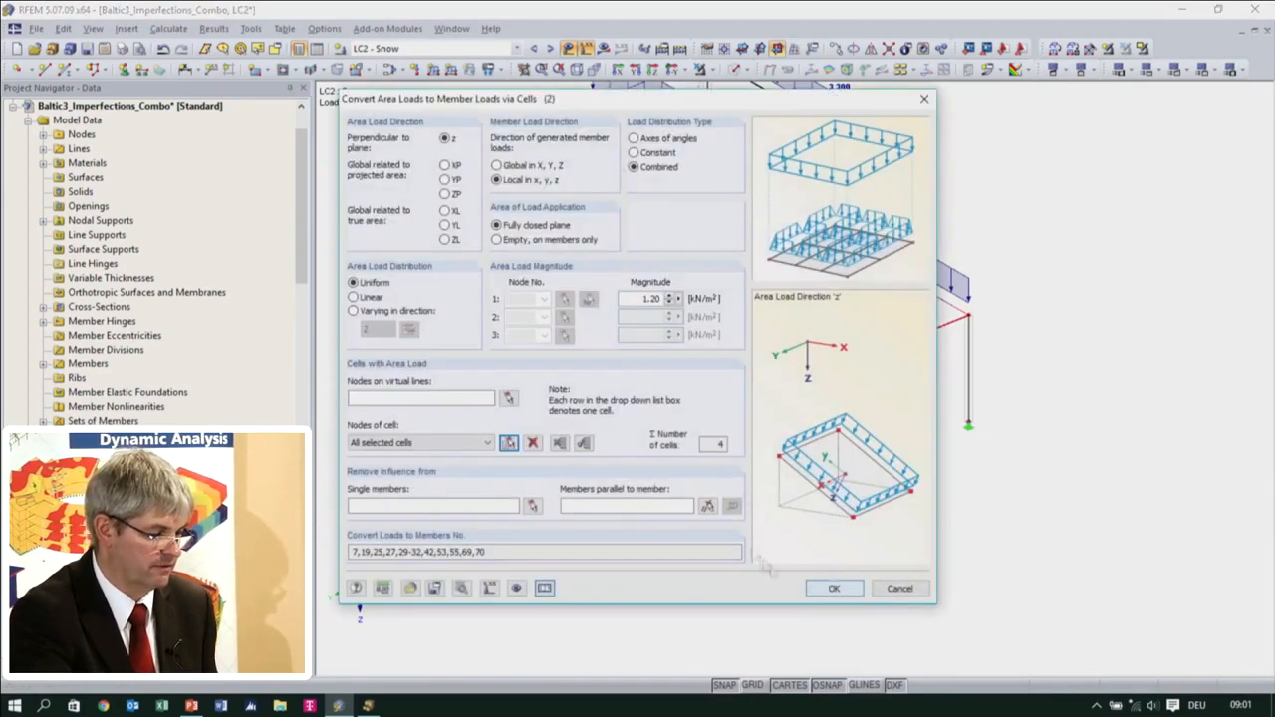
Exclude the members parallel to the outer edge beam from the snow load and convert it to member loads
left_click(708, 505)
left_click(782, 386)
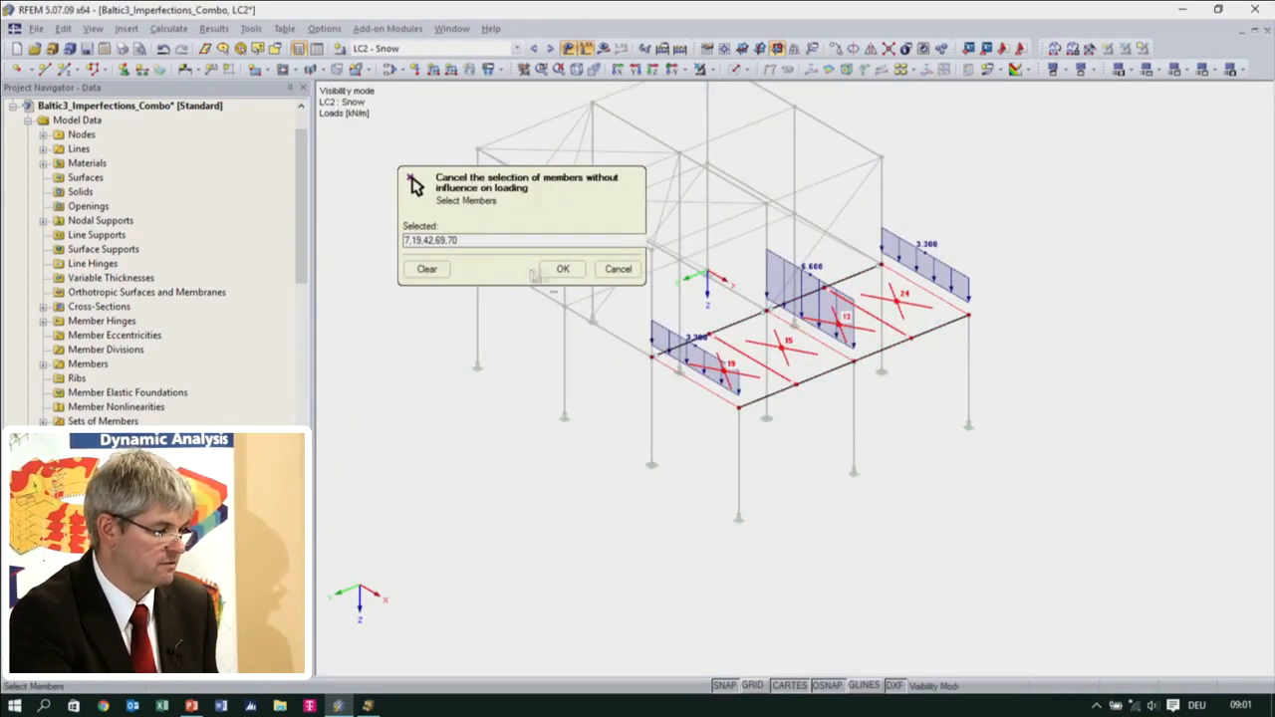
left_click(563, 268)
left_click(834, 589)
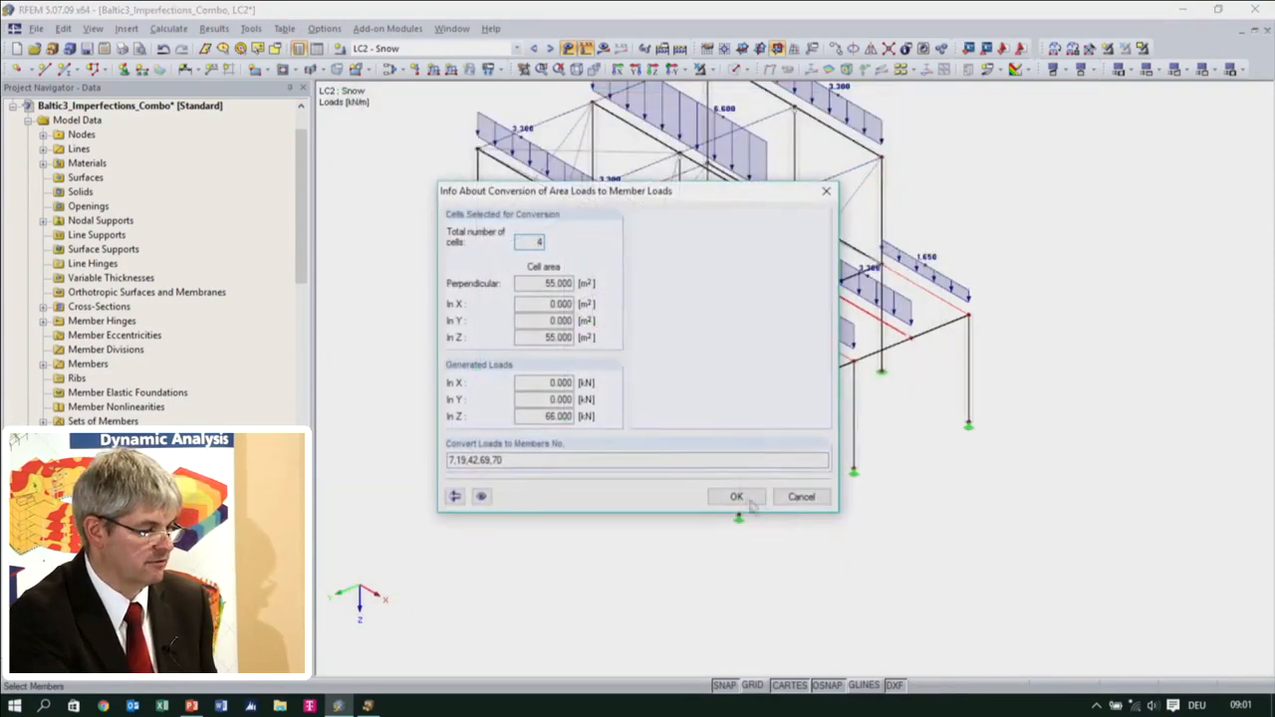
left_click(734, 495)
In LC5 Live, regenerate the 5.00 kN/m² area load without its invalid cells, adding end-bay cells 13, 15, 19 and 24
left_click(550, 48)
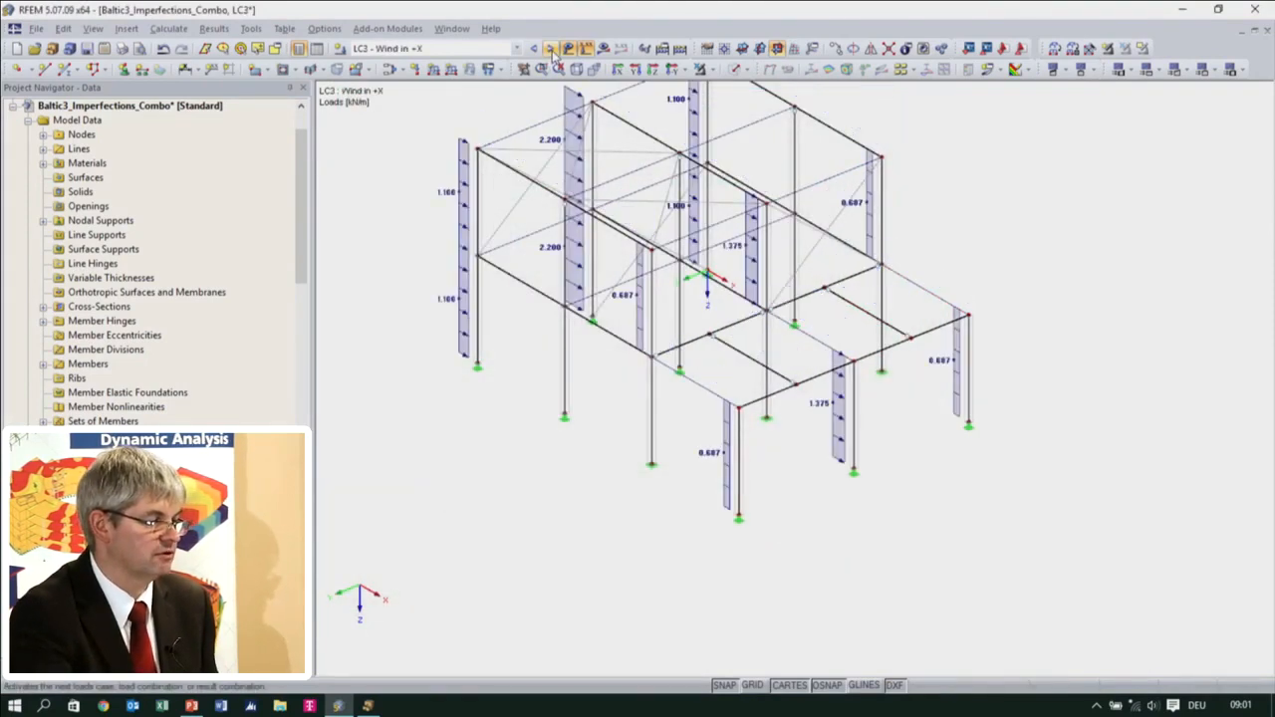
left_click(550, 49)
left_click(550, 49)
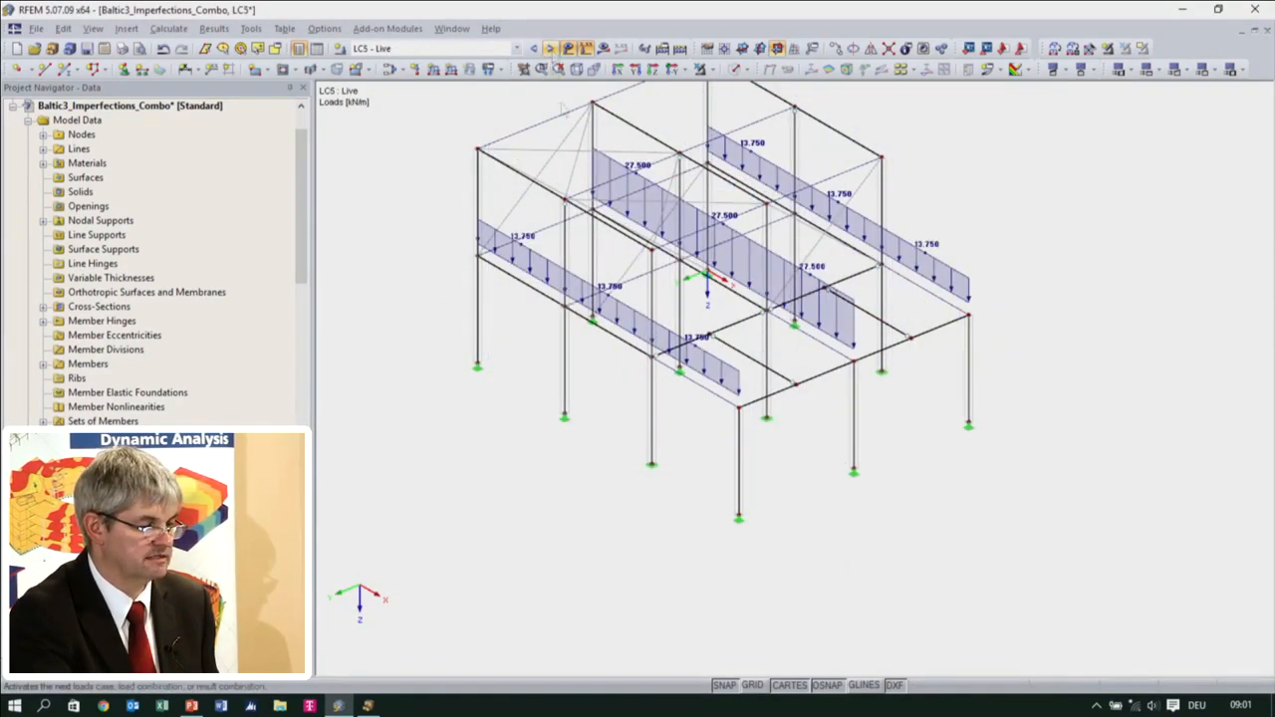
double_click(778, 267)
left_click(608, 384)
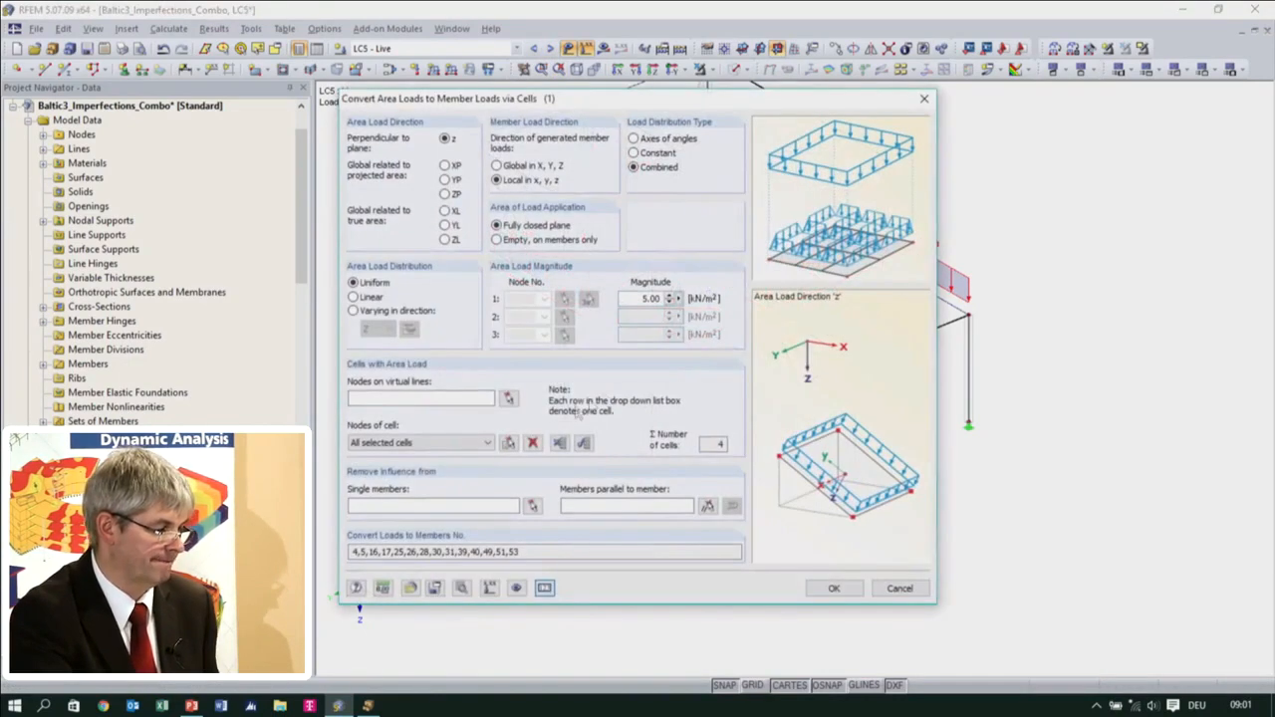
left_click(508, 443)
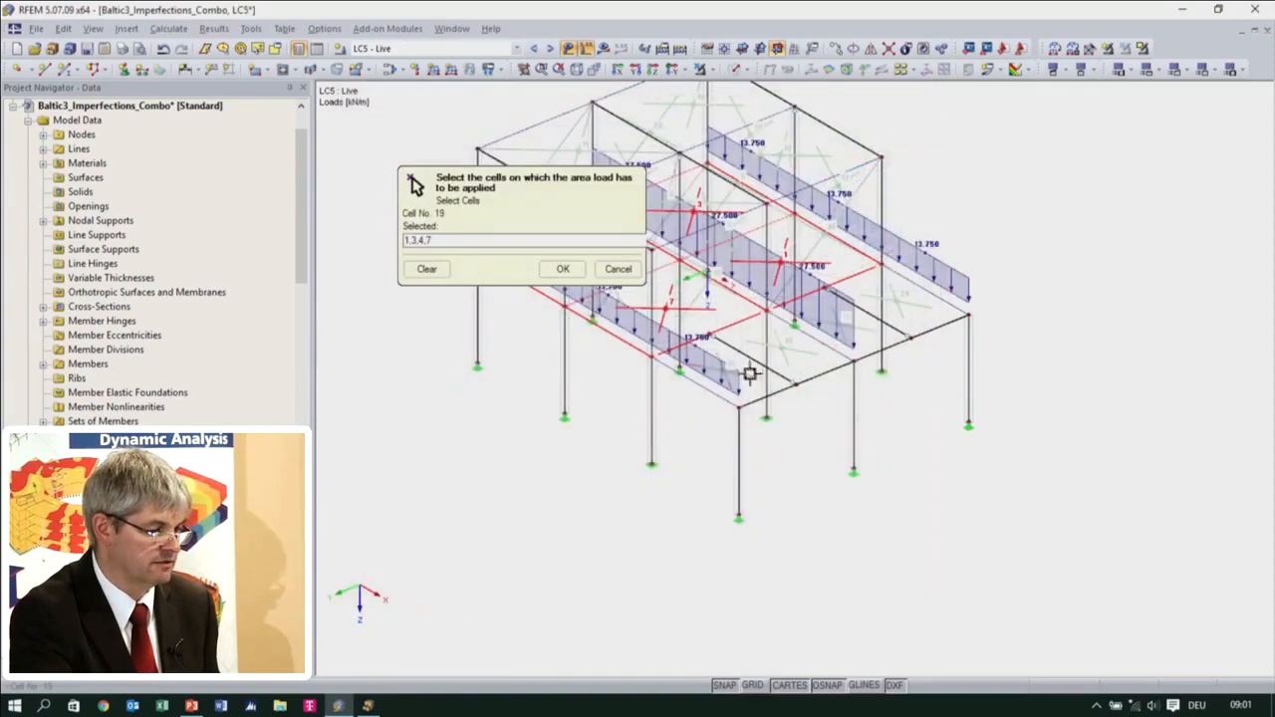
left_click(787, 343)
left_click(843, 320)
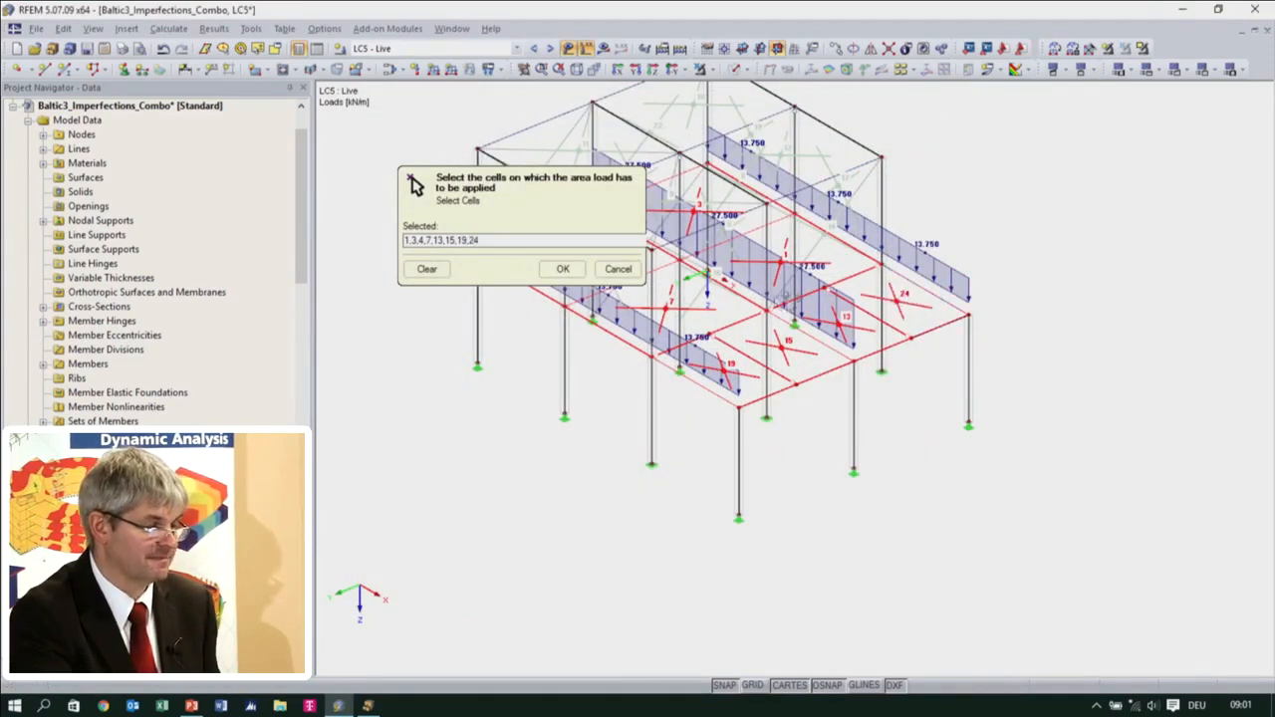
left_click(563, 269)
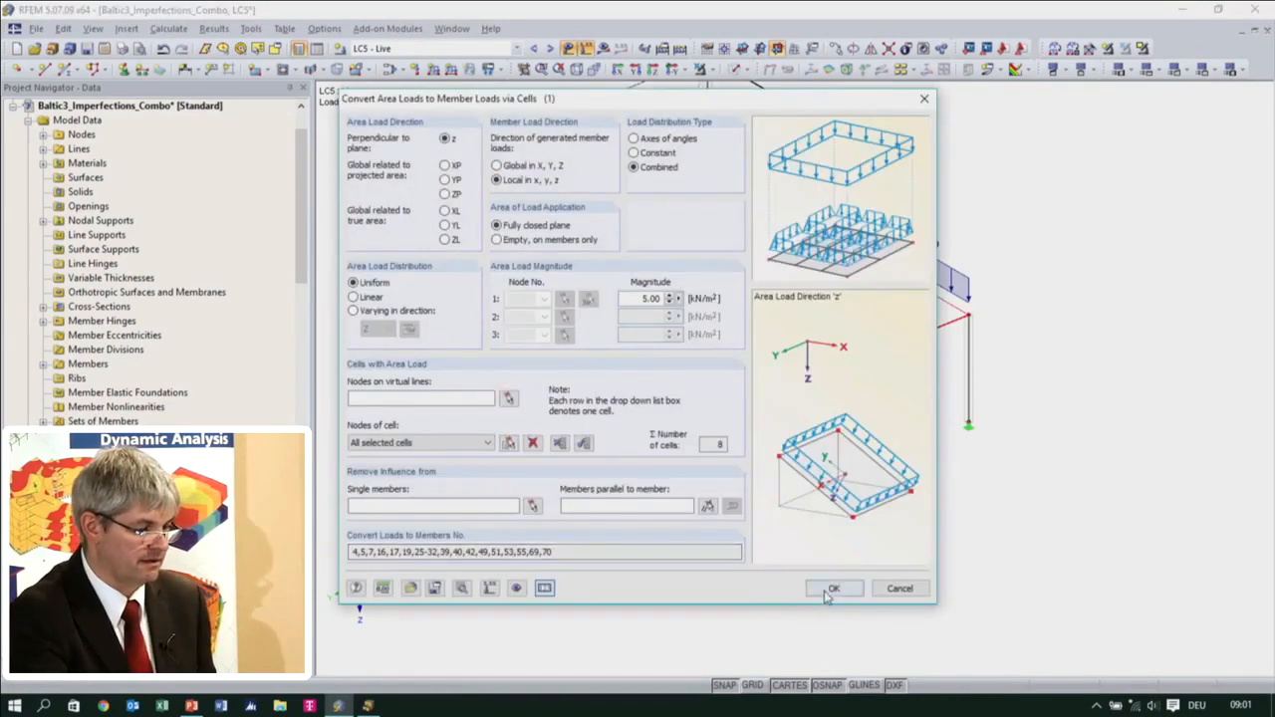
left_click(835, 587)
left_click(736, 496)
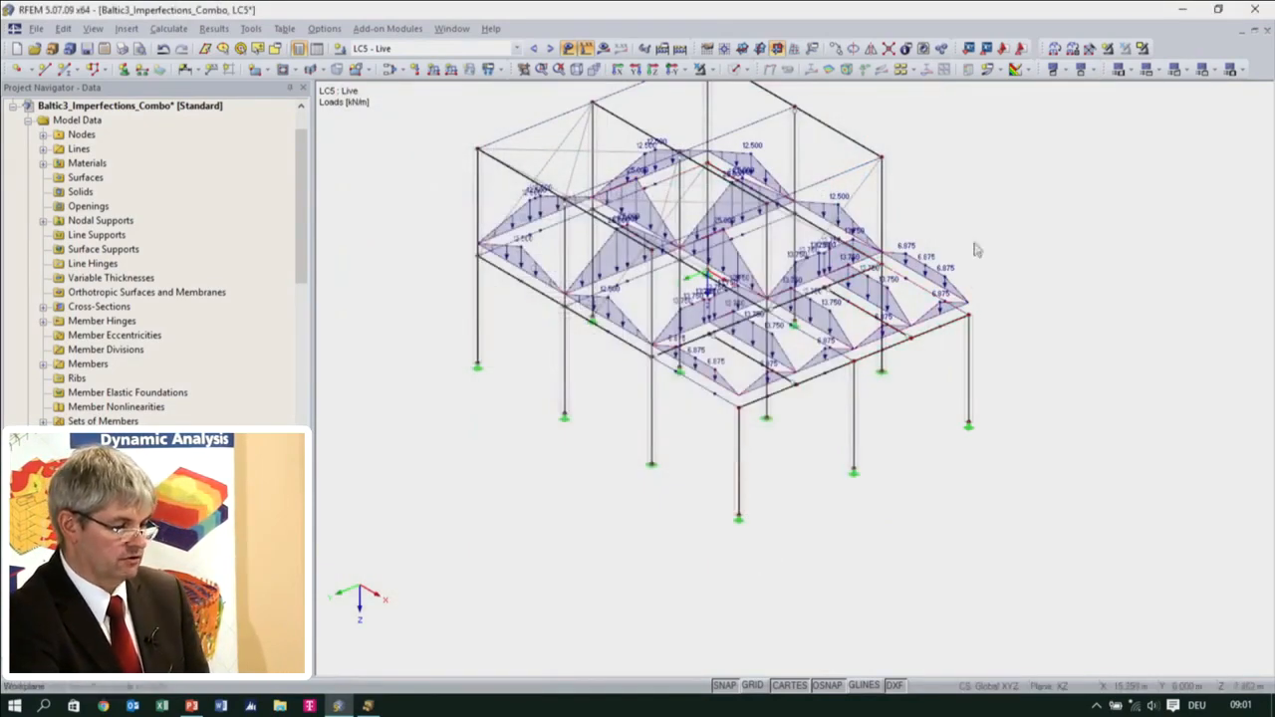
Edit the LC5 area load to exclude the members parallel to the transverse beams, and convert it to member loads again
double_click(827, 357)
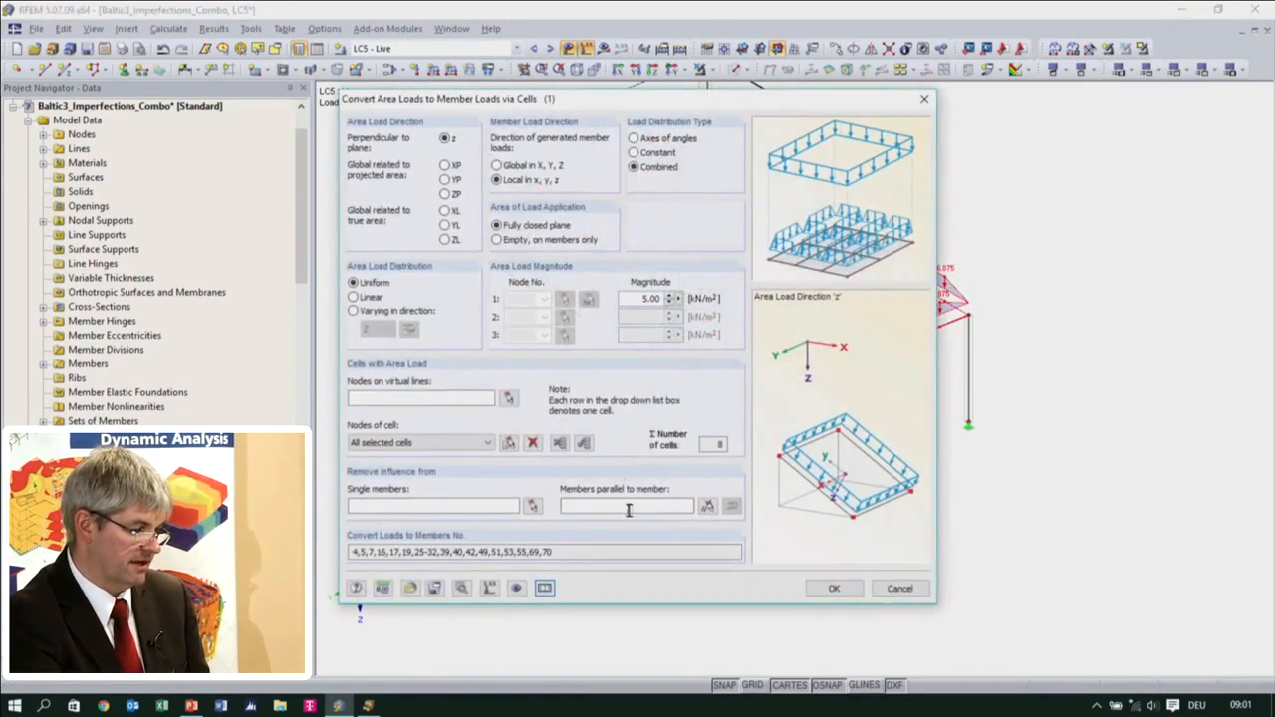
left_click(708, 506)
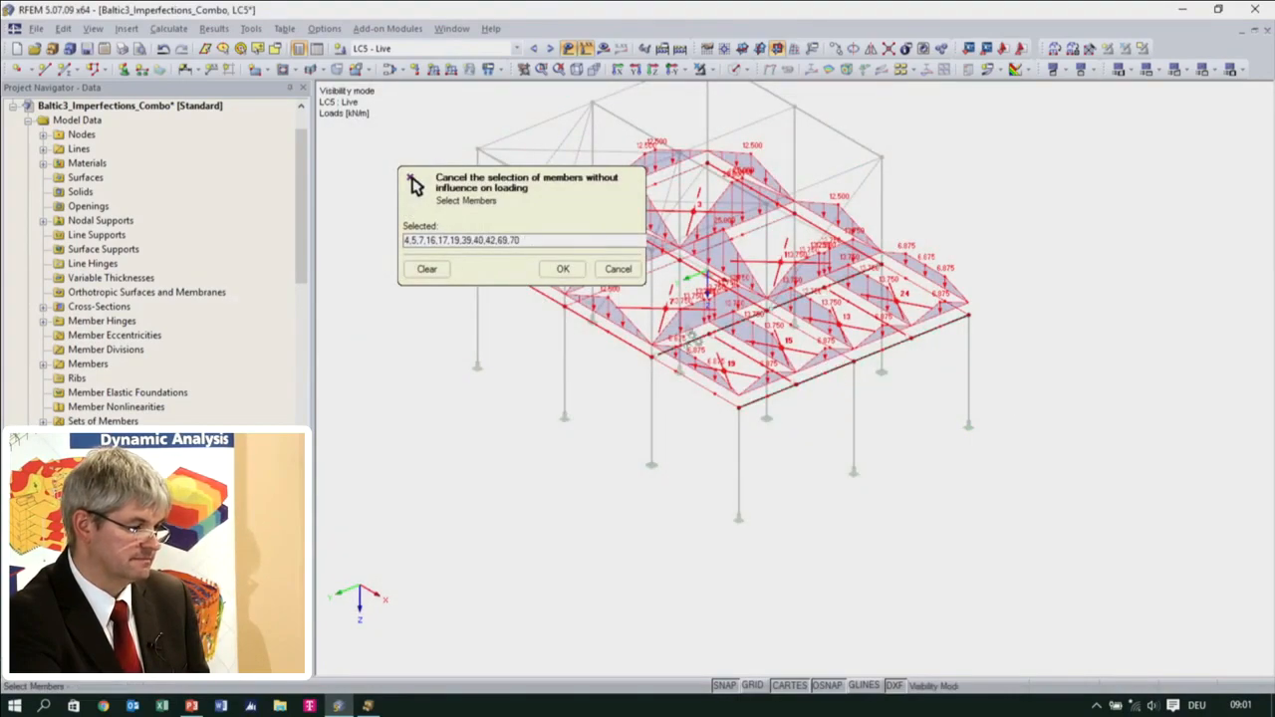
left_click(563, 268)
left_click(809, 590)
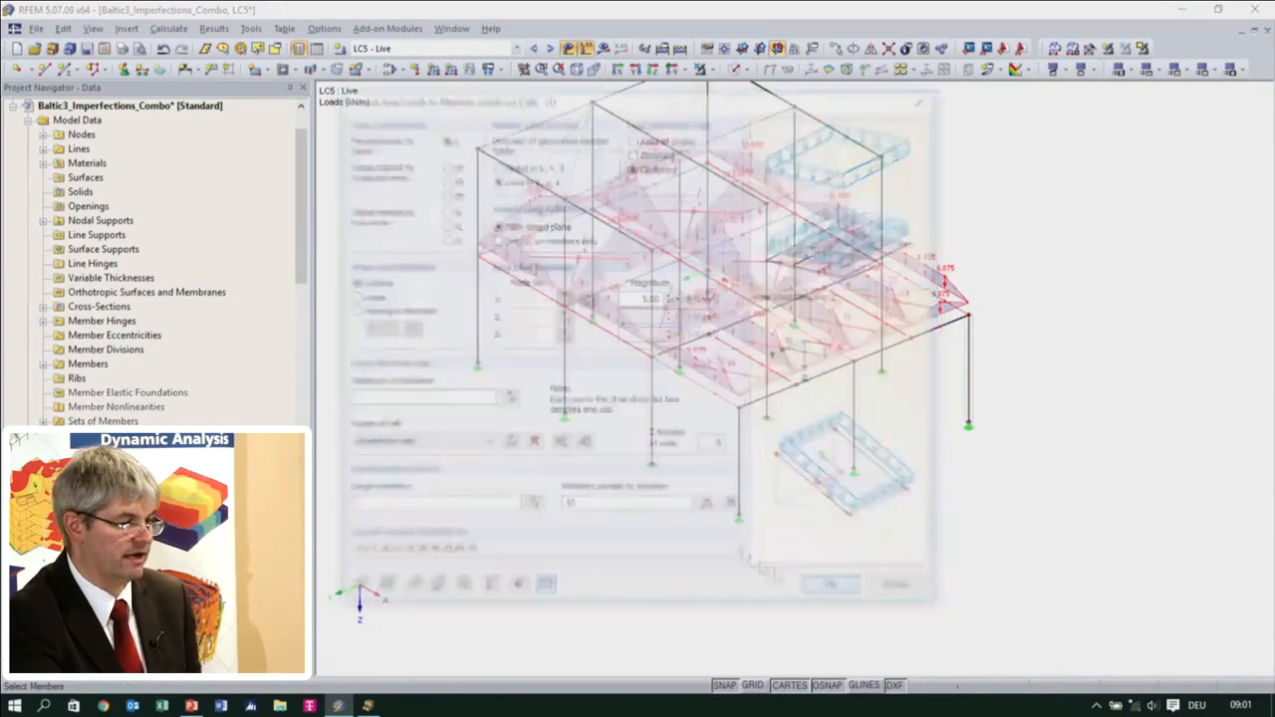
left_click(736, 498)
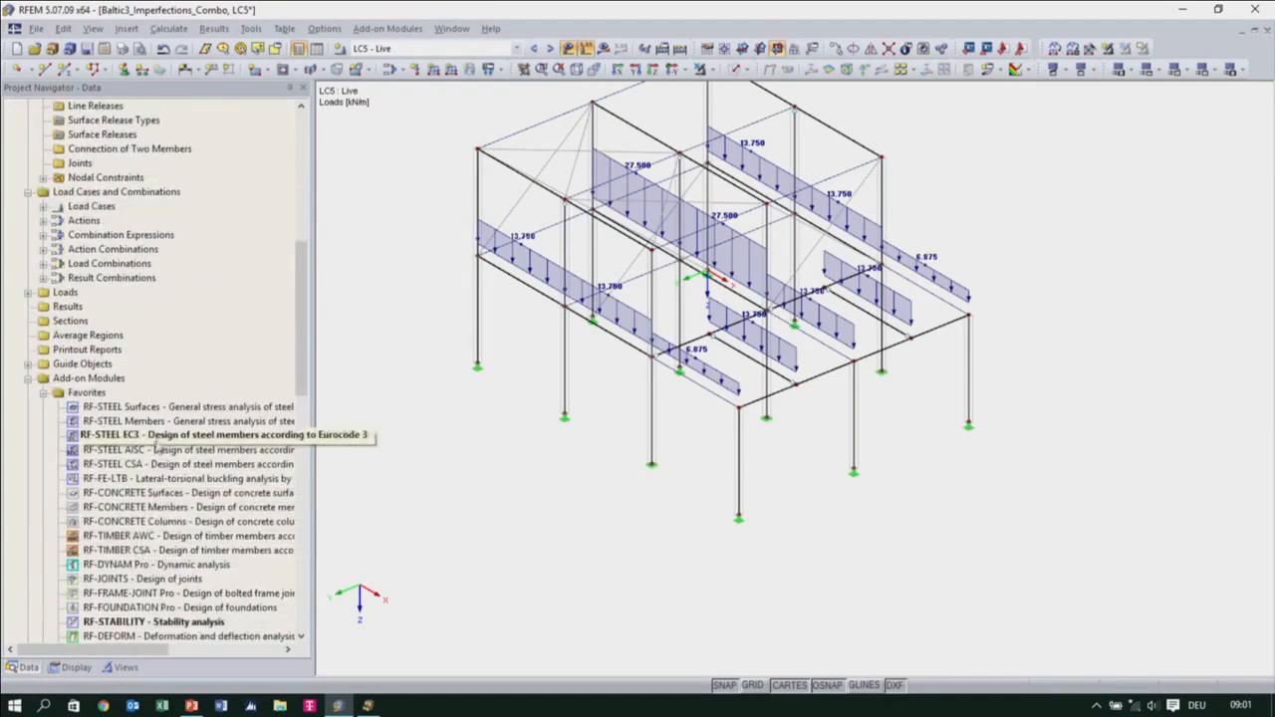
Open the RF-STEEL EC3 cross-section table and check in the model which members use sections 4, 5 and 6
double_click(150, 435)
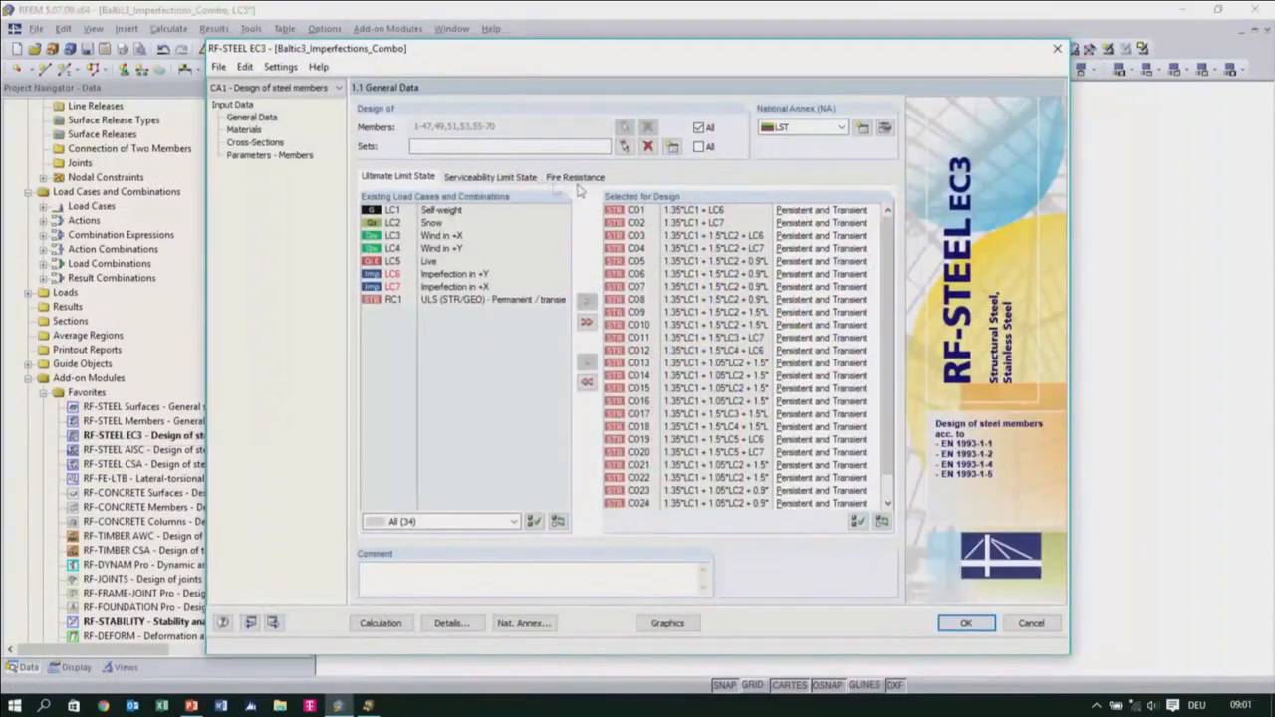
left_click(254, 143)
left_click(498, 210)
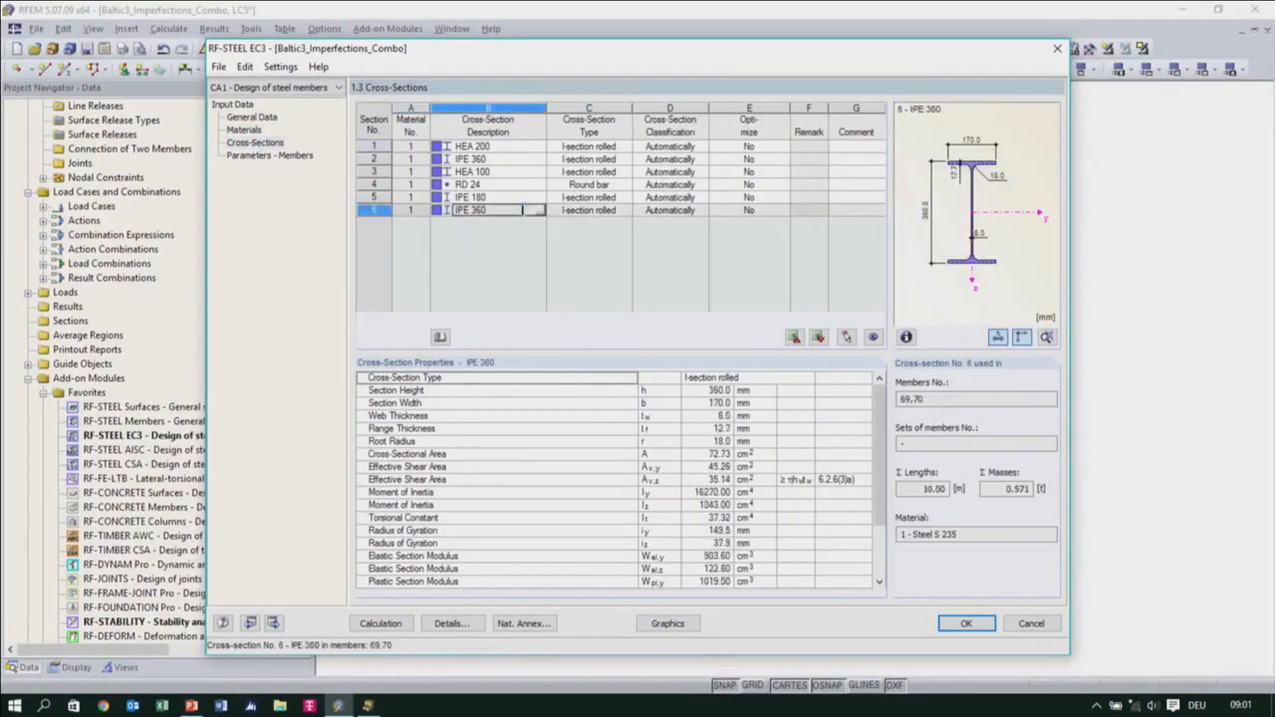
left_click_drag(680, 50, 693, 406)
left_click(594, 559)
left_click(588, 543)
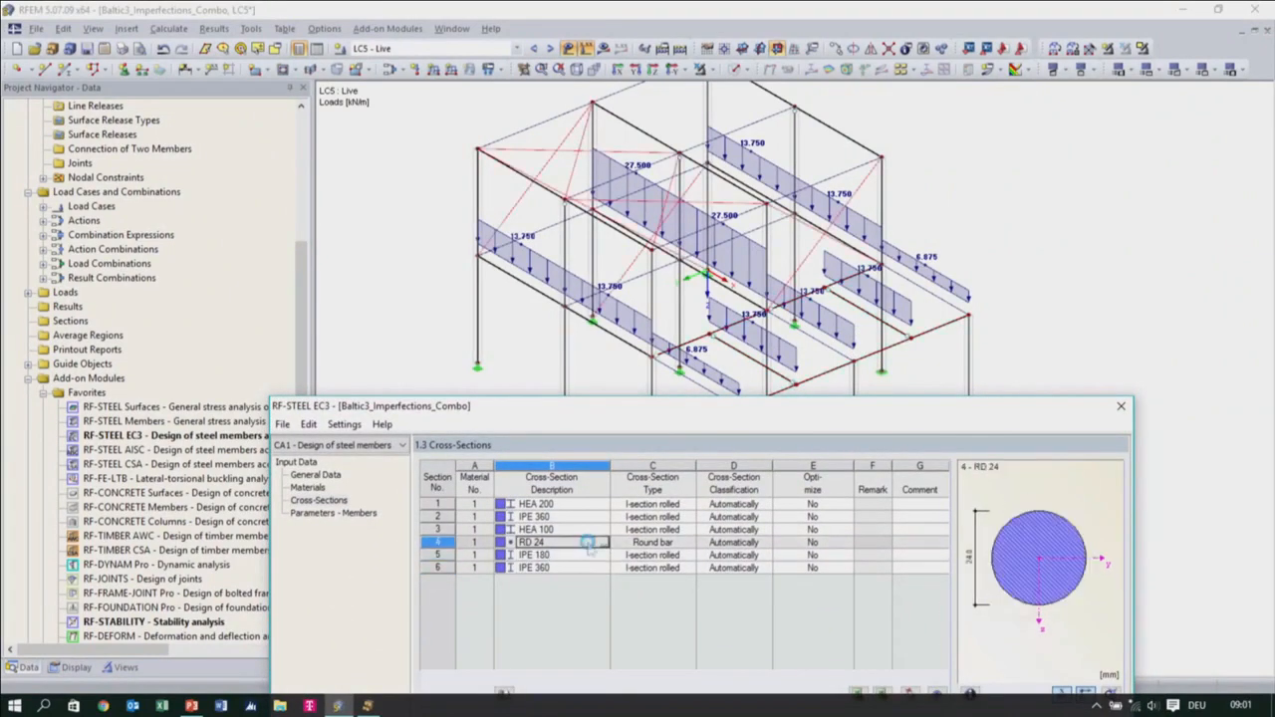
left_click(589, 568)
left_click(584, 556)
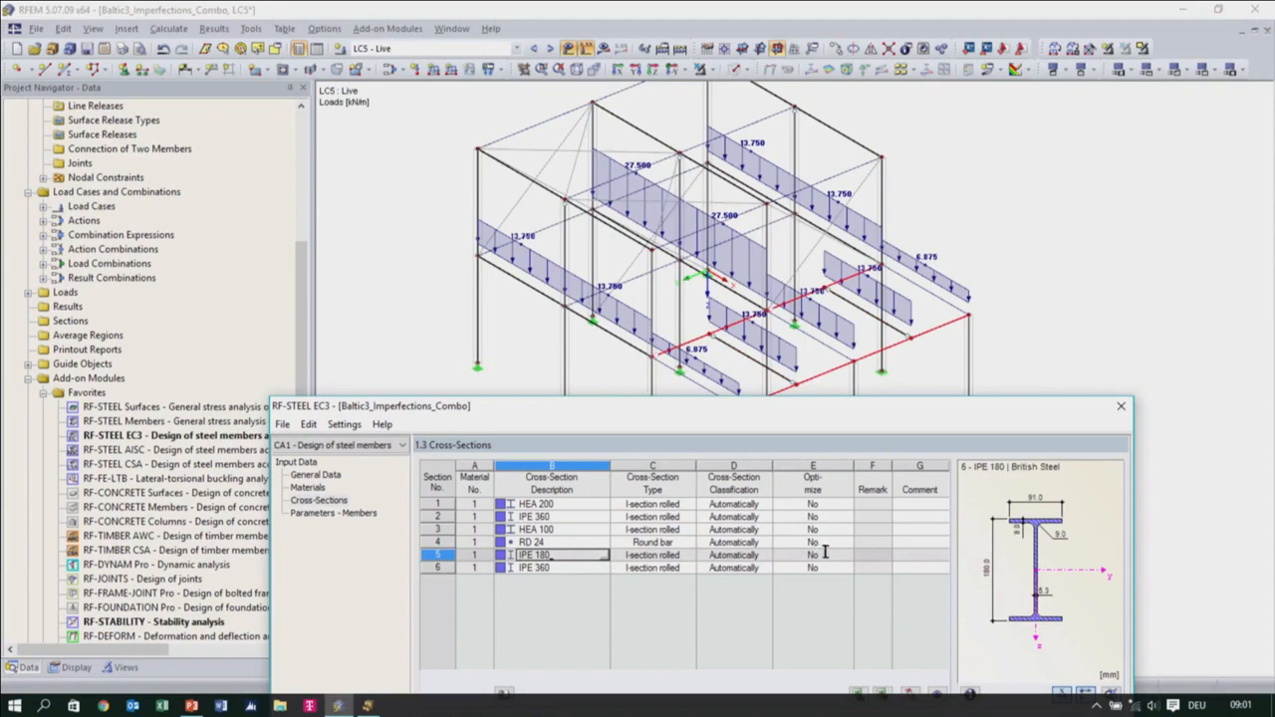
Set cross-sections 5 (IPE 180) and 6 (IPE 360) to be optimized from the current row
left_click(812, 555)
left_click(848, 555)
left_click(809, 586)
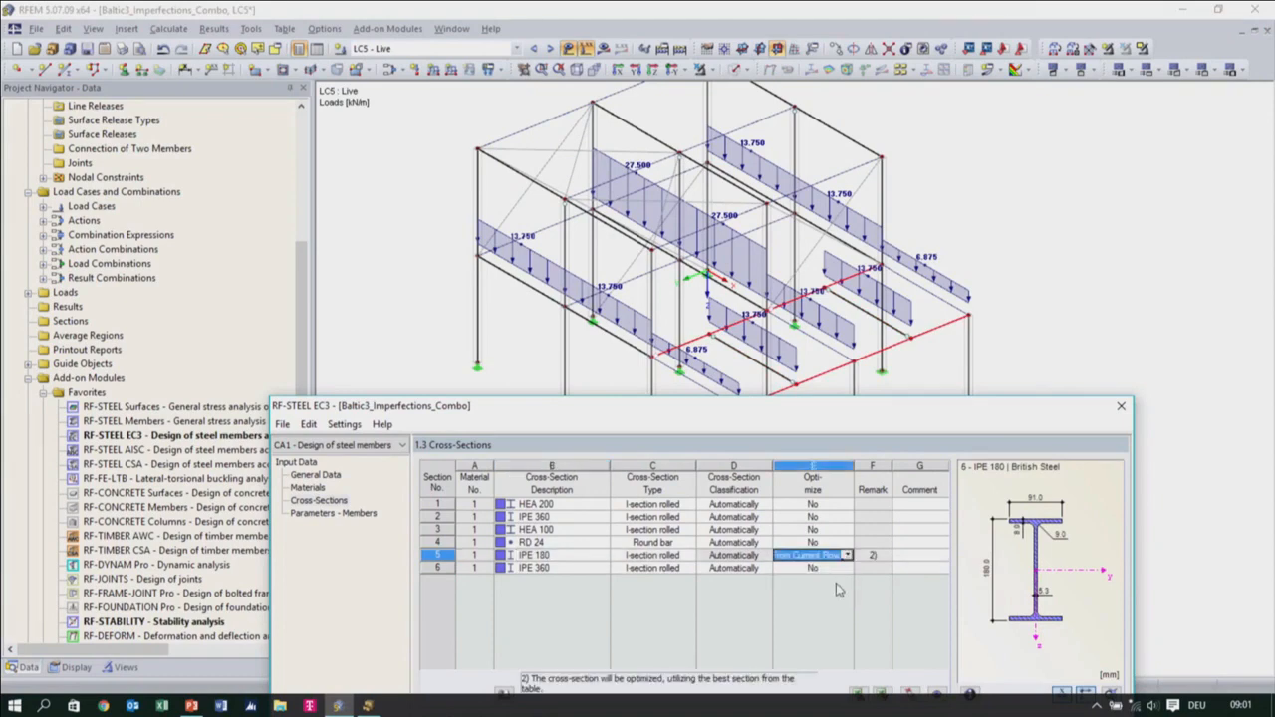
left_click(841, 567)
left_click(847, 568)
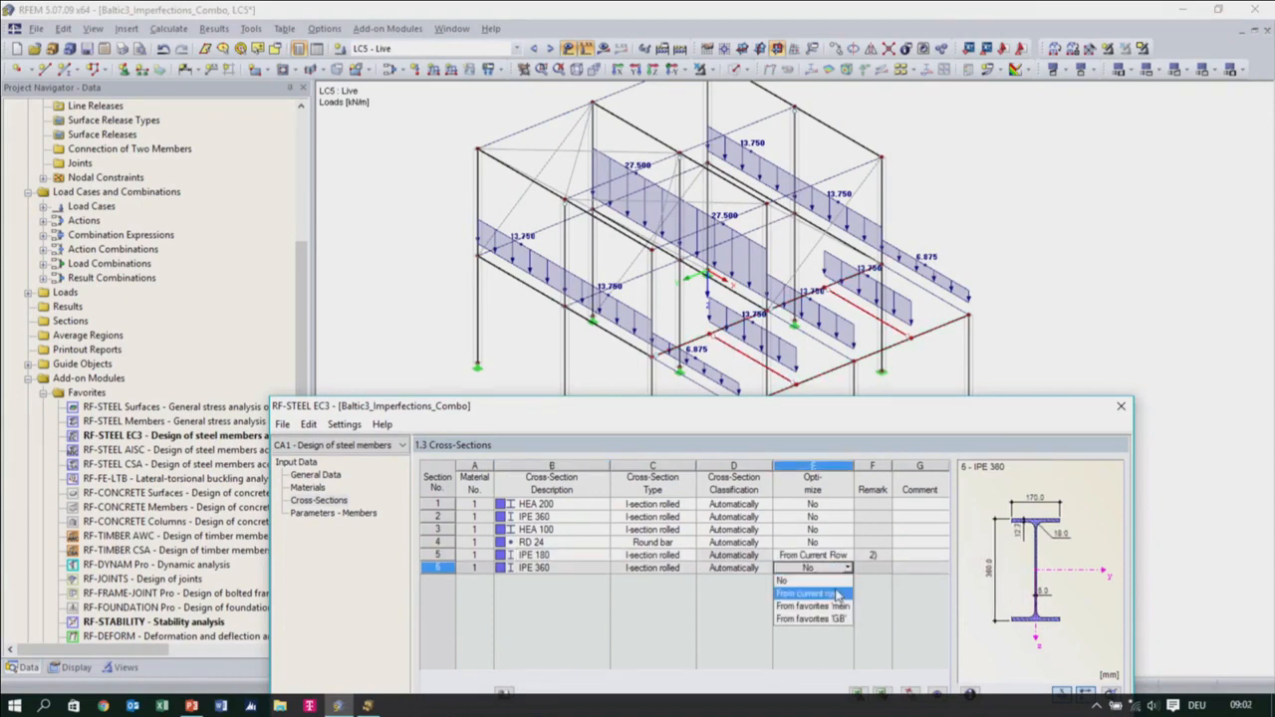
left_click(837, 595)
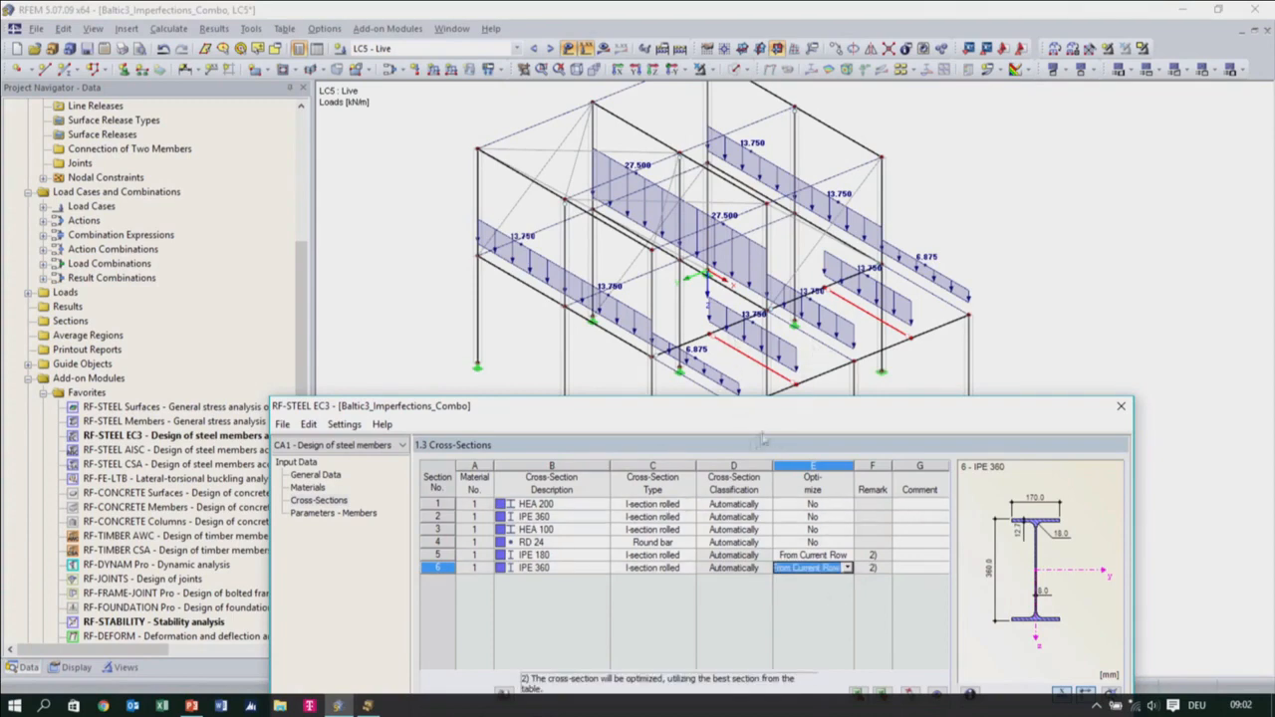
Calculate the steel design with optimization and review the resulting cross-sections
left_click_drag(634, 410, 501, 76)
left_click(309, 638)
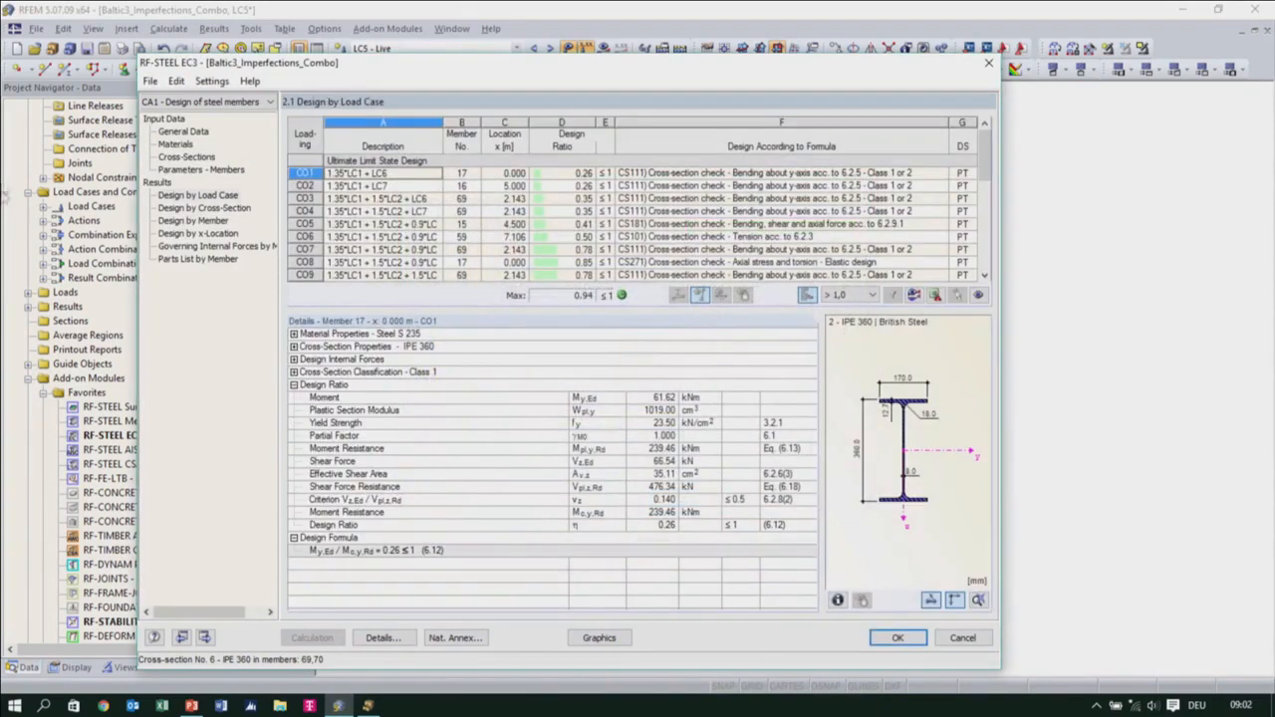
left_click(188, 156)
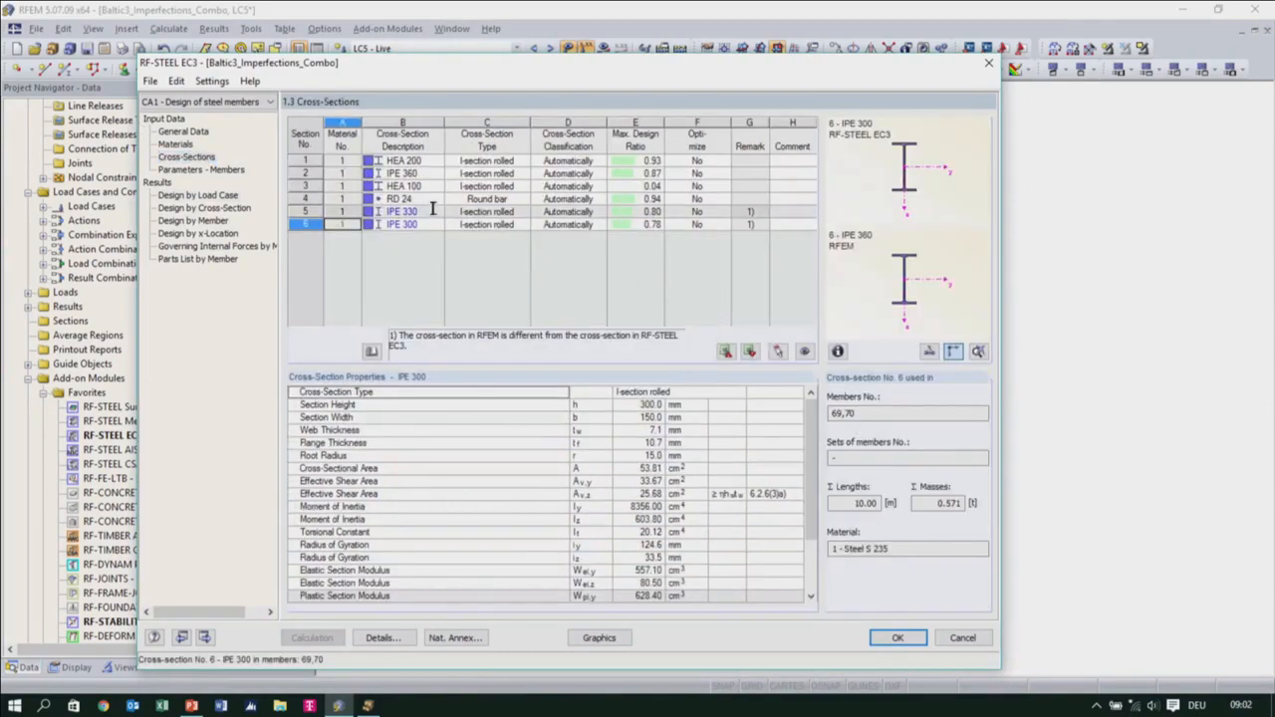
Export all optimized cross-sections to RFEM, accepting the deletion of the existing results
left_click_drag(489, 73, 578, 147)
left_click(482, 423)
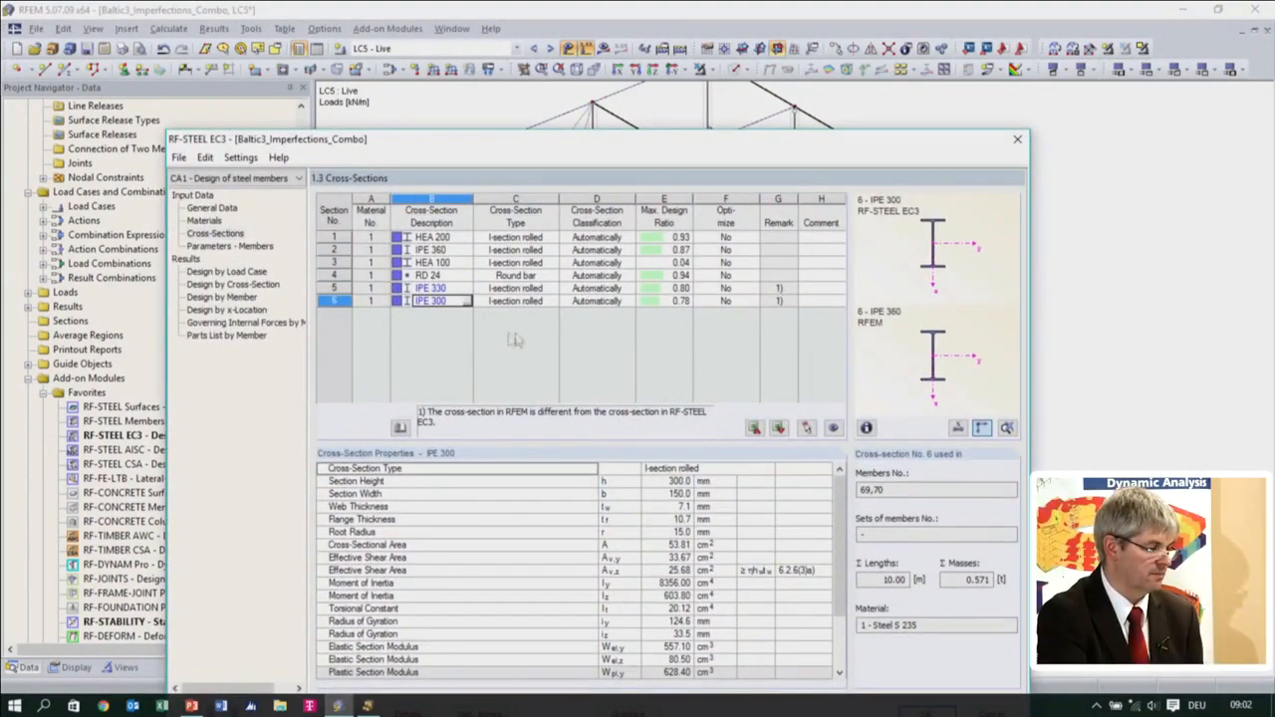
right_click(460, 289)
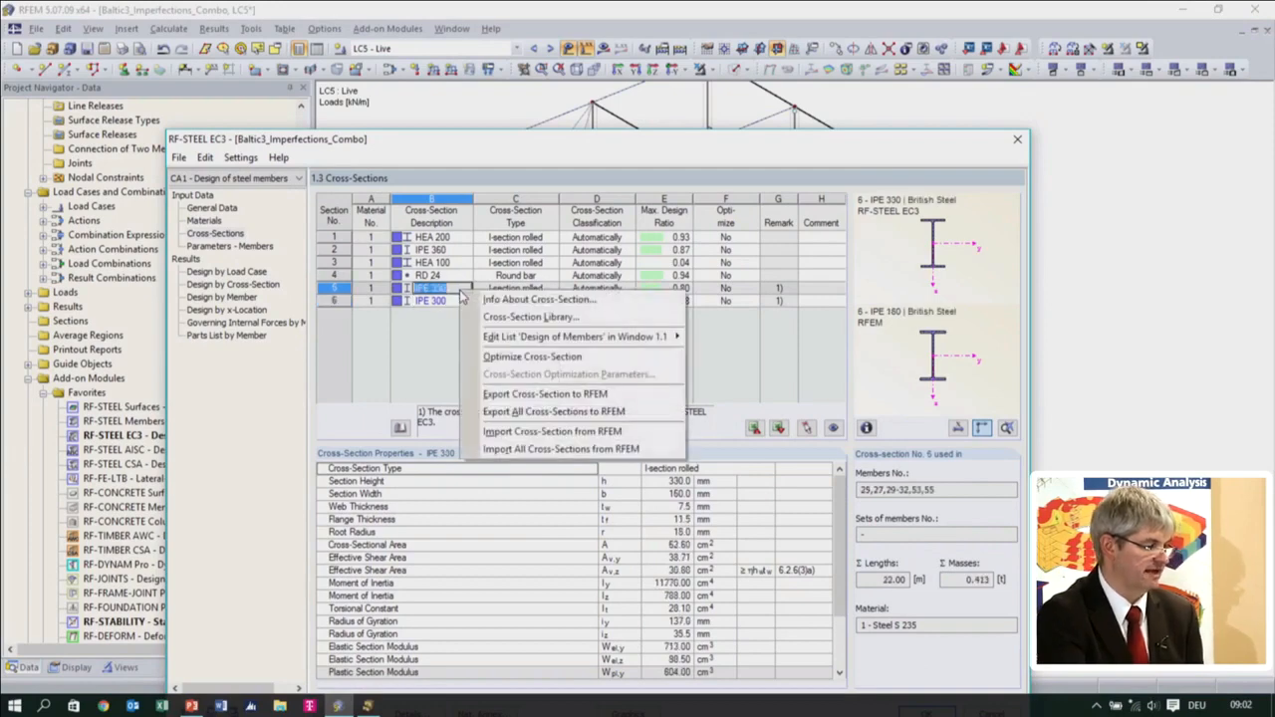
left_click(529, 412)
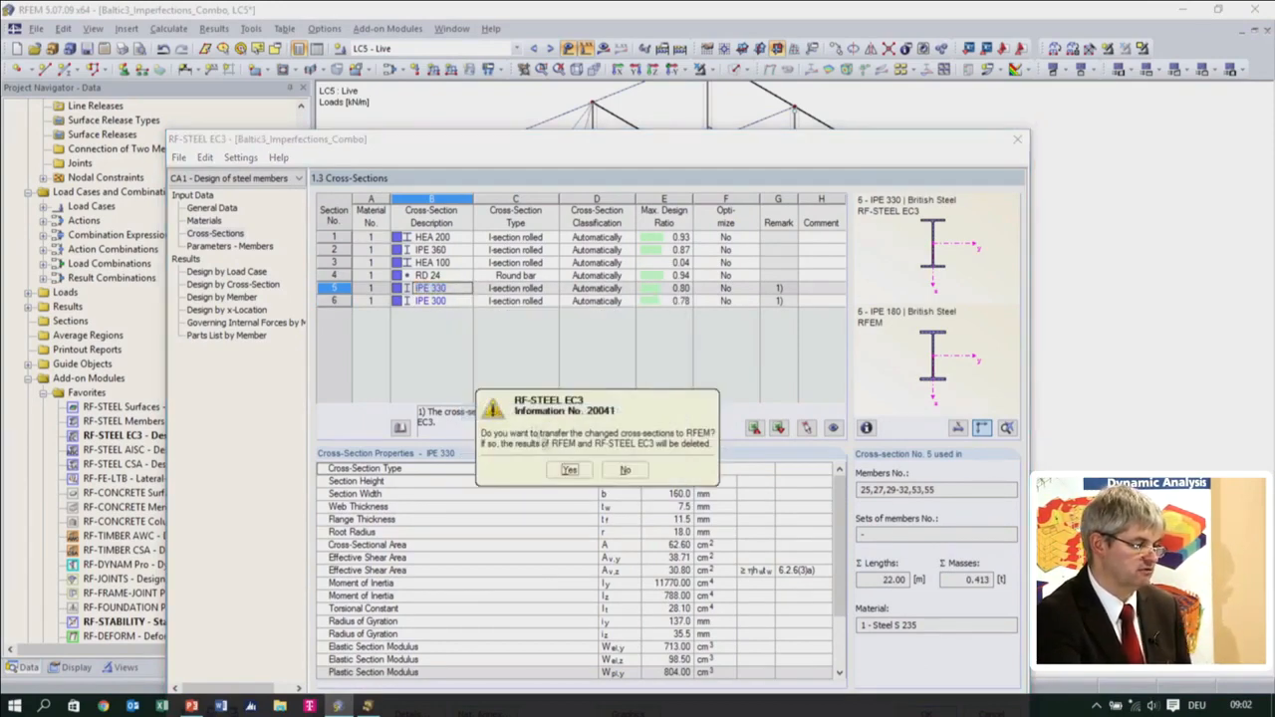
left_click(568, 472)
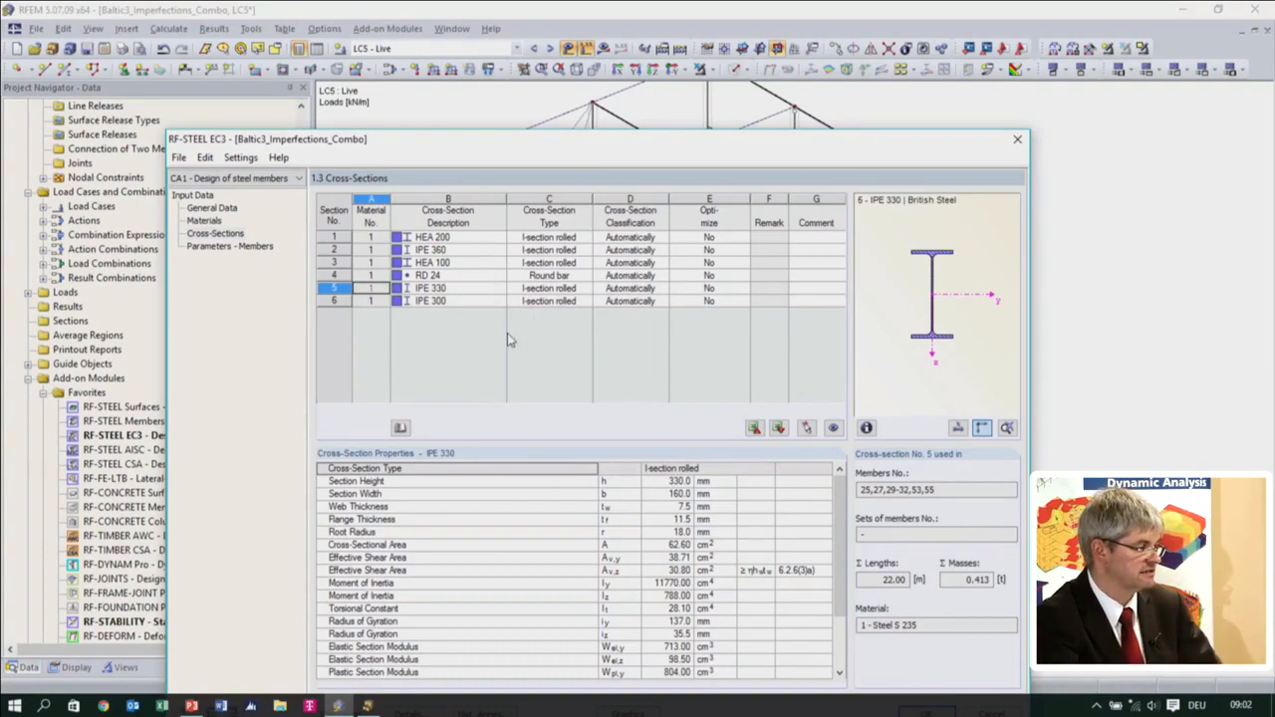
In the member parameters, pick roof beam member 23 from the model and try to enable its rotational restraint
left_click_drag(550, 141, 527, 82)
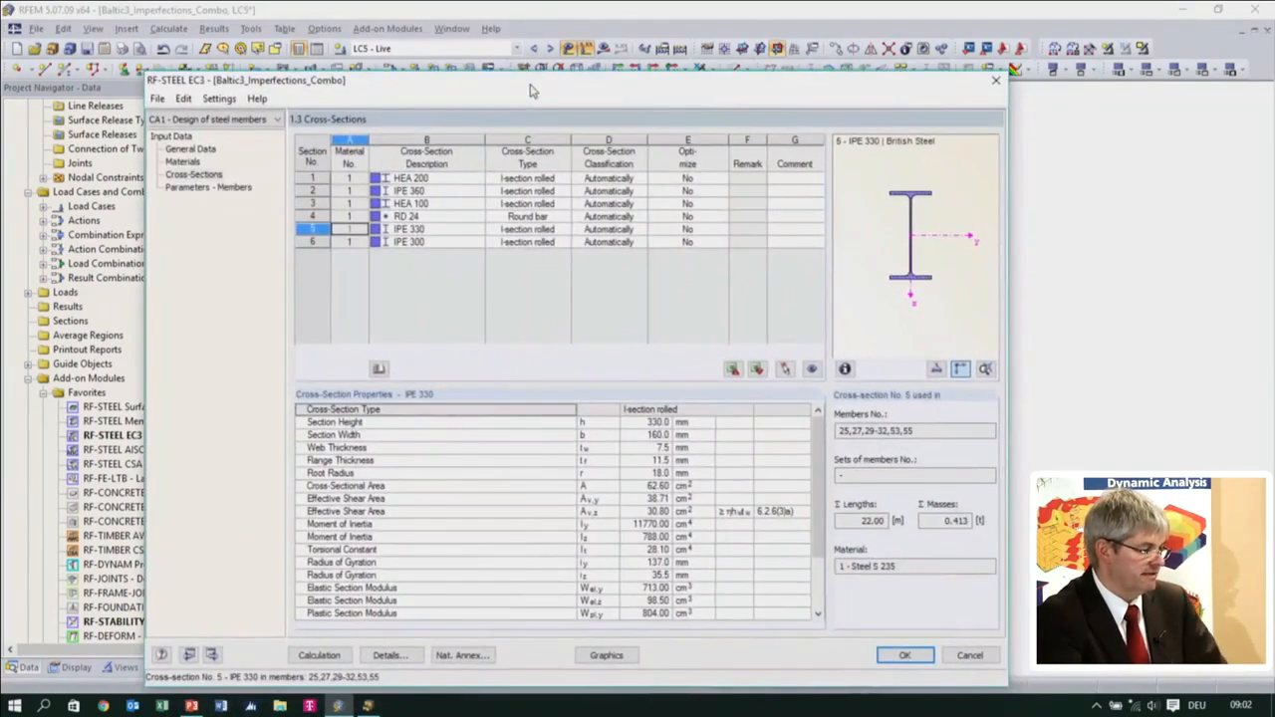
left_click(207, 187)
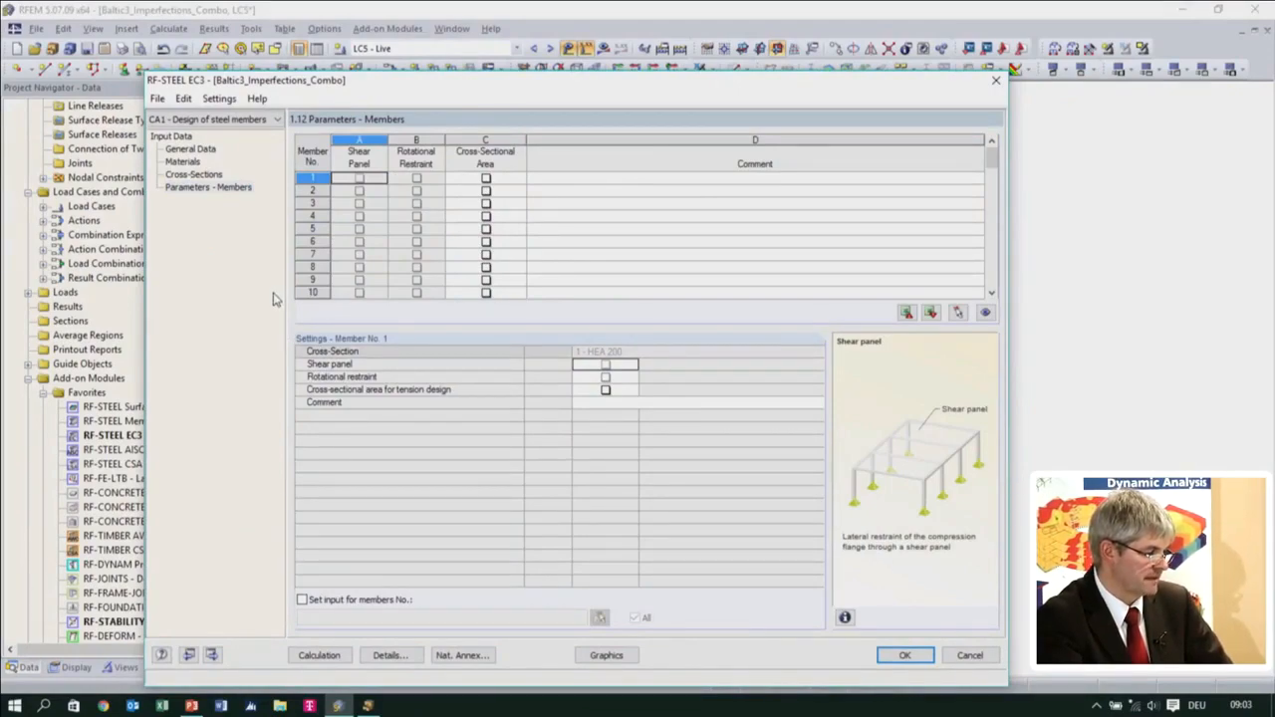
left_click_drag(588, 82, 635, 298)
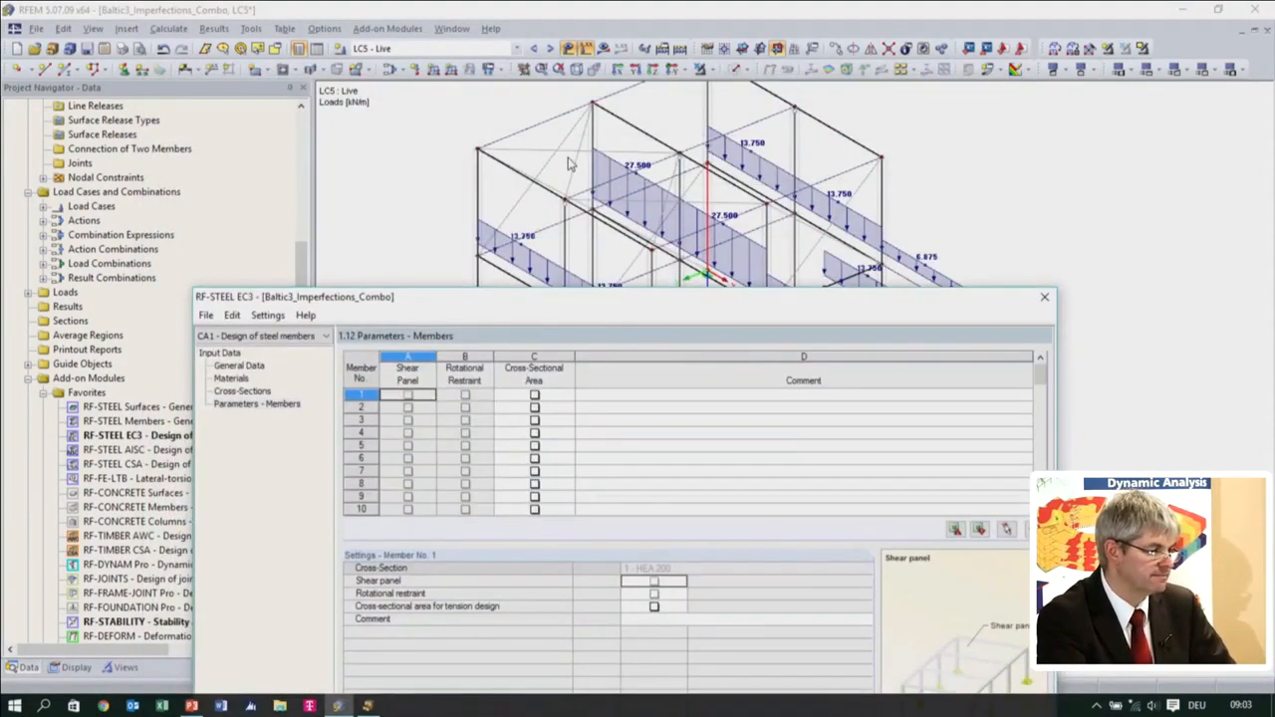
left_click_drag(704, 304, 676, 329)
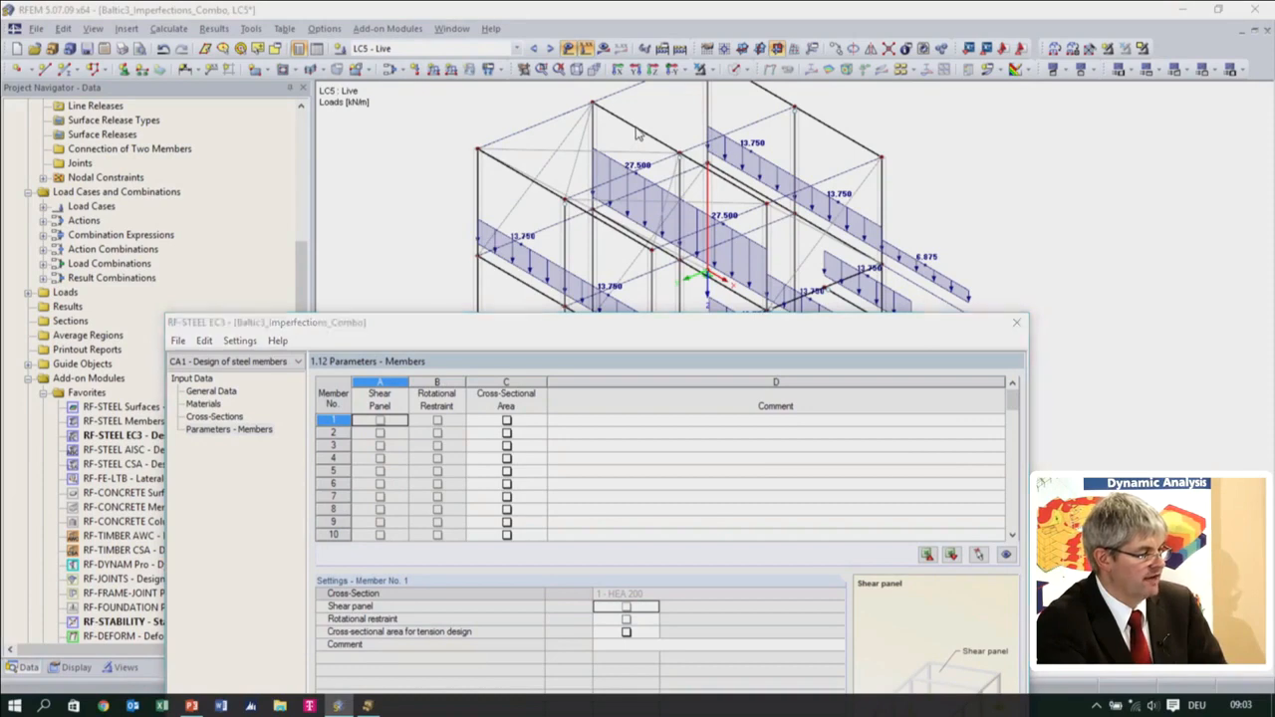
left_click(979, 554)
left_click(618, 118)
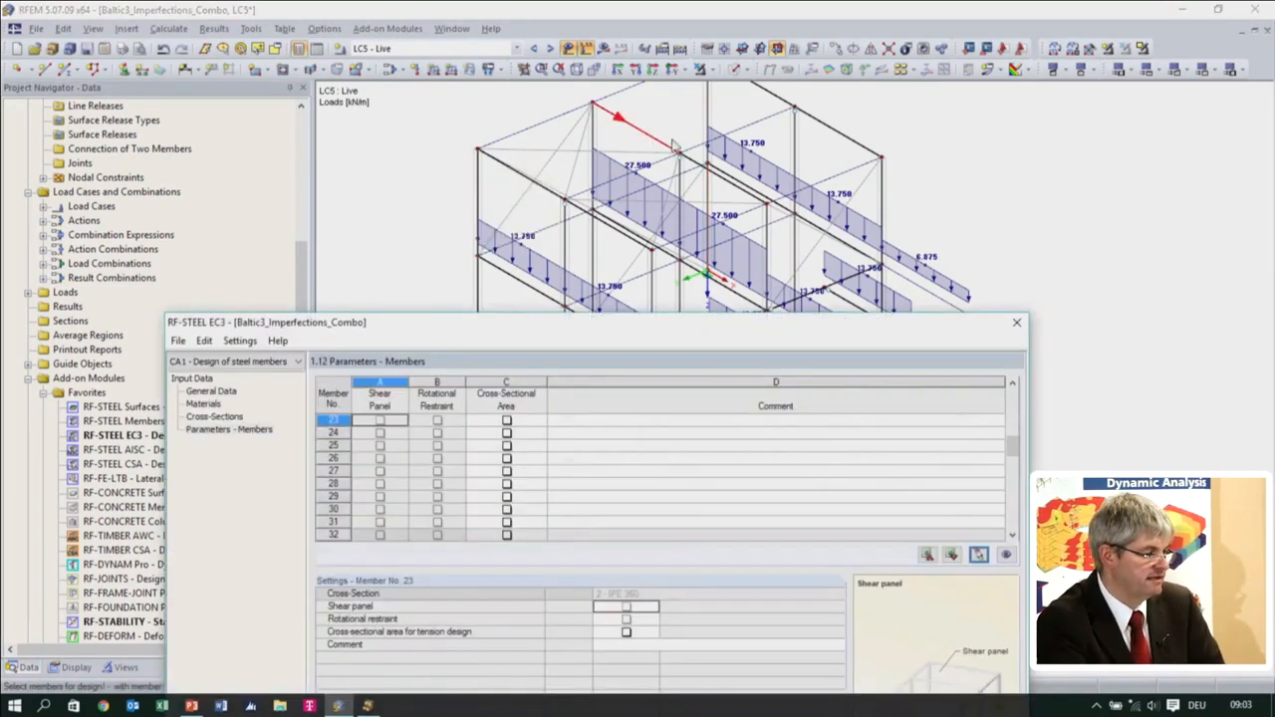
left_click(436, 420)
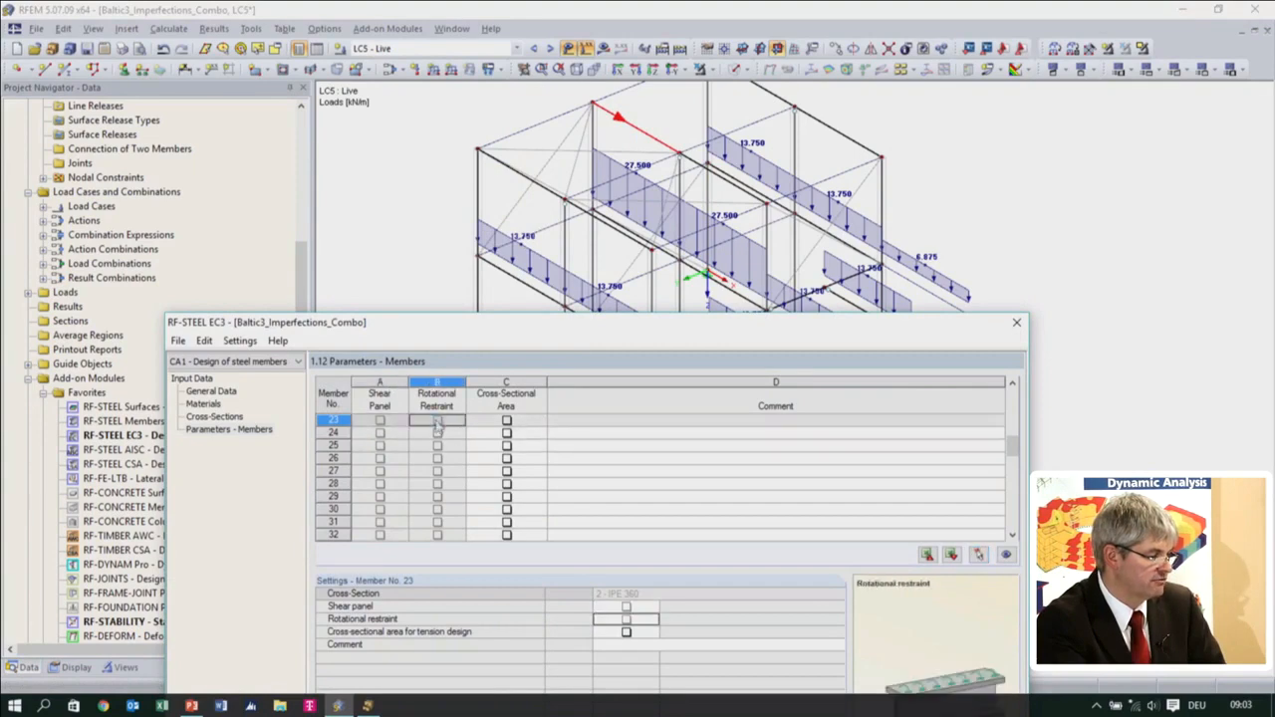
Try again to activate the rotational restraint for member 23 in the parameters table
left_click_drag(564, 321, 556, 116)
key("Down")
key("Down")
key("Down")
key("Down")
key("Down")
key("Down")
key("Down")
key("Right")
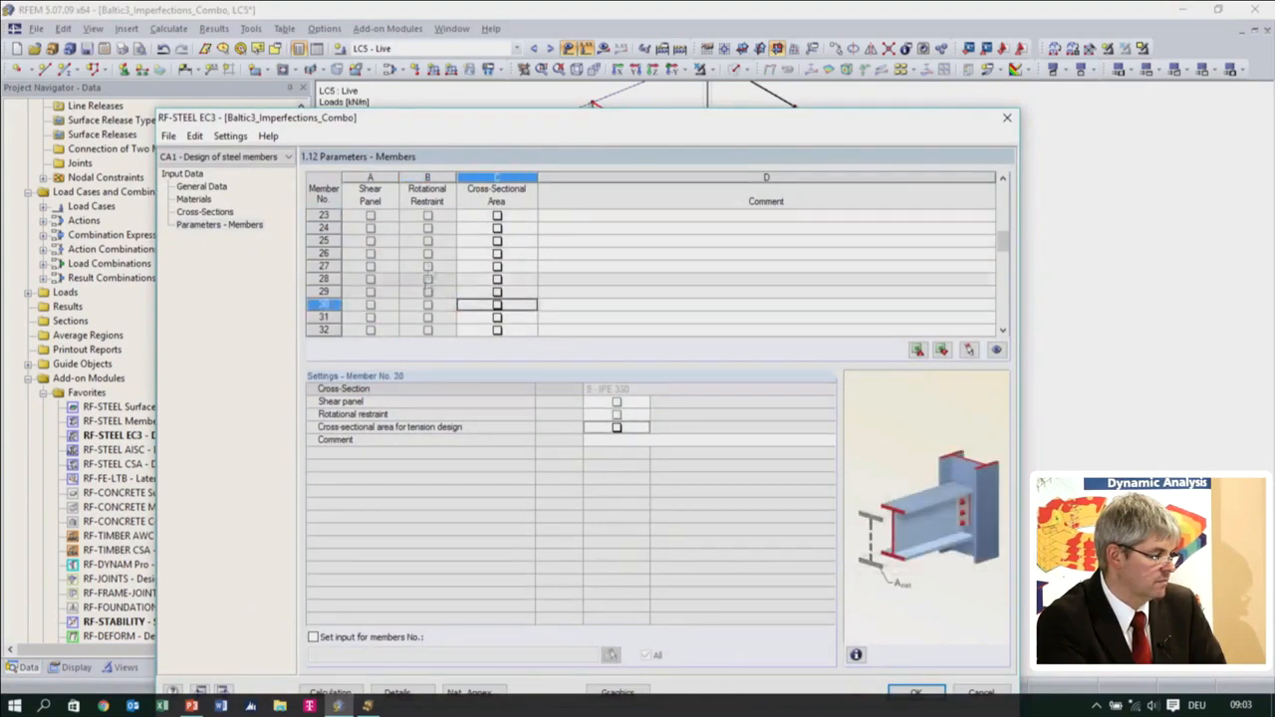
left_click(428, 217)
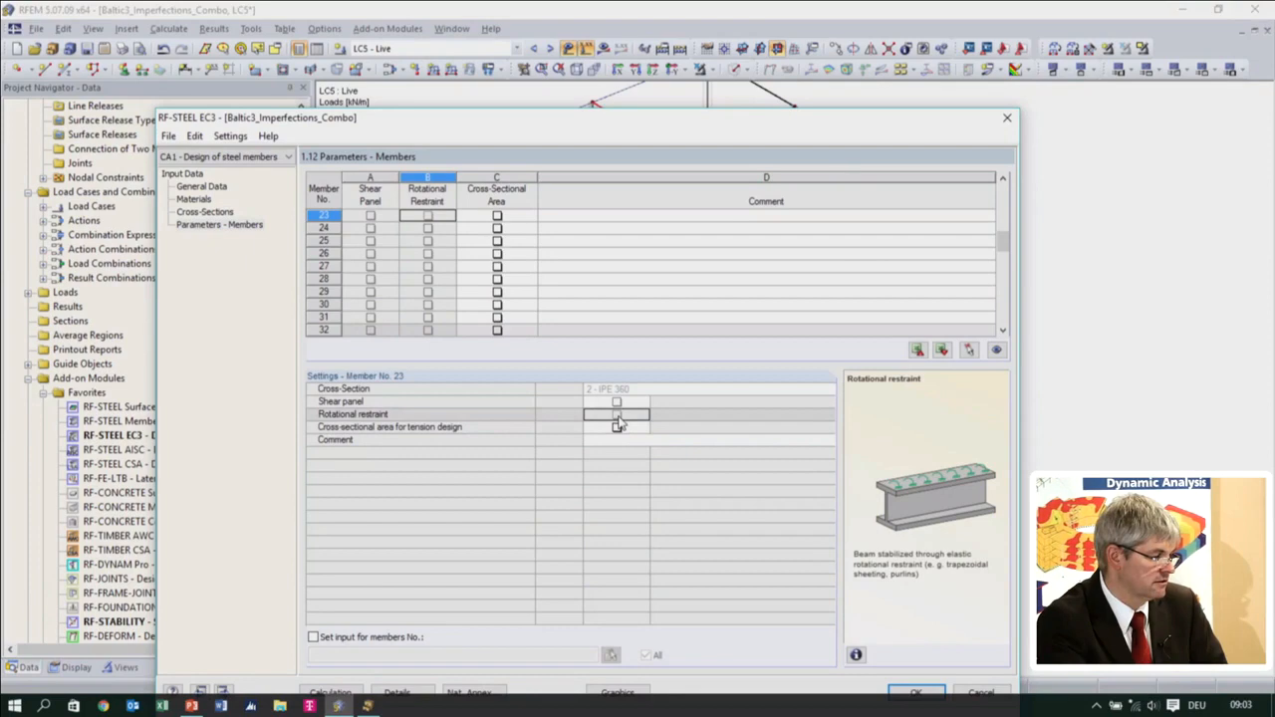
Pick roof beam member 24 in the model and review the general data, cross-sections and member parameters
left_click(206, 212)
left_click(219, 225)
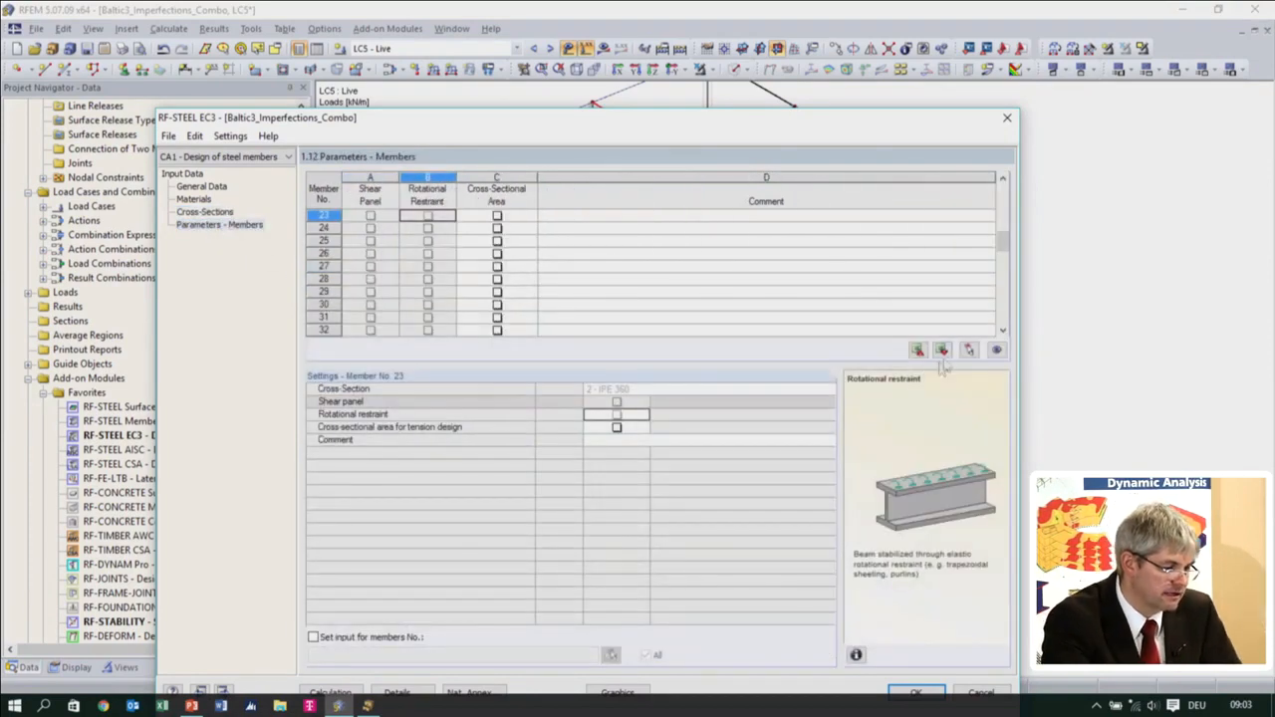
left_click(968, 350)
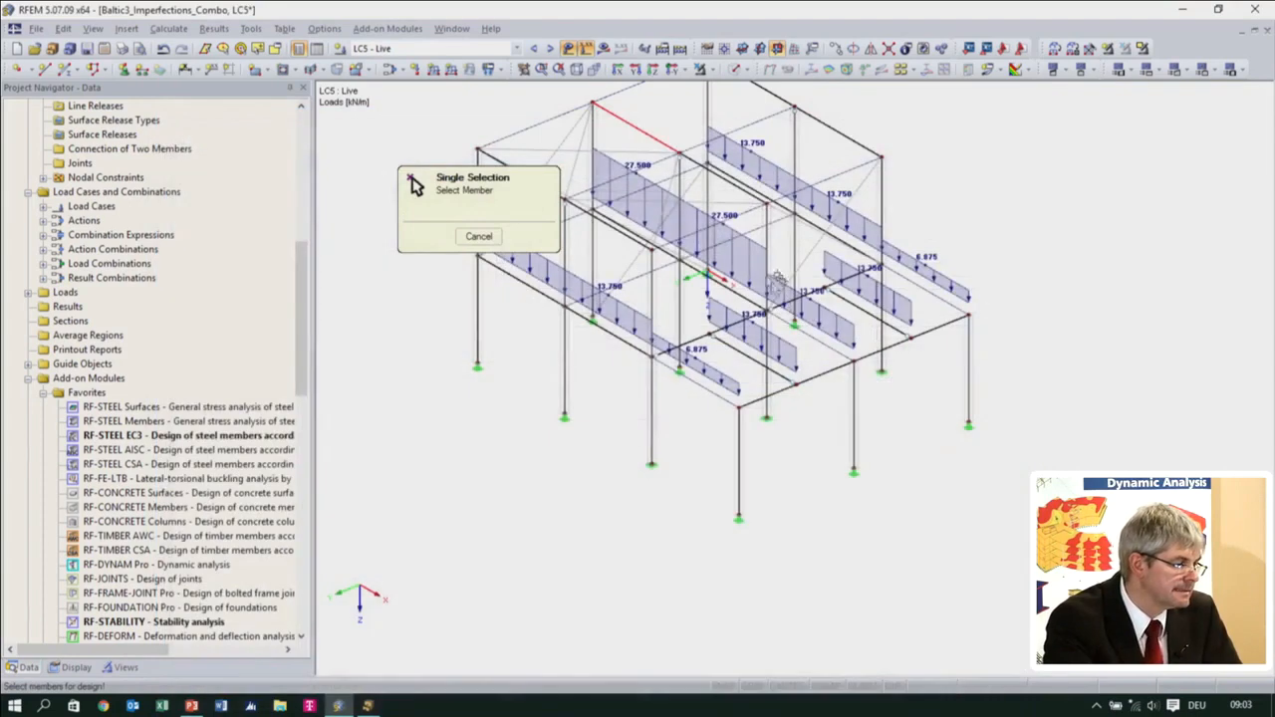
left_click(723, 179)
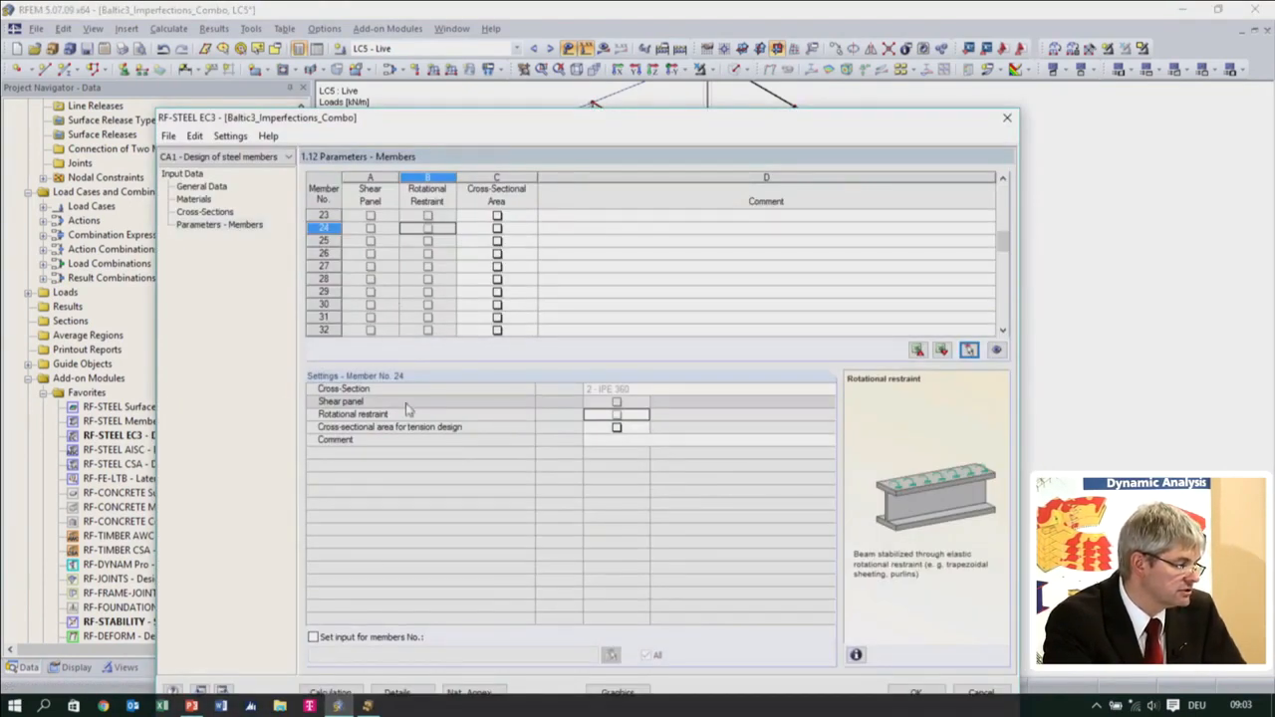
left_click(204, 187)
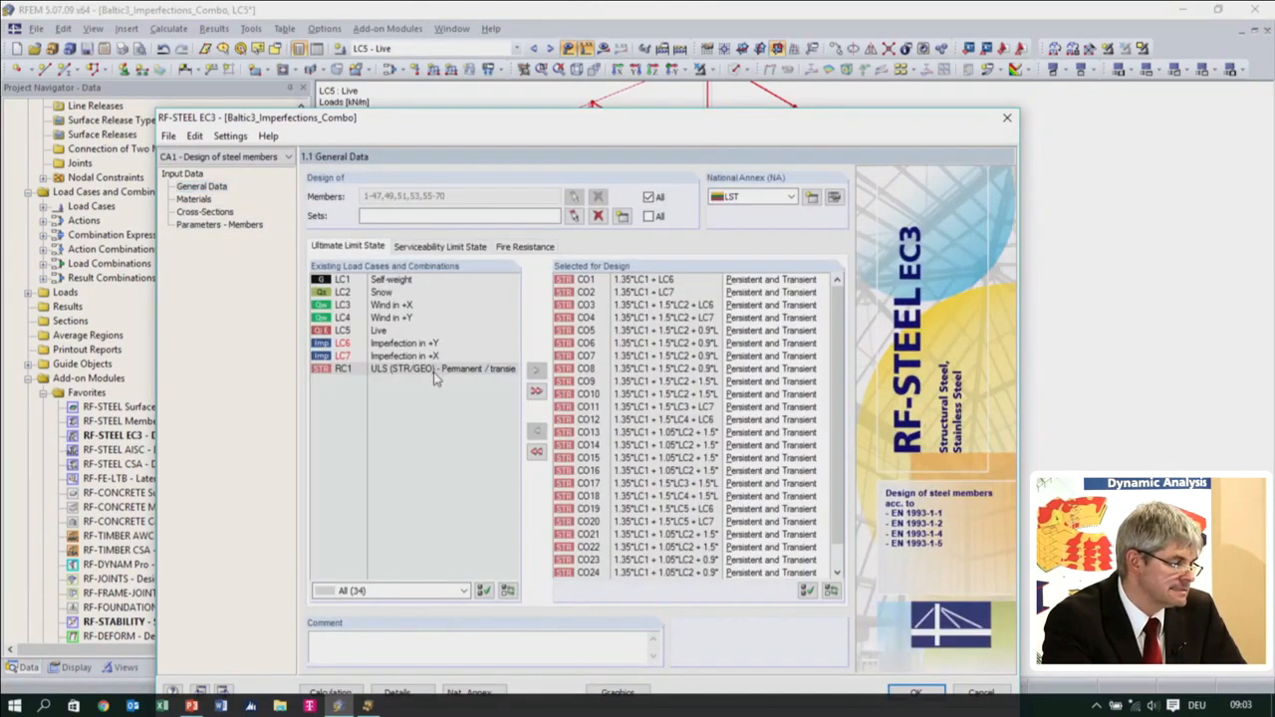
left_click(195, 200)
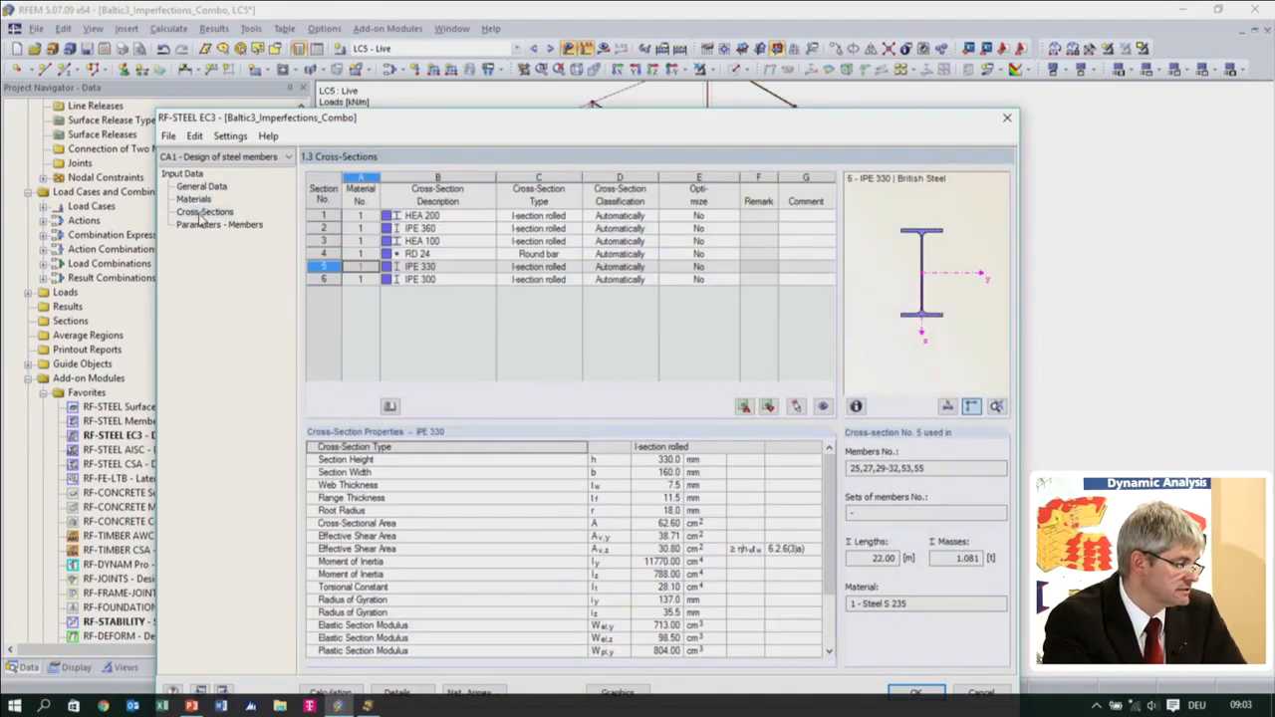
left_click(211, 228)
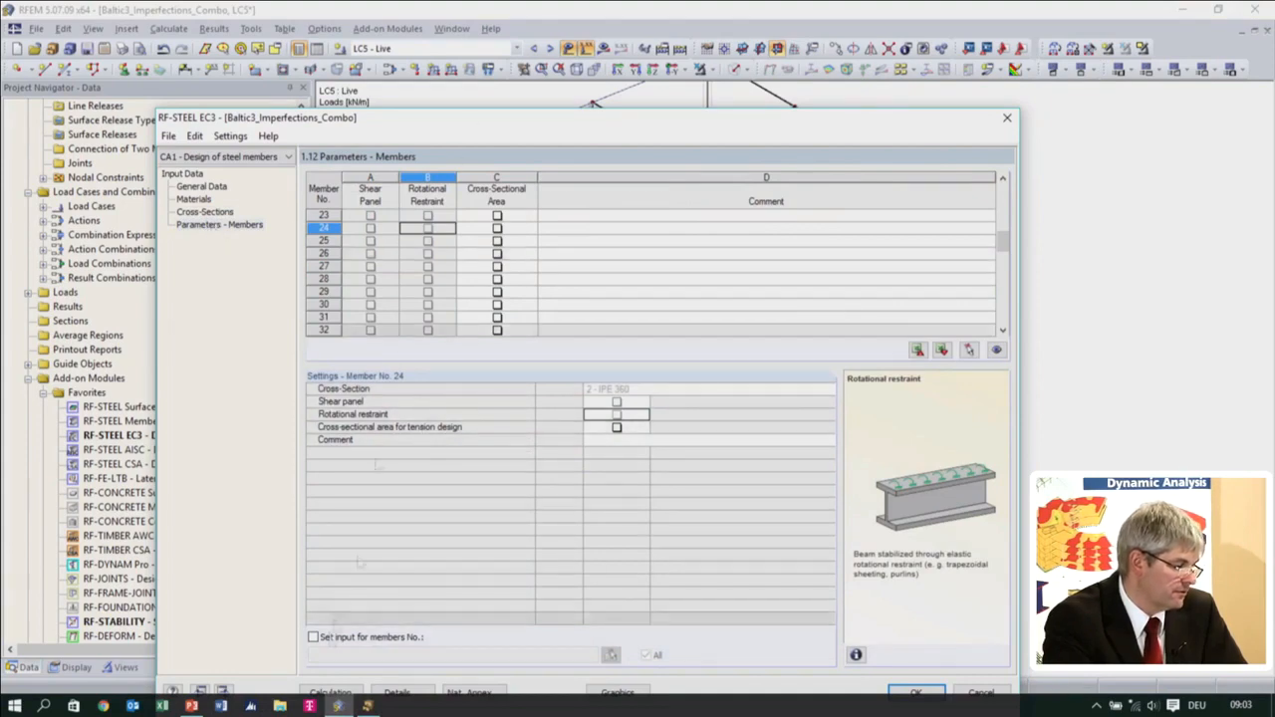
Calculate the steel design with the exported sections and enable the stability analysis in the design details
left_click(316, 691)
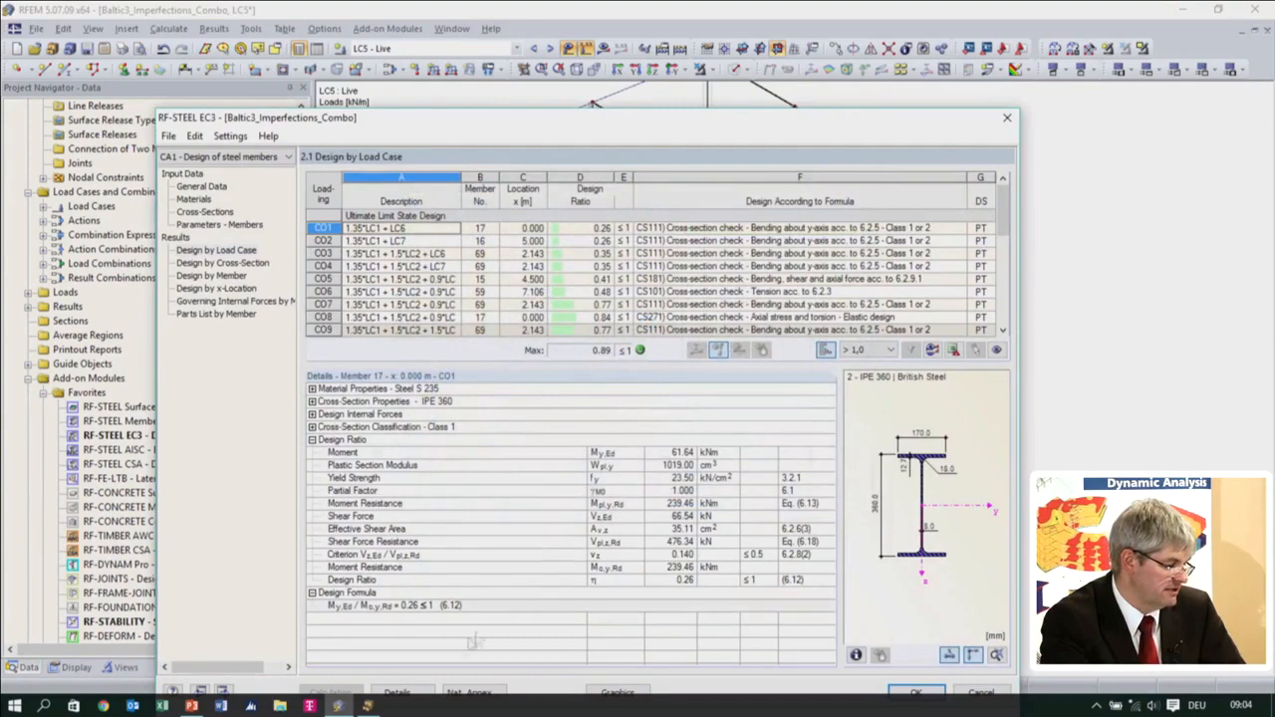
left_click(408, 694)
left_click(416, 178)
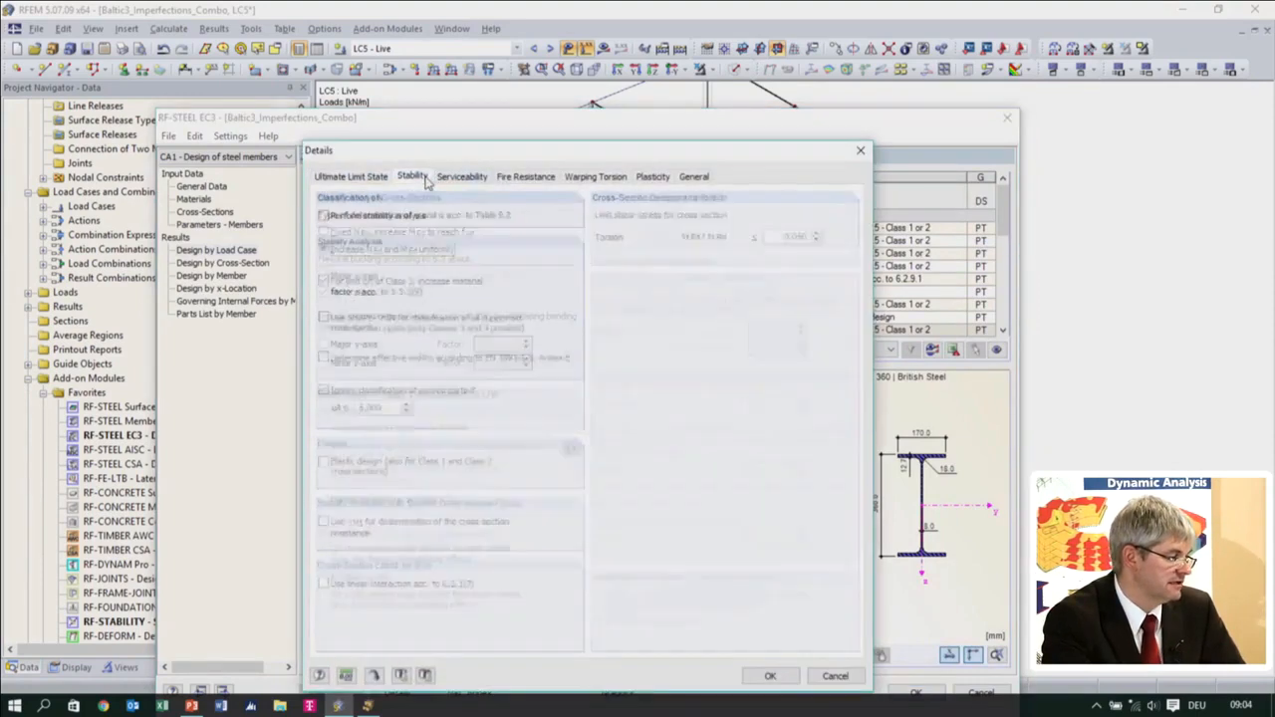
left_click(323, 216)
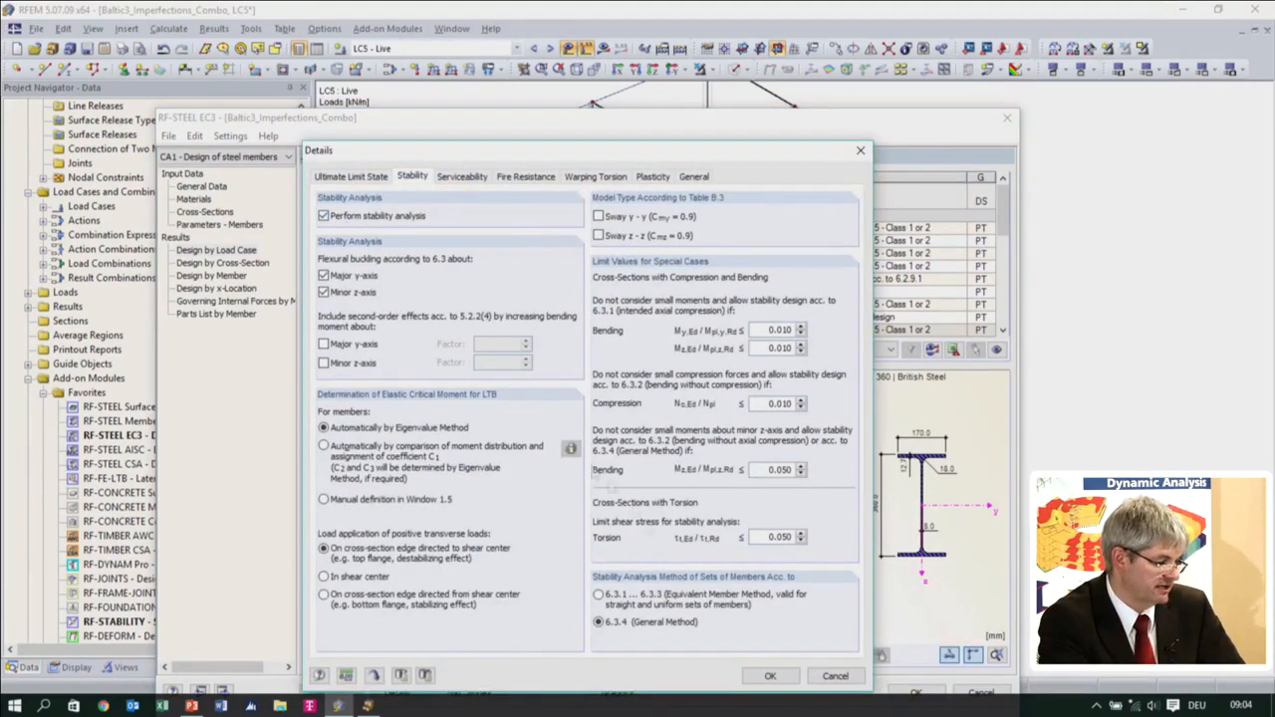
left_click(770, 676)
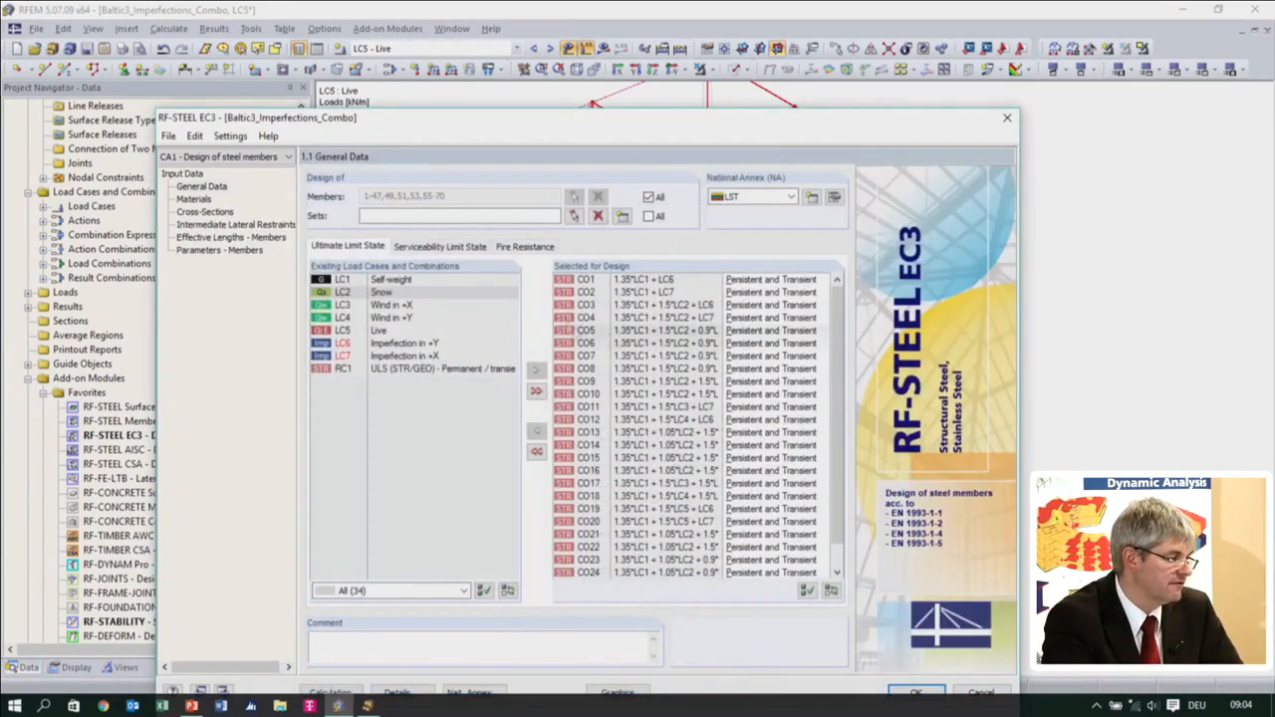
In the member parameters, pick roof beam member 23 from the model and activate its rotational restraint
left_click(213, 252)
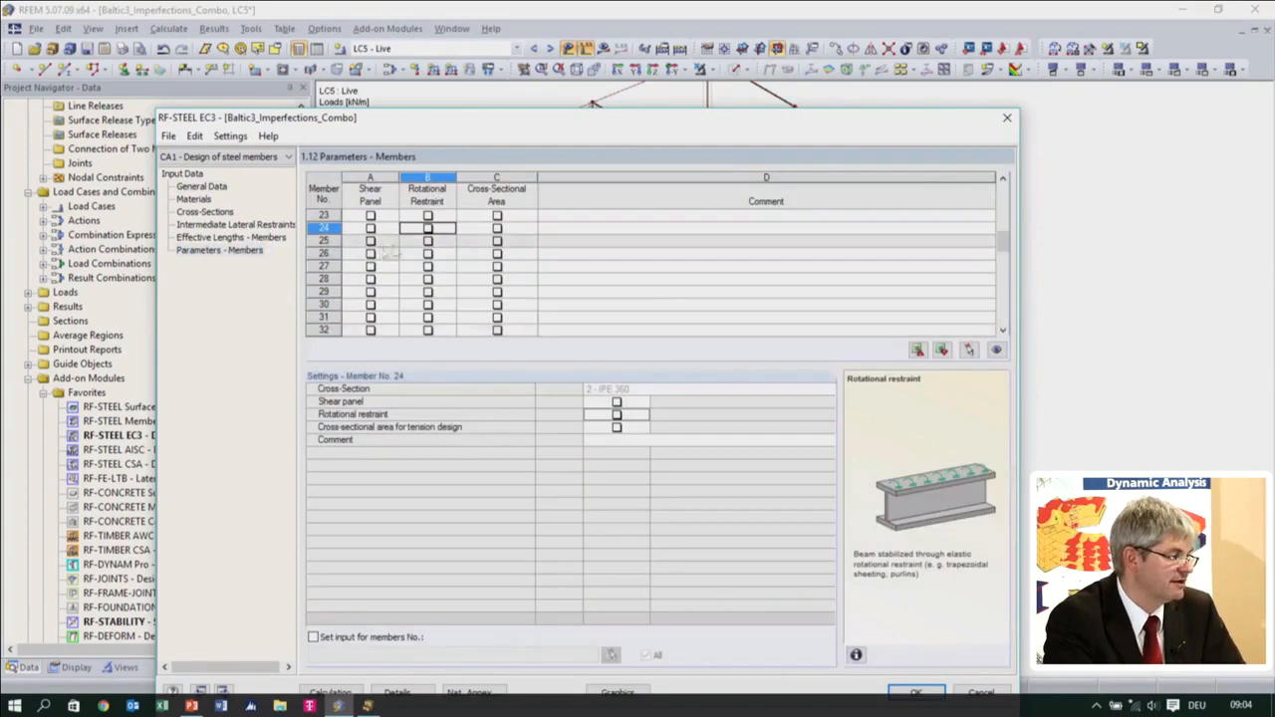
left_click(968, 350)
left_click(663, 137)
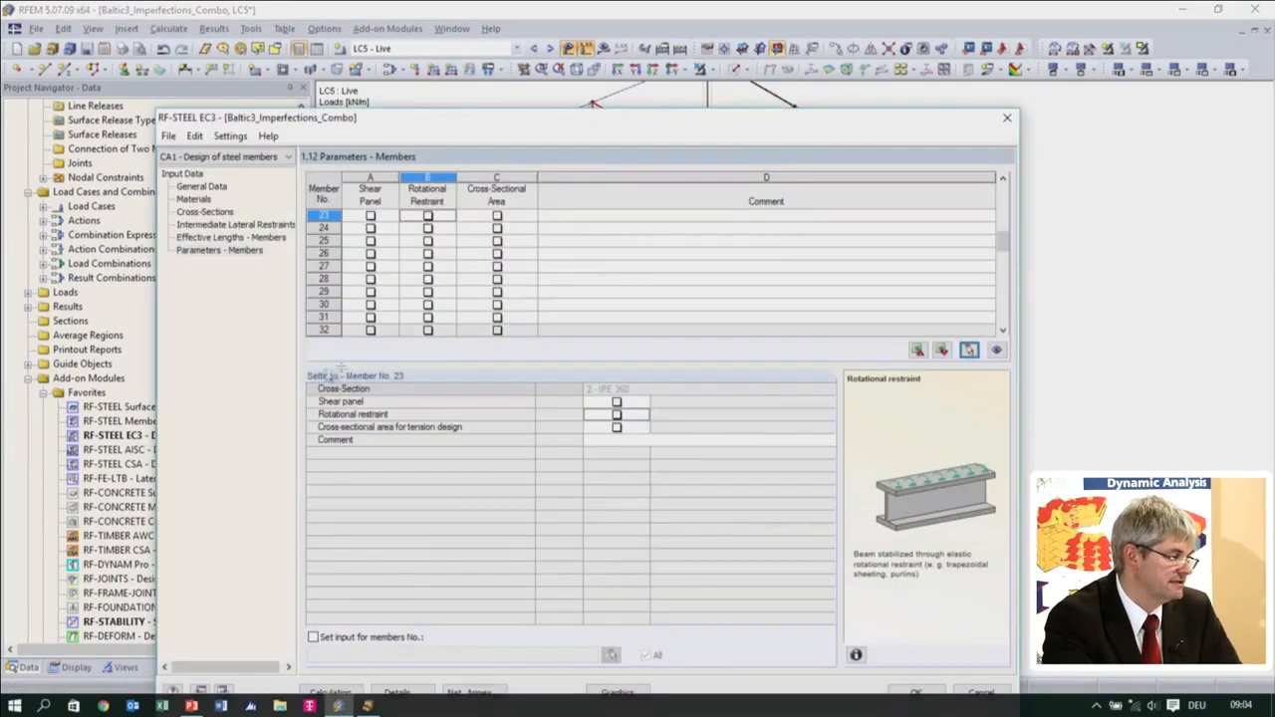
left_click(427, 215)
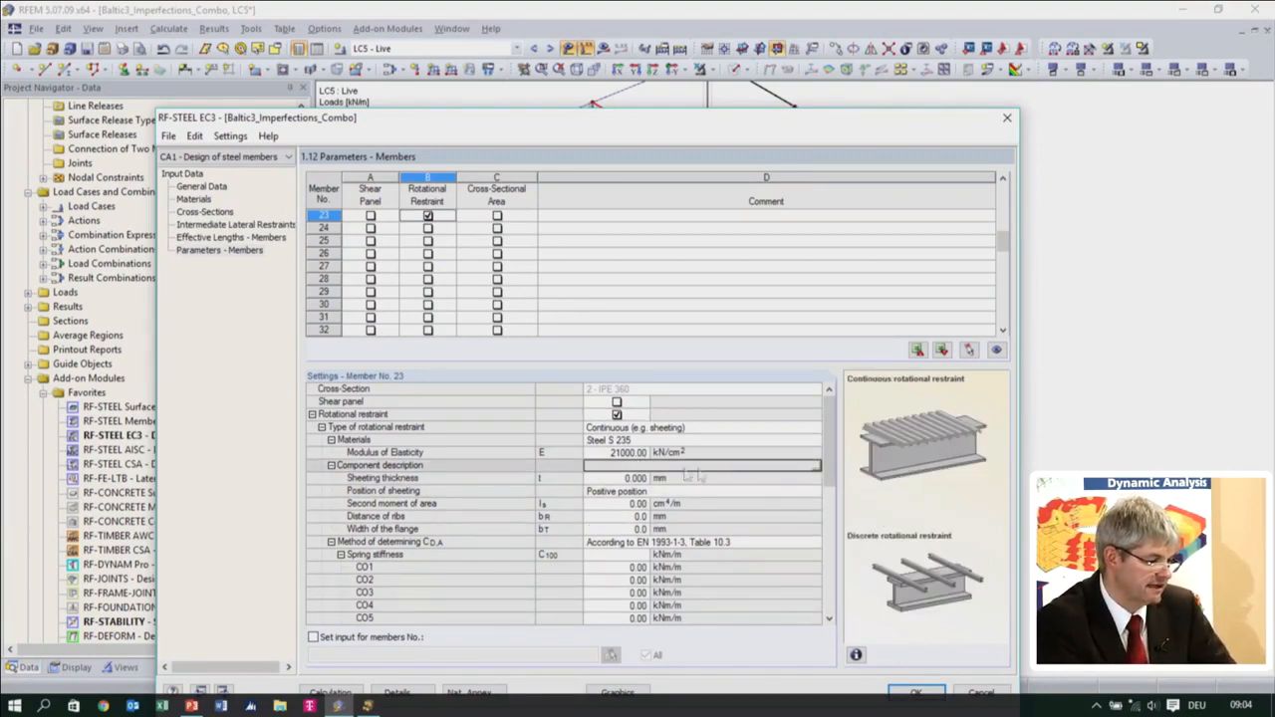
Assign the ThyssenKrupp + T135.1A - 0.75 corrugated sheet as the component providing member 23's continuous rotational restraint
left_click(815, 466)
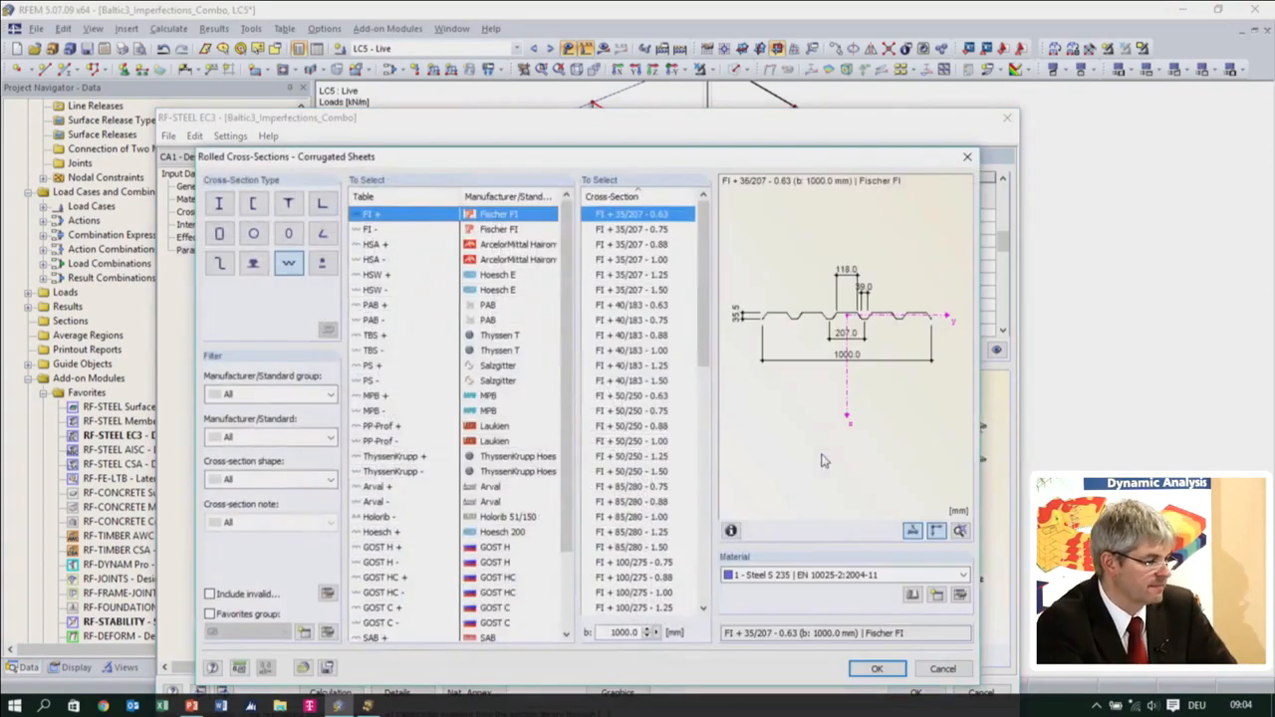
left_click_drag(567, 419, 565, 519)
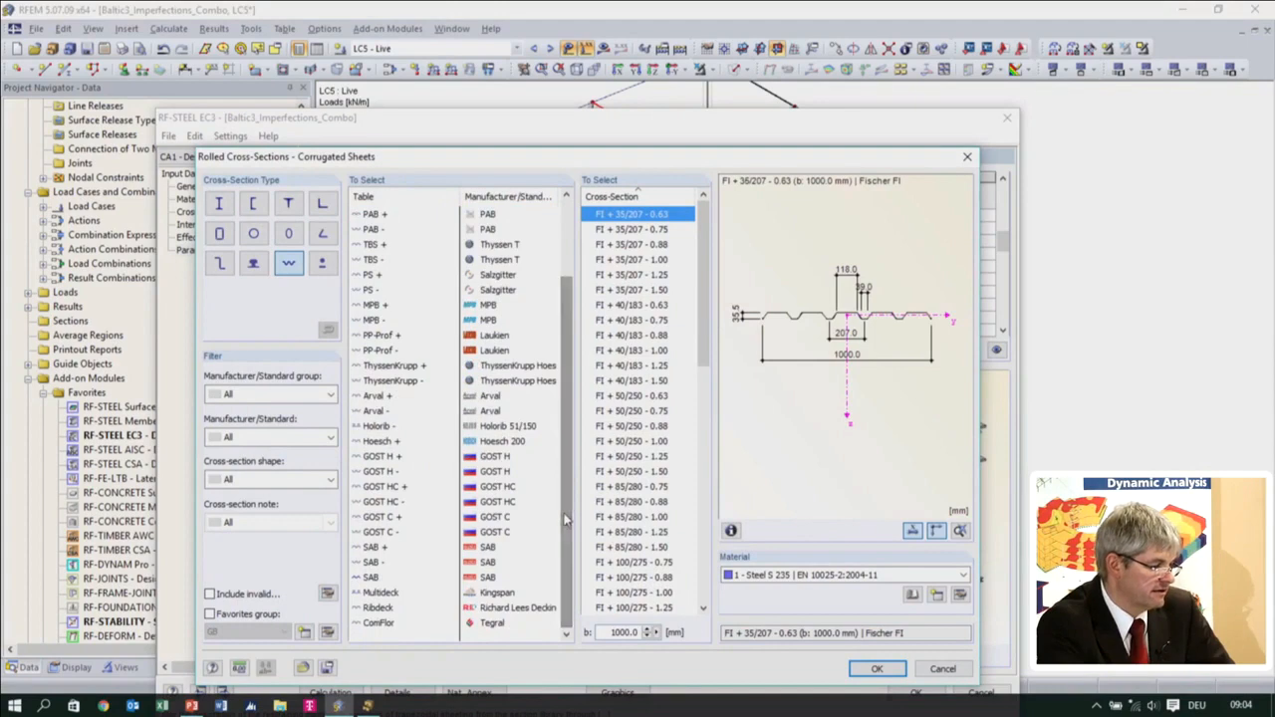
left_click(398, 365)
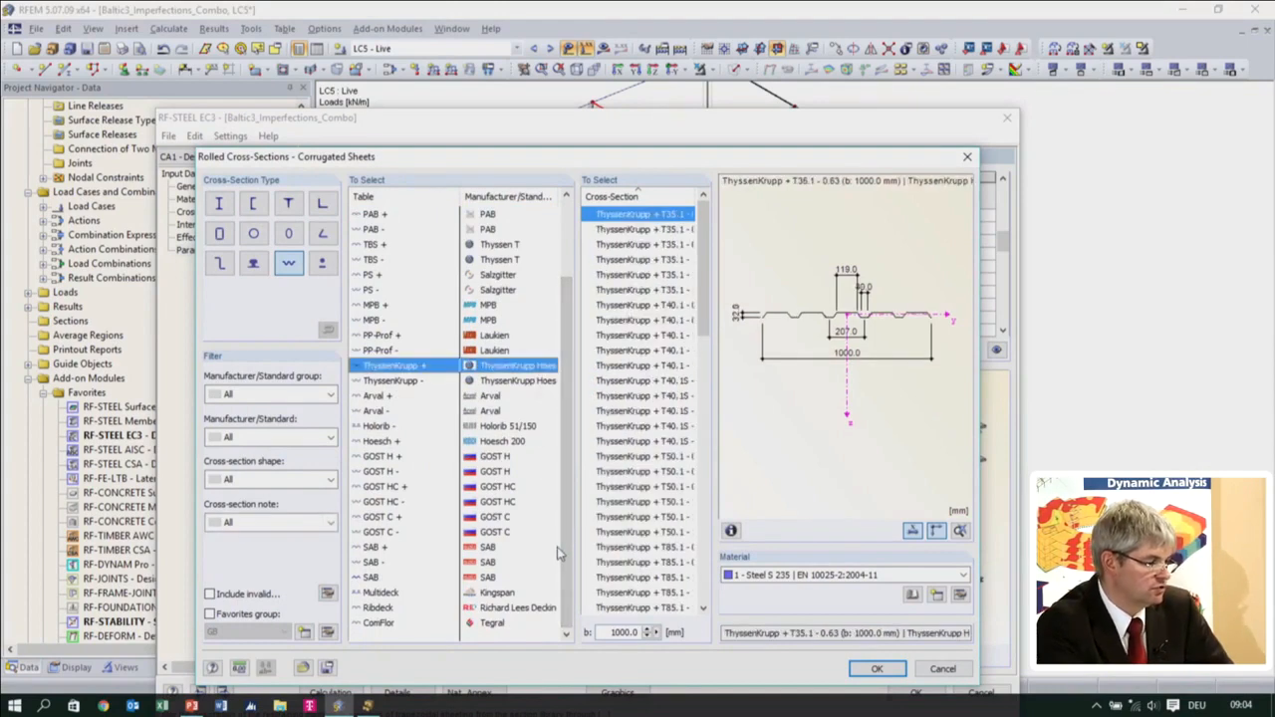
left_click_drag(703, 249, 704, 484)
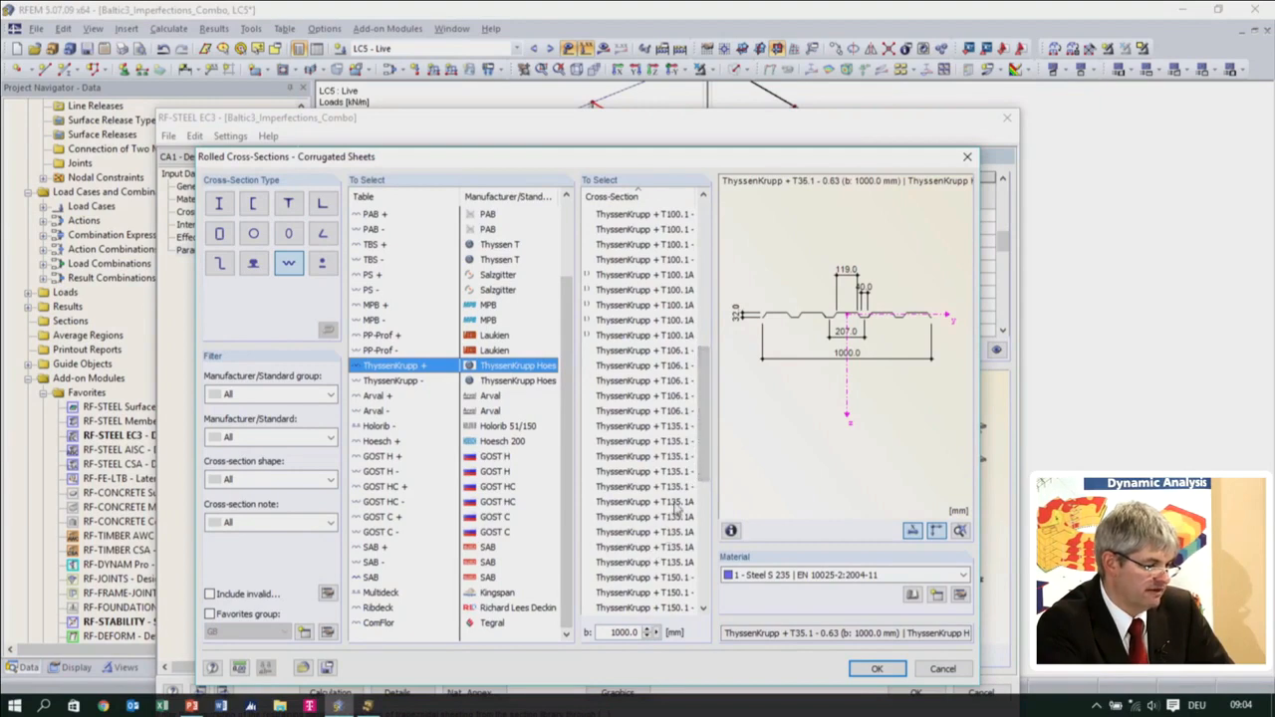
left_click(645, 502)
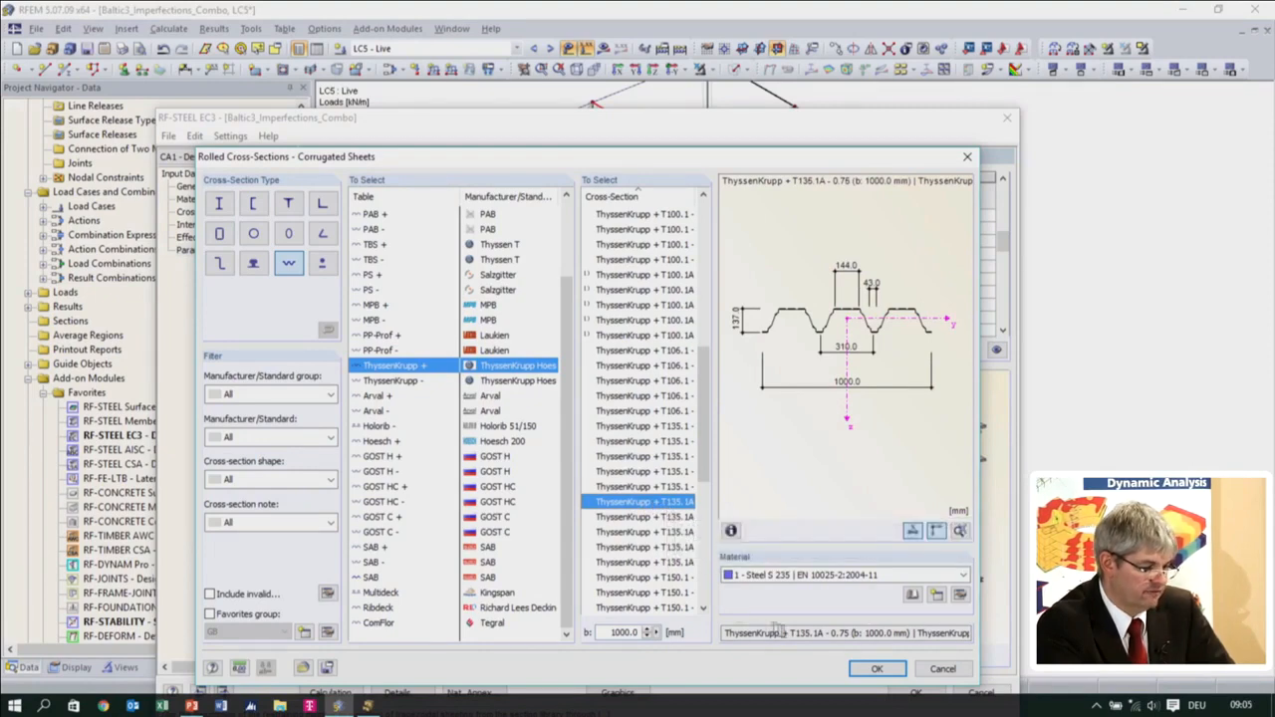
left_click(873, 669)
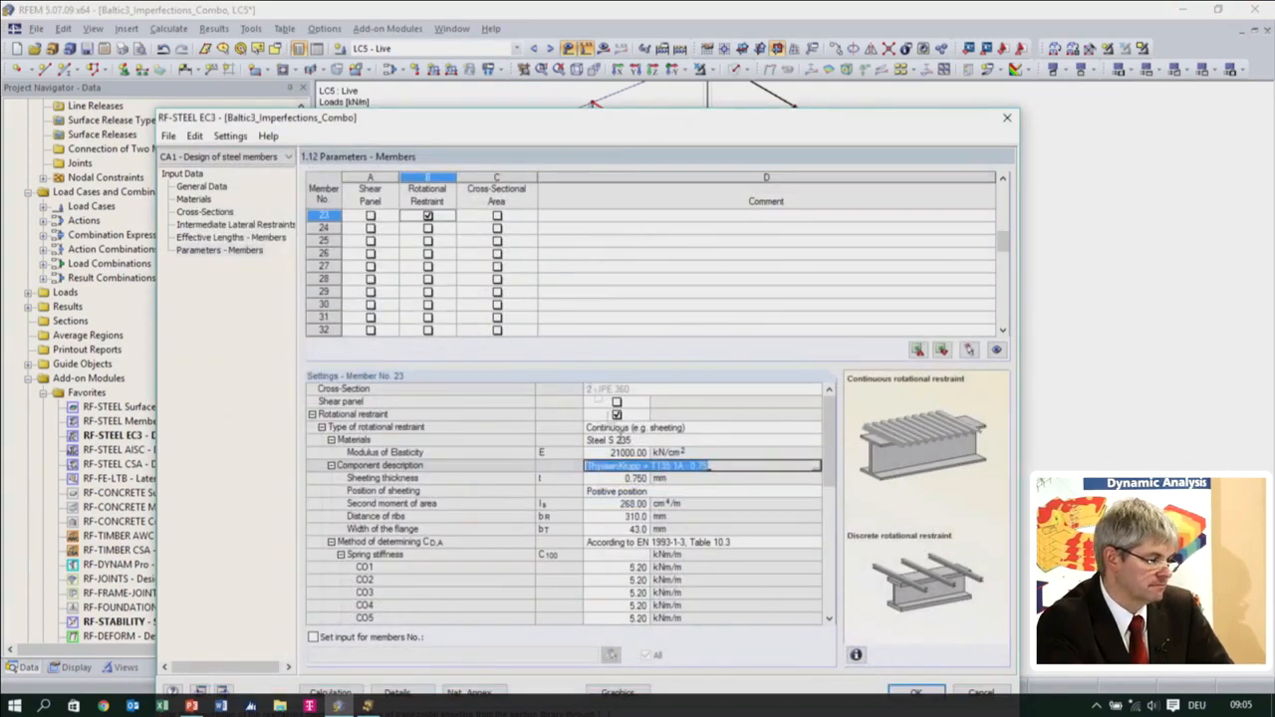
Import the spring stiffness C100 of 3.1 kNm/m for gravity loading from EN 1993-1-3 Table 10.3
left_click(638, 478)
scroll(667, 508, "down", 2)
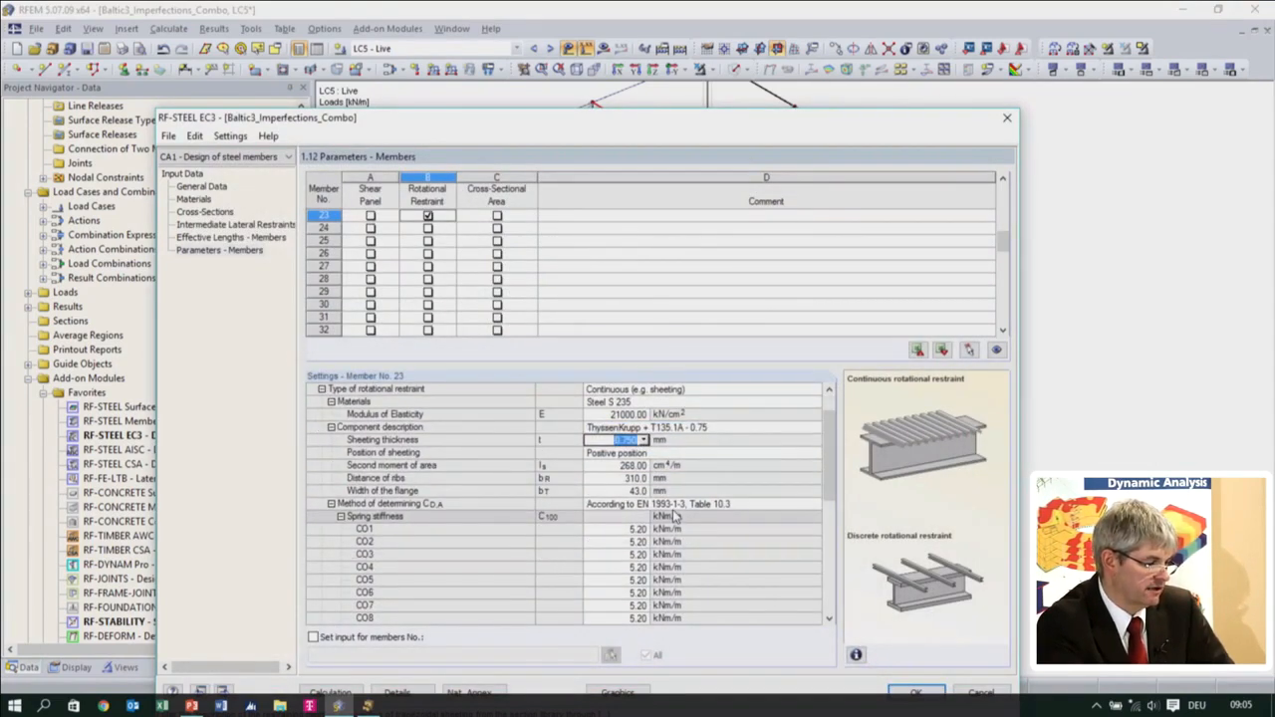
left_click(638, 478)
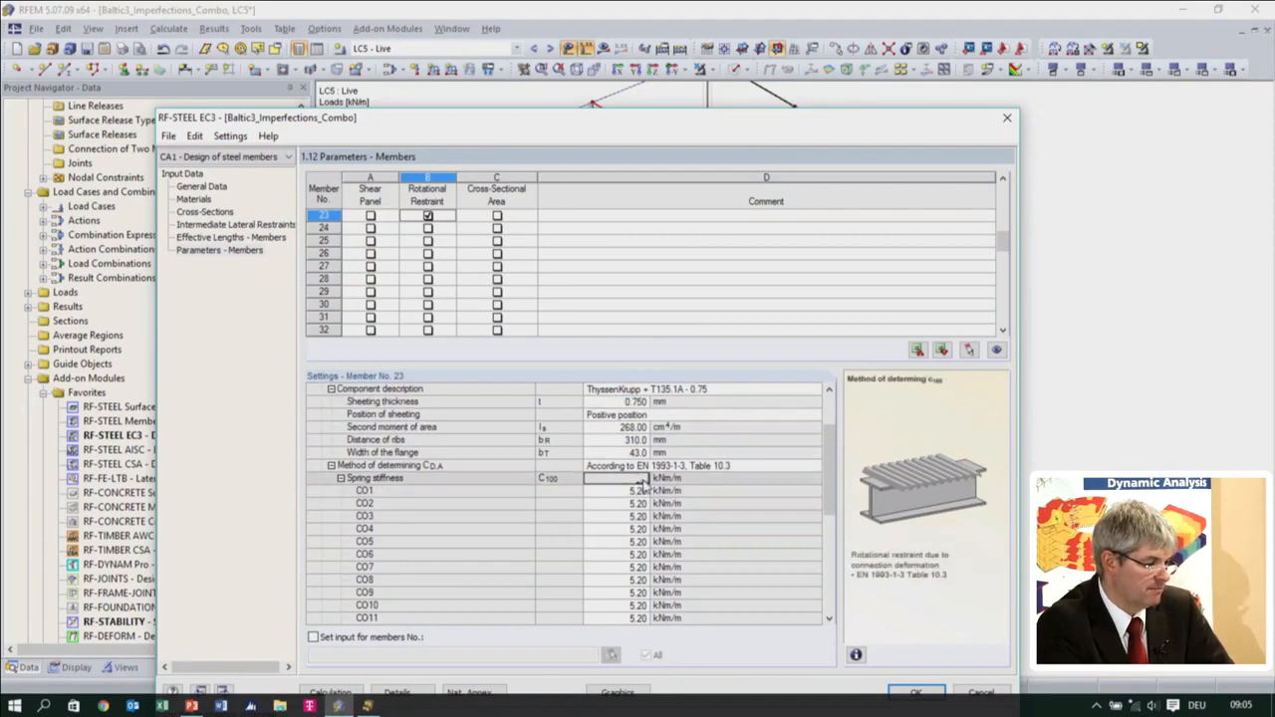
left_click(642, 479)
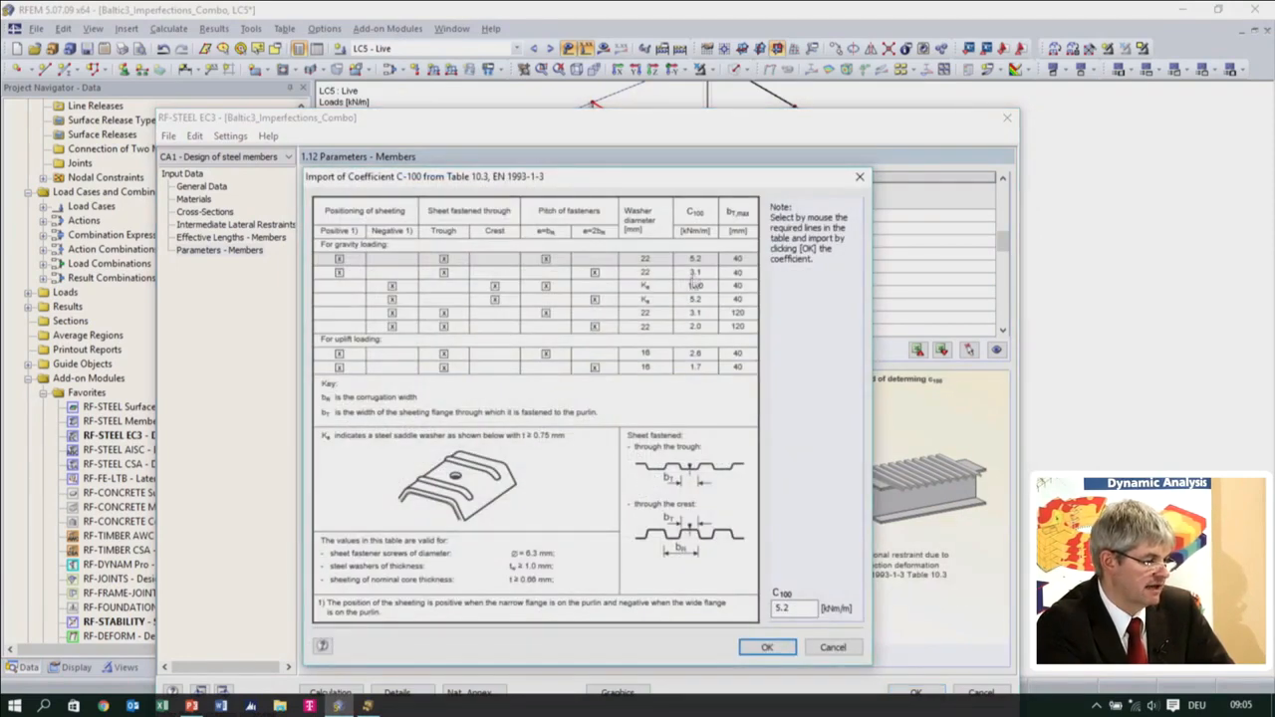
left_click(697, 274)
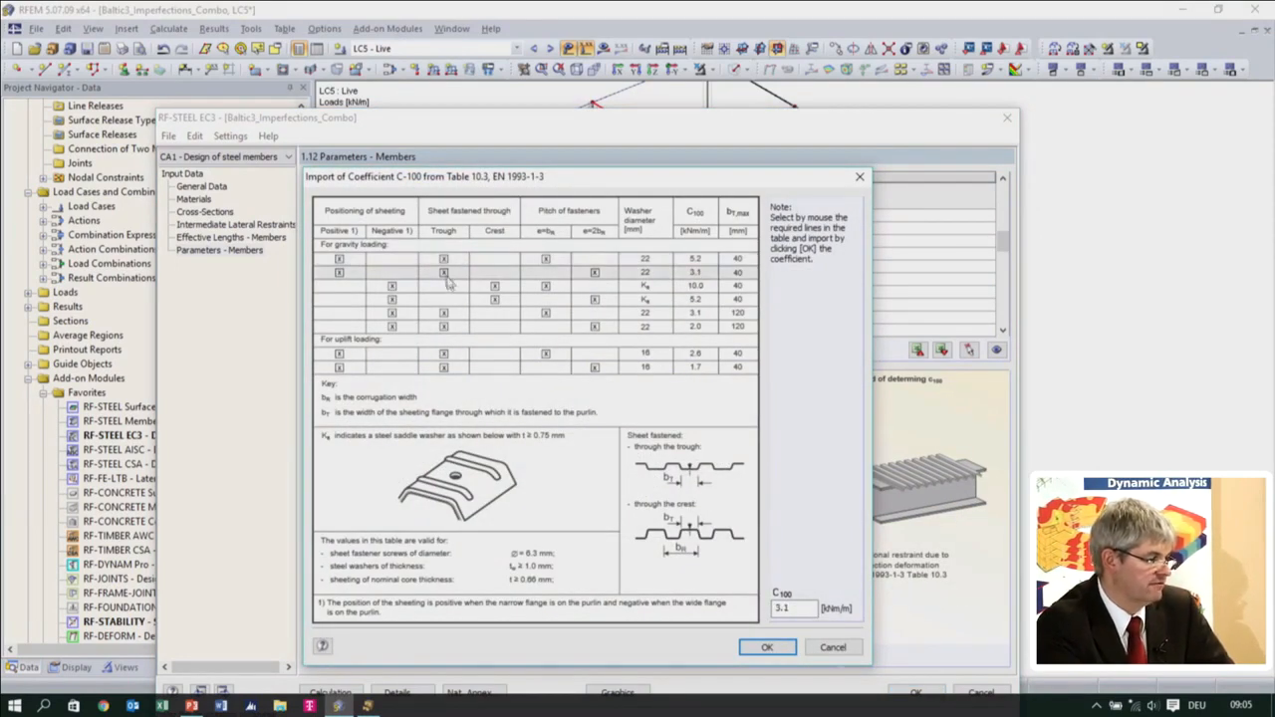
left_click(765, 648)
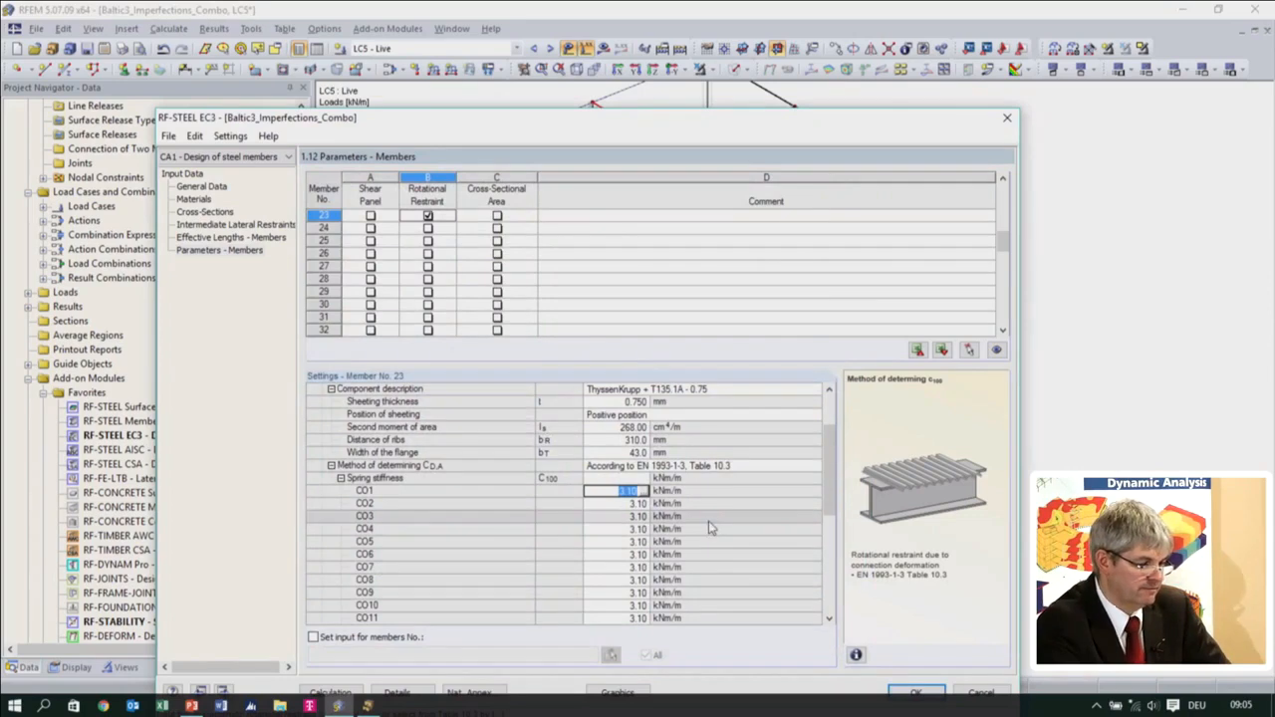
Set the beam spacing of member 23's rotational restraint to 5.500 m by picking it in the model
scroll(705, 527, "down", 7)
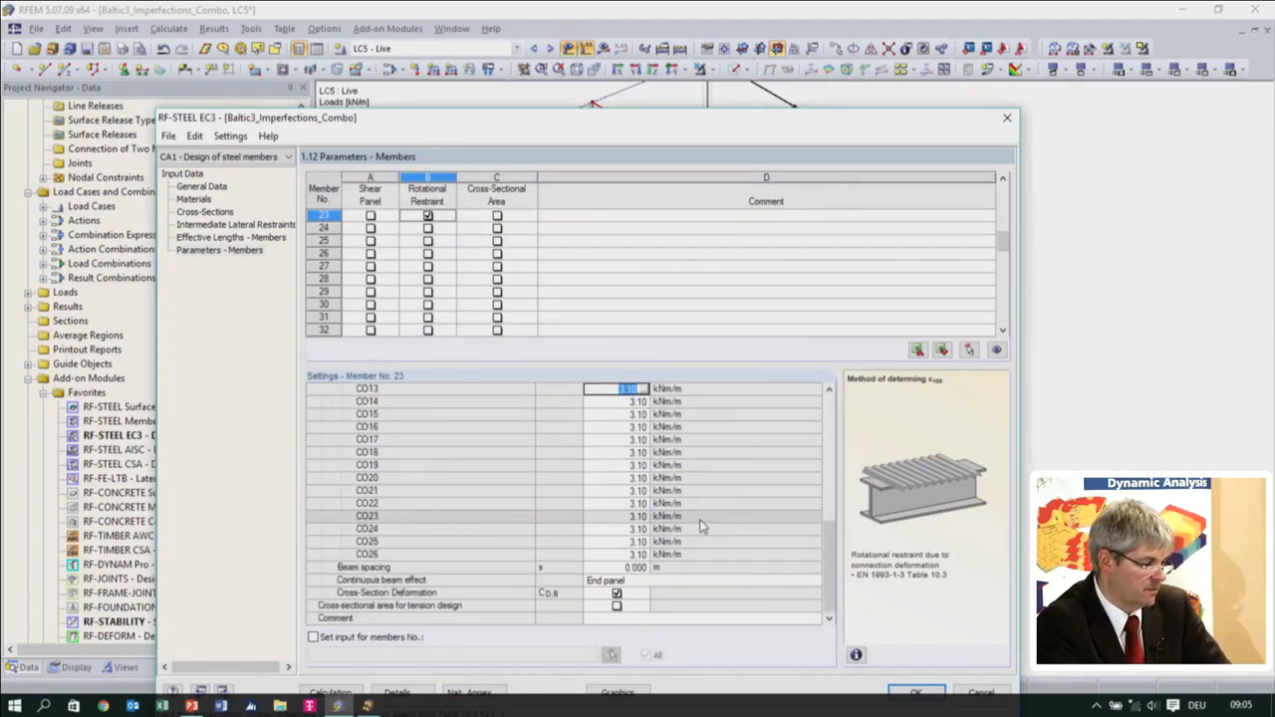
left_click(639, 568)
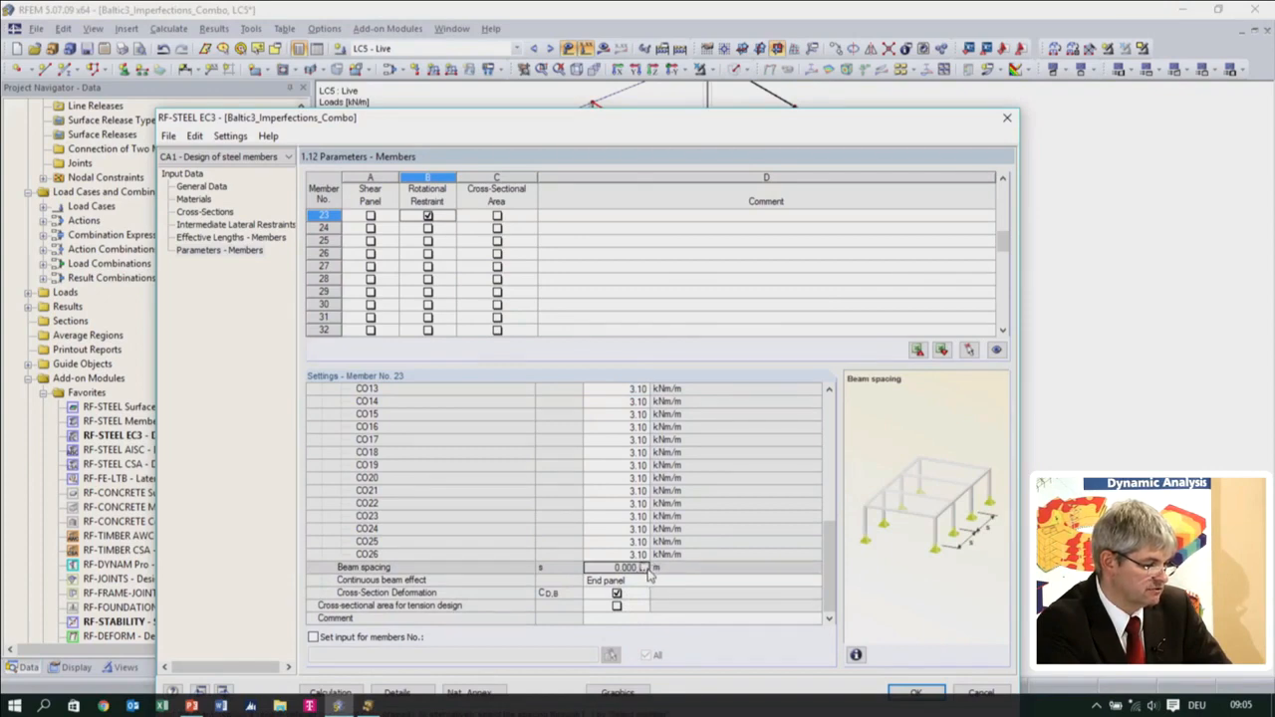
left_click(643, 568)
left_click(772, 204)
left_click(881, 157)
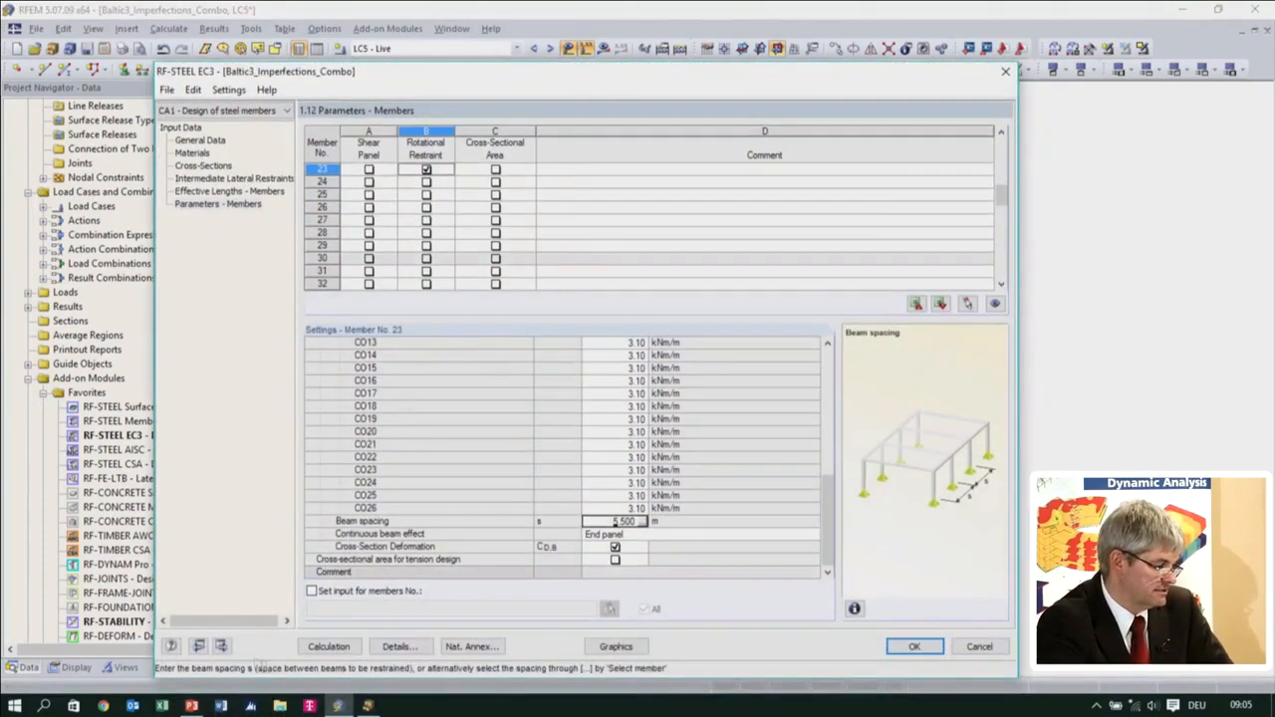
Calculate the steel design and examine the maximum design ratios of the cross-sections and the properties of HEA 200
left_click(314, 648)
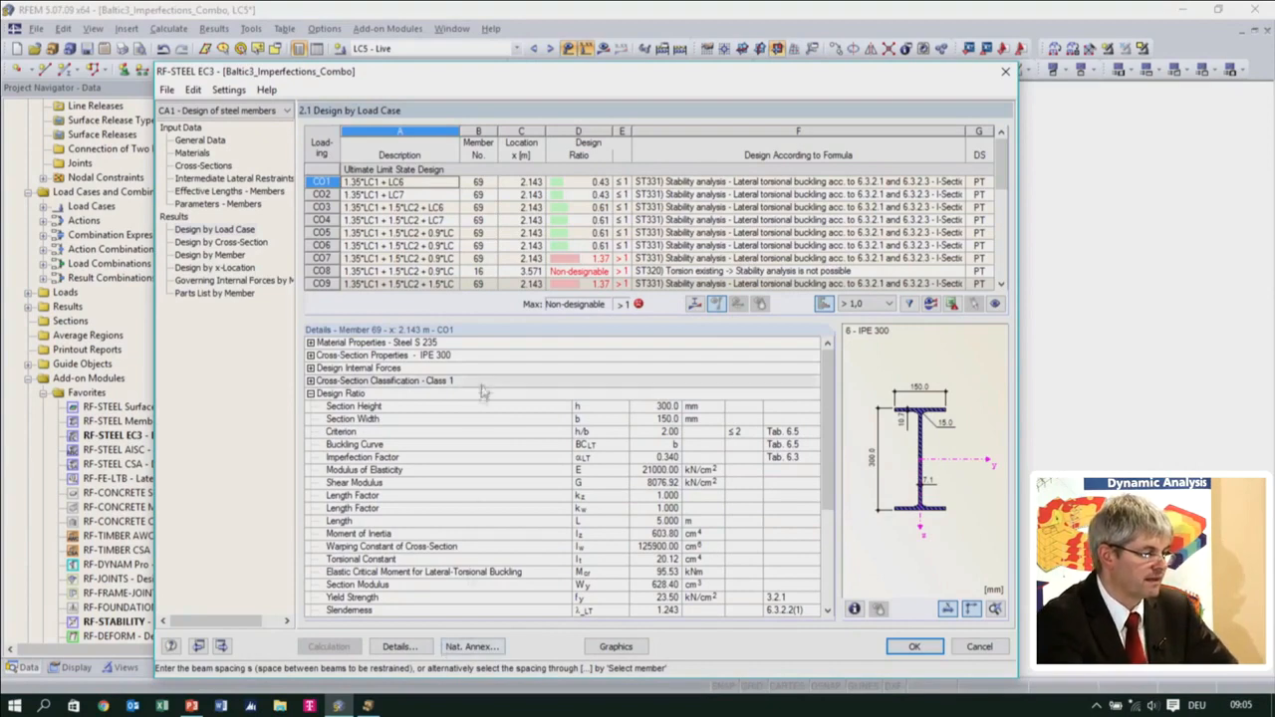
left_click(220, 167)
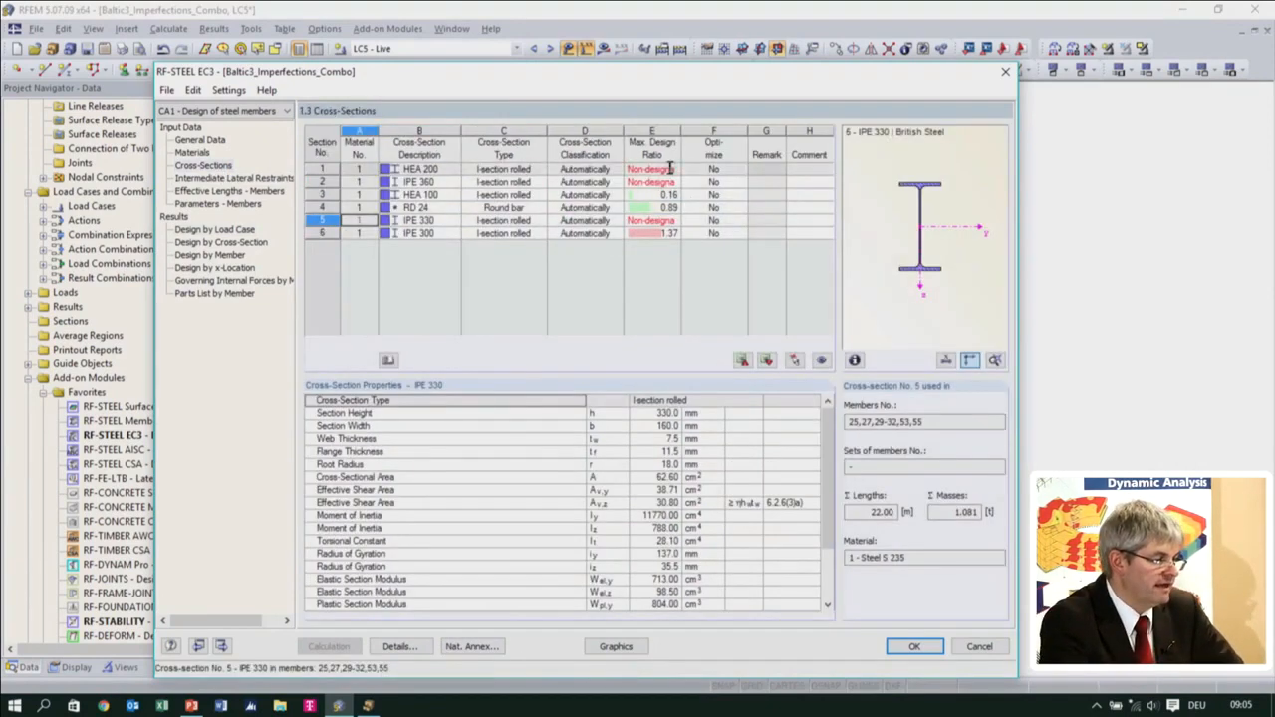
left_click(538, 172)
left_click(543, 182)
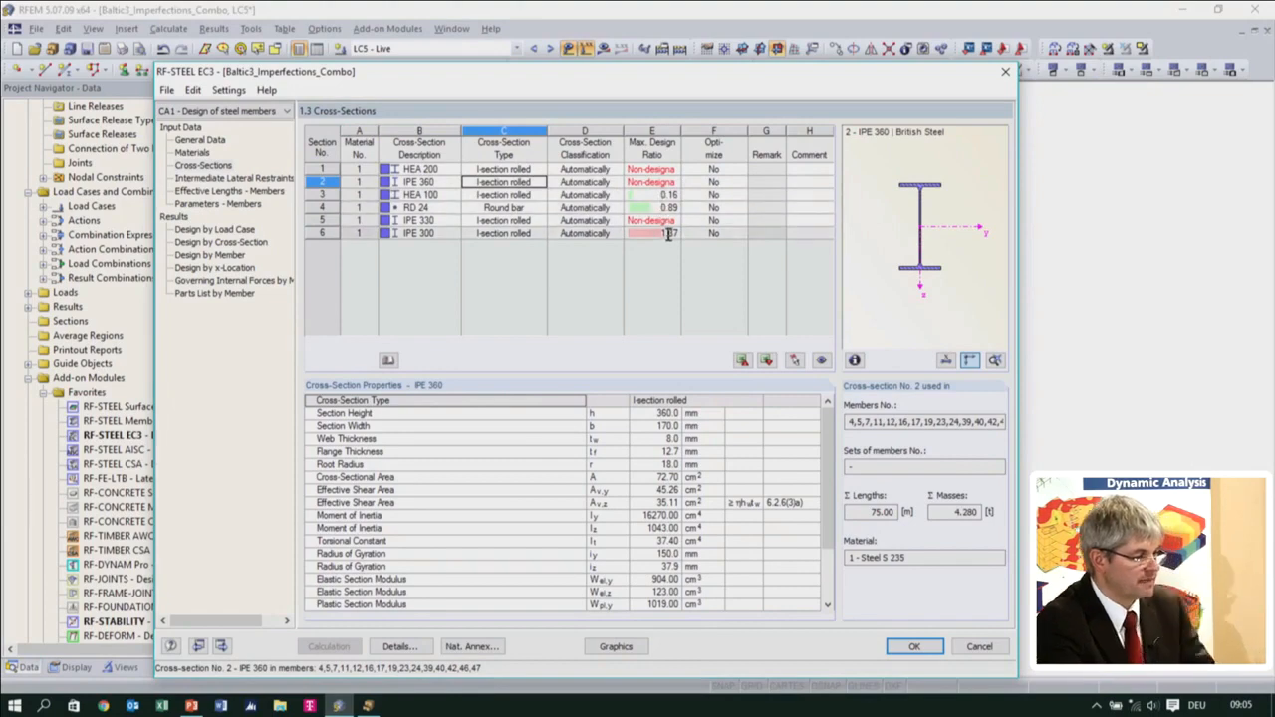
left_click(697, 170)
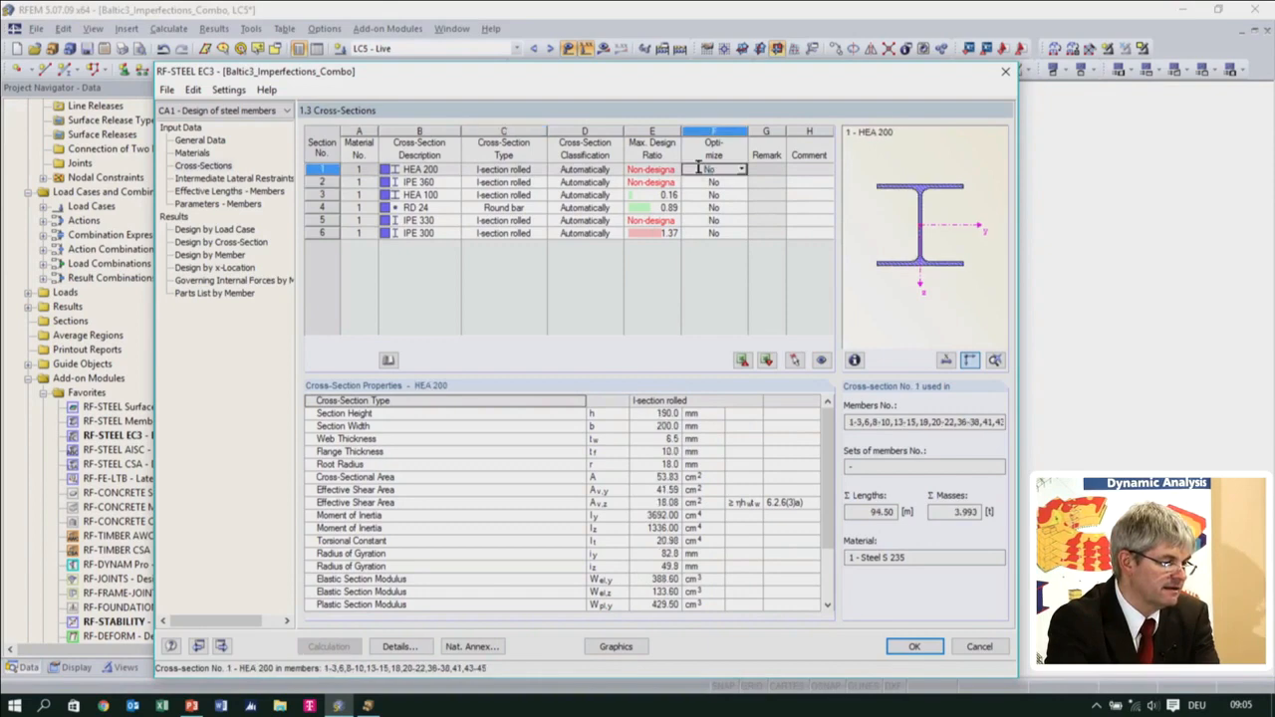
scroll(658, 589, "down", 2)
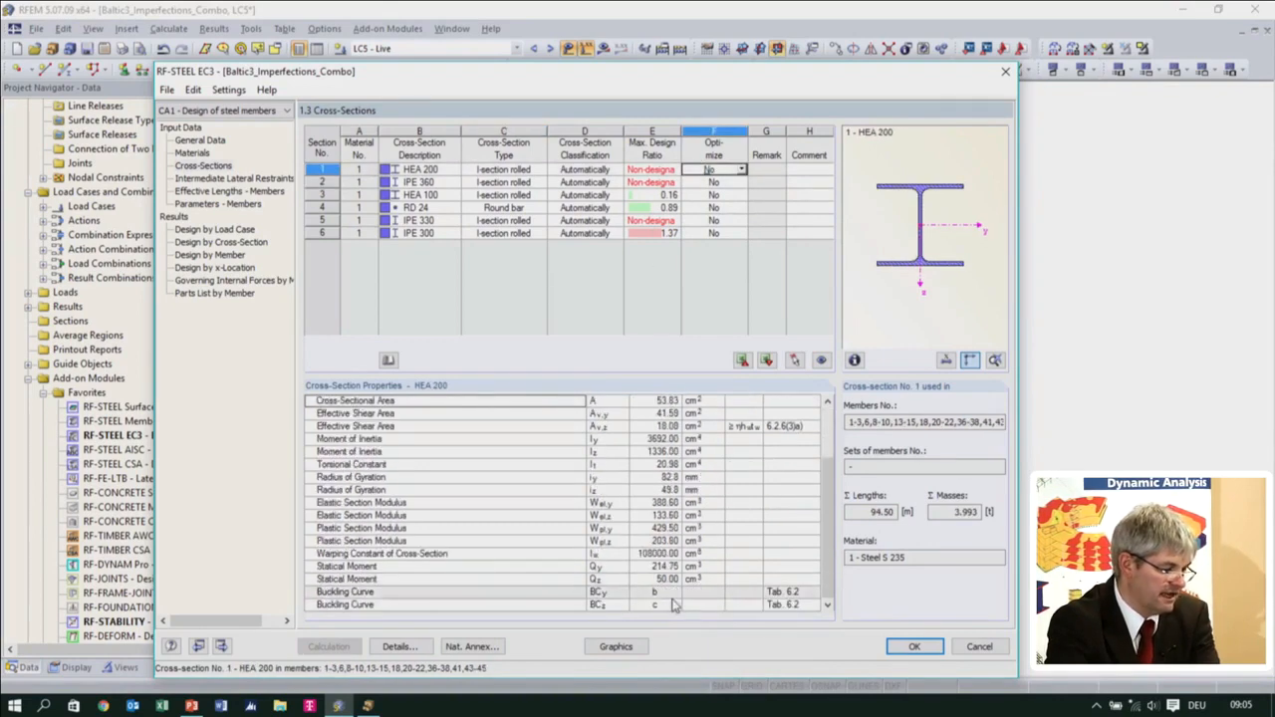
scroll(670, 595, "up", 2)
scroll(670, 593, "down", 2)
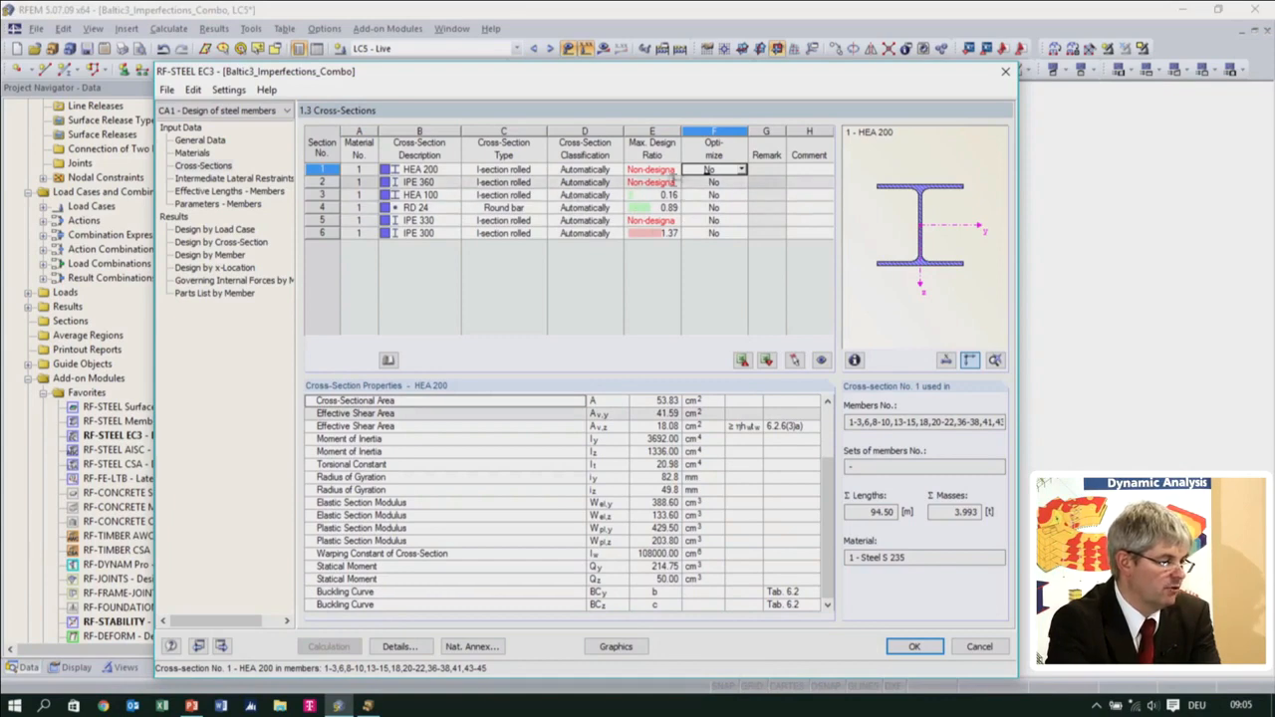
left_click(708, 170)
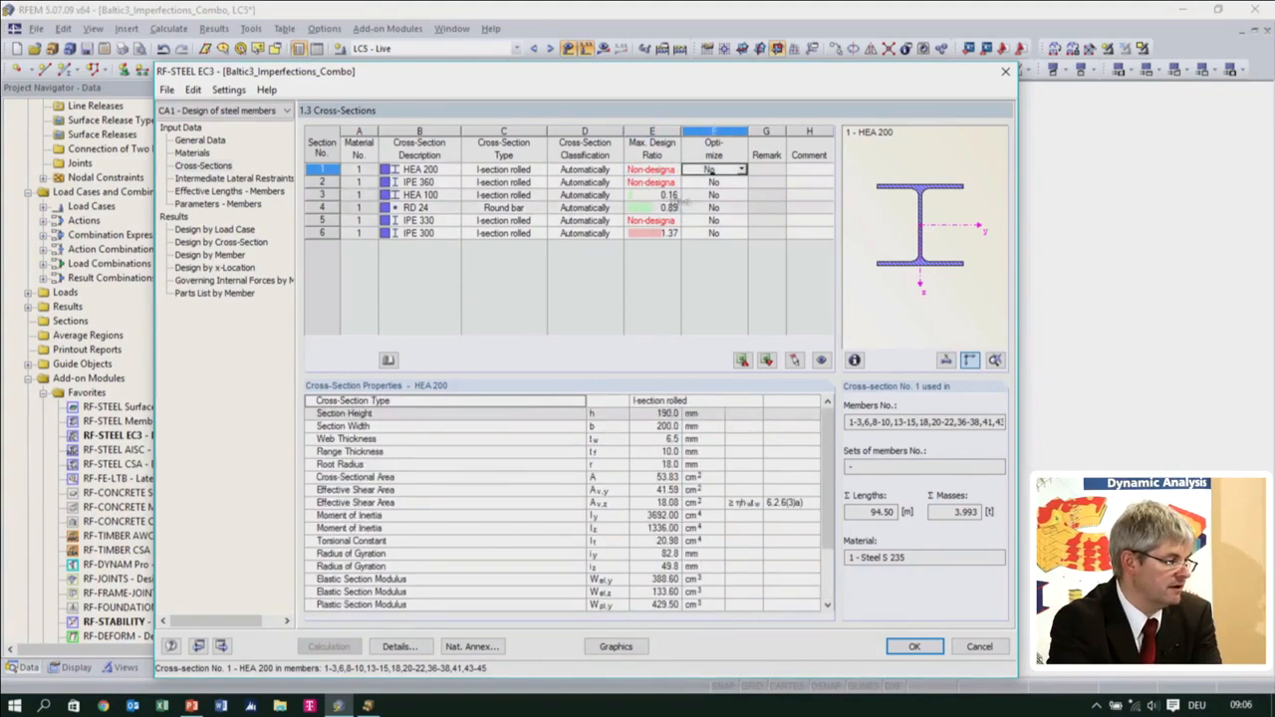
In the stability design details, set the limit shear stress ratio for cross-sections with torsion to 0.1
left_click(400, 647)
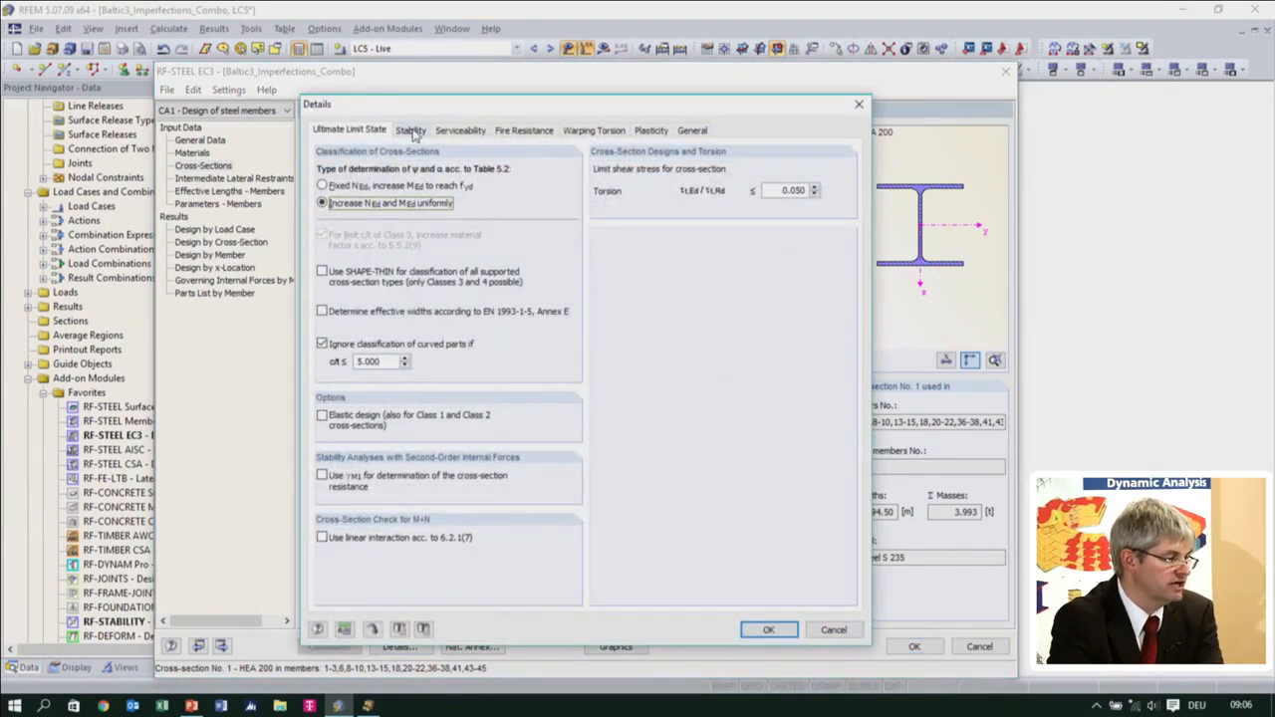
left_click(411, 130)
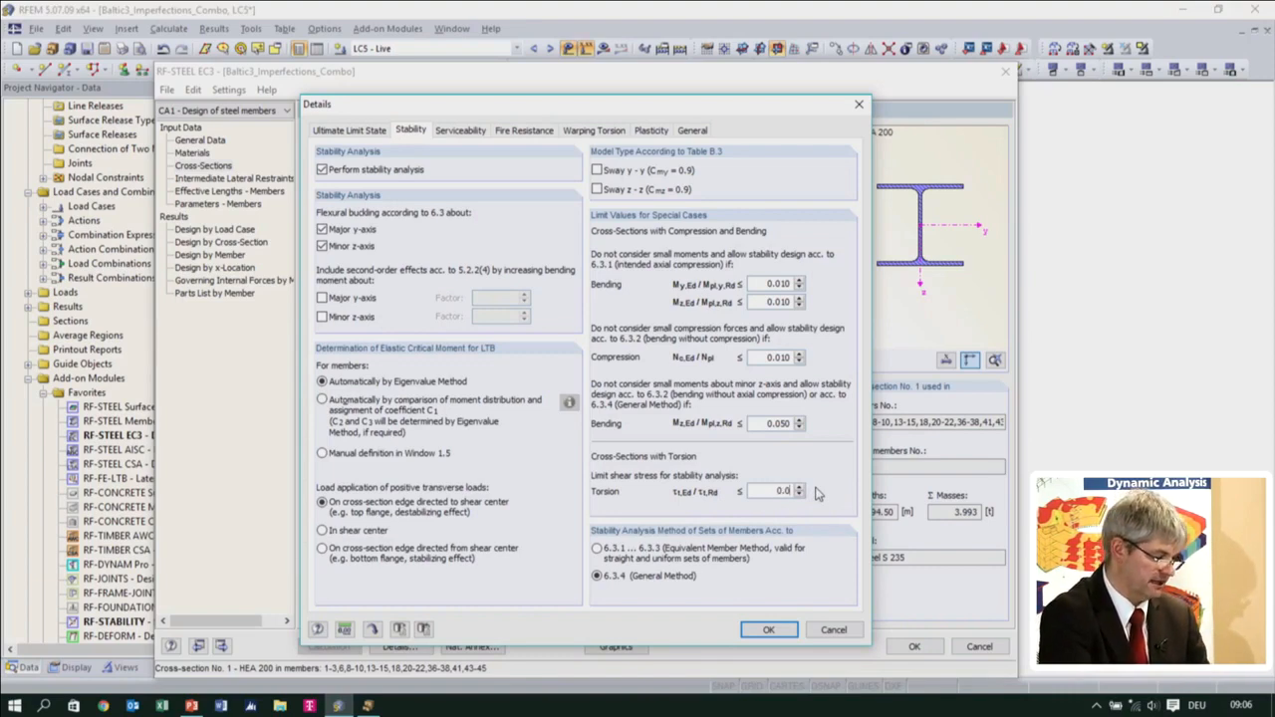
type("1")
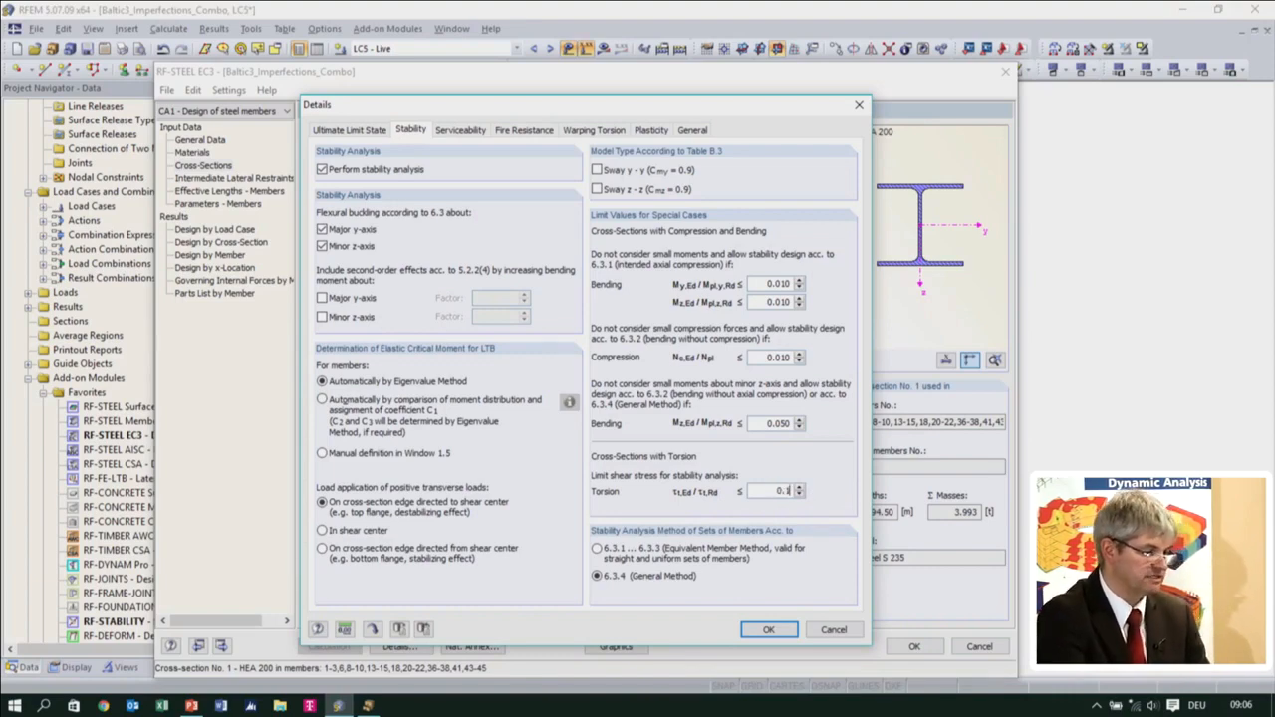
left_click(749, 630)
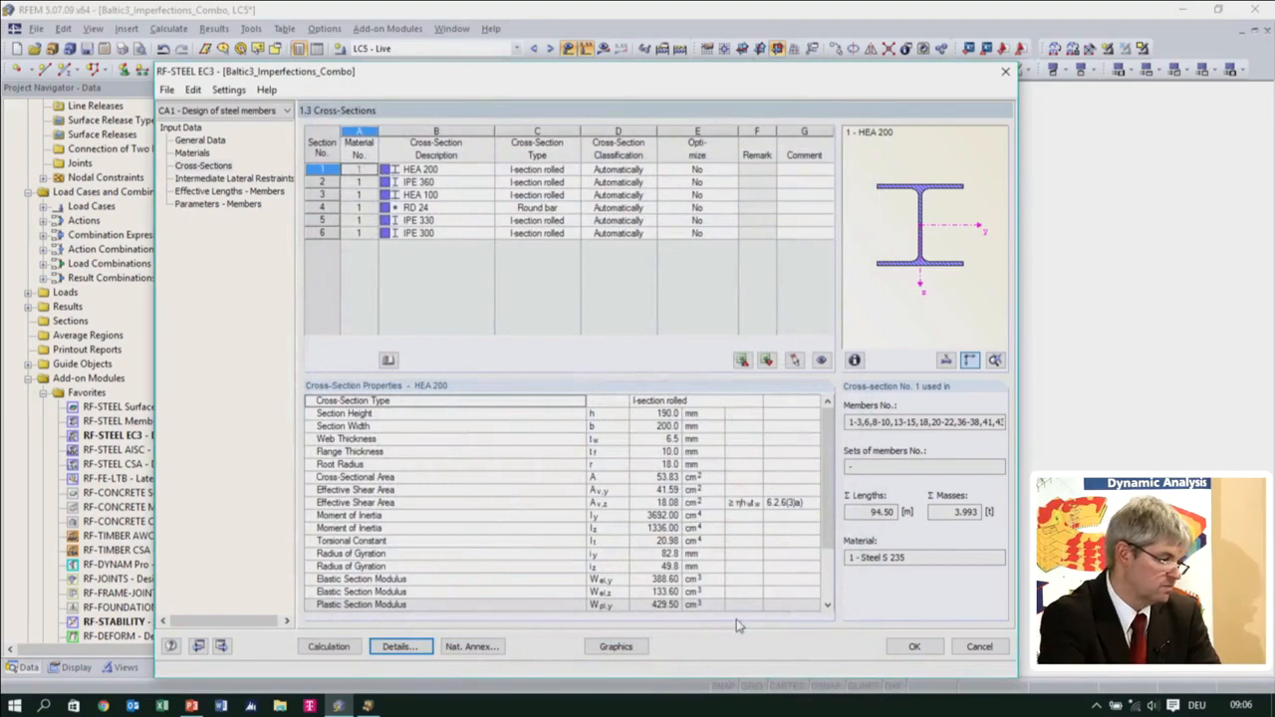
Recalculate the steel design and check the CO7 result and the design ratios of HEA 200 and IPE 300
left_click(329, 646)
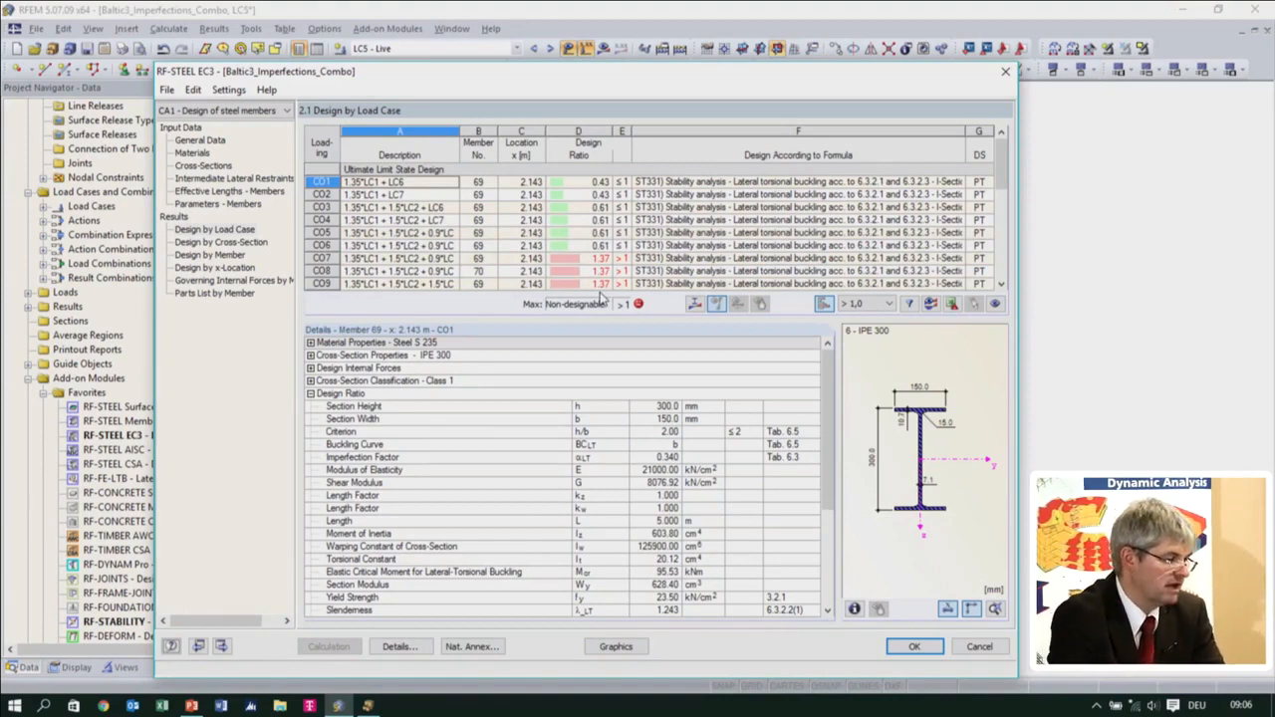
left_click(588, 258)
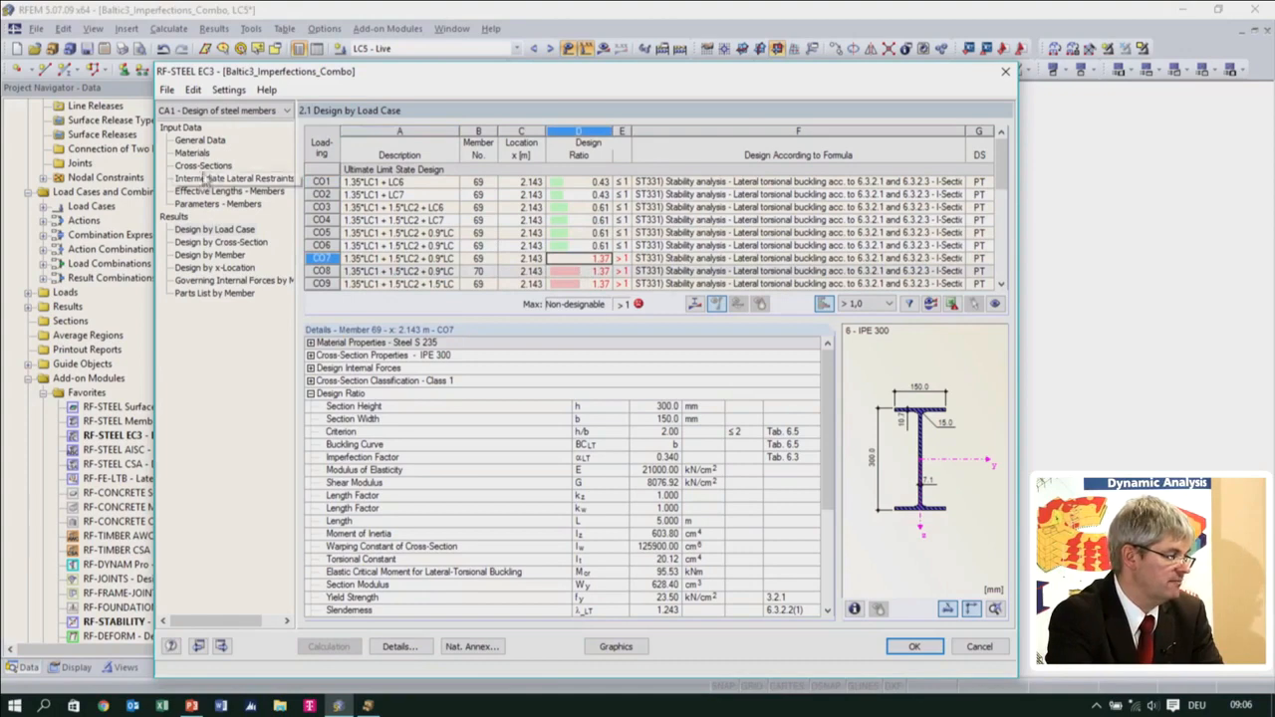
left_click(203, 165)
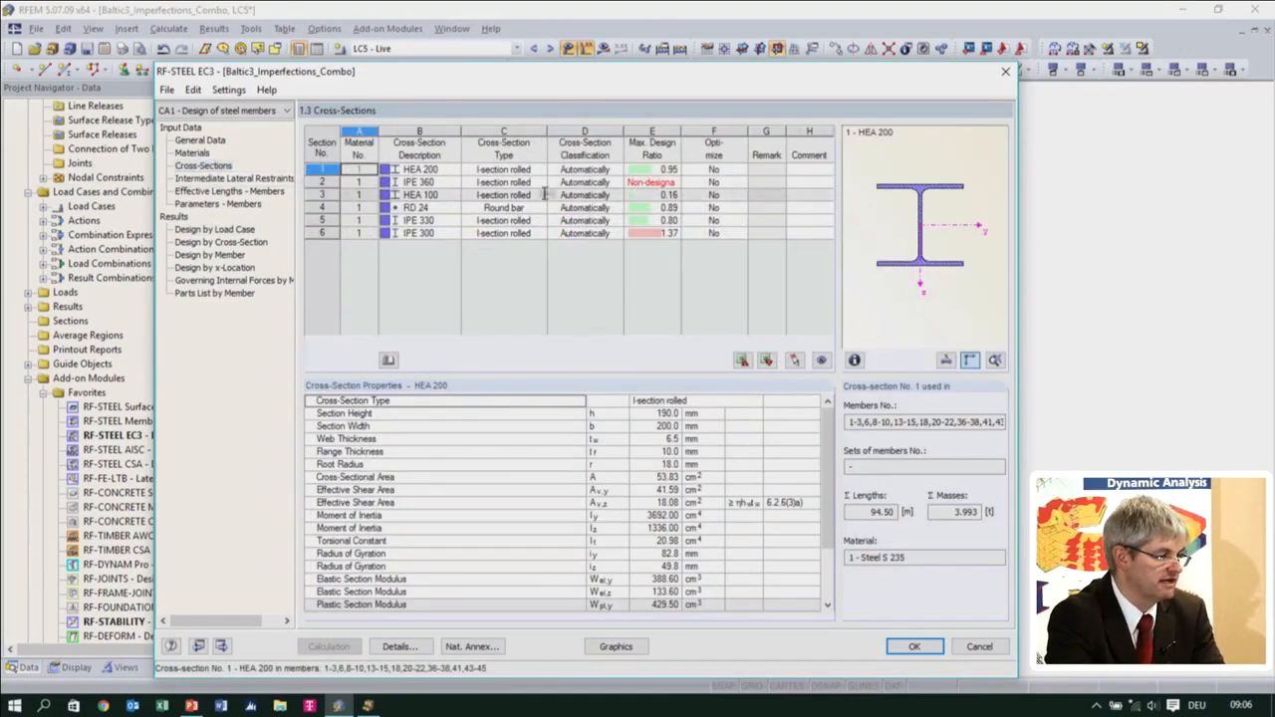
left_click(662, 169)
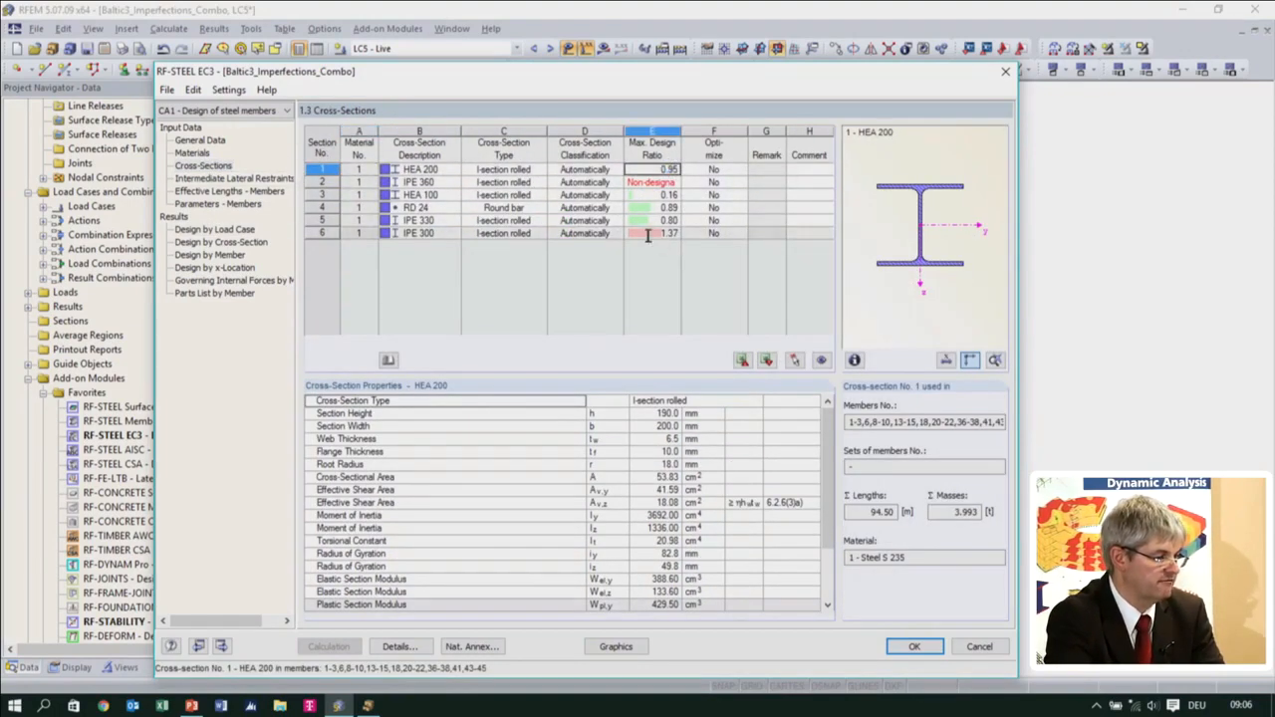
left_click(647, 233)
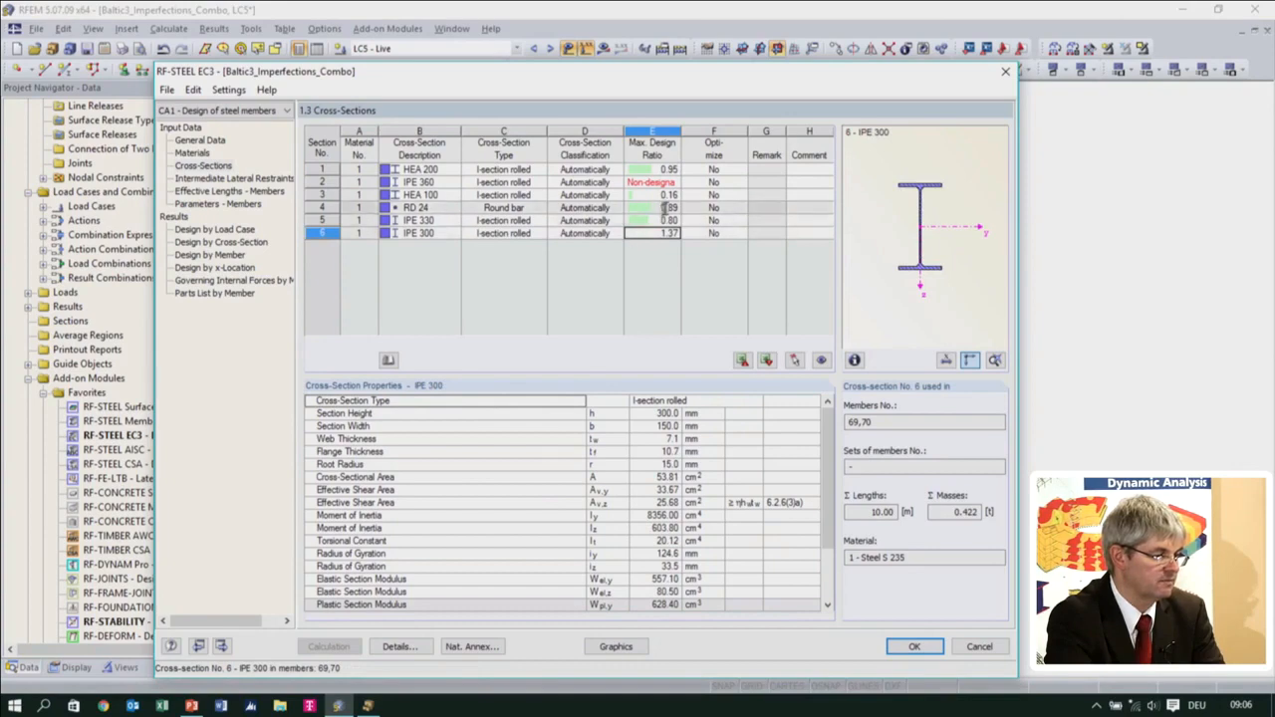
Optimize the IPE 360 cross-section from its current row, recalculate the steel design and check its updated entry
left_click(456, 183)
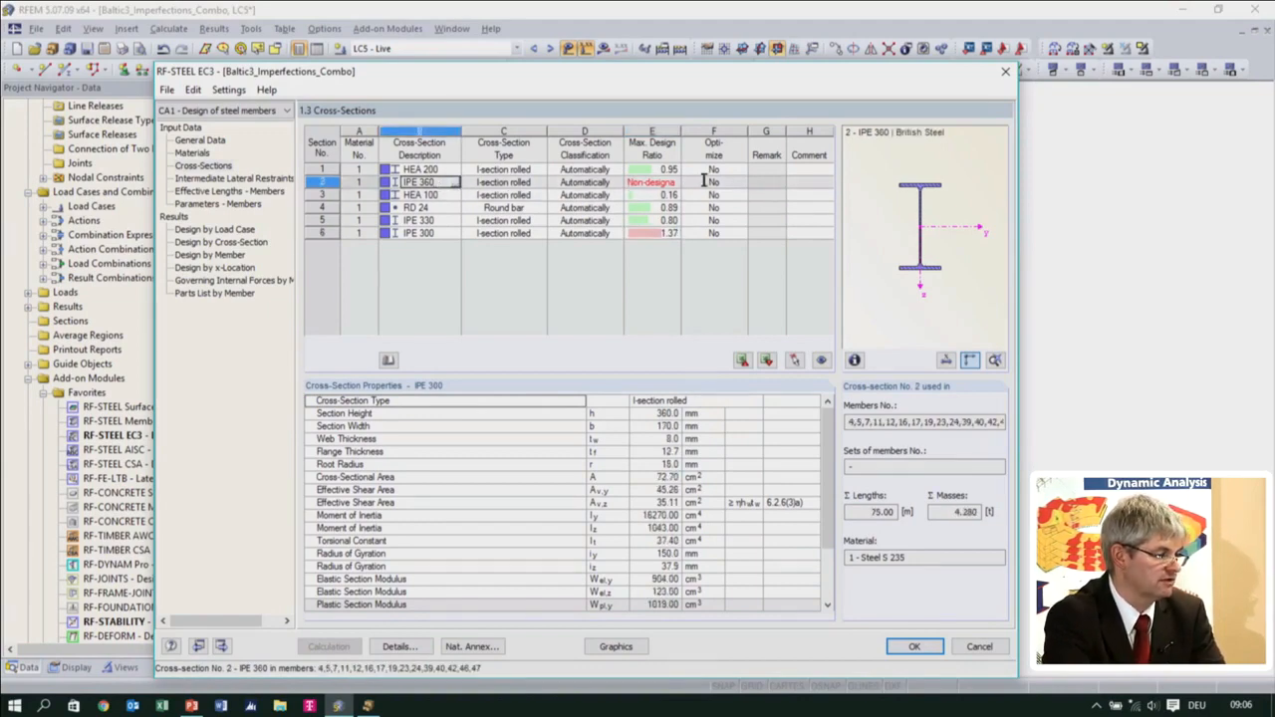
left_click(727, 183)
left_click(742, 184)
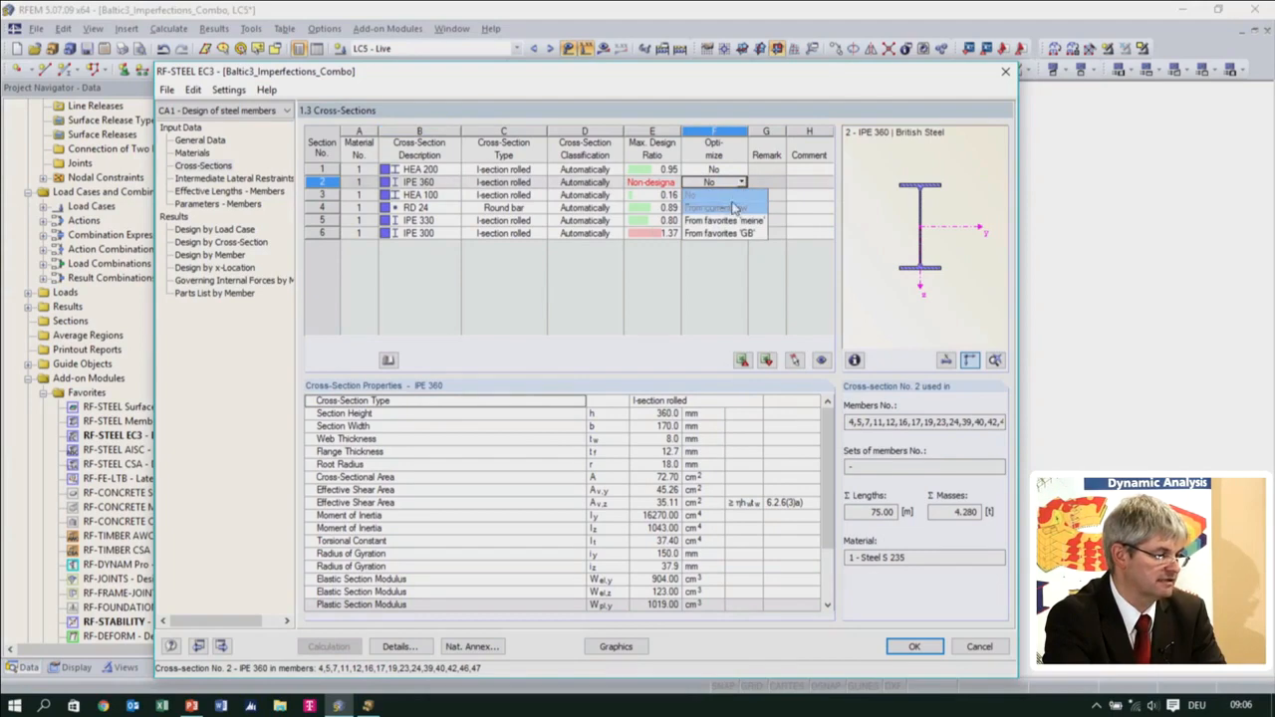
left_click(719, 208)
left_click(329, 646)
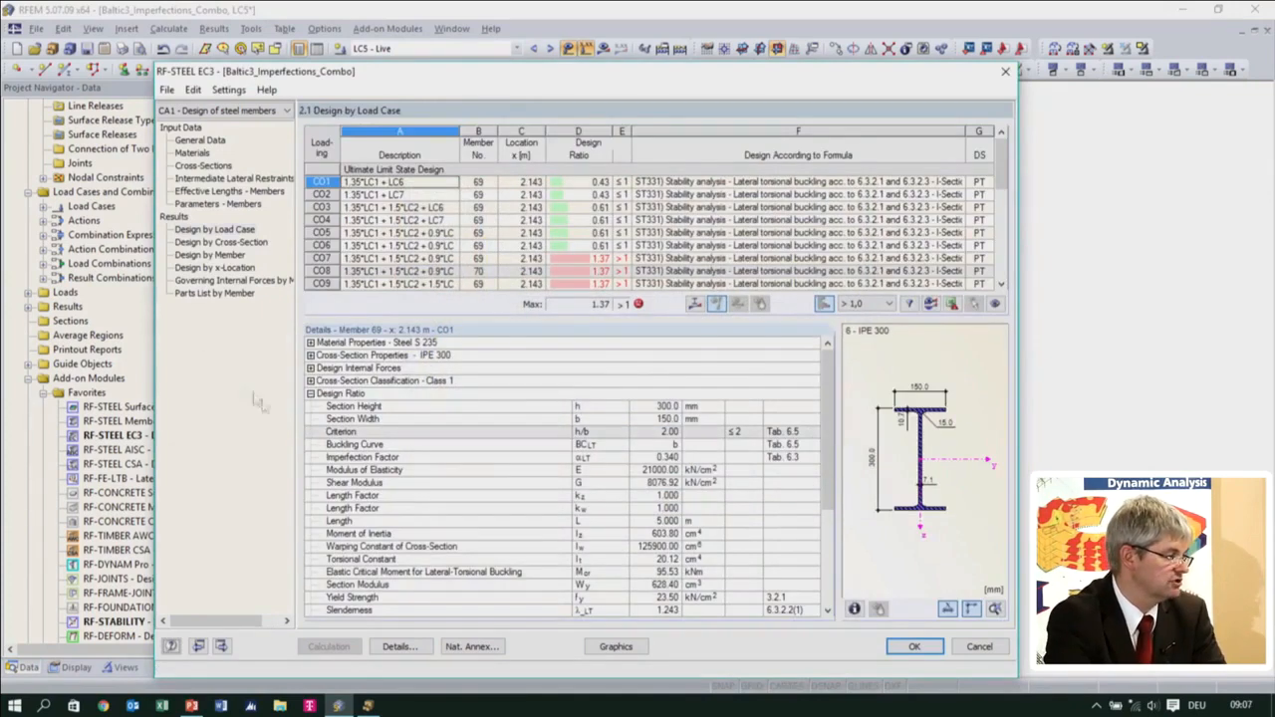
left_click(203, 165)
left_click(435, 181)
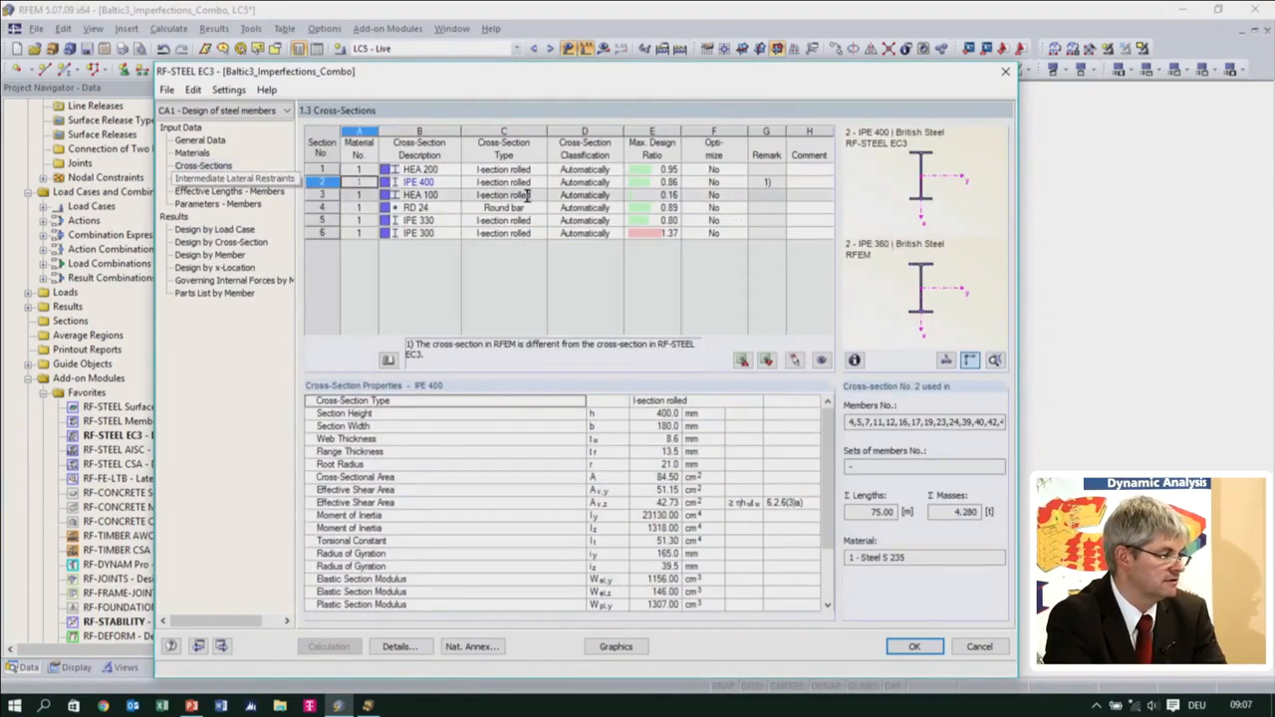
left_click(435, 181)
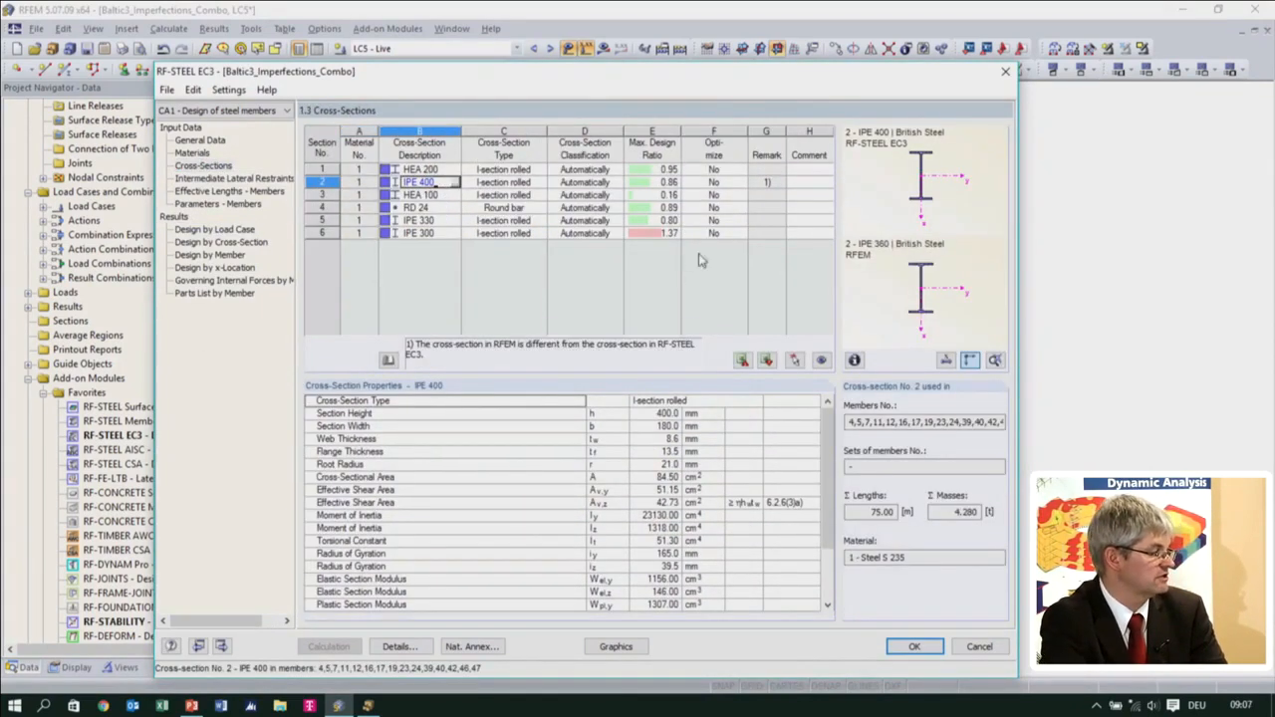
Set the IPE 300 cross-section to be optimized from its current row and recalculate the steel design
left_click(652, 233)
left_click_drag(641, 70, 651, 167)
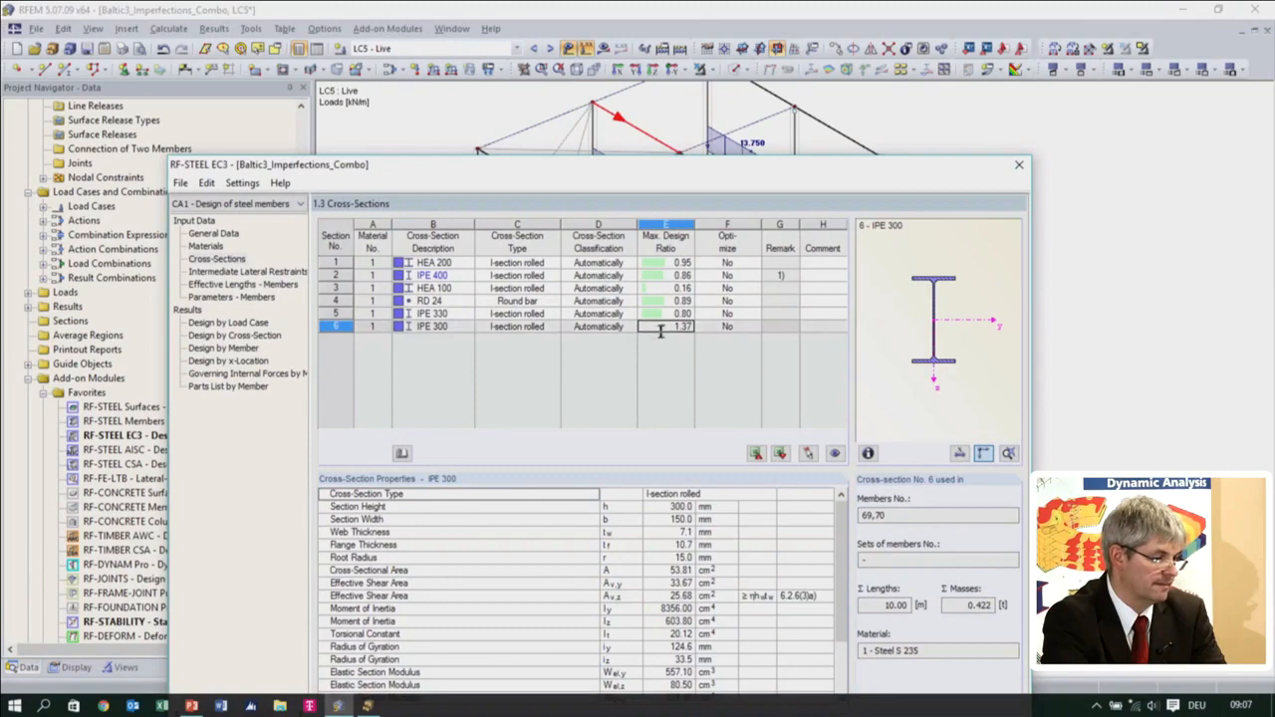
left_click(713, 330)
left_click(754, 327)
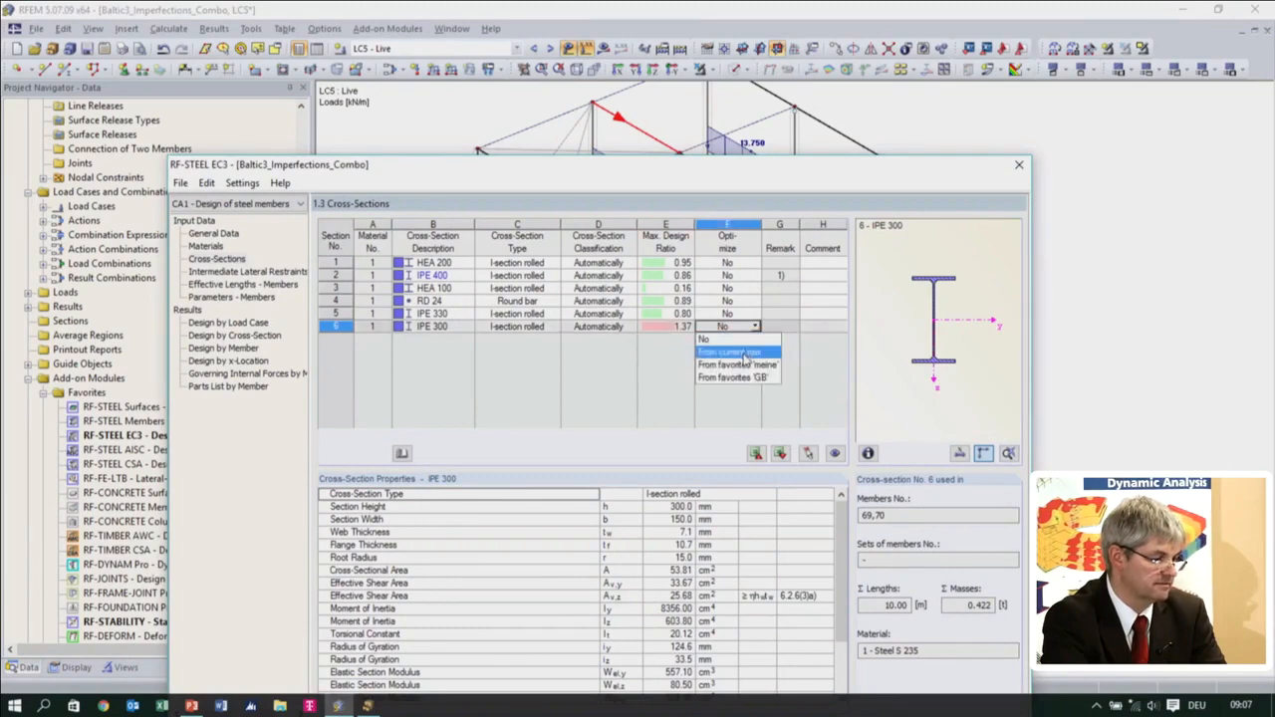
left_click(727, 348)
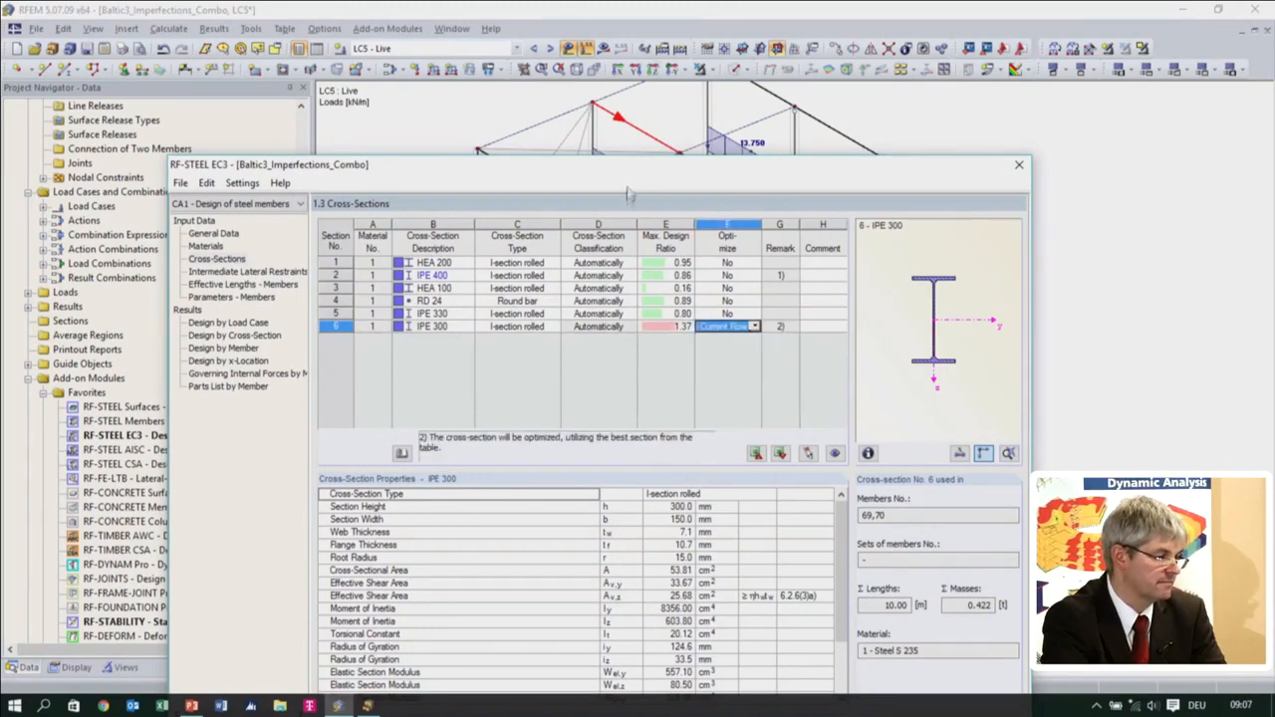
left_click_drag(617, 165, 618, 36)
left_click(339, 612)
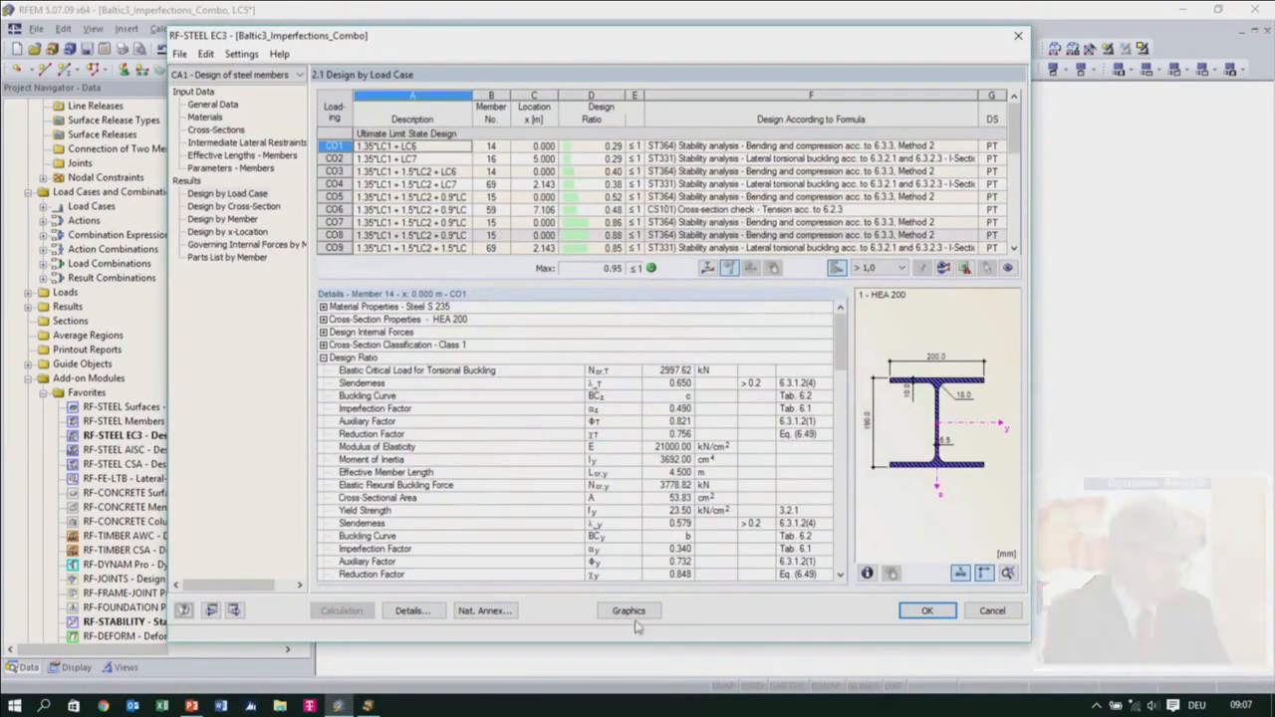
Display the RF-STEEL EC3 CA1 design ratios on the model and show the members as solid profiles
left_click(922, 614)
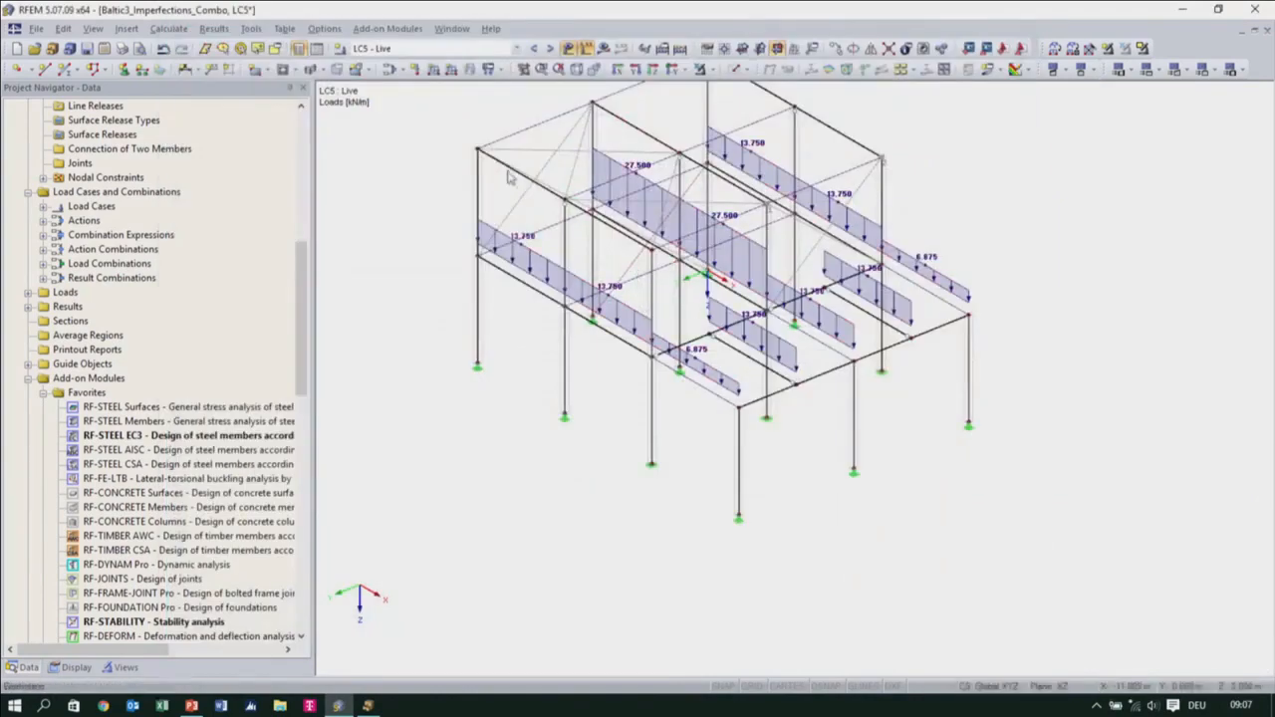
left_click(517, 48)
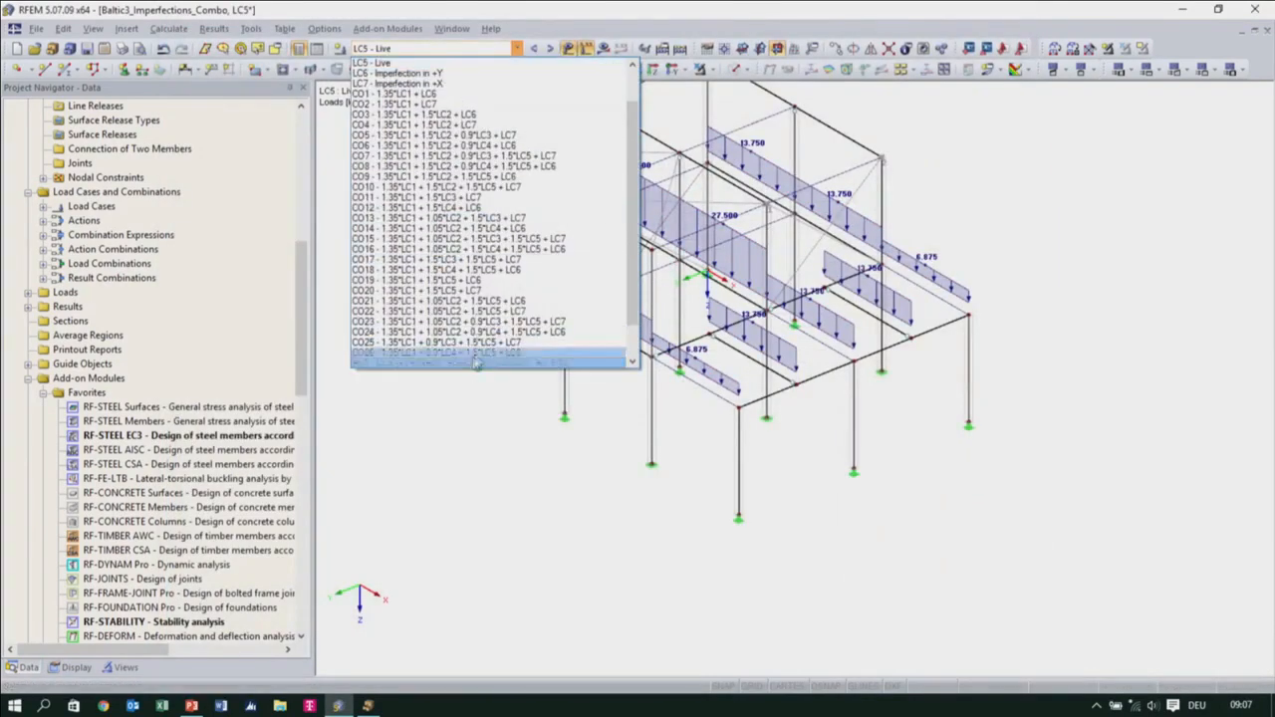
scroll(476, 261, "down", 2)
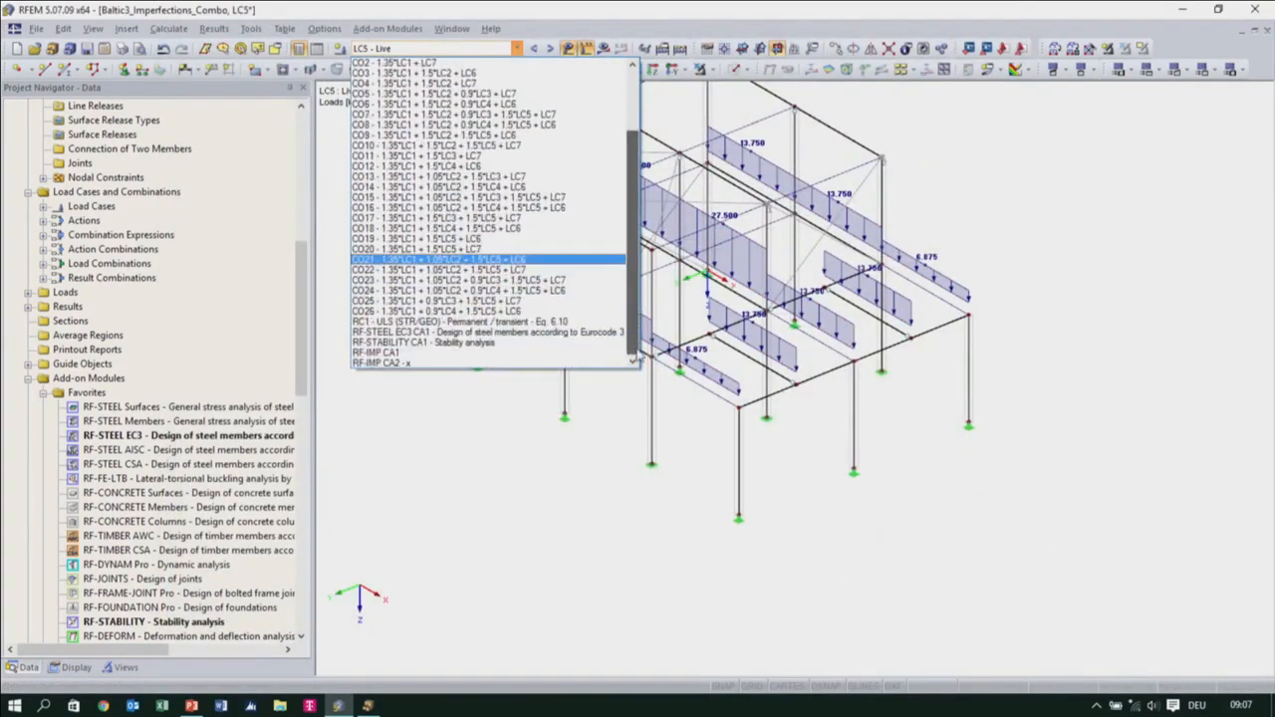
left_click(486, 332)
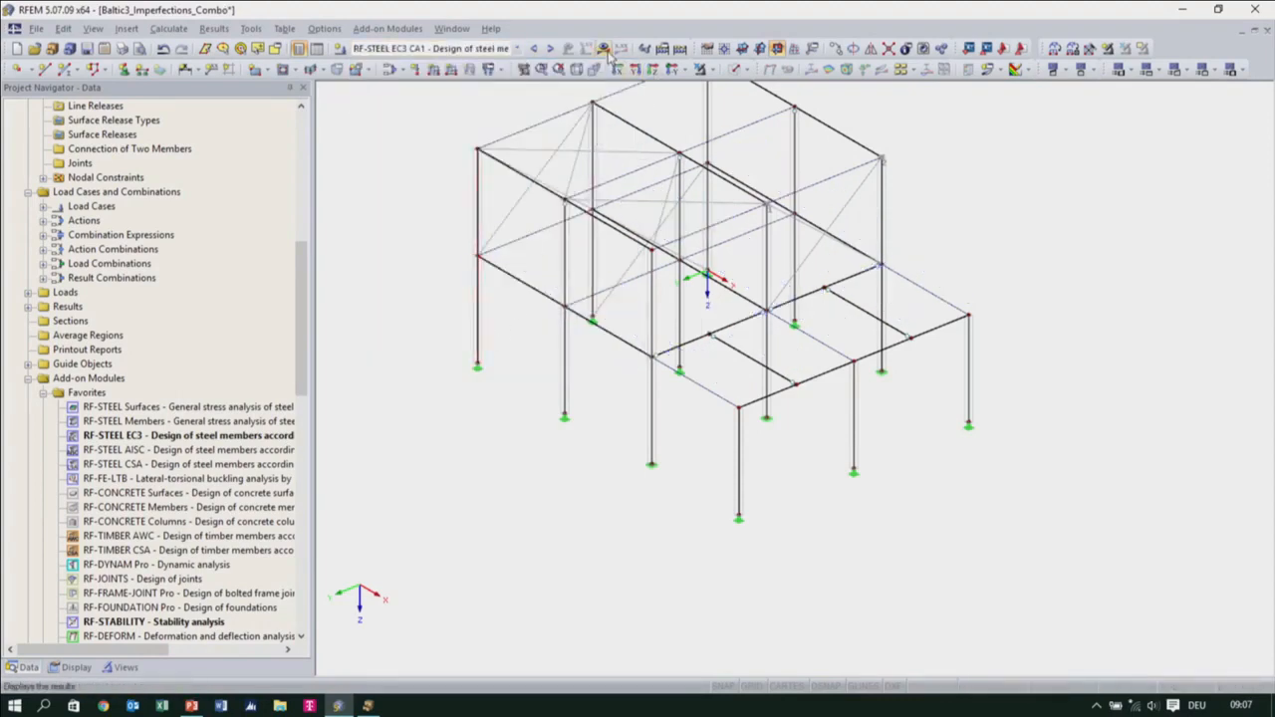
middle_click_drag(704, 484, 773, 463, "ctrl")
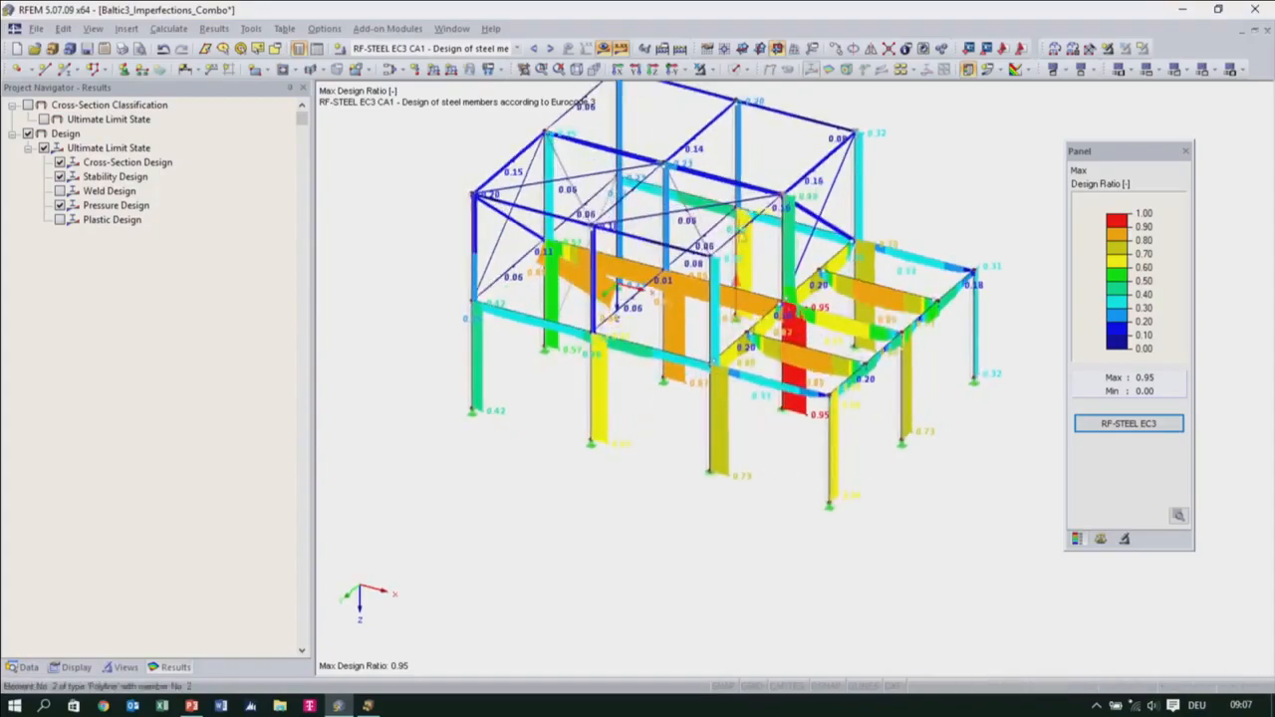
scroll(737, 193, "up", 3)
scroll(737, 189, "up", 3)
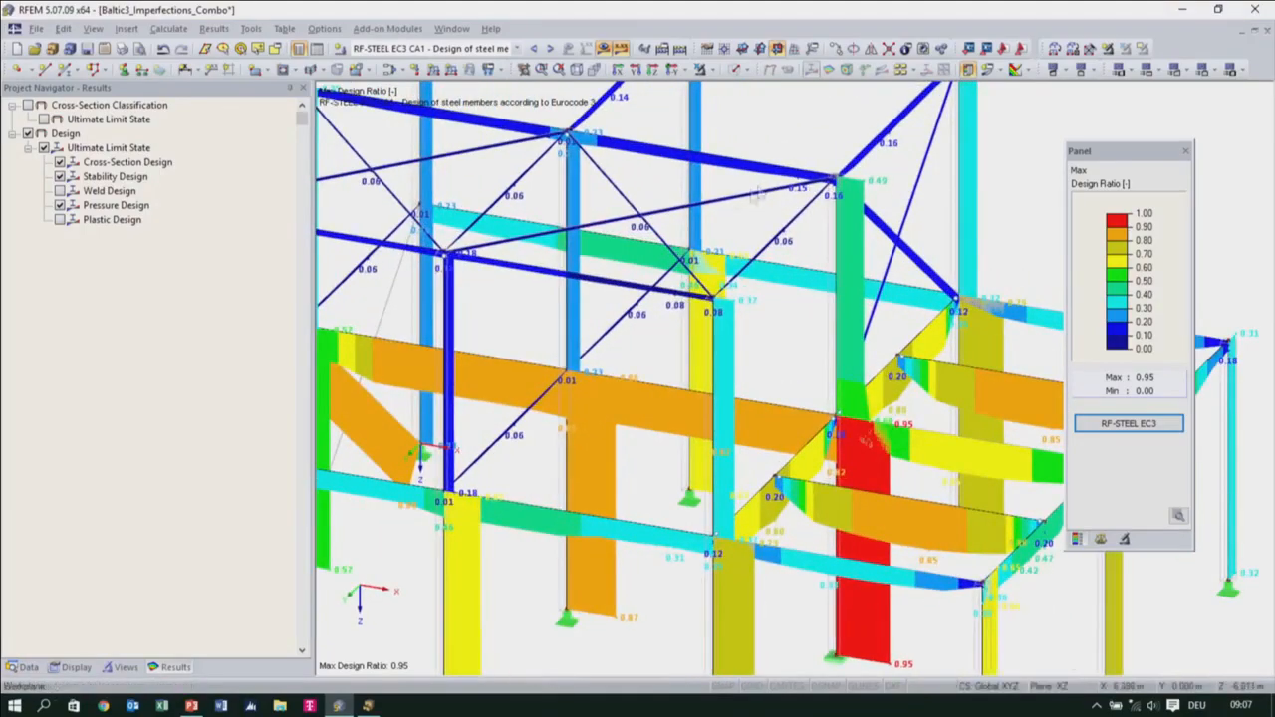
middle_click_drag(573, 278, 689, 389)
middle_click_drag(765, 304, 840, 237, "ctrl")
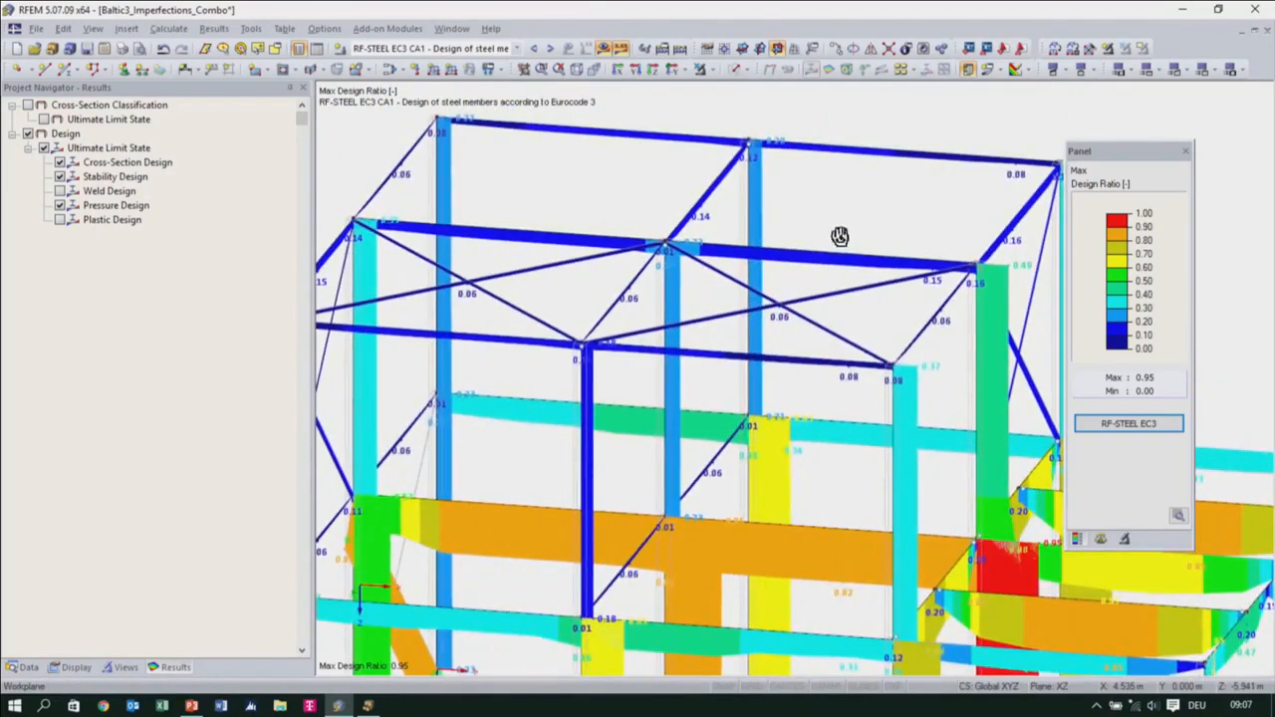
left_click(734, 69)
middle_click_drag(837, 456, 841, 369, "ctrl")
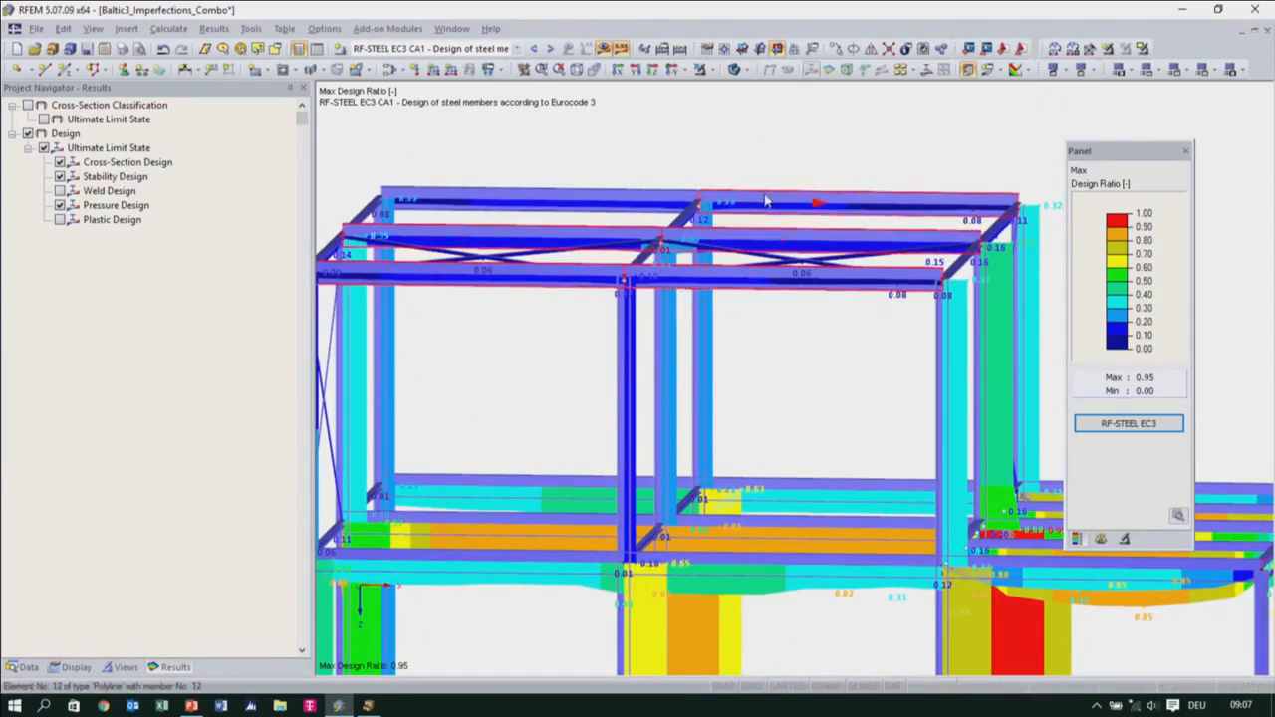
Assign a new IPE 200 cross-section in Steel S 235 to roof members 11, 12, 23, 24, 46 and 47
double_click(642, 199)
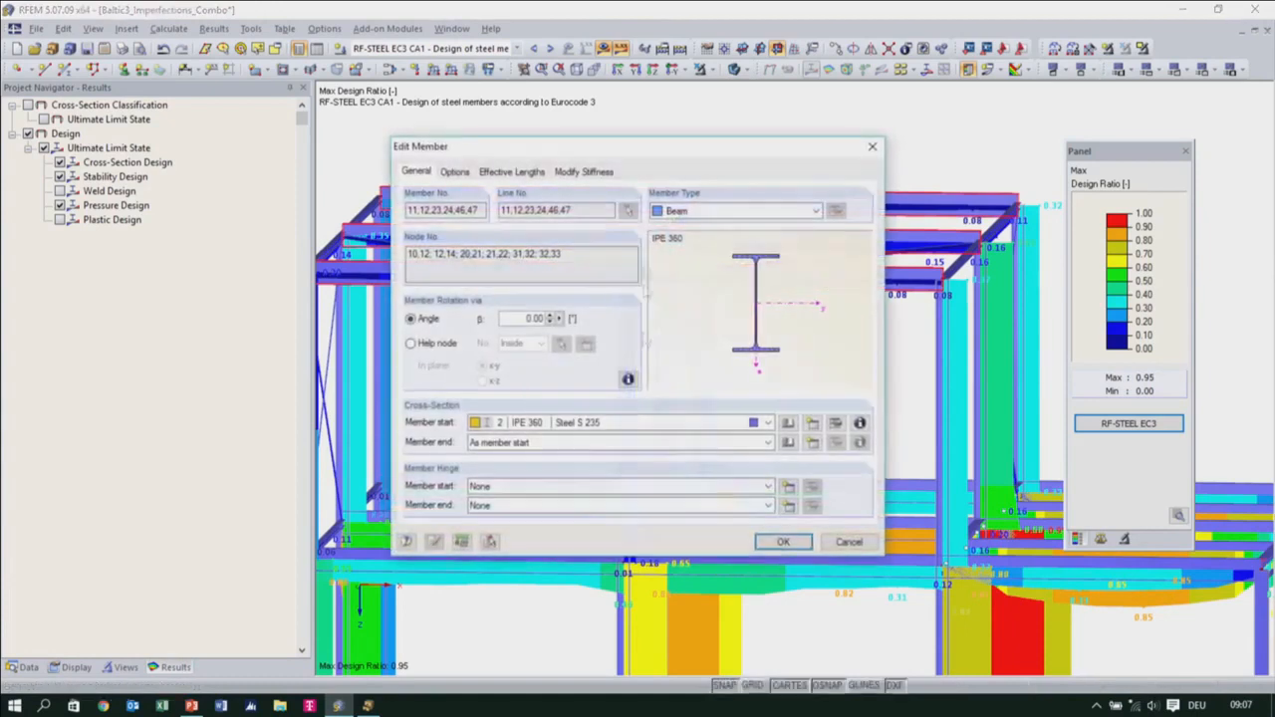
left_click(813, 430)
left_click(704, 156)
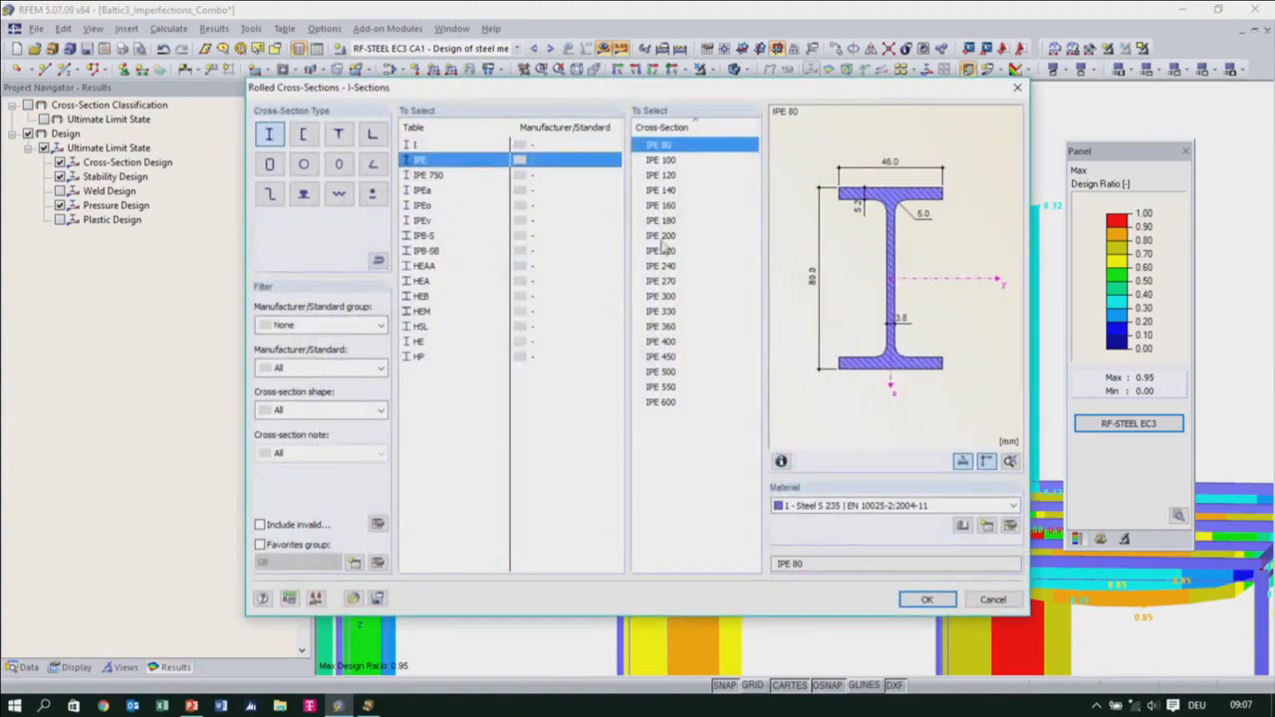
left_click(662, 239)
left_click(926, 598)
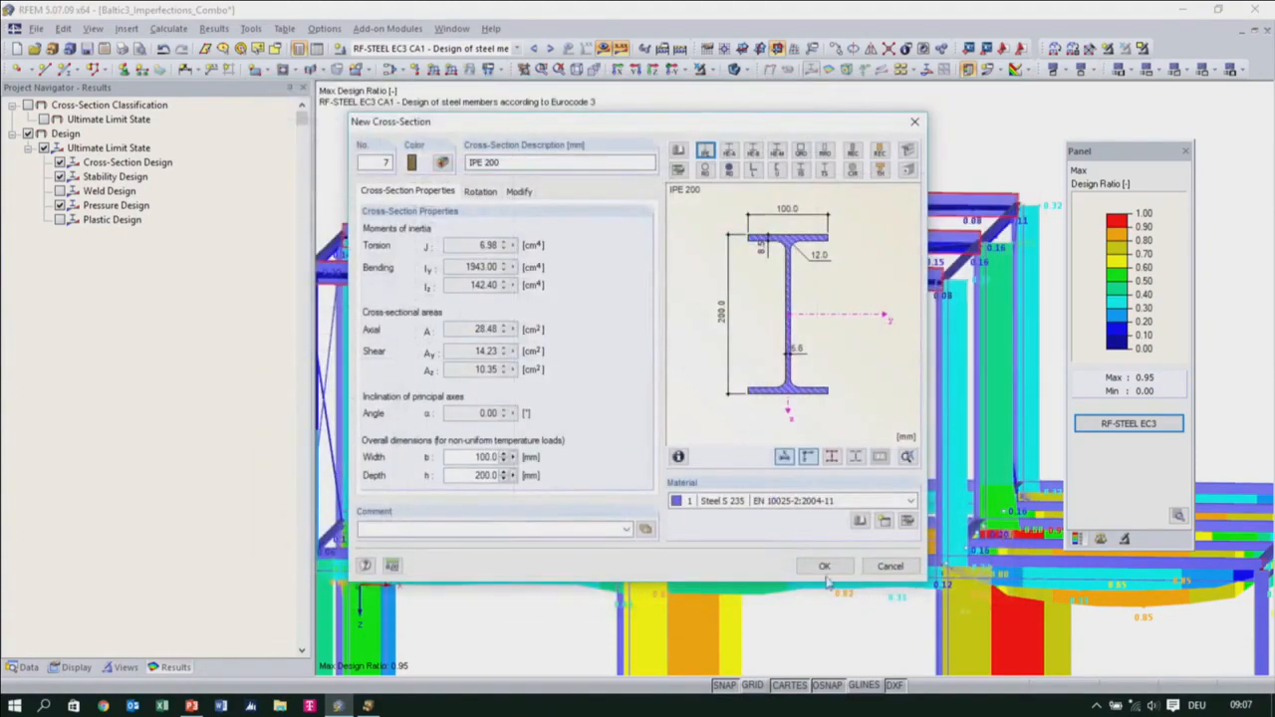
left_click(824, 567)
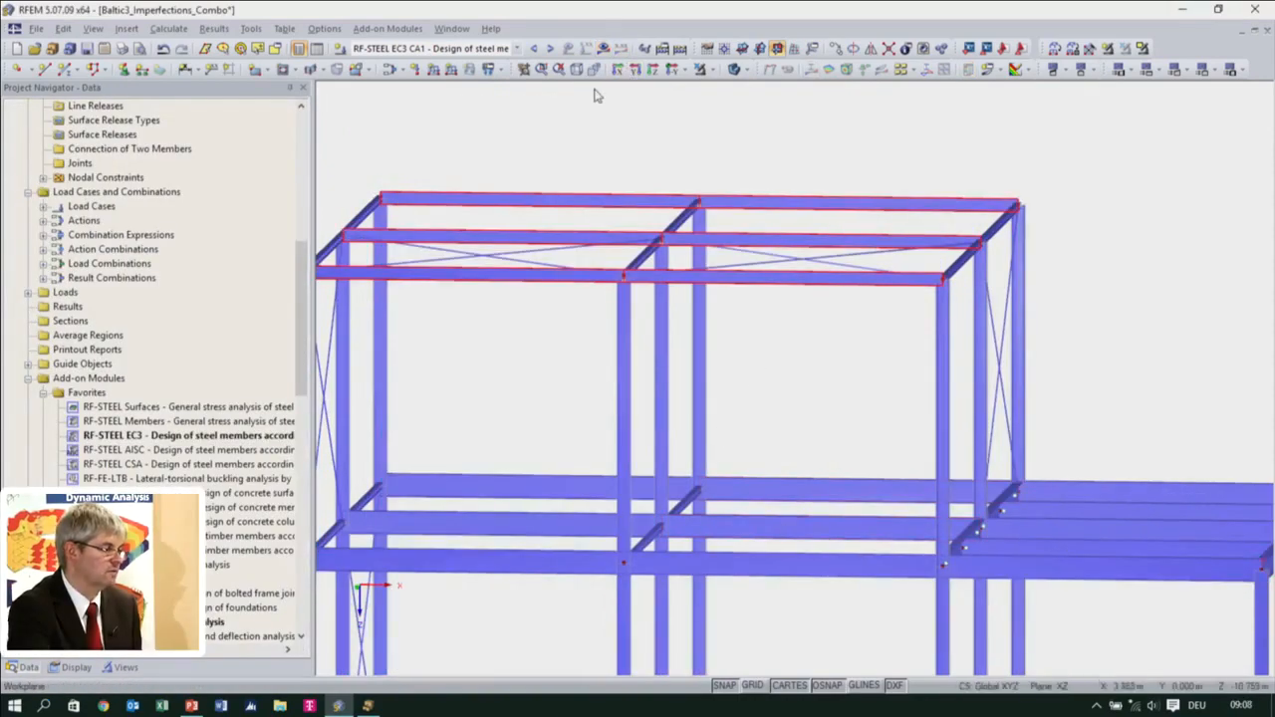
middle_click_drag(661, 386, 570, 371, "ctrl")
scroll(574, 372, "down", 2)
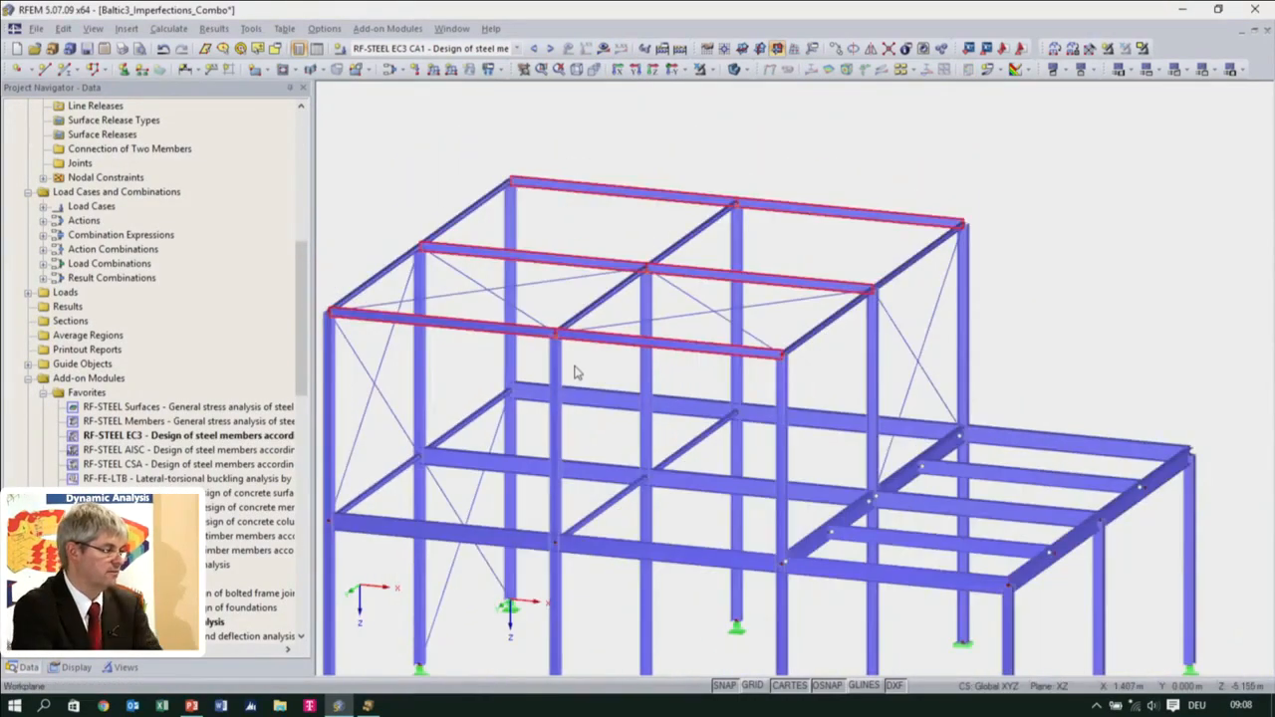
Reopen the RF-STEEL EC3 design case and export all of its cross-sections to RFEM
double_click(159, 435)
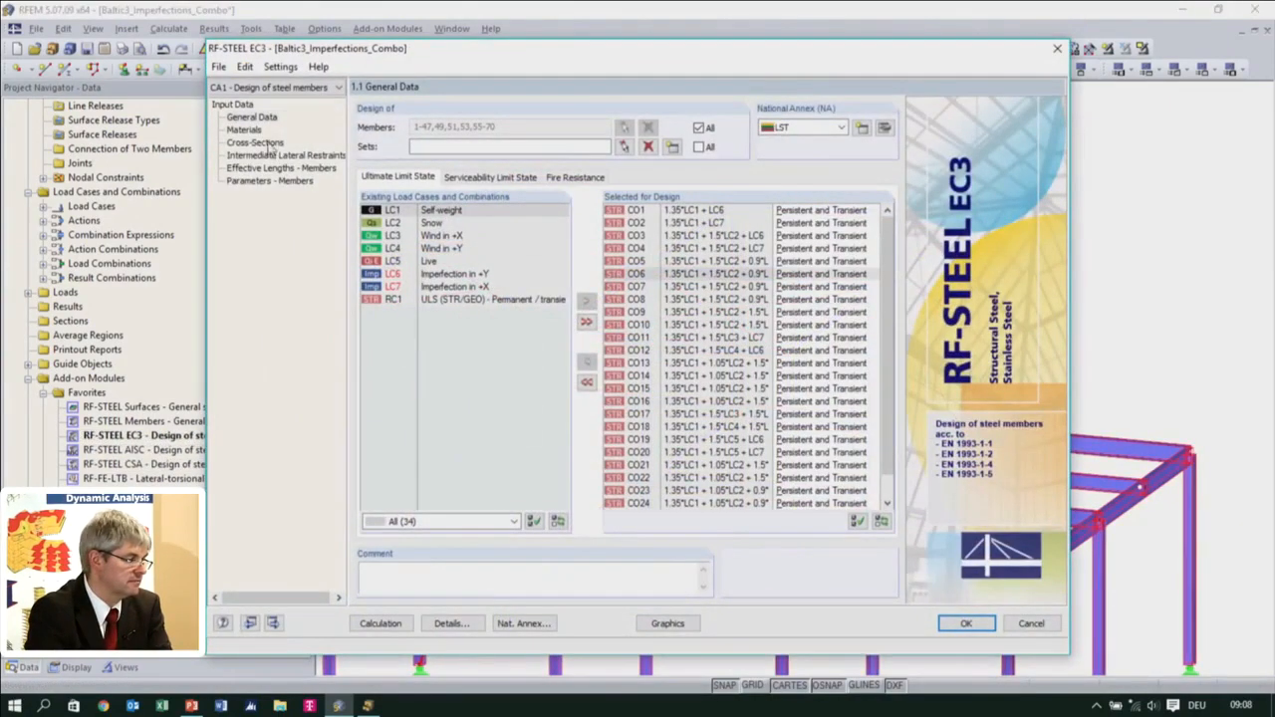
left_click(261, 143)
left_click(530, 160)
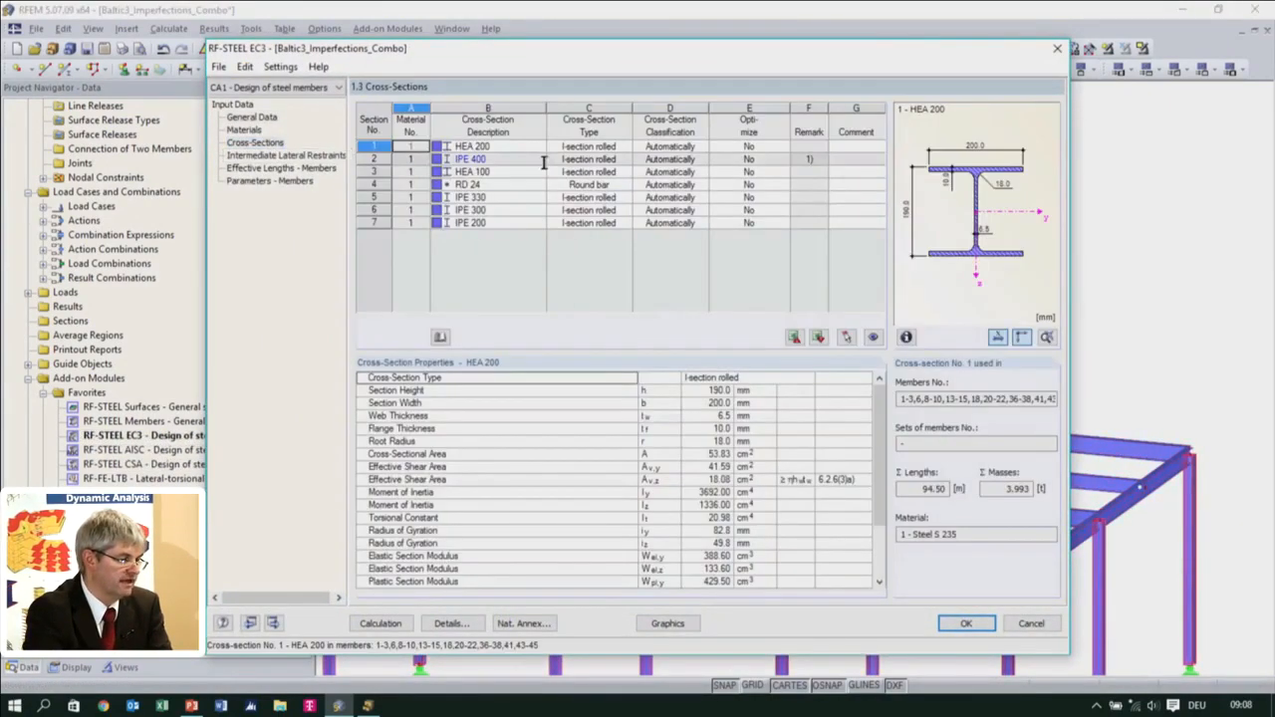
right_click(531, 159)
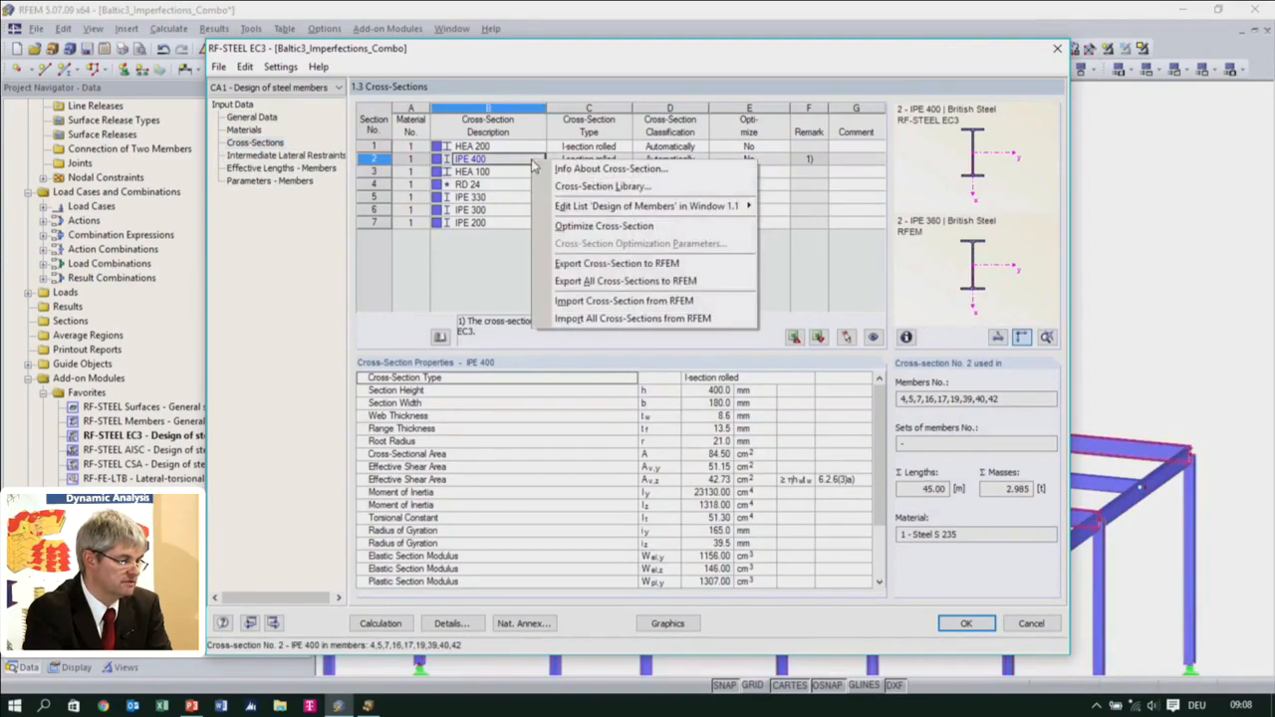
left_click(587, 284)
left_click(608, 380)
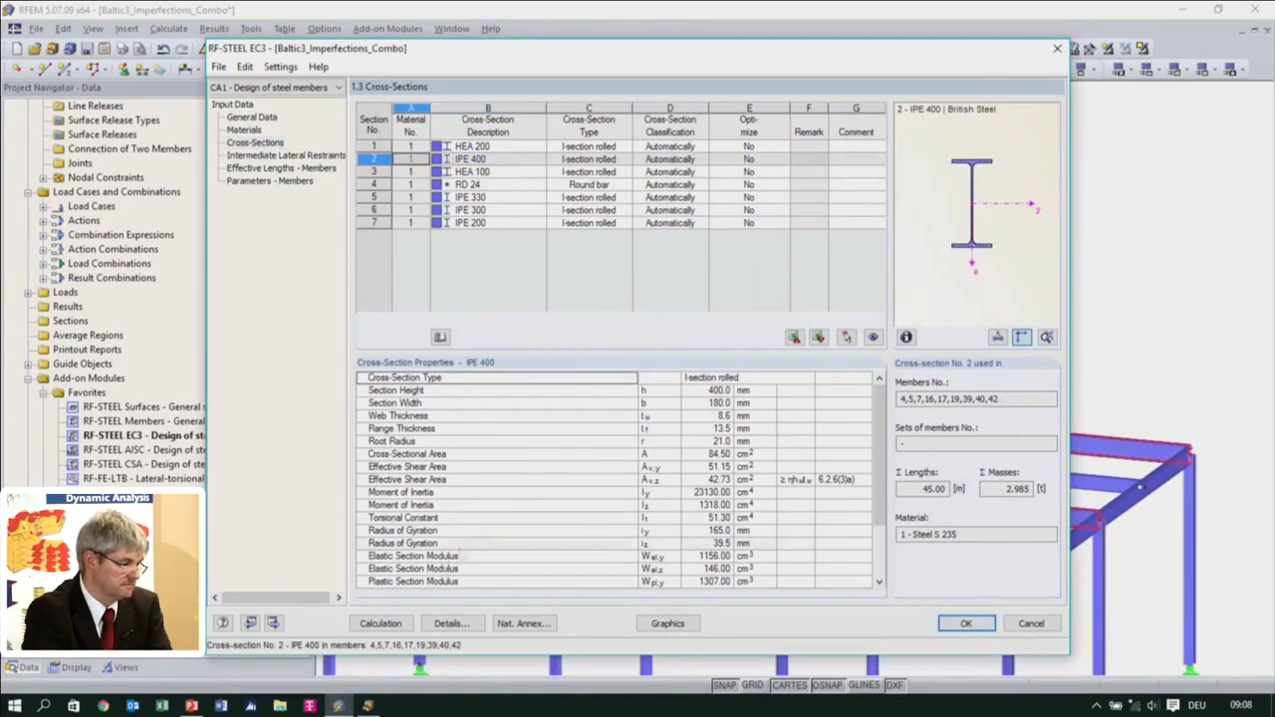
Recalculate the steel design, check the maximum design ratios and locate the IPE 200 and IPE 300 members in the model
left_click(380, 622)
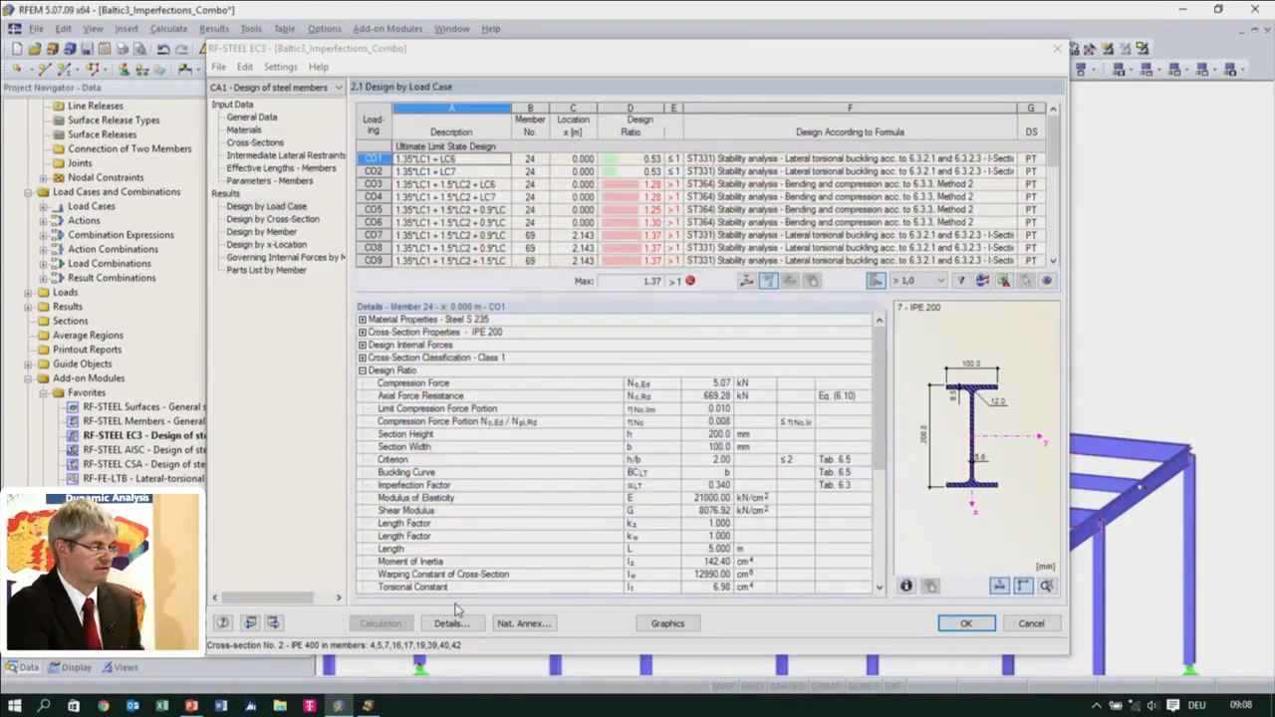
left_click(257, 142)
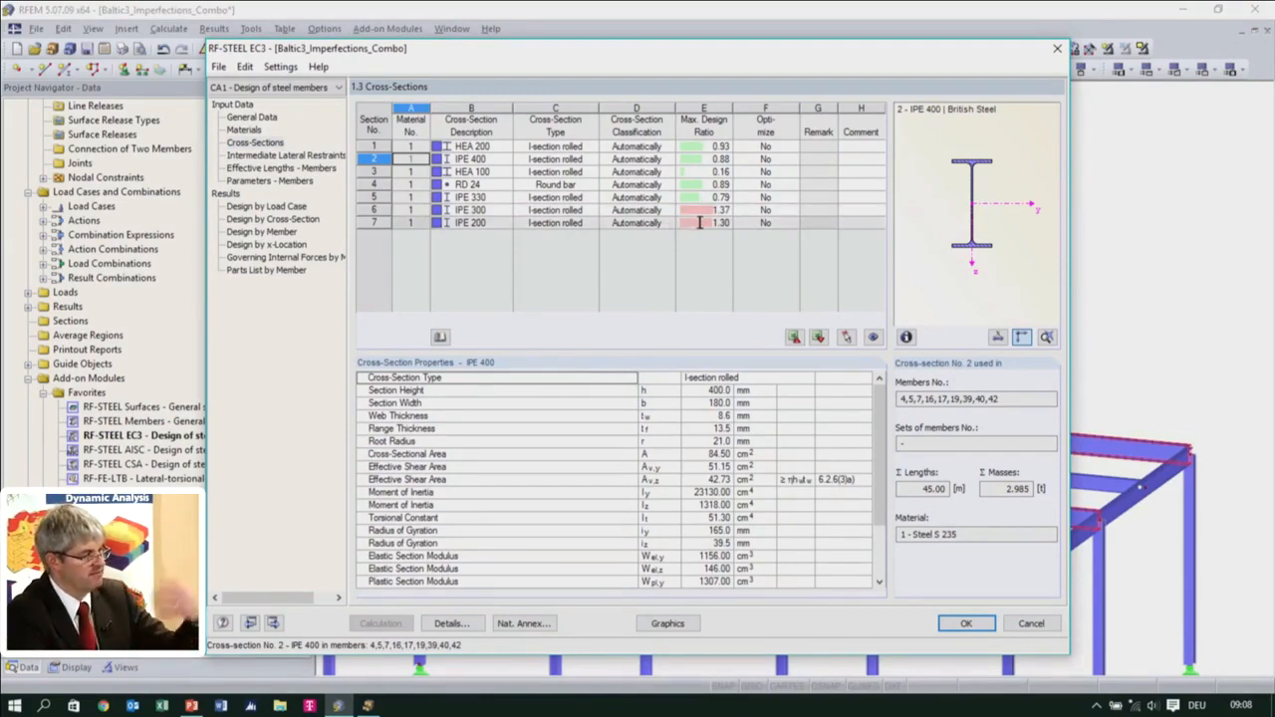
left_click_drag(633, 50, 632, 349)
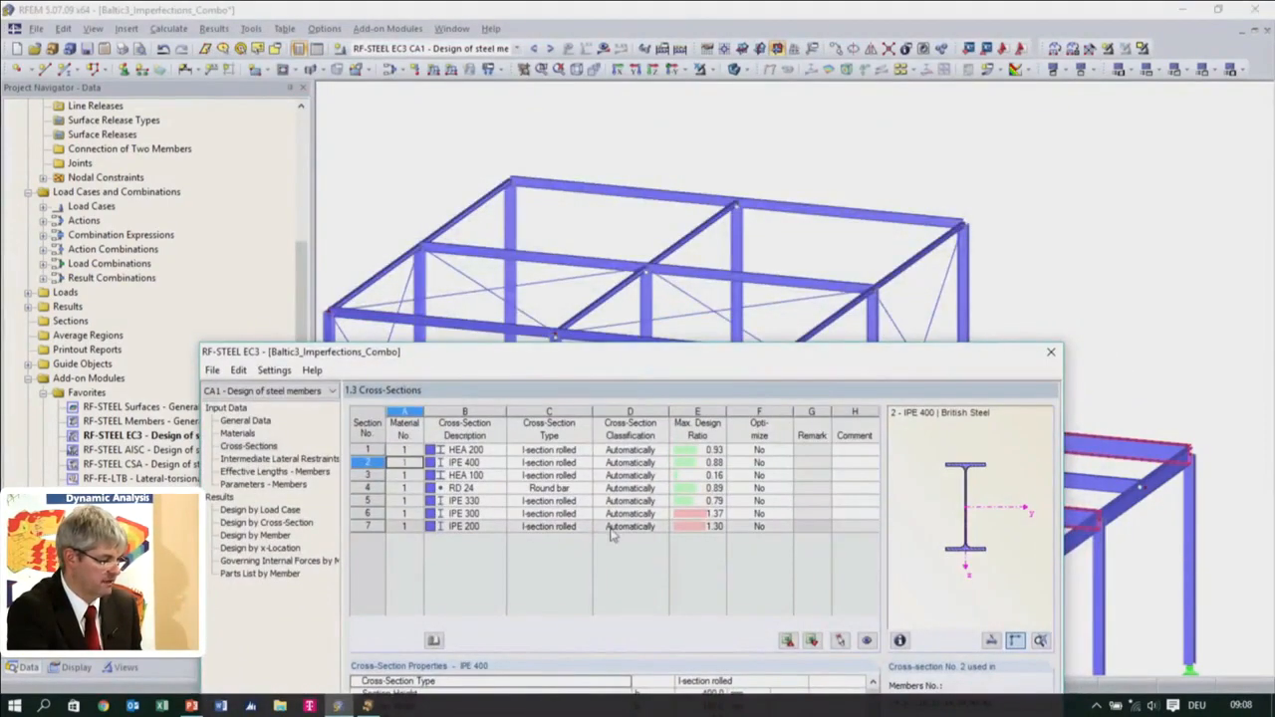
left_click(612, 534)
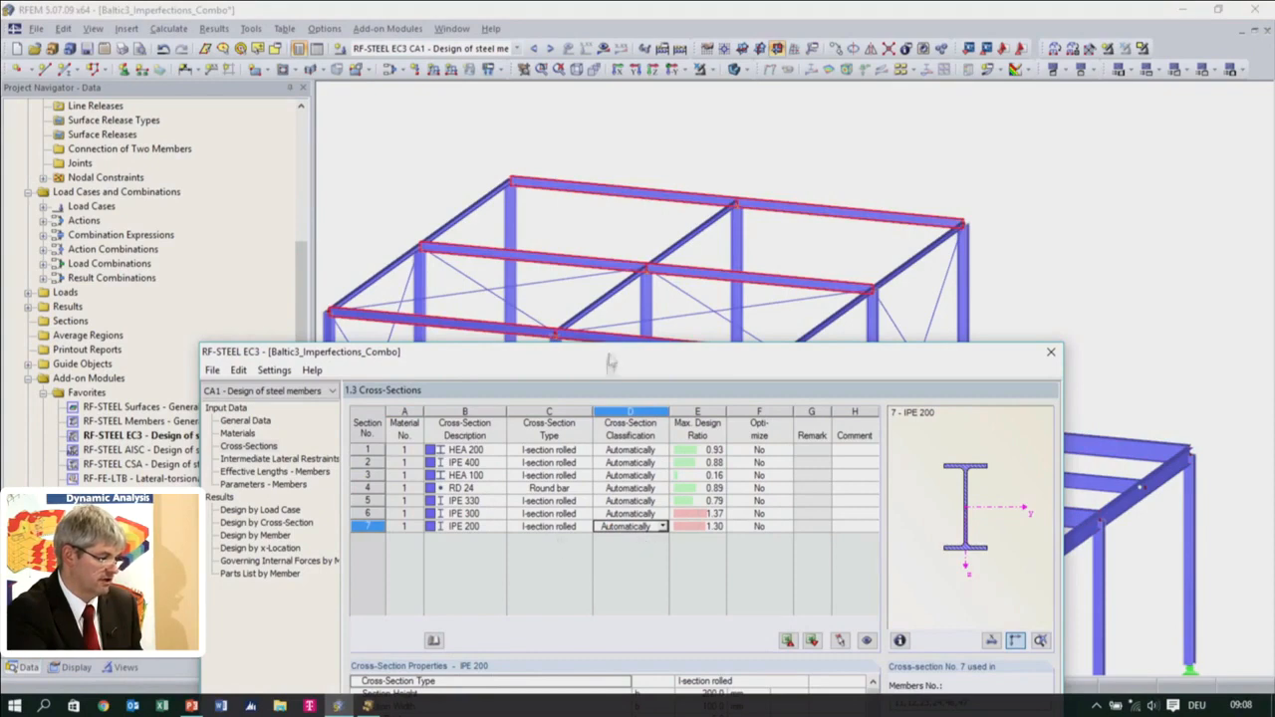
left_click(610, 514)
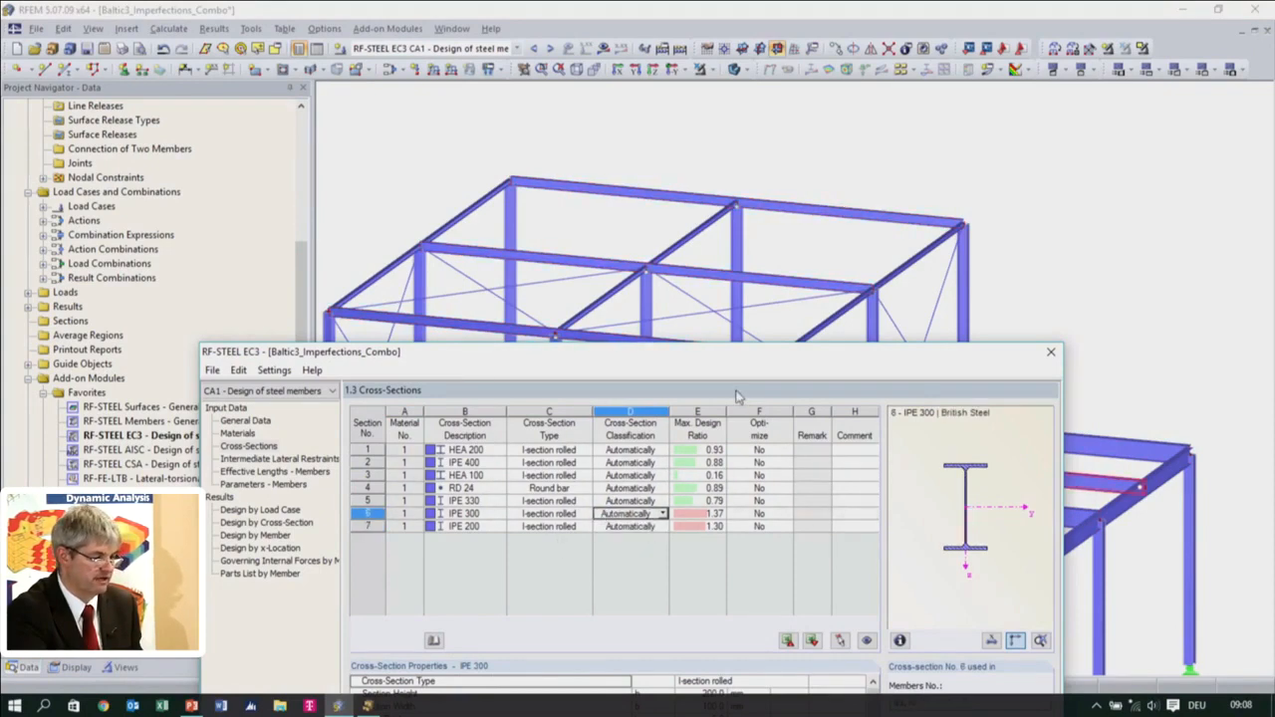
left_click(700, 516)
double_click(747, 354)
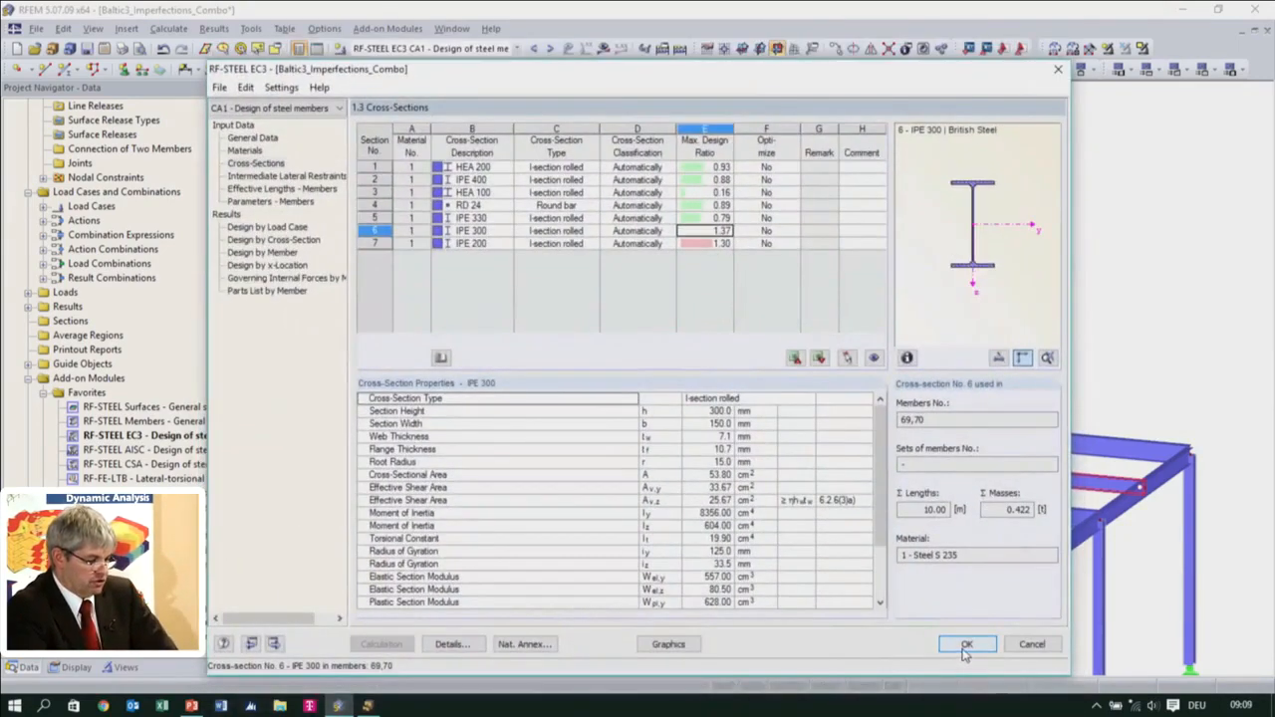
Close the RF-STEEL EC3 module and open the model Baltic4_Optimized_designf5 from the Project Manager
left_click(964, 645)
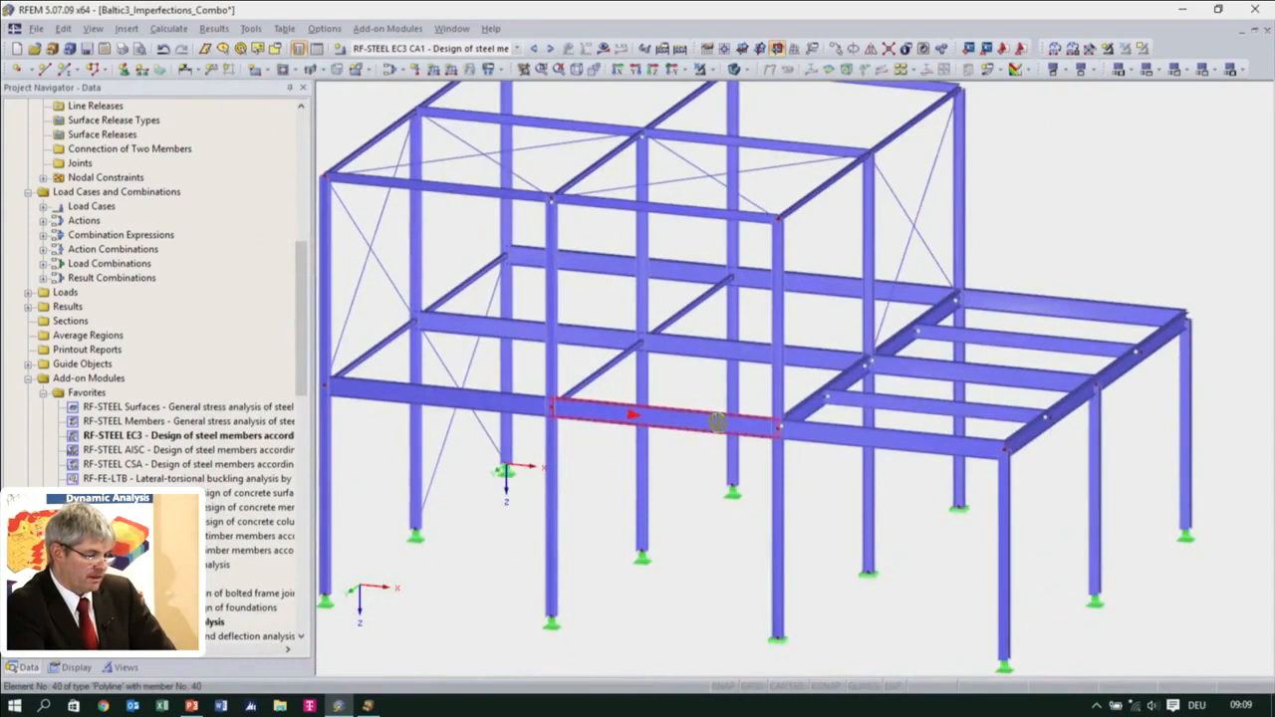
scroll(717, 422, "down", 2)
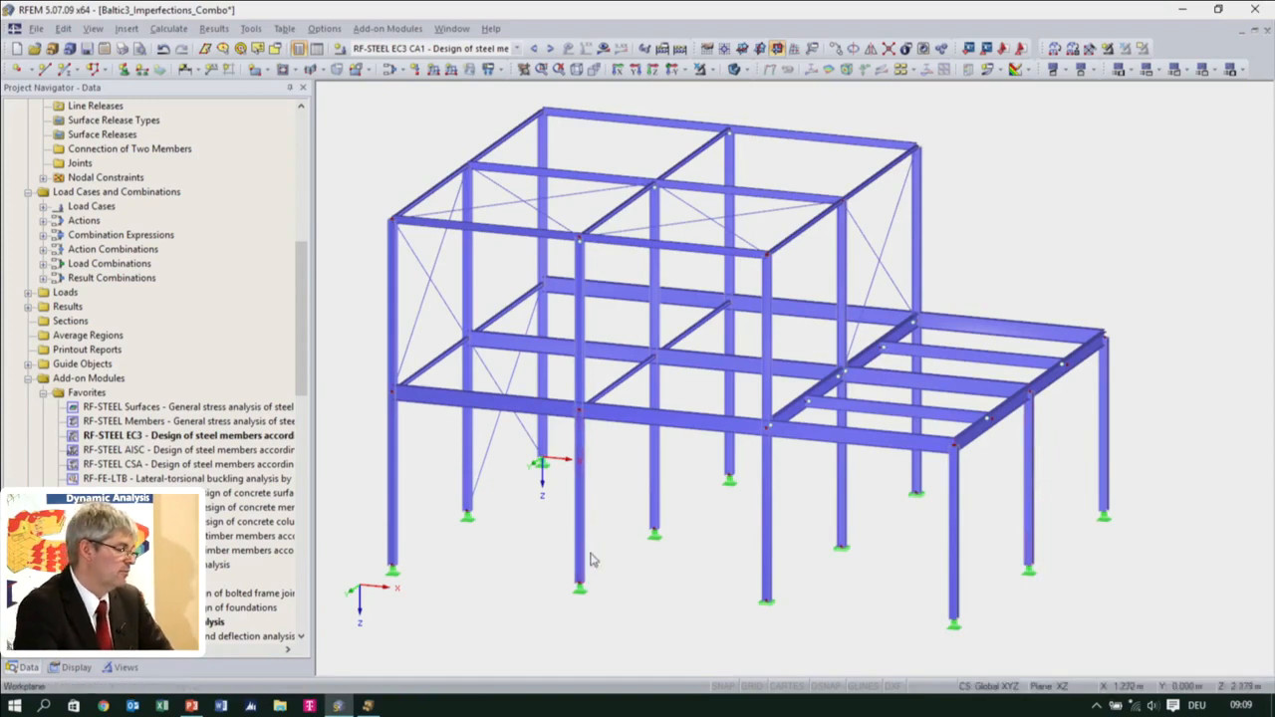
left_click(37, 29)
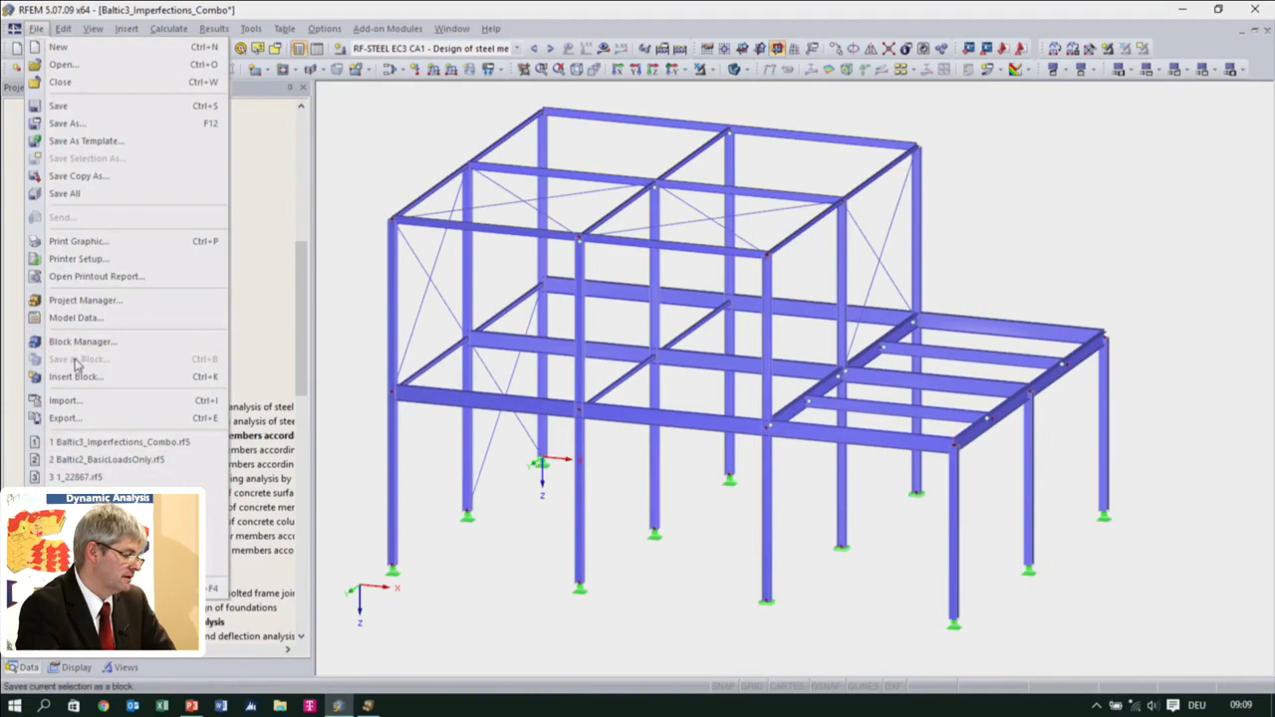
left_click(86, 299)
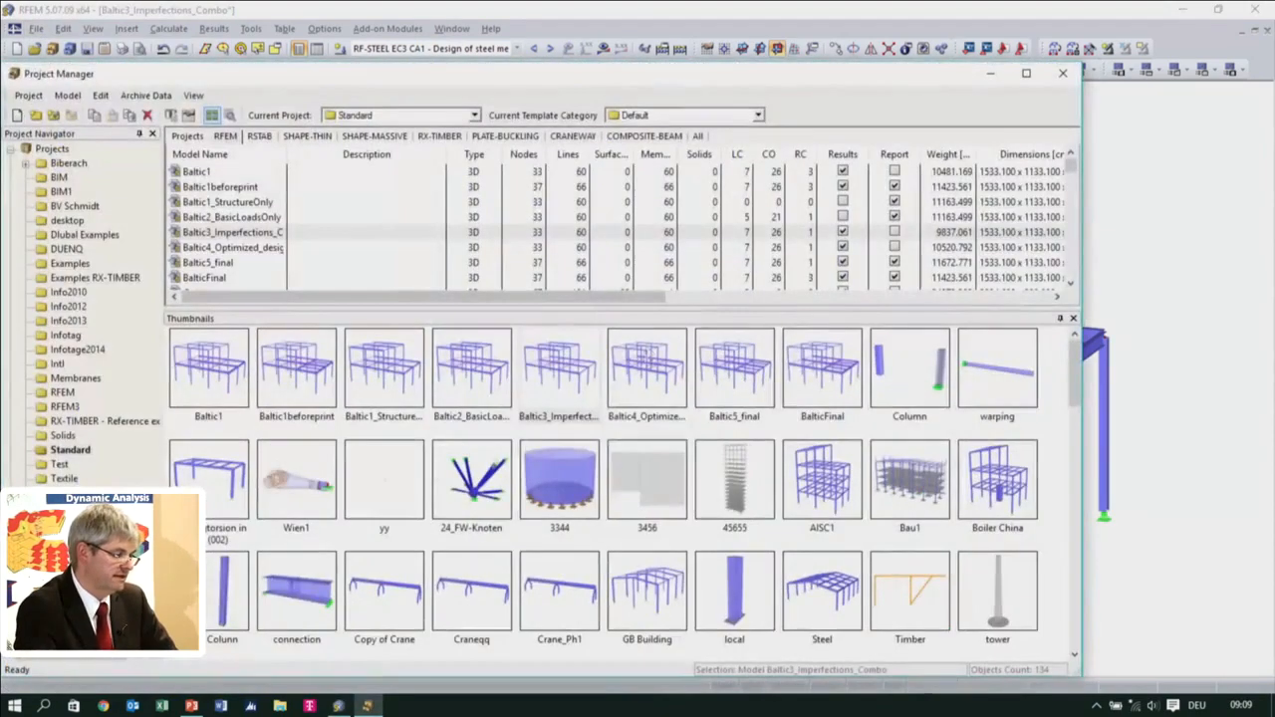
left_click(386, 398)
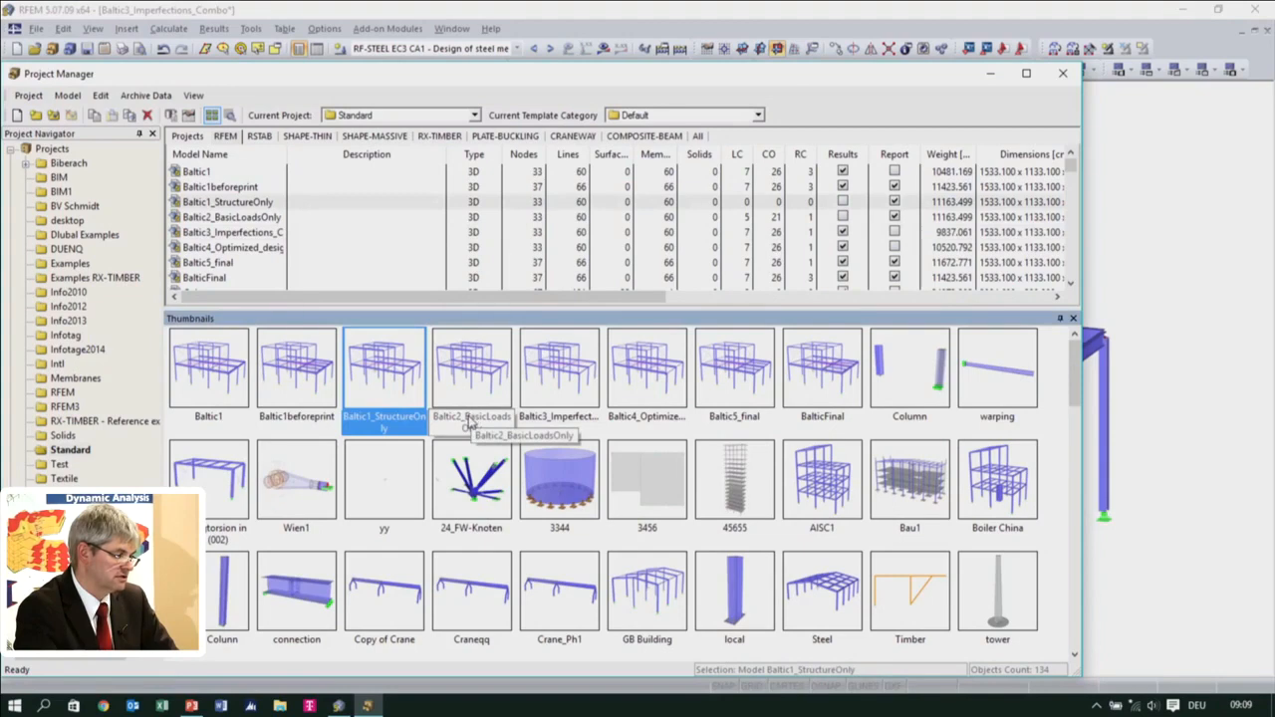
left_click(629, 397)
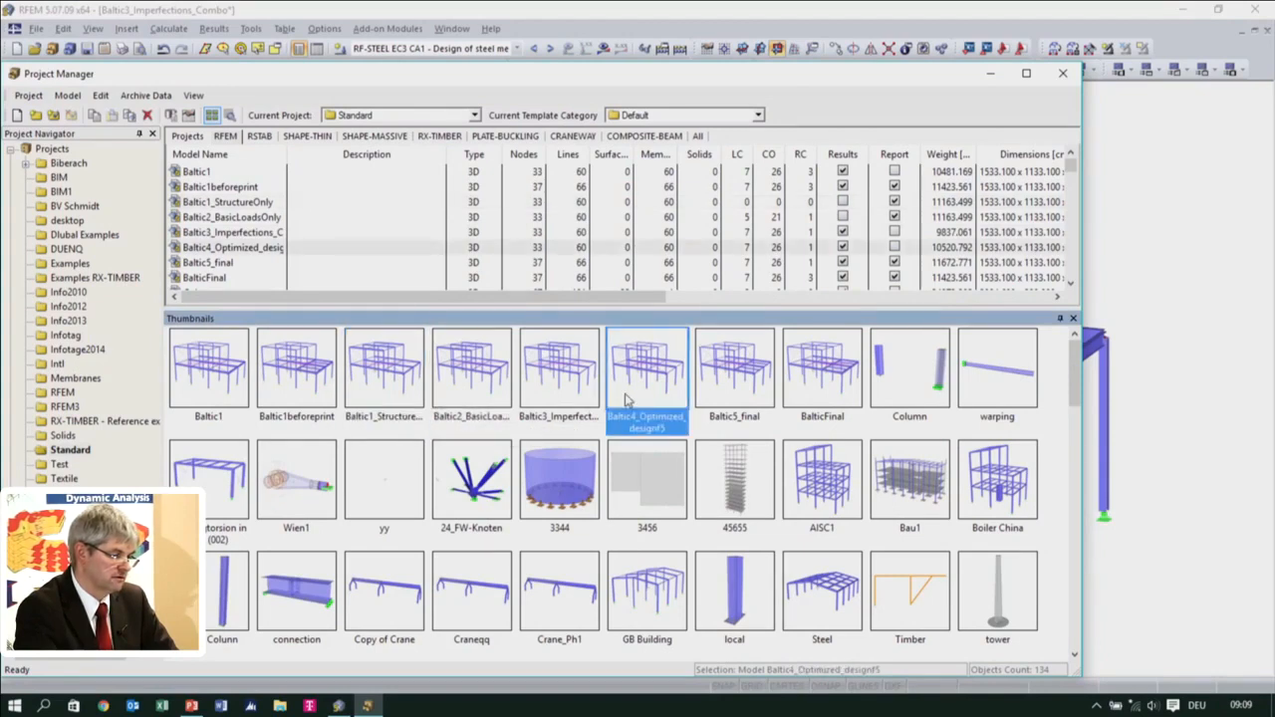
double_click(629, 396)
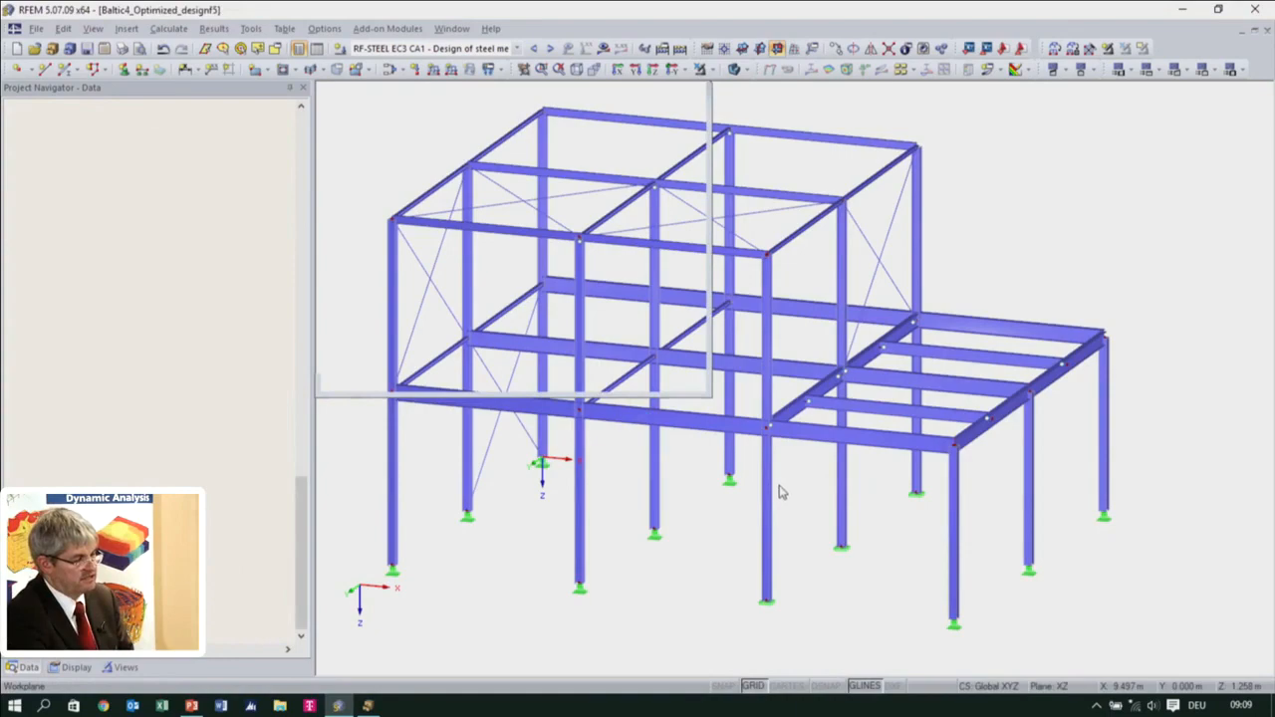
Save the members of the intermediate floor level as a user-defined visibility named Leve1 in Group 1
scroll(762, 508, "up", 1)
middle_click_drag(759, 508, 795, 525, "ctrl")
middle_click_drag(713, 529, 481, 568, "ctrl")
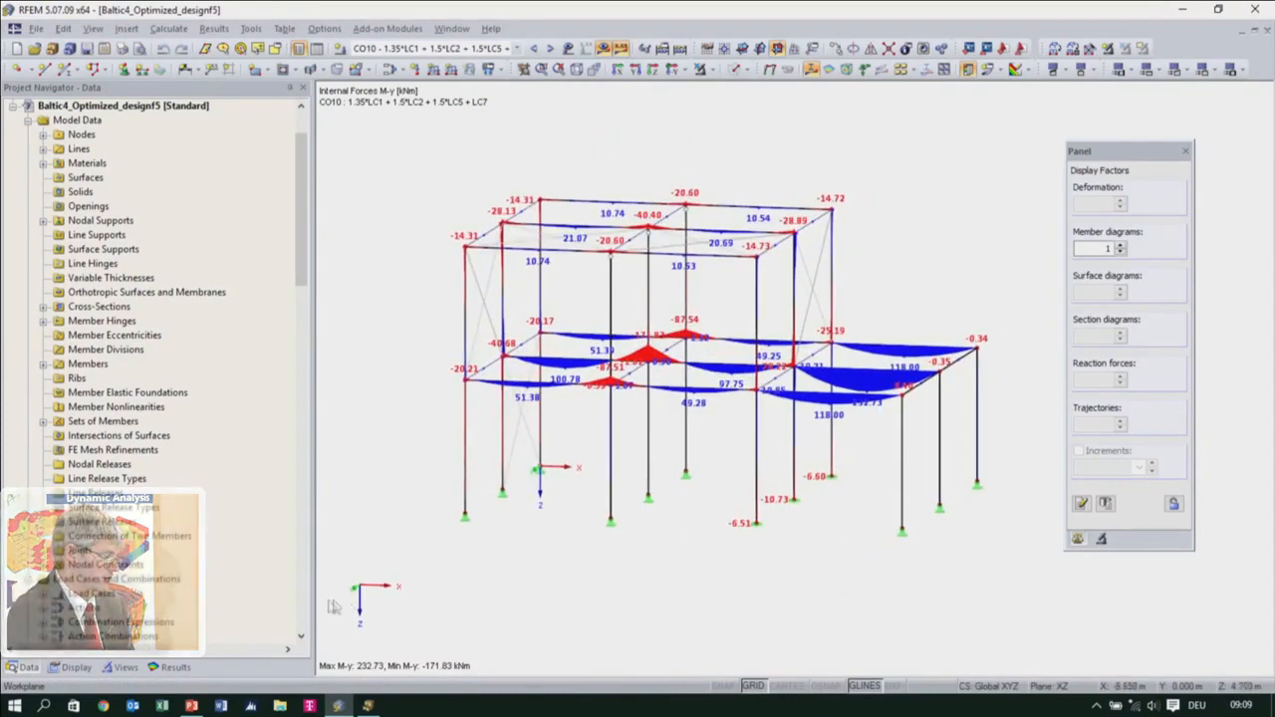
scroll(150, 558, "down", 6)
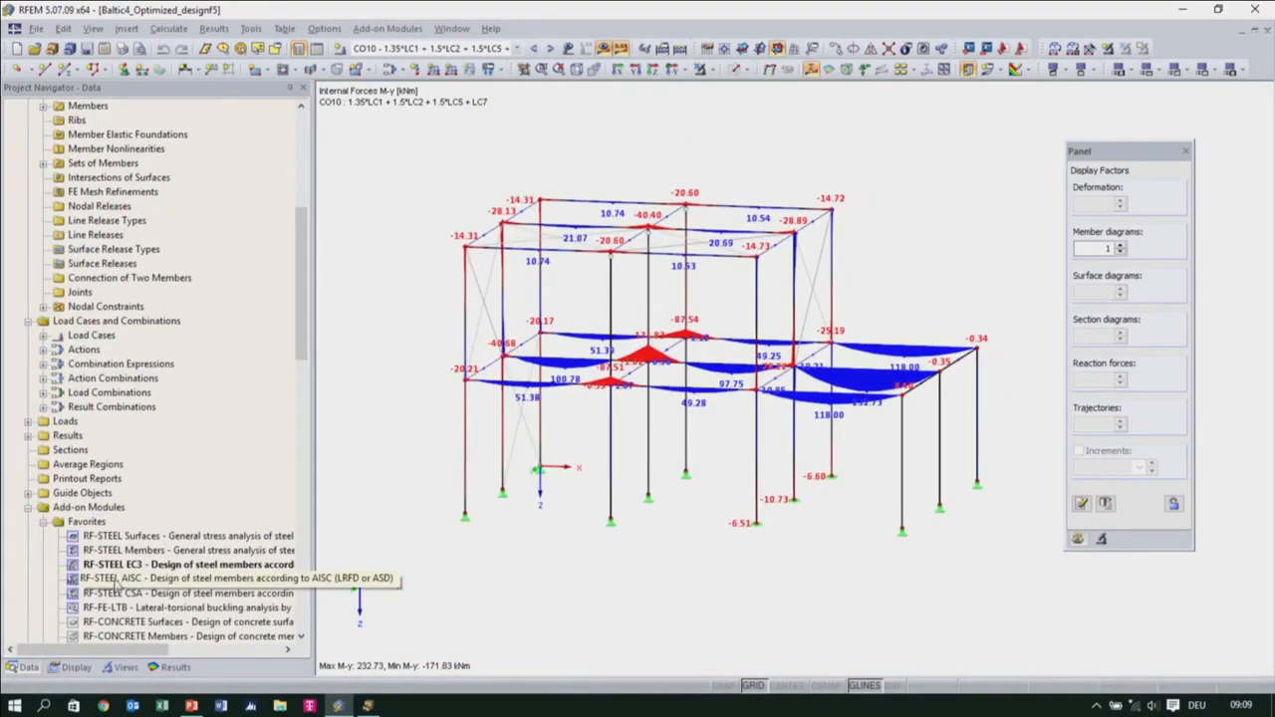
middle_click_drag(673, 481, 576, 528, "ctrl")
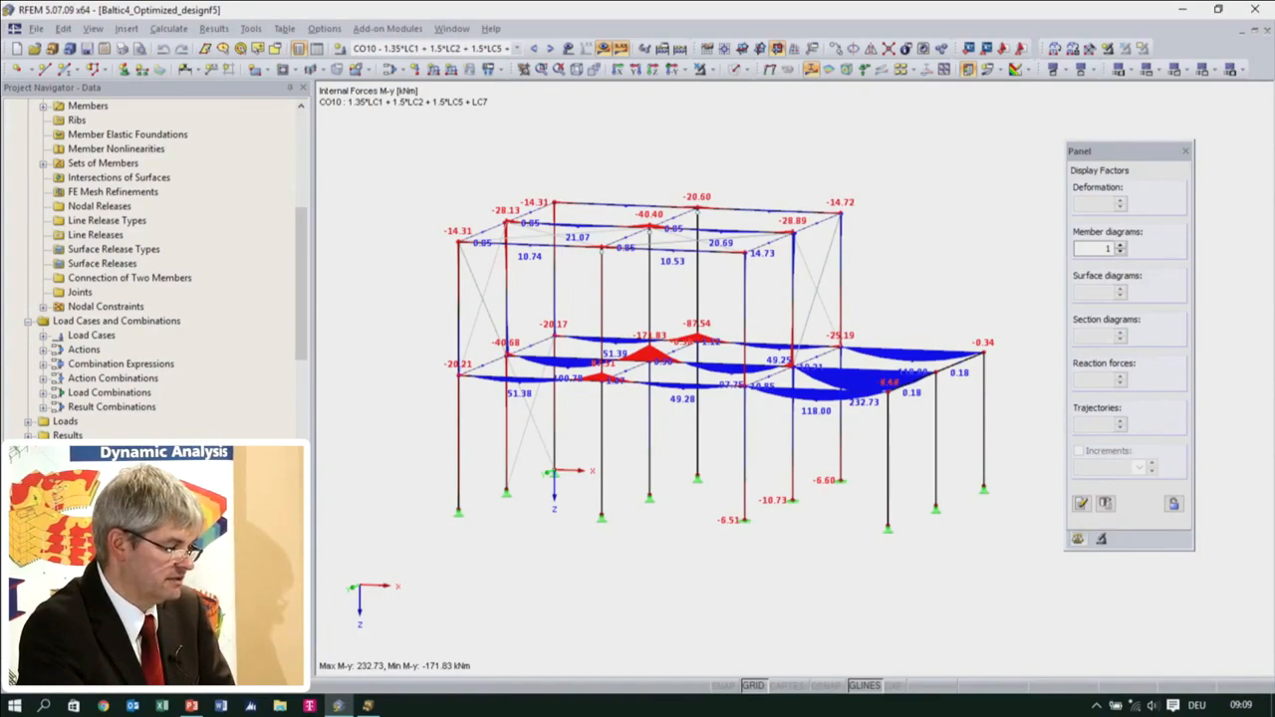
left_click(194, 672)
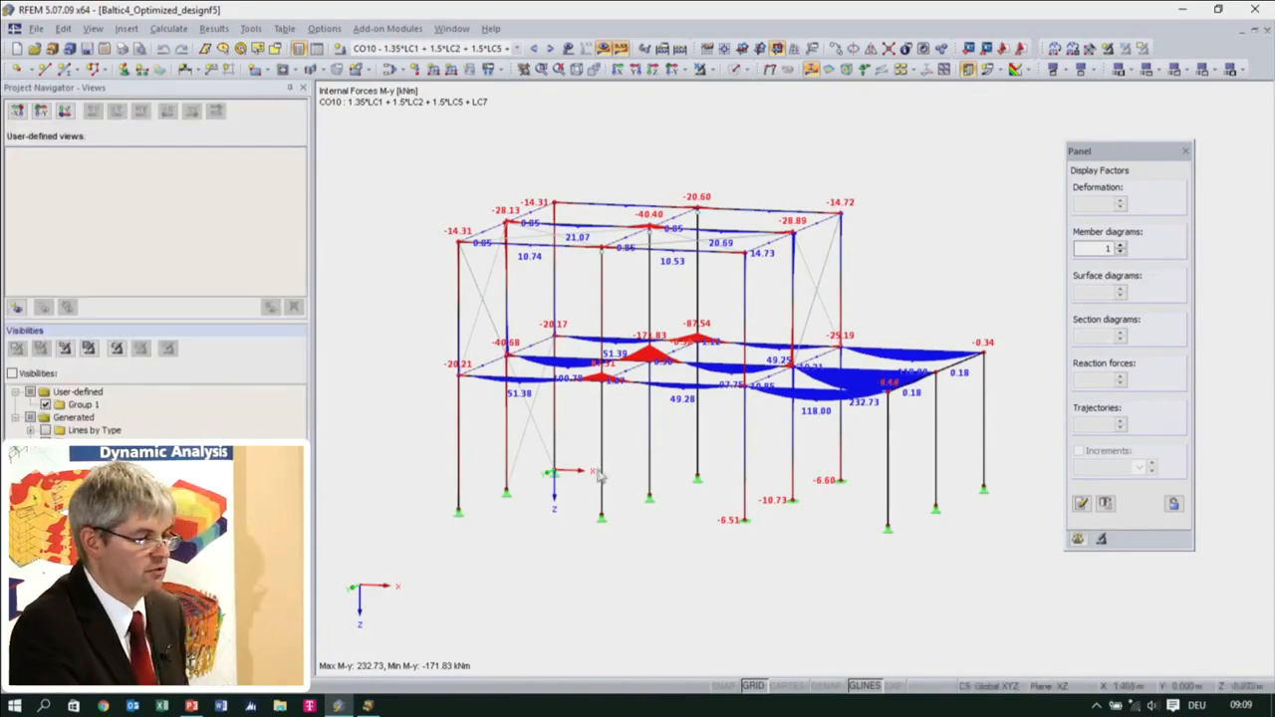
middle_click_drag(732, 458, 697, 471, "ctrl")
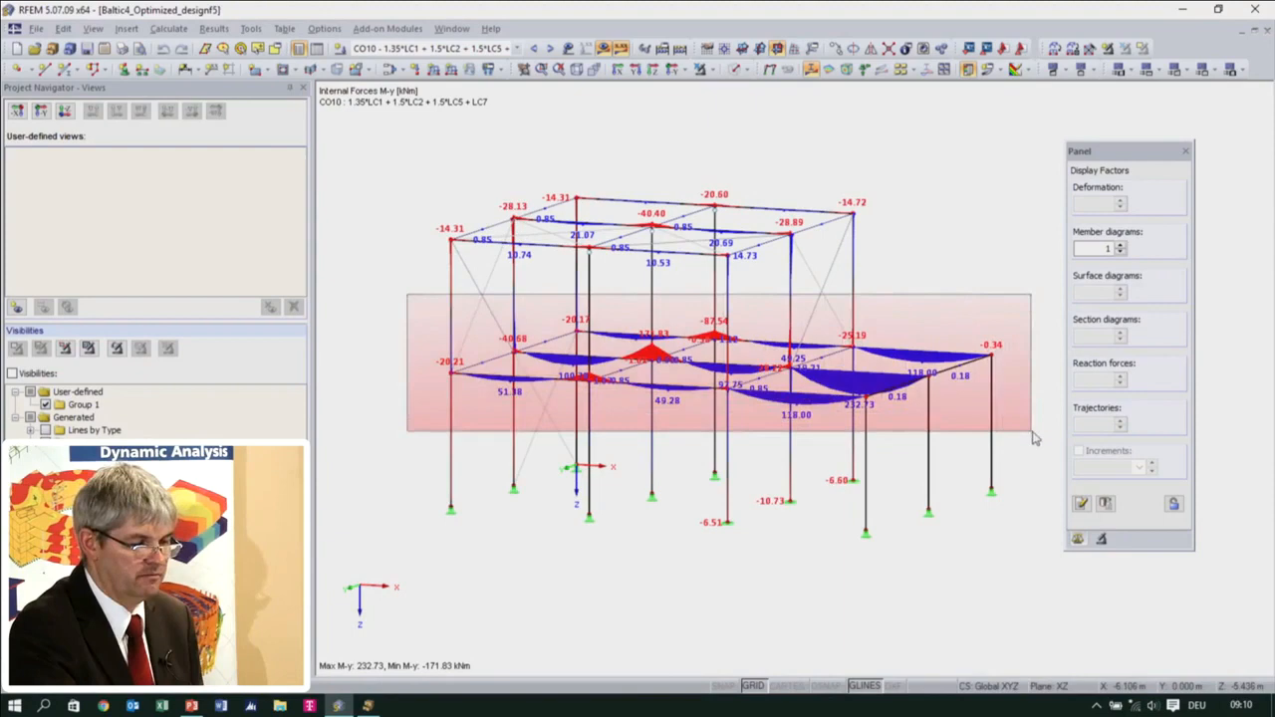
left_click(1107, 50)
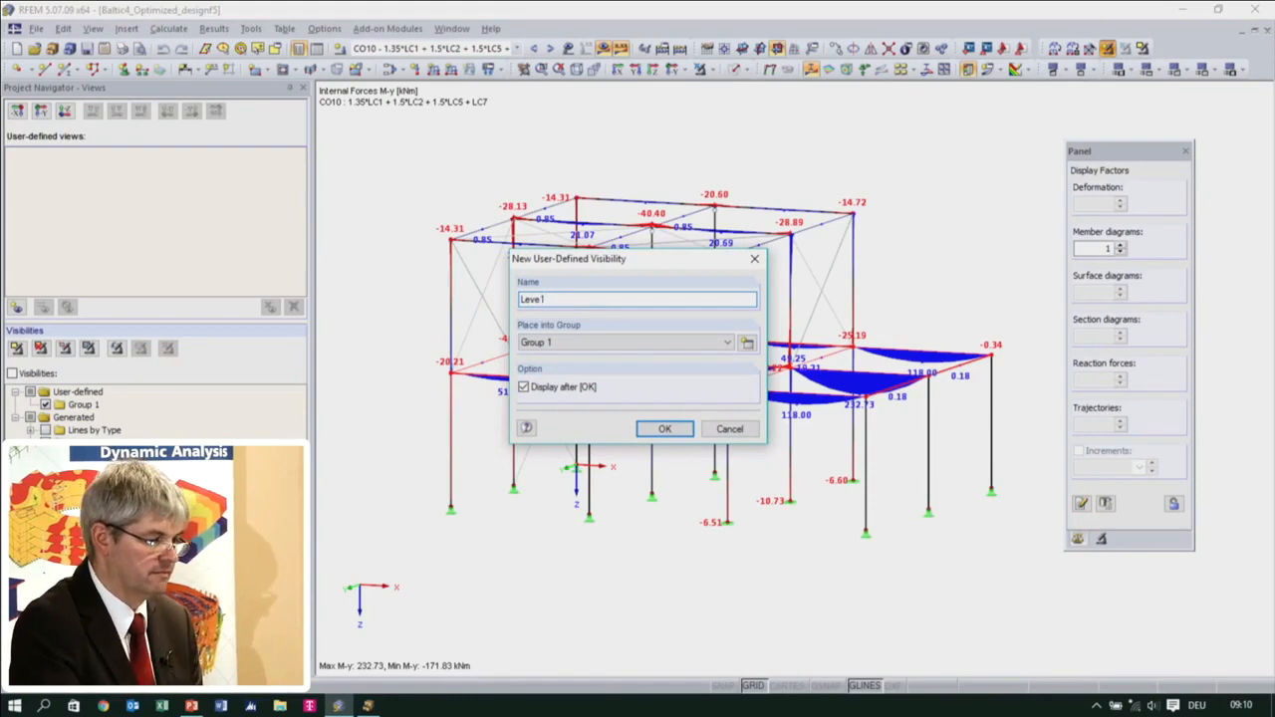
left_click(671, 434)
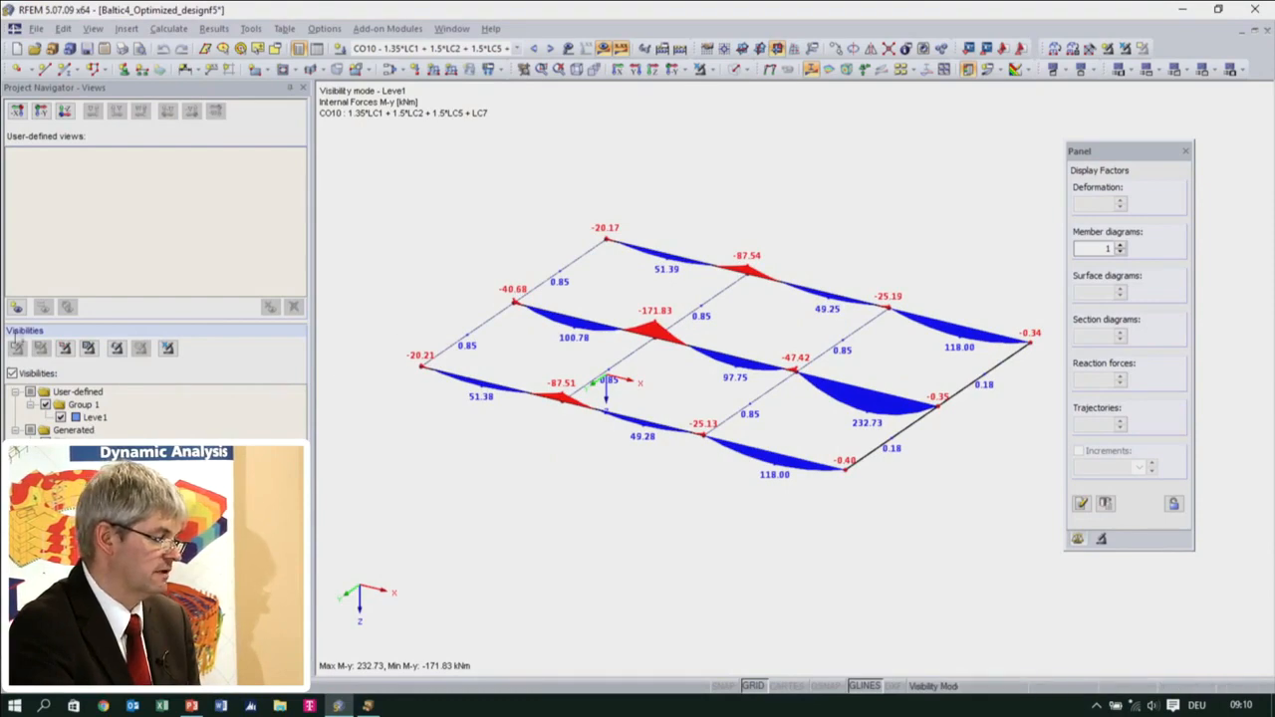
Show the whole structure again and save the middle frame as a user-defined visibility named Frame in Group 1
left_click(11, 373)
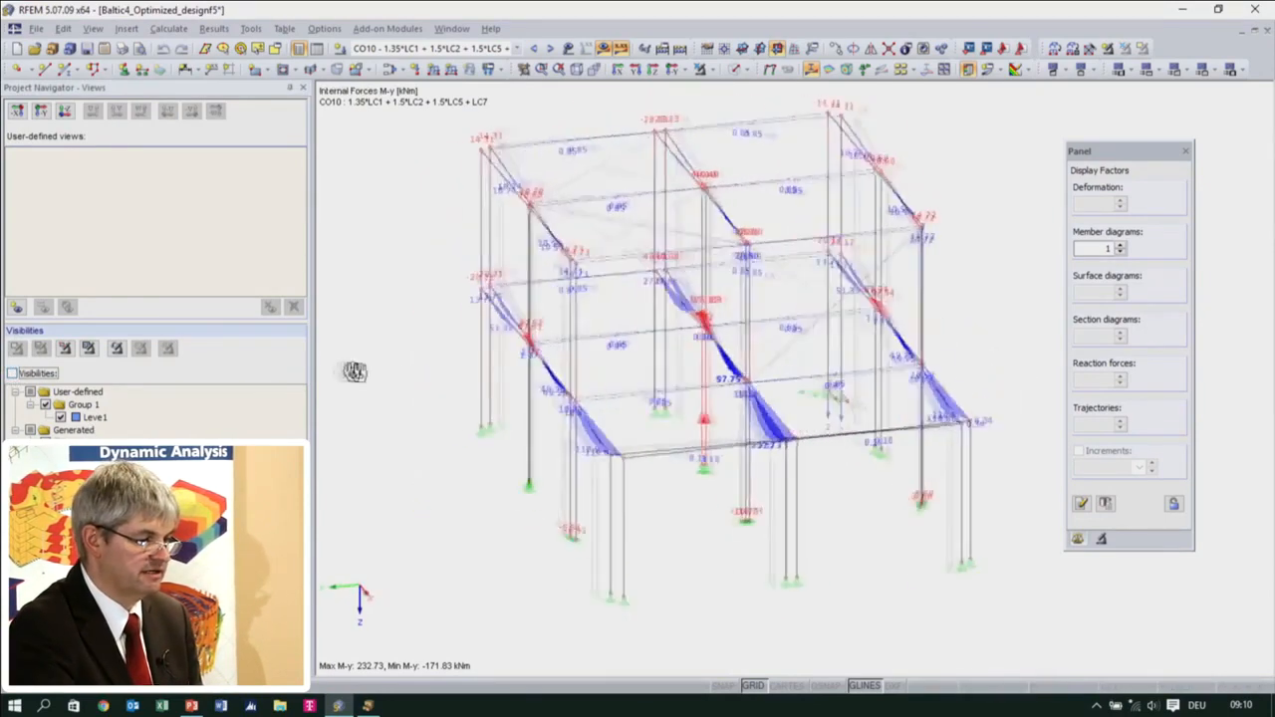
left_click_drag(687, 120, 769, 603)
left_click(1108, 49)
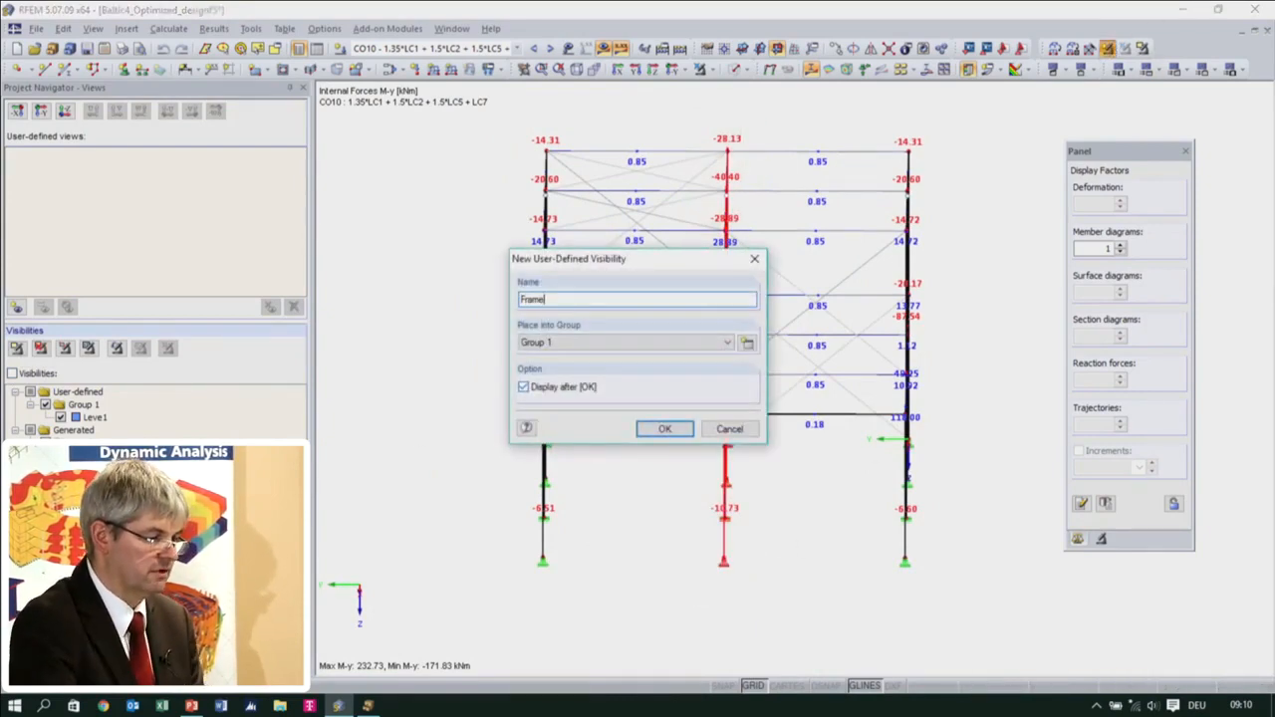
left_click(684, 432)
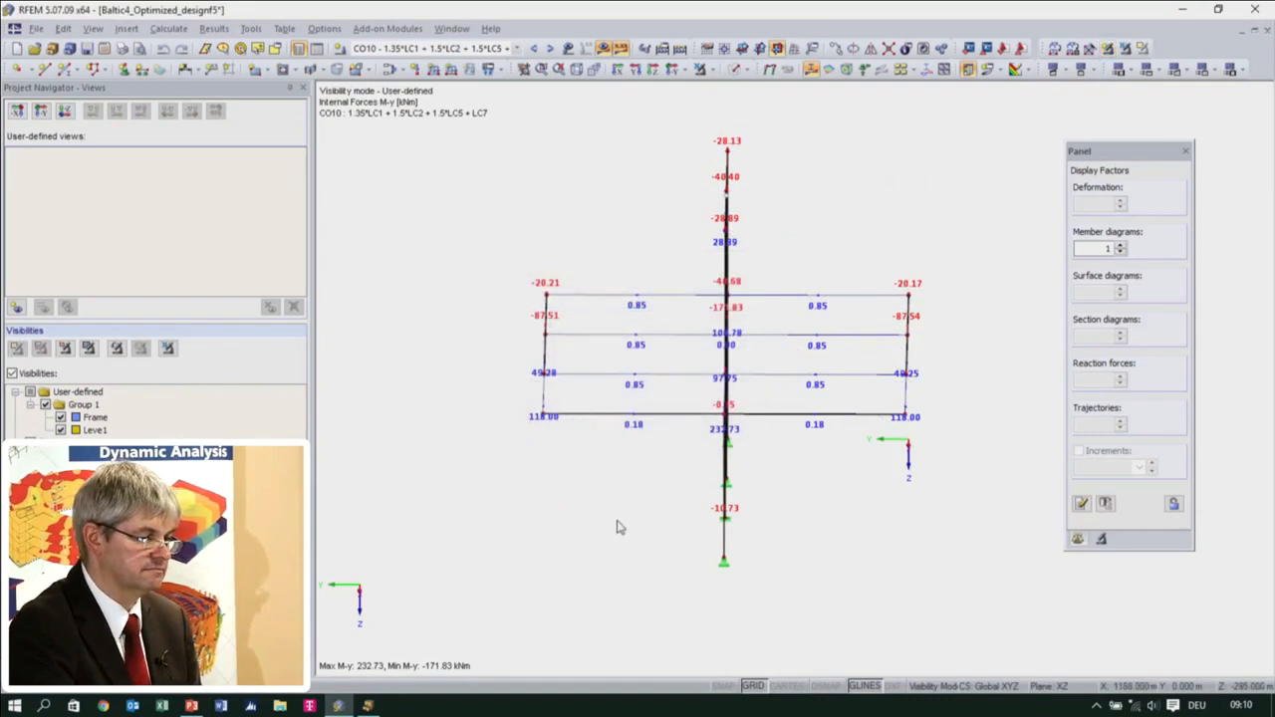
Hide the Leve1 visibility and view the M-y moments of the Frame visibility alone
middle_click_drag(678, 542, 689, 506, "ctrl")
left_click_drag(690, 120, 768, 590)
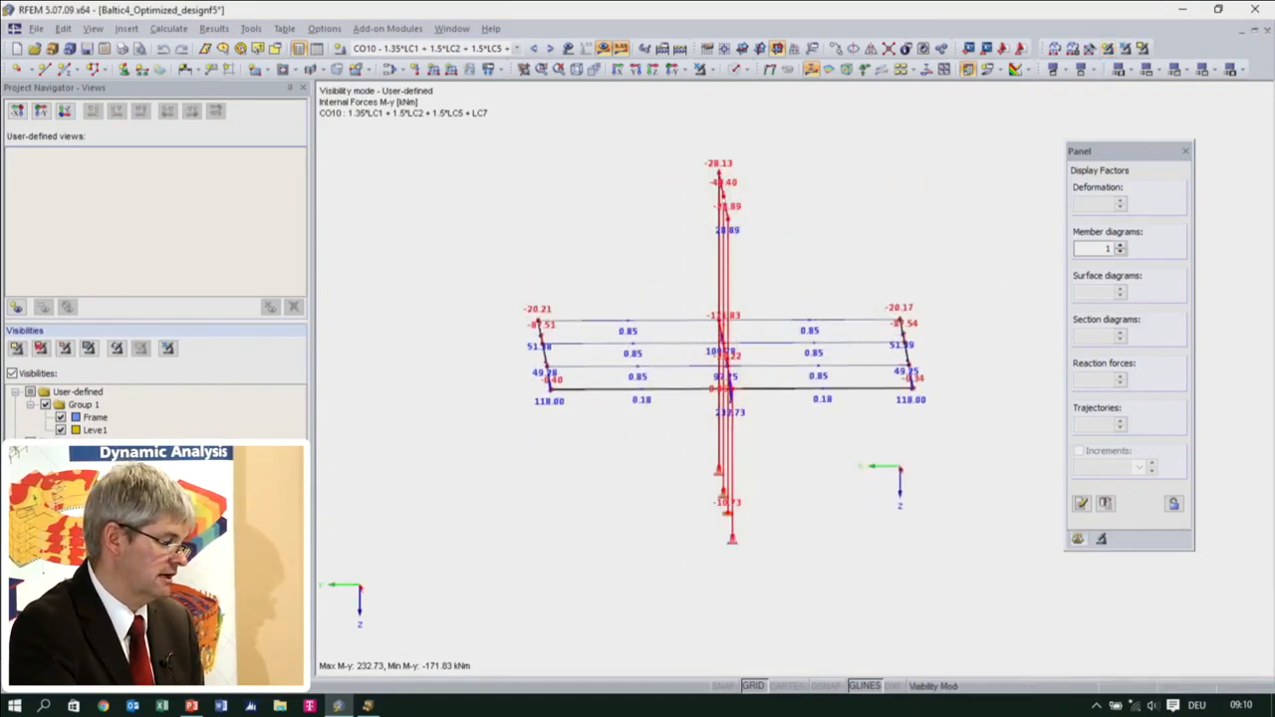
left_click(61, 431)
middle_click_drag(708, 489, 732, 442, "ctrl")
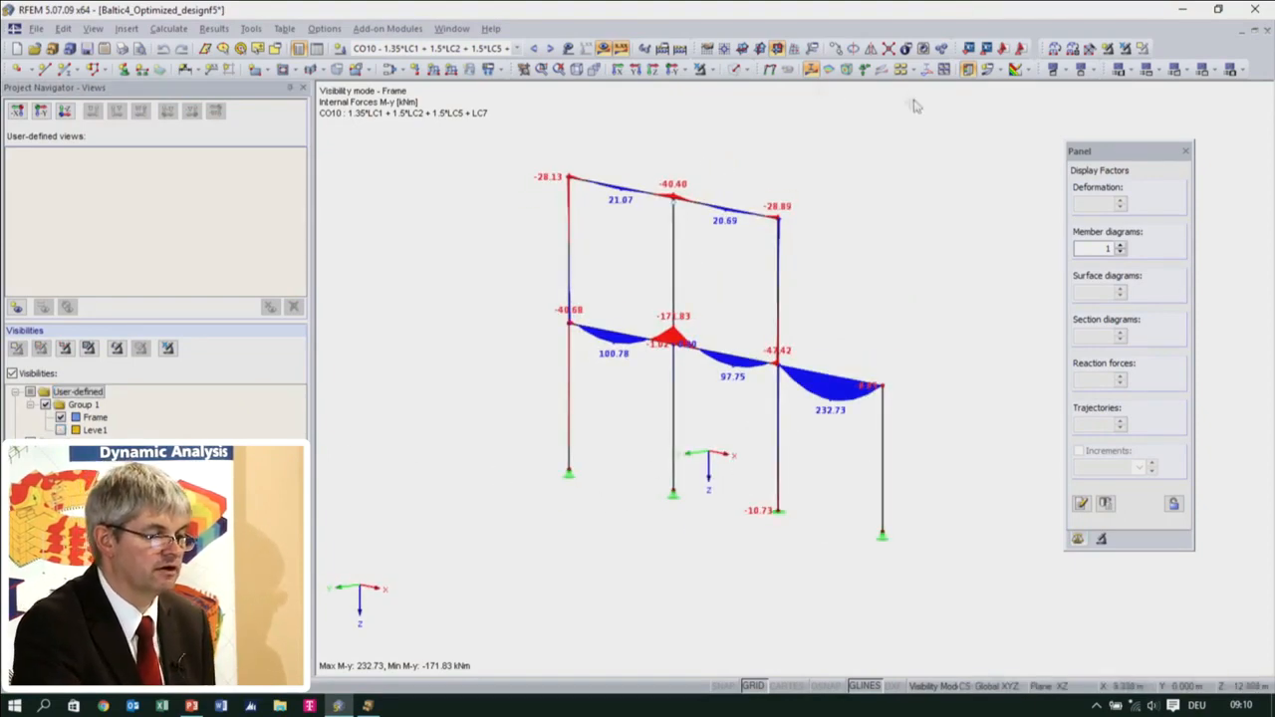
Show the full structure and save the roof members as a user-defined visibility named Roof in Group 1
left_click(701, 70)
middle_click_drag(810, 416, 883, 358, "ctrl")
left_click_drag(394, 161, 982, 233)
left_click(1107, 48)
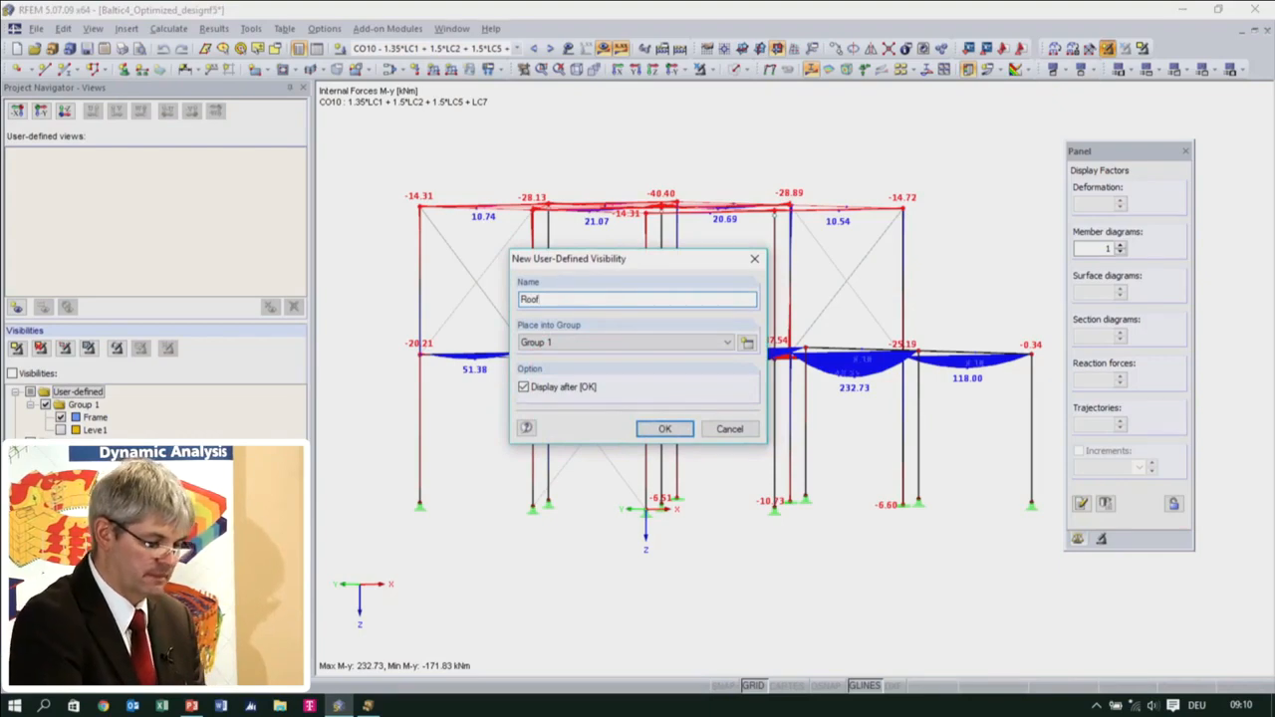
left_click(674, 432)
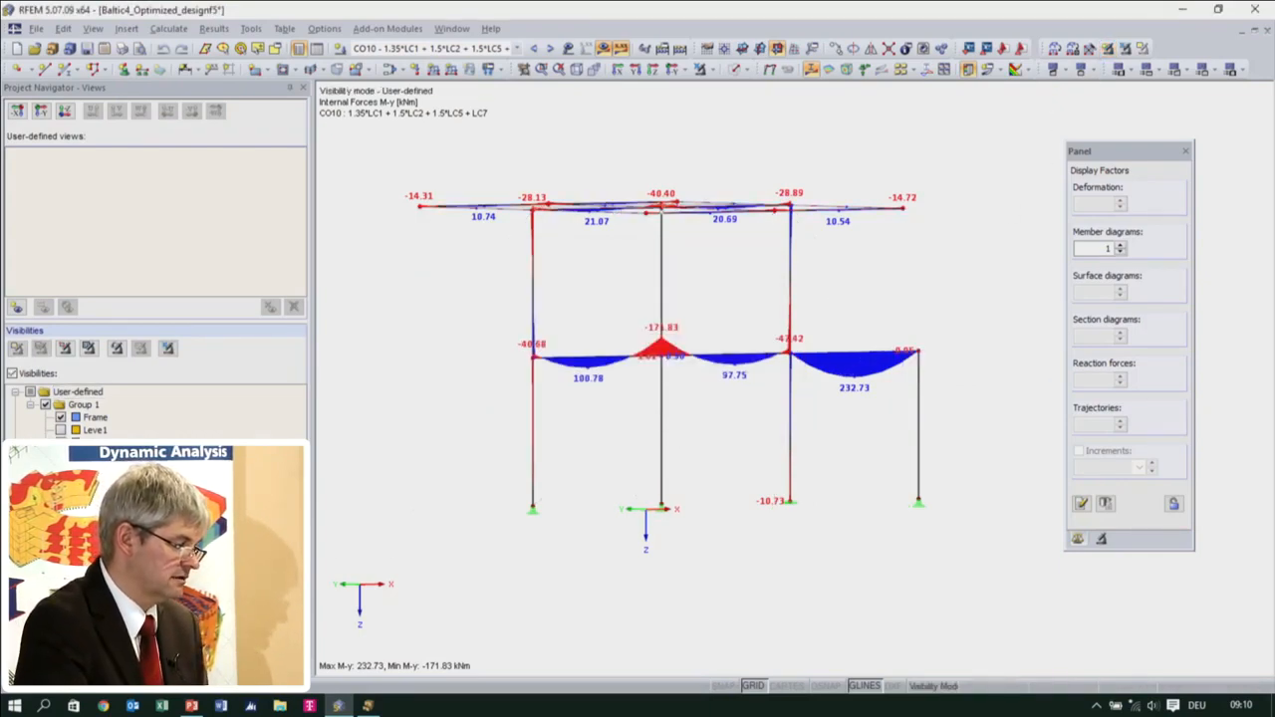
Isolate the vertical members and save them as a user-defined visibility named Columns in Group 1
left_click(77, 392)
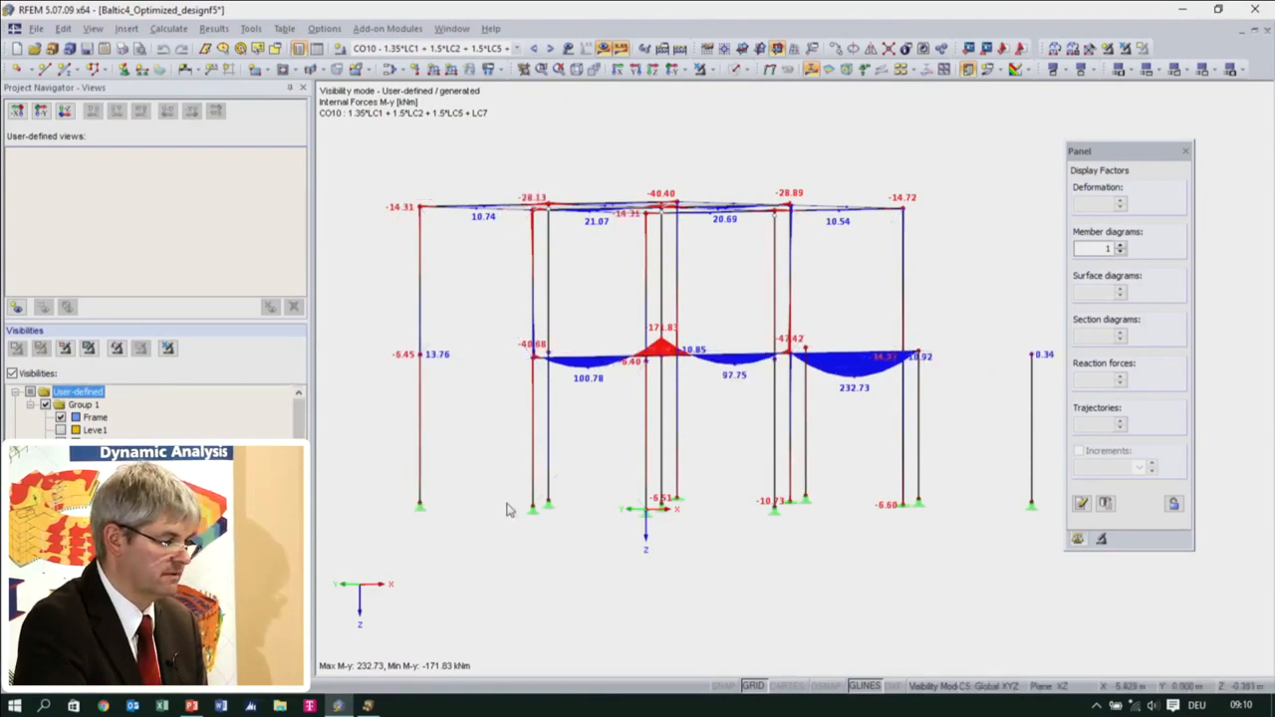
left_click(61, 418)
middle_click_drag(845, 410, 677, 523, "ctrl")
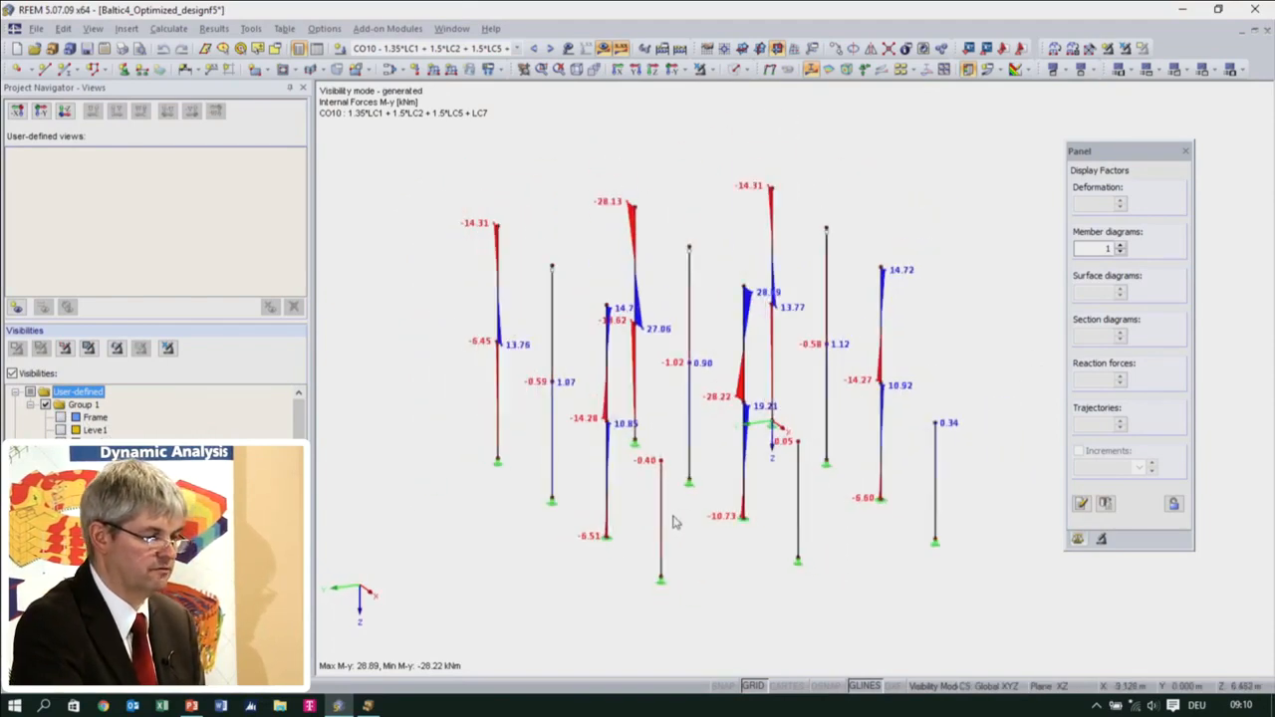
left_click_drag(466, 144, 988, 606)
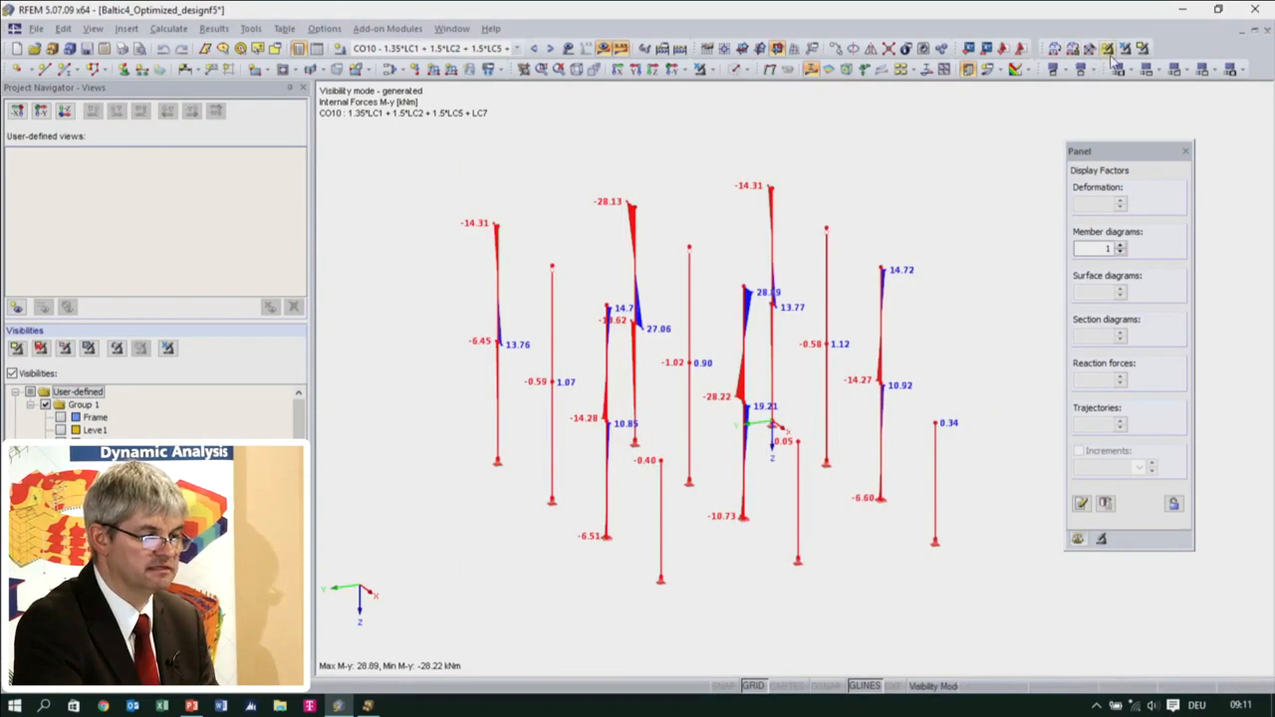
left_click(1106, 48)
type("Columns")
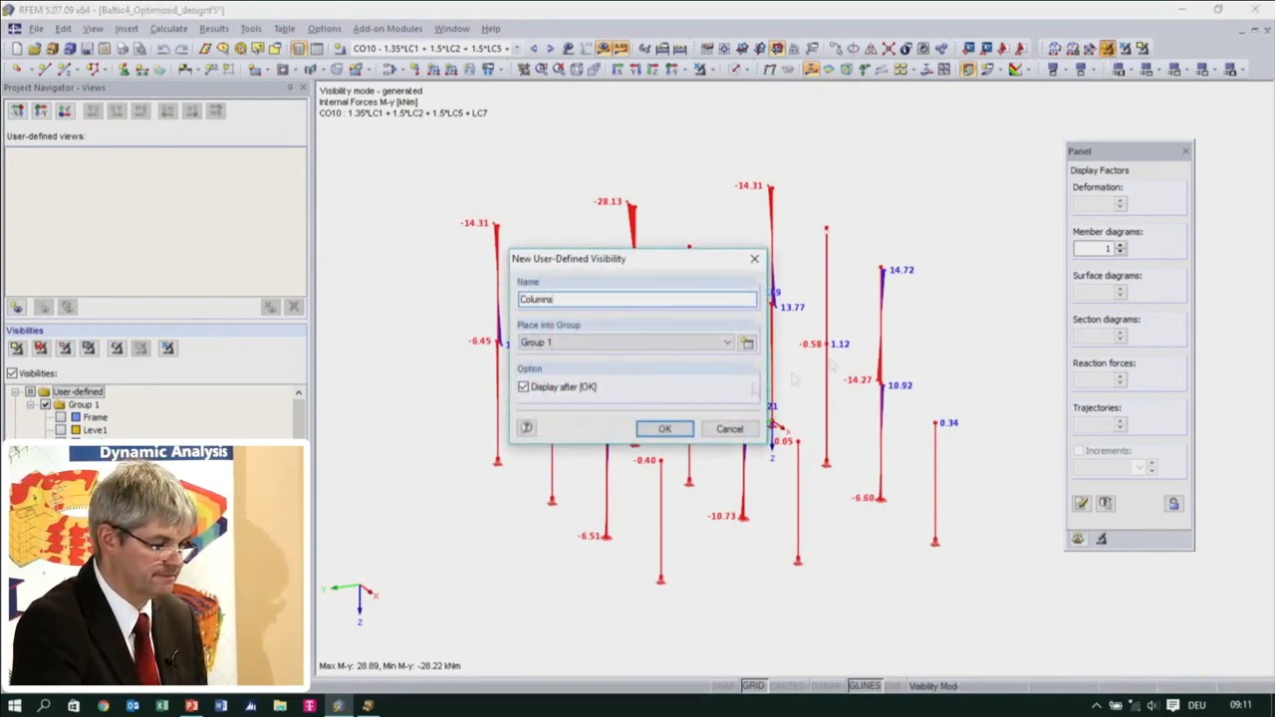
left_click(665, 429)
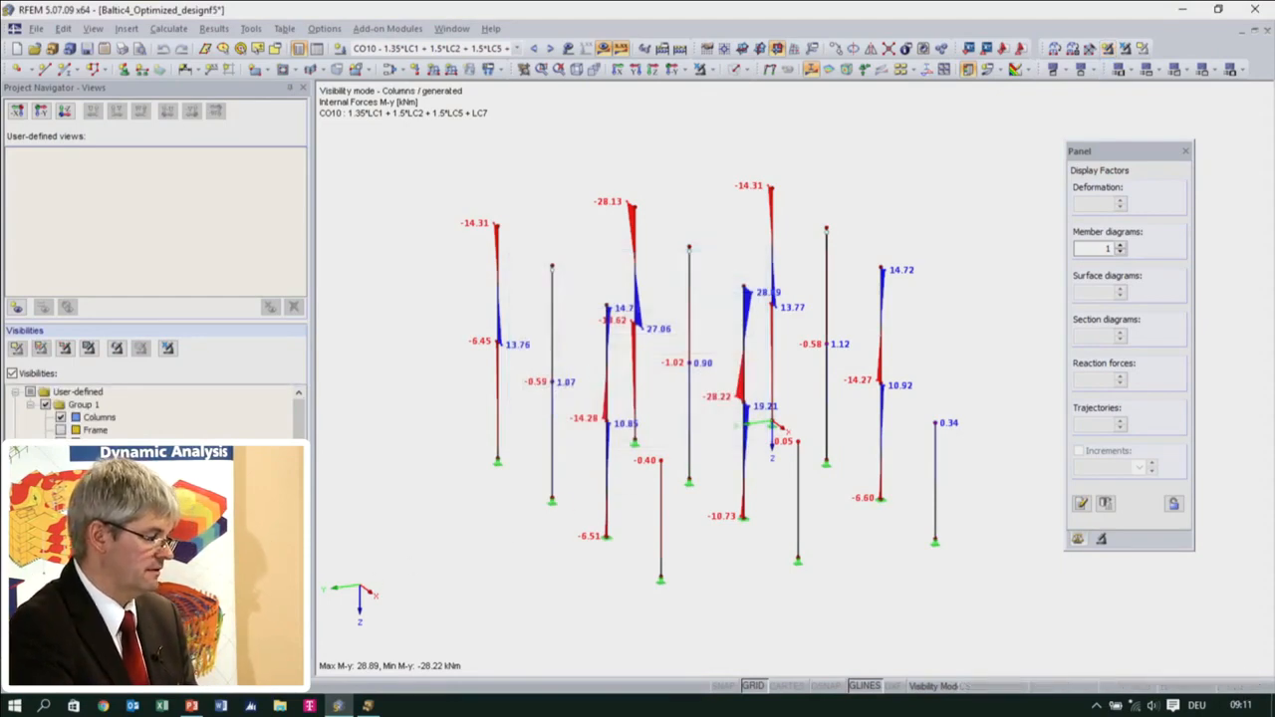
Display only the Roof visibility, with Columns, Frame, Leve1 and the generated visibilities switched off
left_click(61, 444)
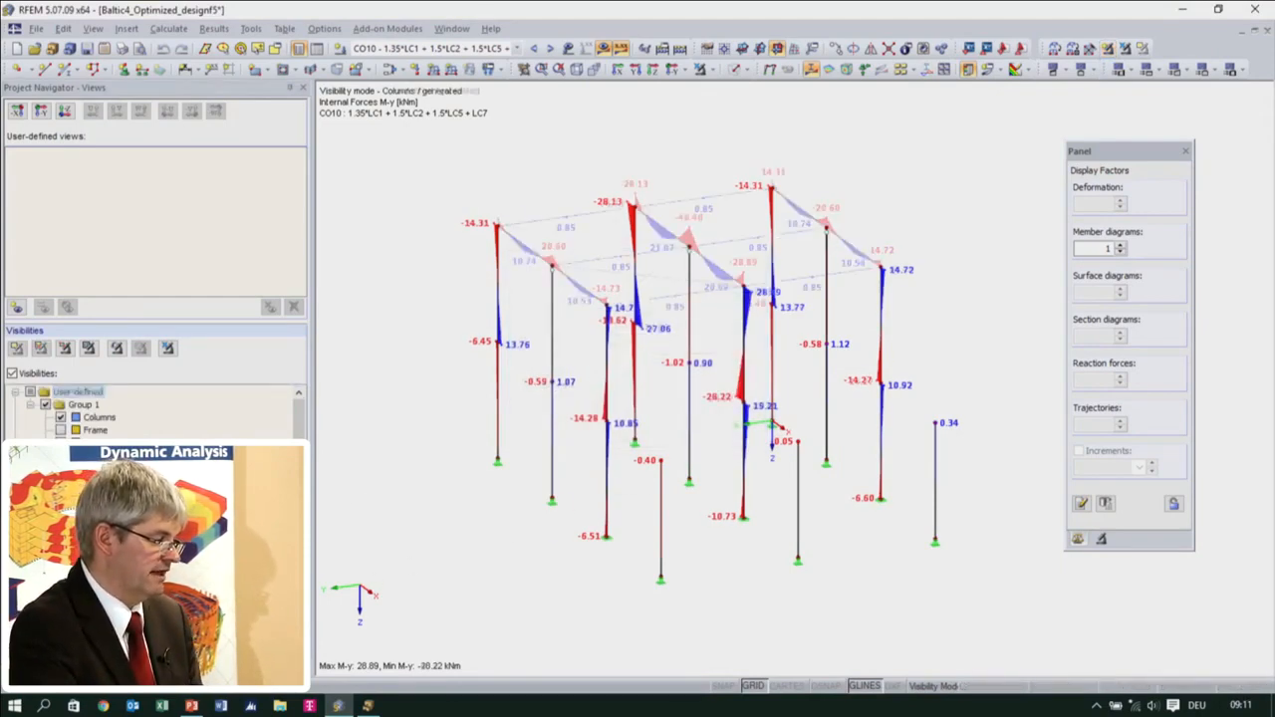
left_click(61, 457)
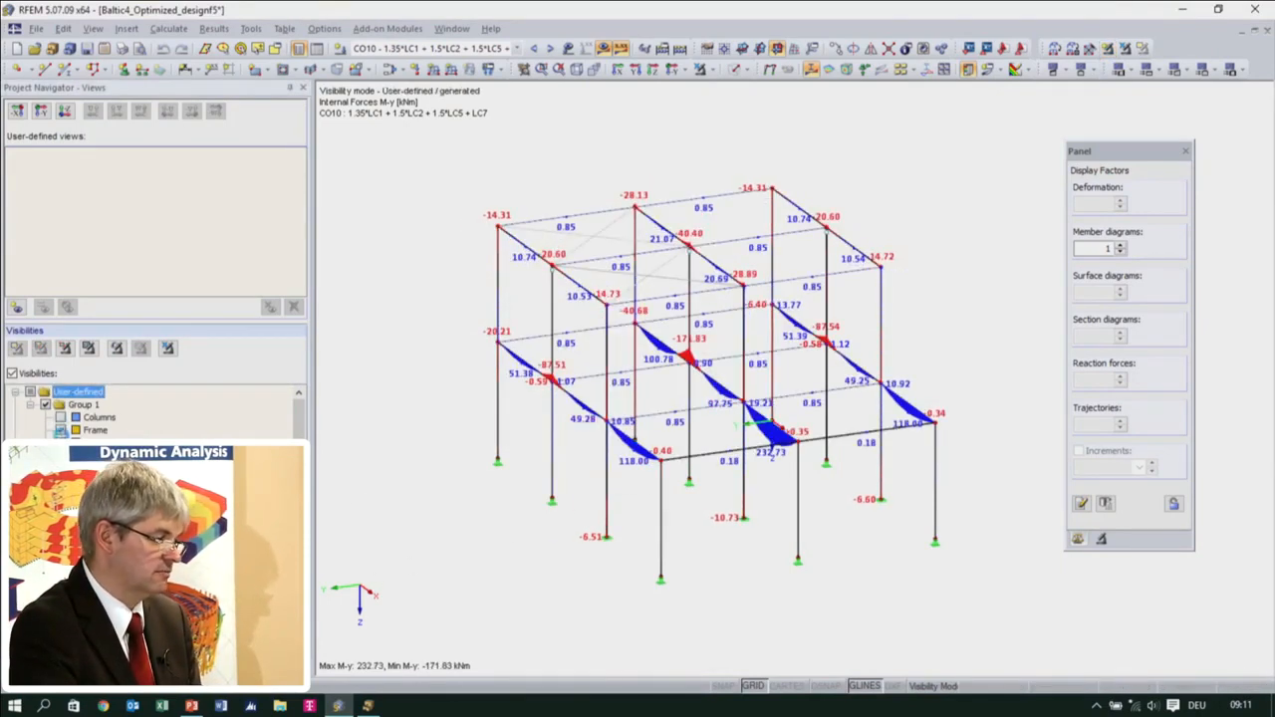
left_click(61, 457)
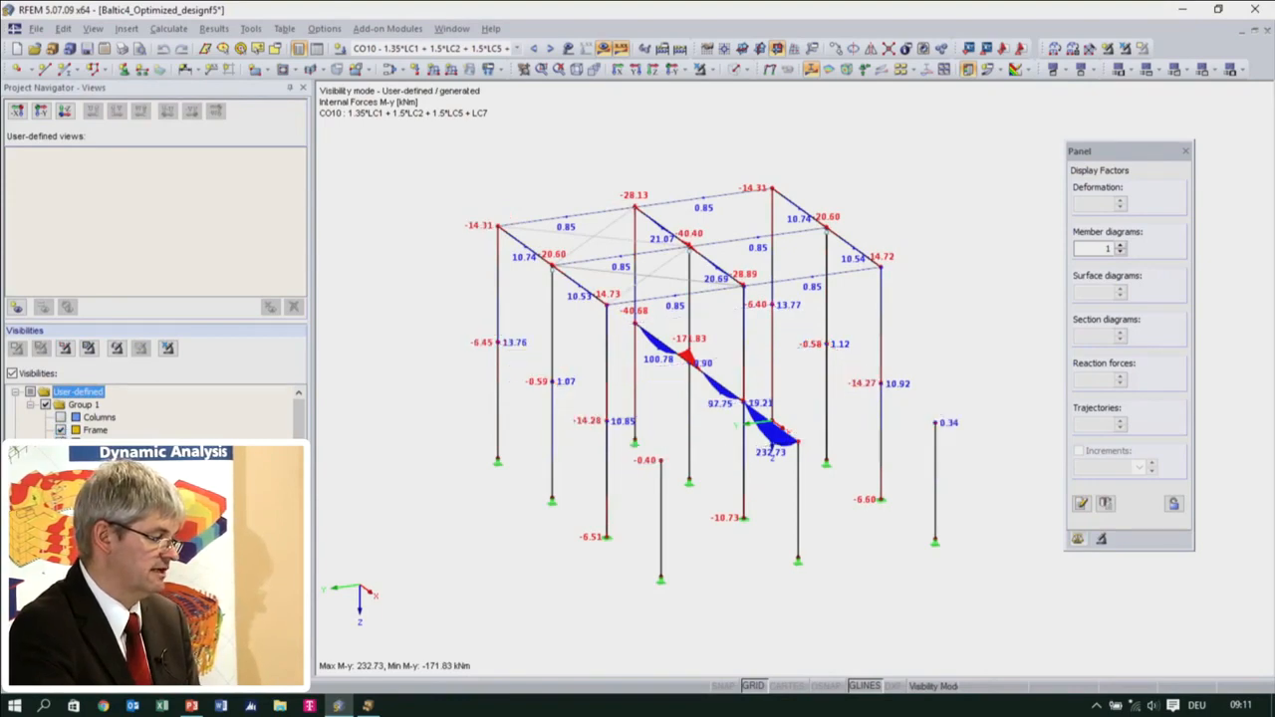
left_click(61, 431)
middle_click_drag(464, 409, 584, 384, "ctrl")
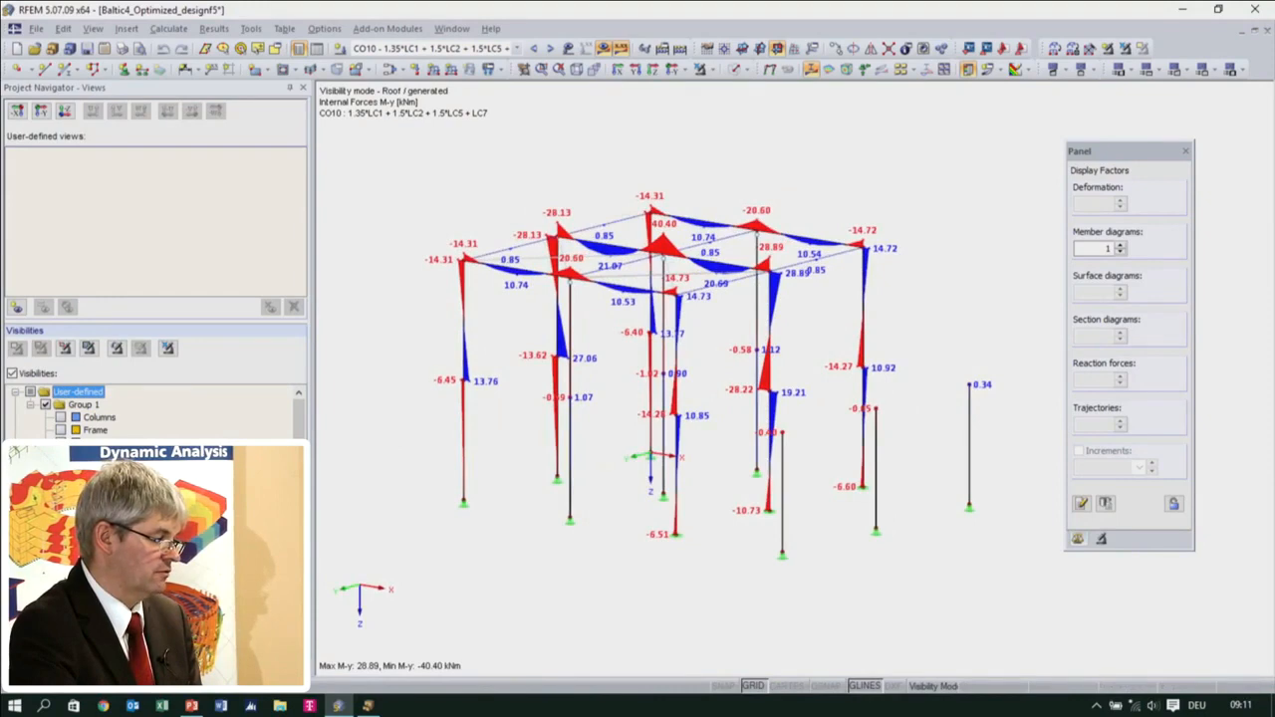
left_click(30, 483)
middle_click_drag(568, 434, 711, 544, "ctrl")
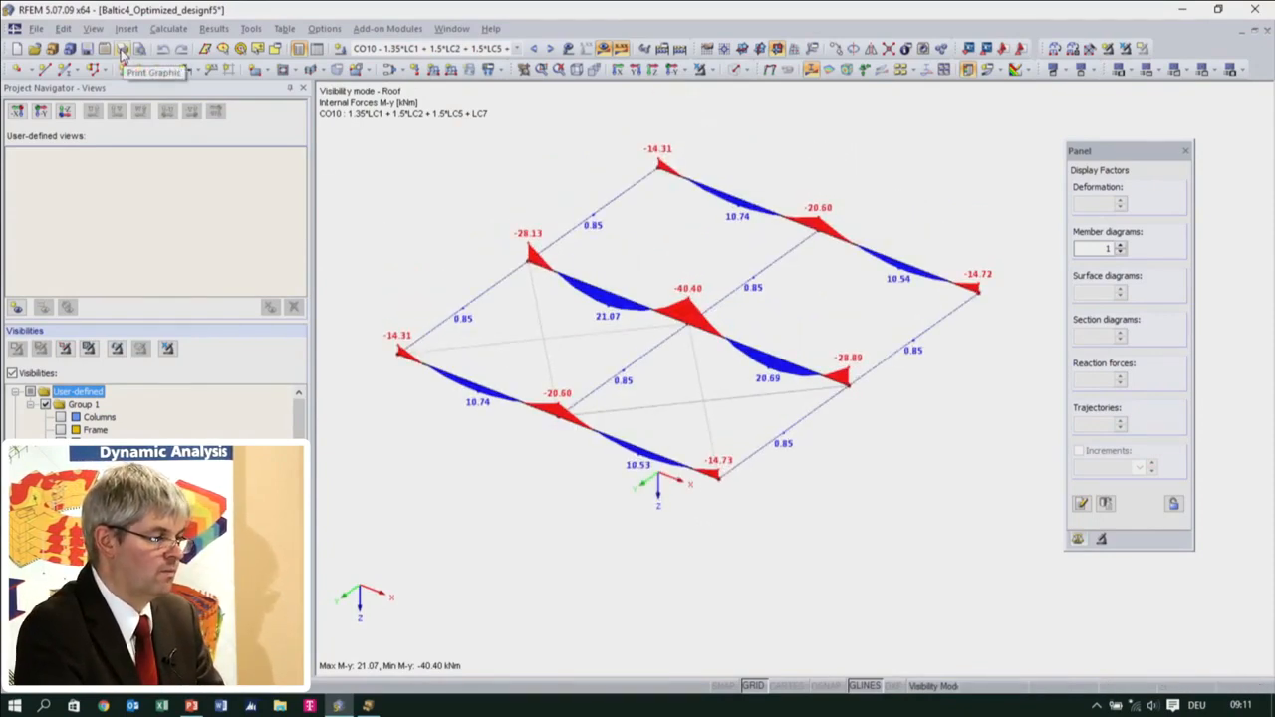
Turn off the filled display of the member result diagrams, leaving their hatching on
left_click(82, 677)
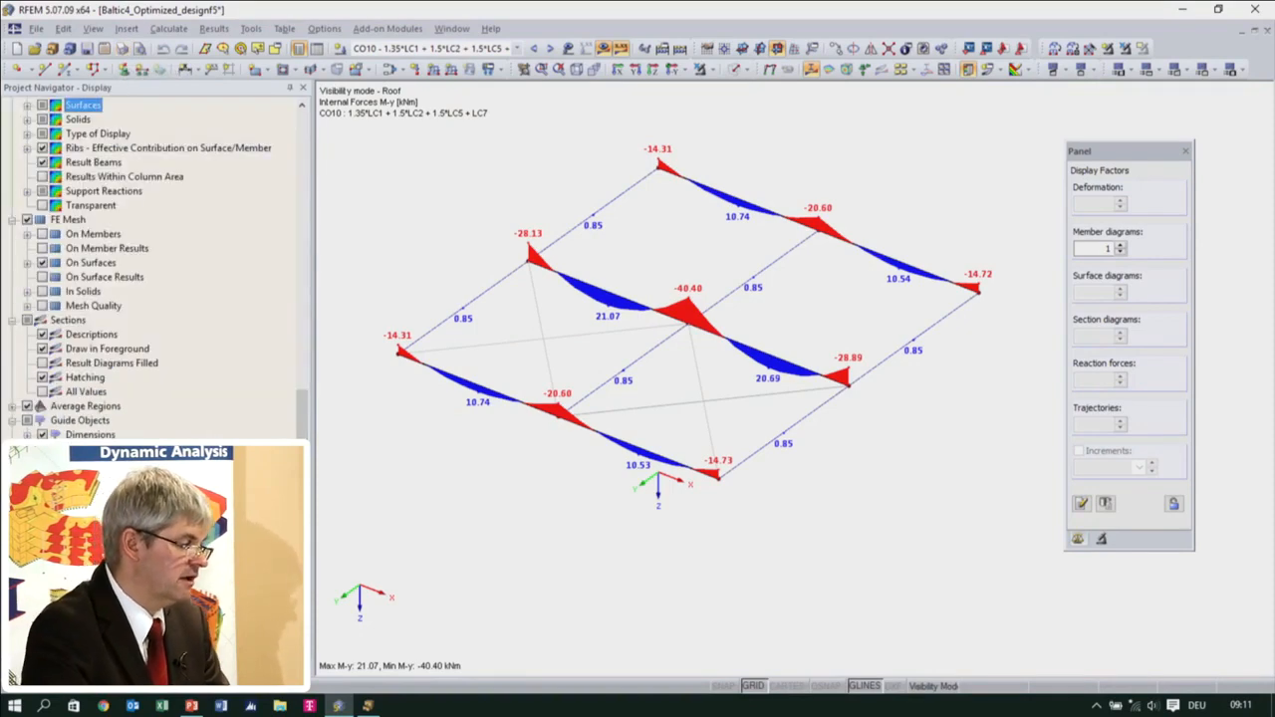
scroll(154, 259, "up", 5)
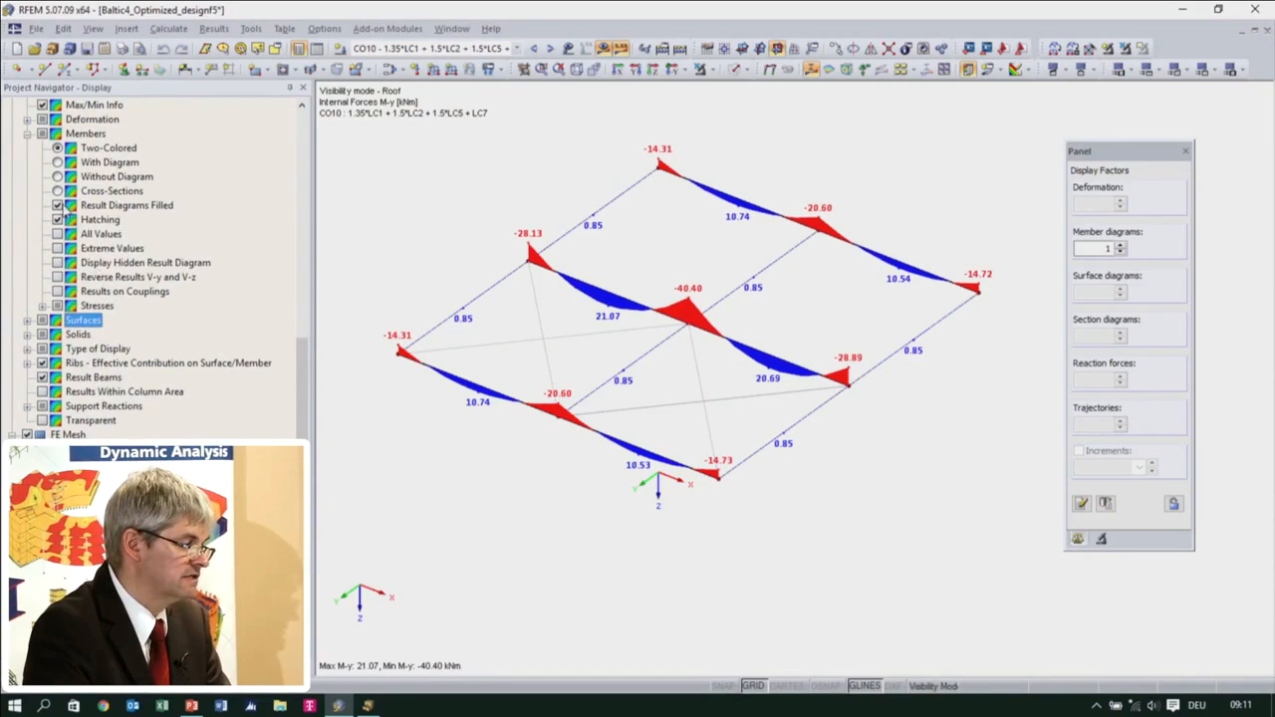
left_click(57, 204)
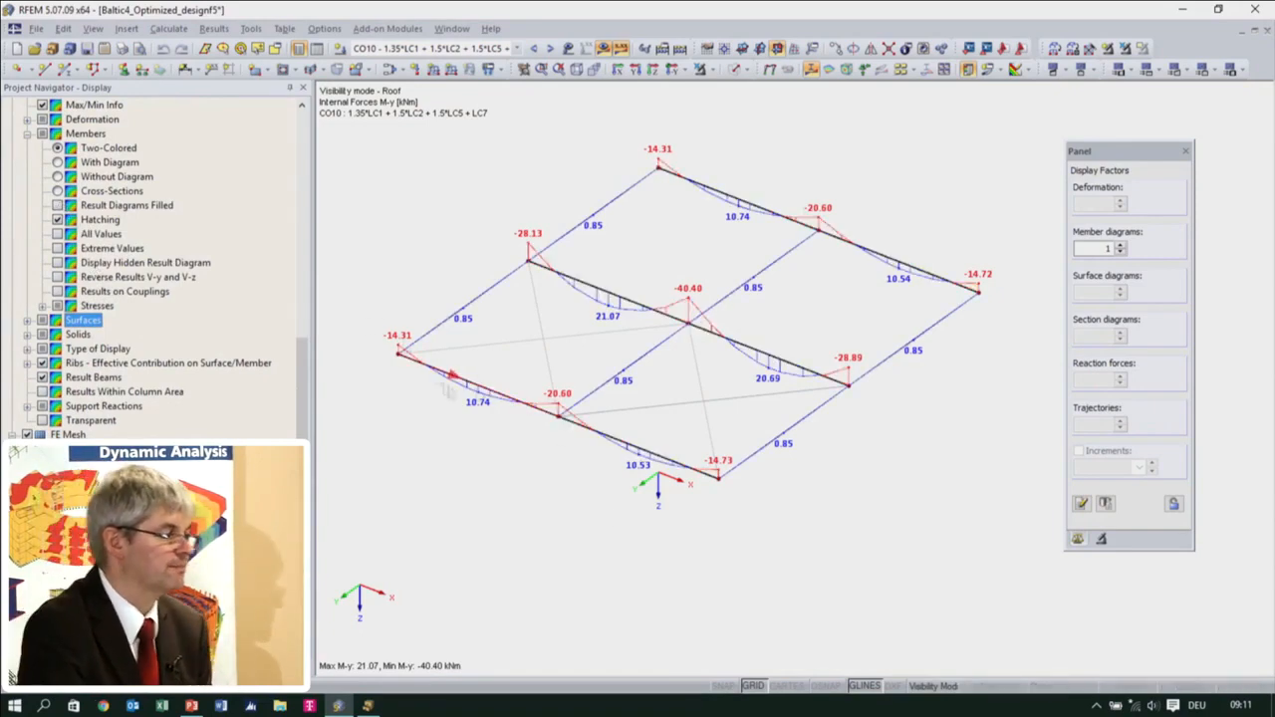
Set up a mass print to the printout report with graphics of the member internal forces N, Vy, Vz, MT, My and Mz
left_click(120, 47)
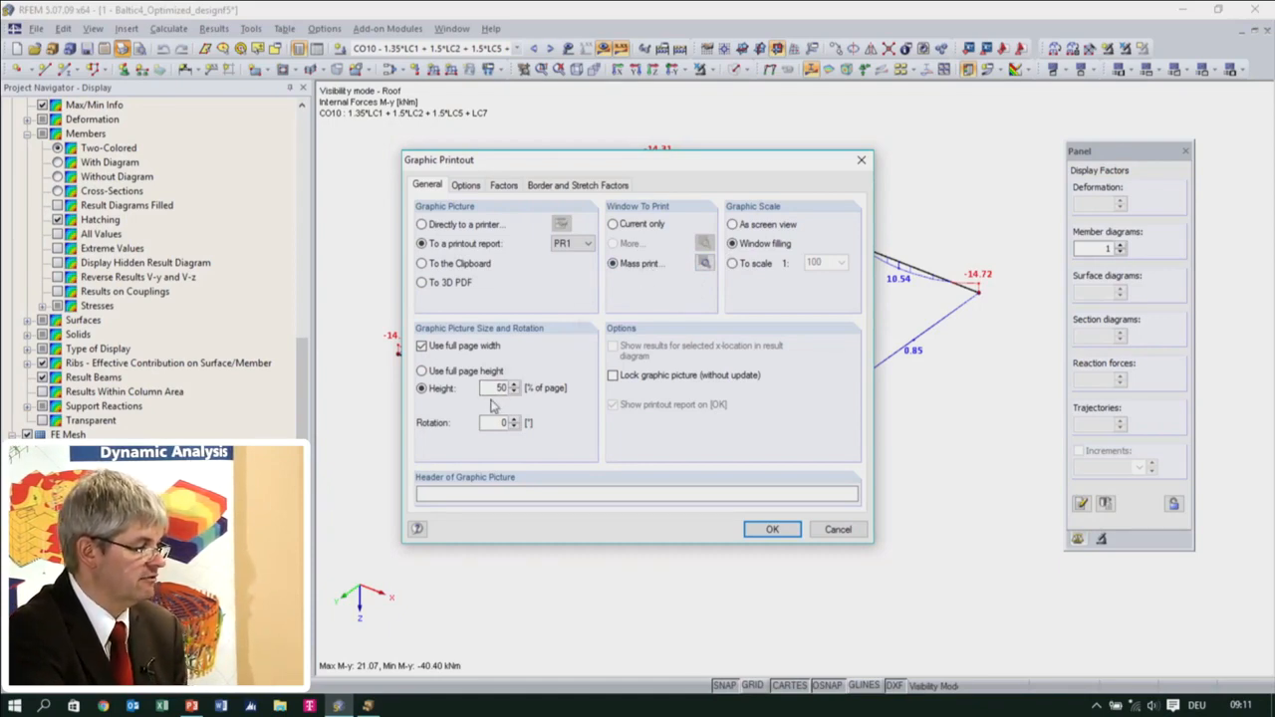
left_click(702, 262)
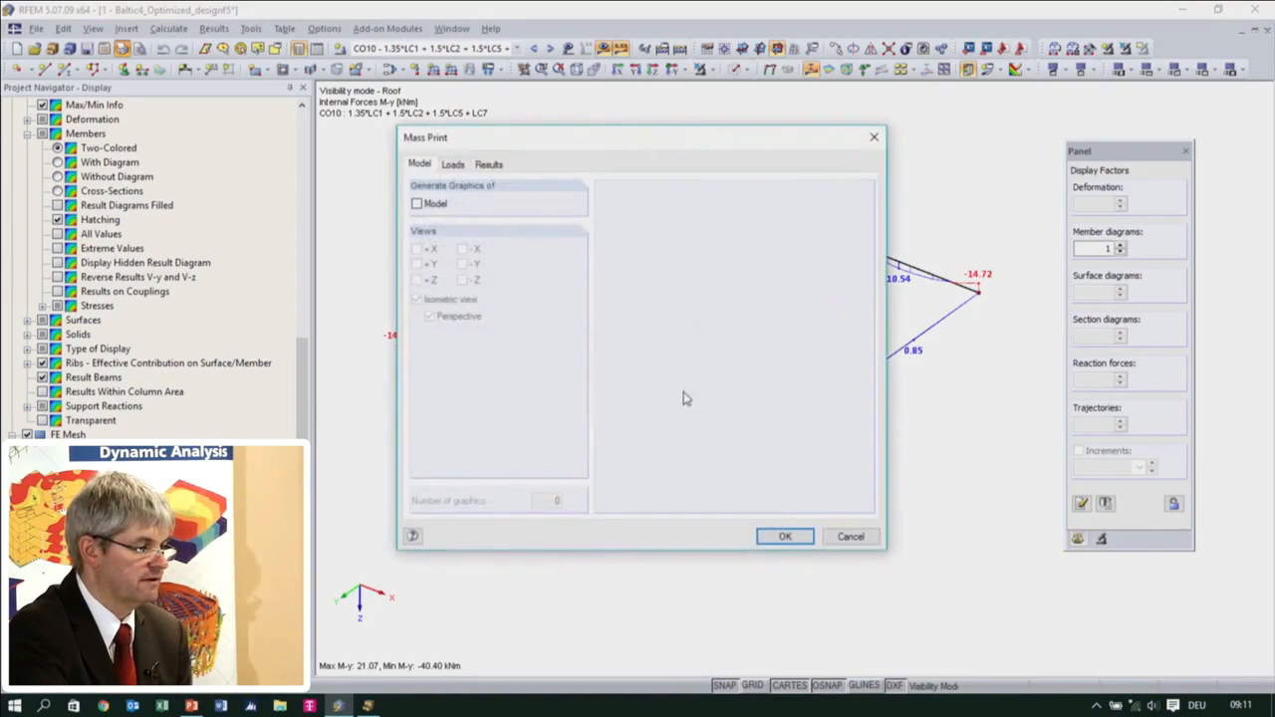
left_click(487, 168)
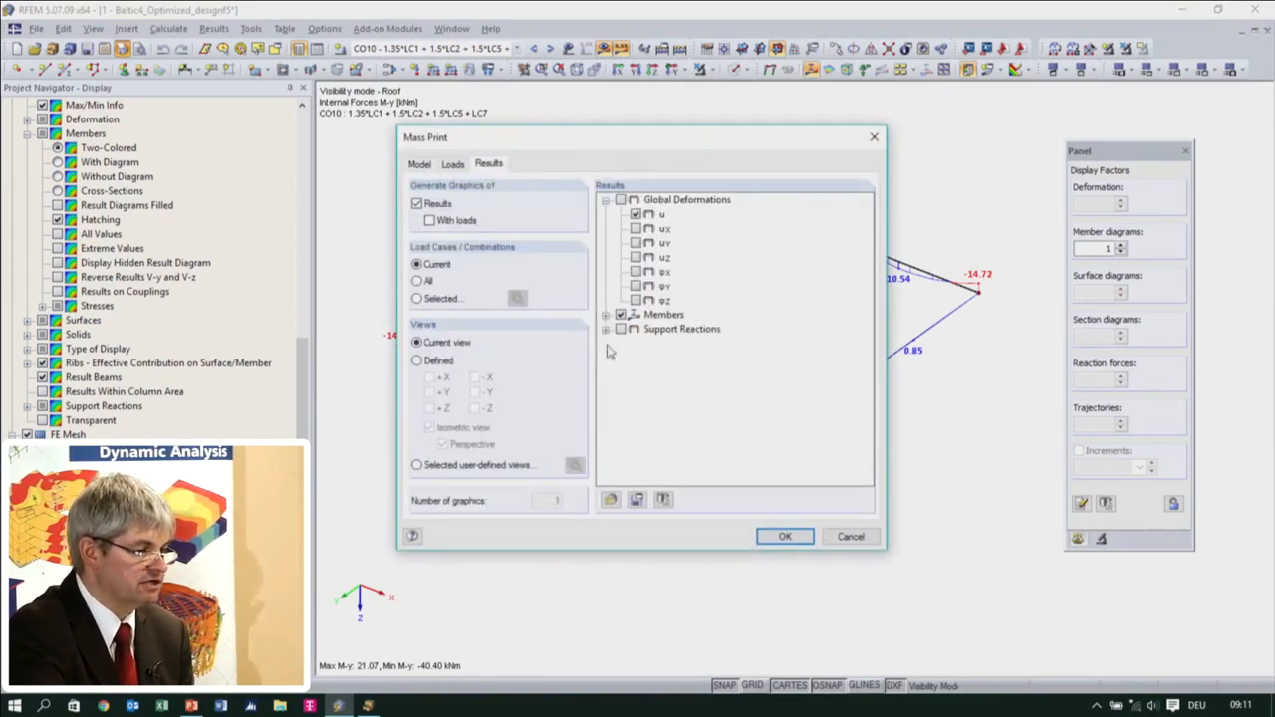
left_click(605, 316)
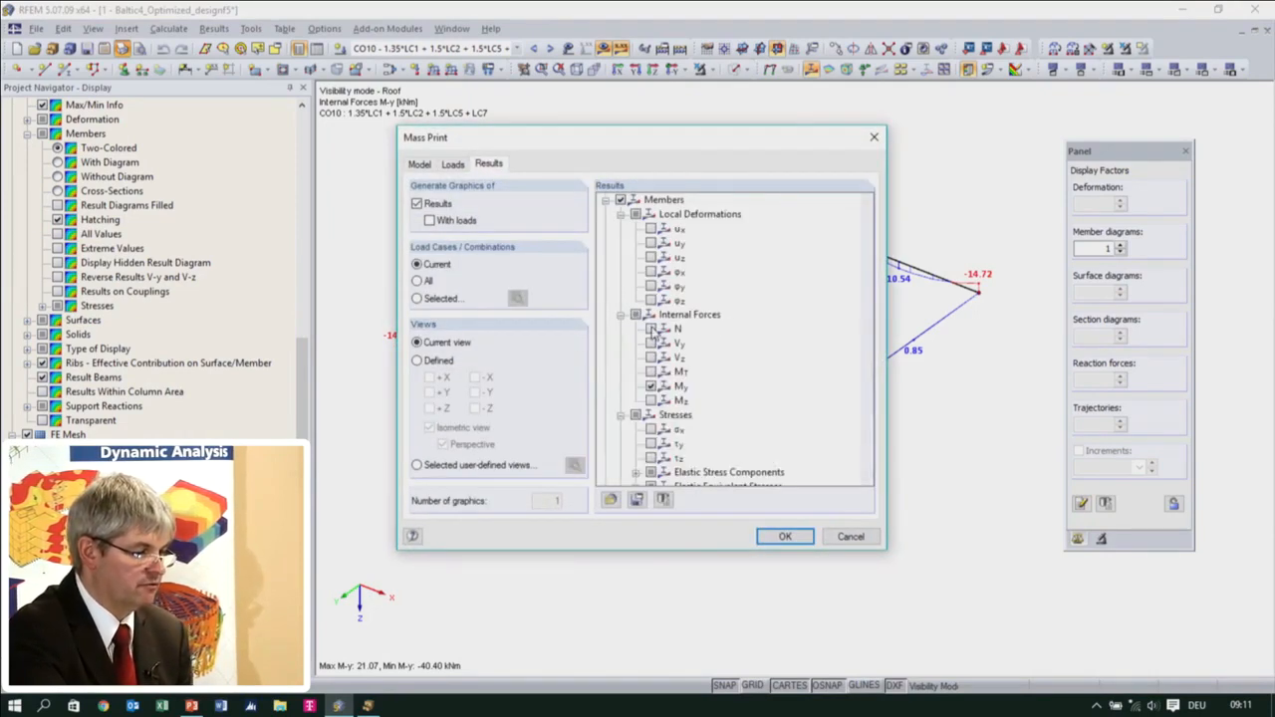
left_click(650, 401)
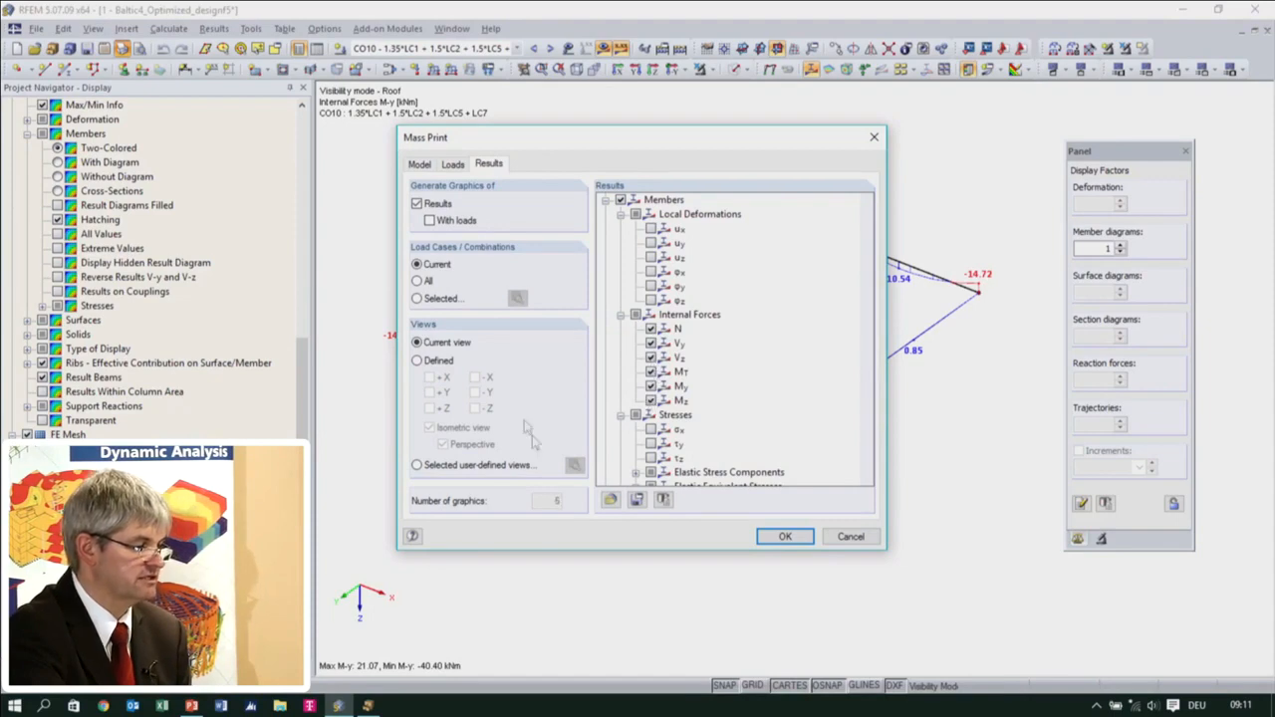
Restrict the mass-print results to selected load combinations and include all of CO1 to CO21
left_click(417, 298)
left_click(519, 299)
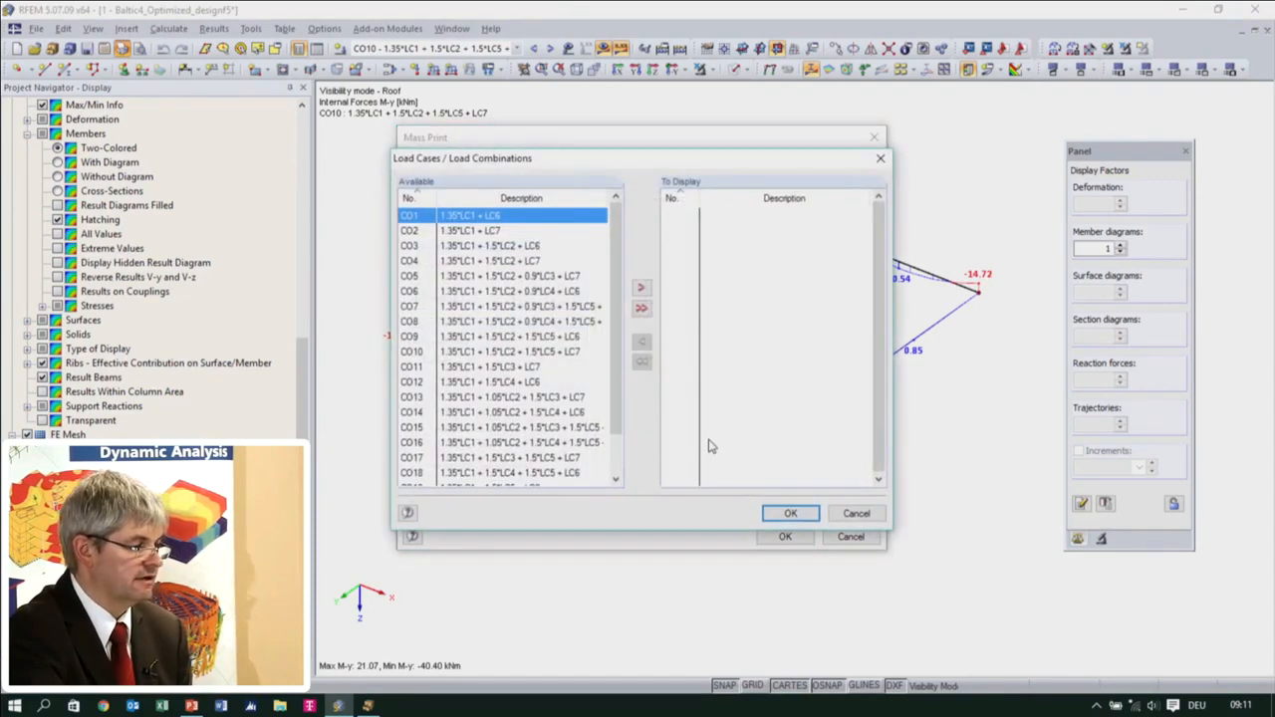
left_click_drag(618, 391, 614, 435)
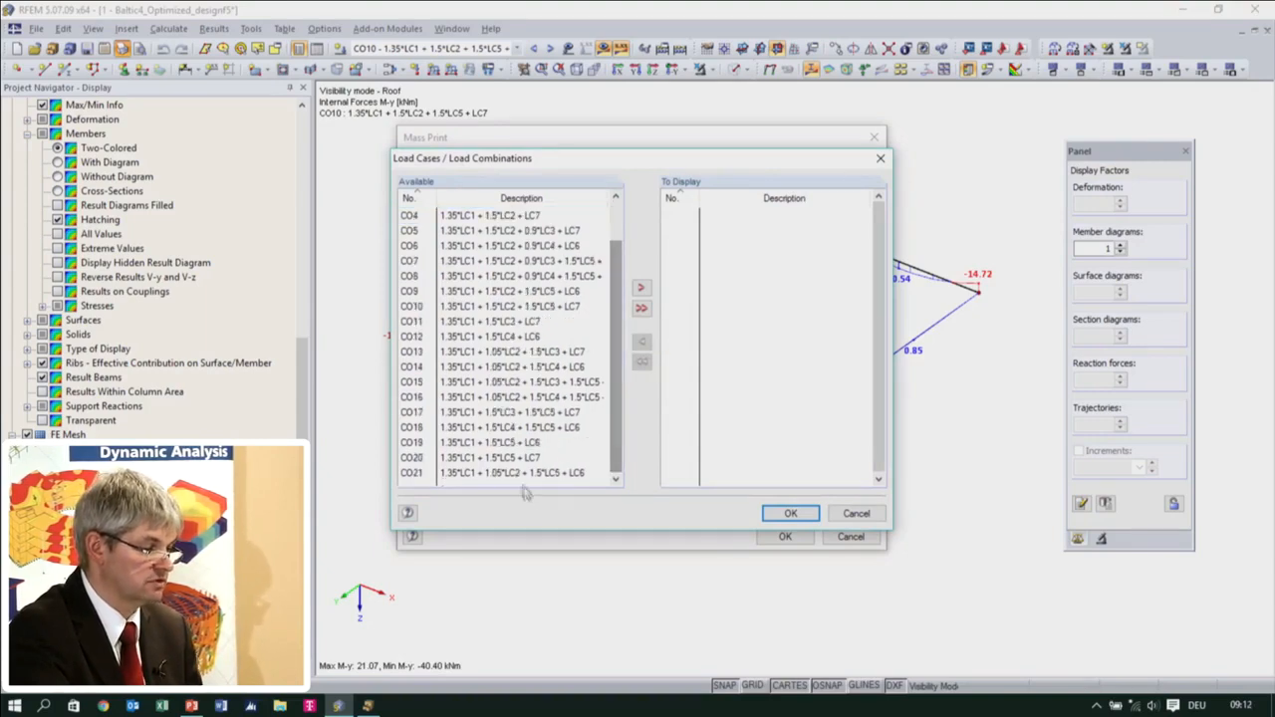
key("ctrl+a")
left_click(642, 287)
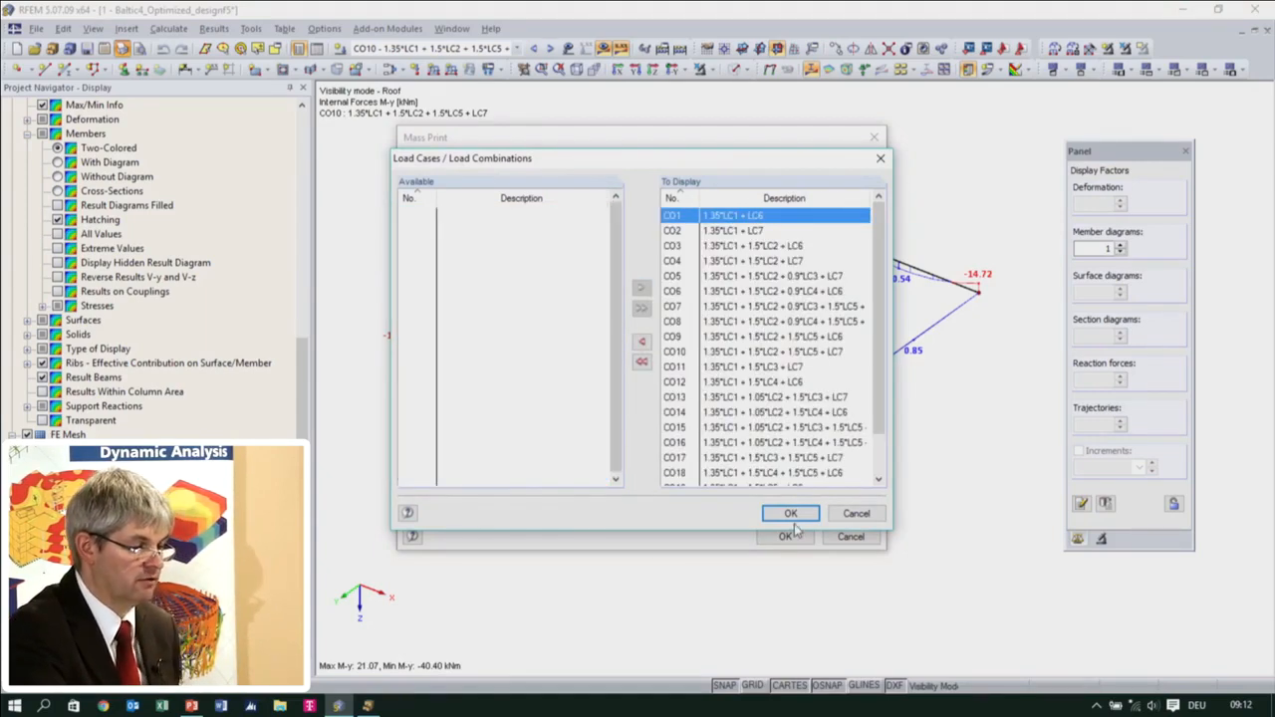
left_click(791, 513)
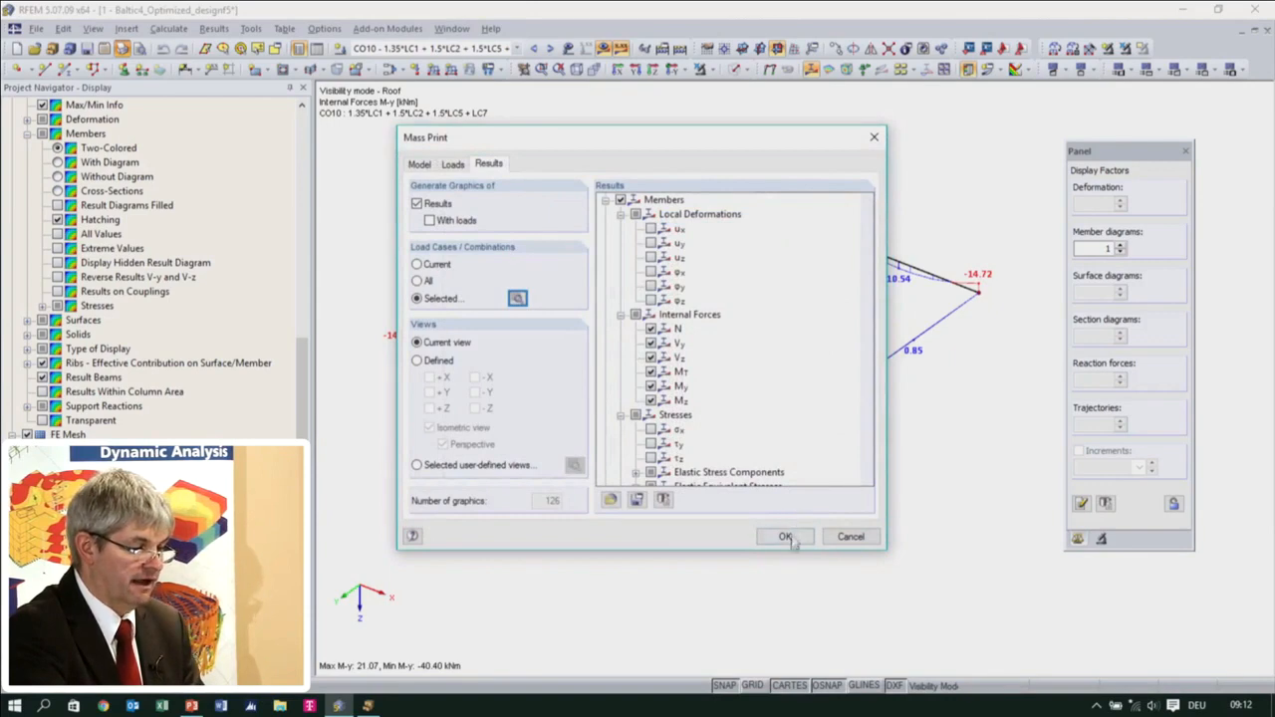
Send the mass-print graphics to a new printout report based on the template 8 - Steel Complete Standard Selection
left_click(786, 537)
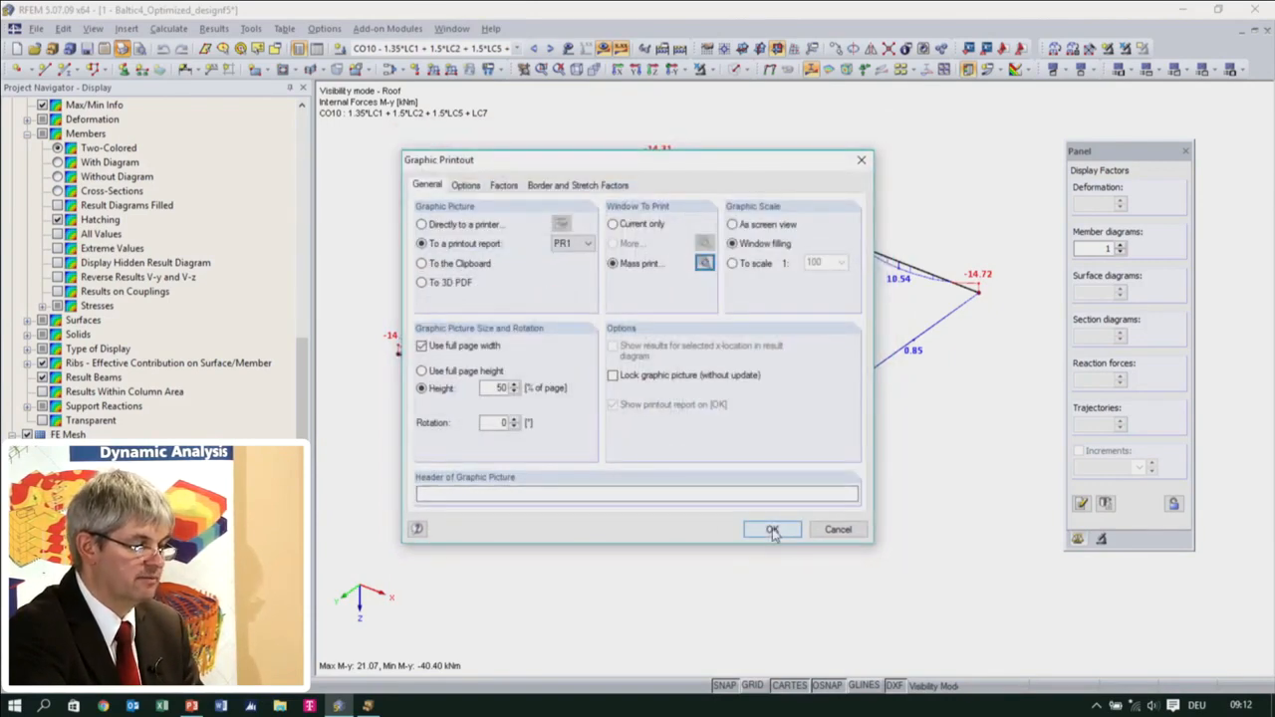
left_click(772, 530)
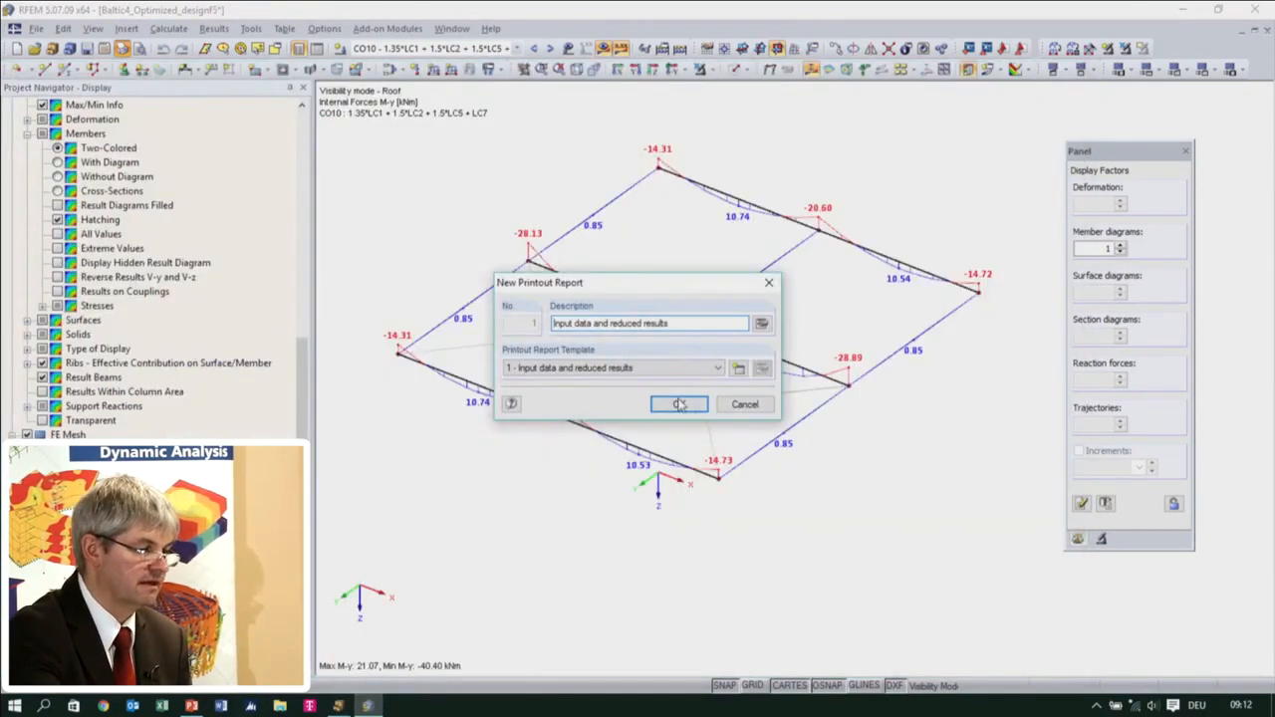
left_click(721, 368)
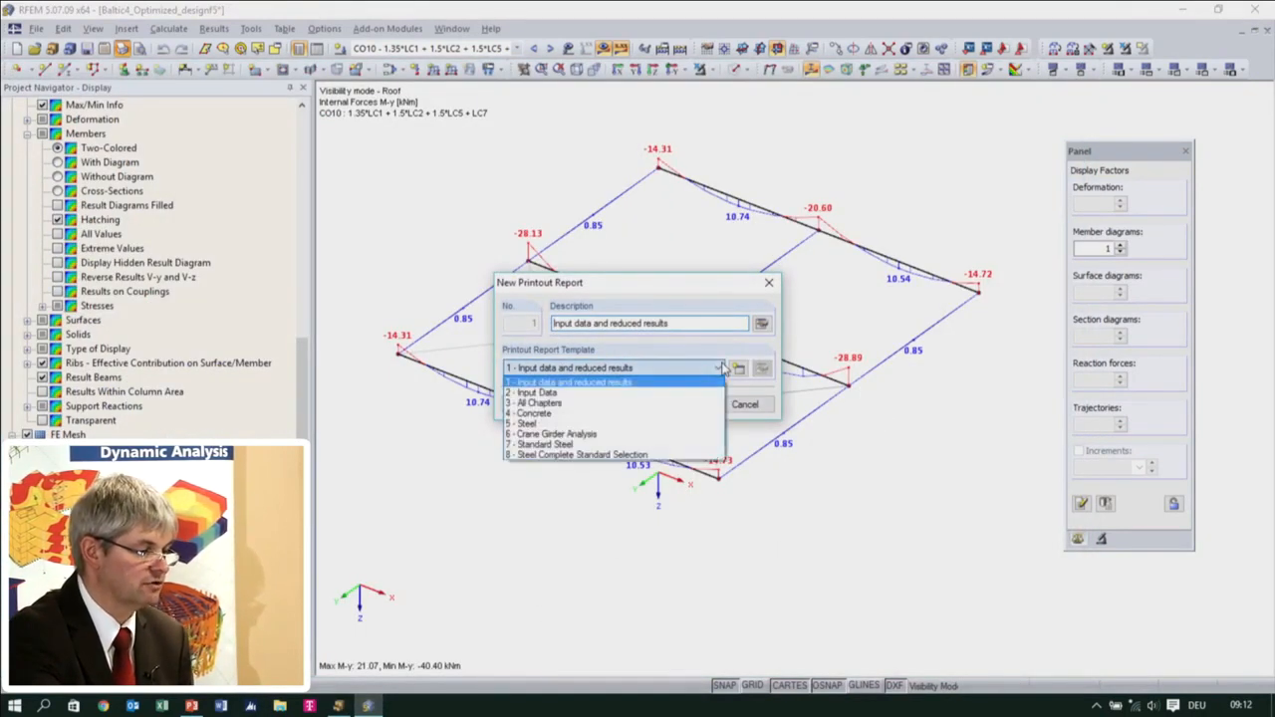
left_click(679, 455)
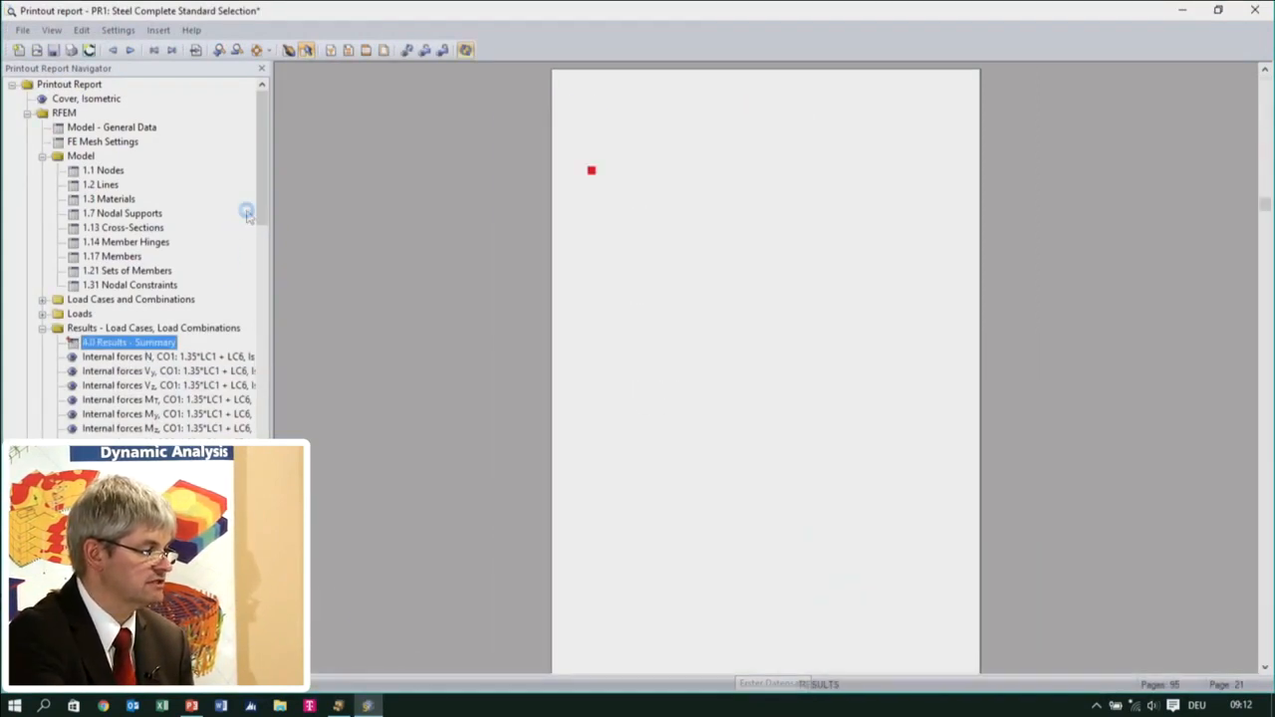
Review the Roof internal force graphics for the load combinations in the printout report, with two pages shown side by side
left_click_drag(263, 199, 264, 217)
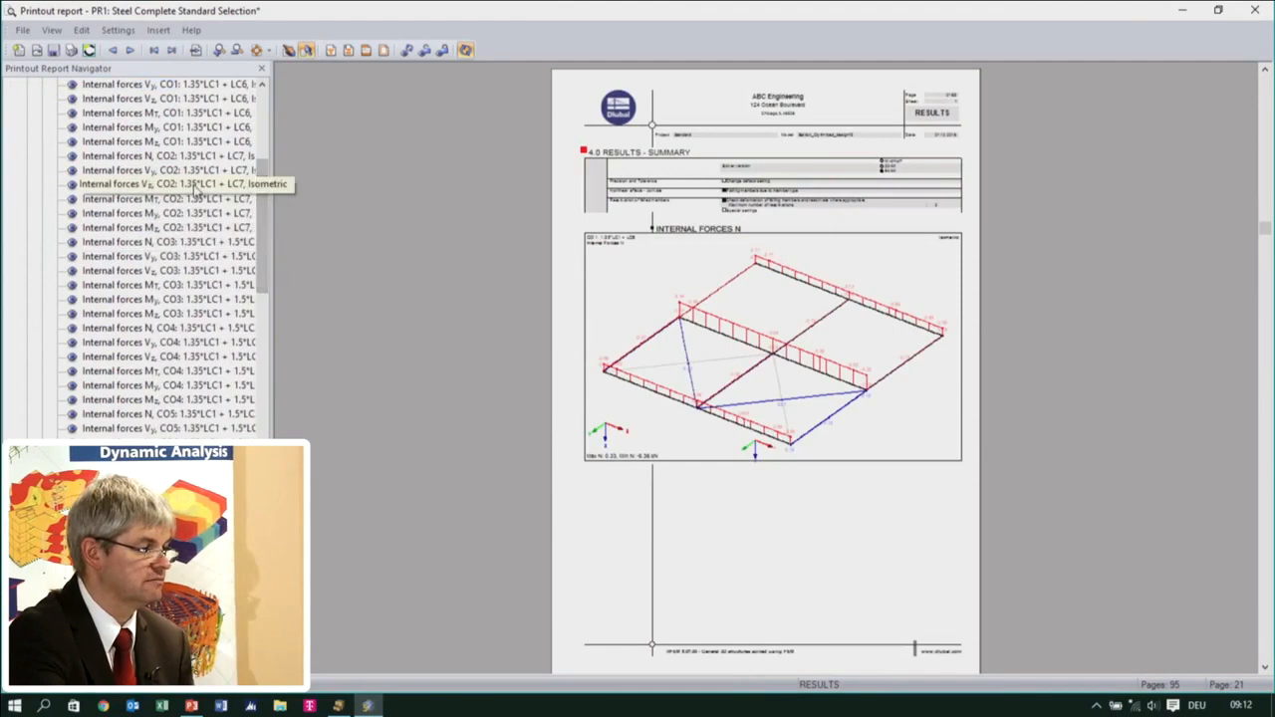
left_click(170, 185)
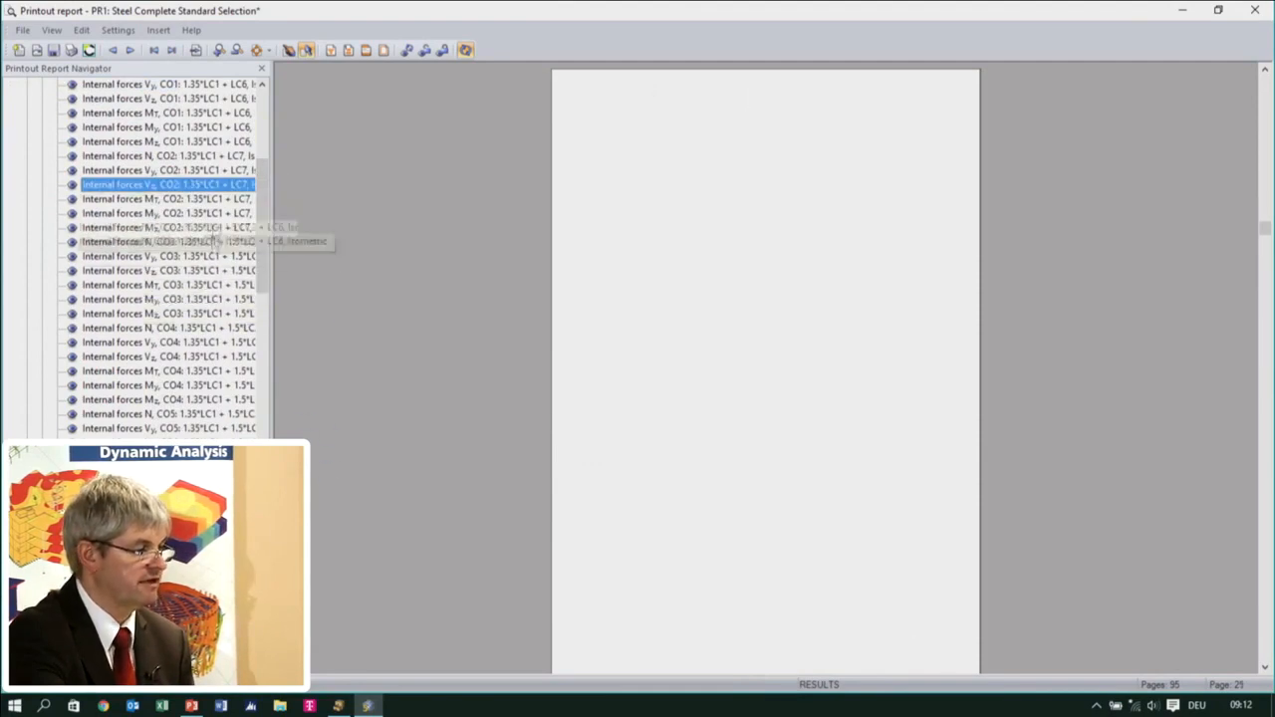
scroll(169, 299, "down", 2)
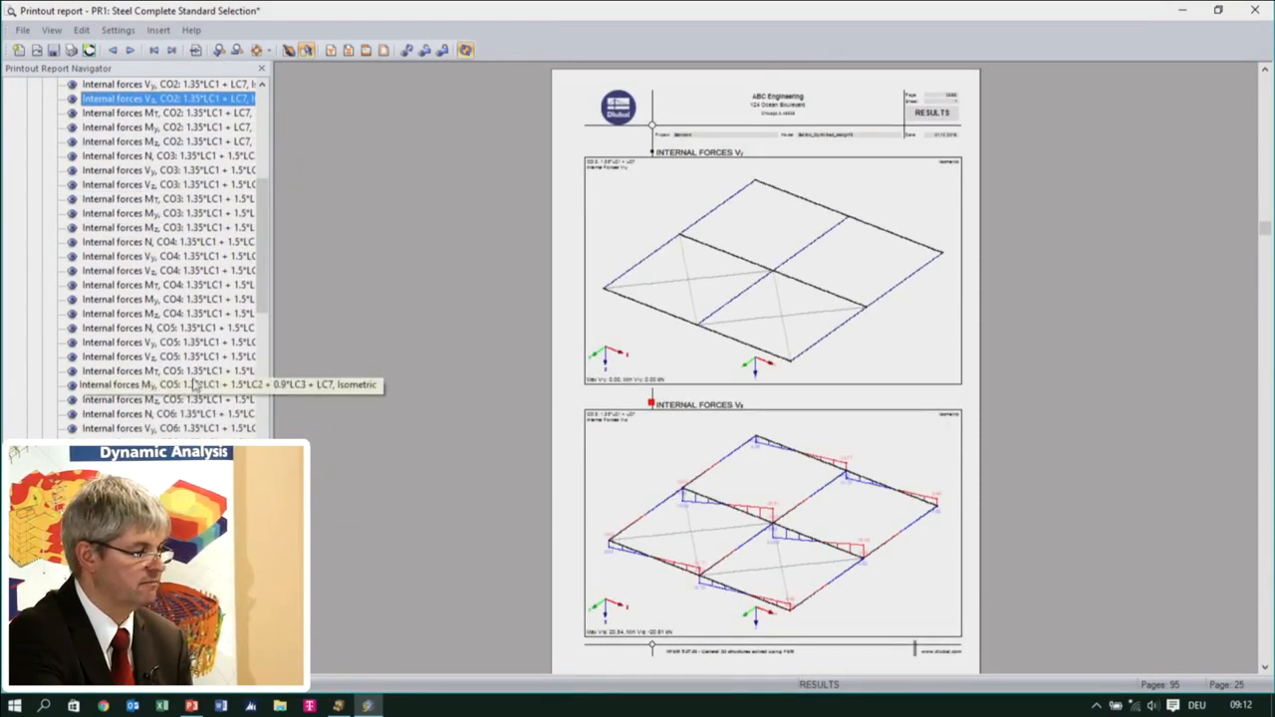
scroll(482, 493, "down", 1)
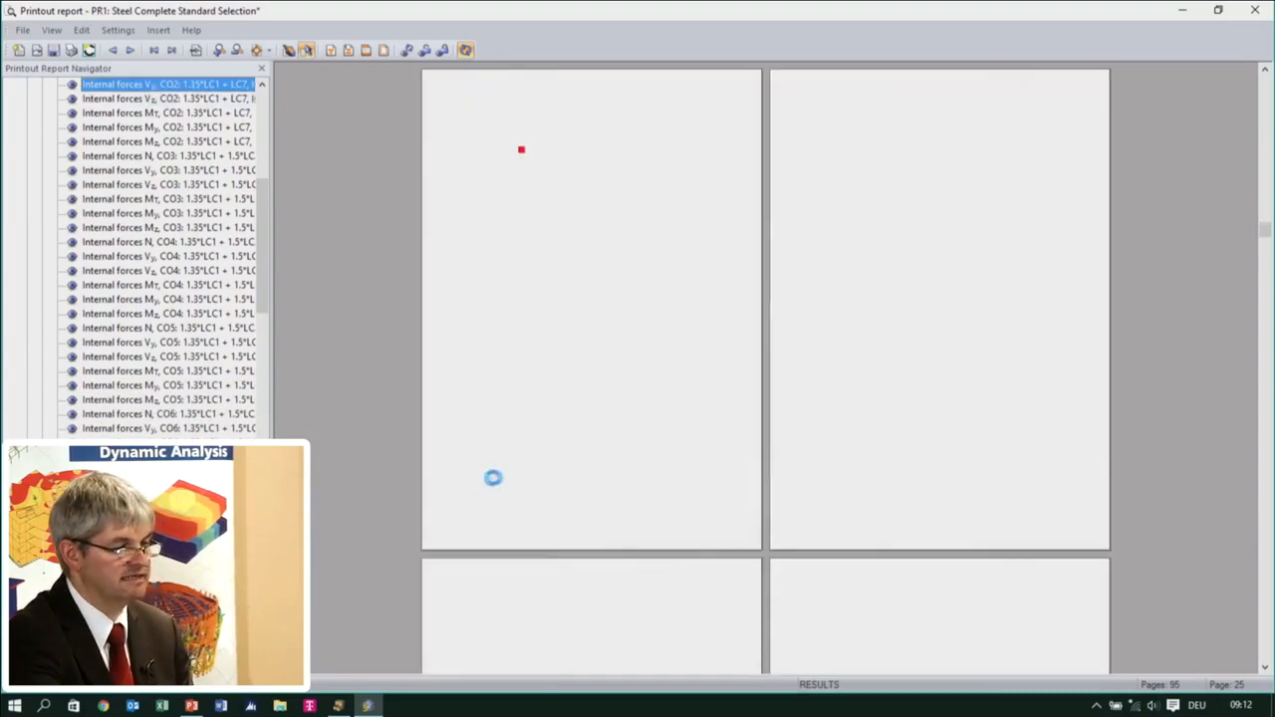
scroll(622, 458, "down", 3)
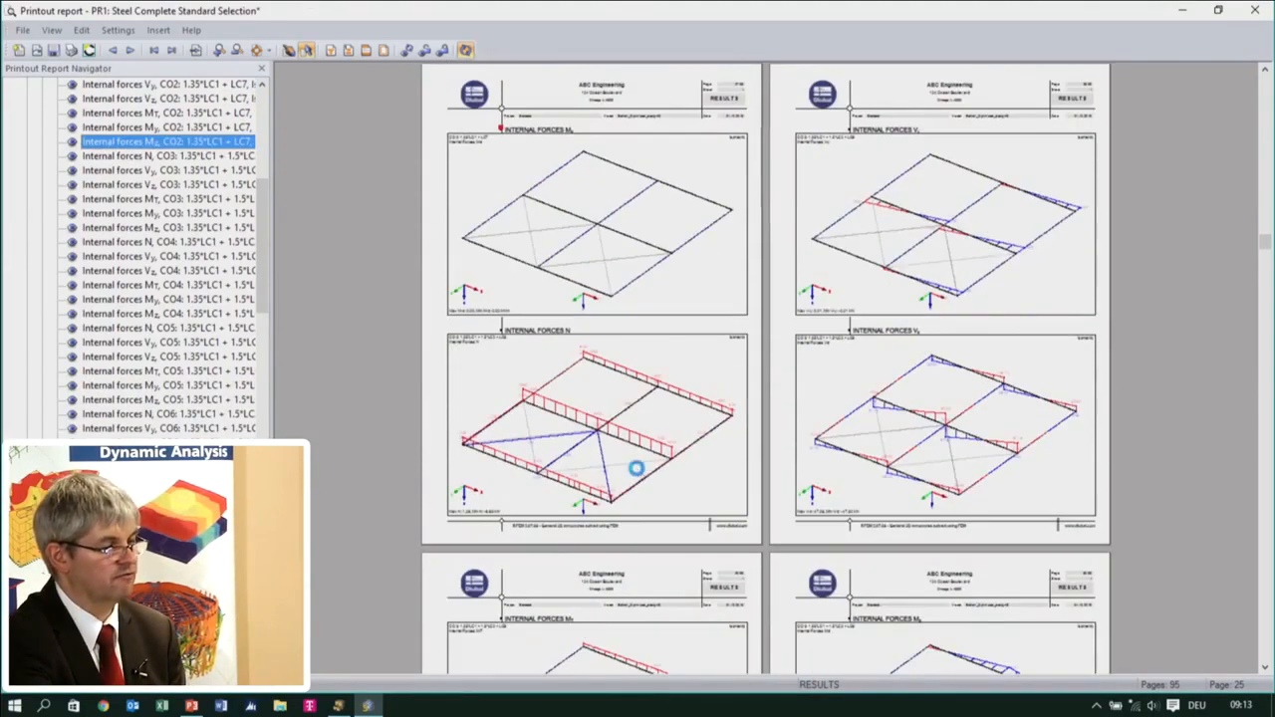
scroll(642, 478, "down", 5)
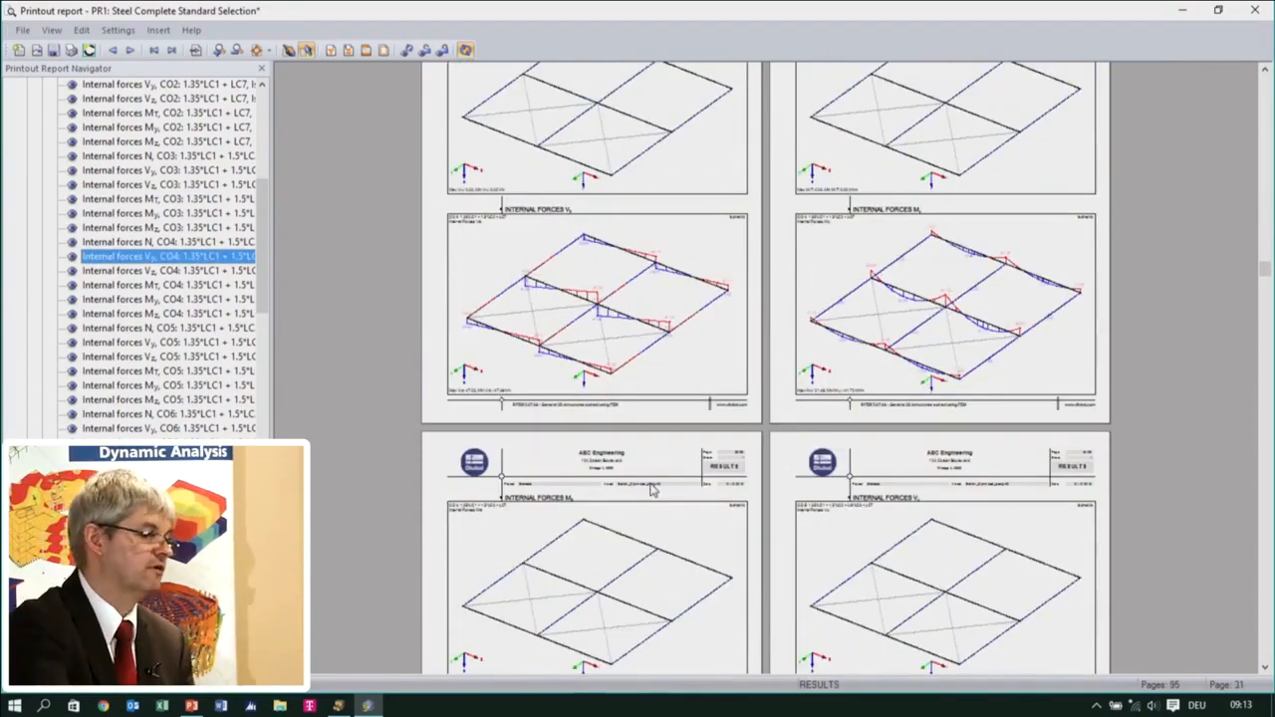
left_click_drag(261, 279, 261, 598)
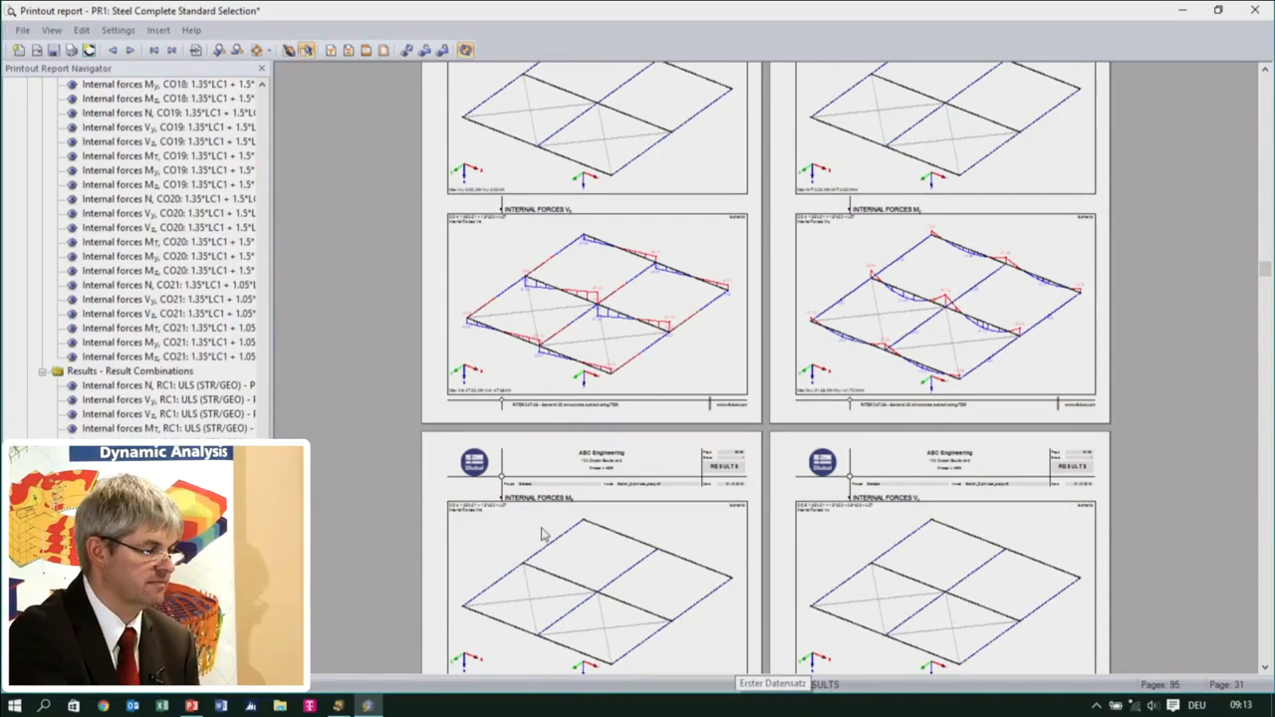
scroll(648, 512, "down", 4)
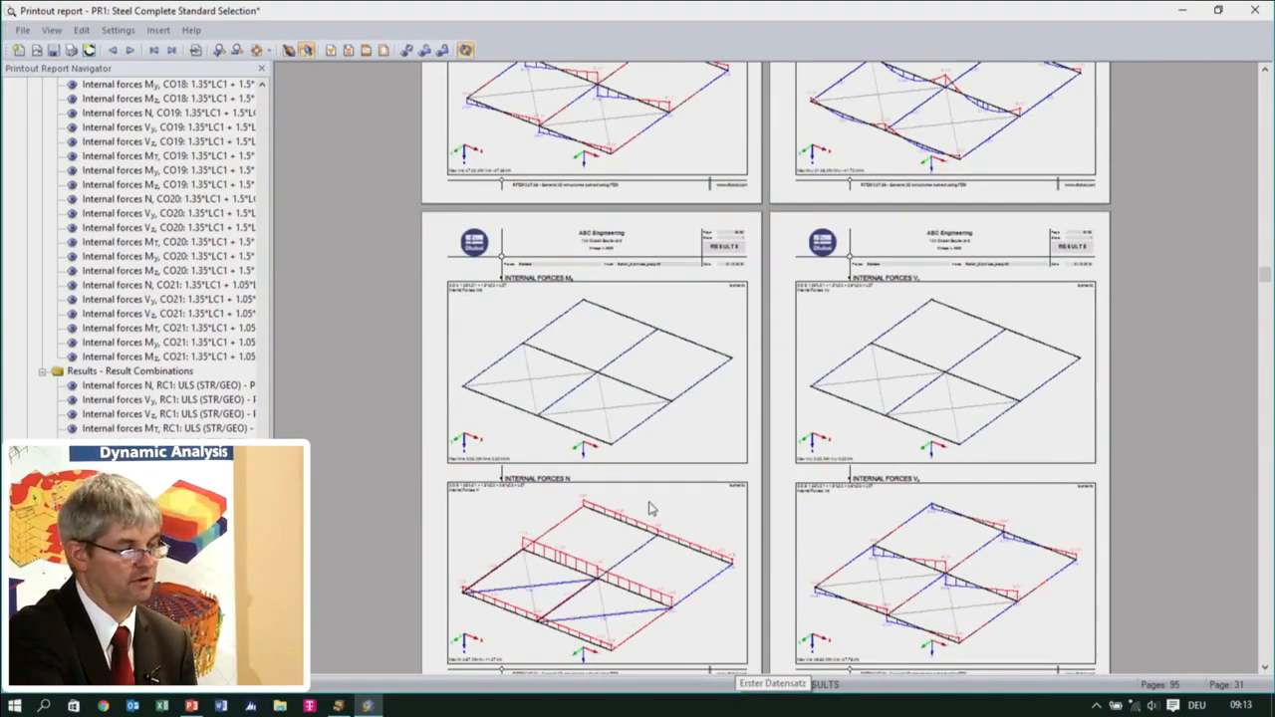
scroll(356, 595, "up", 3)
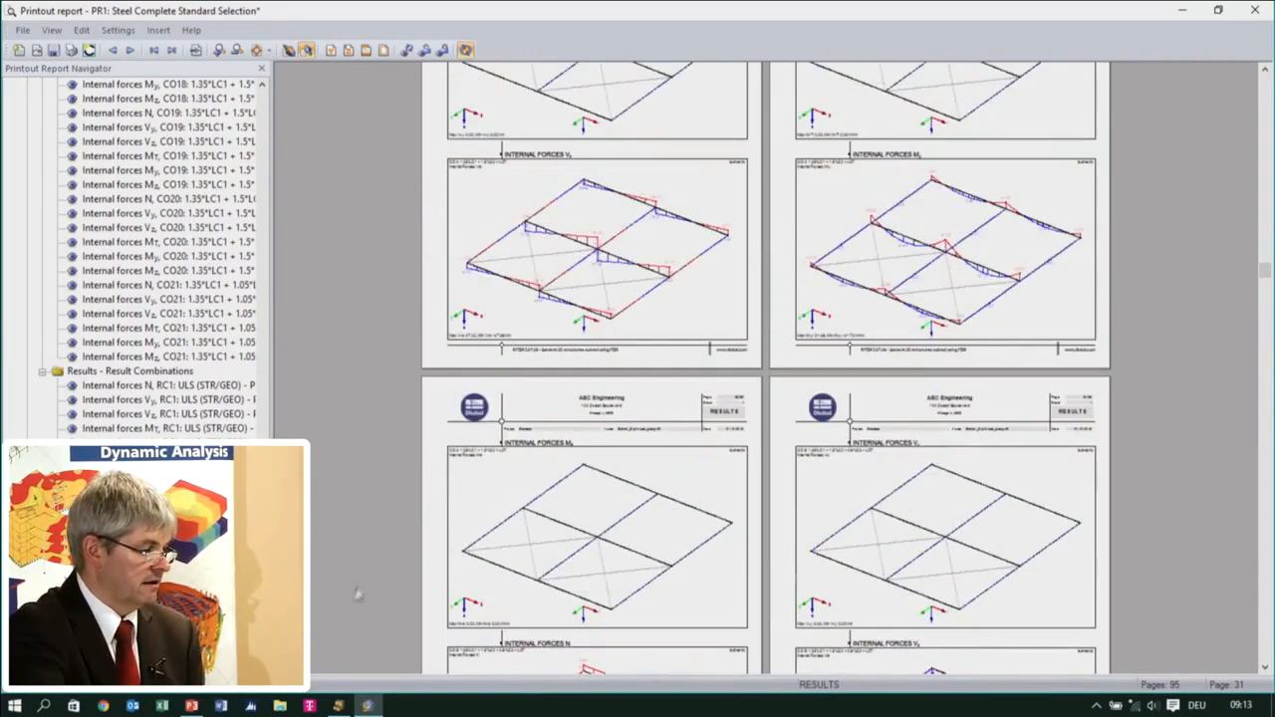
scroll(495, 564, "up", 8)
scroll(499, 564, "up", 6)
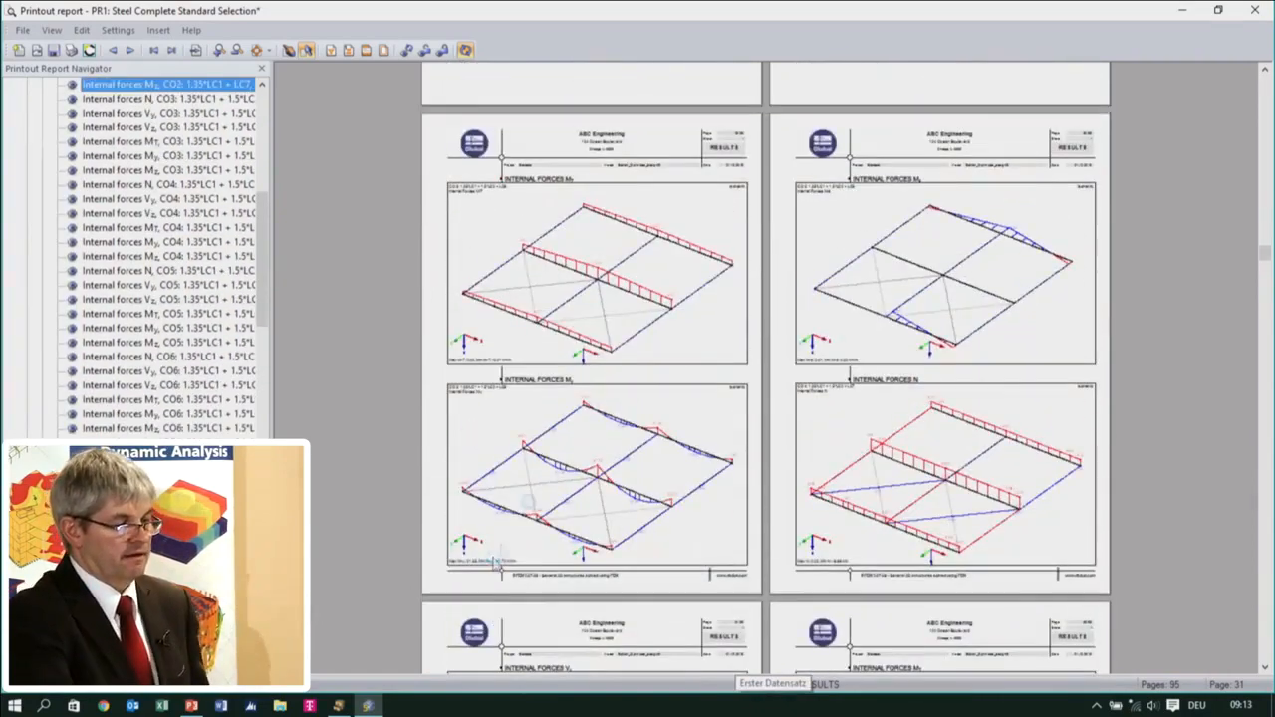
Close the printout report and save it
left_click(1251, 12)
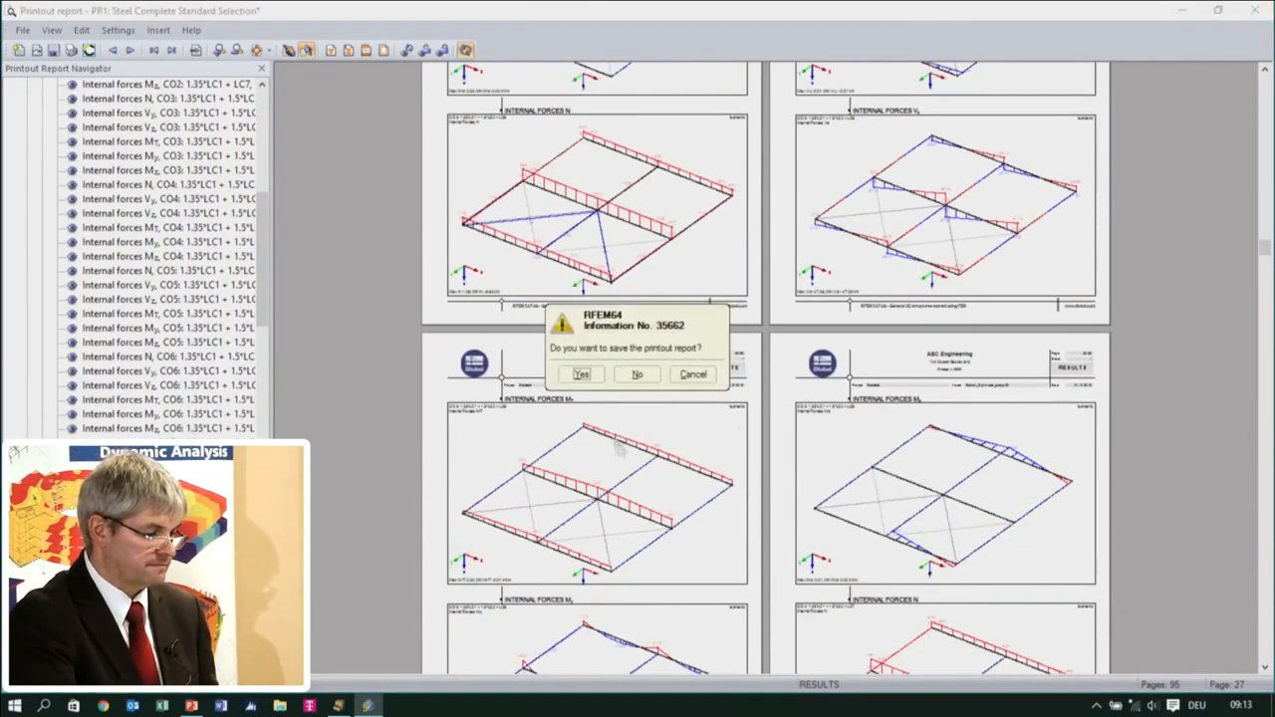
left_click(580, 374)
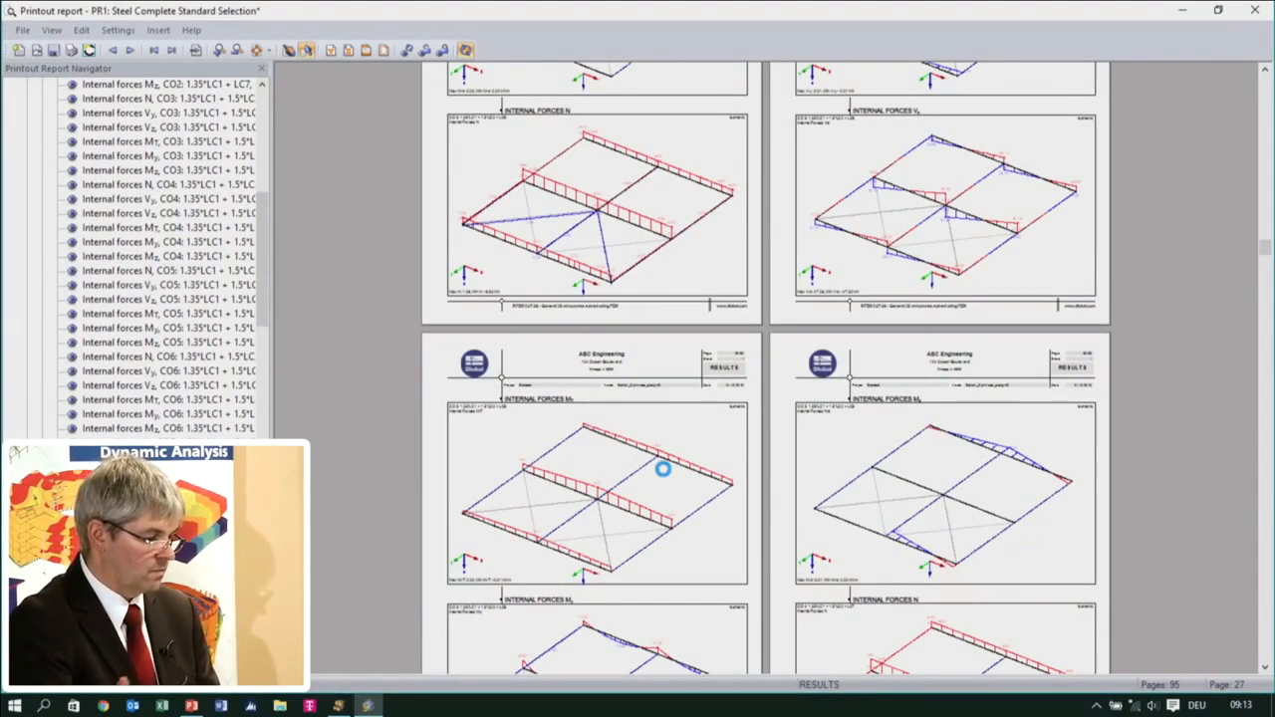
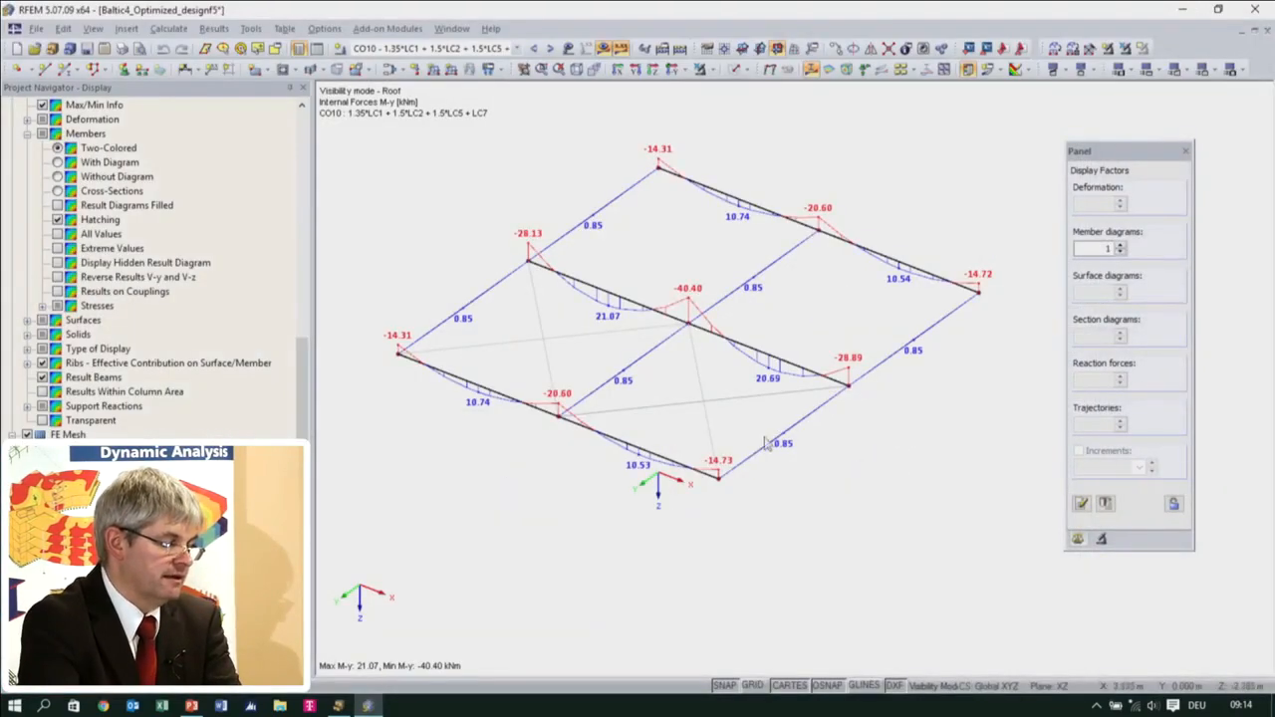
Cancel the Roof visibility to show the entire structure and display the results of RF-STEEL EC3 CA1
left_click(706, 70)
middle_click_drag(678, 419, 667, 304)
scroll(672, 311, "down", 2)
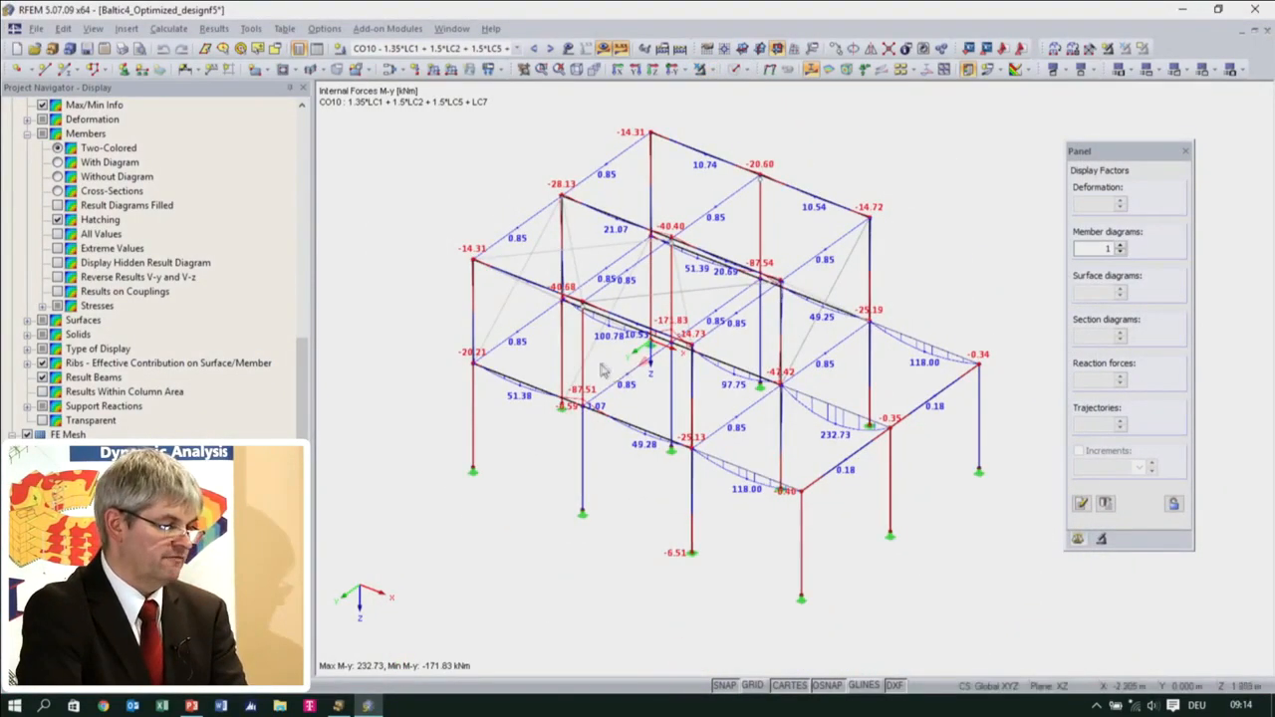
middle_click_drag(707, 257, 730, 263, "ctrl")
left_click(517, 49)
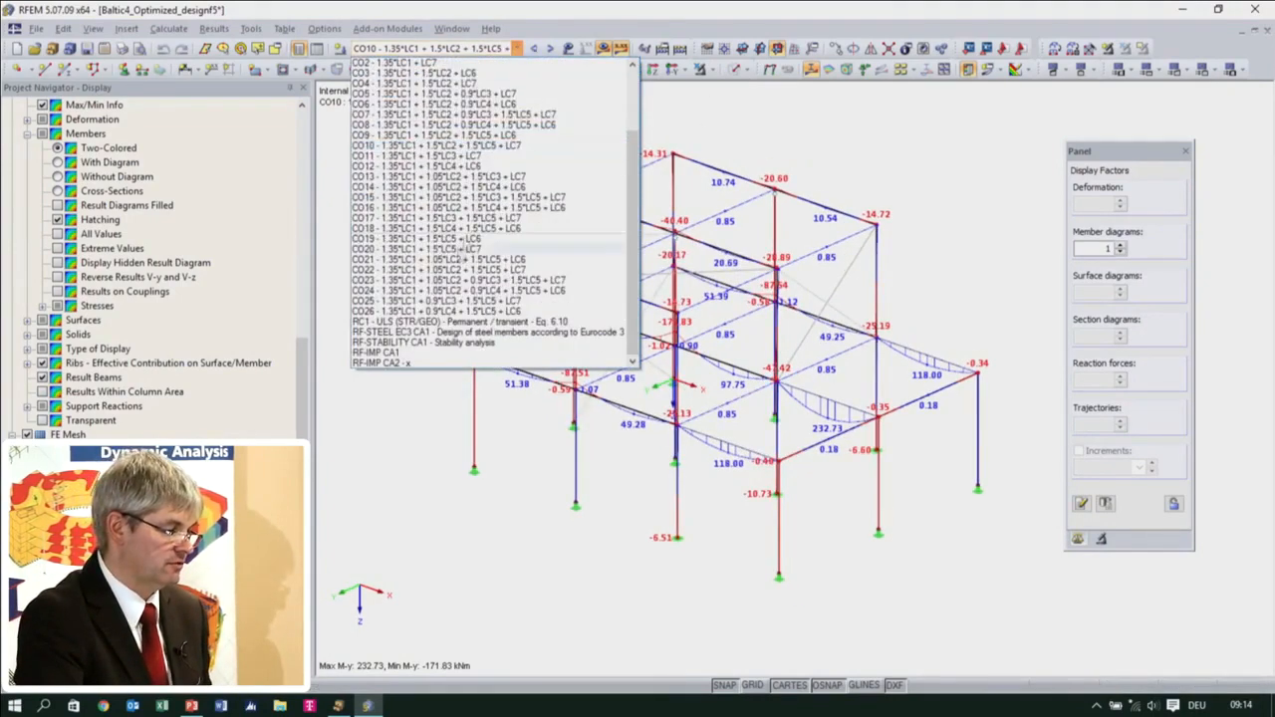
left_click(468, 332)
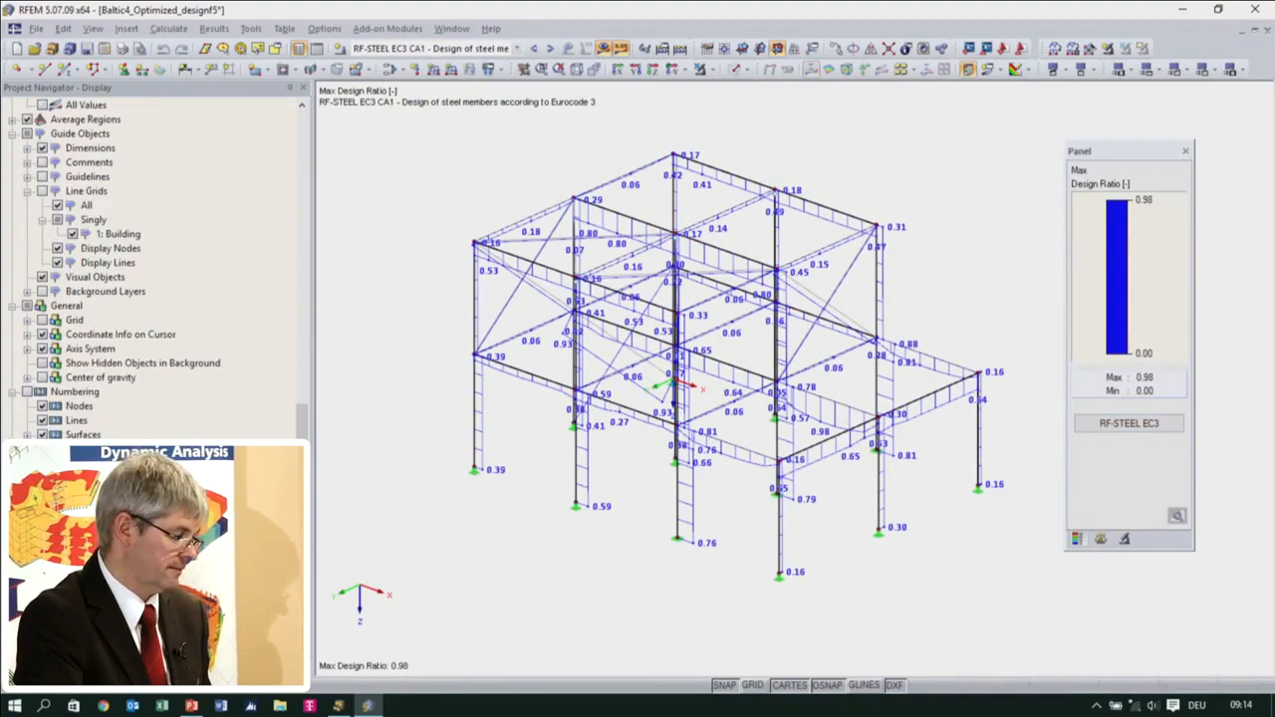
Compare the cross-section and without-diagram display of the member design ratios, and set it to With Diagram
left_click(137, 670)
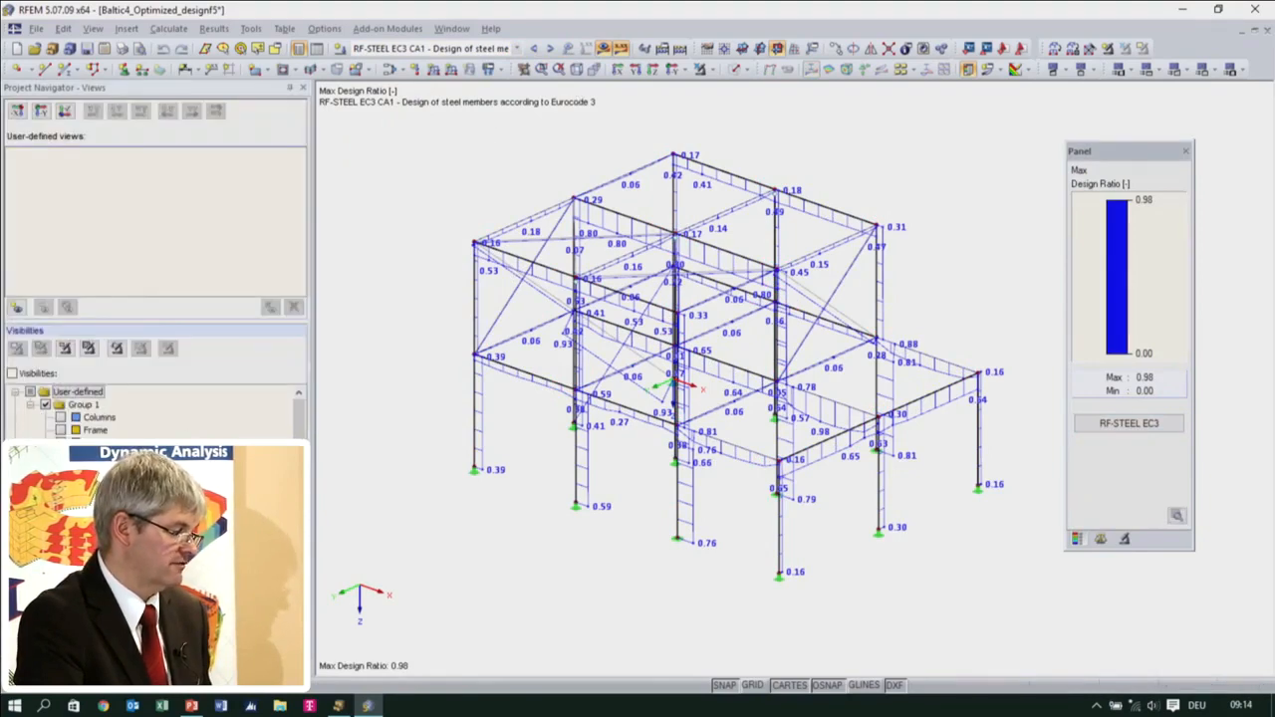
left_click(84, 670)
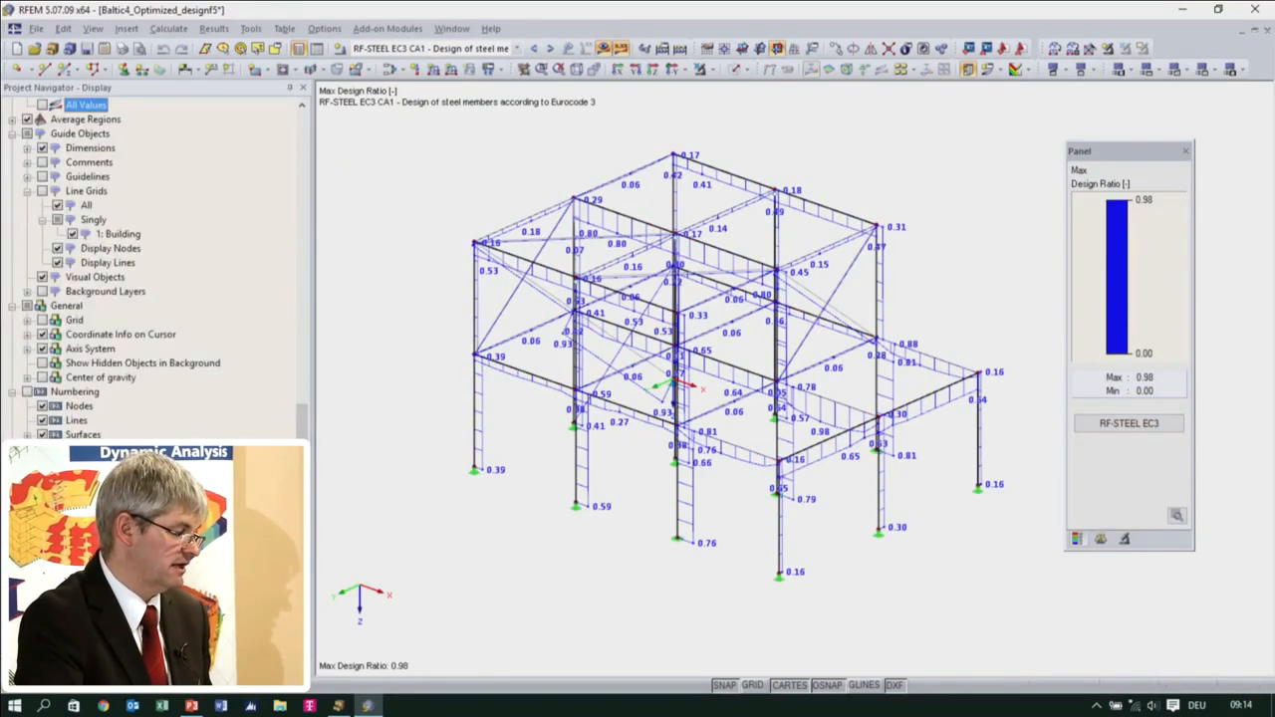
scroll(154, 478, "up", 13)
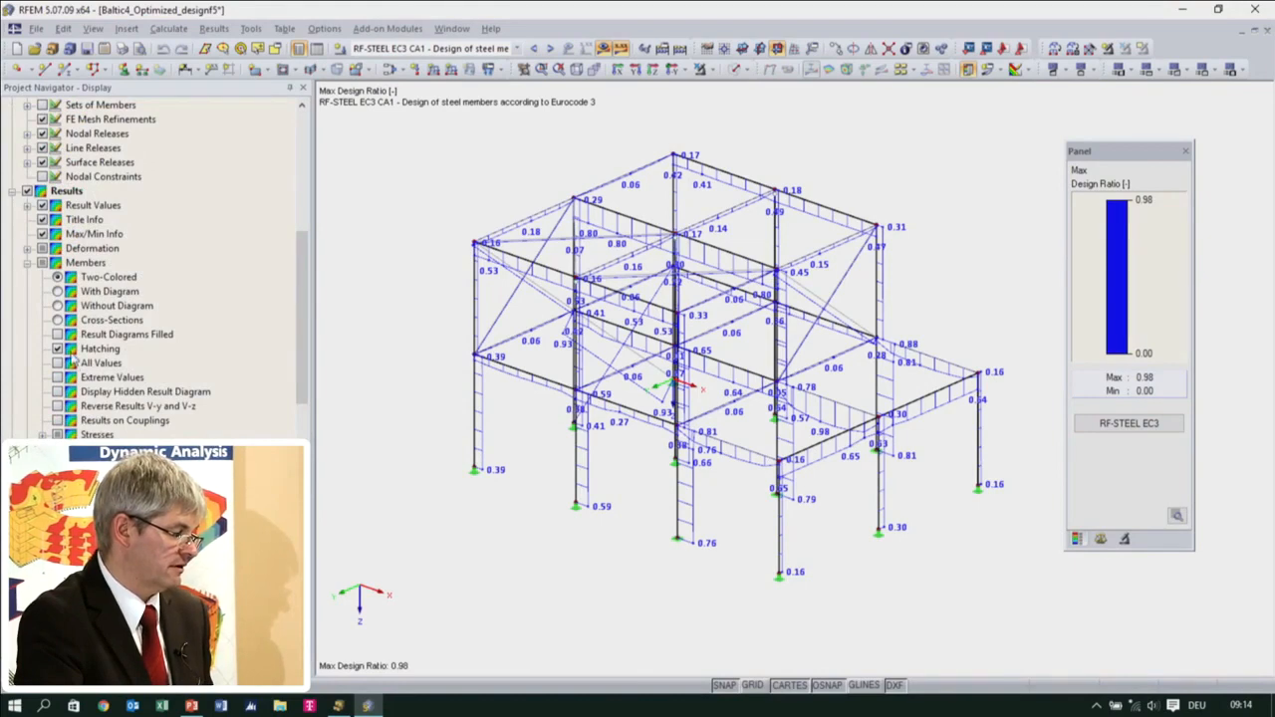
left_click(57, 320)
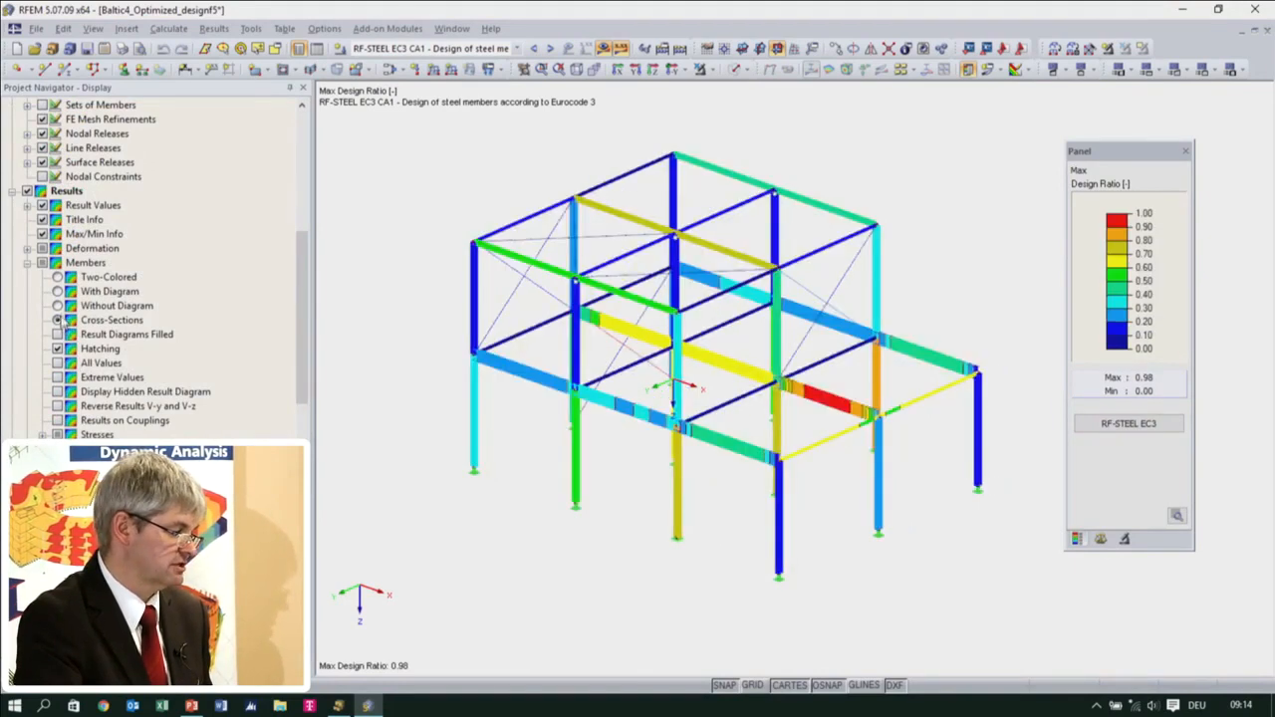
left_click(58, 306)
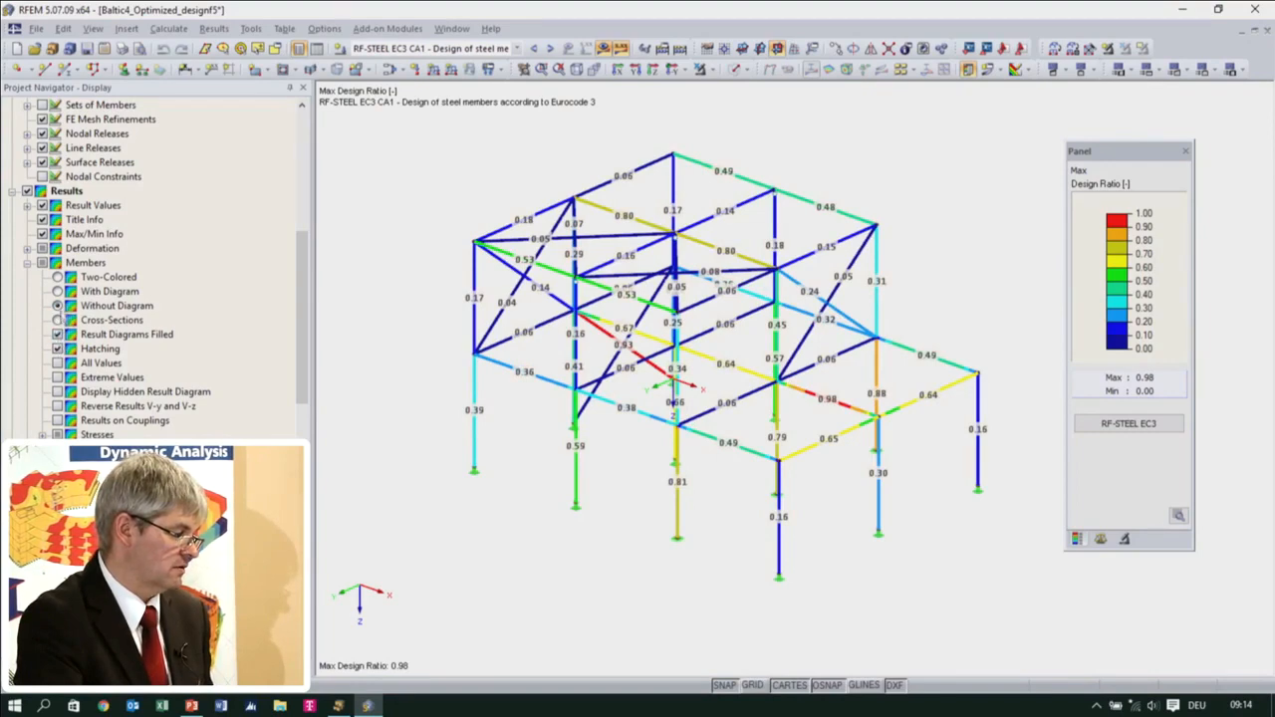
left_click(57, 291)
middle_click_drag(515, 458, 526, 423, "ctrl")
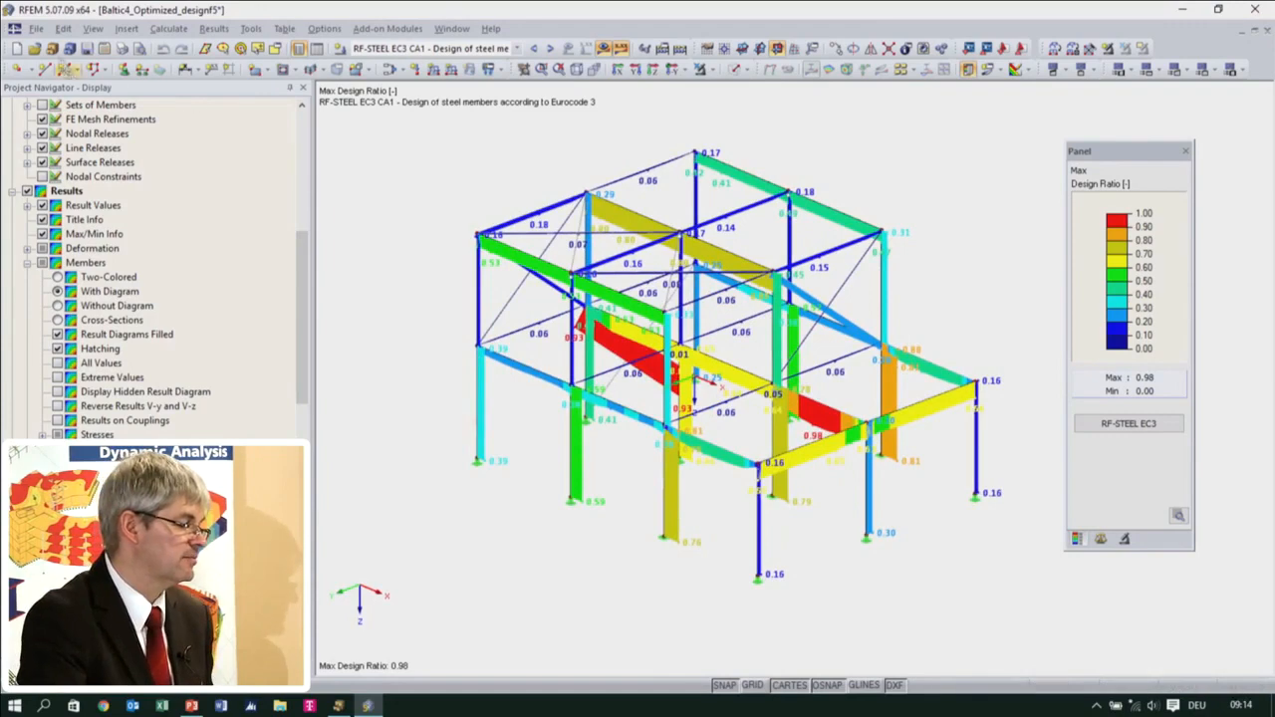
Export the design ratio graphic as a 3D PDF named Baltic4_Optimized_designf5.pdf to the Desktop
left_click(122, 49)
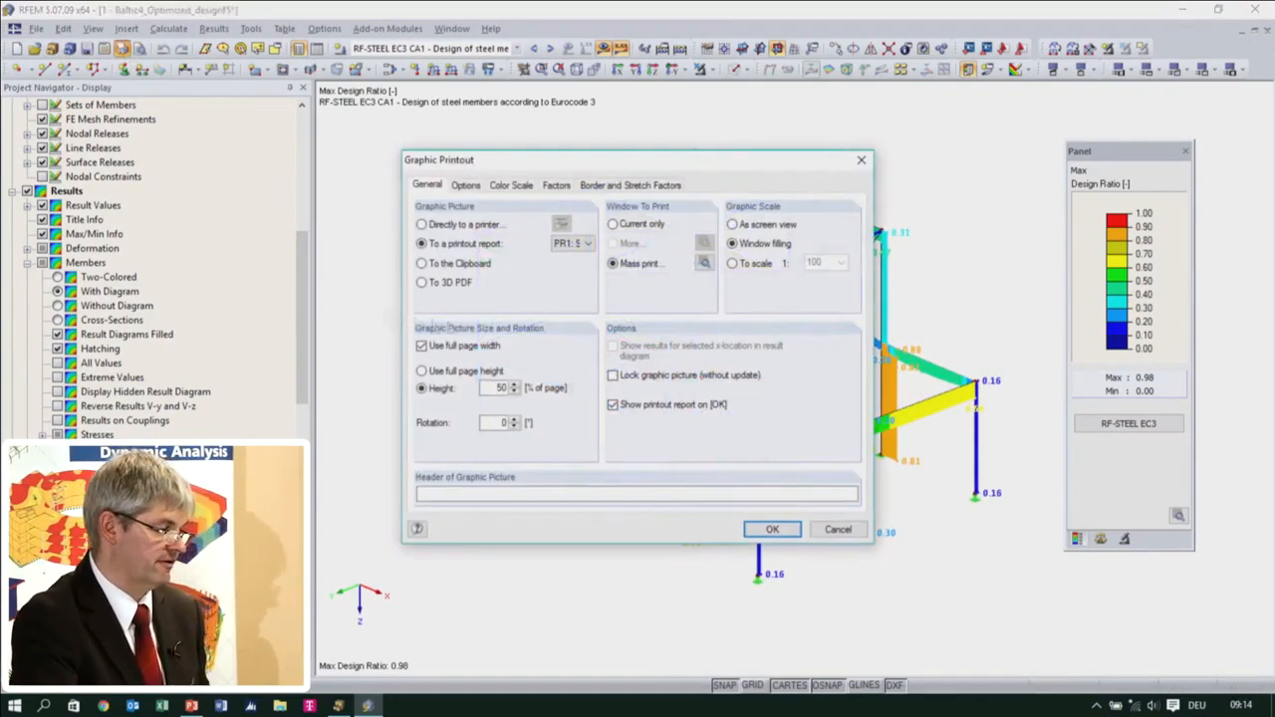
left_click(442, 286)
left_click(772, 529)
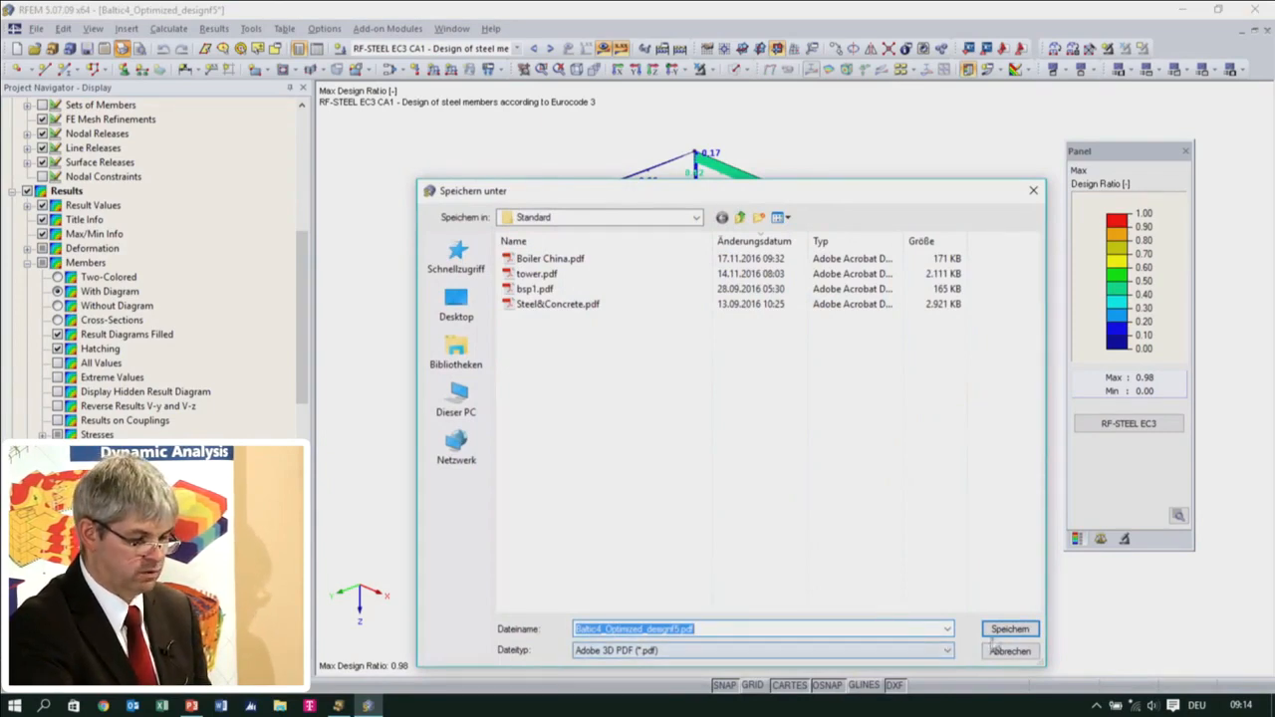
left_click(456, 304)
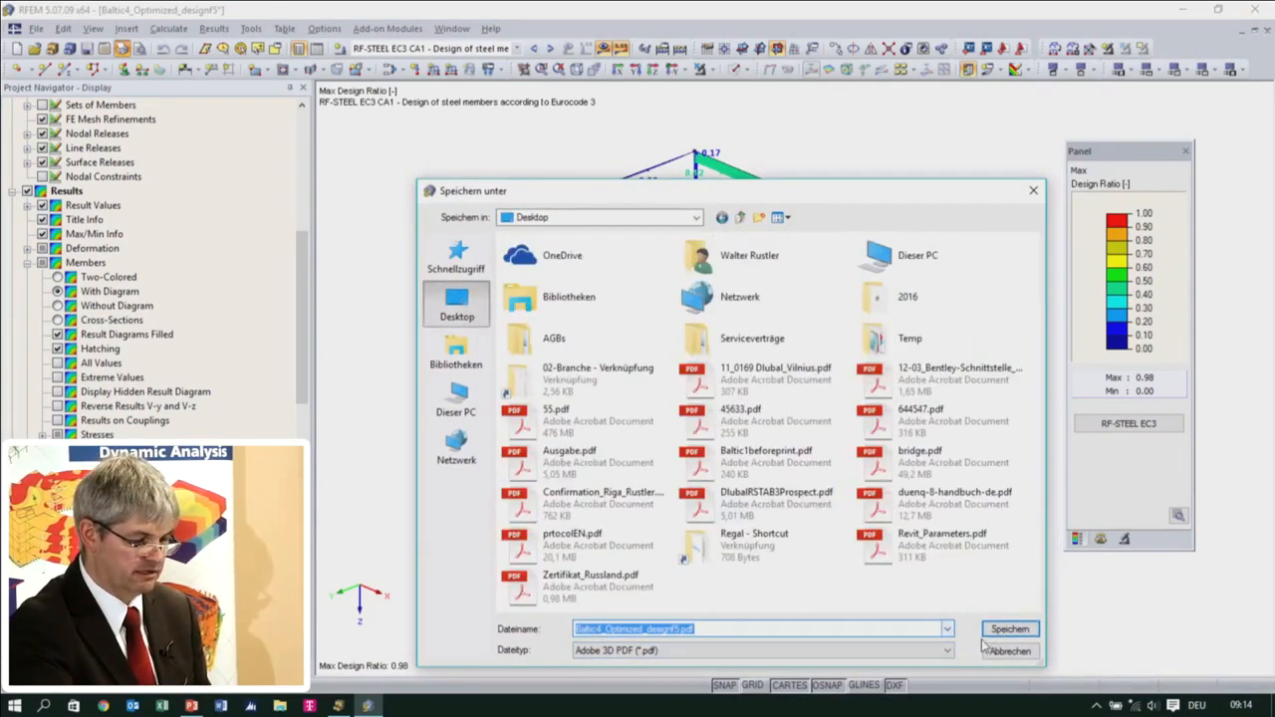
left_click(1000, 631)
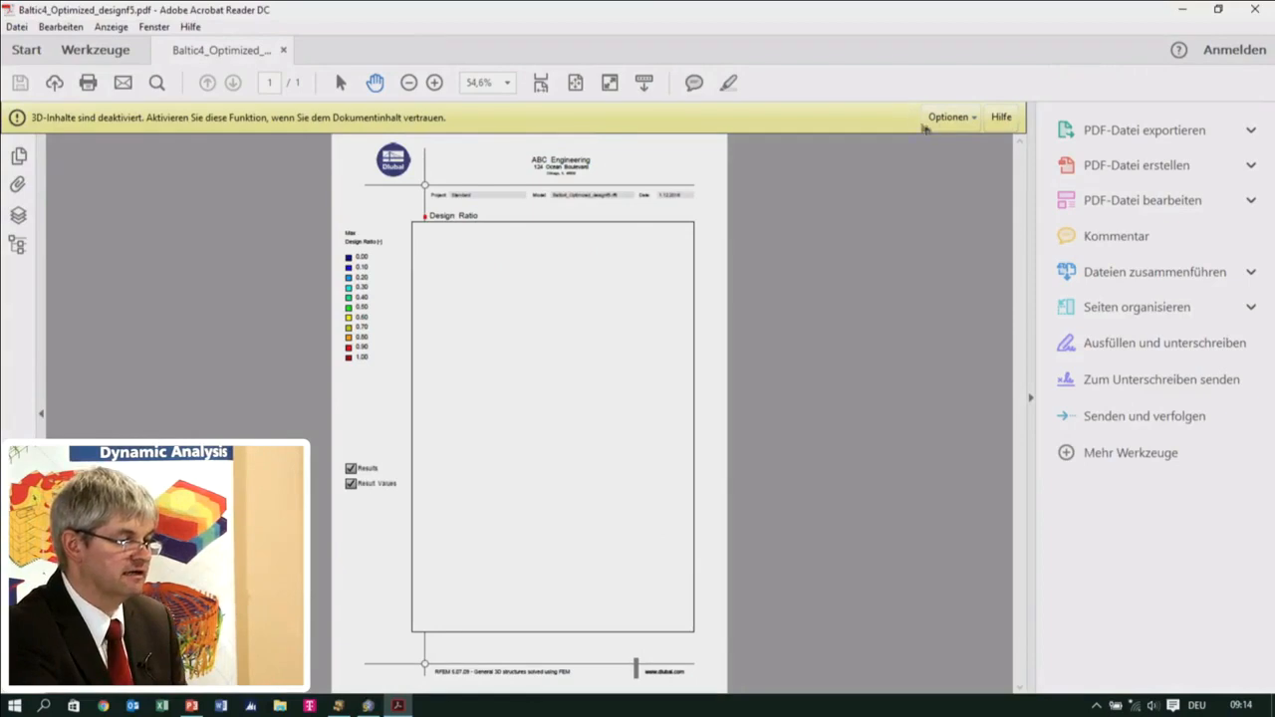
Enable the 3D content in the exported PDF, rotate and enlarge the model, and hide its result values
left_click(946, 117)
left_click(956, 174)
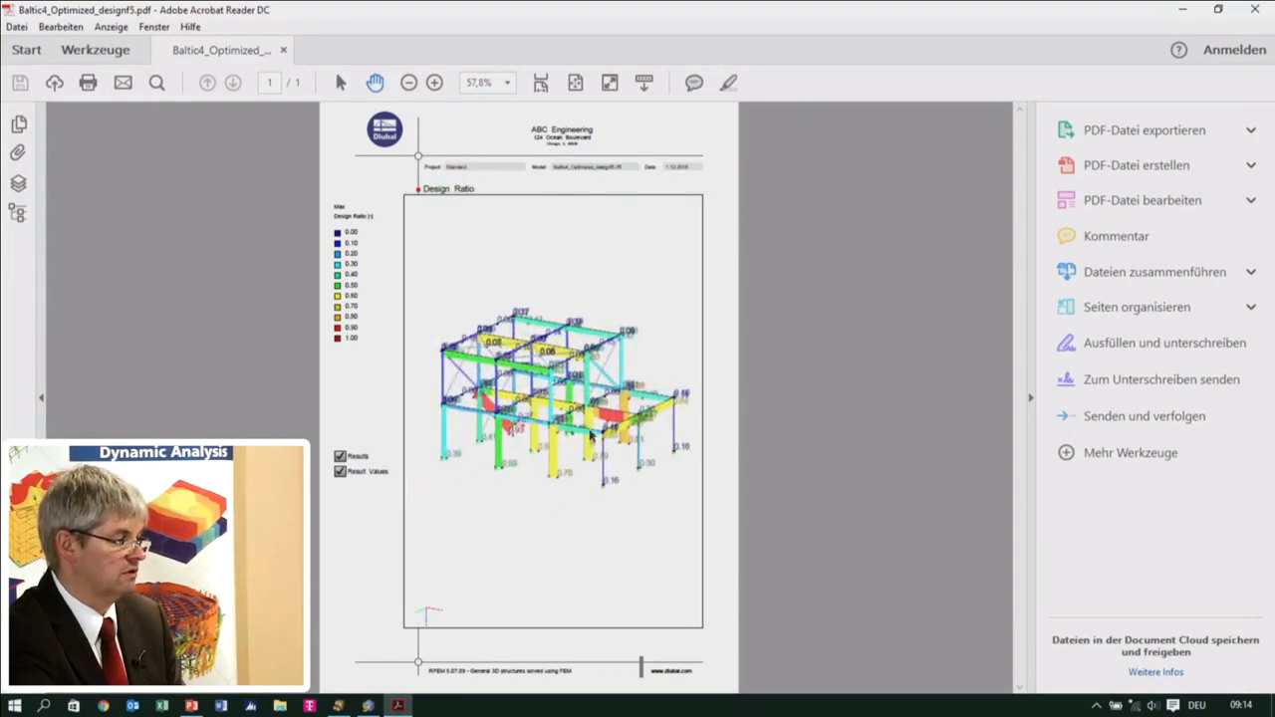
left_click_drag(591, 517, 638, 503)
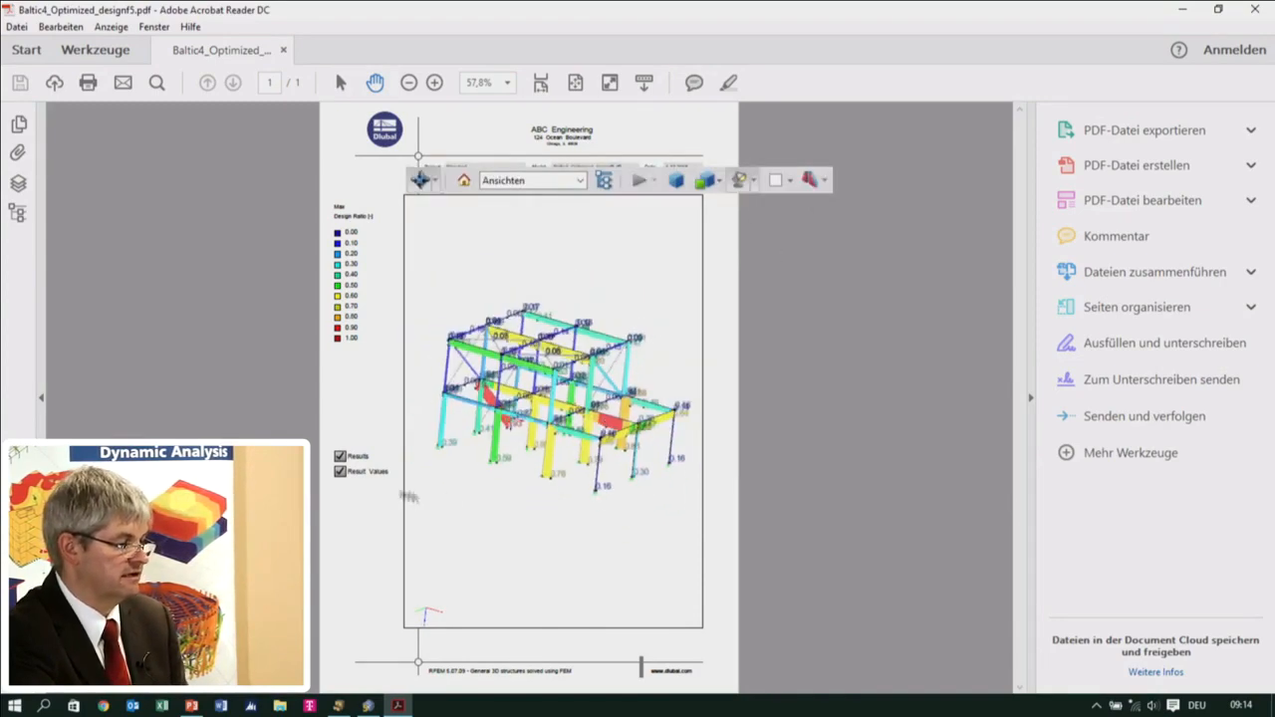
left_click(340, 472)
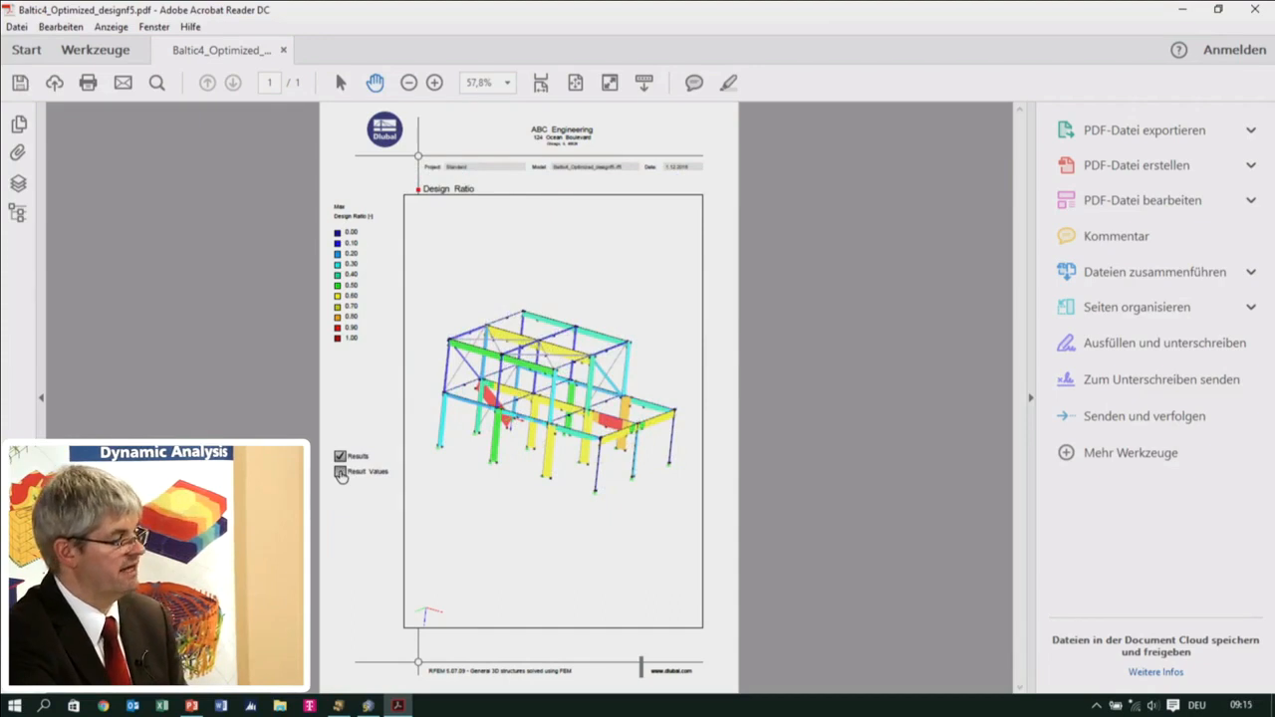
scroll(561, 458, "up", 5)
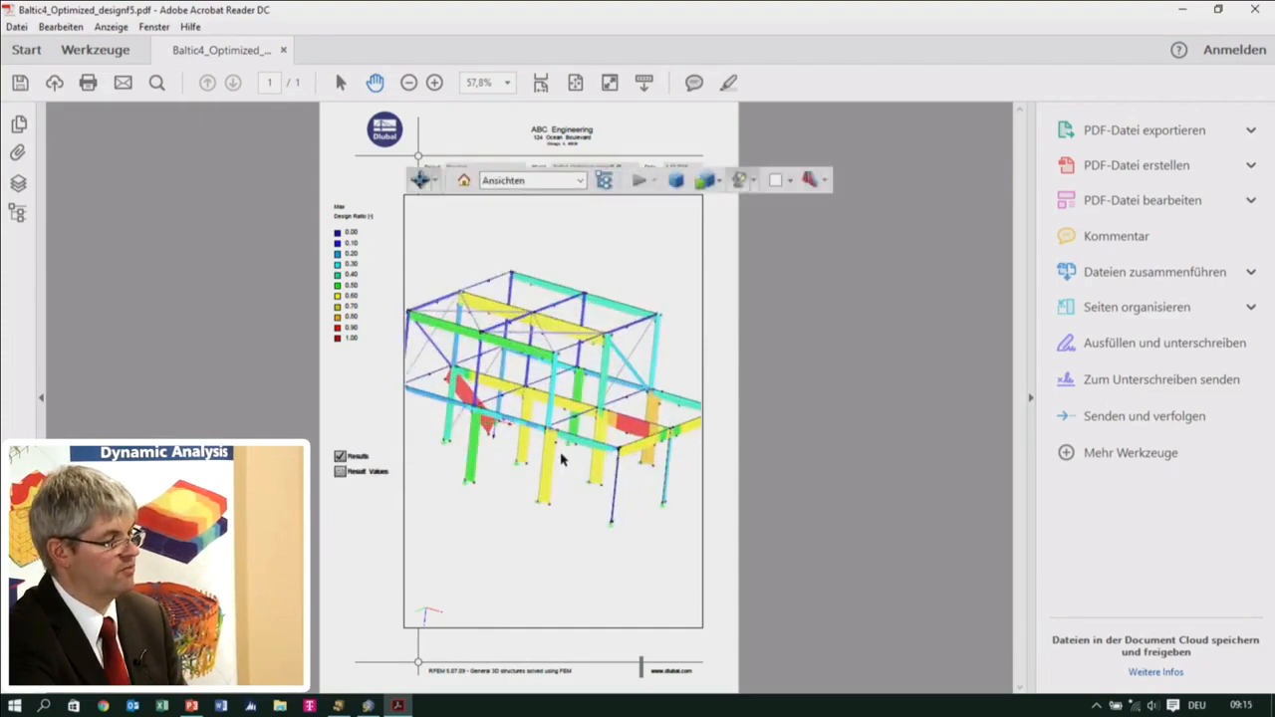
Close the 3D PDF without saving the changes and return to the RFEM model
left_click(1254, 9)
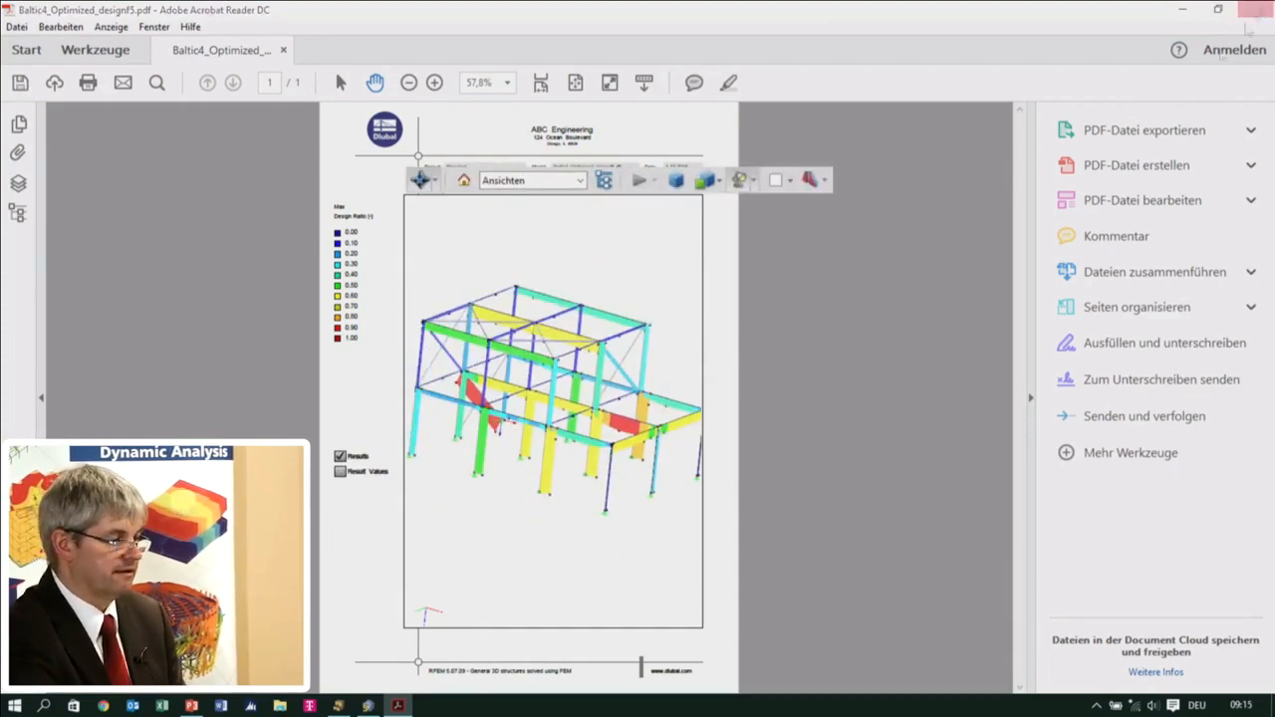
left_click(657, 390)
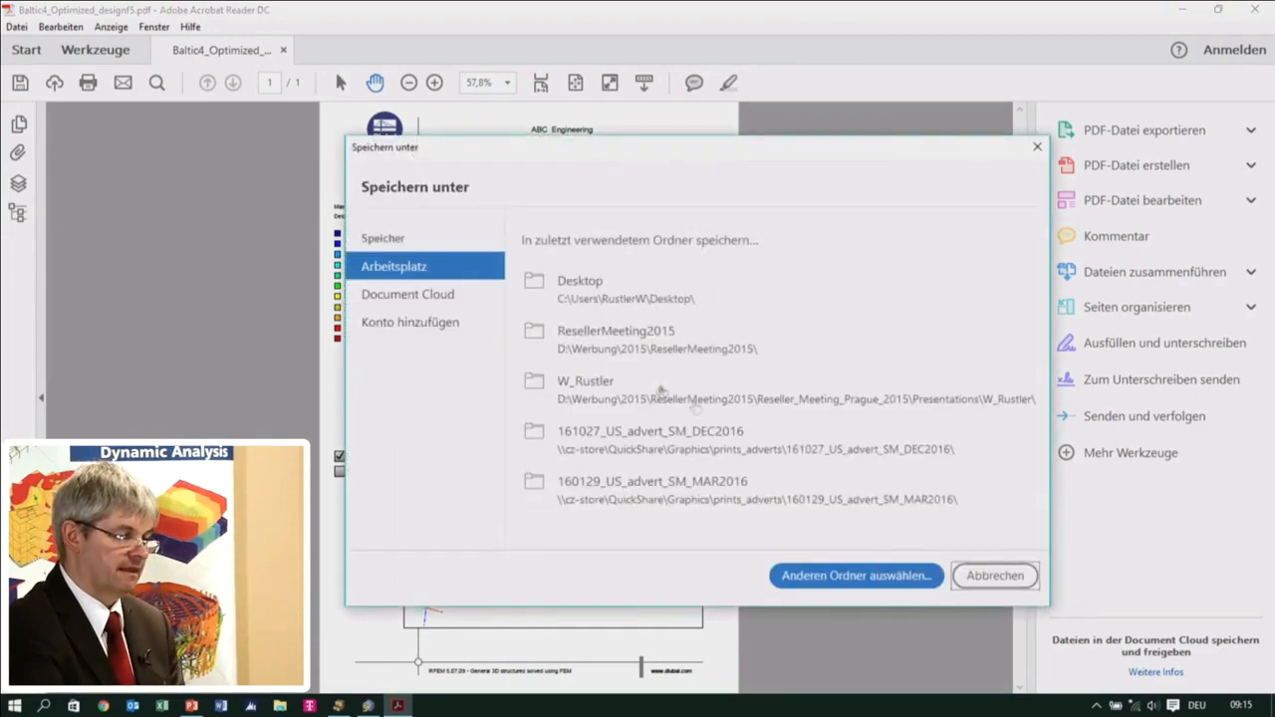
left_click(976, 576)
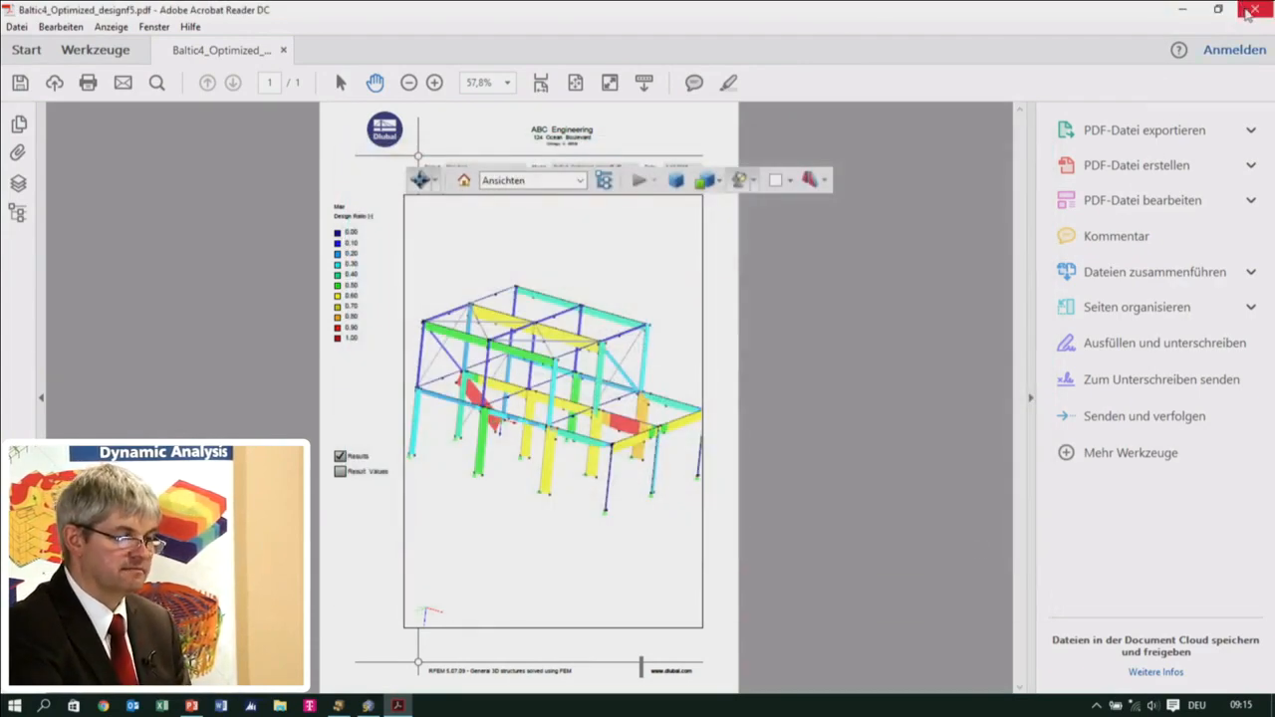
left_click(727, 391)
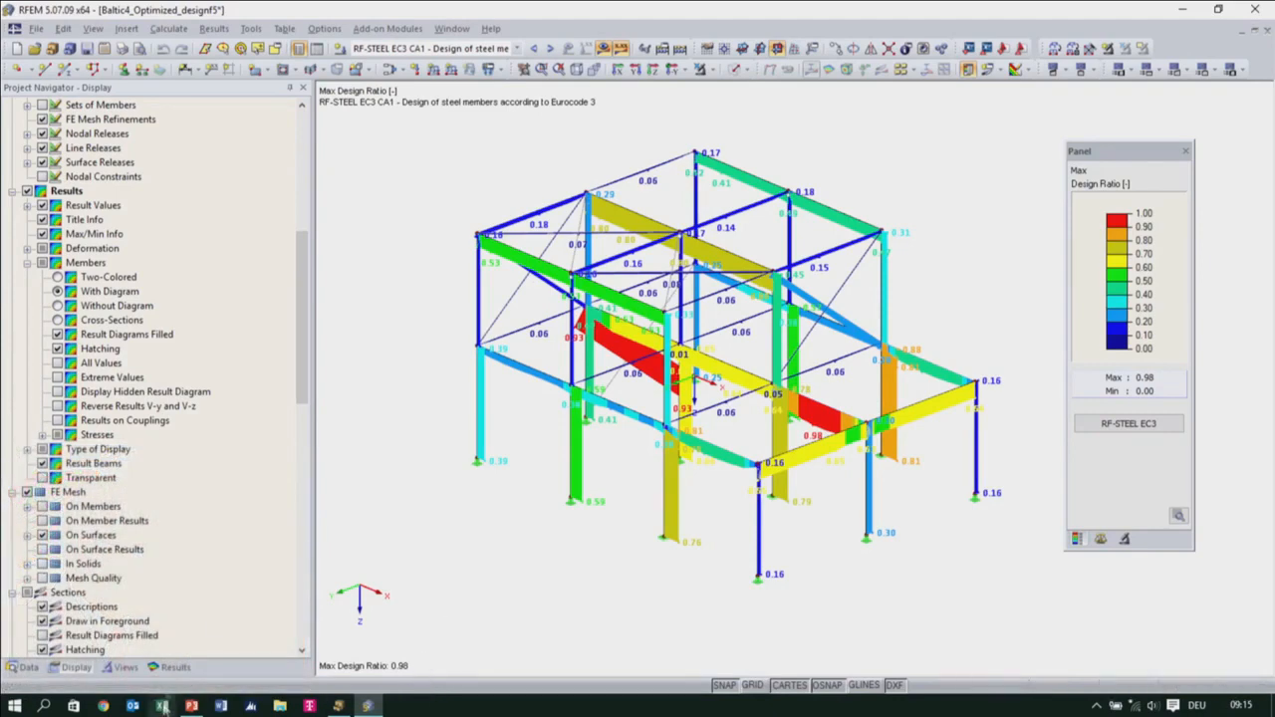
Start SHAPE-THIN 8 from the stand-alone programs listed in the project data
left_click(22, 667)
scroll(119, 578, "down", 10)
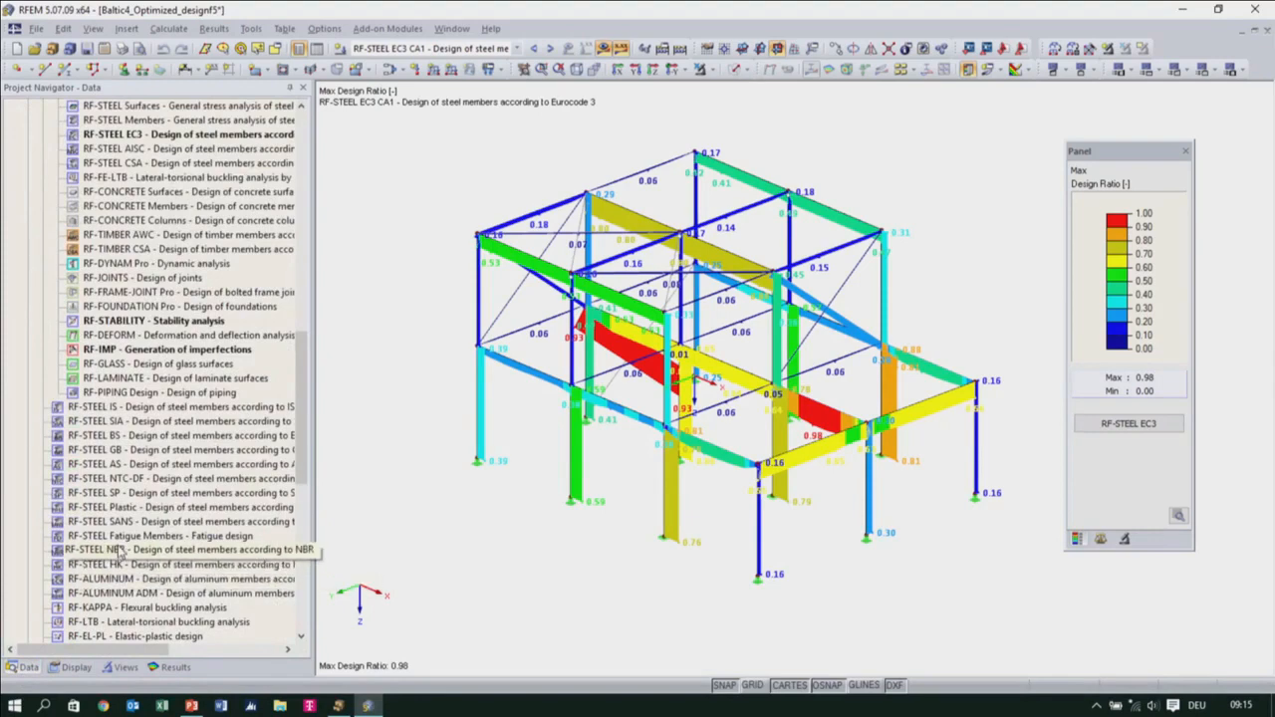
scroll(118, 553, "down", 12)
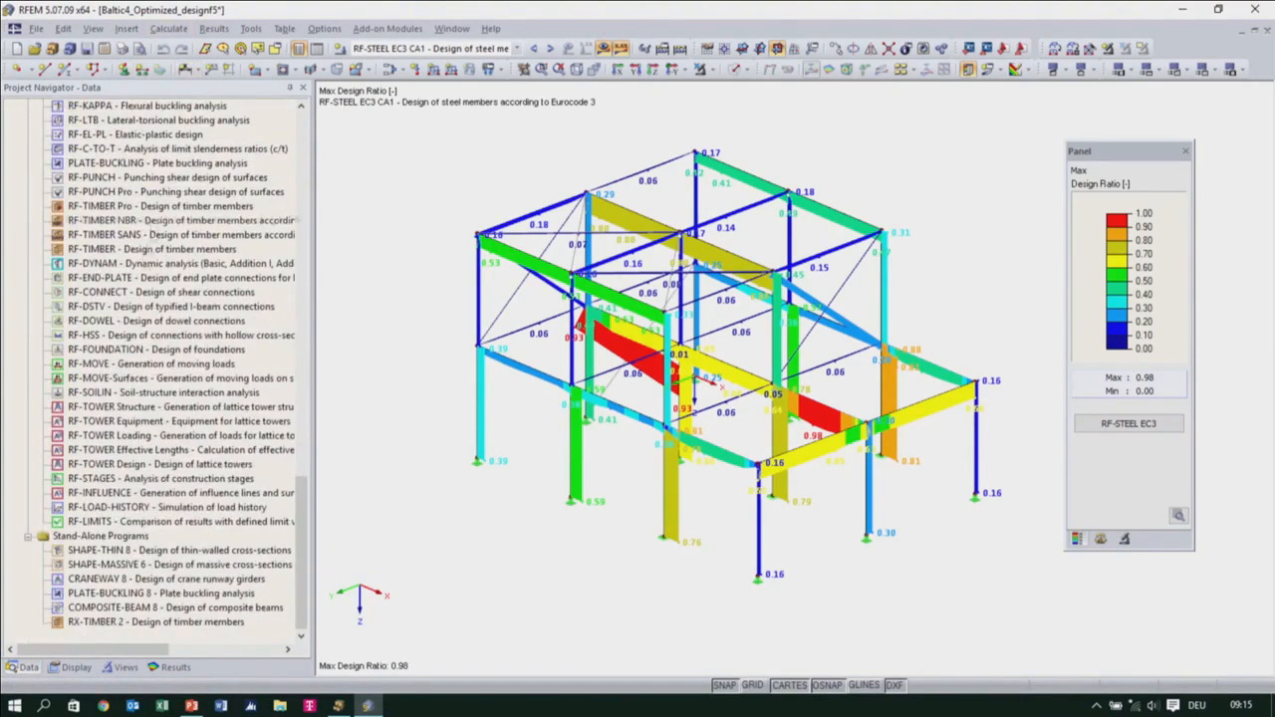
left_click(116, 551)
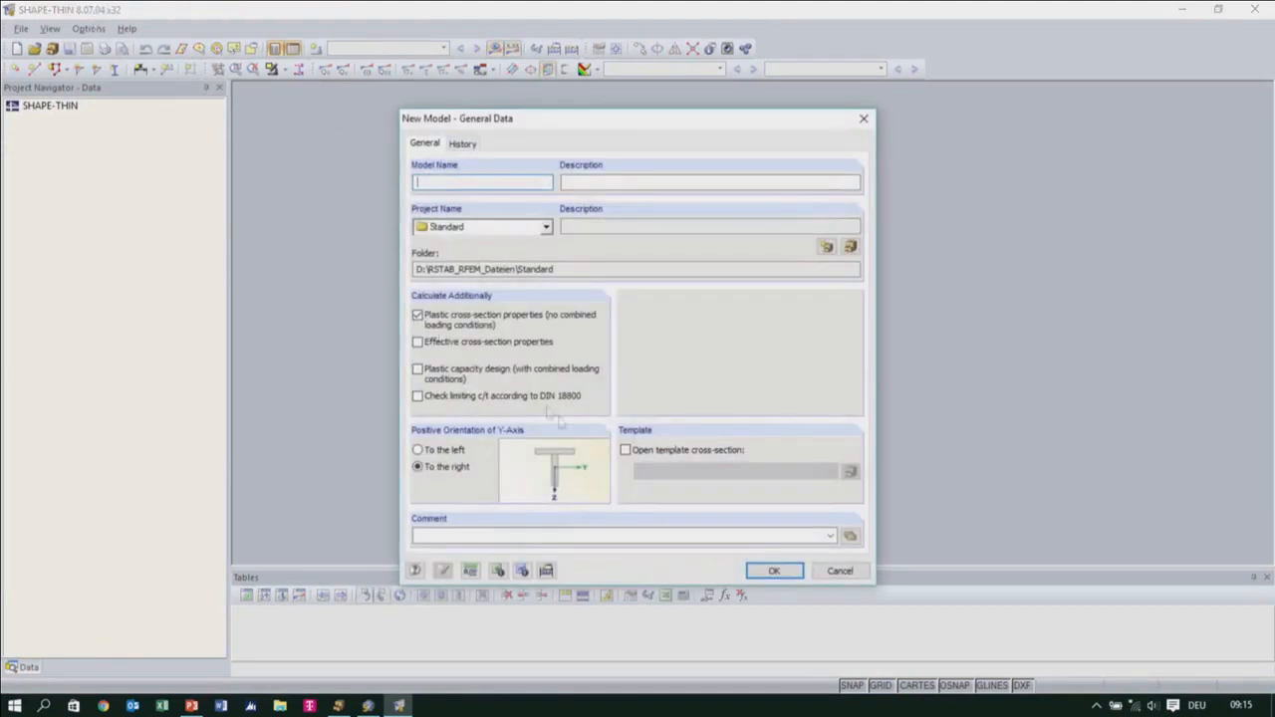
Dismiss the new model's general data and open the recent cross-section model Balticboiler.du8
left_click(851, 573)
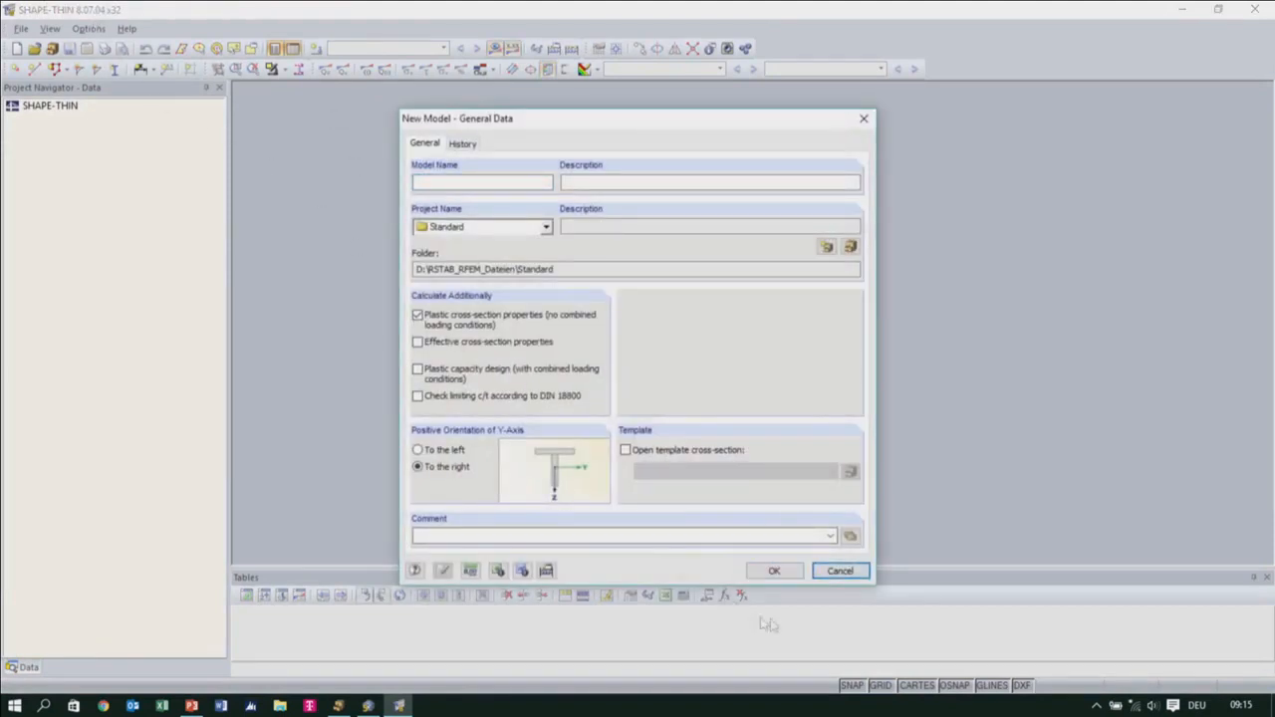
left_click(834, 575)
left_click(22, 31)
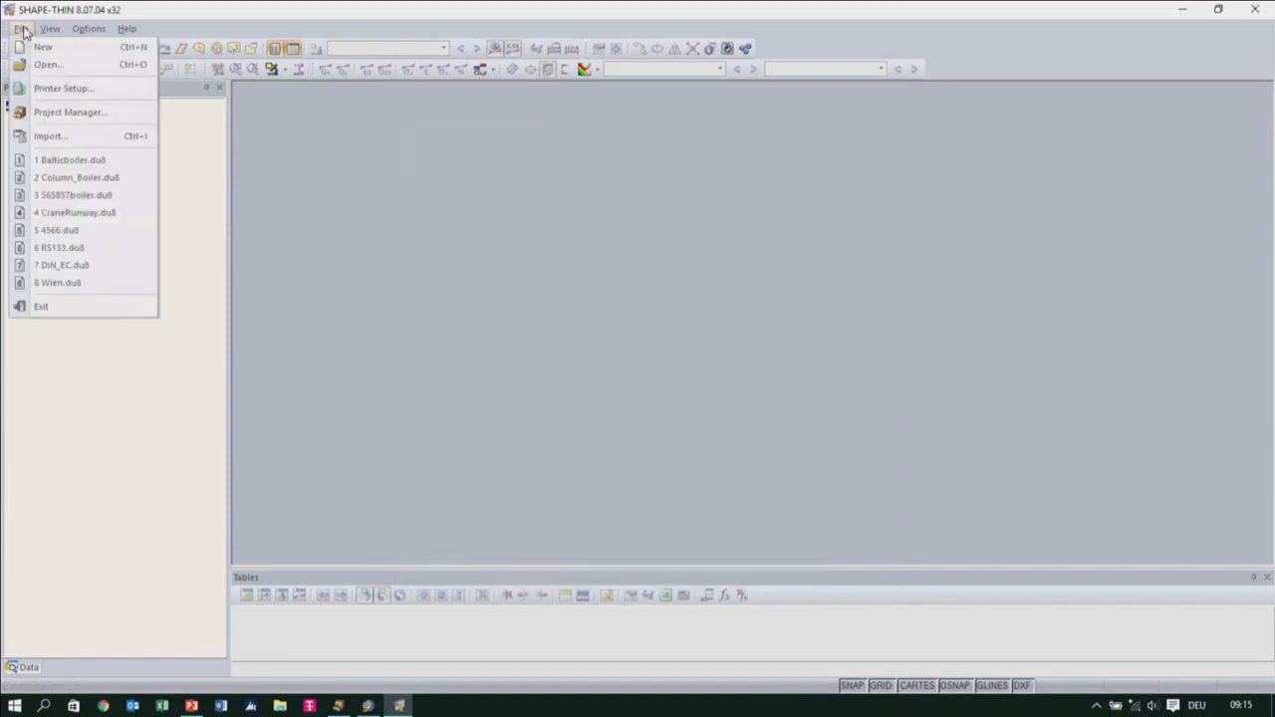
left_click(123, 164)
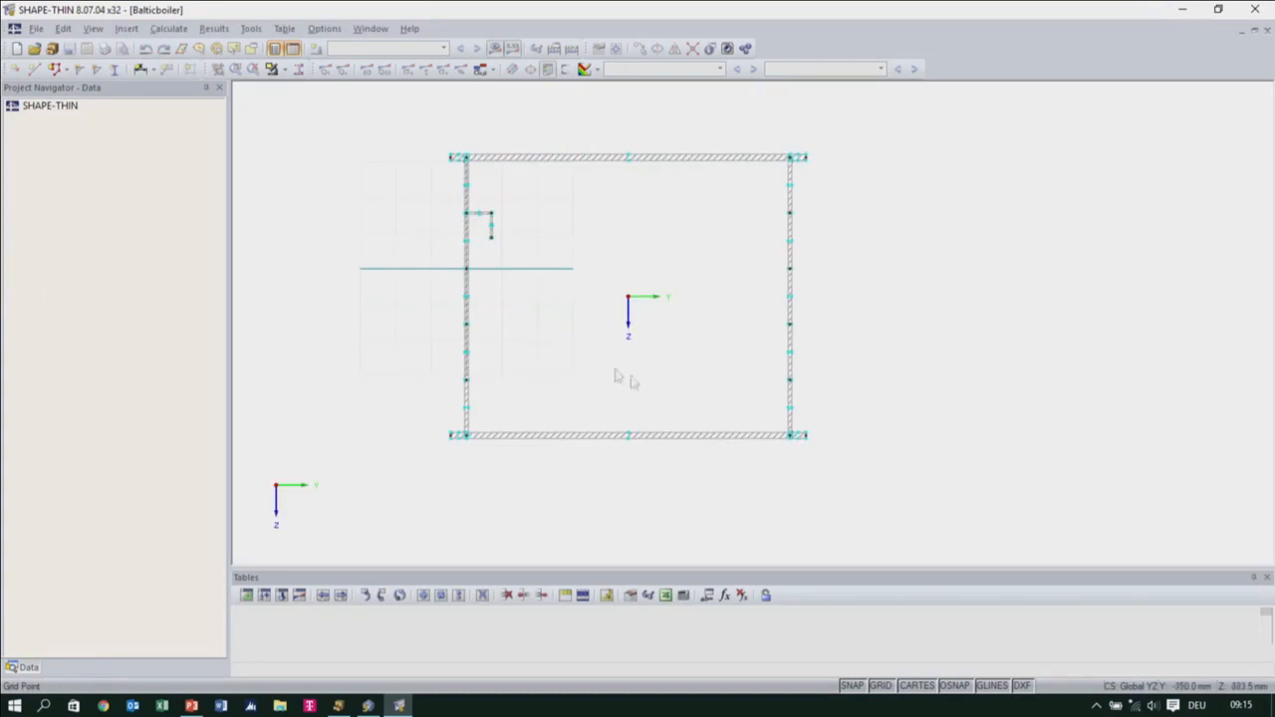
Add a linear dimension above the top flange of the box section, spanning its full width between the outer end nodes
mouse_move(686, 379)
middle_mouse_down()
mouse_move(660, 313)
mouse_move(678, 402)
middle_mouse_up()
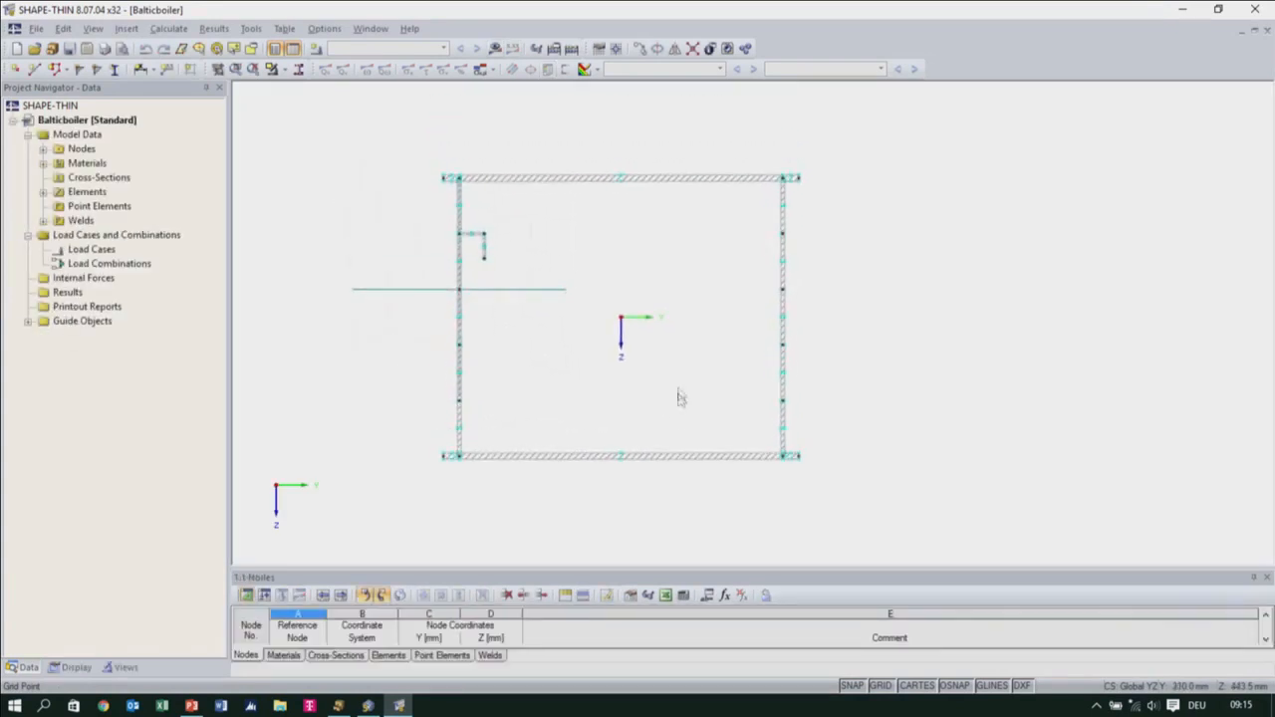
scroll(663, 379, "up", 2)
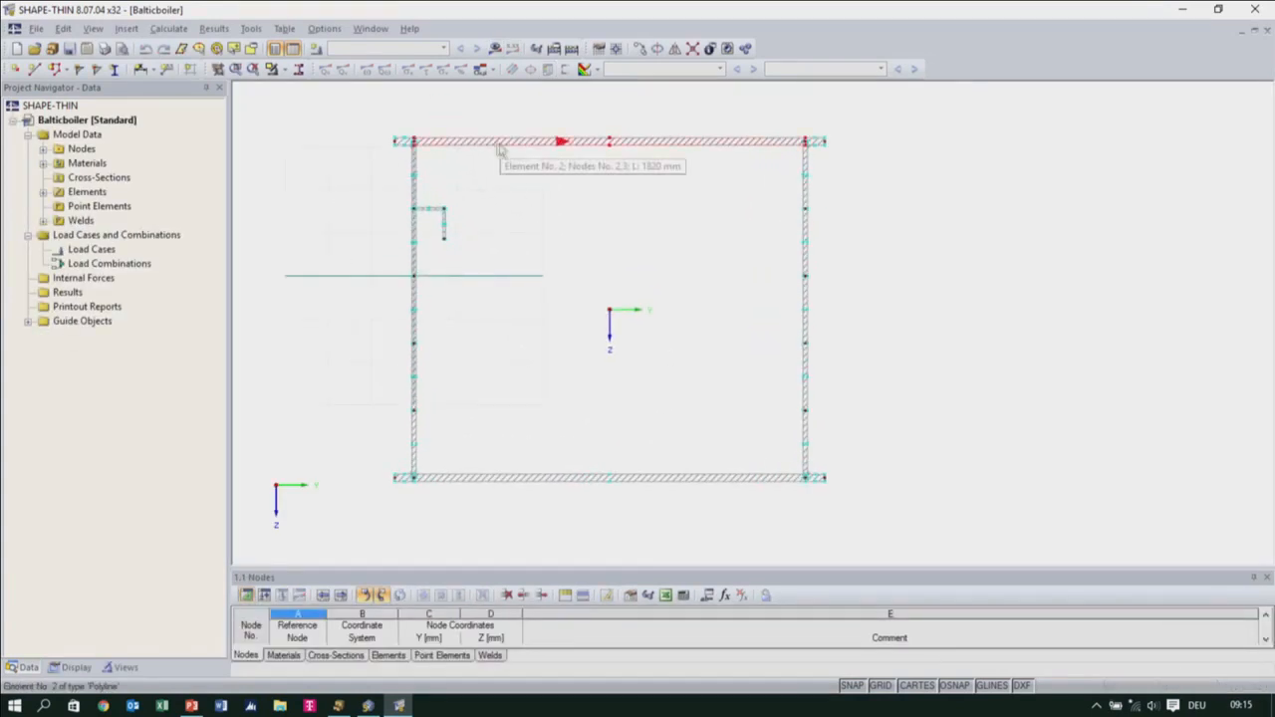
left_click(141, 68)
left_click(393, 140)
left_click(827, 141)
left_click(816, 118)
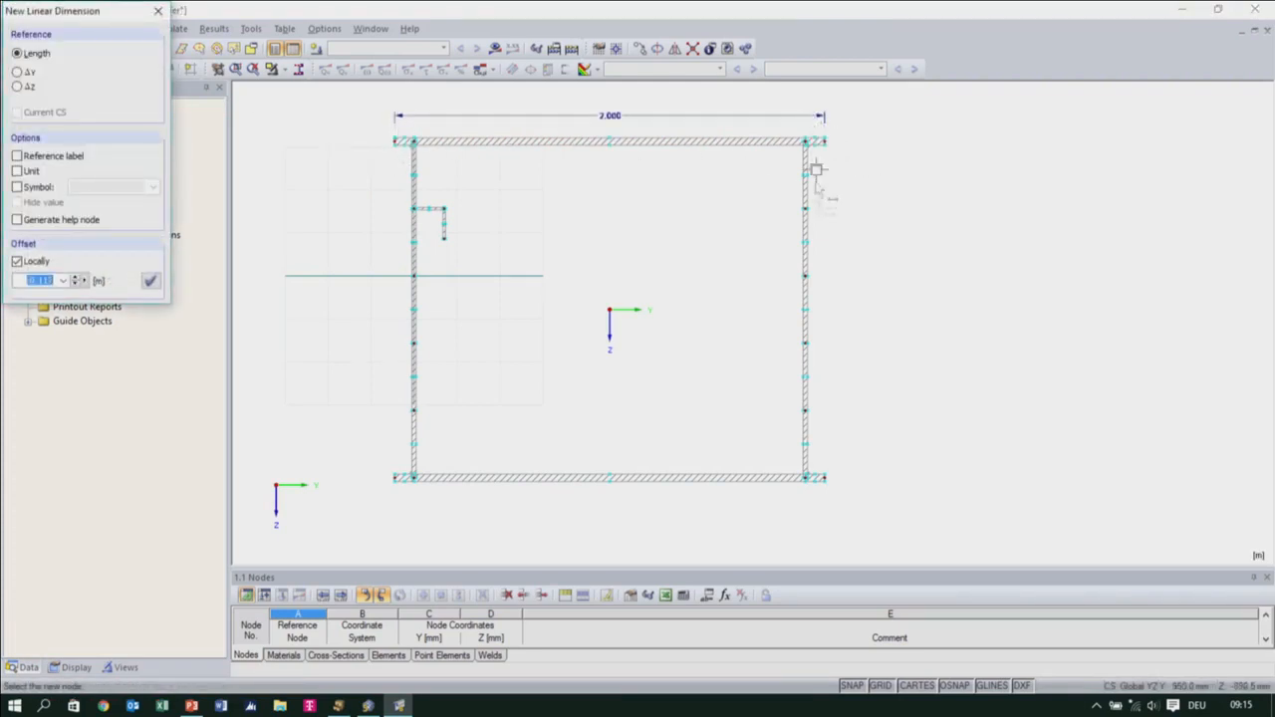
right_click(727, 225)
Copy the L-shaped stiffener on the left web downward to the next node of the web
middle_click_drag(743, 226, 755, 243)
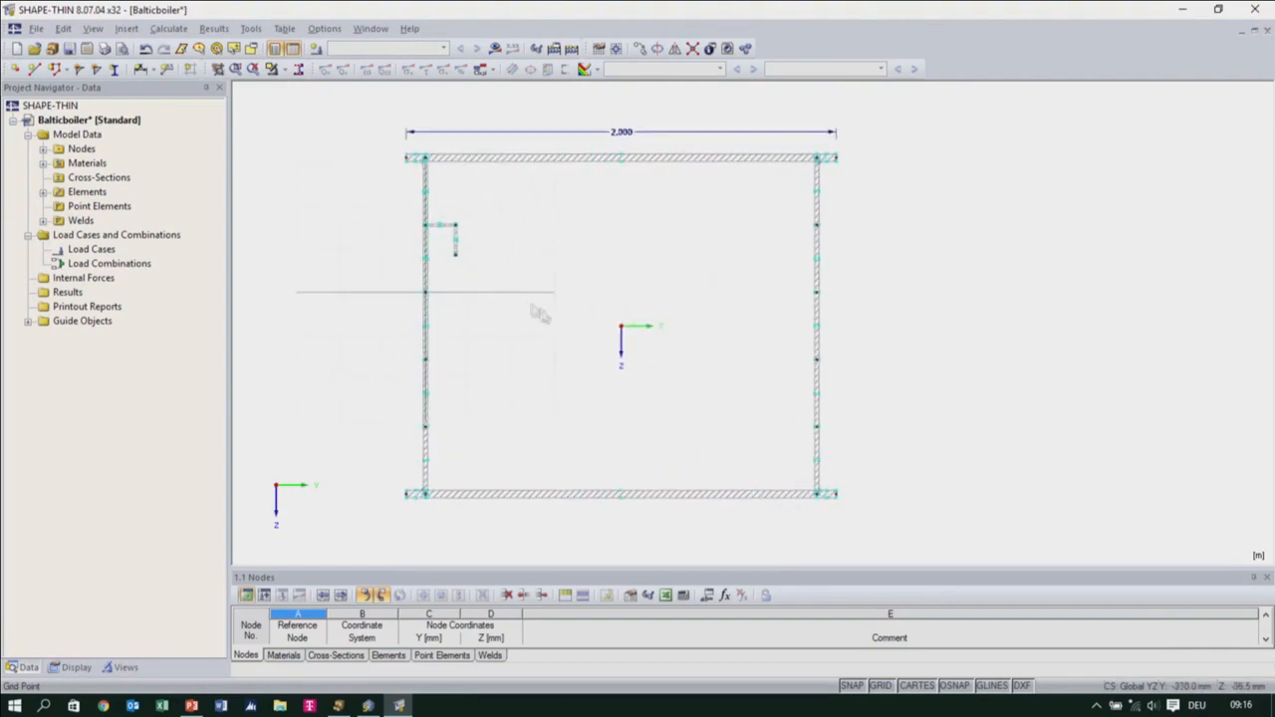
scroll(495, 322, "up", 3)
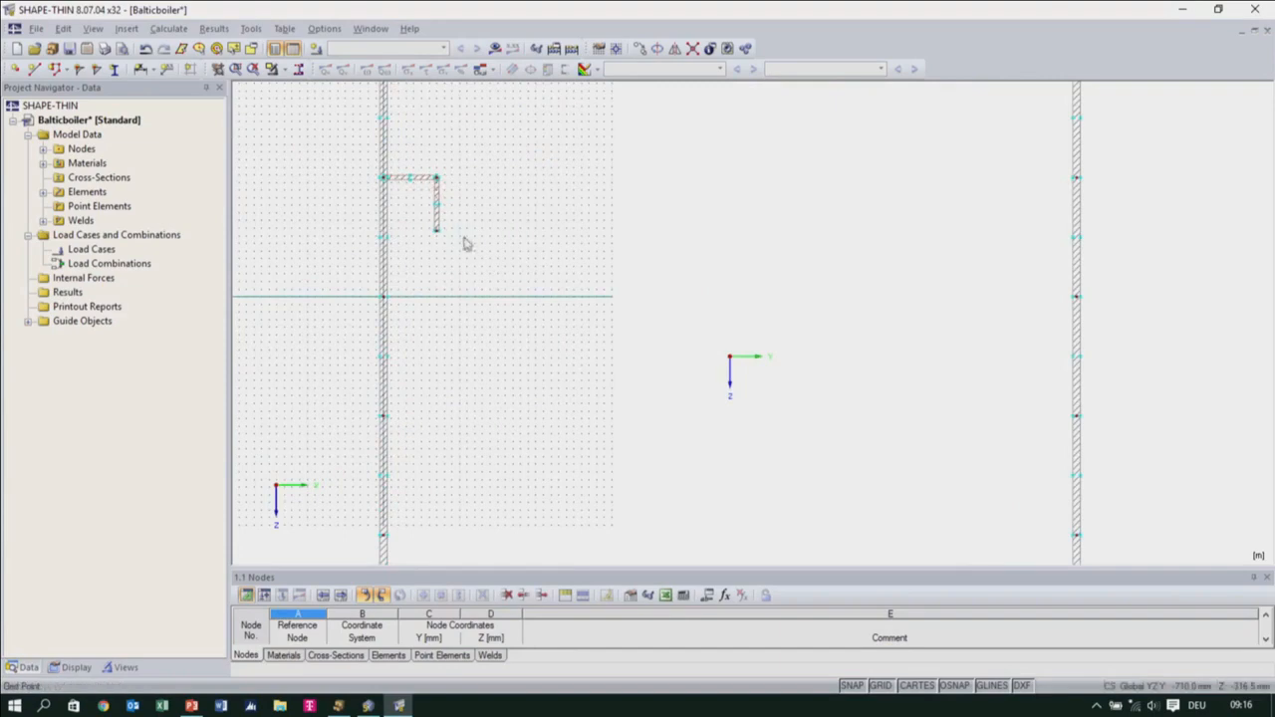
left_click_drag(477, 264, 418, 159)
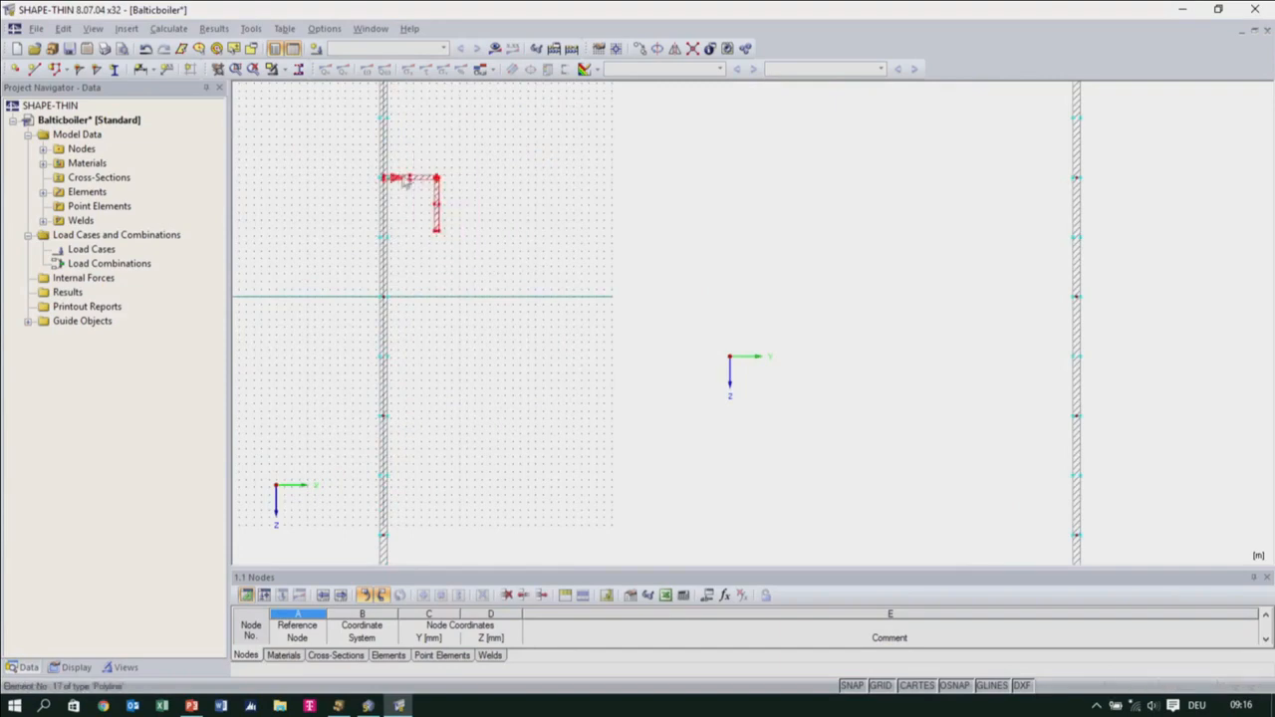
scroll(404, 205, "up", 2)
middle_click_drag(412, 216, 495, 240)
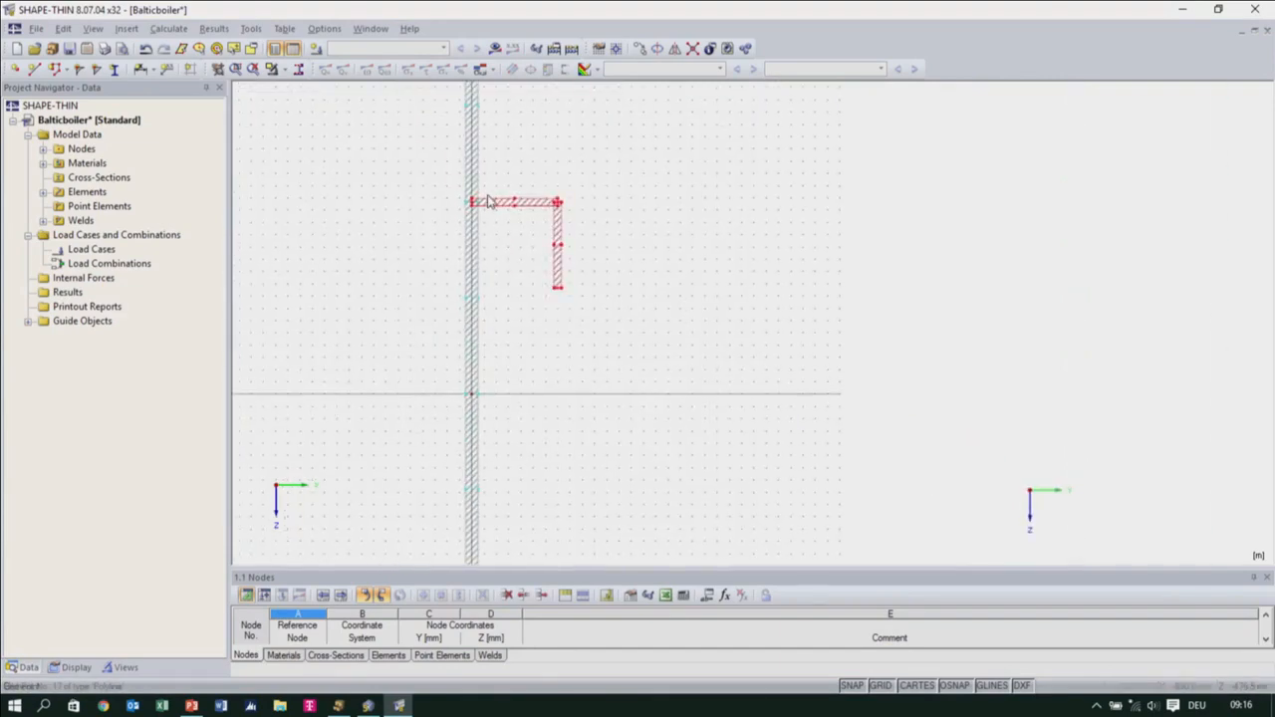
left_click_drag(490, 203, 479, 312)
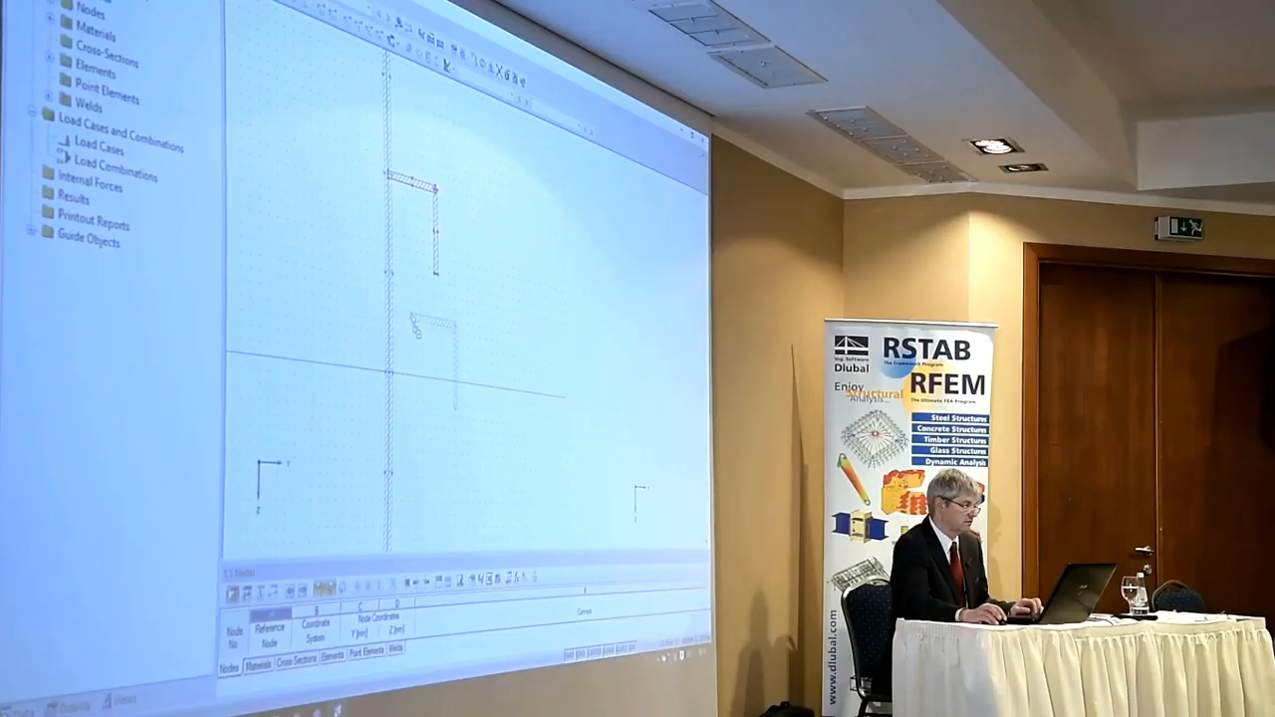
left_click_drag(479, 328, 514, 365)
left_click_drag(390, 283, 389, 276)
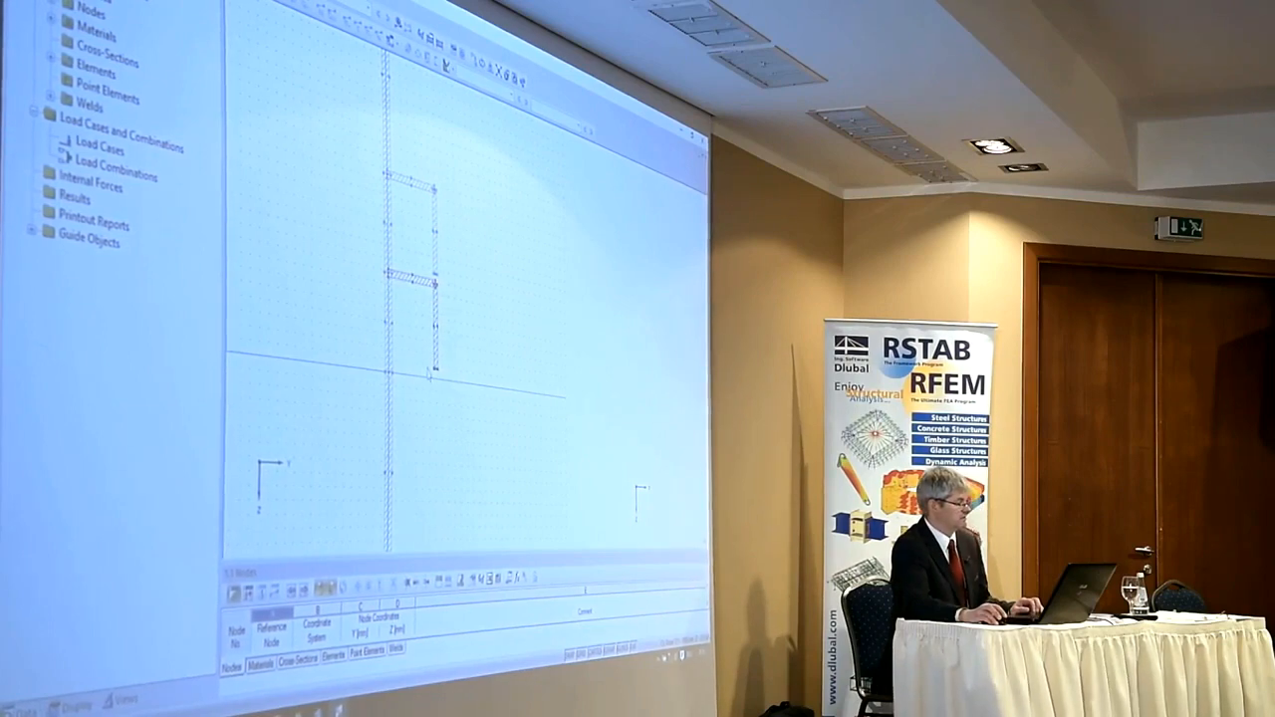
Undo the last stiffener copy and copy the L-shaped stiffener to the web node one full stiffener spacing below the original
key("ctrl+z")
left_click_drag(416, 314, 391, 385)
middle_click_drag(425, 430, 435, 306)
scroll(438, 305, "down", 3)
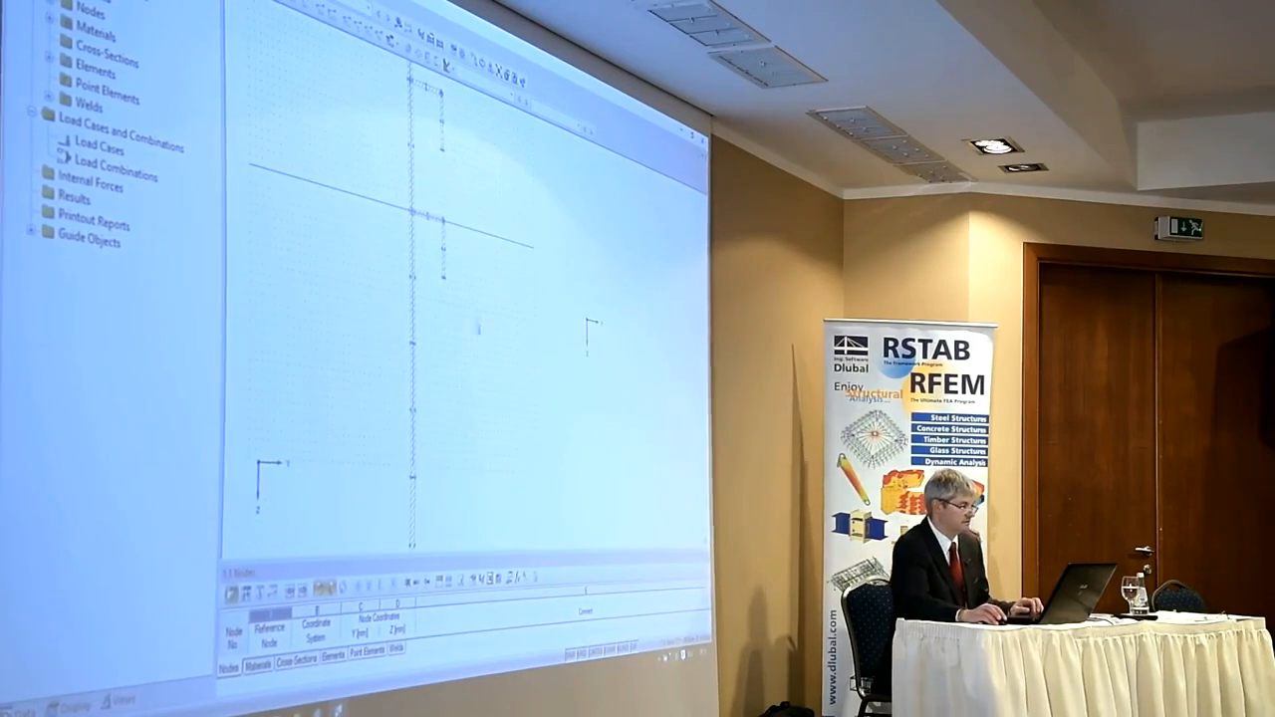
Add two more copies of the L-shaped stiffener down the left web, each at the same spacing below the previous one
left_click_drag(418, 217, 416, 359)
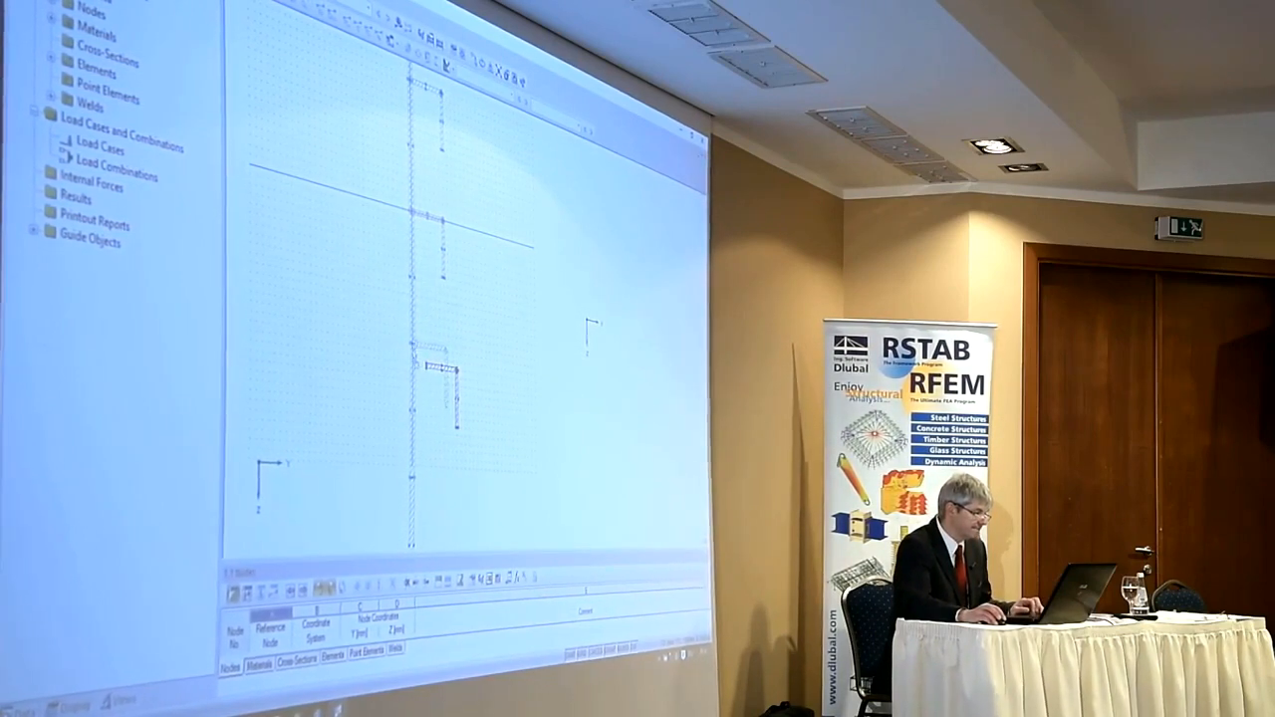
scroll(418, 354, "up", 3)
left_click_drag(434, 380, 409, 333)
middle_click_drag(438, 395, 451, 243)
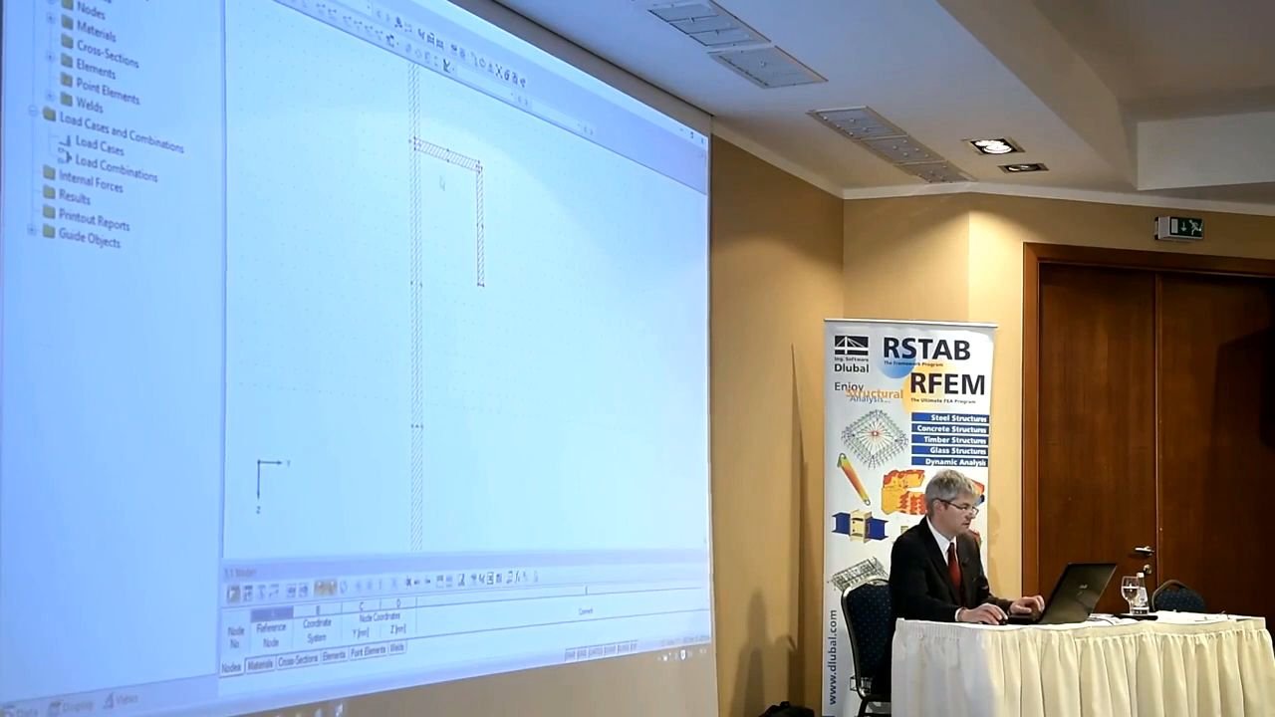
left_click_drag(436, 153, 430, 436, "ctrl")
scroll(453, 463, "down", 5)
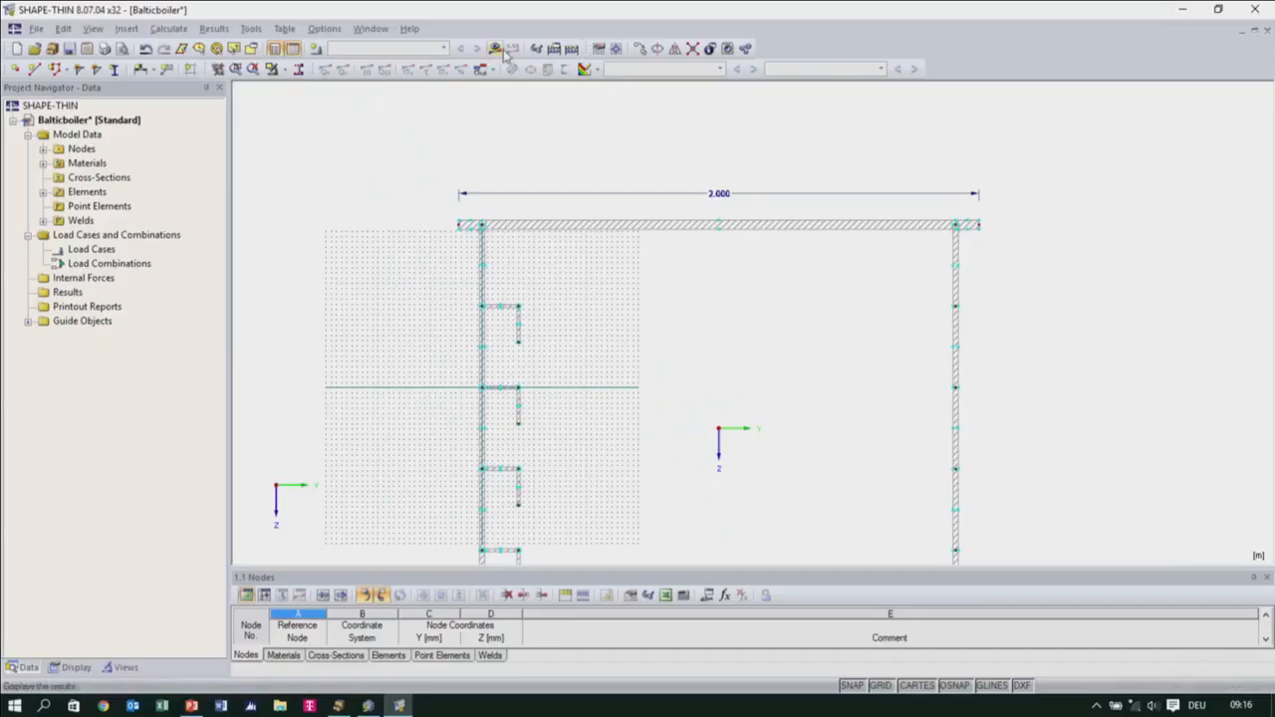
Calculate the box cross-section and display its results
left_click(495, 48)
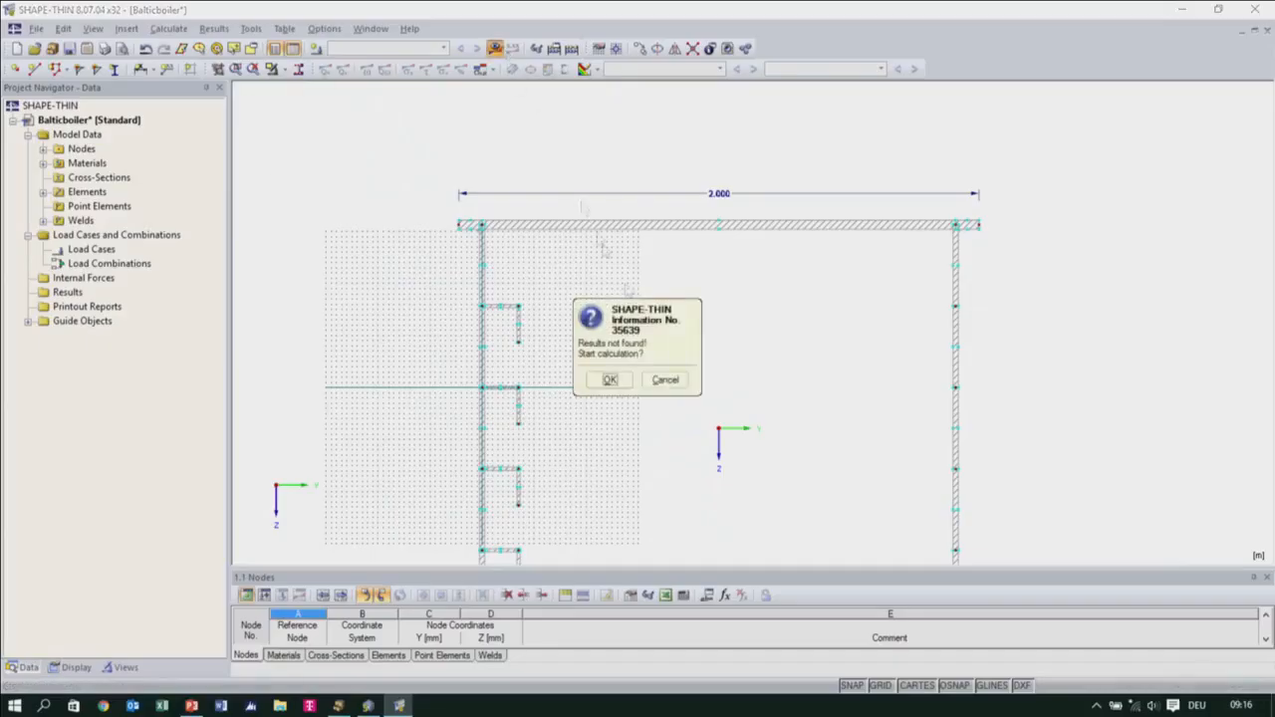
left_click(608, 381)
scroll(763, 478, "down", 2)
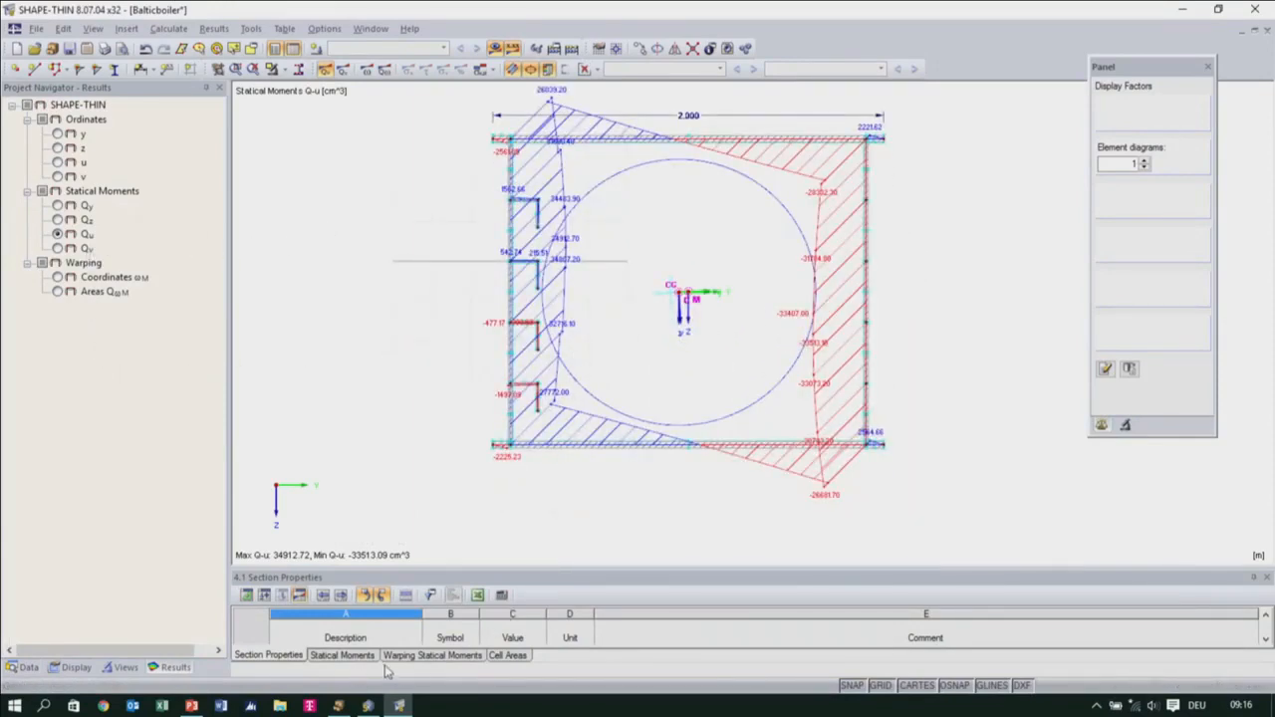
Examine the full section properties table, from areas and moments of inertia to plastic capacities and buckling curves
left_click_drag(378, 574, 379, 223)
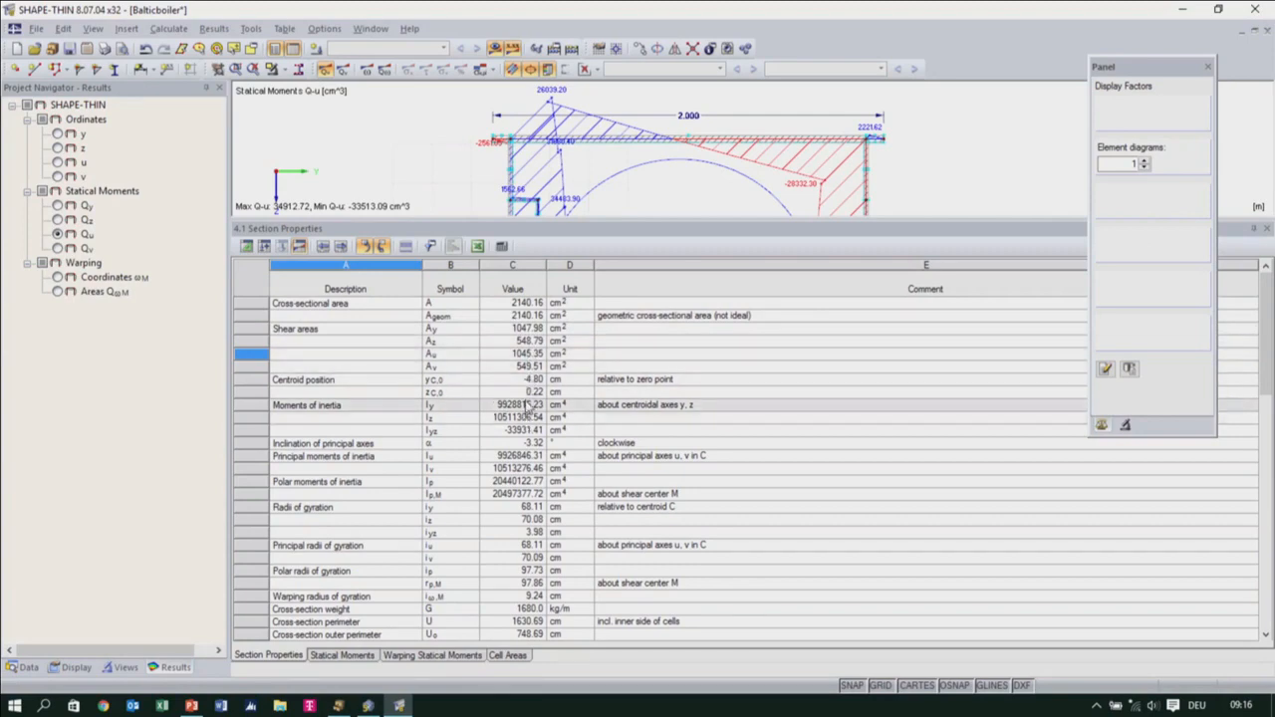
scroll(556, 496, "down", 2)
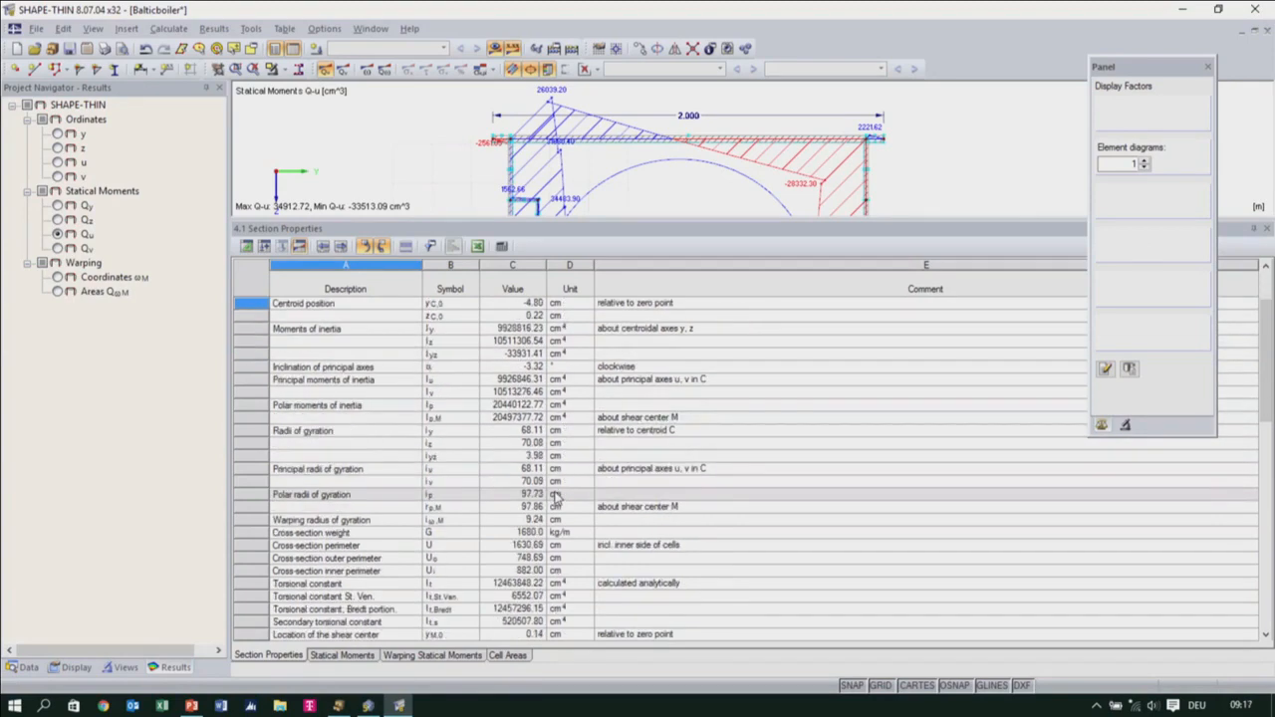
scroll(556, 496, "down", 12)
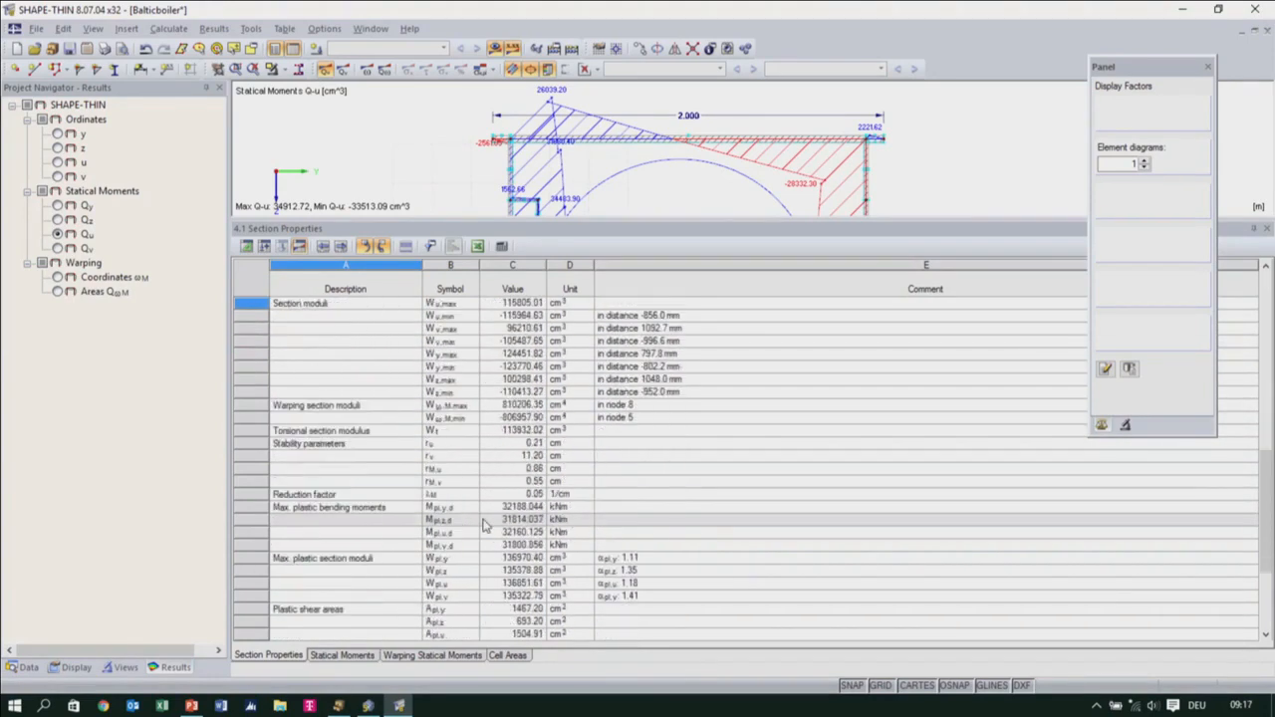
scroll(485, 525, "down", 4)
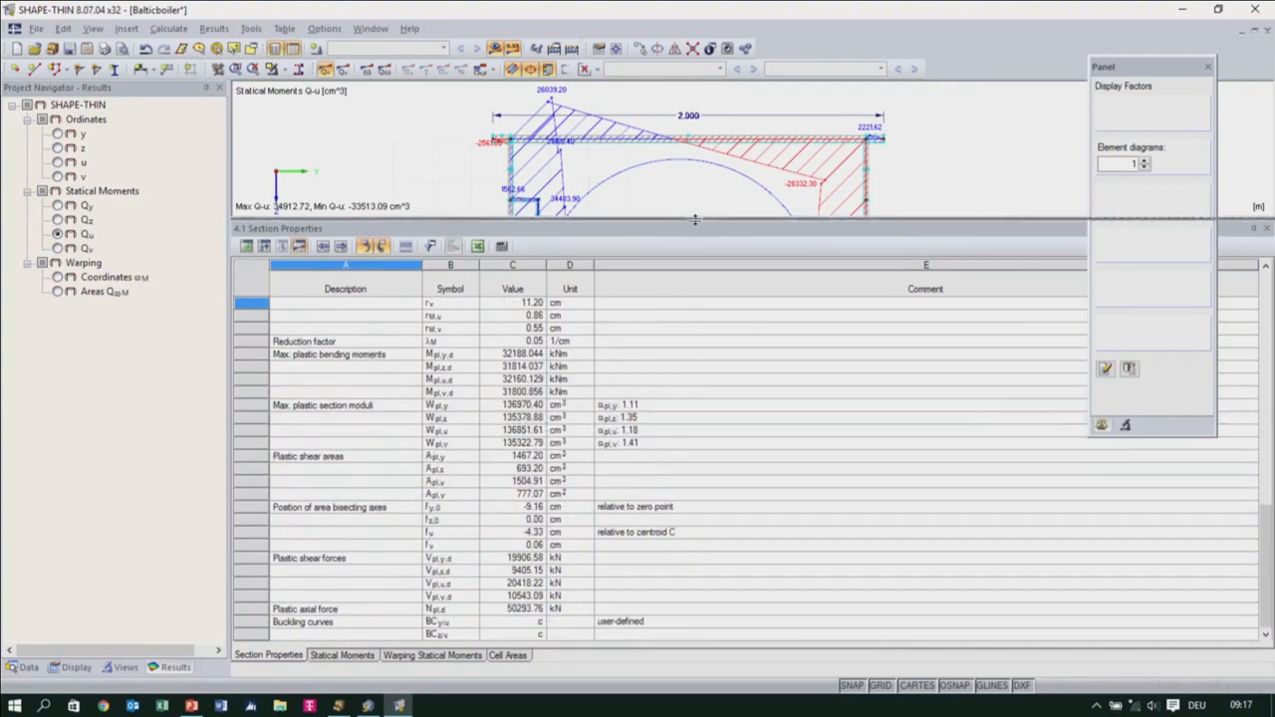
Restore the small results table, hide the results and save the Balticboiler cross-section
left_click_drag(697, 221, 698, 564)
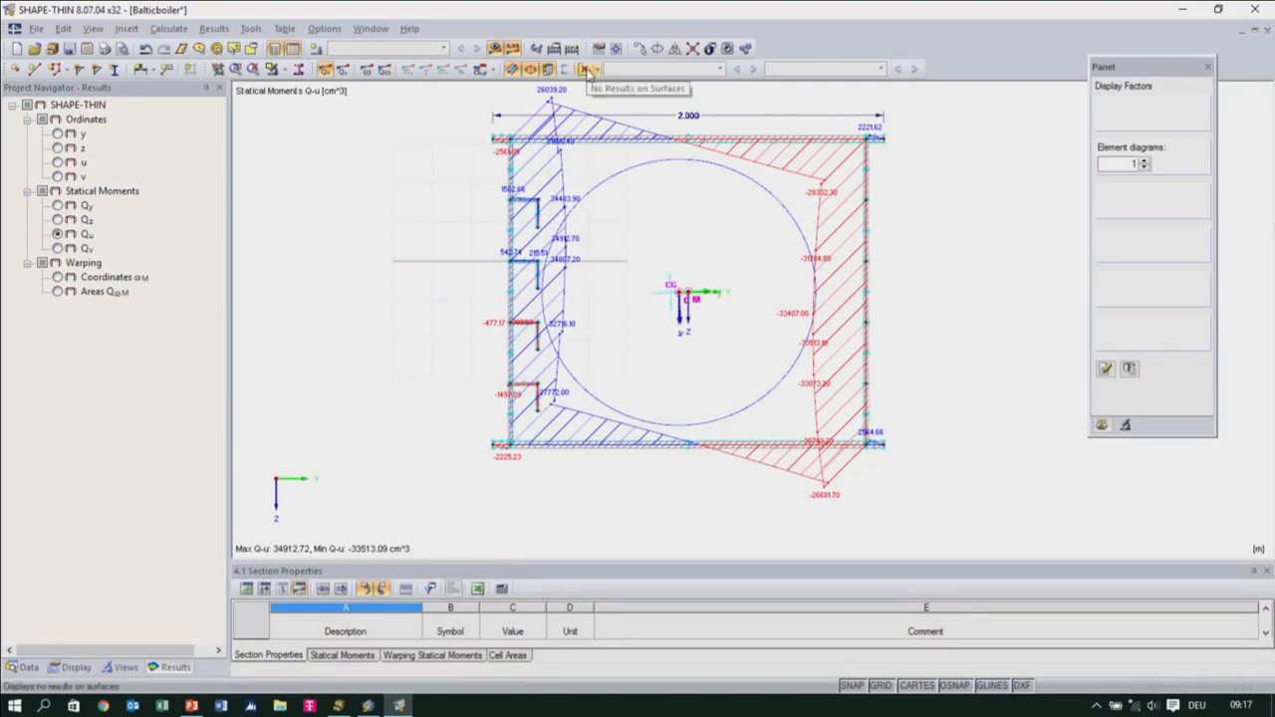
left_click(495, 48)
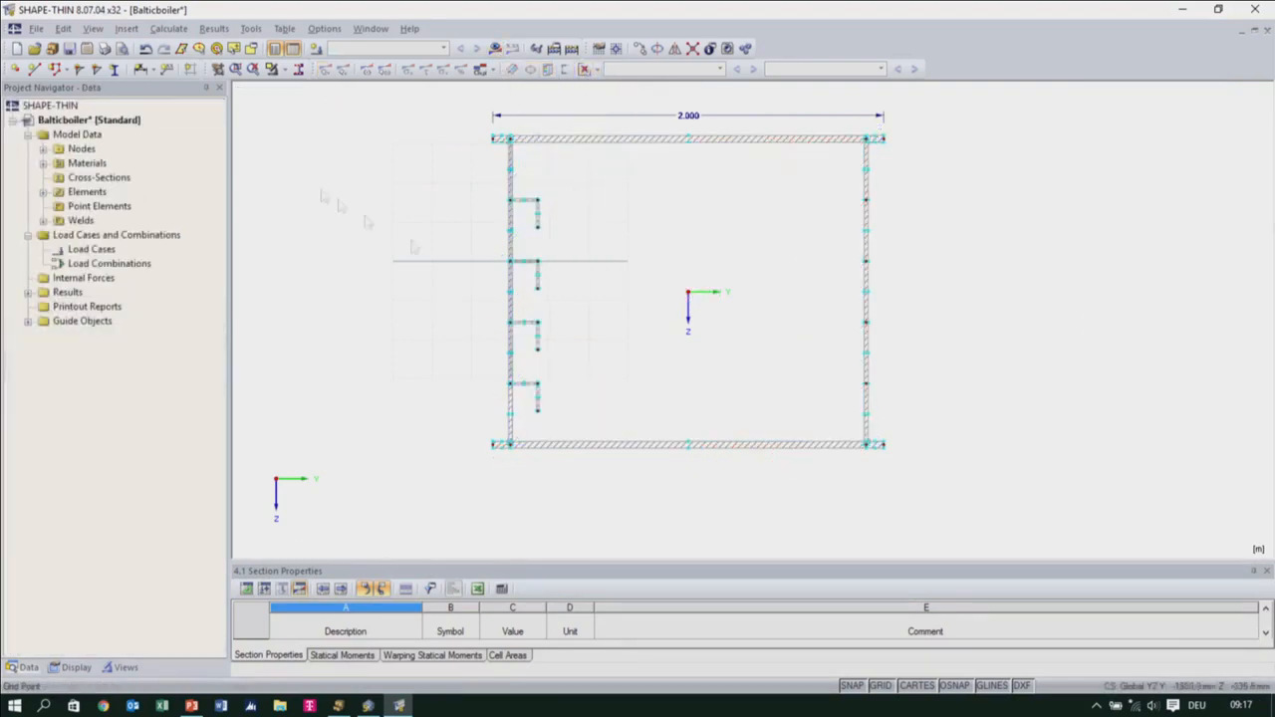
left_click(70, 50)
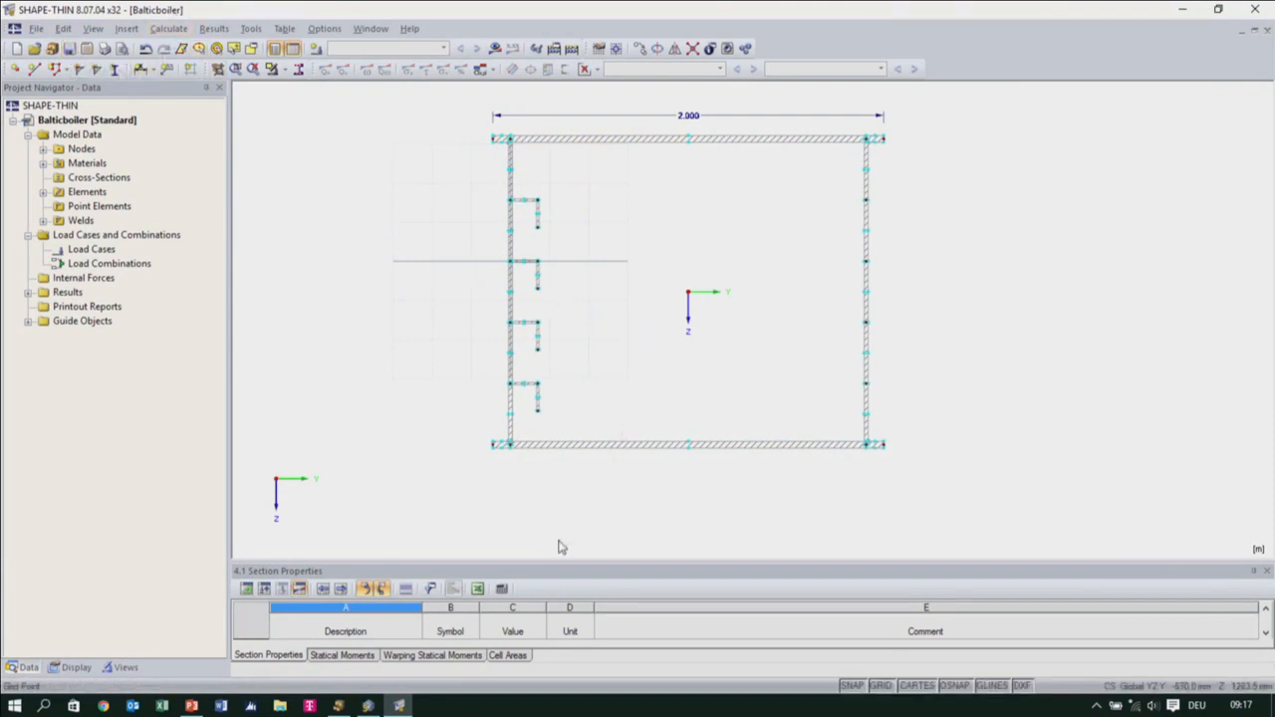
In RFEM, create the 3D model "2 slkdk" without a template model and set the work plane to XZ
left_click(368, 705)
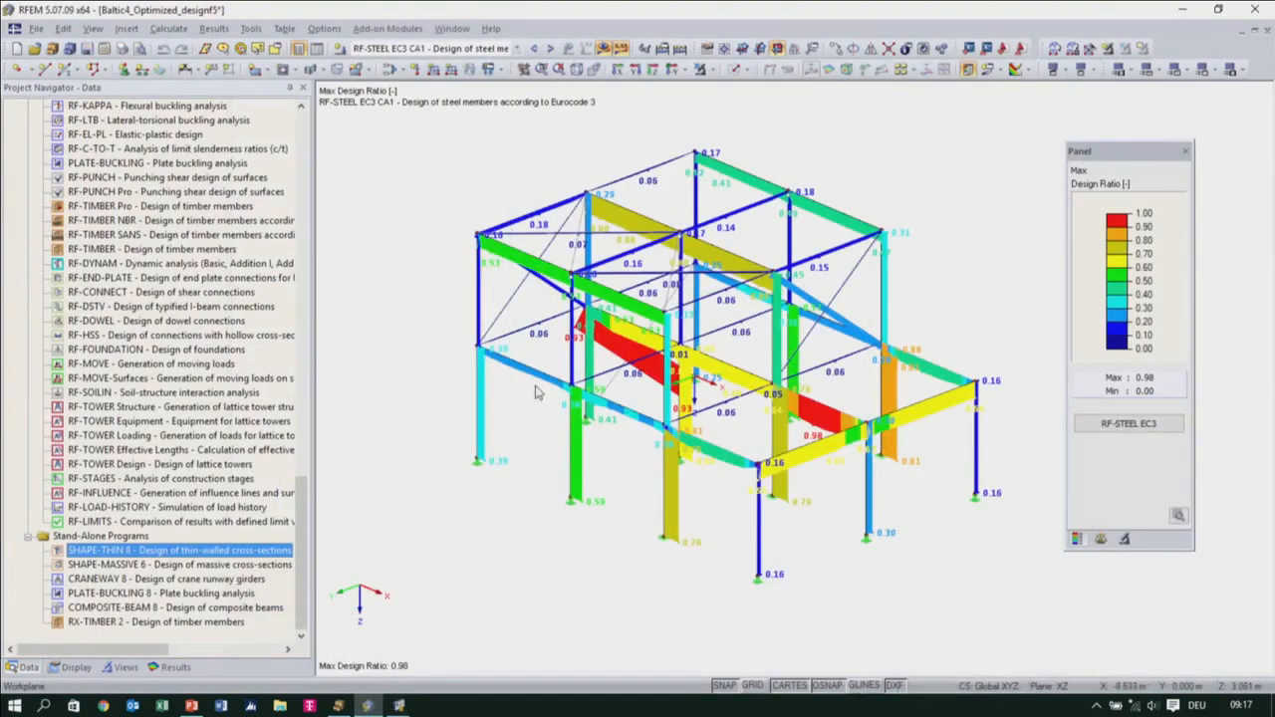
left_click(15, 48)
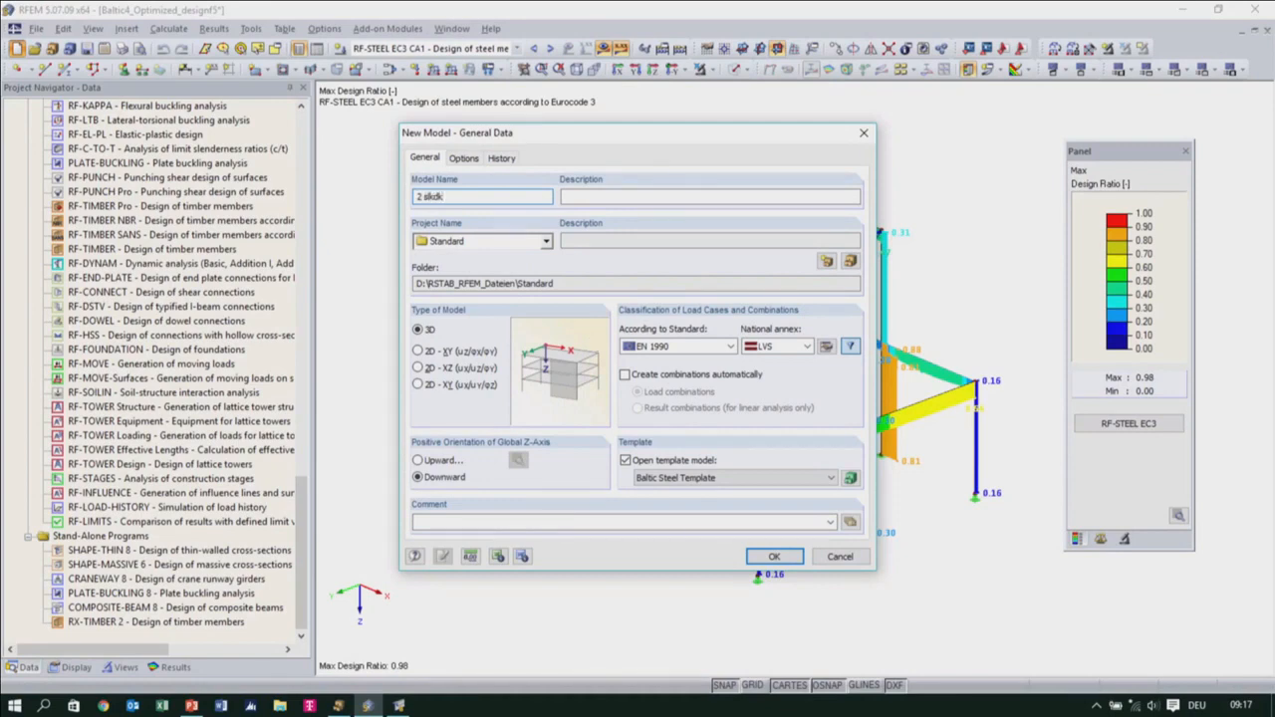
left_click(626, 460)
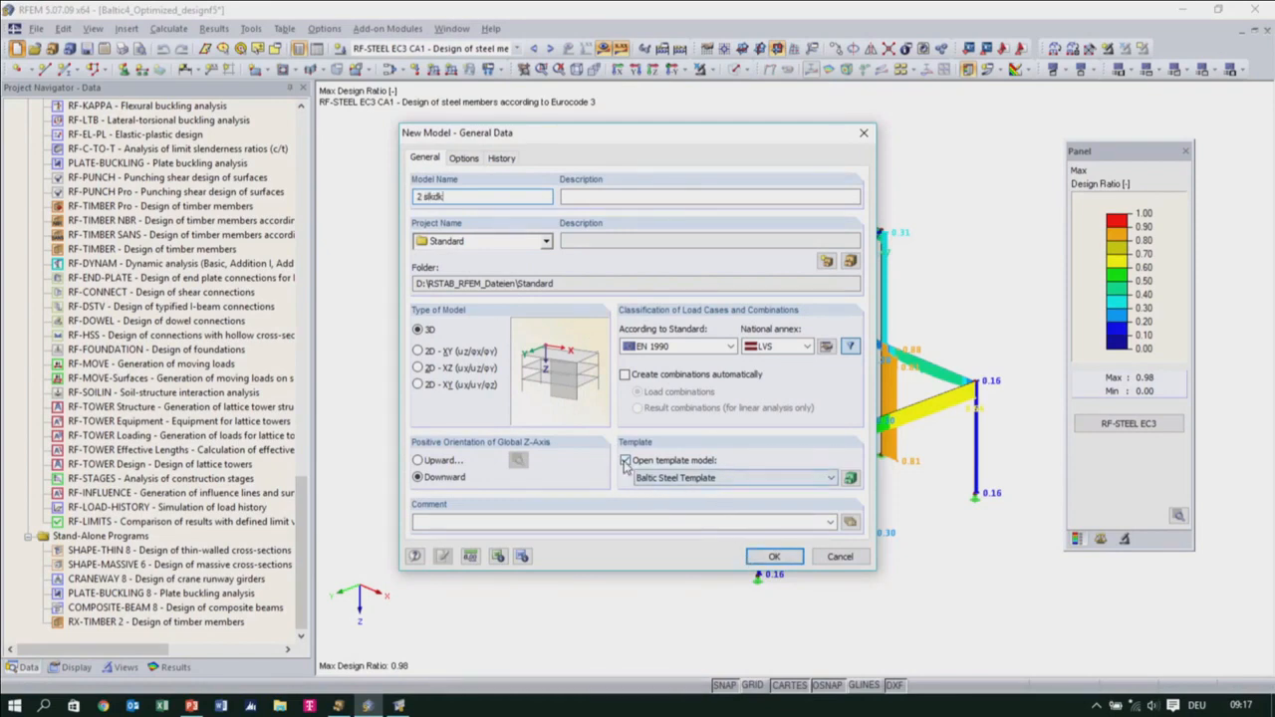
left_click(781, 561)
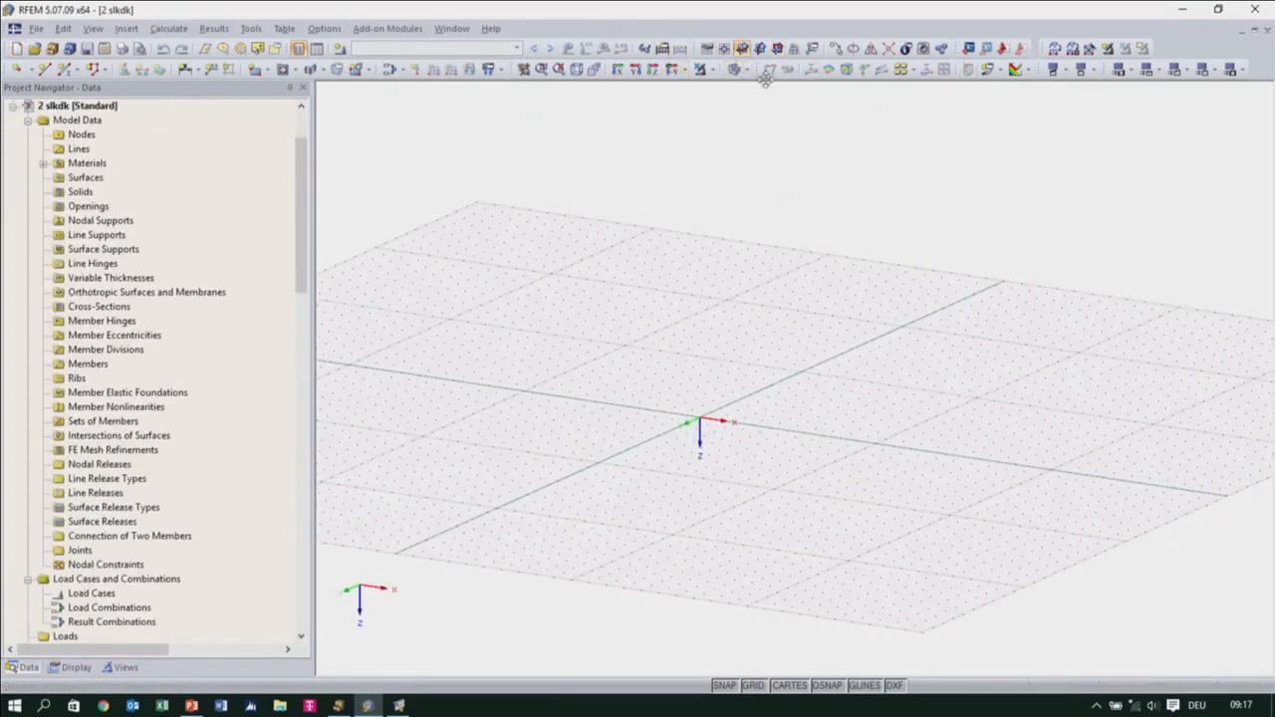
left_click(777, 49)
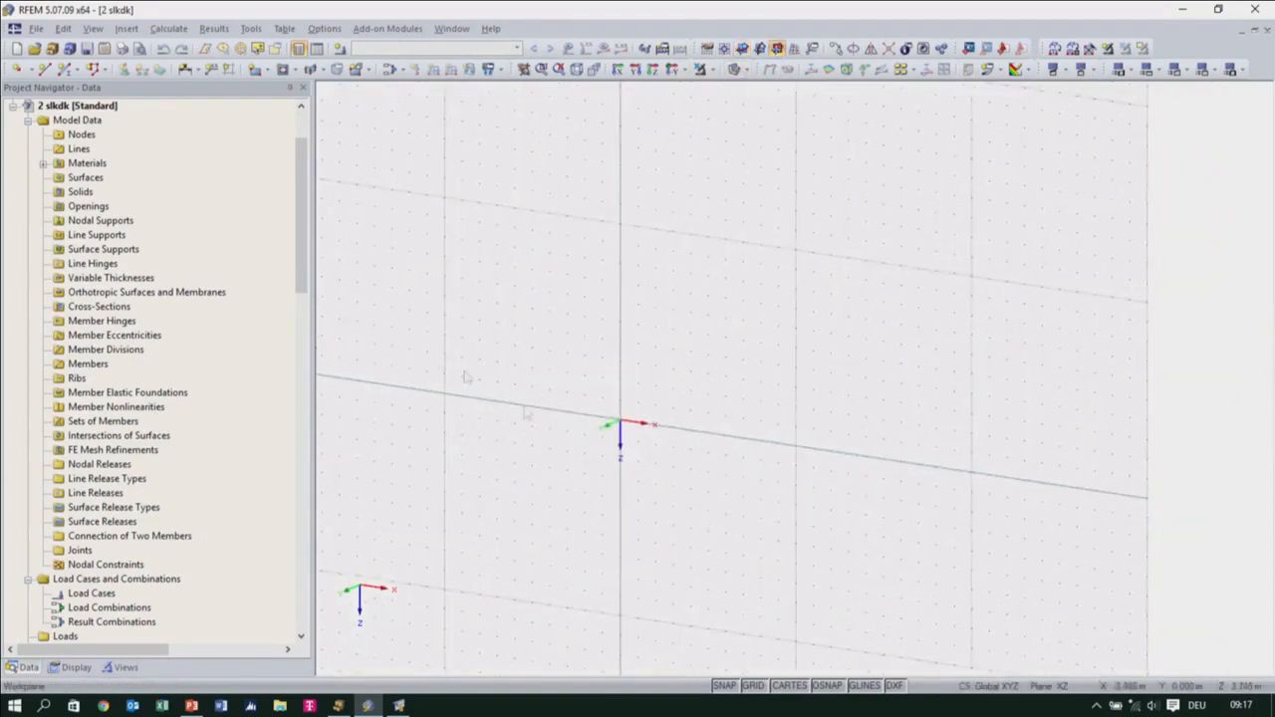
Start a new beam member with a new cross-section and select BALTICBOILER among the SHAPE-THIN sections for import
left_click(67, 69)
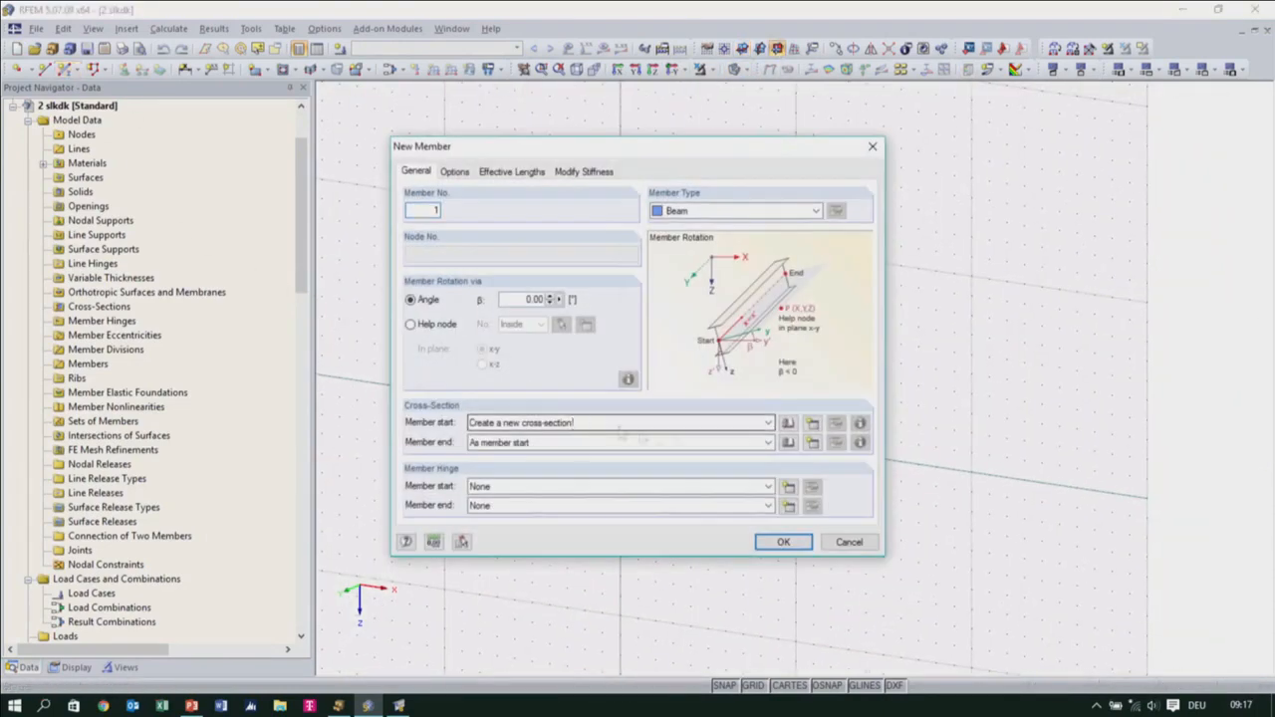
left_click(813, 425)
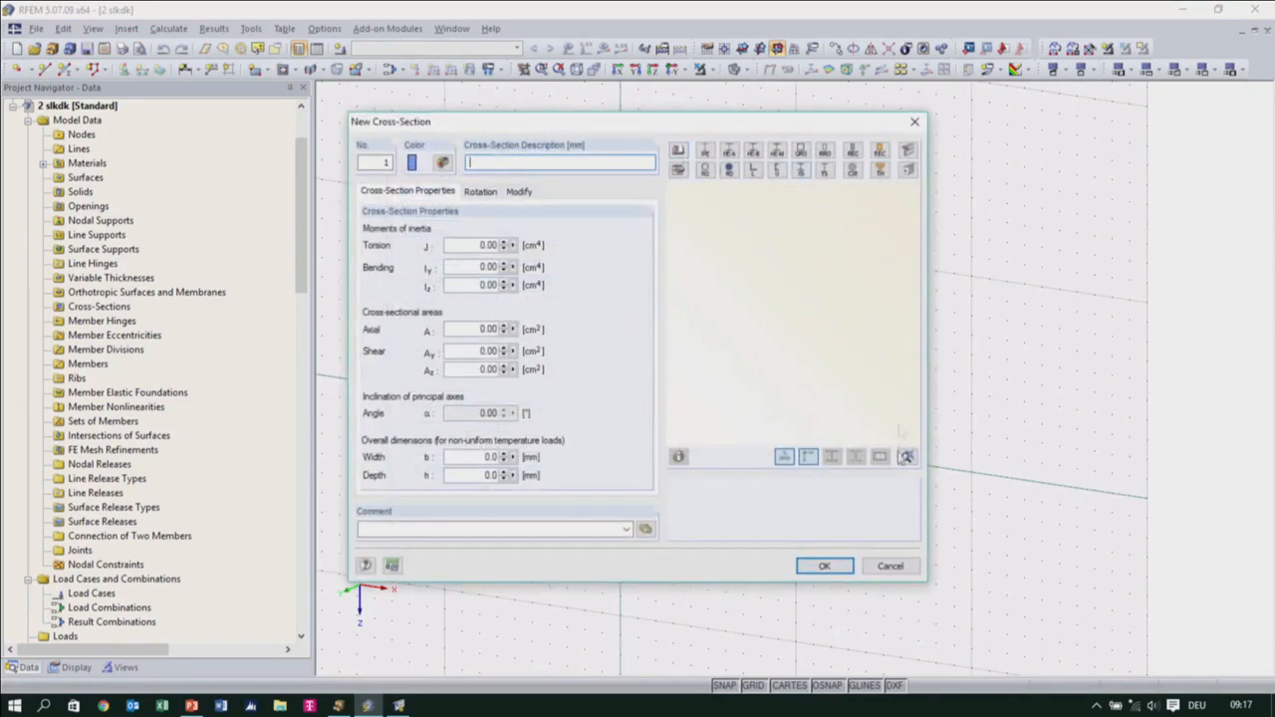
left_click(907, 151)
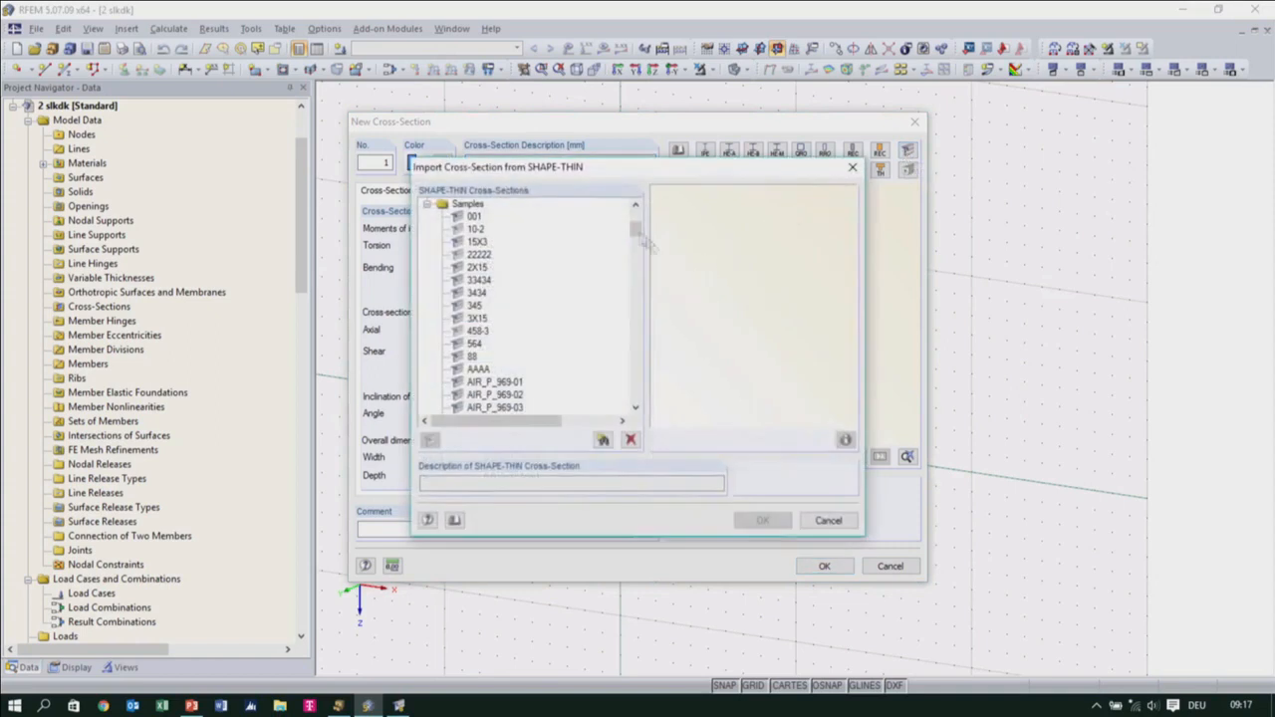
left_click_drag(636, 229, 636, 215)
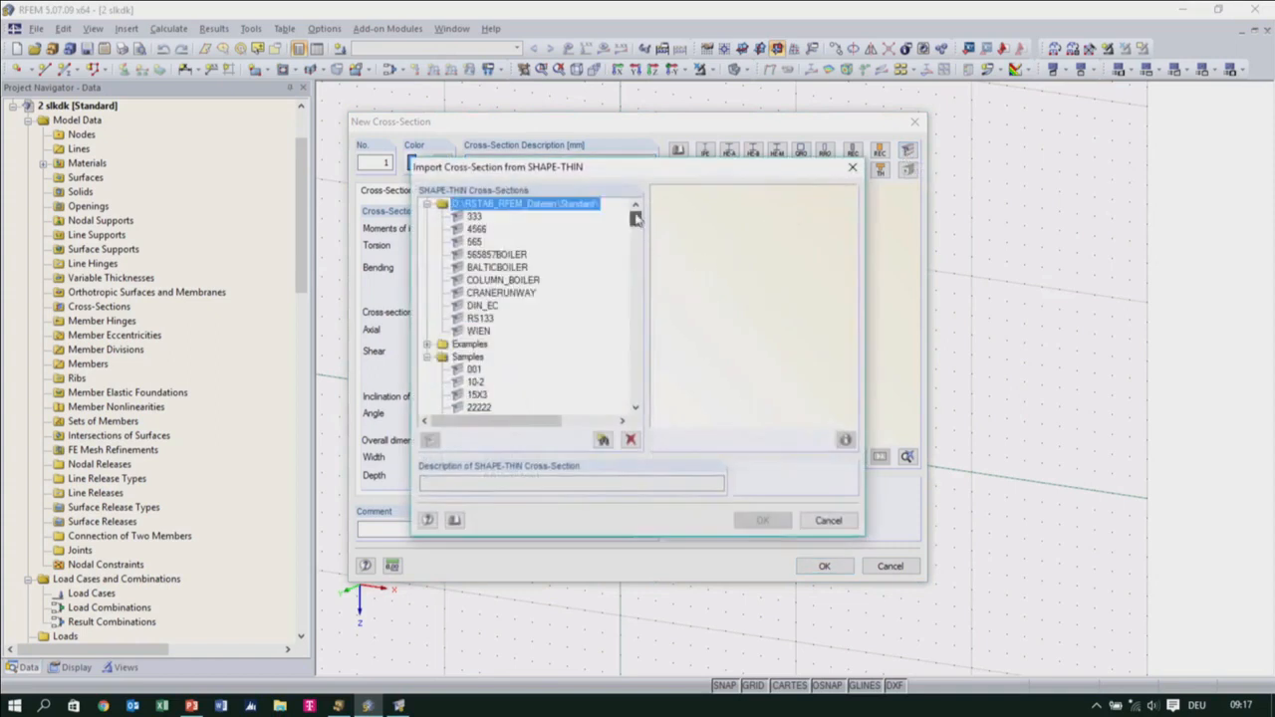
left_click(511, 269)
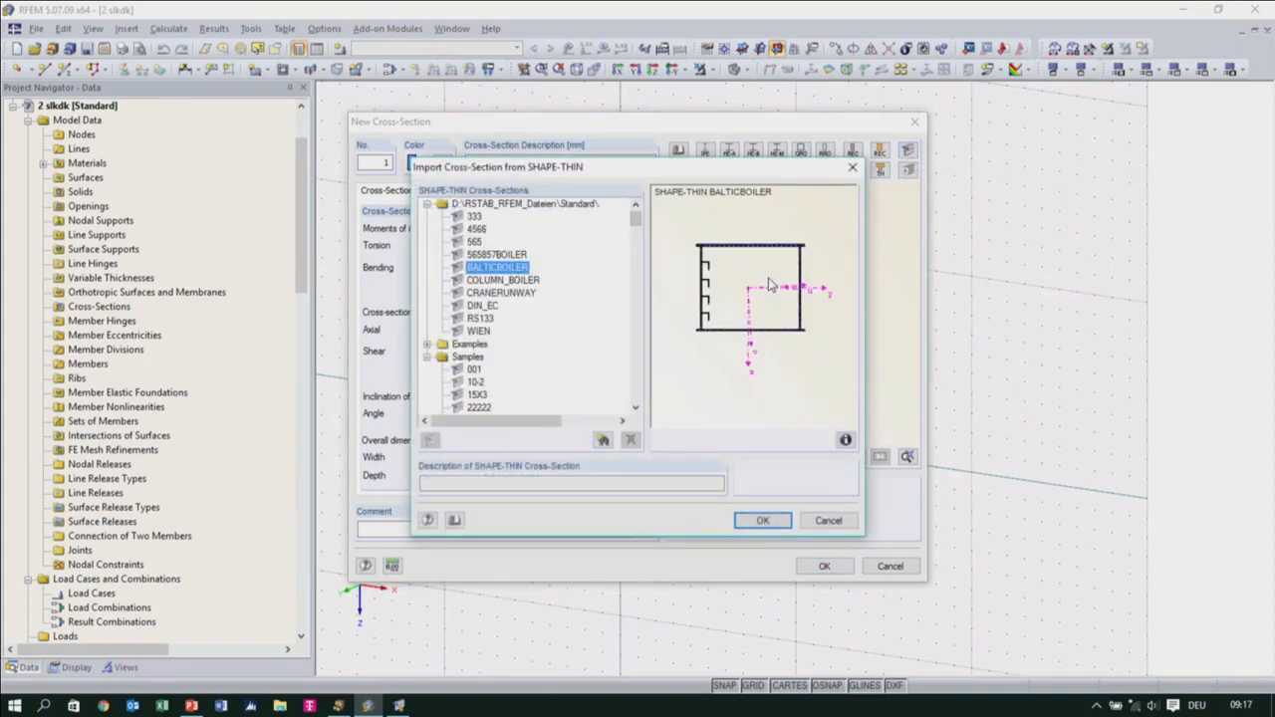
Check the BALTICBOILER section's properties and import it as the member's cross-section, overwriting the existing version
left_click(844, 440)
left_click_drag(673, 272, 681, 231)
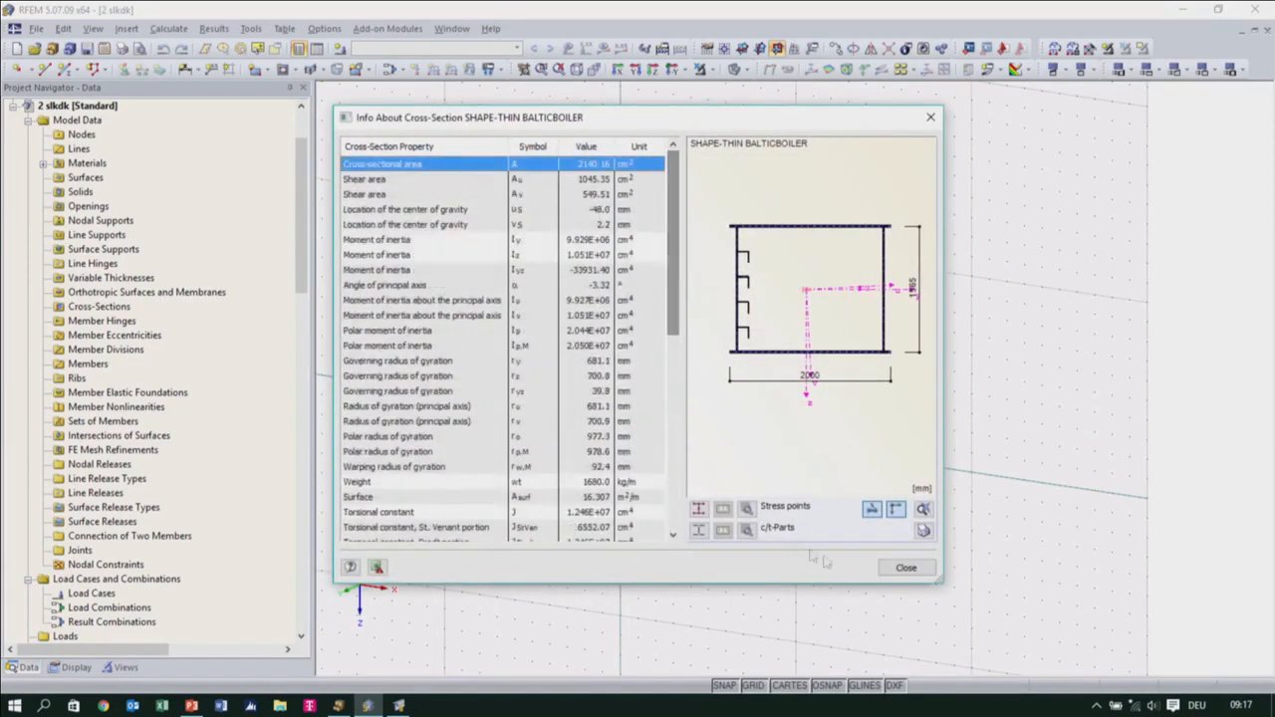
left_click(886, 568)
left_click(762, 521)
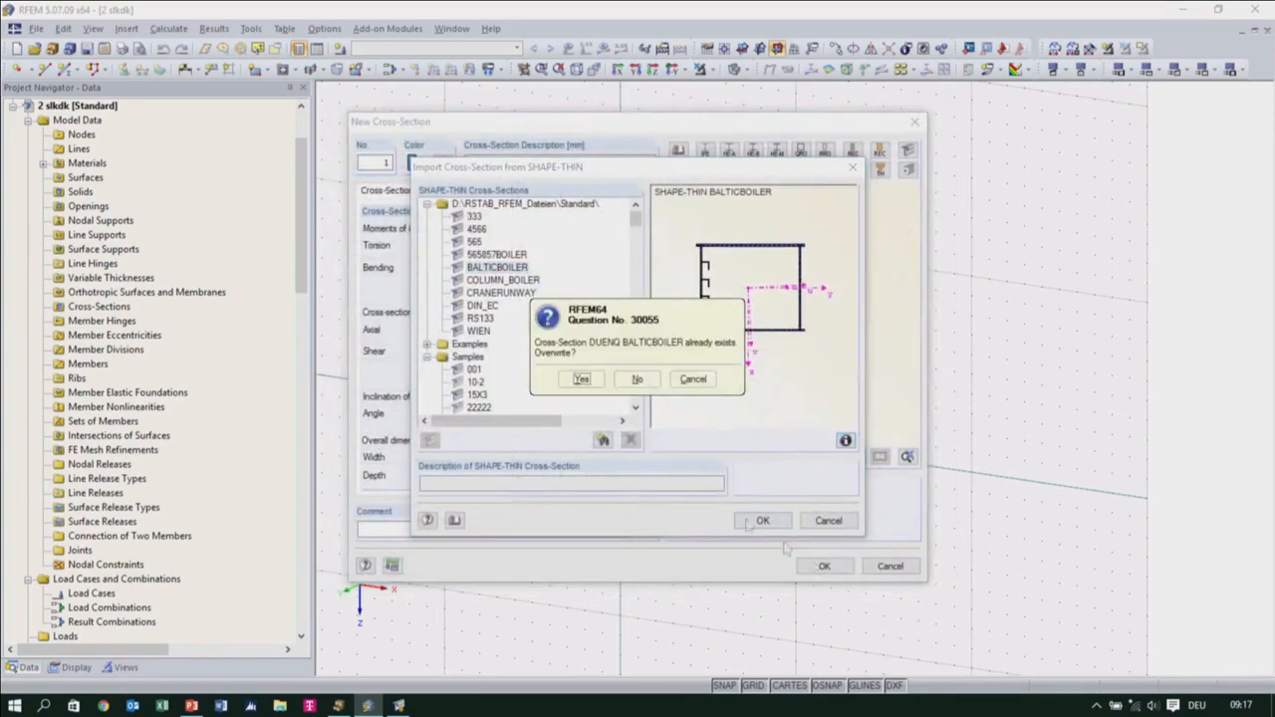
left_click(582, 381)
left_click(809, 564)
left_click(794, 535)
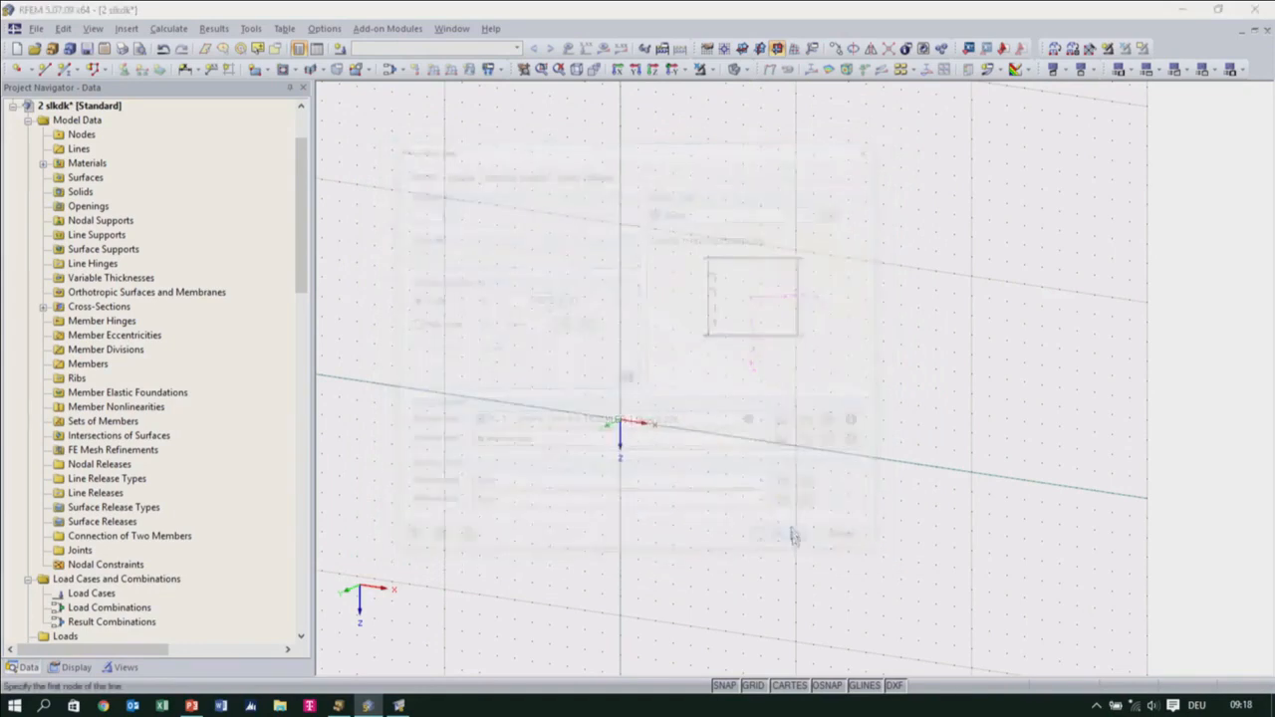
Draw a single vertical column member upward from the grid origin to the first major grid line
left_click(620, 423)
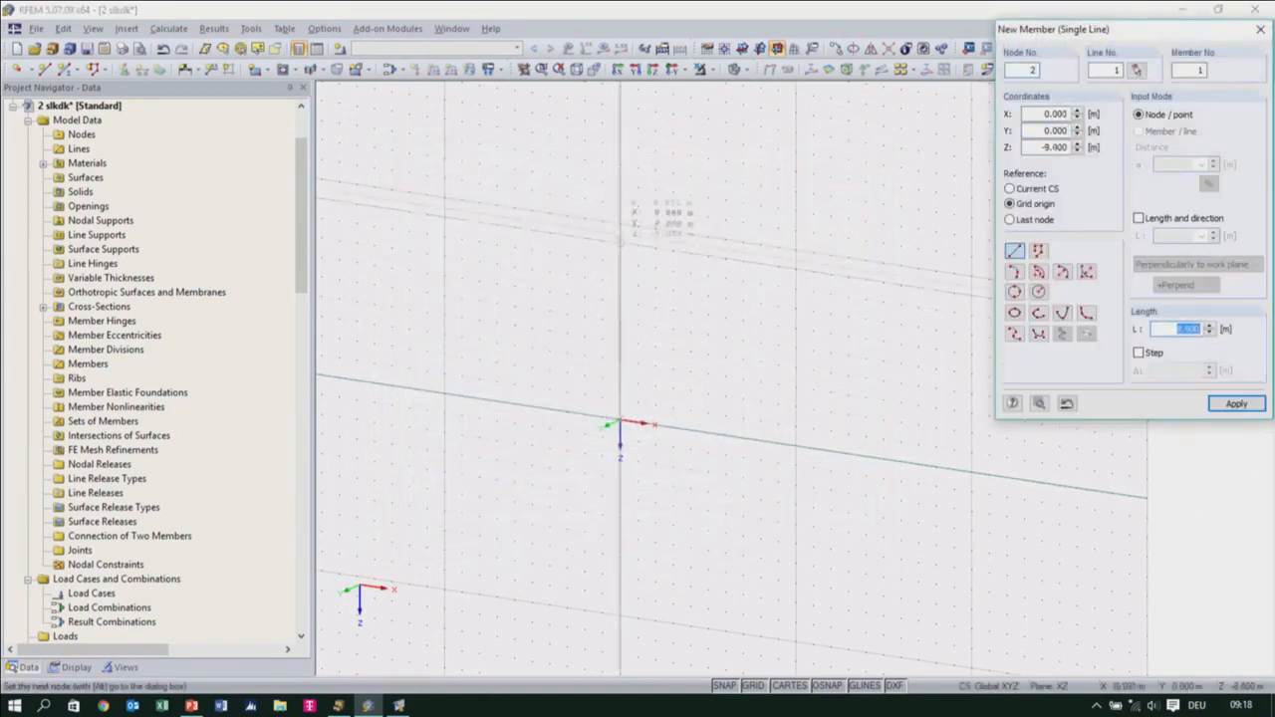
left_click(620, 223)
right_click(703, 361)
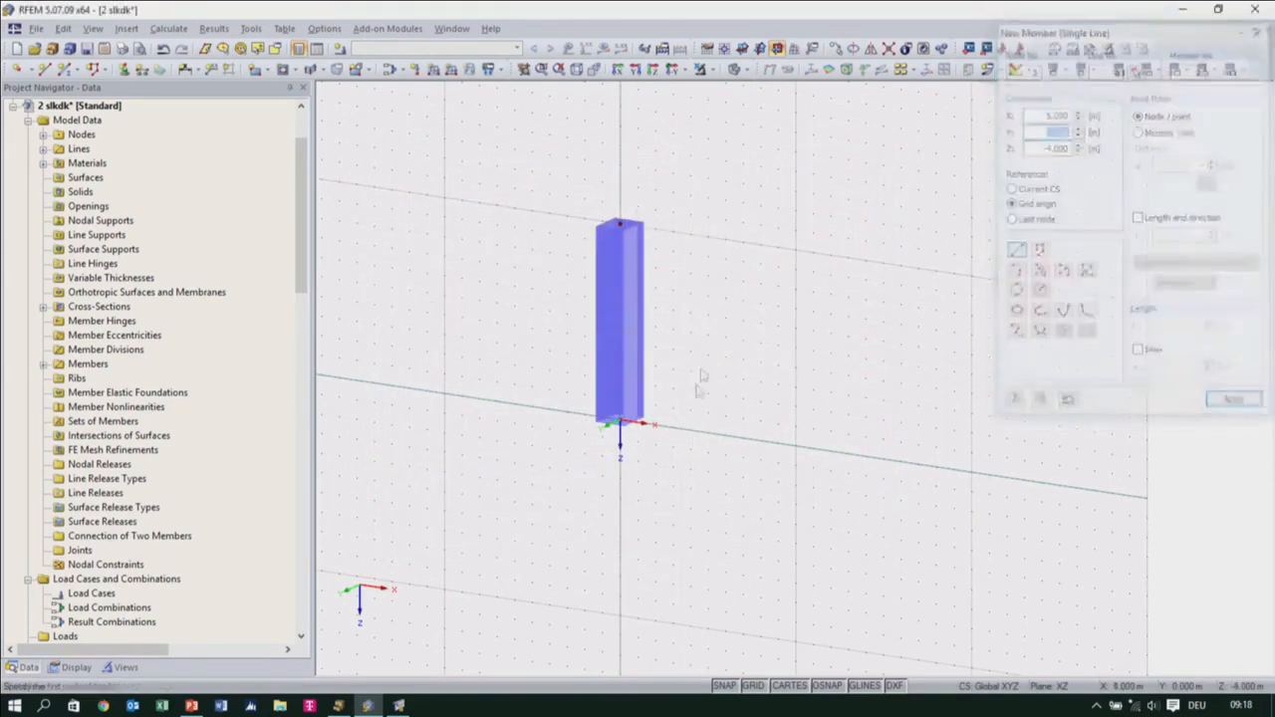
Choose the rigid nodal support type for the column's base node
scroll(688, 418, "up", 3)
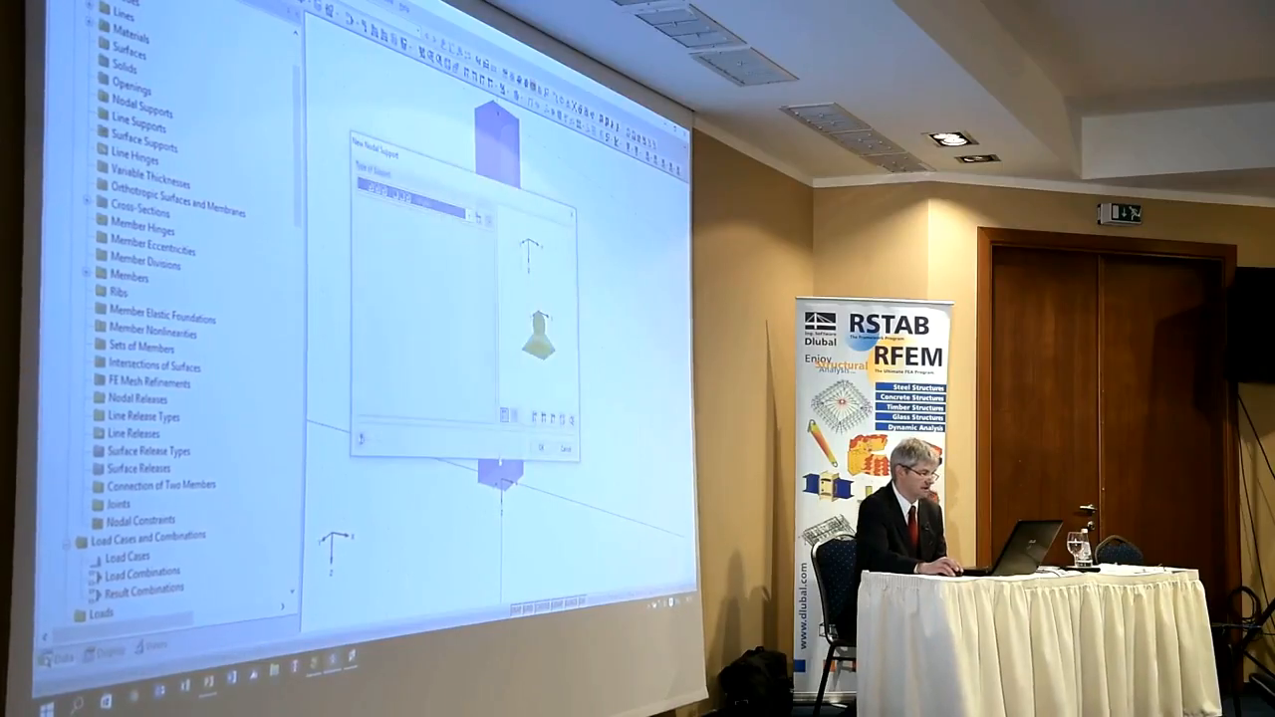
left_click(469, 214)
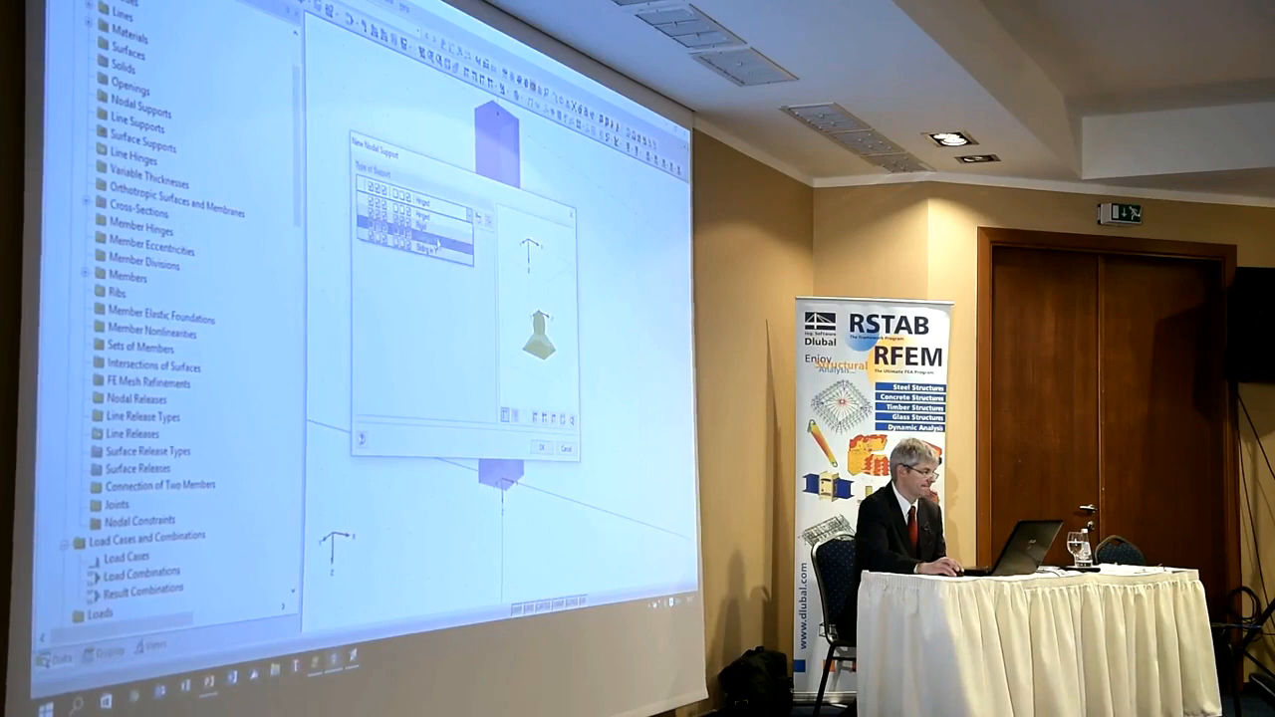
left_click(436, 231)
left_click(542, 449)
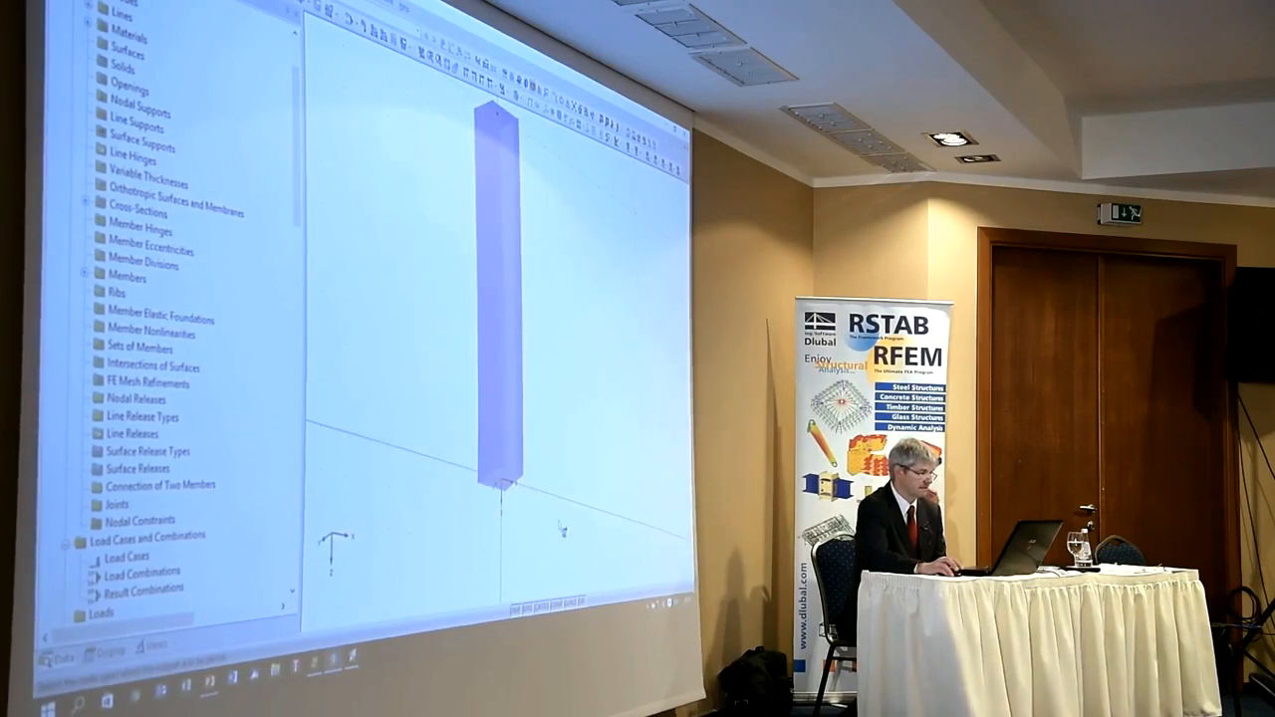
Apply a nodal load of PX 600 kN, PY 400 kN and PZ 1000 kN to the column's top node
middle_click_drag(503, 171, 495, 354)
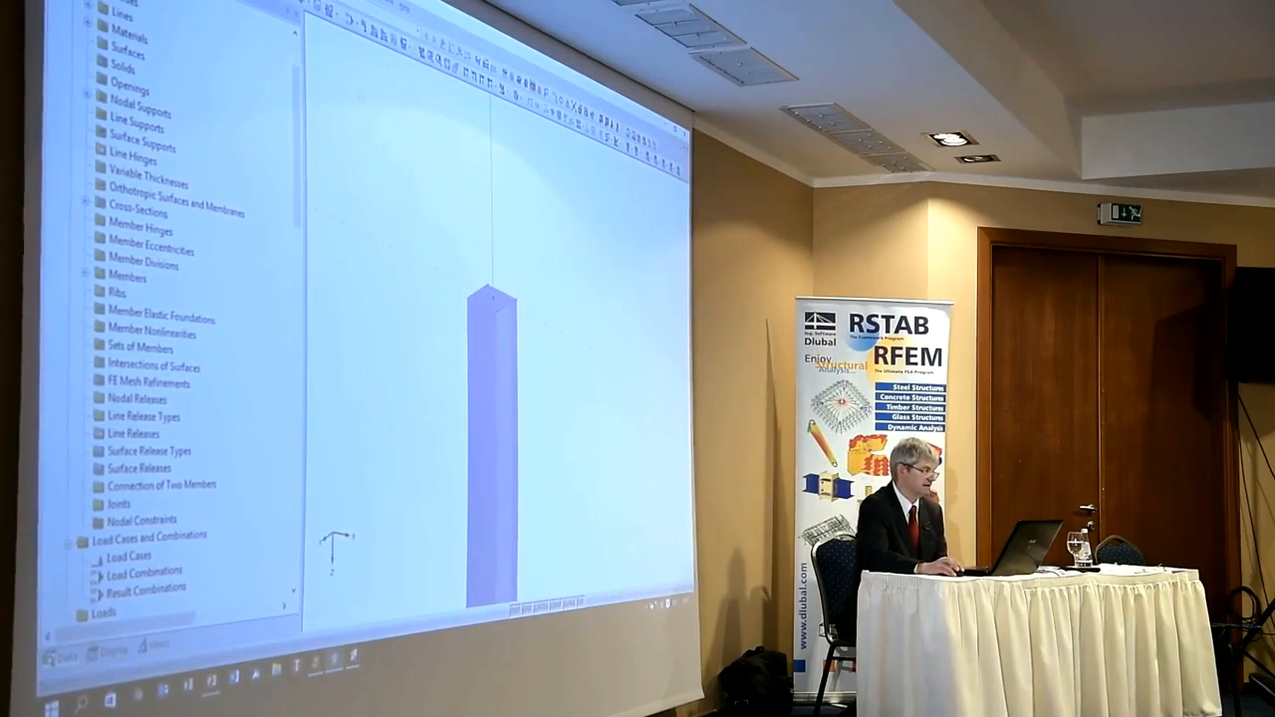
left_click(336, 3)
left_click(590, 565)
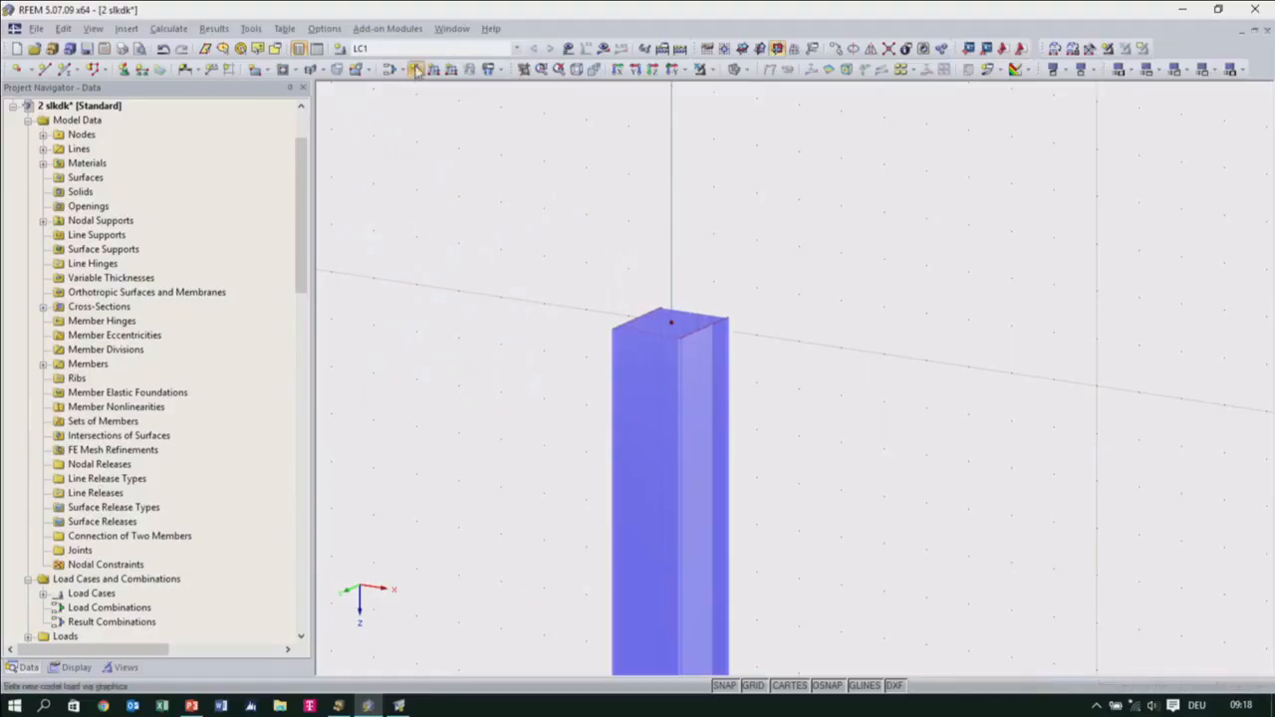
left_click(417, 69)
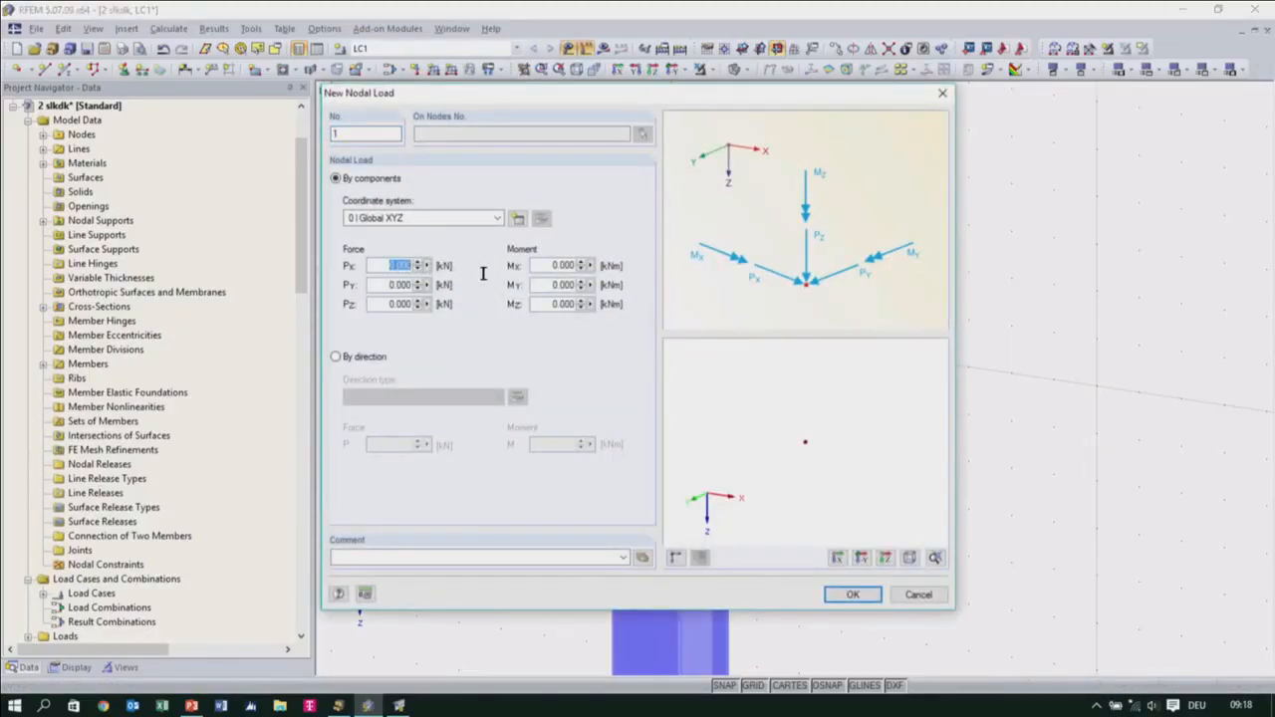
type("600")
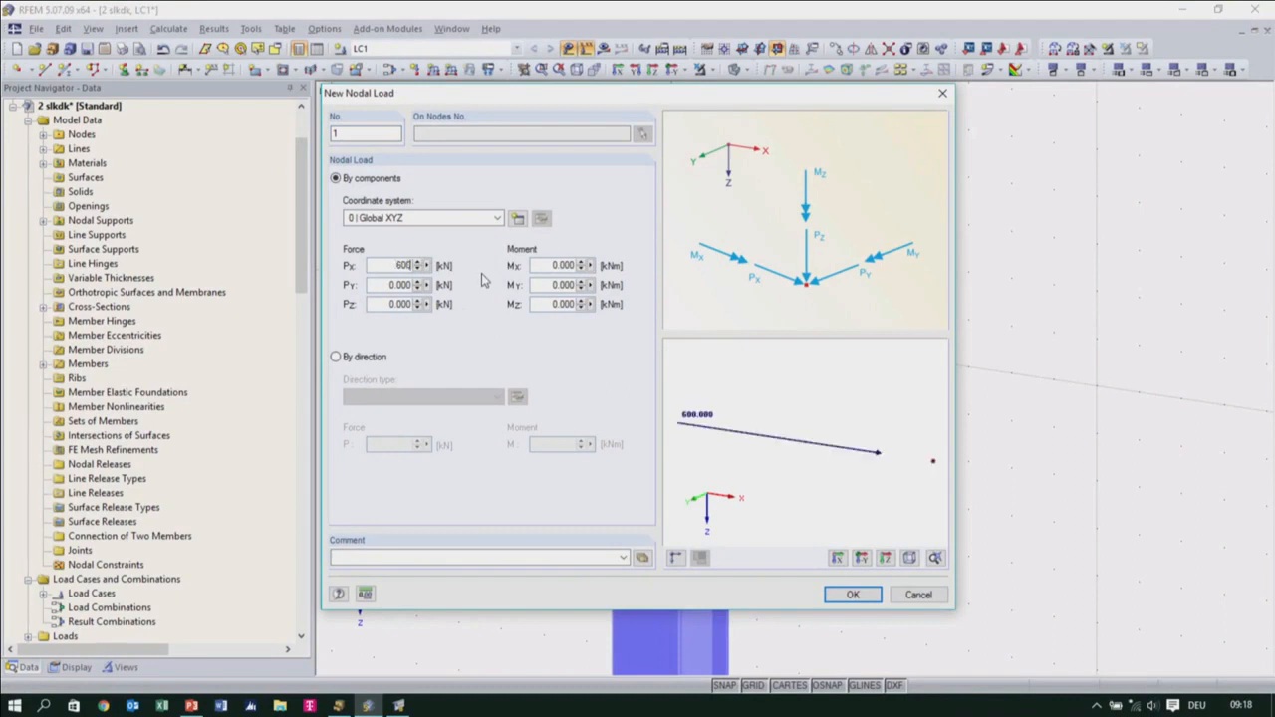
left_click(403, 286)
type("400")
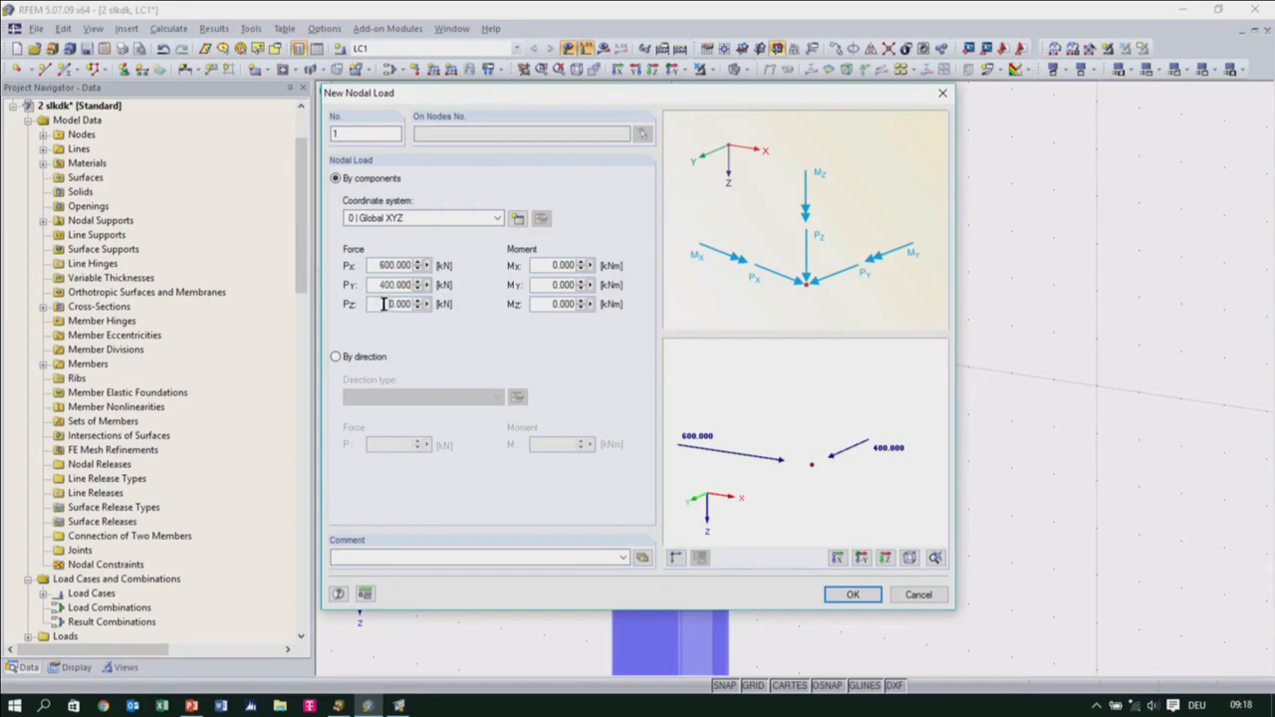
type("1000")
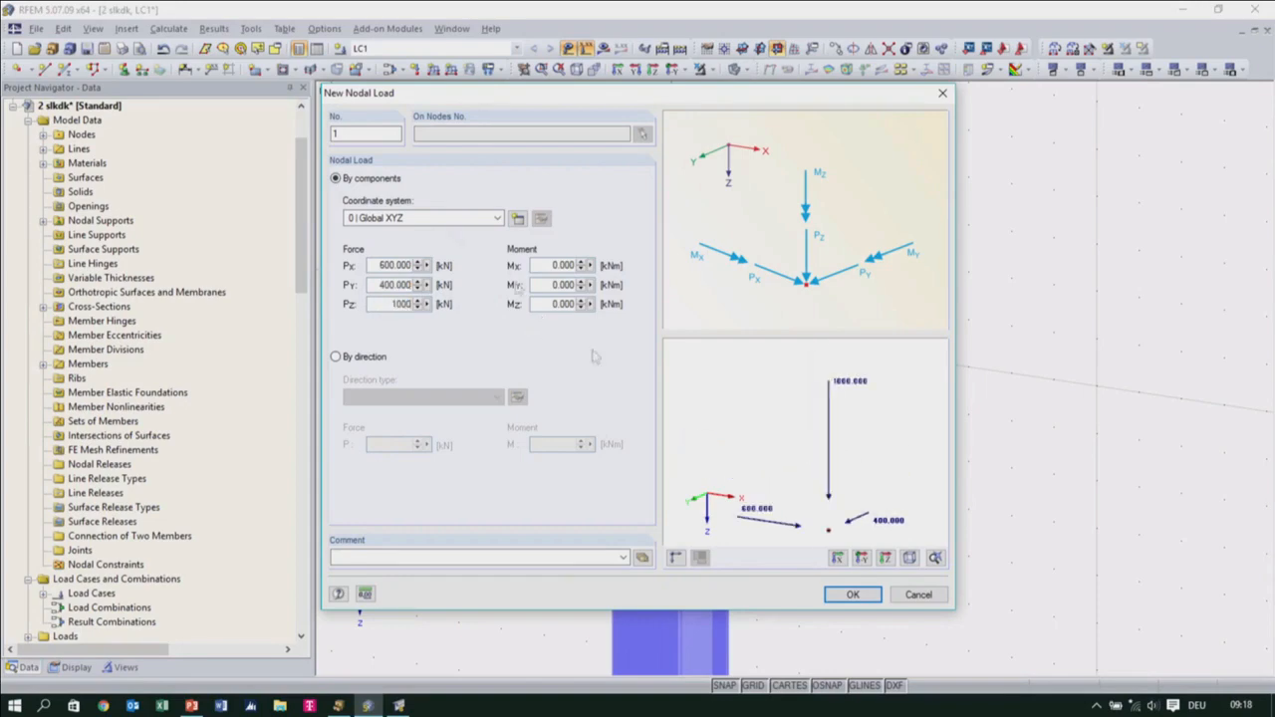
left_click(853, 595)
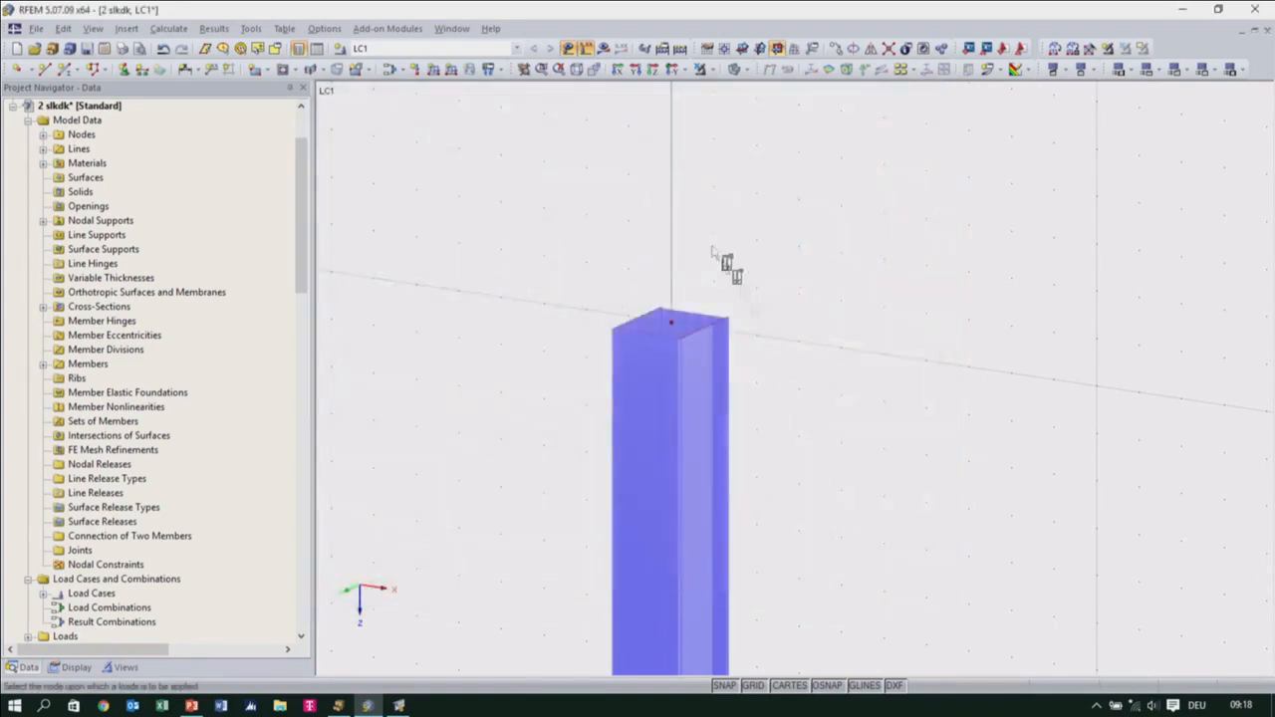
left_click(670, 322)
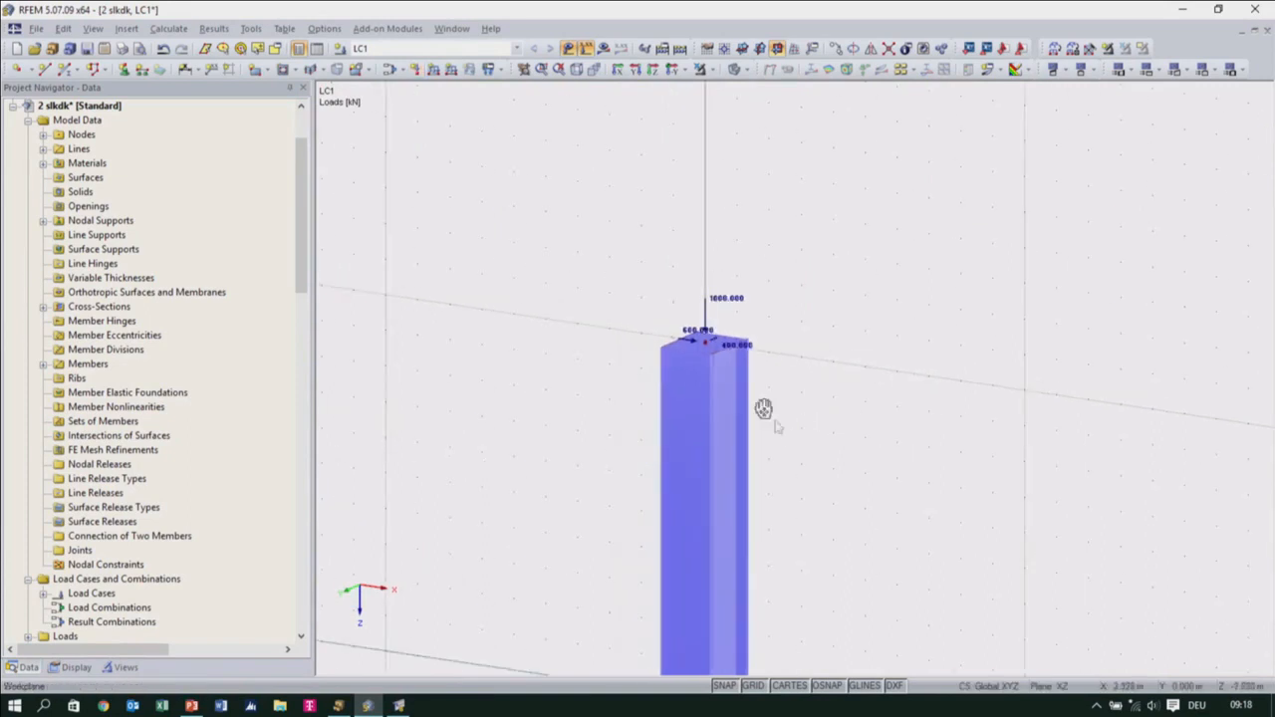
Calculate load case LC1 and run the general stress analysis for the column in RF-STEEL Members
left_click(604, 53)
left_click(613, 378)
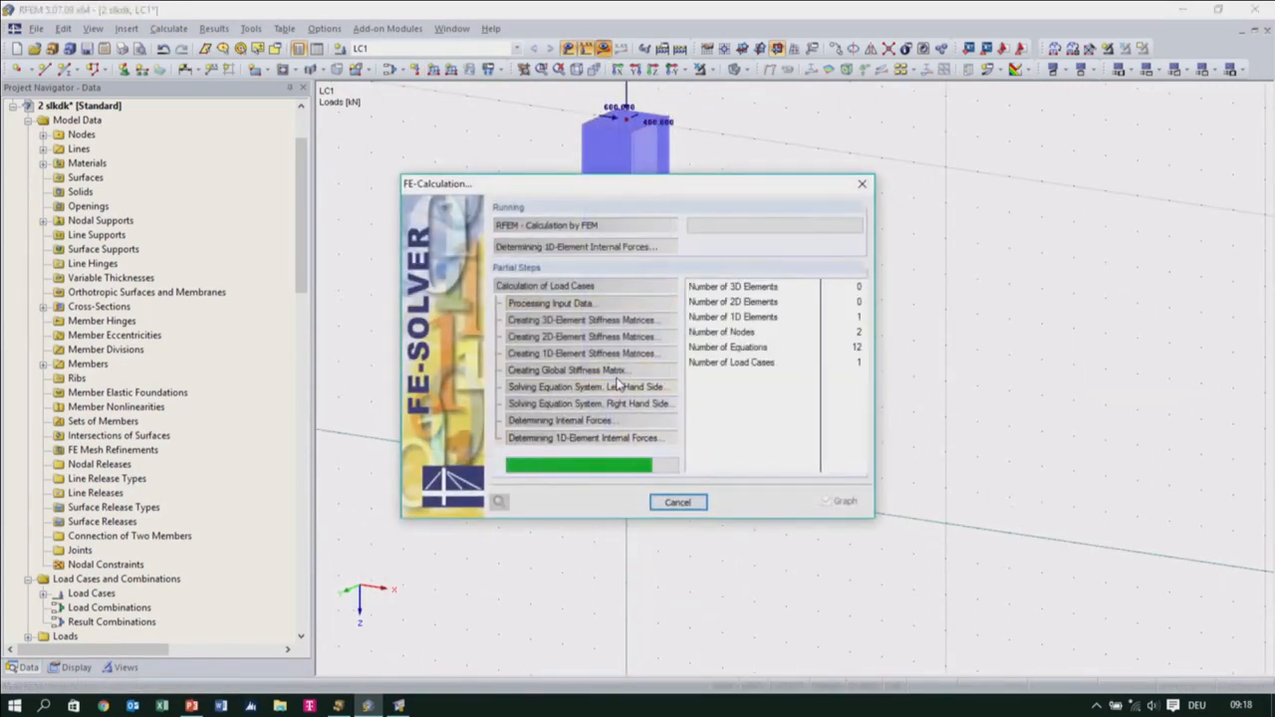
left_click(30, 669)
scroll(86, 610, "down", 4)
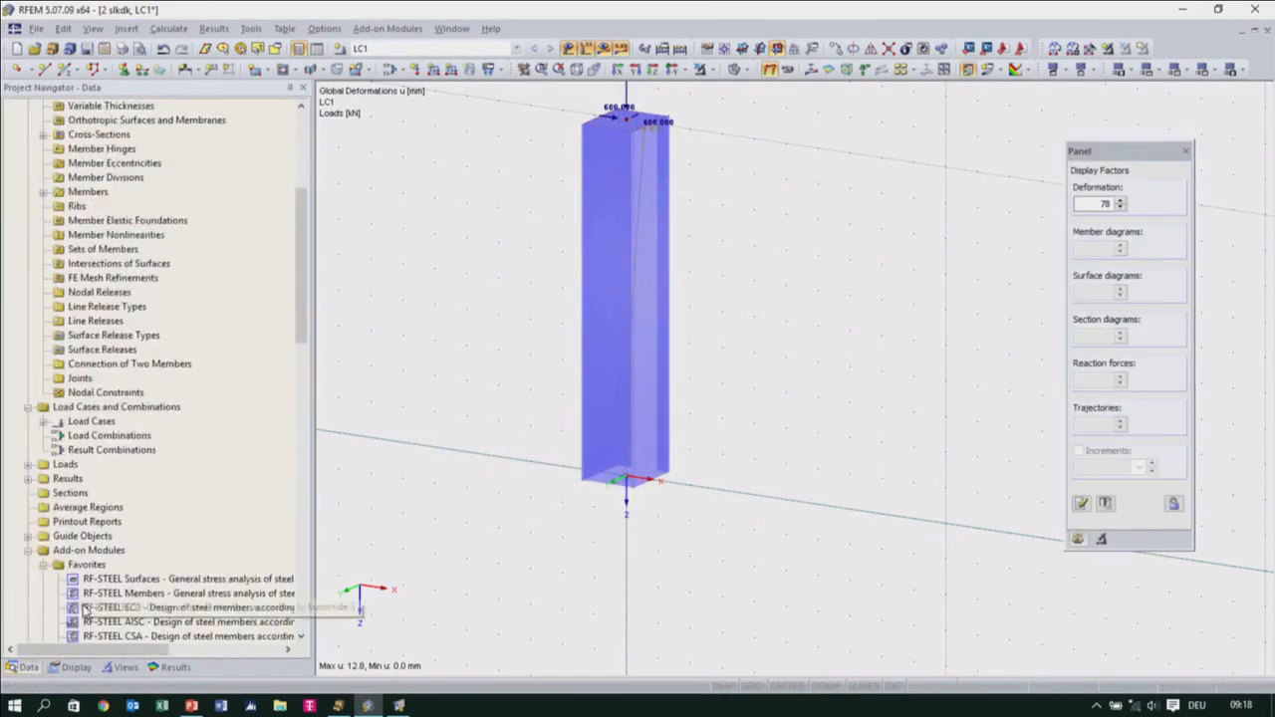
scroll(85, 609, "down", 4)
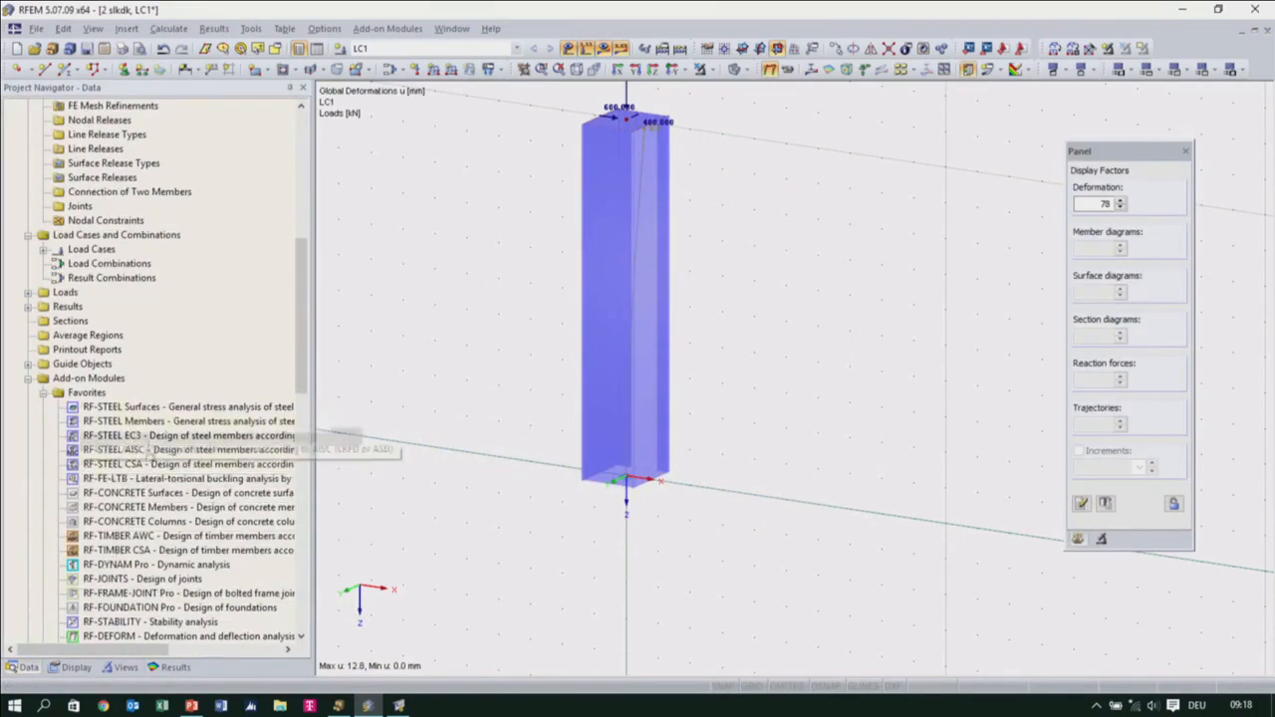
double_click(155, 422)
left_click(381, 623)
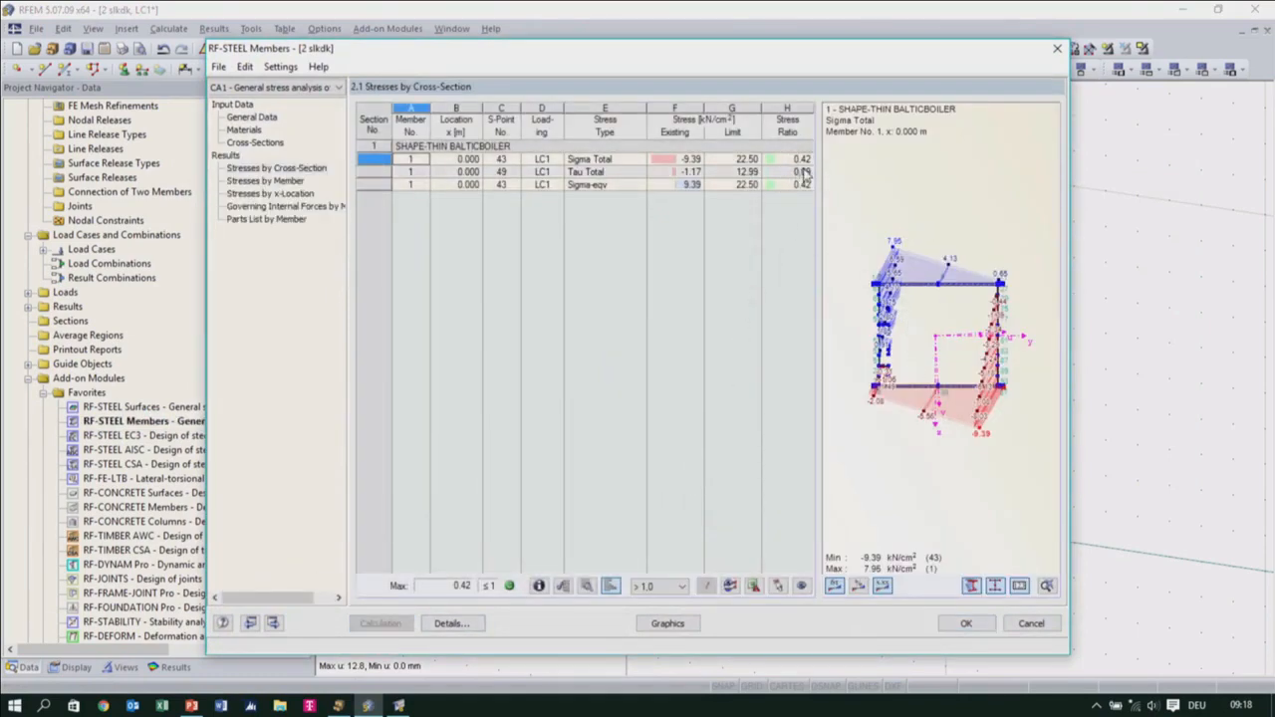
Review the Sigma Total, Tau Total and Sigma-eqv stress distributions on the BALTICBOILER section and close the stress analysis
scroll(947, 376, "up", 2)
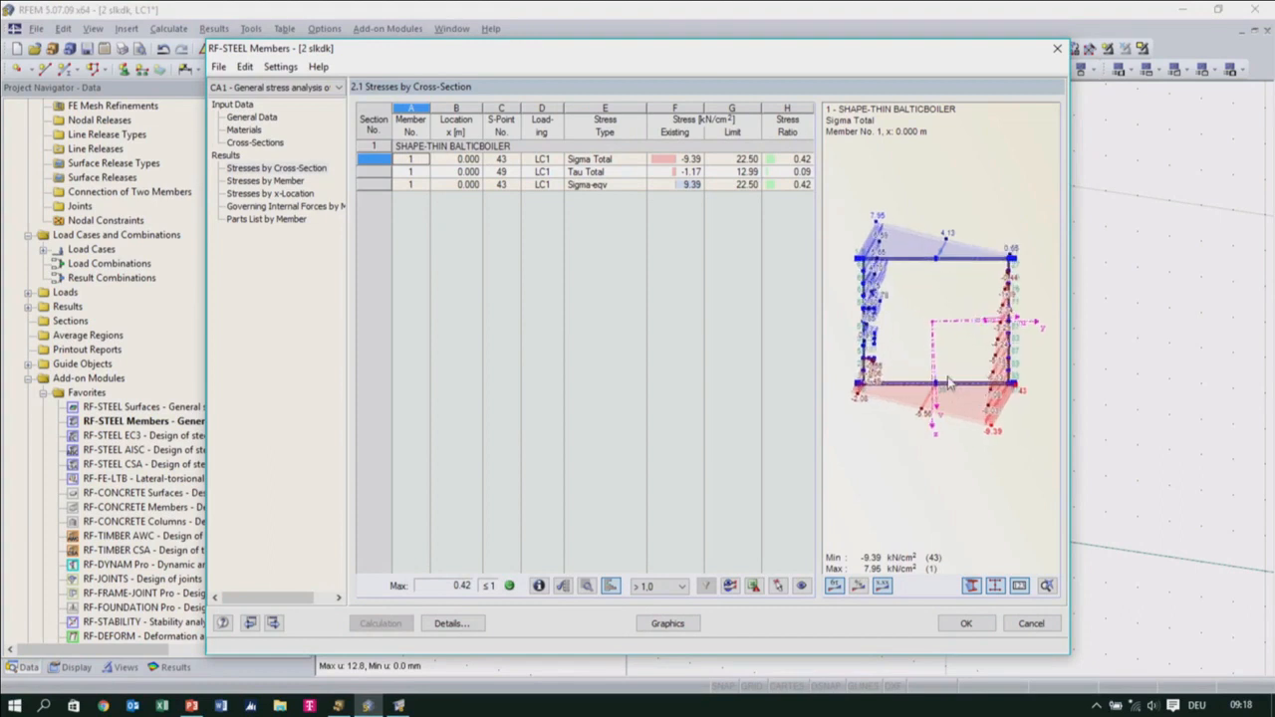
left_click(732, 171)
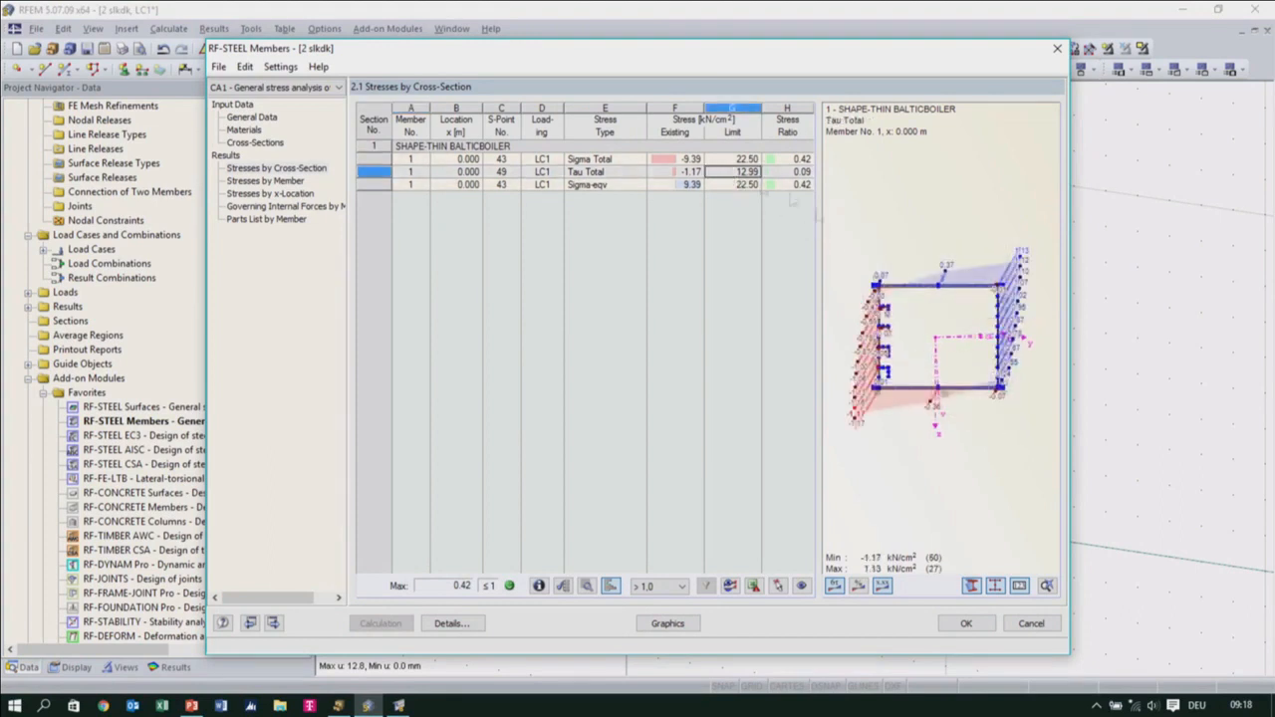
left_click(732, 184)
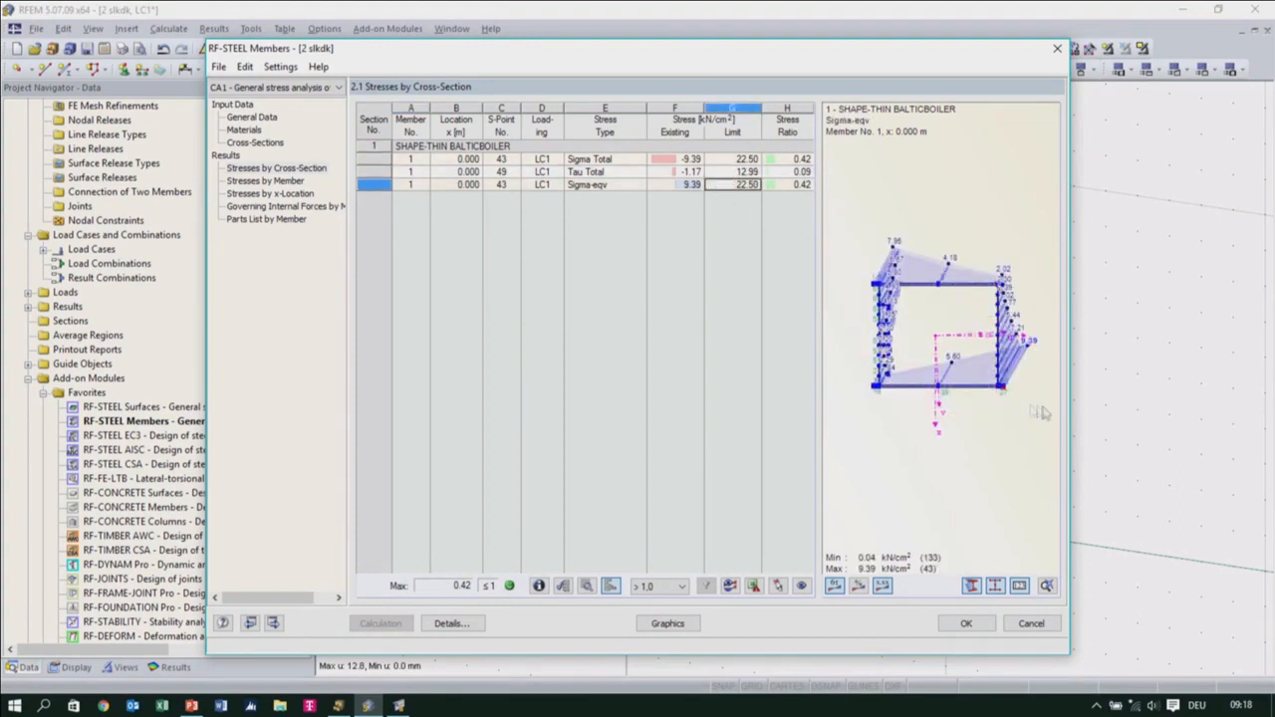
left_click(962, 624)
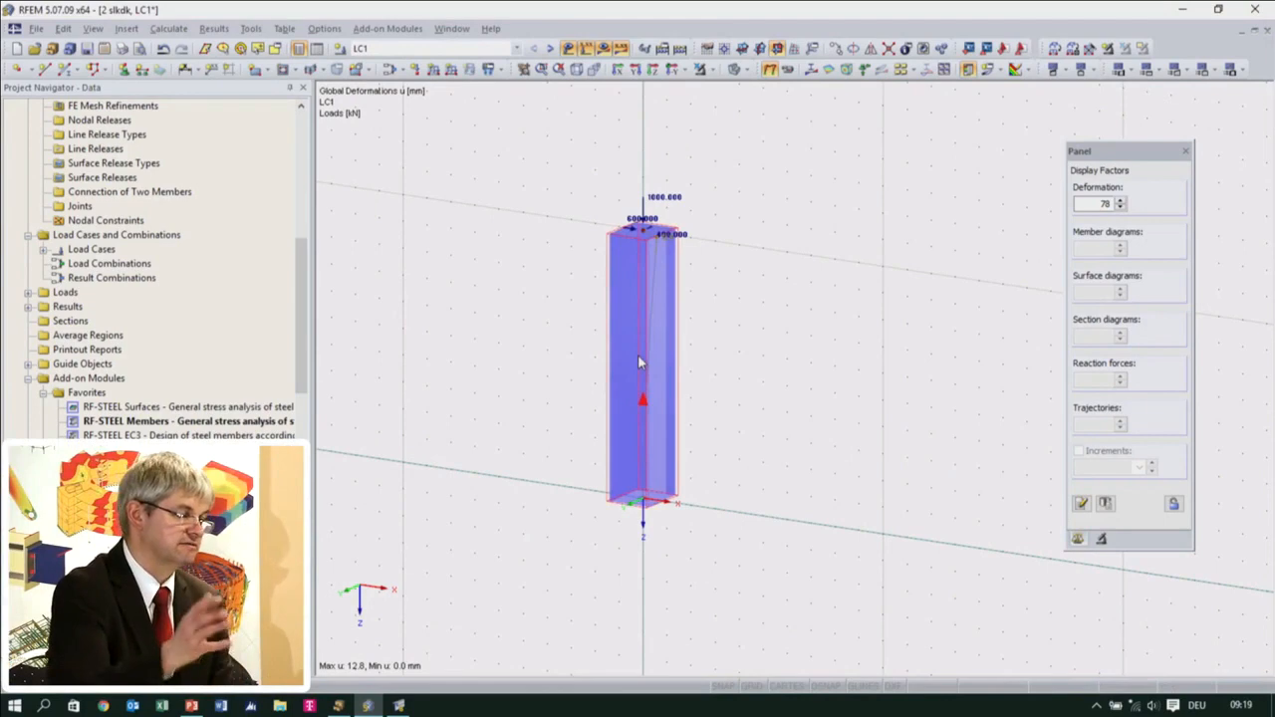
Copy the whole column with its support and nodal load, and insert the copy beside the original at a 10 m offset
scroll(688, 460, "down", 1)
middle_click_drag(802, 482, 760, 456)
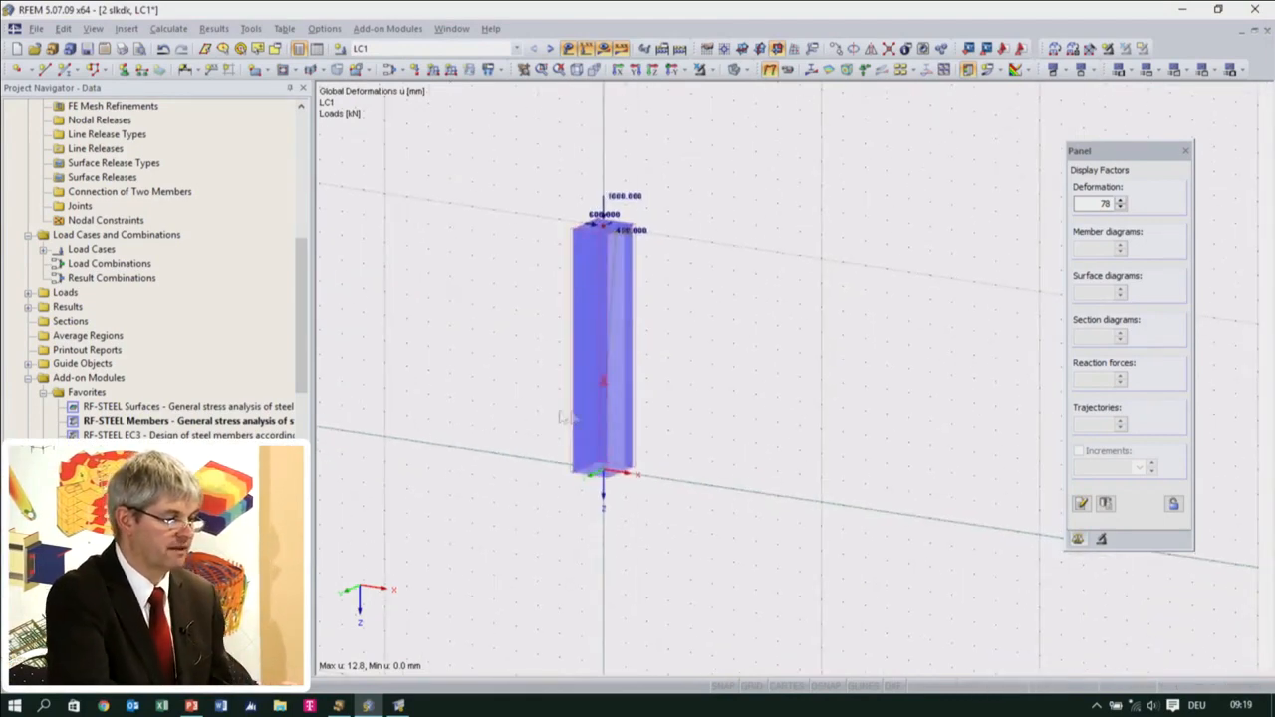
left_click_drag(528, 143, 759, 635)
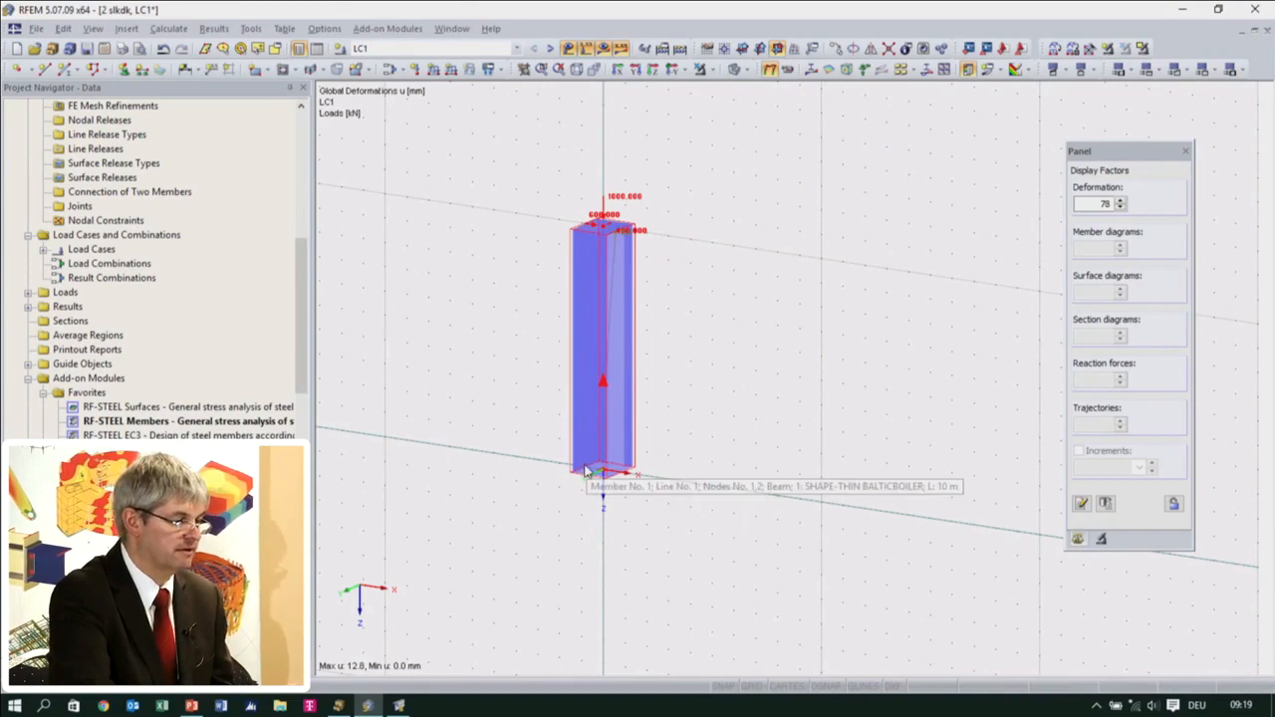
key("ctrl+v")
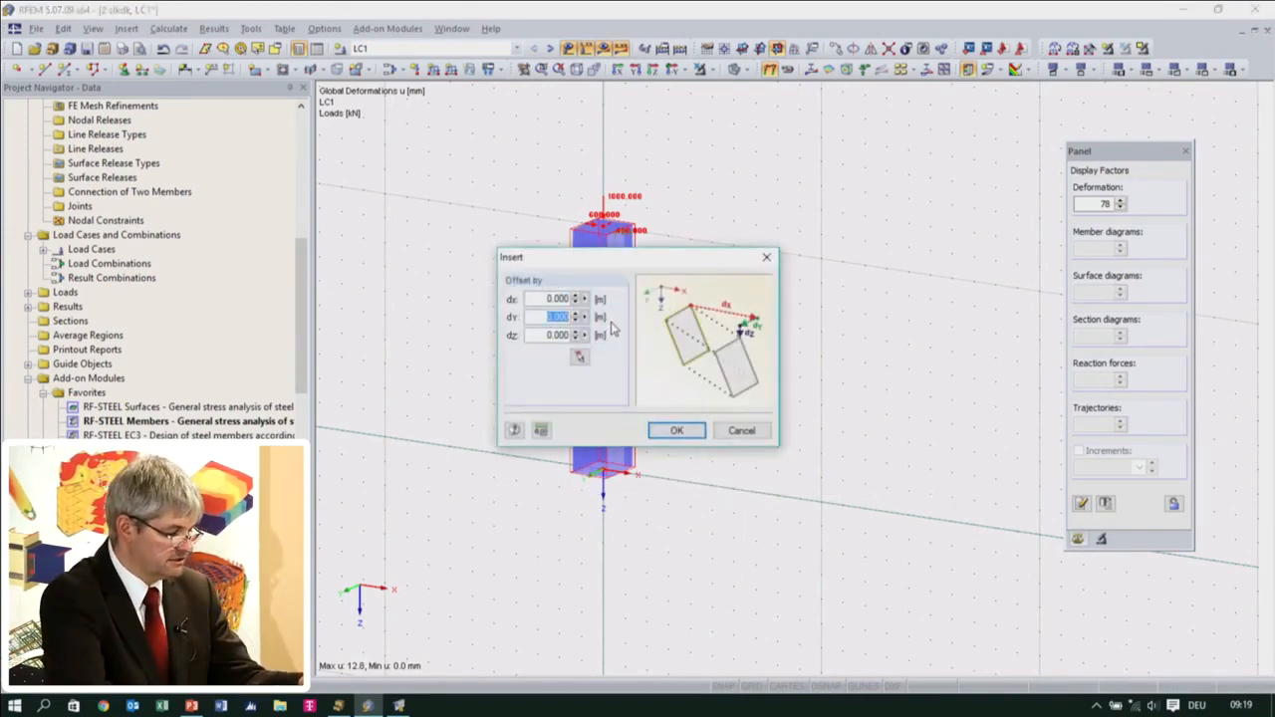
type("1")
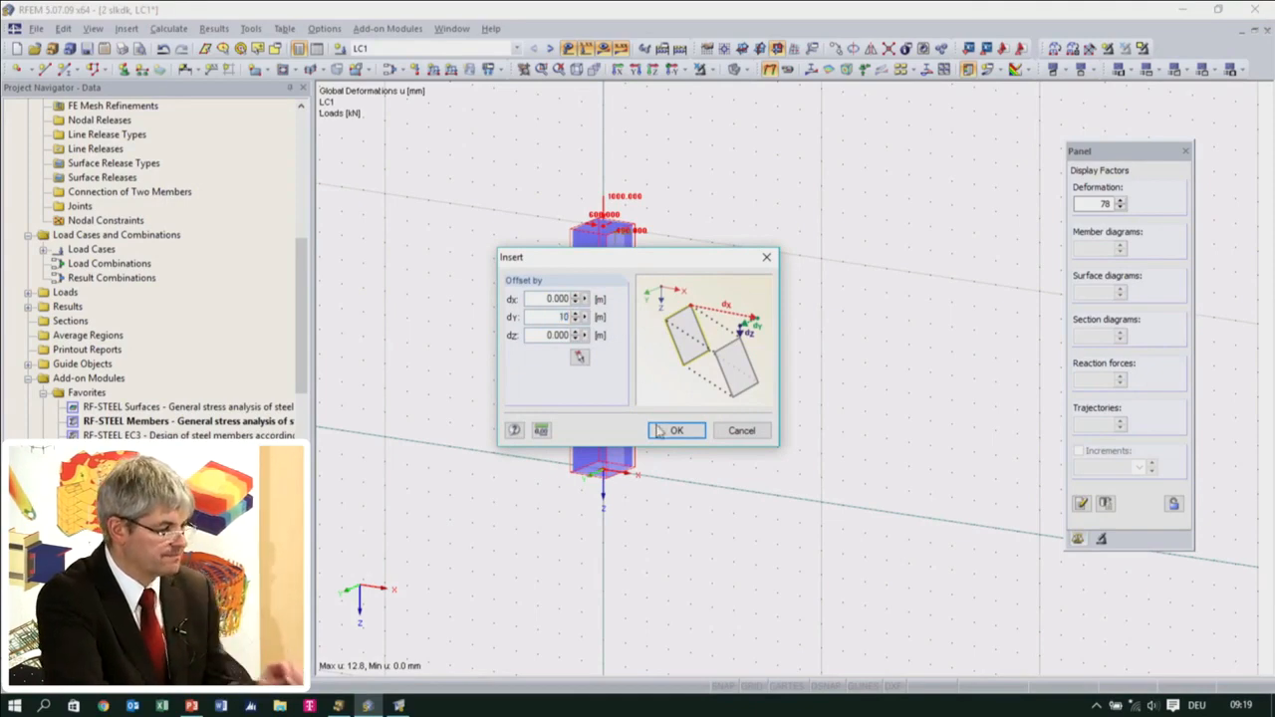
left_click(667, 431)
mouse_move(662, 519)
middle_mouse_down("ctrl")
mouse_move(700, 525)
mouse_move(687, 514)
middle_mouse_up("ctrl")
left_click_drag(408, 183, 823, 498)
middle_click_drag(777, 549, 965, 519, "ctrl")
scroll(915, 384, "up", 2)
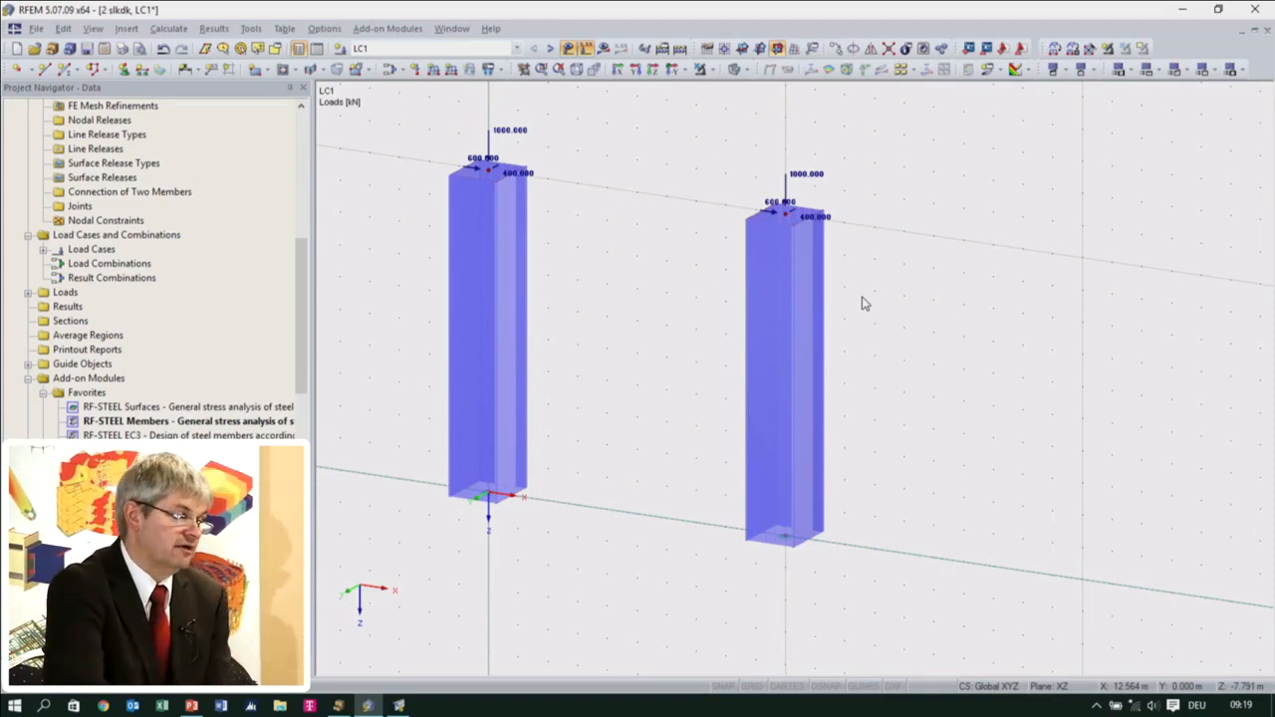
Generate surfaces from the copied column's member and inspect the individual plates from top to base
right_click(809, 366)
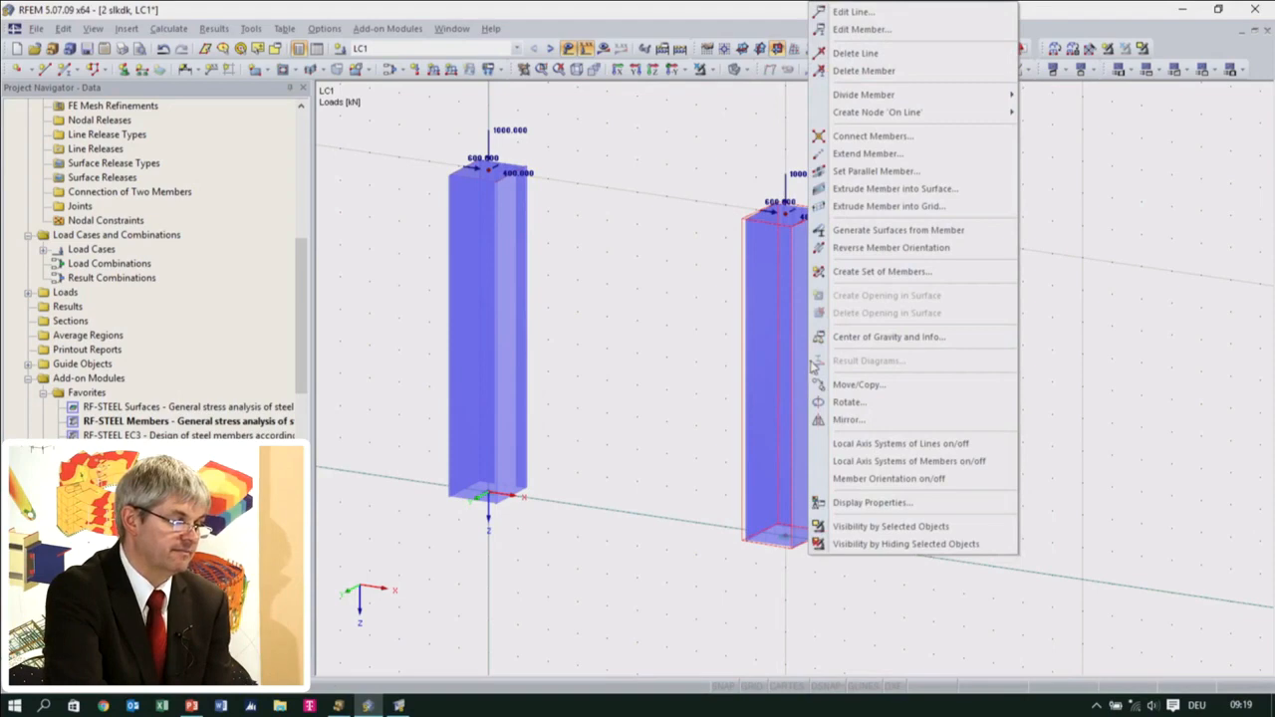
left_click(878, 234)
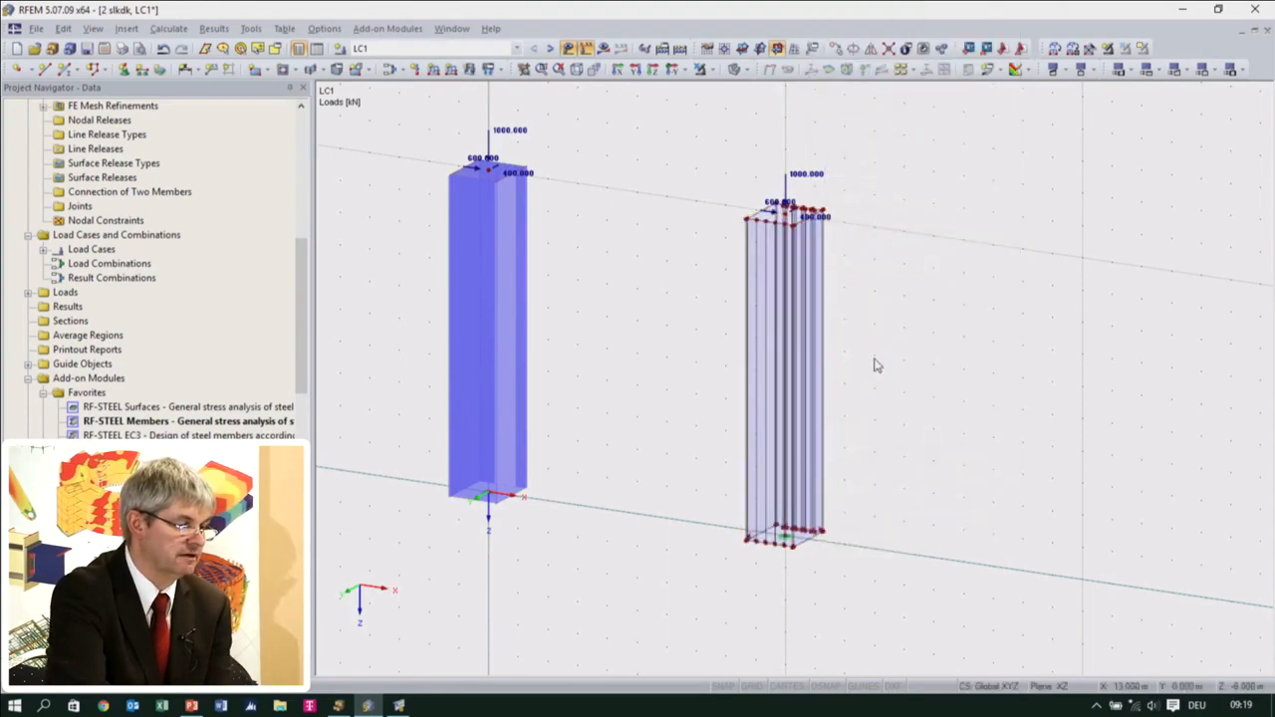
scroll(799, 293, "up", 5)
left_click(822, 265)
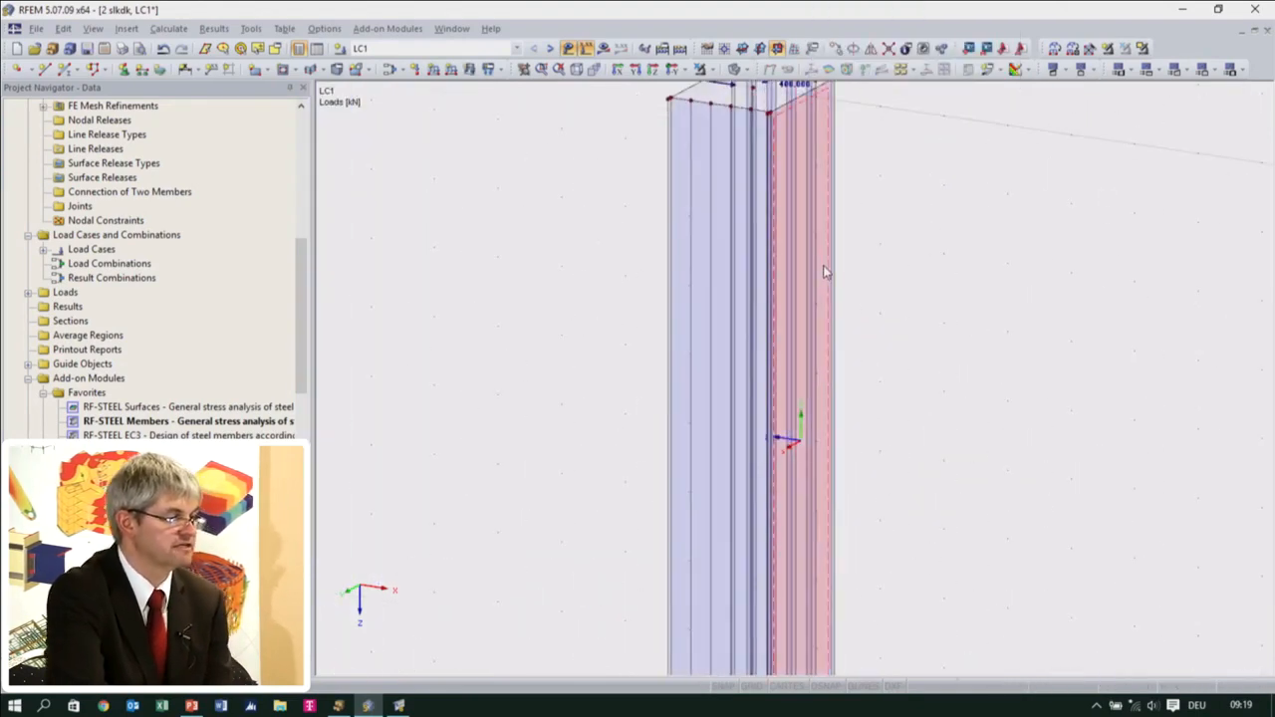
middle_click_drag(831, 308, 825, 563, "ctrl")
scroll(722, 353, "up", 3)
left_click(699, 330)
mouse_move(777, 274)
middle_mouse_down("ctrl")
mouse_move(826, 319)
mouse_move(852, 150)
mouse_move(842, 263)
mouse_move(750, 317)
mouse_move(768, 252)
middle_mouse_up("ctrl")
scroll(840, 266, "down", 2)
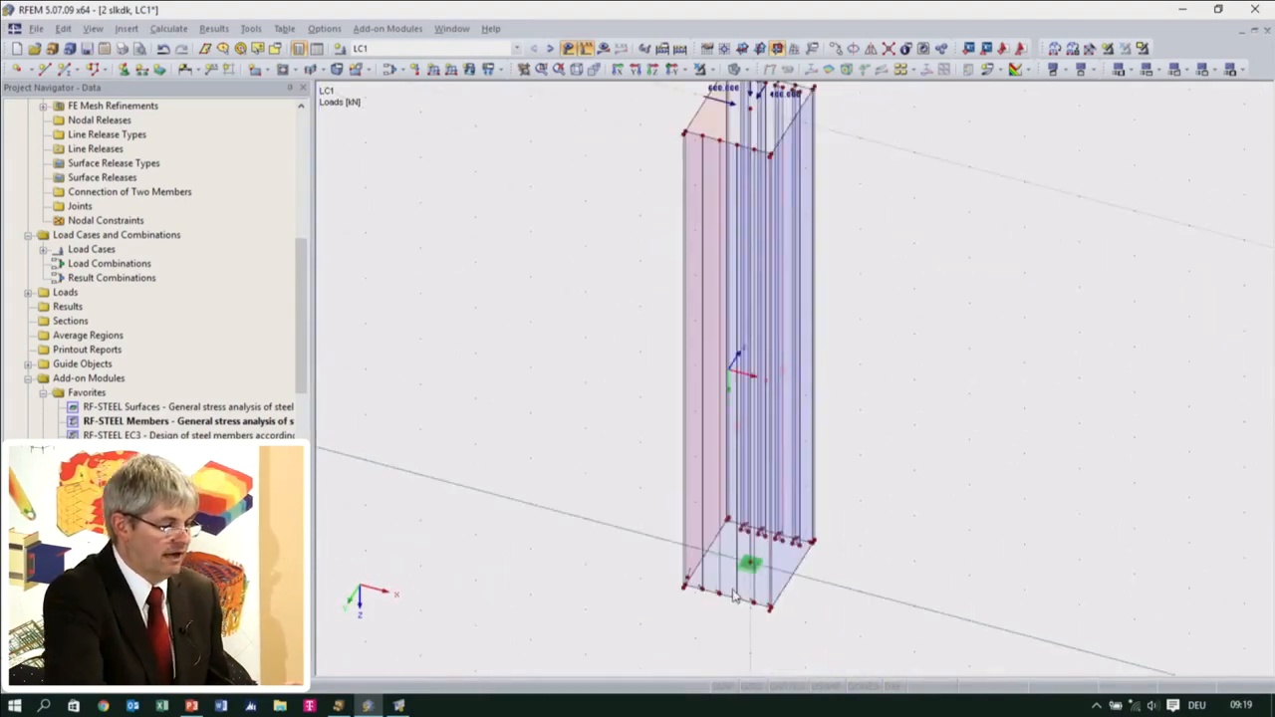
Delete the nodal support at the centre of the surface column's base
scroll(744, 584, "up", 4)
scroll(744, 586, "up", 2)
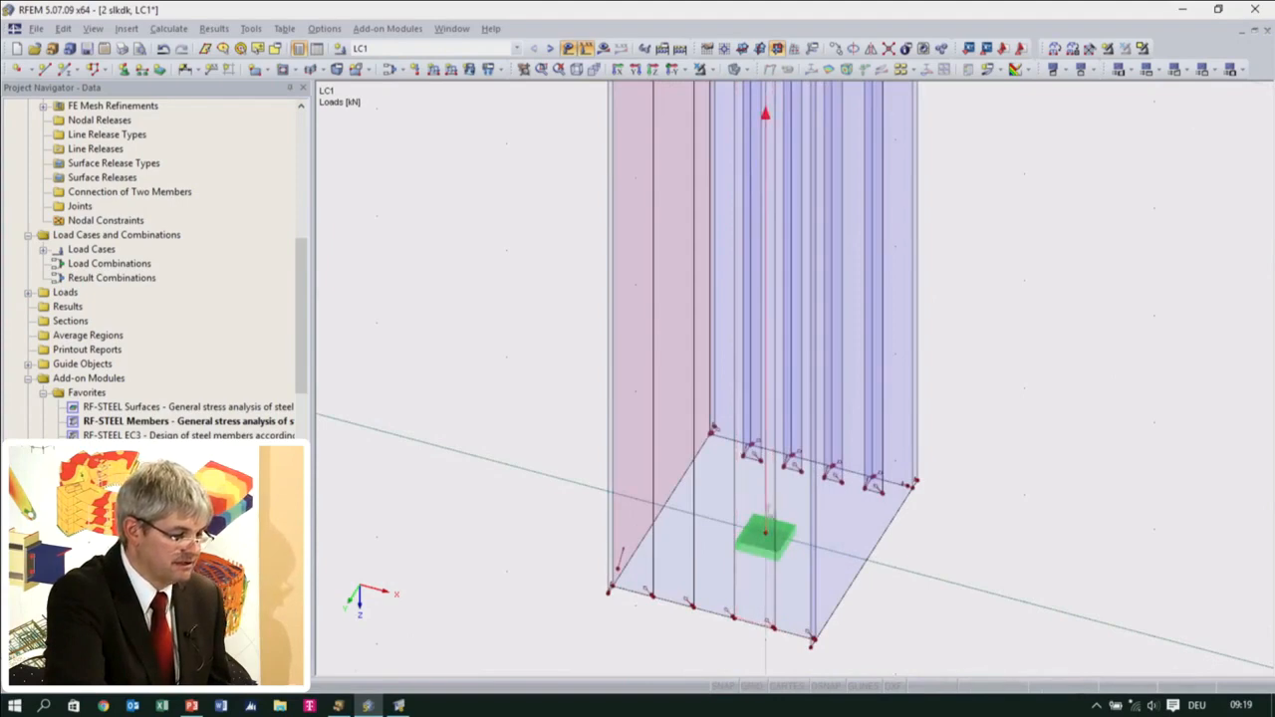
left_click(754, 565)
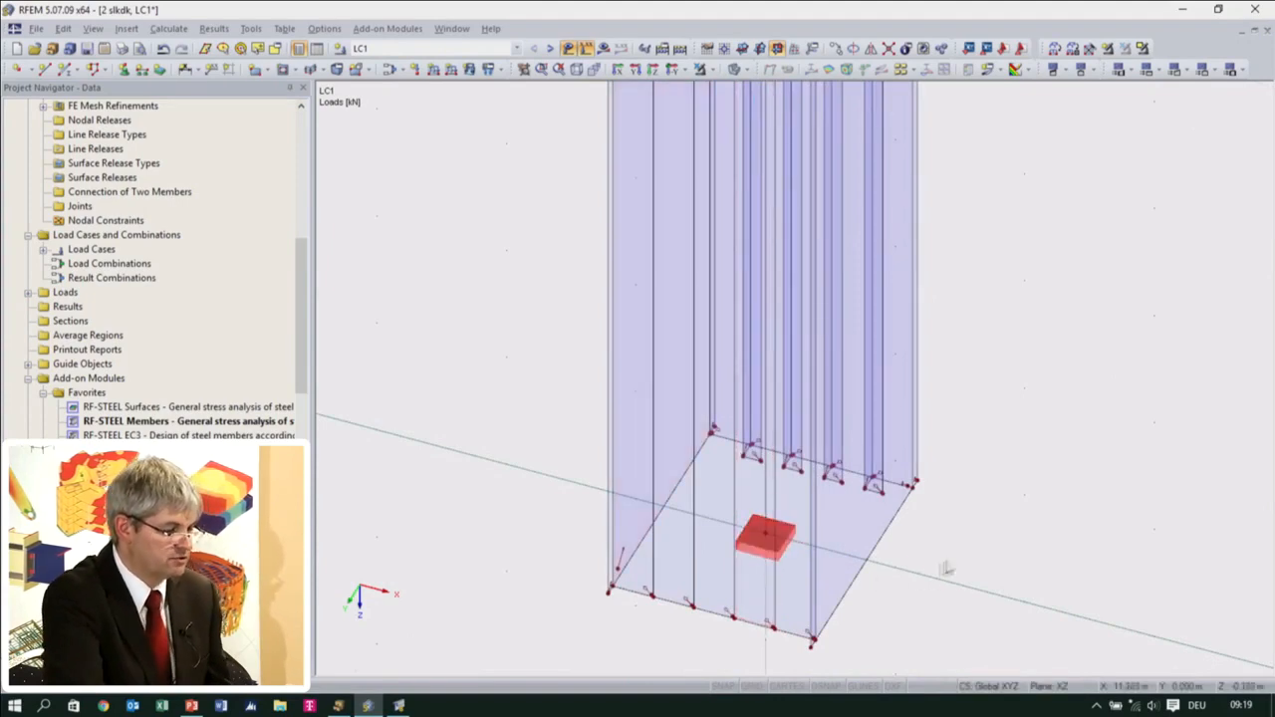
key("Delete")
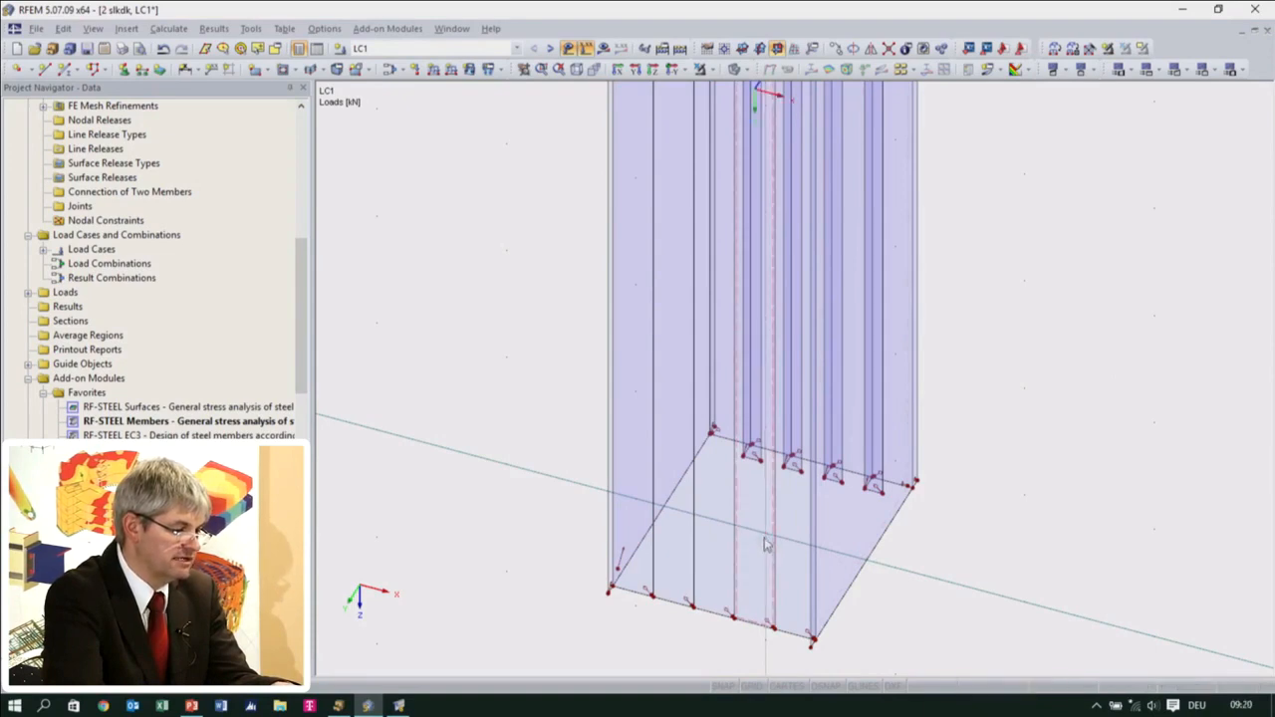
Assign hinged line supports to all bottom edge lines of the surface column
scroll(764, 534, "down", 2)
middle_click_drag(600, 384, 649, 647)
middle_click_drag(847, 205, 741, 478)
middle_click_drag(746, 374, 787, 99)
middle_click_drag(794, 451, 820, 69)
scroll(788, 322, "up", 4)
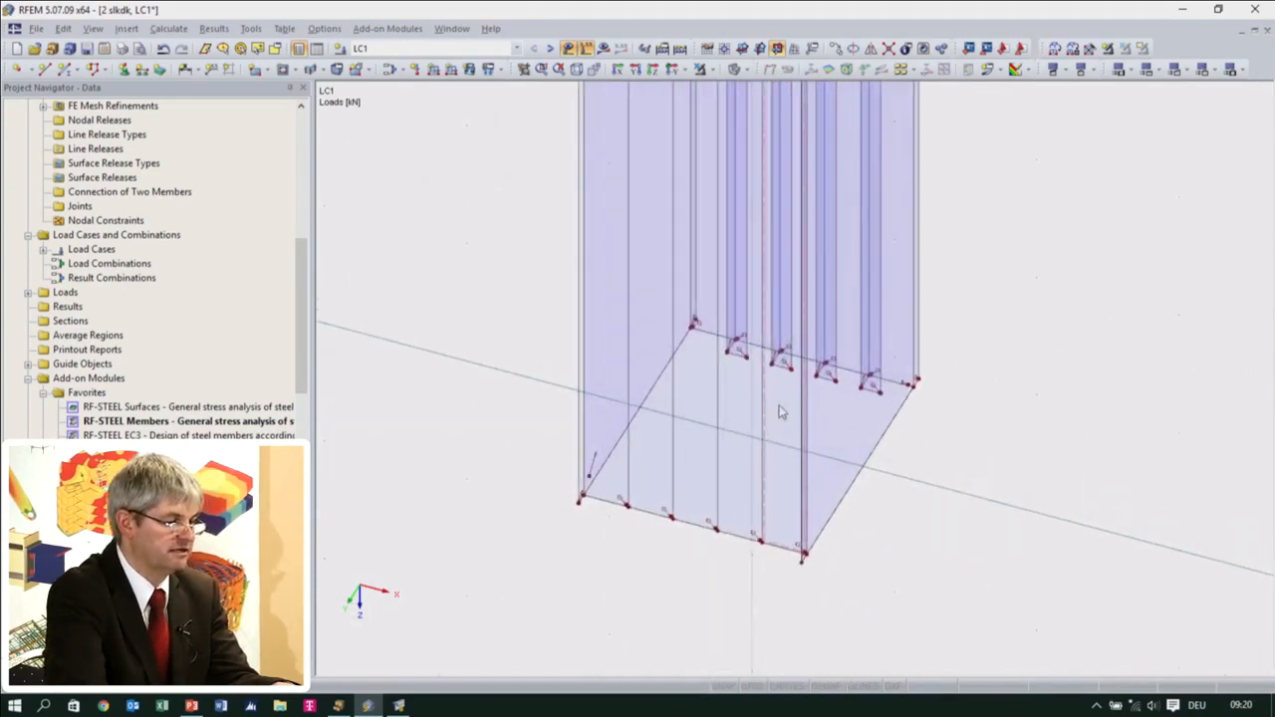
scroll(783, 412, "up", 1)
middle_click_drag(684, 526, 711, 410, "ctrl")
middle_click_drag(747, 528, 782, 299, "ctrl")
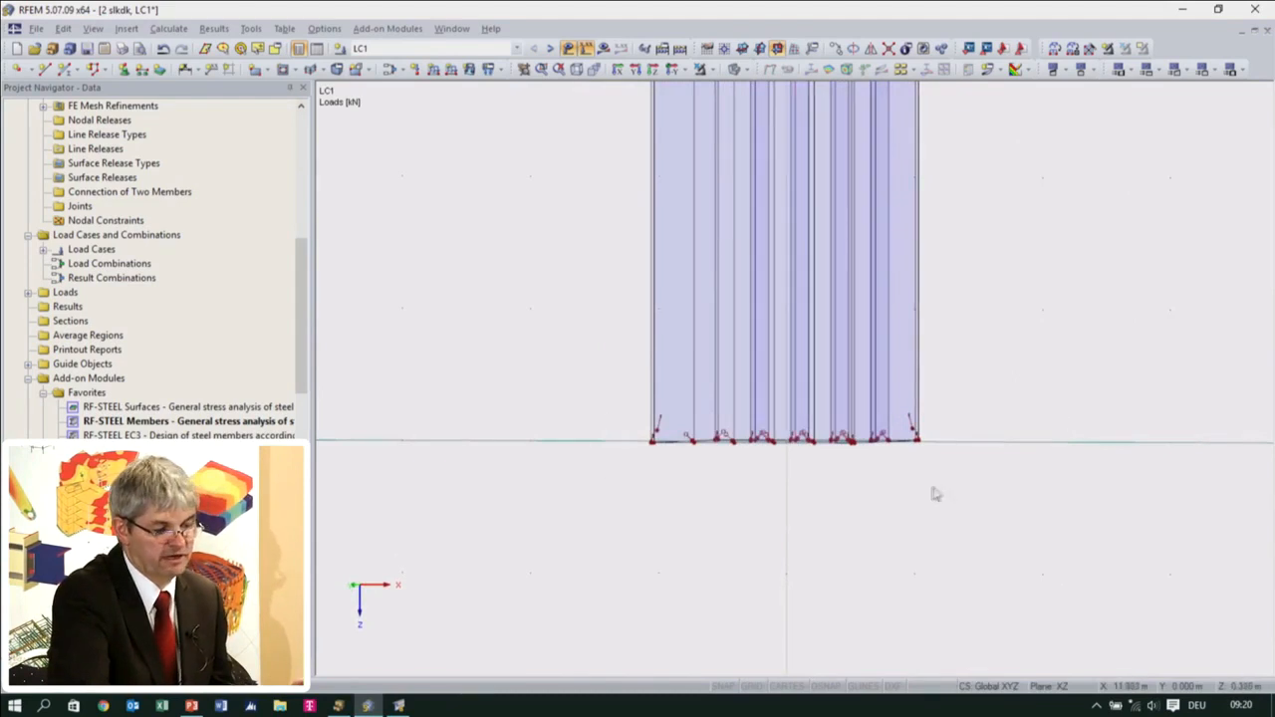
left_click(141, 72)
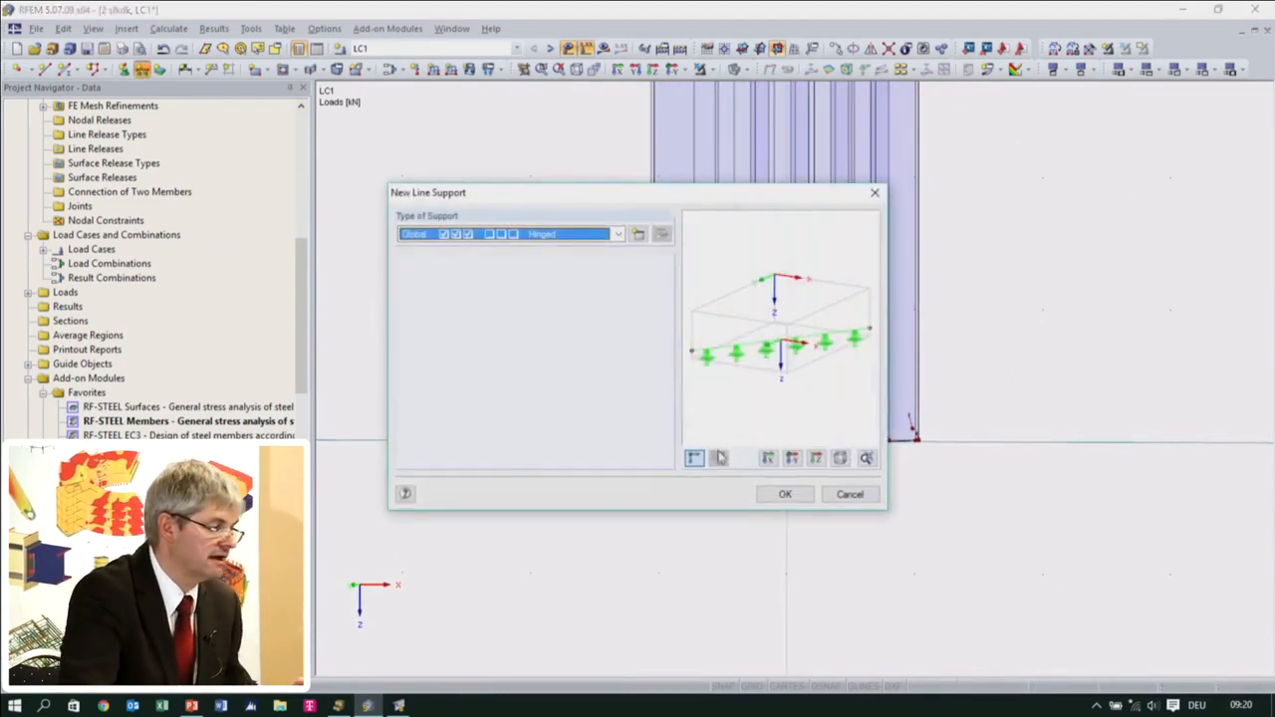
left_click(784, 494)
left_click_drag(598, 416, 957, 493)
middle_click_drag(840, 547, 692, 614, "ctrl")
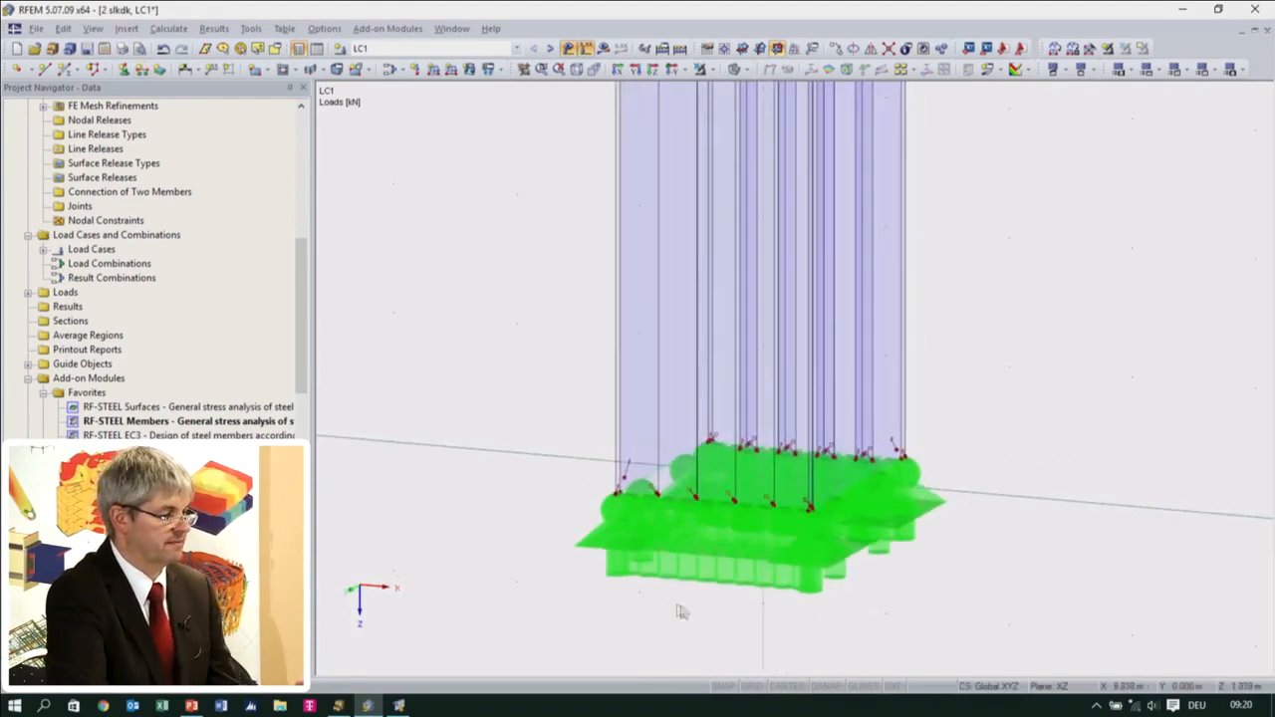
Delete the FE mesh refinement assigned to the generated surfaces of the column
scroll(637, 511, "up", 5)
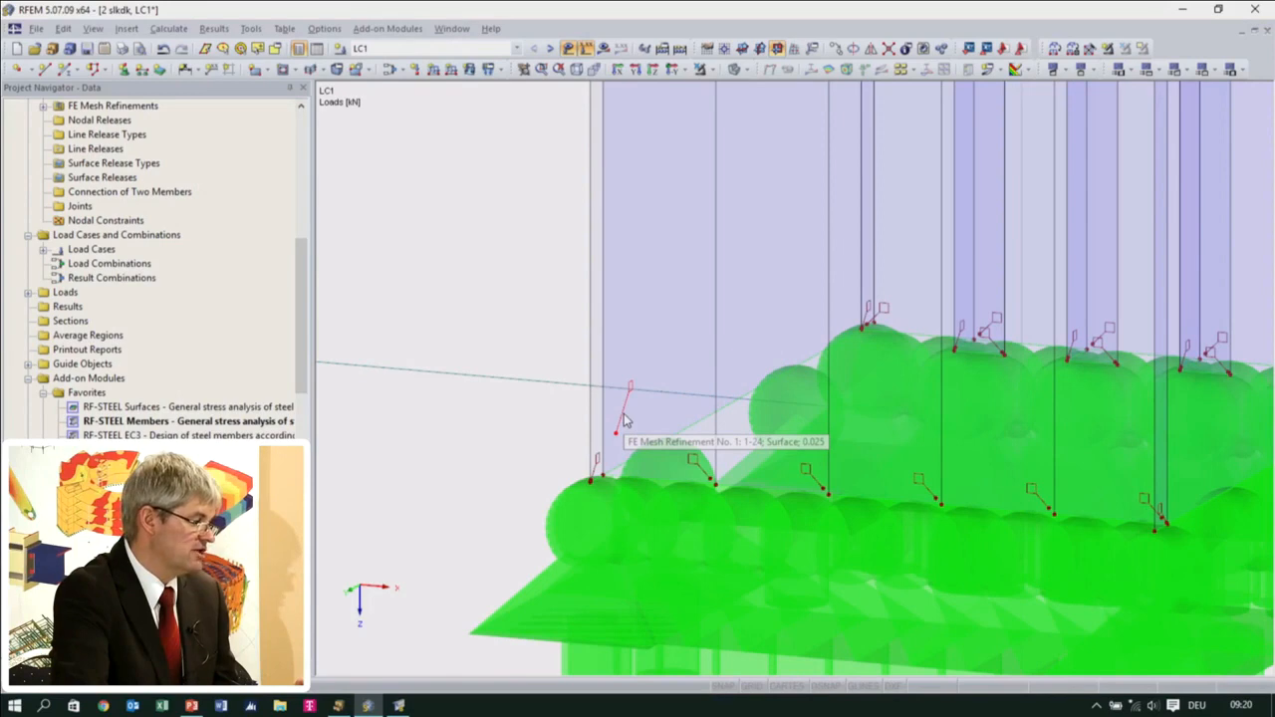
scroll(62, 309, "up", 4)
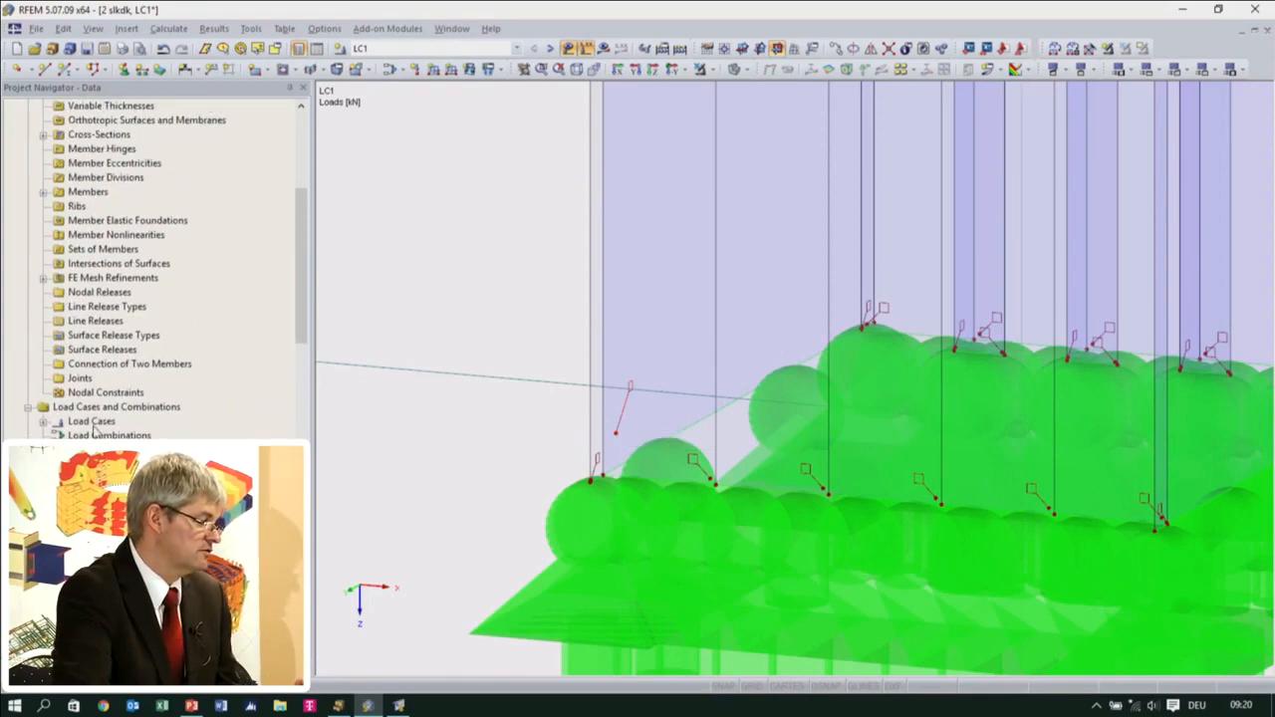
left_click(45, 279)
left_click(100, 292)
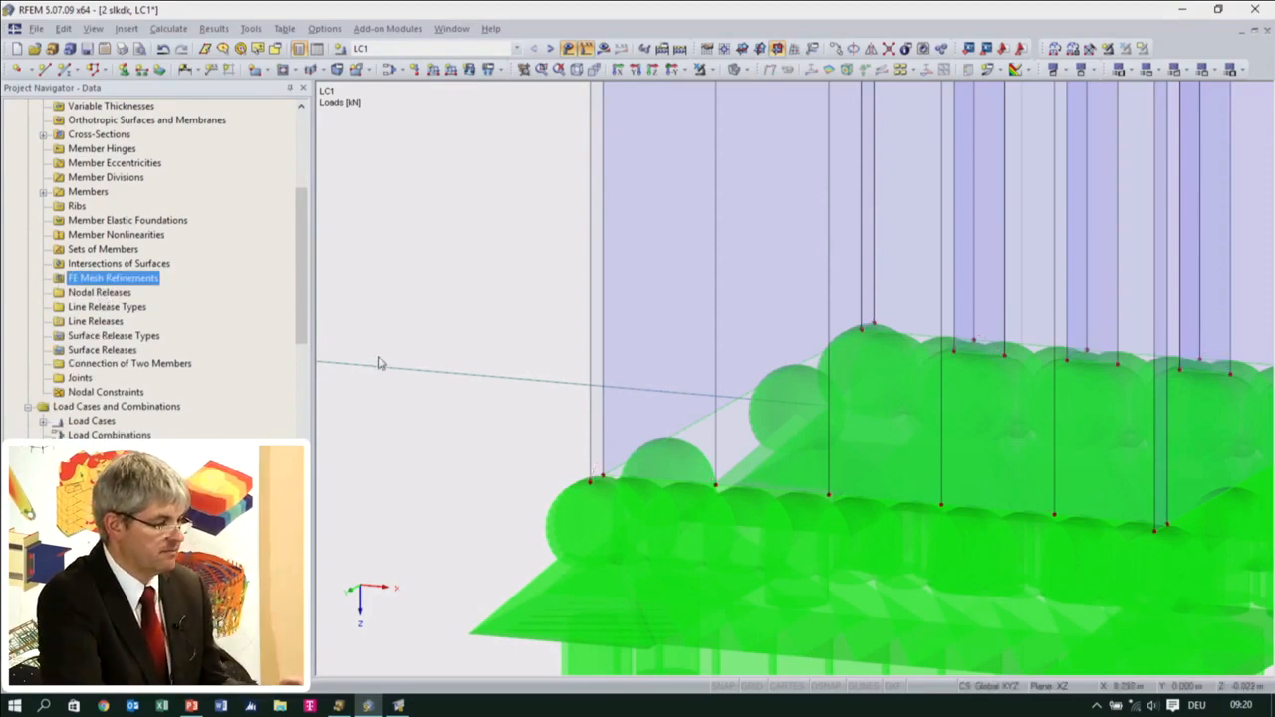
Set the target length of finite elements to 0.3 m in the FE mesh settings
left_click(167, 29)
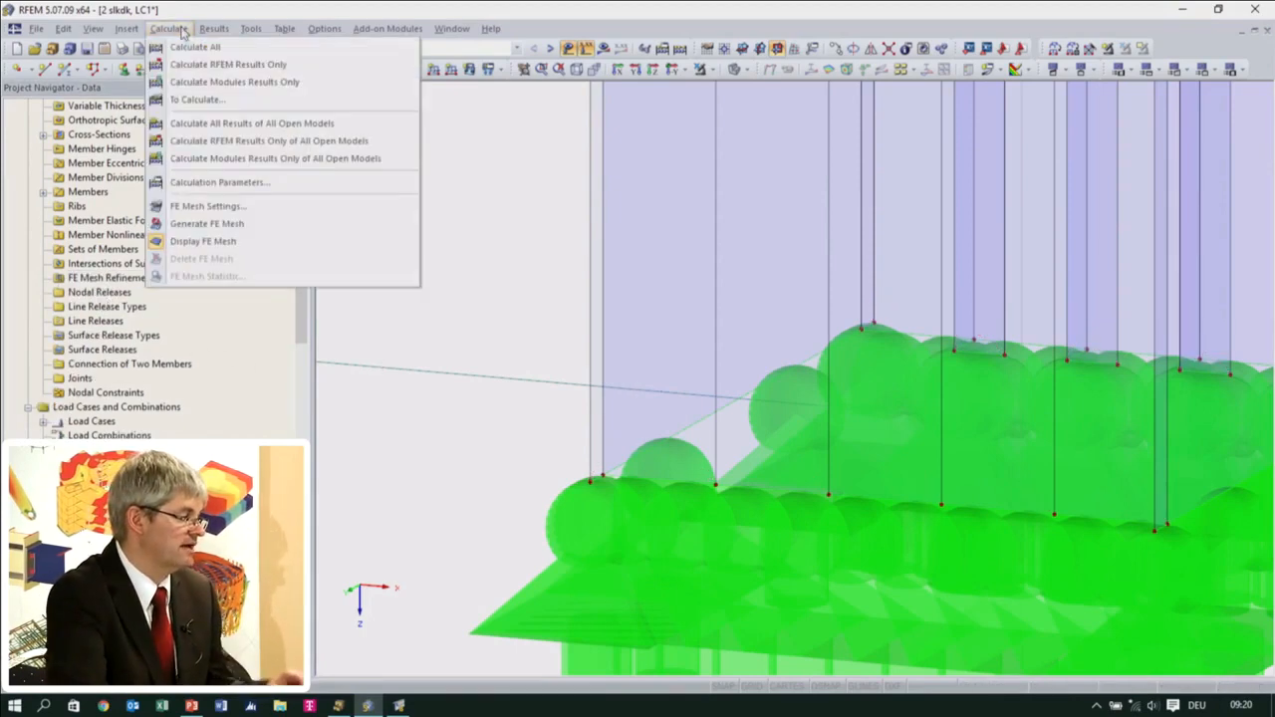
left_click(202, 208)
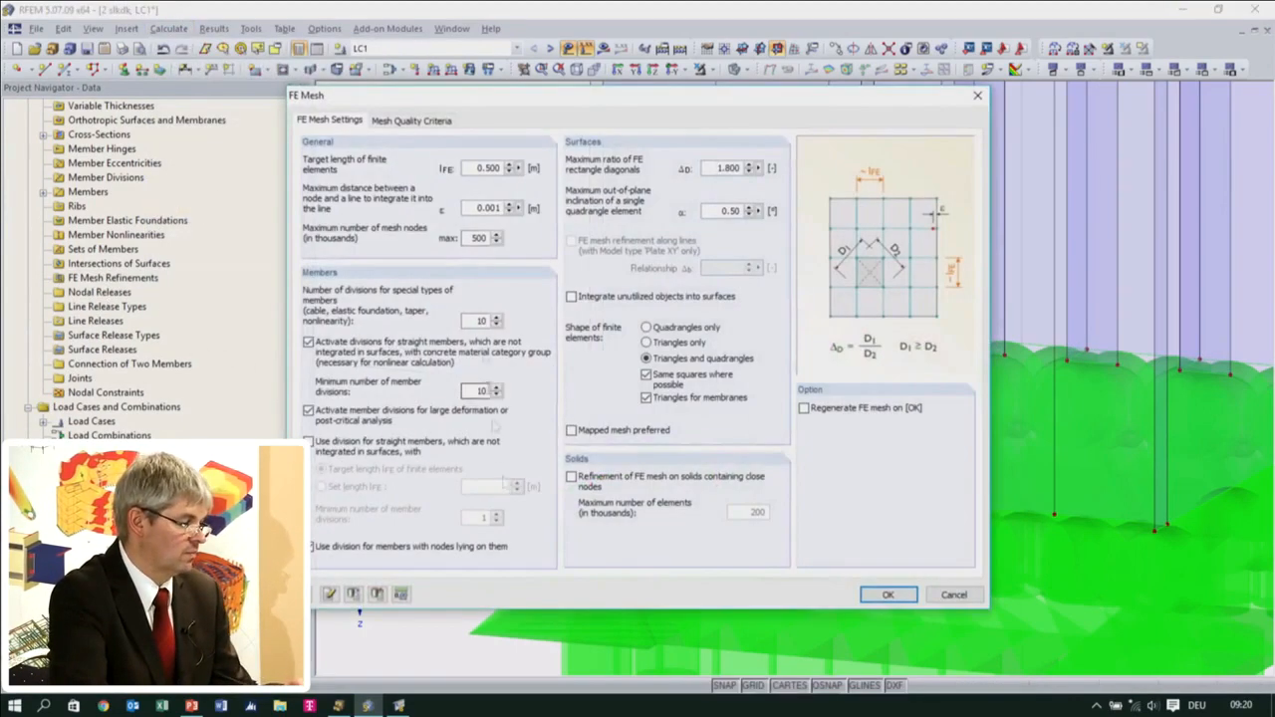
type("0,3")
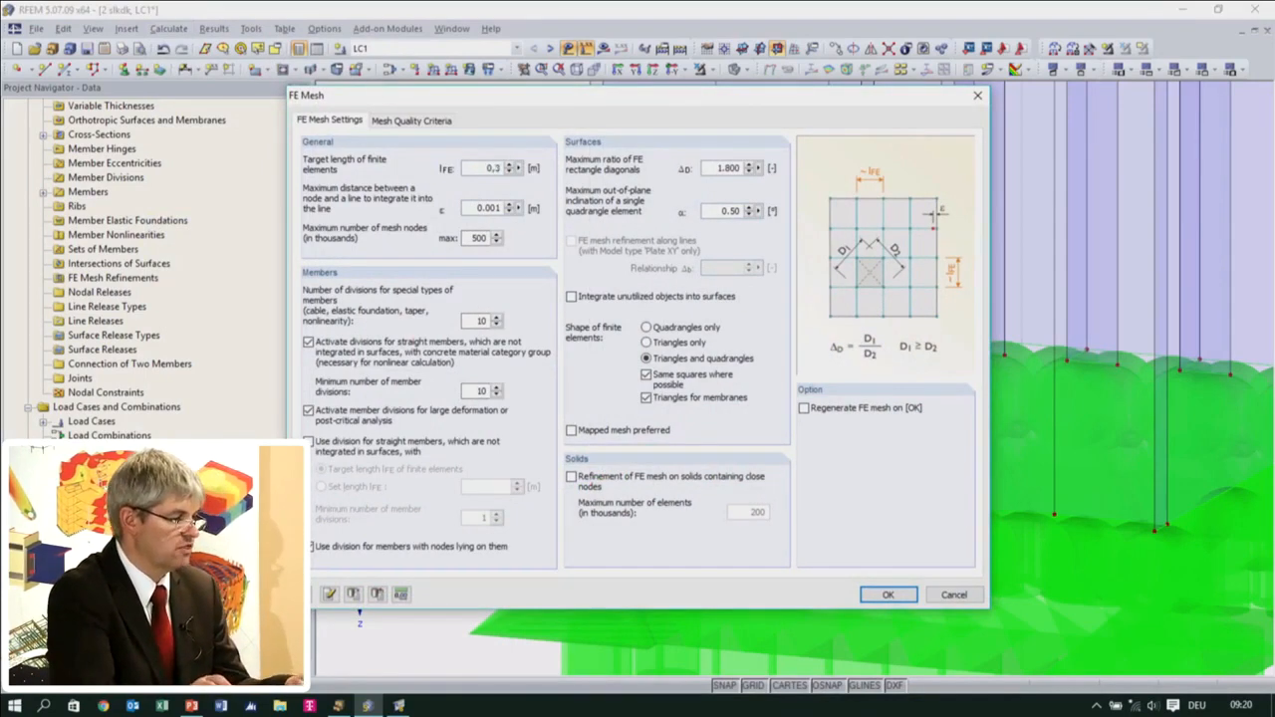
left_click(888, 595)
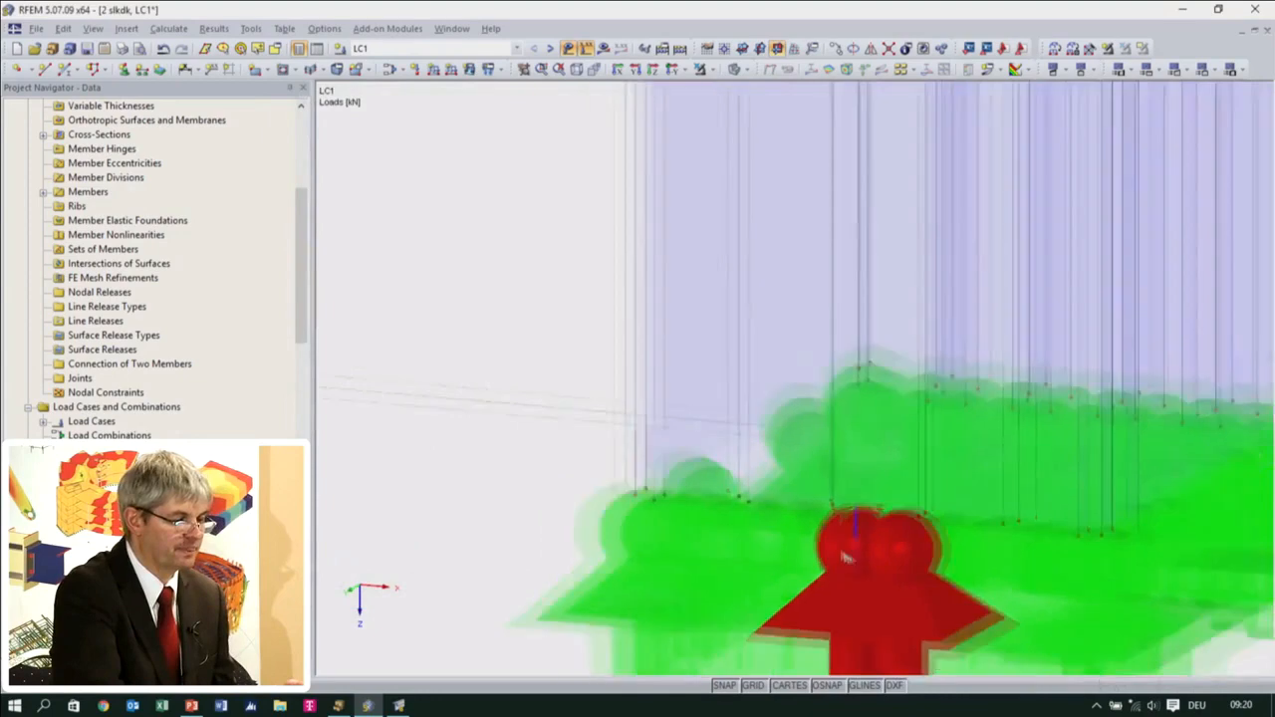
Place the work plane origin on the rear corner node at the surface column's head and set the plane to XY
scroll(884, 483, "down", 5)
middle_click_drag(886, 487, 643, 709)
scroll(520, 360, "up", 14)
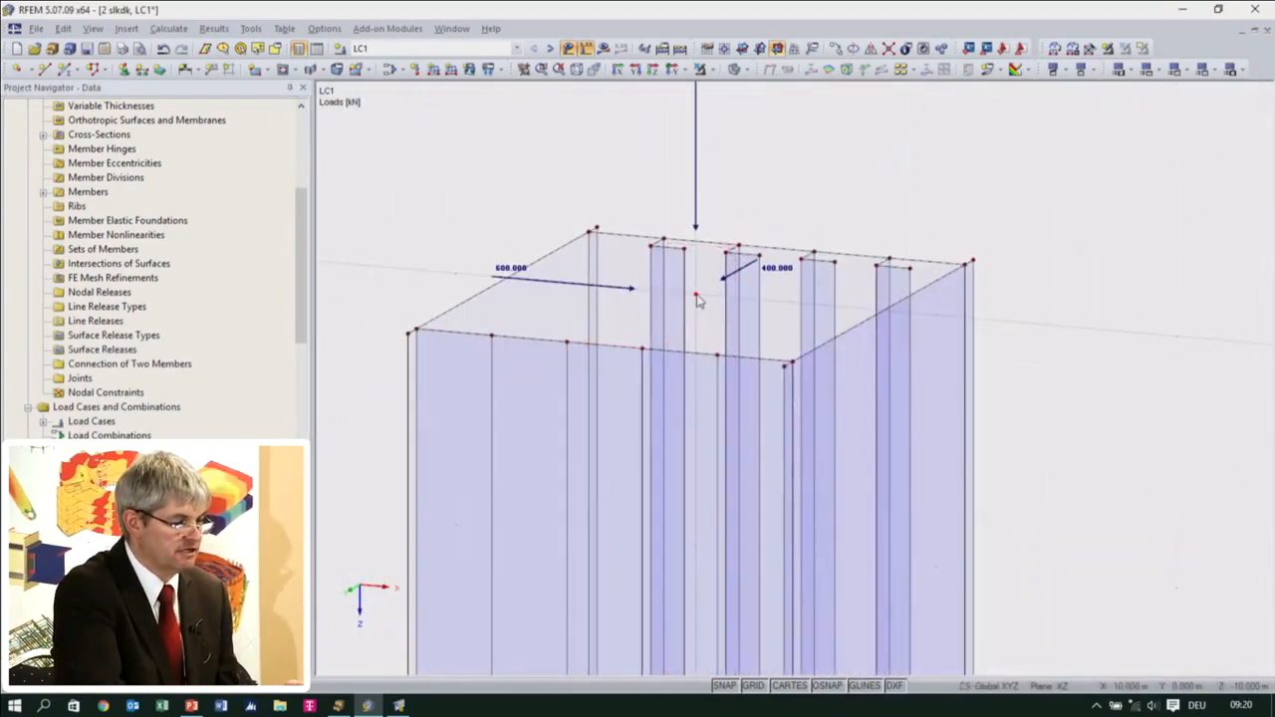
middle_click_drag(730, 387, 691, 307)
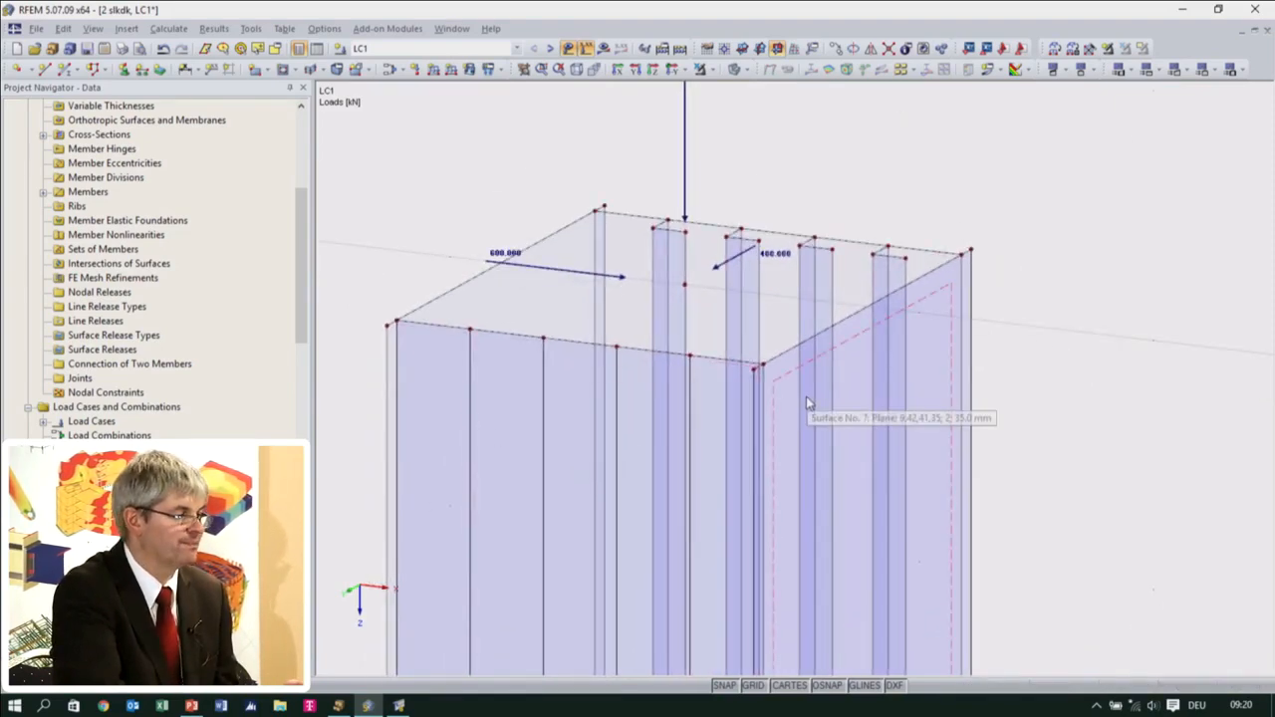
left_click(724, 49)
left_click(604, 208)
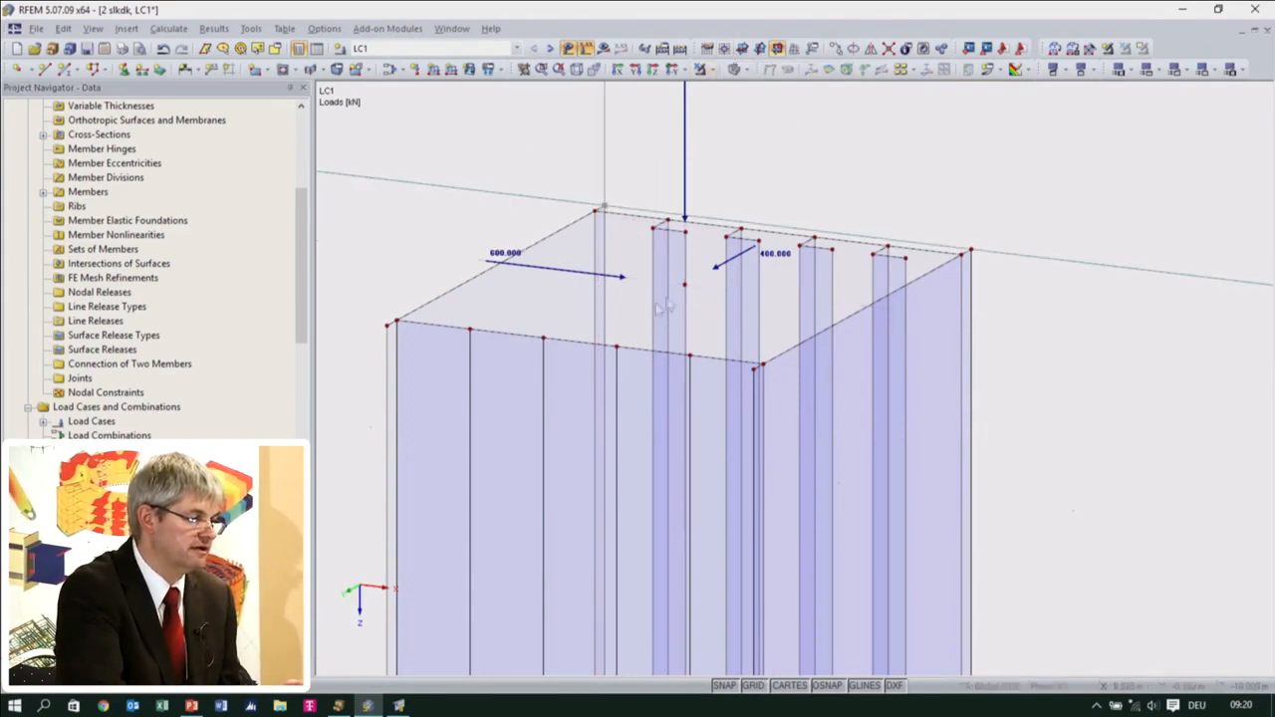
left_click(741, 52)
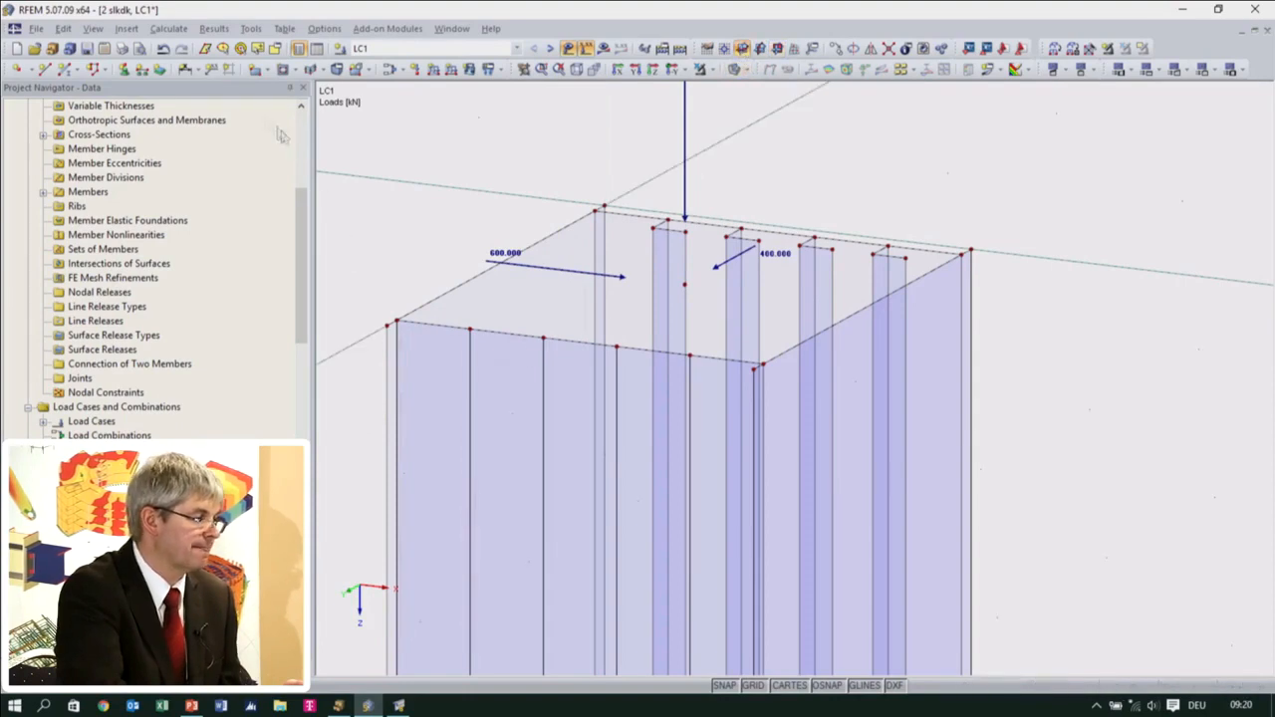
Create a rectangular surface with Rigid stiffness across the opposite head corners of the surface column
left_click(255, 73)
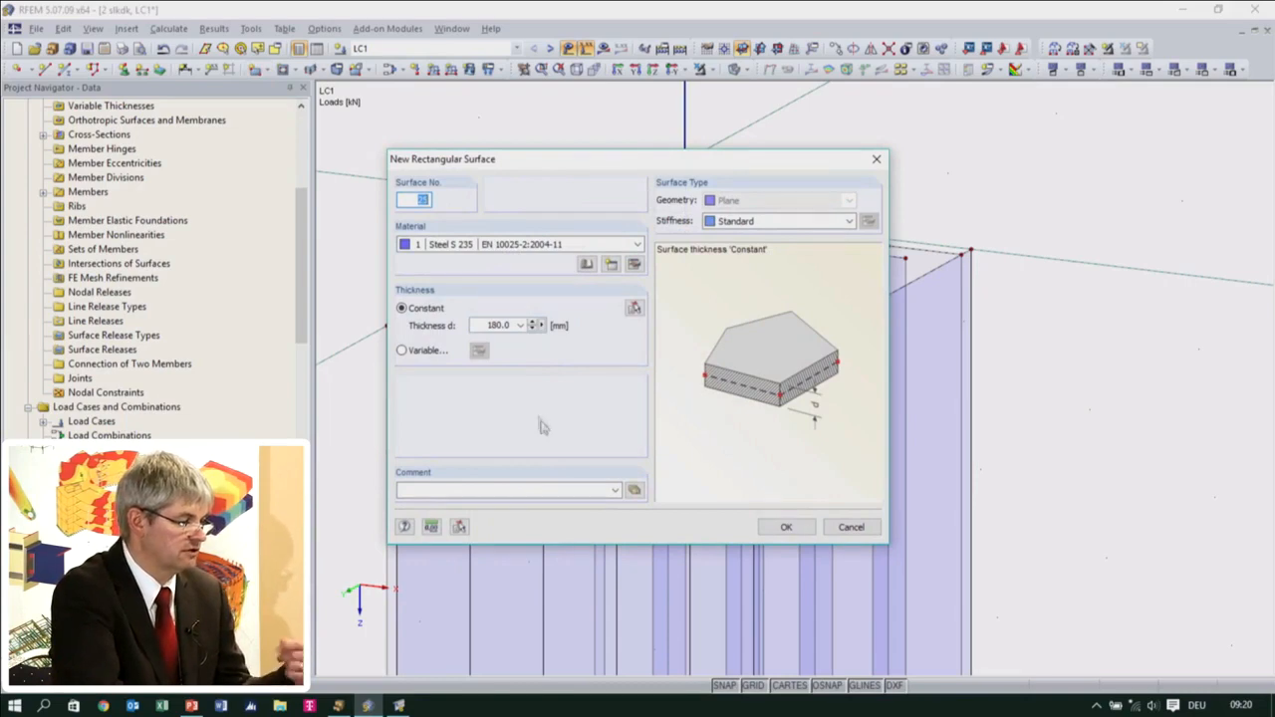
left_click(783, 221)
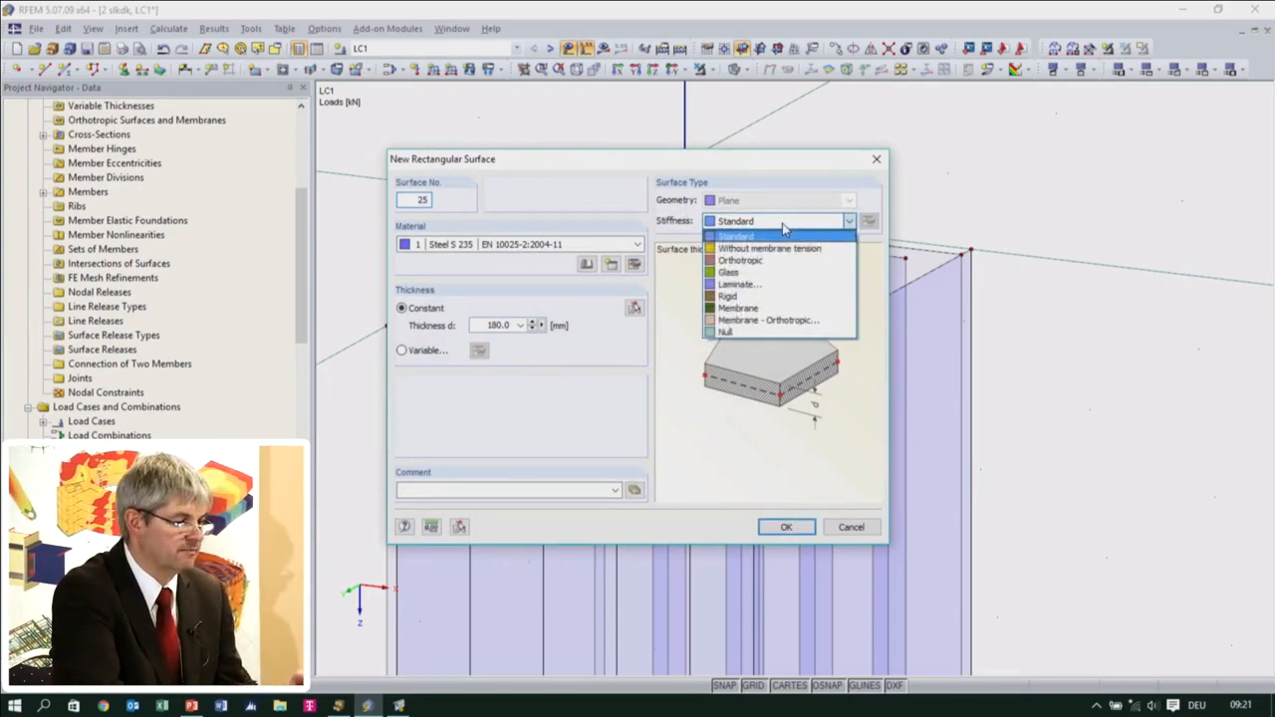
left_click(774, 296)
left_click(785, 527)
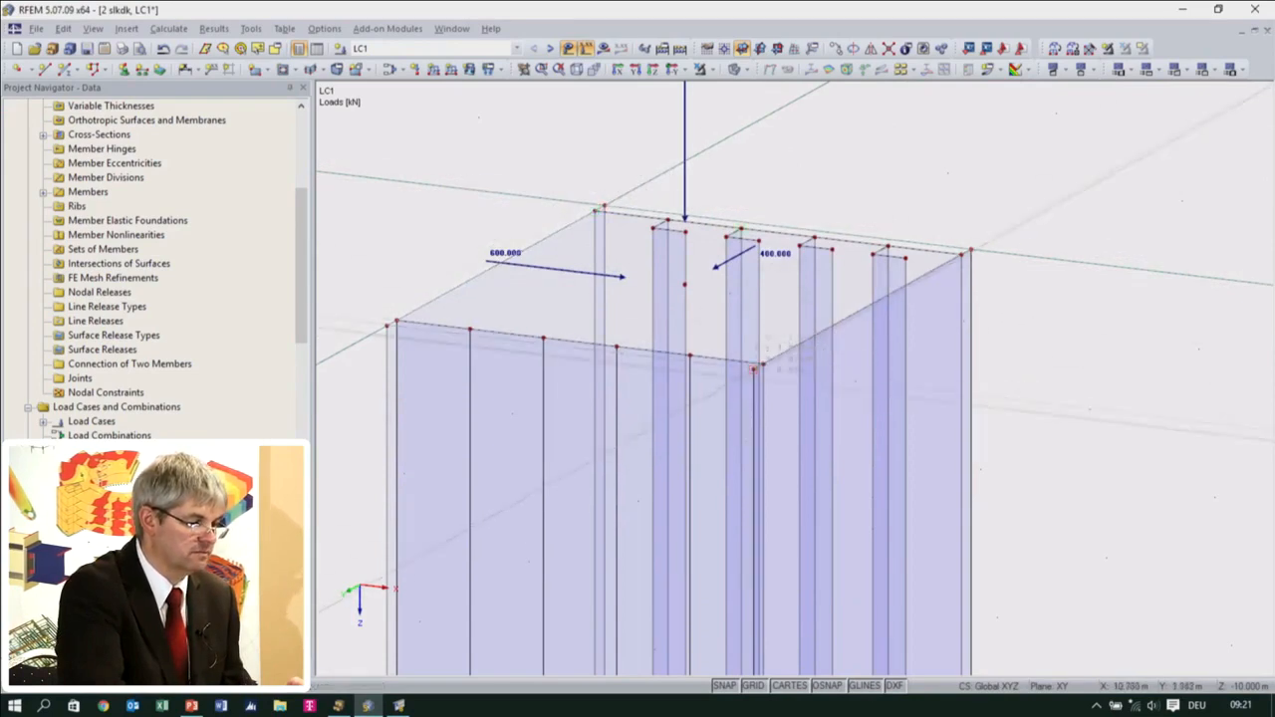
left_click(754, 370)
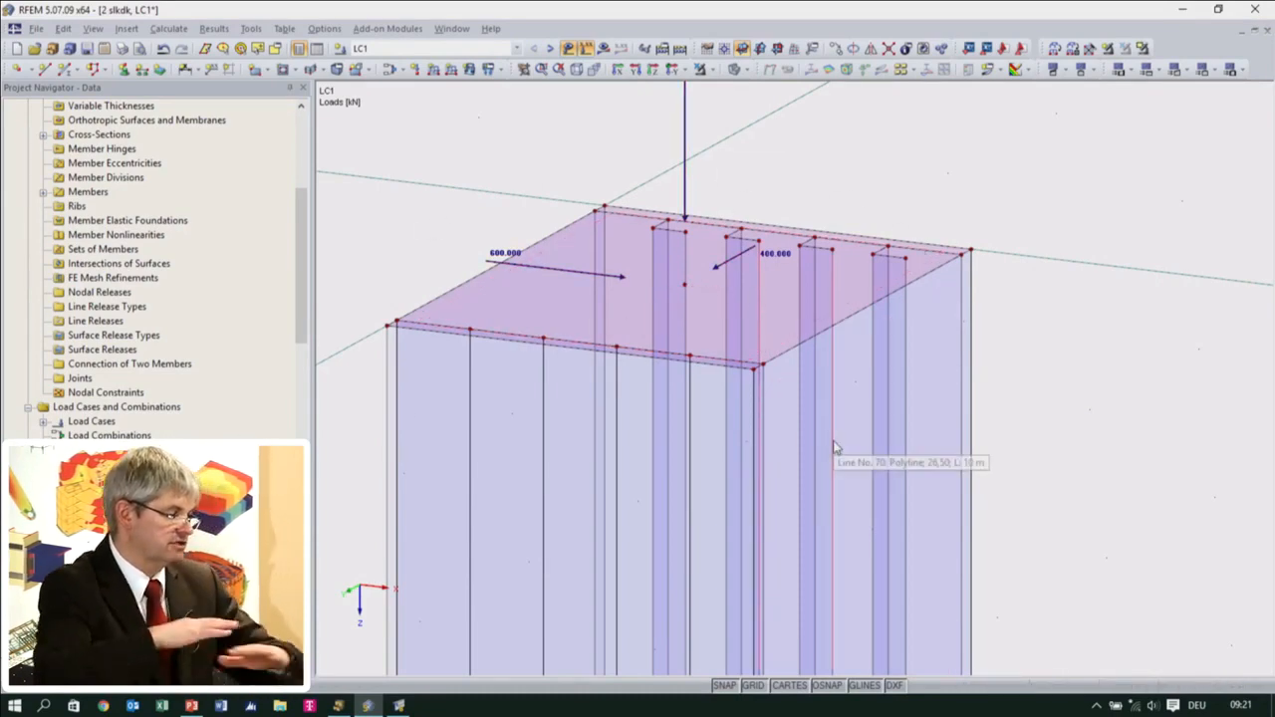
Calculate load case LC1 and view the global deformations of the surface column down to its base
scroll(835, 450, "down", 4)
middle_click_drag(787, 543, 687, 341)
scroll(720, 328, "down", 2)
middle_click_drag(796, 451, 806, 404)
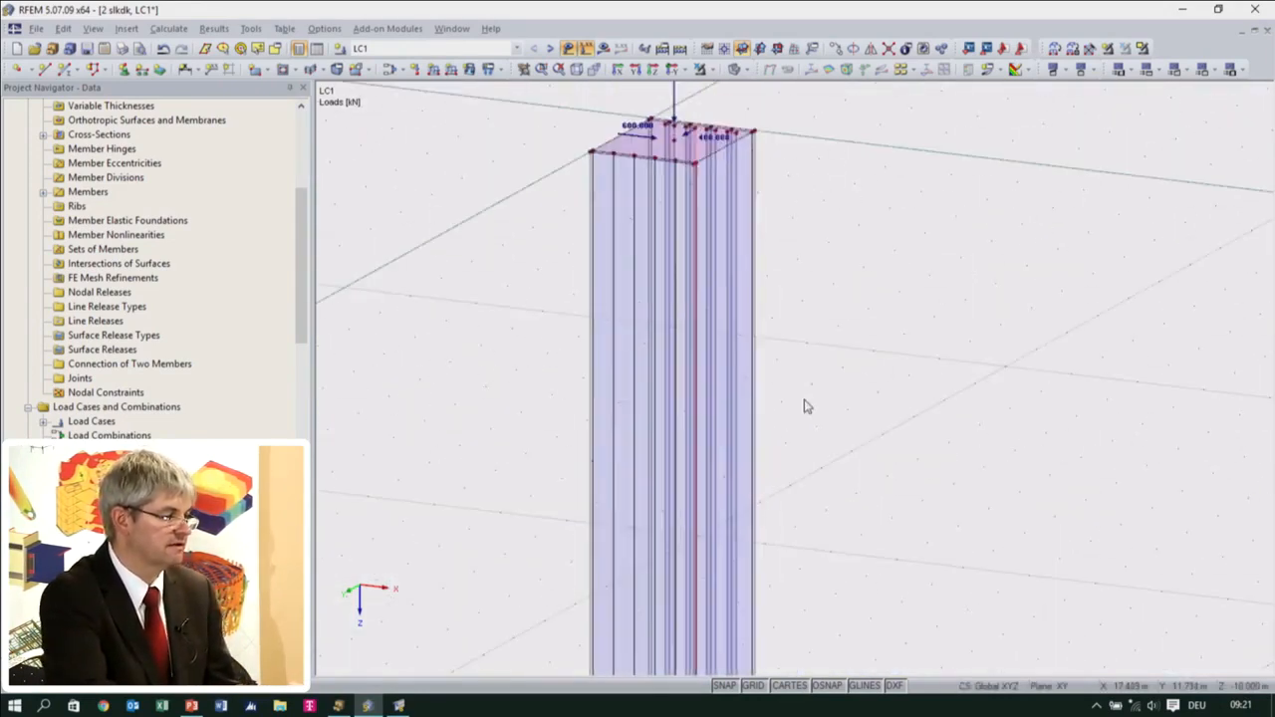
left_click(602, 50)
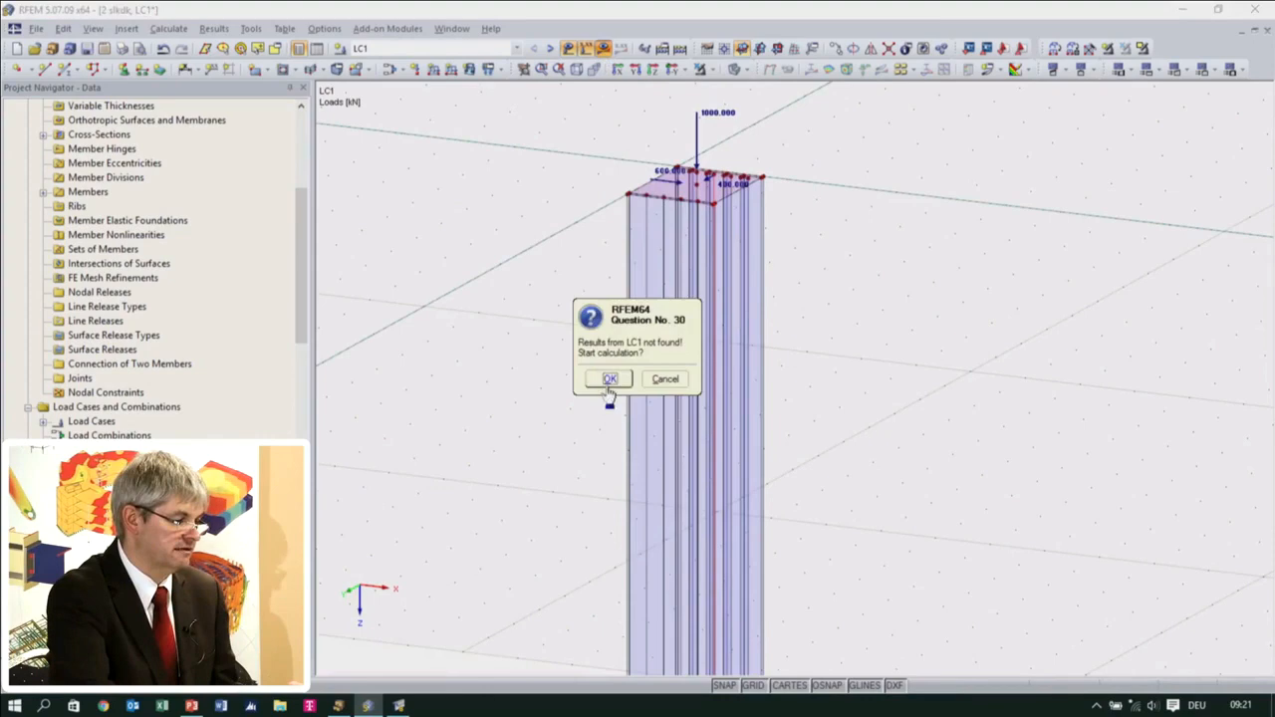
left_click(608, 377)
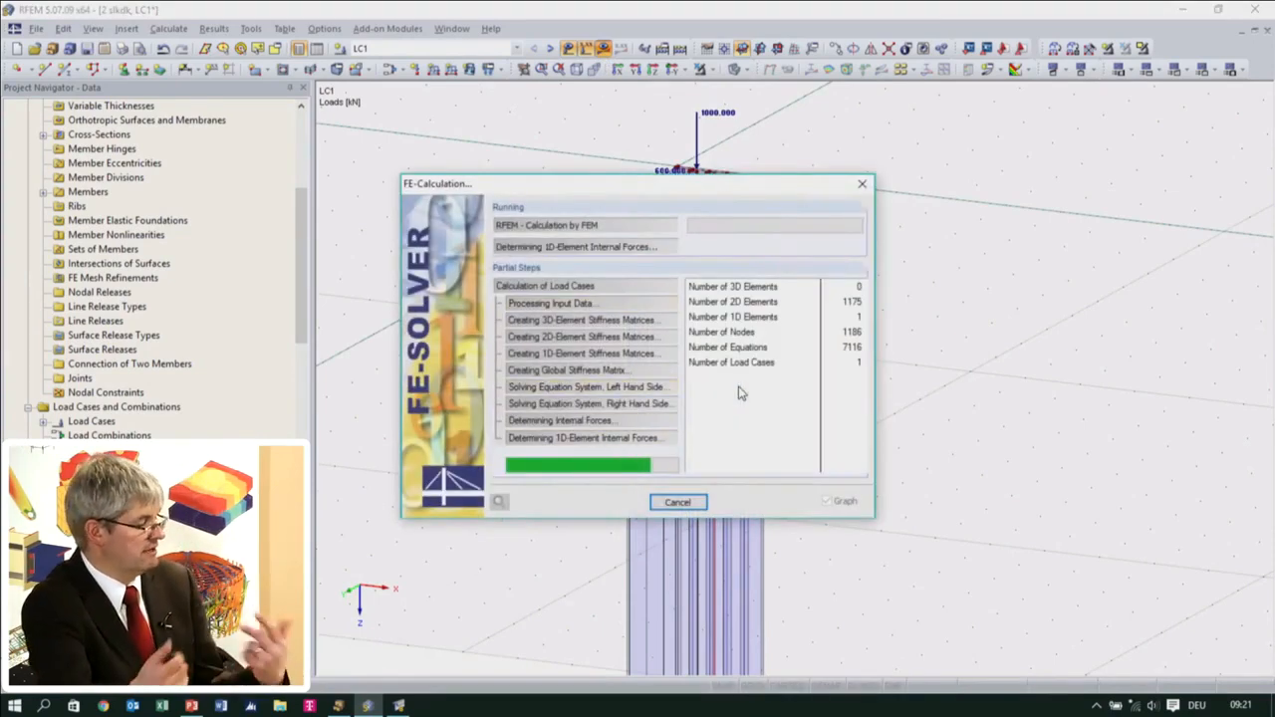
scroll(742, 402, "down", 3)
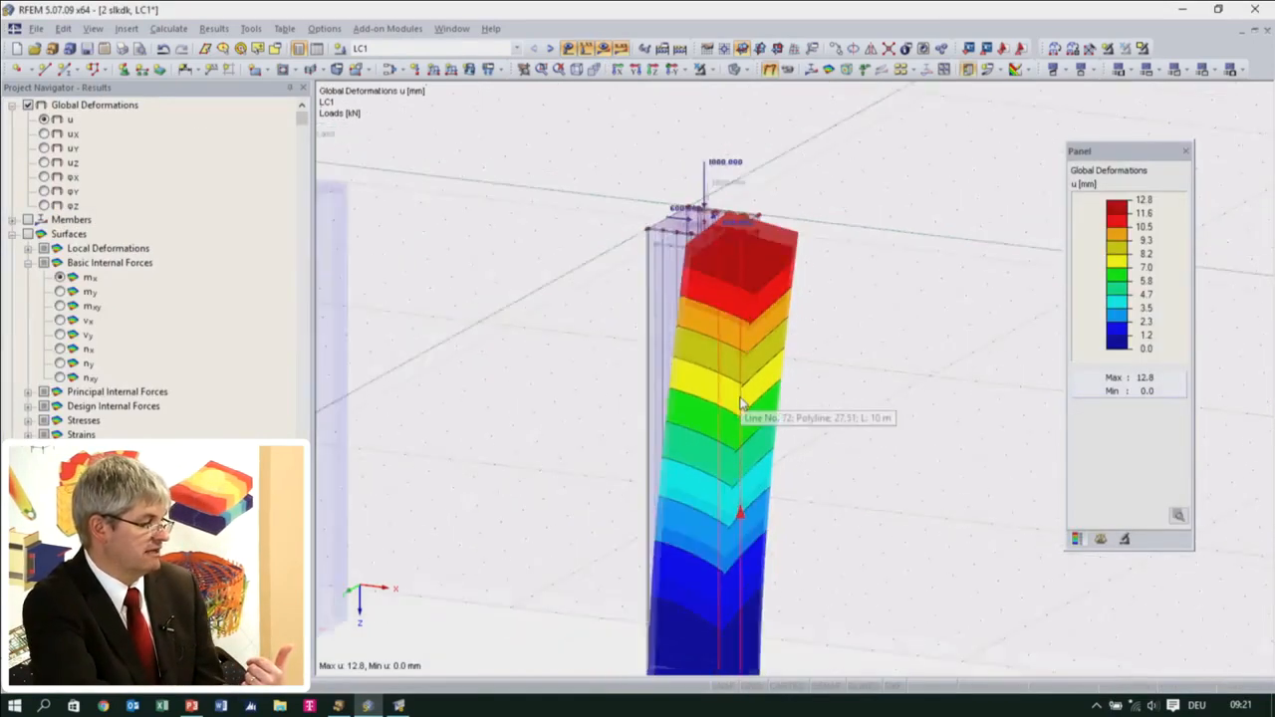
middle_click_drag(752, 516, 812, 424)
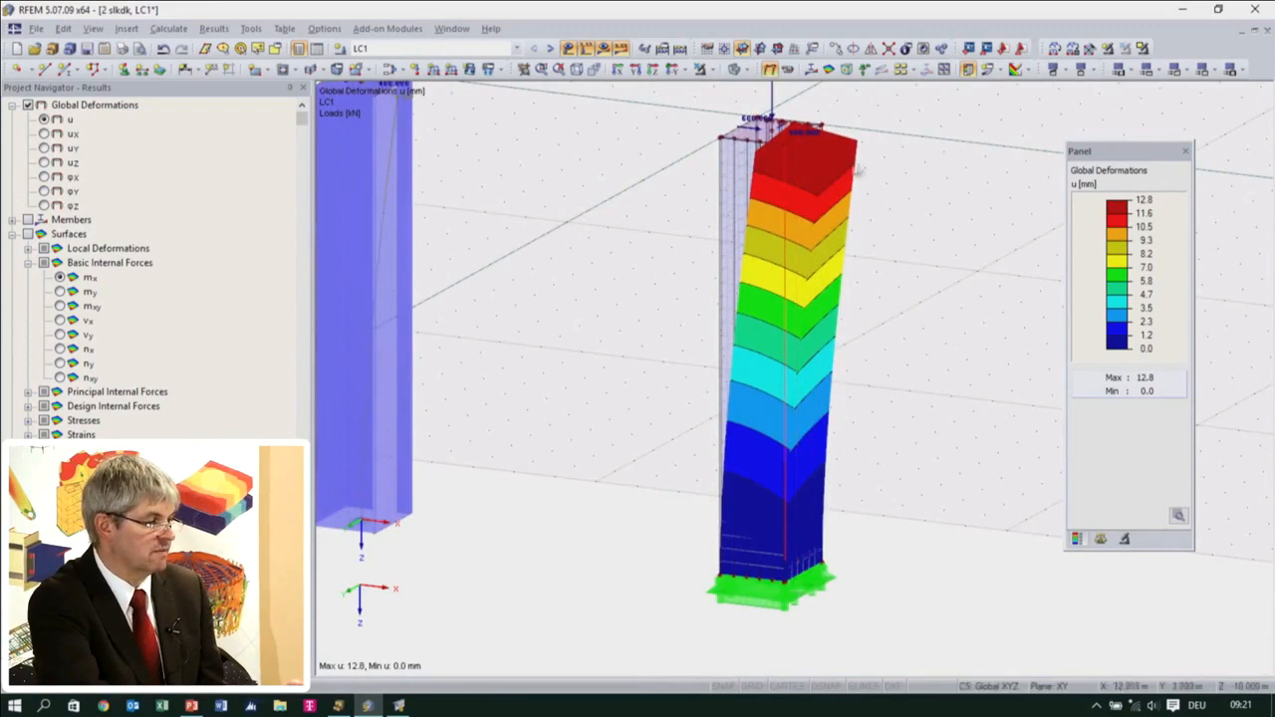
Display the member internal forces together with the surfaces' basic internal forces, comparing my, mx and nx
left_click(811, 69)
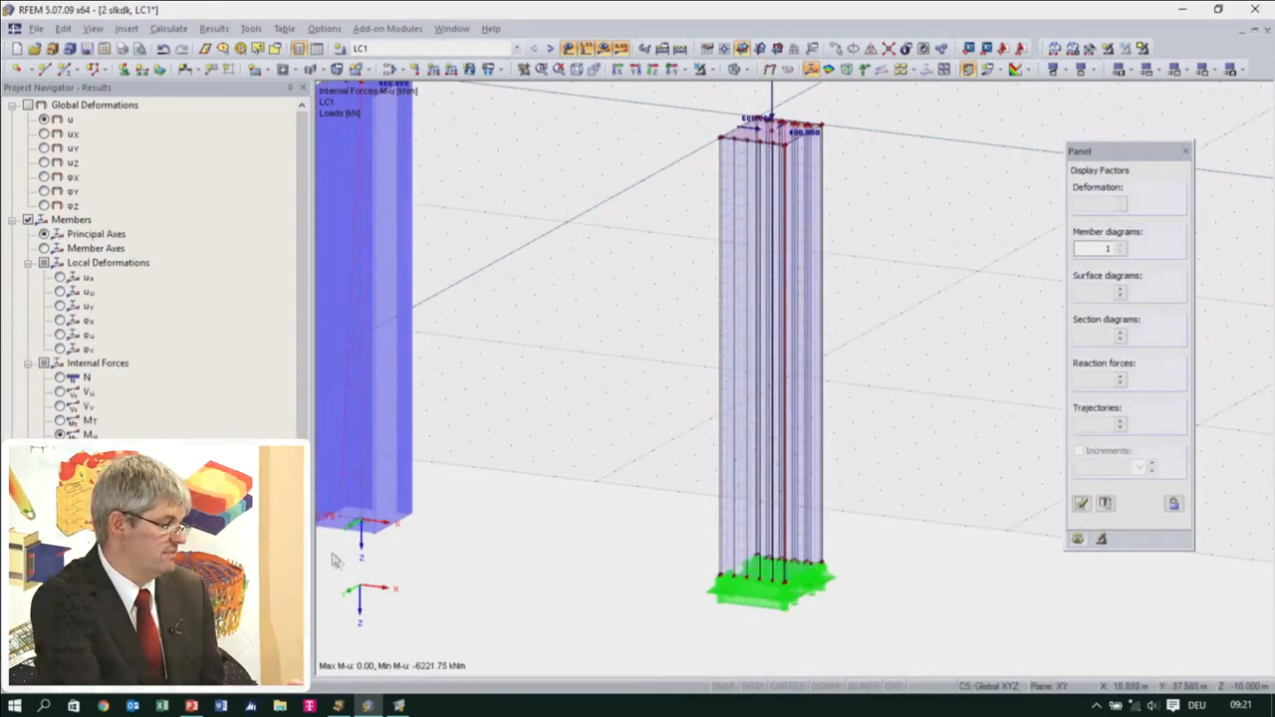
middle_click_drag(665, 471, 714, 505)
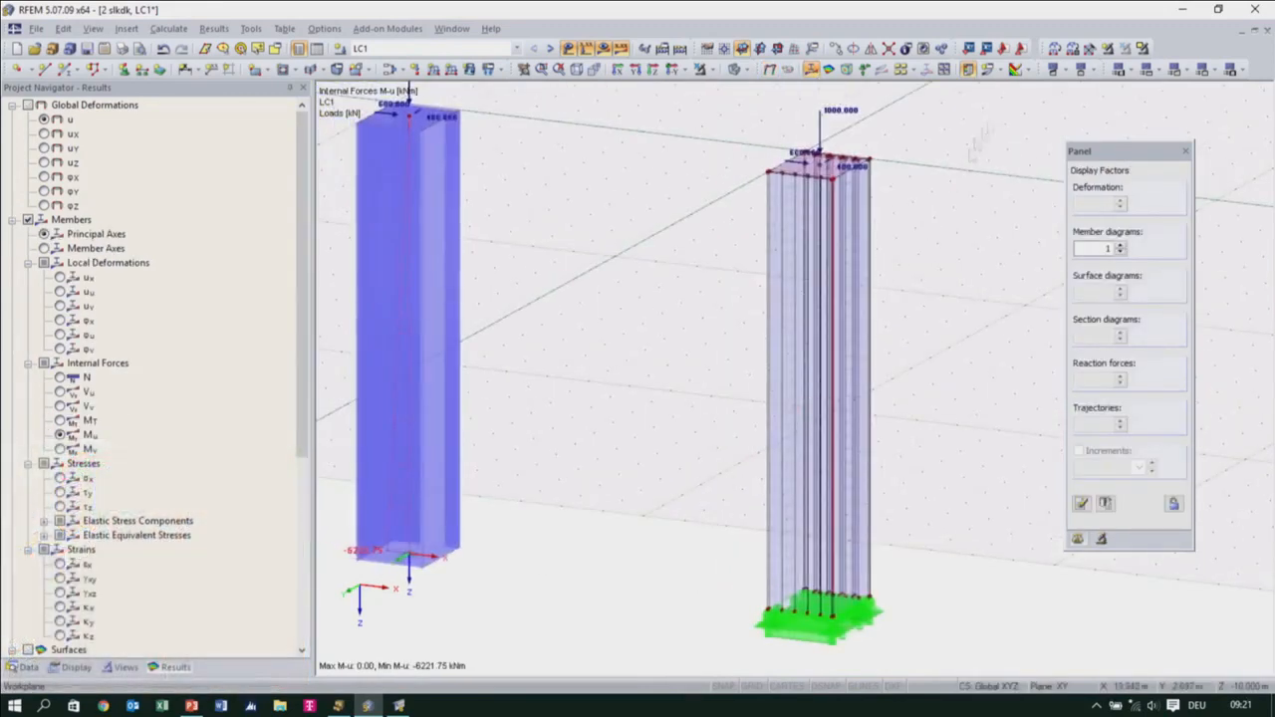
left_click(828, 69)
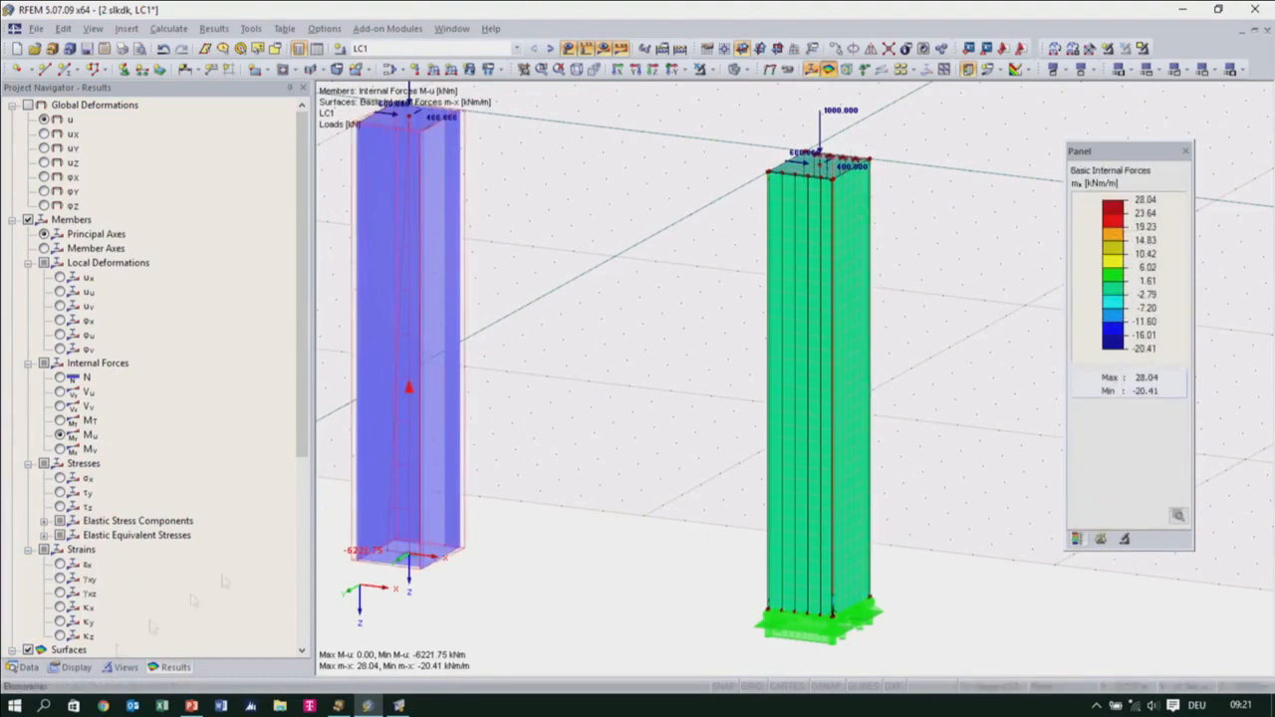
scroll(94, 581, "down", 5)
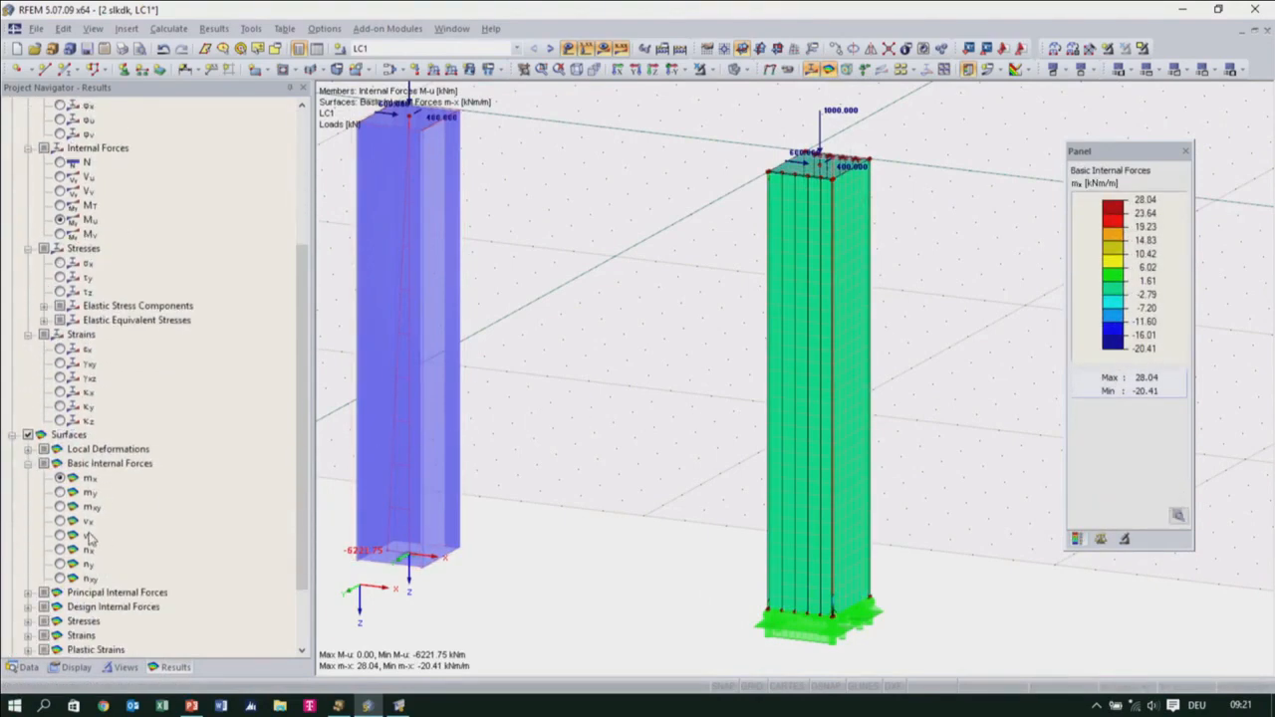
scroll(92, 541, "down", 2)
left_click(62, 406)
left_click(61, 392)
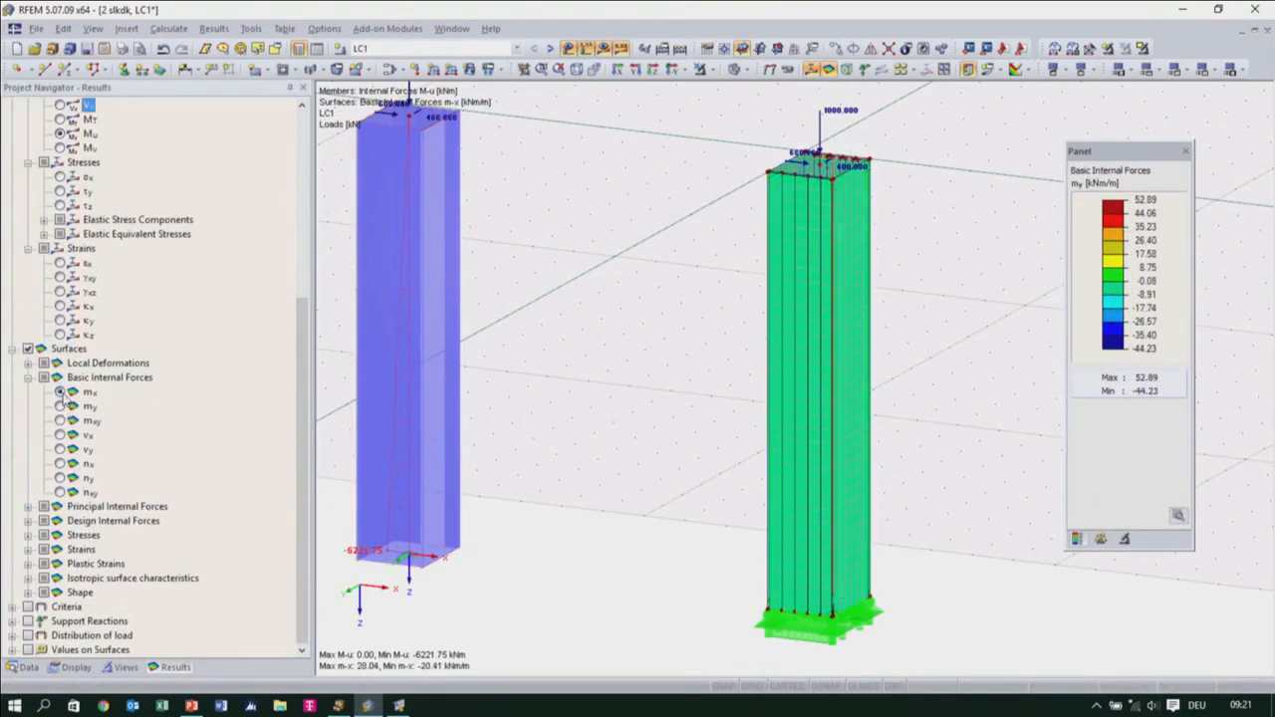
left_click(61, 464)
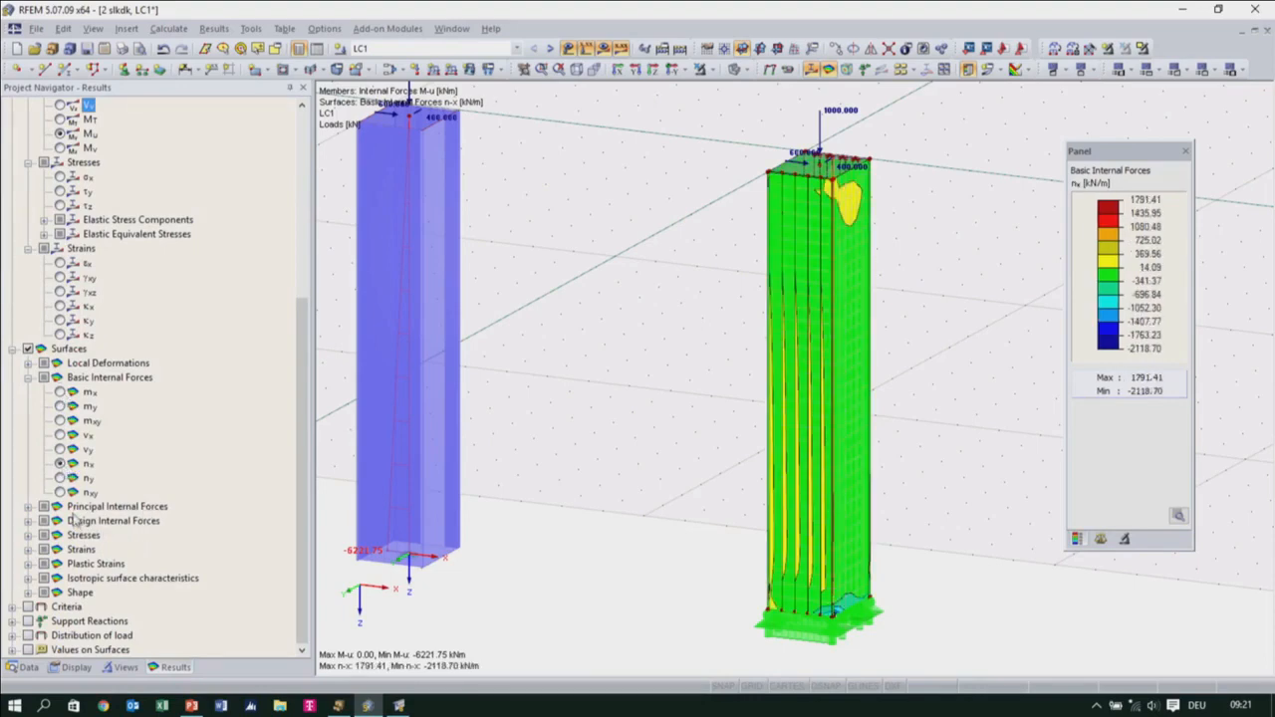
Display the von Mises equivalent membrane stresses on the surfaces and examine the concentration at the column's base corner
left_click(29, 536)
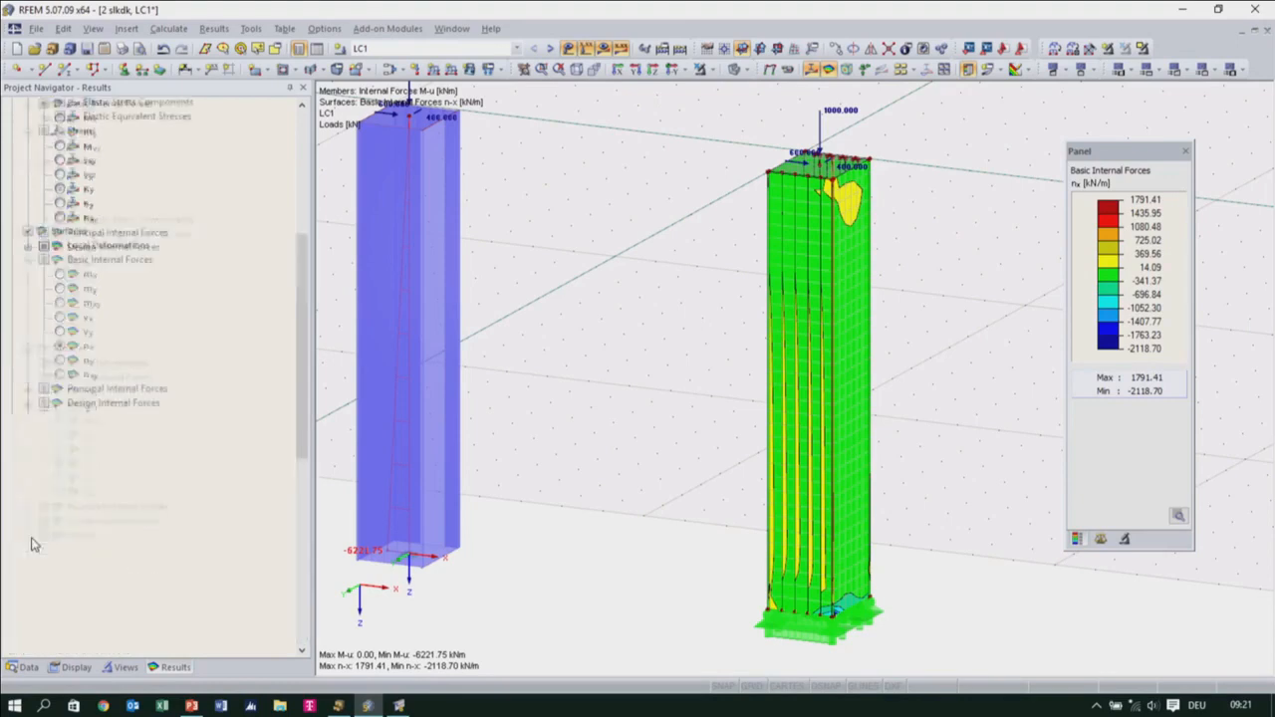
scroll(56, 546, "down", 3)
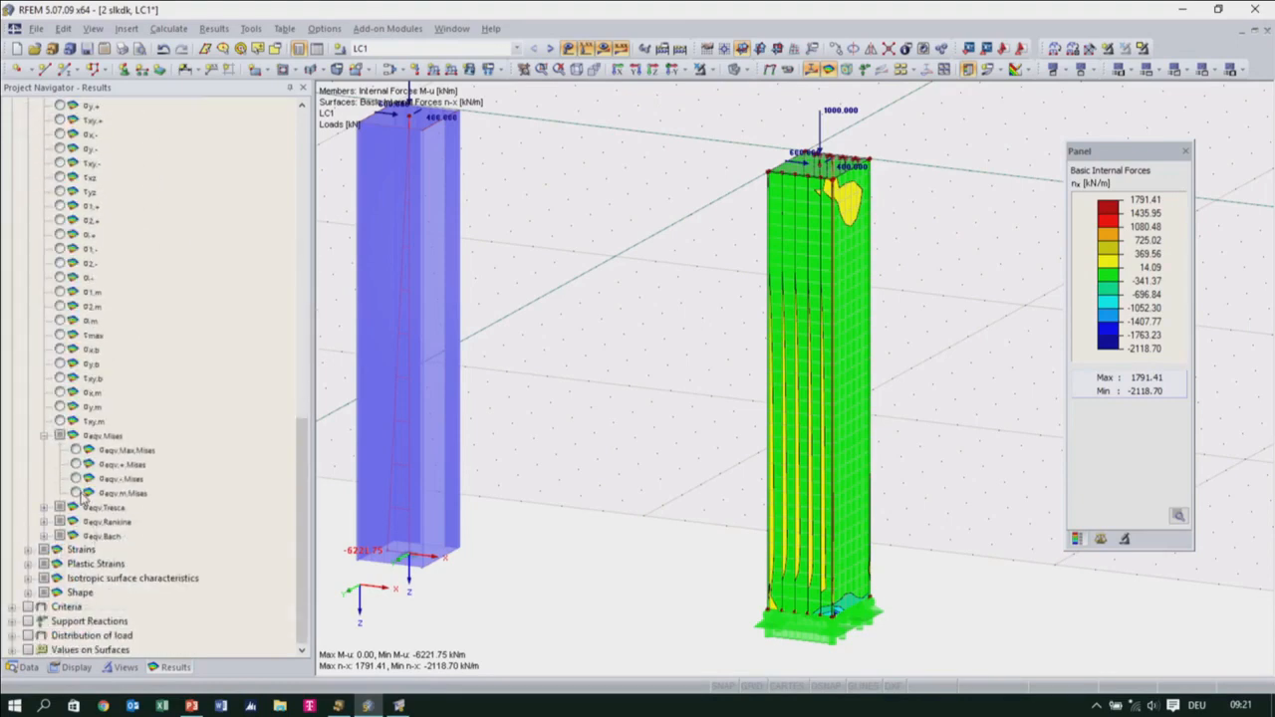
left_click(76, 493)
middle_click_drag(847, 399, 846, 450, "ctrl")
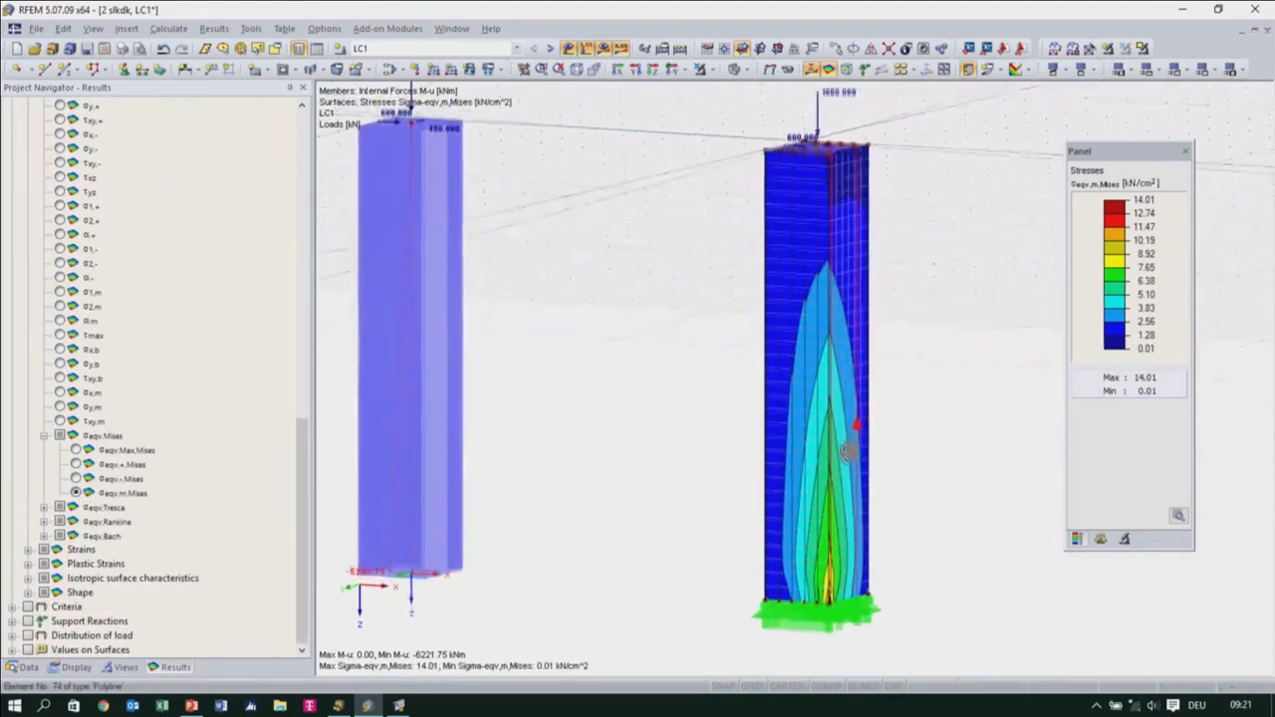
scroll(865, 575, "up", 6)
middle_click_drag(785, 633, 787, 446)
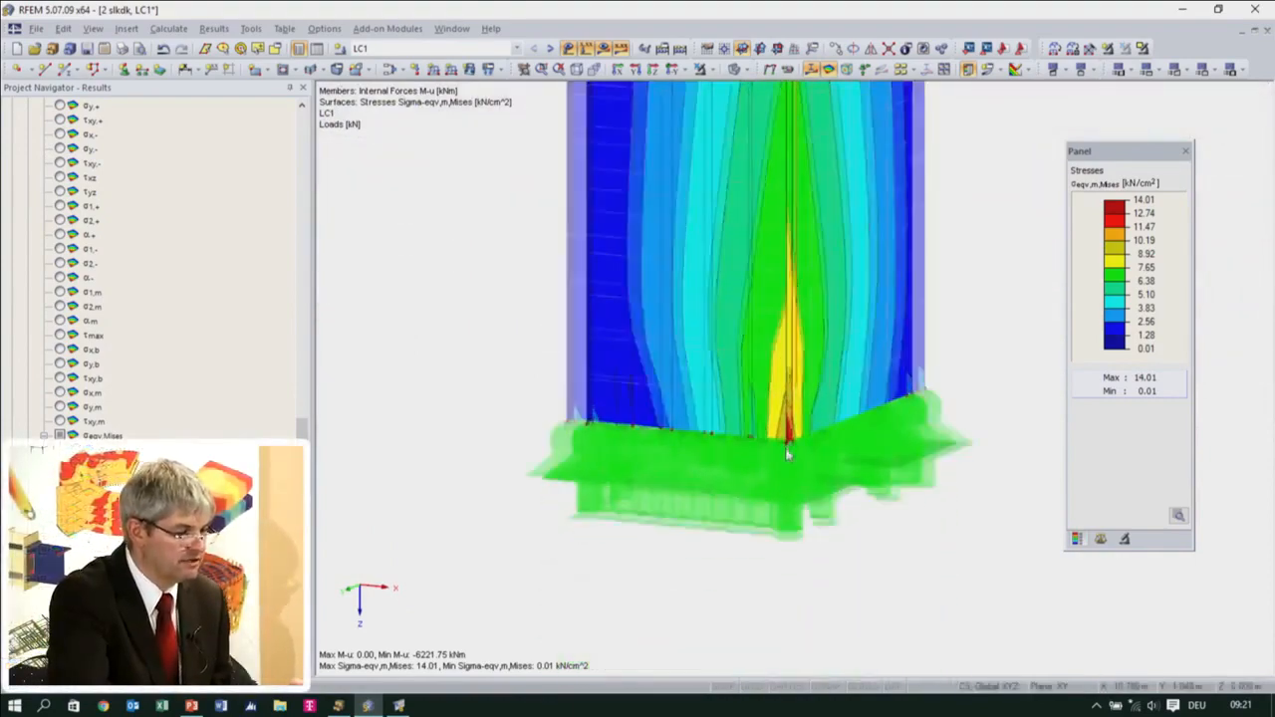
scroll(788, 454, "up", 4)
scroll(861, 471, "down", 4)
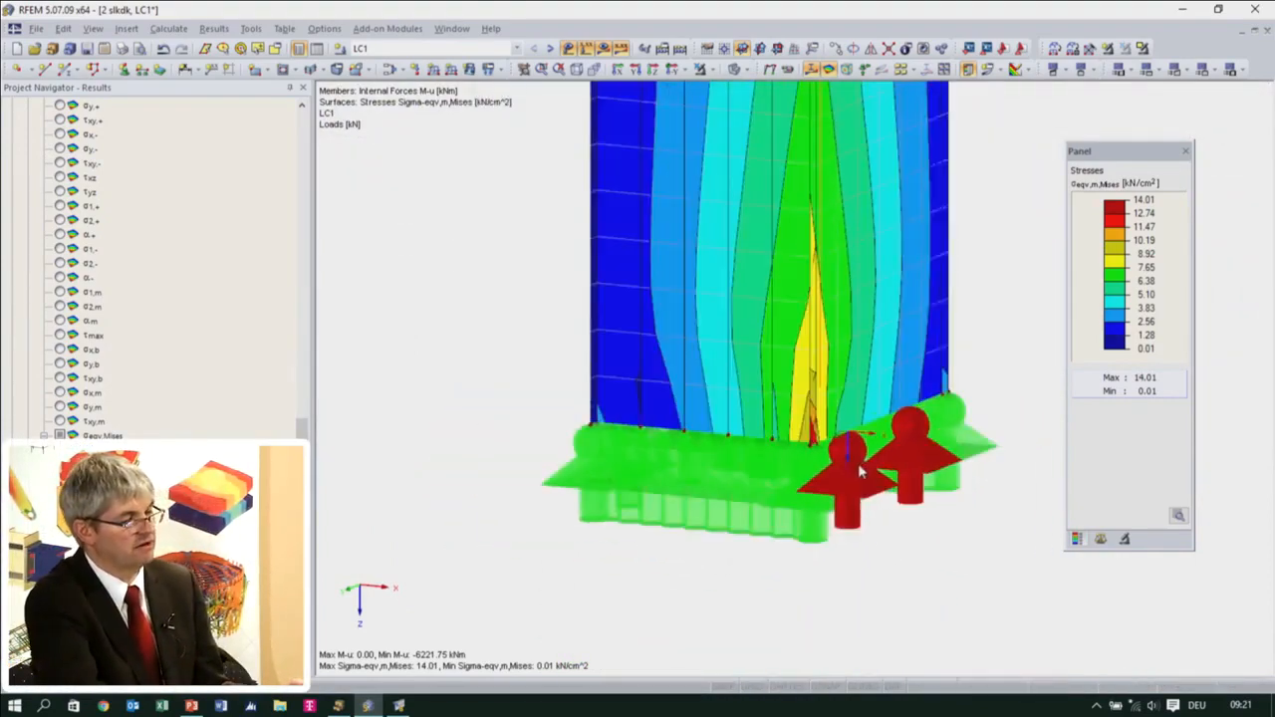
scroll(860, 471, "down", 6)
scroll(868, 447, "up", 1)
middle_click_drag(871, 444, 820, 506, "ctrl")
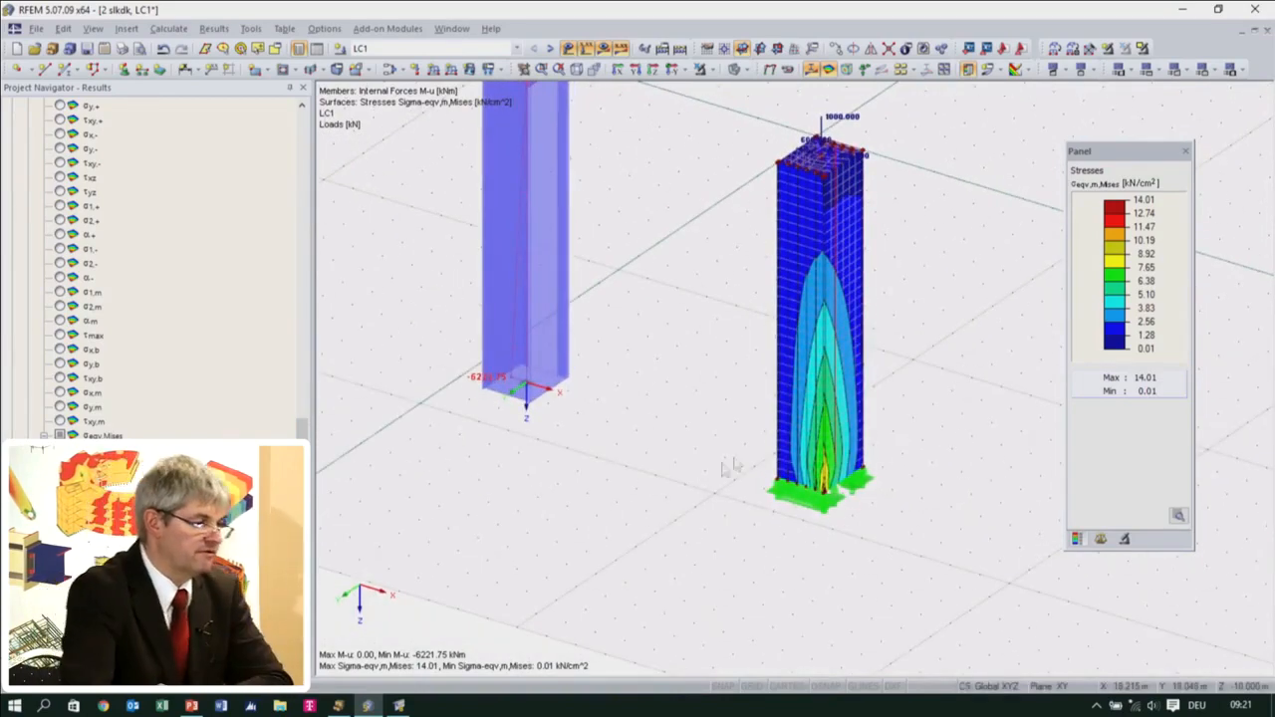
Isolate the surface column in visibility mode and run the RF-STABILITY eigenvalue analysis using LC1
left_click_drag(936, 358, 752, 279)
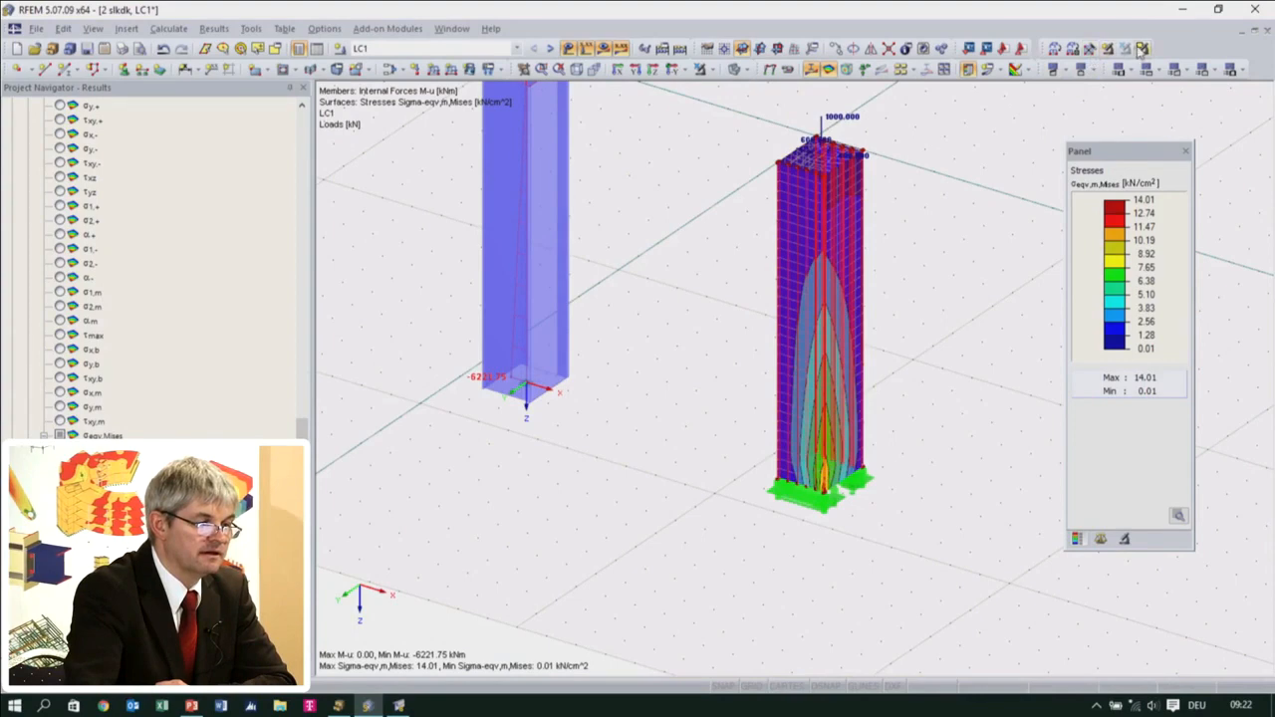
left_click(1141, 49)
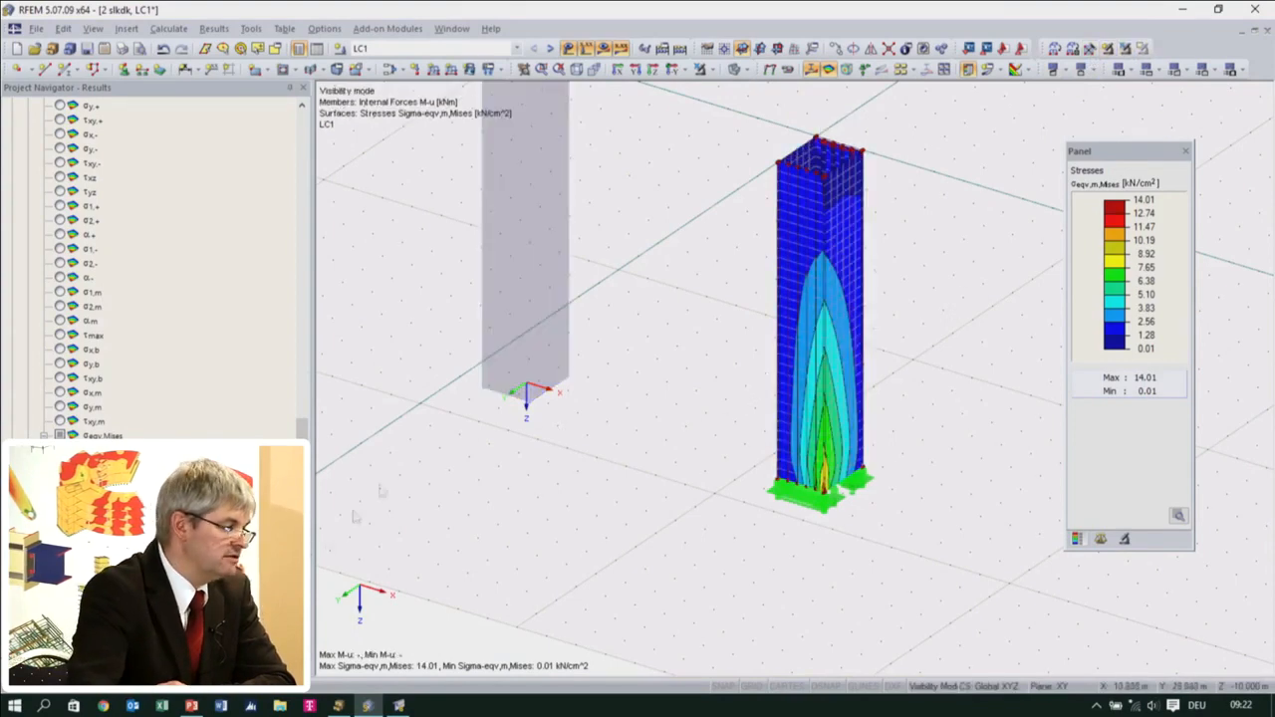
left_click(28, 679)
scroll(199, 564, "down", 12)
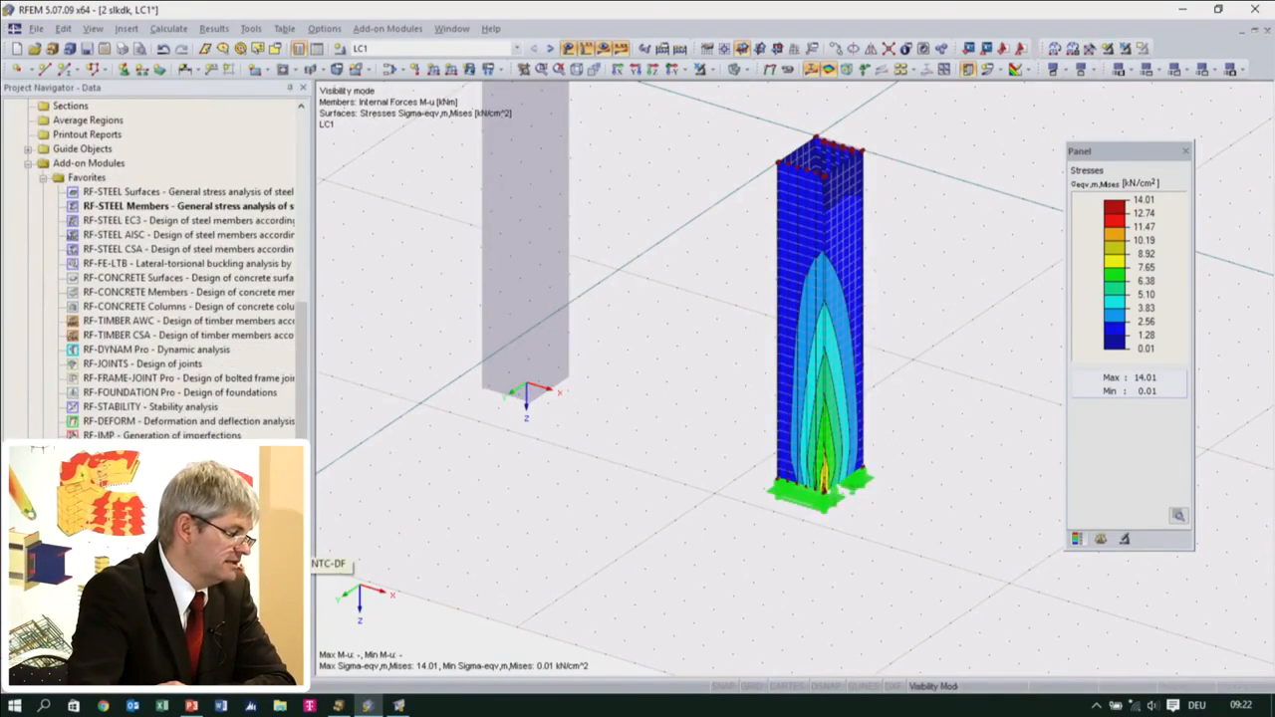
double_click(139, 407)
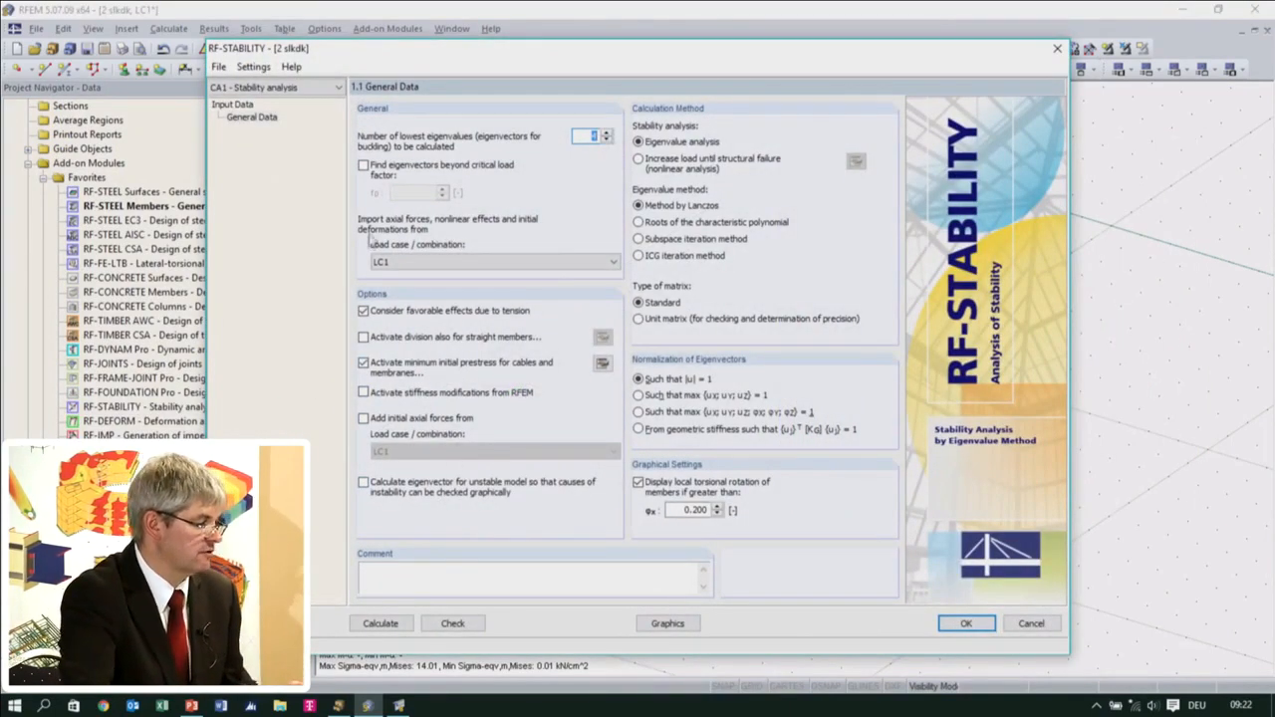
left_click(396, 624)
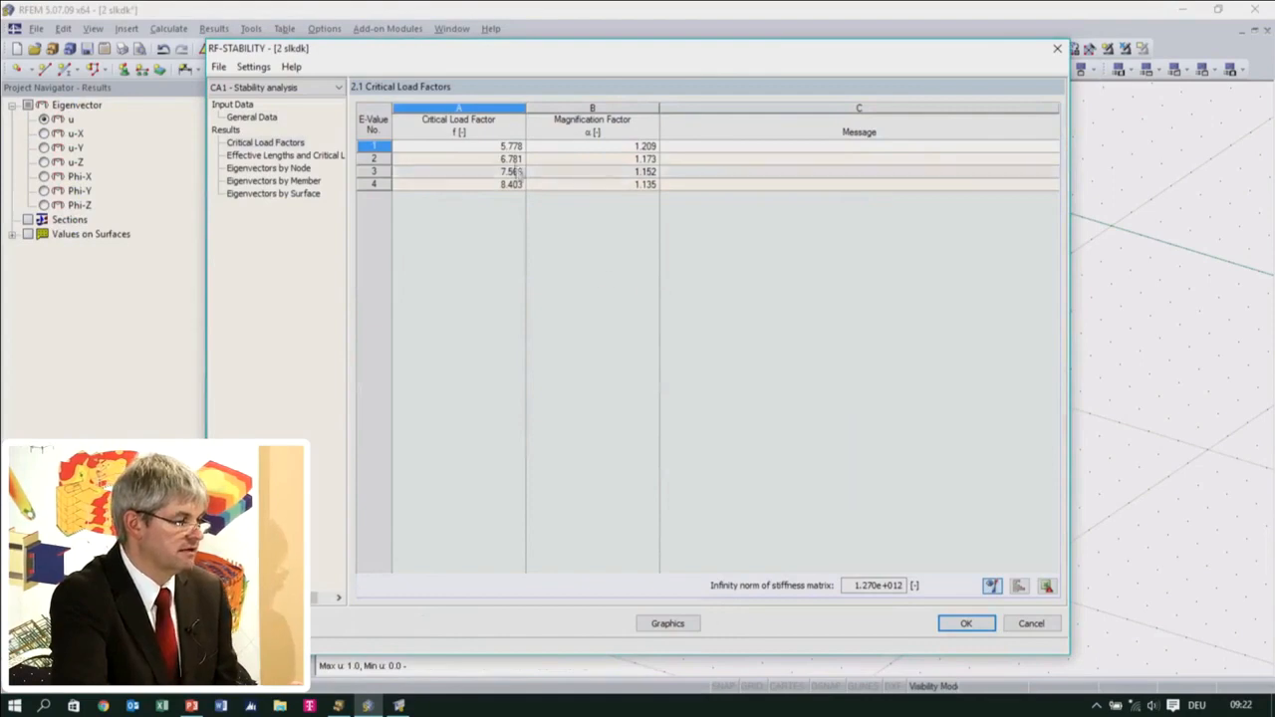
Show the first eigenvector graphically and examine the buckling shape near the surface column's base
left_click(662, 624)
middle_click_drag(763, 456, 819, 447, "ctrl")
scroll(819, 447, "up", 4)
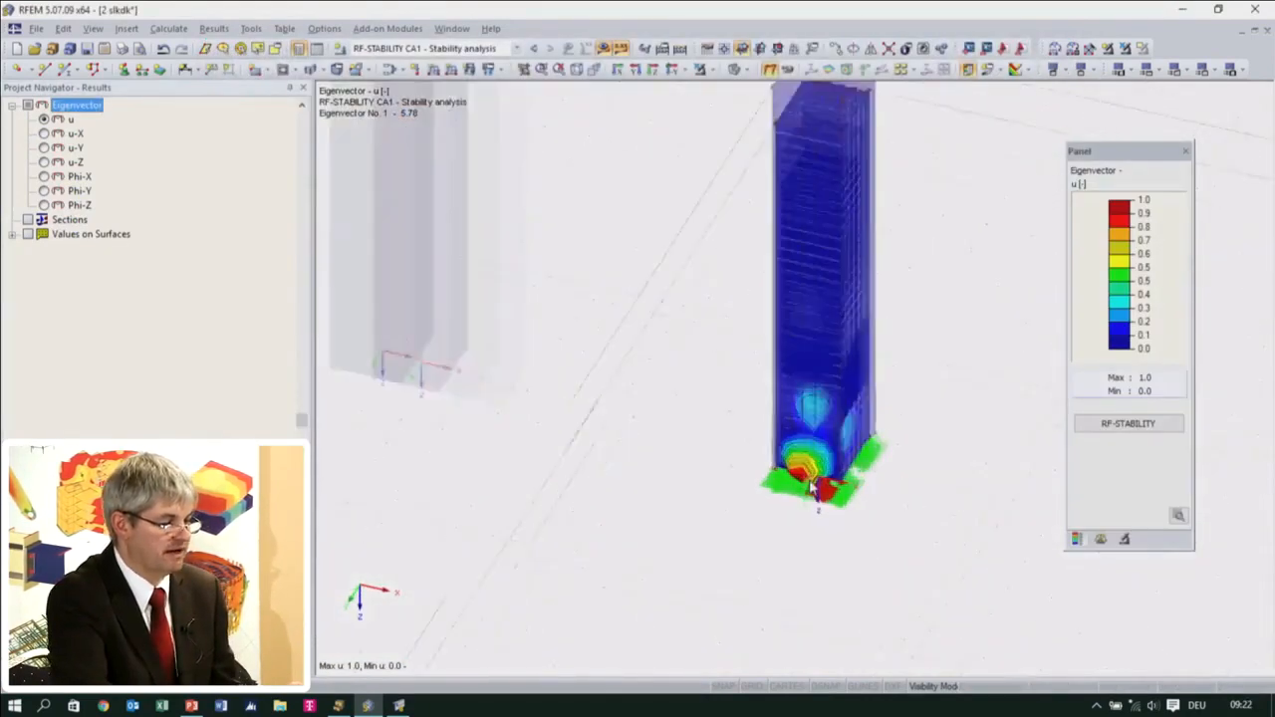
Examine the first eigenvector at the surface column's base from above and hide the line supports
scroll(819, 449, "up", 2)
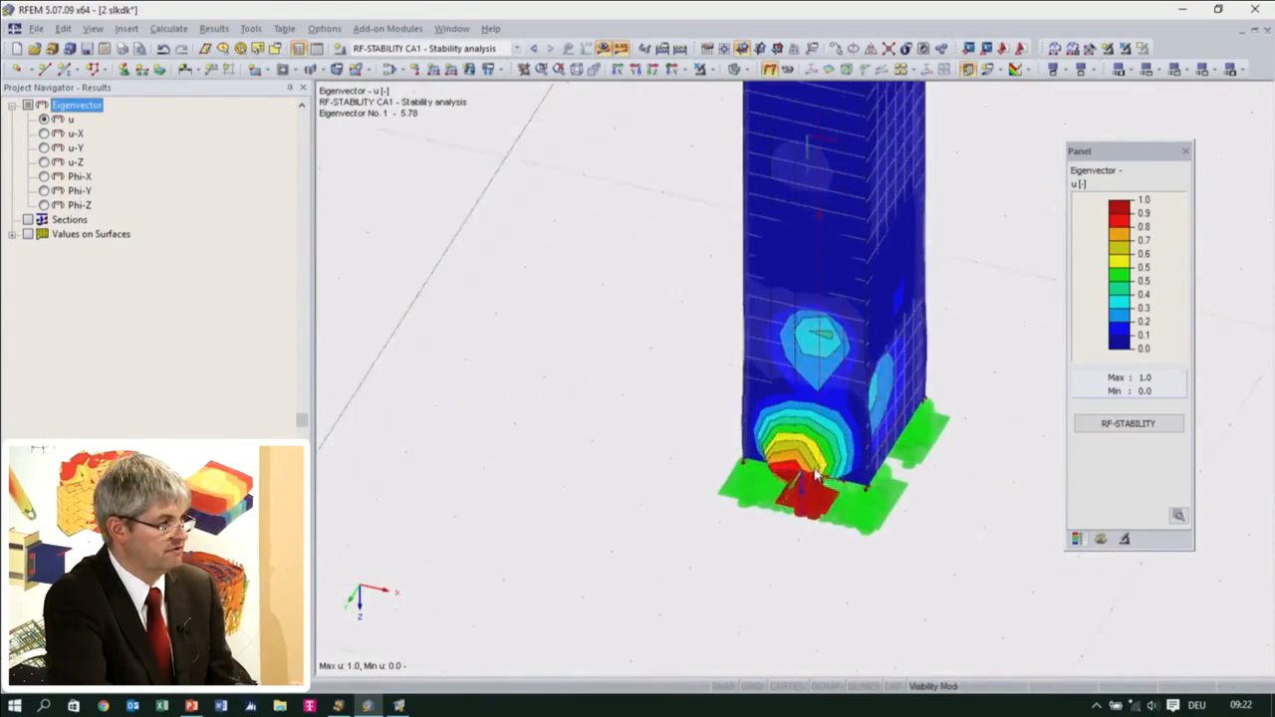
scroll(820, 451, "down", 2)
scroll(819, 453, "down", 3)
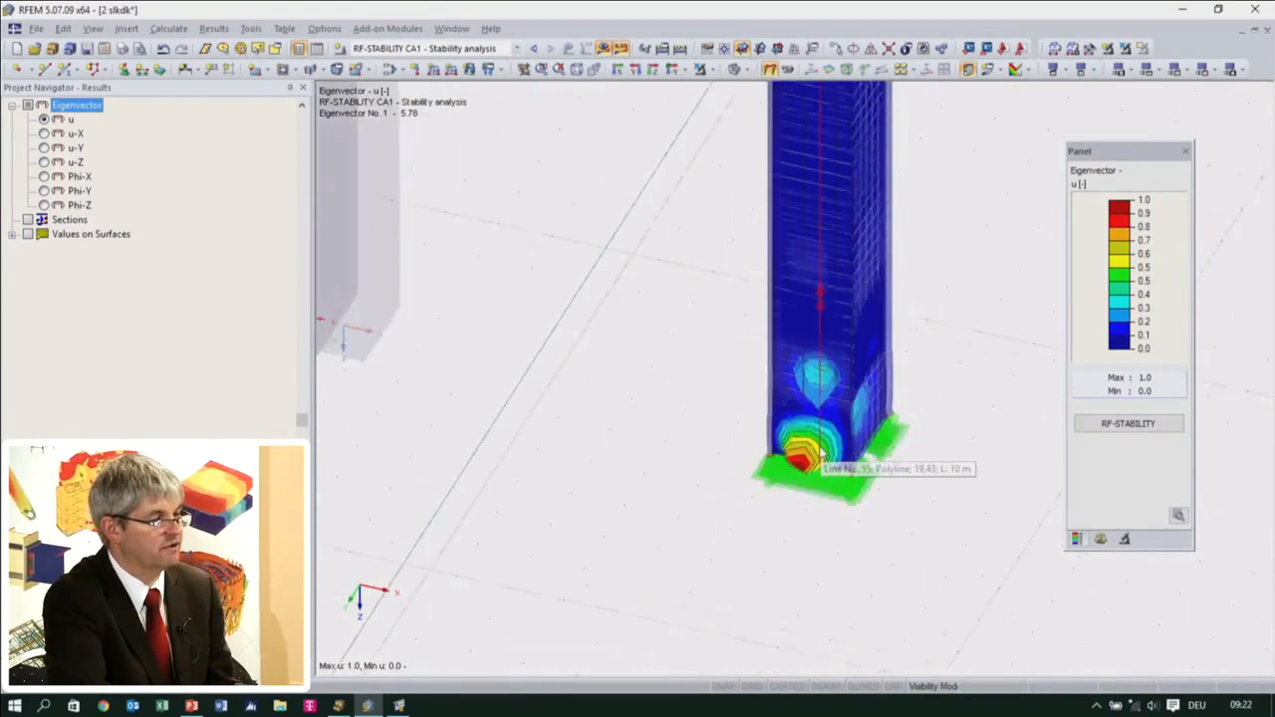
middle_click_drag(805, 465, 751, 477, "ctrl")
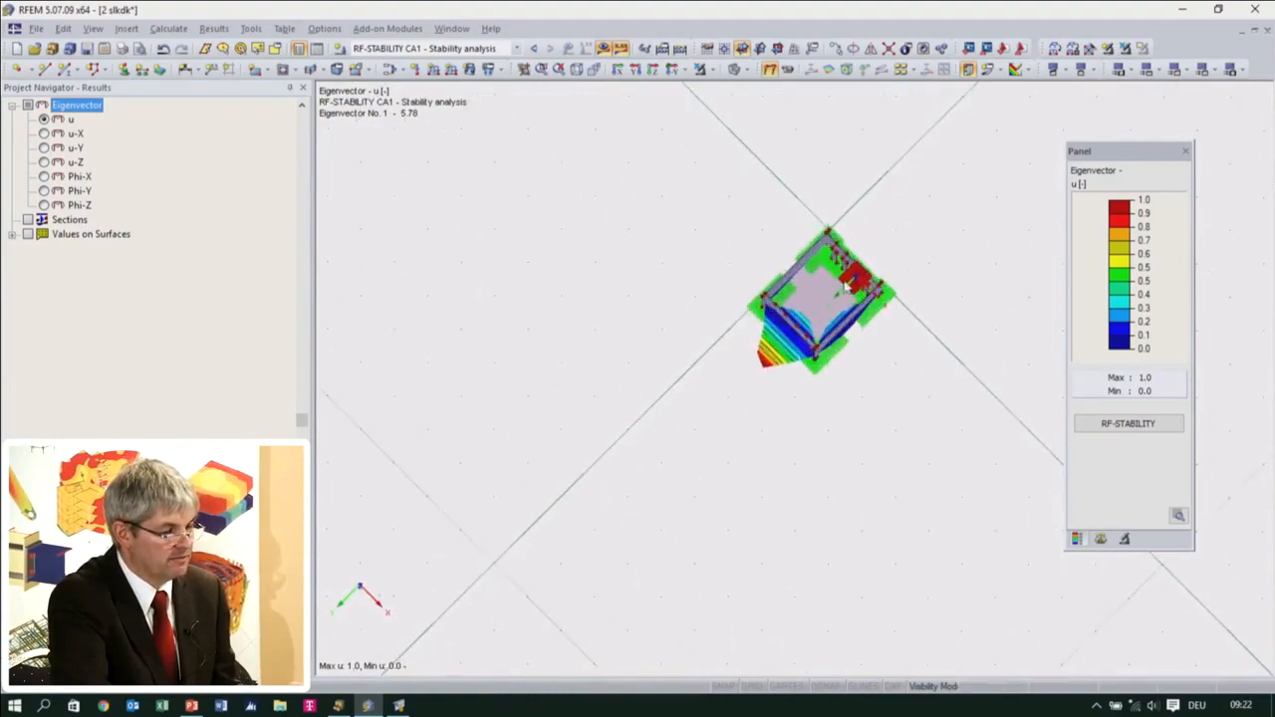
scroll(831, 289, "up", 5)
middle_click_drag(706, 561, 657, 575, "ctrl")
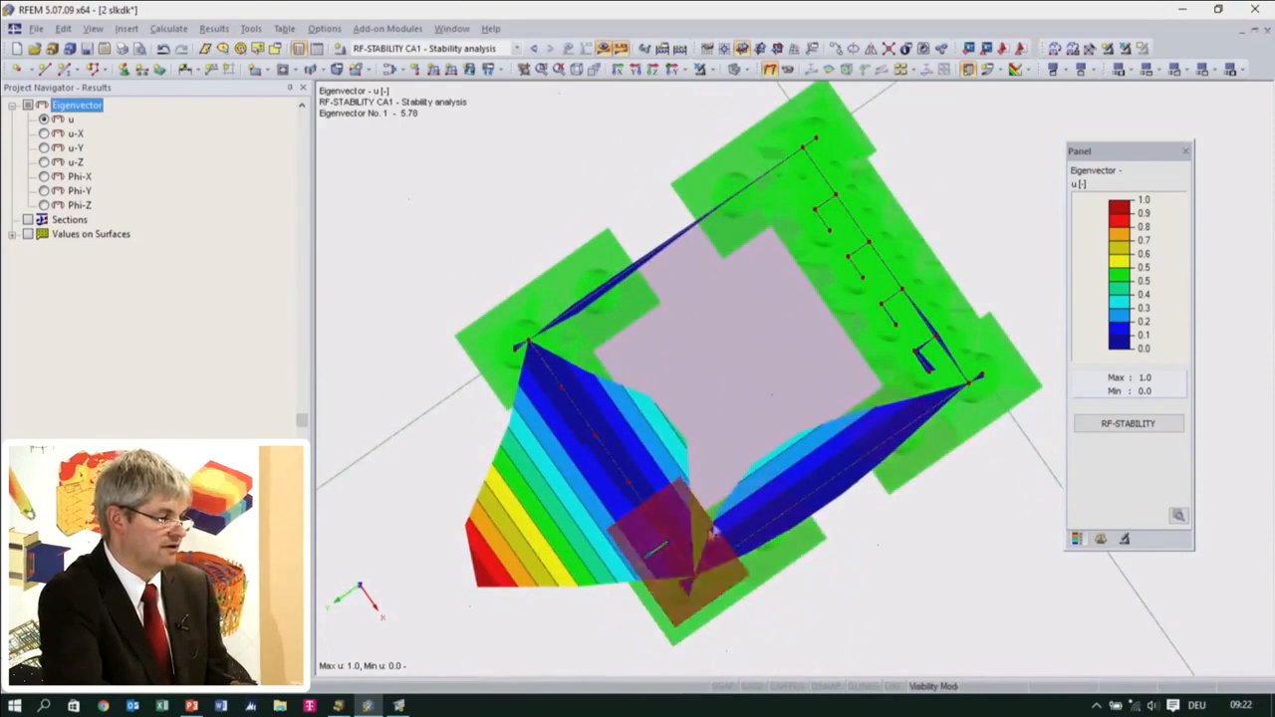
left_click(75, 671)
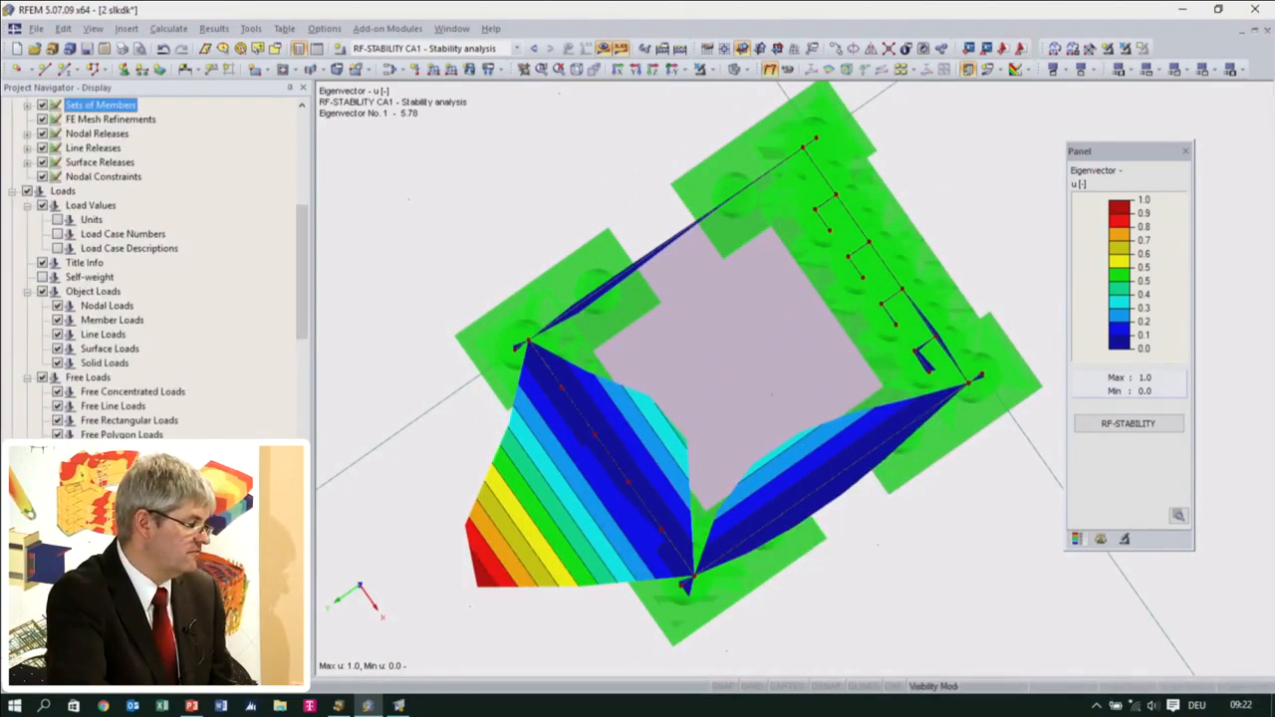
scroll(146, 396, "up", 8)
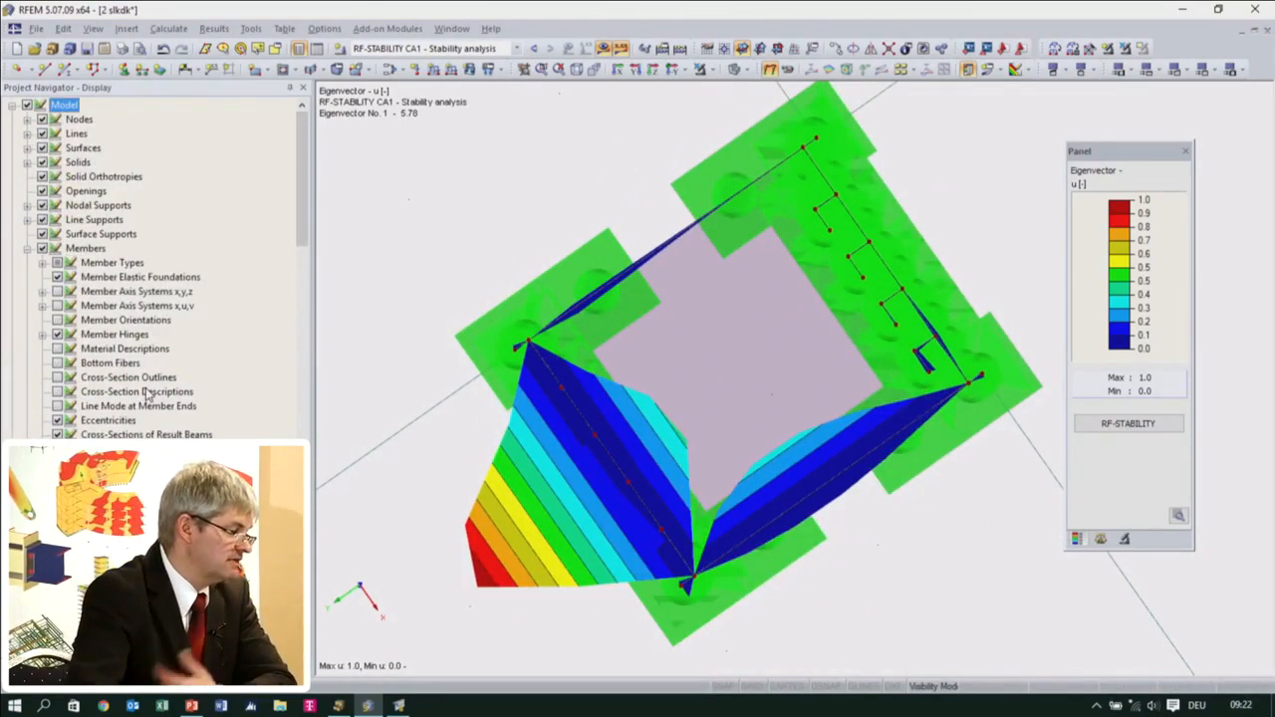
left_click(41, 232)
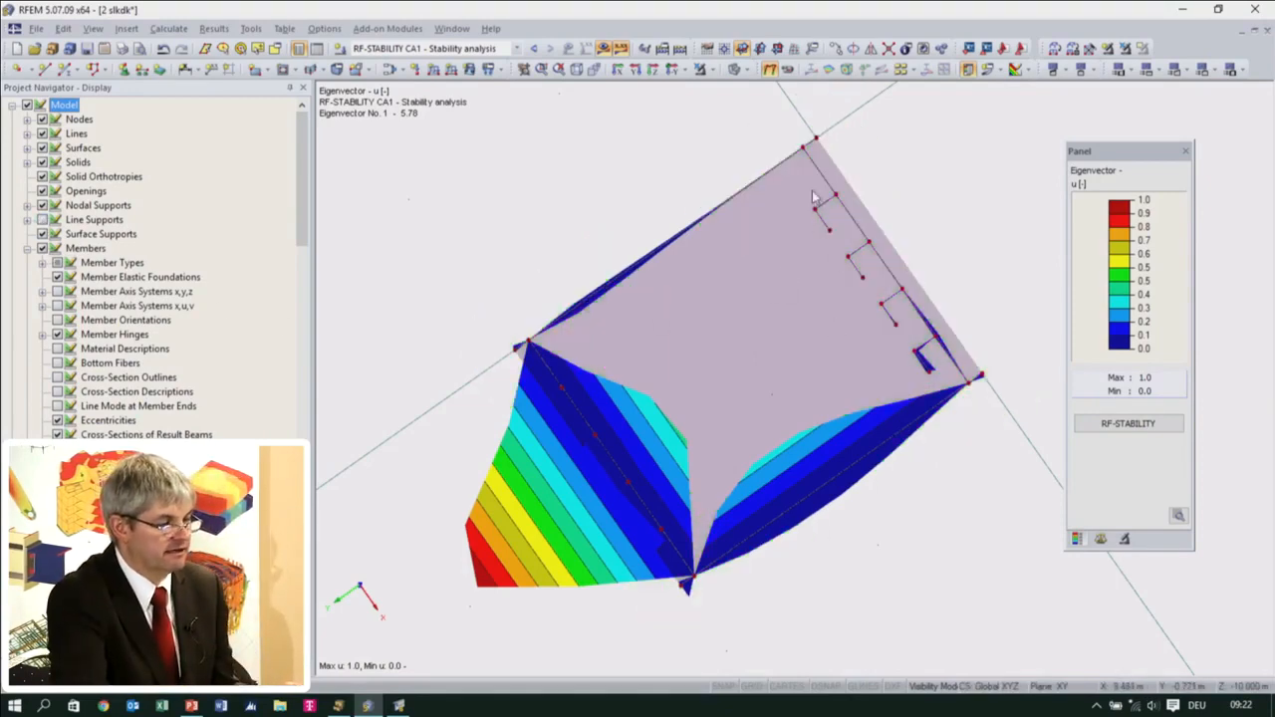
Hide the results and mirror a copy of the four L-shaped stiffeners about the global X-Z plane through the origin, accepting deletion of the results
left_click(604, 49)
left_click_drag(943, 379, 874, 311)
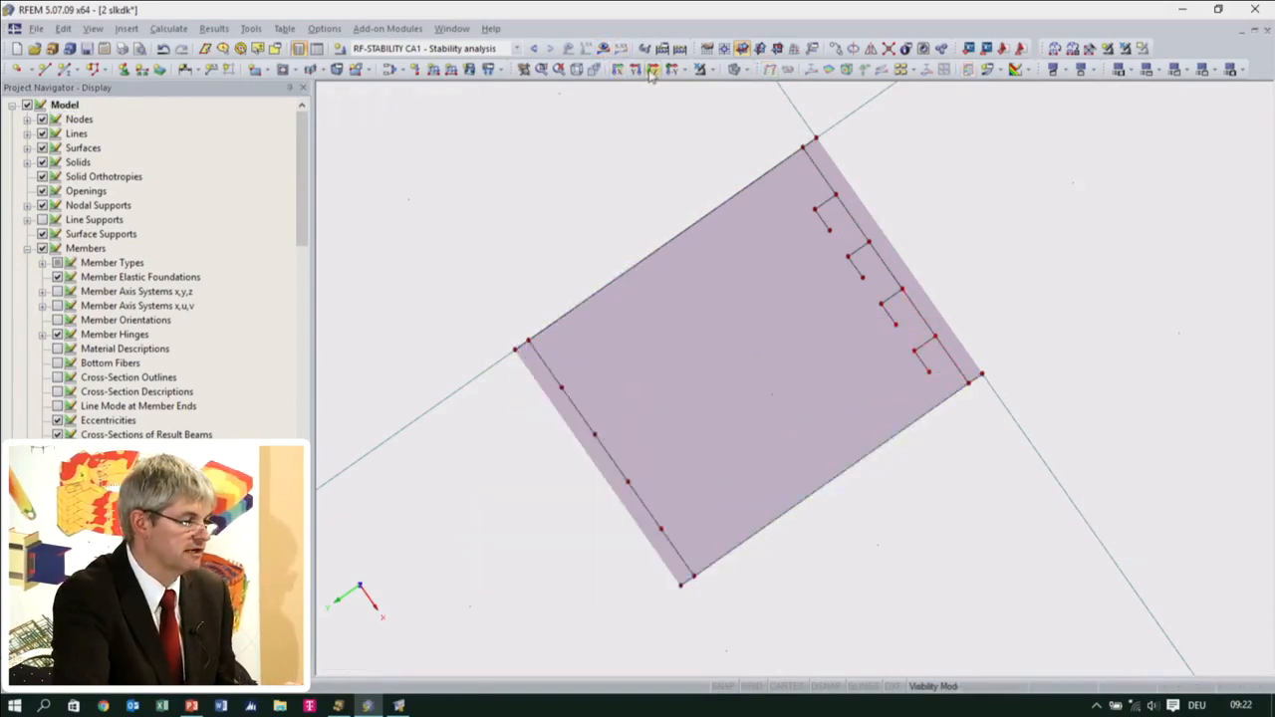
left_click(653, 70)
left_click_drag(974, 202, 626, 159)
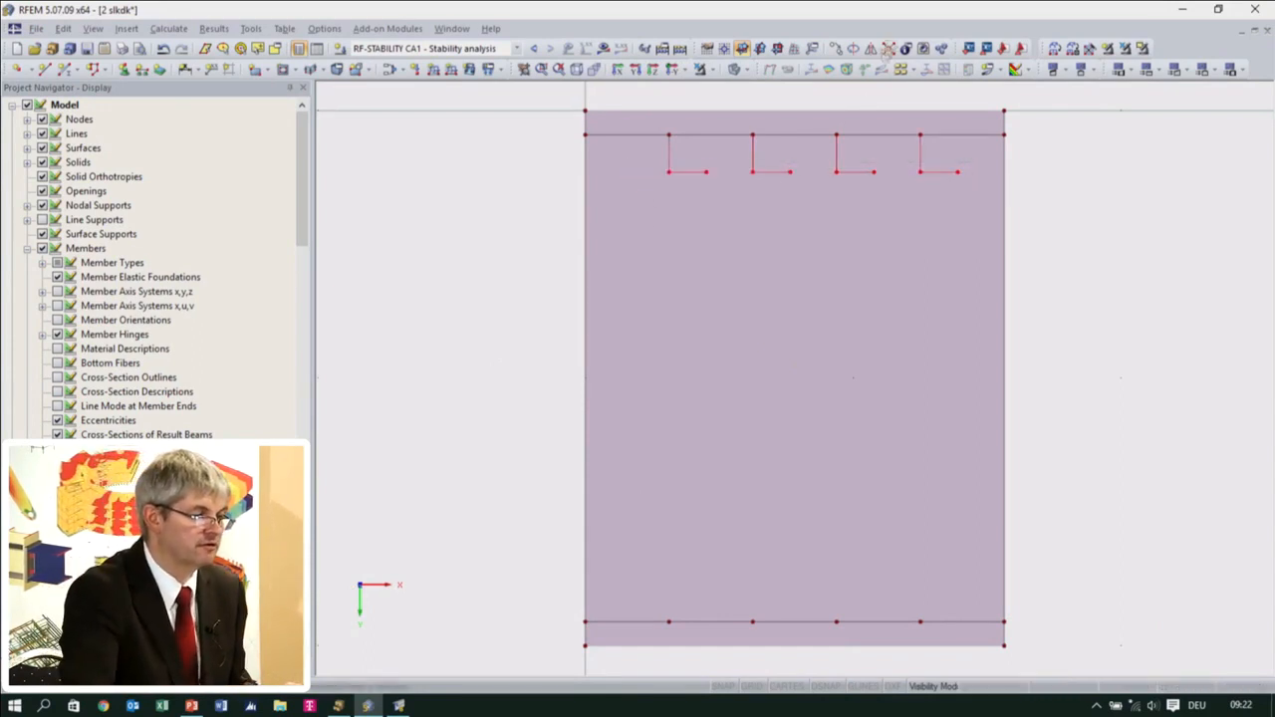
left_click(871, 48)
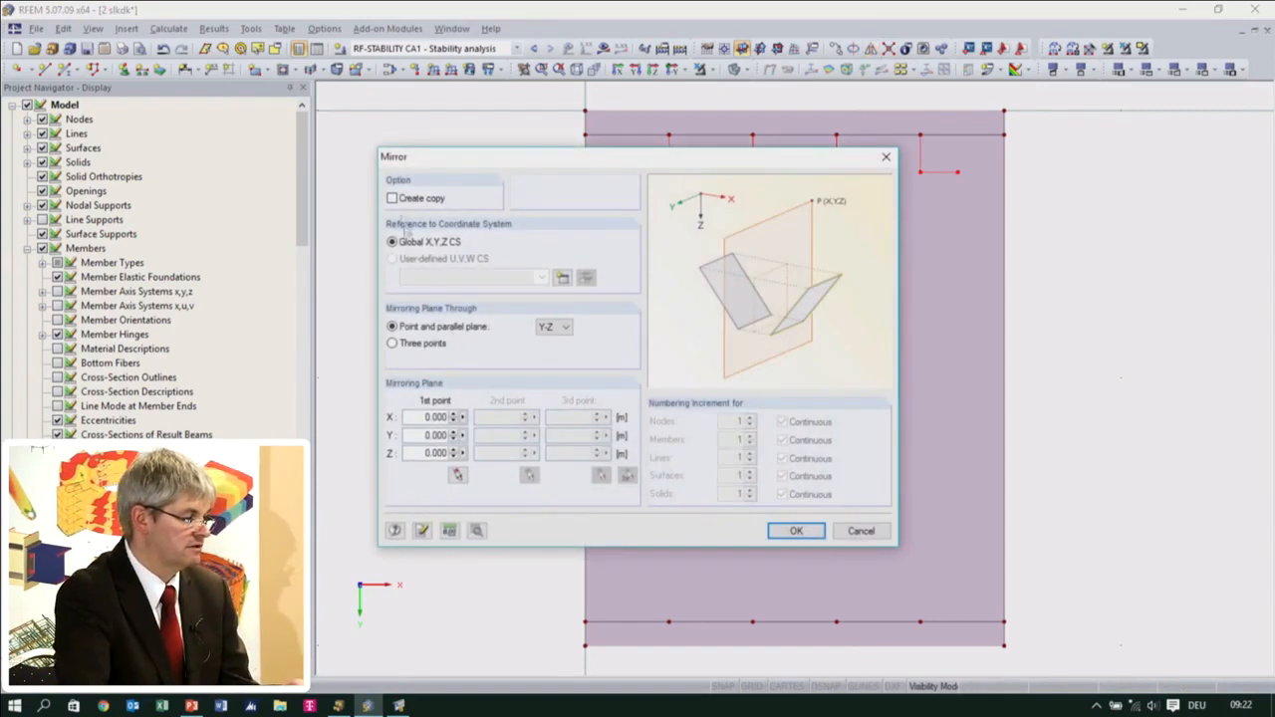
left_click(392, 198)
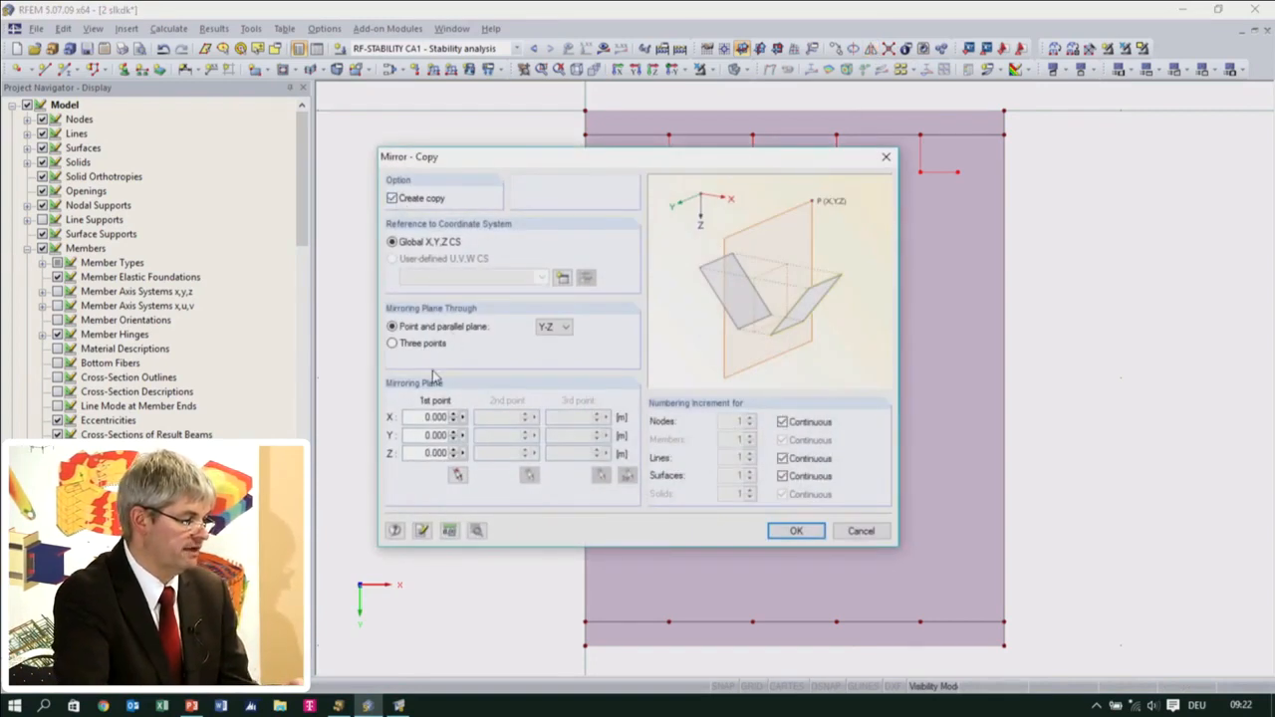
left_click(566, 327)
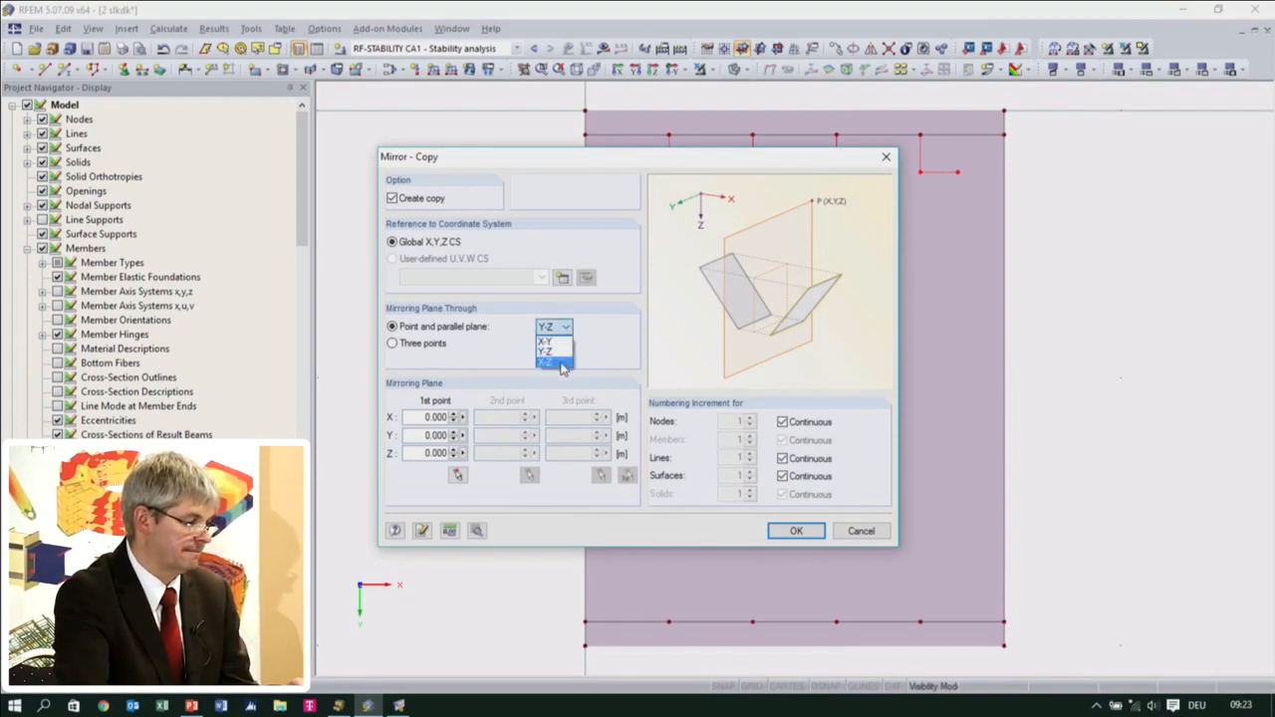
left_click(561, 364)
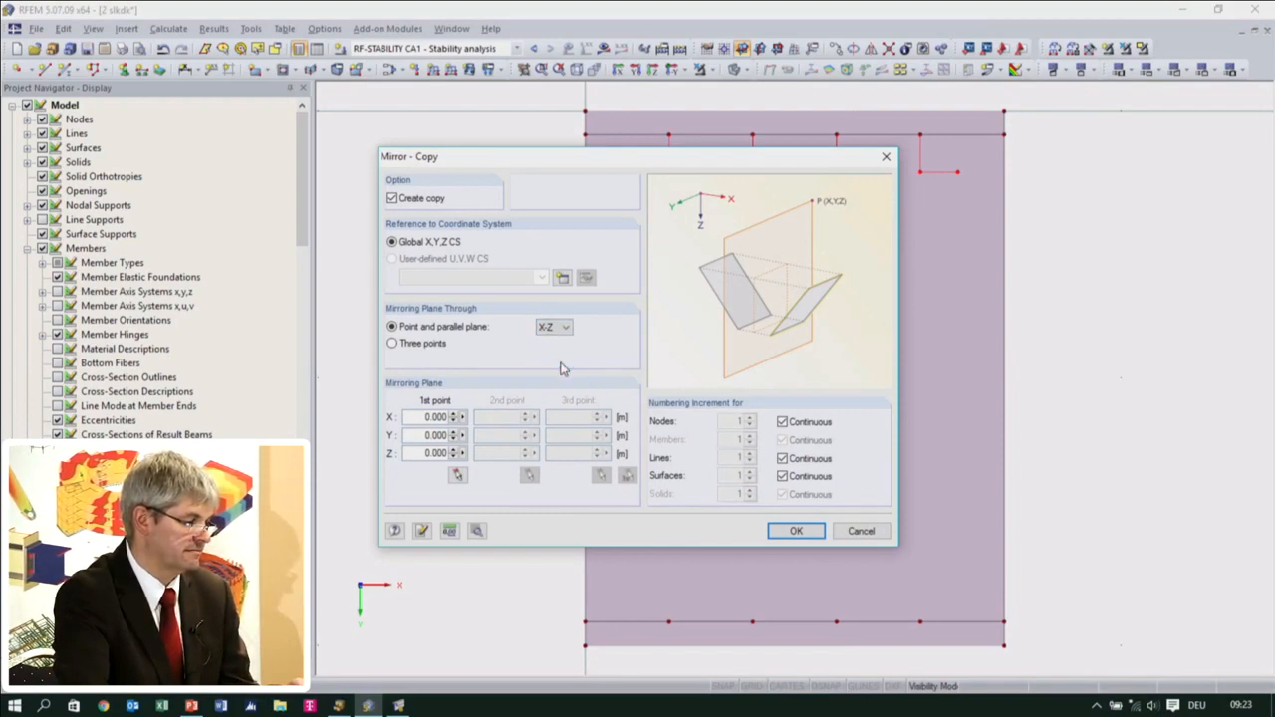
left_click(794, 532)
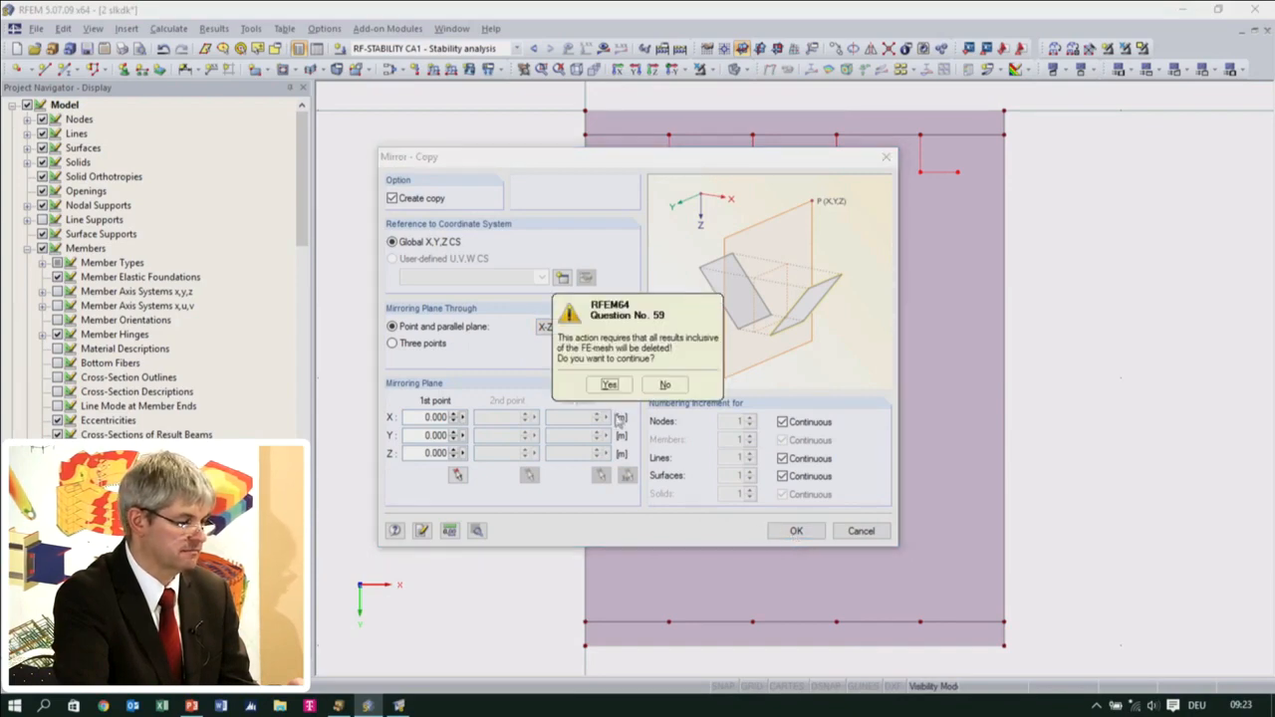
left_click(602, 384)
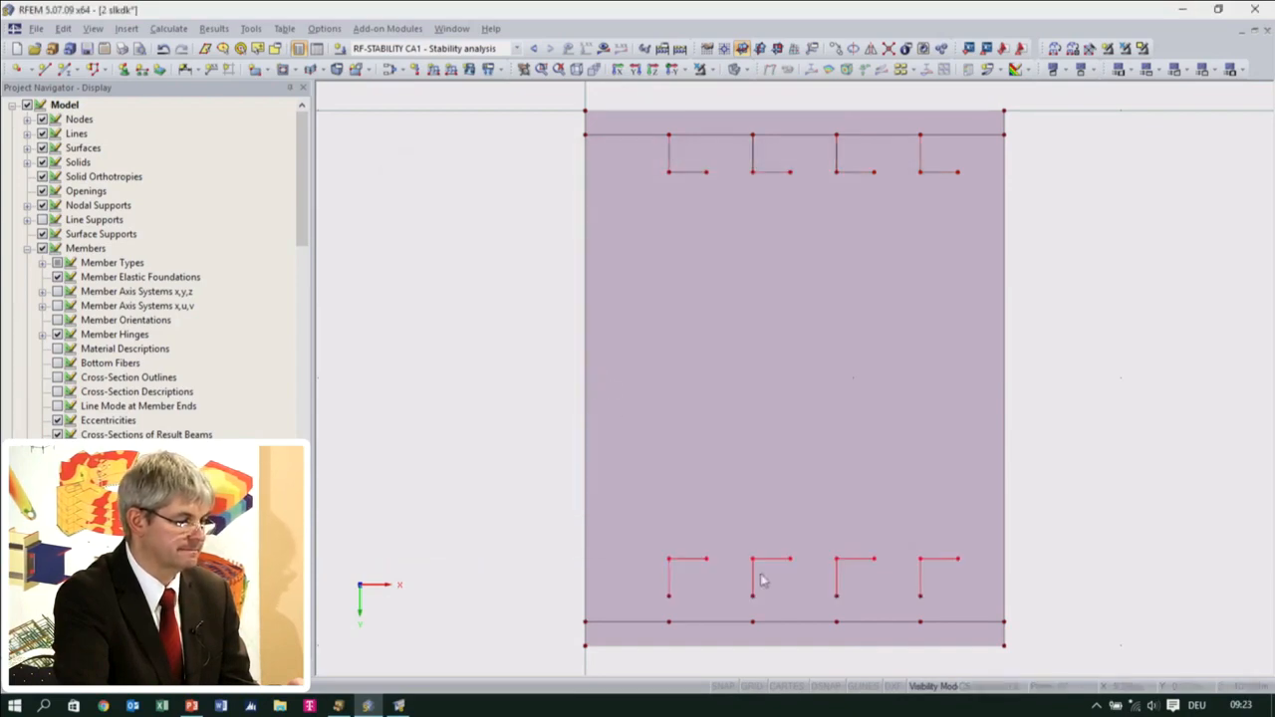
Move the four mirrored stiffeners onto the nodes of the opposite column wall and check their connection in an isometric view
middle_click_drag(1166, 538, 1103, 440)
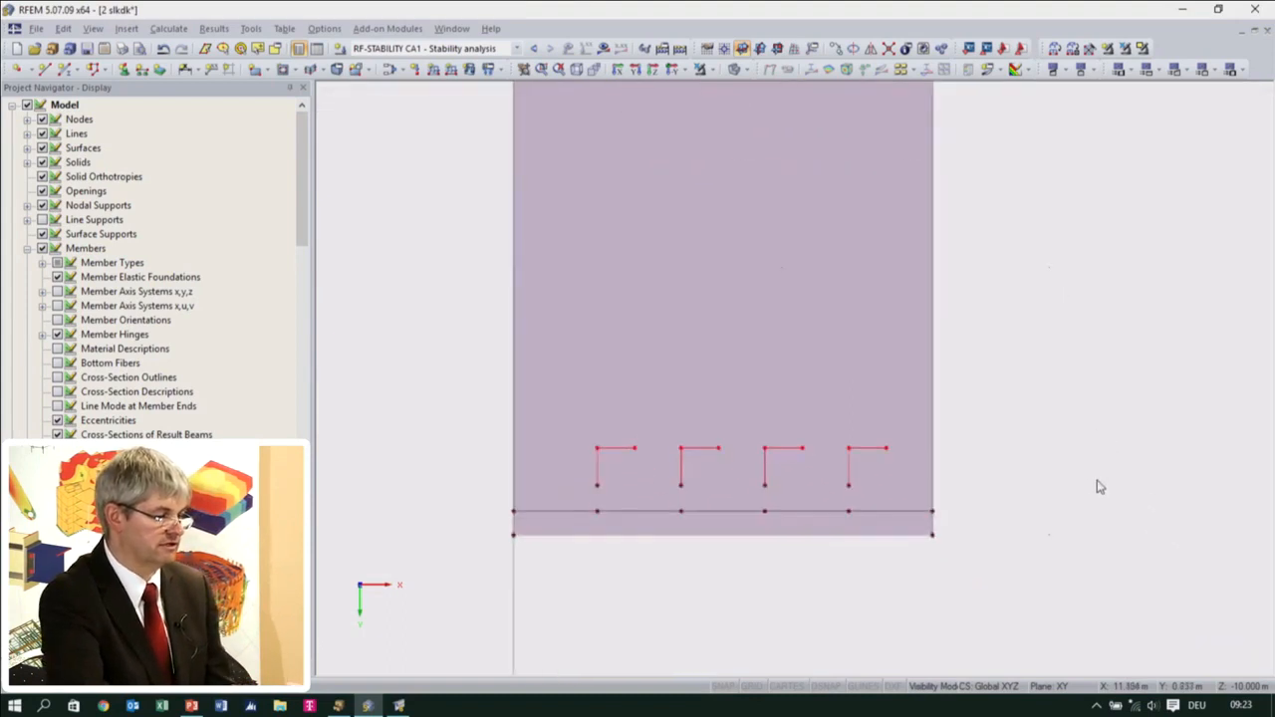
left_click_drag(568, 420, 909, 510)
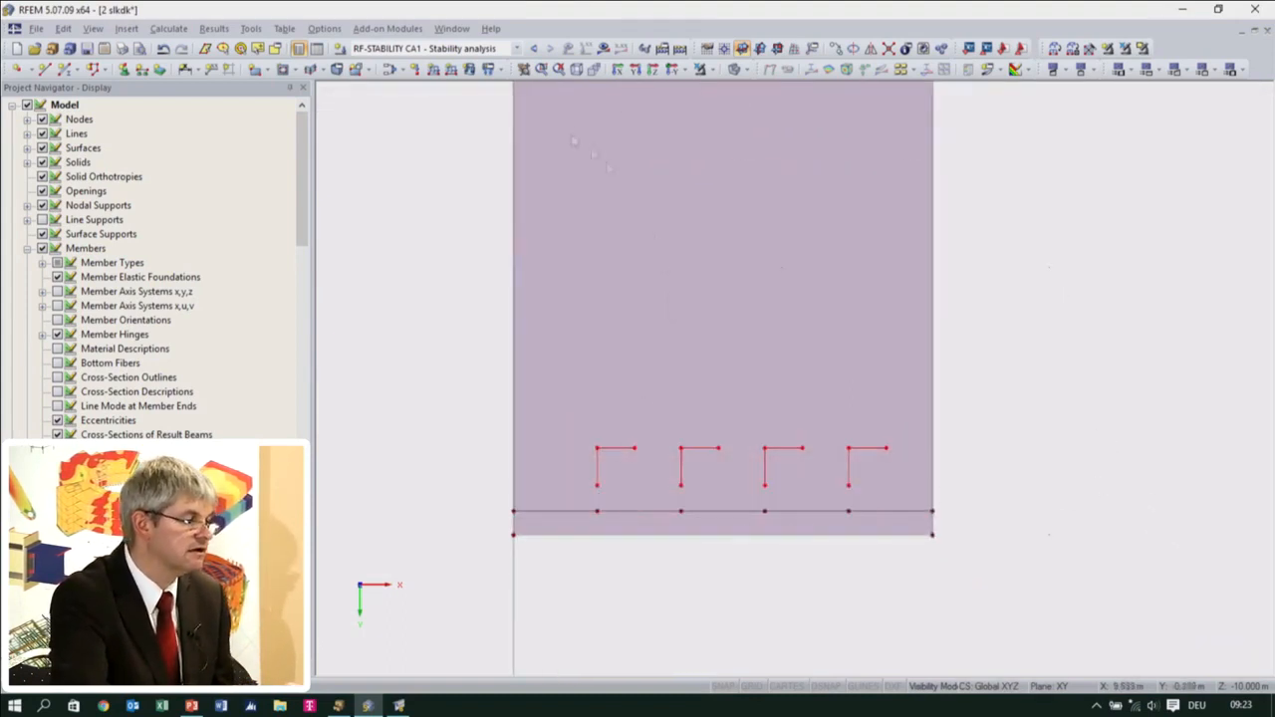
left_click(577, 70)
scroll(815, 218, "up", 4)
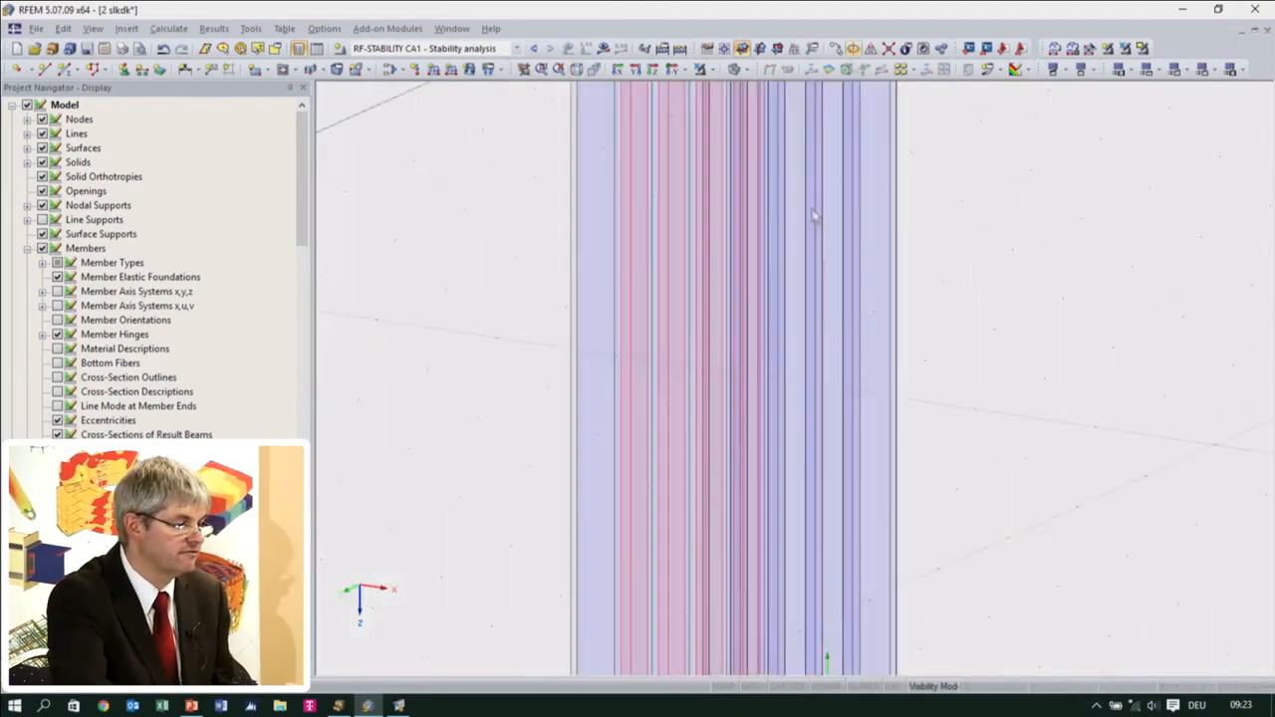
scroll(814, 217, "up", 4)
middle_click_drag(754, 151, 1115, 704)
scroll(938, 518, "up", 3)
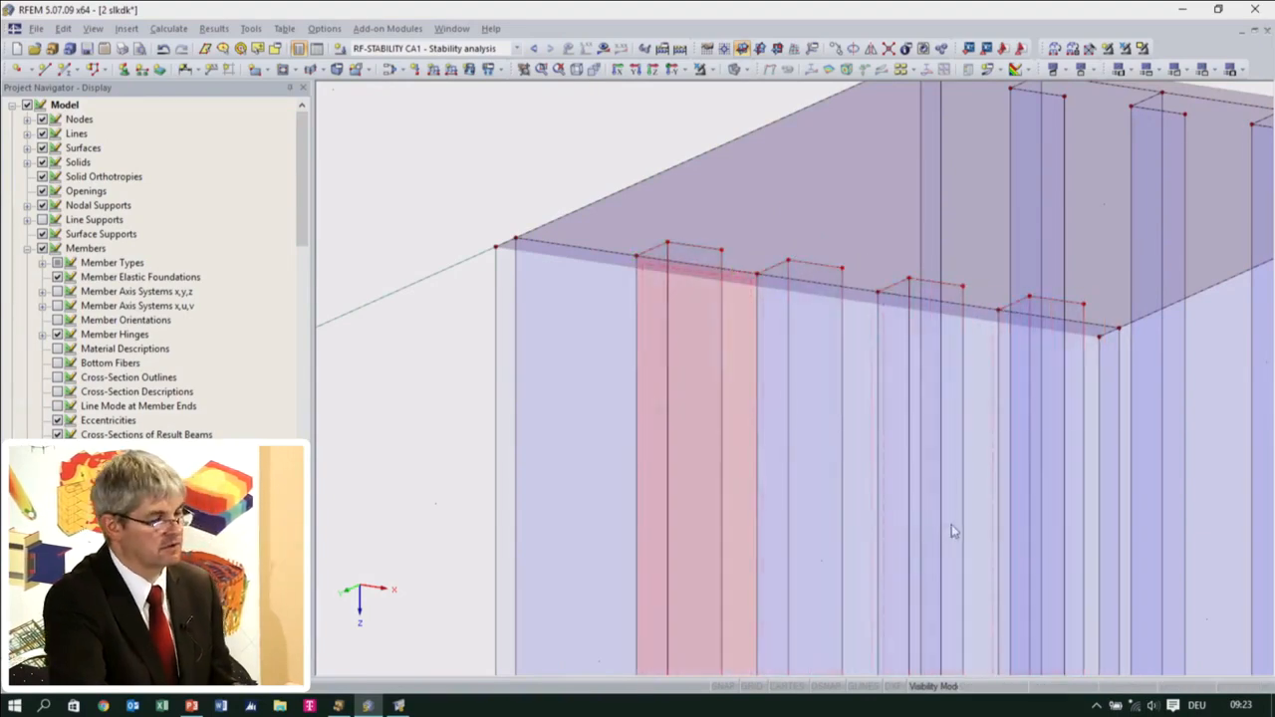
scroll(845, 385, "down", 5)
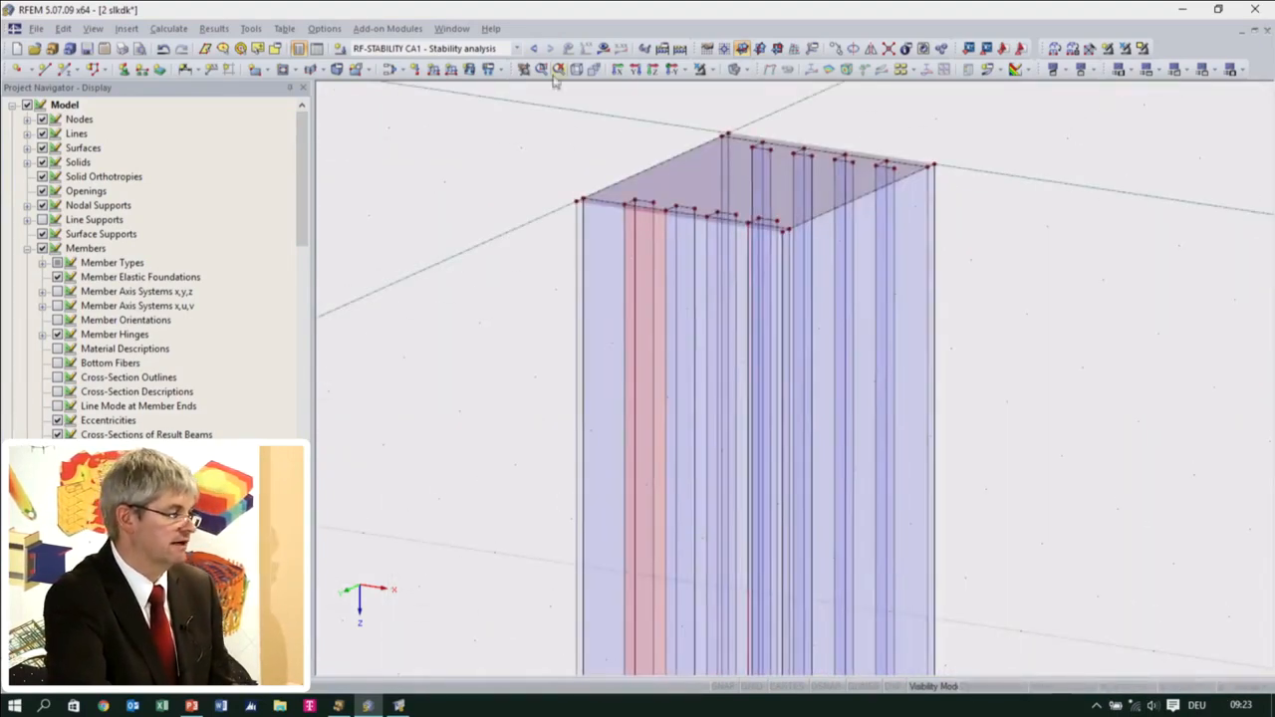
Recalculate the RF-STABILITY analysis for the stiffened column and display the first eigenvector at its base
left_click(603, 49)
left_click(608, 380)
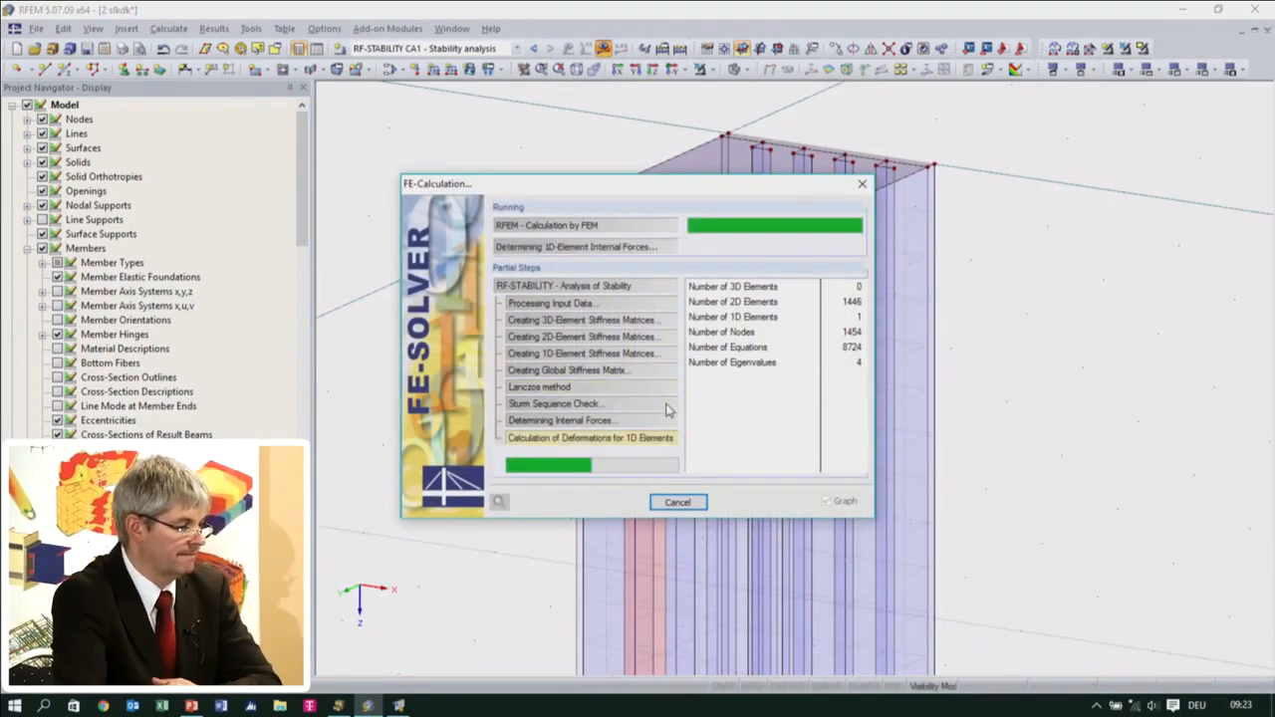
middle_click_drag(770, 496, 706, 336)
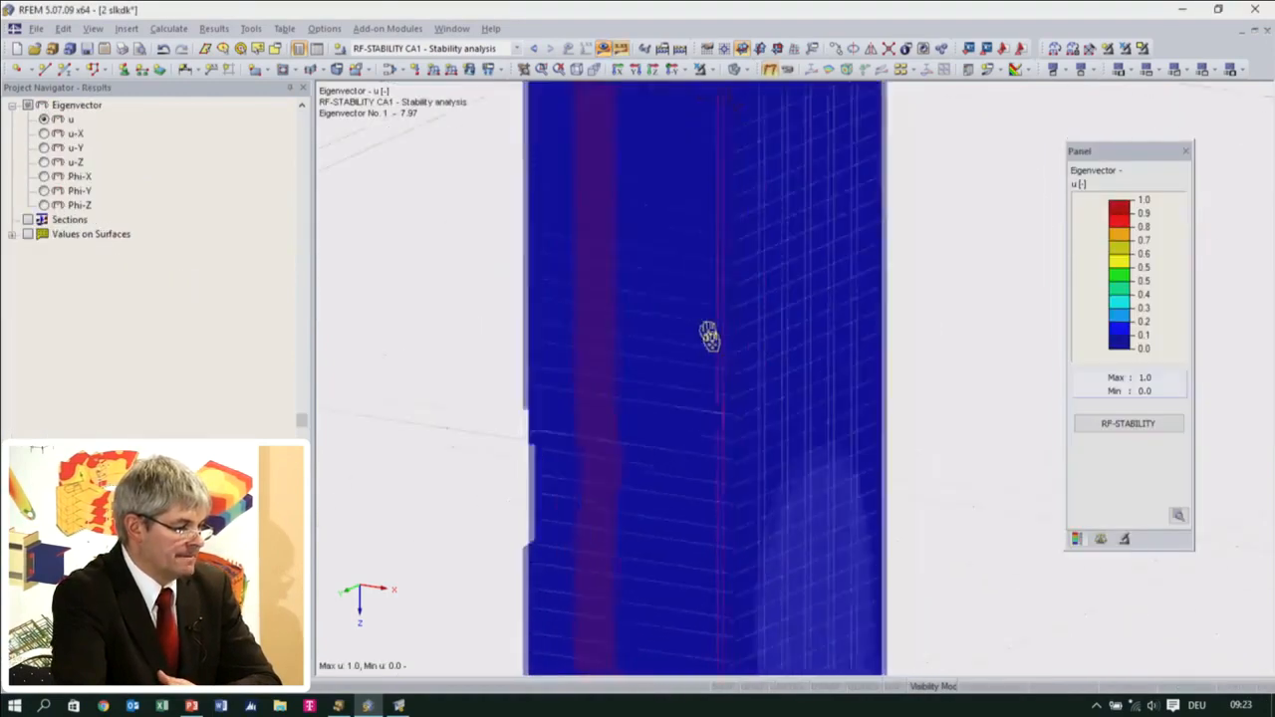
scroll(702, 337, "down", 4)
middle_click_drag(779, 470, 732, 461)
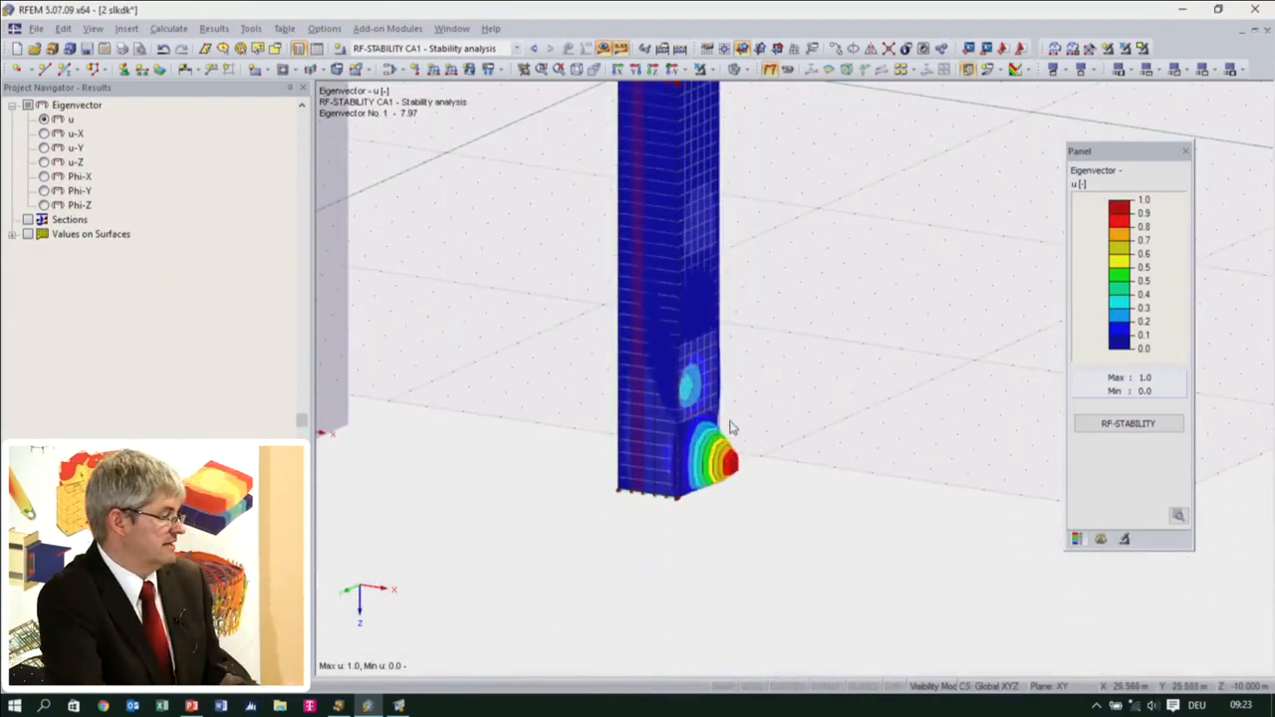
Review the critical load factors in RF-STABILITY and examine the buckled wall graphically from above and in the isometric view
left_click(1105, 426)
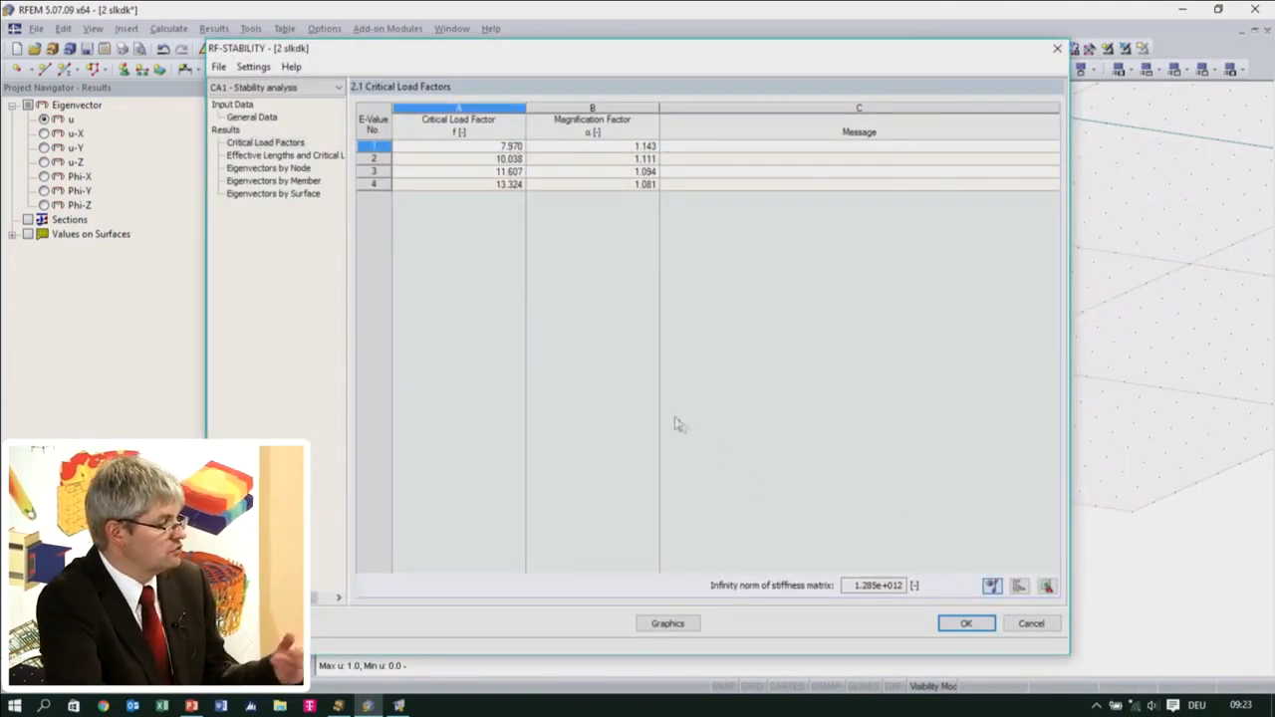
left_click(667, 623)
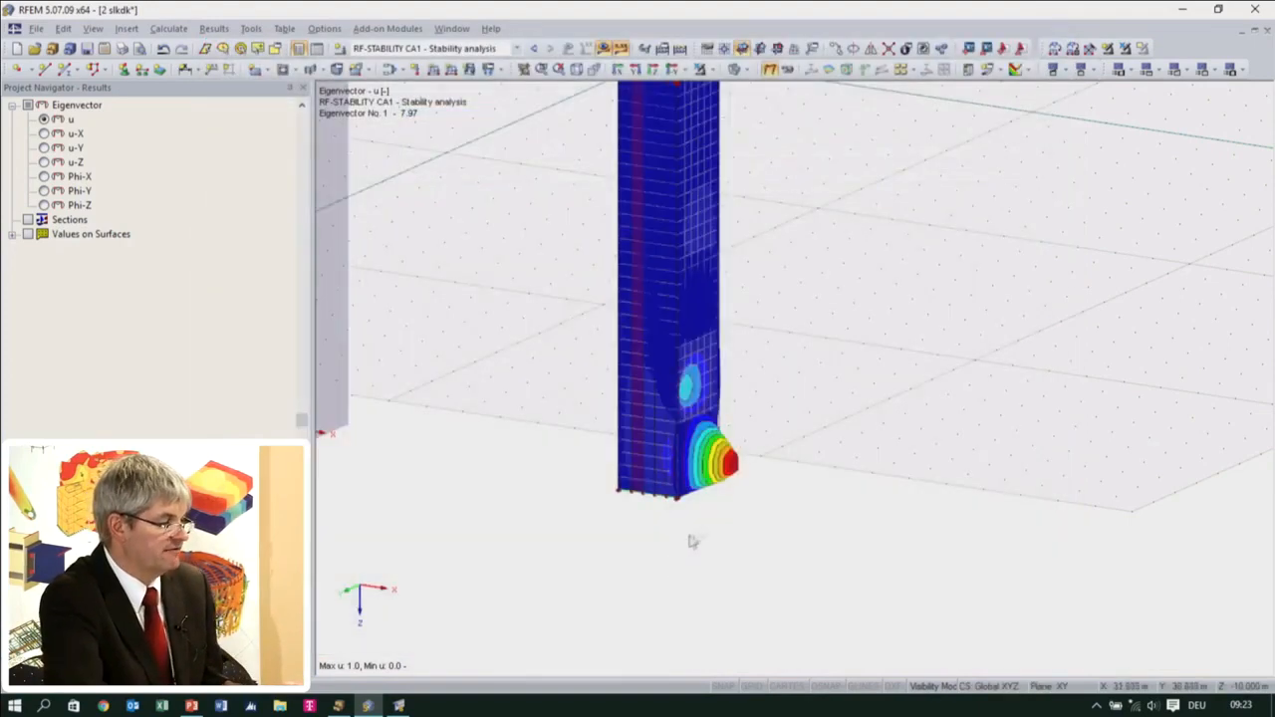
scroll(723, 425, "up", 2)
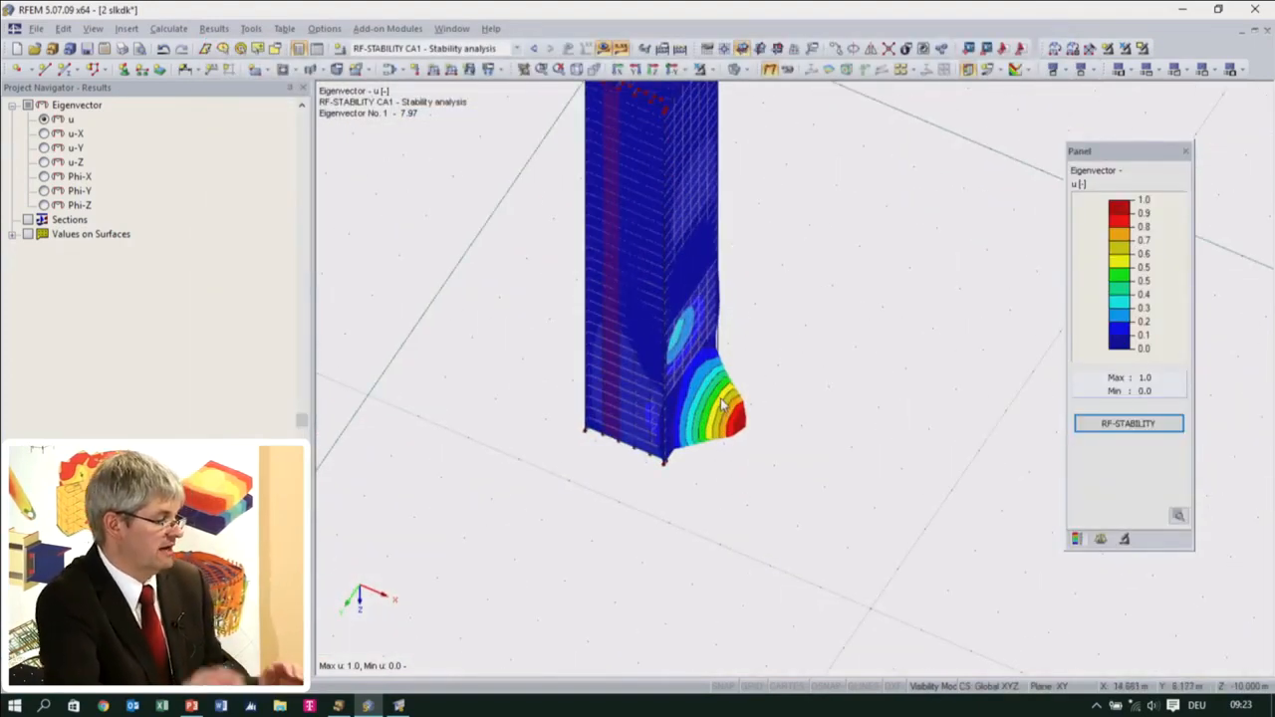
middle_click_drag(770, 459, 629, 420, "ctrl")
scroll(609, 426, "up", 2)
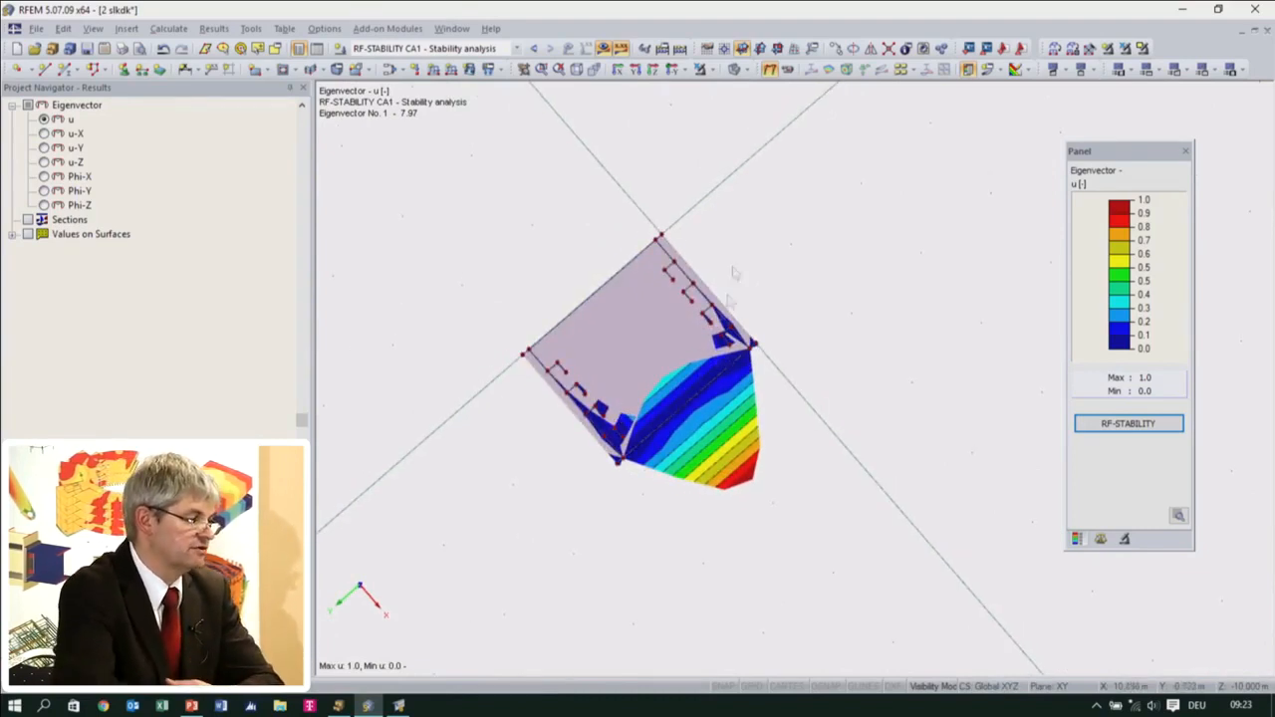
left_click(576, 69)
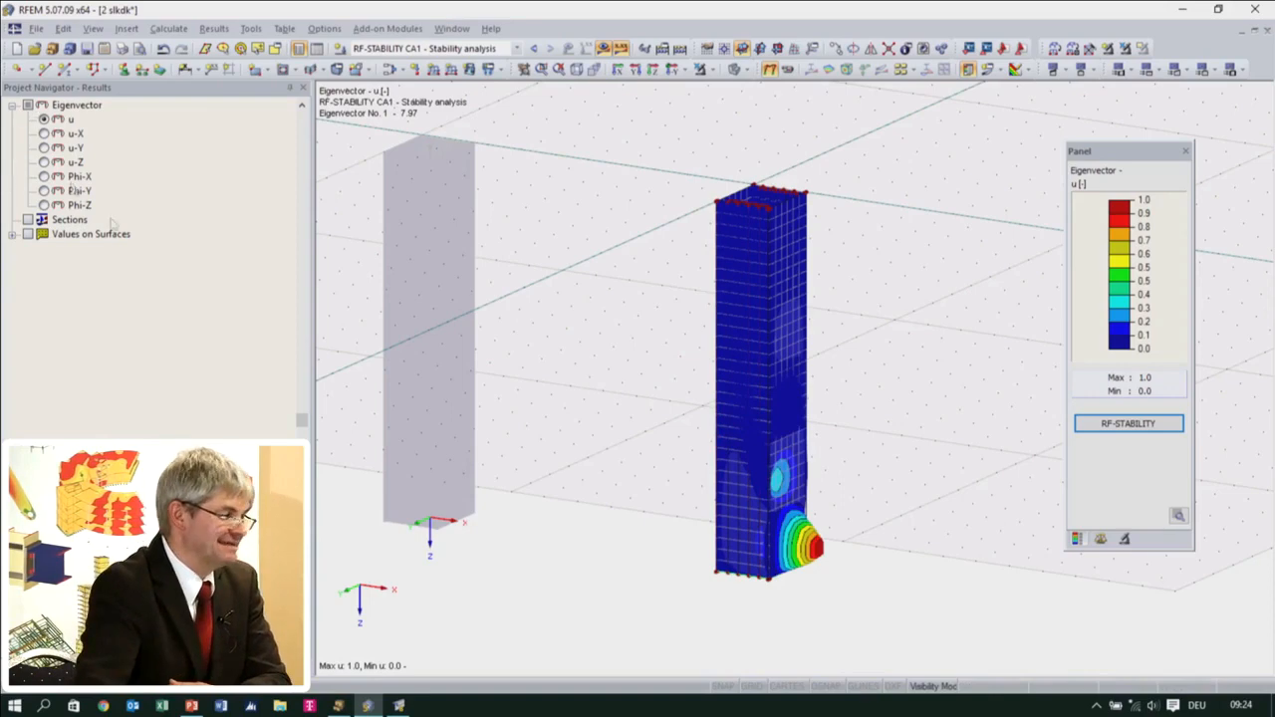
Open the Wien1 model through the Project Manager
left_click(36, 29)
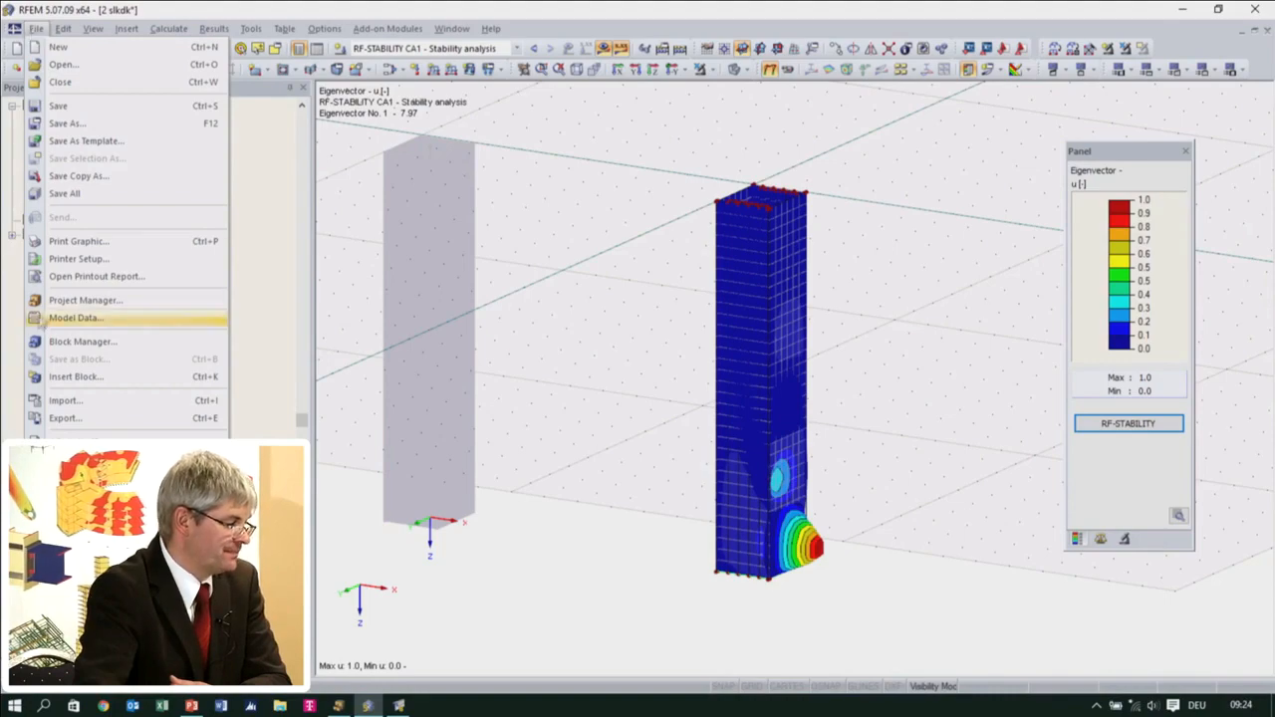
left_click(84, 300)
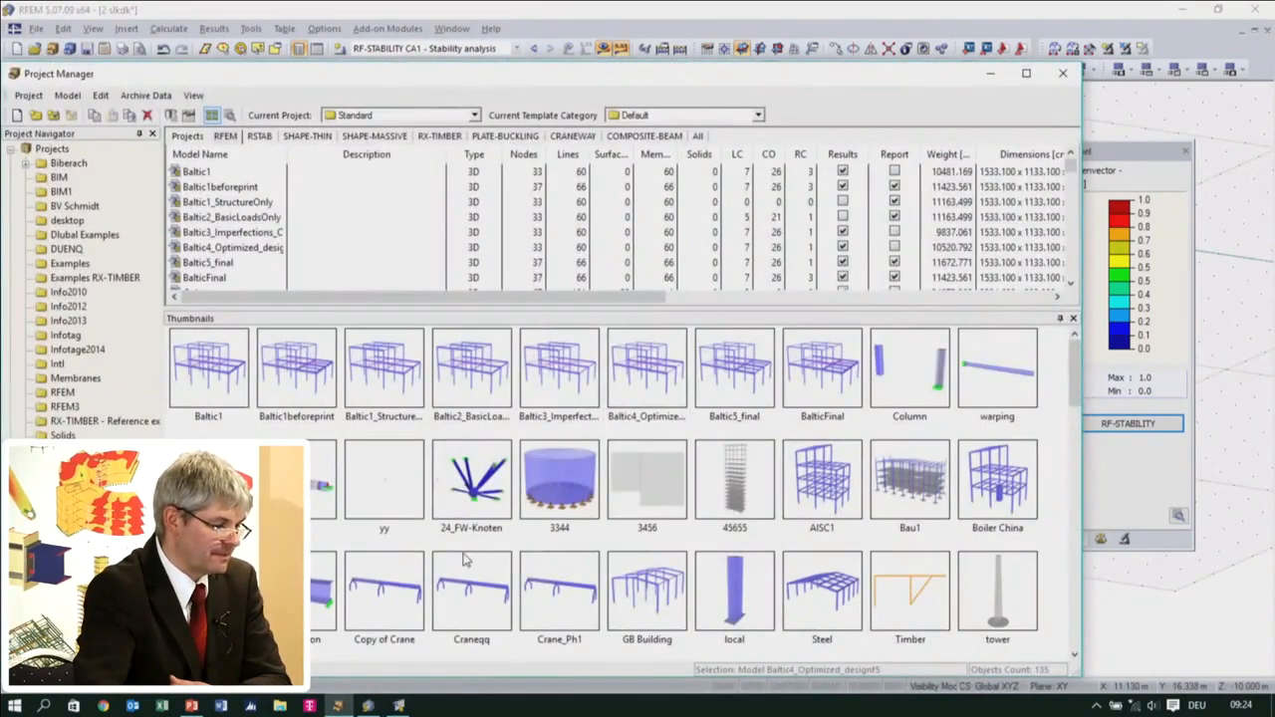
double_click(307, 500)
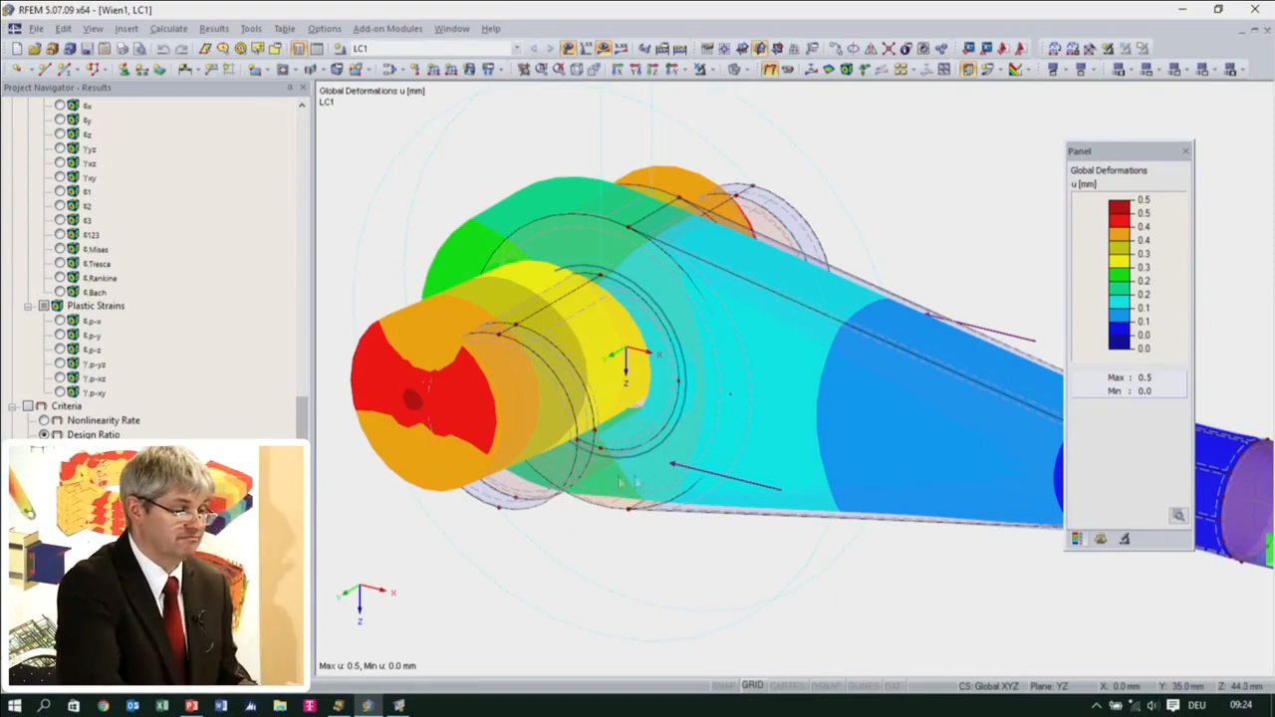
Examine the global deformations u for LC1 on the solid pin connection from the front and in perspective
middle_click_drag(691, 484, 812, 398, "ctrl")
middle_click_drag(637, 549, 844, 394)
scroll(781, 431, "up", 1)
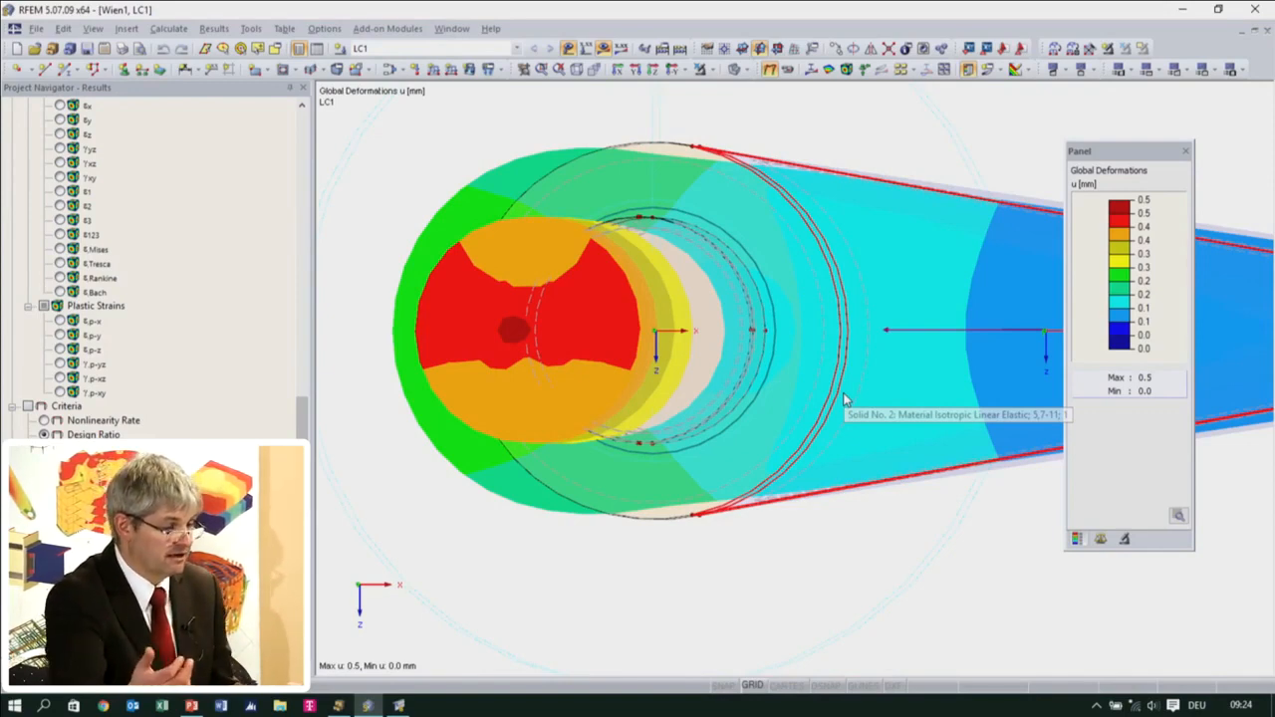
middle_click_drag(844, 399, 673, 431, "ctrl")
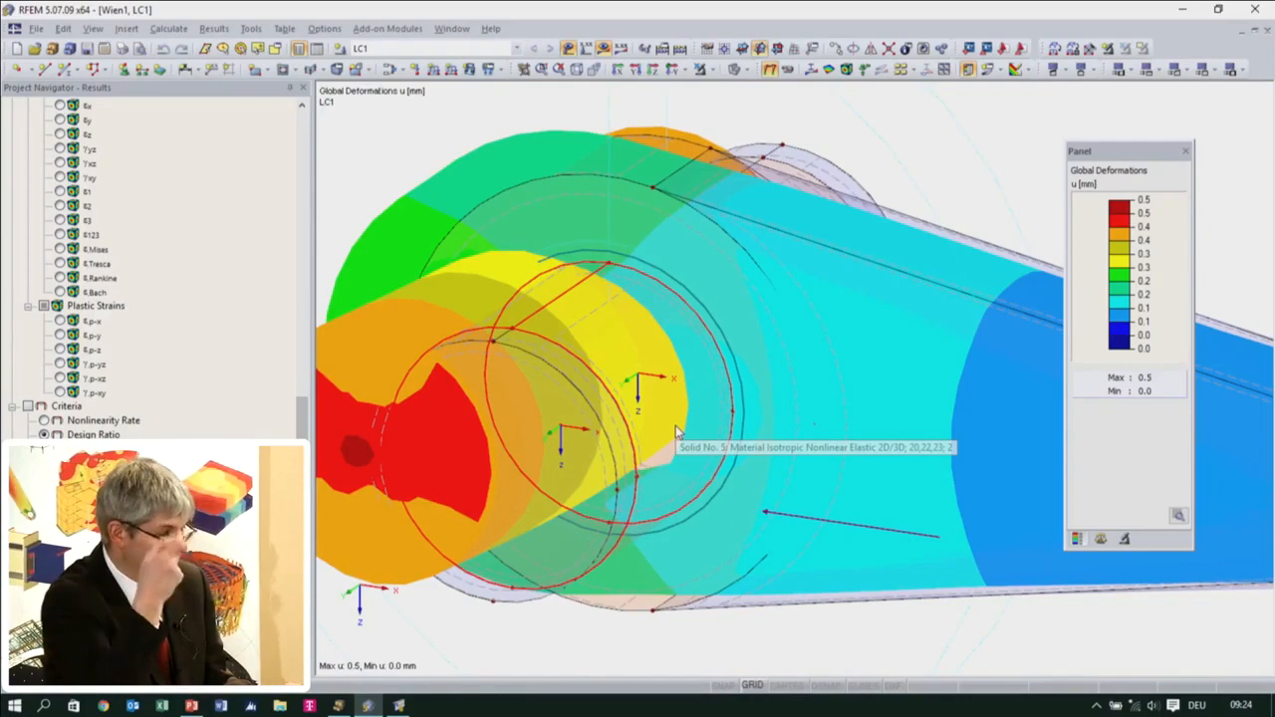
middle_click_drag(675, 430, 818, 474, "ctrl")
scroll(904, 341, "up", 1)
scroll(818, 470, "down", 3)
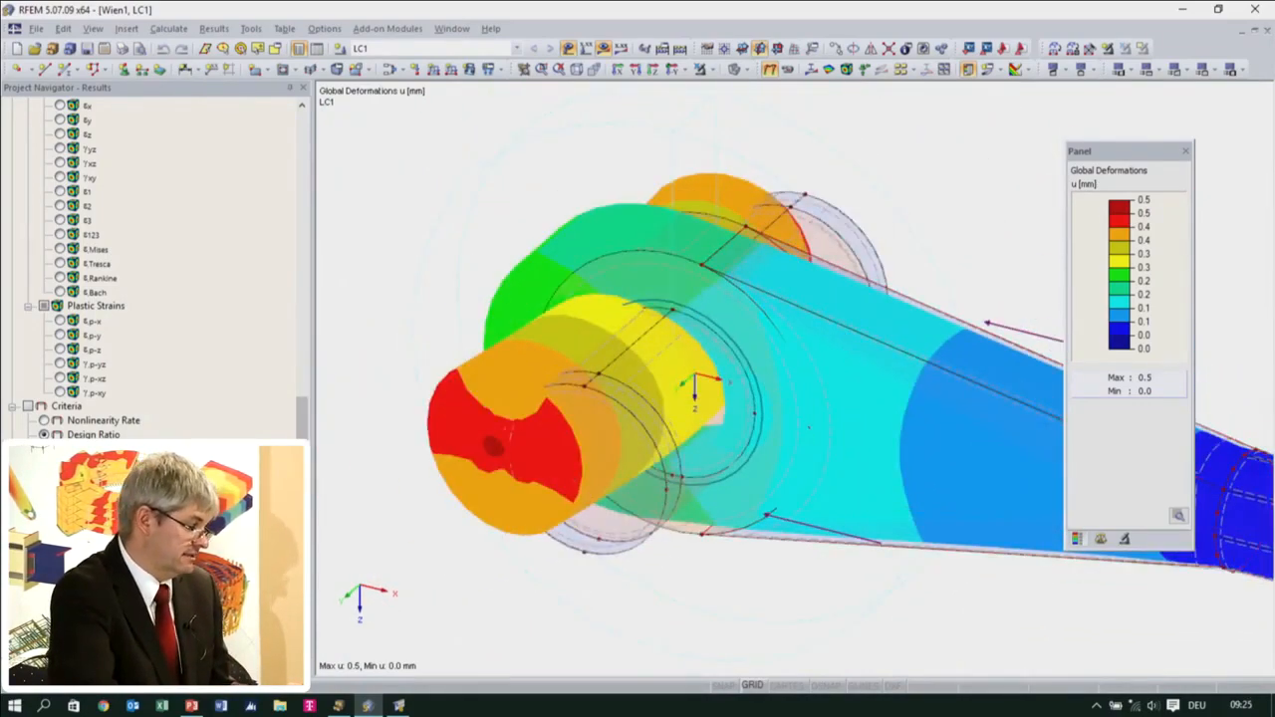
scroll(921, 343, "down", 4)
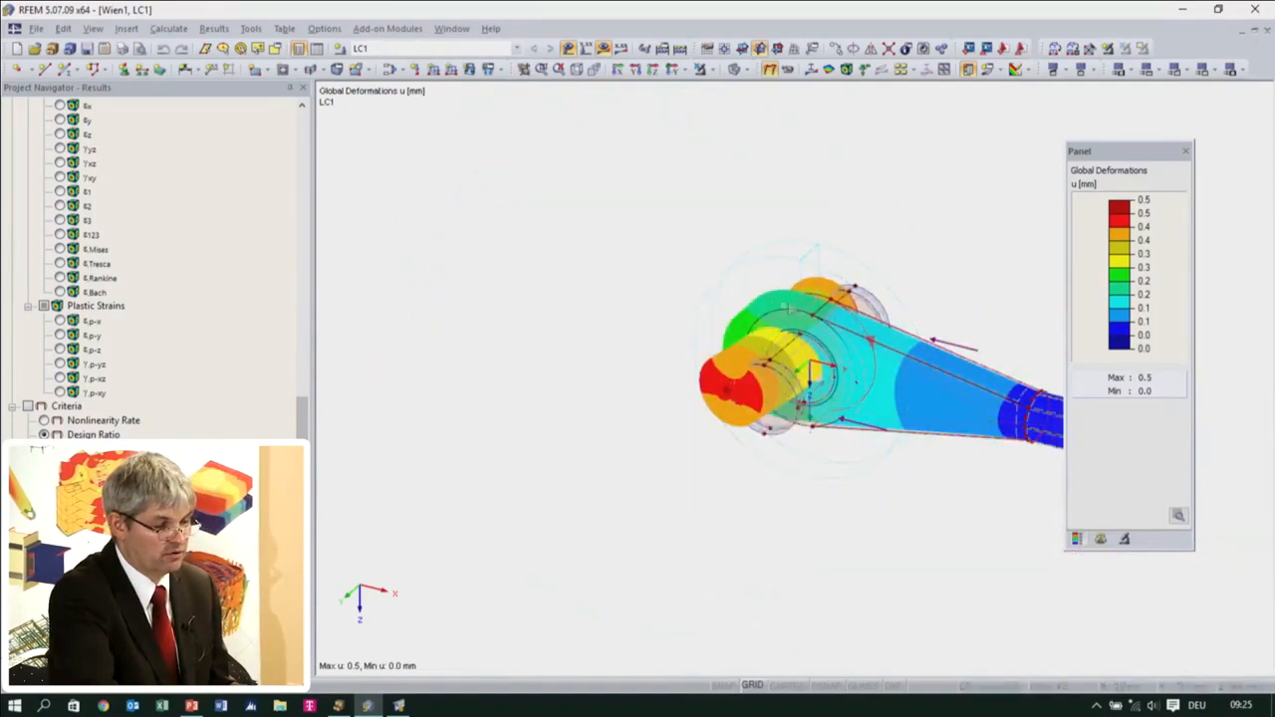
Inspect the general settings of the tapered solid and leave them unmodified
scroll(904, 379, "up", 3)
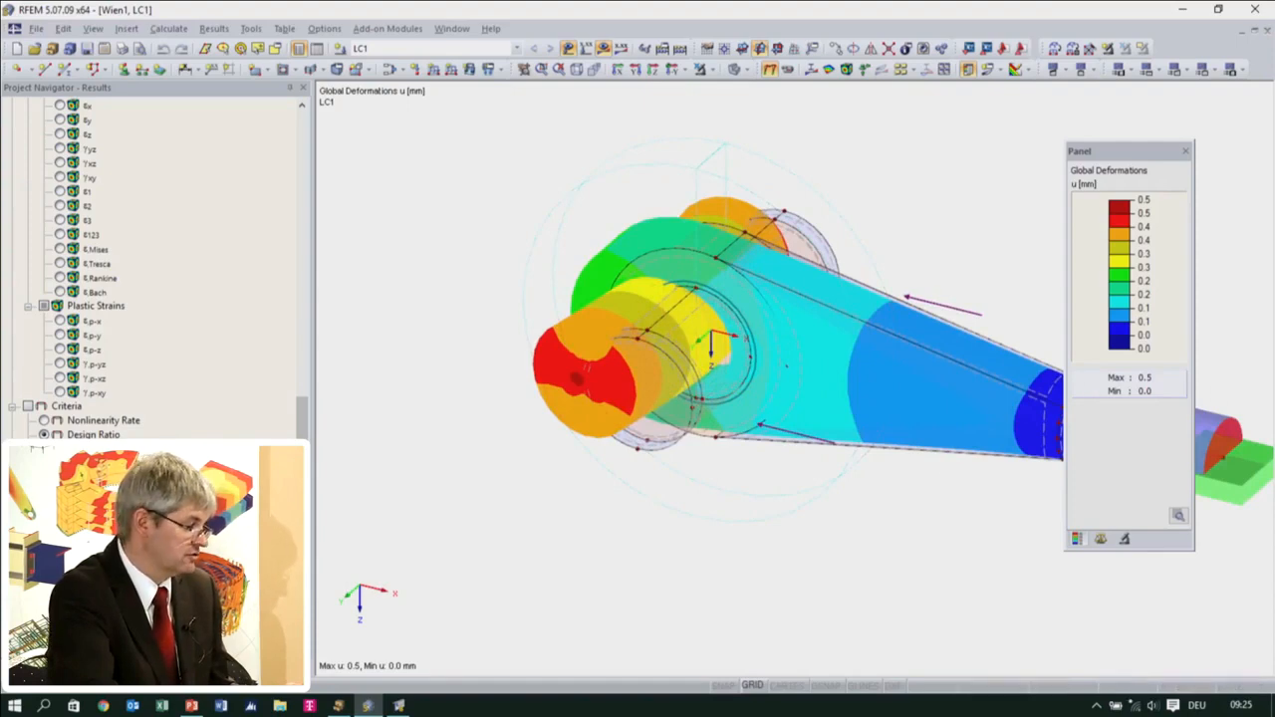
double_click(884, 370)
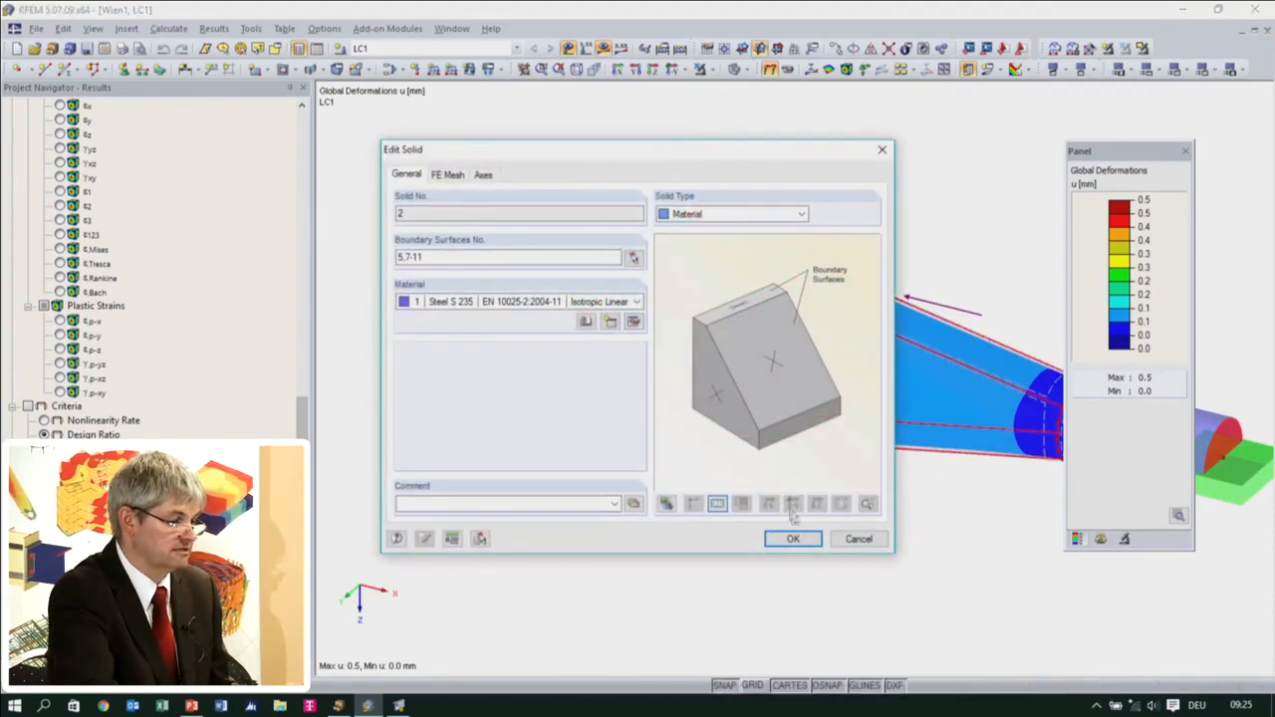
left_click(854, 539)
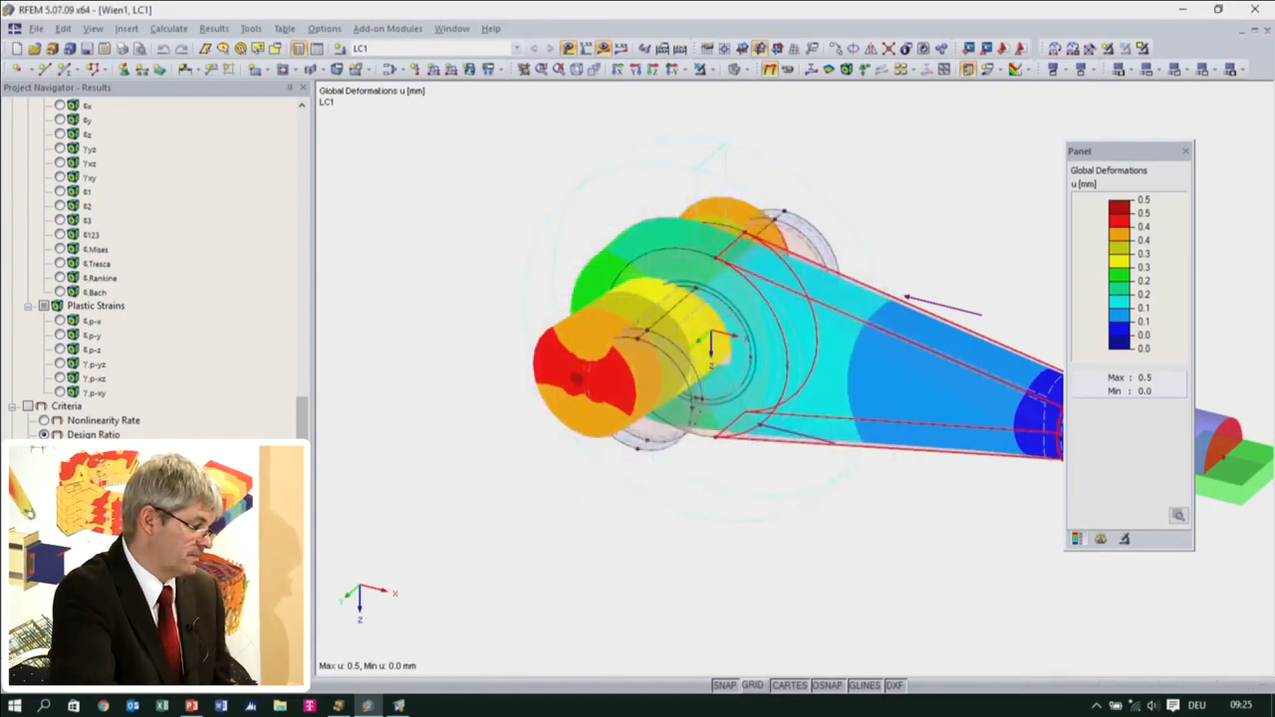
Examine the deformed pin and the gap in the eye up close, from the front and at an angle
middle_click_drag(653, 404, 863, 222, "ctrl")
scroll(687, 368, "up", 2)
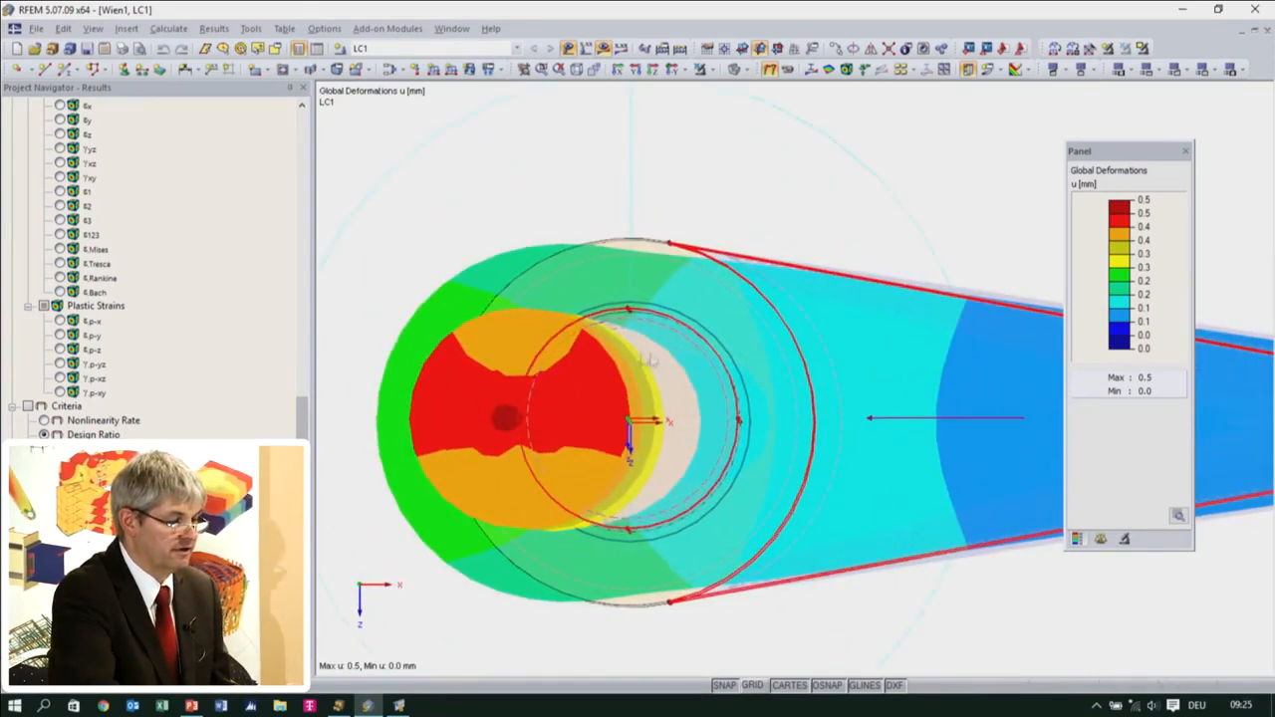
middle_click_drag(628, 397, 526, 525, "ctrl")
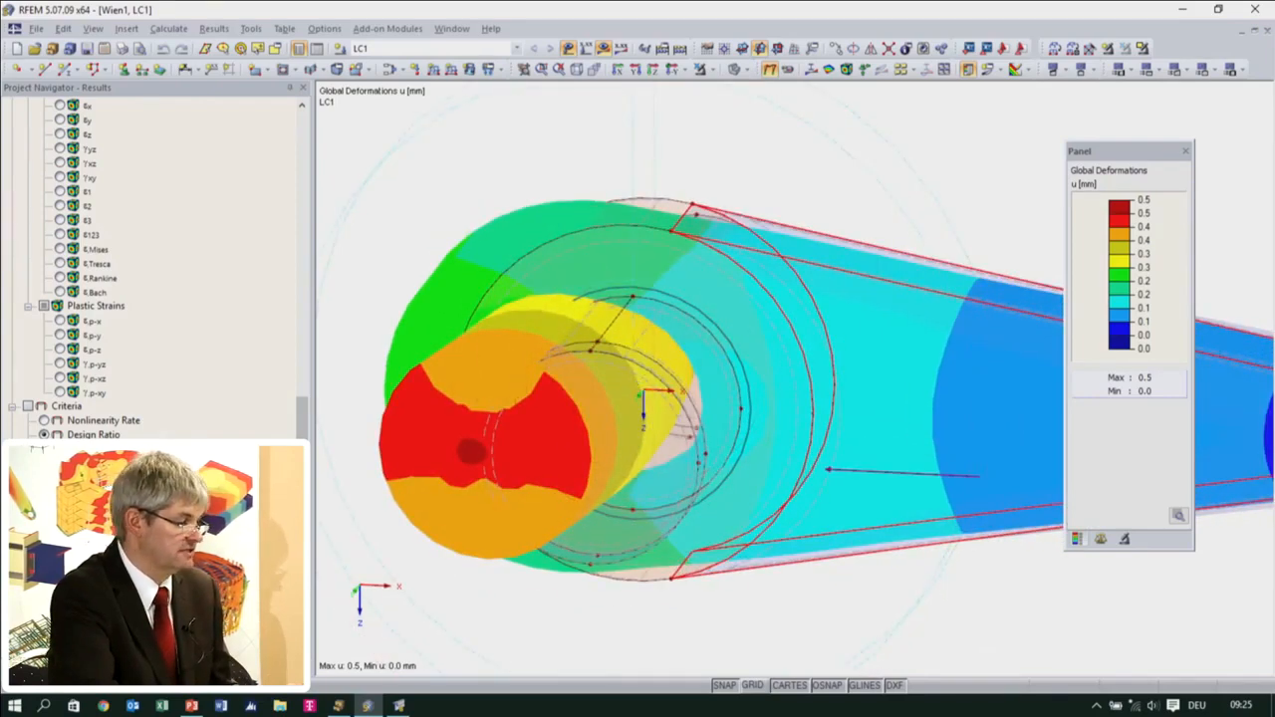
Limit the deformation display to the Auge and Bolzen visibilities of Gruppe 1 and examine the contact zone from the front
left_click(193, 669)
left_click(61, 418)
left_click(62, 419)
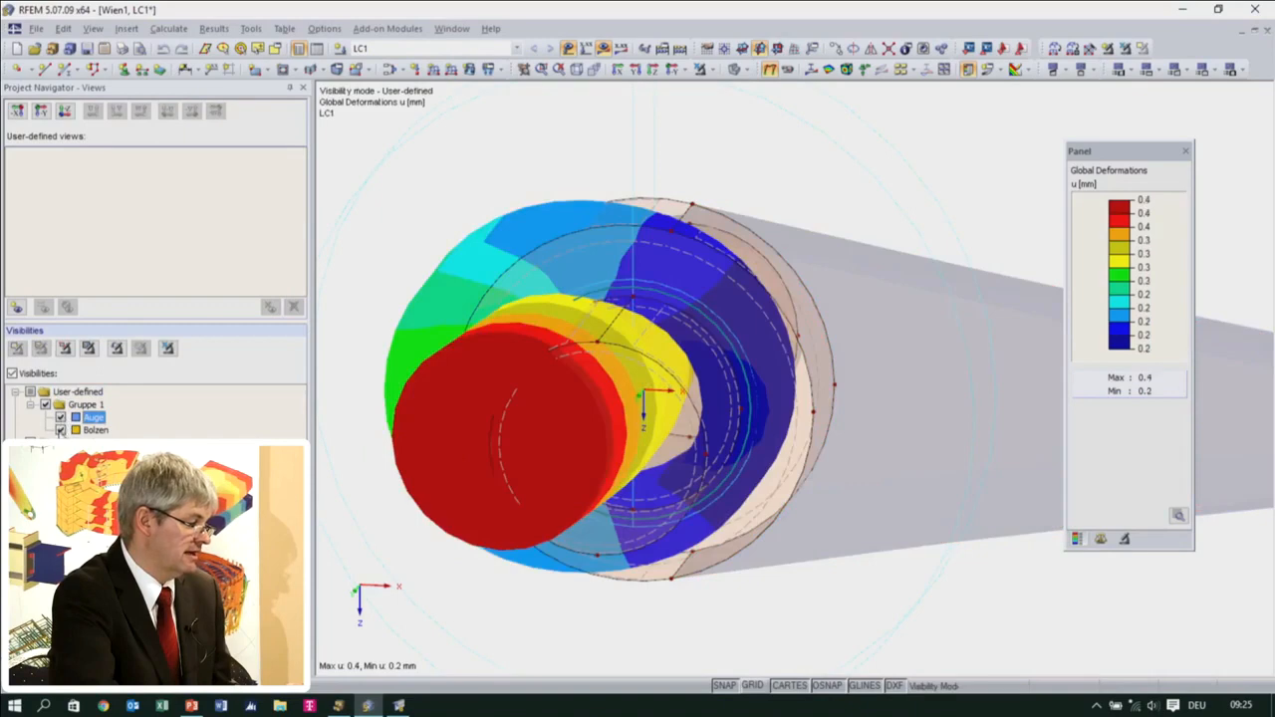
left_click(61, 430)
left_click(61, 430)
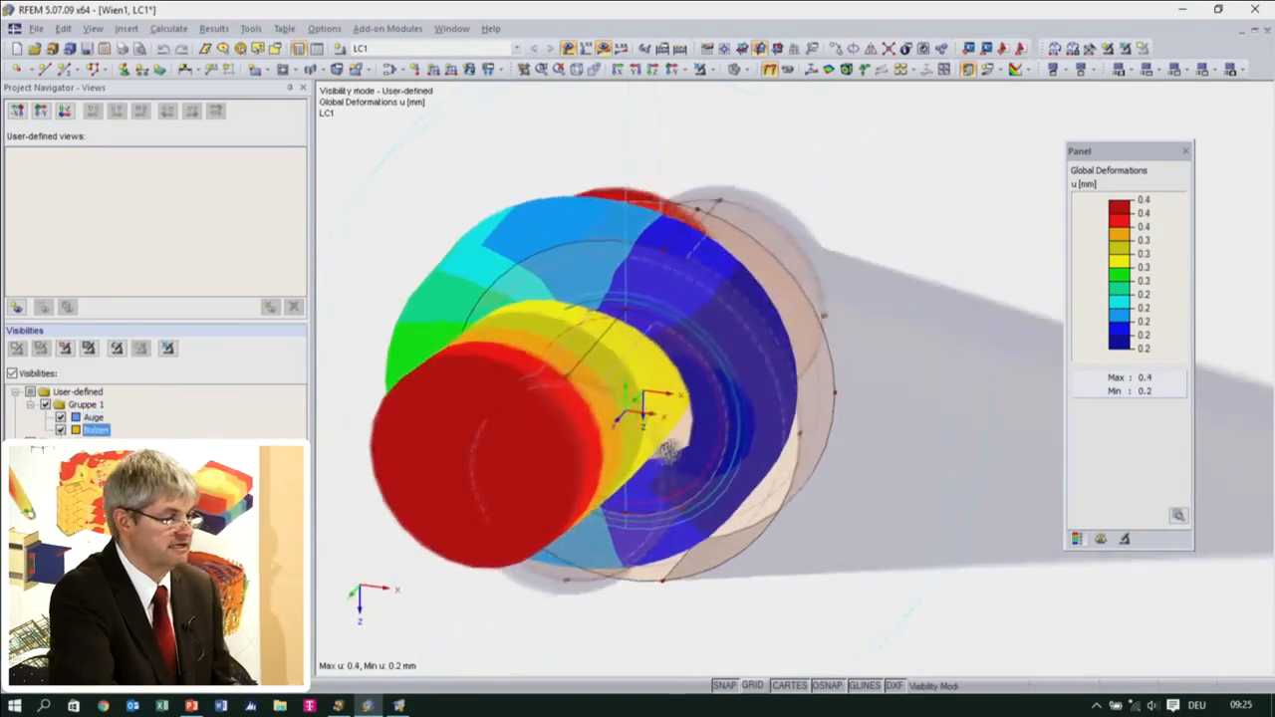
middle_click_drag(853, 298, 839, 305, "ctrl")
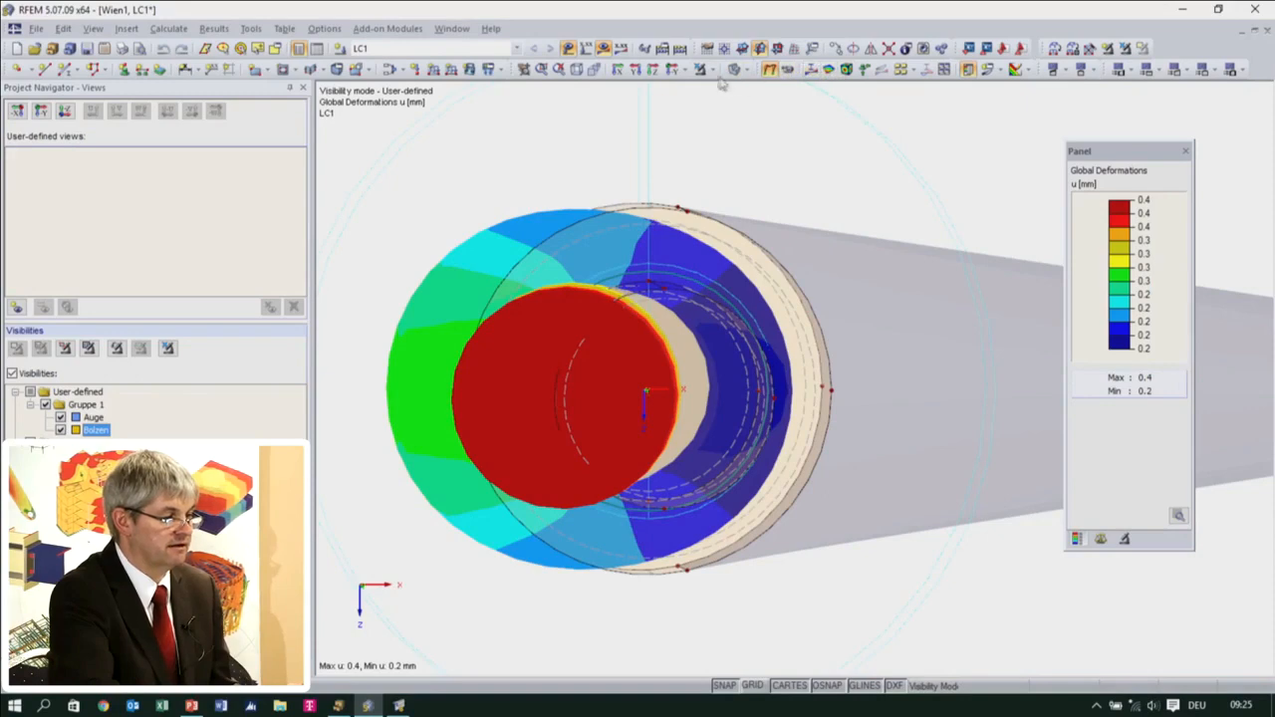
Show the surrounding model as a wireframe and examine the deformed eye and pin from the front and in perspective
left_click(735, 70)
middle_click_drag(628, 403, 660, 427, "ctrl")
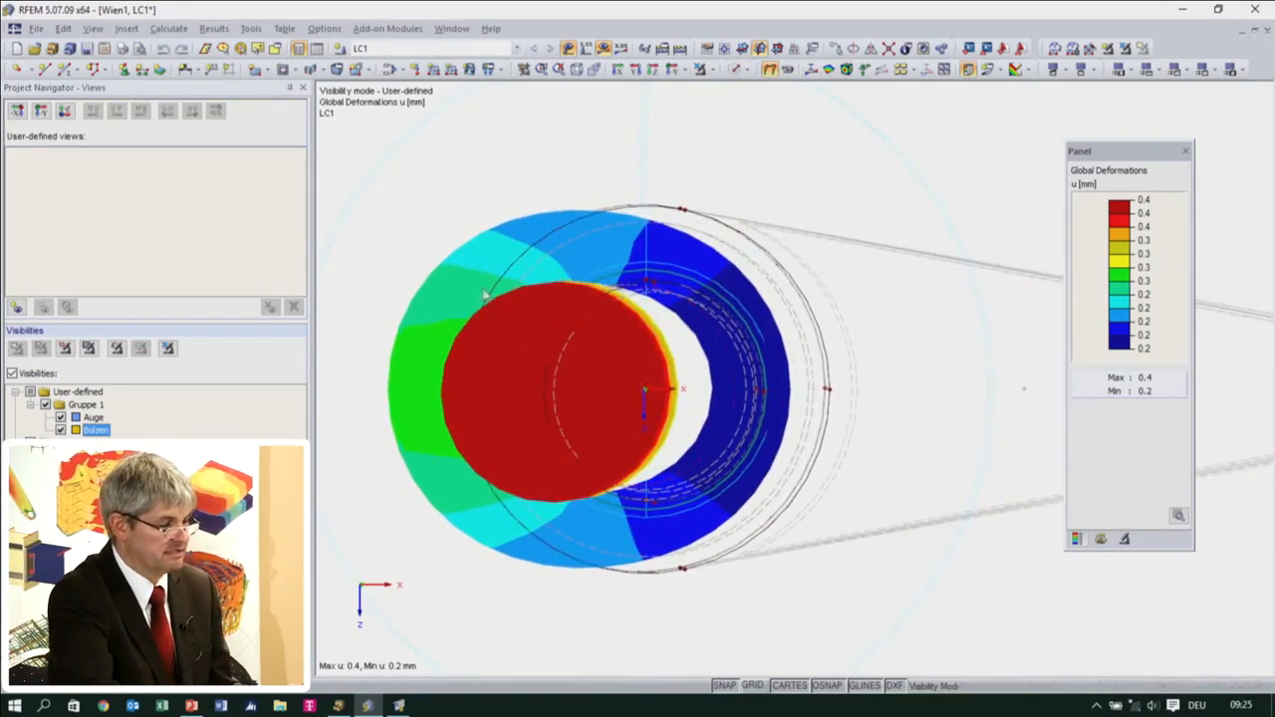
middle_click_drag(560, 371, 584, 176, "ctrl")
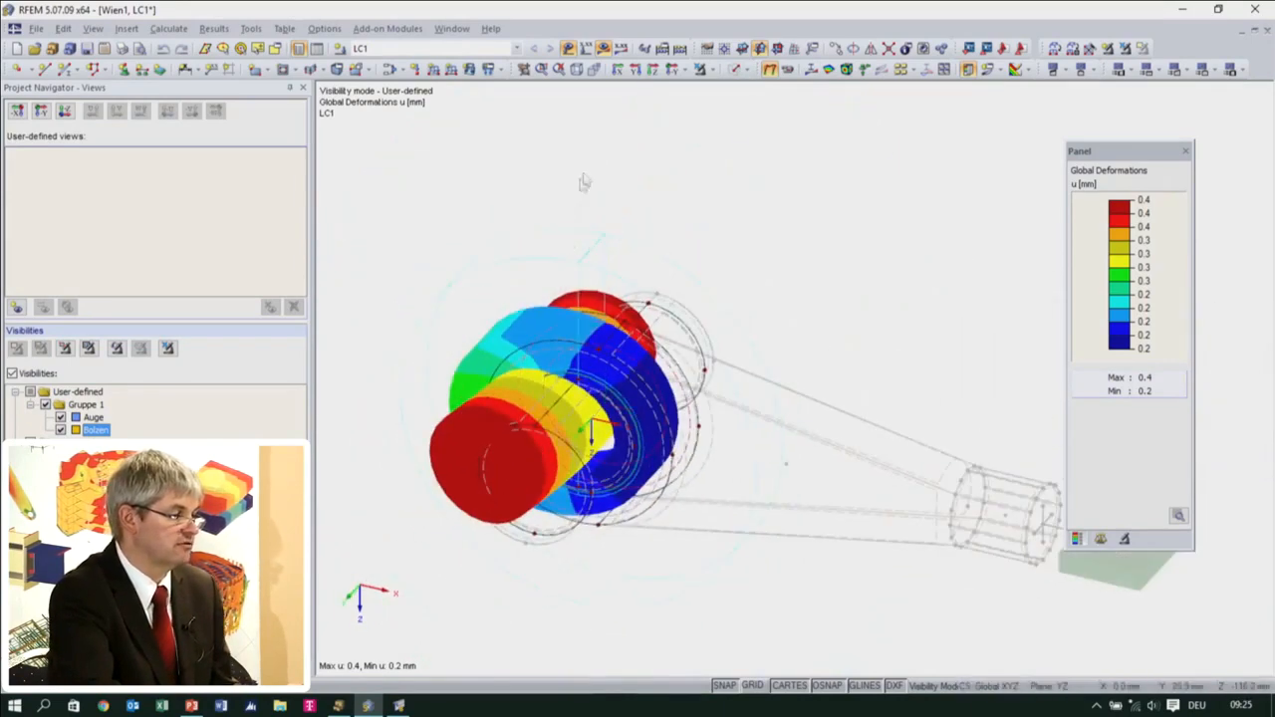
Turn off the user-defined visibility mode and view the deformations of the whole connection
left_click(702, 71)
middle_click_drag(661, 506, 634, 551, "ctrl")
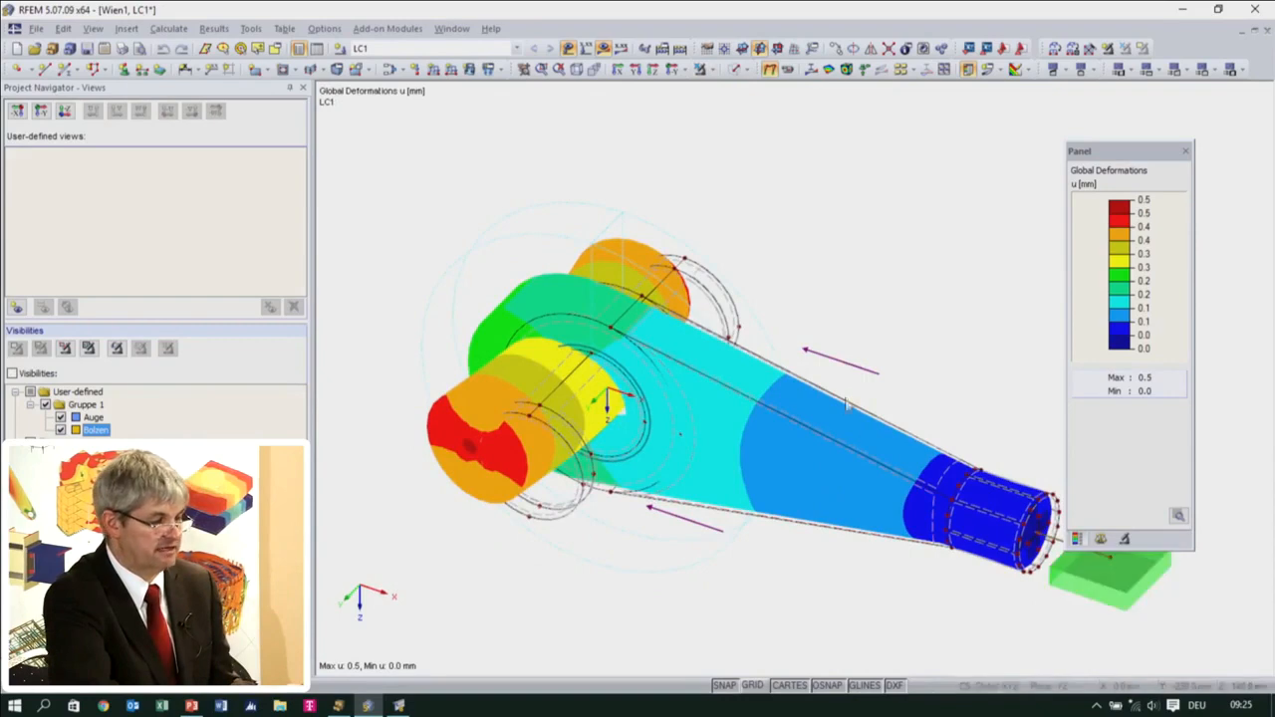
middle_click_drag(745, 528, 678, 472, "ctrl")
Delete the surface release on surface 3 for solids 4,5,7, including the existing results and FE mesh
scroll(658, 440, "up", 2)
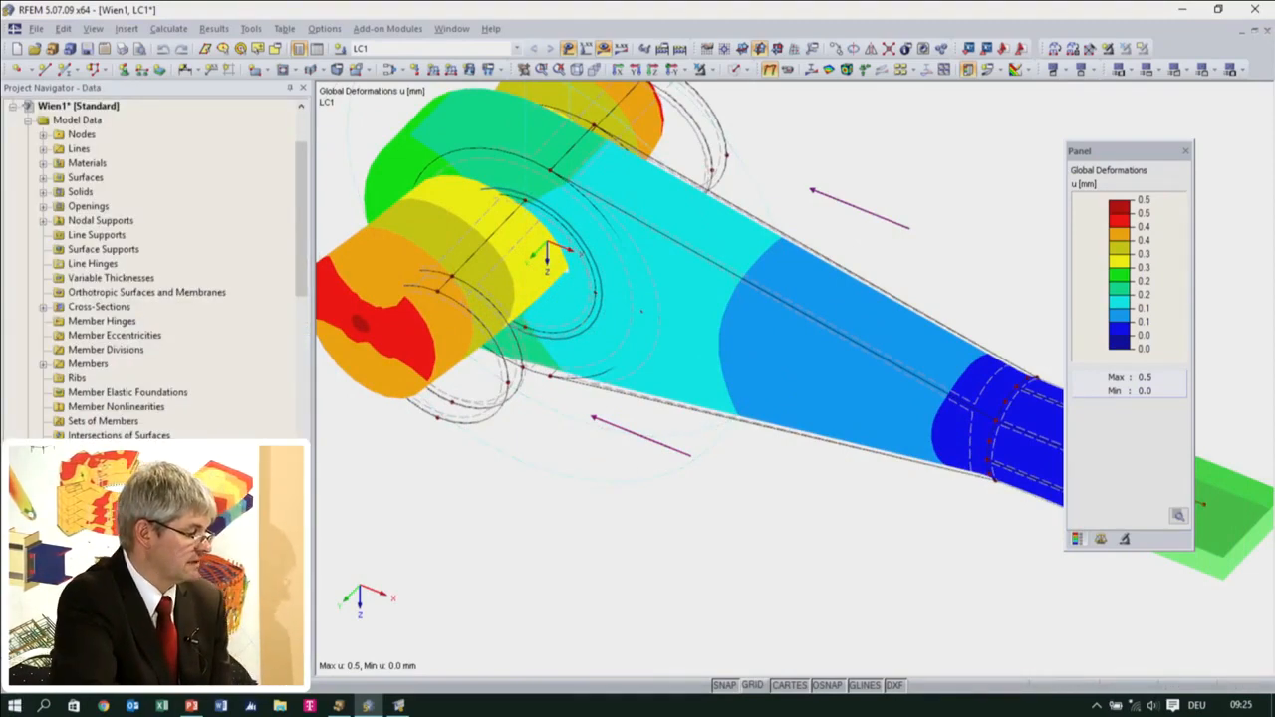
scroll(155, 269, "down", 3)
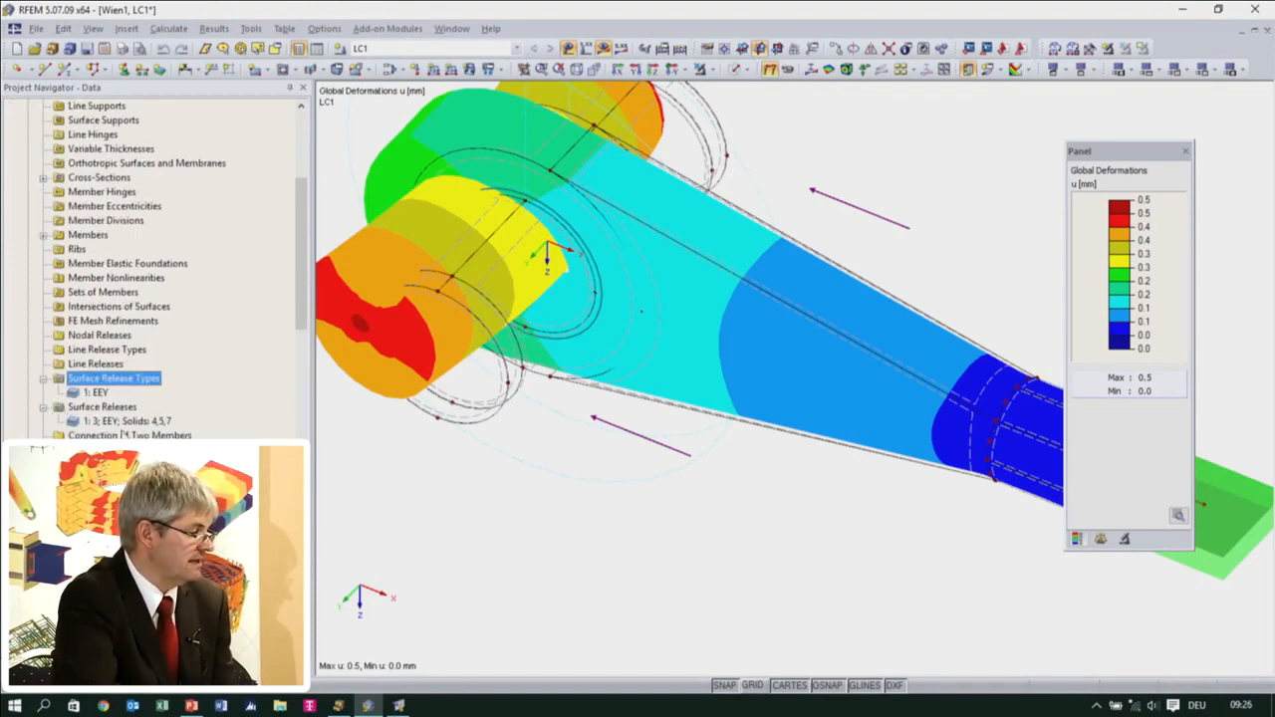
left_click(122, 425)
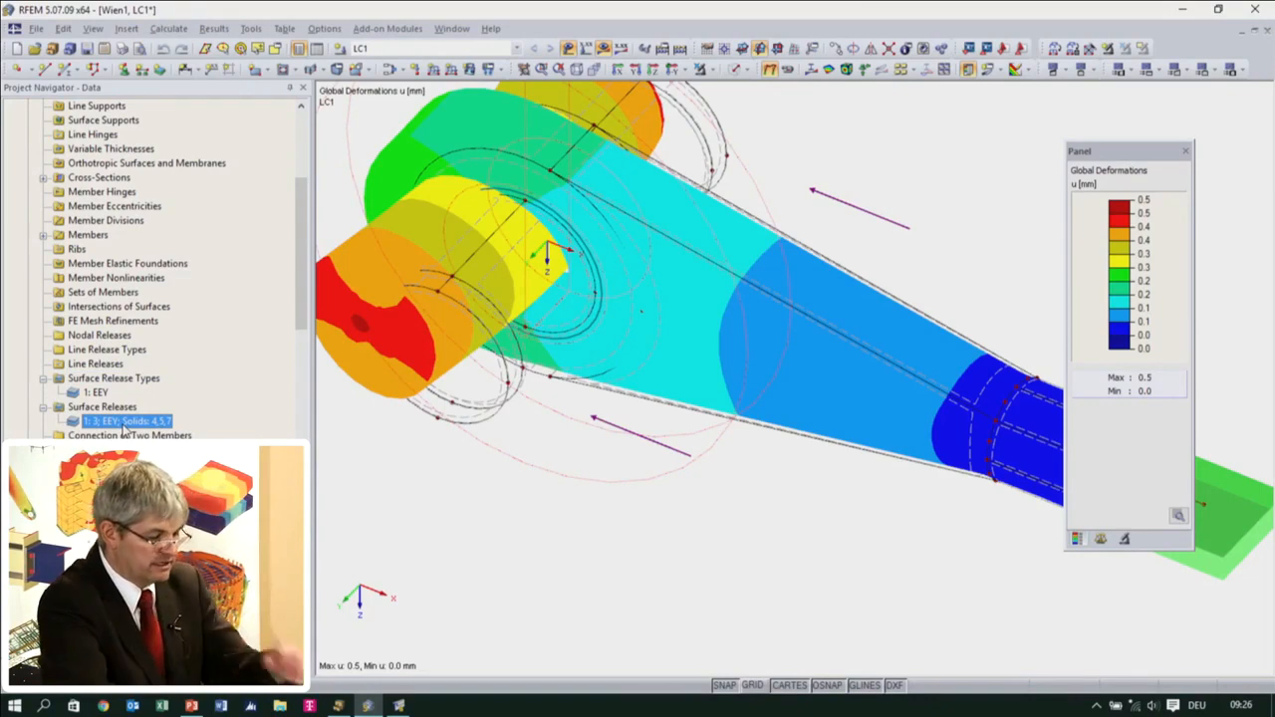
key("Delete")
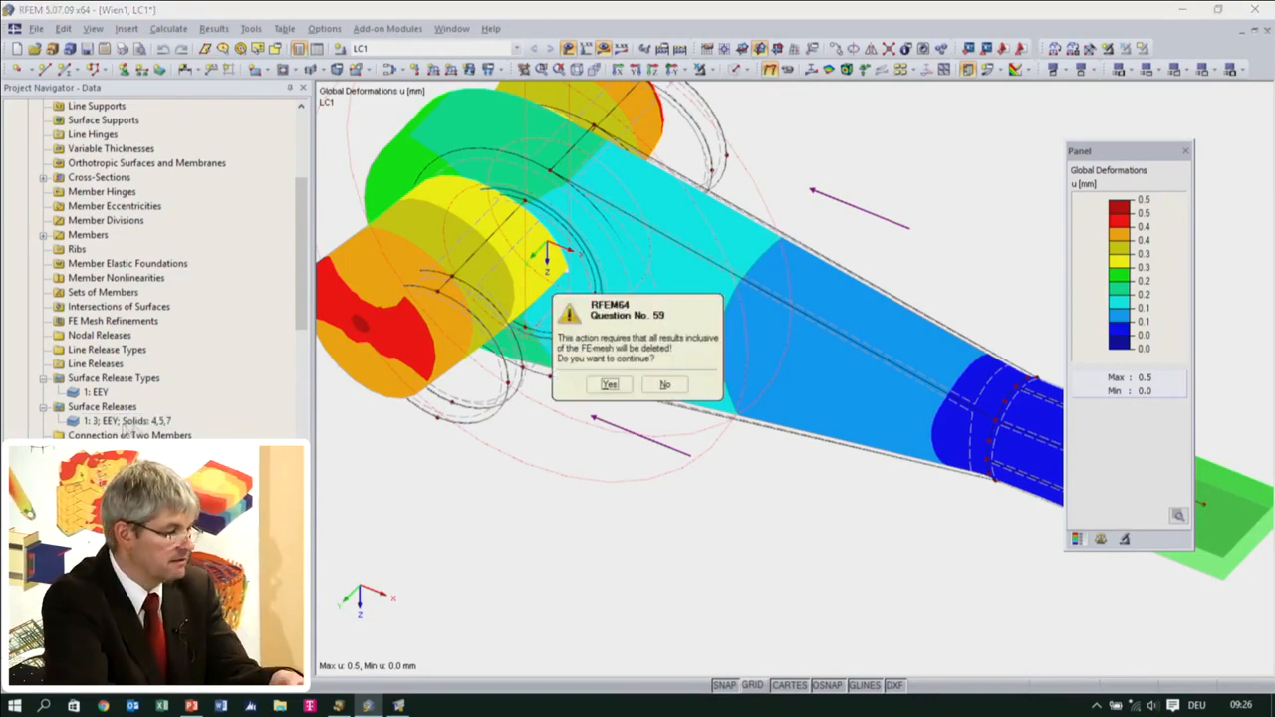
left_click(612, 384)
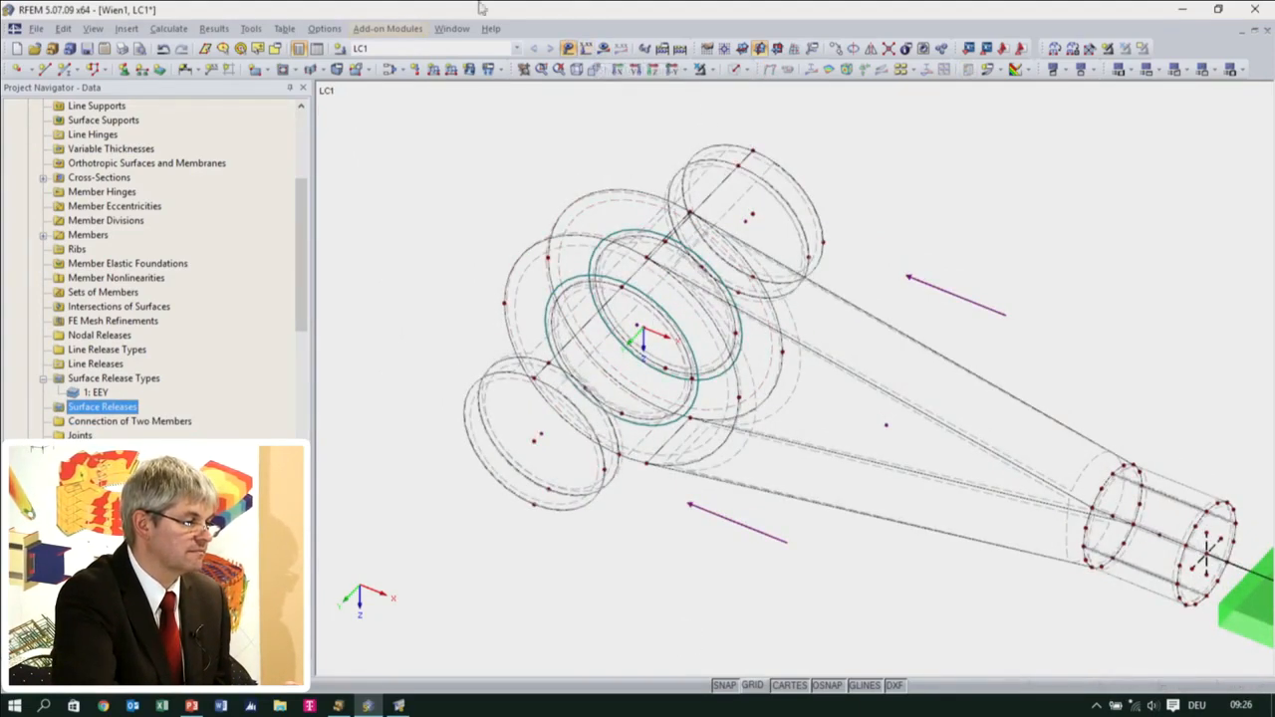
Recalculate LC1 and view its global deformations with only the user-defined Auge and Bolzen visibilities shown
left_click(603, 48)
left_click(610, 379)
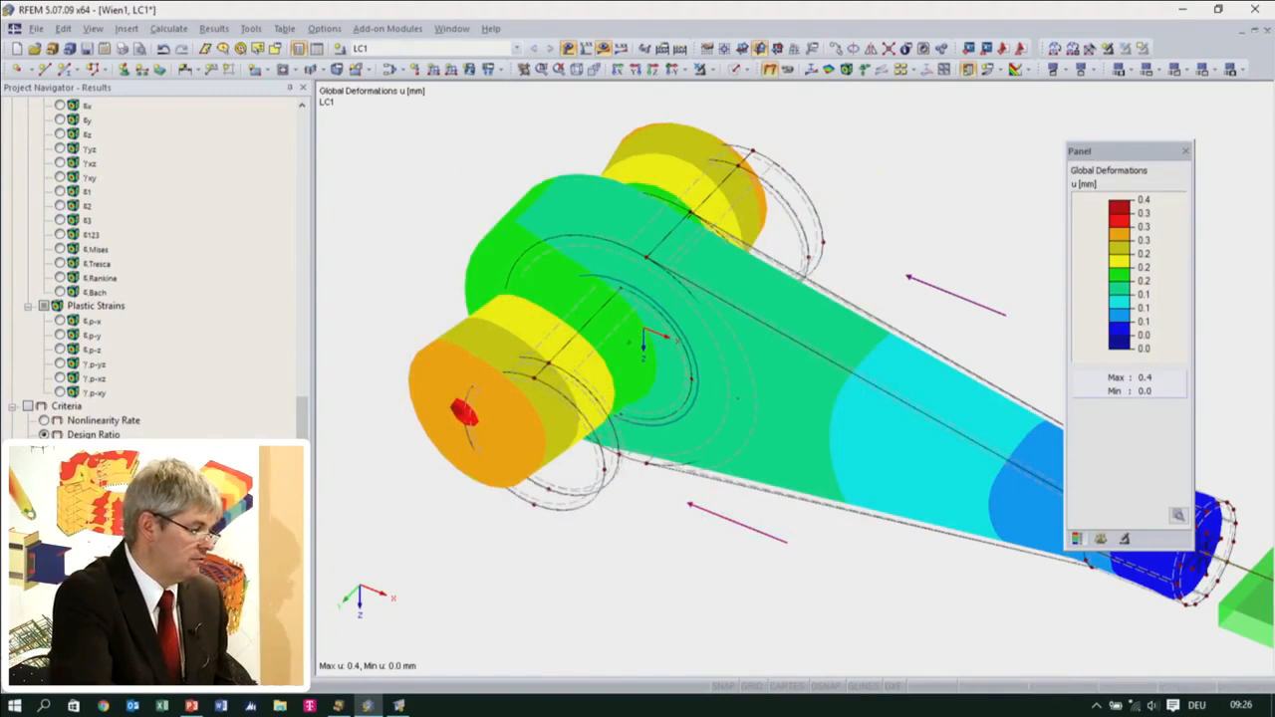
left_click(192, 670)
left_click(12, 373)
left_click(636, 69)
middle_click_drag(768, 211, 770, 167, "ctrl")
middle_click_drag(644, 354, 594, 428, "ctrl")
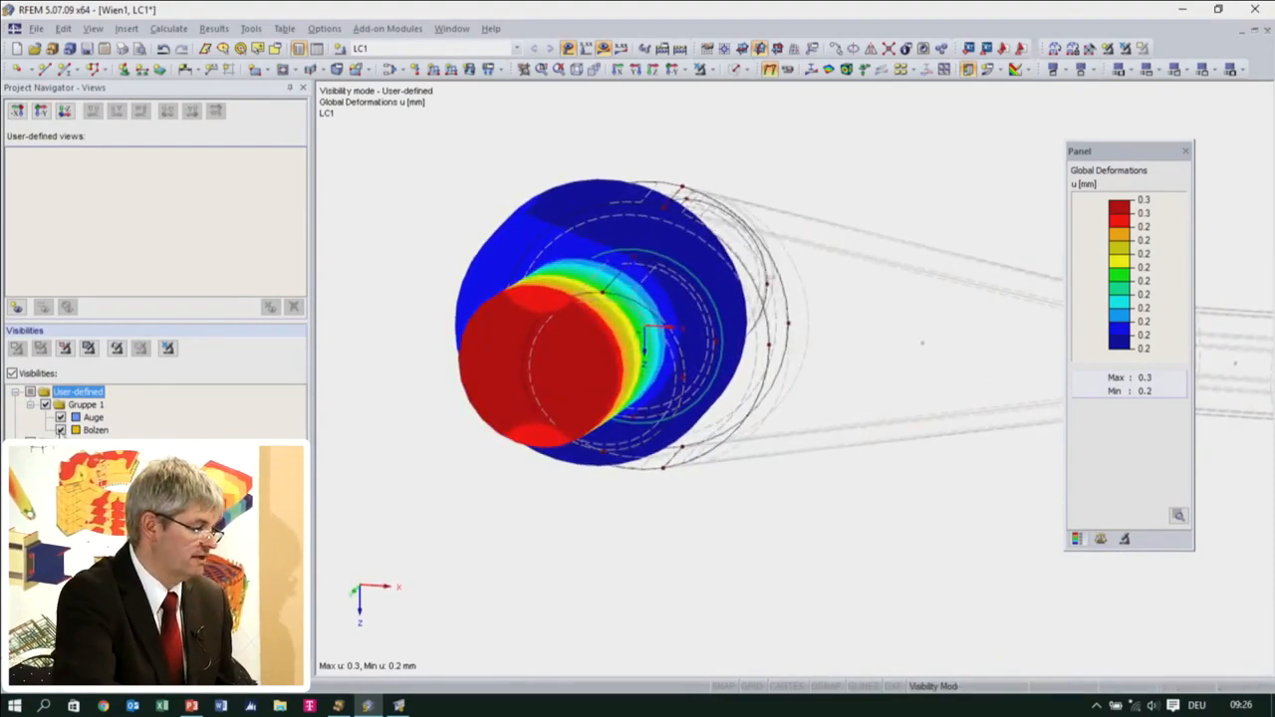
Hide the Auge visibility so that only the Bolzen solids are displayed
left_click(61, 430)
middle_click_drag(455, 439, 479, 384, "ctrl")
left_click(61, 417)
left_click(61, 430)
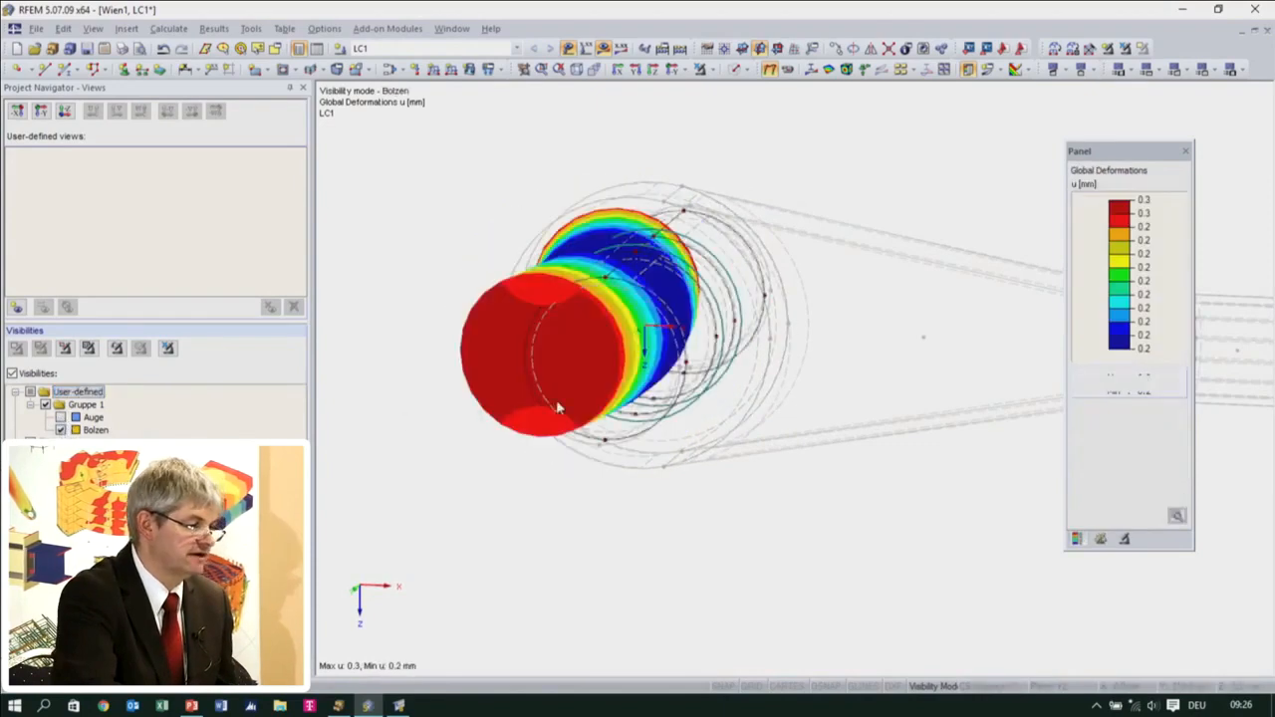
Display the von Mises equivalent solid stresses on the pin and examine their distribution up close
left_click(848, 72)
middle_click_drag(747, 384, 631, 425, "ctrl")
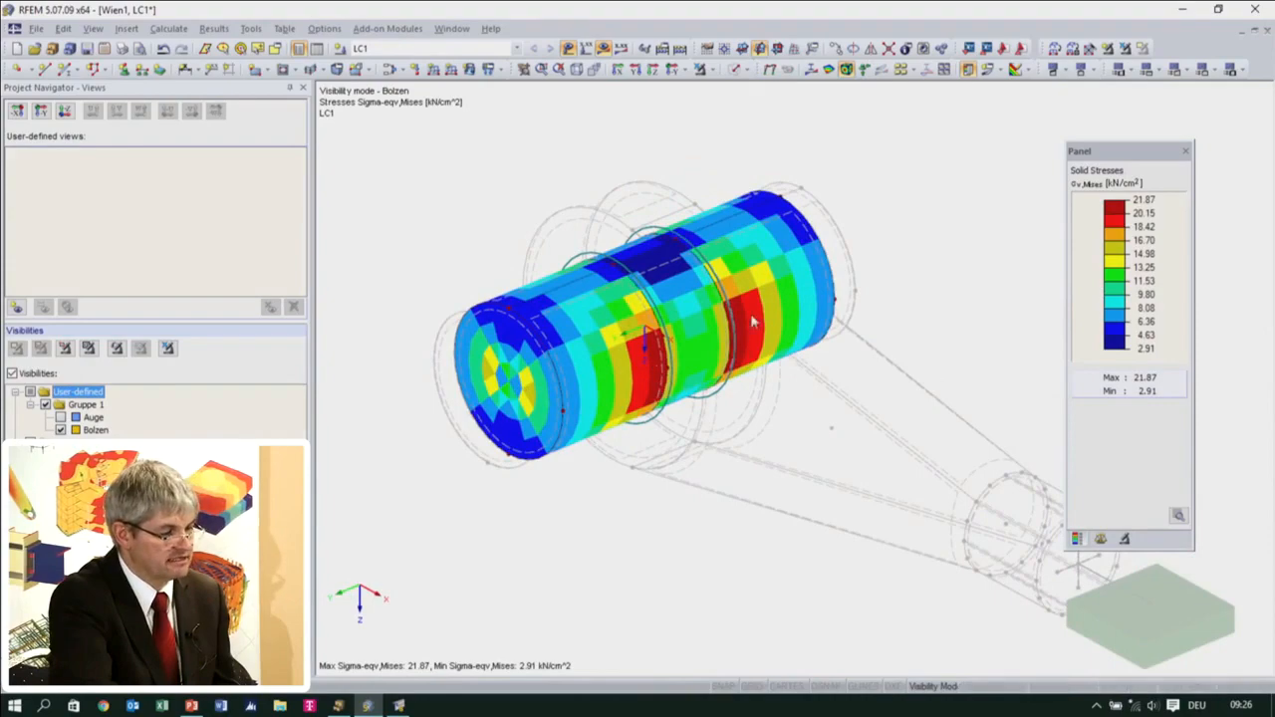
middle_click_drag(773, 367, 917, 404, "ctrl")
scroll(843, 418, "up", 5)
scroll(837, 420, "down", 2)
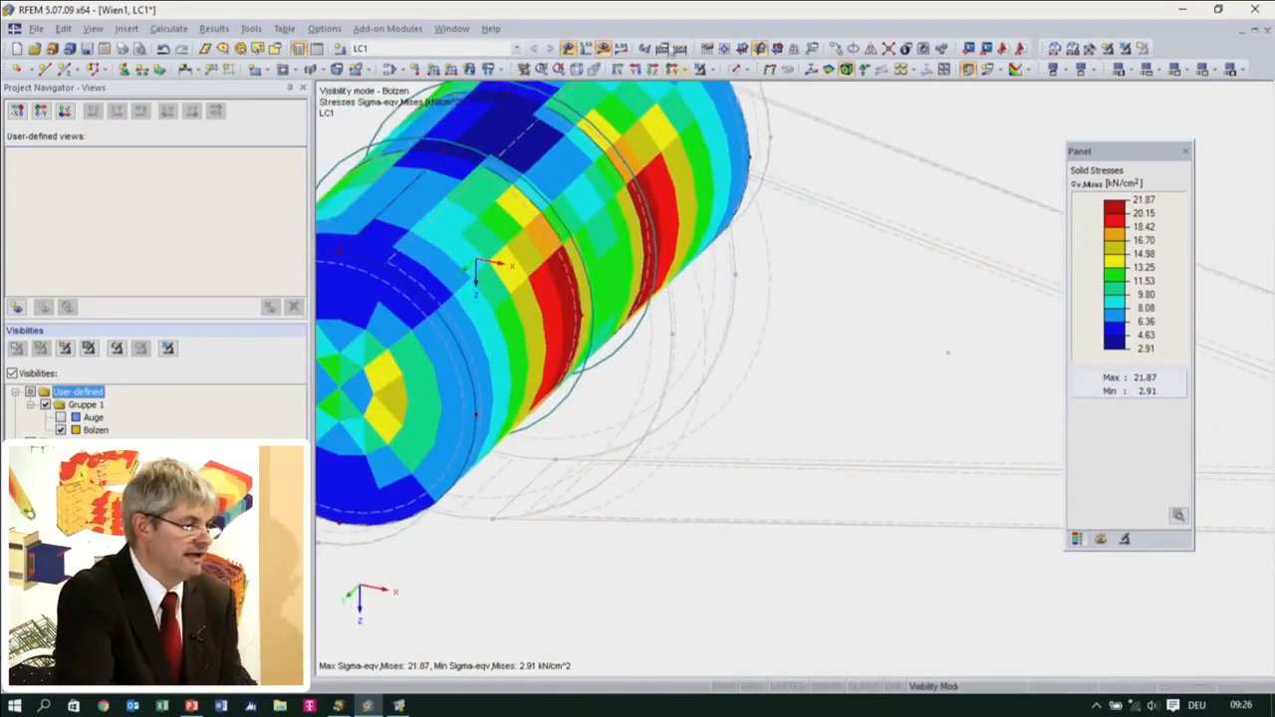
Turn off the visibility mode and the results display, and inspect the geometry and stiffness types of cylindrical surface 3
left_click(700, 70)
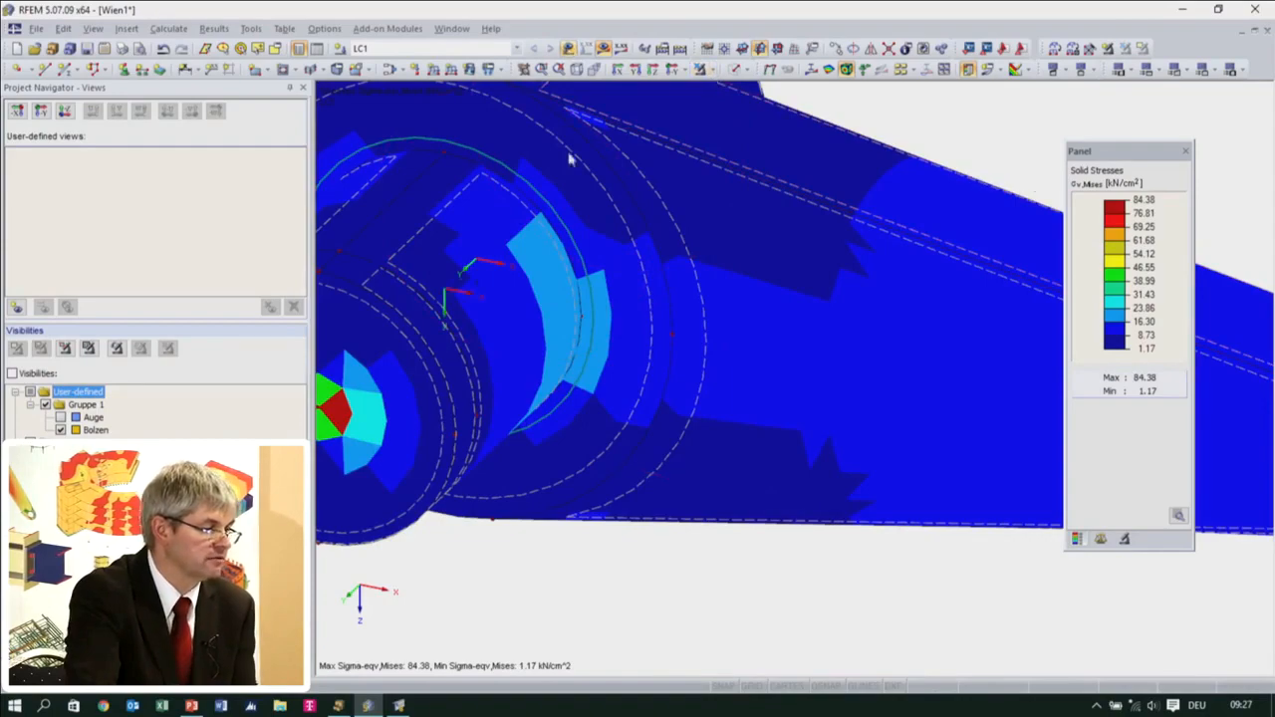
left_click(604, 50)
middle_click_drag(711, 265, 759, 453, "ctrl")
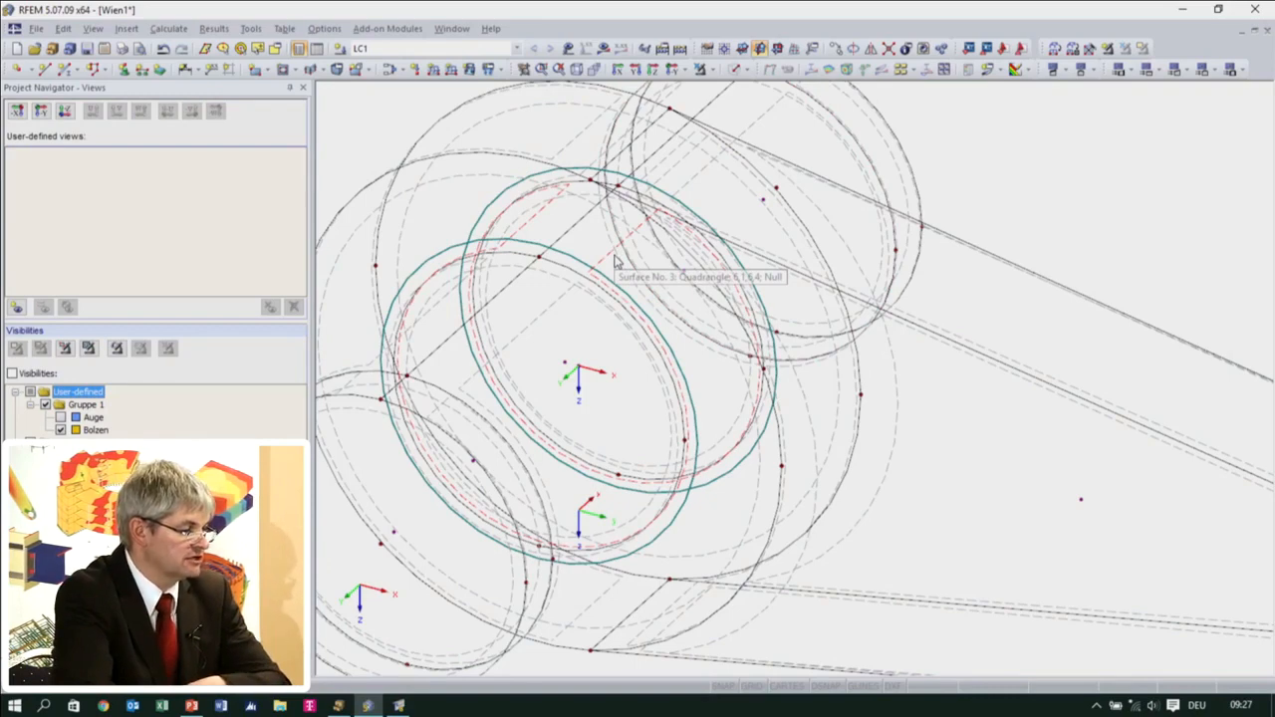
double_click(615, 261)
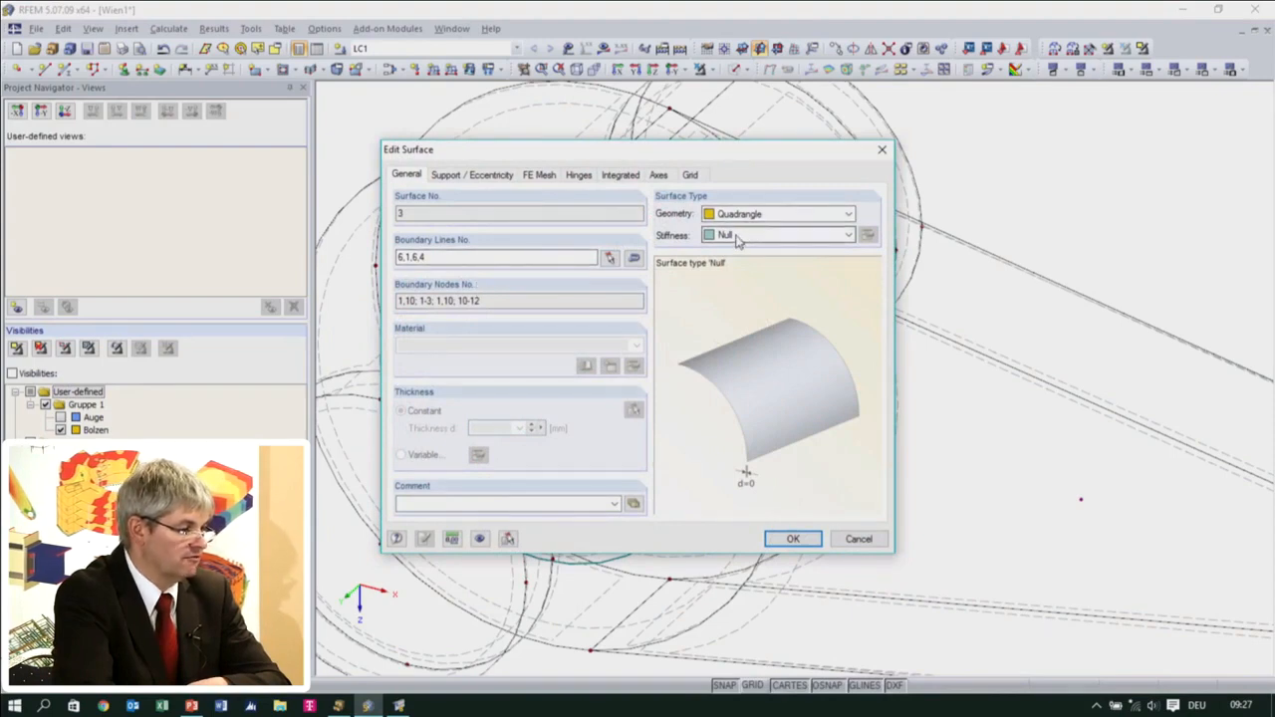
left_click(858, 540)
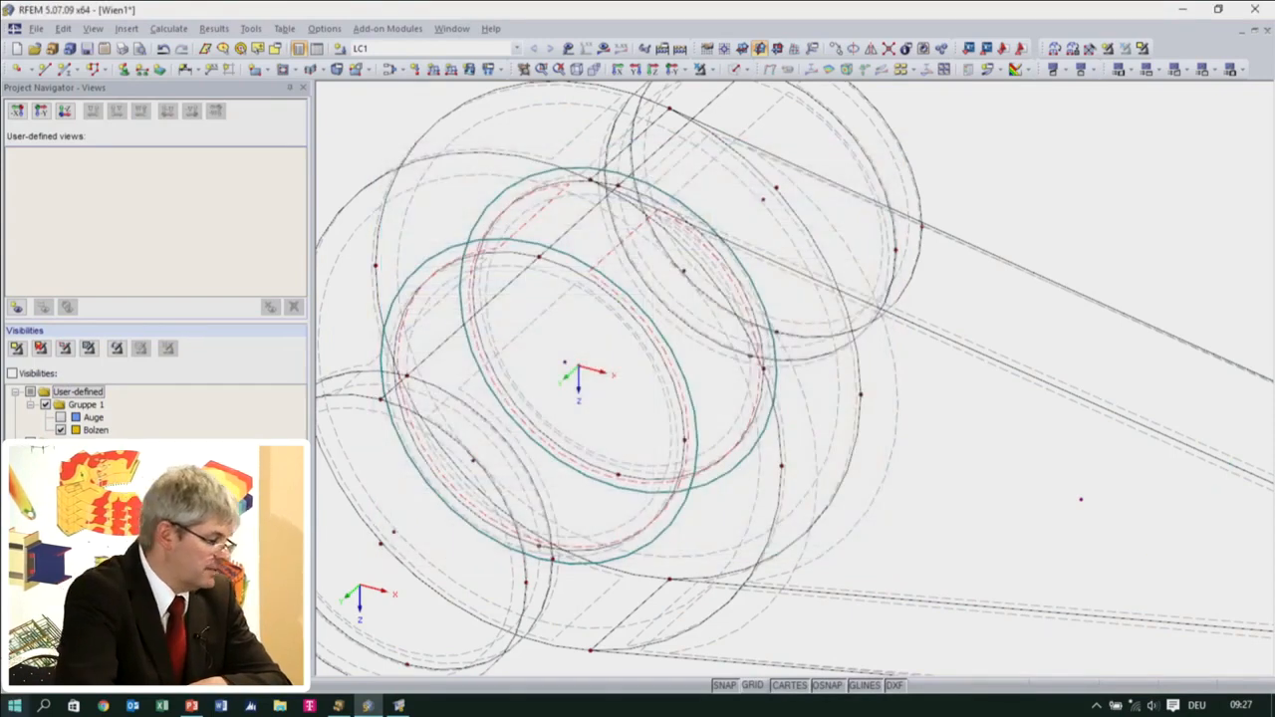
Start a new surface release on surface 3 and assign surface release type 1 to it
left_click(32, 670)
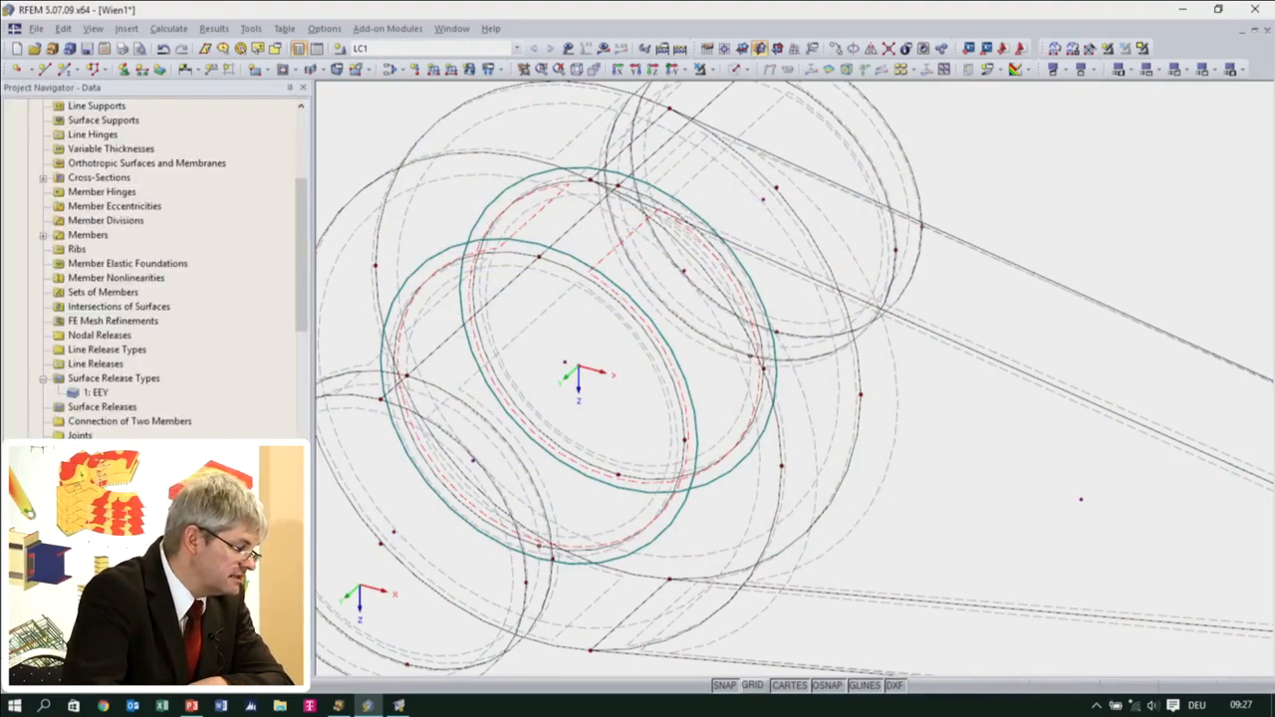
right_click(117, 413)
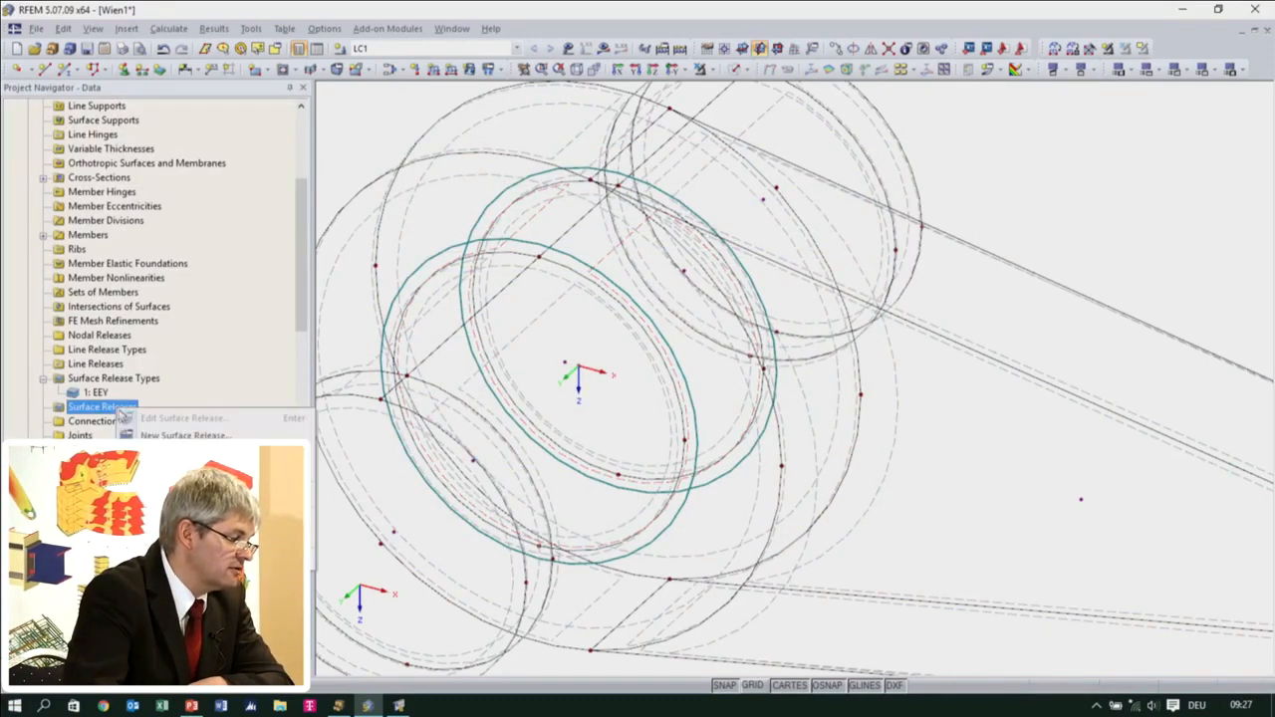
left_click(140, 437)
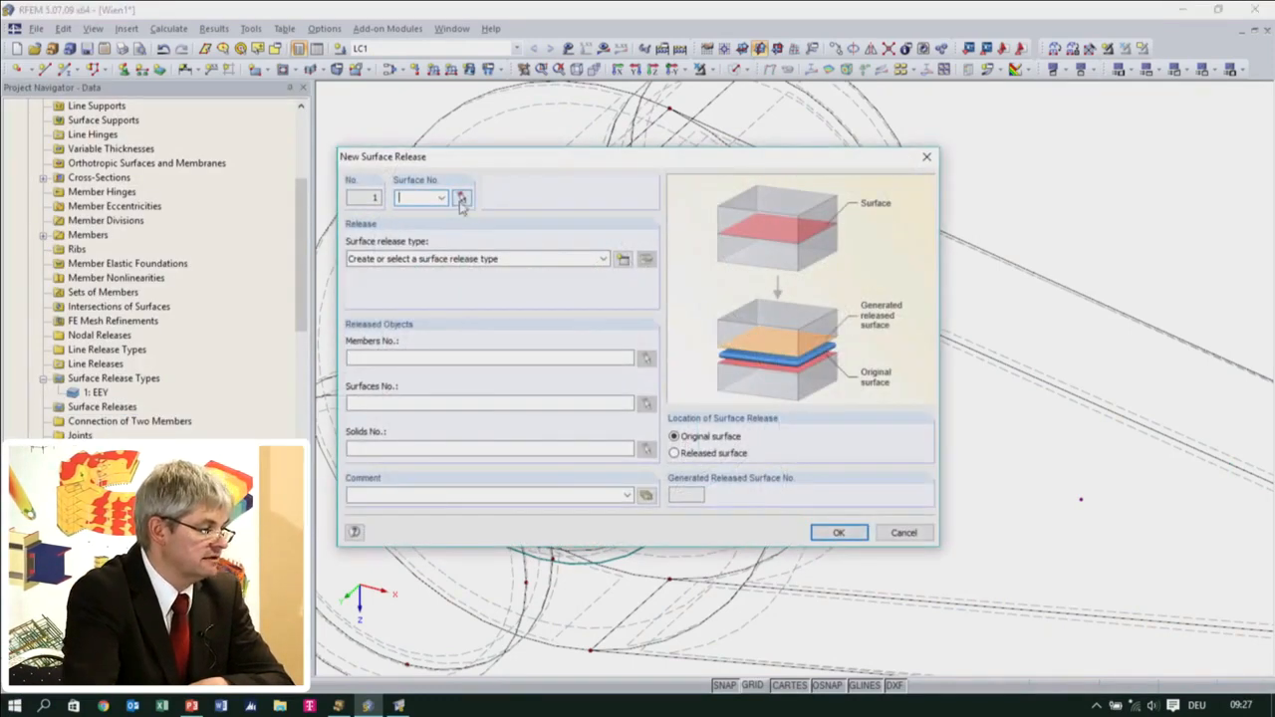
left_click(463, 199)
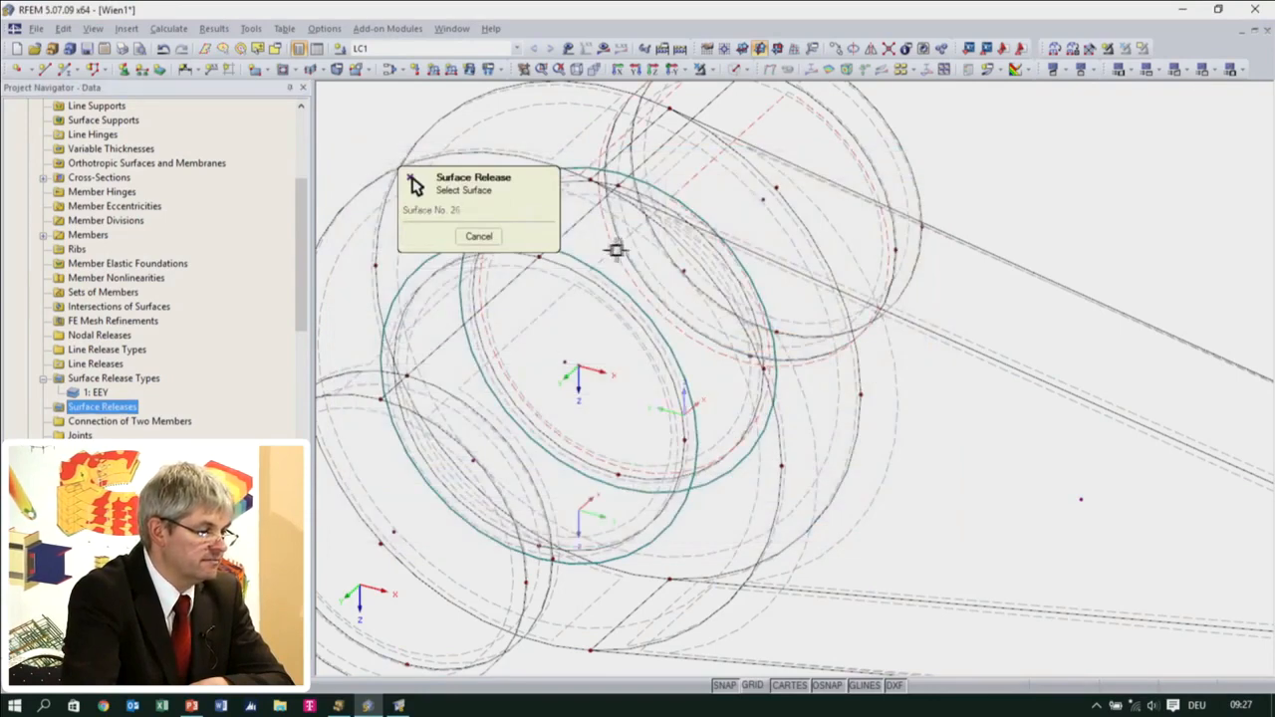
left_click(606, 253)
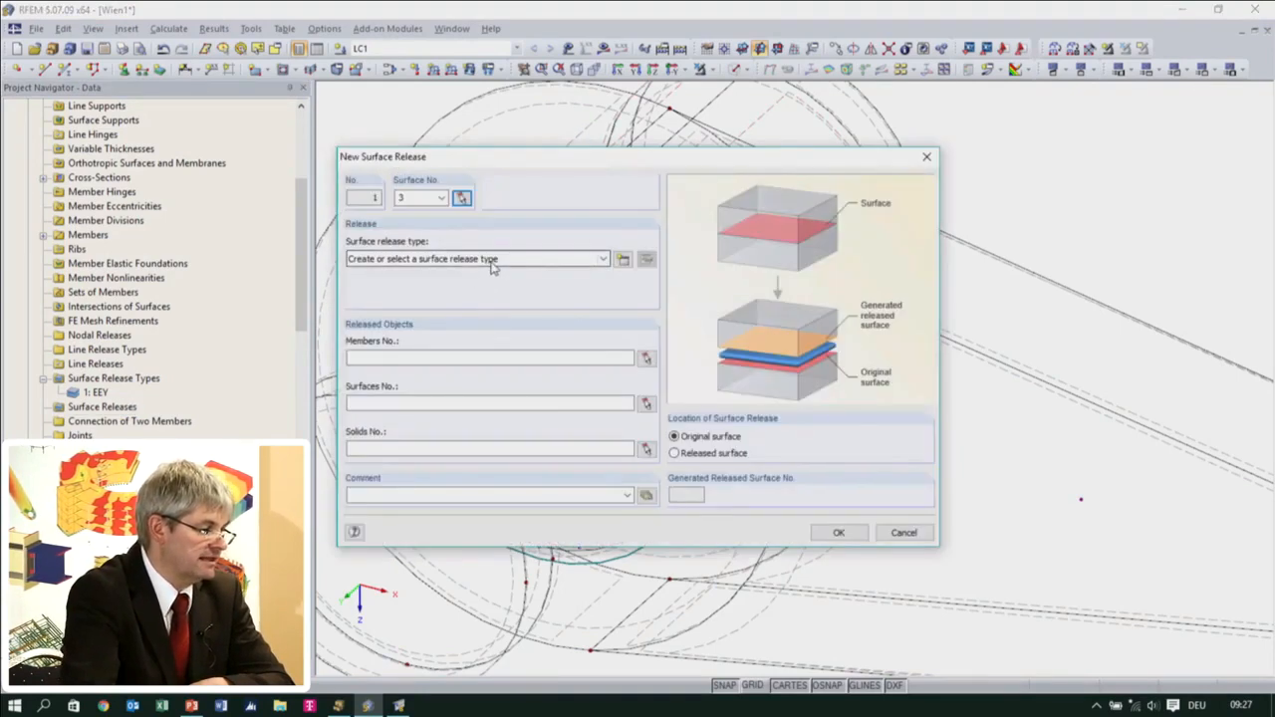
left_click(491, 263)
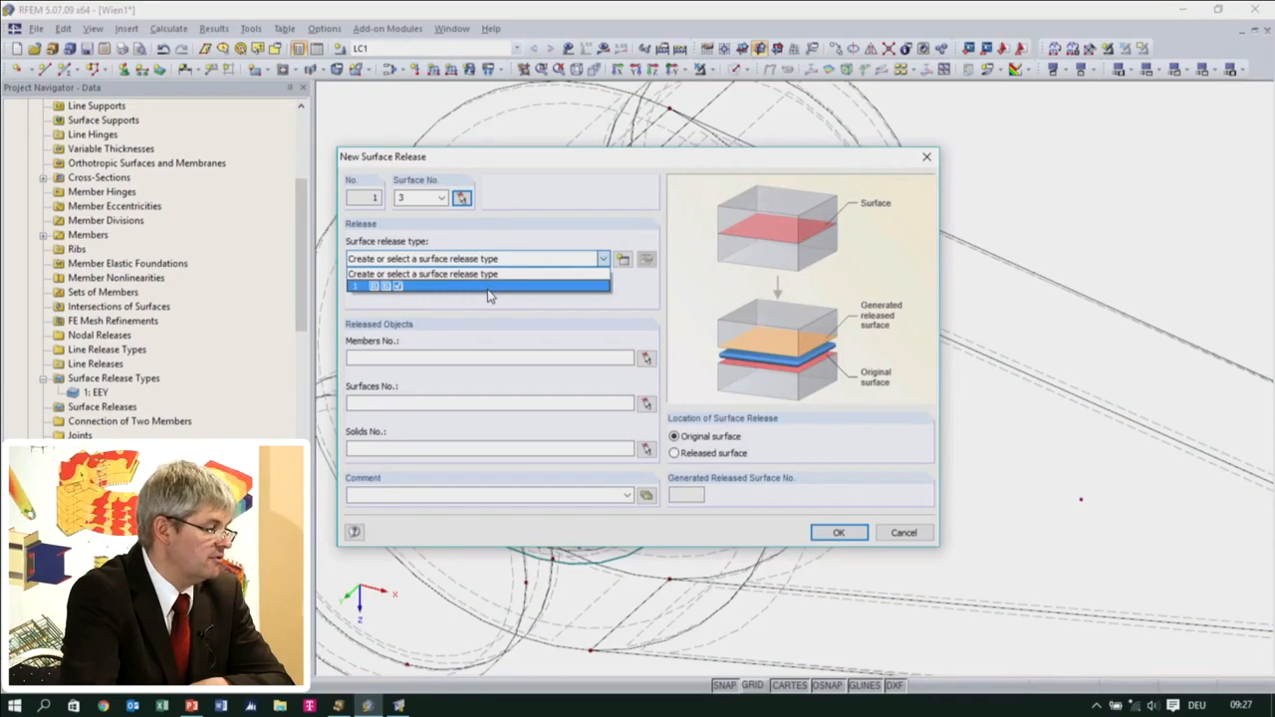
left_click(488, 289)
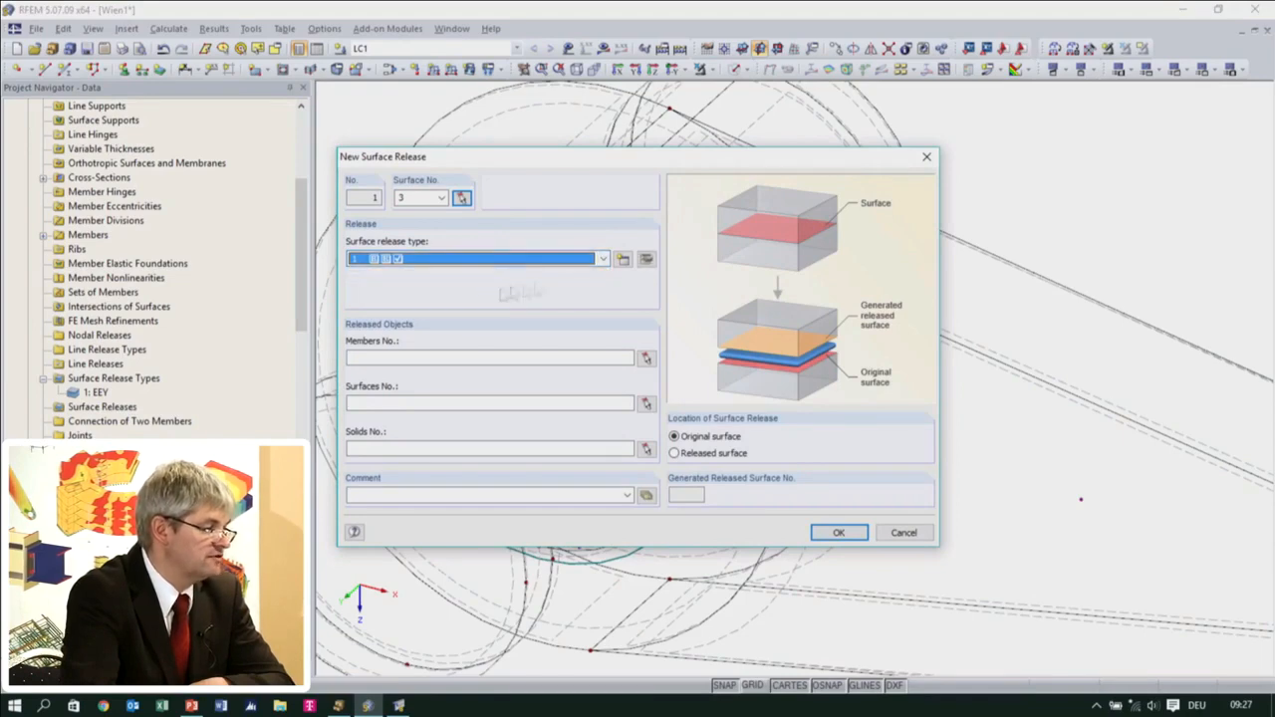
Review the spring constants and nonlinearity options of surface release type 1, selecting Fixed if positive pz for uz
left_click(647, 261)
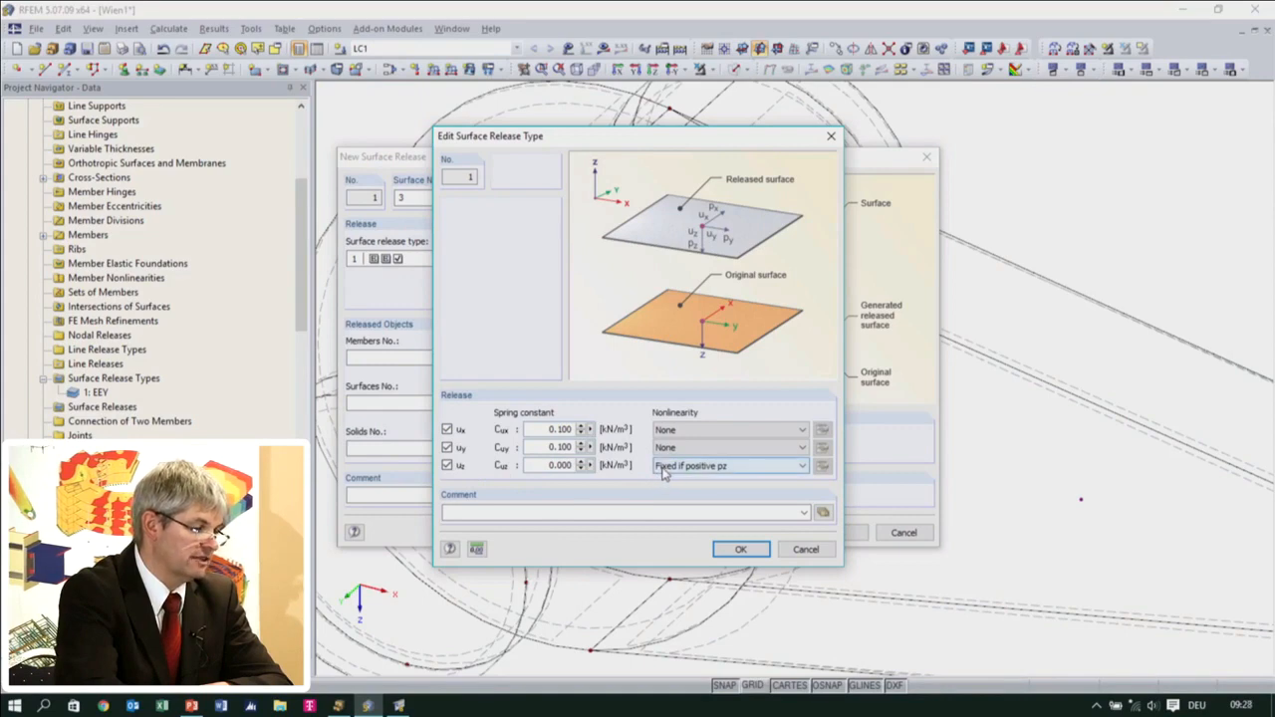
left_click(802, 466)
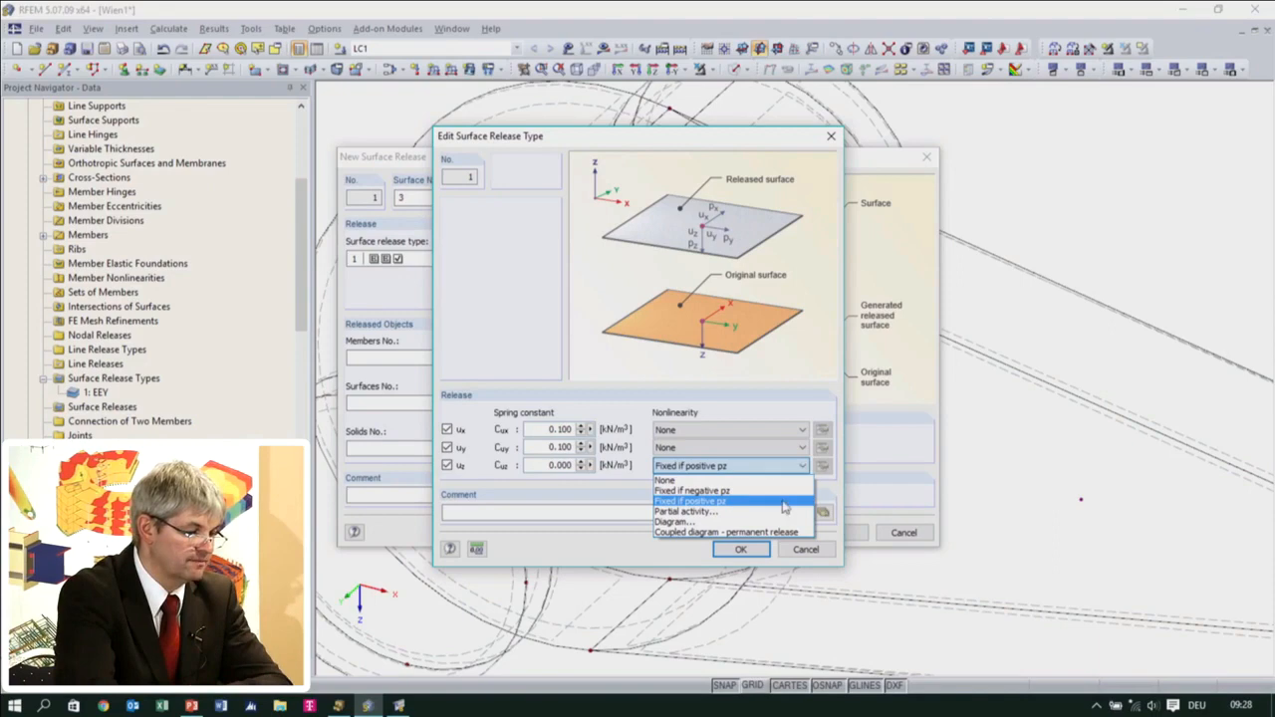
left_click(782, 505)
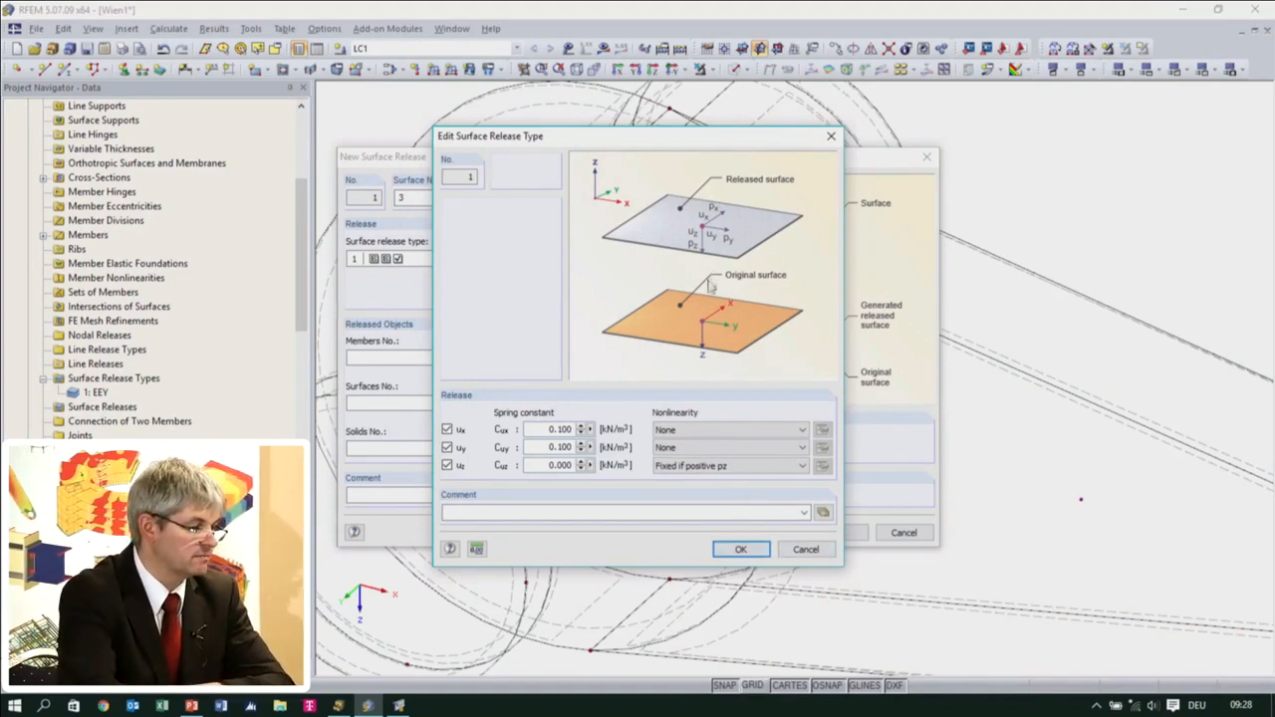
left_click(747, 549)
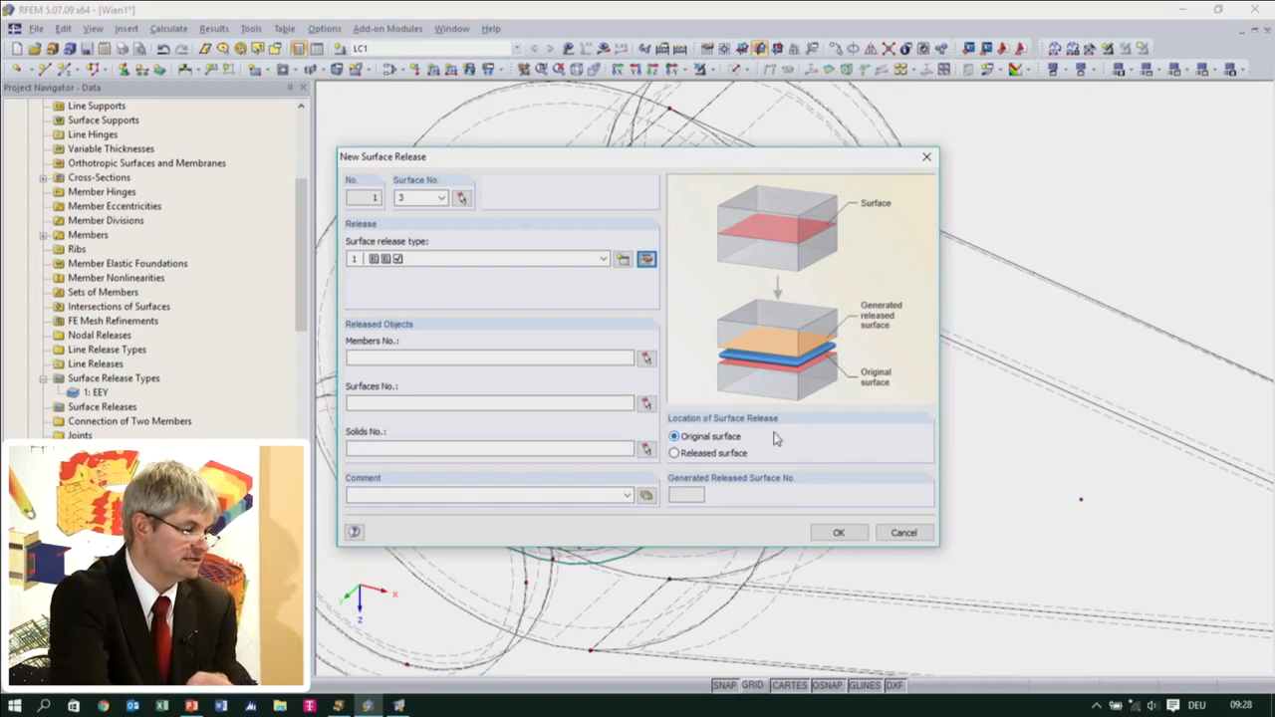
Pick solids 5 and 7, the two outer pin segments, as released solids and create the surface release
left_click(647, 450)
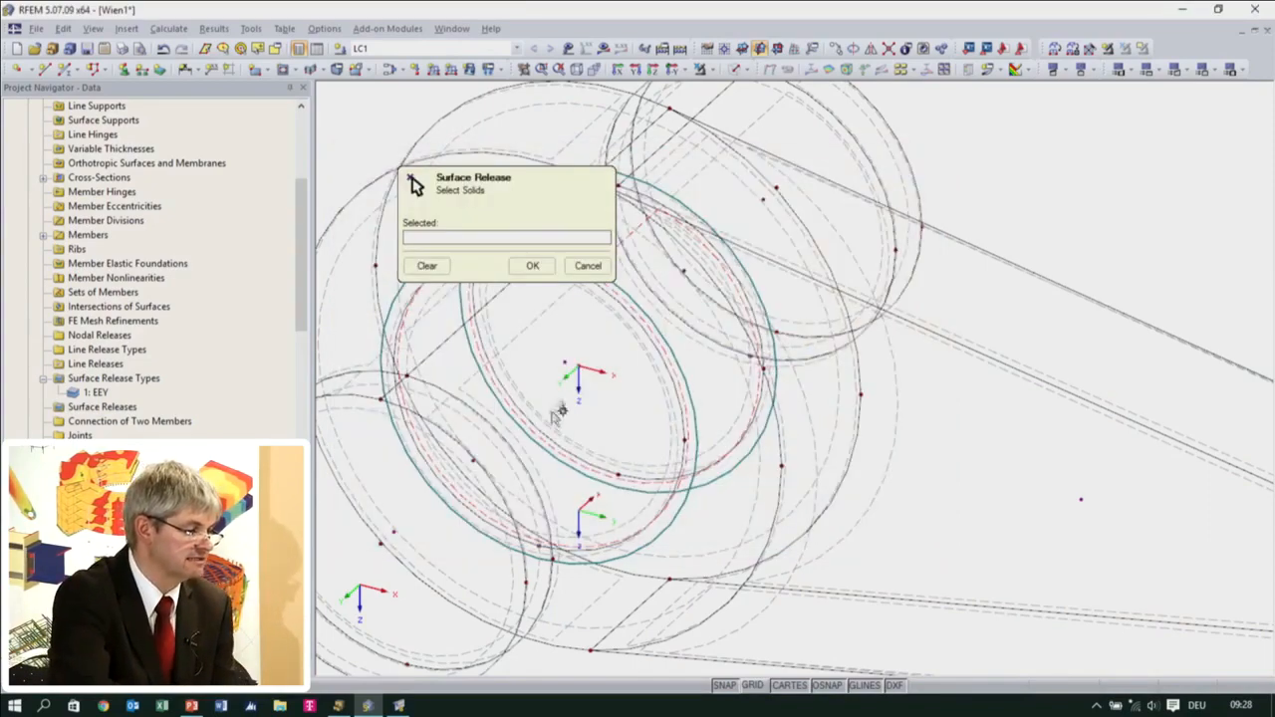
middle_click_drag(596, 424, 847, 451)
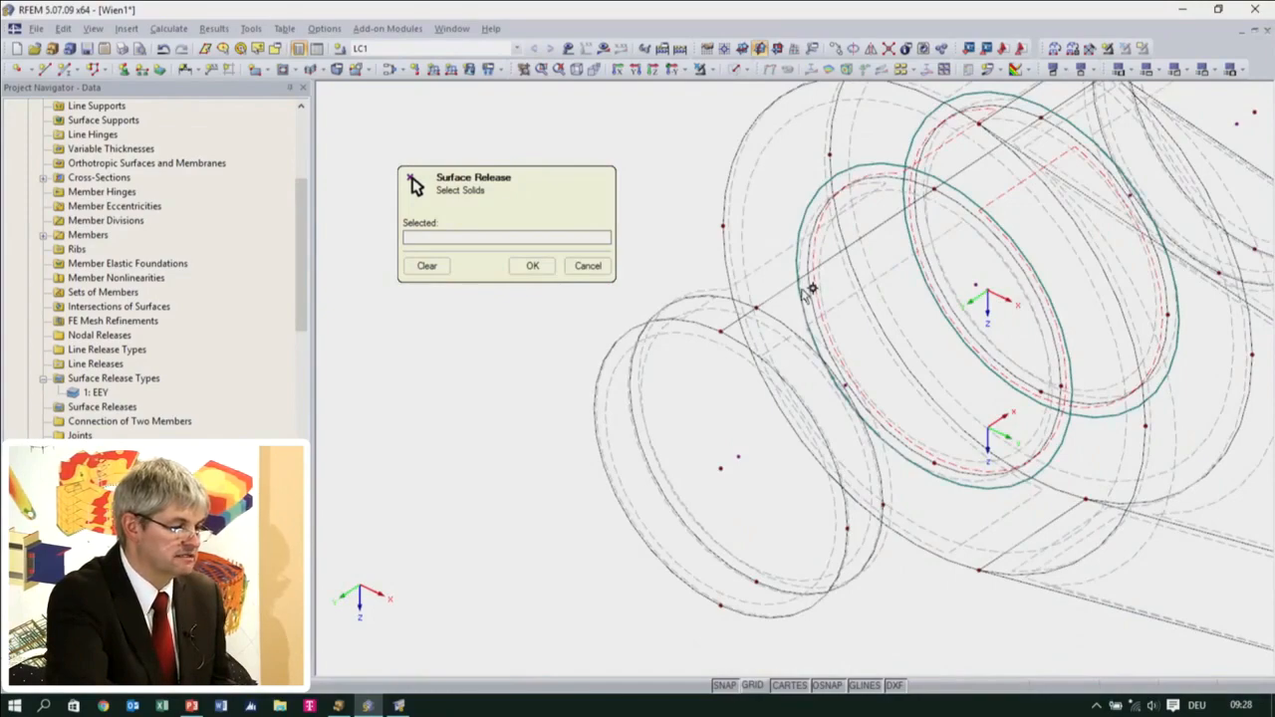
left_click(844, 387)
middle_click_drag(976, 353, 751, 457)
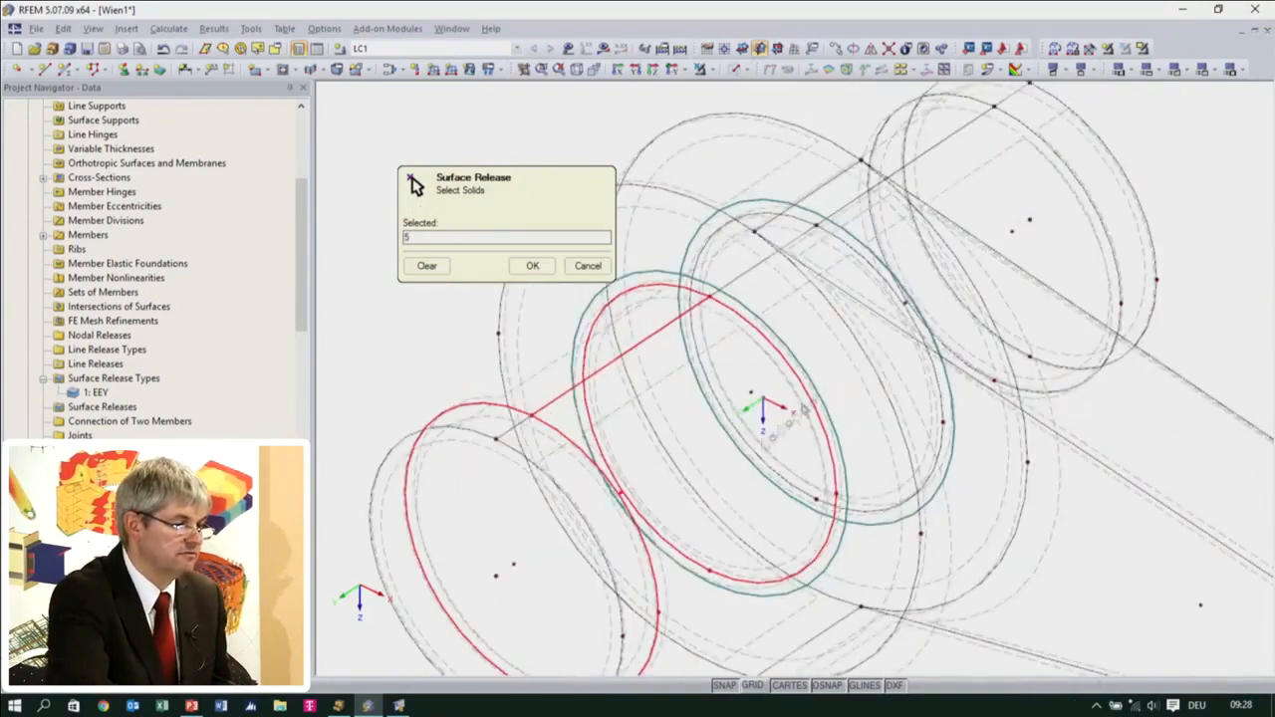
left_click(907, 301)
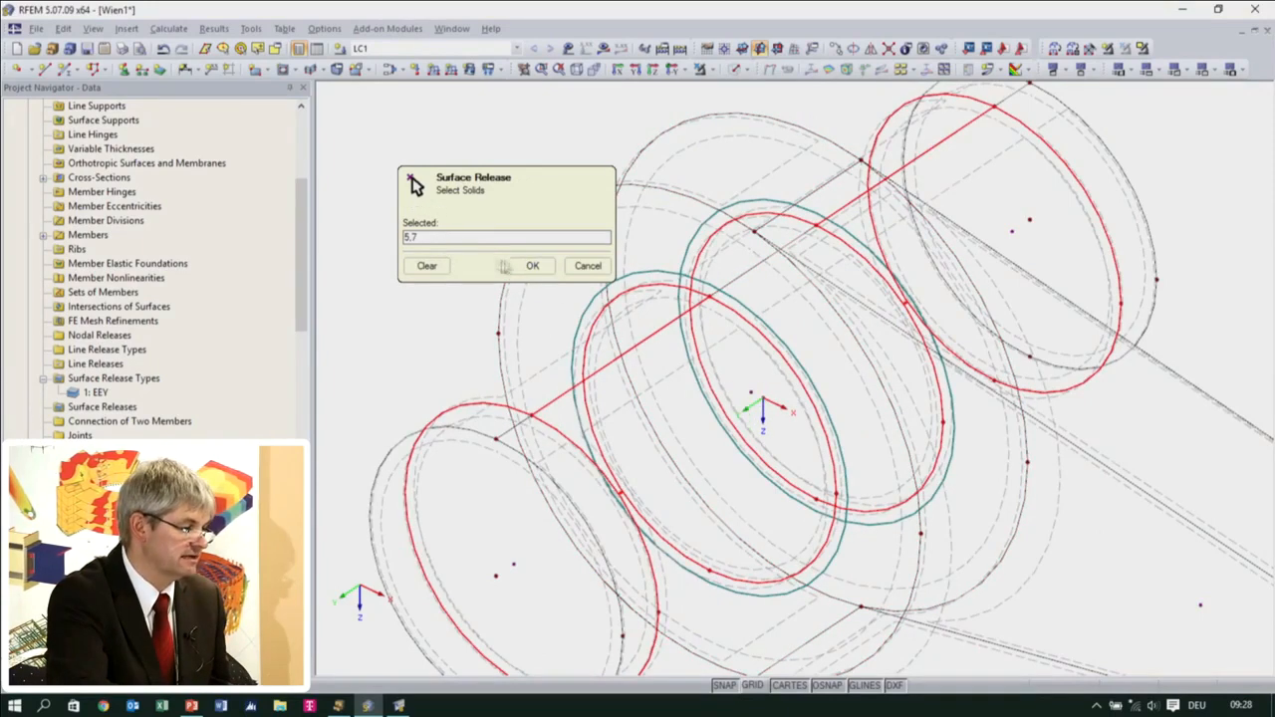
left_click(528, 266)
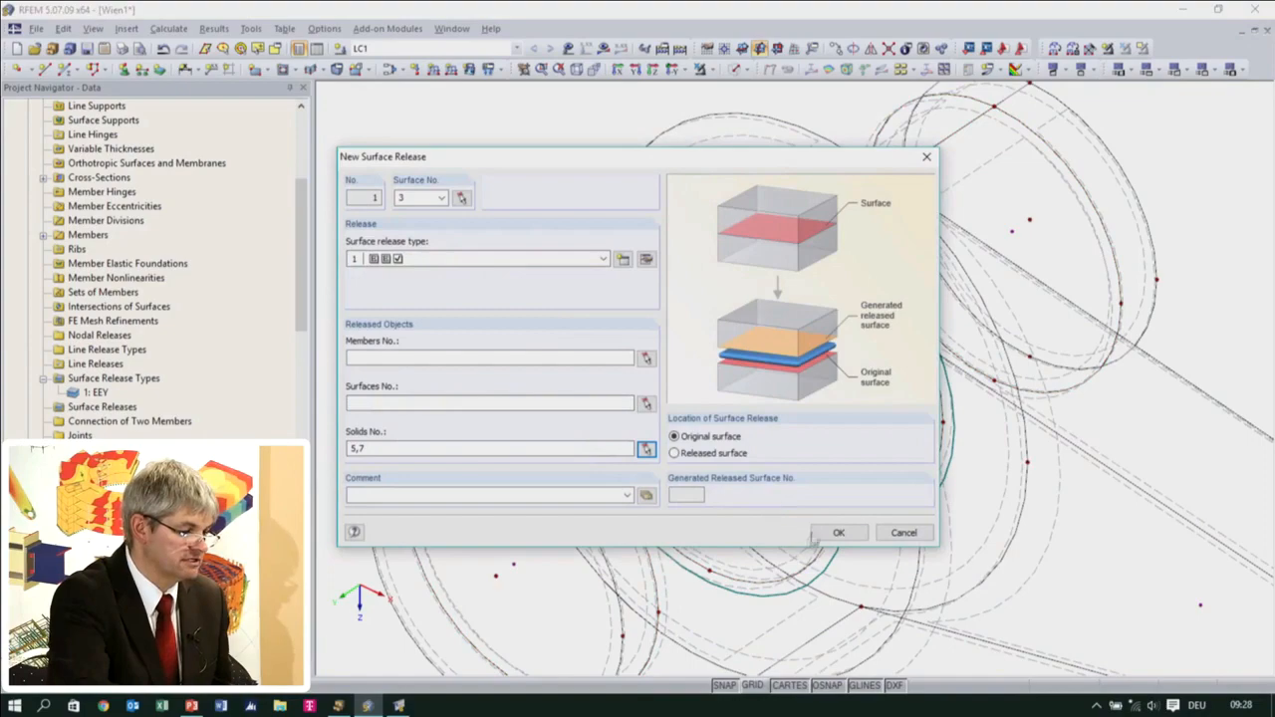
left_click(836, 533)
Identify the middle pin segment inside the eye in the model's list of solids by selecting solid 4
left_click(612, 389)
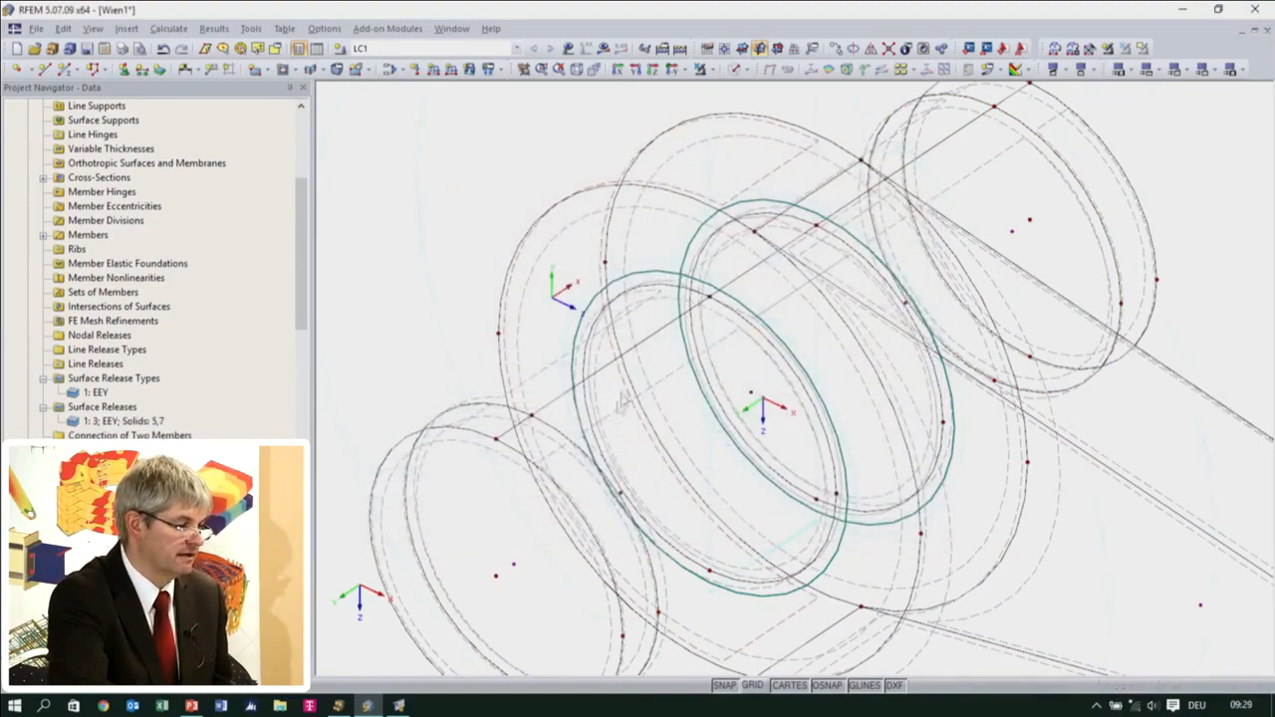
scroll(721, 402, "up", 2)
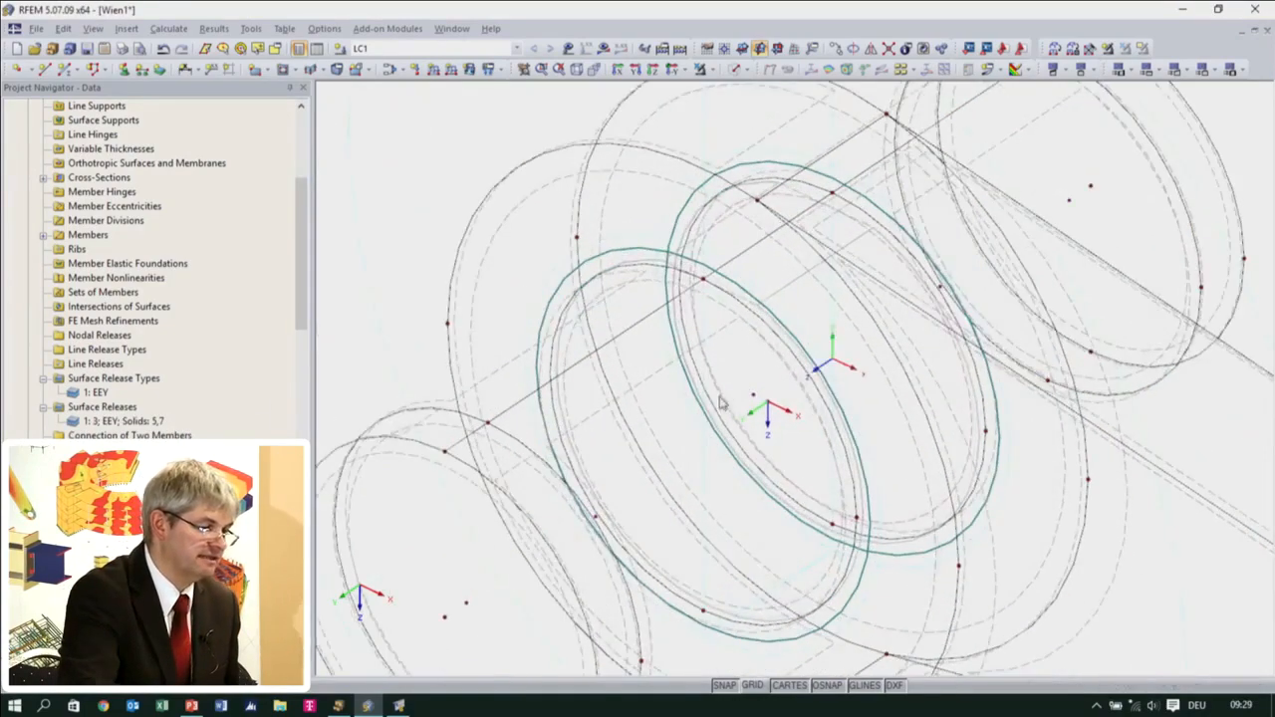
scroll(721, 403, "down", 2)
scroll(127, 364, "up", 5)
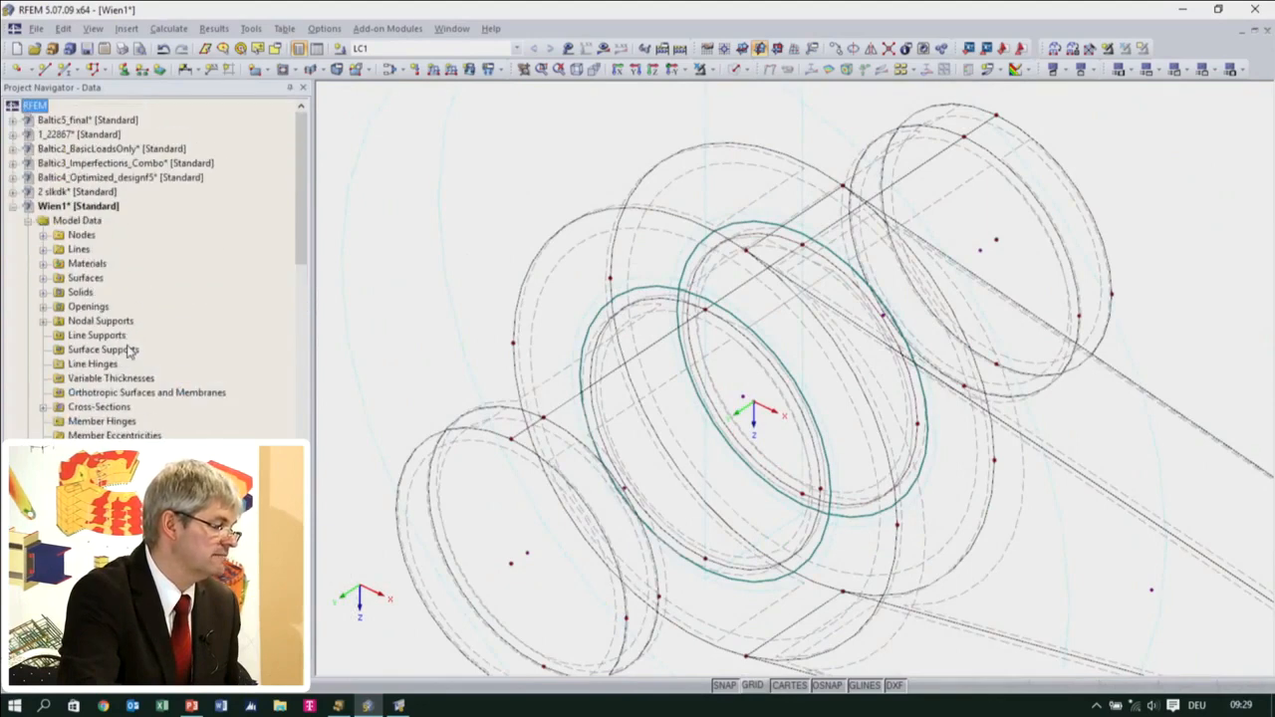
left_click(43, 292)
left_click(139, 348)
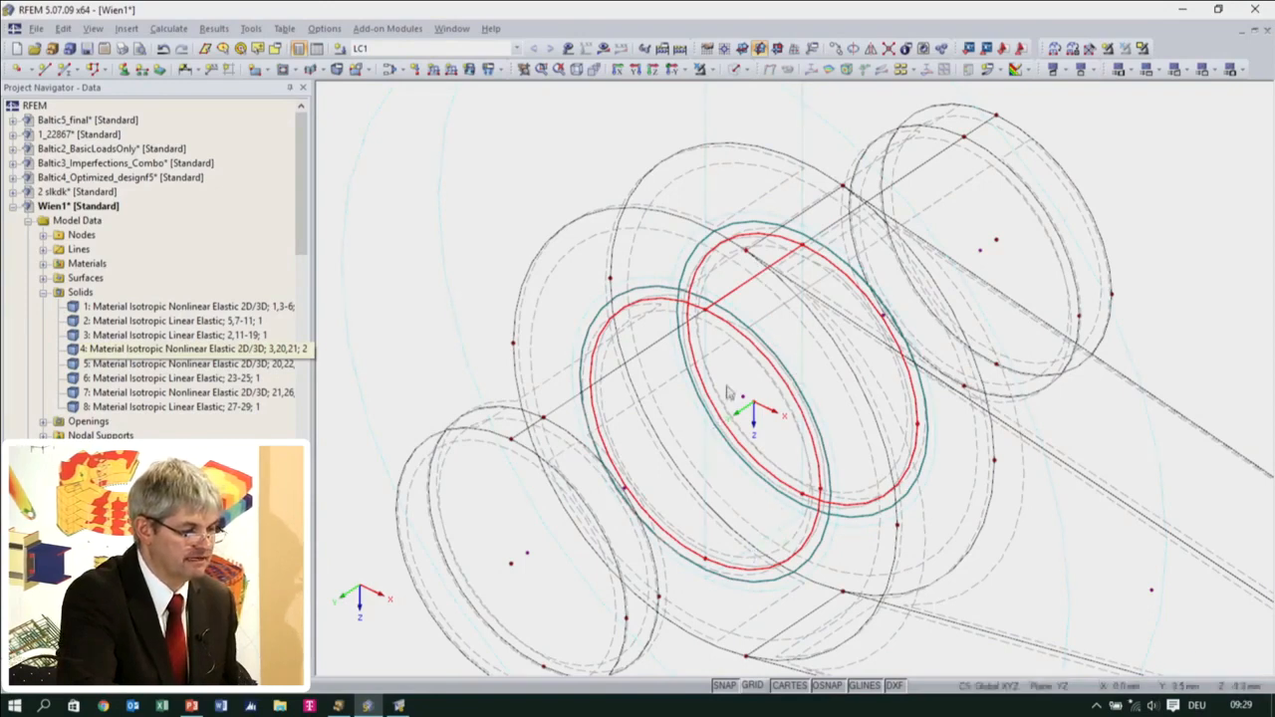
left_click(106, 351)
scroll(106, 354, "down", 5)
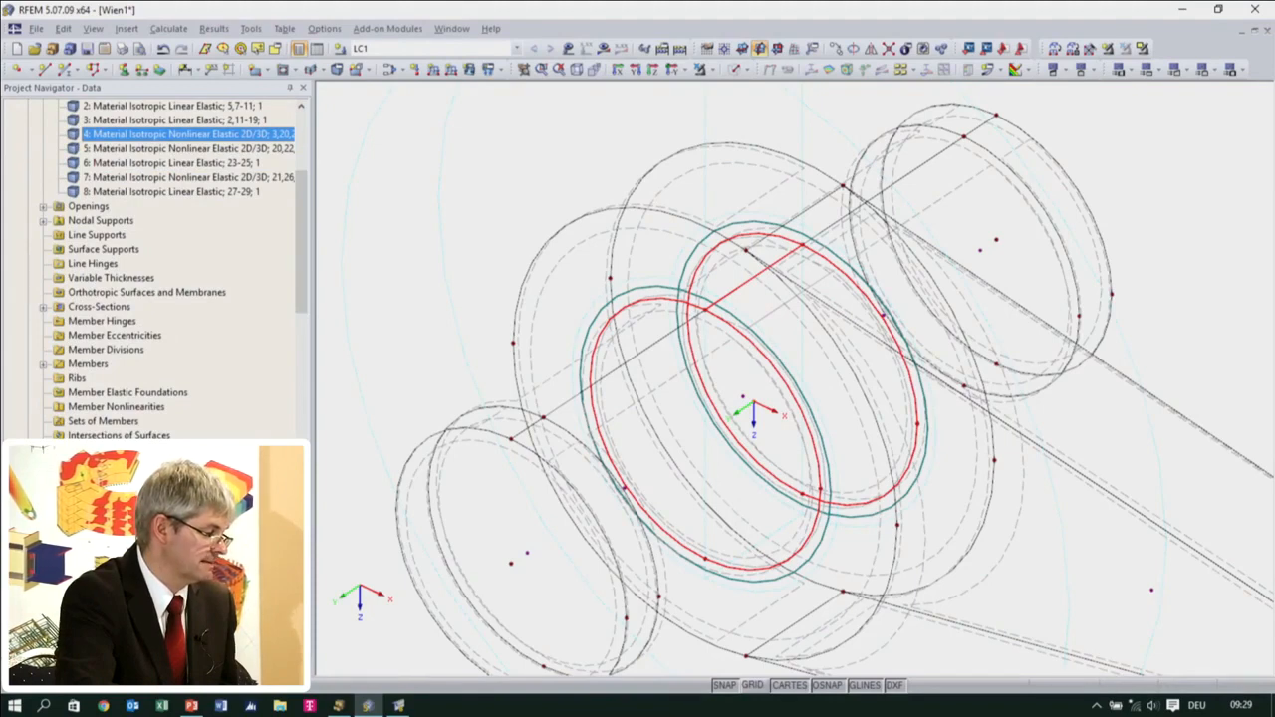
Edit the surface release on surface 3 and add solid 4 to its released solids 5 and 7
double_click(671, 432)
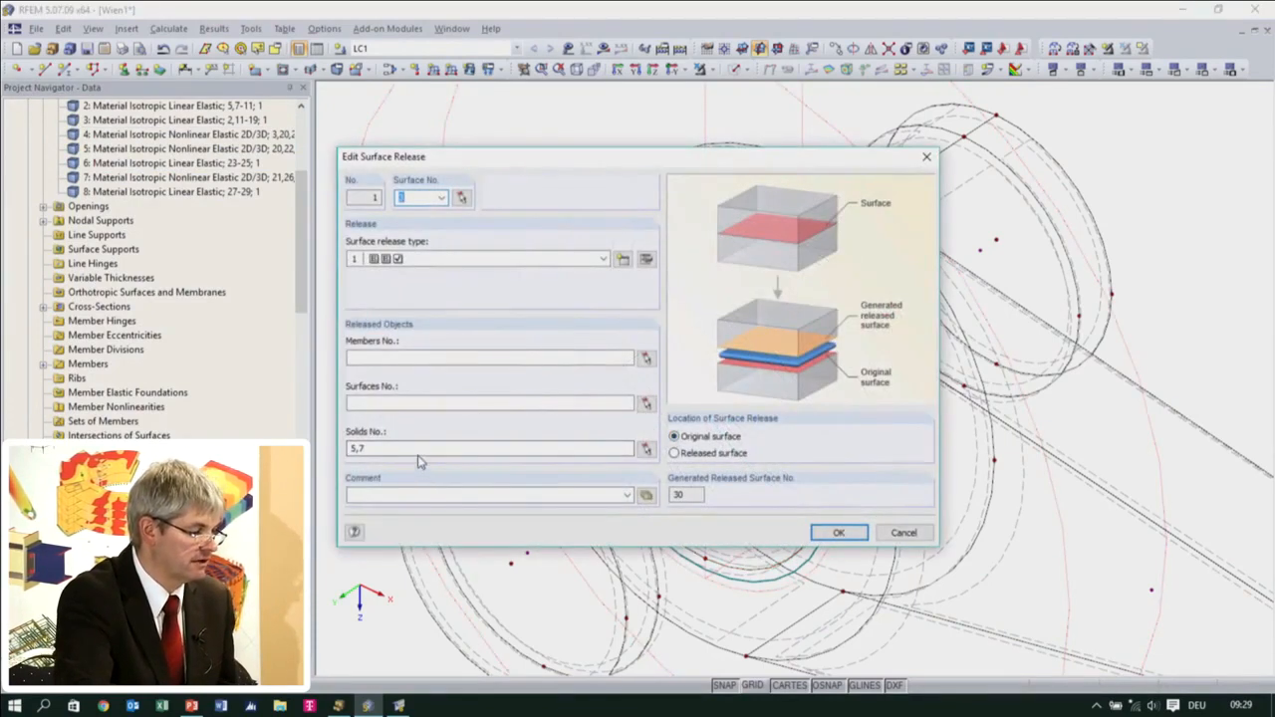
left_click(422, 447)
type(",4")
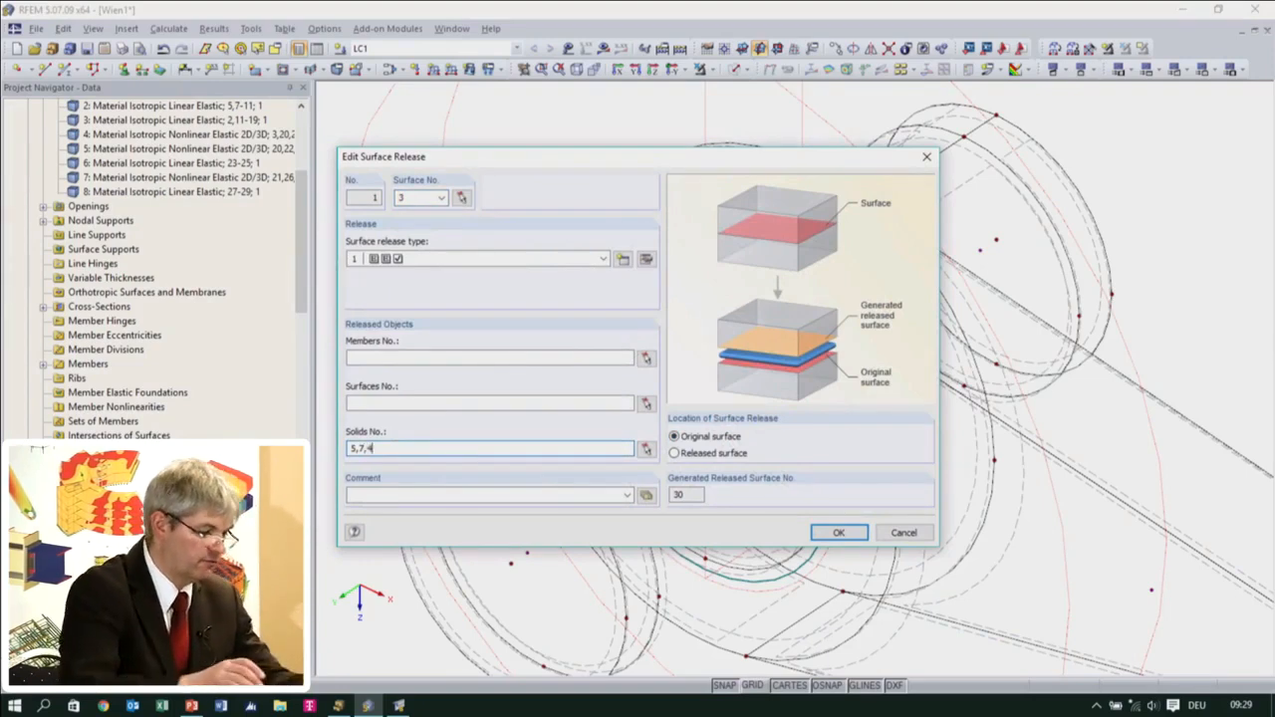
left_click(825, 533)
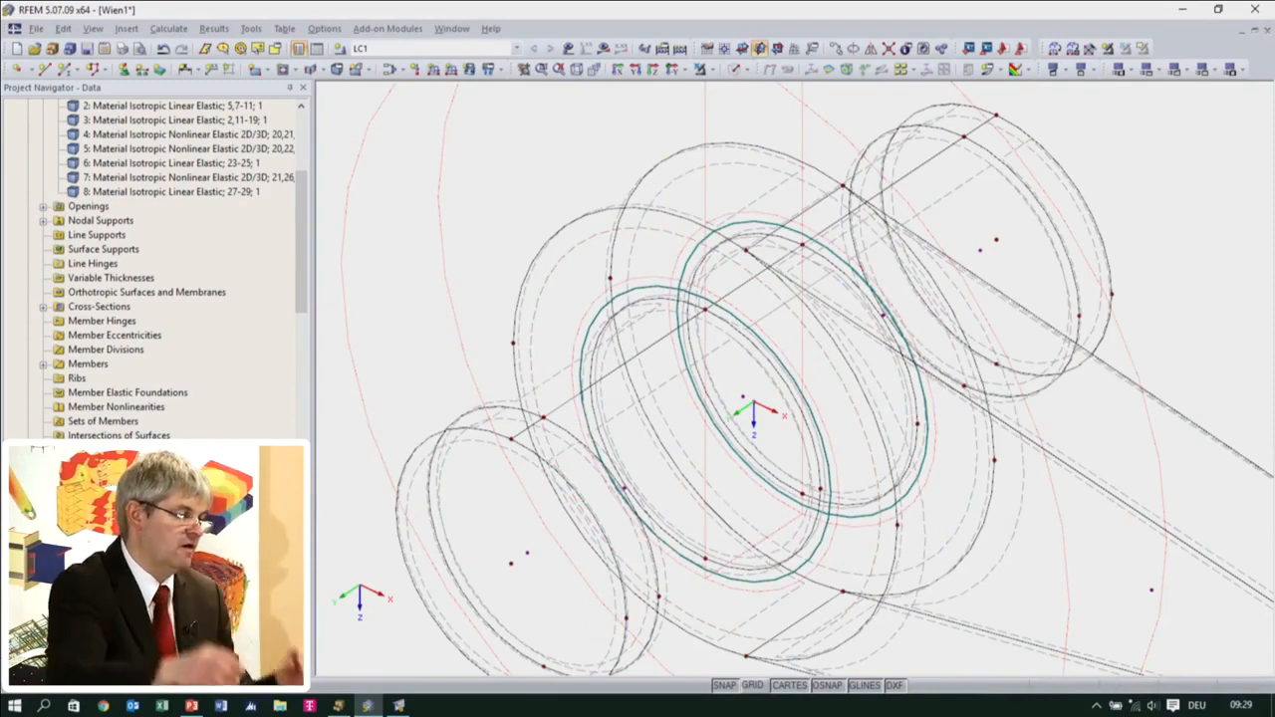
Display the results of load case LC1, starting the calculation for the model with the new surface release
scroll(336, 535, "down", 2)
middle_click_drag(476, 511, 532, 339)
middle_click_drag(655, 416, 710, 359, "ctrl")
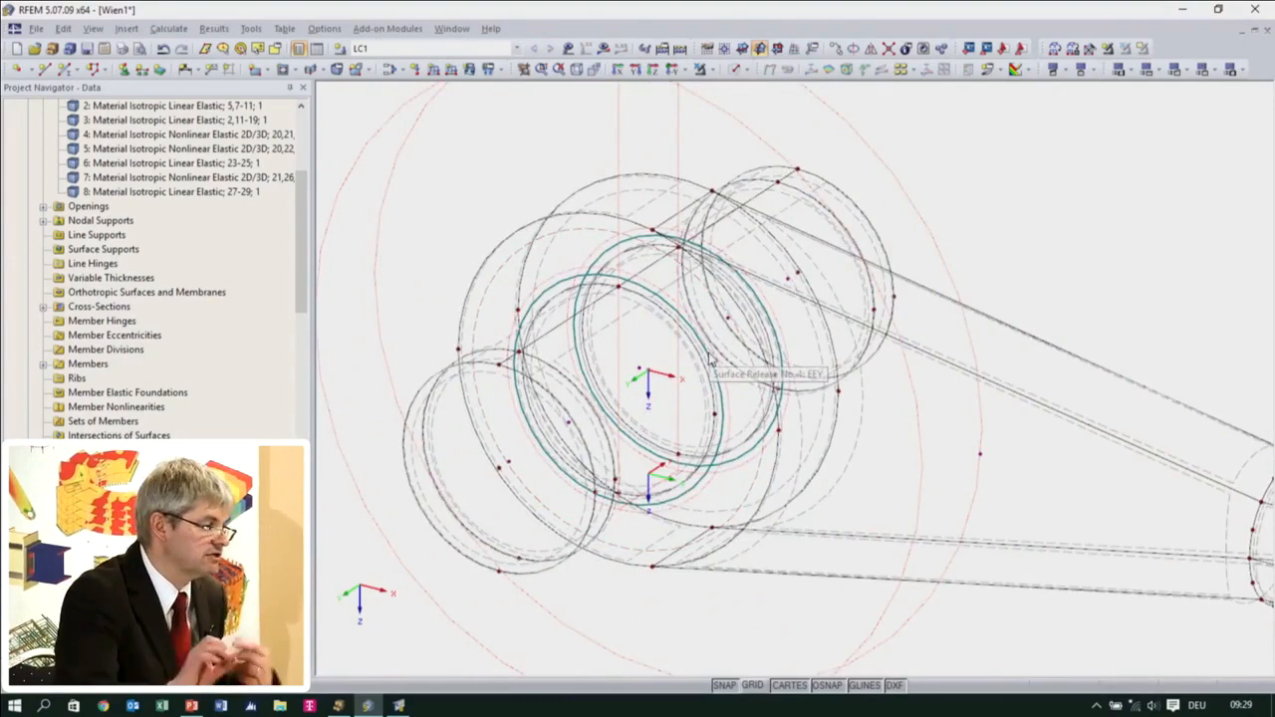
left_click(603, 48)
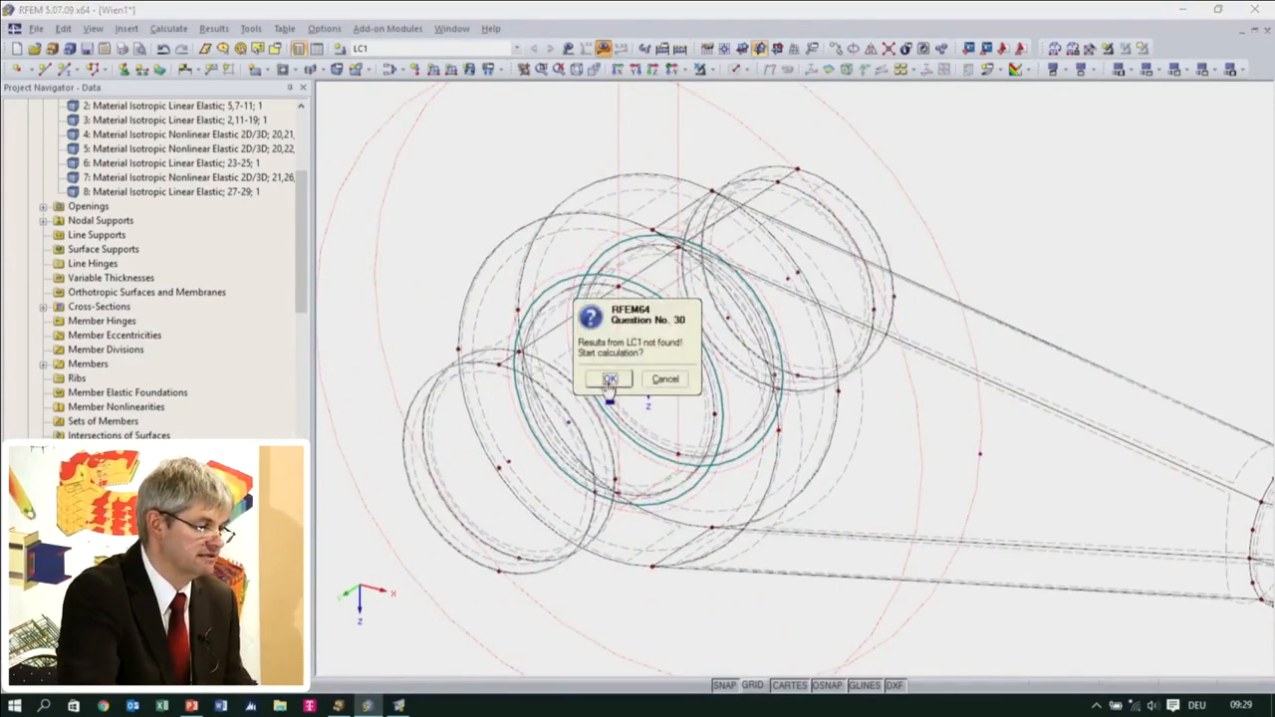
left_click(609, 379)
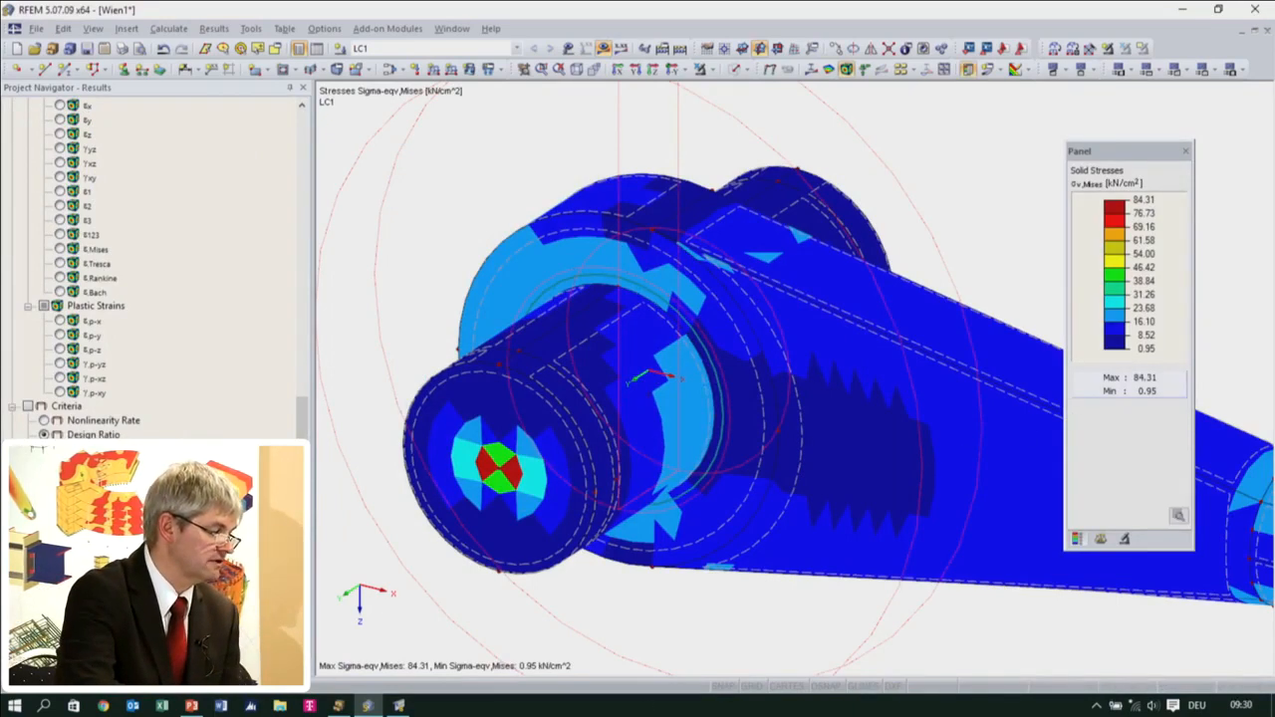
Show only the Bolzen visibility by hiding Auge, and examine the von Mises stresses on the pin from several angles
left_click(179, 674)
left_click(61, 417)
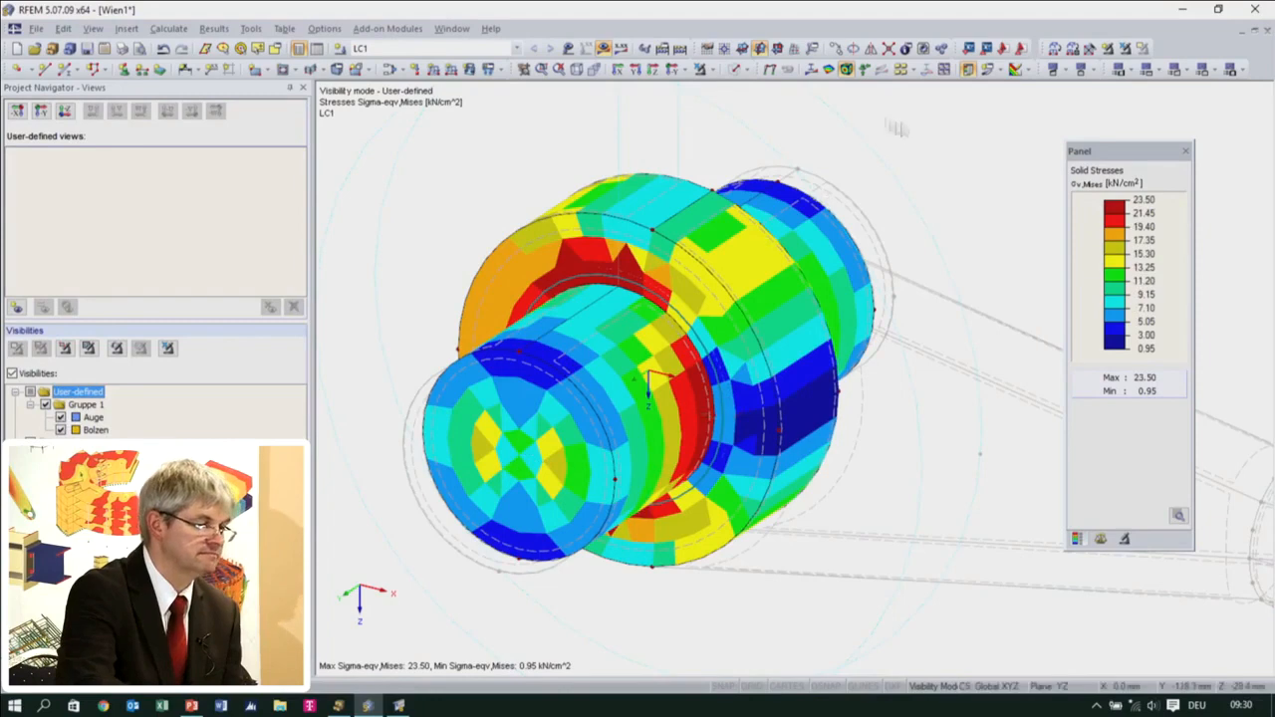
left_click(61, 418)
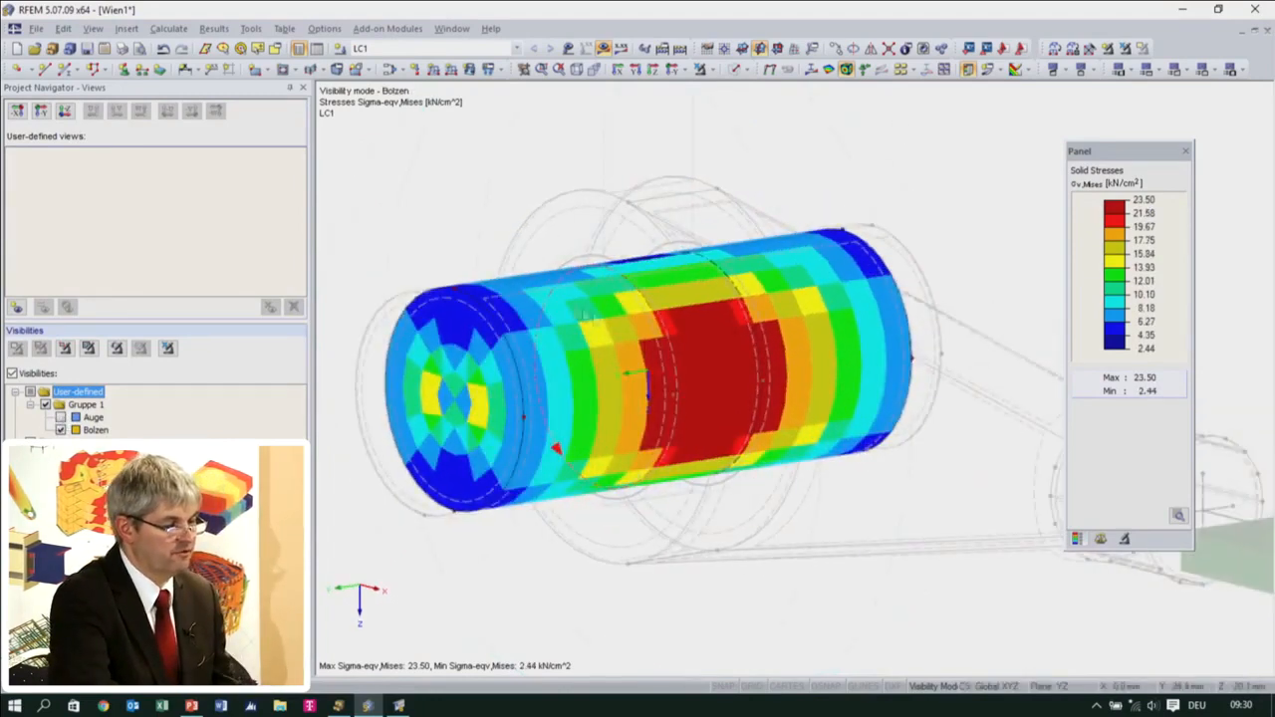
middle_click_drag(611, 416, 827, 364, "ctrl")
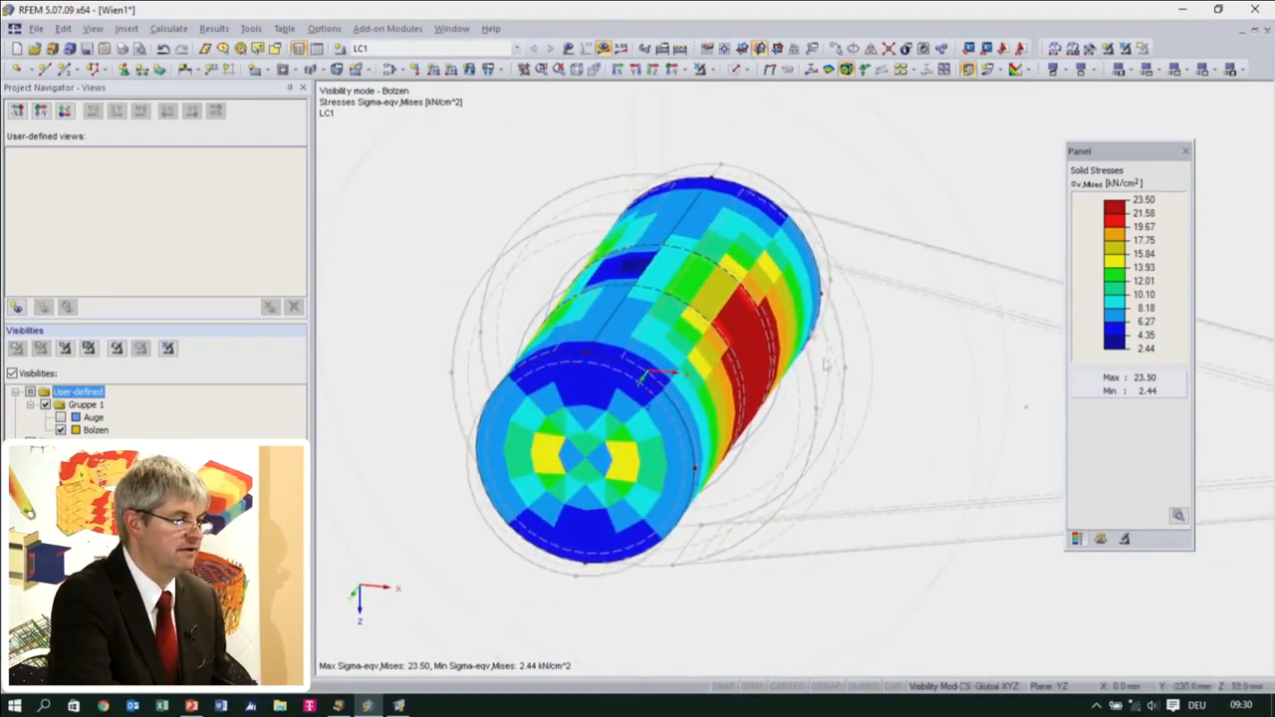
Switch the results to global deformations, restore the Auge visibility, and examine how the pin deforms relative to the eye
left_click(770, 70)
middle_click_drag(545, 459, 600, 342, "ctrl")
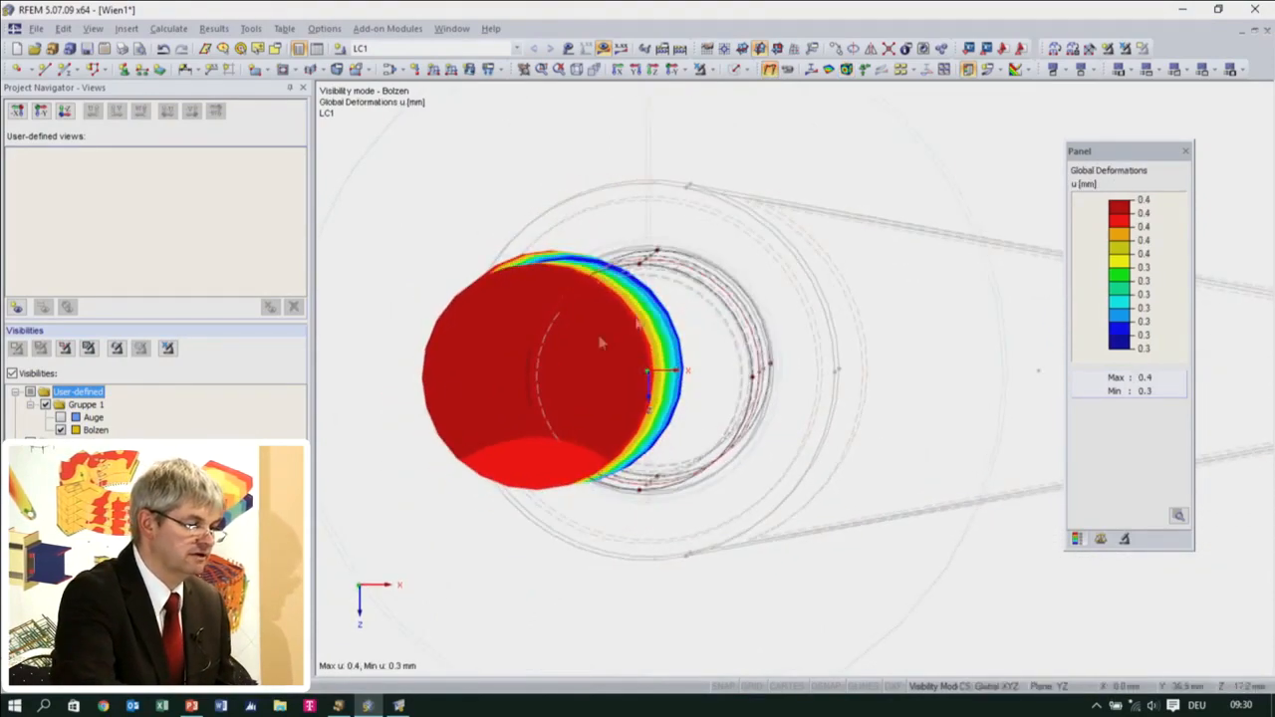
left_click(61, 418)
middle_click_drag(575, 408, 401, 645, "ctrl")
scroll(402, 646, "down", 3)
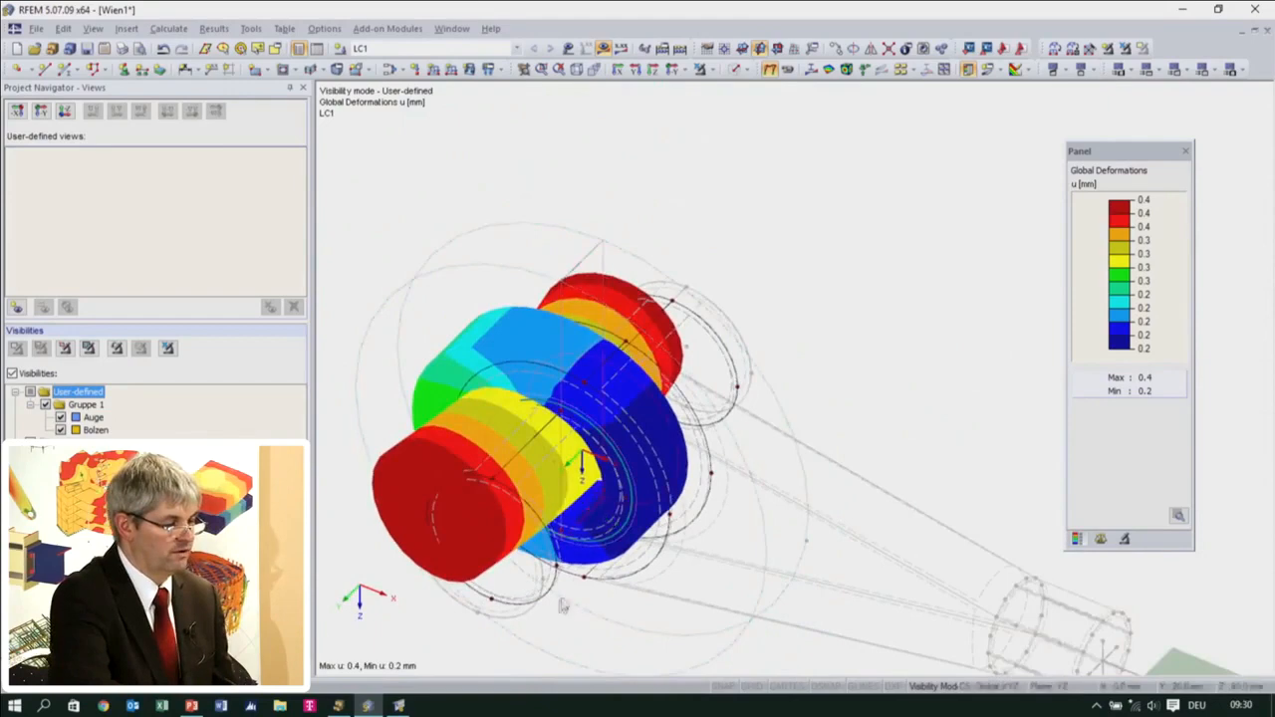
middle_click_drag(560, 606, 620, 455)
scroll(620, 455, "down", 2)
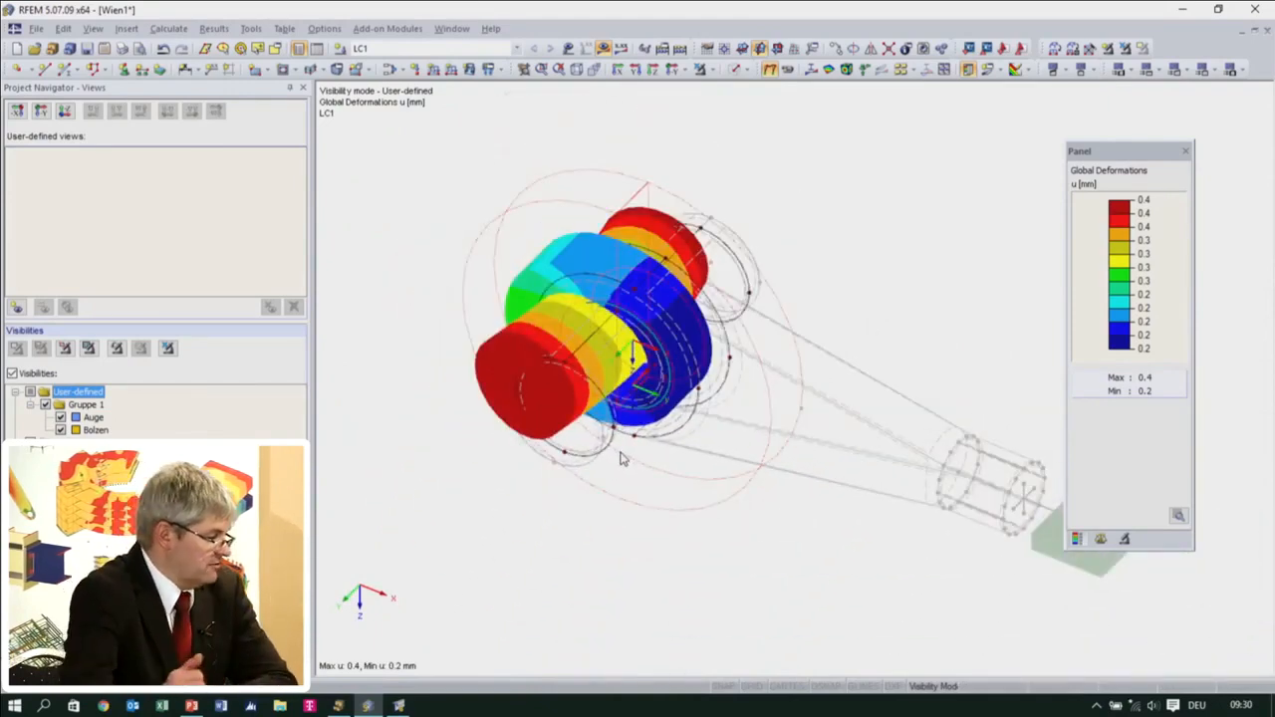